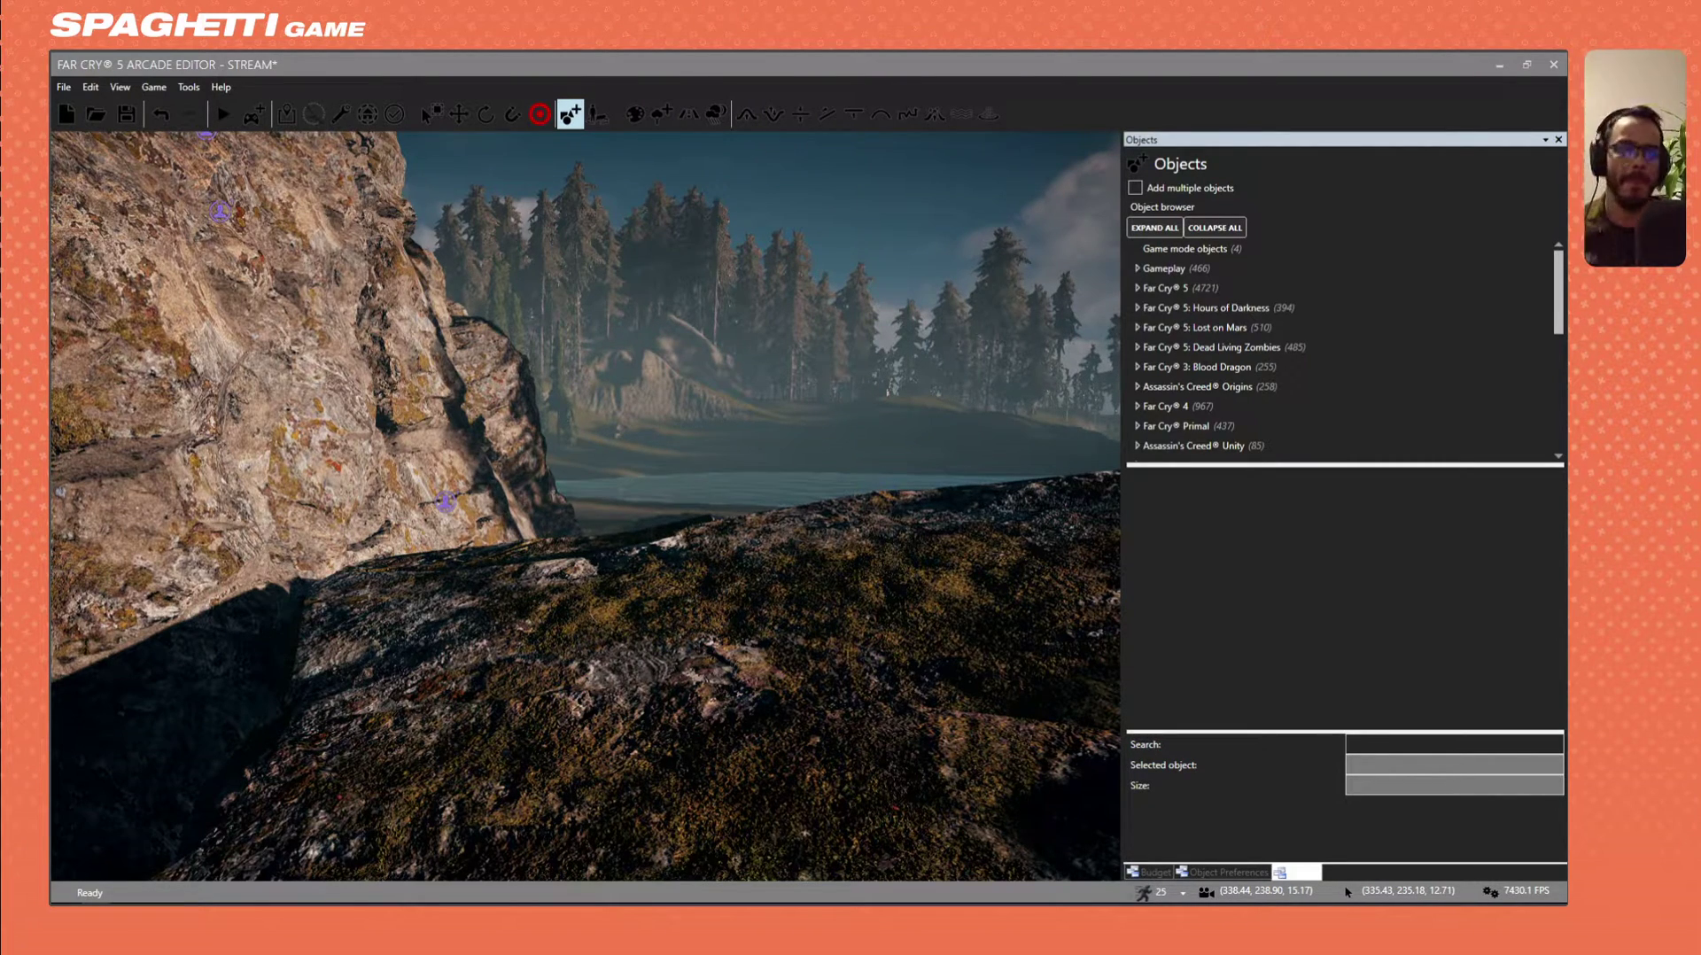
Select the large lake beneath the rocky hill to open its object properties.
key("w")
right_click_drag(321, 402, 674, 453)
left_click(607, 447)
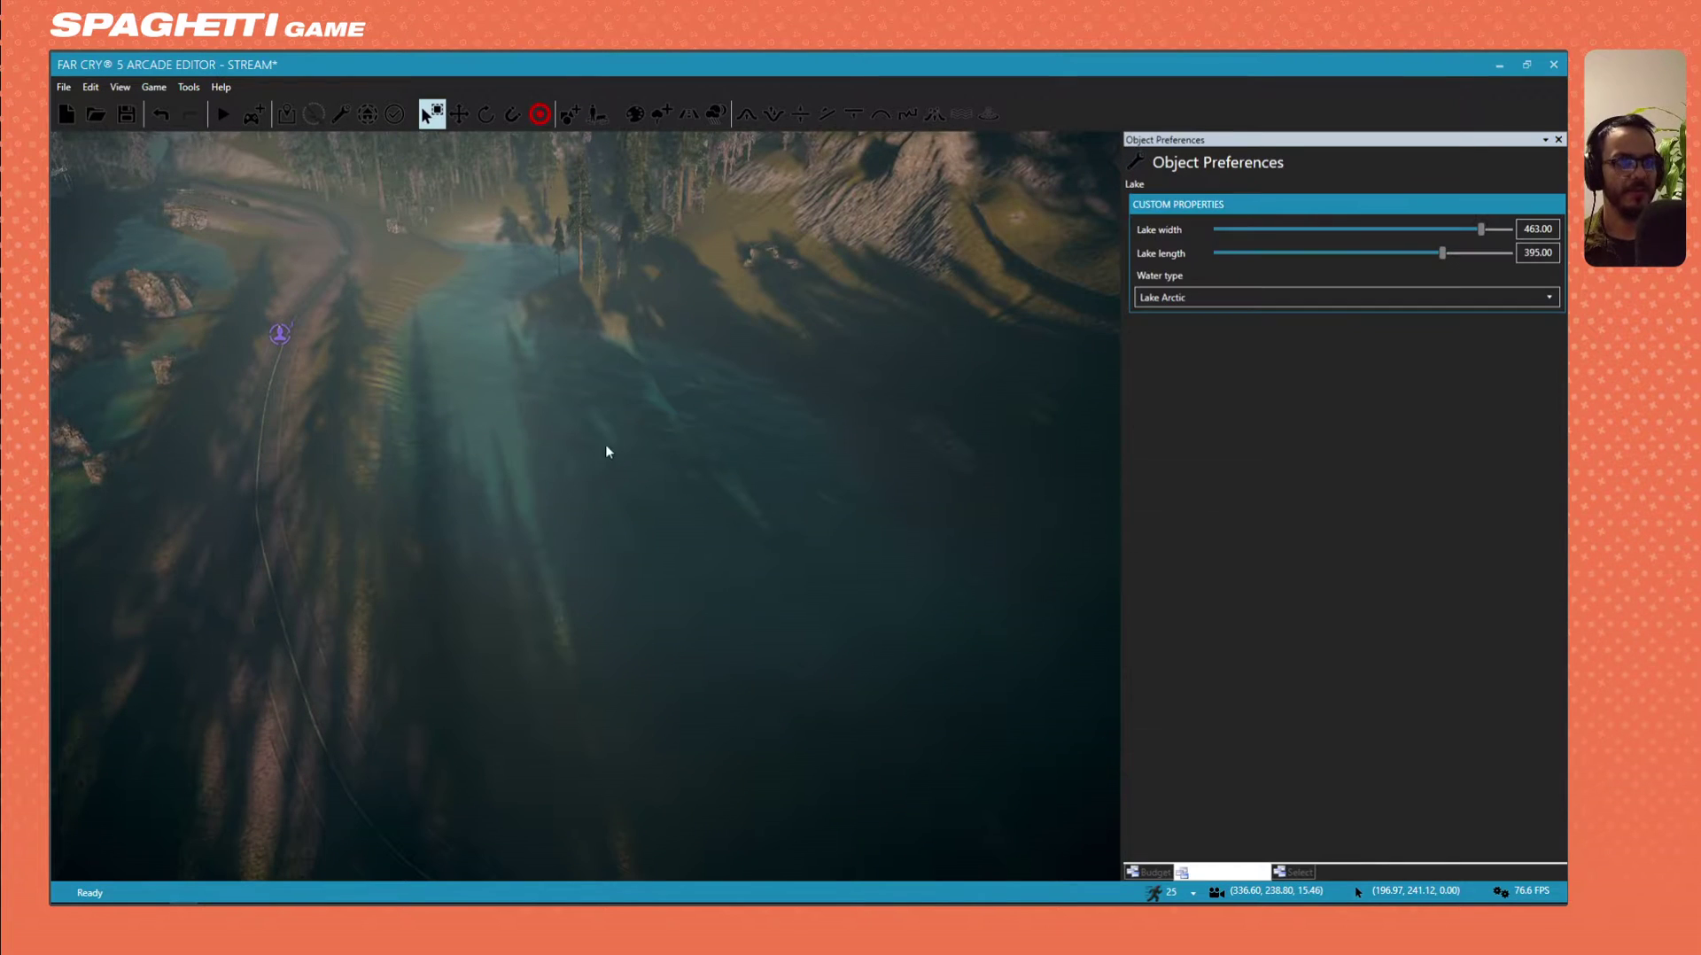
Try the Lake Agitate Blue water type on the lake and inspect the water from the shore.
left_click(1328, 301)
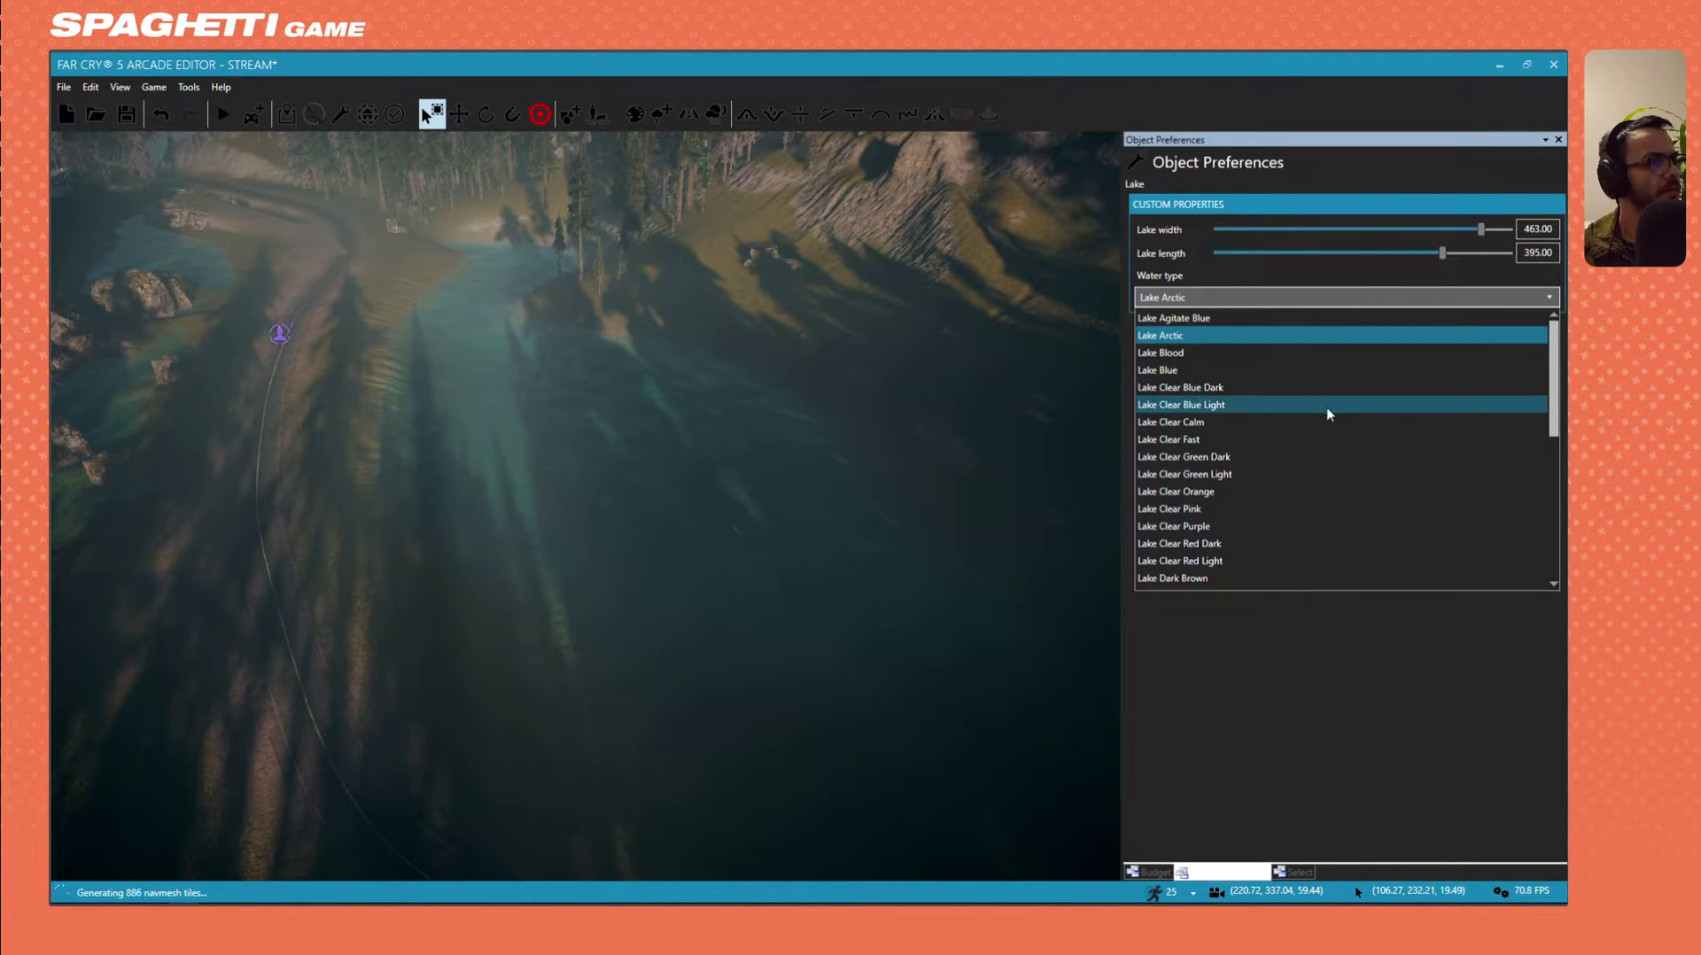
left_click(1230, 318)
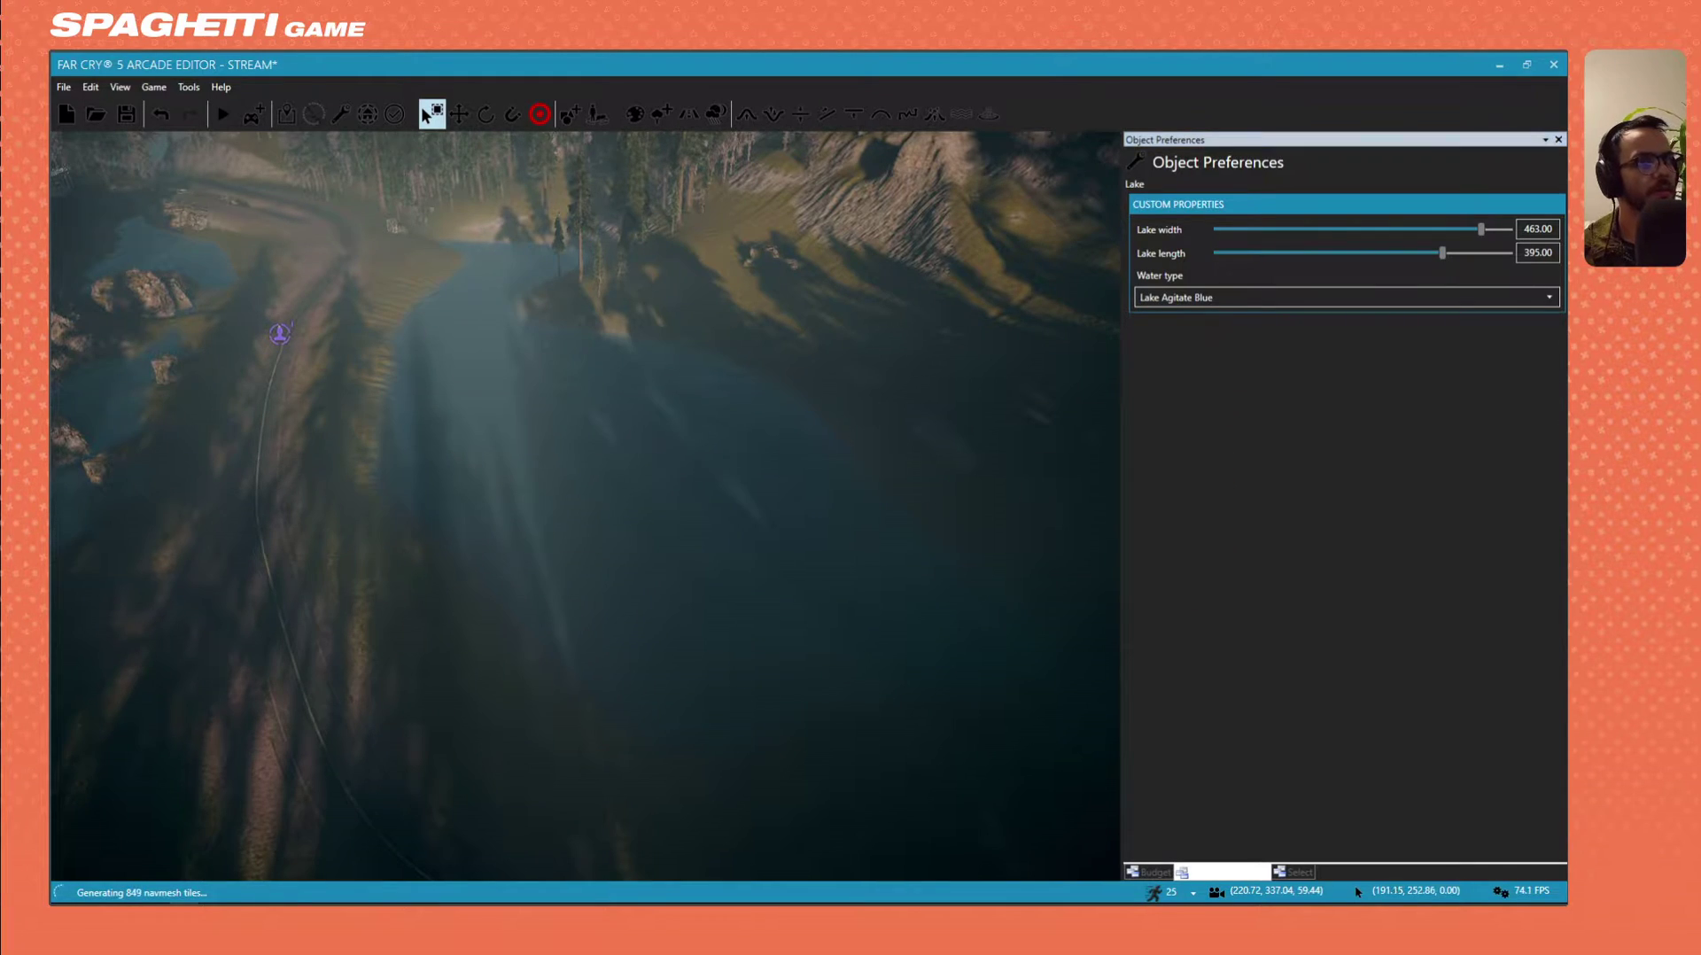
key("w")
right_click_drag(855, 421, 460, 372)
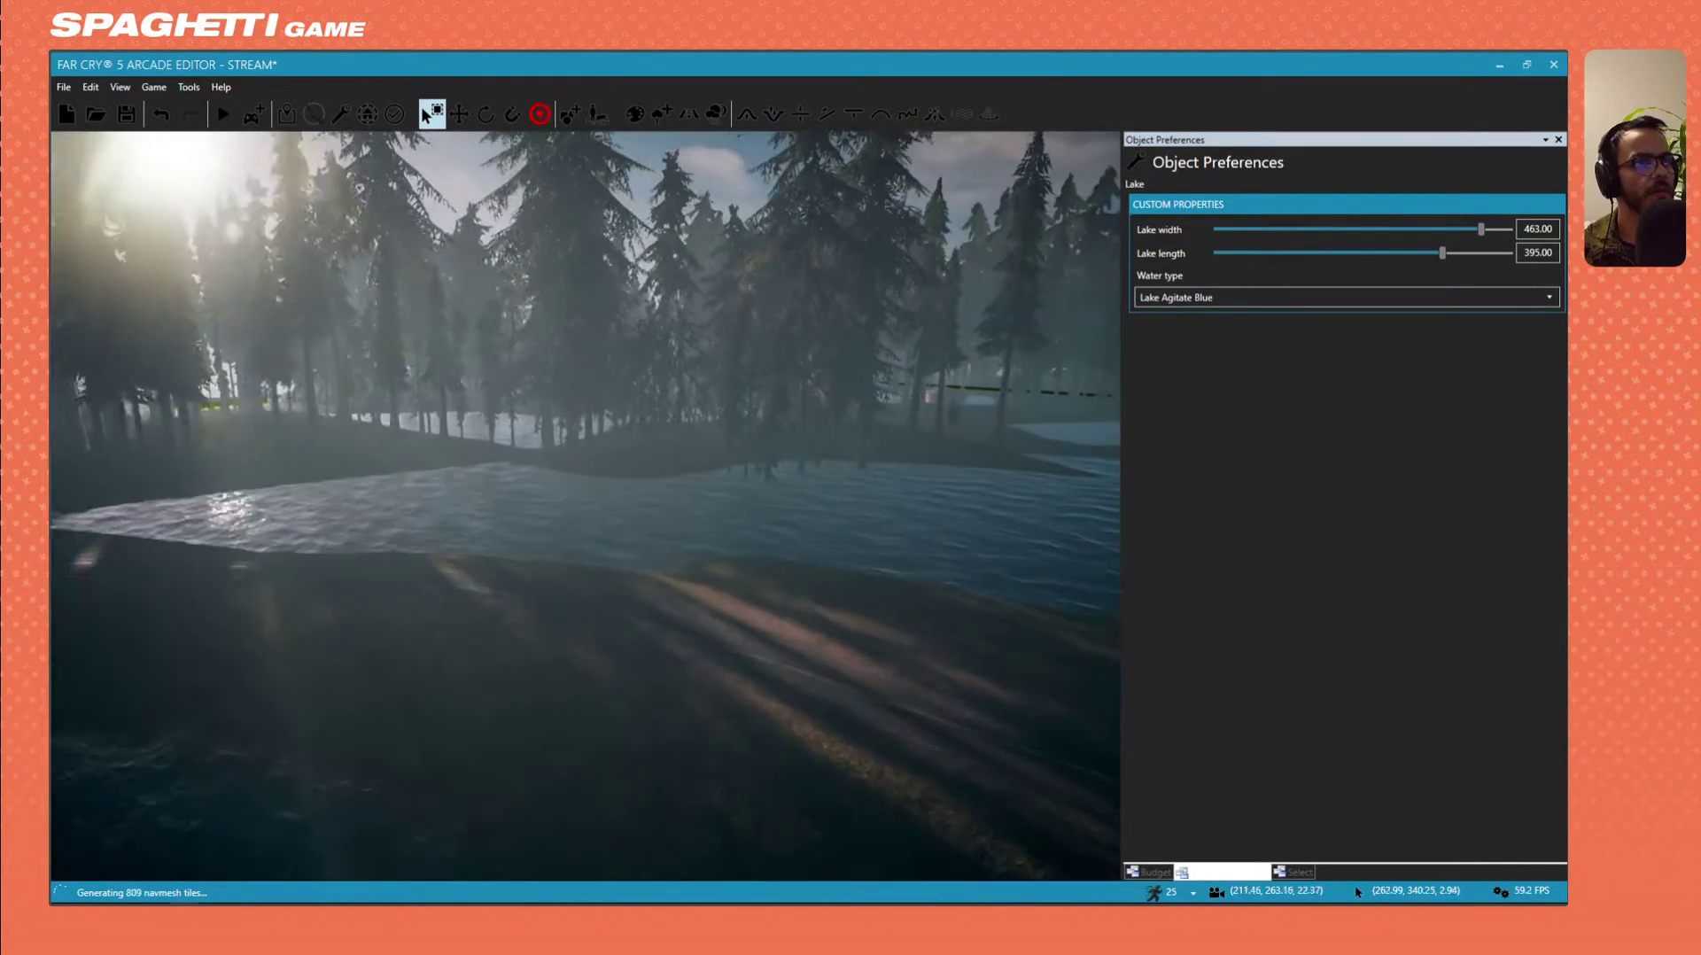
Try the Lake Clear Fast and Lake Clear Calm water types on the selected lake.
left_click(1220, 297)
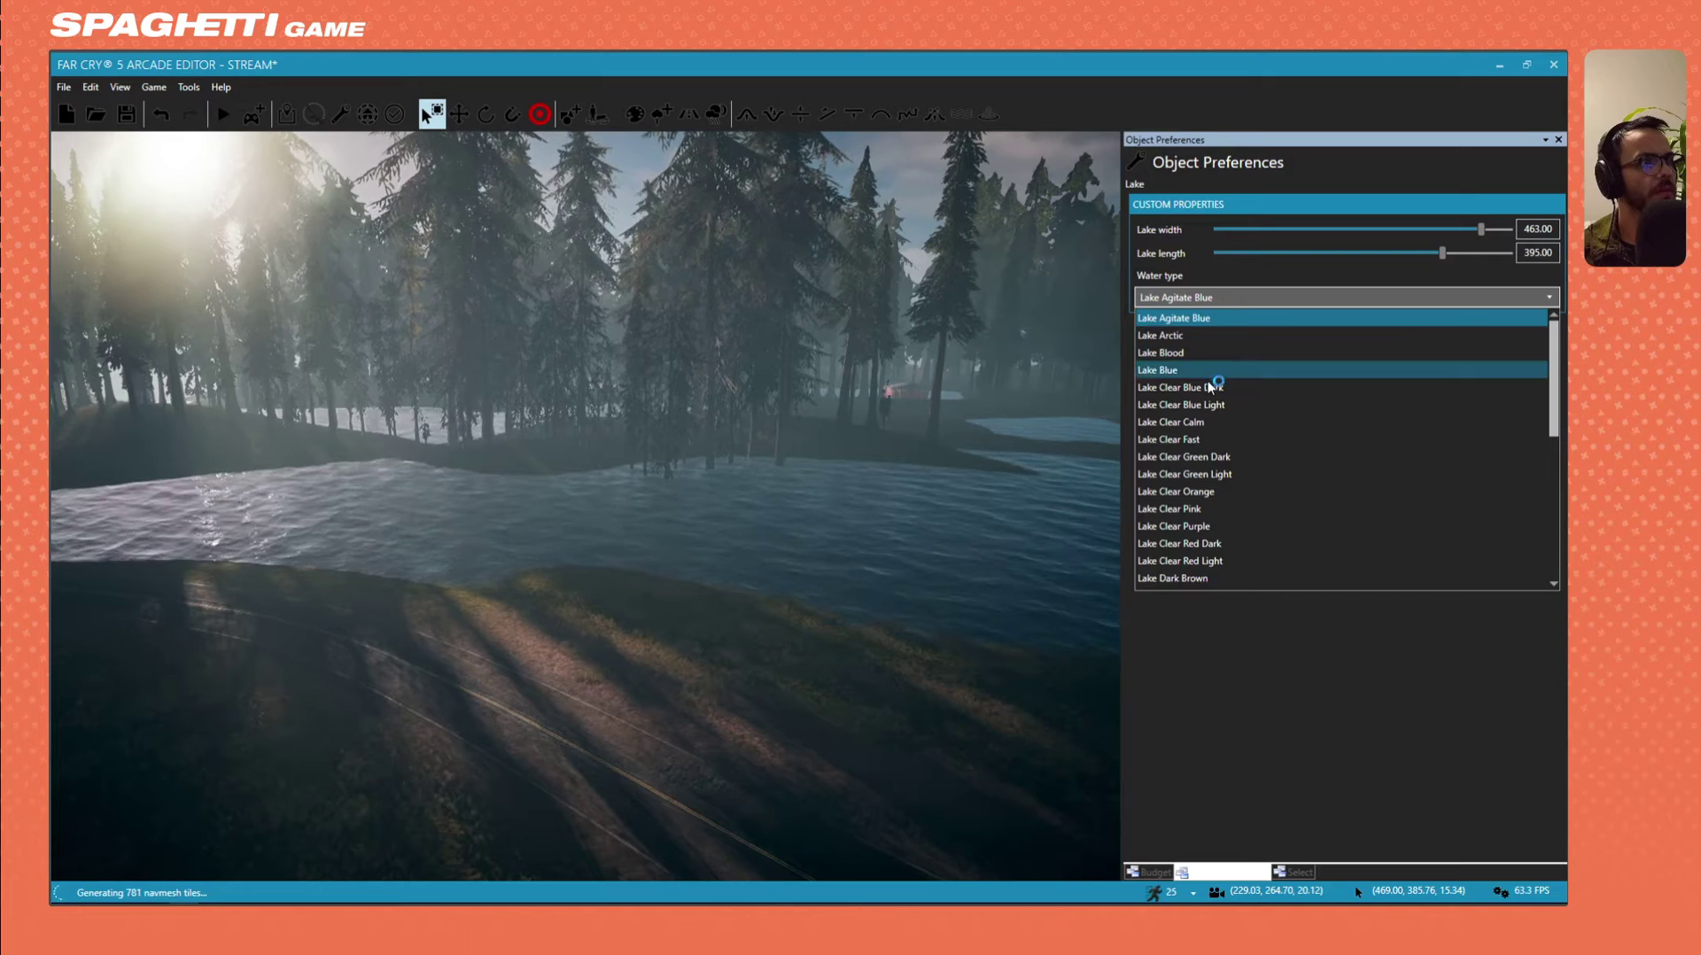
left_click(1217, 439)
left_click(1207, 298)
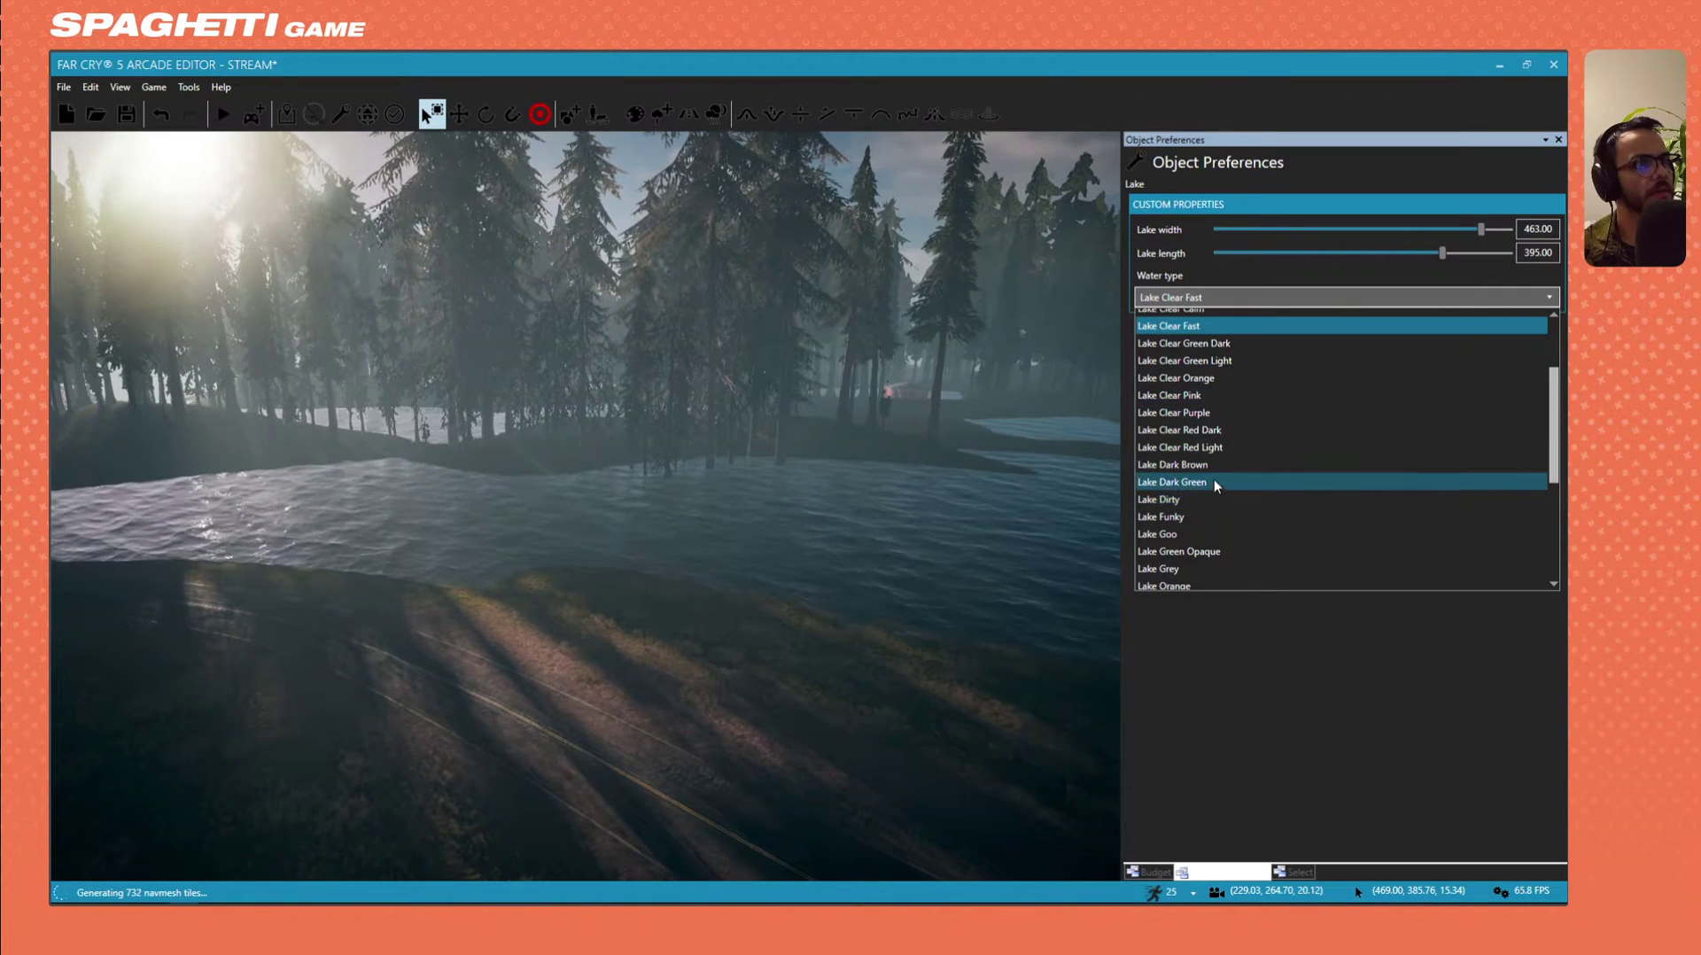
scroll(1213, 482, "down", 2)
scroll(1212, 487, "up", 4)
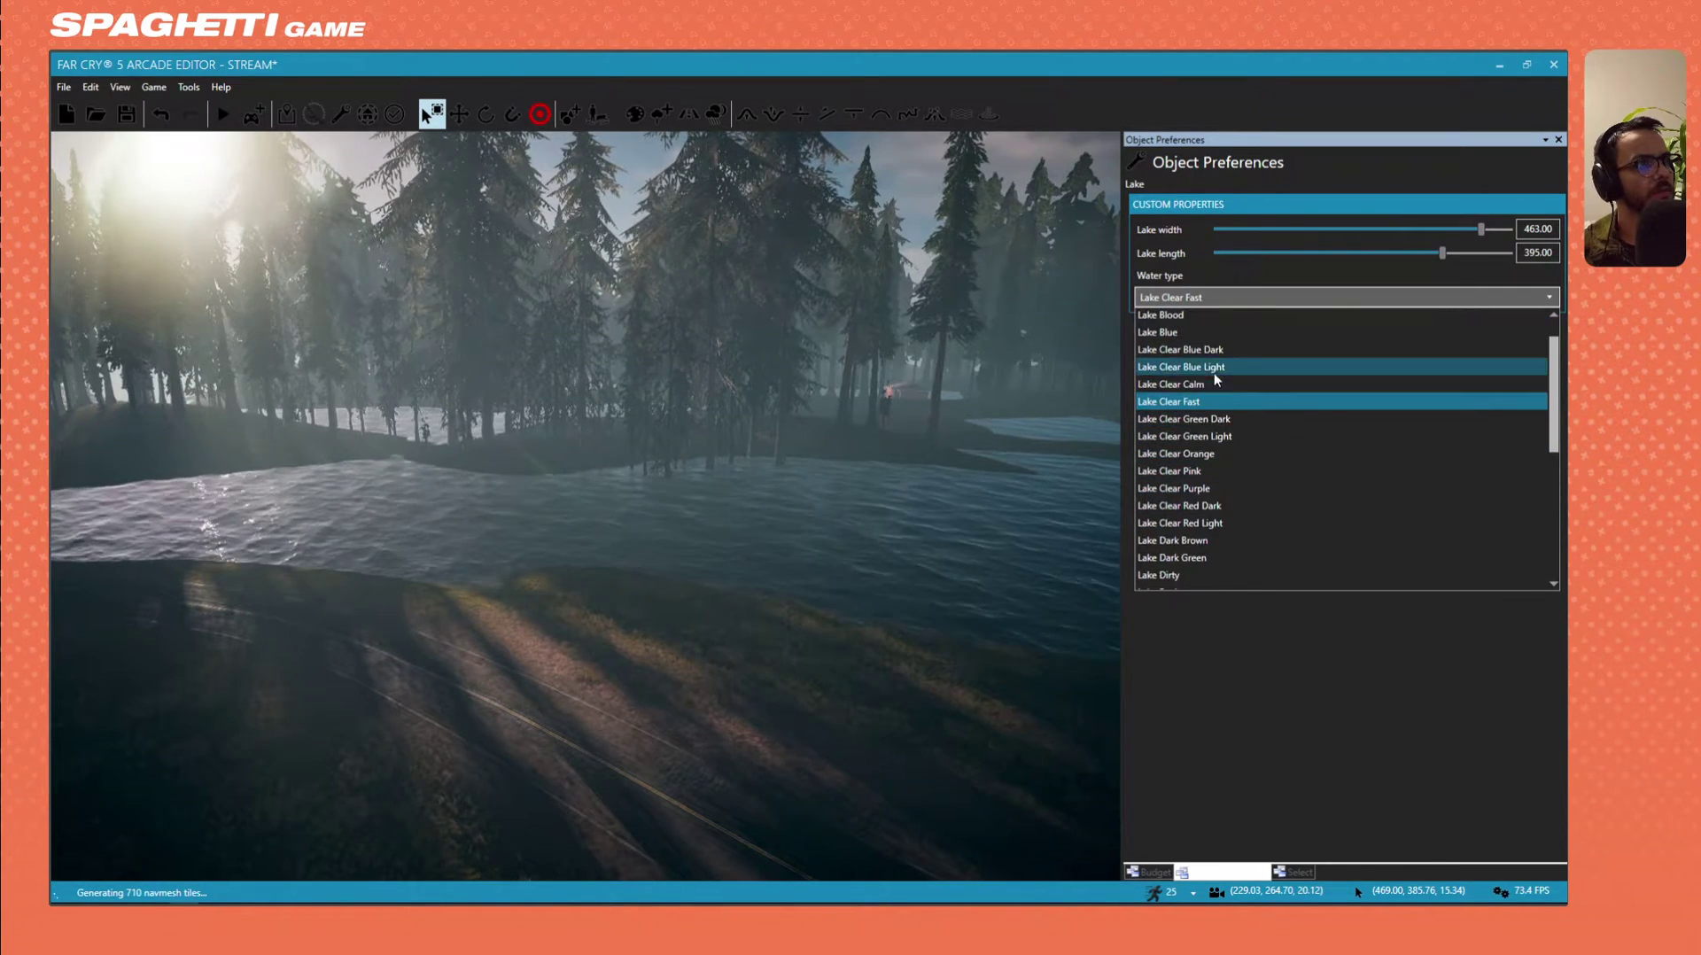
left_click(1203, 386)
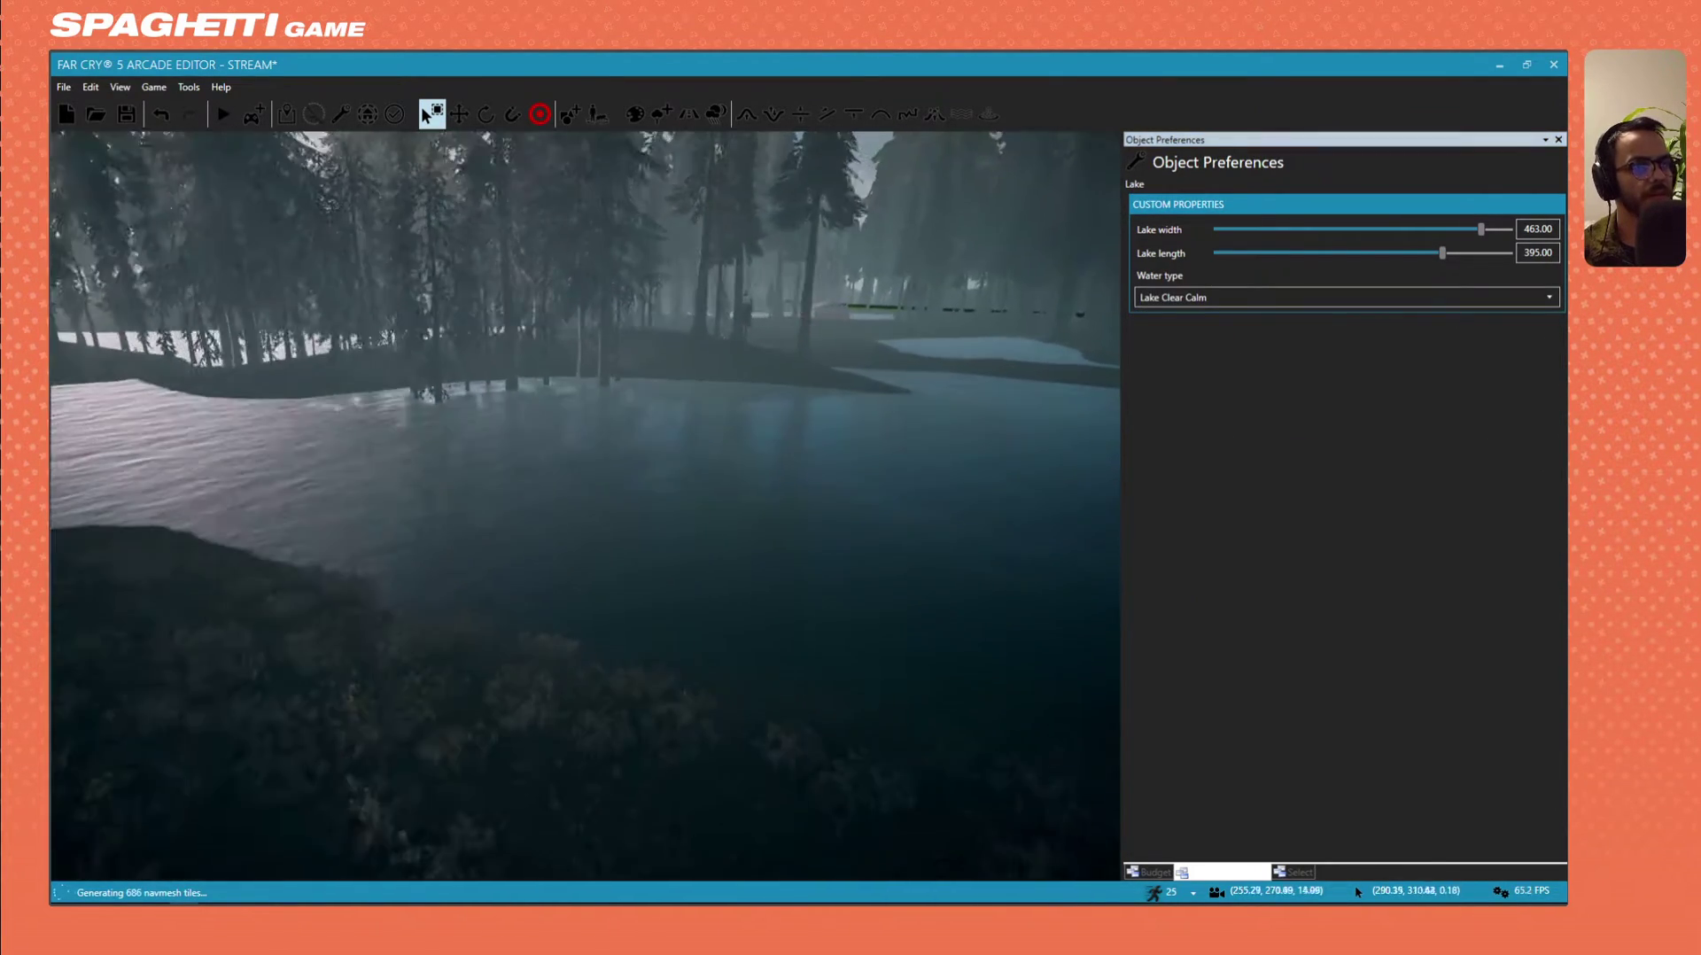
right_click_drag(673, 505, 735, 425)
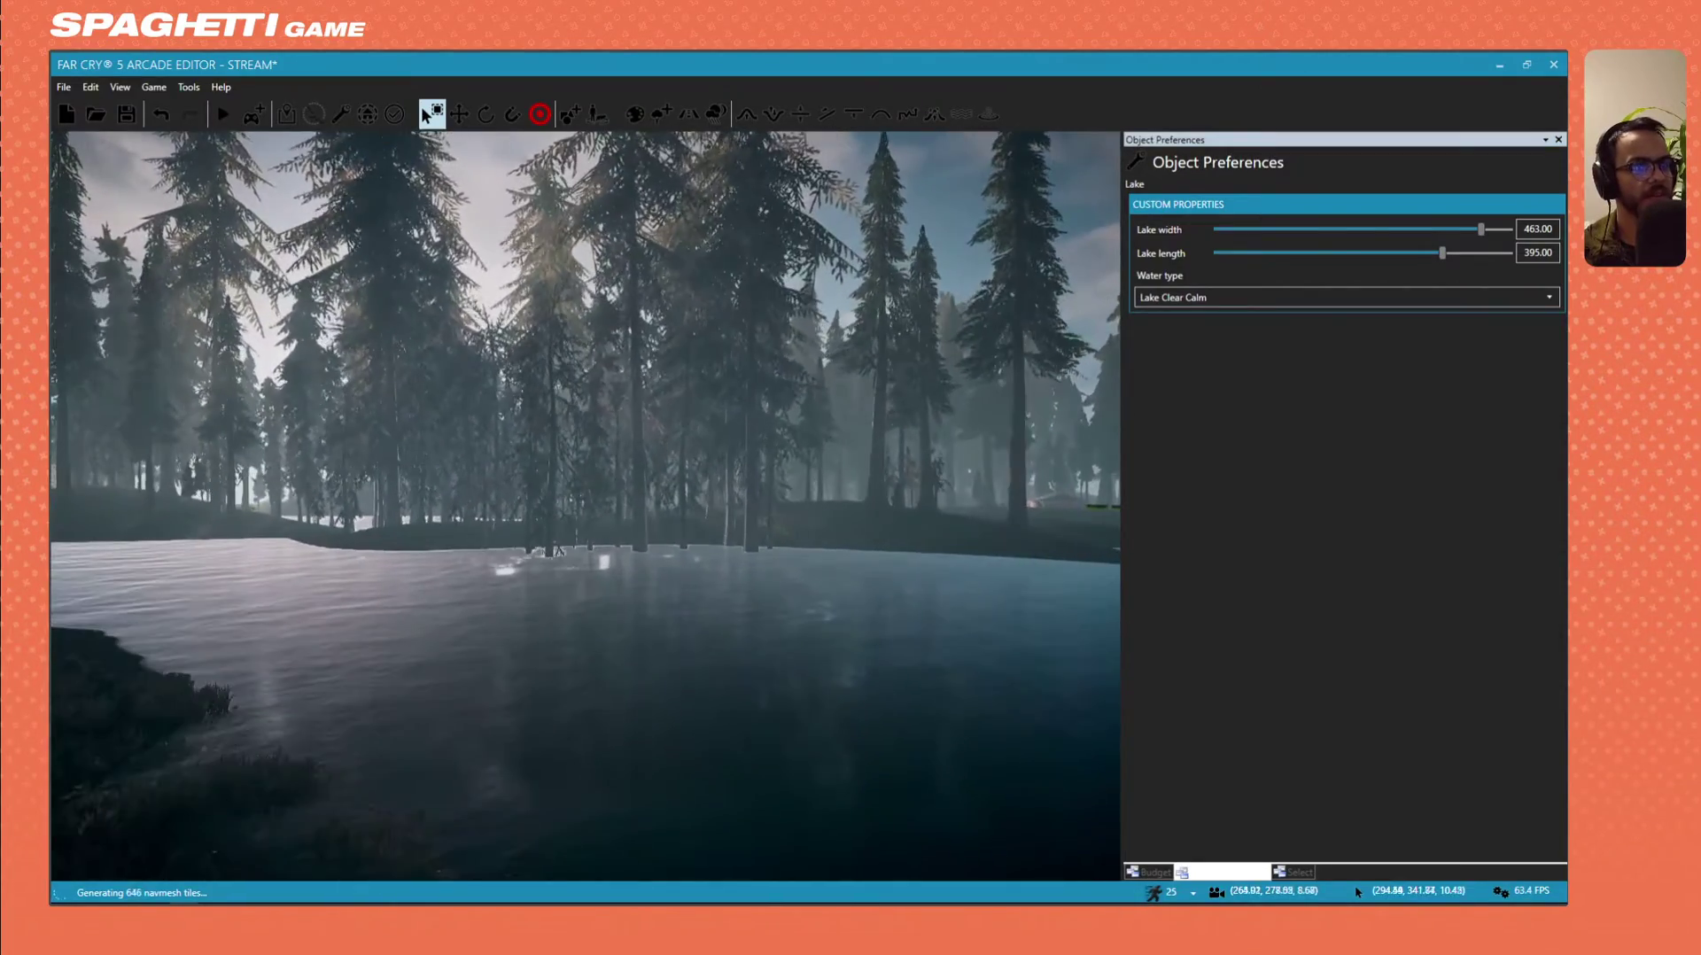
Try the Lake Pool and Lake Wetlands water types on the selected lake.
left_click(1191, 296)
scroll(1240, 413, "down", 2)
scroll(1242, 448, "down", 2)
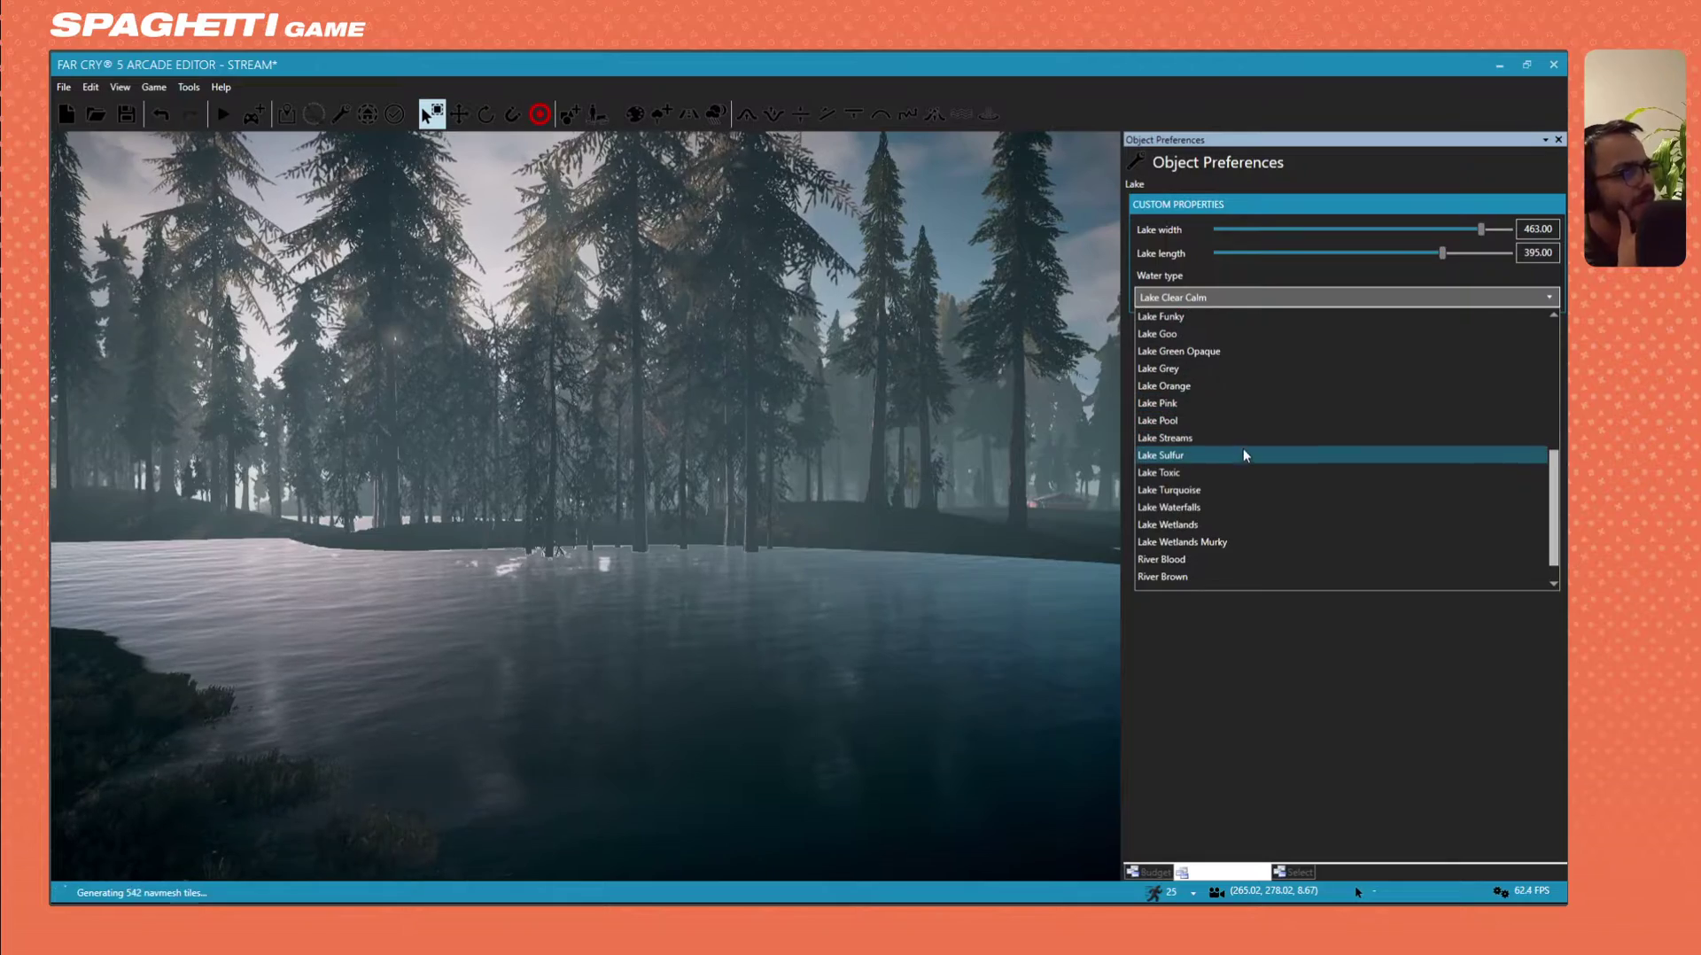
left_click(1230, 418)
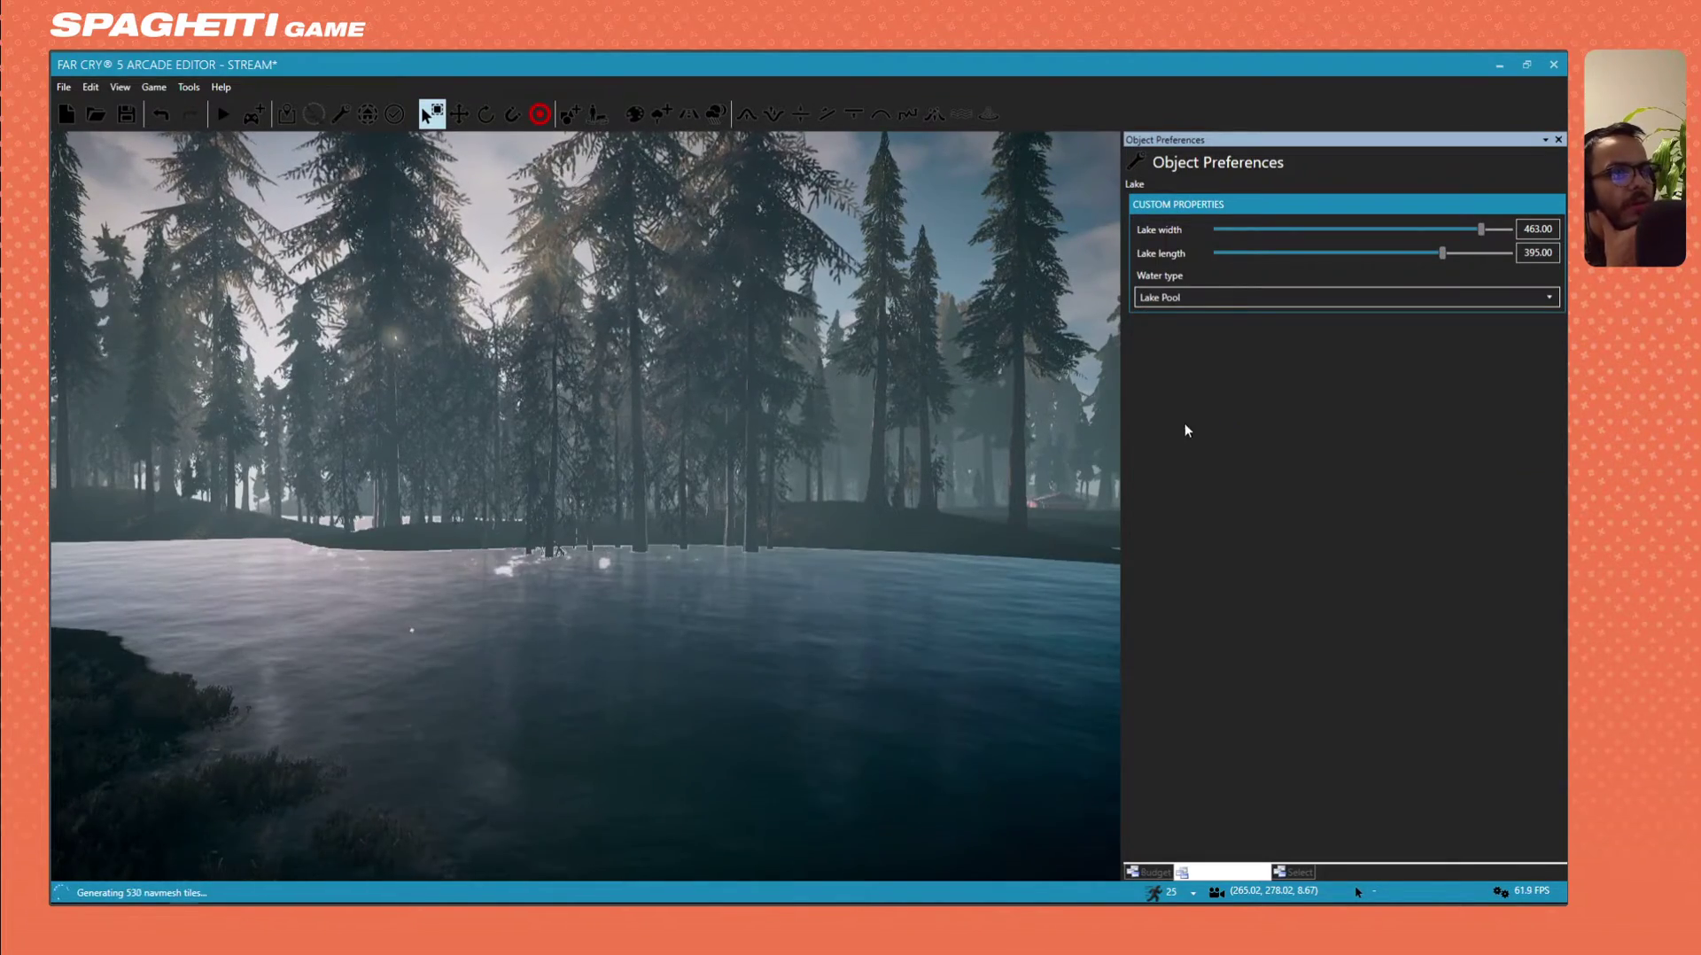
left_click(1231, 295)
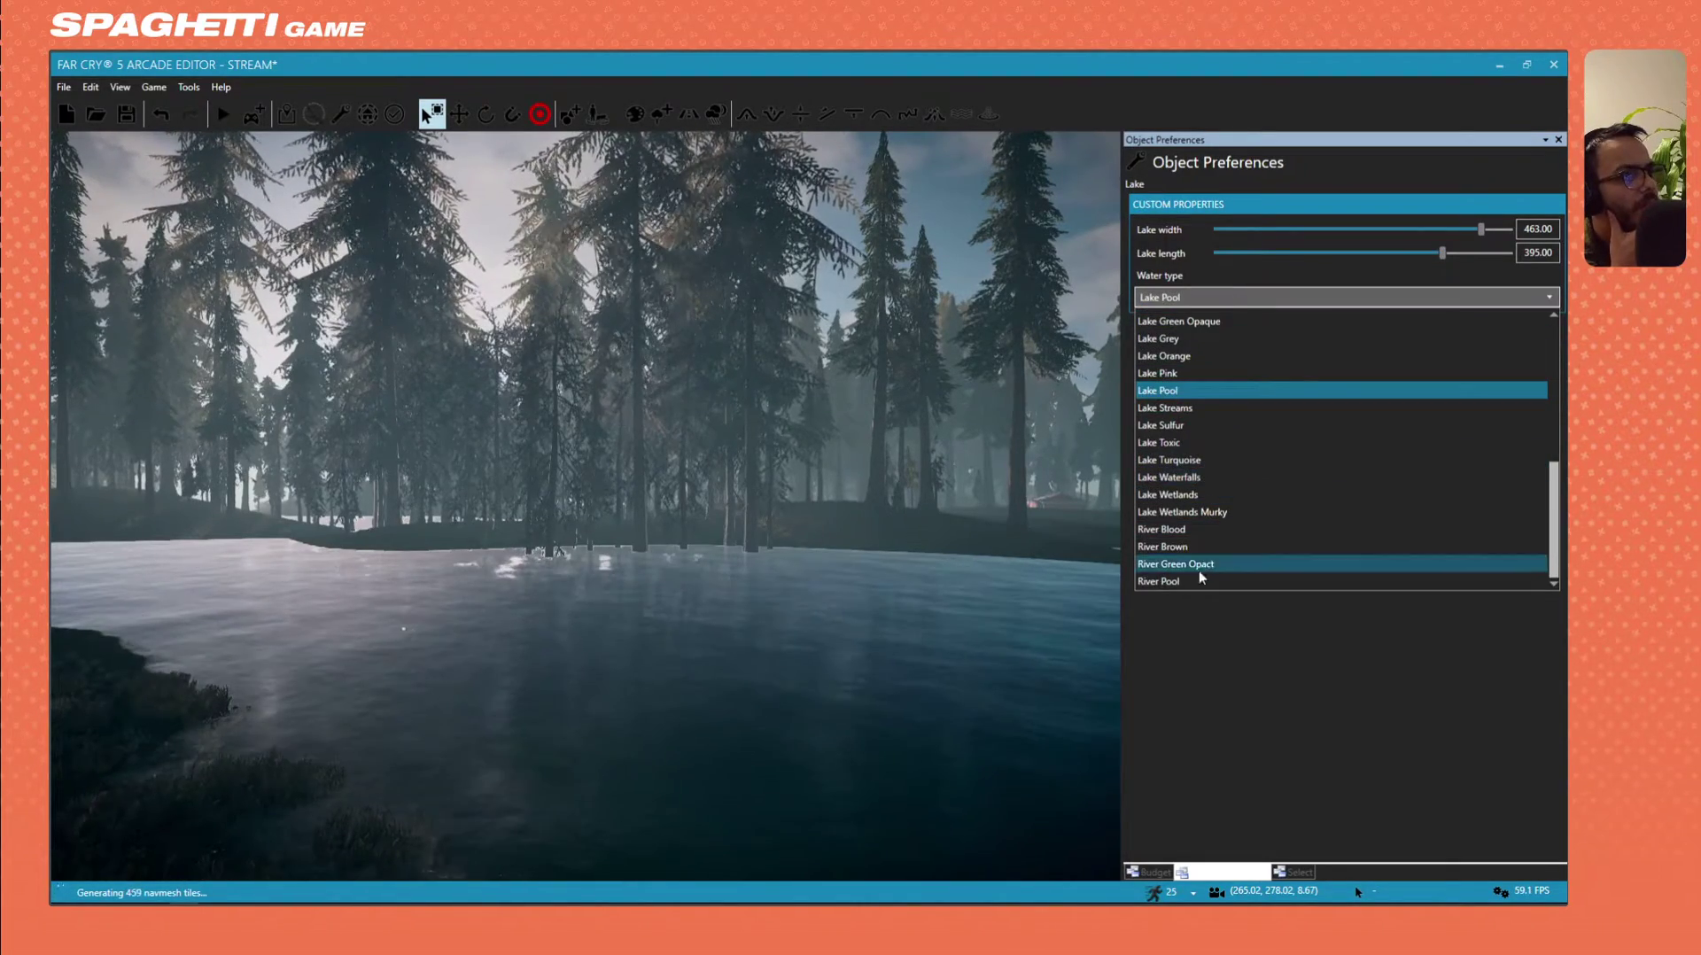
left_click(1196, 499)
Try the Lake Turquoise and Lake Toxic water types on the selected lake.
left_click(1241, 301)
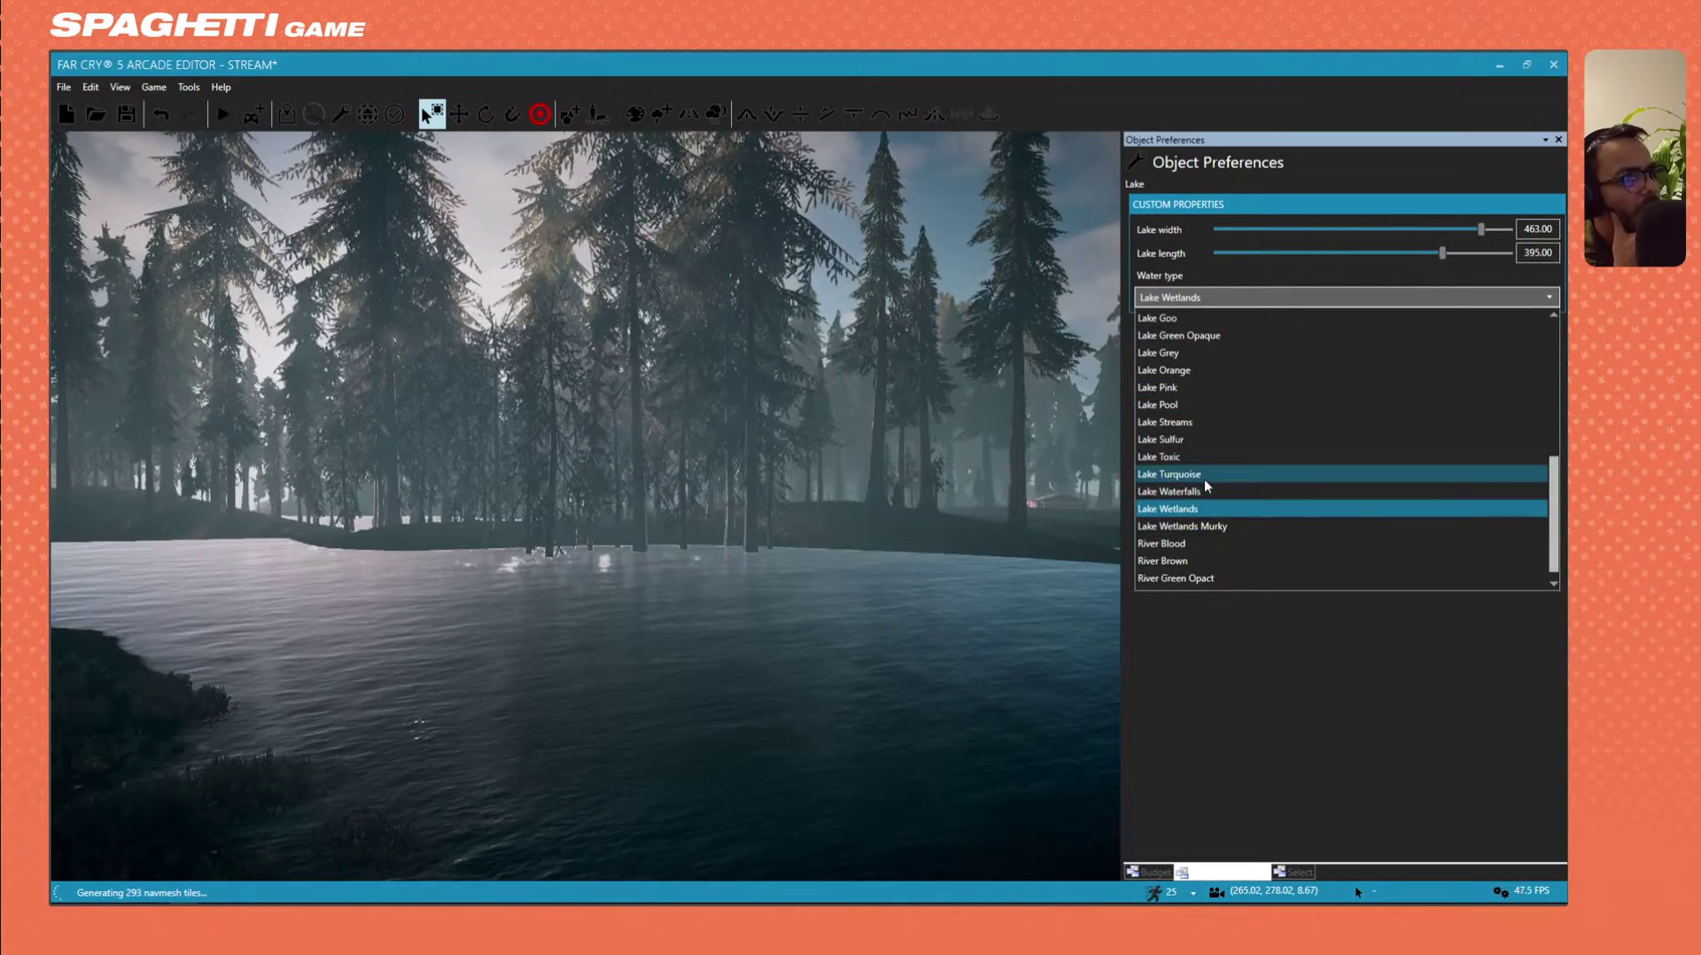
left_click(1204, 475)
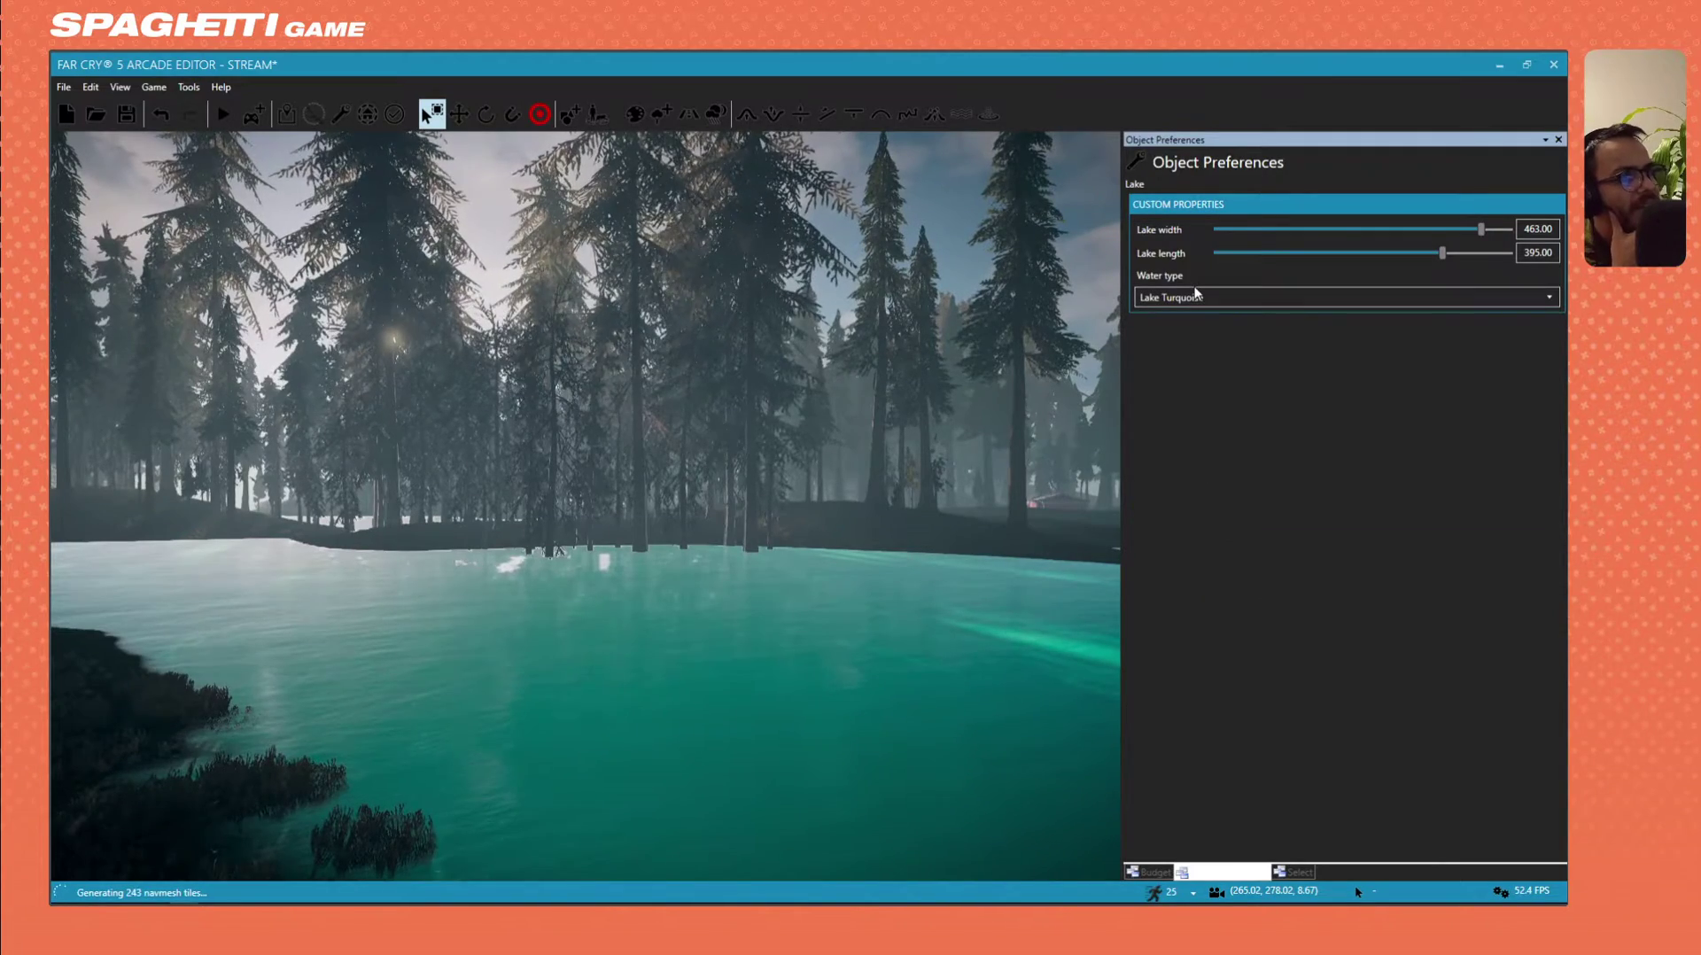
left_click(1198, 297)
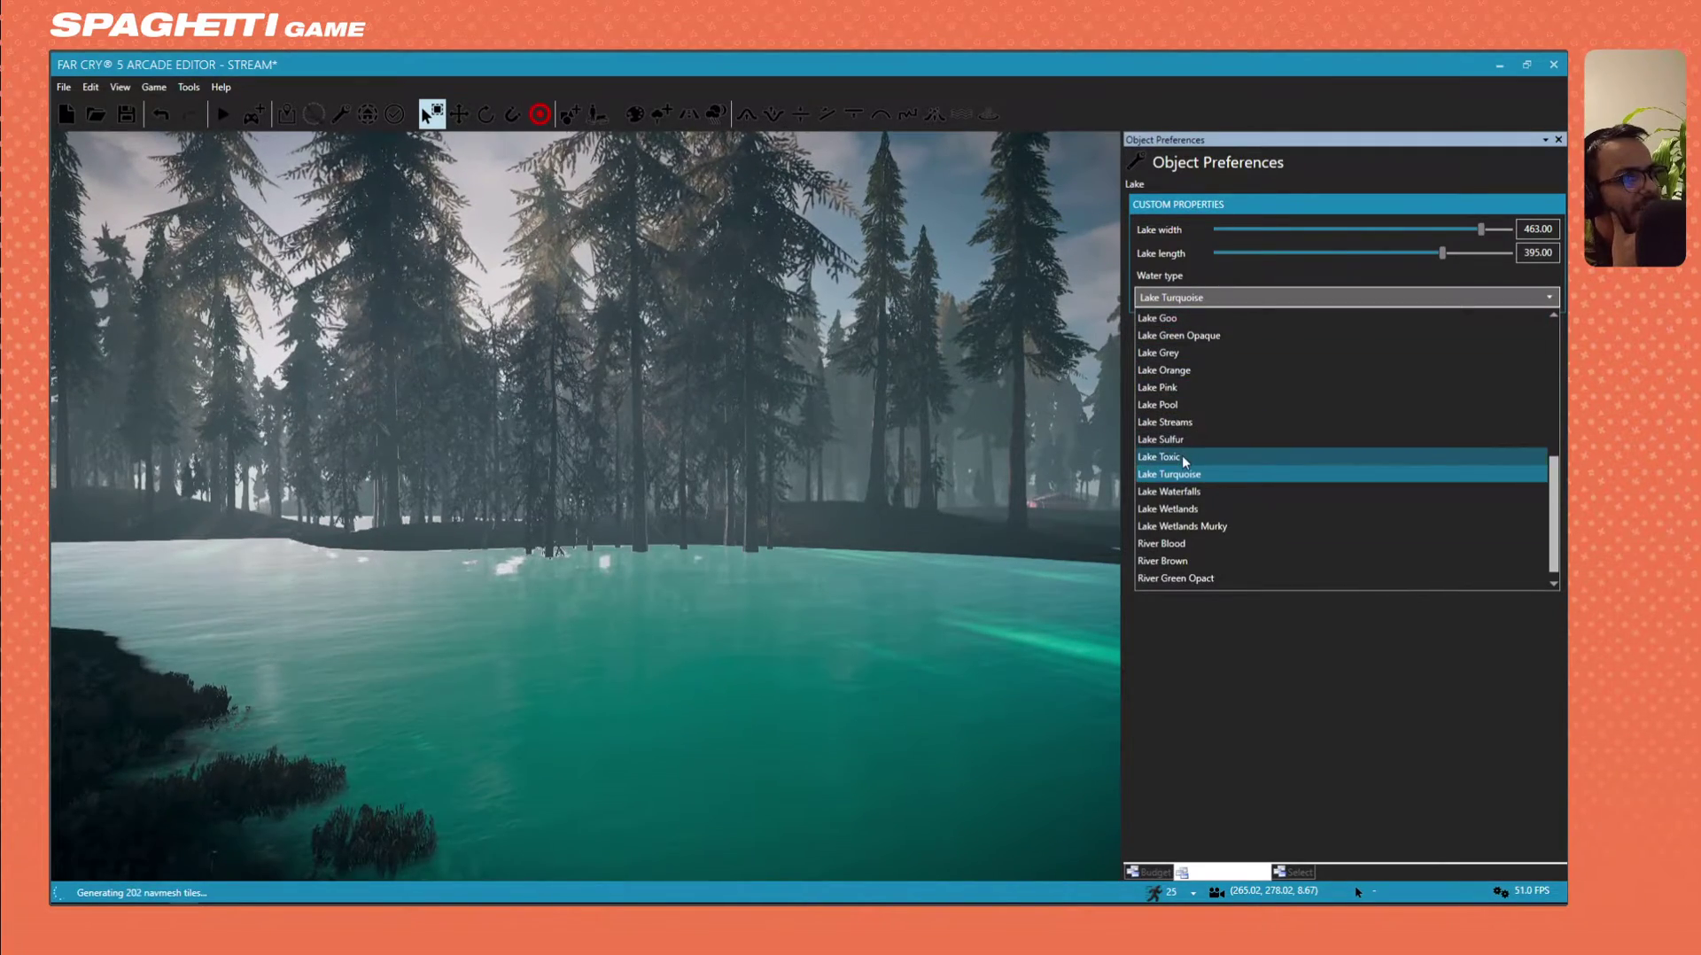
left_click(1182, 455)
Try the Lake Streams and Lake Pink water types on the selected lake.
left_click(1214, 299)
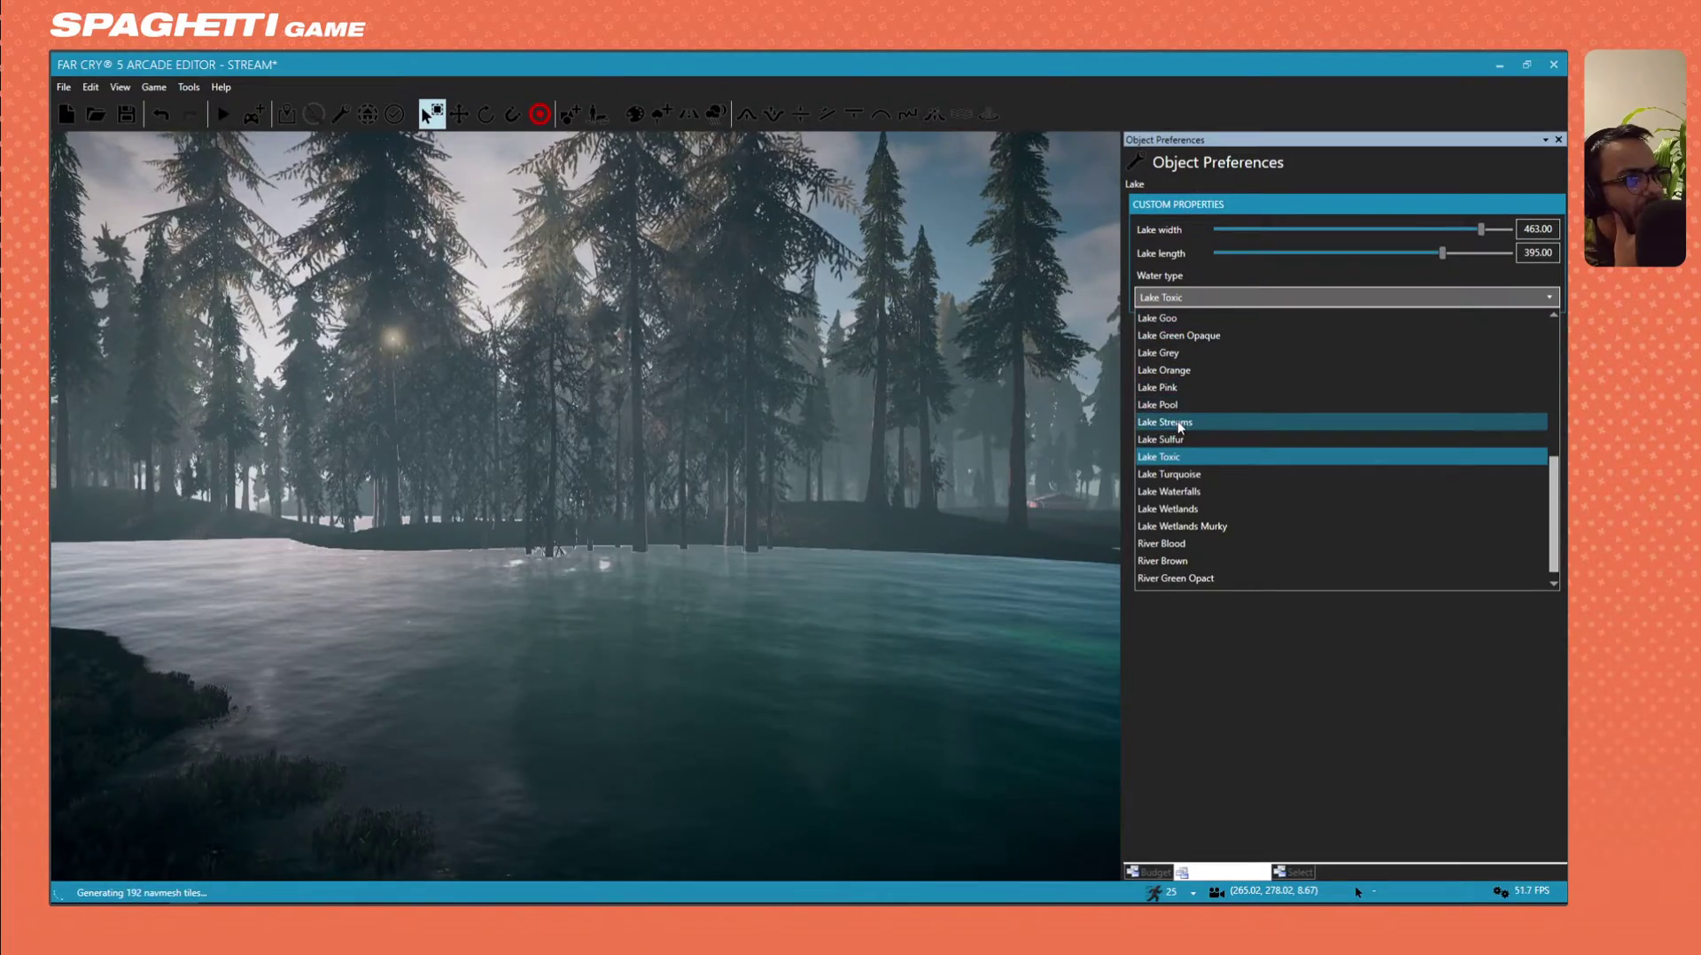
left_click(1177, 422)
left_click(1191, 296)
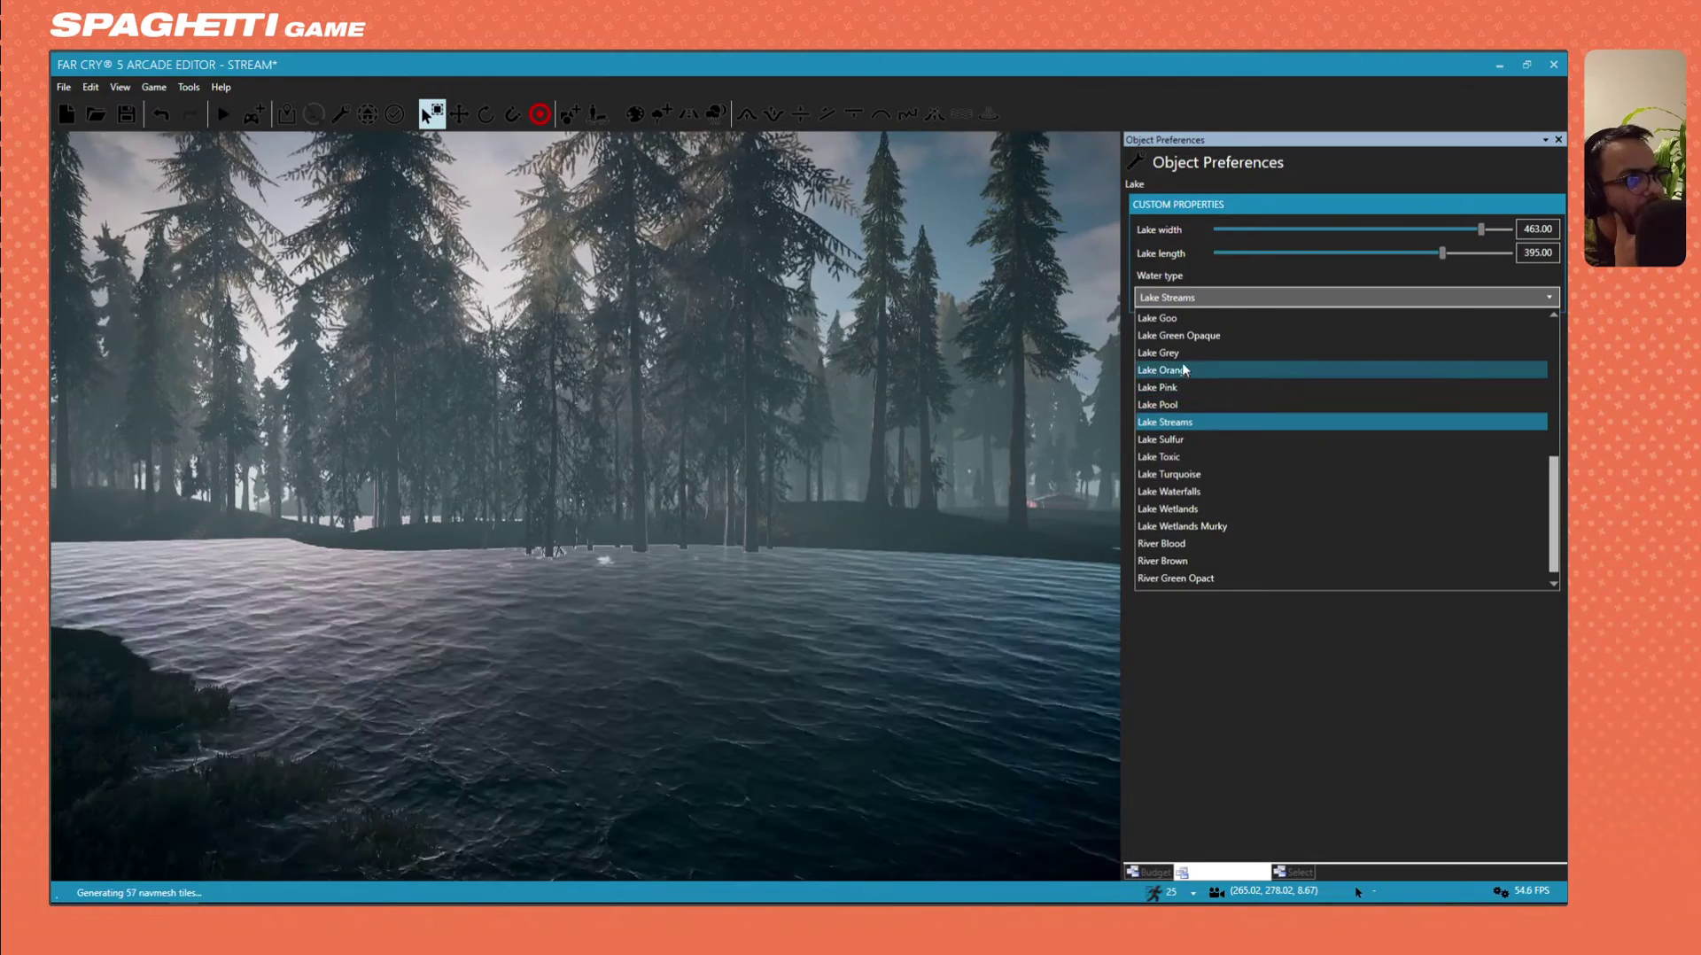
left_click(1180, 388)
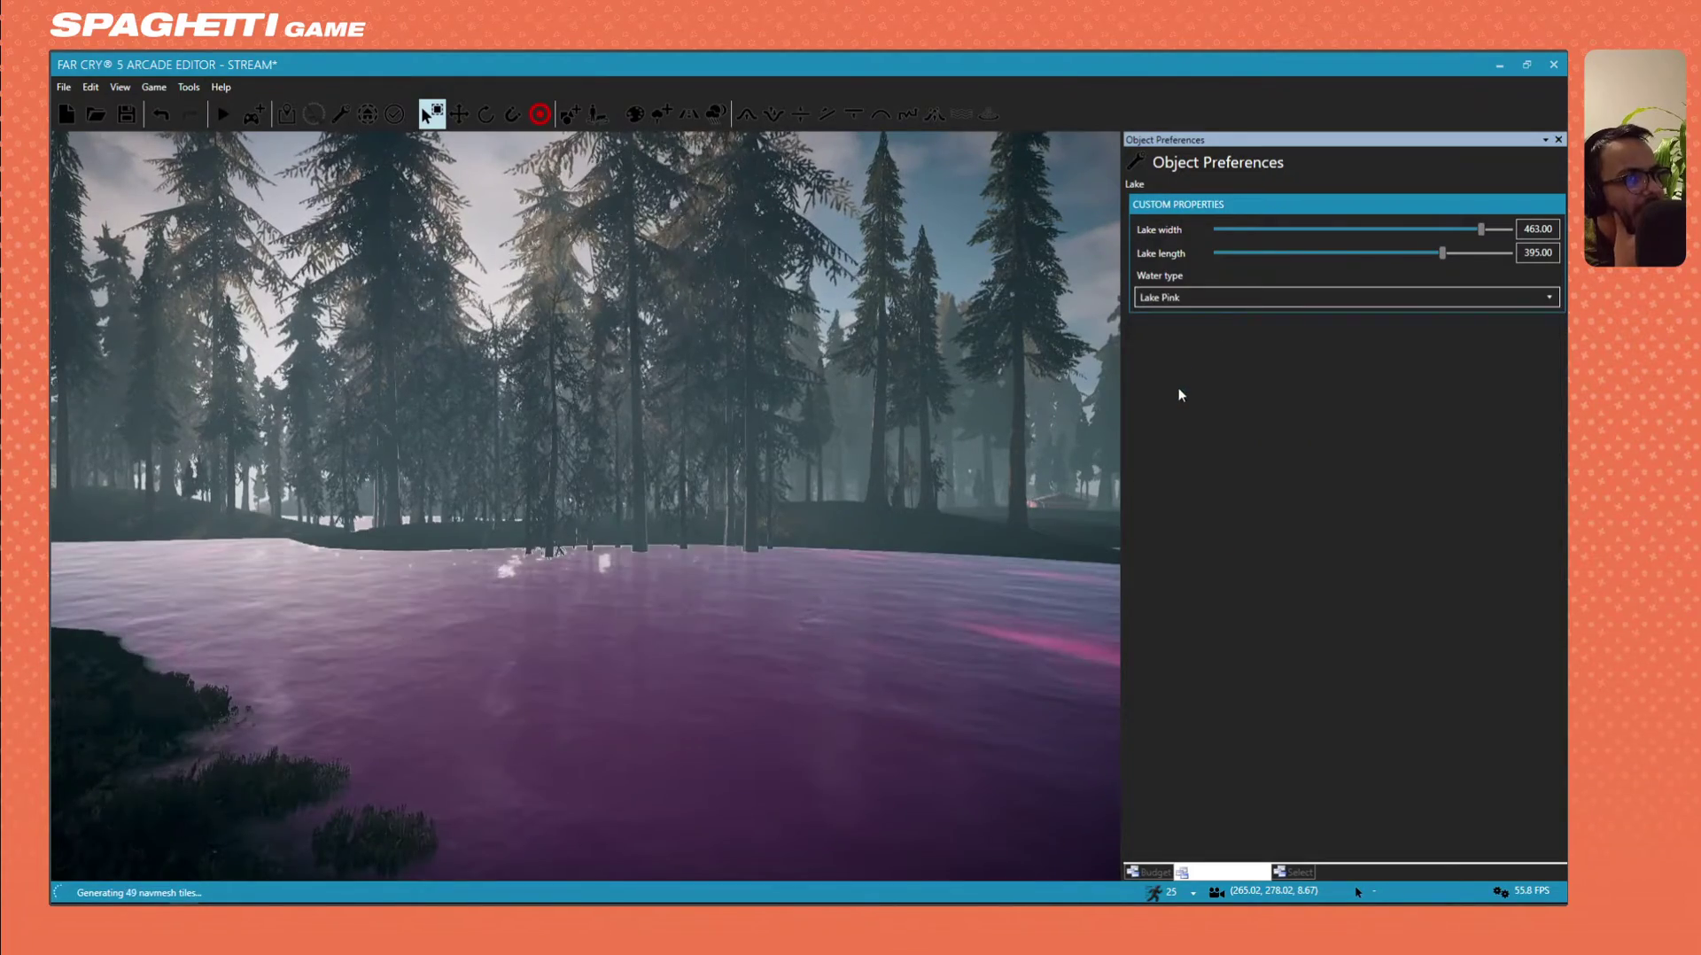
left_click(1195, 301)
left_click(1170, 303)
Examine the look of the pink water across the map, from a distance and near the shore.
right_click_drag(669, 463, 939, 460)
key("s")
key("s")
key("w")
key("s")
key("w")
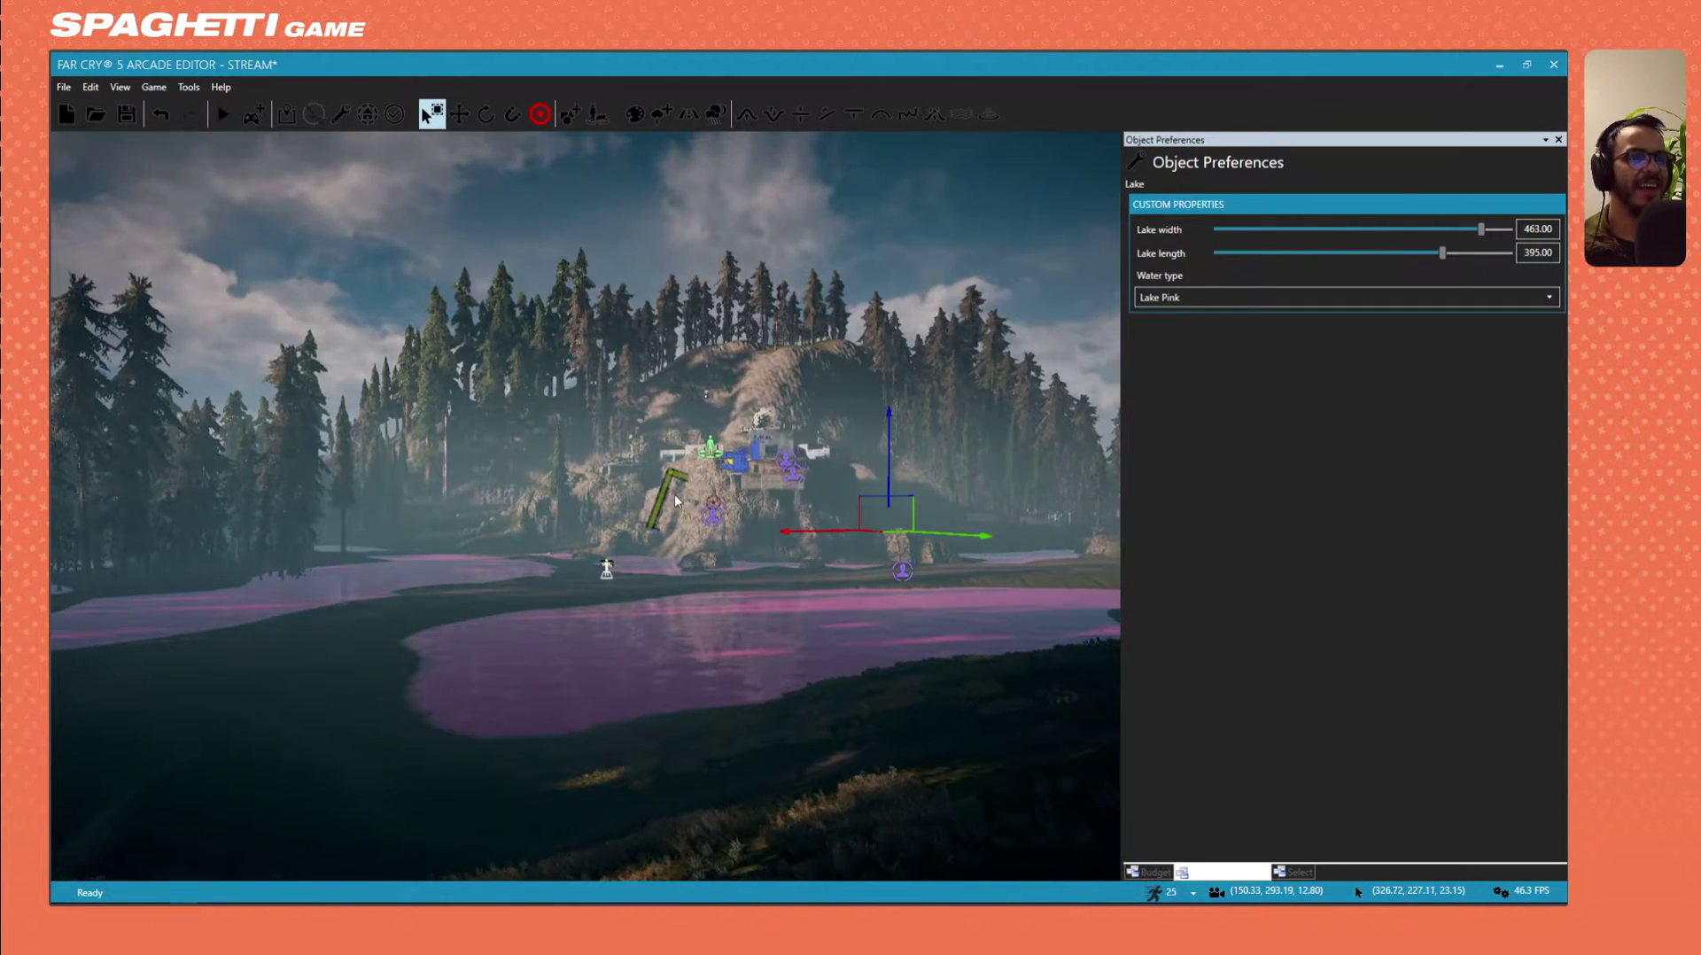
key("w")
right_click_drag(662, 516, 549, 527)
key("w")
key("s")
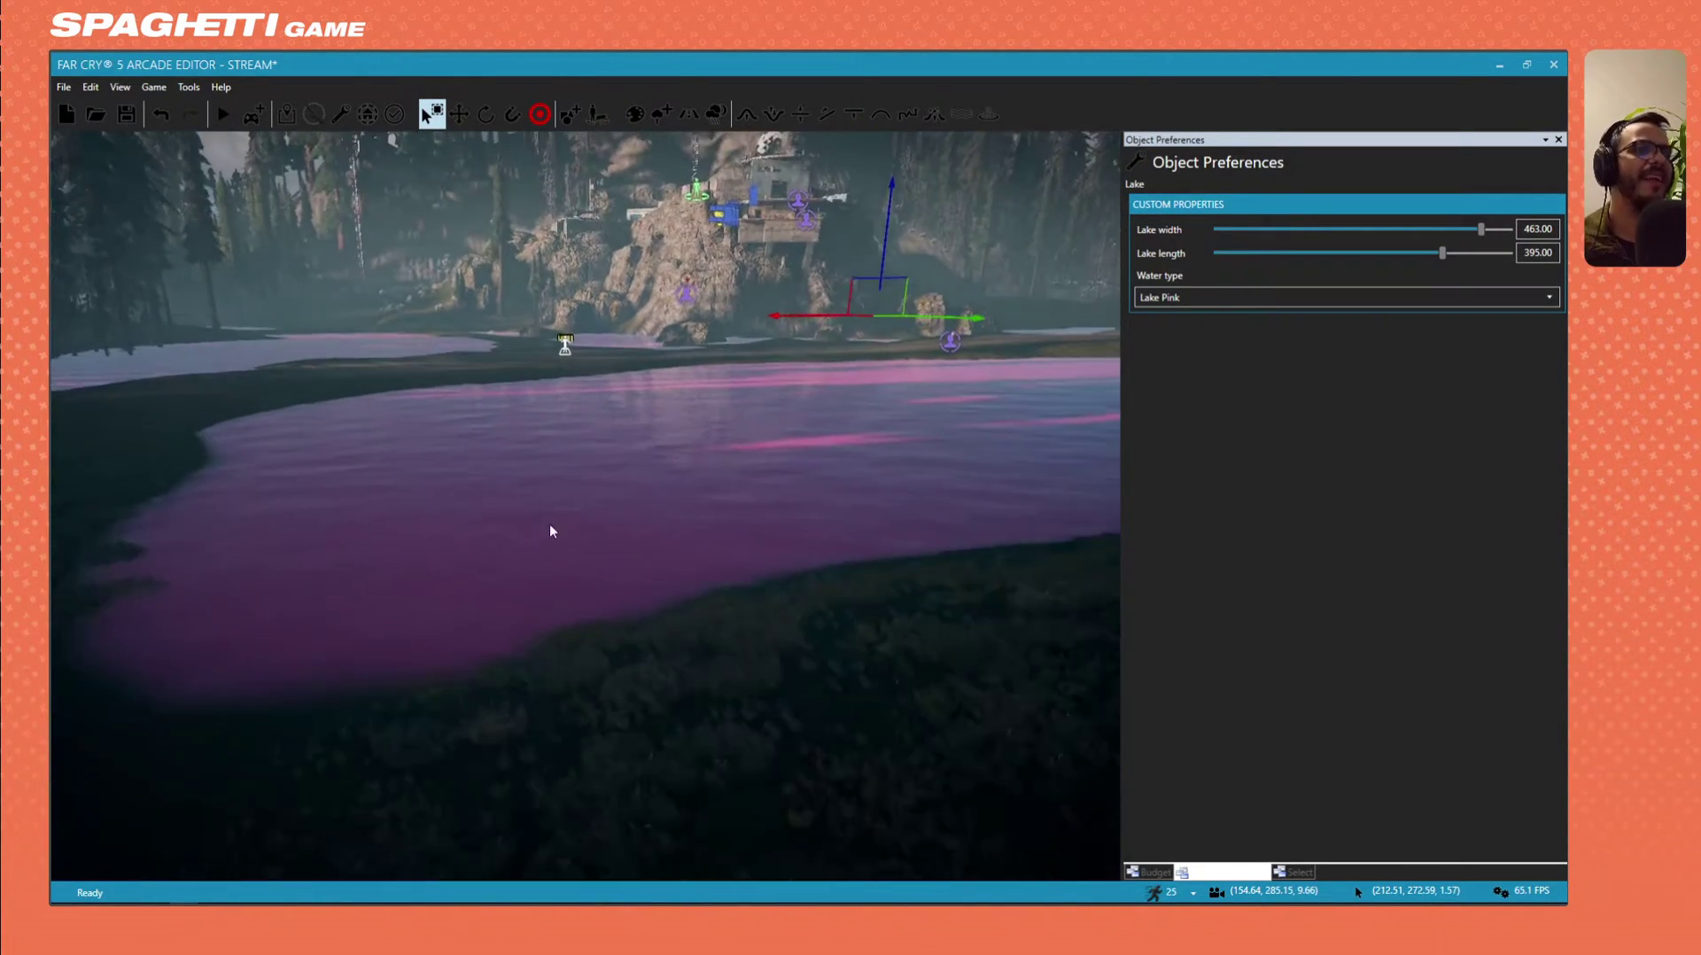
Try the Lake Grey and Lake Goo water types on the selected lake.
left_click(1173, 300)
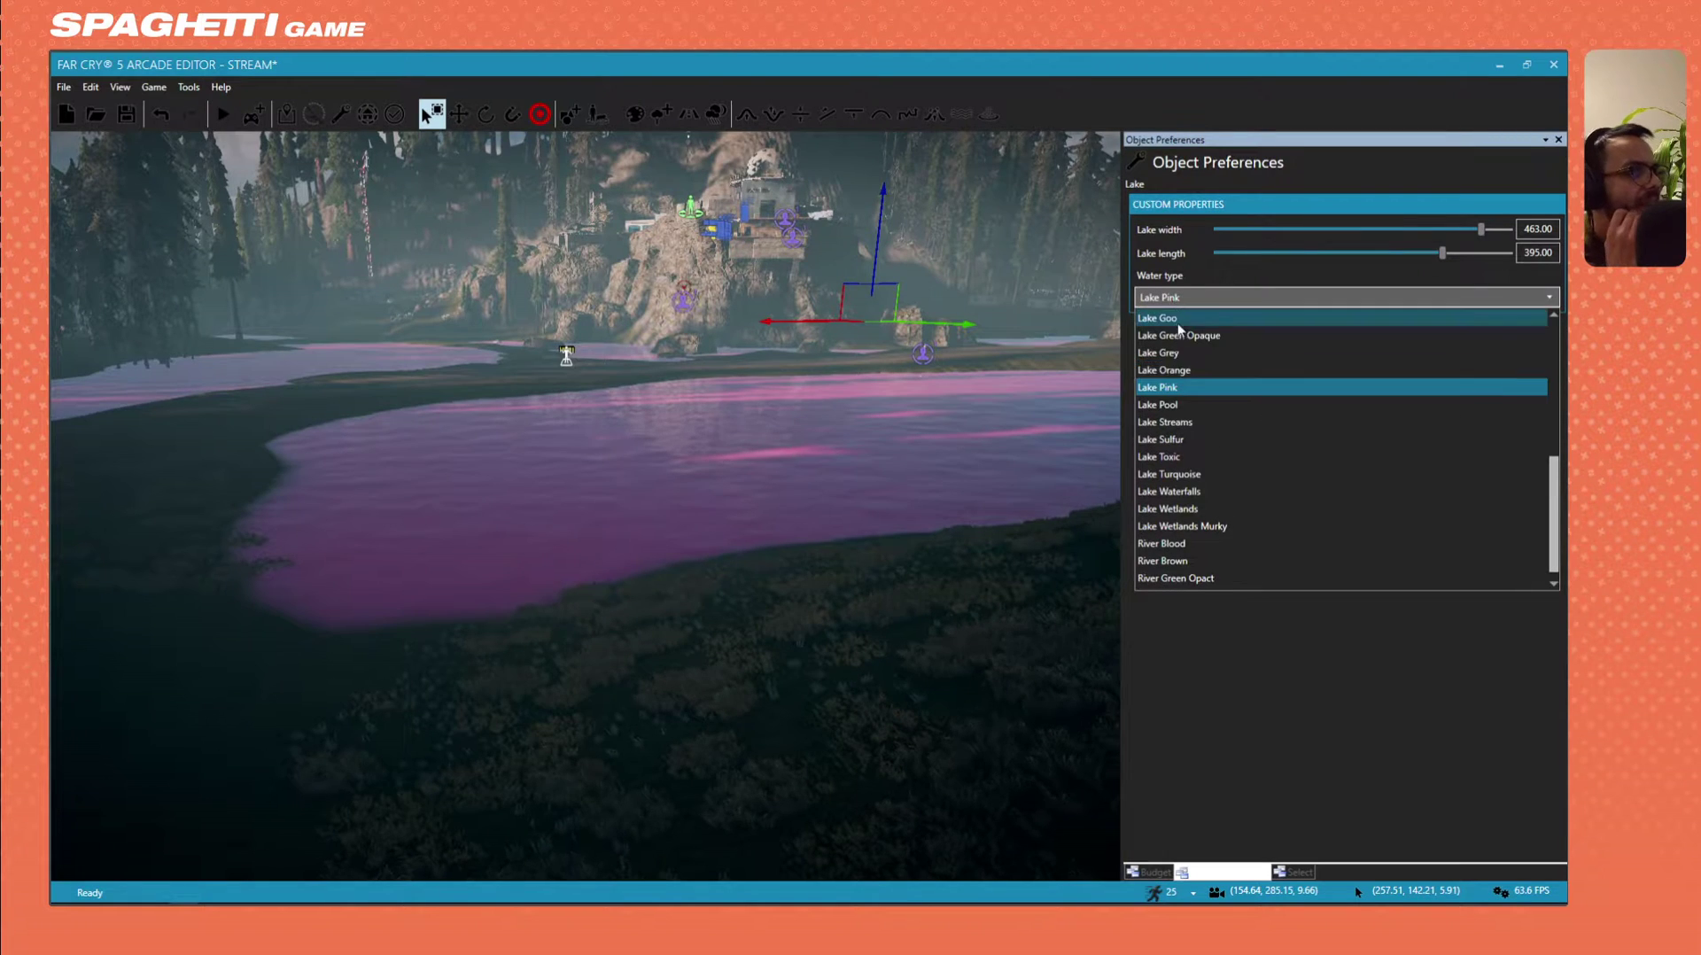
left_click(1187, 353)
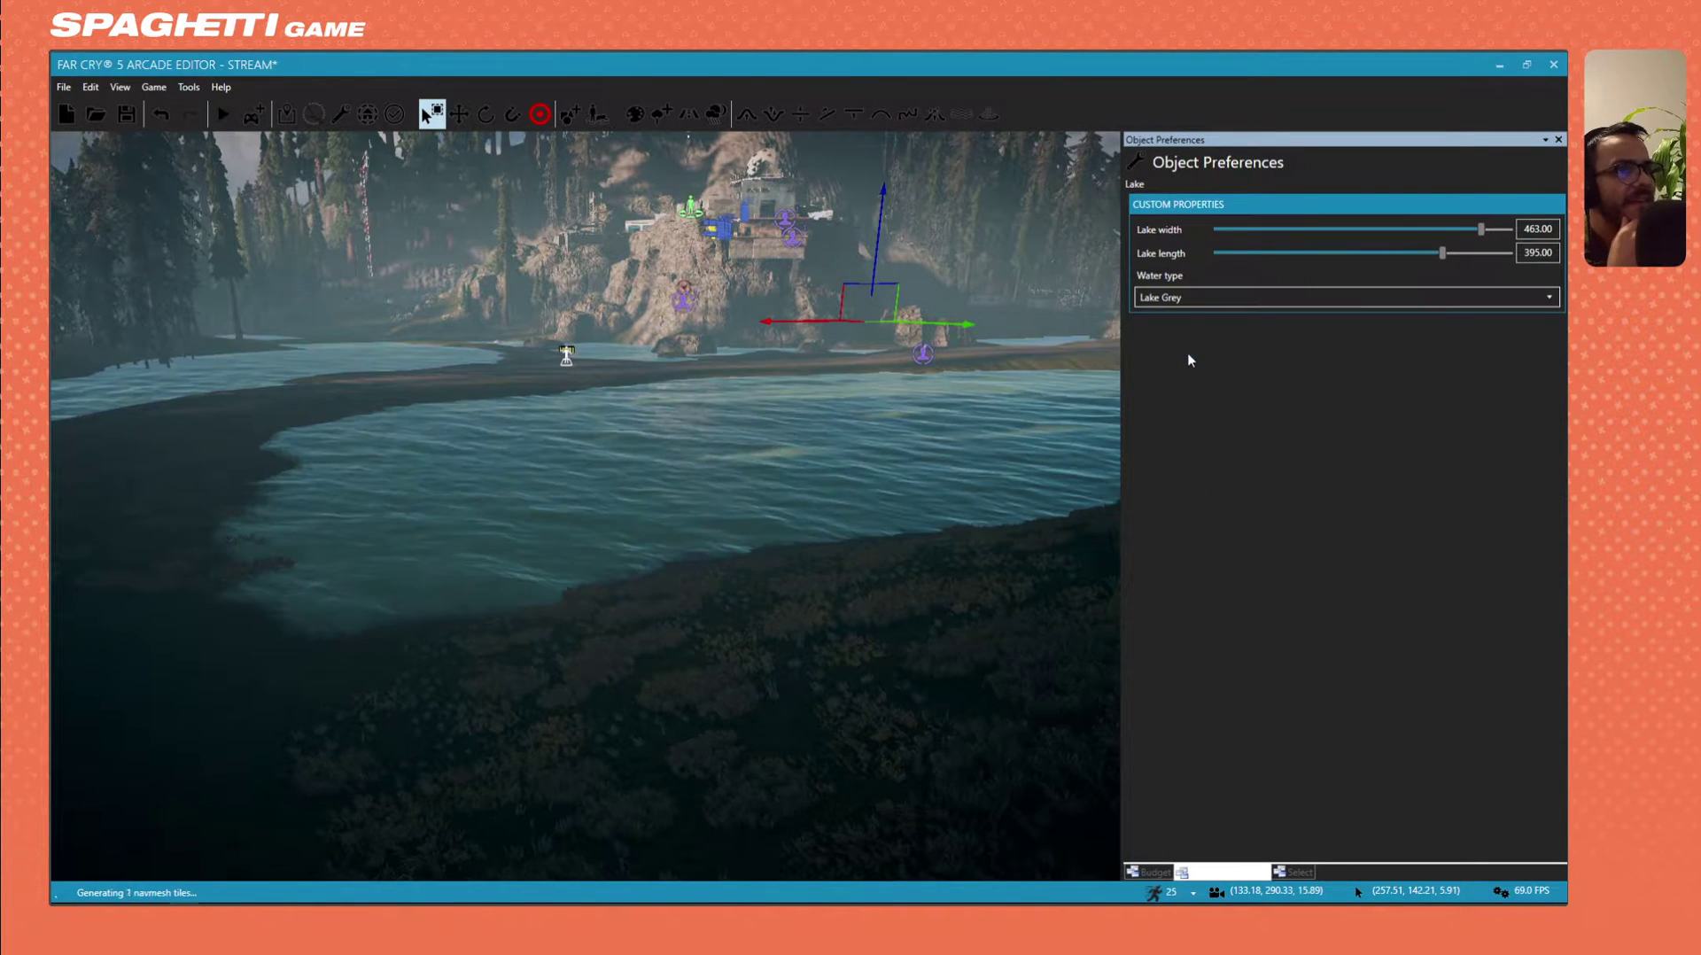
left_click(1203, 298)
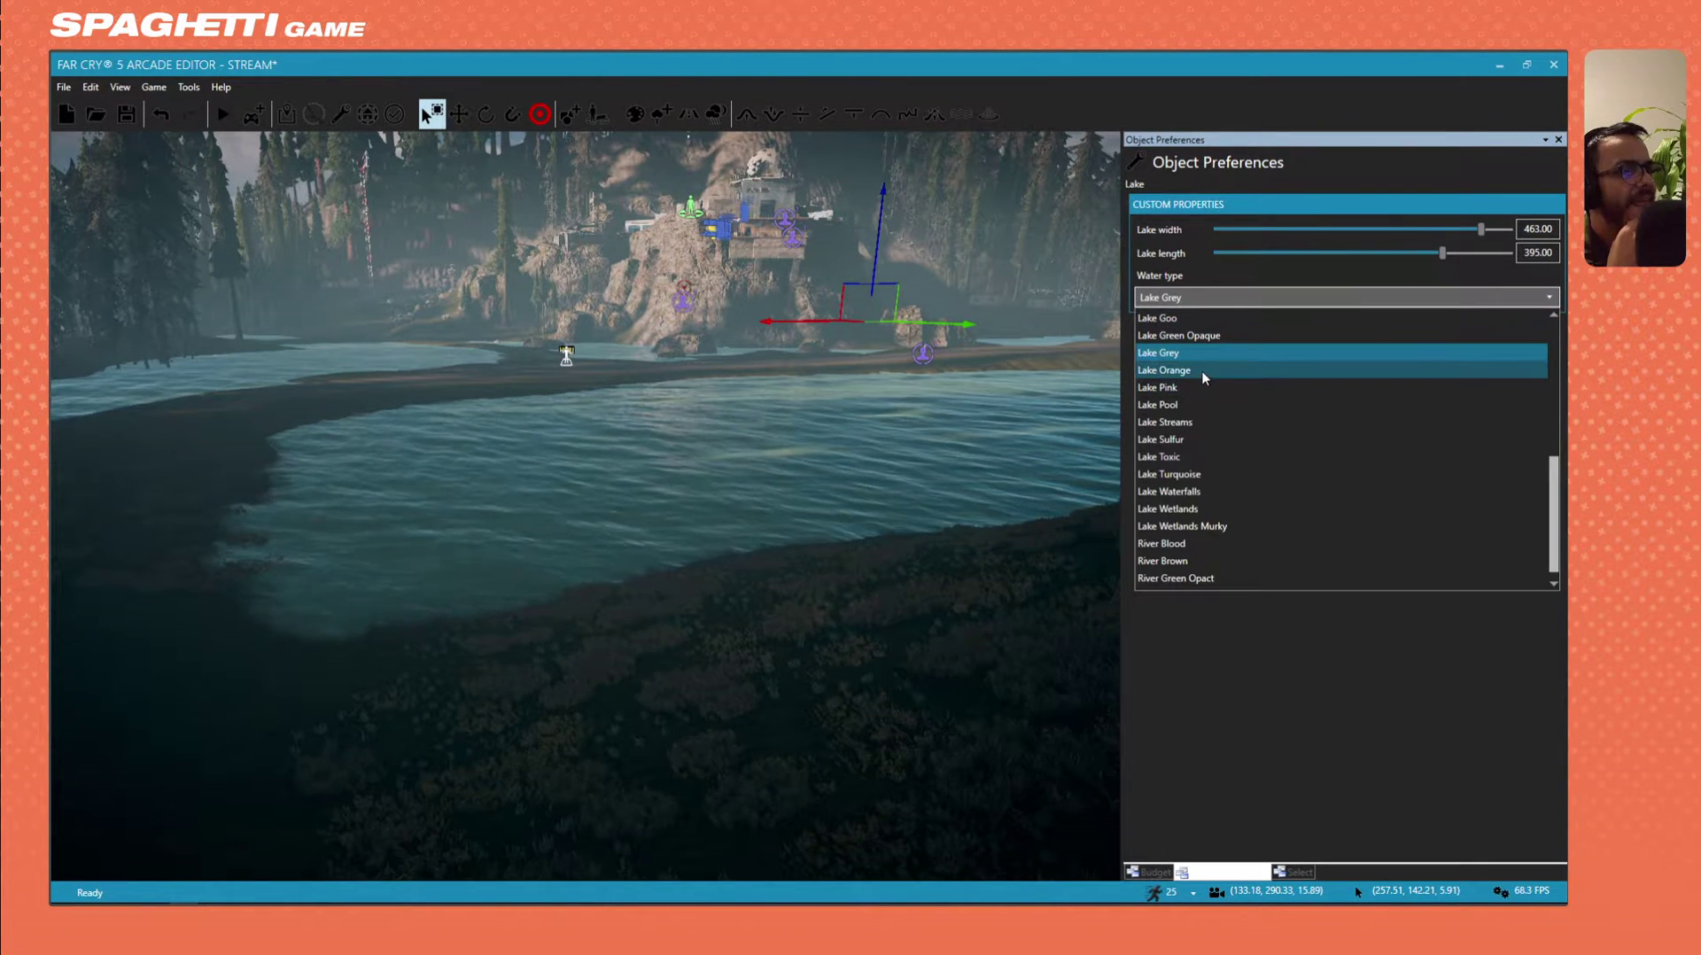
left_click(1189, 319)
Try the Lake Green Opaque water type on the lake and inspect it more closely.
left_click(1193, 302)
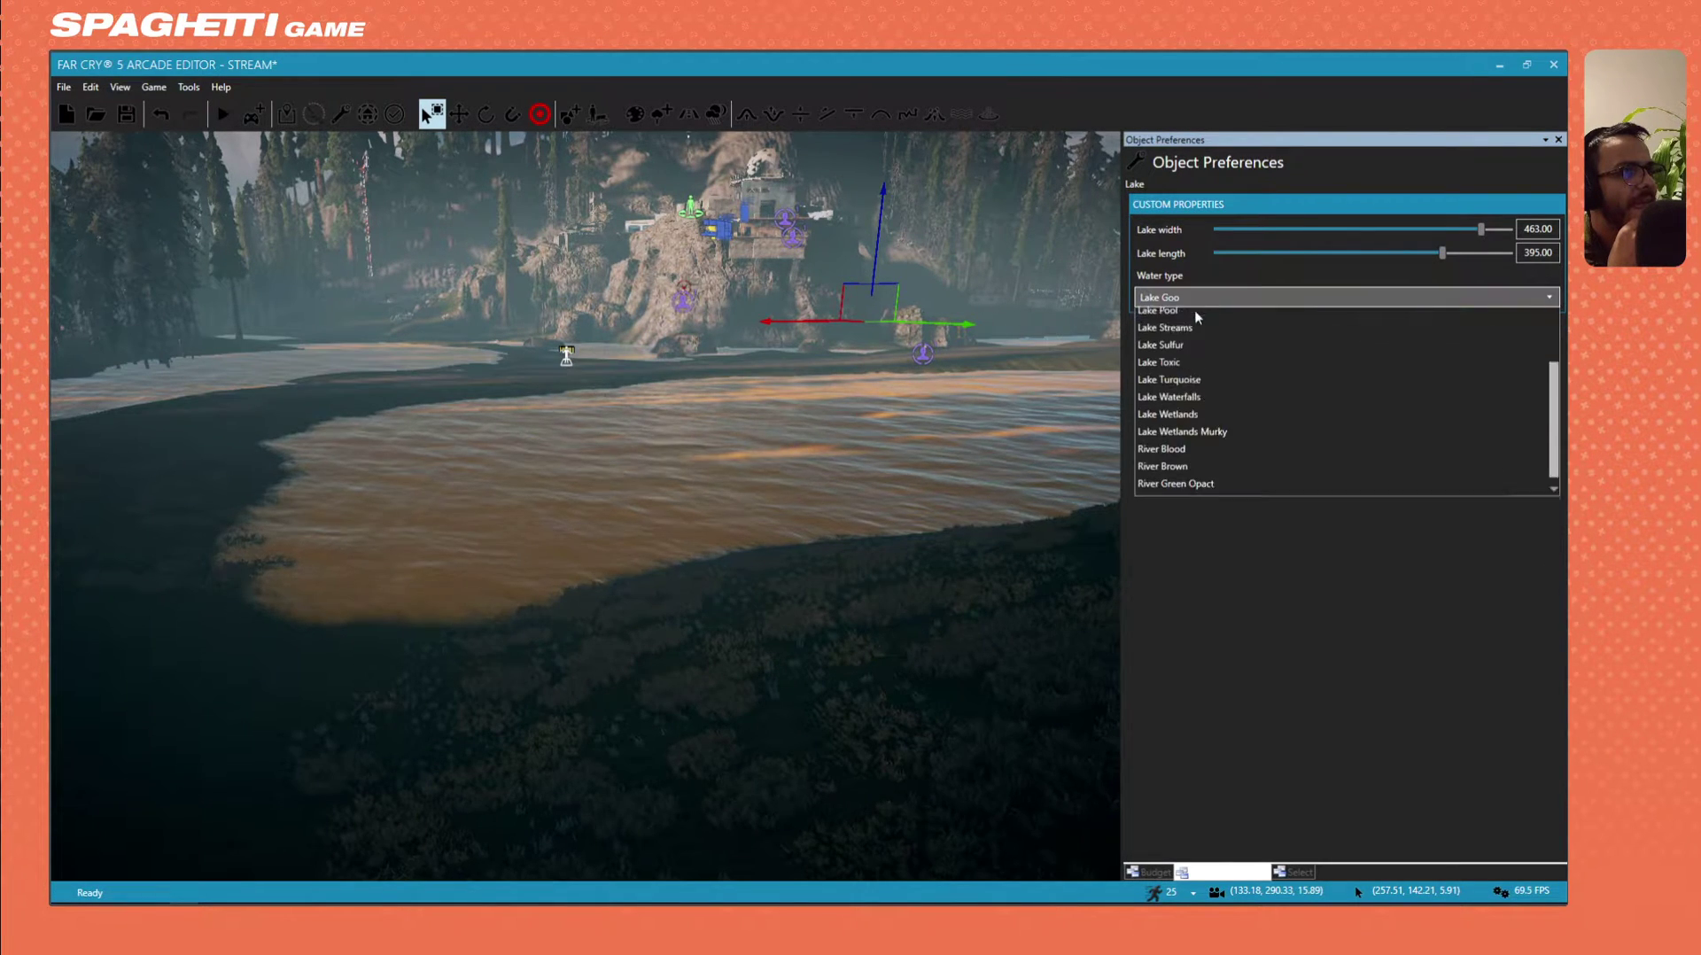
left_click(1197, 342)
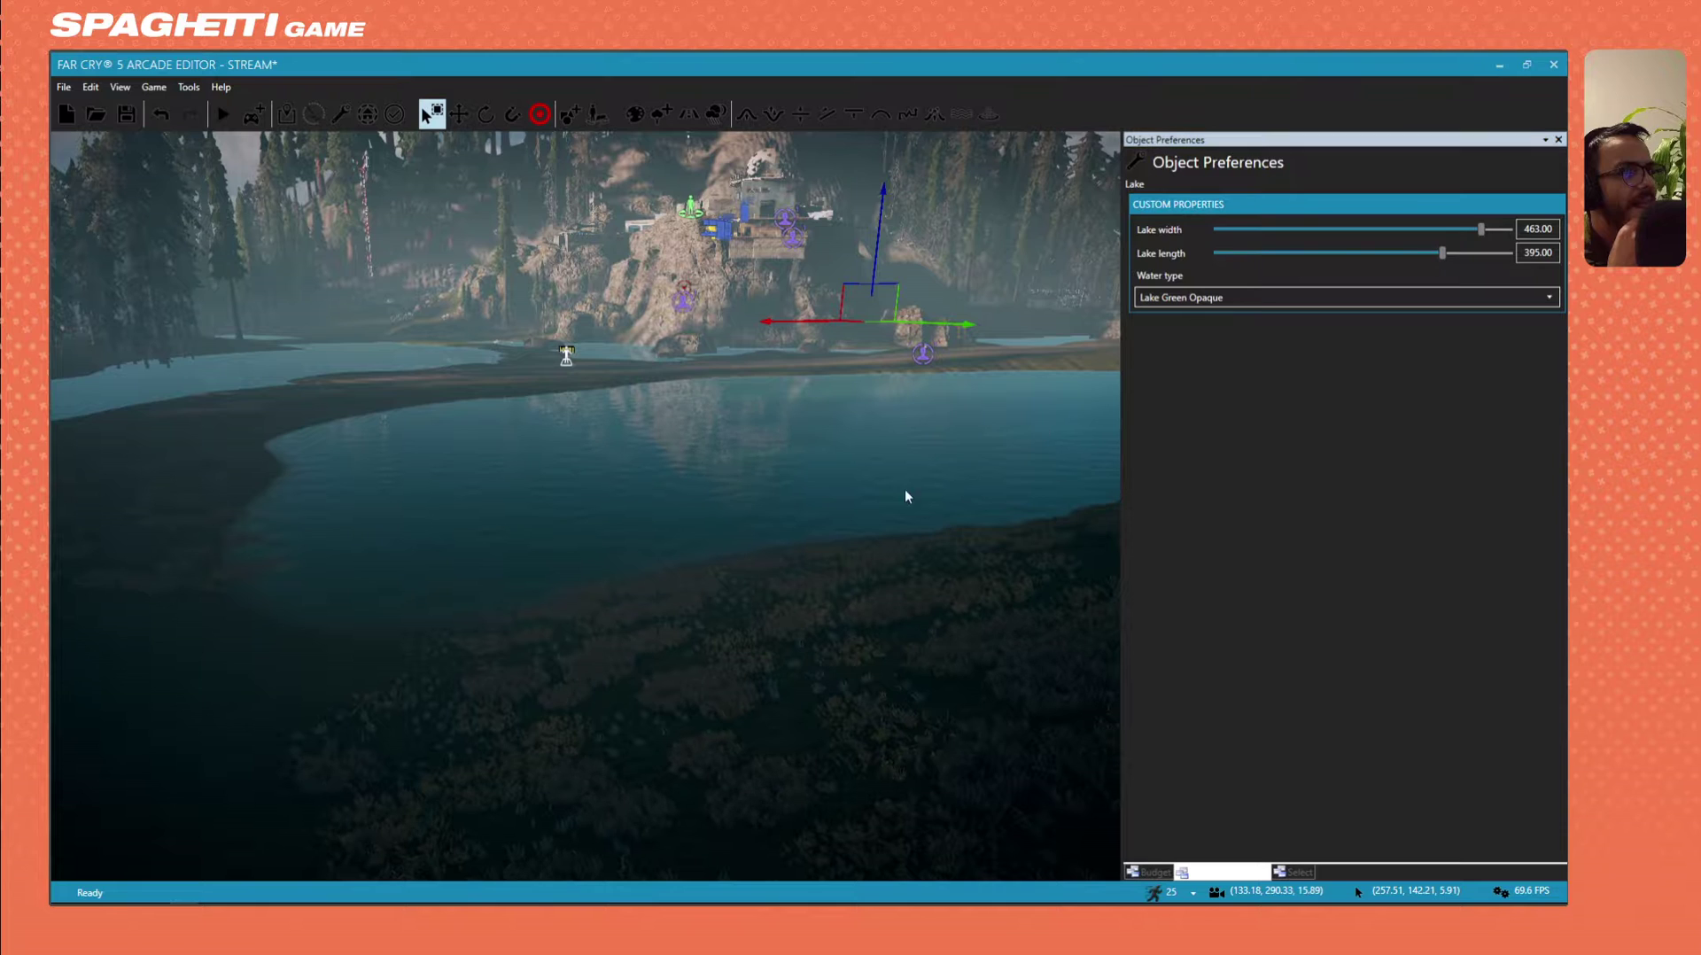
scroll(889, 480, "up", 3)
Set the lake's water type to Lake Dirty and check the hill's reflection on its surface.
left_click(1195, 298)
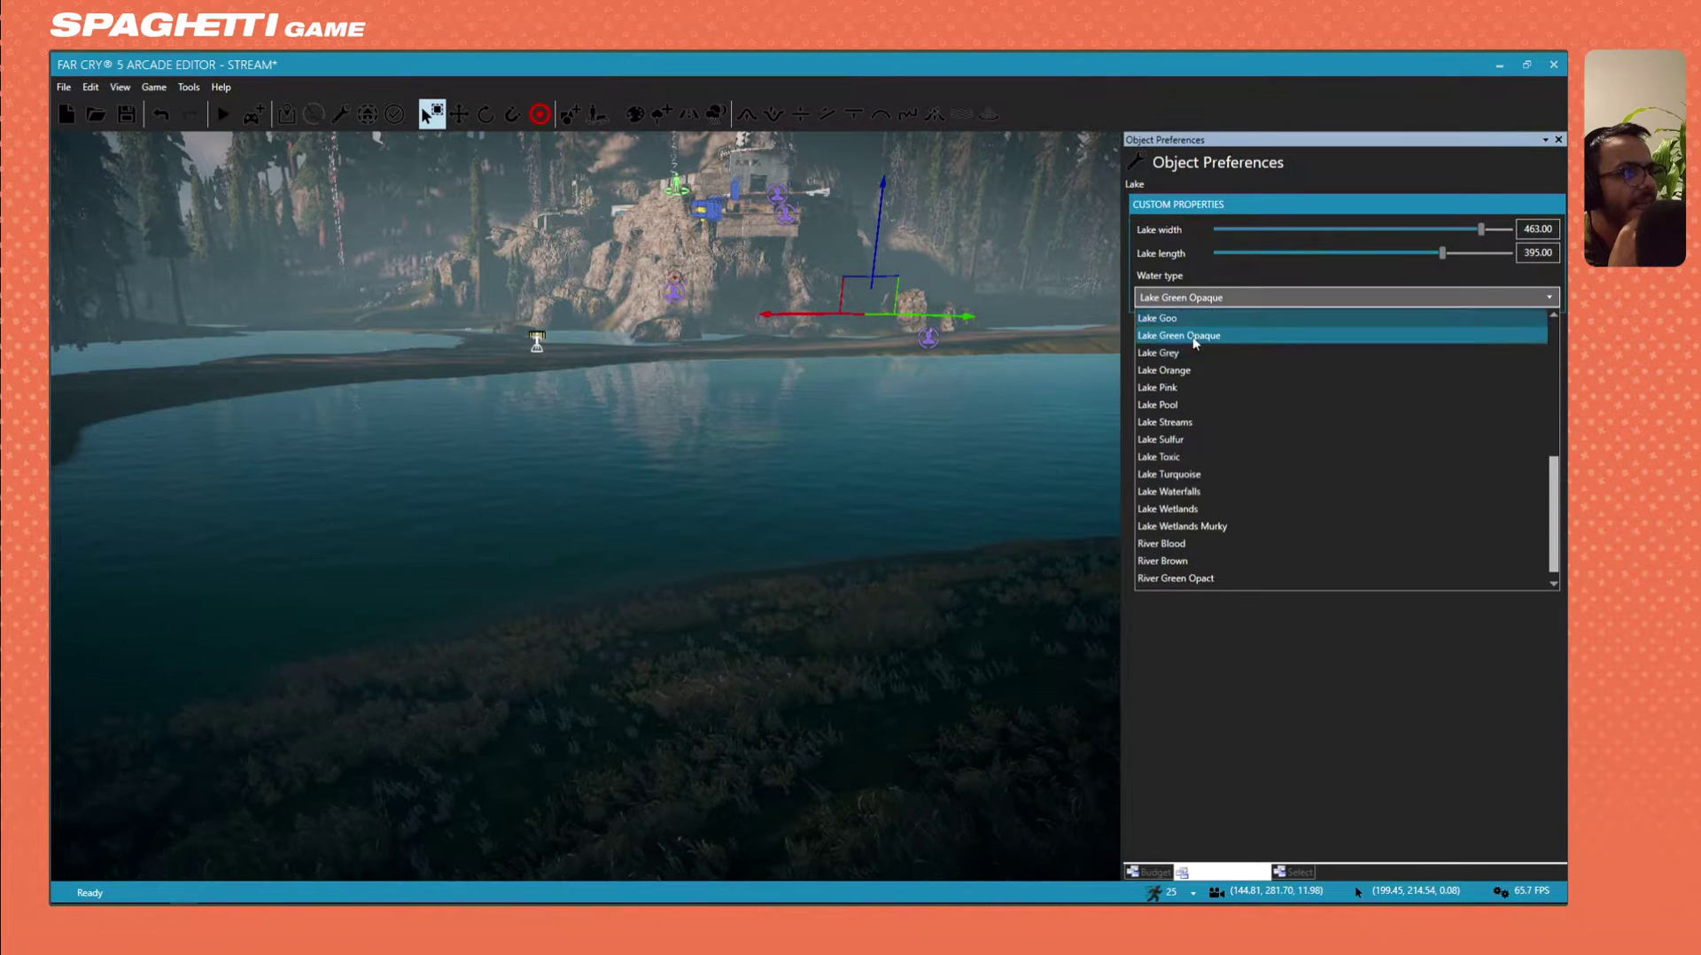
scroll(1194, 378, "up", 2)
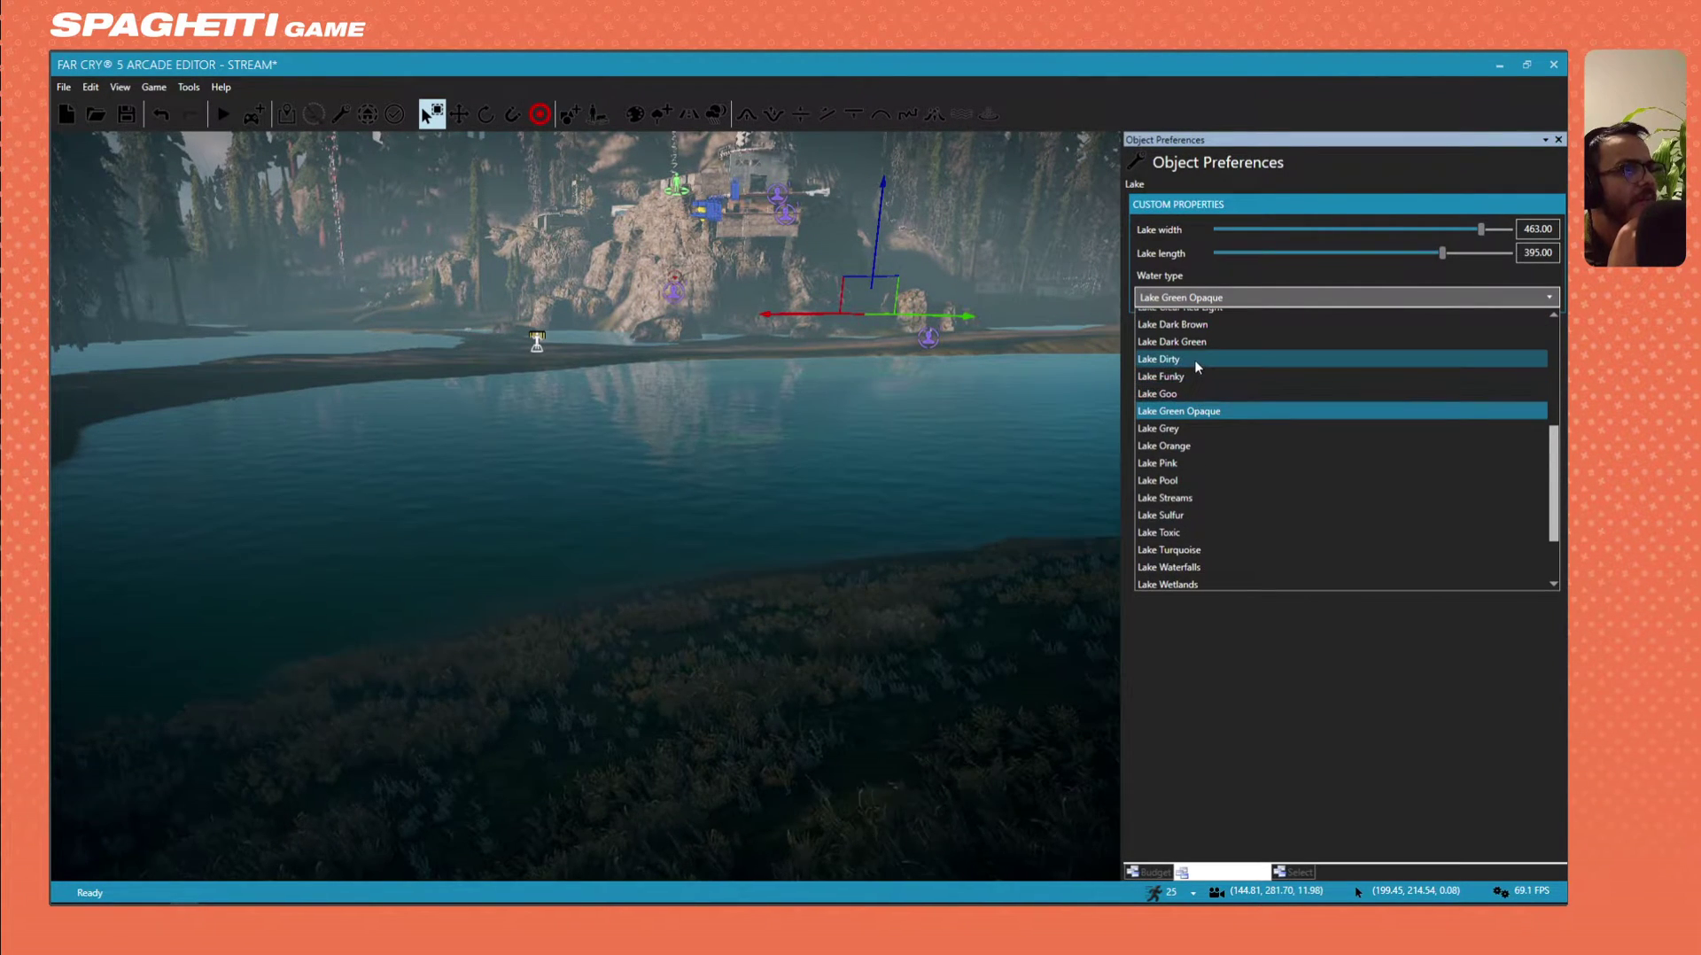
left_click(1195, 358)
scroll(665, 561, "up", 2)
right_click_drag(665, 562, 632, 503)
key("w")
key("s")
key("w")
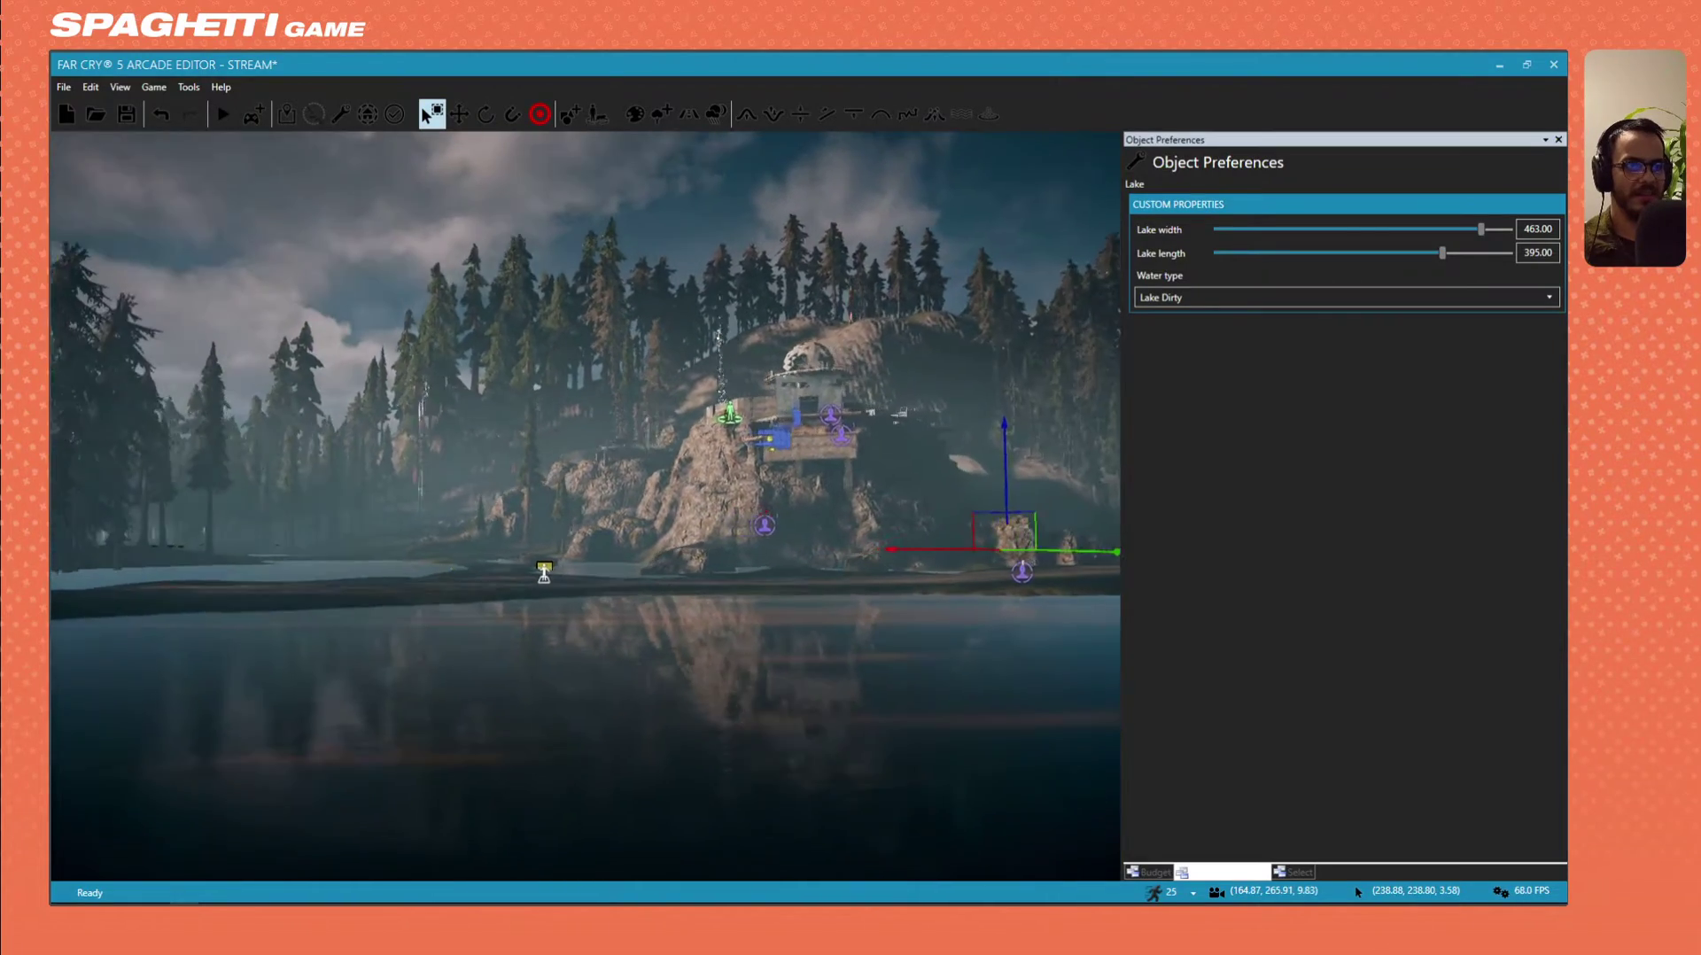
key("w")
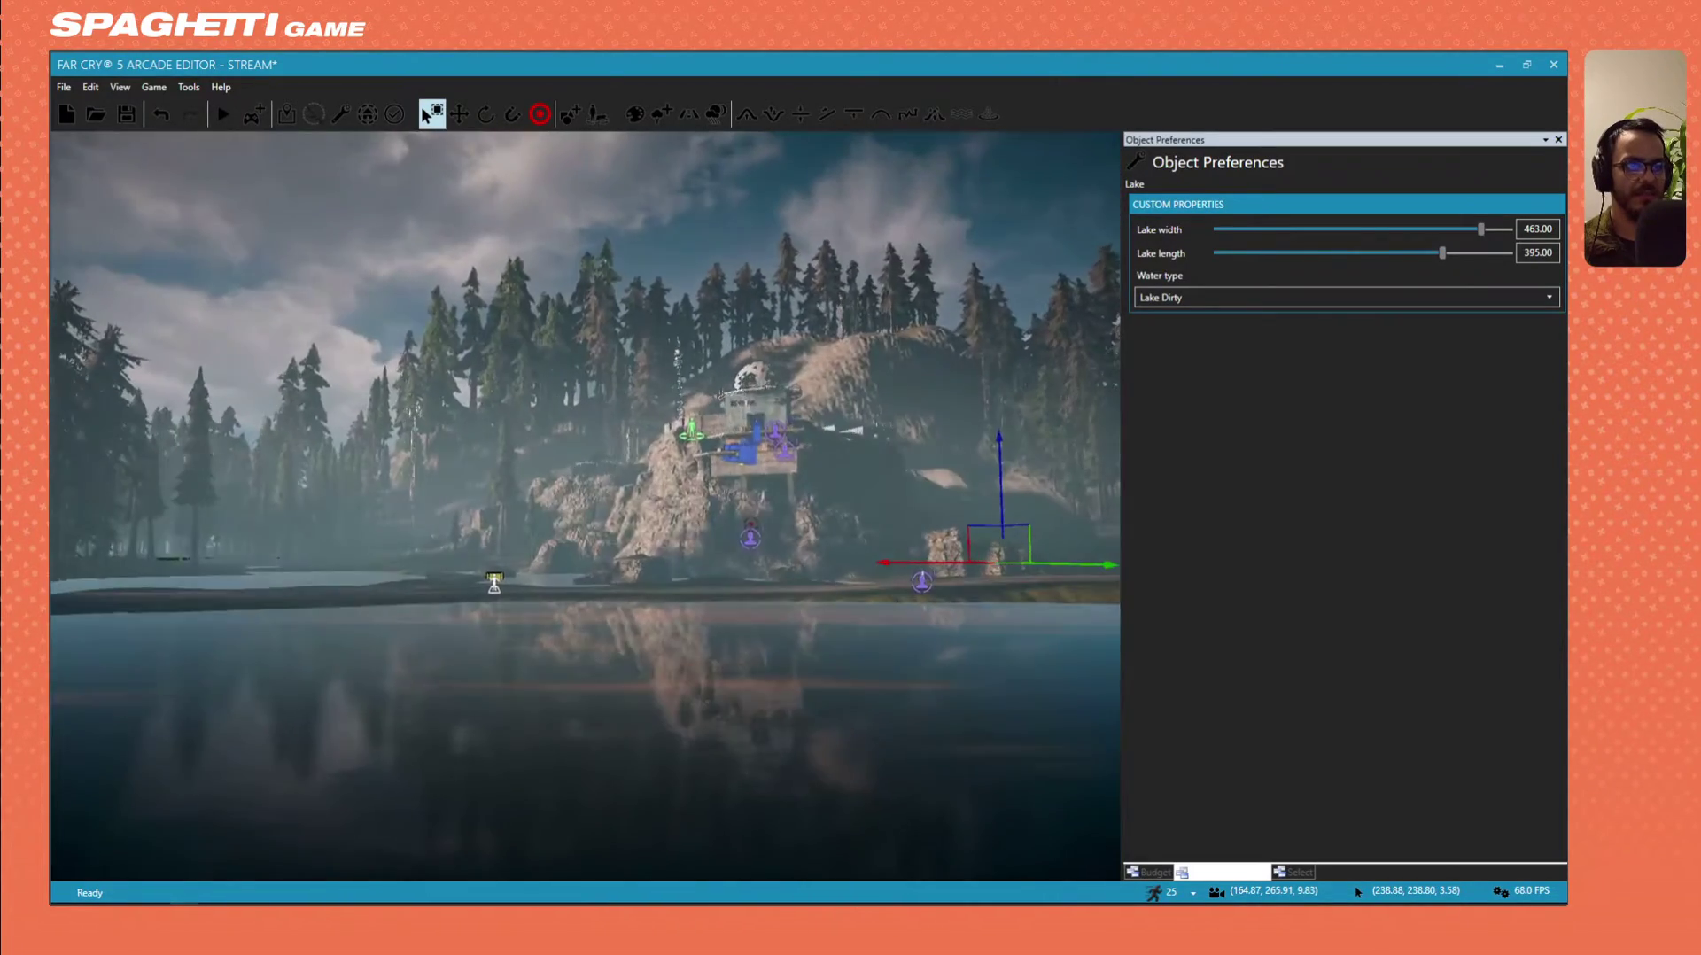
right_click_drag(652, 583, 669, 583)
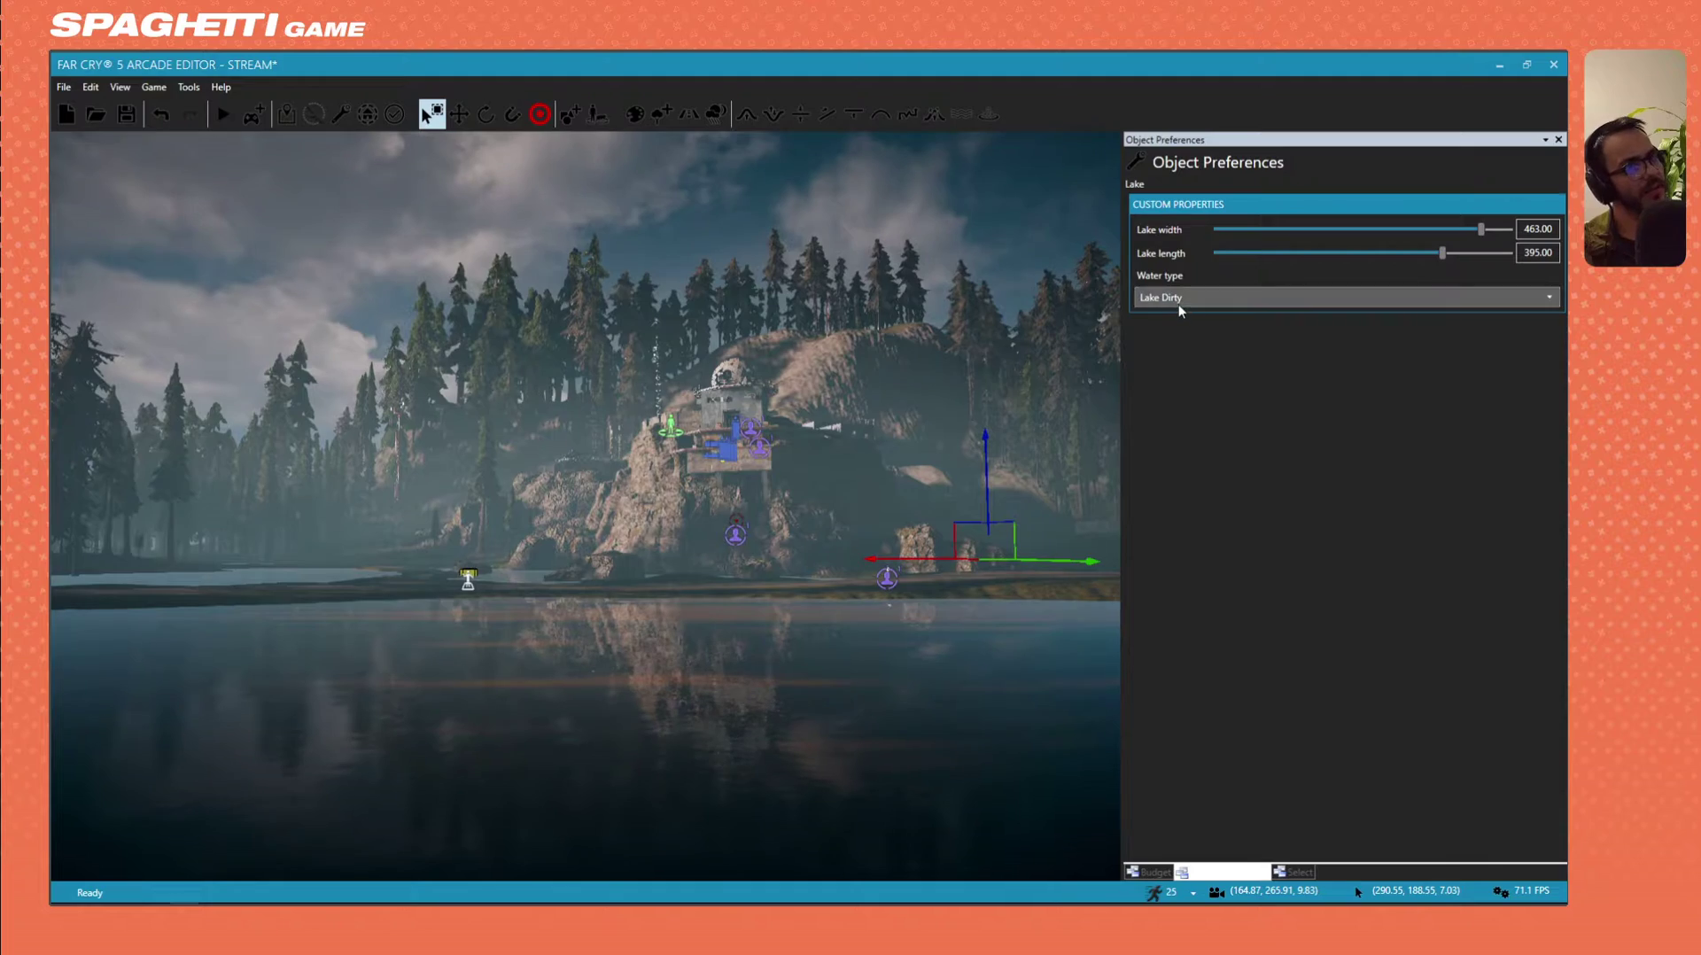
Try to reposition the lake and raise its water level above the terrain, and undo the change.
key("s")
right_click_drag(762, 496, 753, 531)
key("s")
right_click_drag(417, 524, 634, 442)
left_click_drag(702, 401, 526, 493)
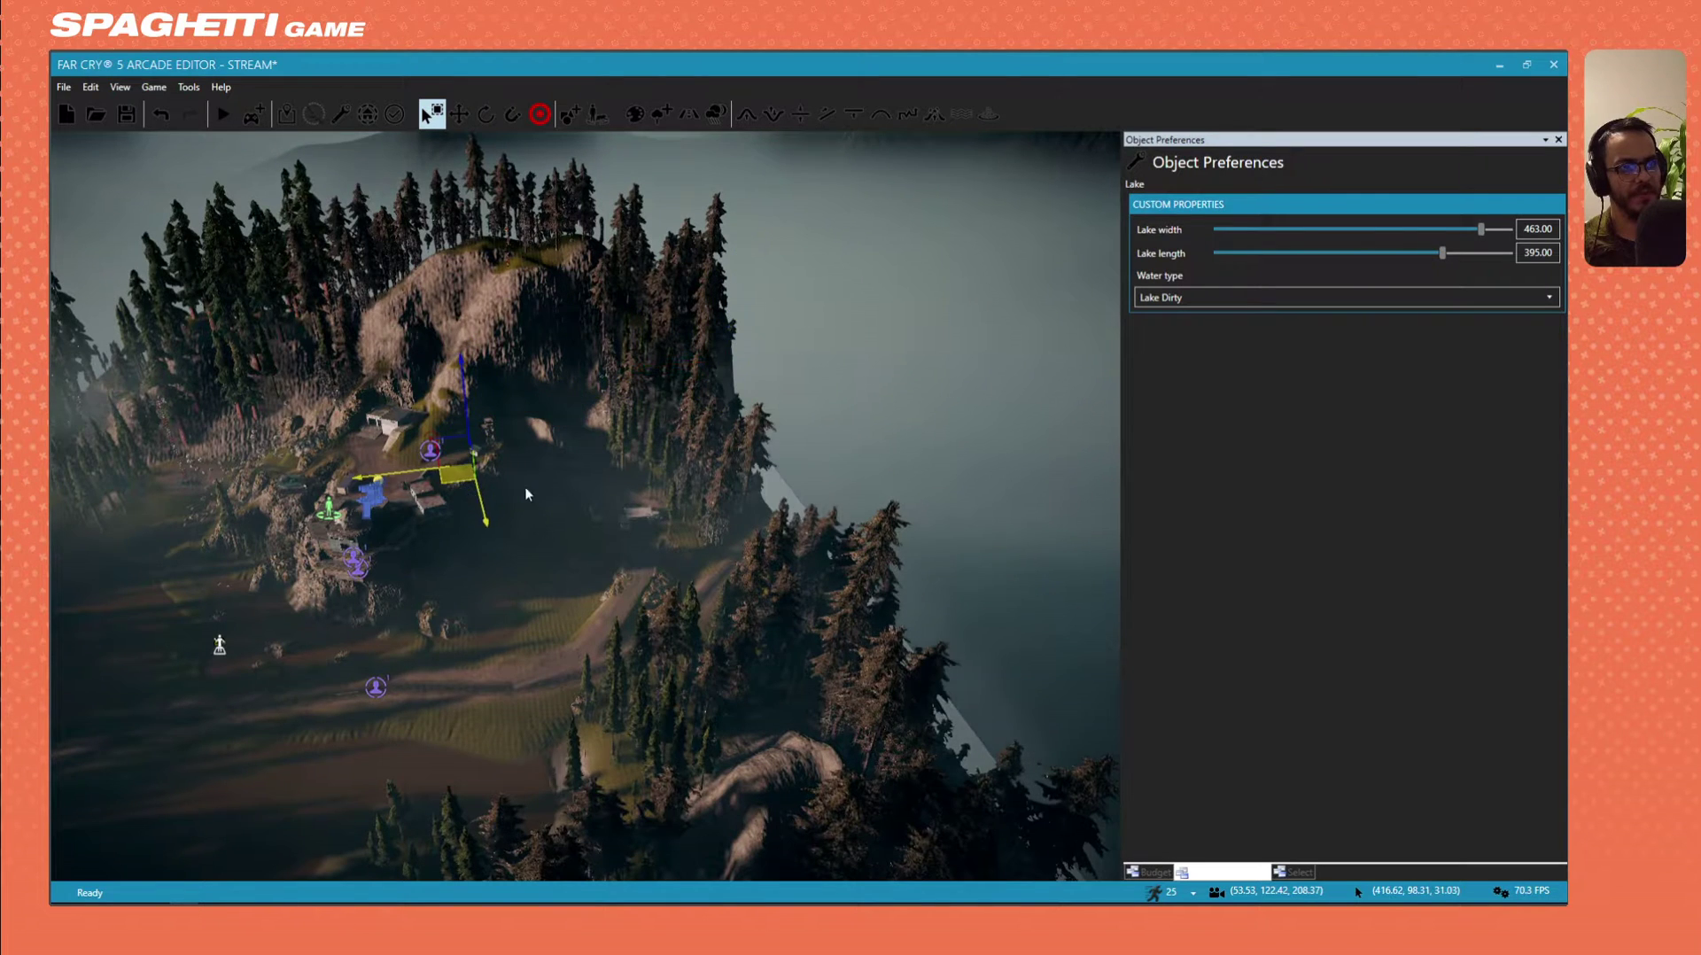
left_click_drag(634, 342, 637, 191)
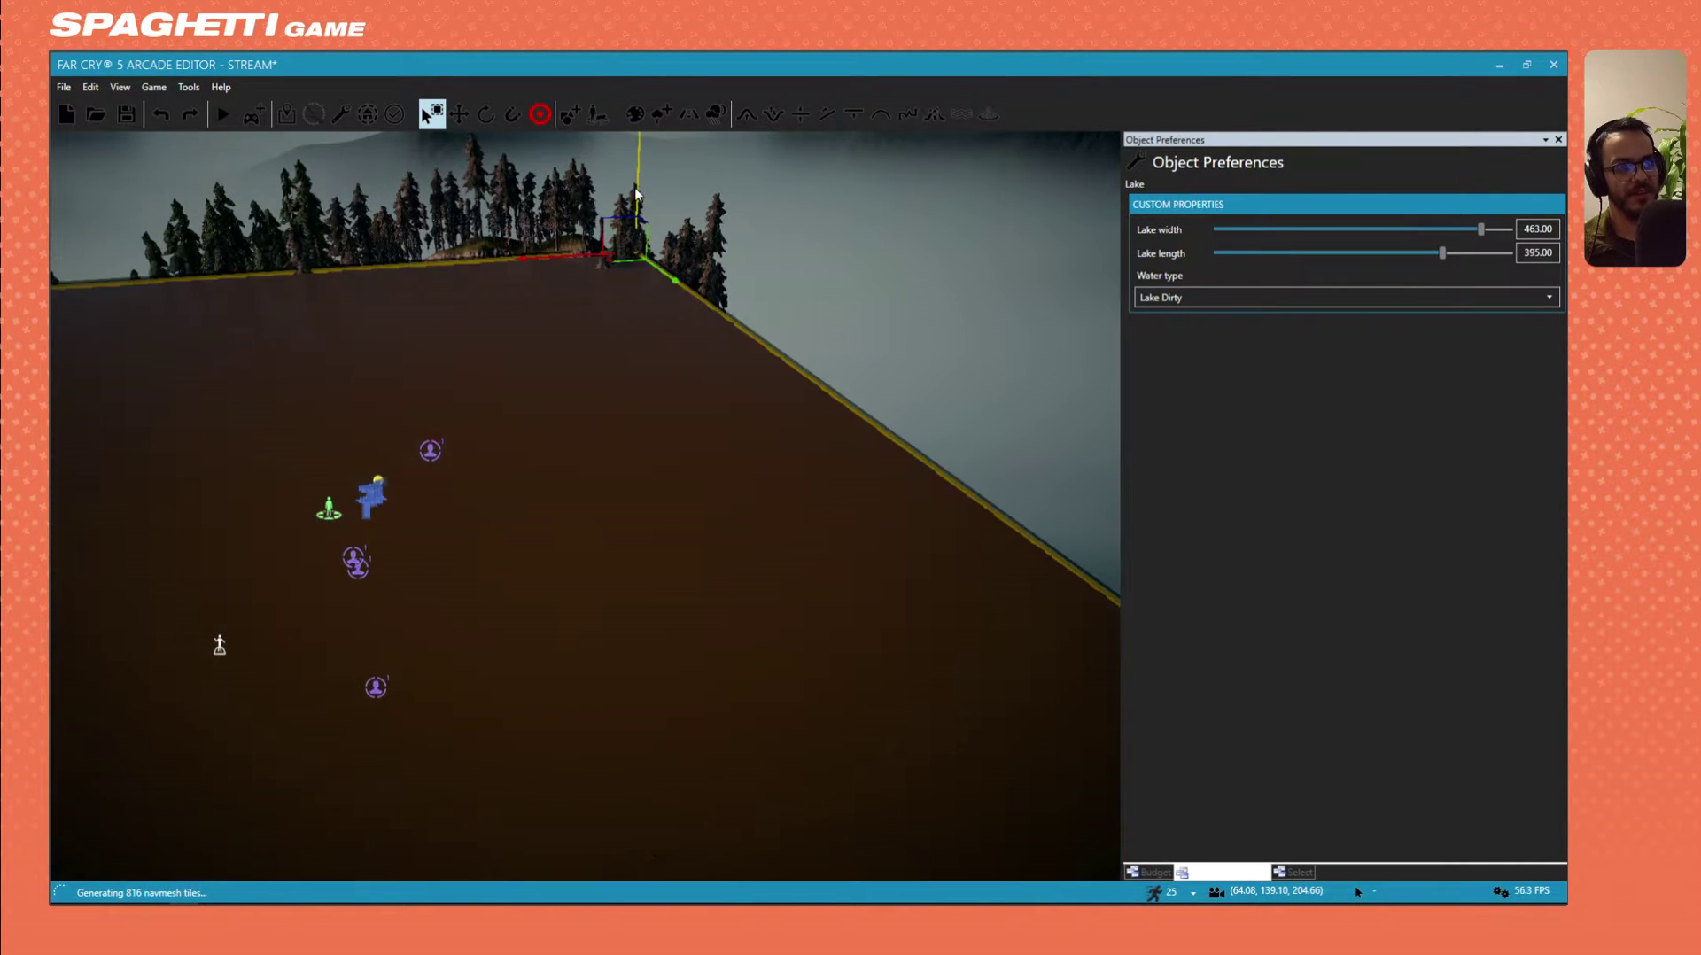
key("s")
right_click_drag(637, 190, 646, 235)
key("ctrl+z")
Examine the dirty water's surface and reflections from several spots around the lakeshore.
key("w")
key("s")
right_click_drag(555, 717, 283, 479)
key("w")
key("w")
key("s")
right_click_drag(992, 753, 1043, 766)
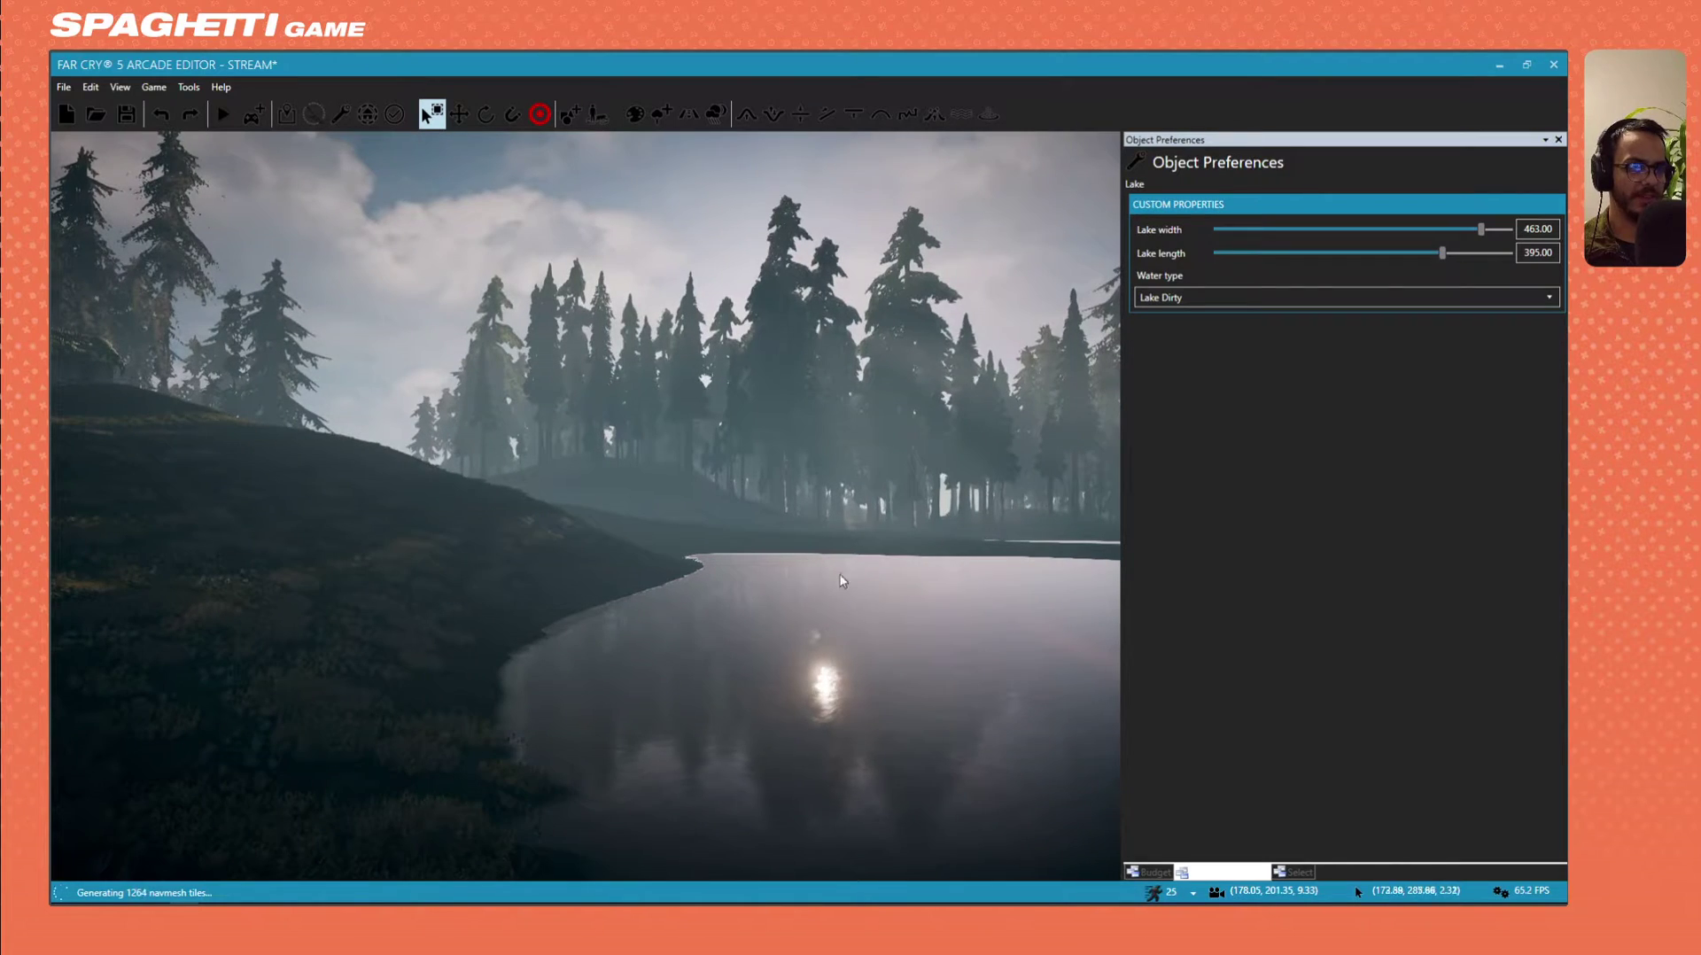
key("w")
right_click_drag(842, 581, 1077, 595)
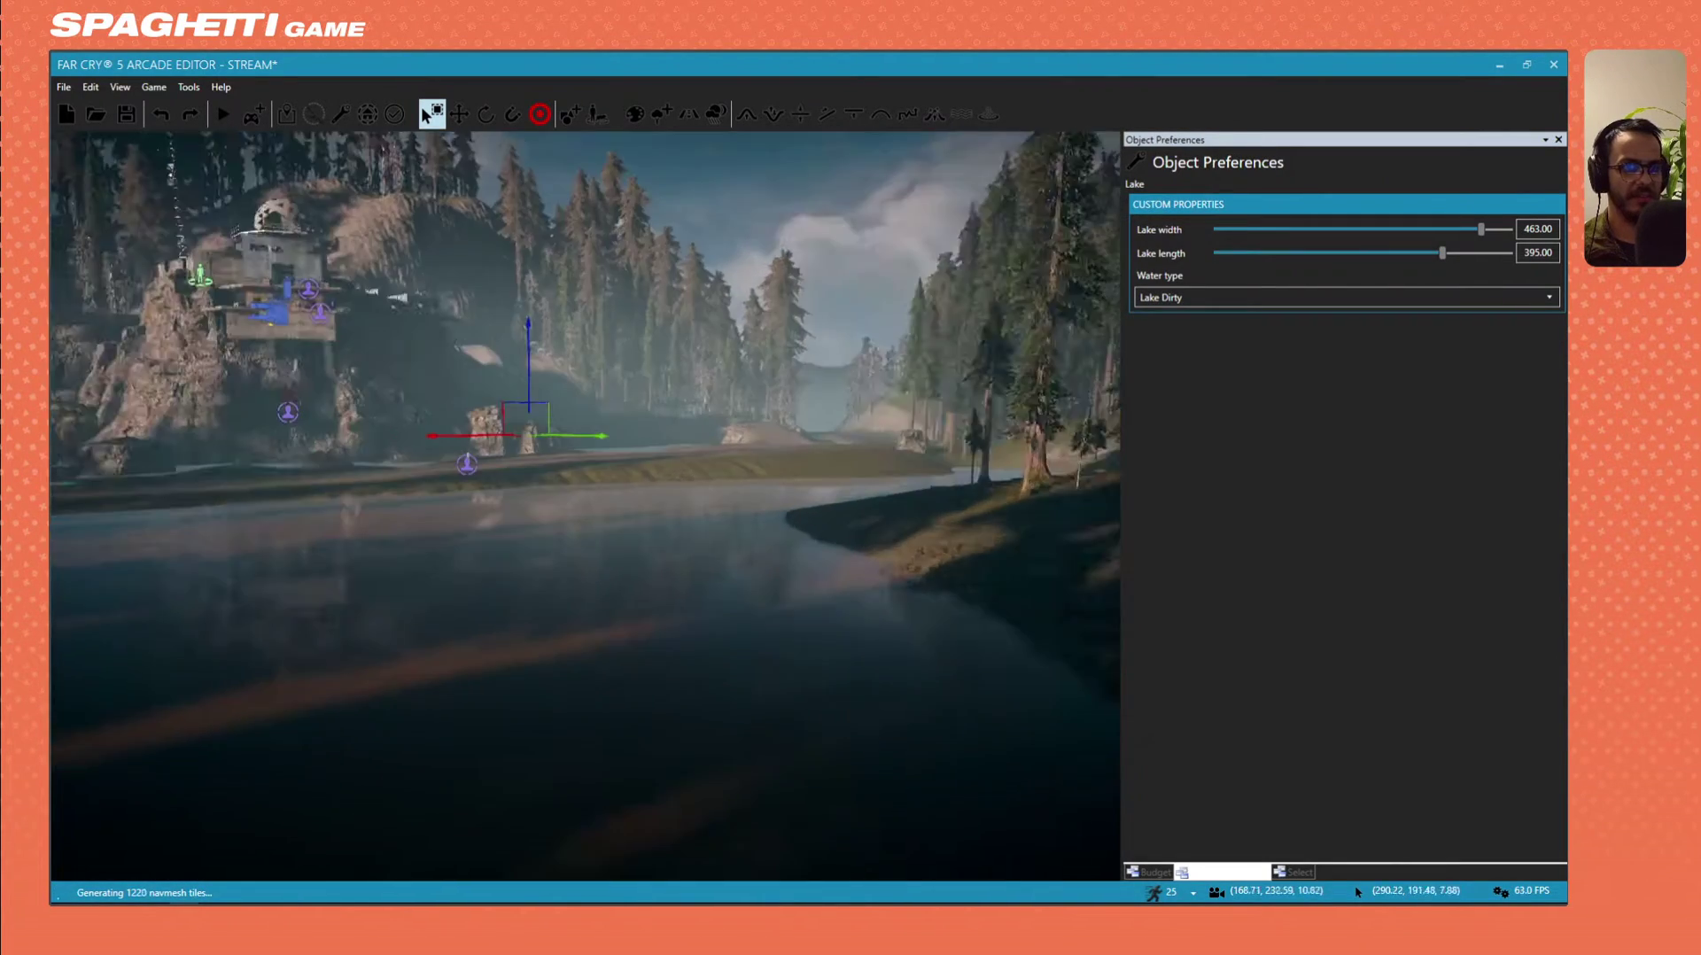
key("a")
right_click_drag(638, 542, 413, 535)
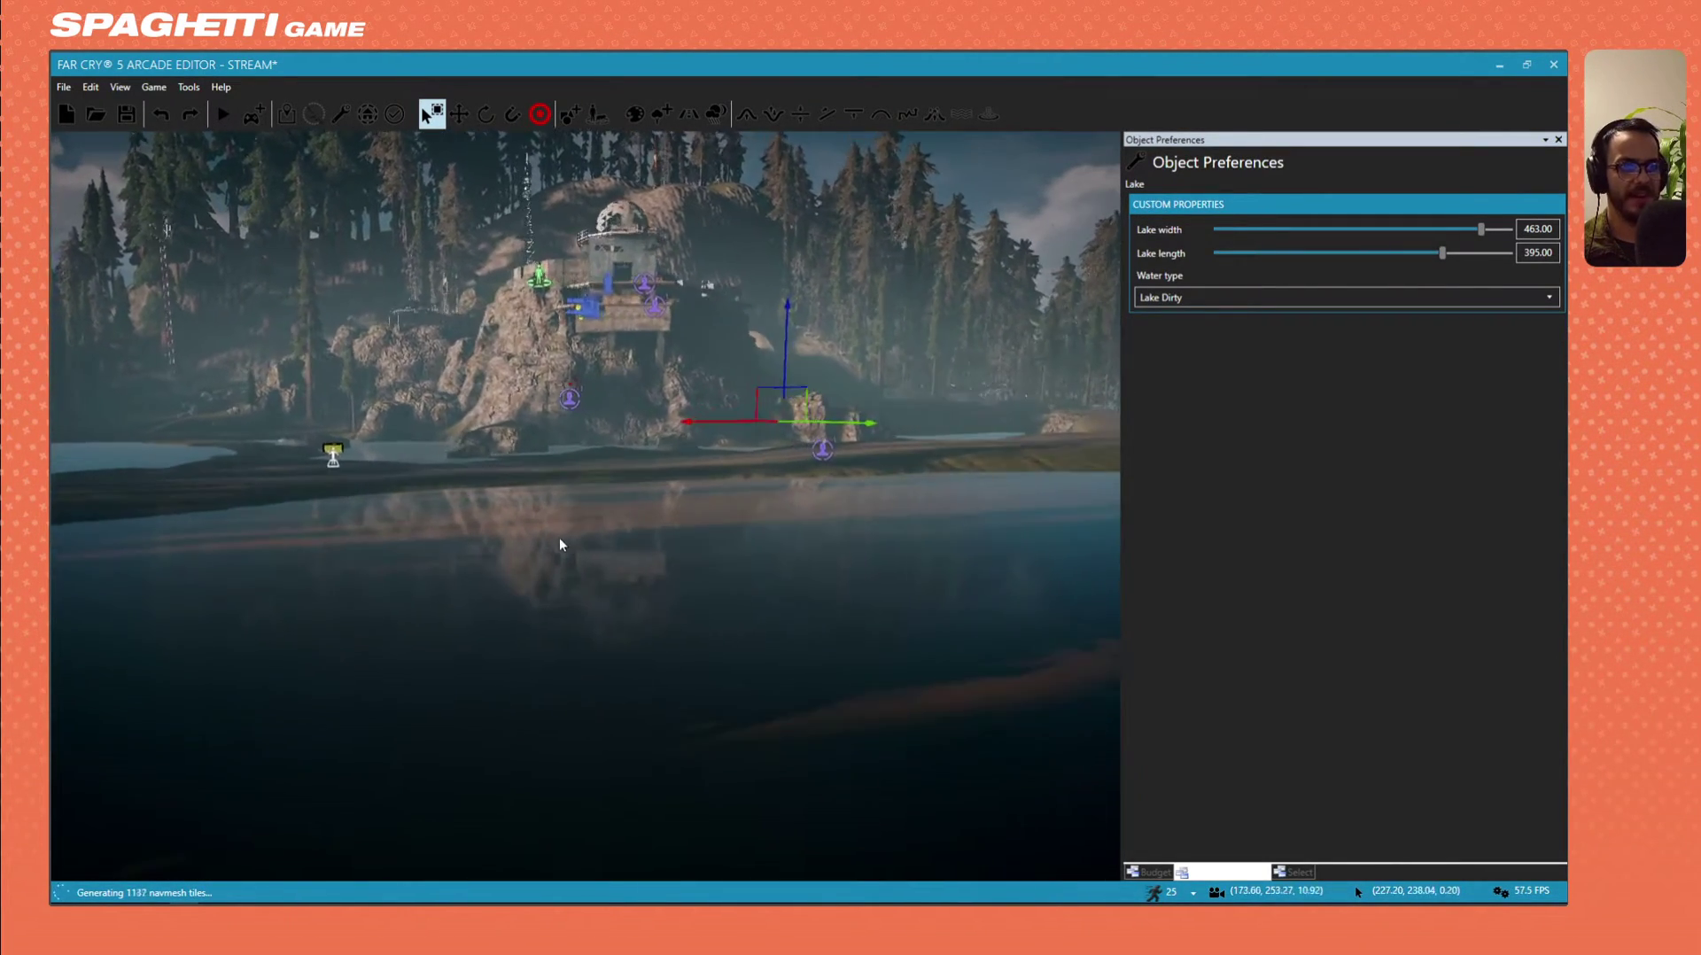
Compare the dirty water's reflections up close at water level and from farther back across the lake.
key("w")
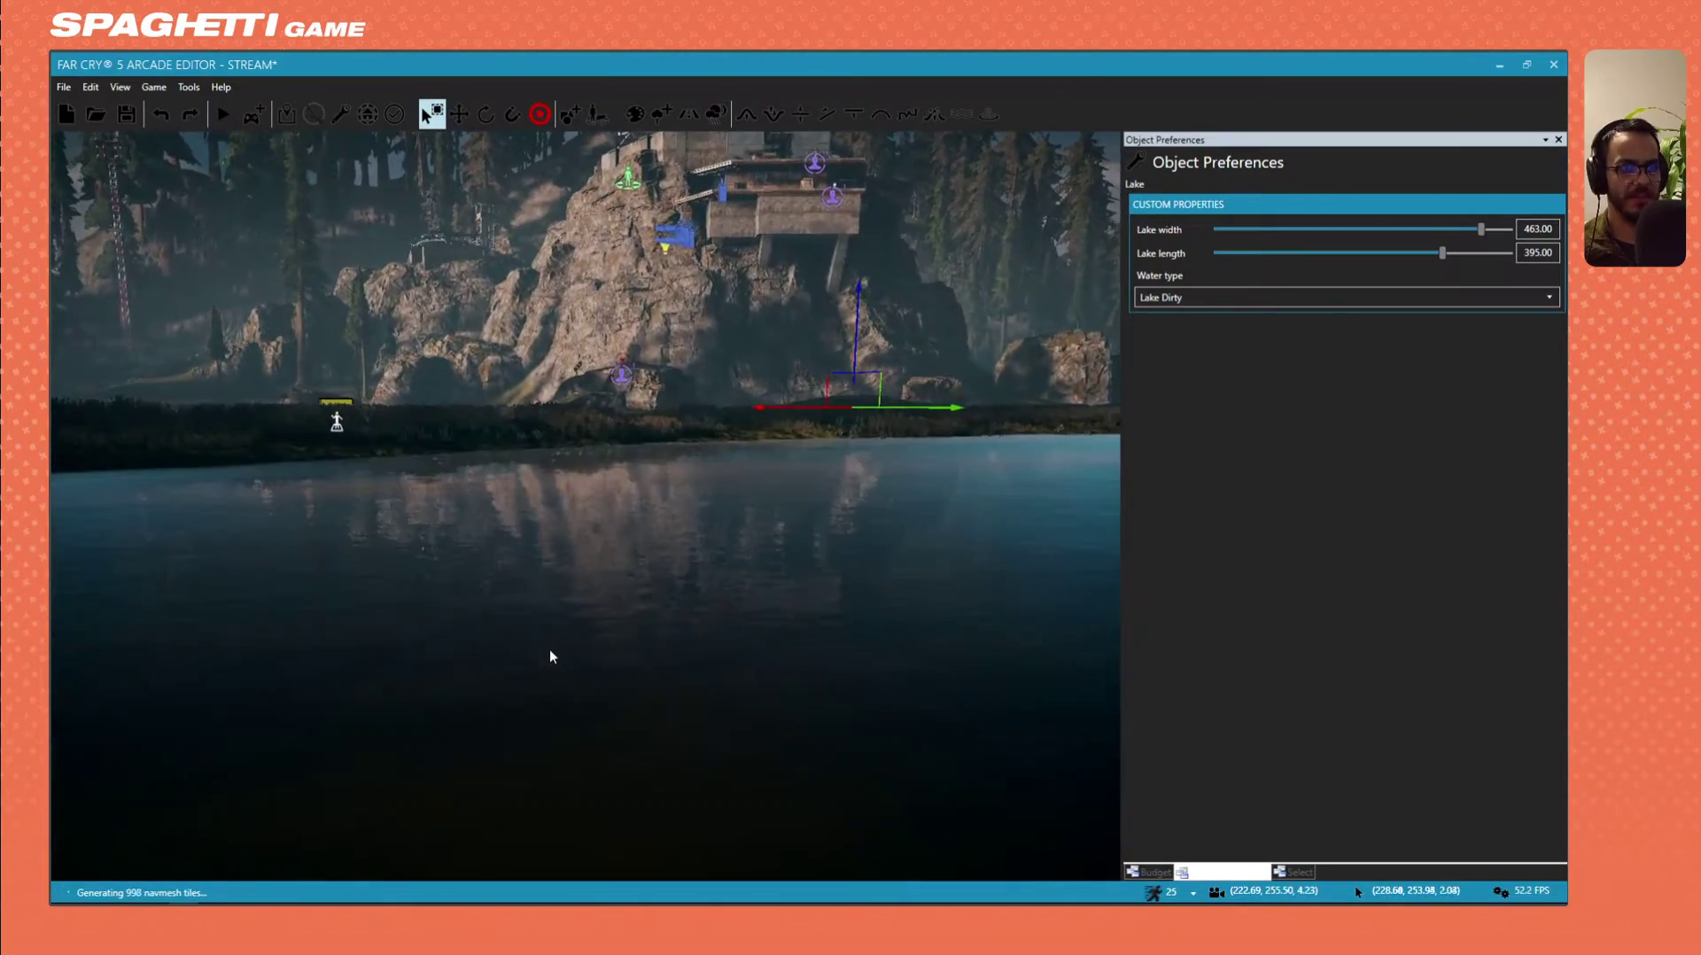
key("s")
right_click_drag(549, 651, 496, 718)
key("w")
key("w")
key("d")
key("w")
key("s")
key("w")
key("s")
key("w")
right_click_drag(611, 753, 595, 634)
key("w")
key("w")
key("Delete")
key("w")
right_click_drag(528, 684, 537, 671)
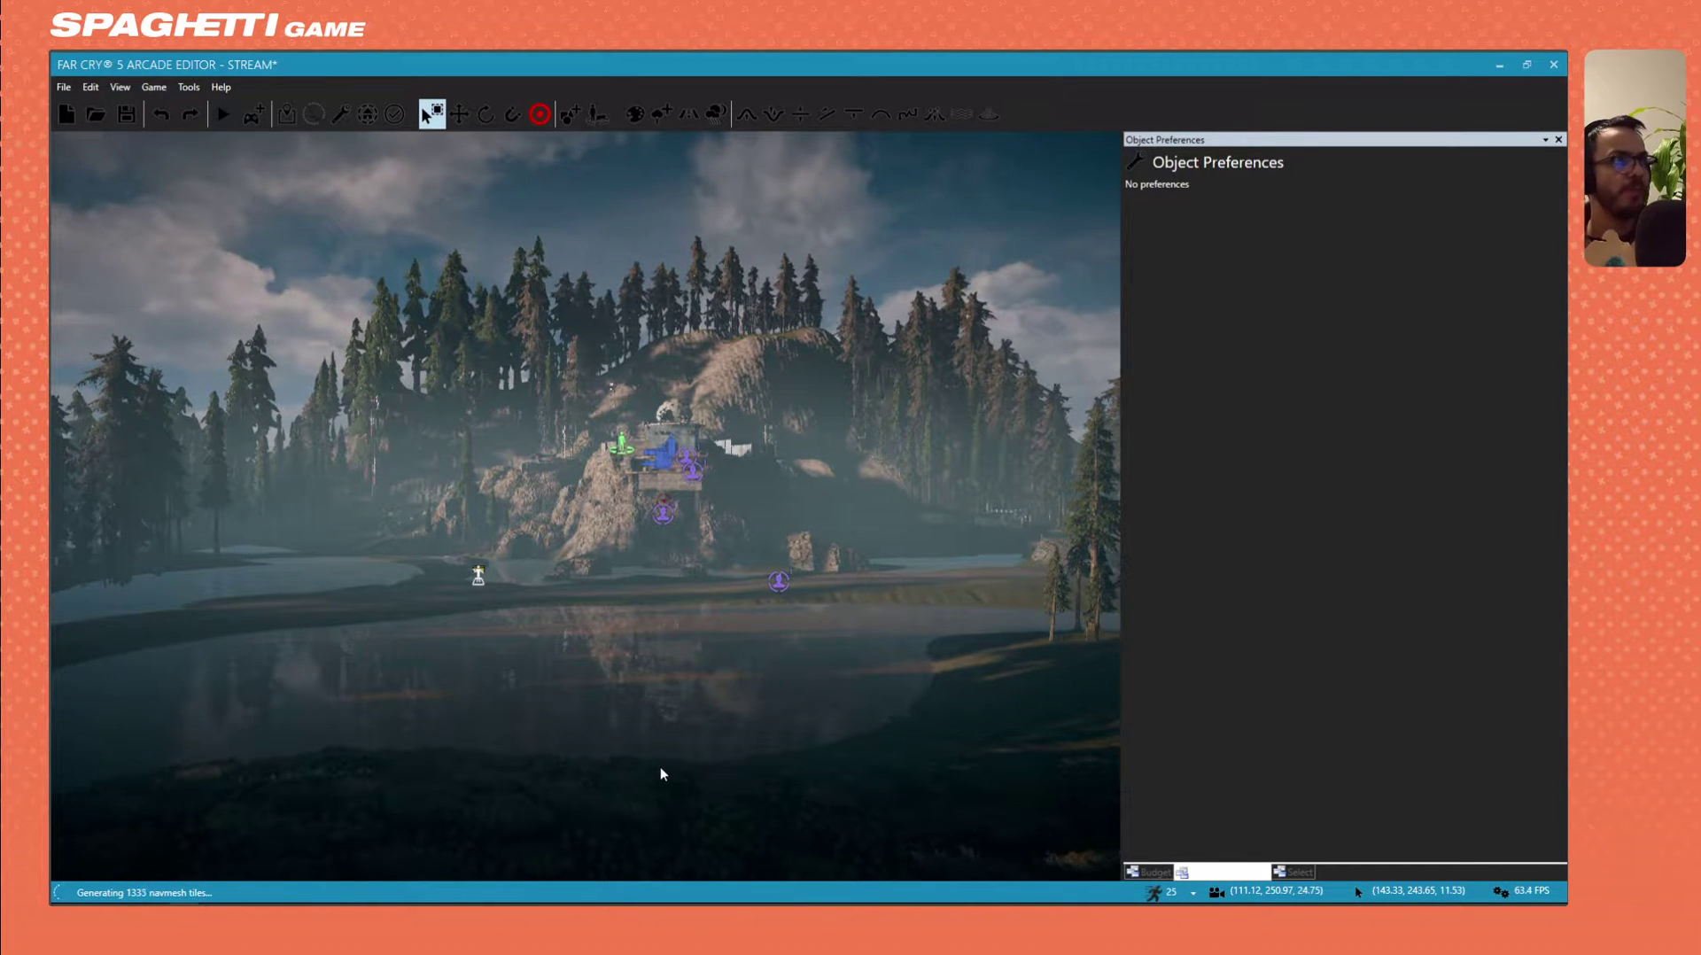
Try the Lake Arctic and Lake Blue water types on the lake.
left_click(666, 683)
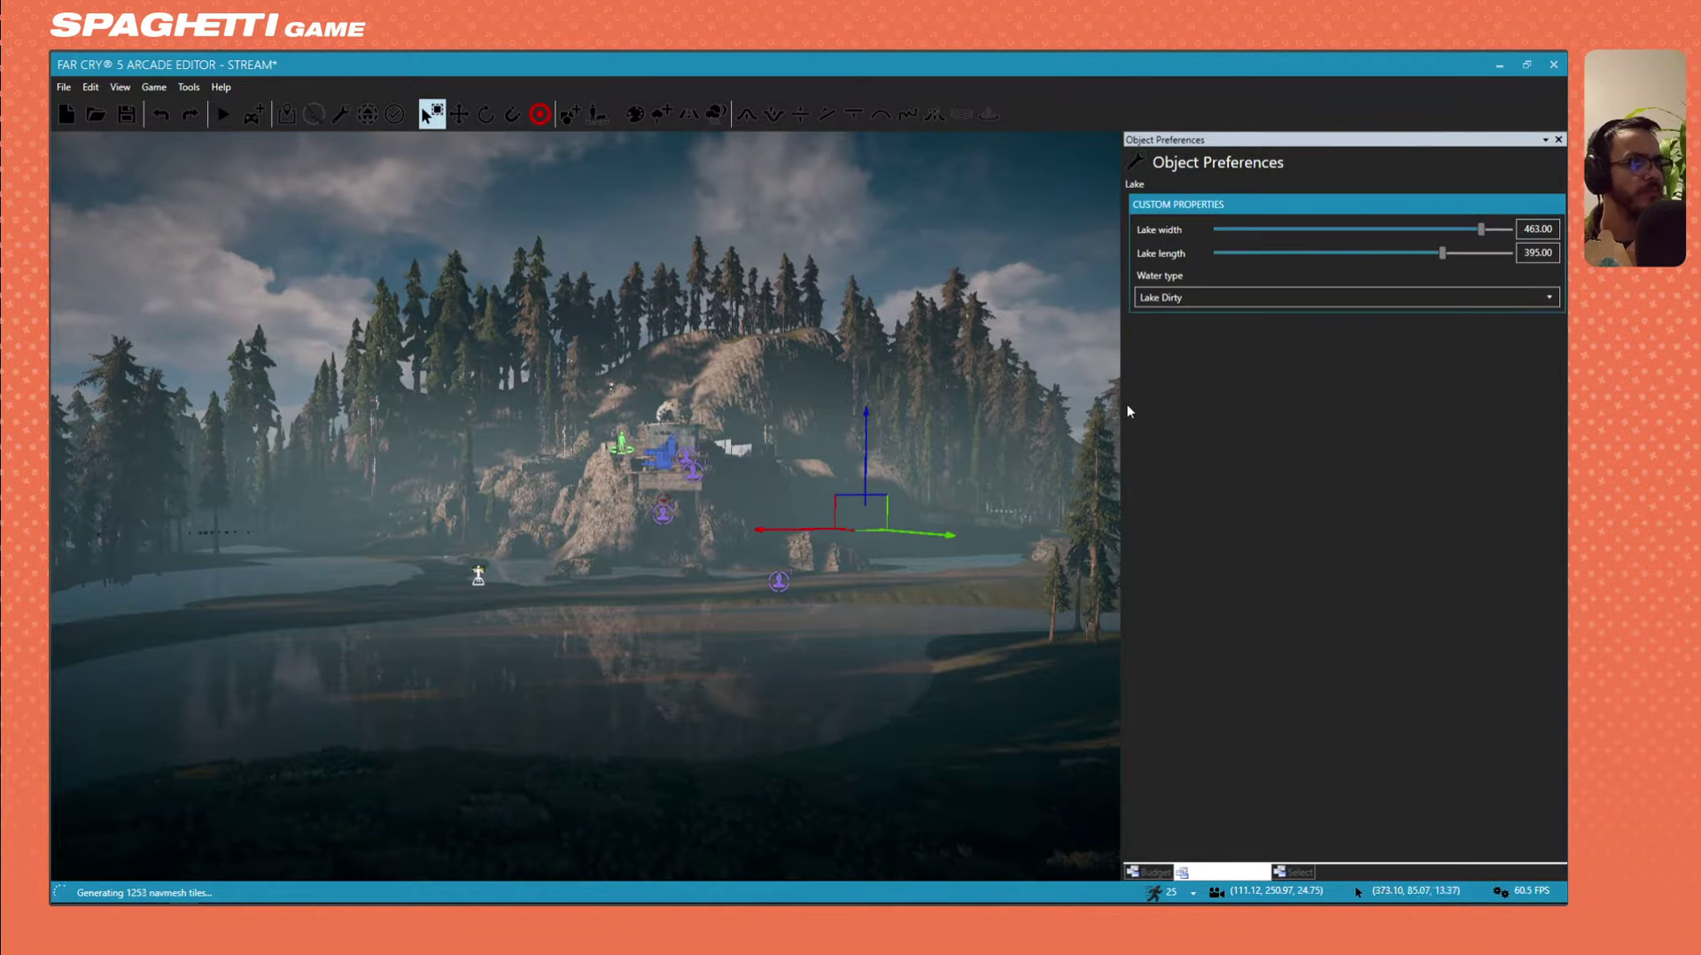
left_click(1236, 297)
scroll(1227, 377, "up", 3)
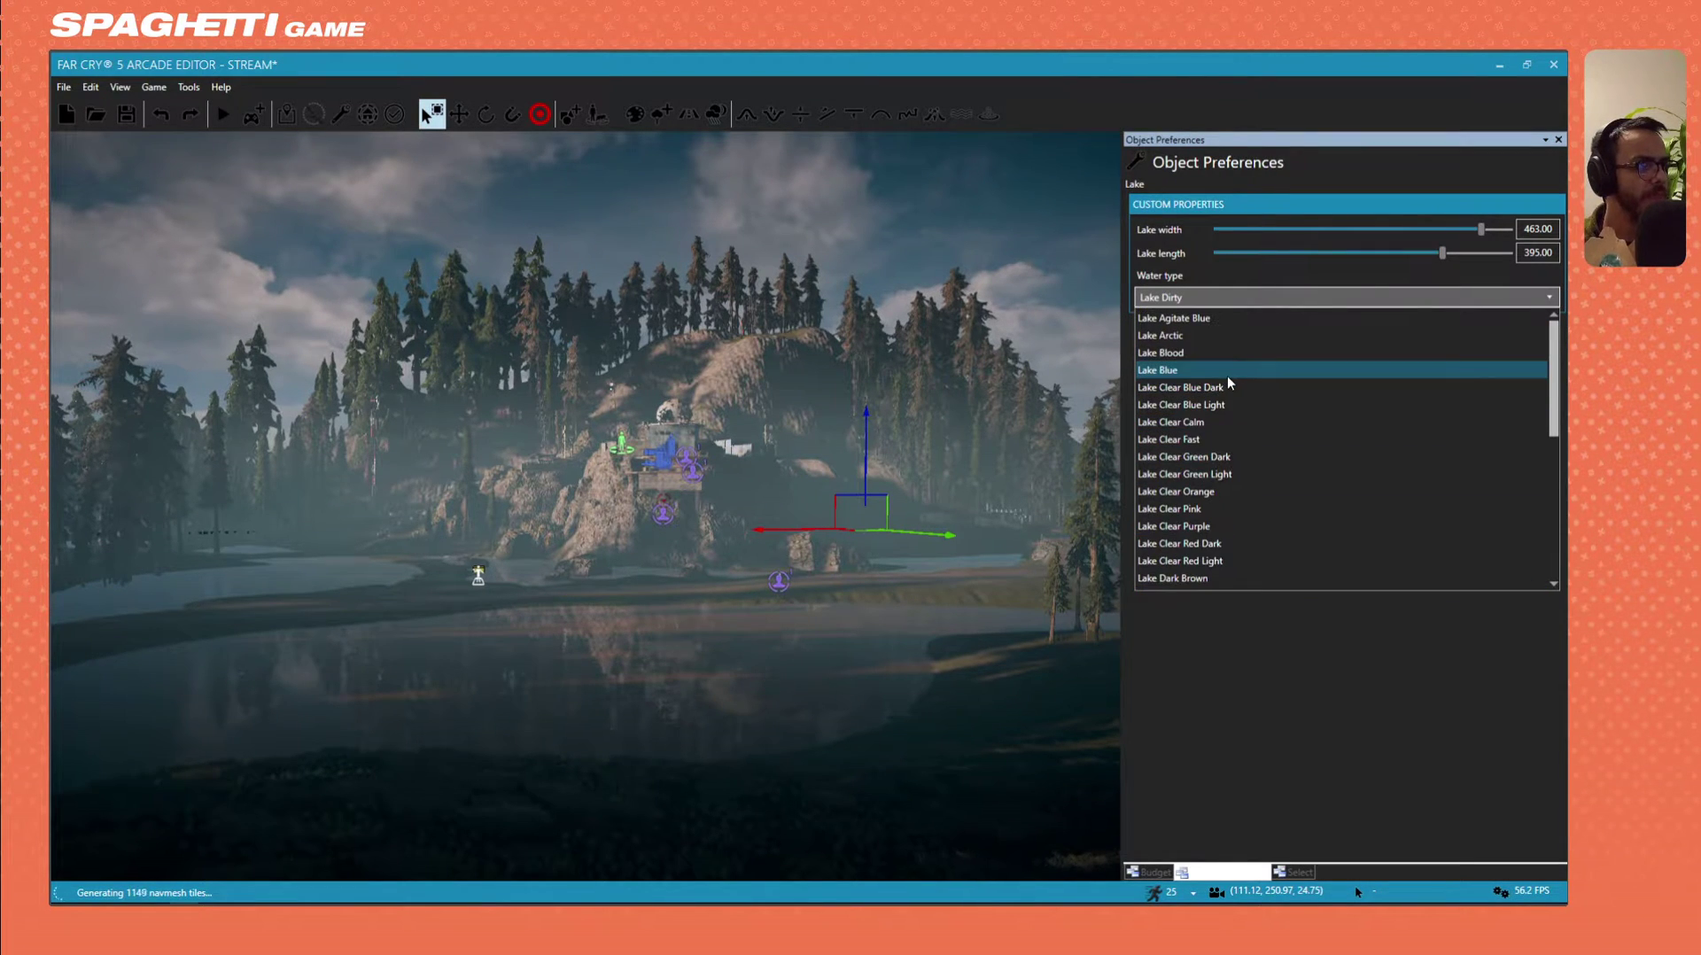
left_click(1220, 336)
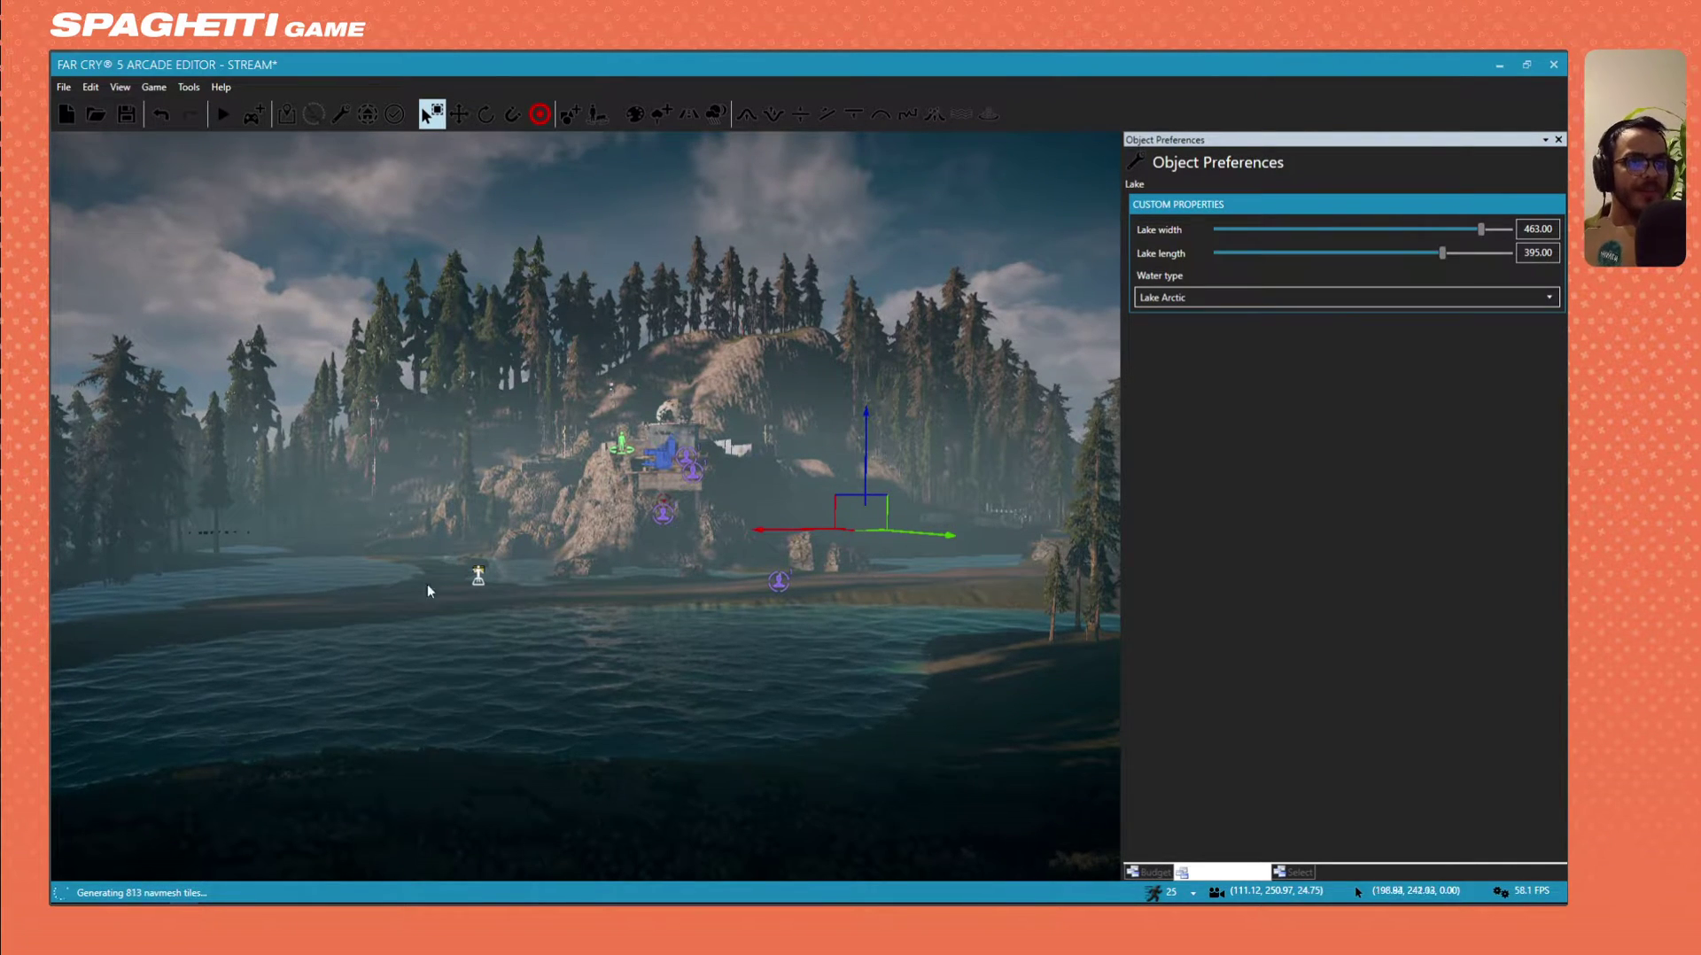
left_click(1321, 298)
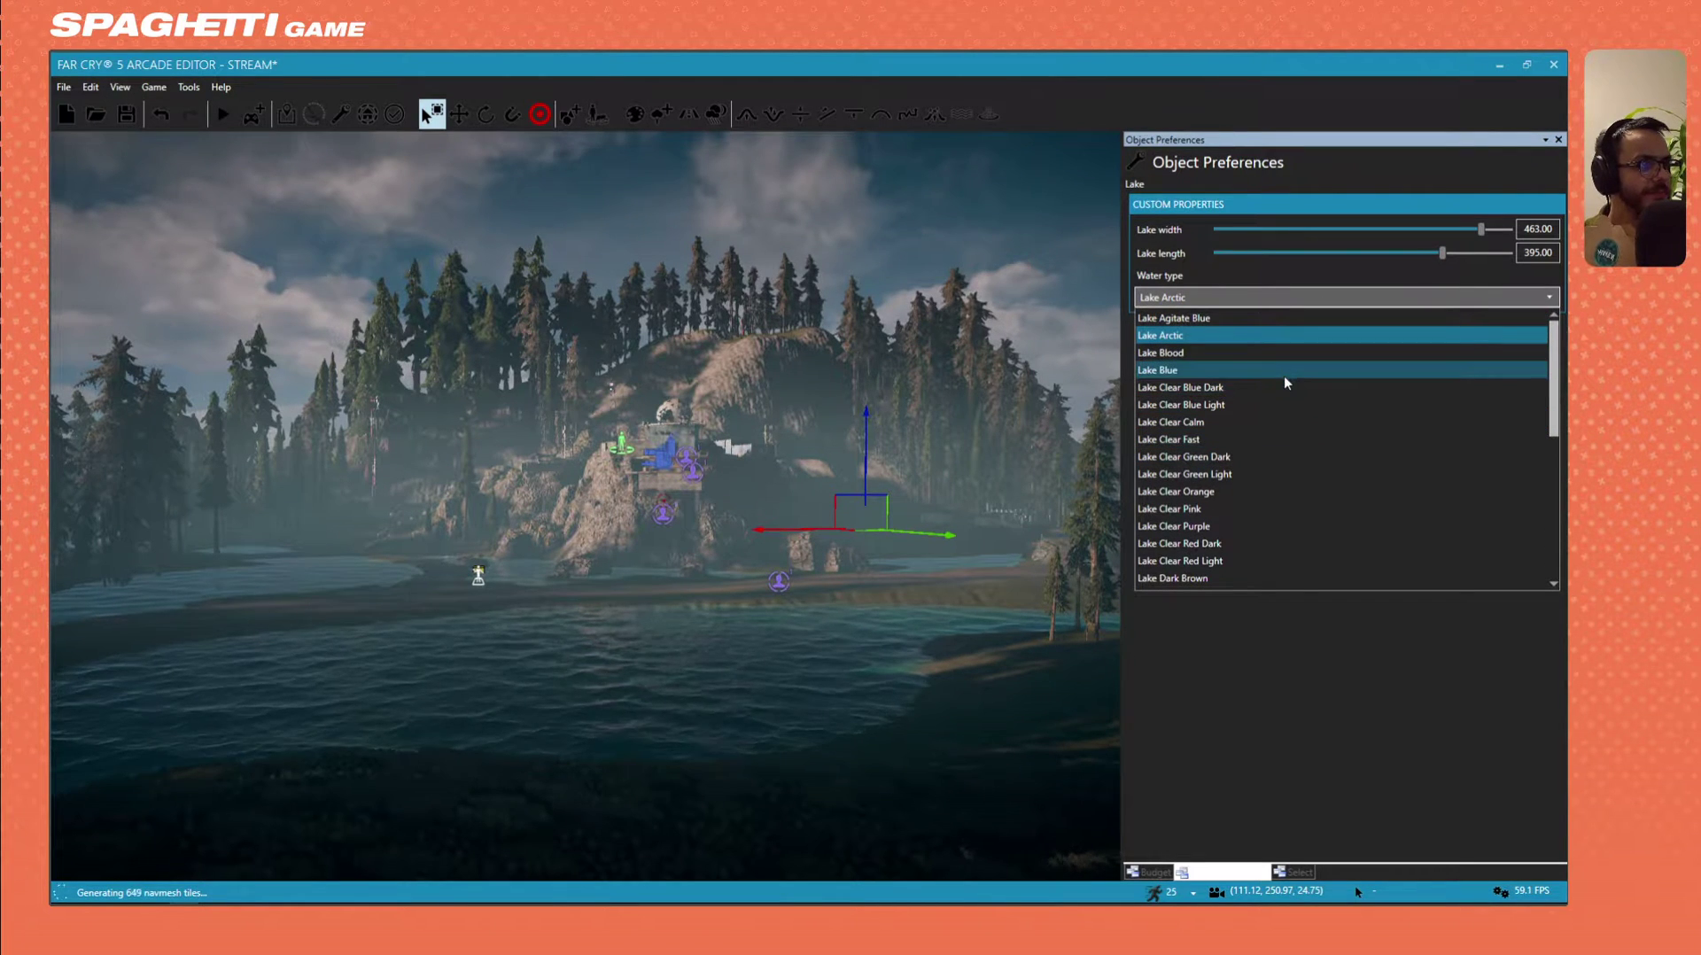
left_click(1283, 372)
Try the Lake Funky and Lake Streams water types on the lake.
left_click(1289, 298)
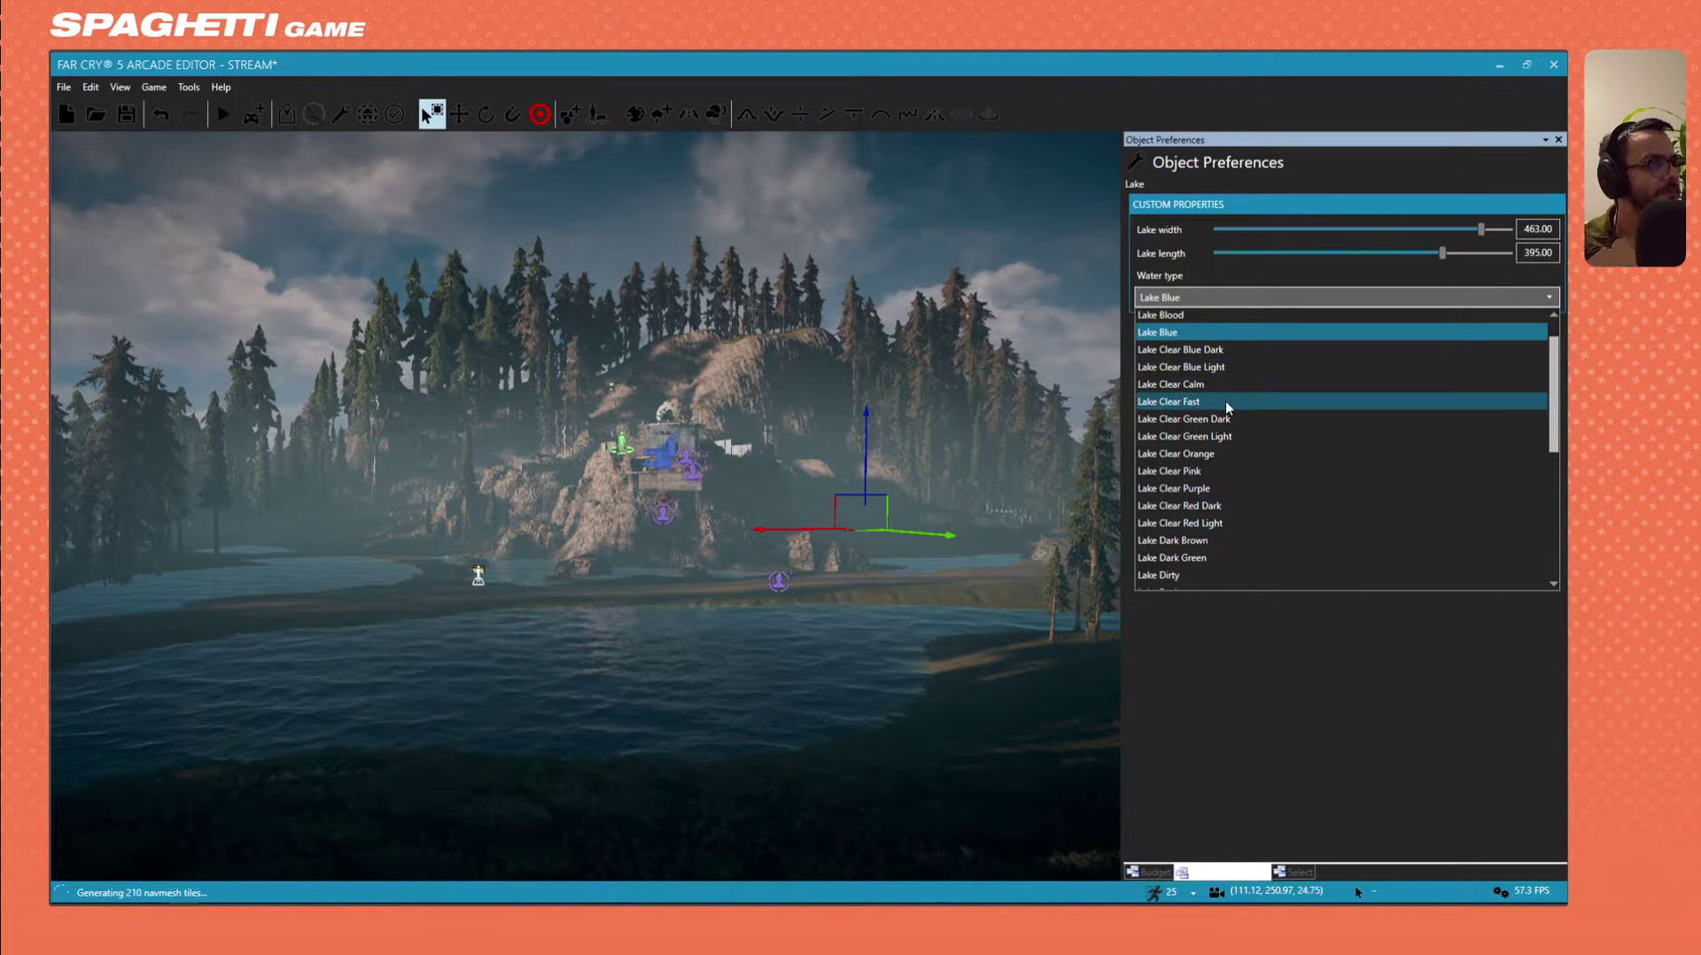
scroll(1225, 451, "down", 1)
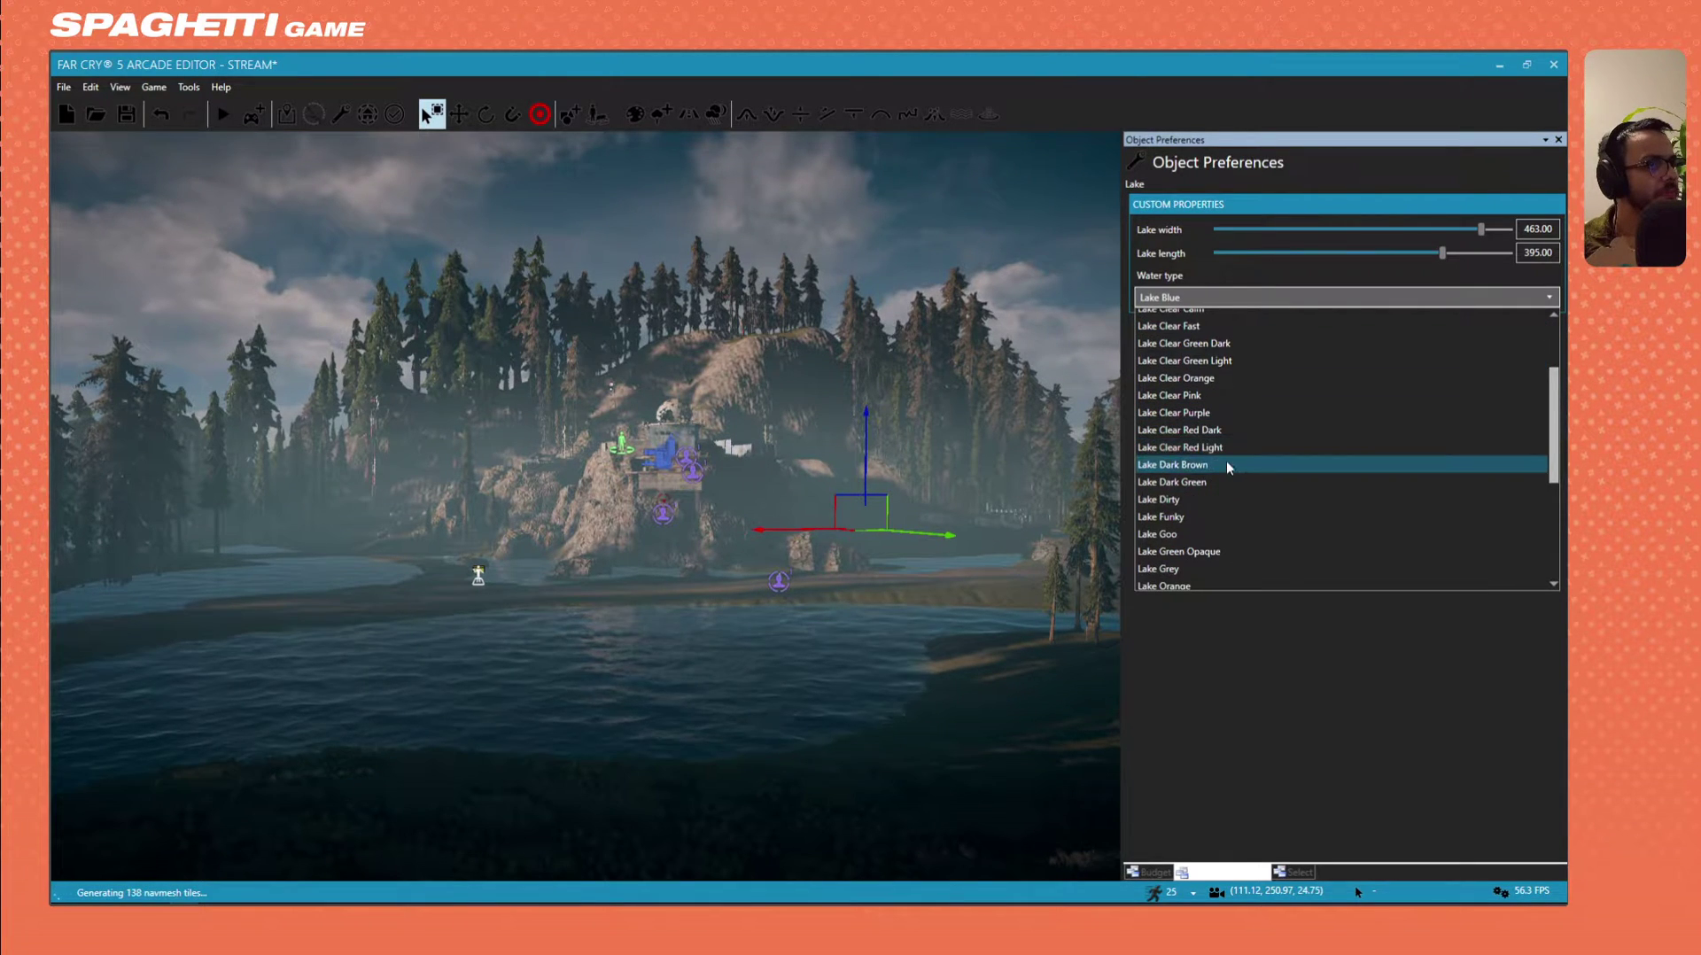
left_click(1214, 517)
left_click(1247, 299)
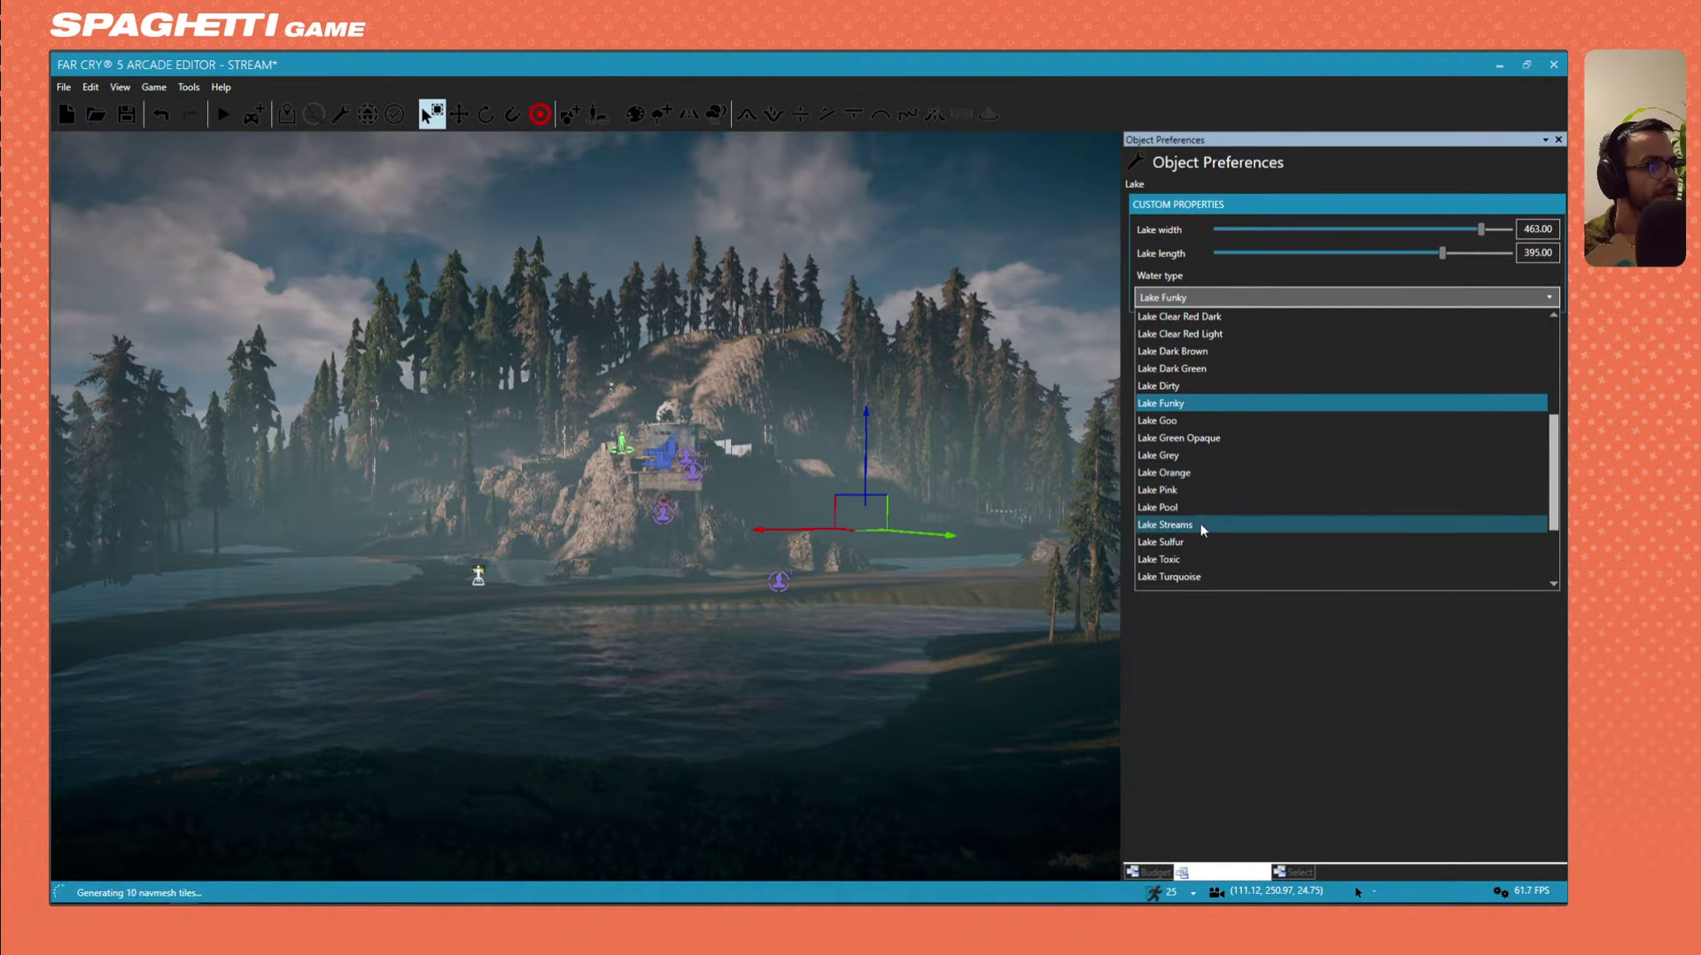
left_click(1202, 527)
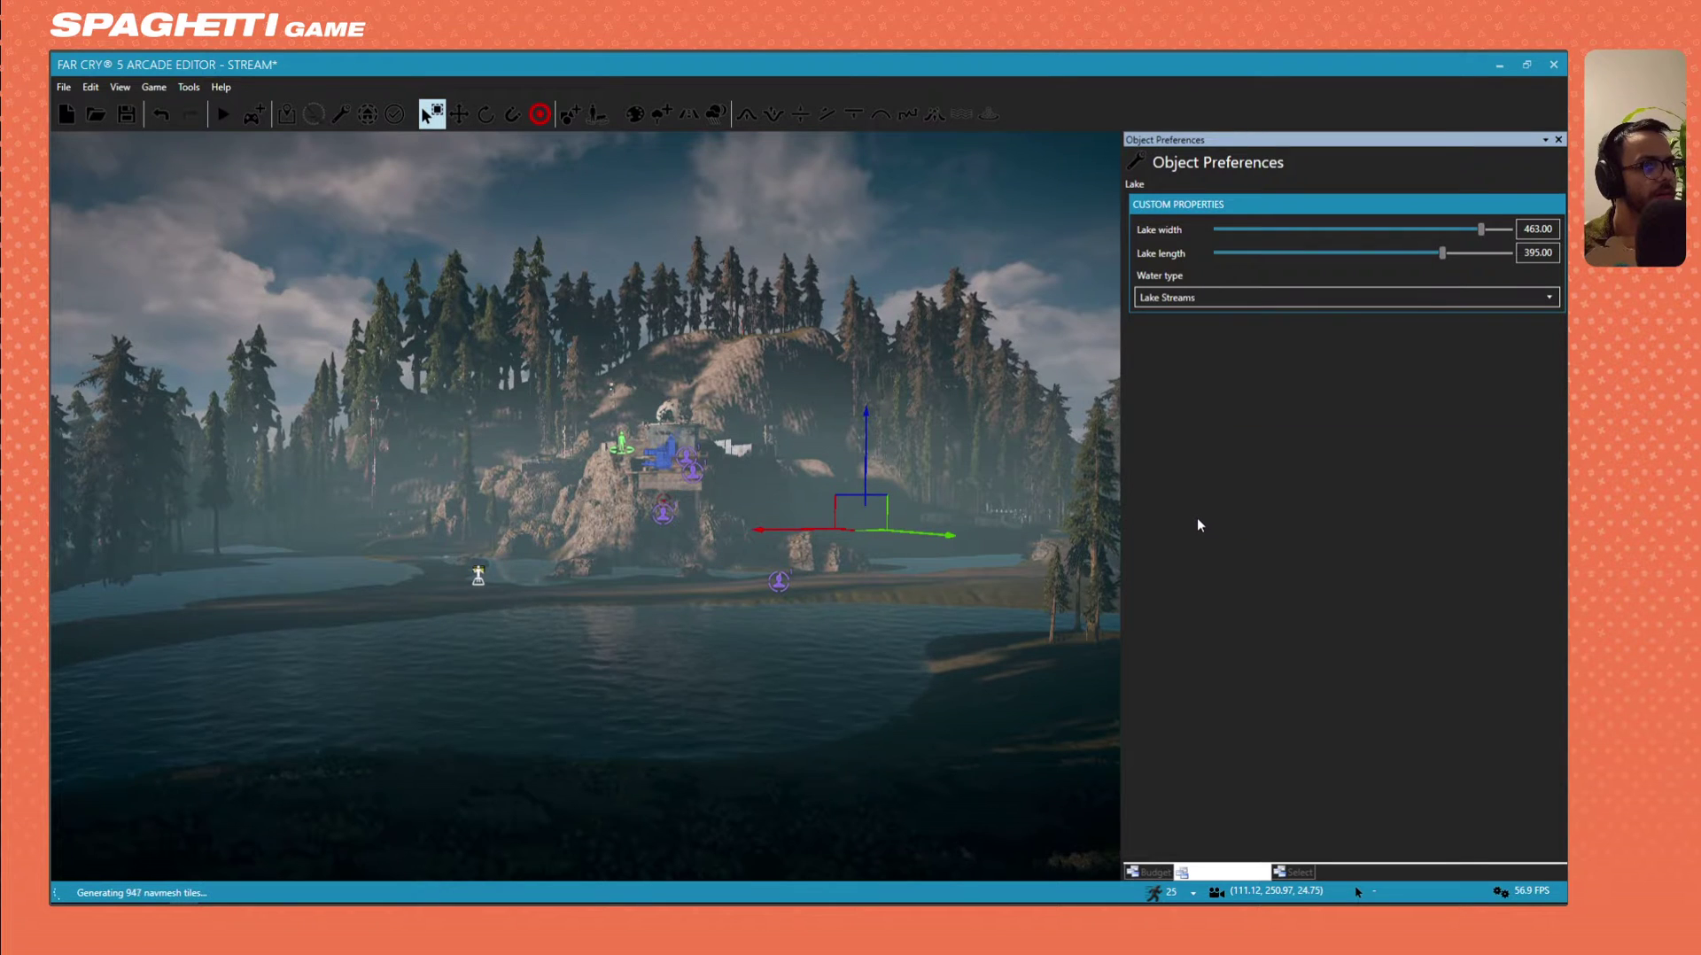
Switch the lake's water type back to Lake Funky and inspect the surface from the nearby hillside.
left_click(1214, 296)
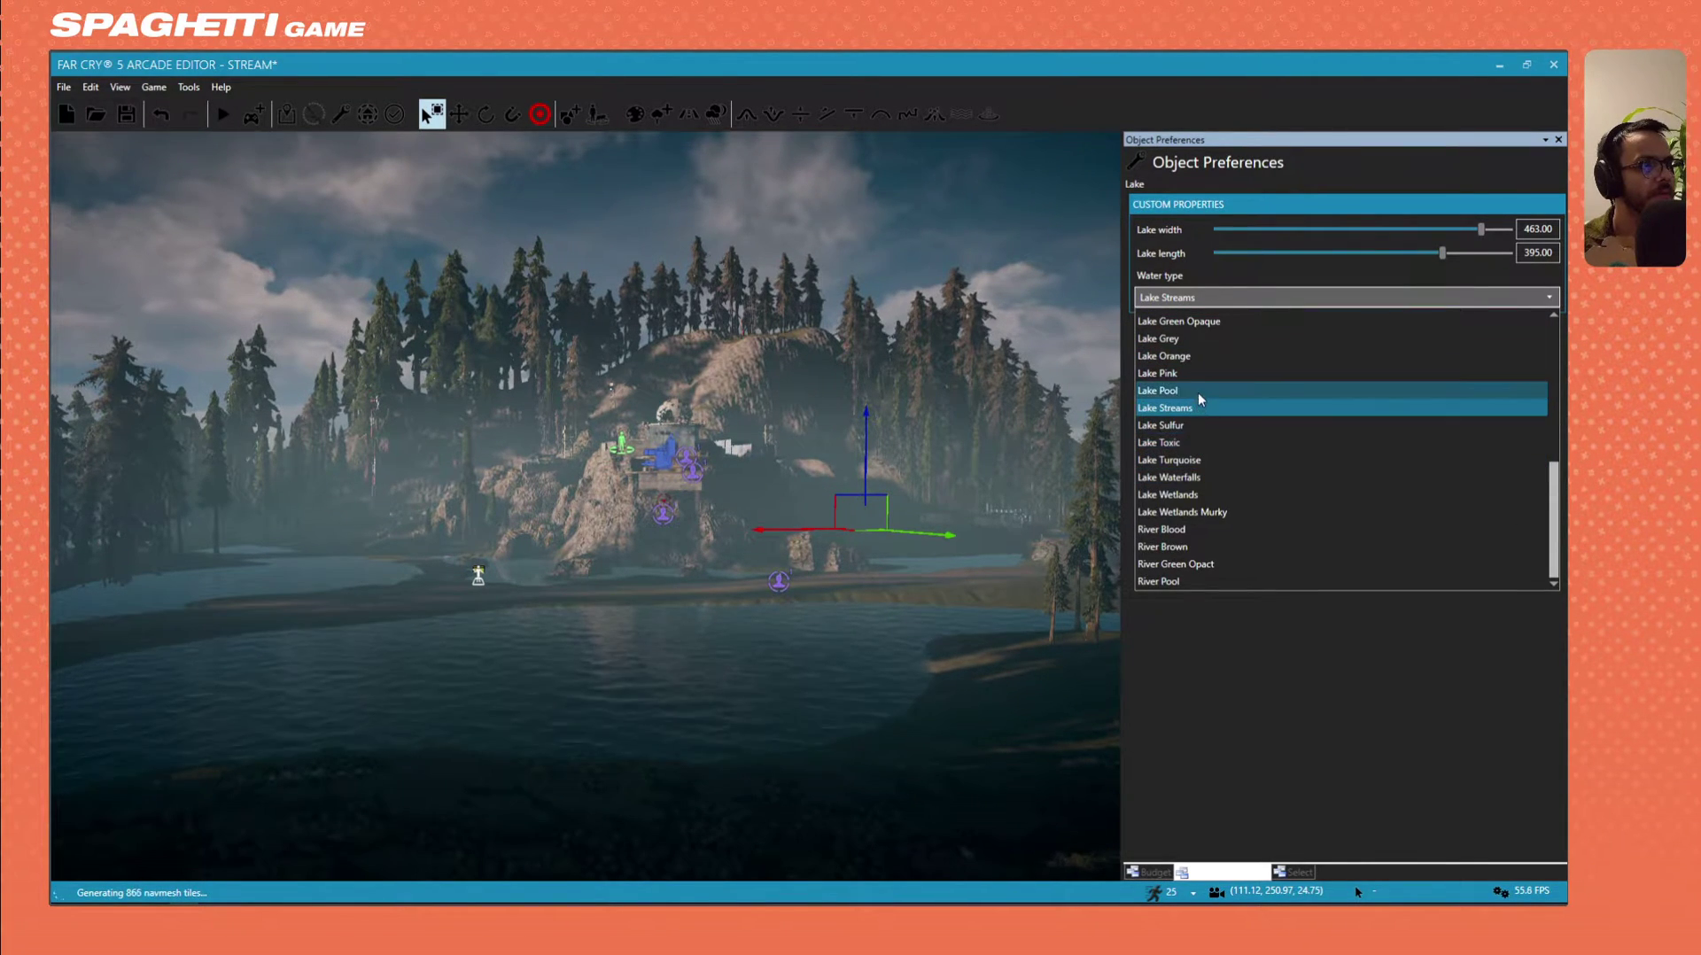
scroll(1208, 380, "up", 1)
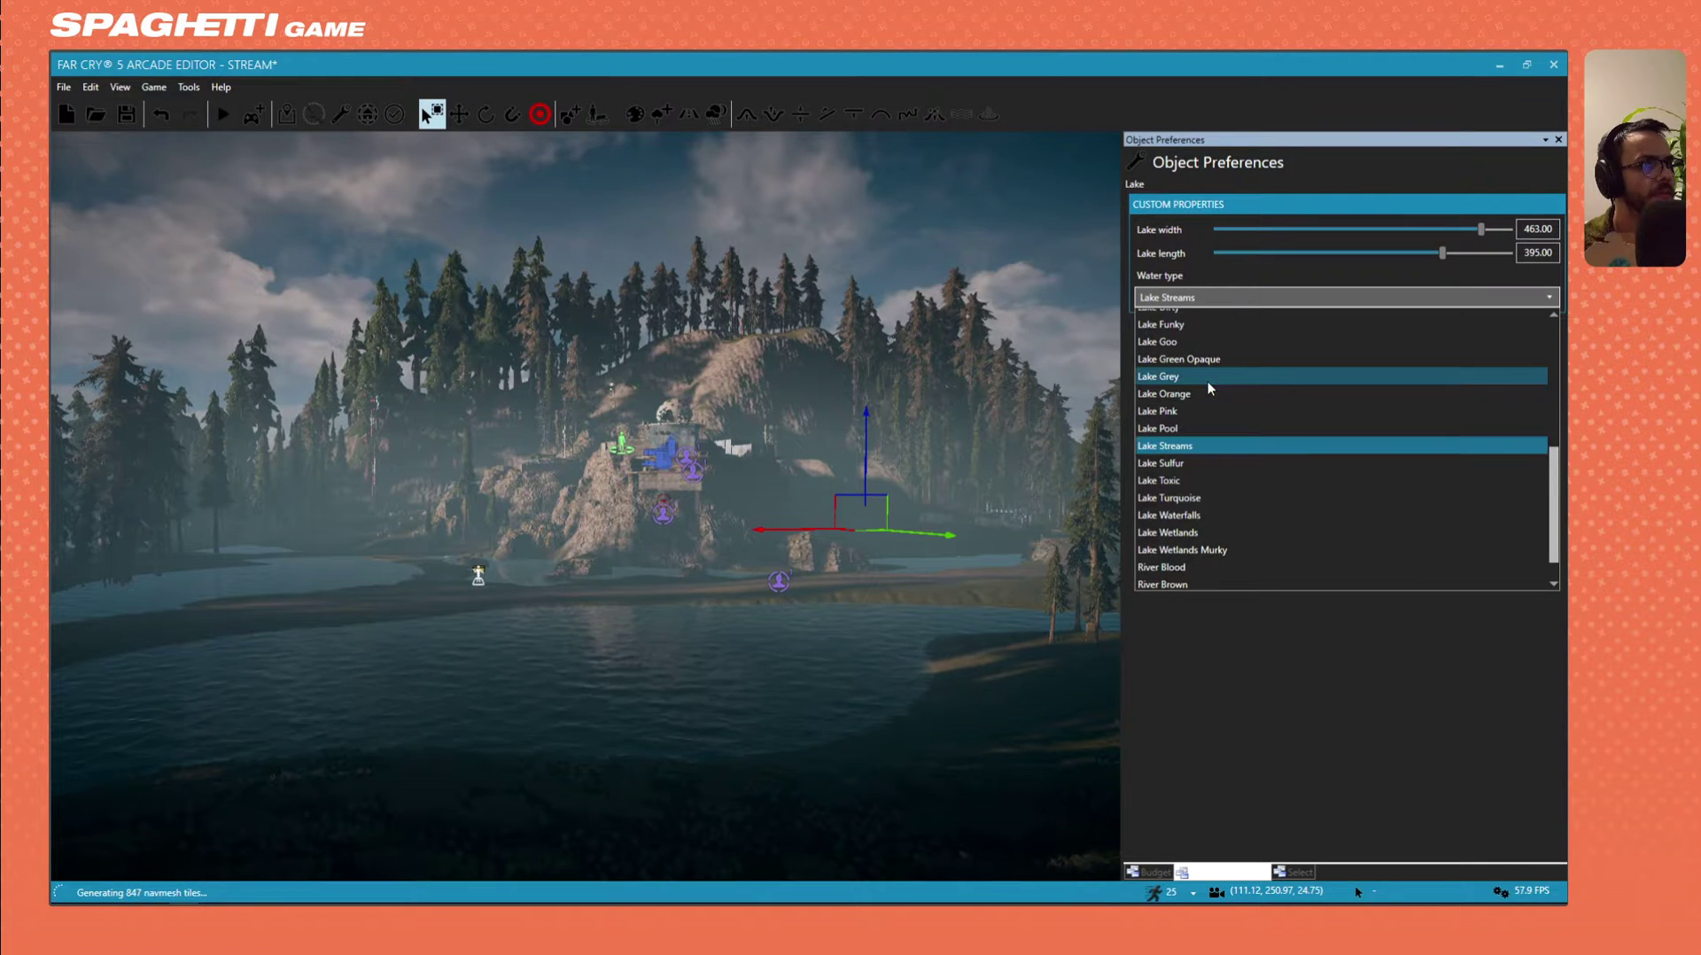
left_click(1210, 323)
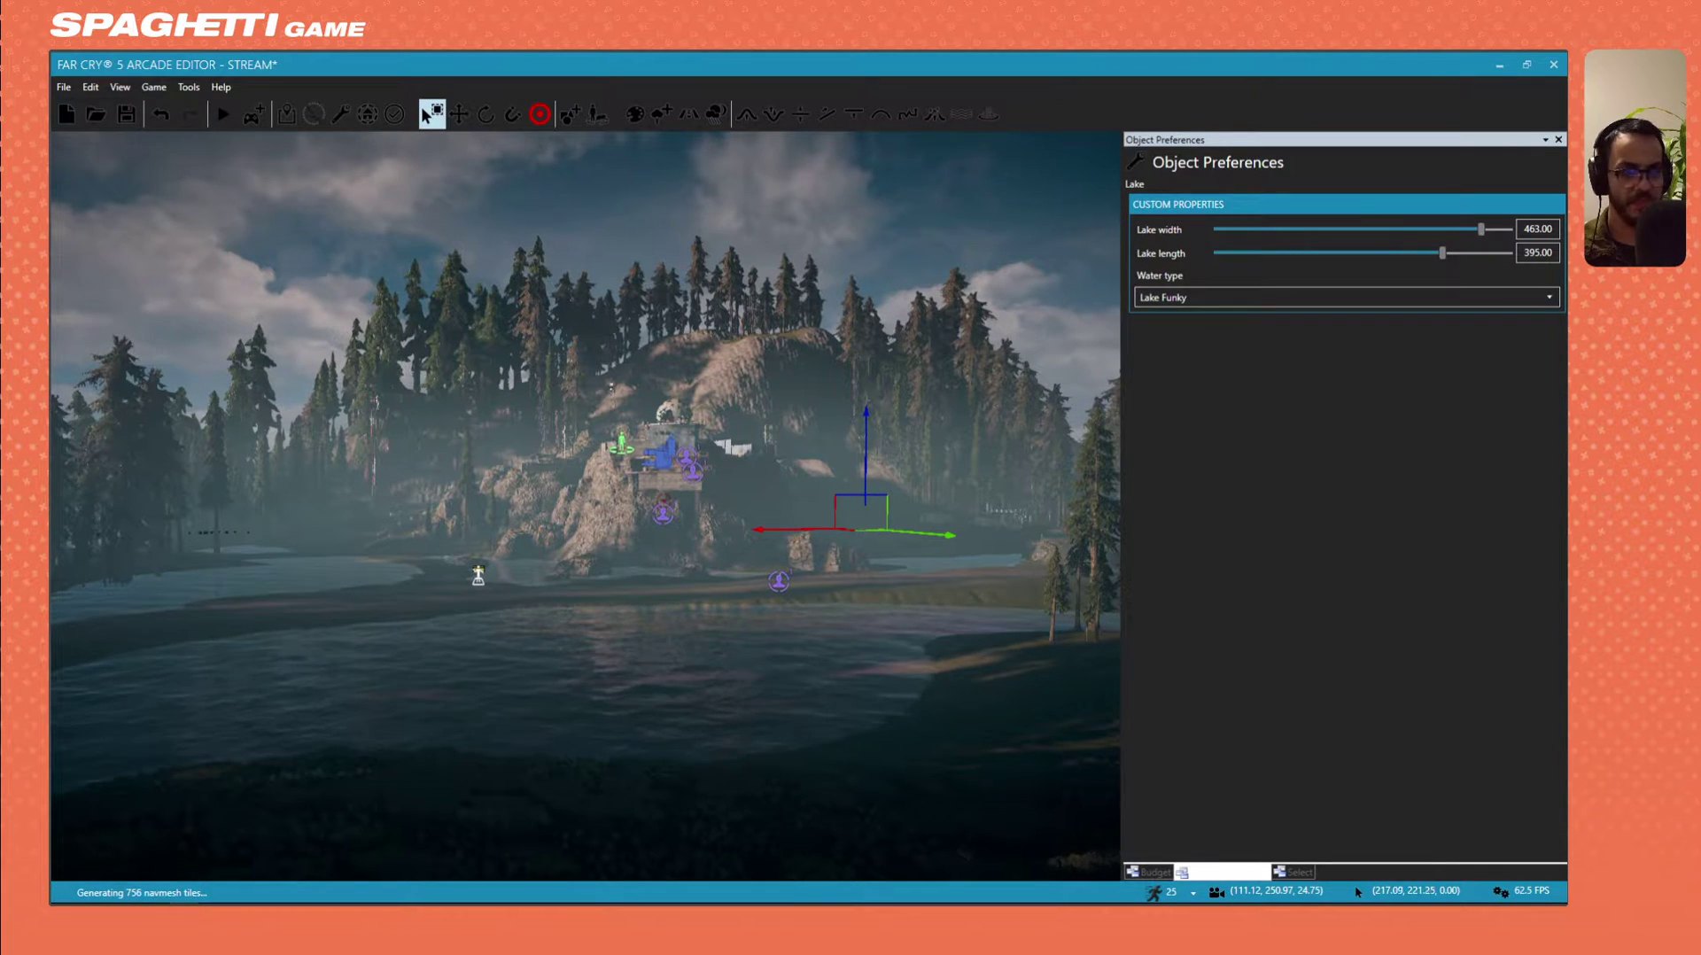
key("w")
right_click_drag(689, 658, 855, 655)
key("w")
key("w")
key("s")
key("w")
right_click_drag(951, 470, 879, 485)
key("s")
Try Lake Turquoise on the lake and set its water type to Lake Wetlands instead.
left_click(1196, 297)
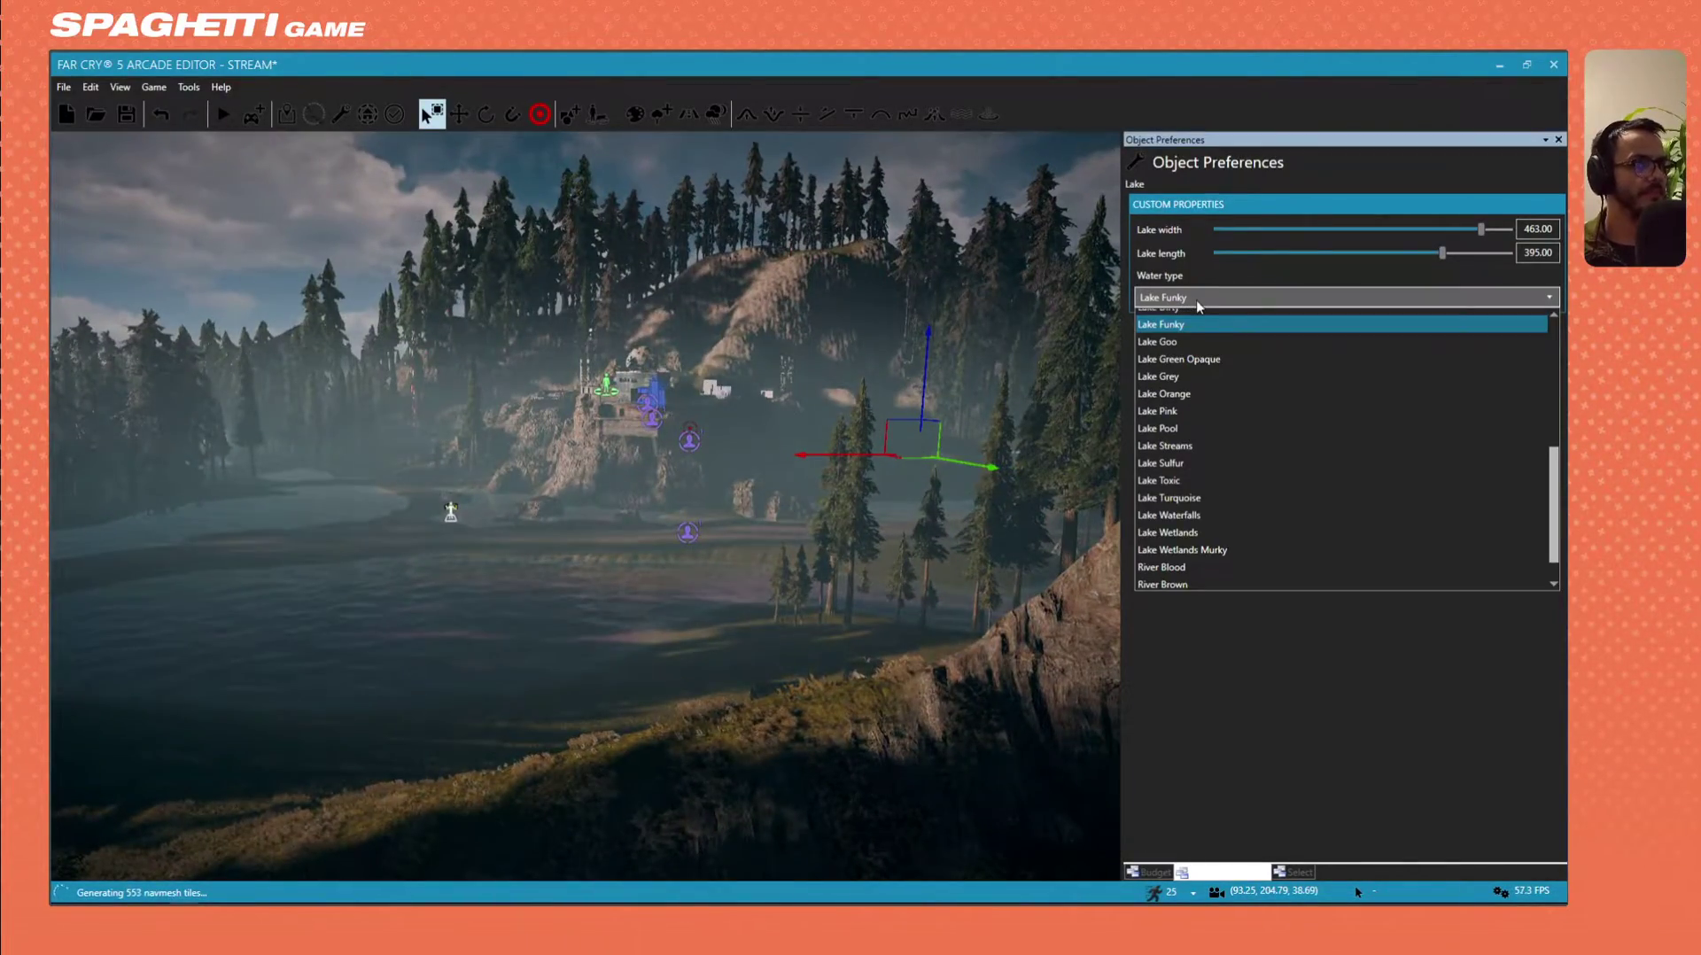
left_click(1201, 511)
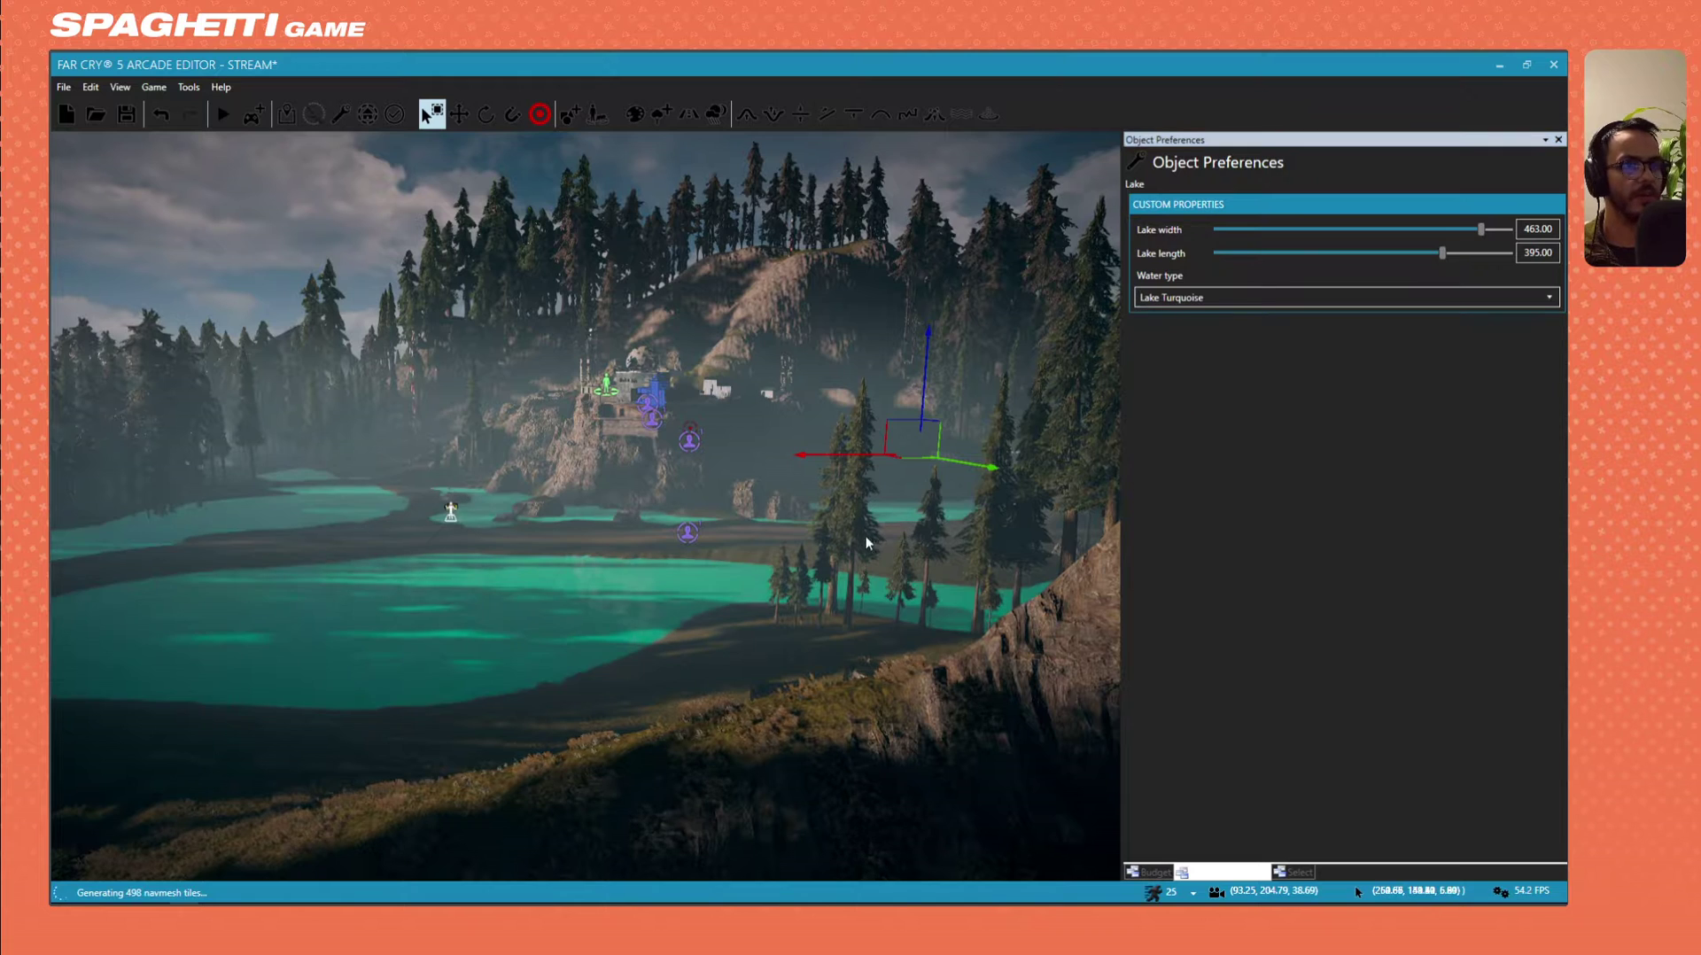
left_click(1235, 300)
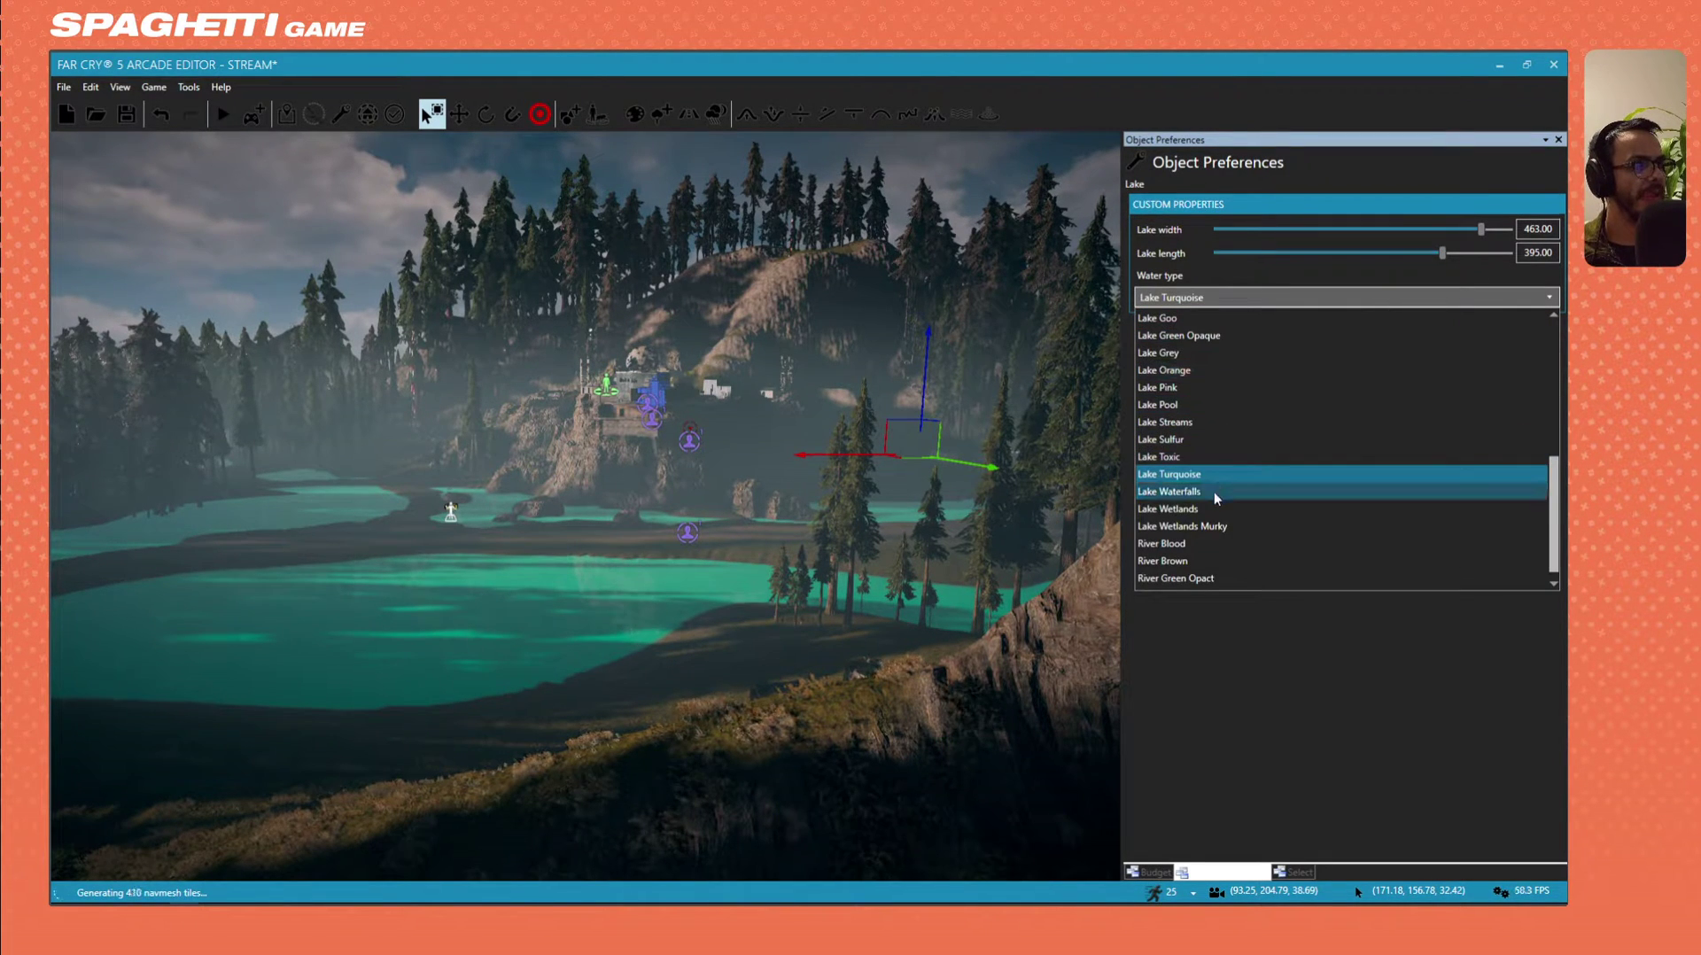
left_click(1197, 509)
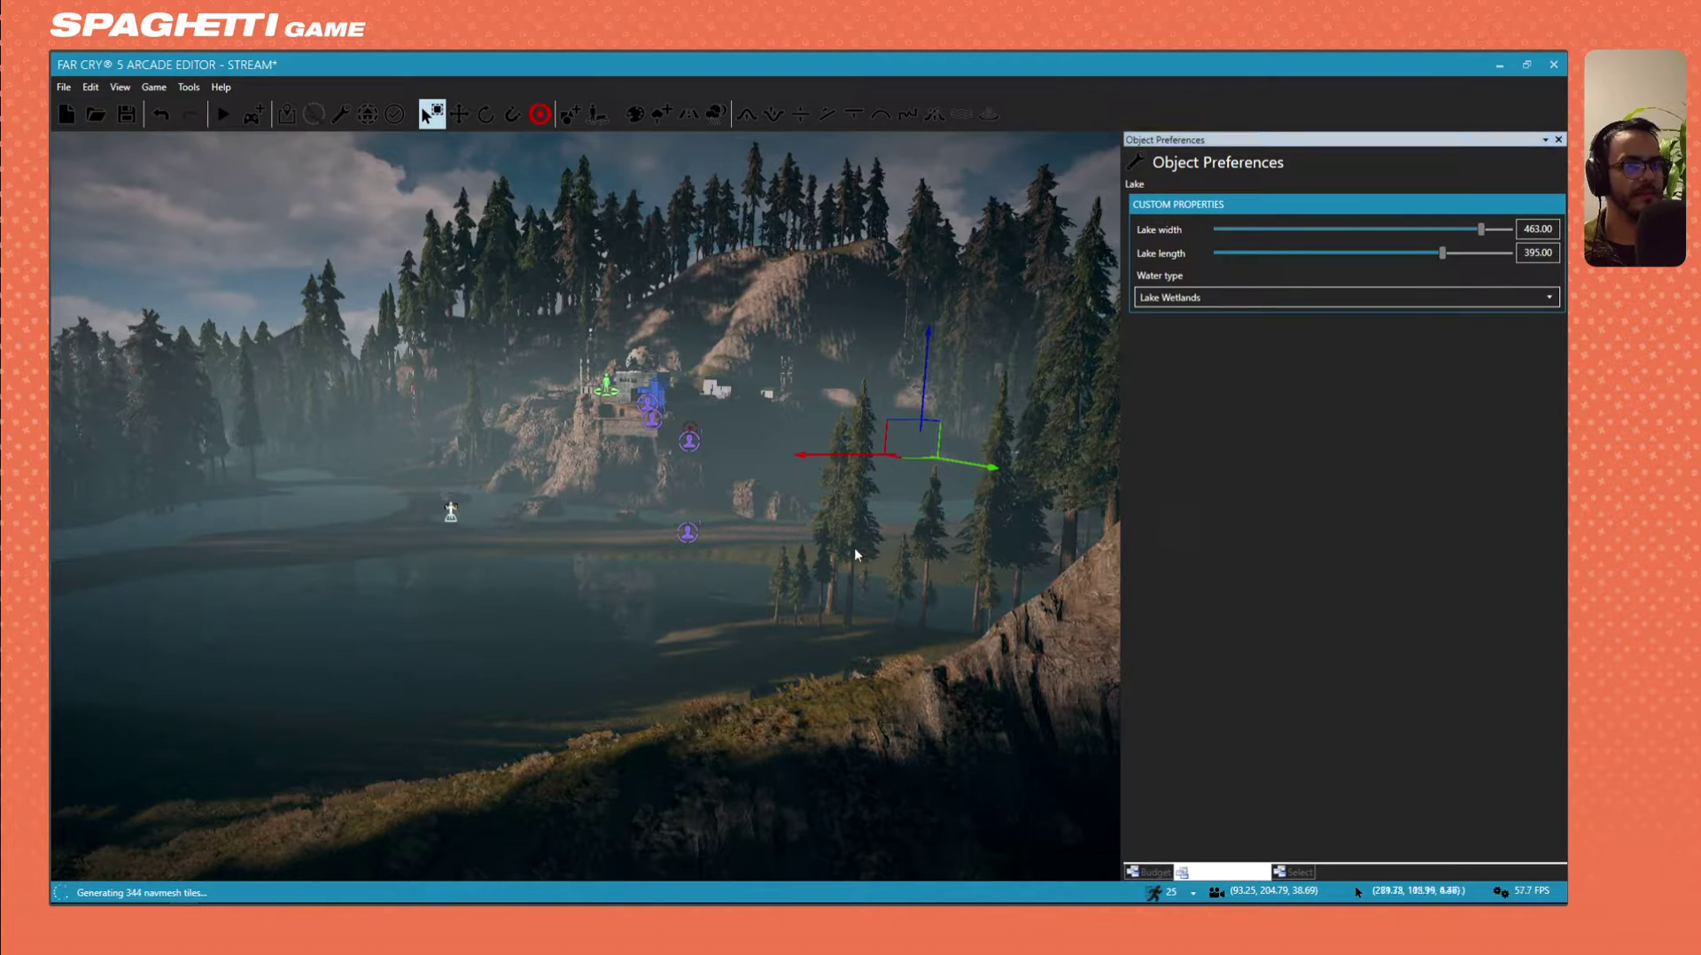
Examine the wetlands water from several points along the grassy lakeshore.
right_click_drag(853, 549, 816, 537)
key("w")
key("w")
key("w")
key("s")
key("s")
key("a")
key("w")
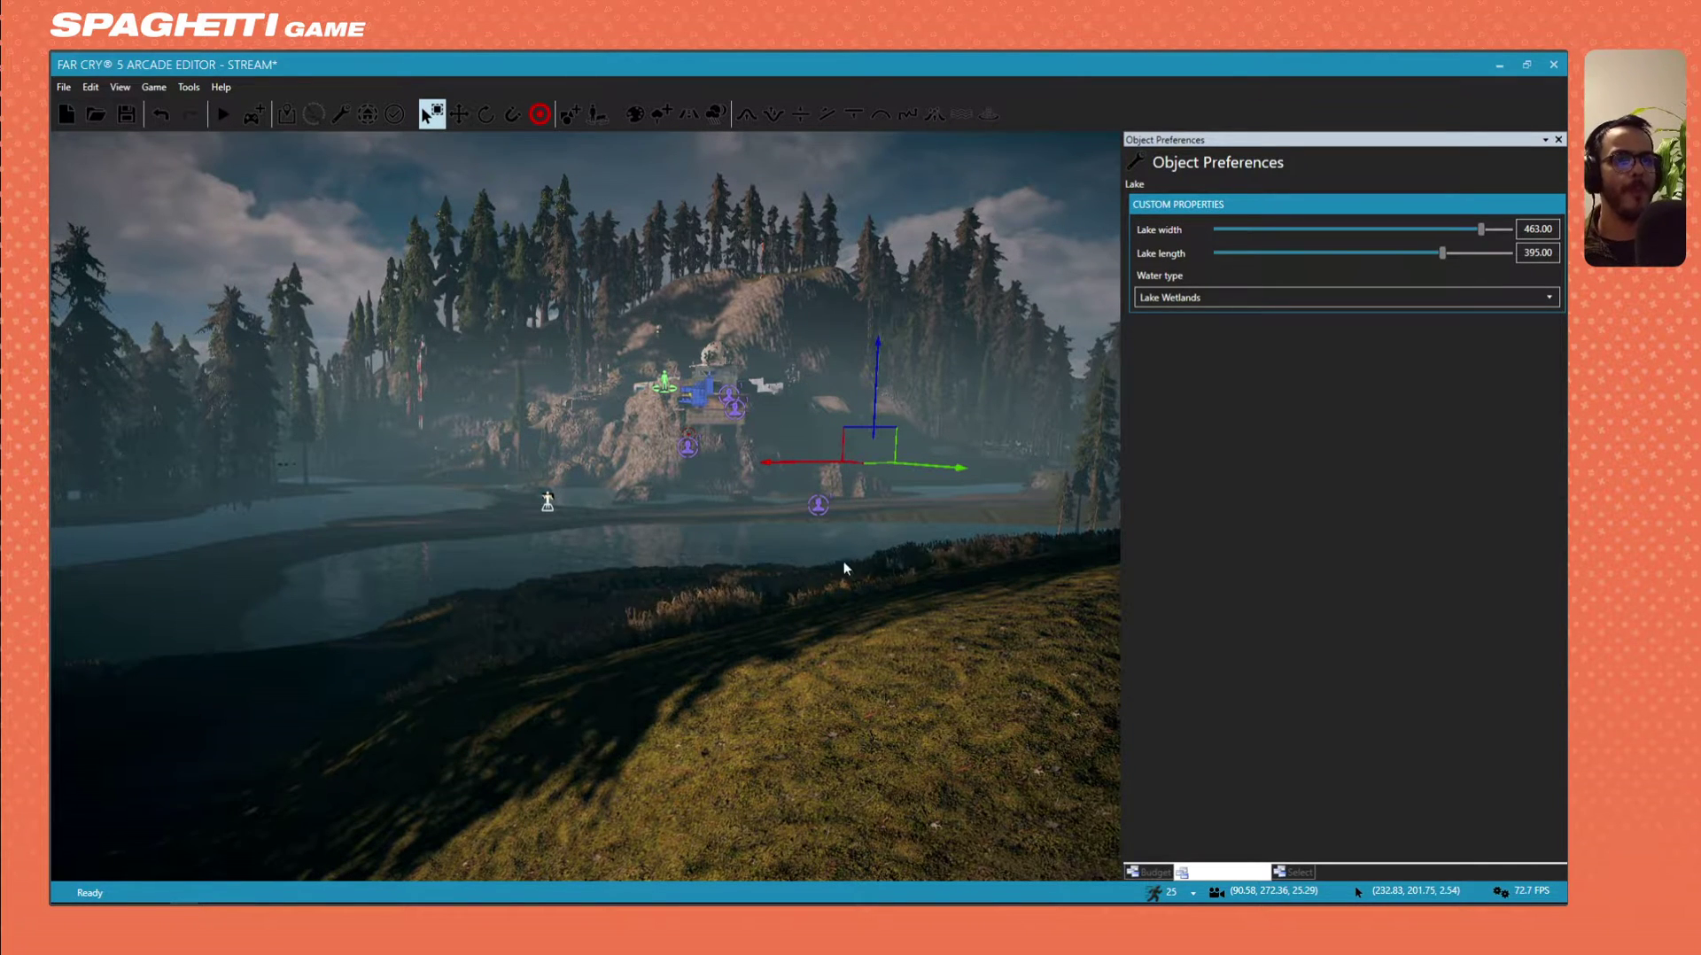
Inspect the lake from up at the hilltop outpost beside the radio tower and radar dome.
key("w")
right_click_drag(843, 562, 957, 602)
key("w")
key("w")
key("w")
key("s")
mouse_move(347, 570)
right_mouse_down()
mouse_move(328, 602)
mouse_move(274, 585)
mouse_move(310, 620)
mouse_move(426, 594)
mouse_move(363, 554)
right_mouse_up()
key("w")
right_click_drag(894, 483, 785, 469)
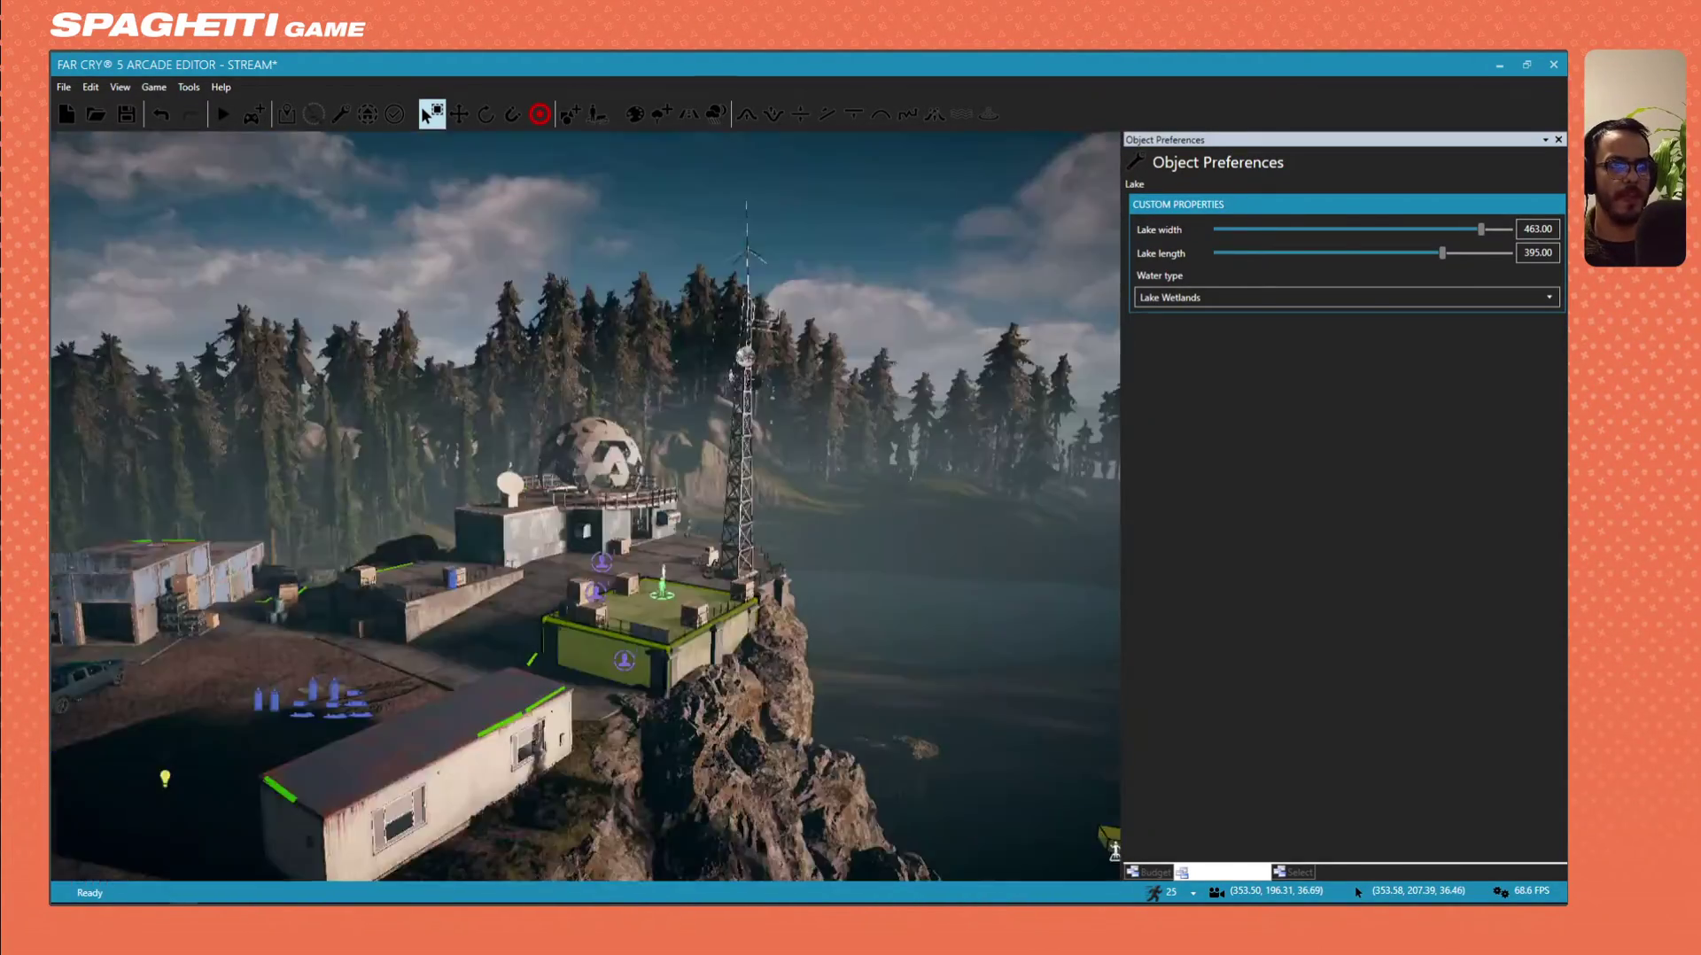
key("d")
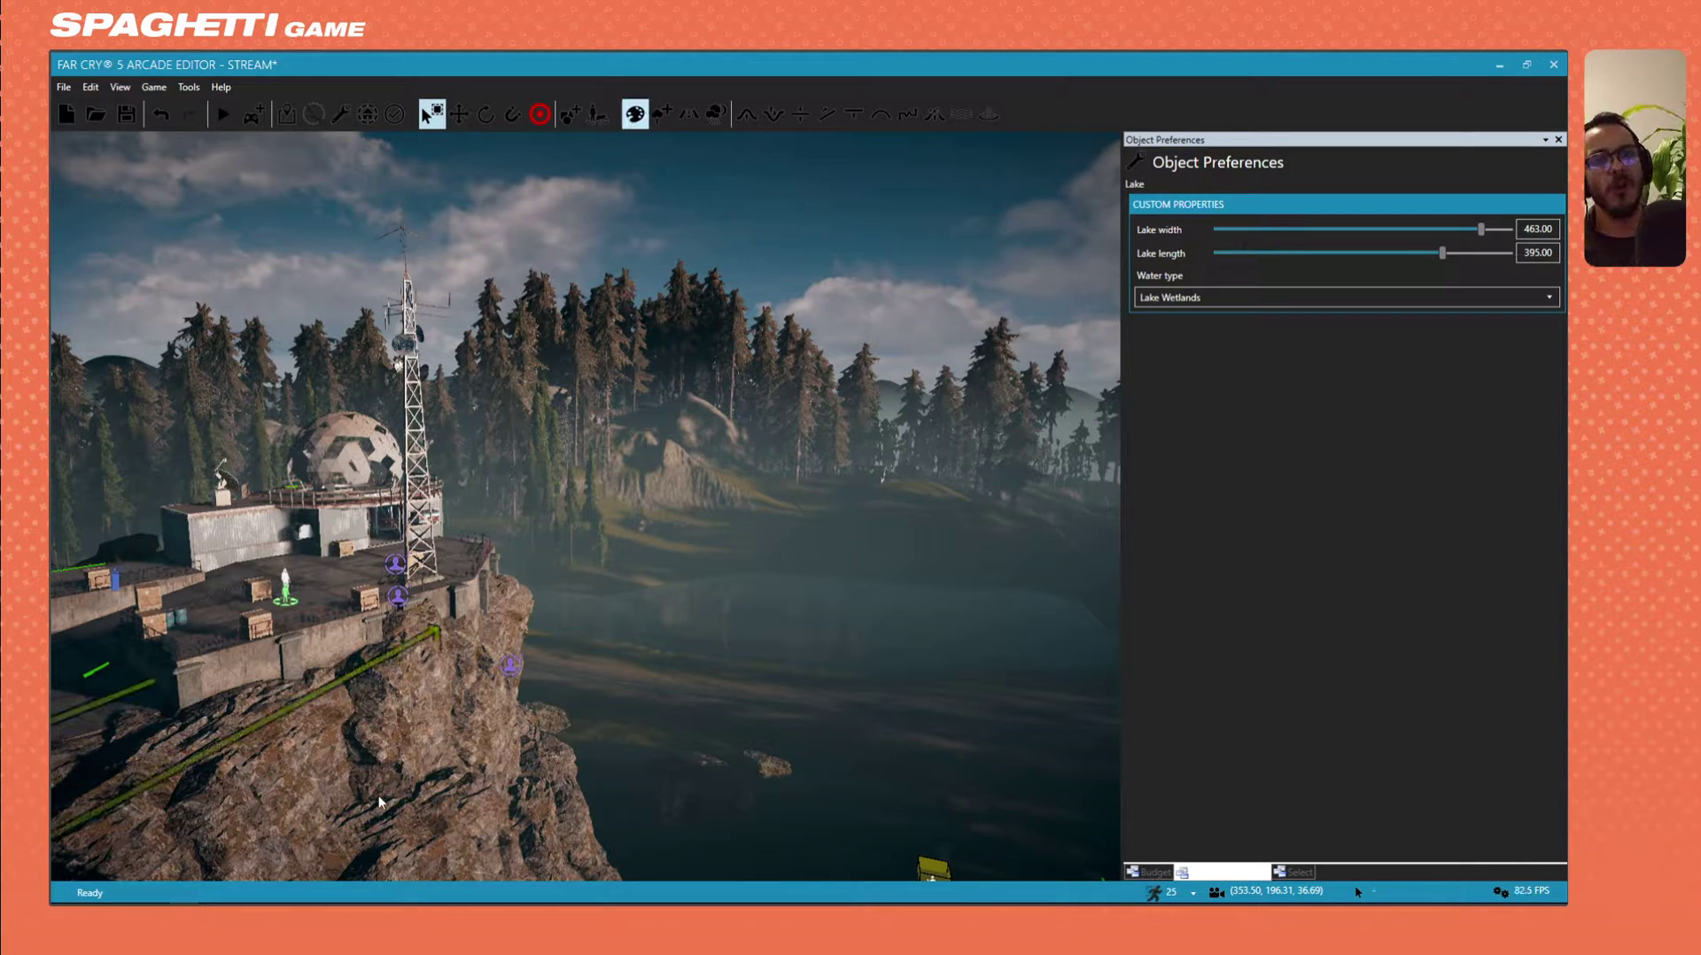
Try to move the radar dome building group vertically, and undo the move.
right_click_drag(379, 795, 704, 631)
left_click(746, 629)
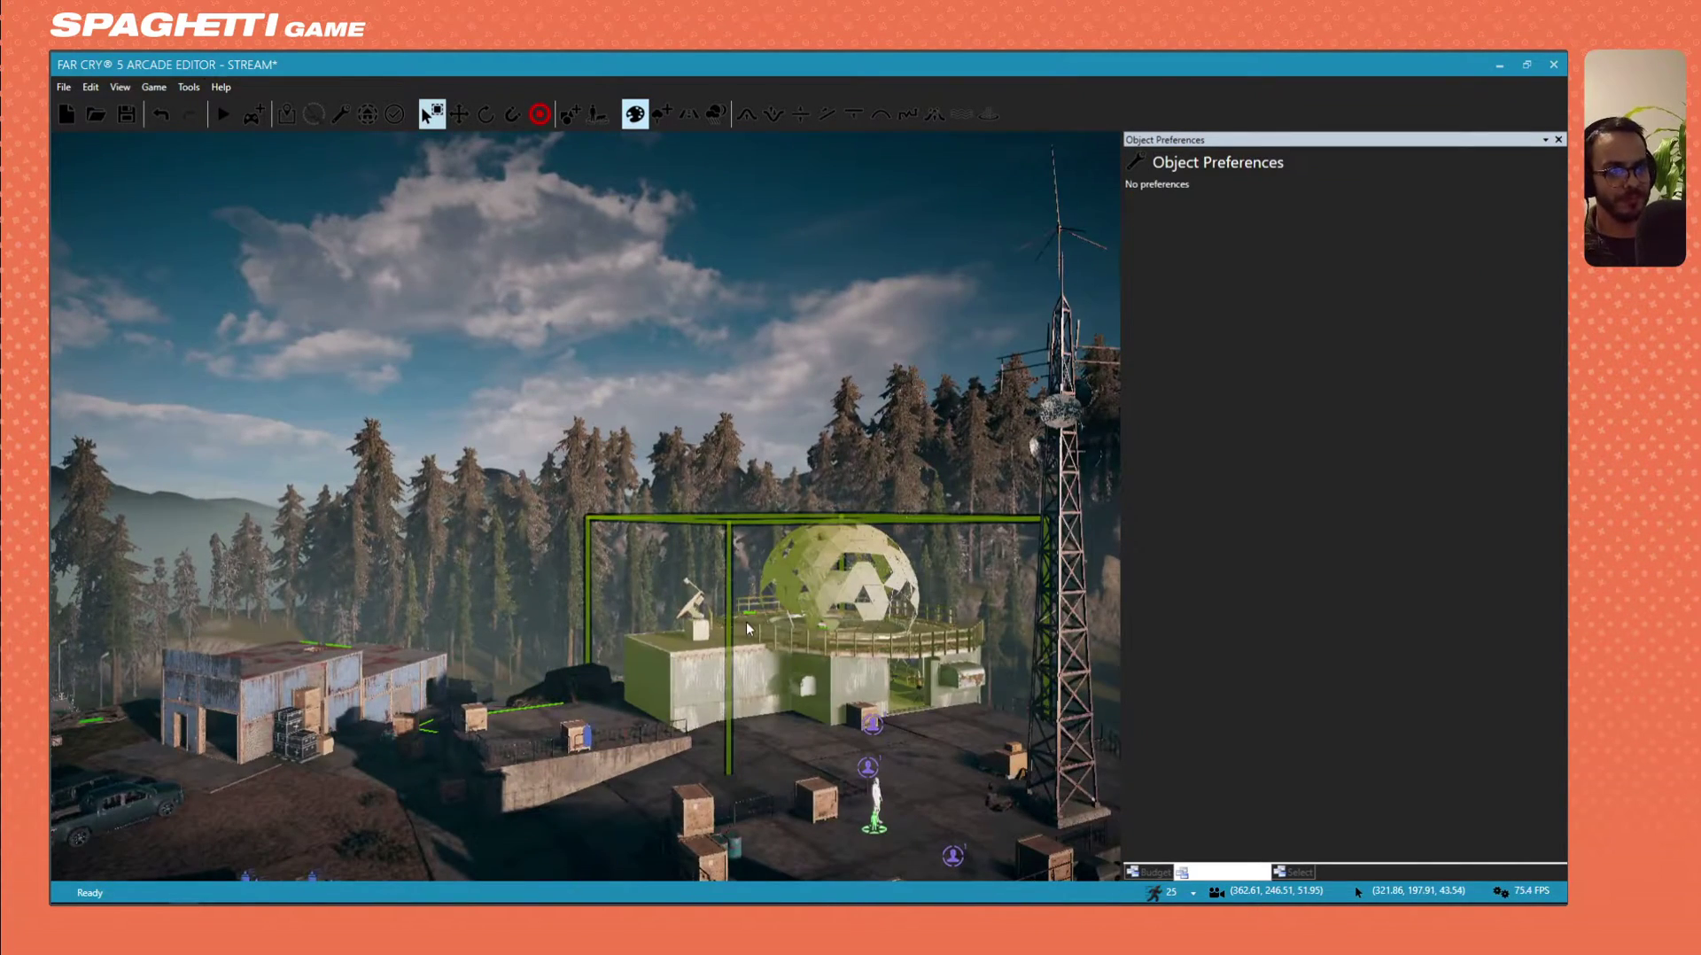
left_click(815, 645)
right_click_drag(815, 645, 912, 730)
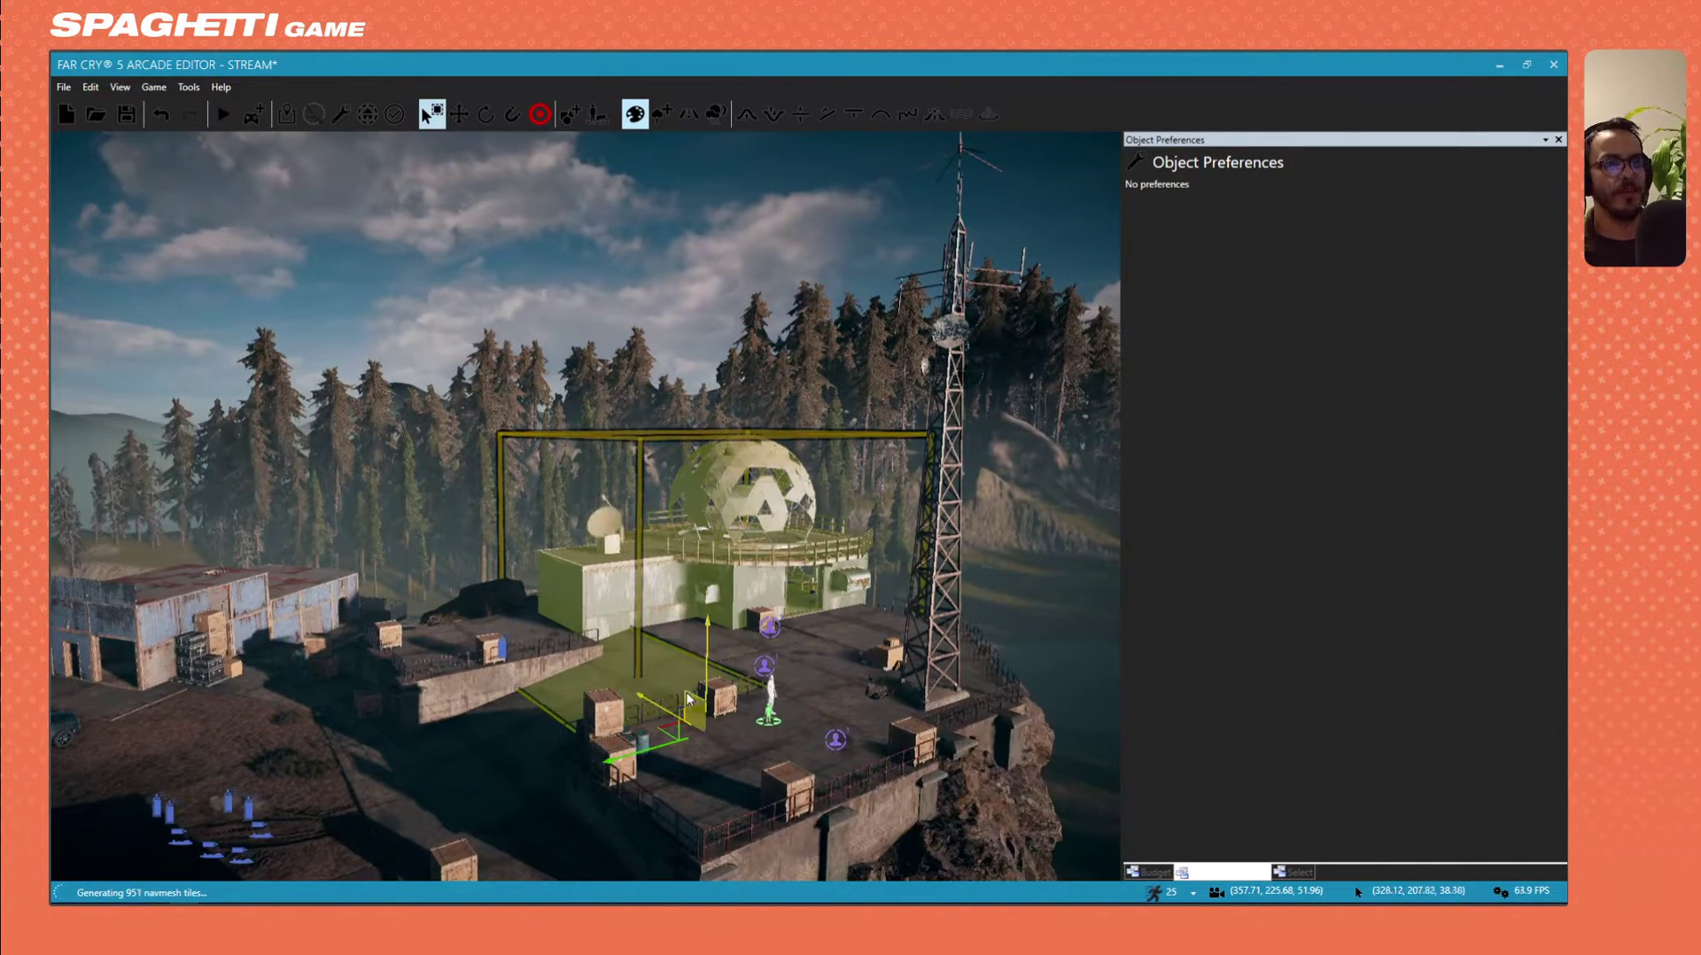
mouse_move(705, 691)
left_mouse_down()
mouse_move(706, 505)
mouse_move(706, 718)
left_mouse_up()
key("ctrl+z")
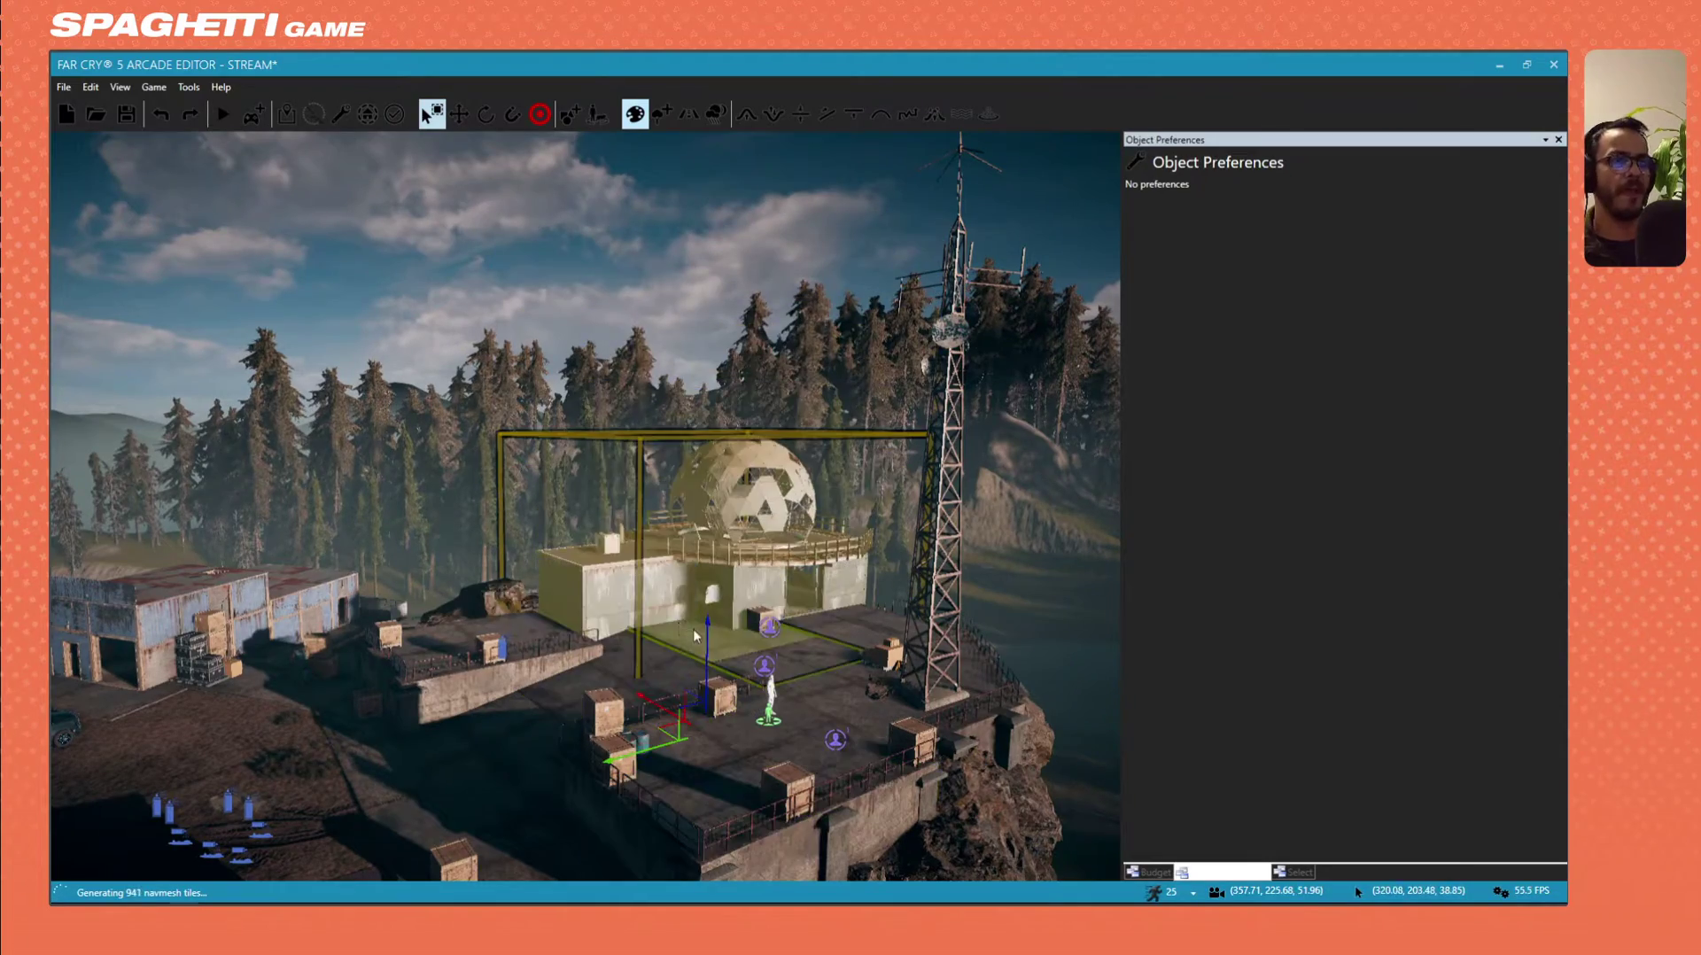
Survey the outpost yard, the watchtower and the surrounding terrain from the ground and from high above.
right_click_drag(706, 673, 819, 726)
key("d")
right_click_drag(580, 487, 296, 425)
key("s")
key("s")
key("w")
key("w")
key("w")
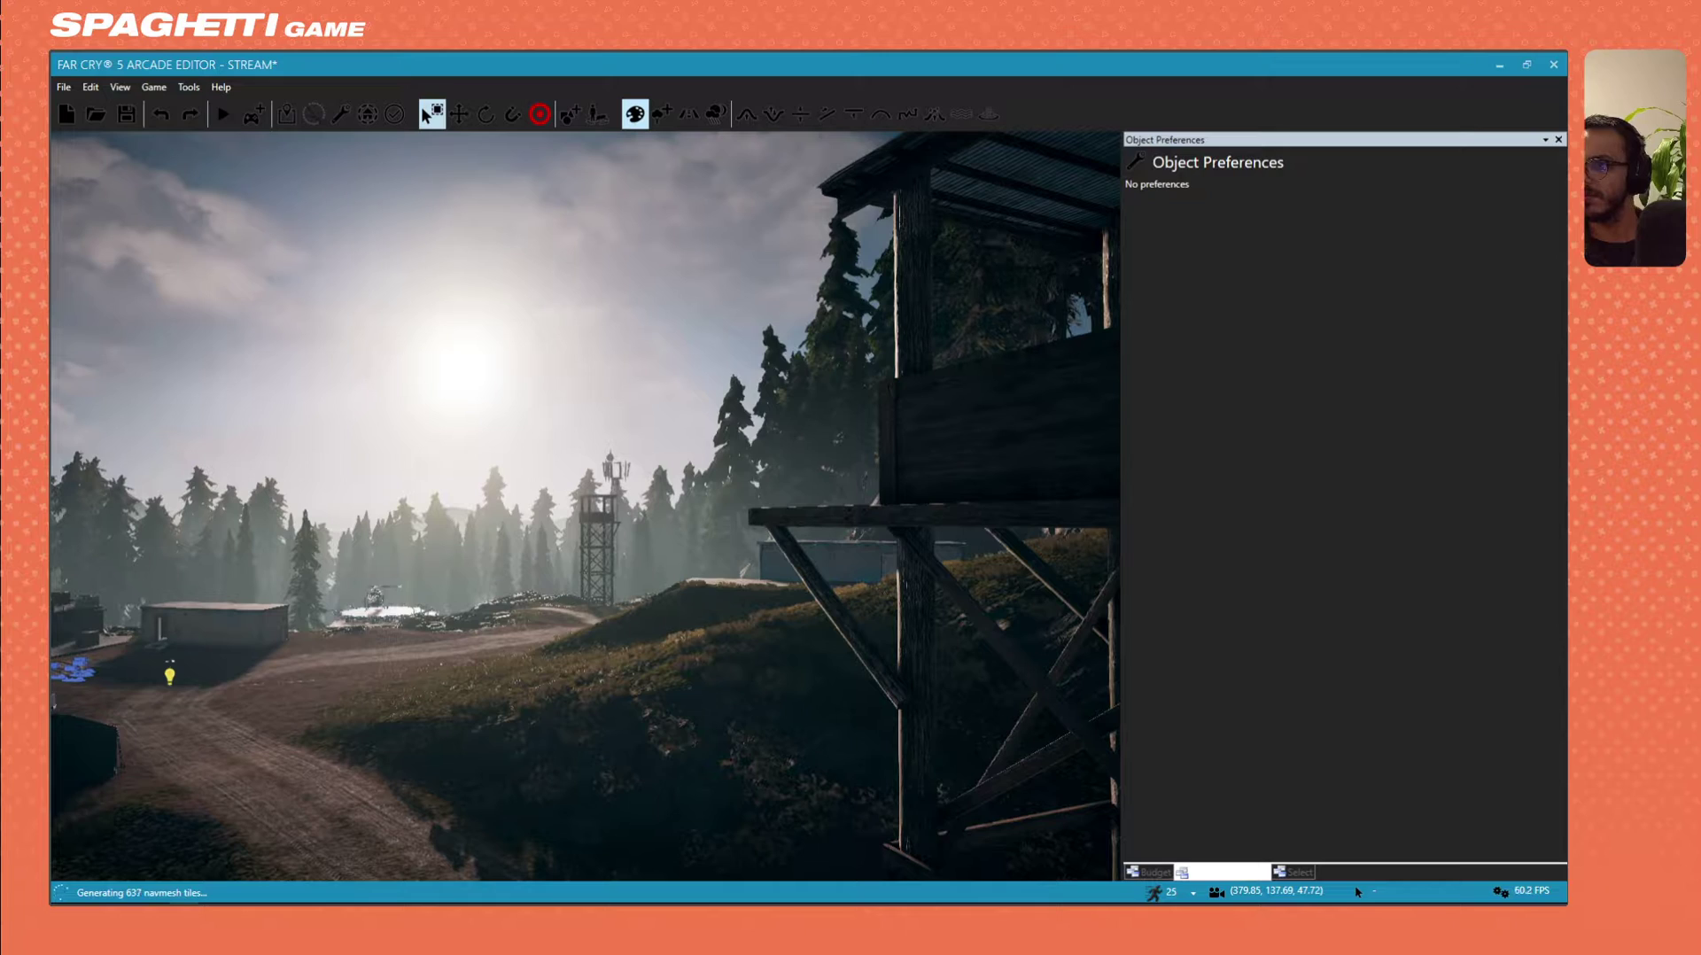
right_click_drag(658, 516, 589, 656)
key("s")
right_click_drag(533, 592, 520, 547)
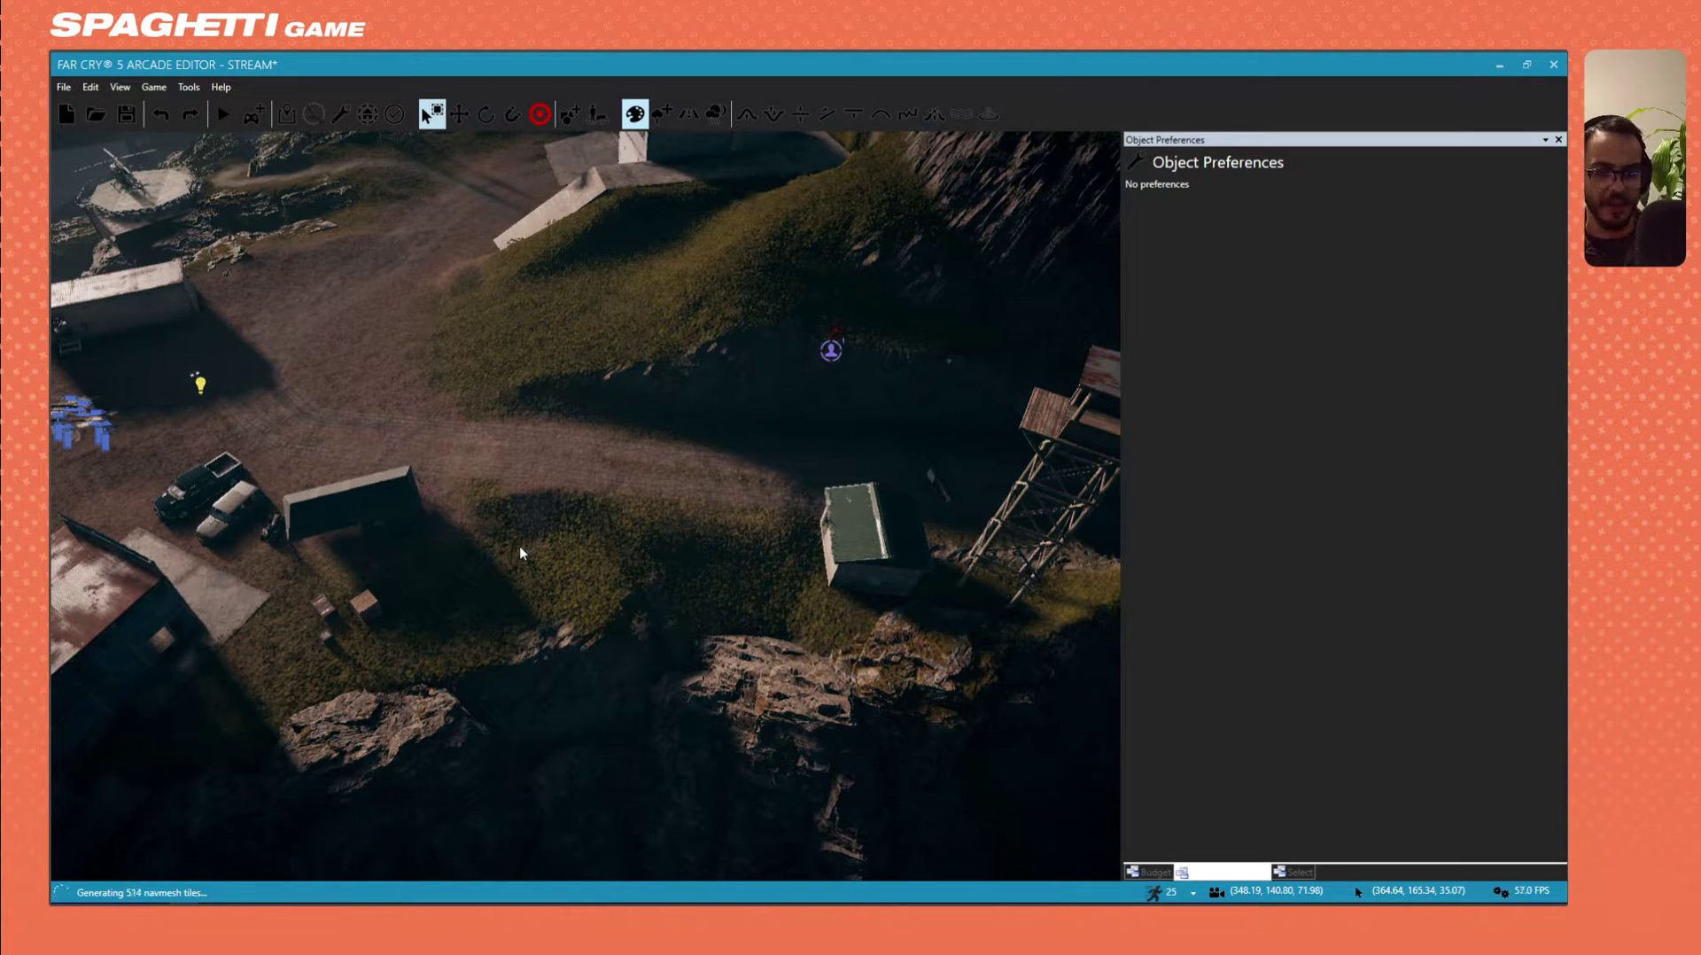
right_click_drag(519, 548, 486, 524)
key("s")
key("s")
key("a")
key("w")
key("a")
key("w")
key("w")
key("w")
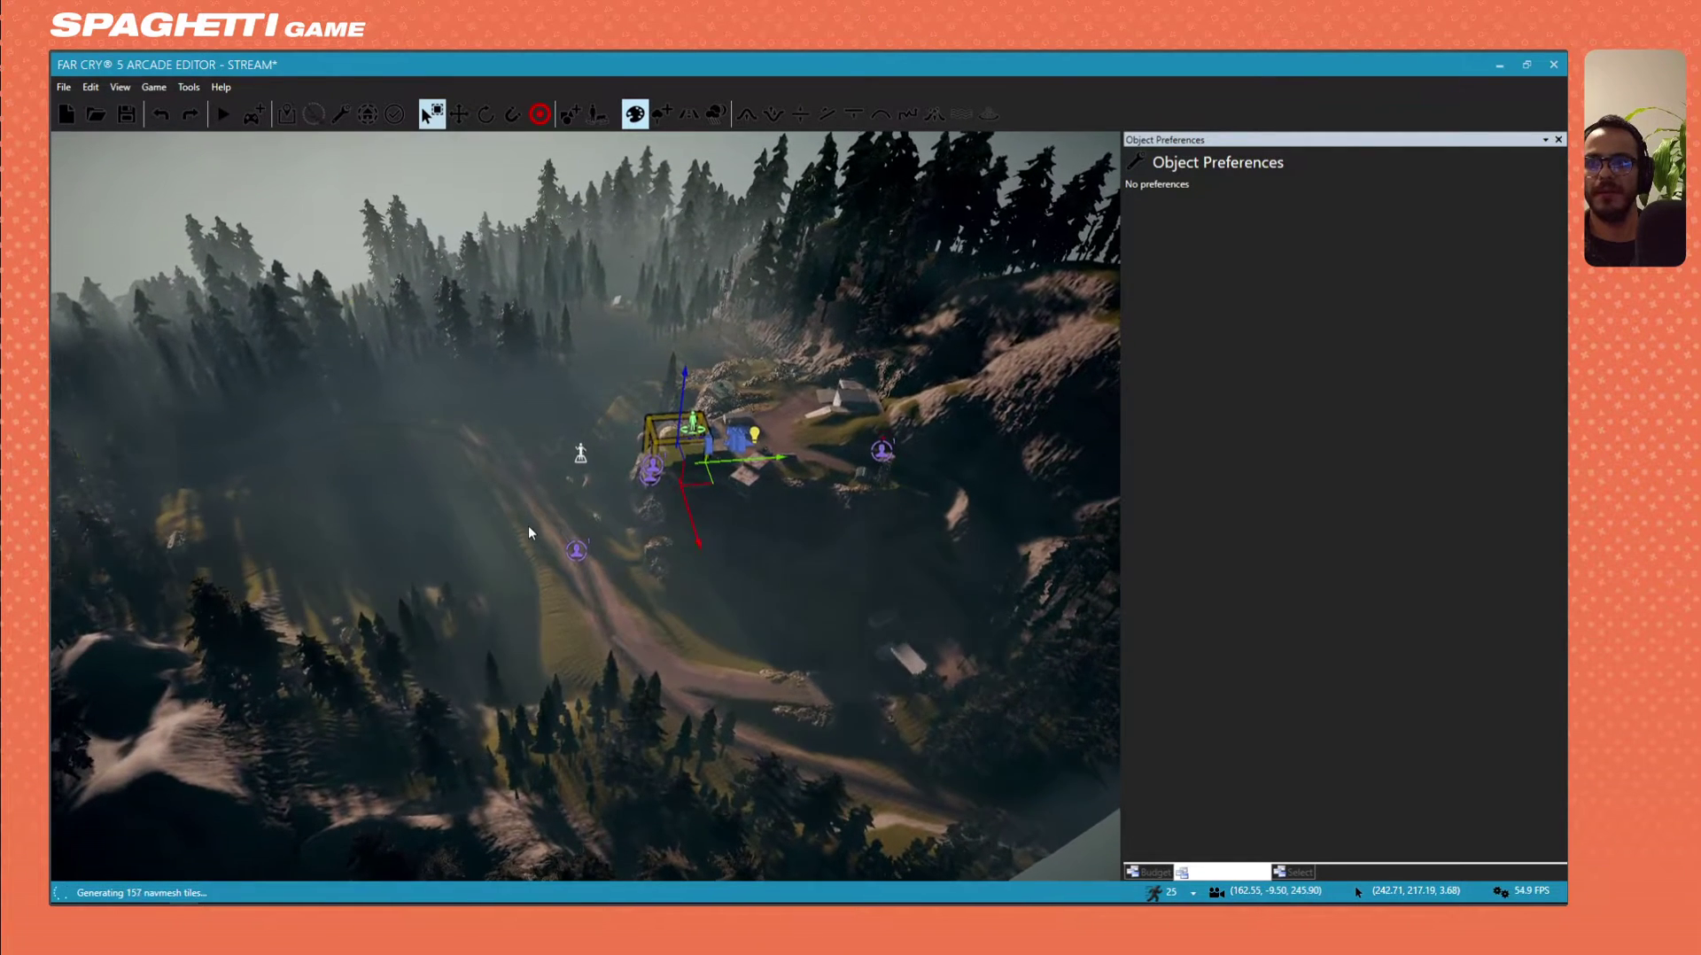
Save the STREAM map.
left_click(126, 113)
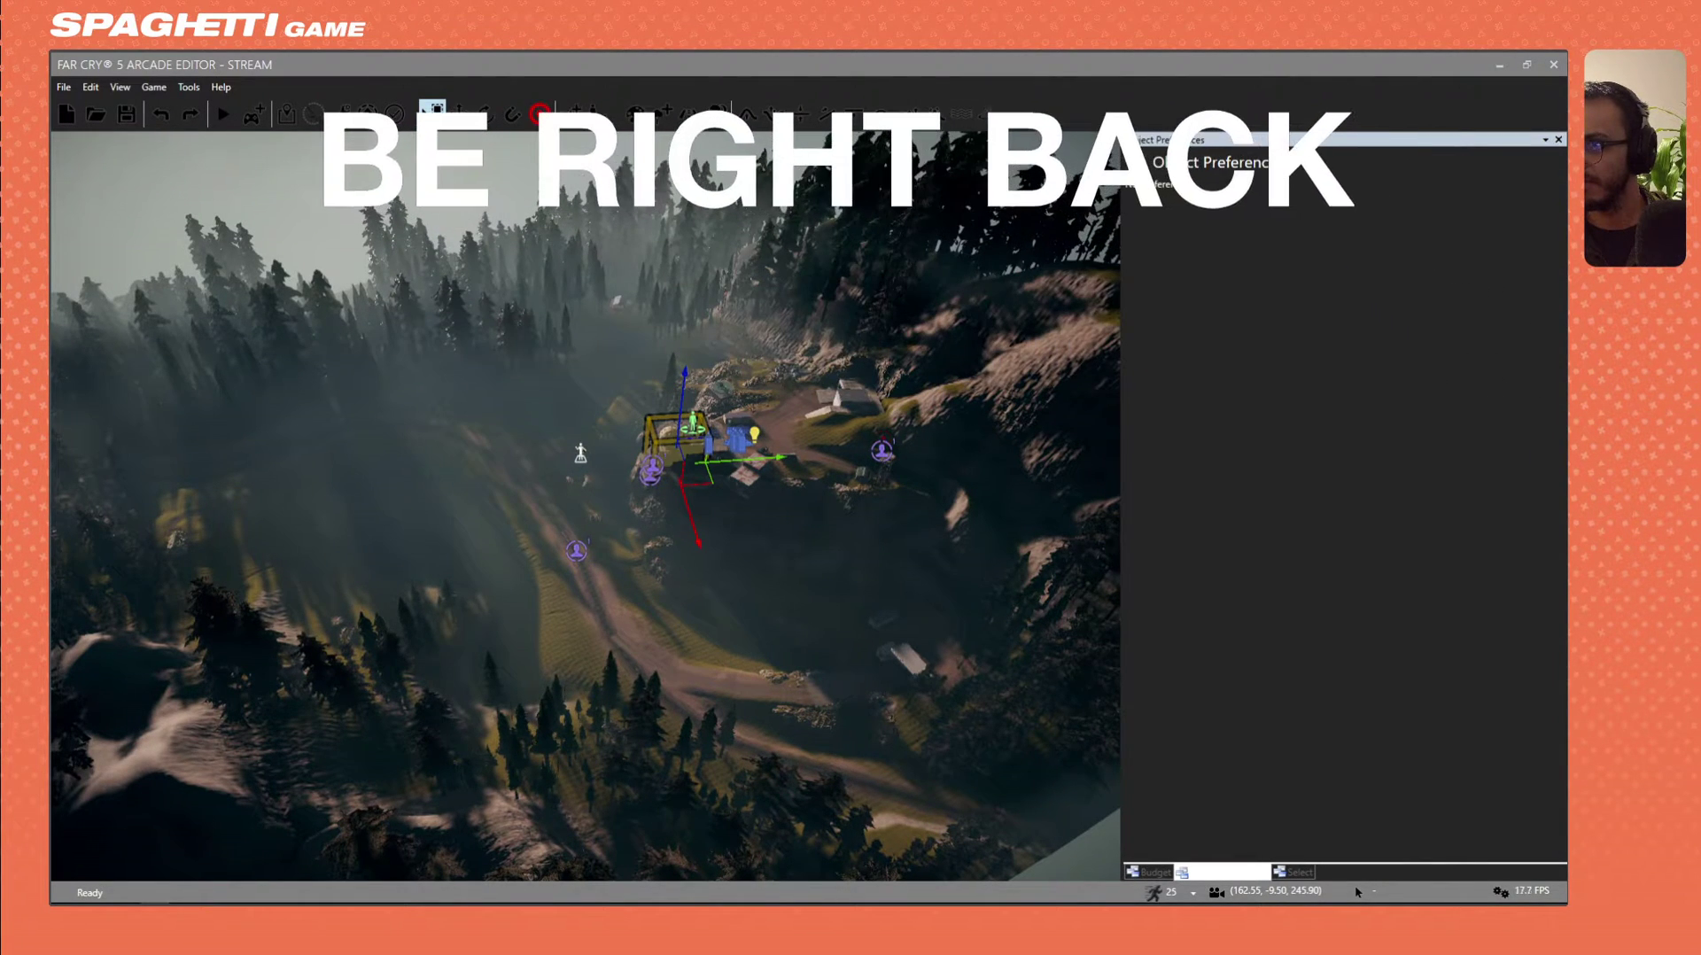
Deselect the dome building, capture a screenshot of the outpost from above and open it in the Greenshot image editor.
right_click_drag(1094, 436, 1097, 422)
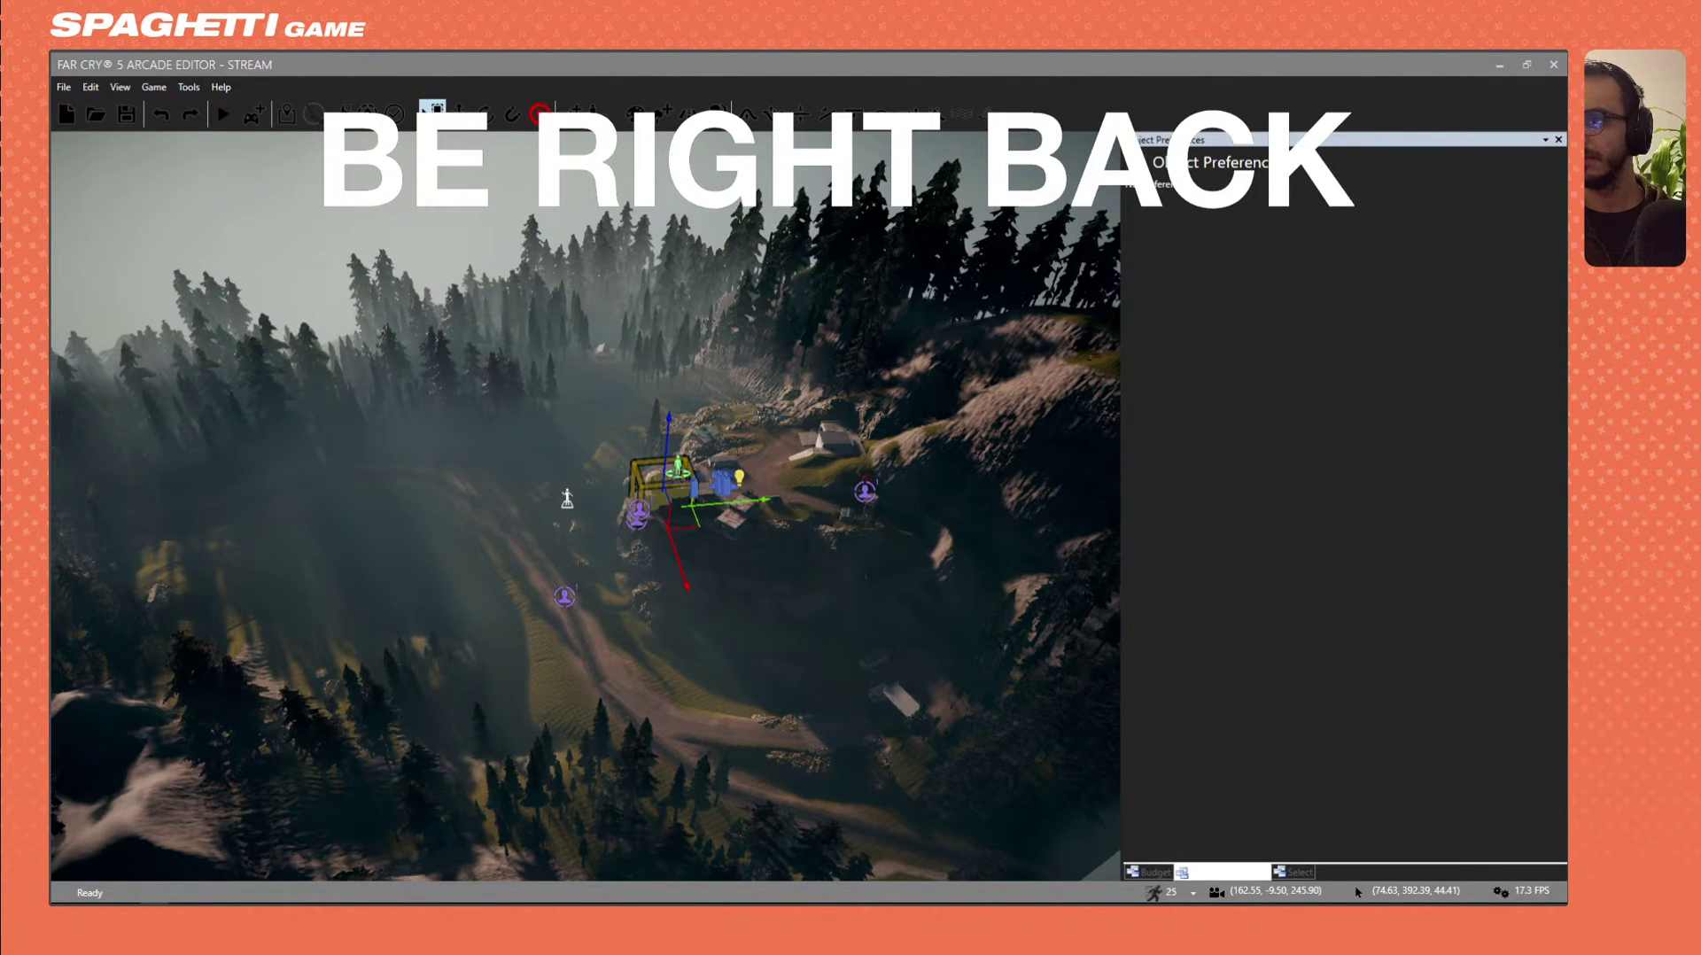
right_click_drag(541, 518, 655, 416)
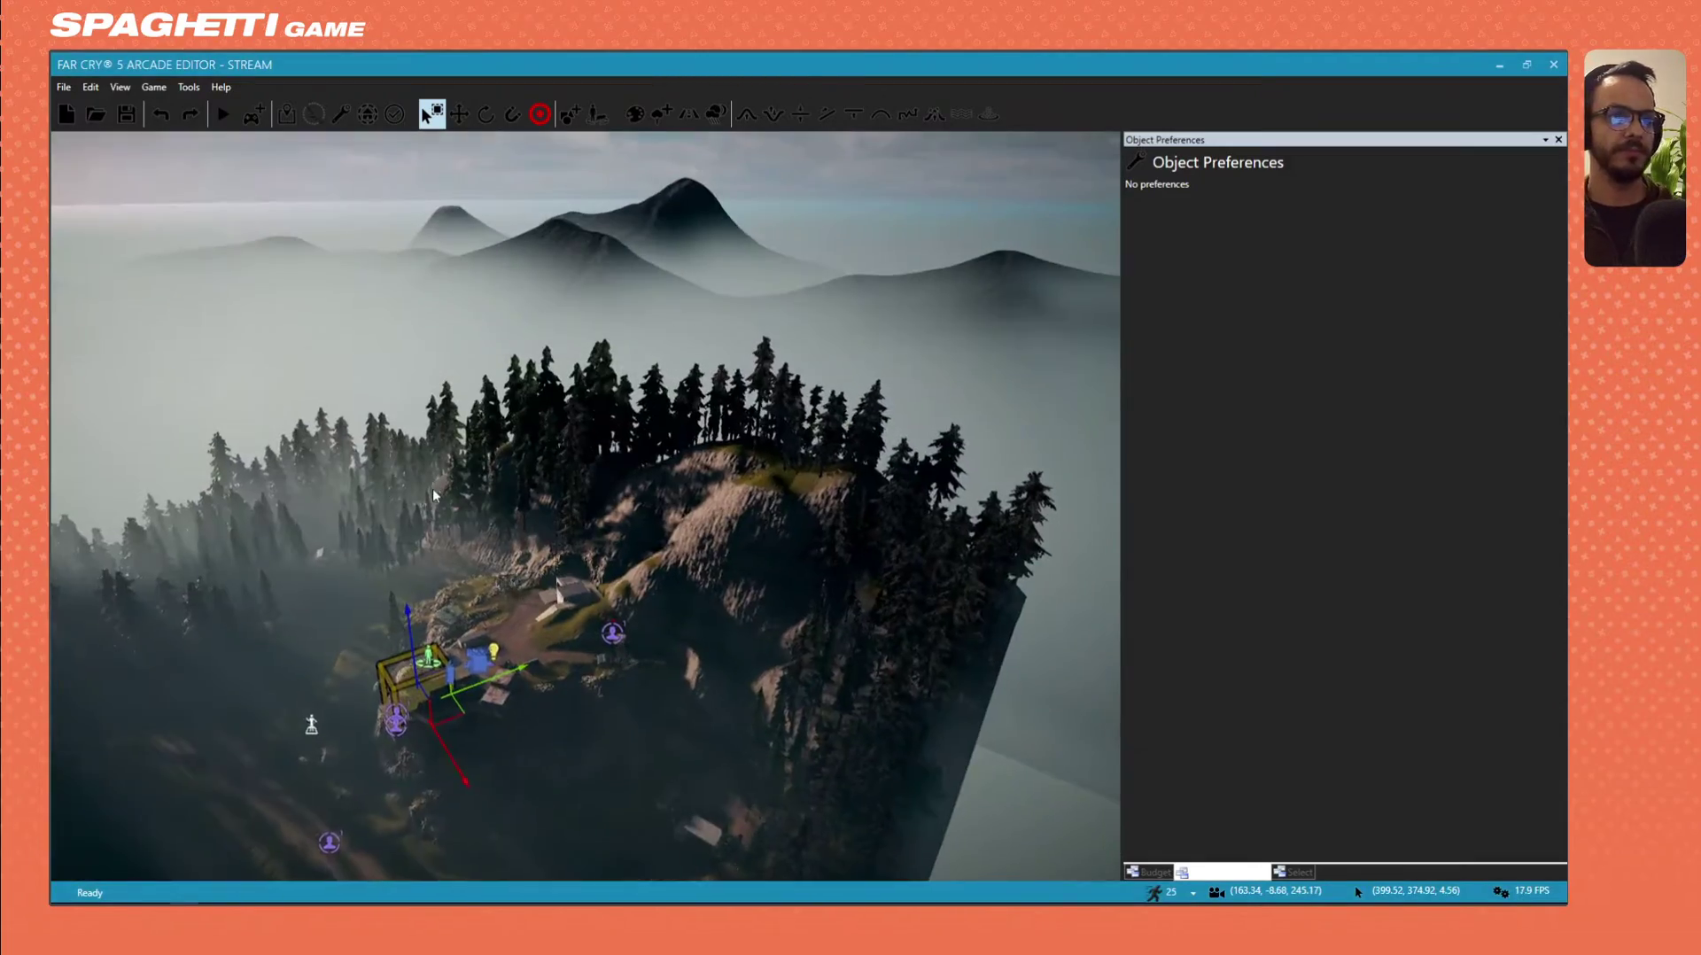
key("Delete")
right_click_drag(541, 518, 389, 496)
key("w")
key("w")
right_click_drag(609, 516, 894, 527)
key("s")
key("a")
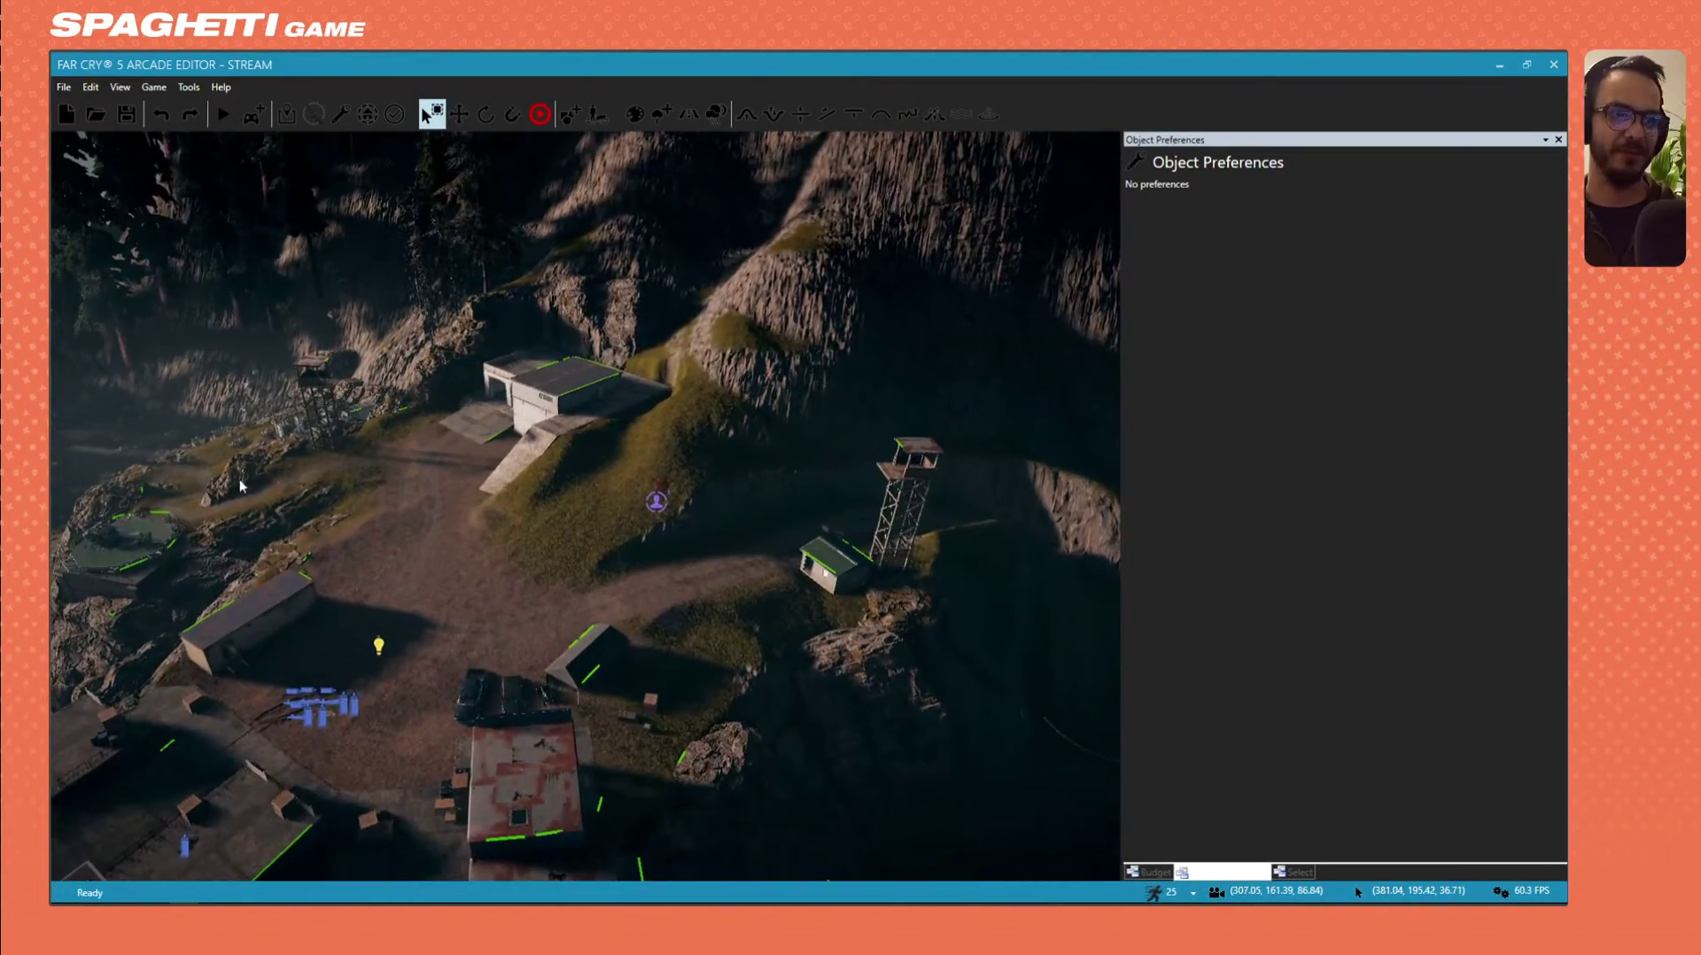
right_click_drag(427, 506, 693, 522)
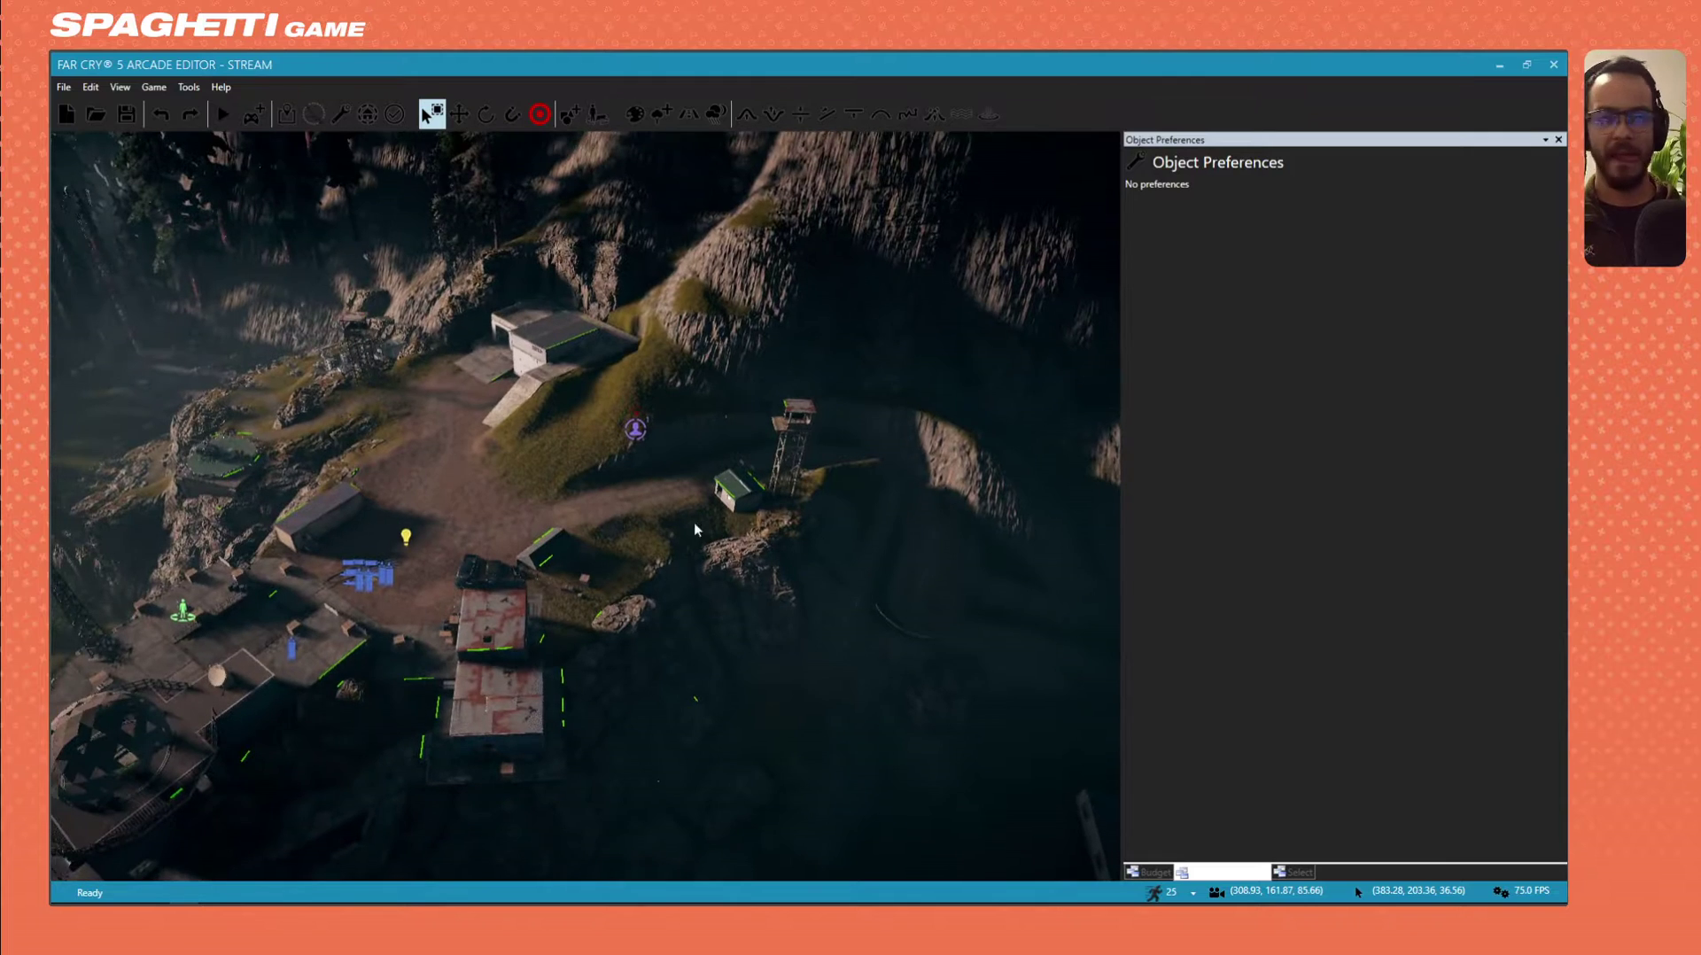
key("Print")
left_click_drag(1006, 133, 69, 757)
left_click(129, 797)
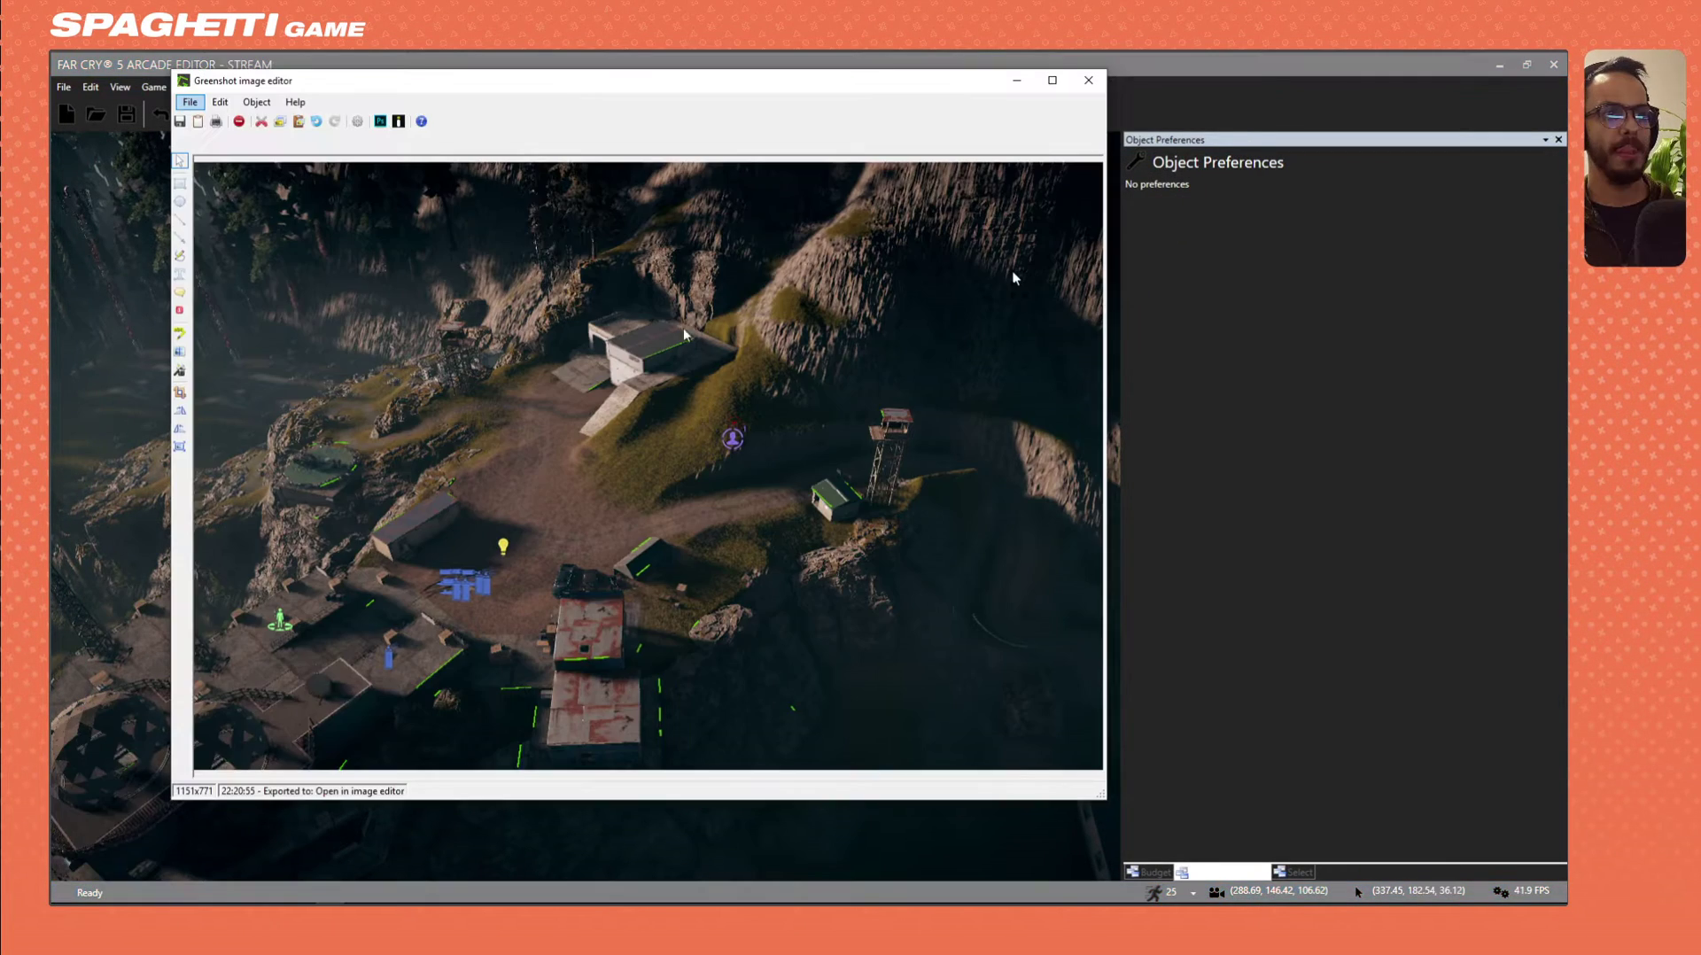
Outline the grassy mound beside the concrete bunker and the ground across the dirt yard with green freehand lines on the screenshot.
left_click(180, 256)
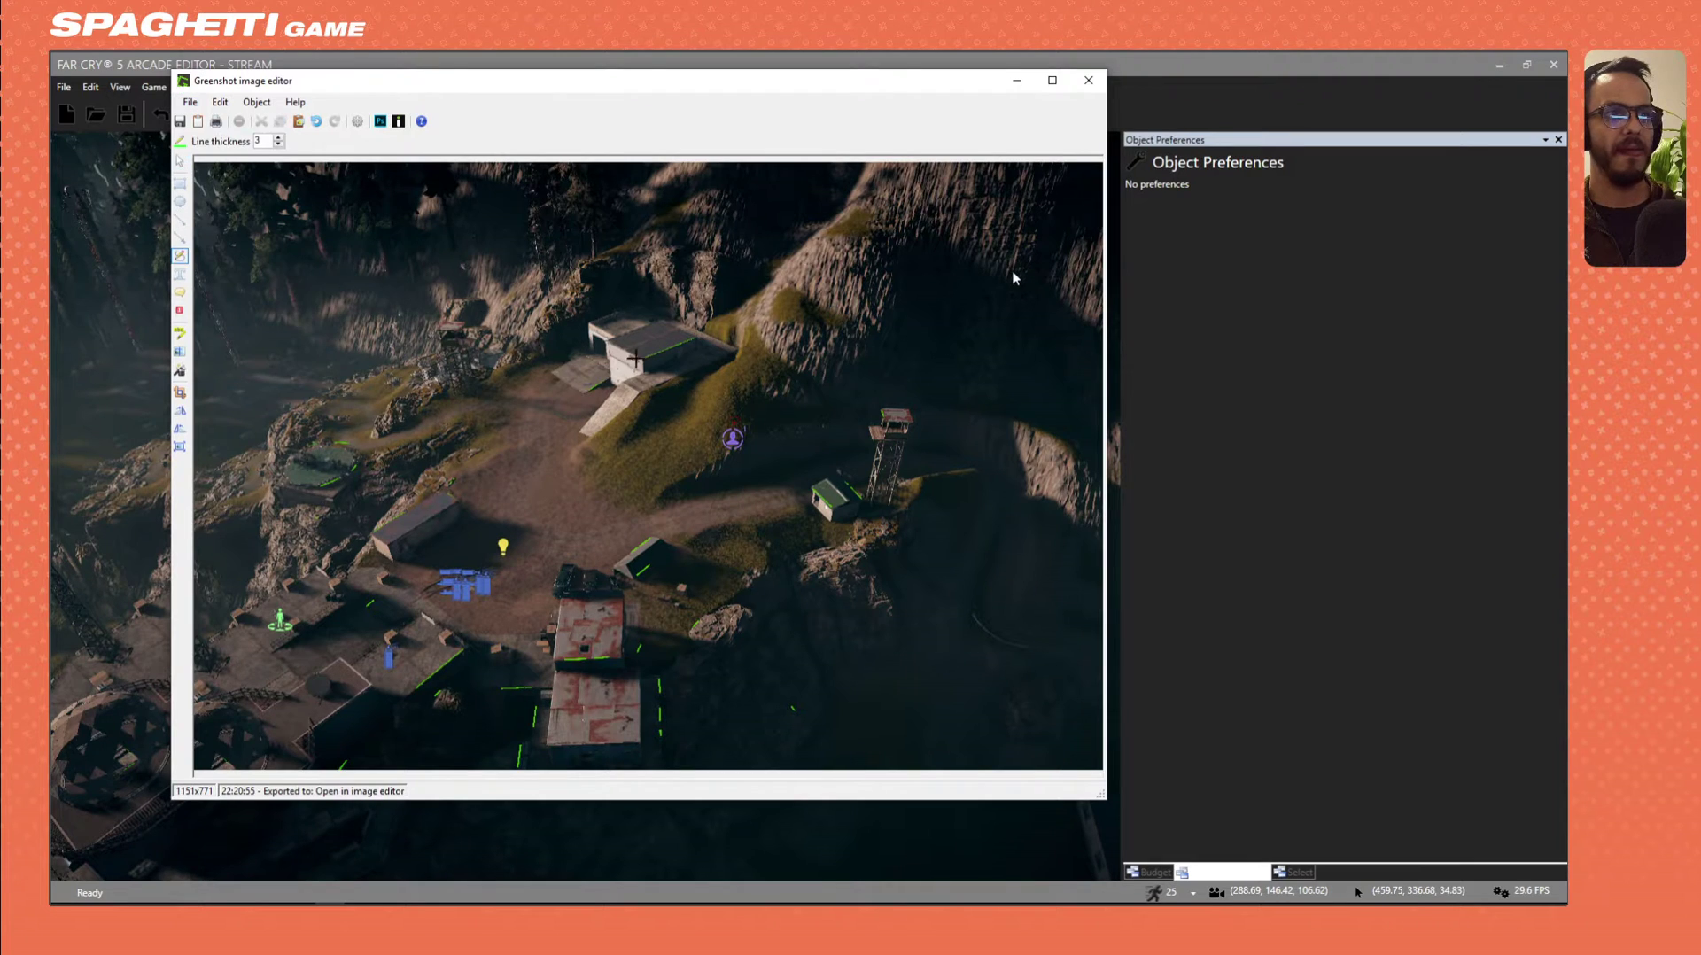
mouse_move(718, 367)
left_mouse_down()
mouse_move(607, 409)
mouse_move(529, 482)
mouse_move(624, 530)
mouse_move(764, 493)
mouse_move(855, 382)
mouse_move(722, 346)
mouse_move(680, 370)
left_mouse_up()
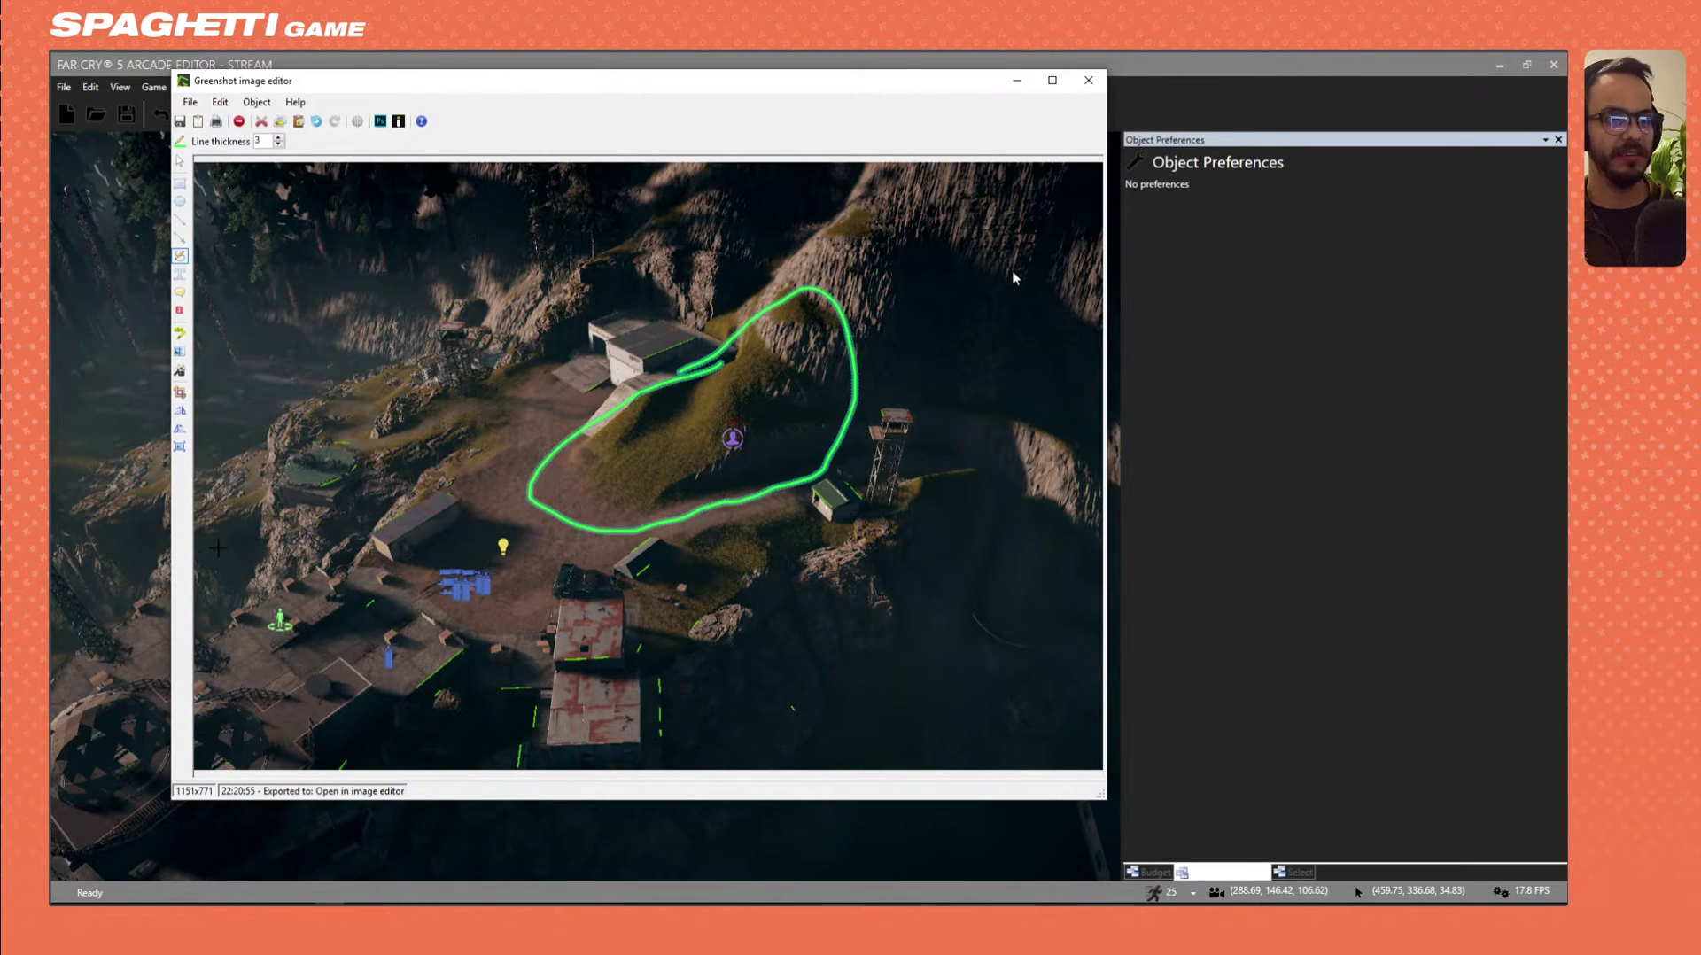
mouse_move(515, 365)
left_mouse_down()
mouse_move(487, 368)
mouse_move(434, 474)
mouse_move(501, 467)
mouse_move(523, 401)
mouse_move(496, 358)
left_mouse_up()
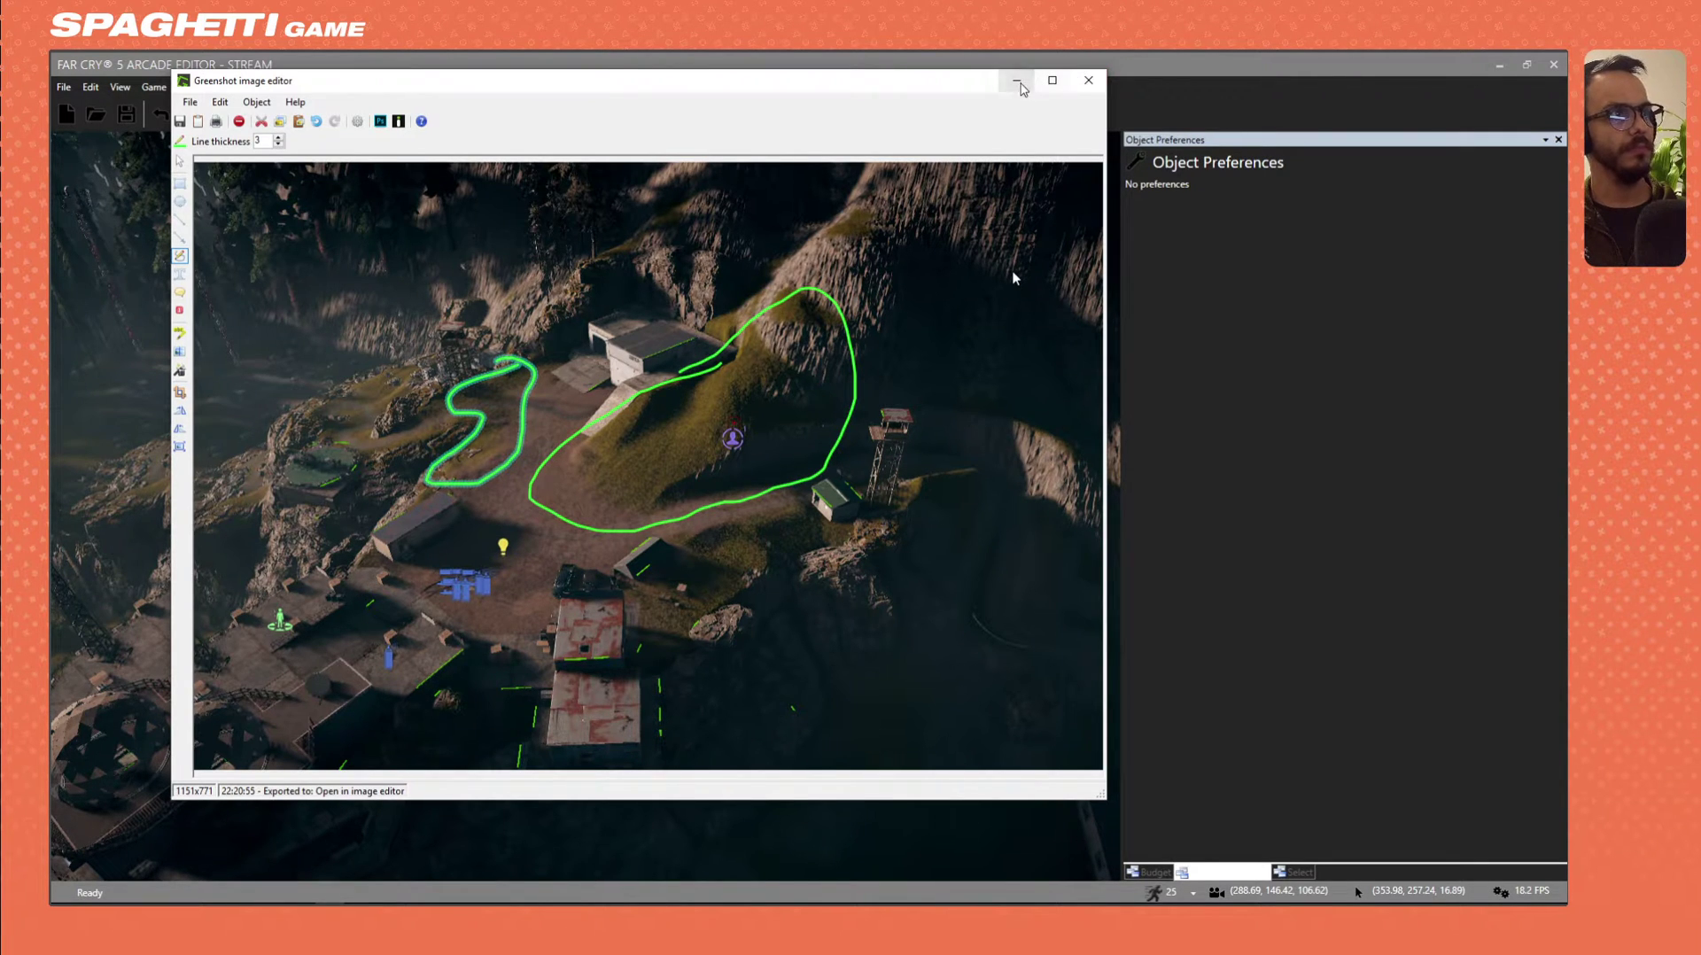
Return from Greenshot to the Arcade Editor and start adding vegetation with the grassy mound beside the bunker in view.
left_click(1018, 81)
key("w")
right_click_drag(586, 476, 589, 284)
key("w")
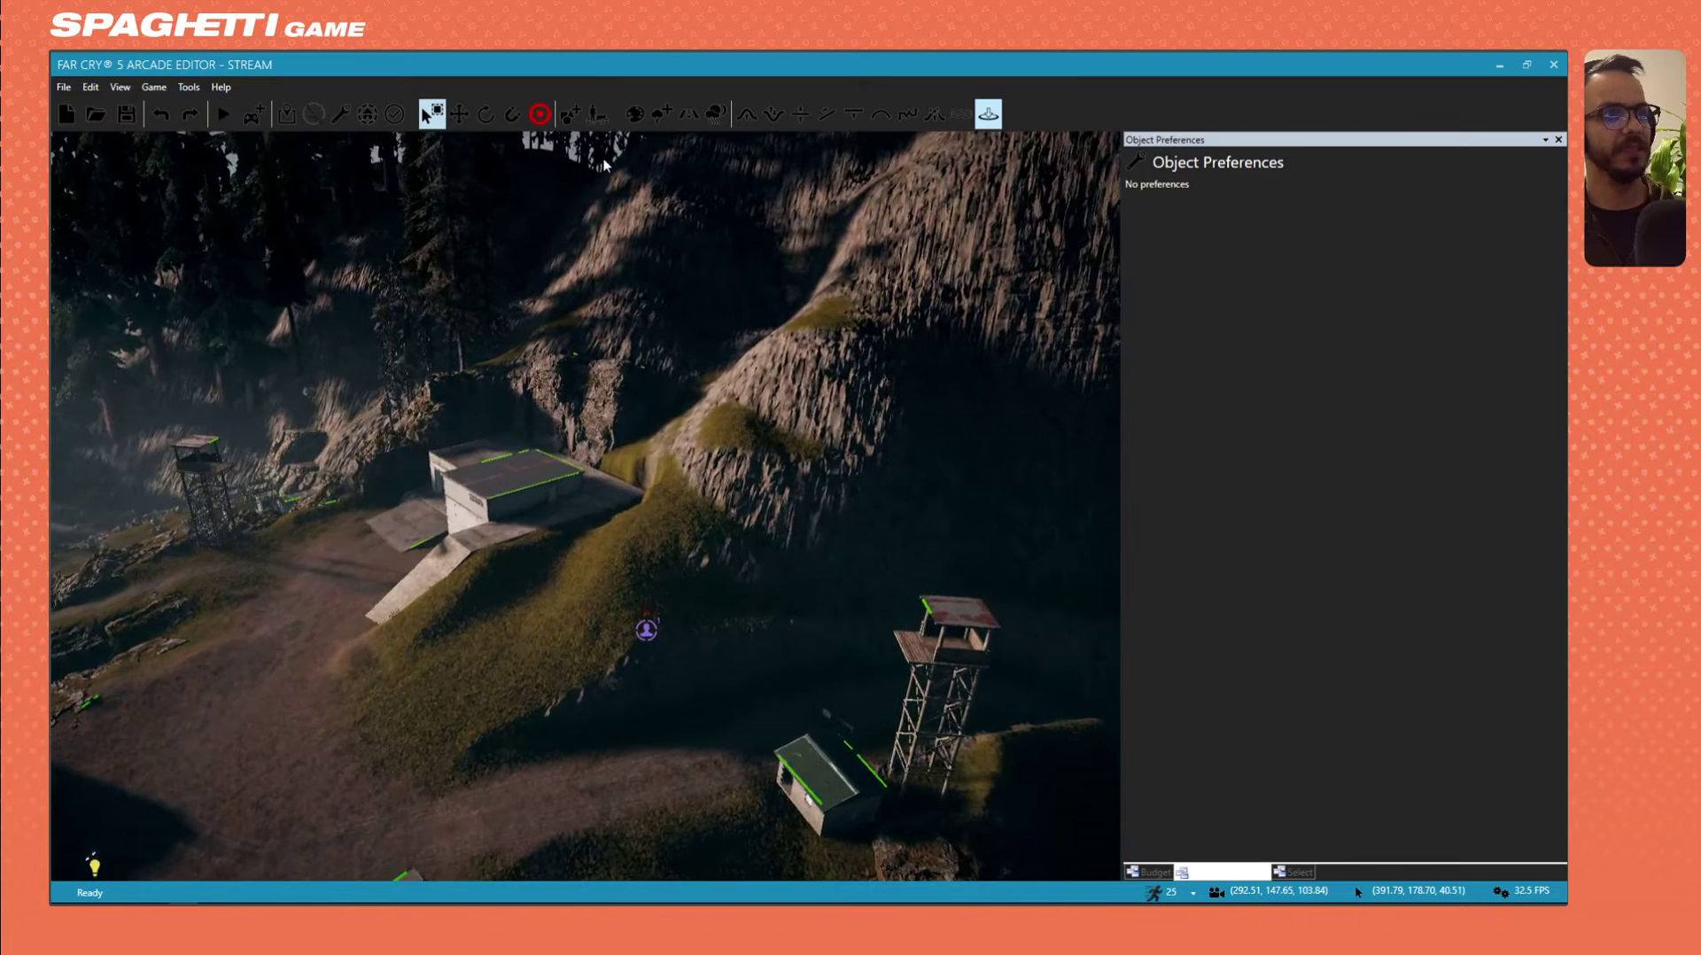
left_click(660, 115)
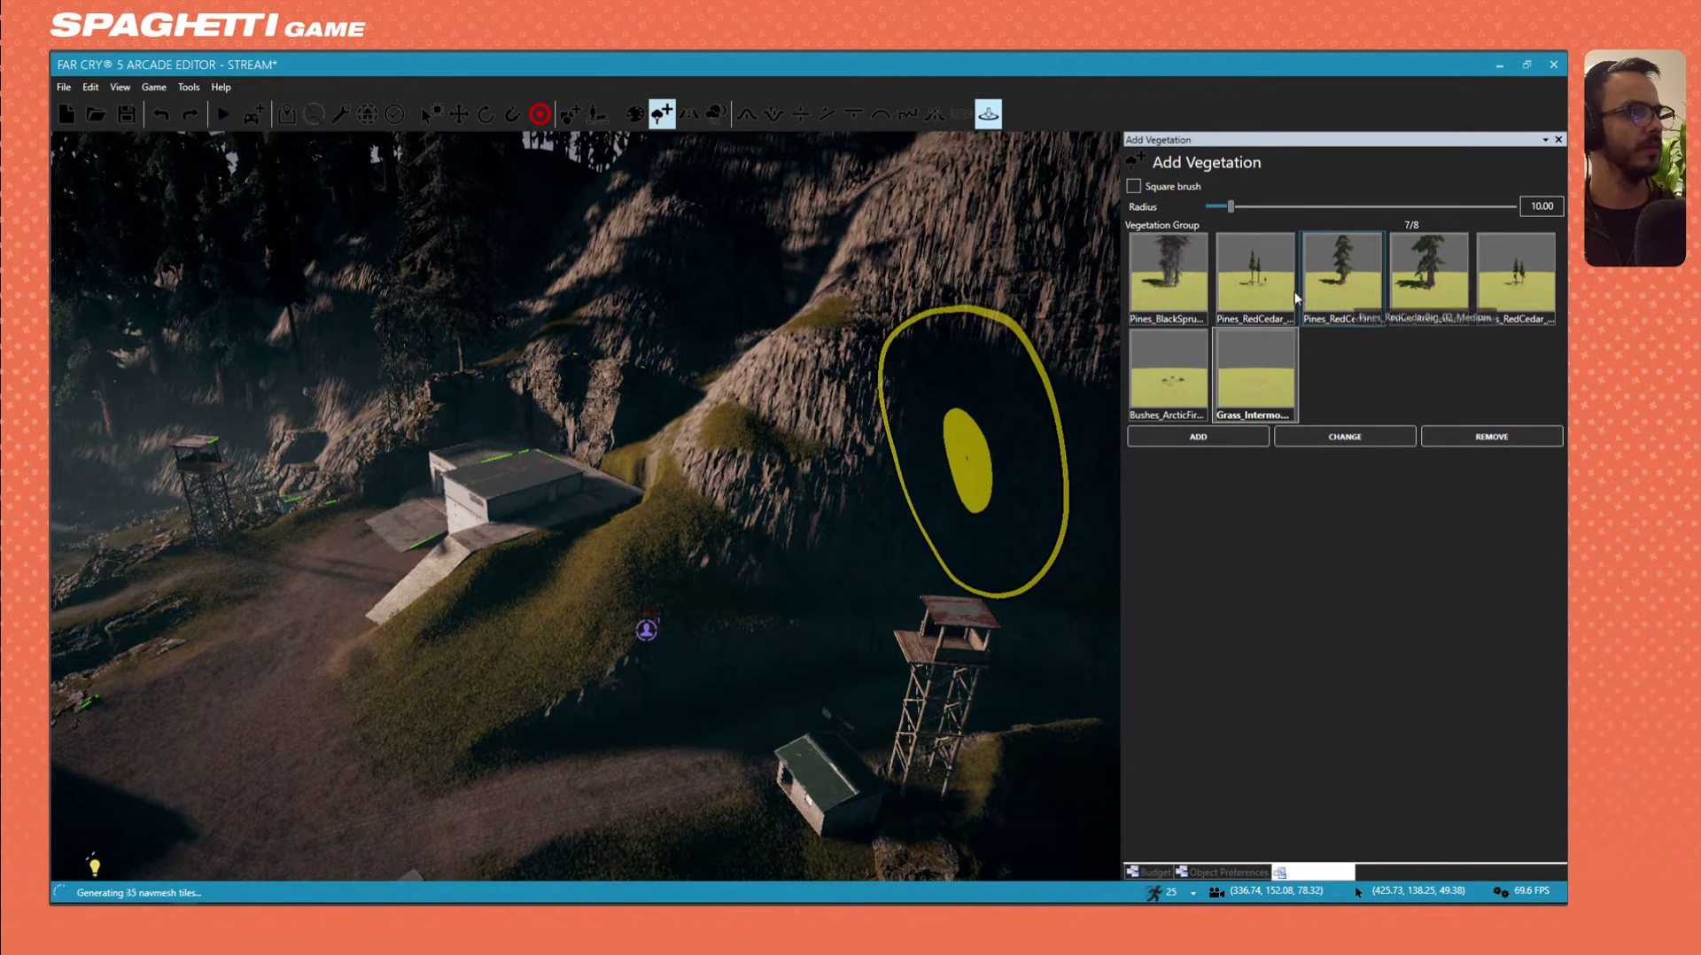
Try the second and third vegetation groups, both red cedar pines, on the grassy mound with a brush radius of 10.
left_click(1257, 279)
left_click_drag(529, 646, 460, 678)
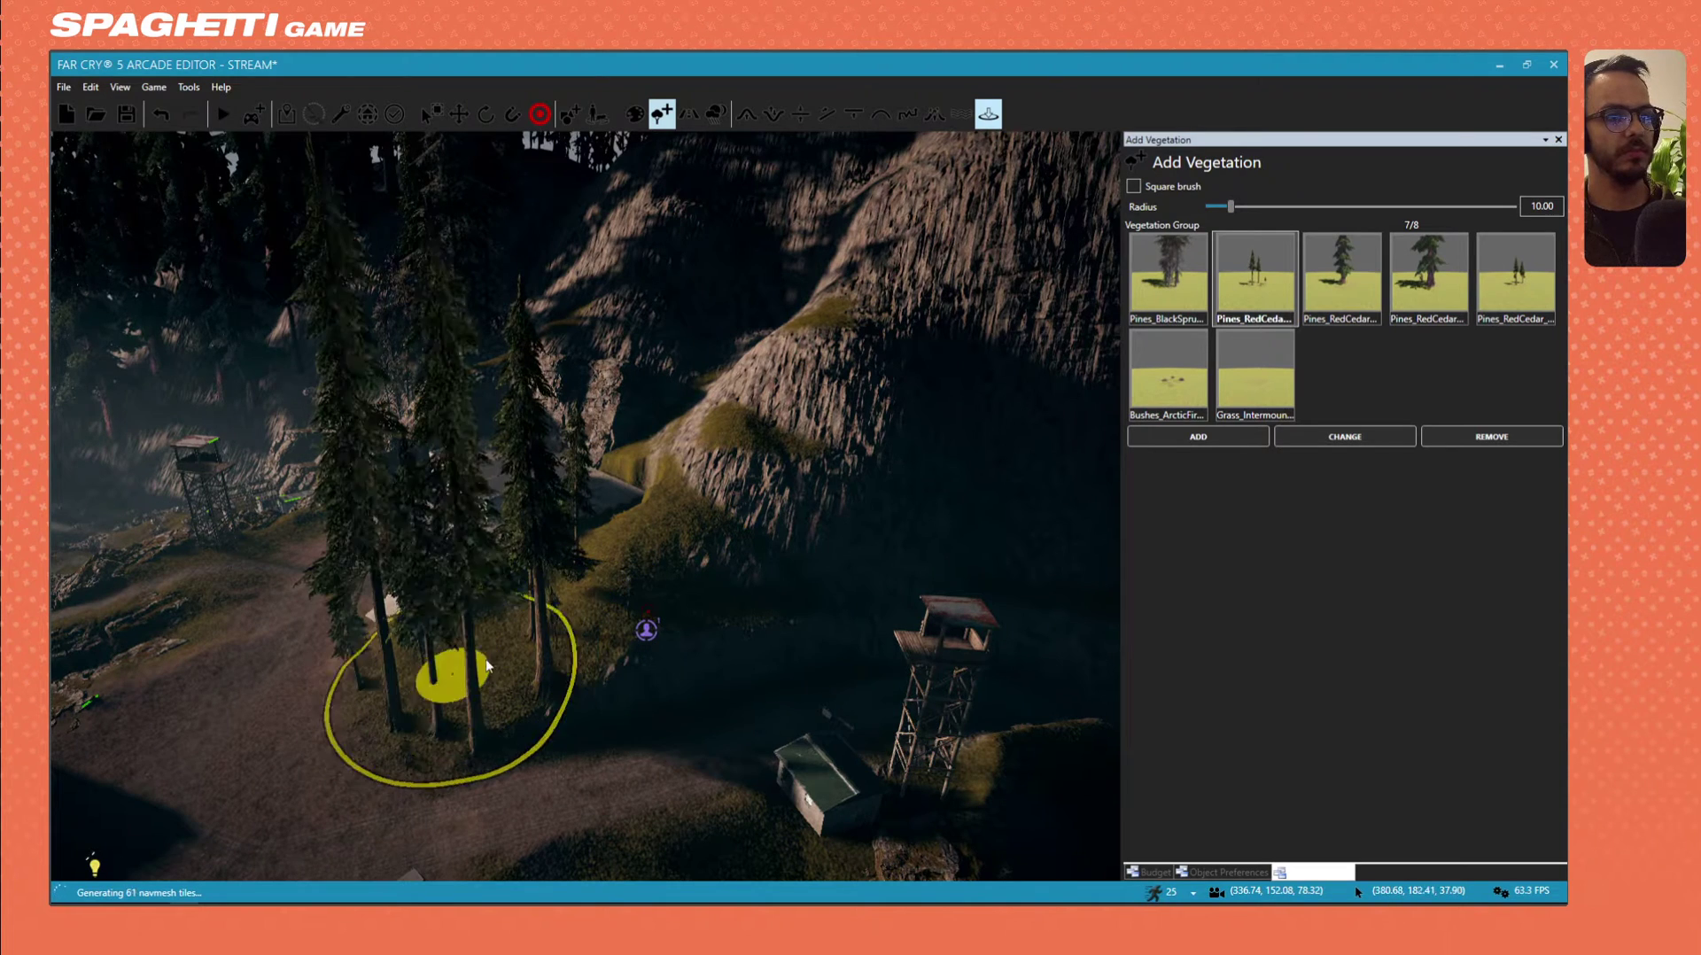
key("ctrl+z")
left_click(1183, 292)
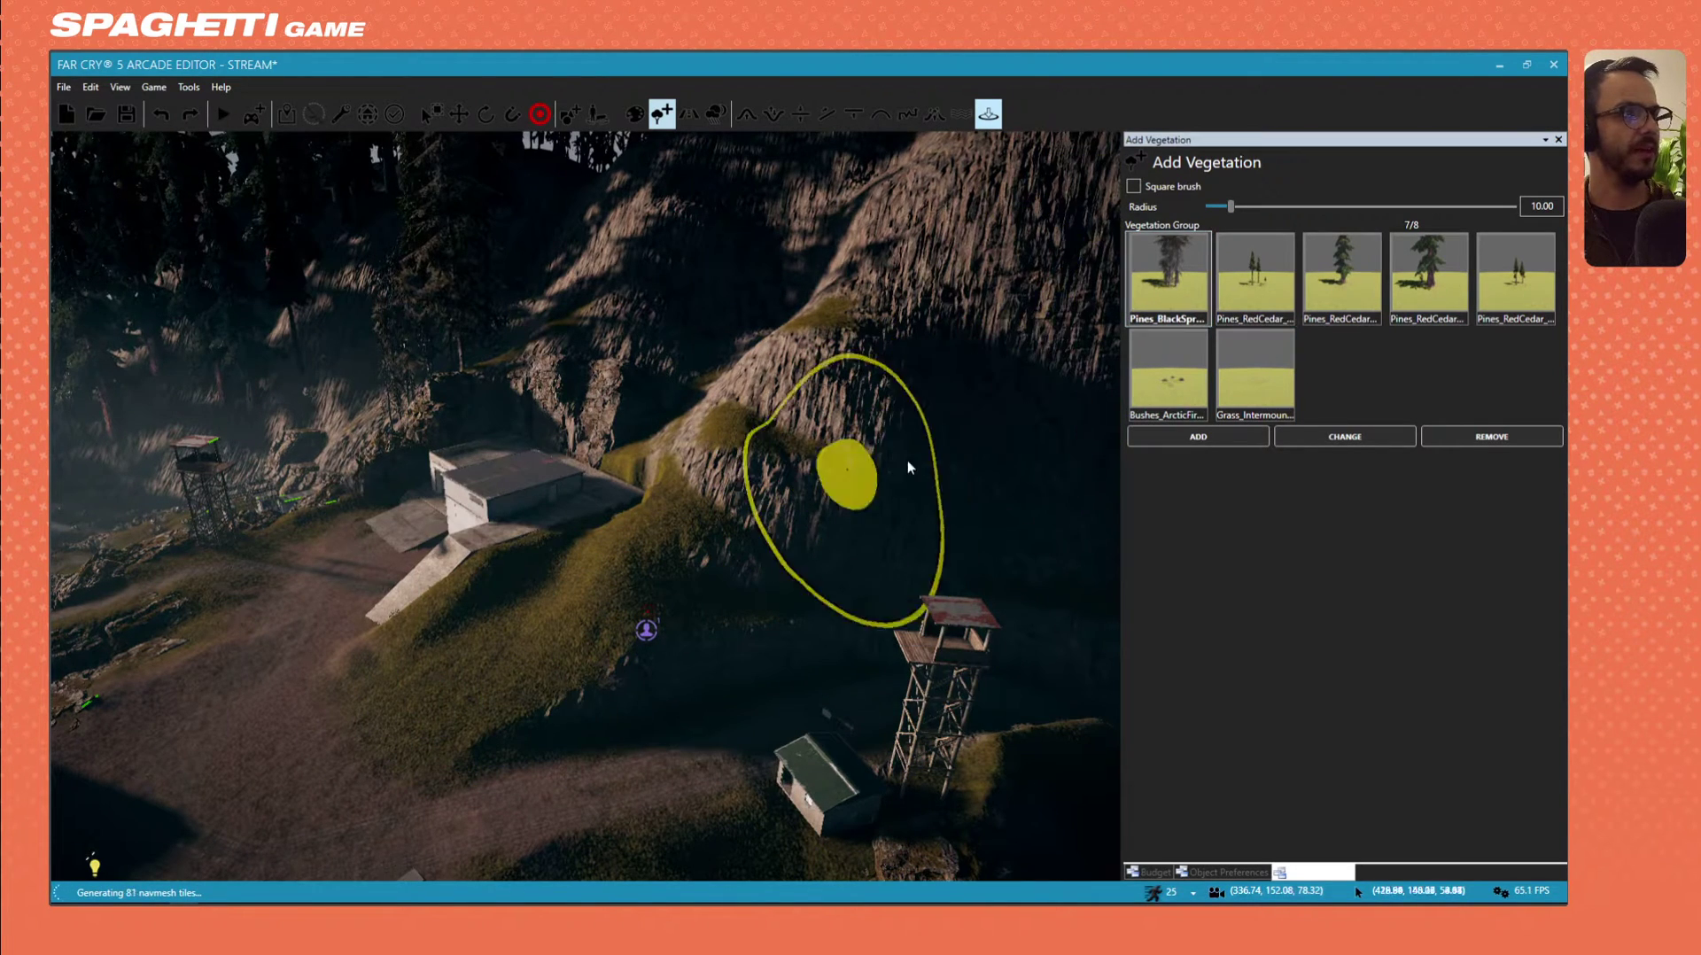
left_click(1341, 275)
left_click(519, 614)
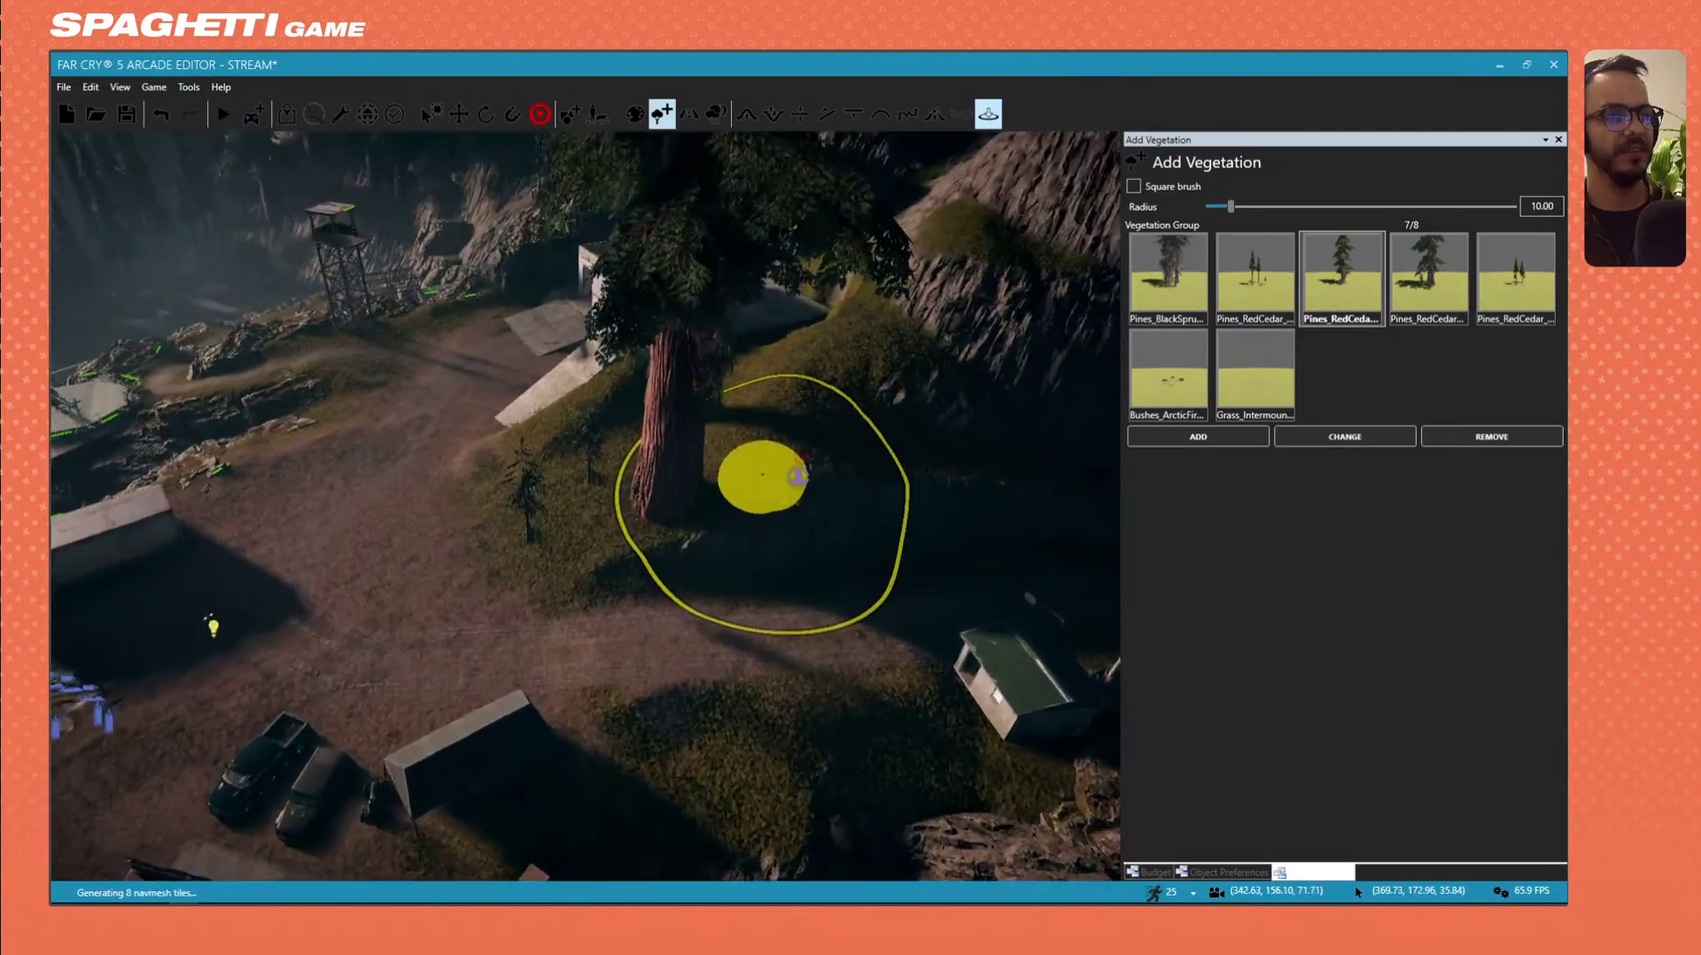
key("w")
right_click_drag(618, 600, 618, 390)
key("ctrl+z")
key("s")
right_click_drag(618, 600, 602, 752)
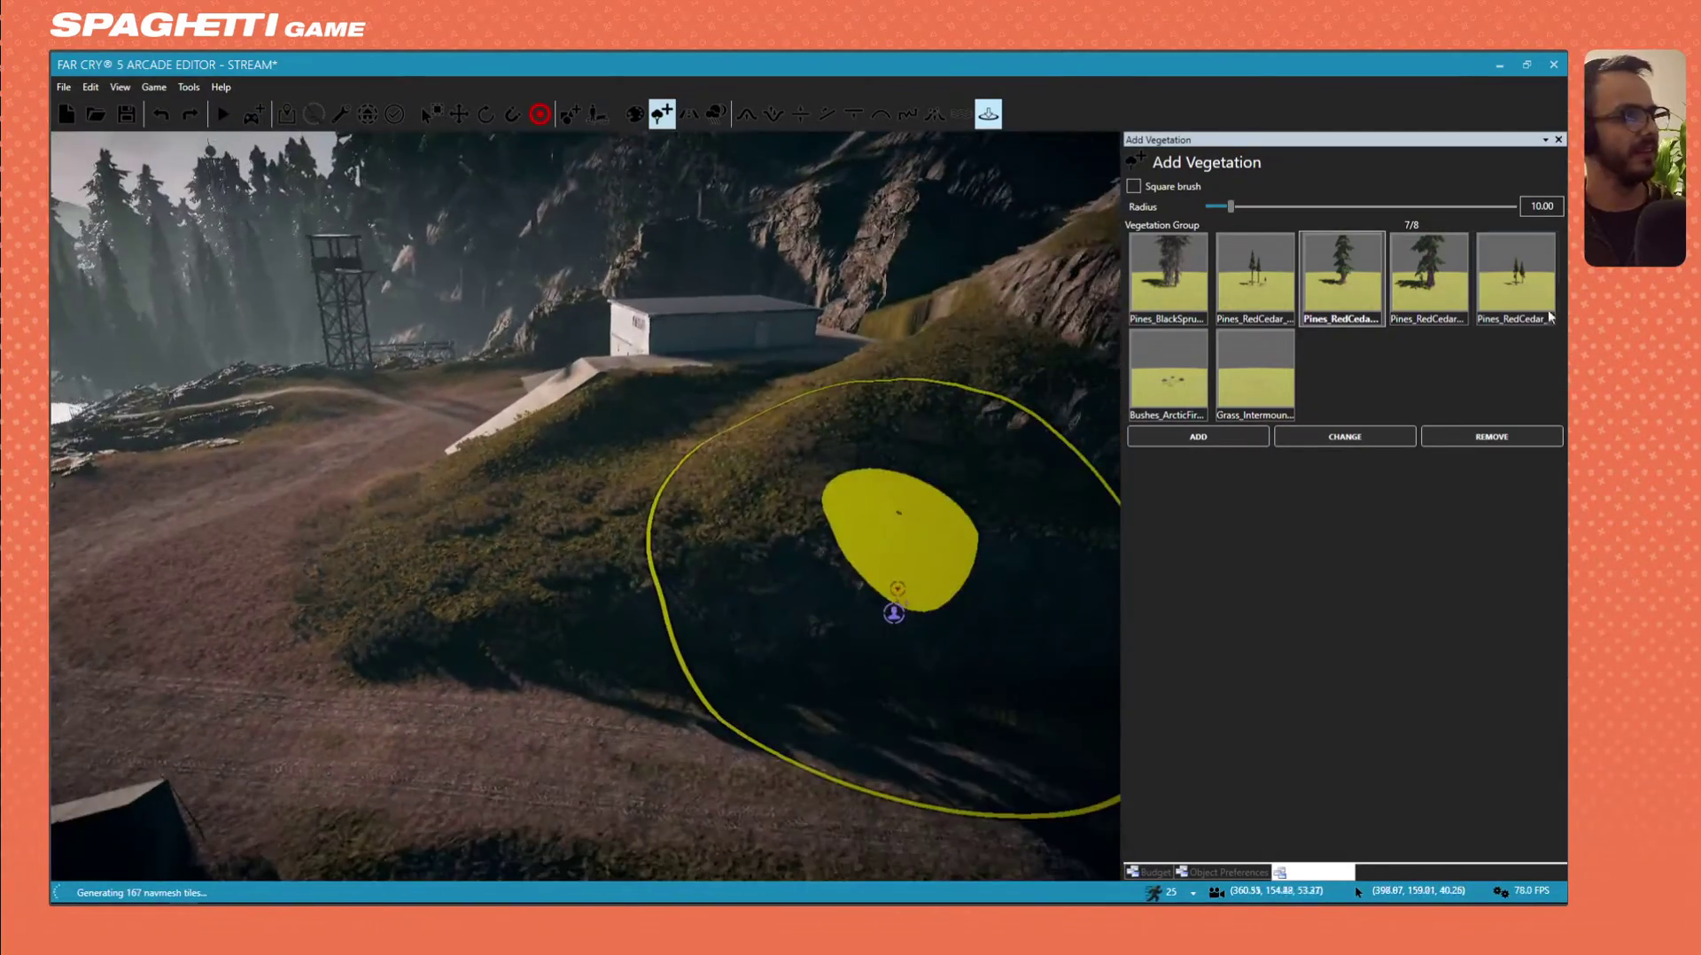
Paint the fifth vegetation group, red cedar pines, across the grassy mound beside the bunker with a brush radius of 10.
left_click(1505, 271)
mouse_move(653, 503)
left_mouse_down()
mouse_move(569, 520)
mouse_move(732, 460)
mouse_move(443, 513)
mouse_move(803, 424)
left_mouse_up()
key("s")
mouse_move(803, 425)
right_mouse_down()
mouse_move(797, 372)
mouse_move(780, 372)
right_mouse_up()
key("w")
mouse_move(512, 547)
right_mouse_down()
mouse_move(470, 611)
mouse_move(549, 633)
mouse_move(496, 595)
mouse_move(522, 592)
right_mouse_up()
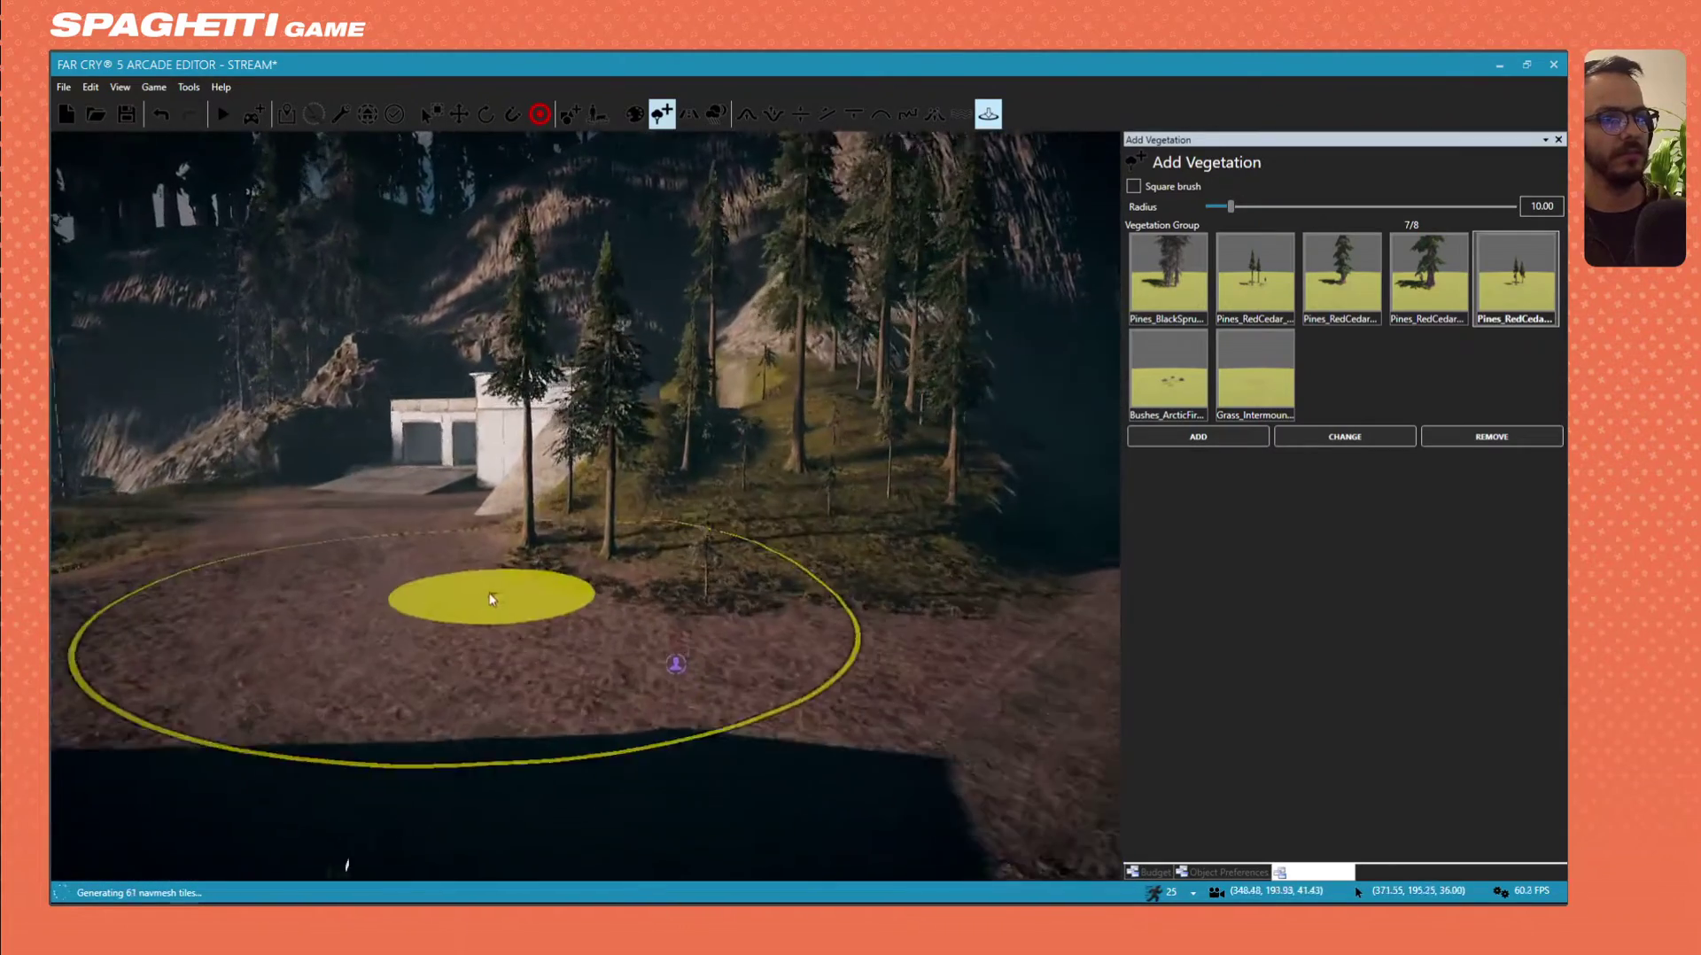
Paint the same red cedar pines along the rocky slope above the bunker with a brush radius of 3.50.
scroll(534, 578, "down", 9)
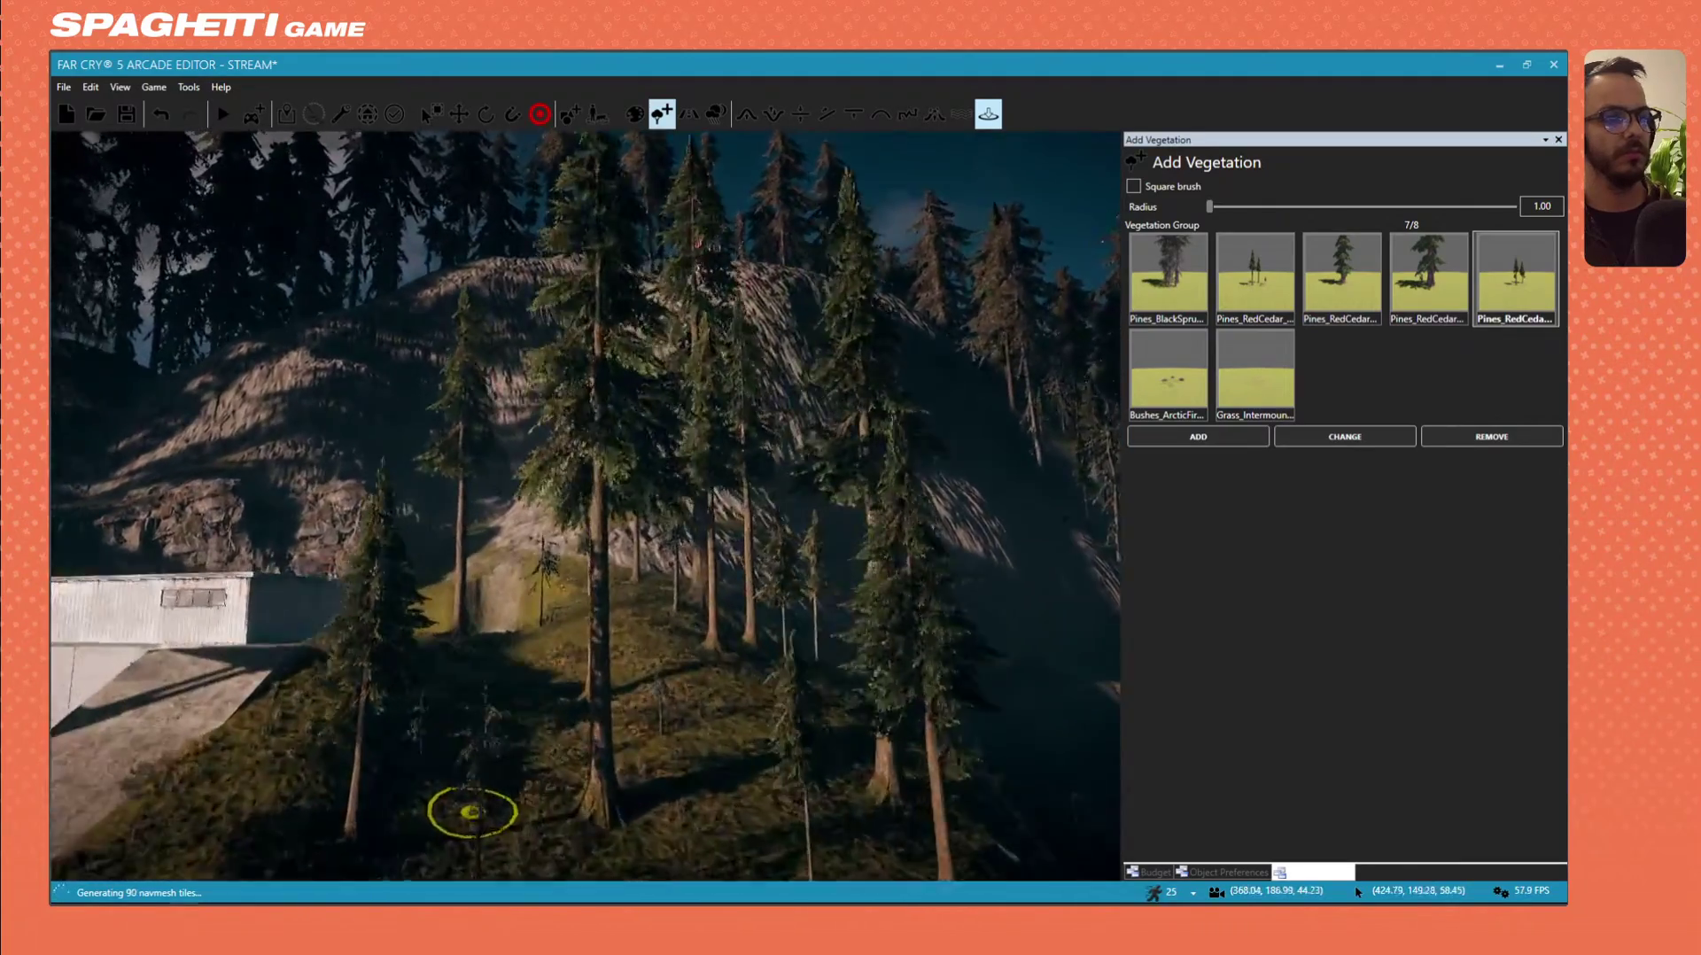
key("w")
right_click_drag(472, 812, 753, 868)
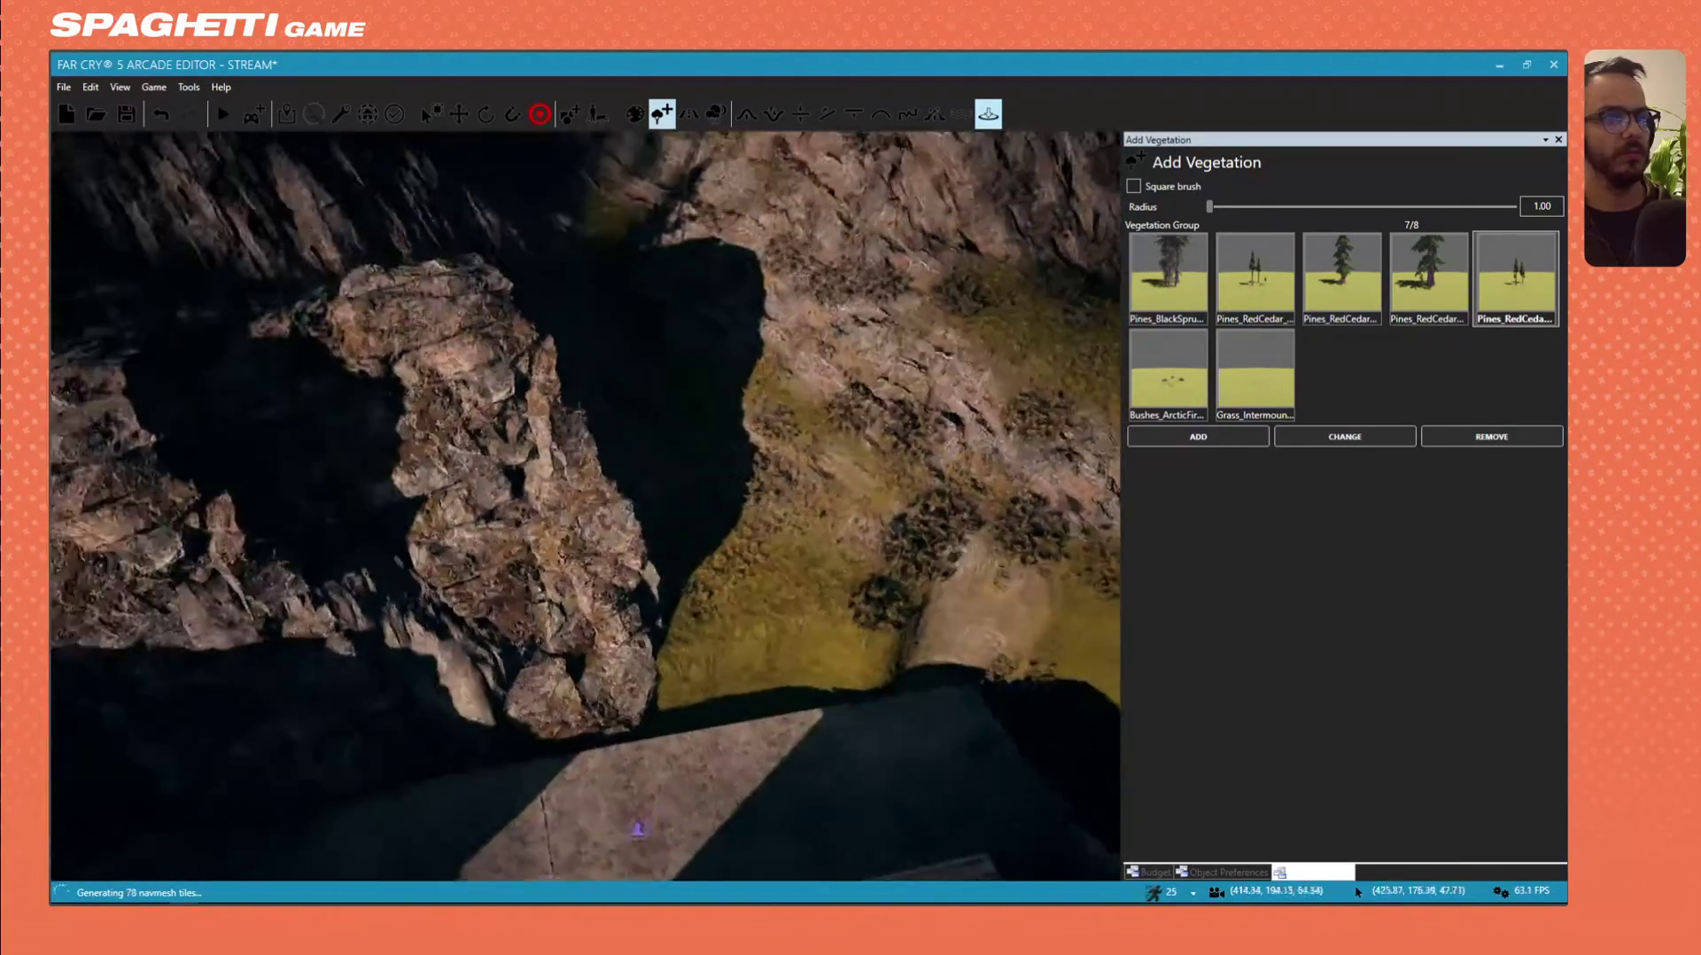
key("s")
right_click_drag(802, 504, 769, 499)
key("d")
right_click_drag(883, 440, 854, 447)
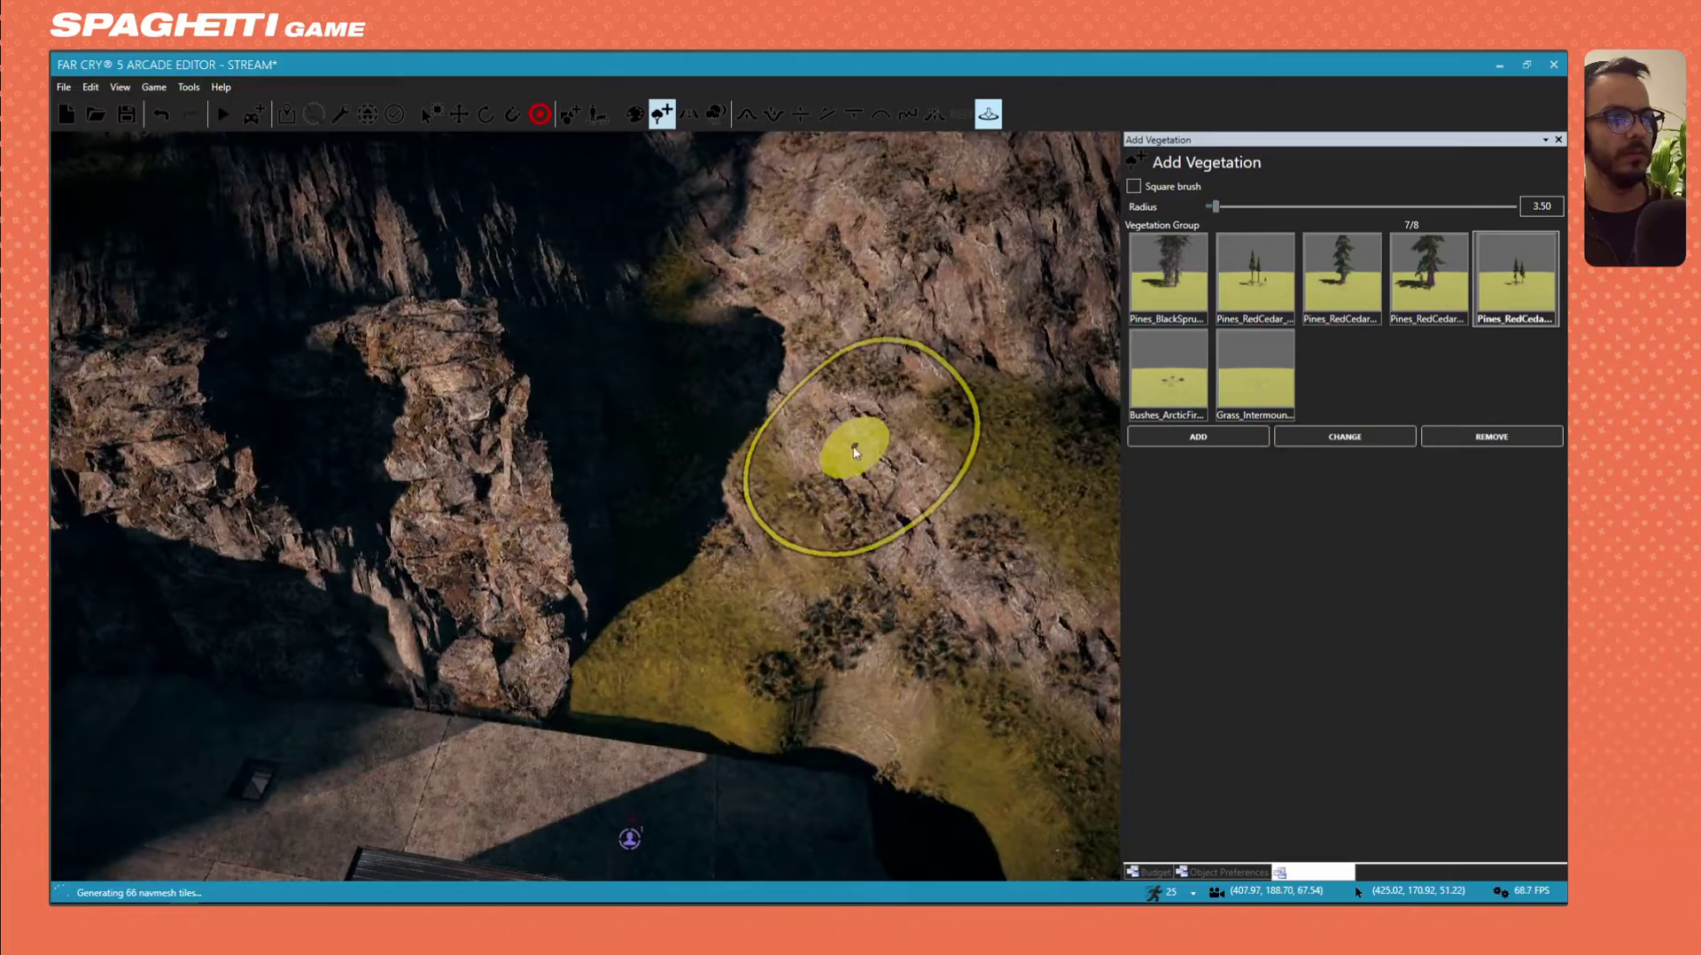
mouse_move(855, 452)
left_mouse_down()
mouse_move(683, 322)
mouse_move(1063, 380)
left_mouse_up()
key("d")
mouse_move(1063, 380)
right_mouse_down()
mouse_move(794, 369)
mouse_move(682, 387)
right_mouse_up()
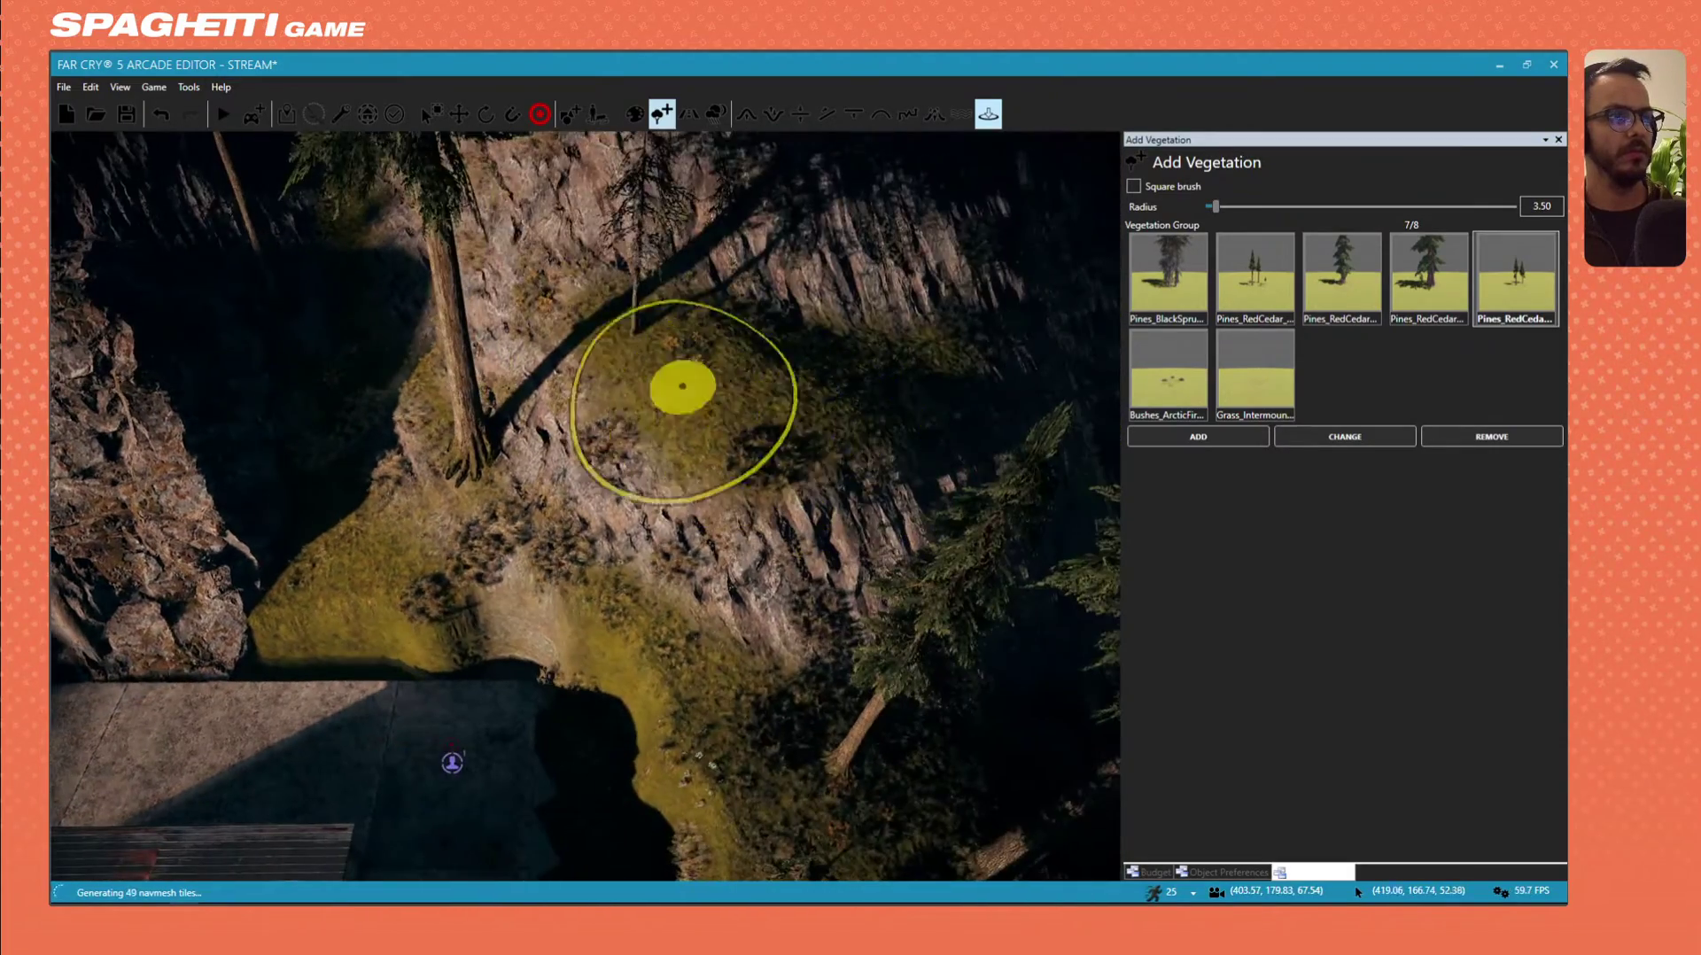
mouse_move(682, 387)
left_mouse_down()
mouse_move(876, 372)
mouse_move(698, 466)
mouse_move(724, 701)
left_mouse_up()
Examine the planted mound and the surrounding outpost yard from the dirt road and from above.
key("d")
mouse_move(724, 701)
right_mouse_down()
mouse_move(719, 496)
mouse_move(708, 550)
mouse_move(673, 551)
mouse_move(700, 522)
mouse_move(664, 521)
mouse_move(762, 507)
mouse_move(462, 509)
mouse_move(541, 487)
mouse_move(620, 496)
mouse_move(554, 523)
mouse_move(509, 507)
right_mouse_up()
key("s")
key("w")
key("w")
key("w")
key("s")
key("w")
key("w")
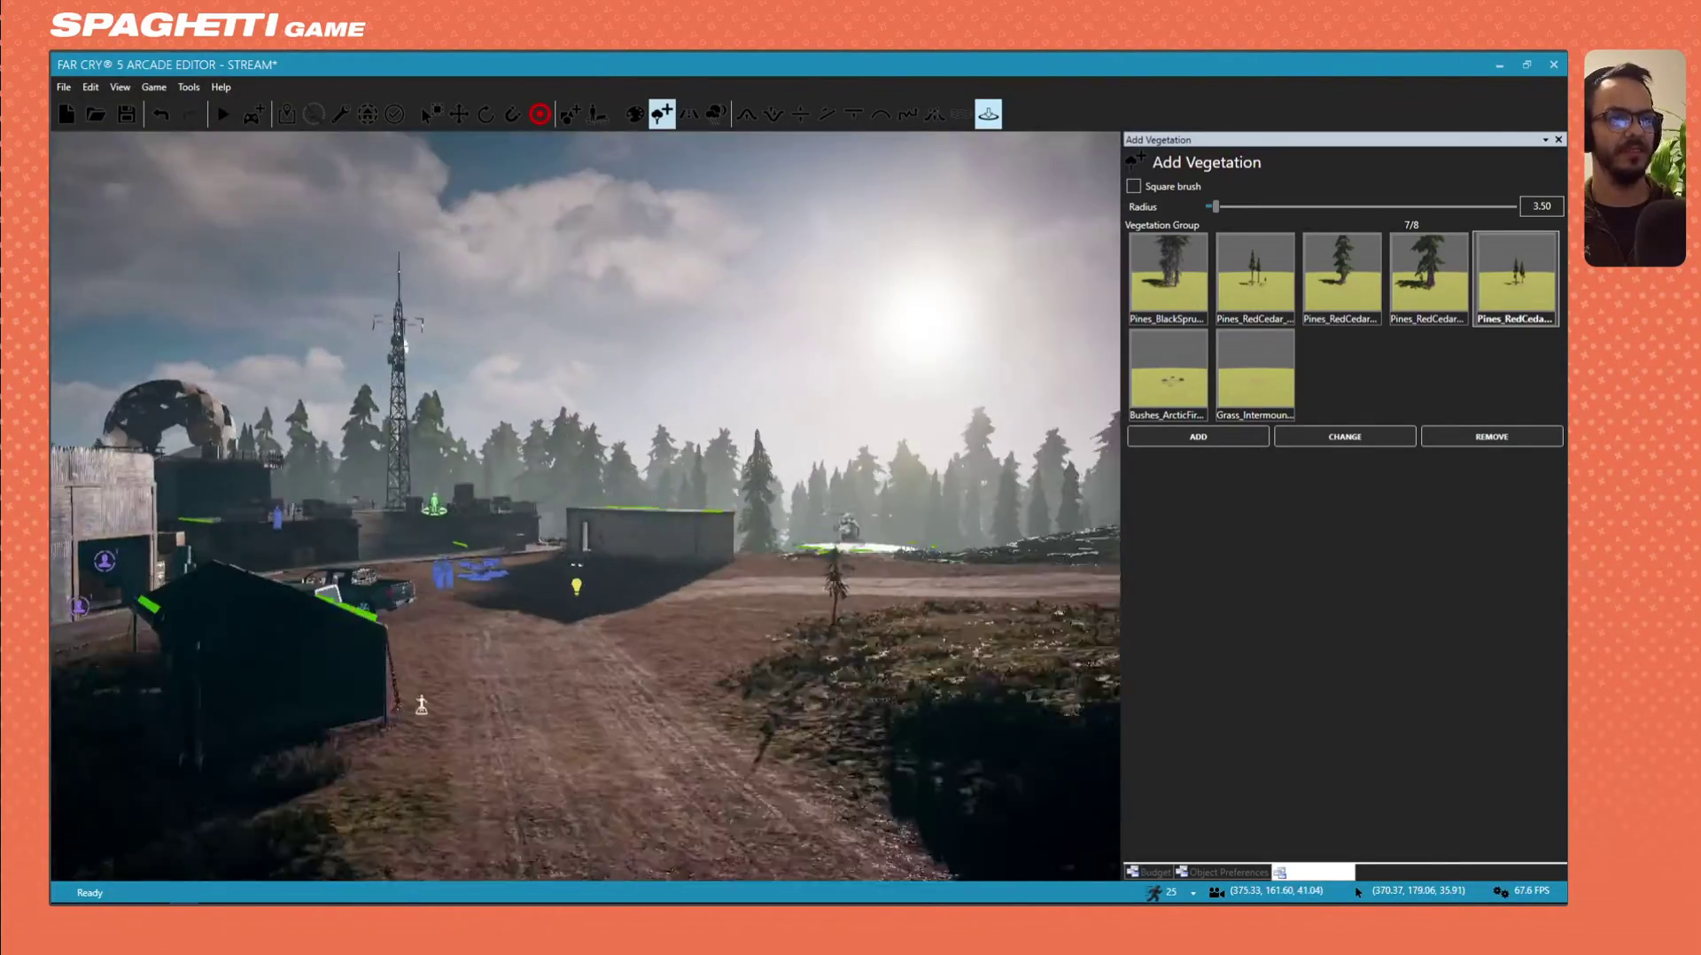
key("w")
right_click_drag(567, 695, 734, 700)
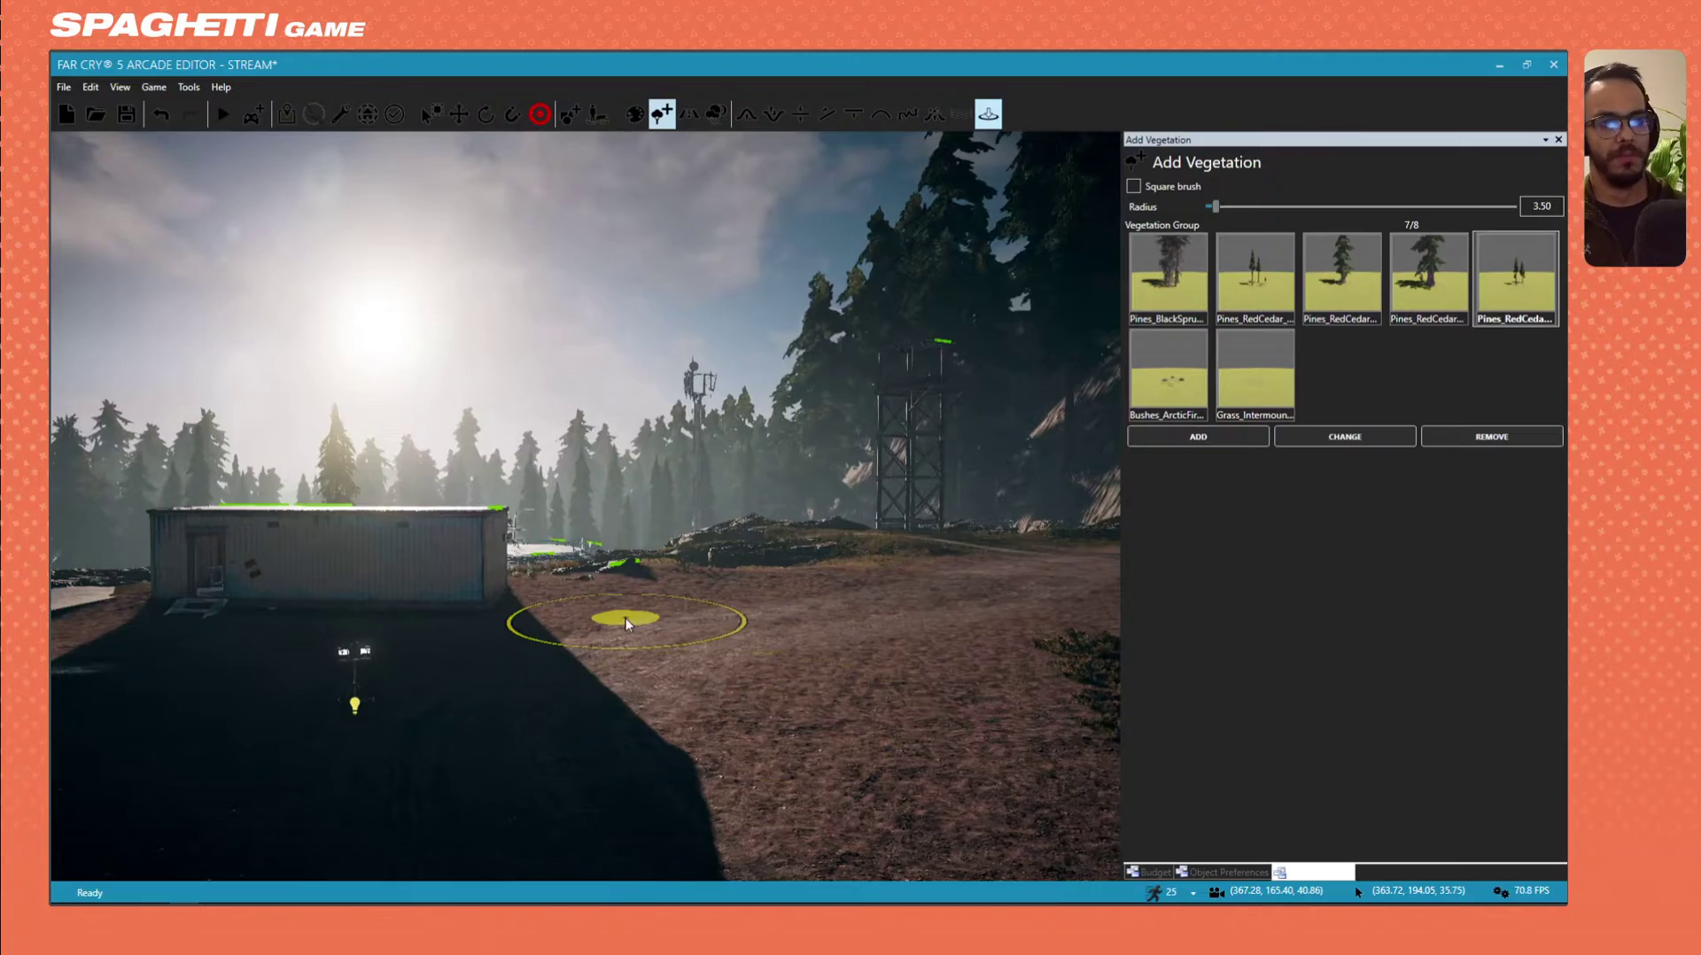
key("a")
mouse_move(632, 609)
right_mouse_down()
mouse_move(678, 702)
mouse_move(669, 689)
mouse_move(775, 769)
mouse_move(749, 797)
right_mouse_up()
key("d")
right_click_drag(584, 678, 522, 719)
key("s")
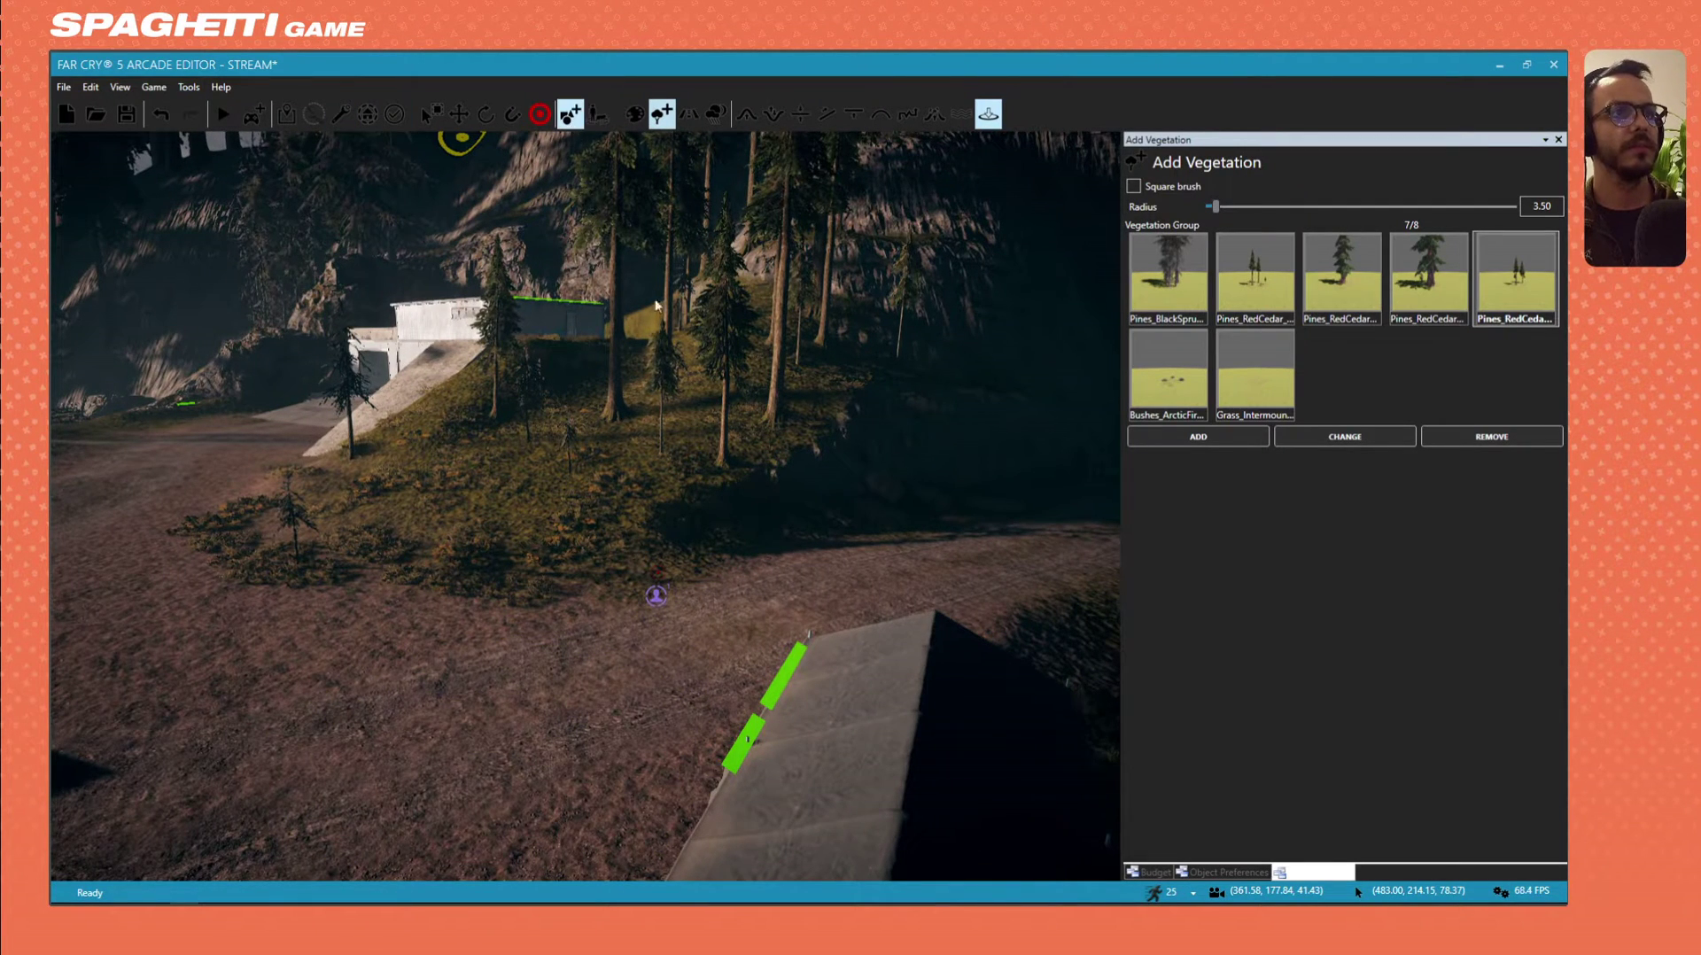
Search the object library for STUMP and place Alpine Forest Stump 01 and 02 on the near side of the mound.
left_click(1375, 740)
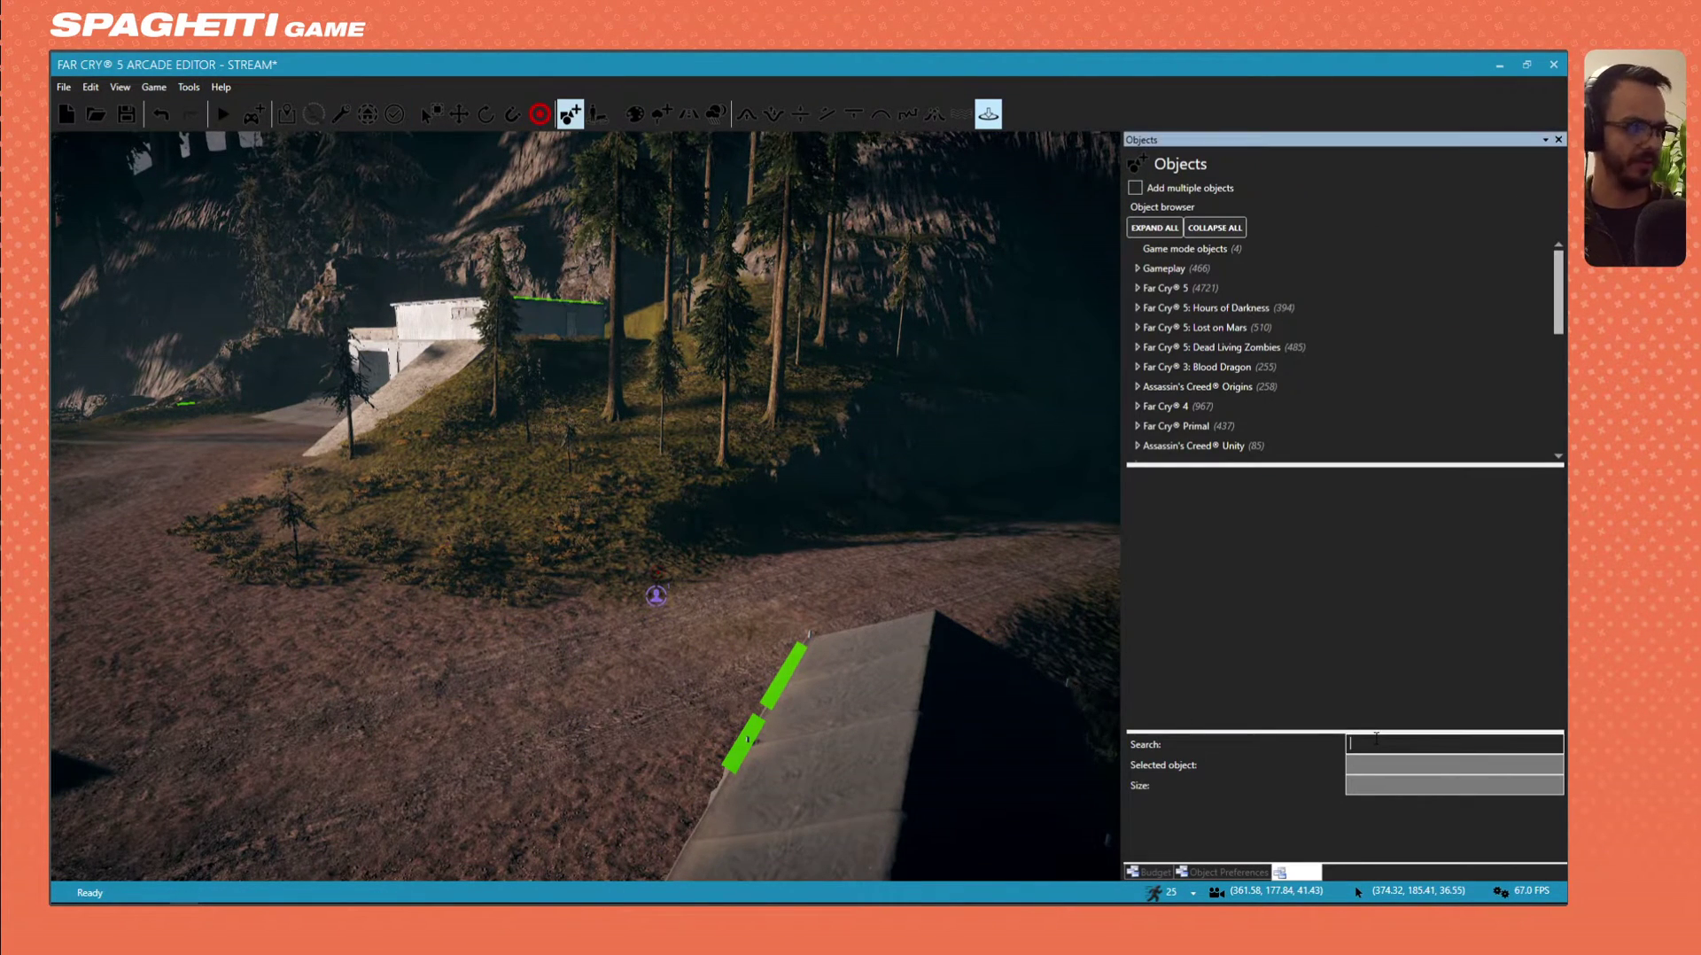
type("STUM")
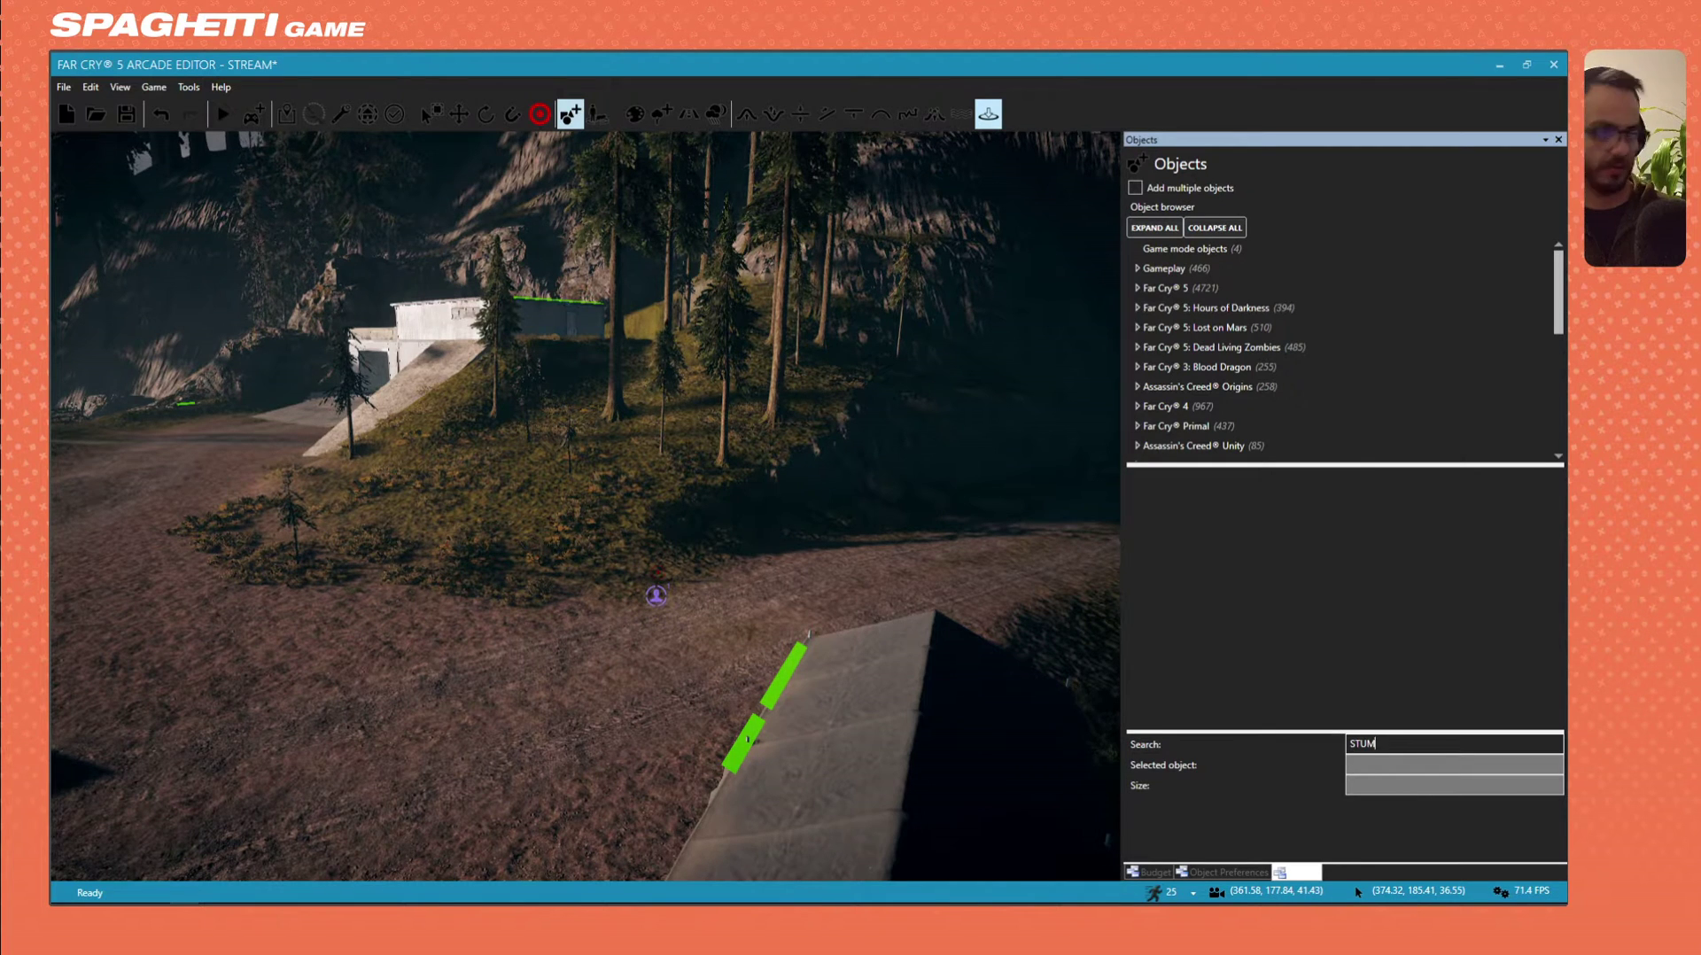
type("P")
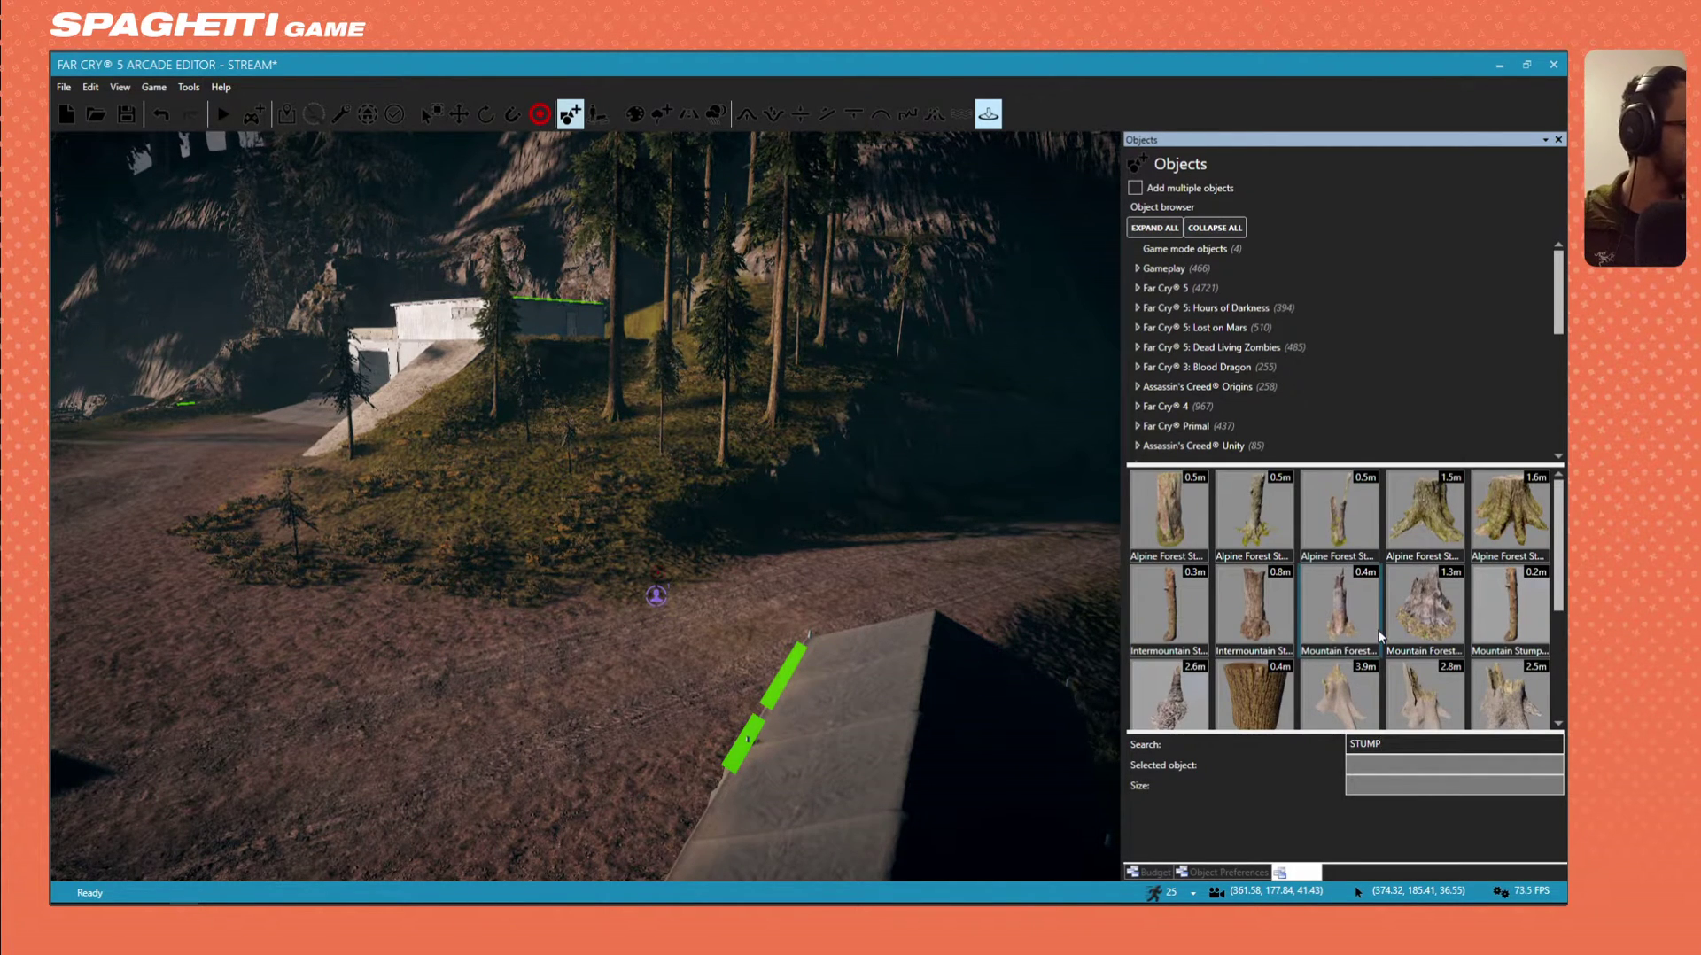
scroll(1378, 634, "down", 2)
scroll(1320, 672, "up", 2)
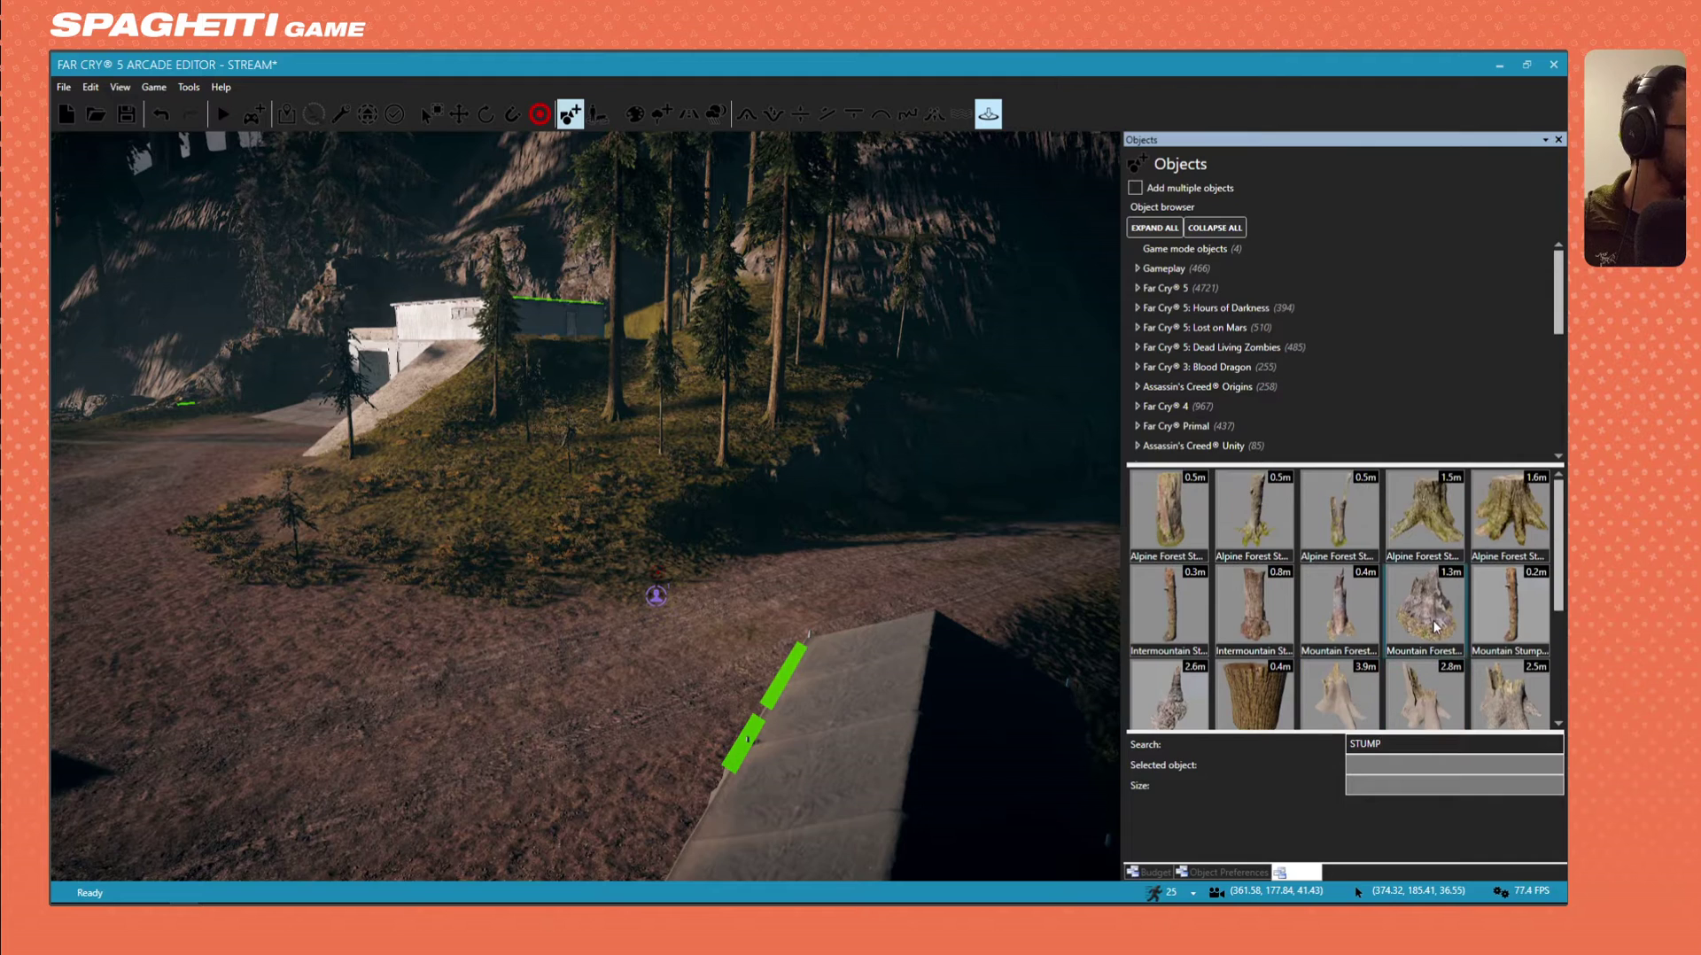
left_click(1194, 542)
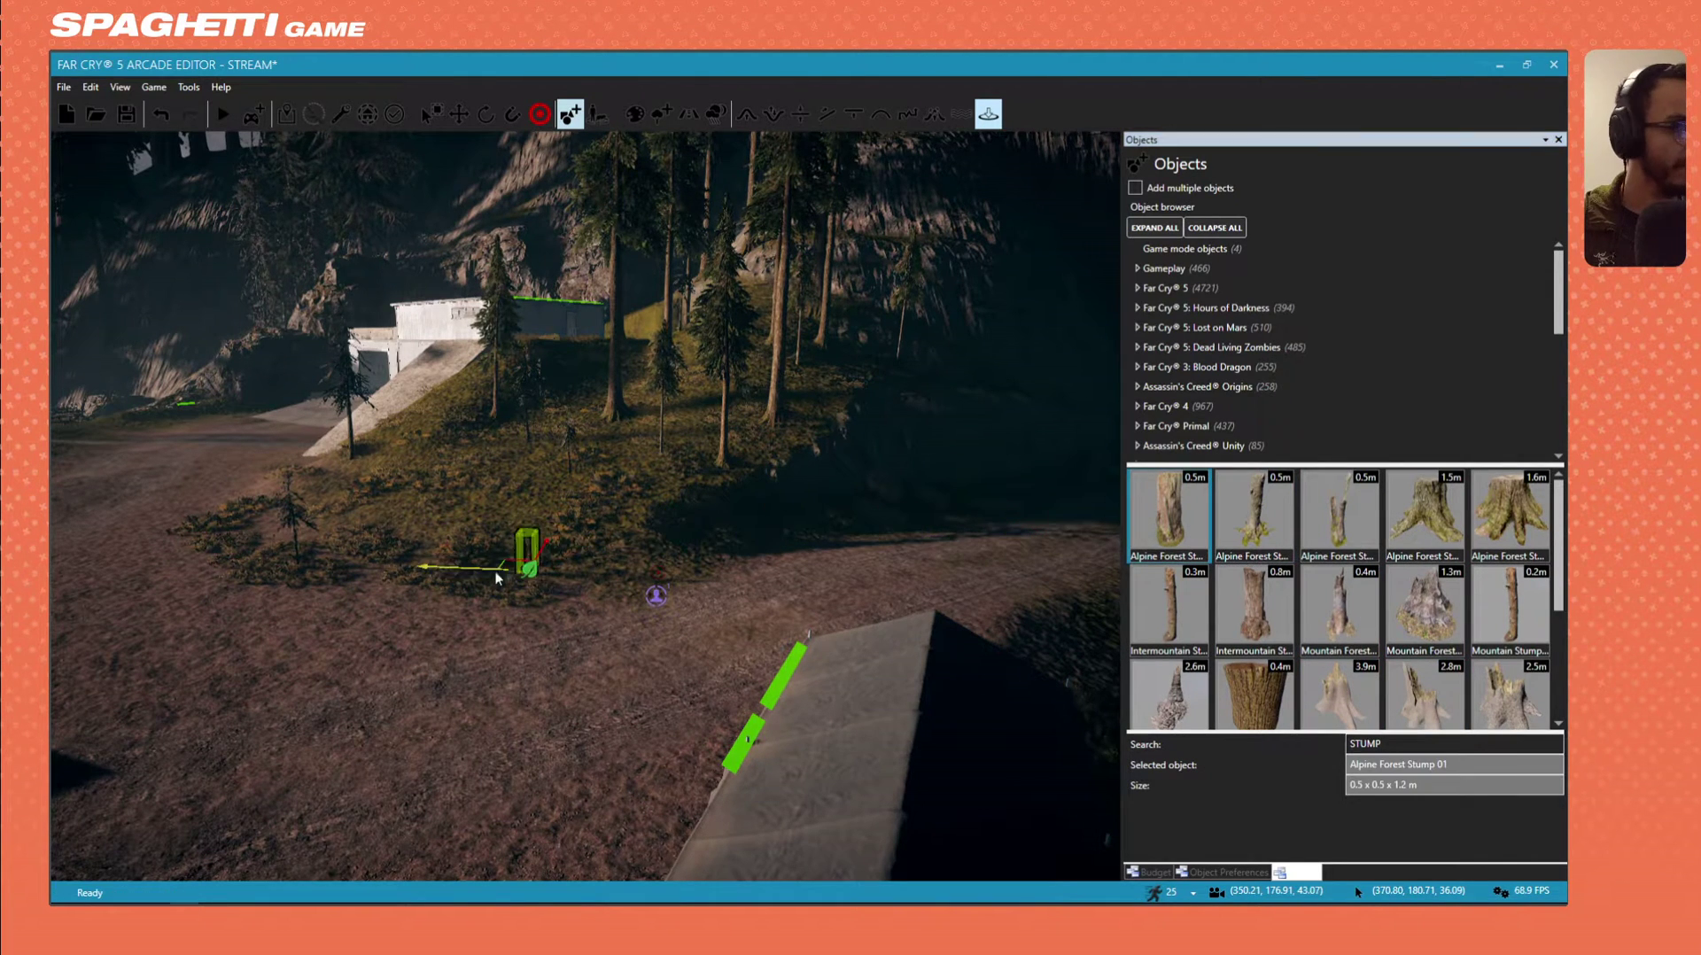
left_click(416, 554)
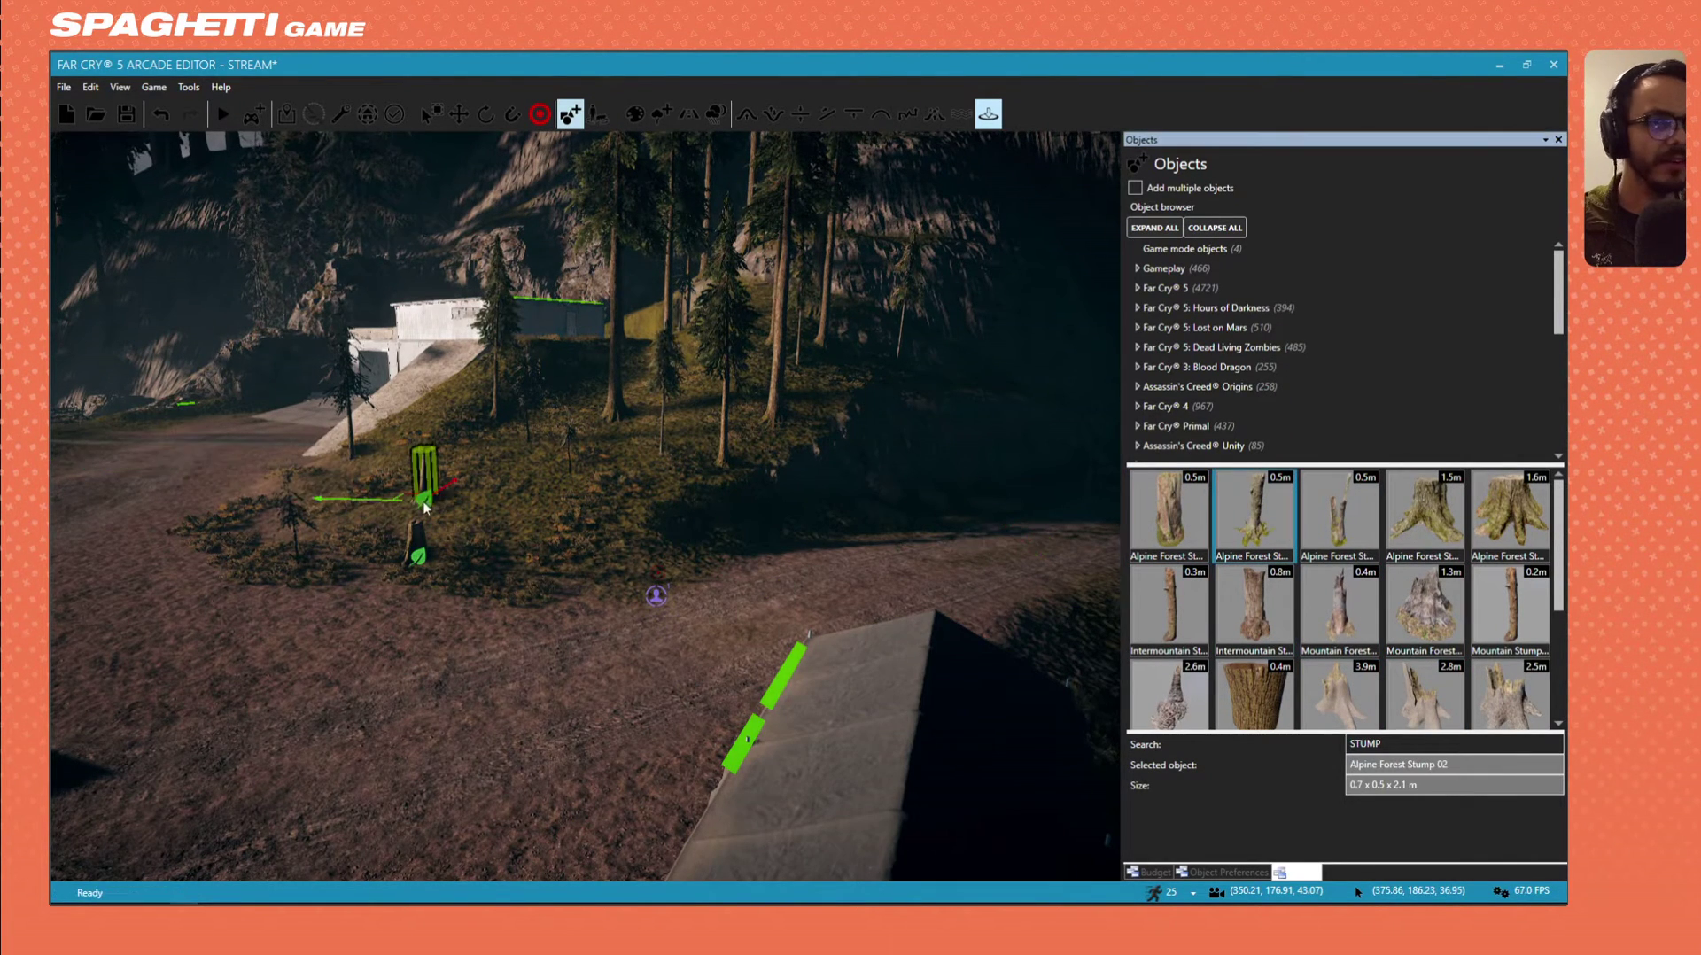
left_click(394, 491)
Place Alpine Forest Stump 03, Alpine Forest Stump 05 and Mountain Forest Stump 01 around the near side of the mound.
left_click(1339, 514)
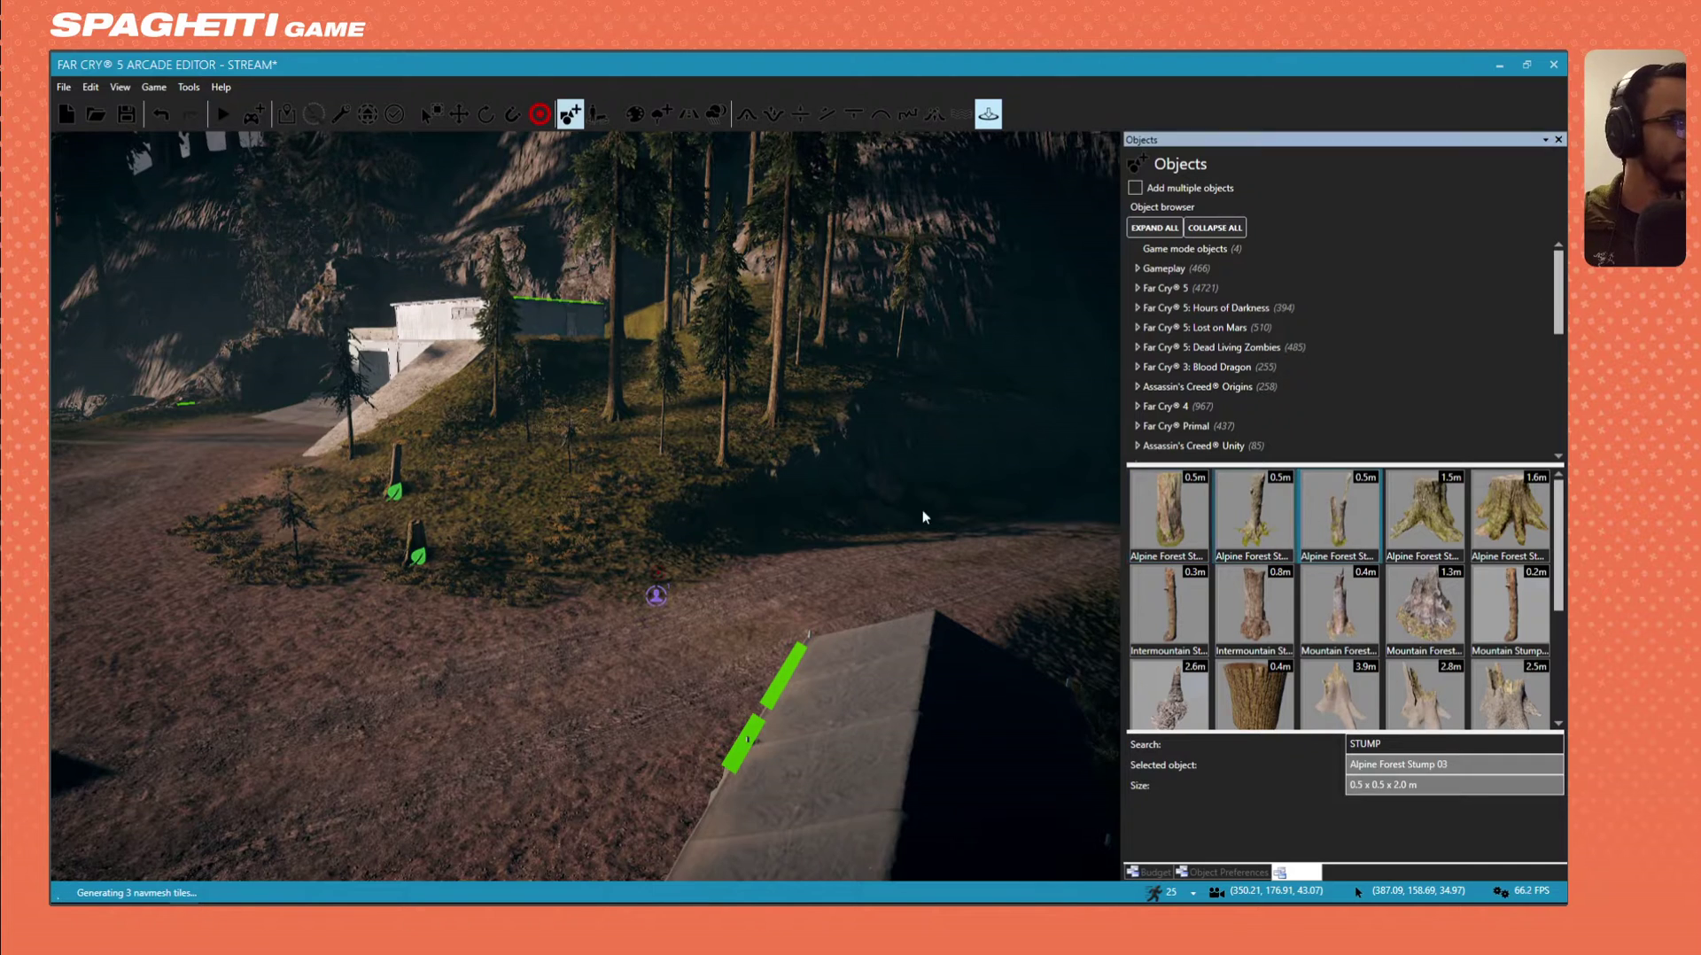
left_click(565, 521)
left_click(1503, 518)
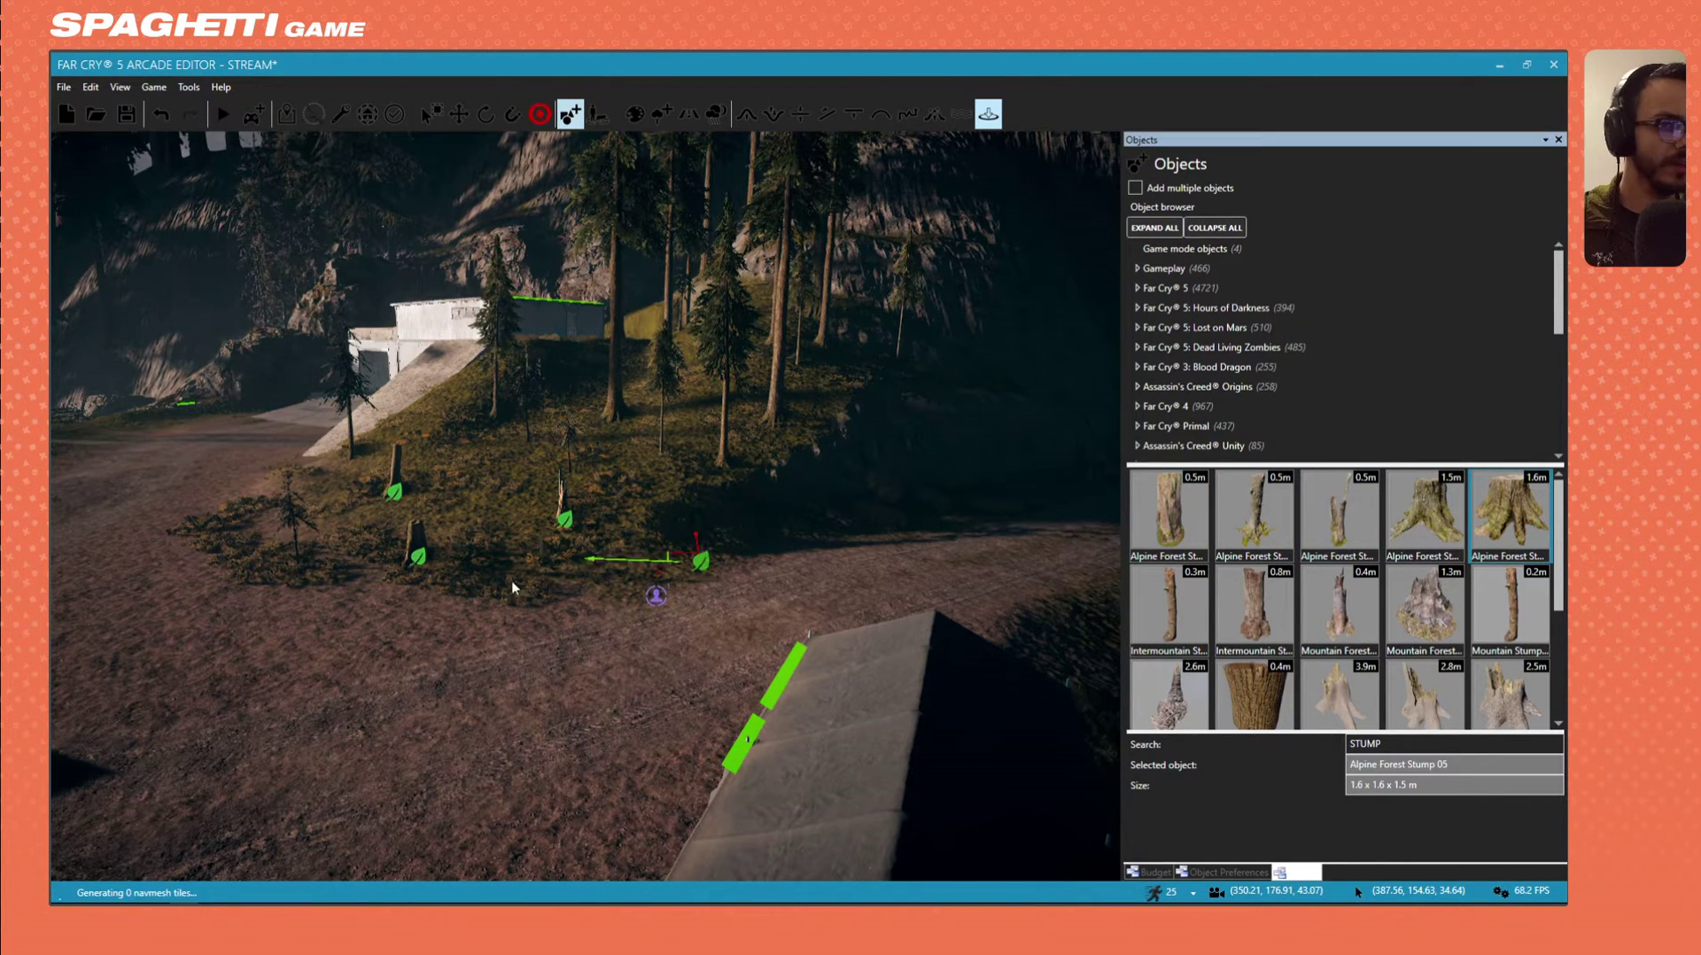
left_click(299, 502)
left_click(1339, 610)
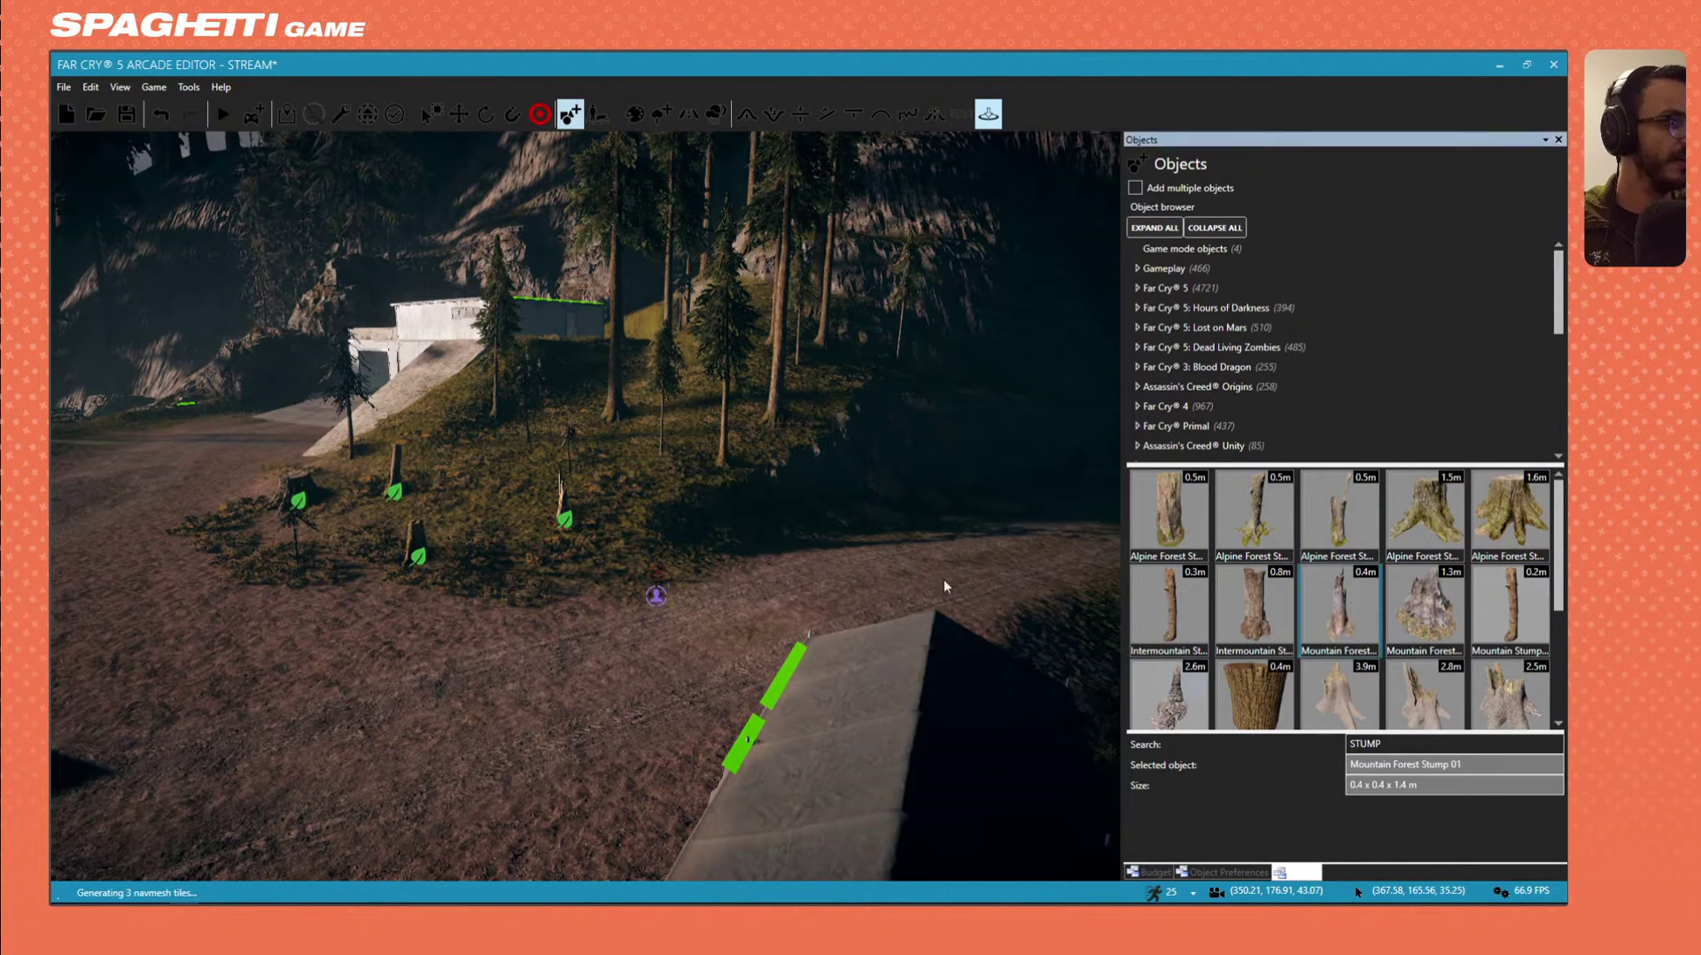
left_click(494, 455)
scroll(1371, 671, "down", 2)
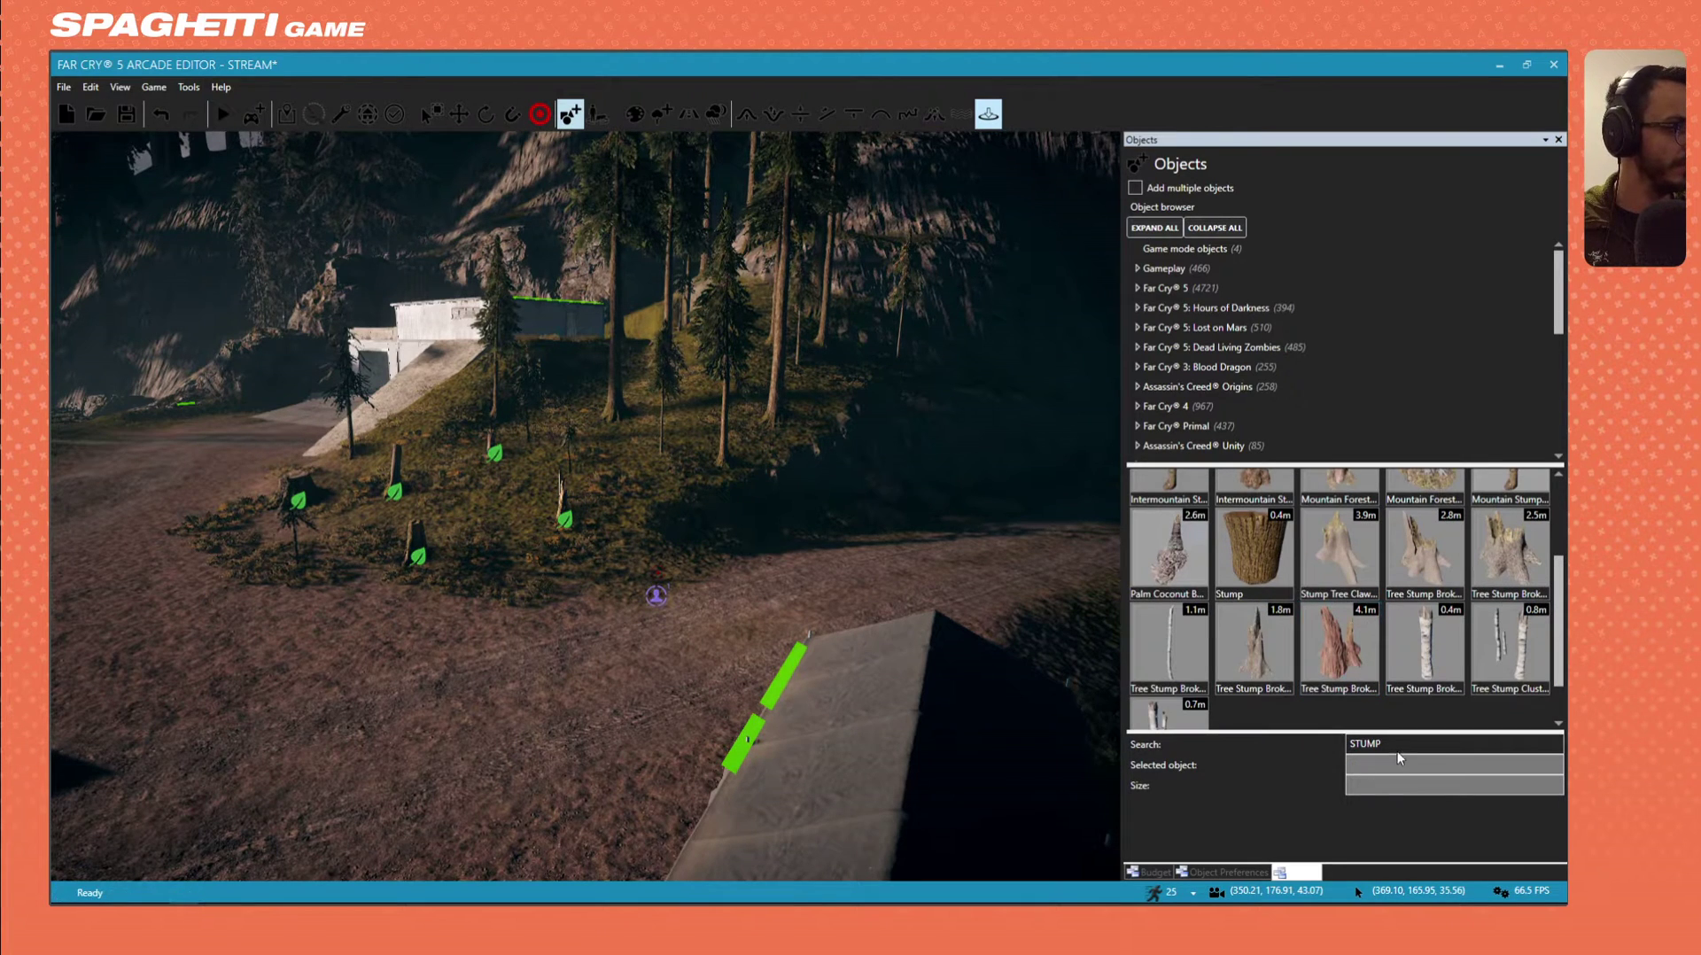
Search the object library for LOG.
key("a")
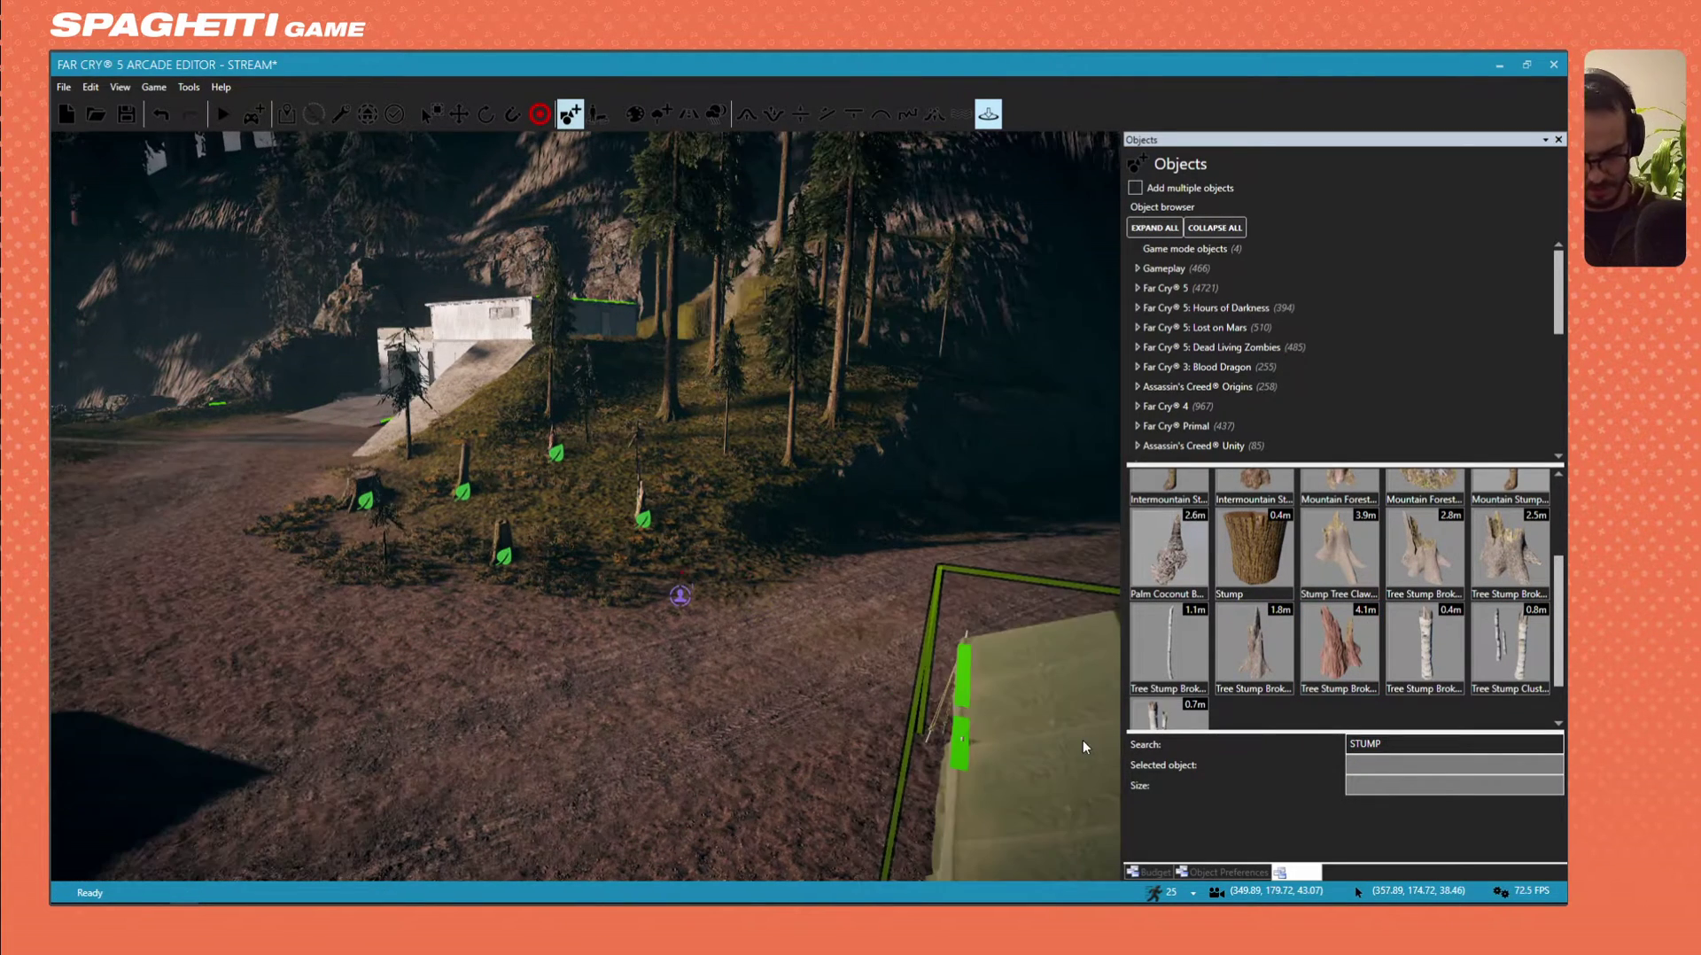
key("s")
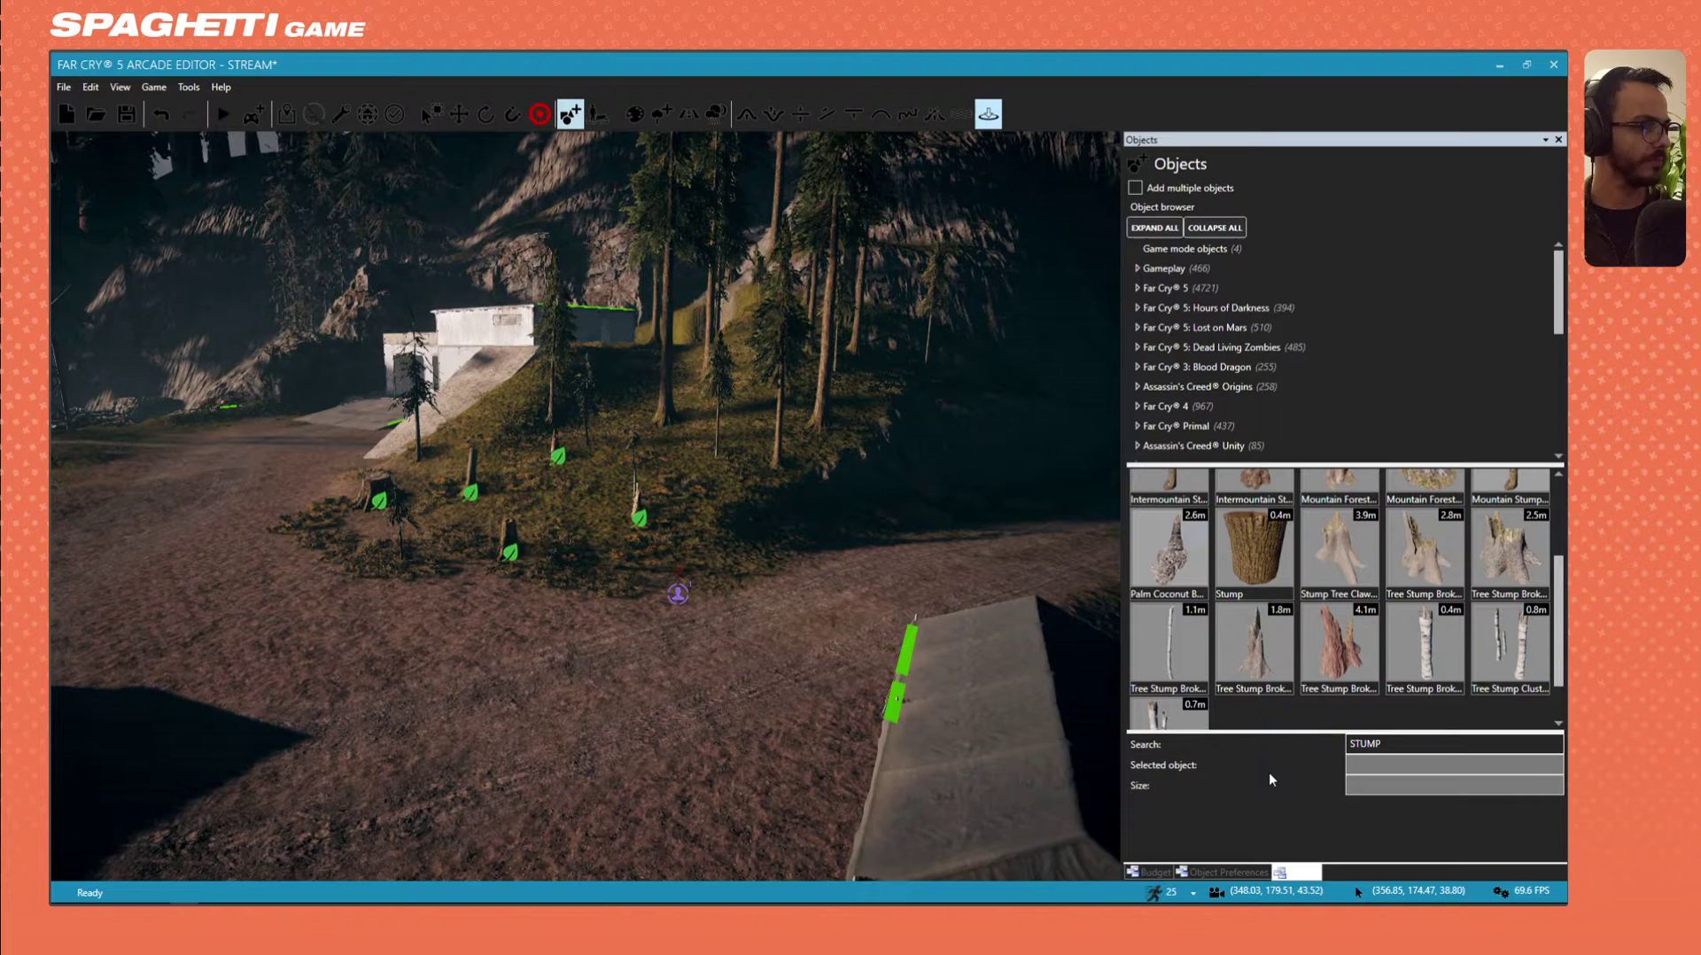
left_click(1425, 743)
type("LOGE")
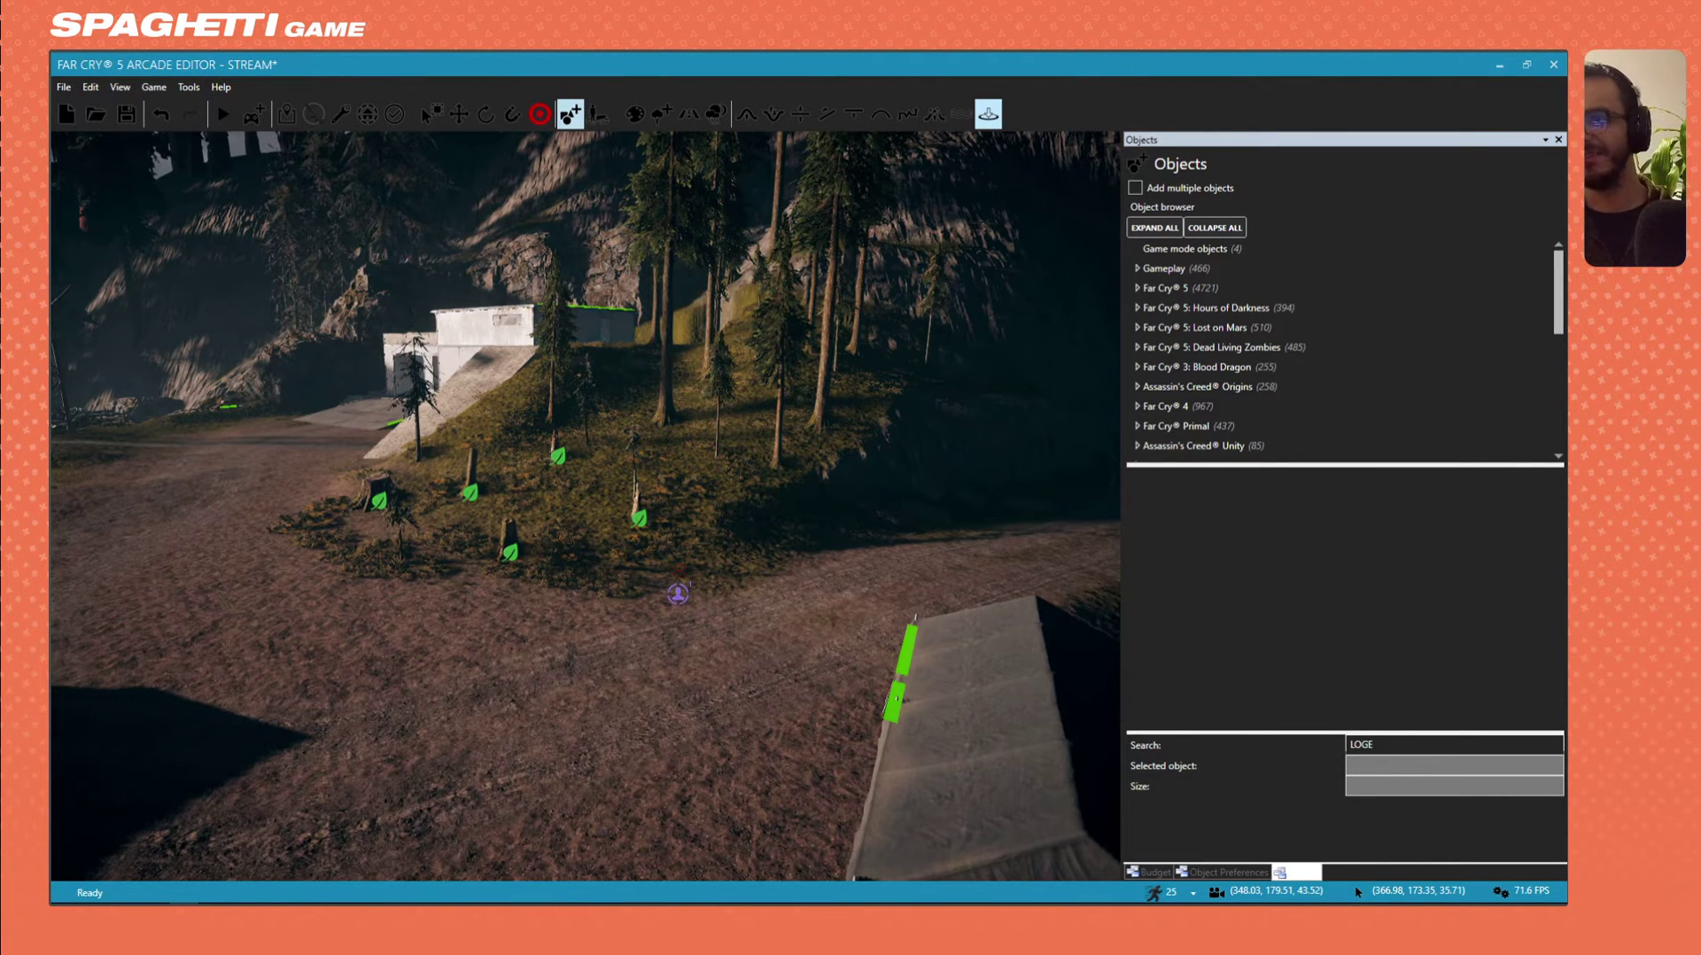
key("alt+Tab")
left_click(1351, 725)
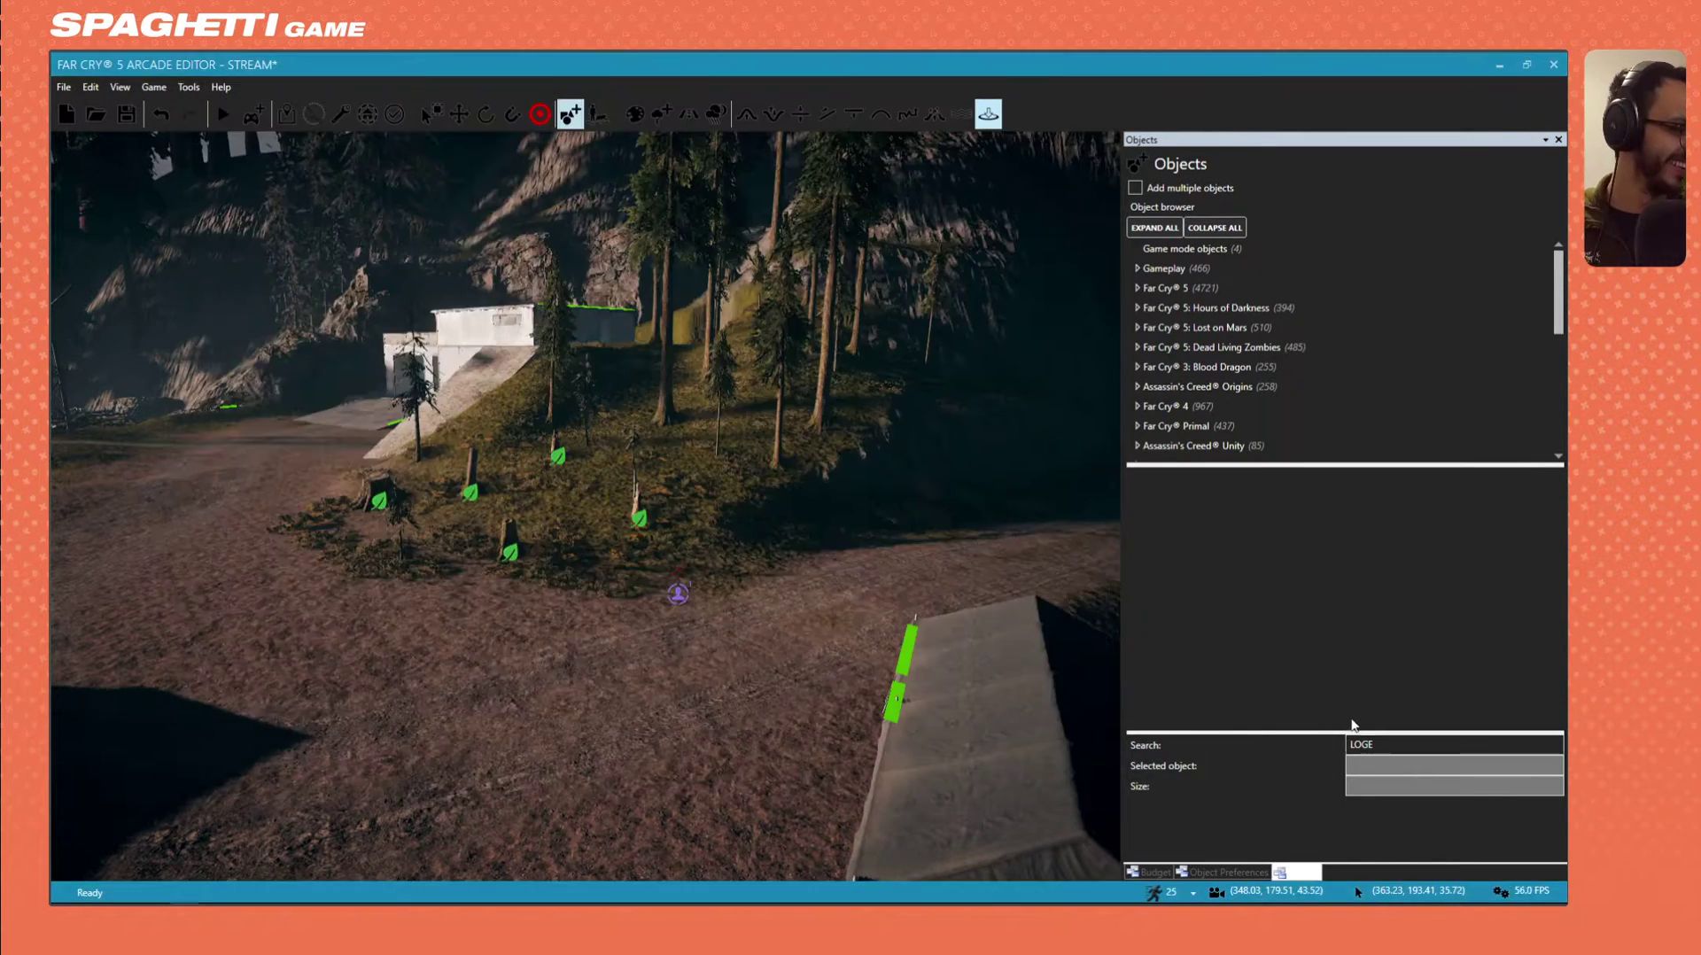
left_click(1379, 744)
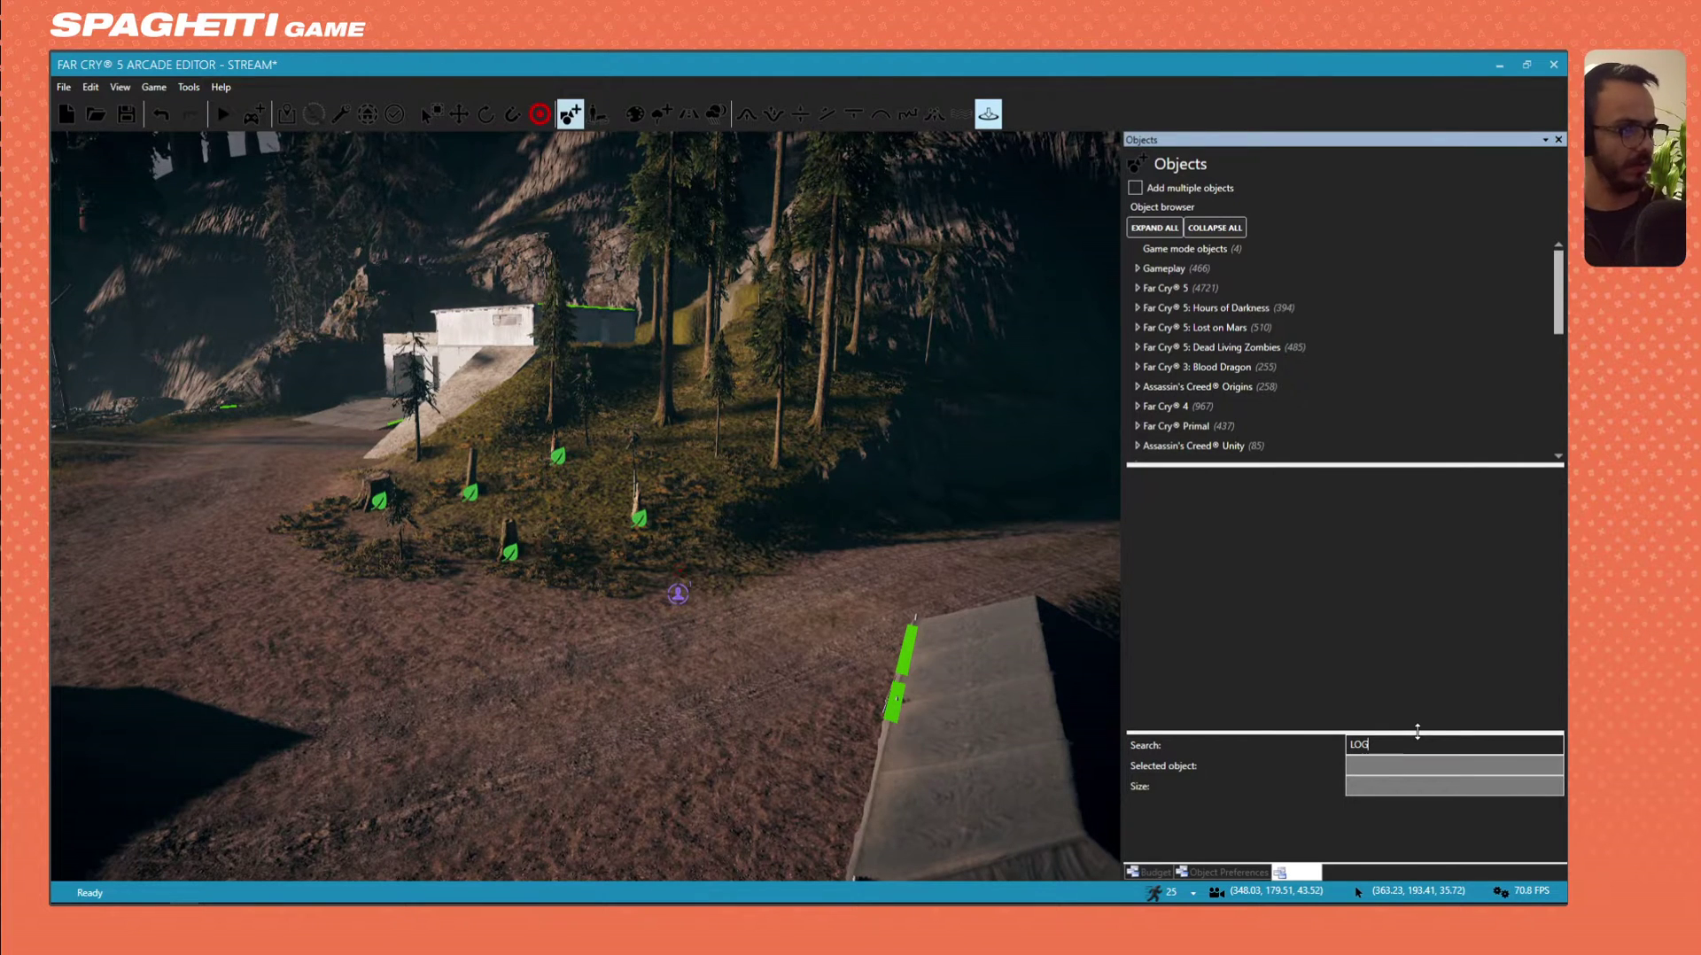
Place the 0.6 m and the 2.0 m generic wood logs among the stumps on the grassy mound.
scroll(1369, 714, "down", 4)
scroll(1267, 621, "down", 3)
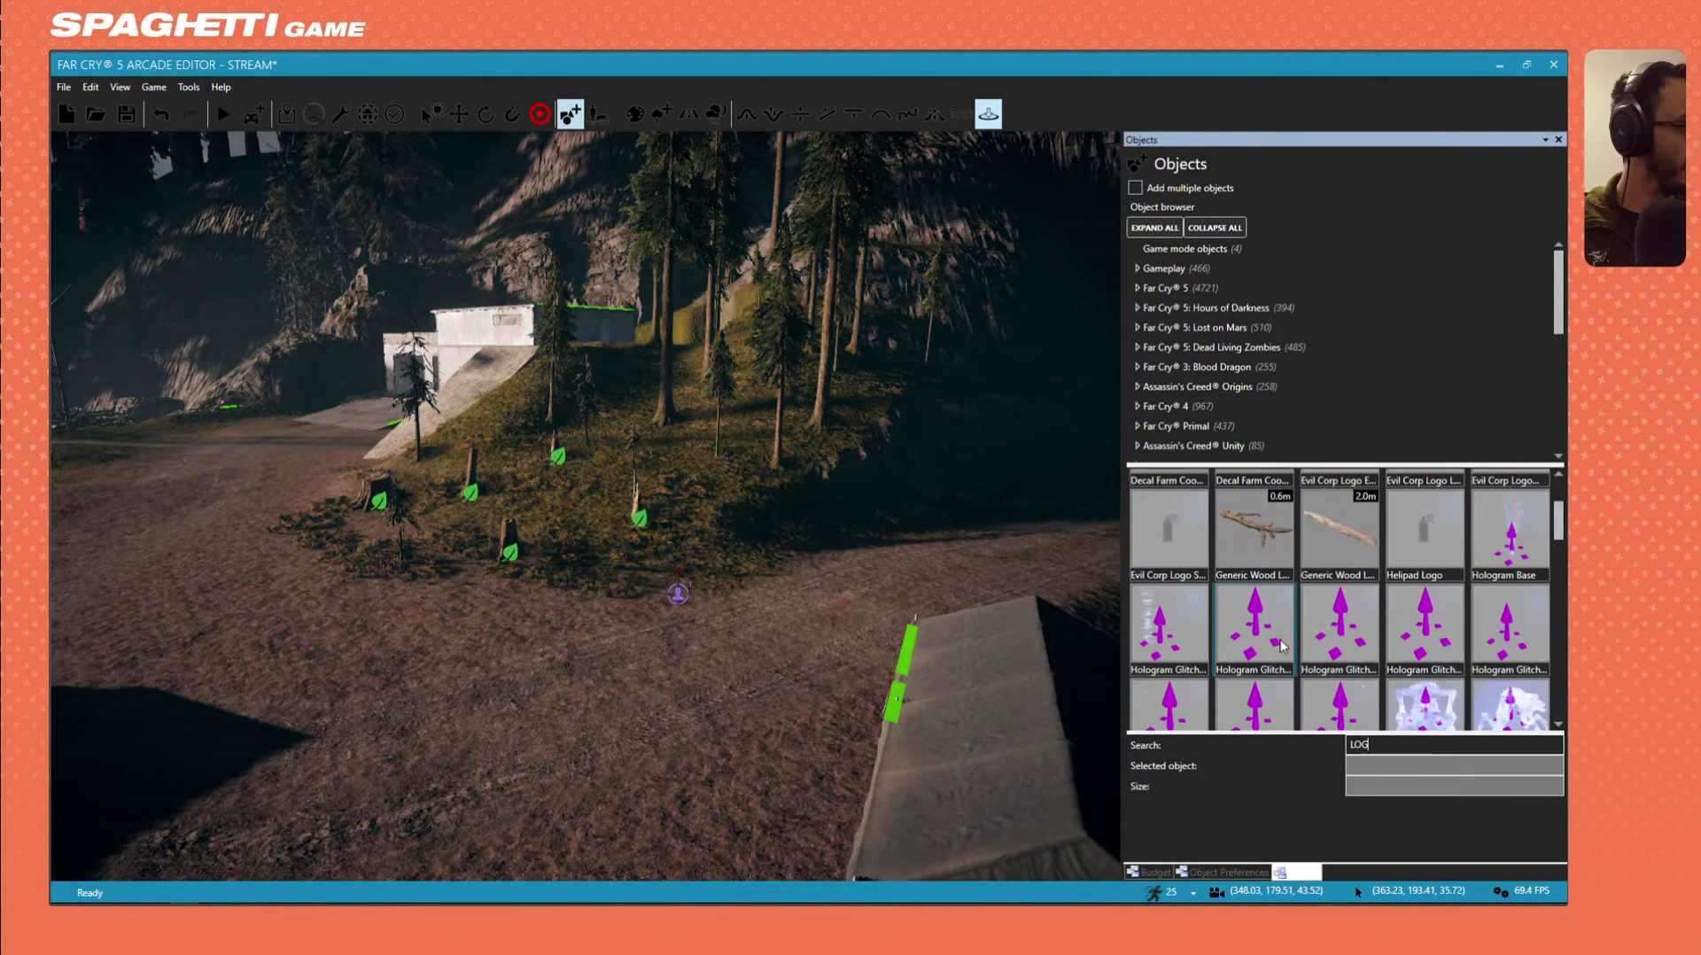
scroll(1267, 621, "up", 2)
left_click(1266, 620)
left_click(453, 556)
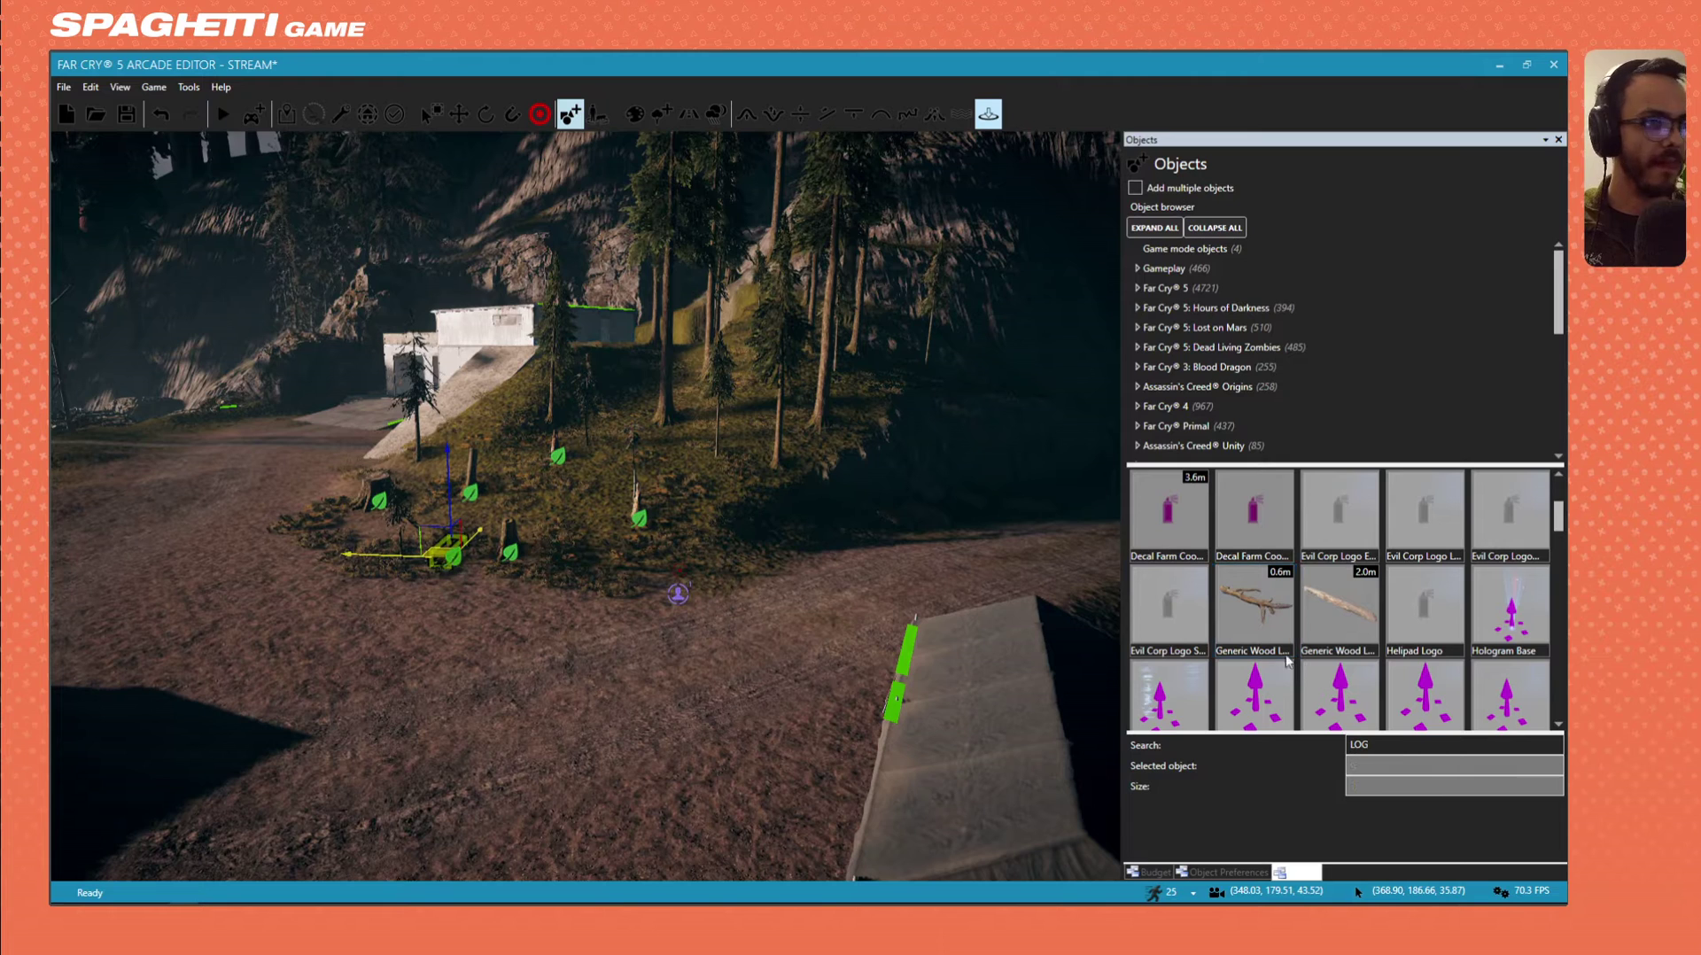
left_click(1337, 605)
left_click(555, 486)
scroll(1320, 634, "up", 5)
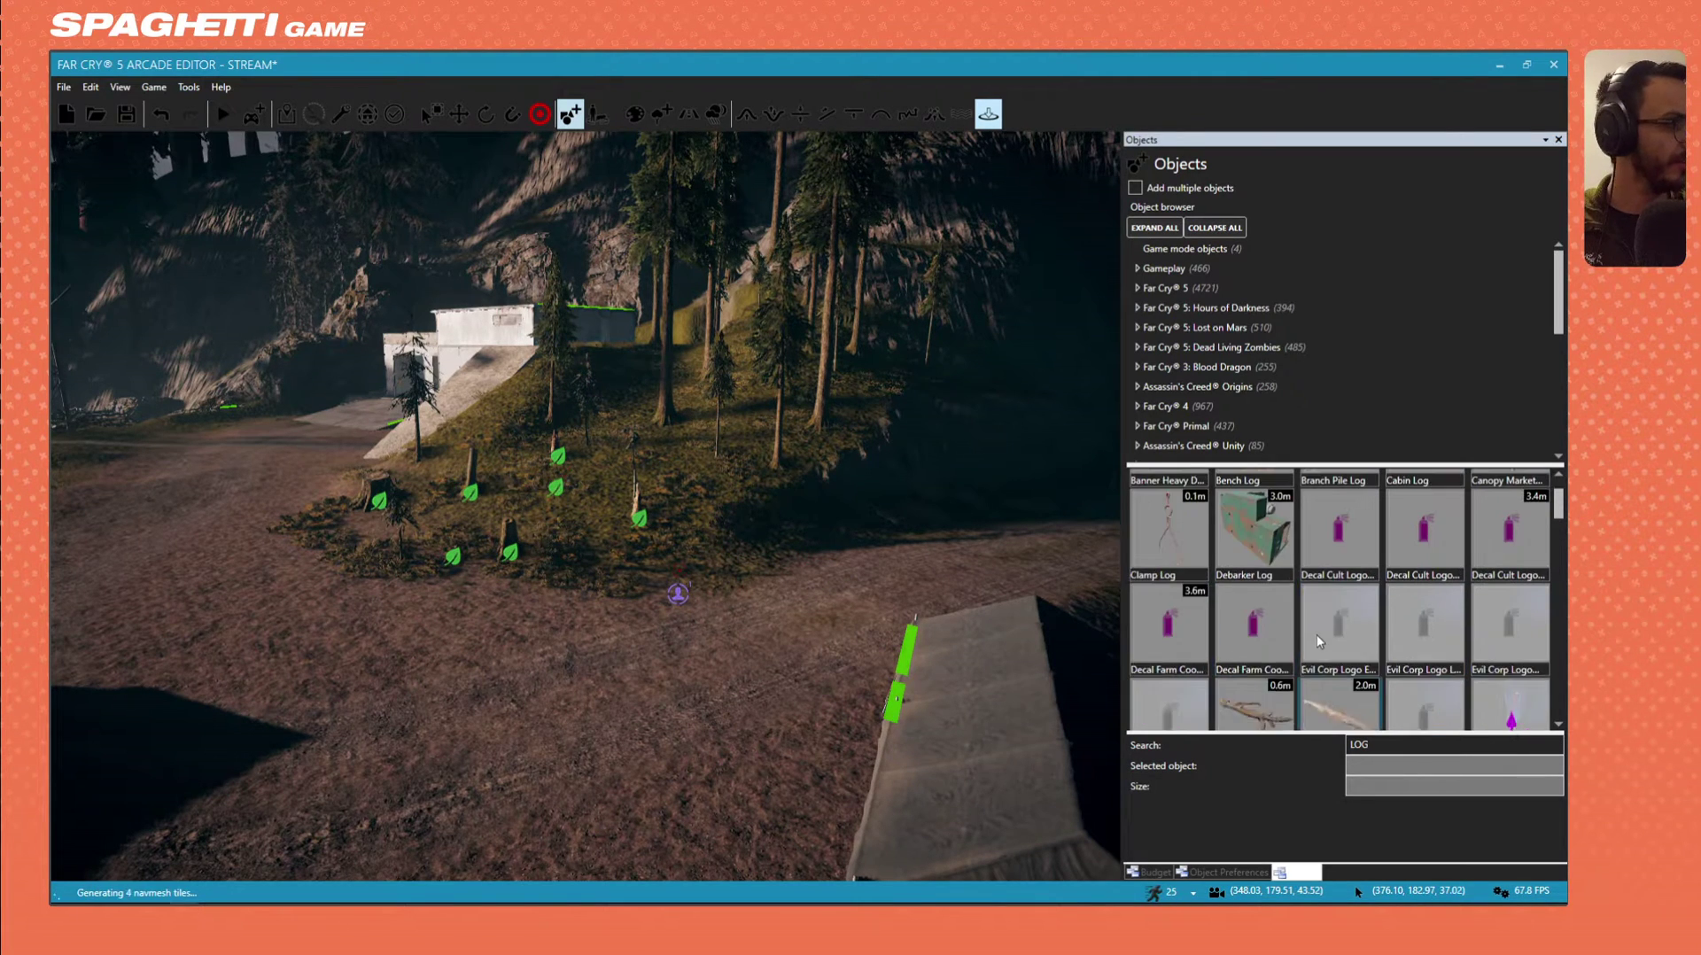
scroll(1397, 665, "down", 6)
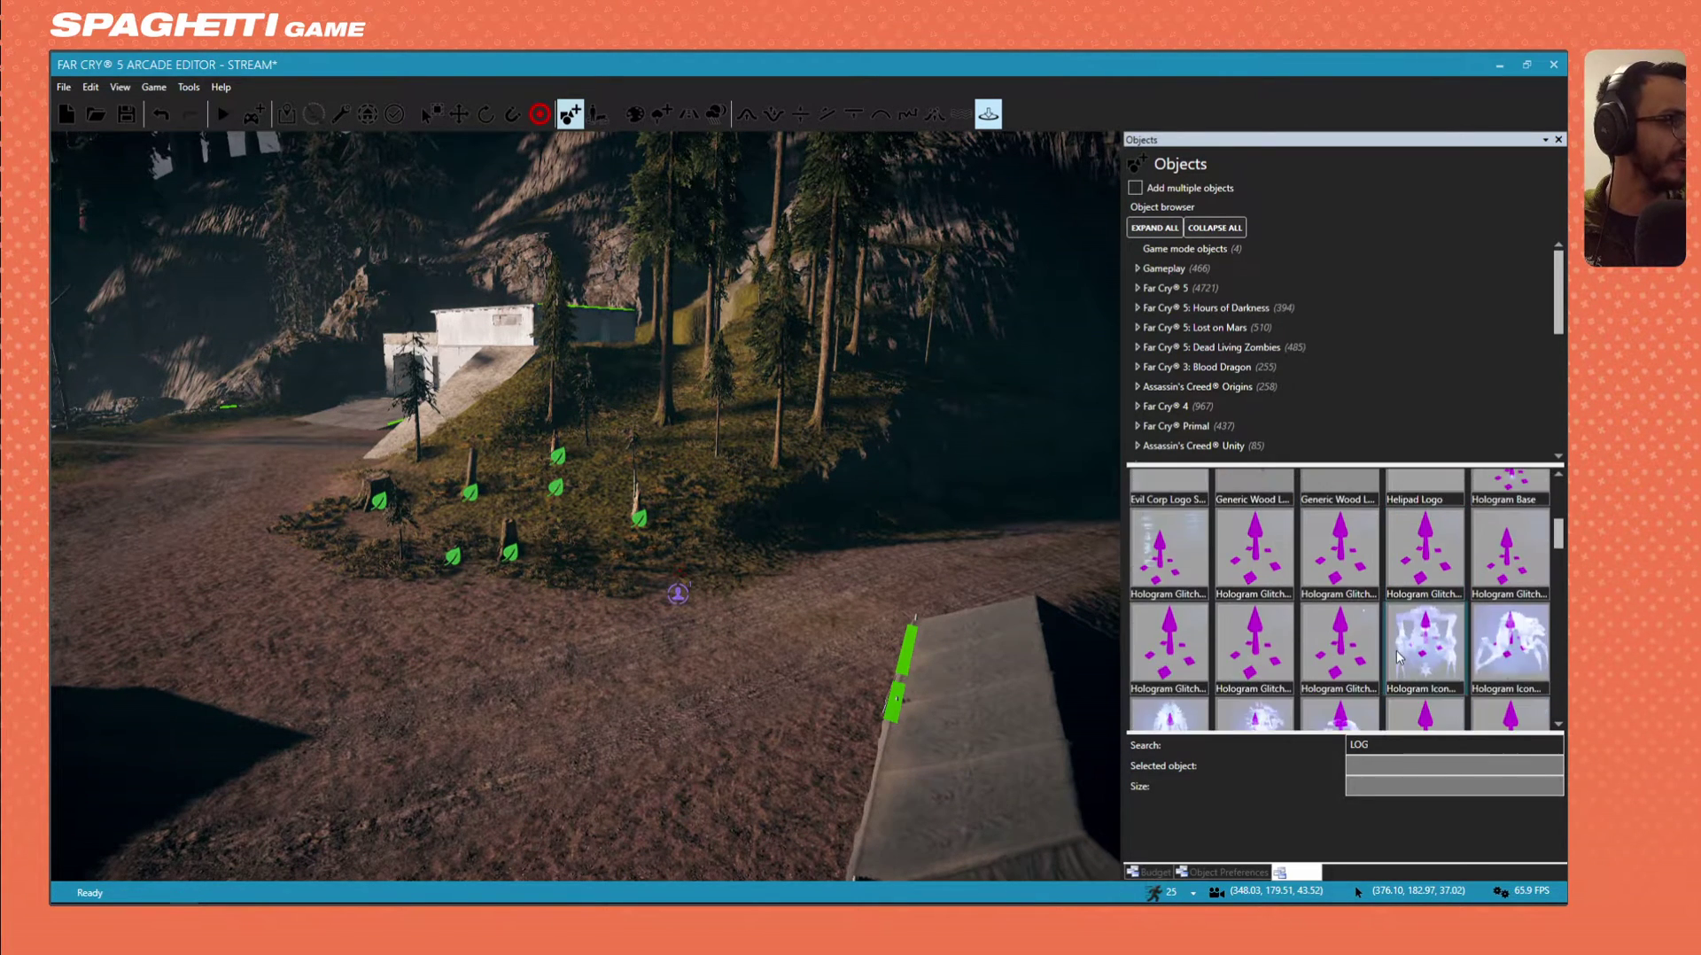
scroll(1378, 646, "down", 4)
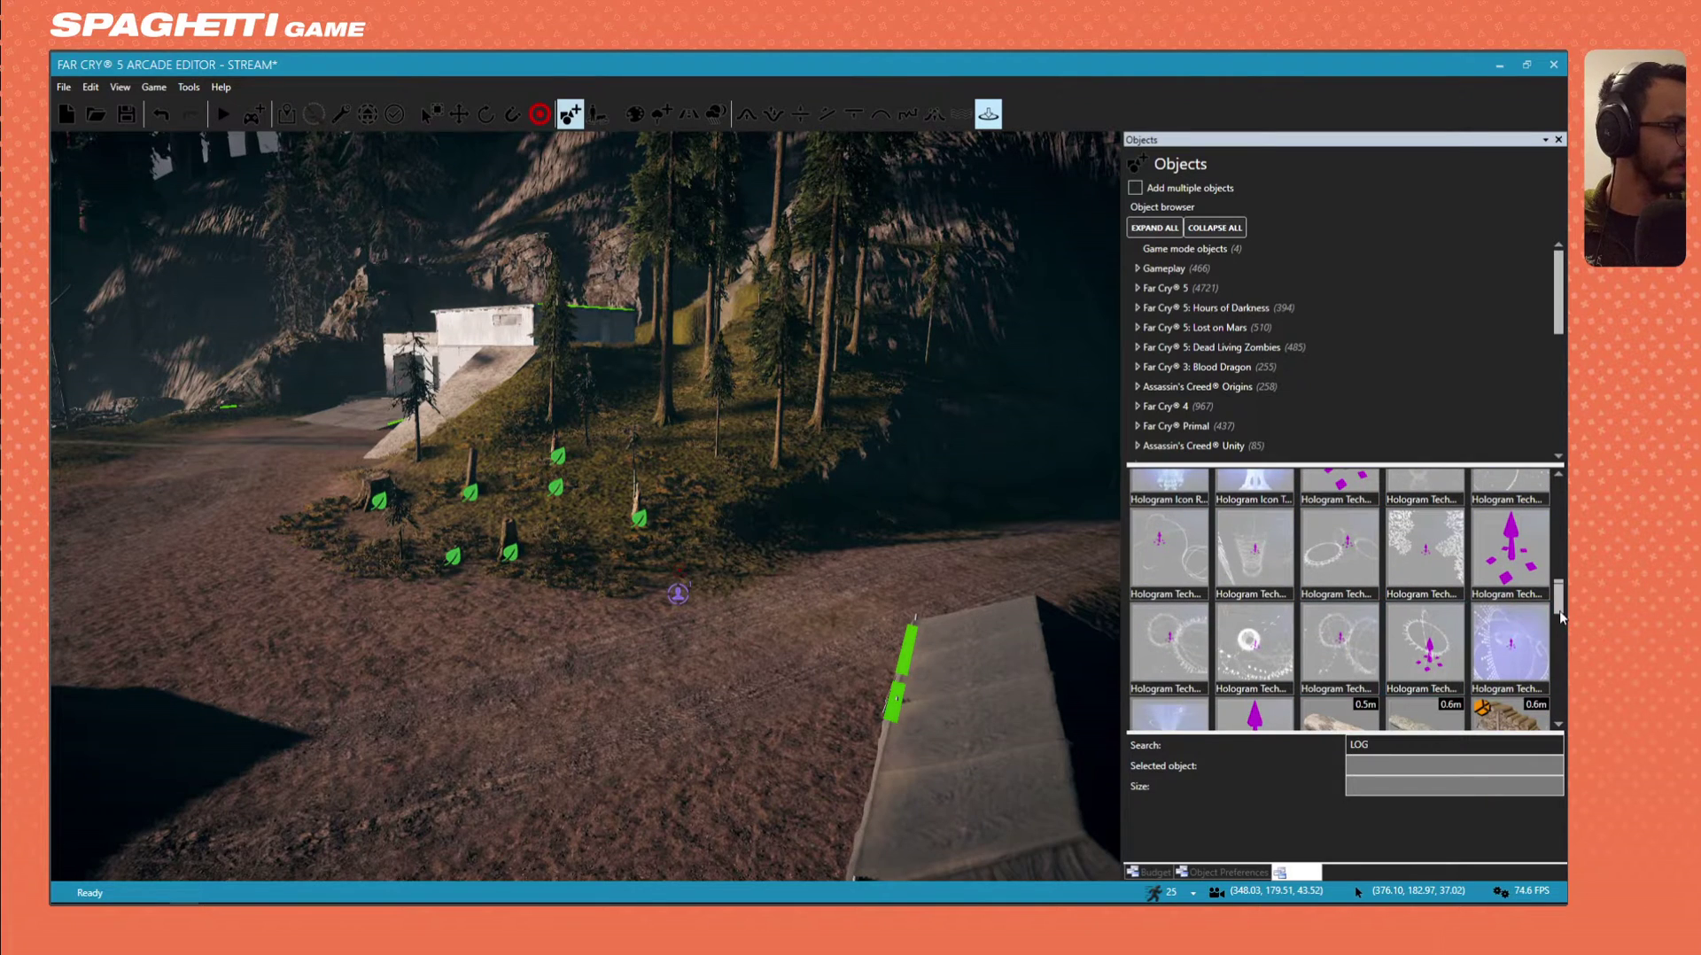
left_click(1253, 642)
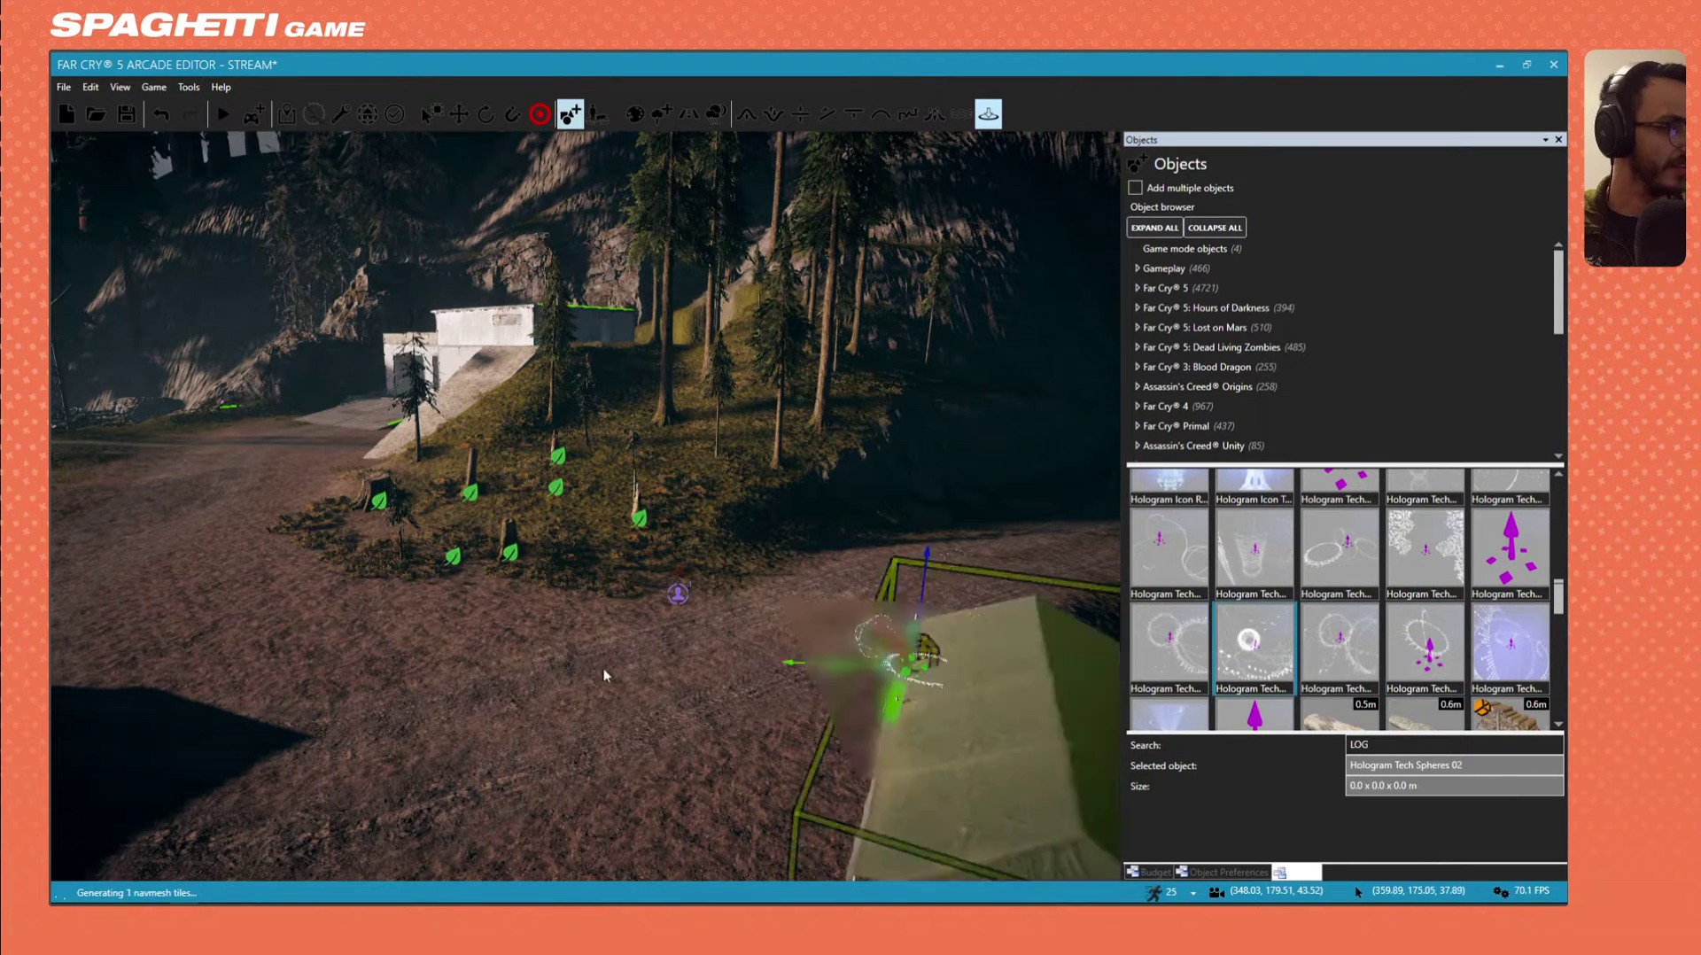
left_click(430, 657)
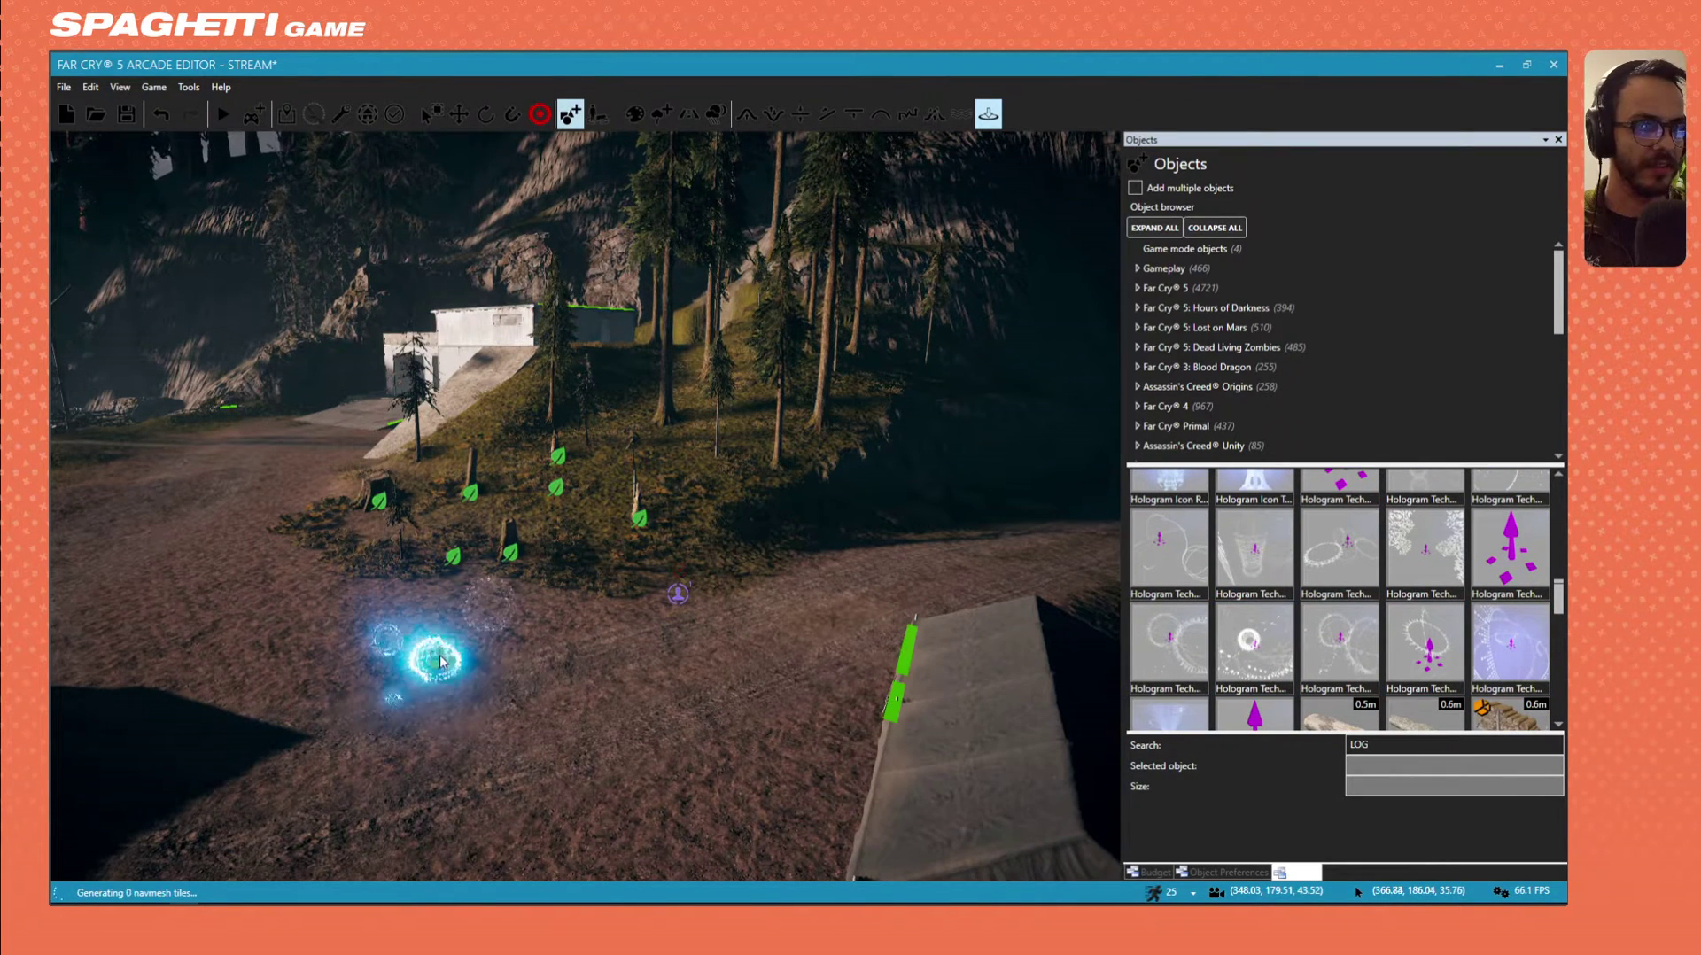
key("Escape")
left_click(439, 670)
left_click_drag(438, 671, 508, 531)
key("Delete")
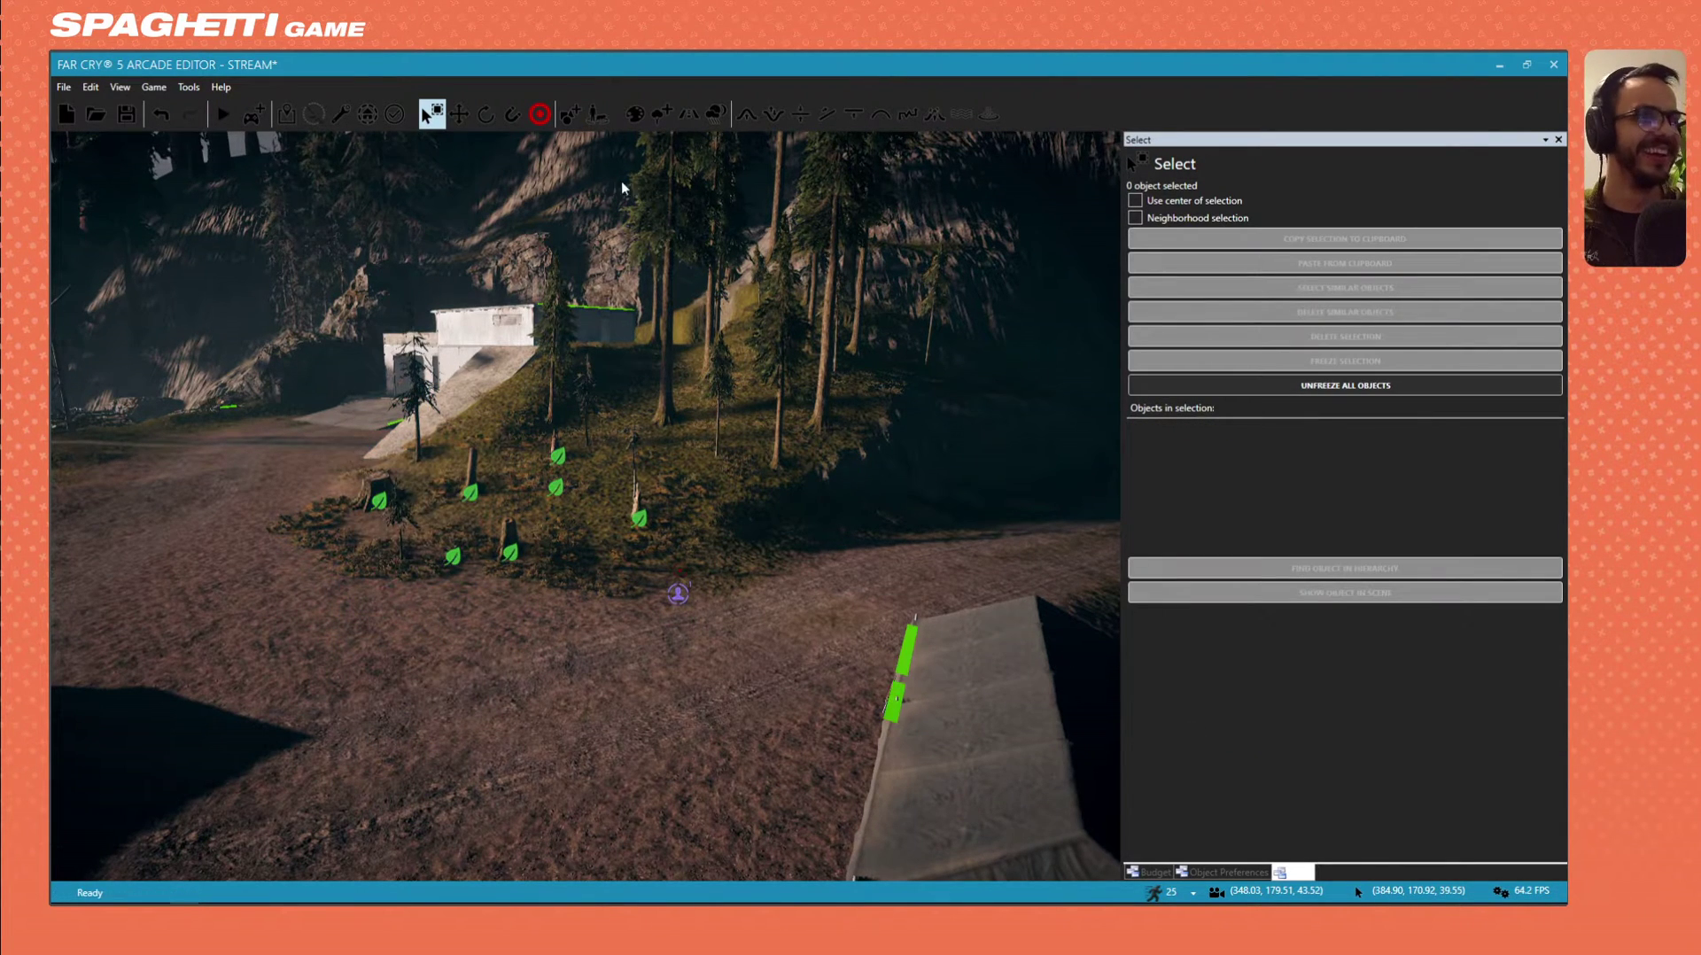
Search the object library for log and place the 4.3 m Log Pile among the stumps at the mound's near edge.
left_click(1349, 744)
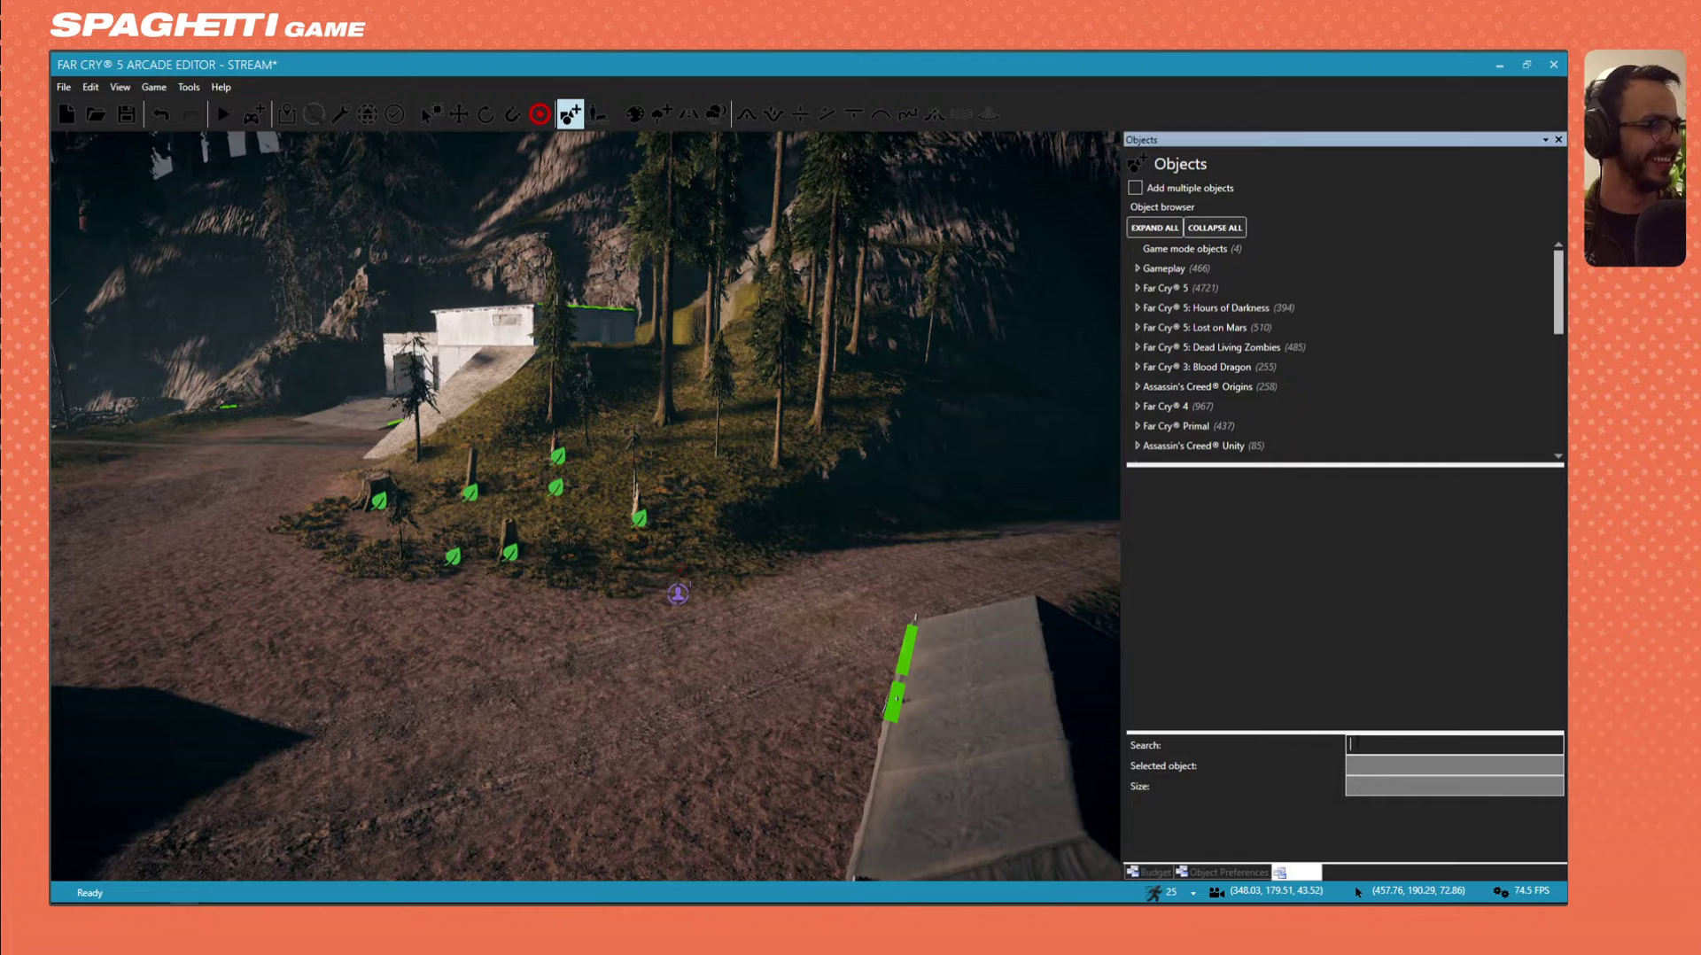
key("Return")
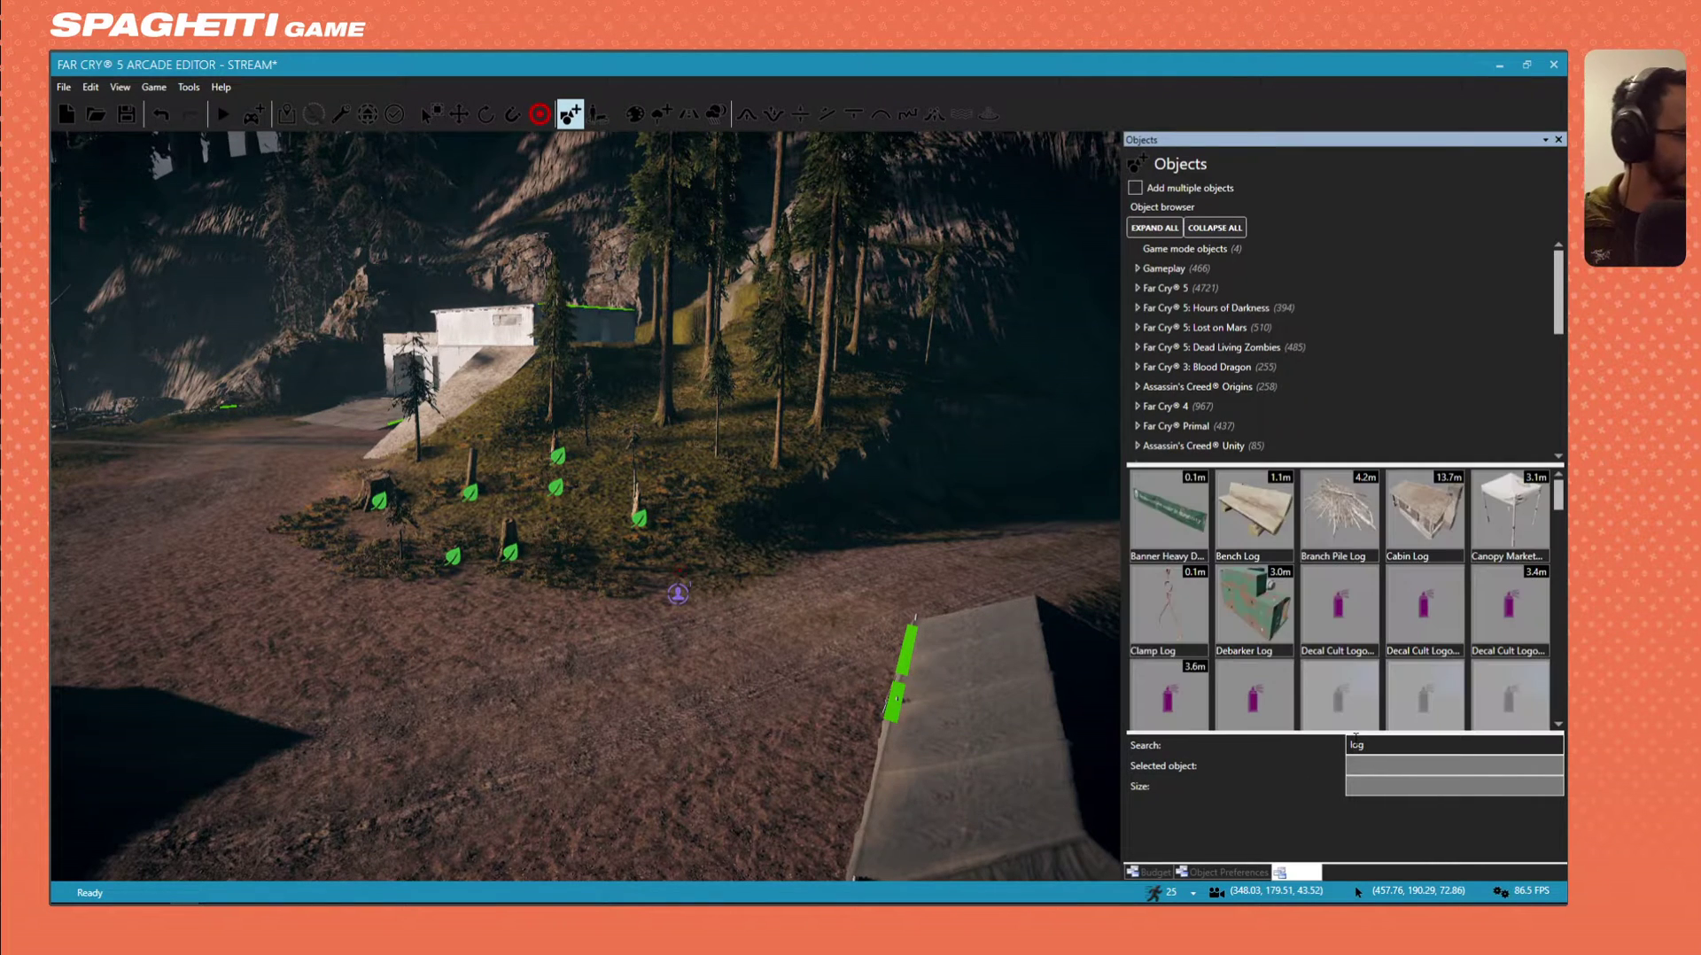
scroll(1366, 638, "down", 5)
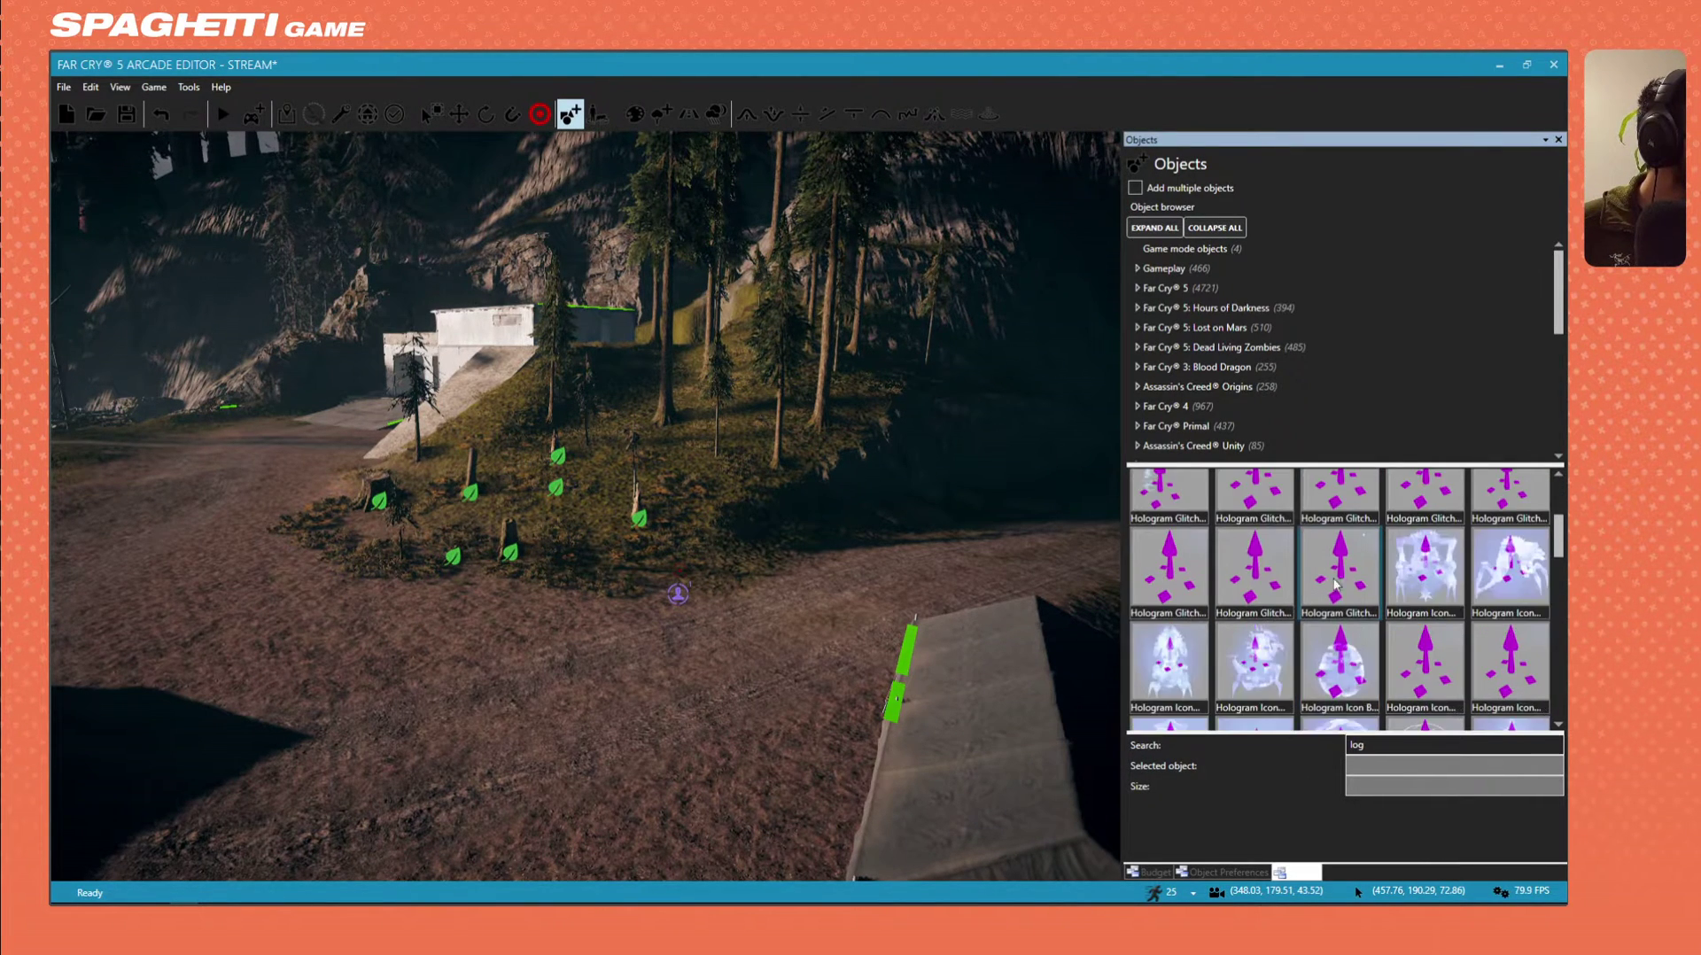
scroll(1414, 582, "down", 3)
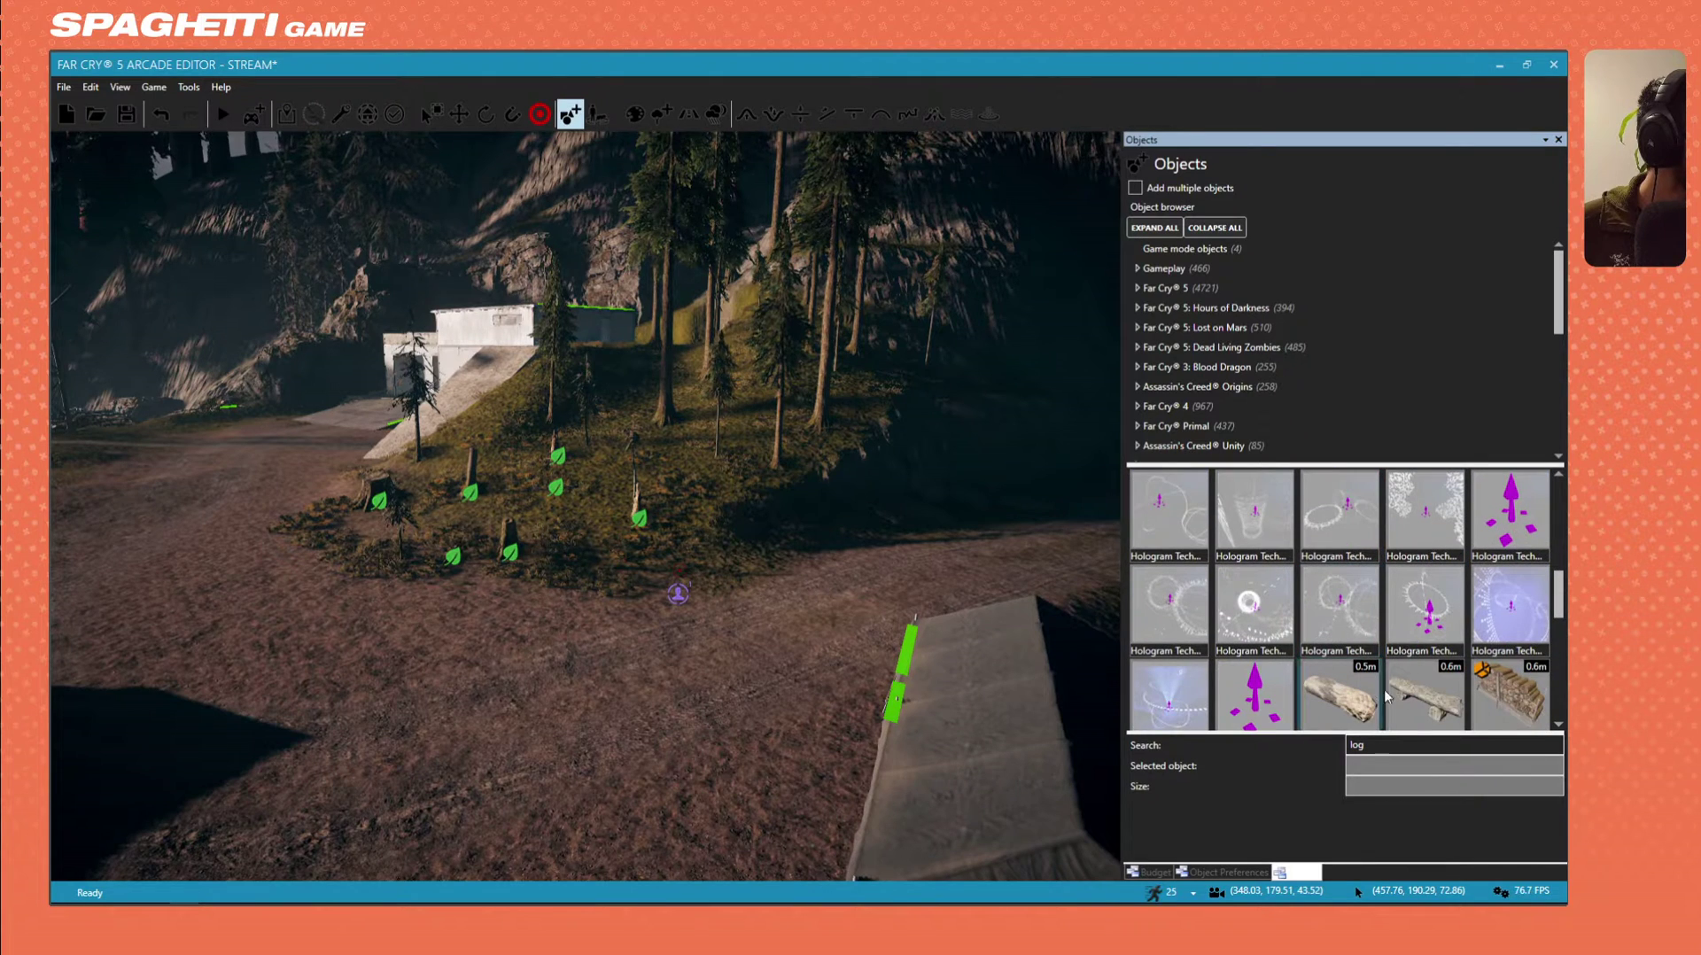
left_click(1505, 700)
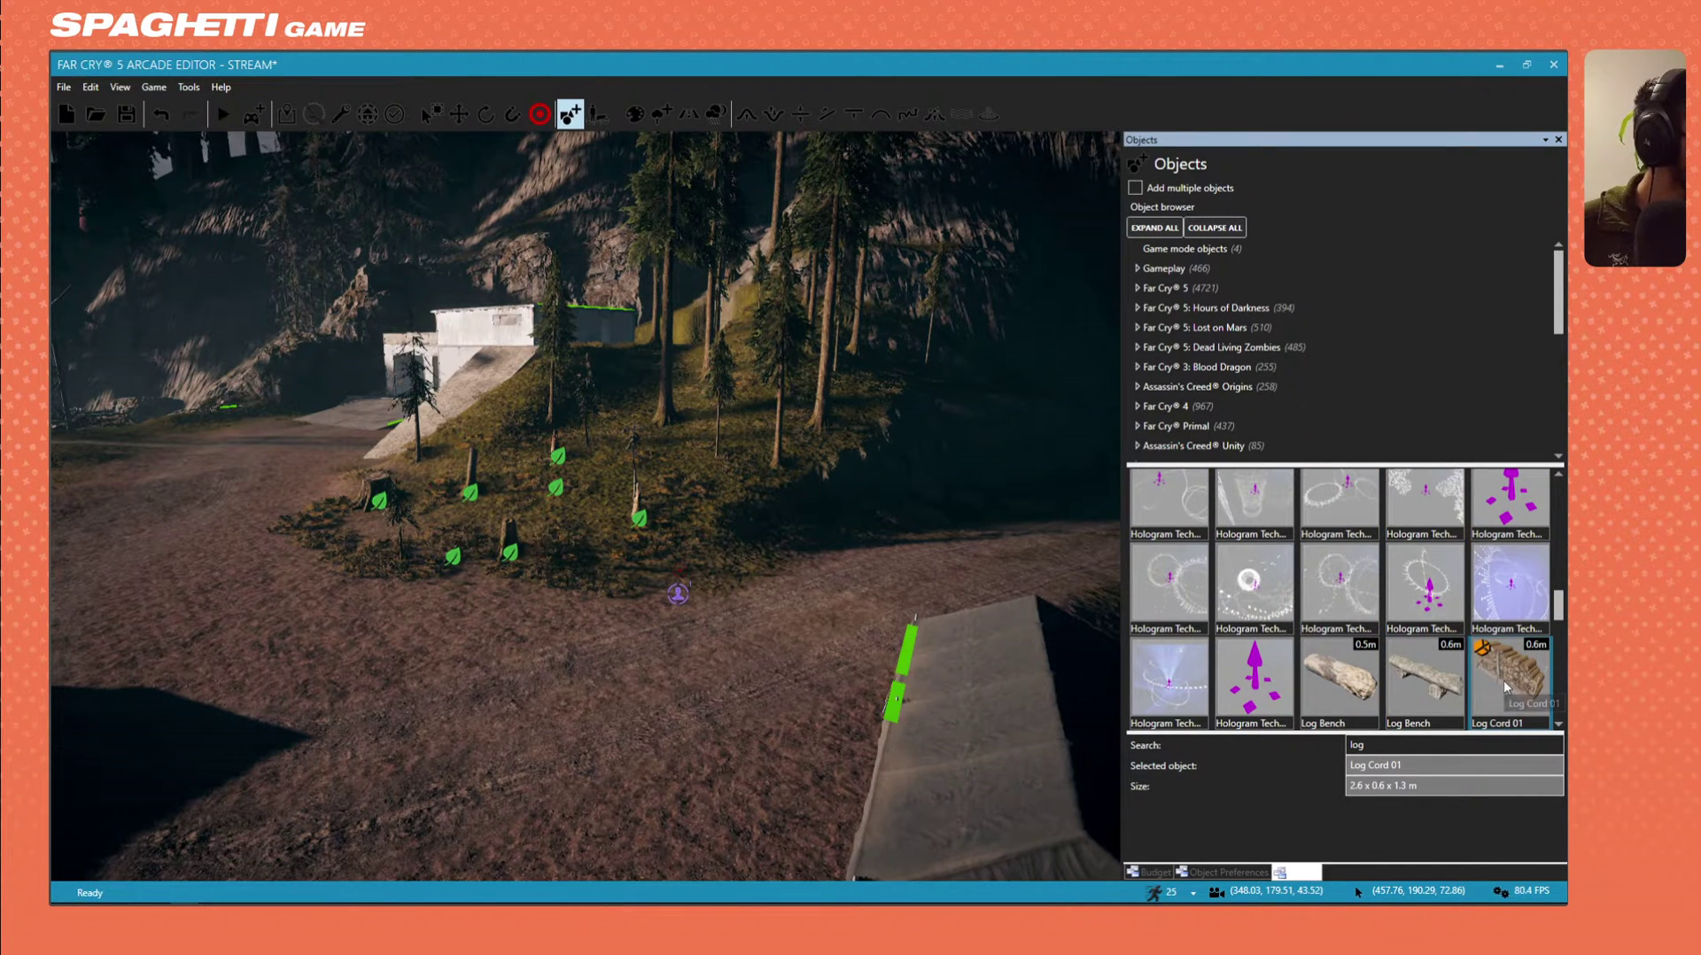
scroll(1502, 678, "down", 2)
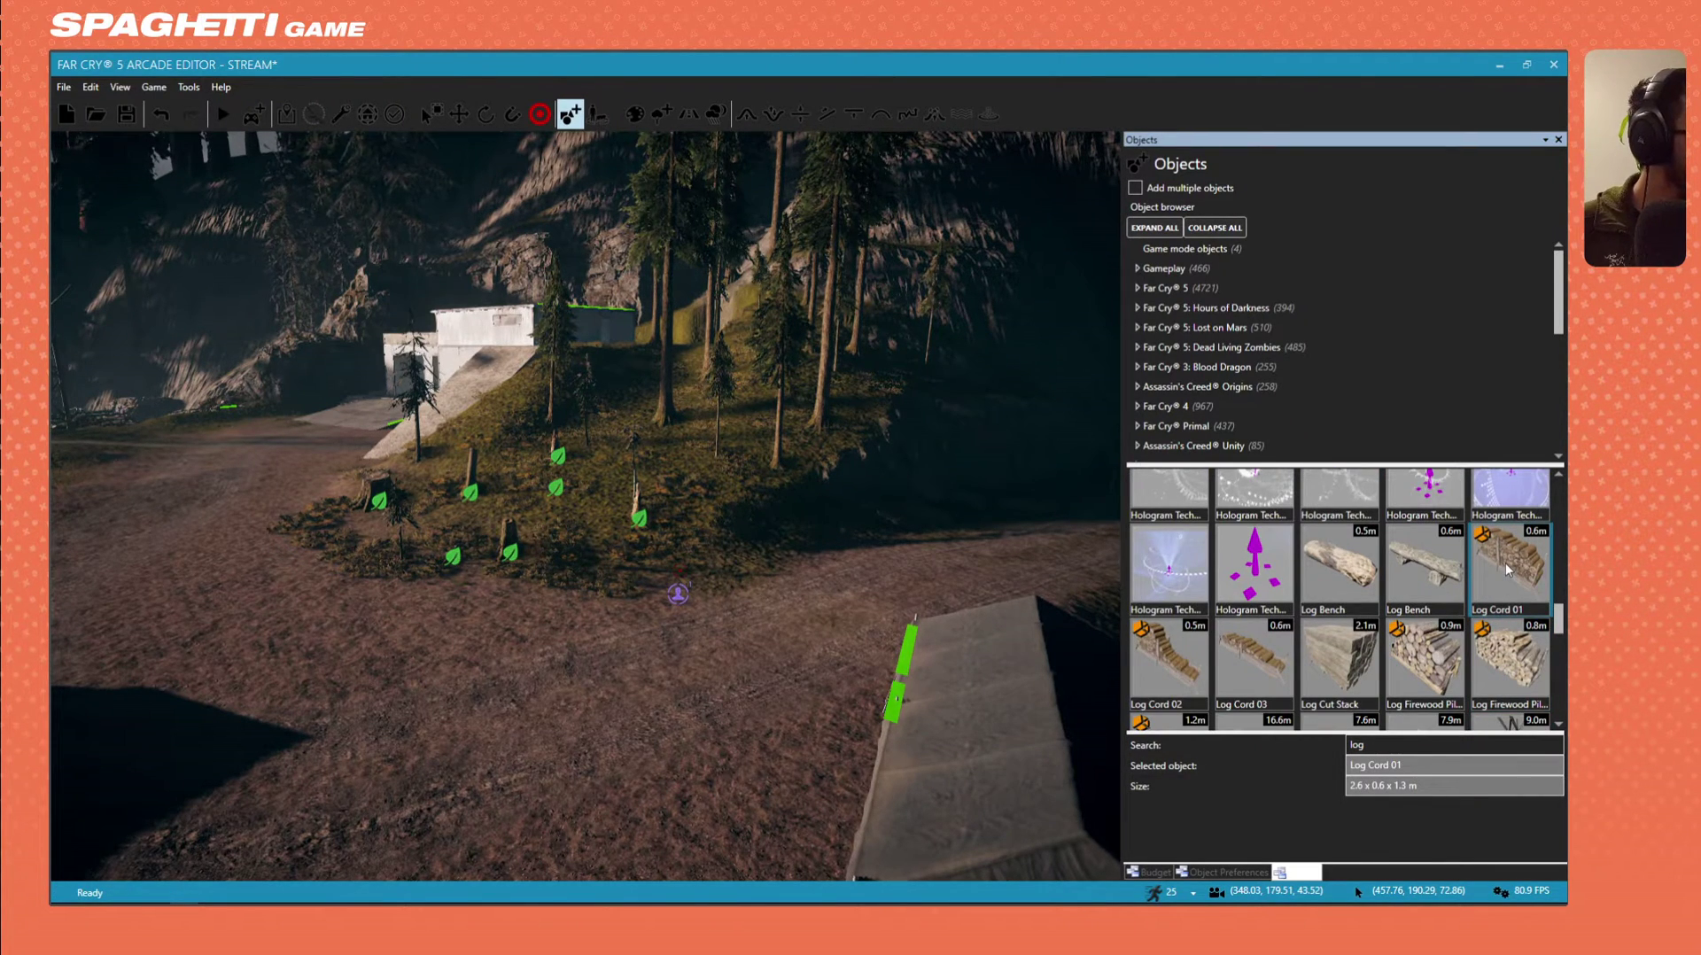
scroll(1505, 562, "down", 3)
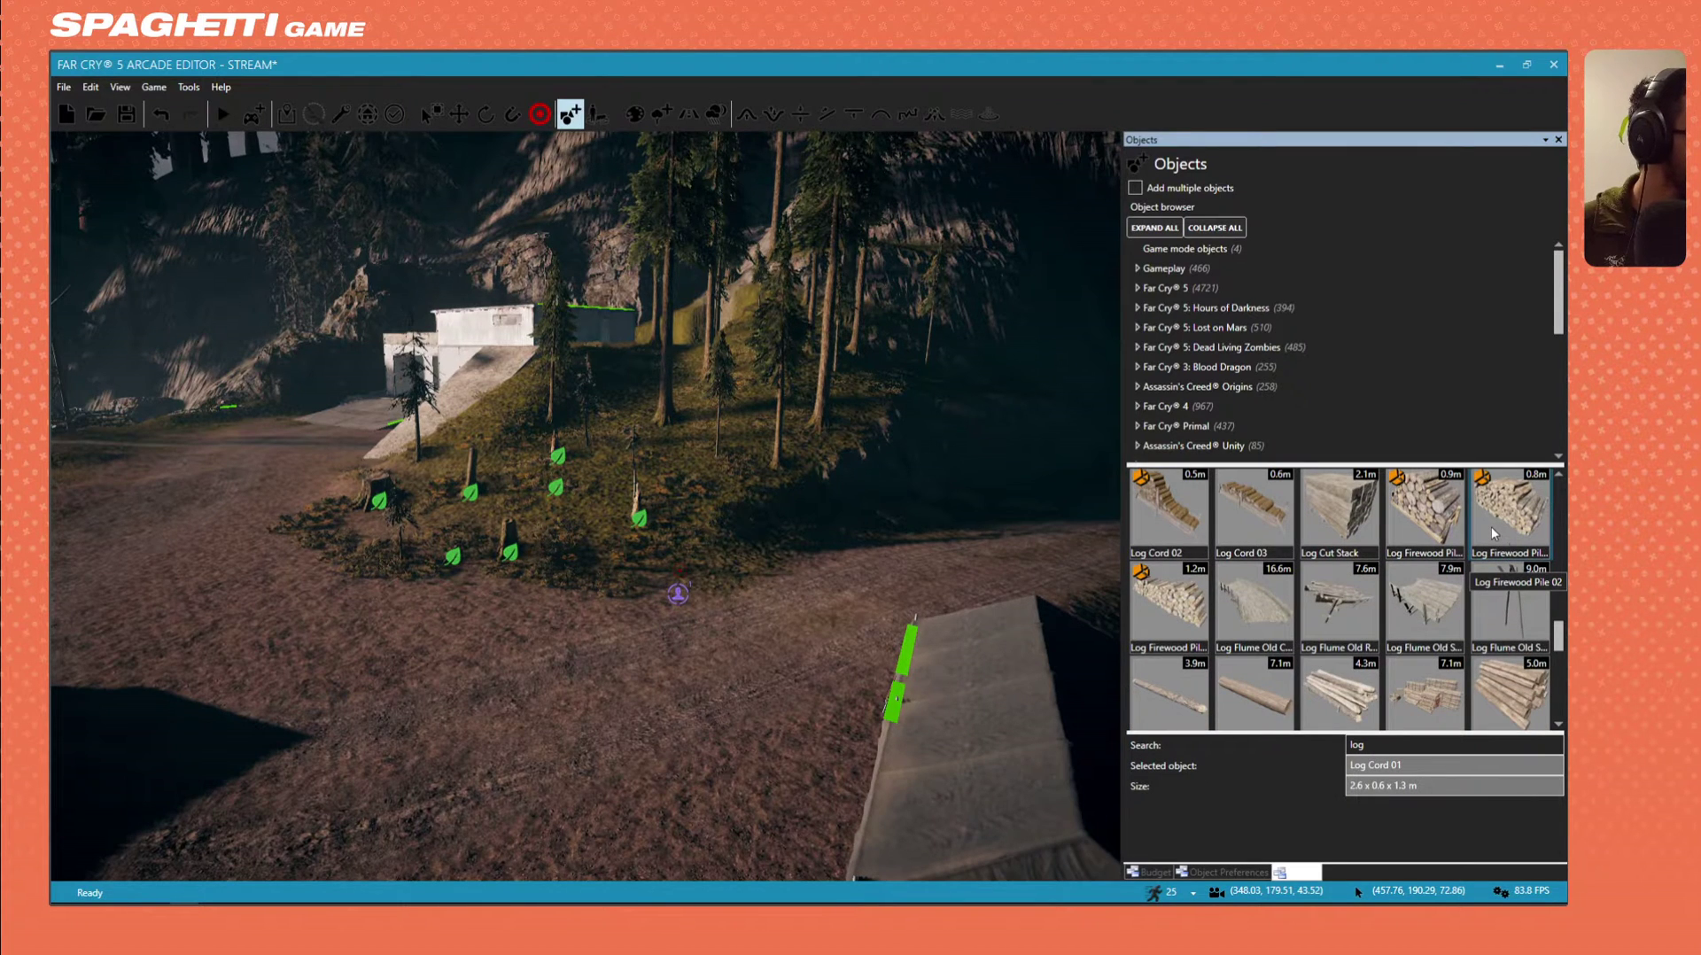
left_click(1337, 695)
scroll(1222, 664, "down", 1)
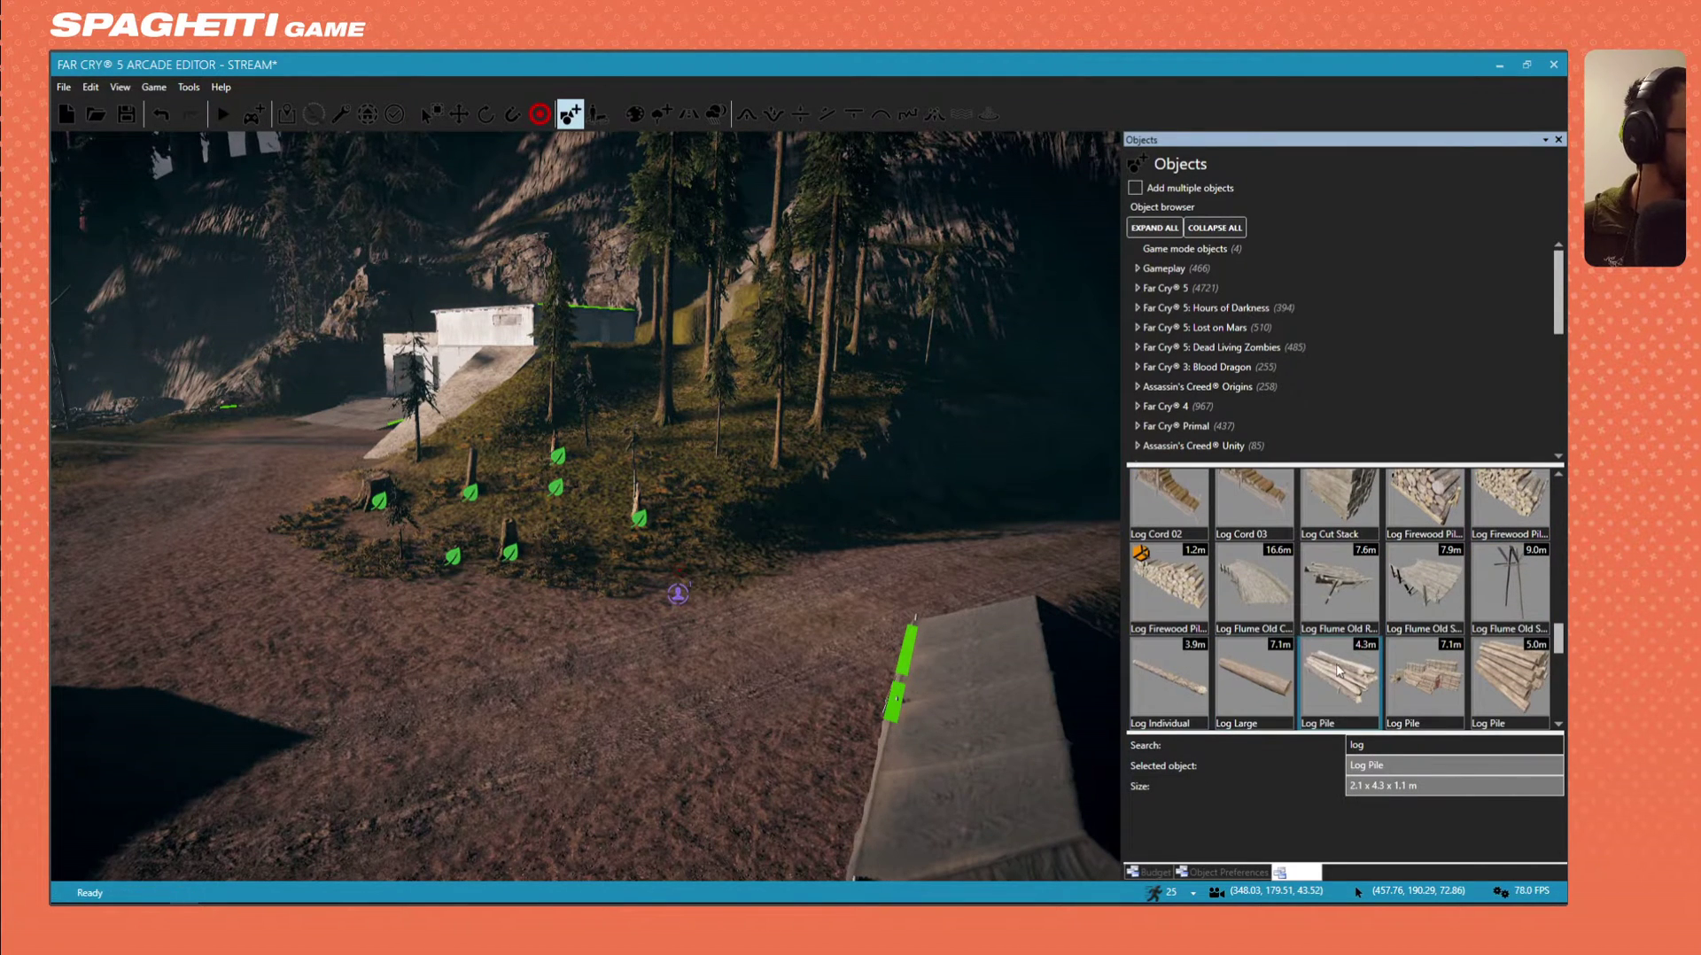
left_click(434, 541)
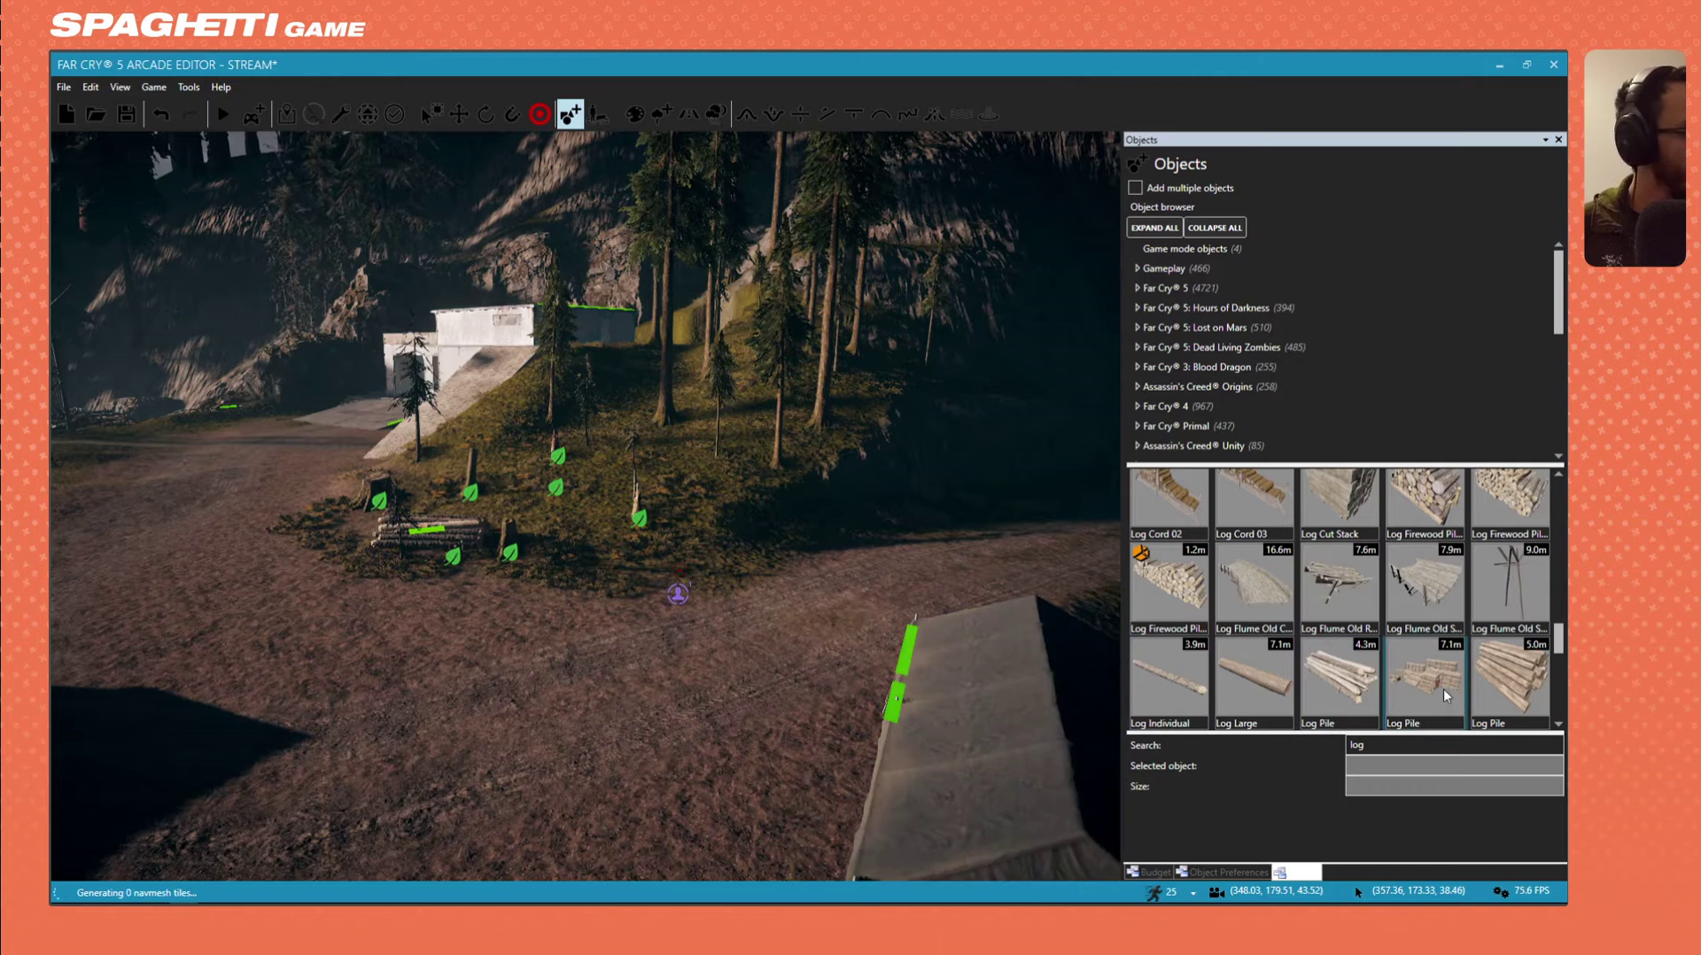
Place a Log Pile Random on the ground just in front of the log pile.
scroll(1446, 696, "down", 3)
scroll(1348, 642, "down", 1)
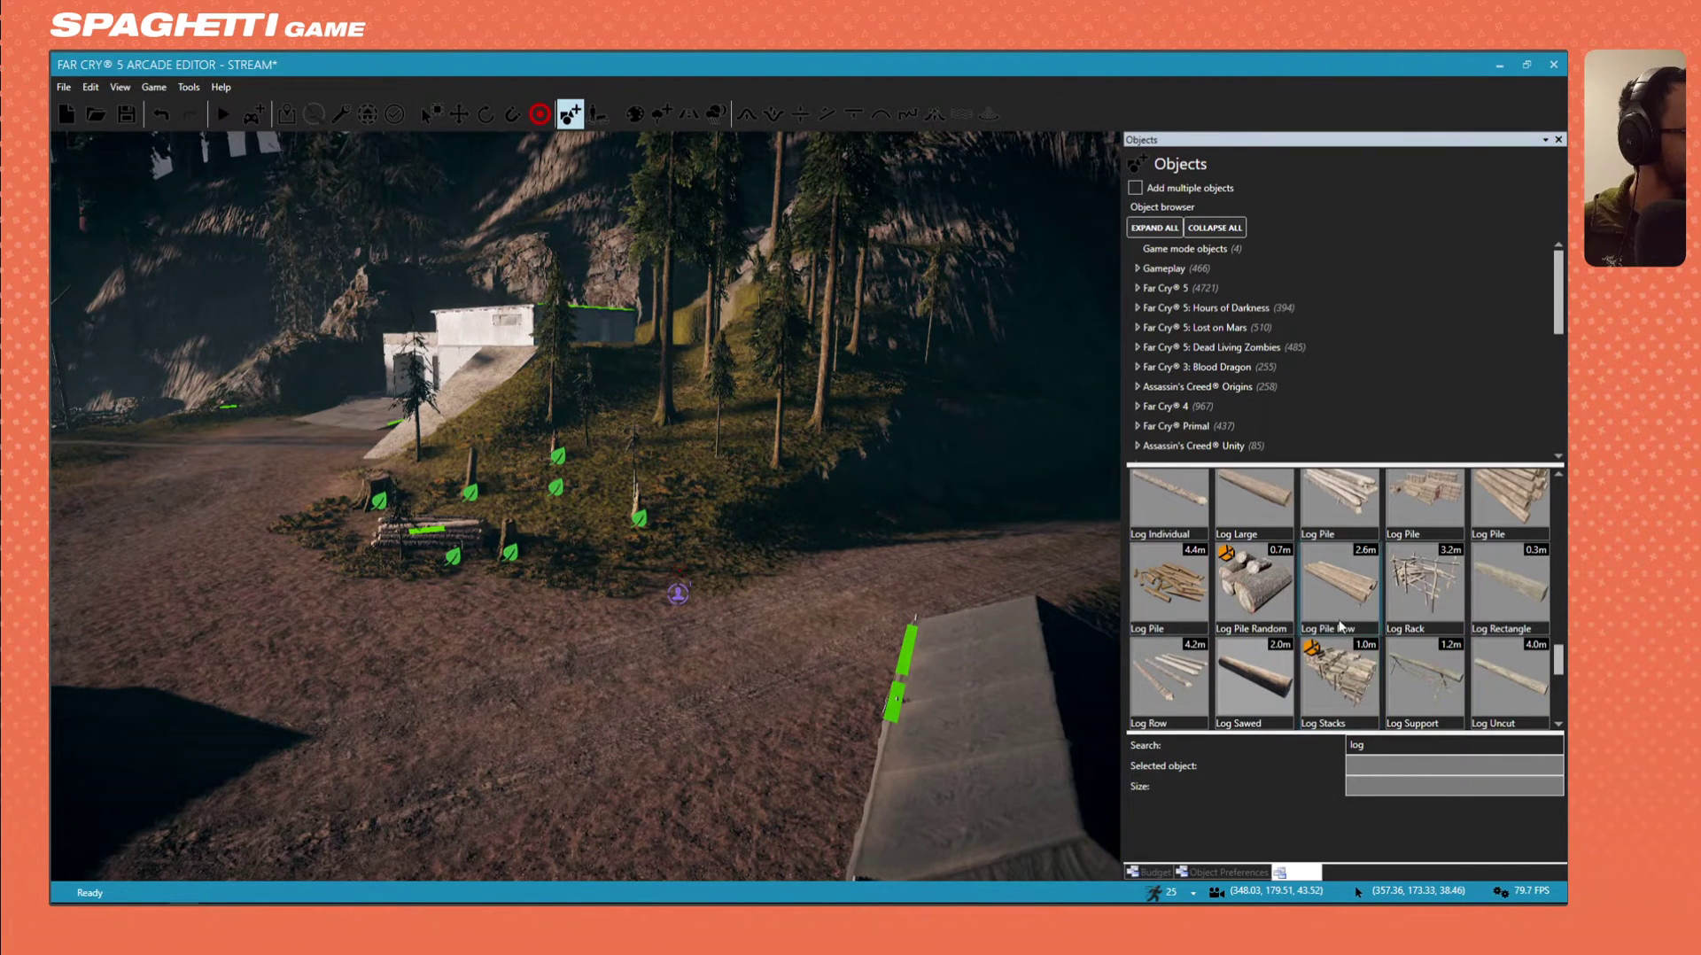
scroll(1341, 628, "down", 1)
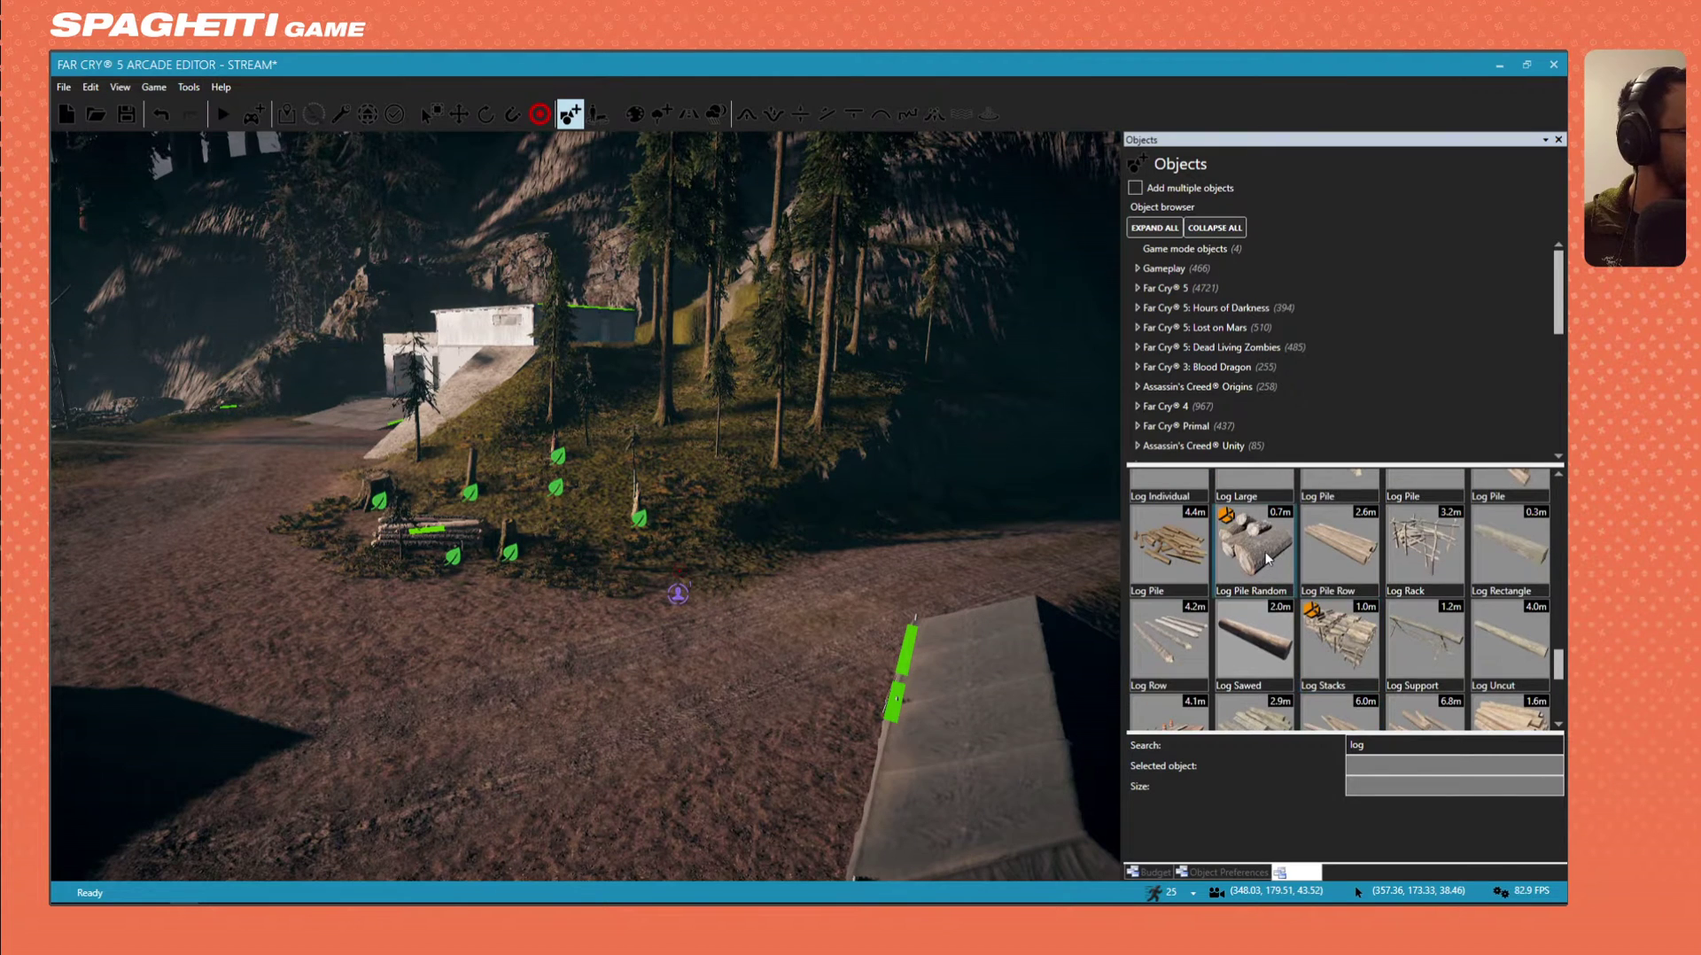
left_click(485, 593)
Place Logs Scattered Large on the dirt in front of the log pile and Logs Scattered beside it.
scroll(1343, 615, "down", 4)
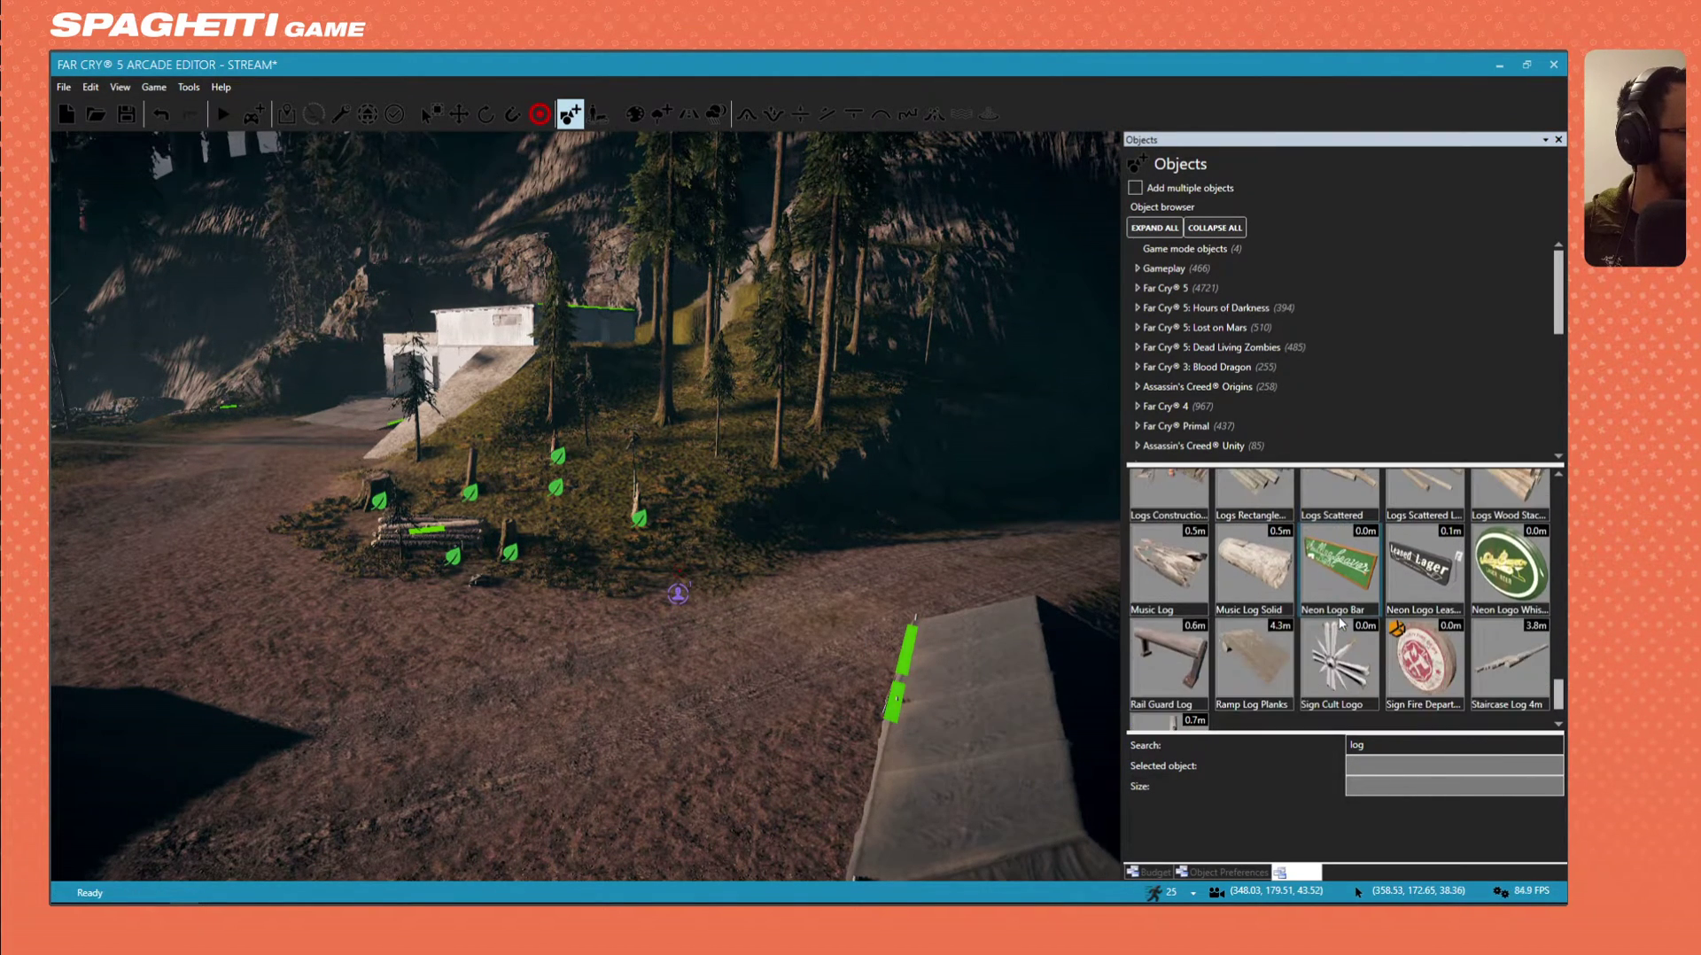
scroll(1343, 620, "down", 4)
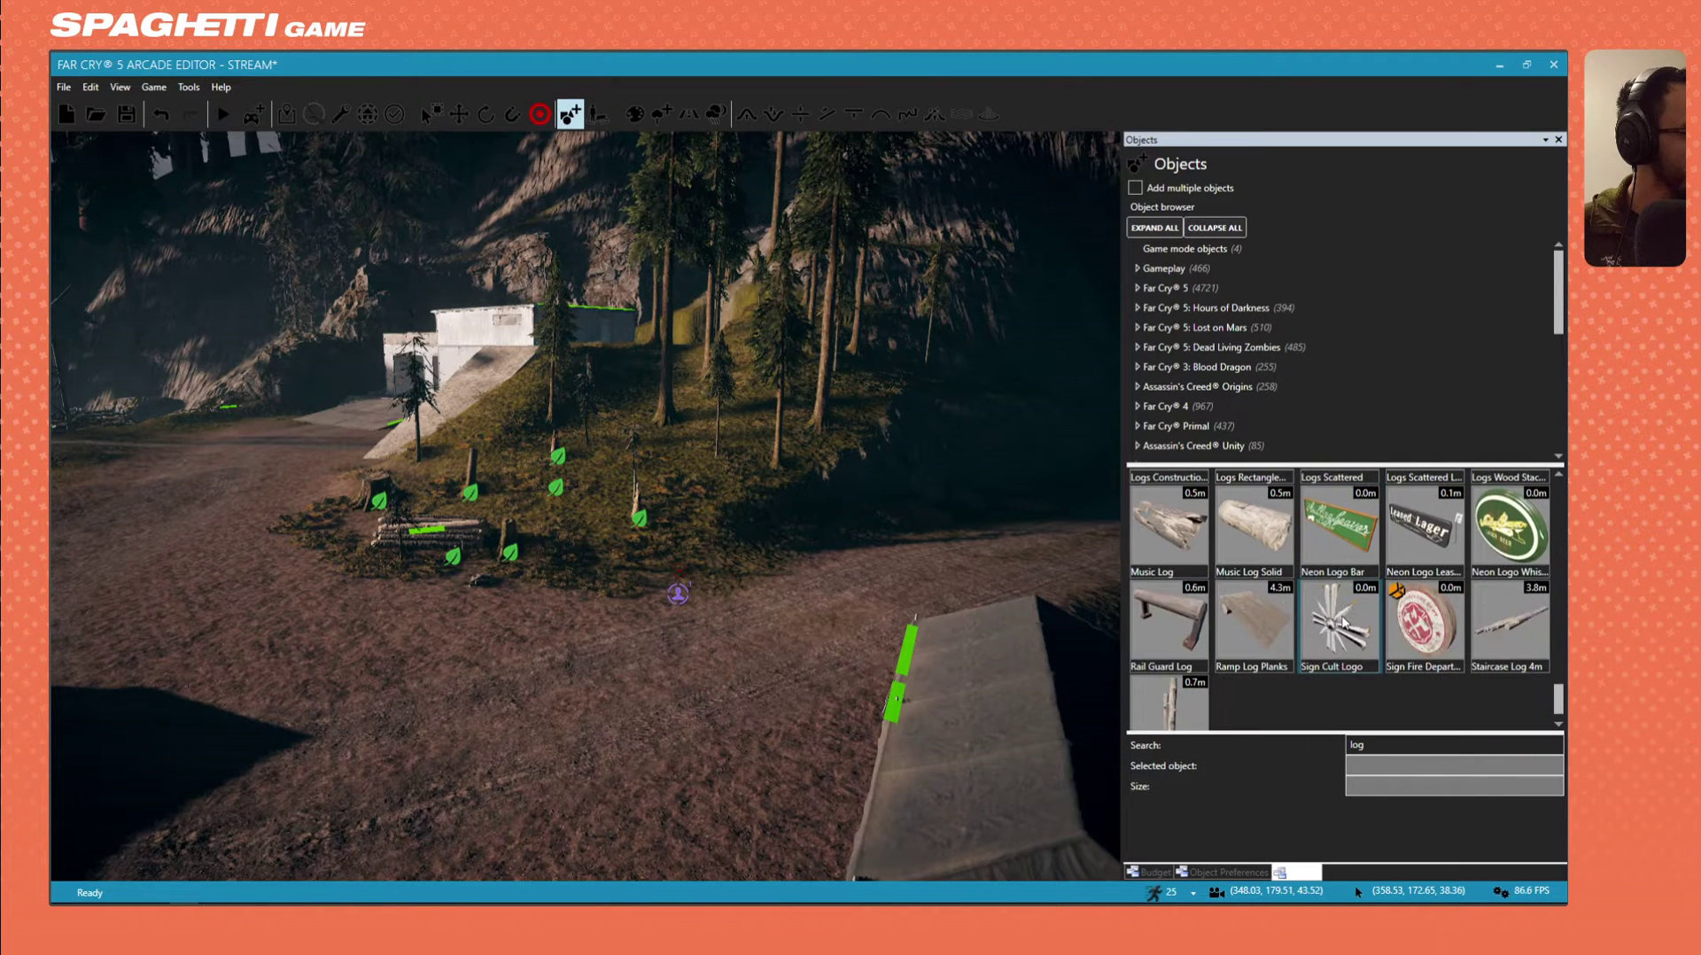
scroll(1342, 622, "down", 1)
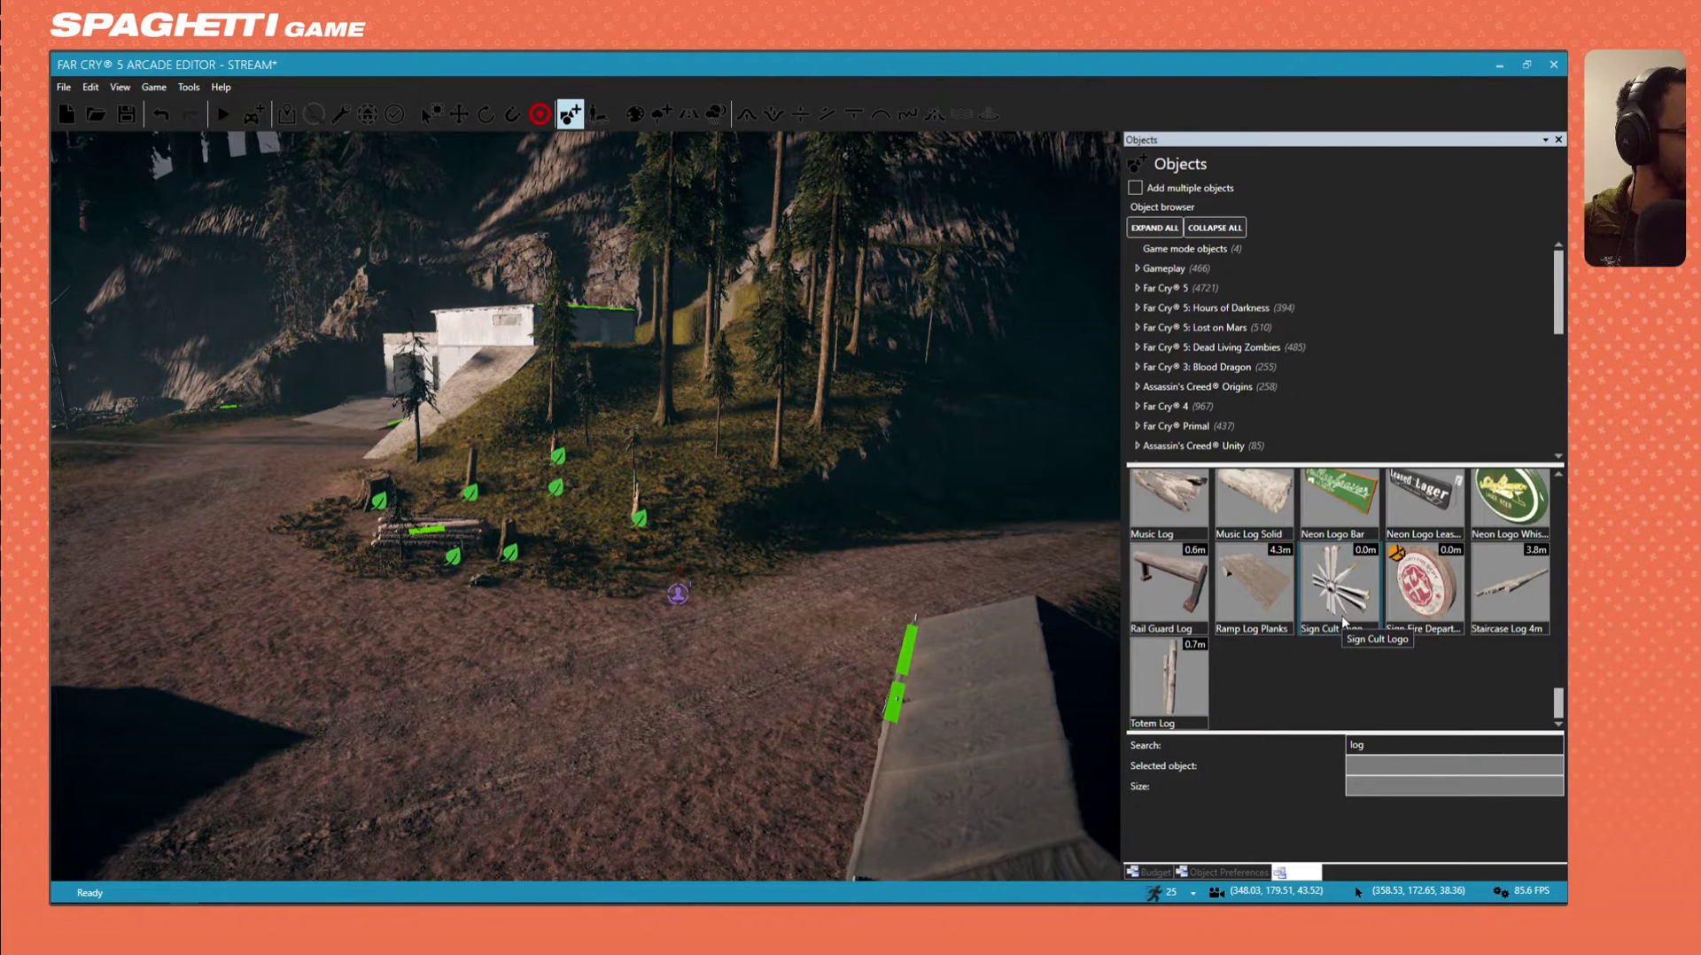
scroll(1343, 620, "up", 4)
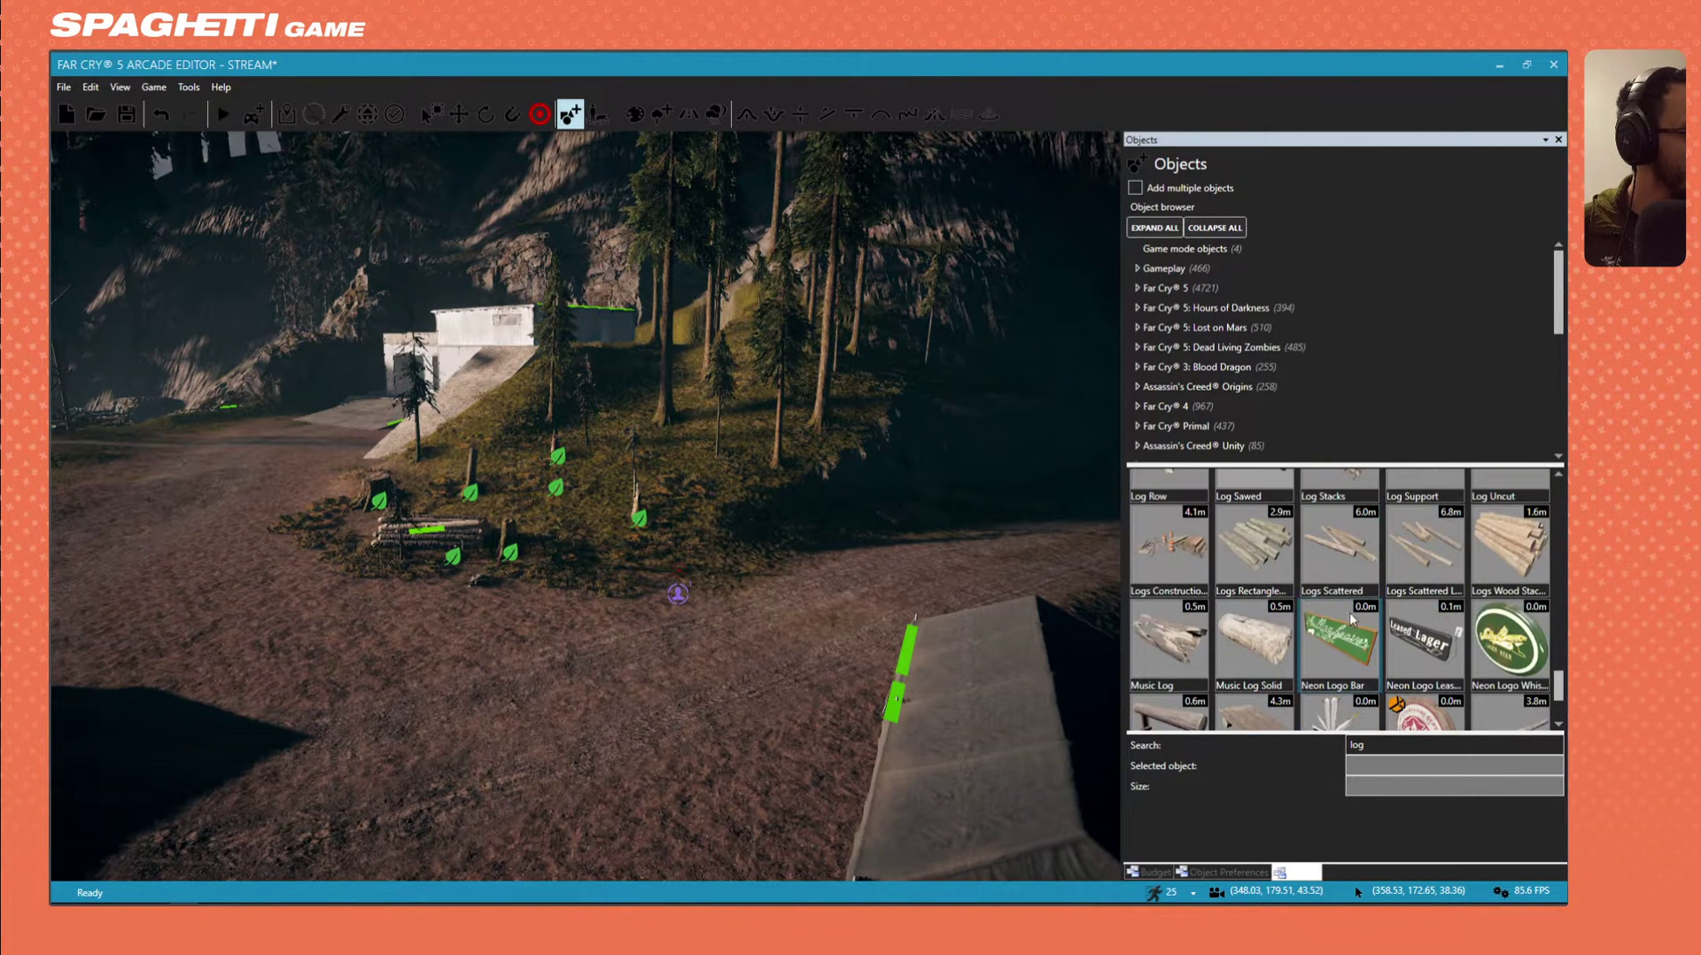
left_click(1420, 554)
left_click(563, 684)
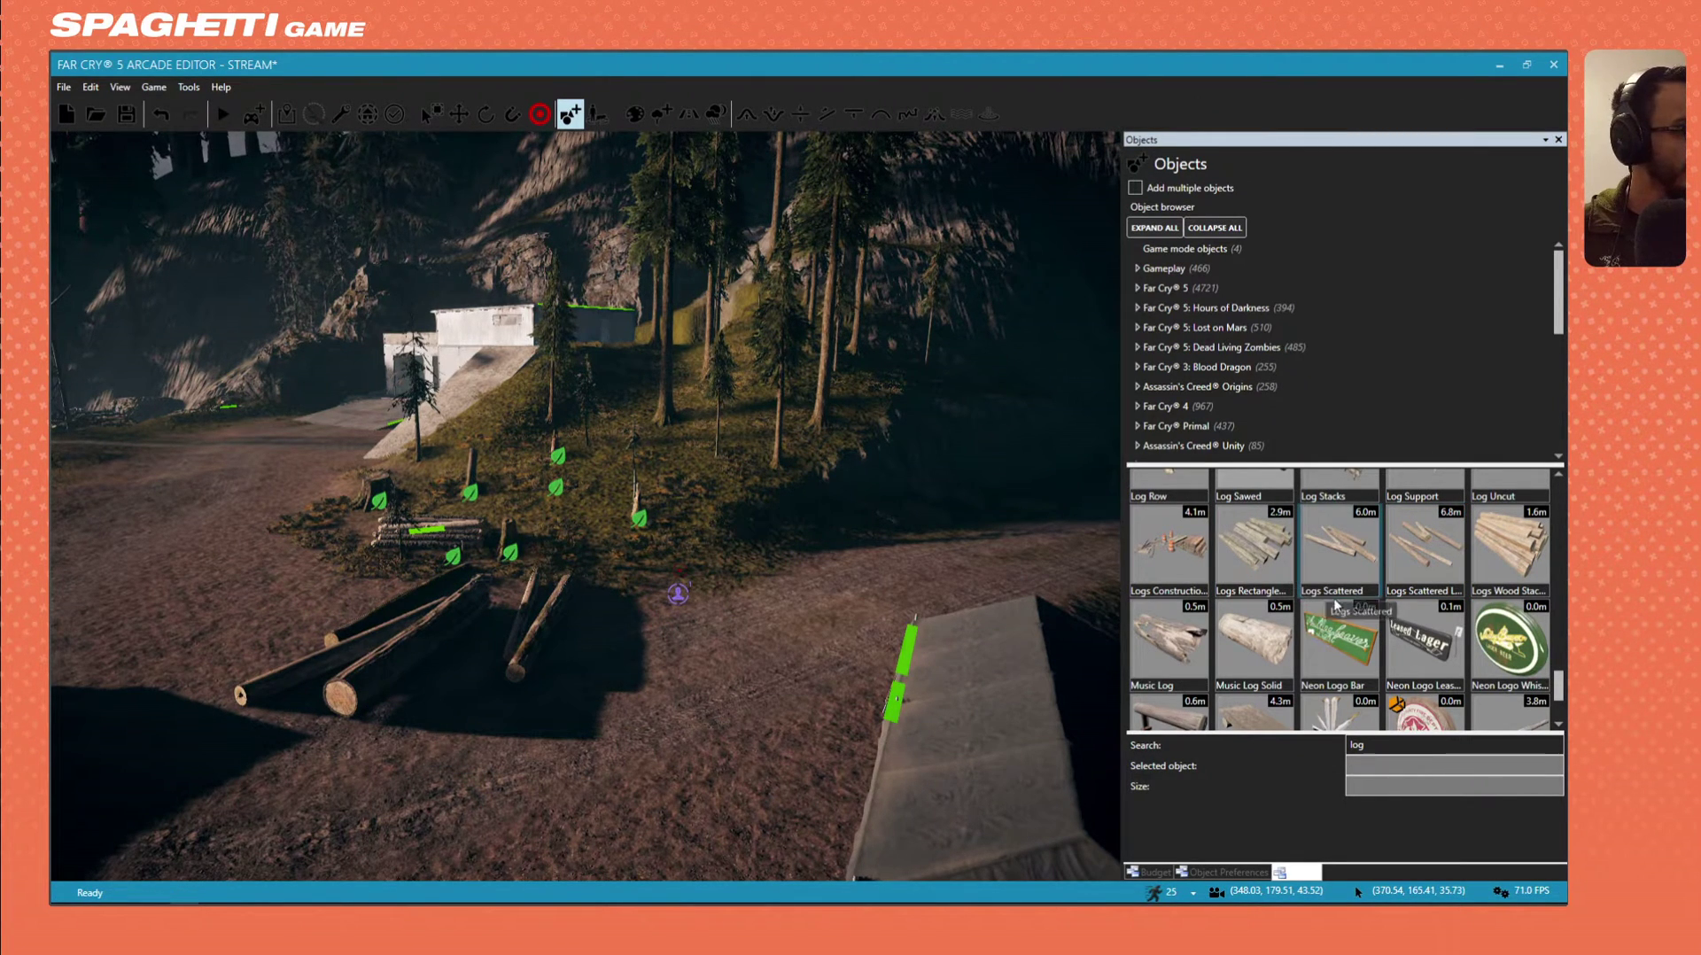
left_click(301, 568)
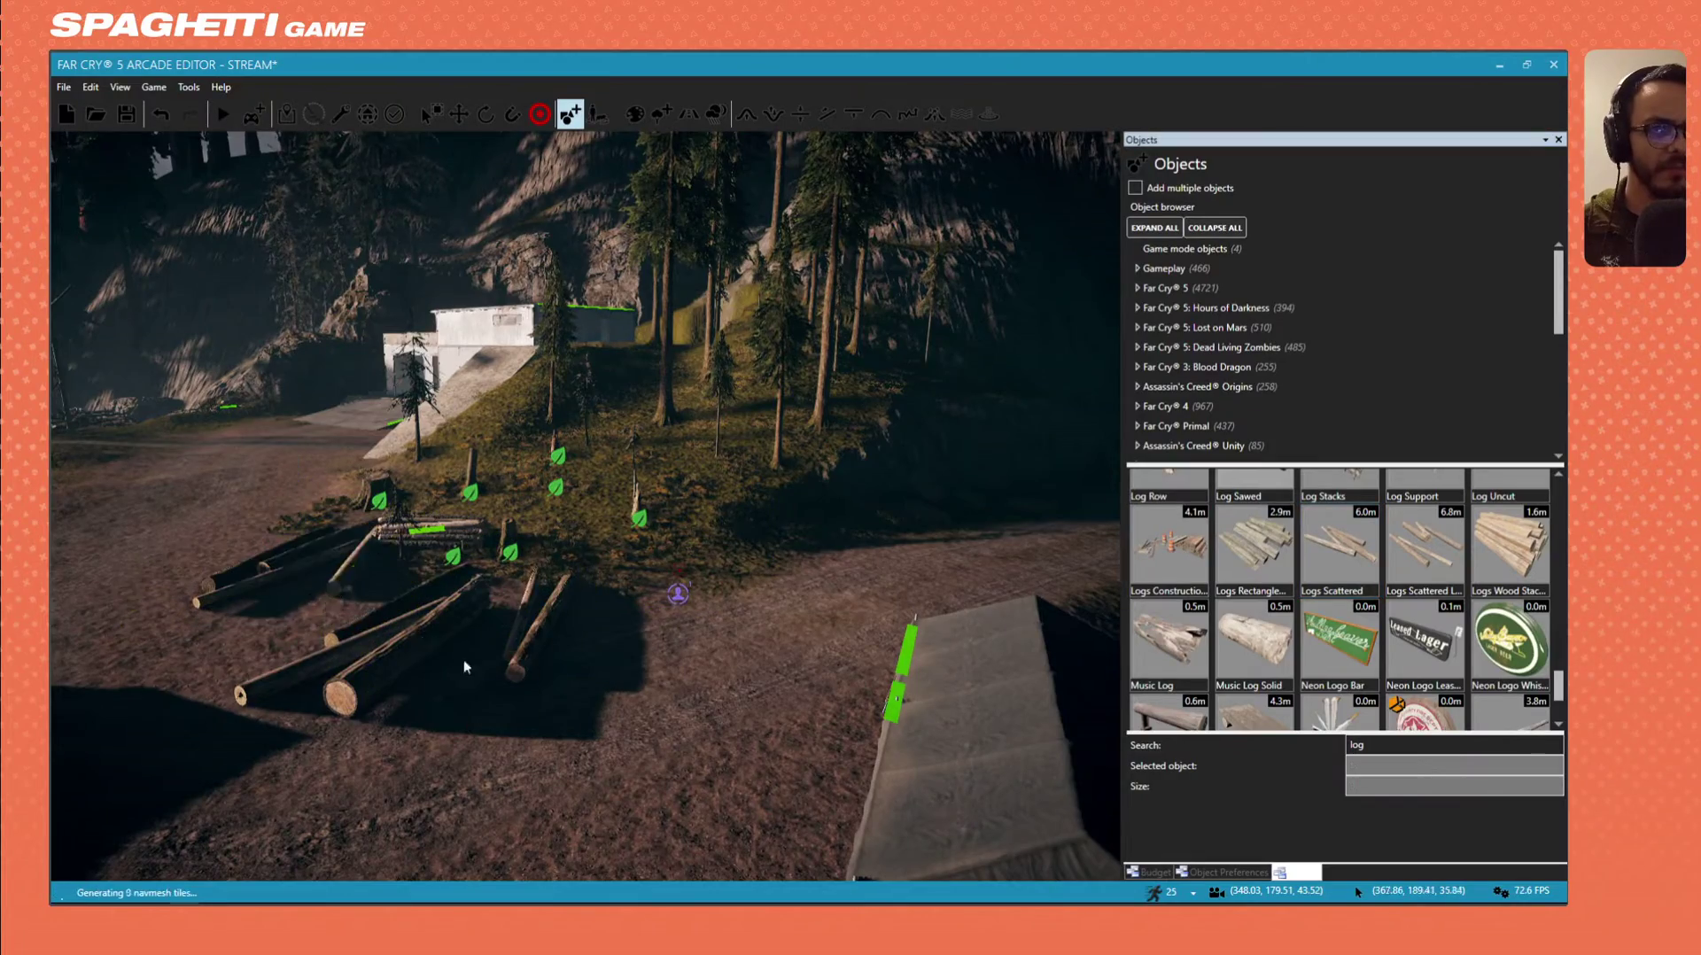
Examine the placed logs, the wooded mound and the surrounding outpost from above.
key("a")
key("w")
right_click_drag(464, 664, 620, 629)
key("w")
key("s")
right_click_drag(537, 676, 607, 618)
key("s")
key("w")
key("w")
key("s")
key("s")
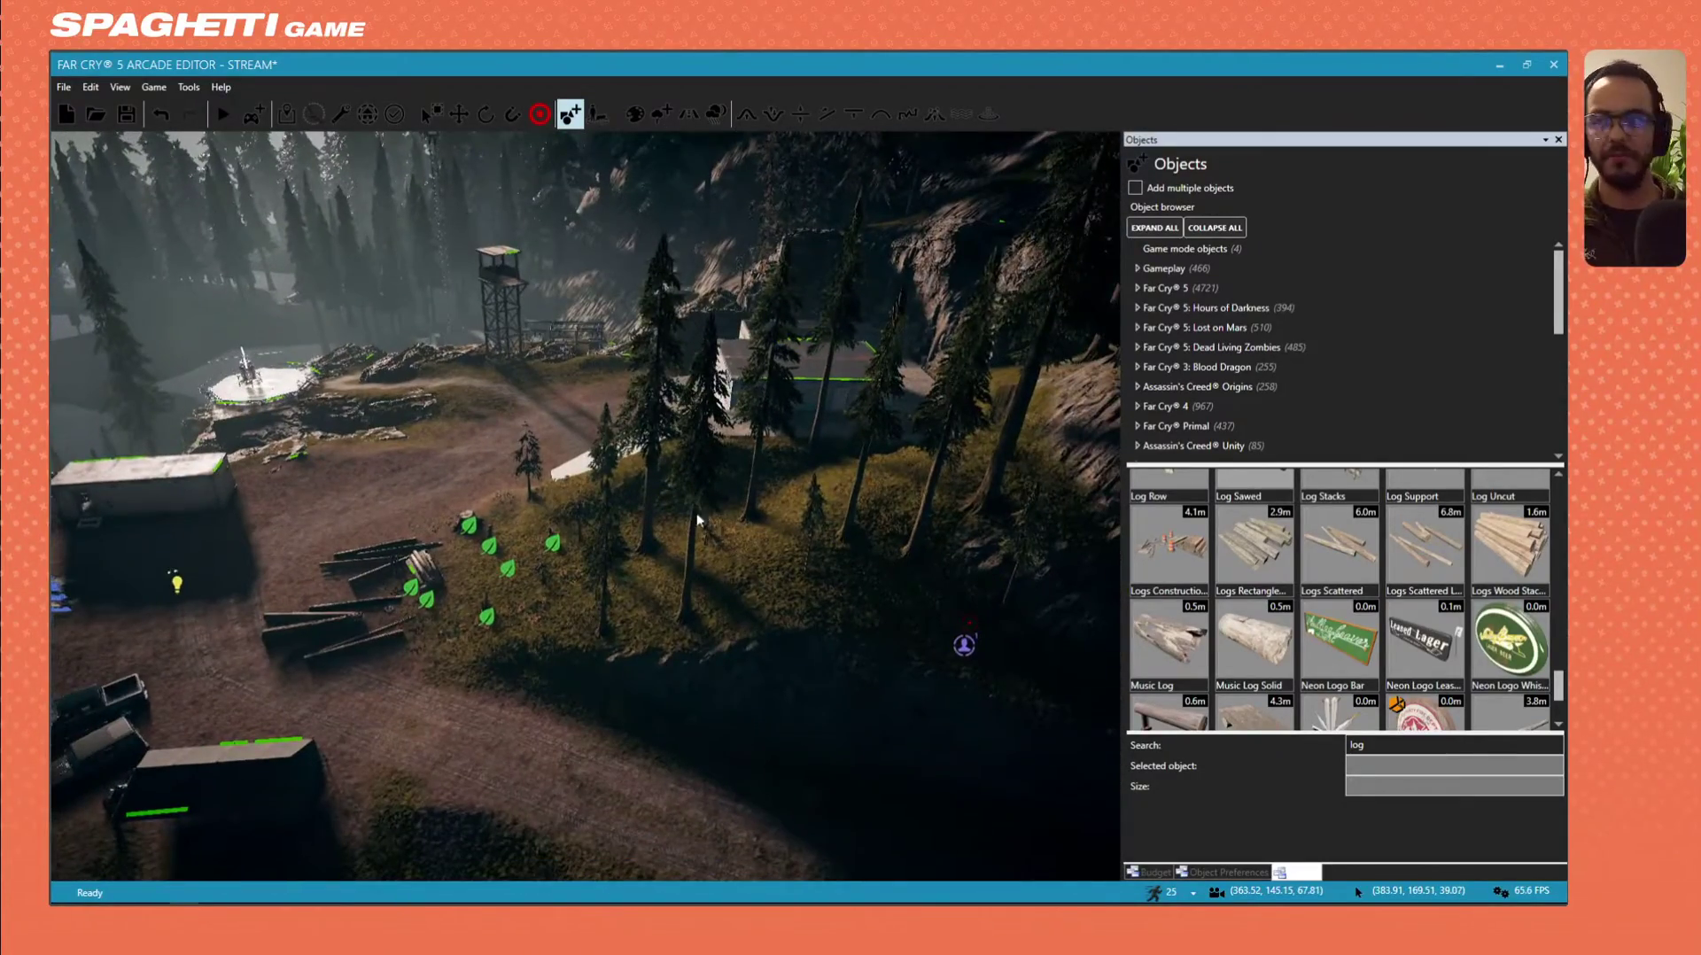
right_click_drag(875, 498, 690, 539)
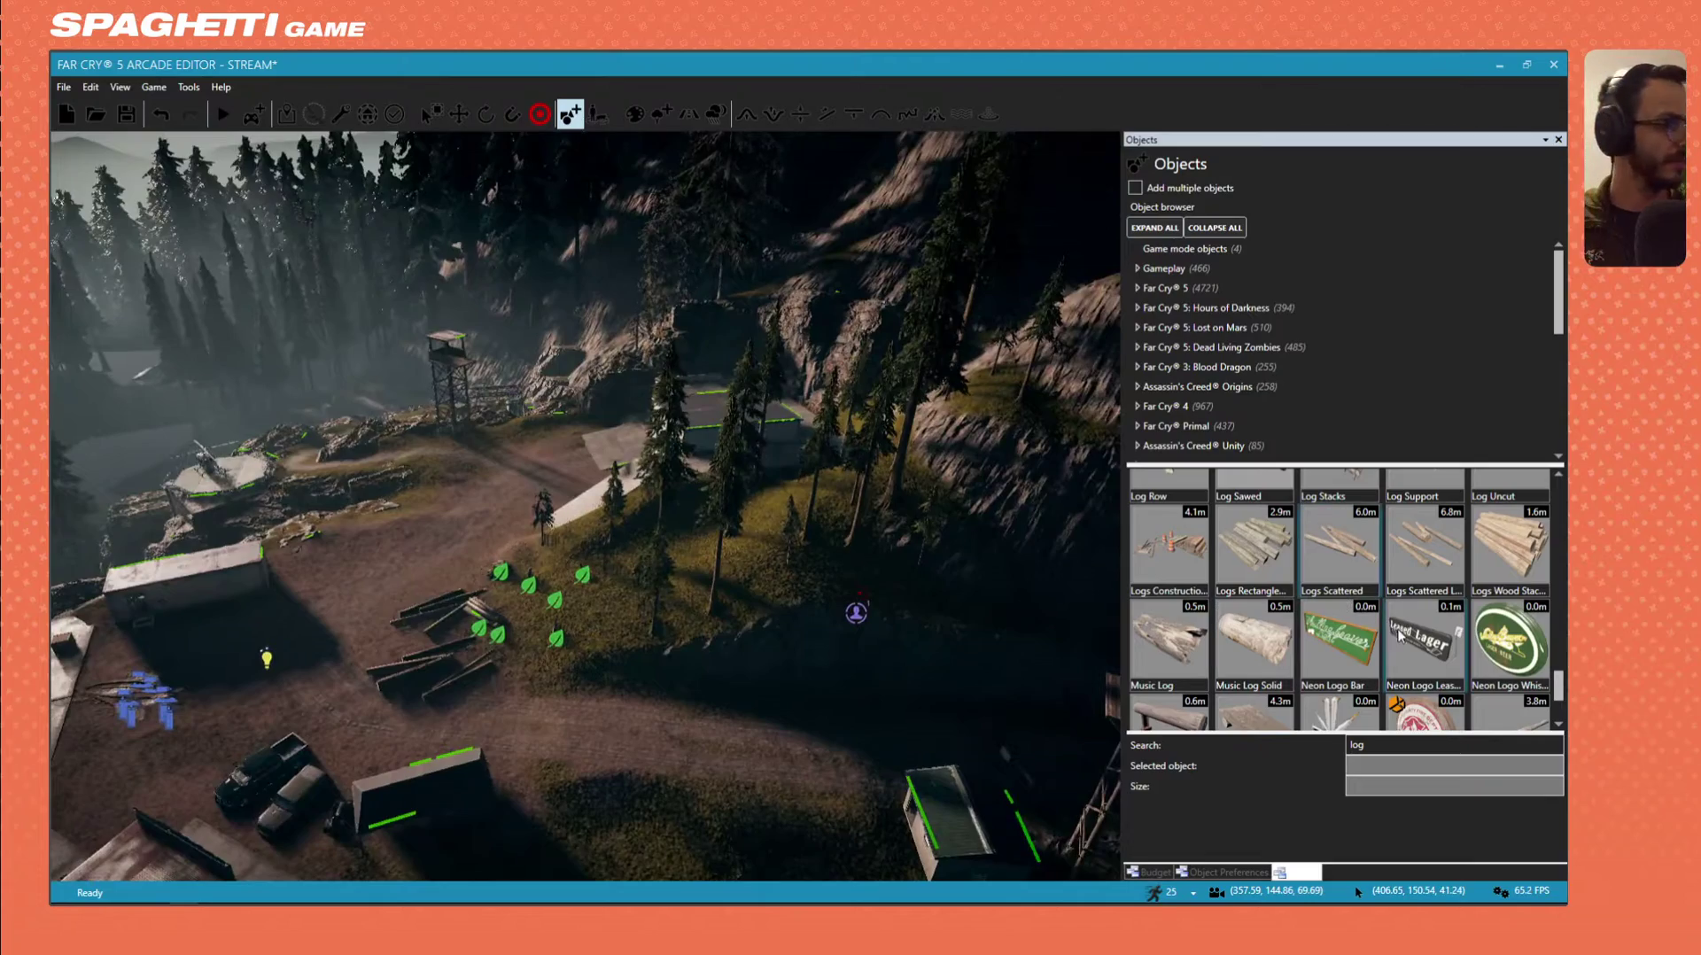
scroll(1399, 655, "up", 1)
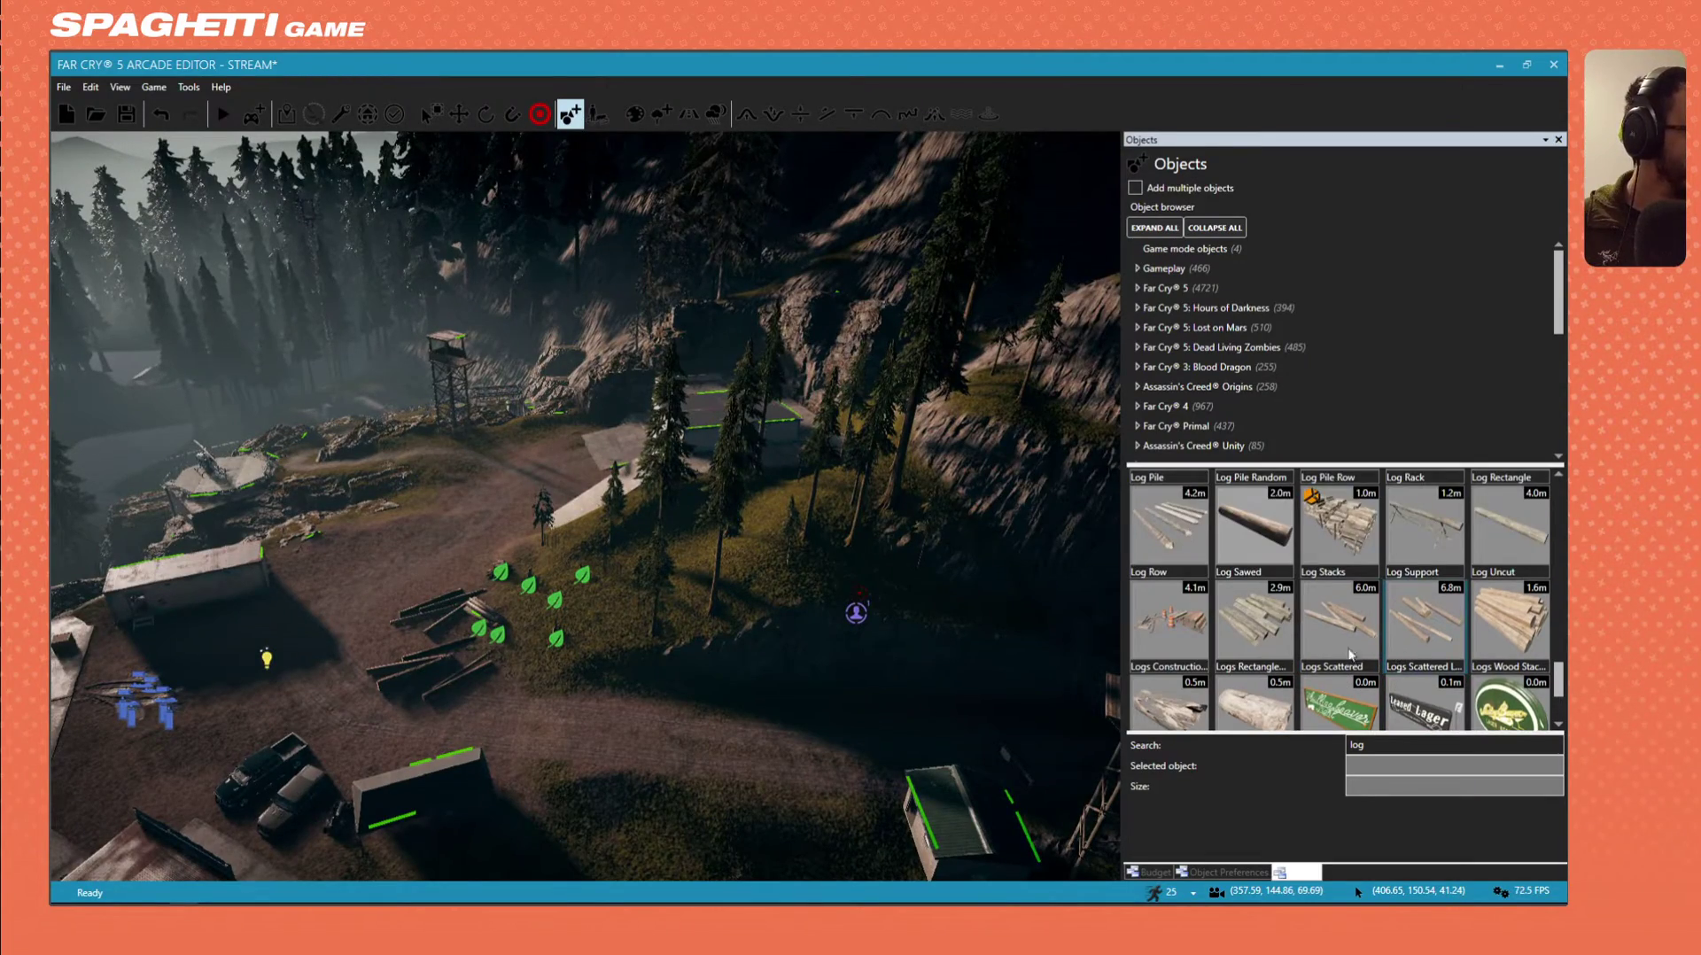
Playtest the map from beside the scattered logs, check the logs and stumps at player height, and return to the editor.
key("w")
right_click_drag(841, 550, 615, 420)
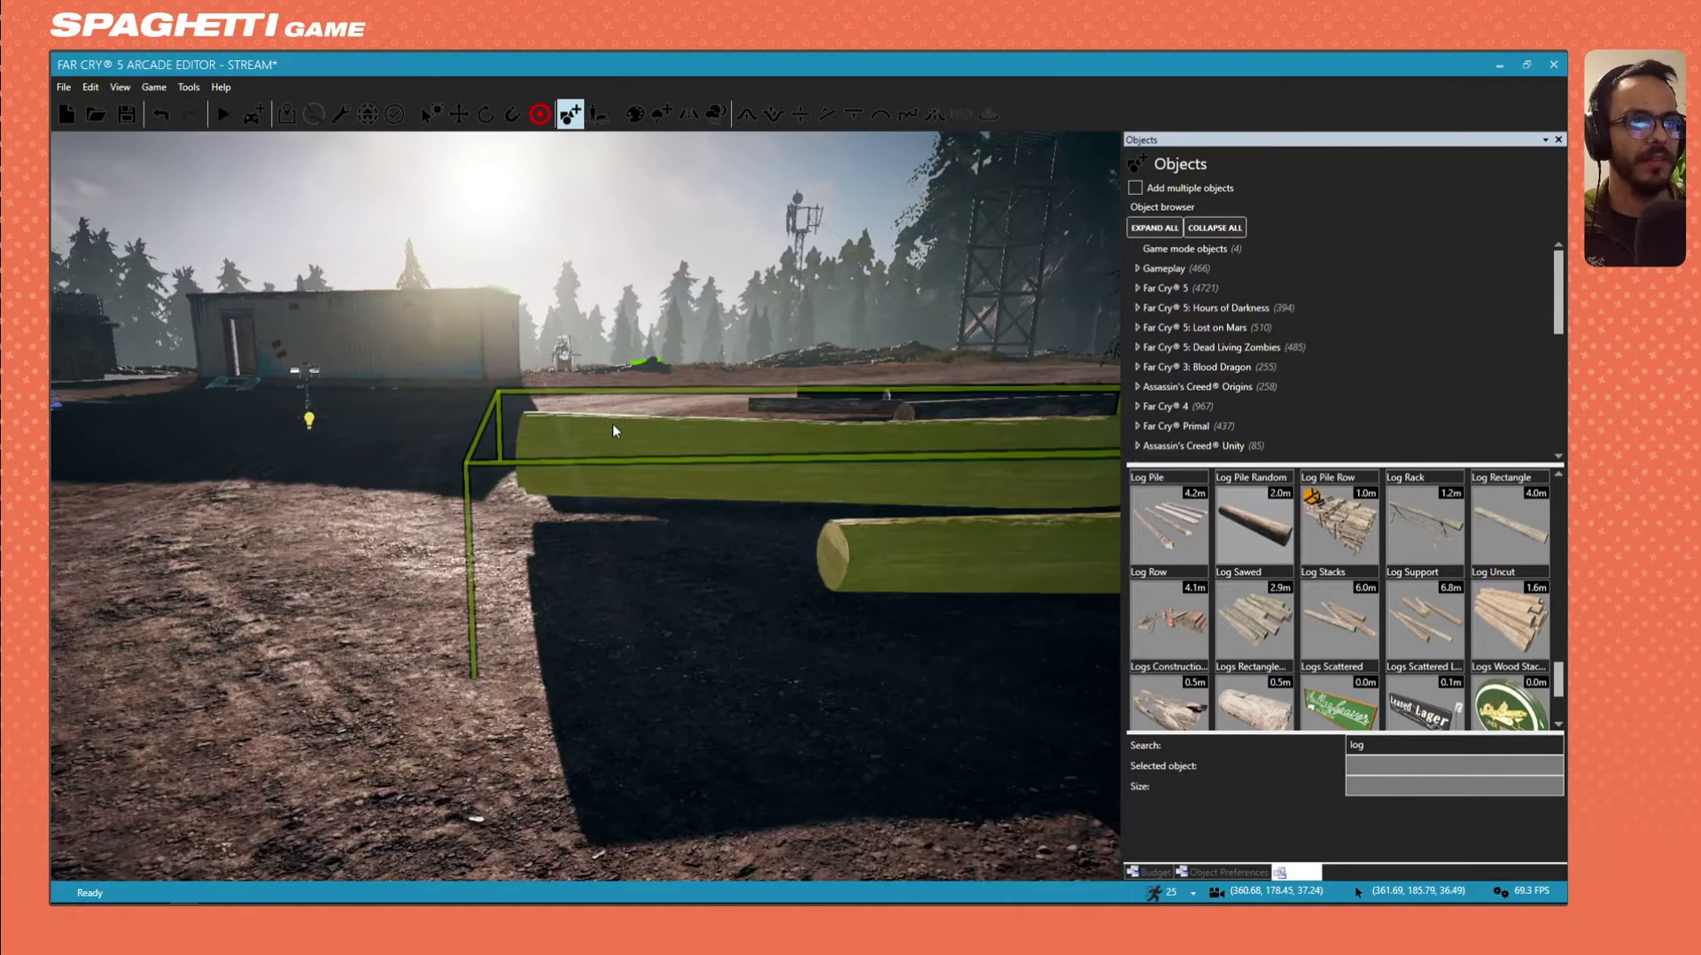
key("w")
left_click(254, 112)
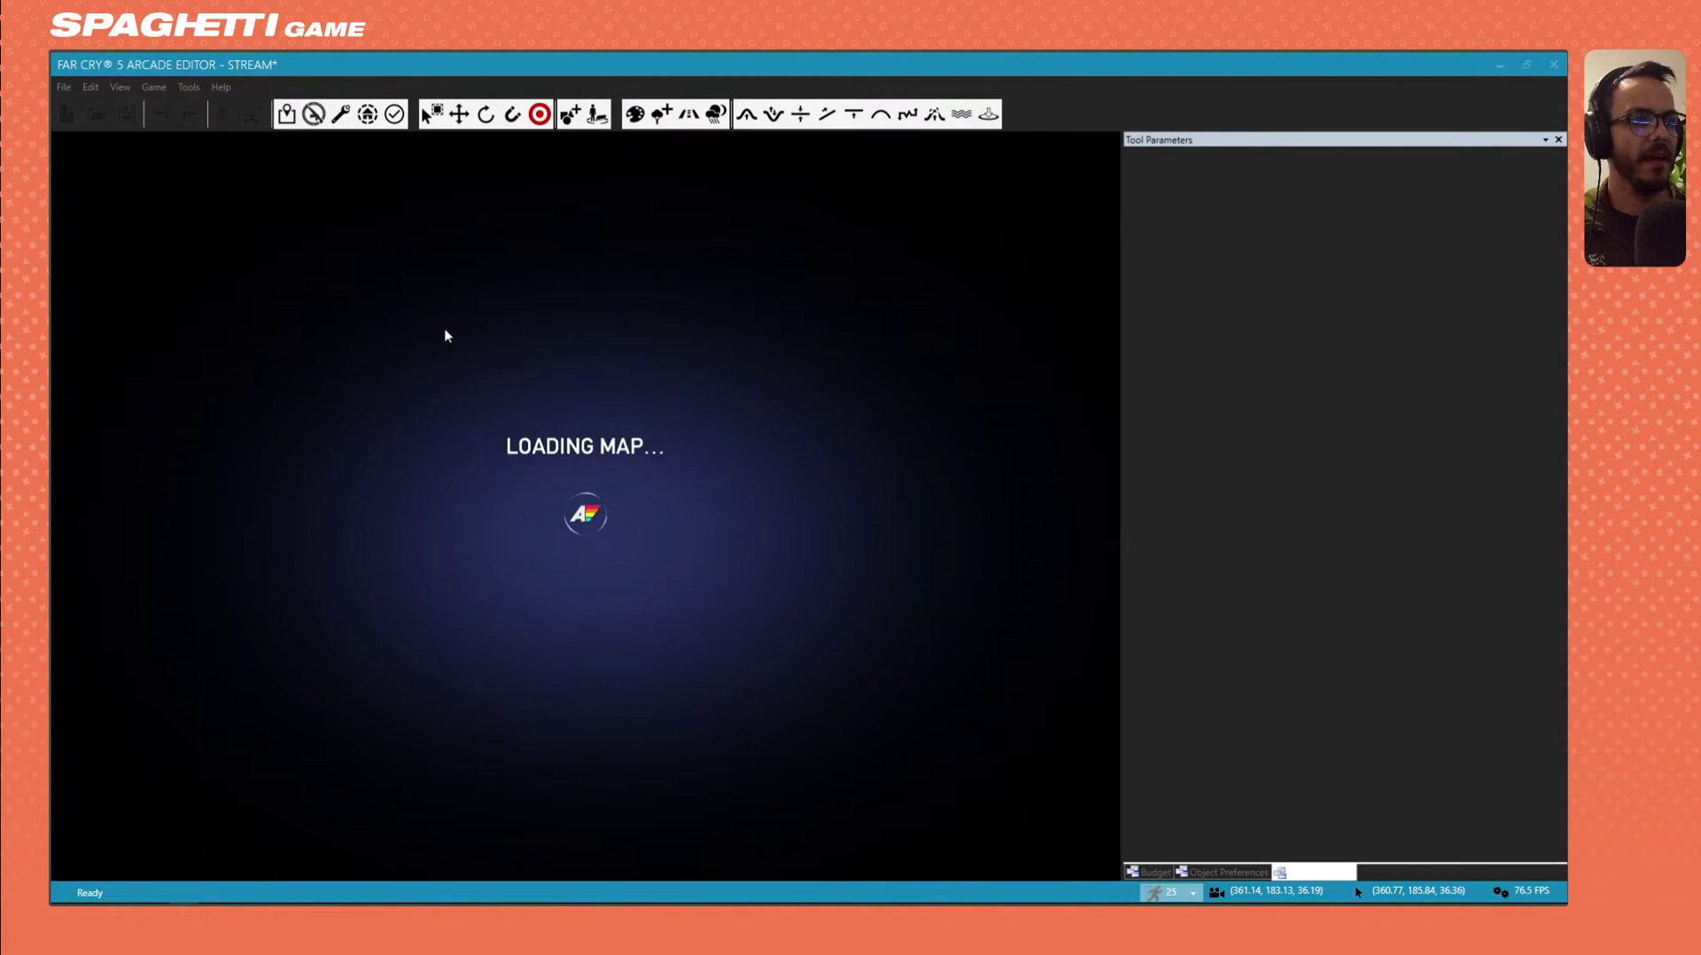
key("c")
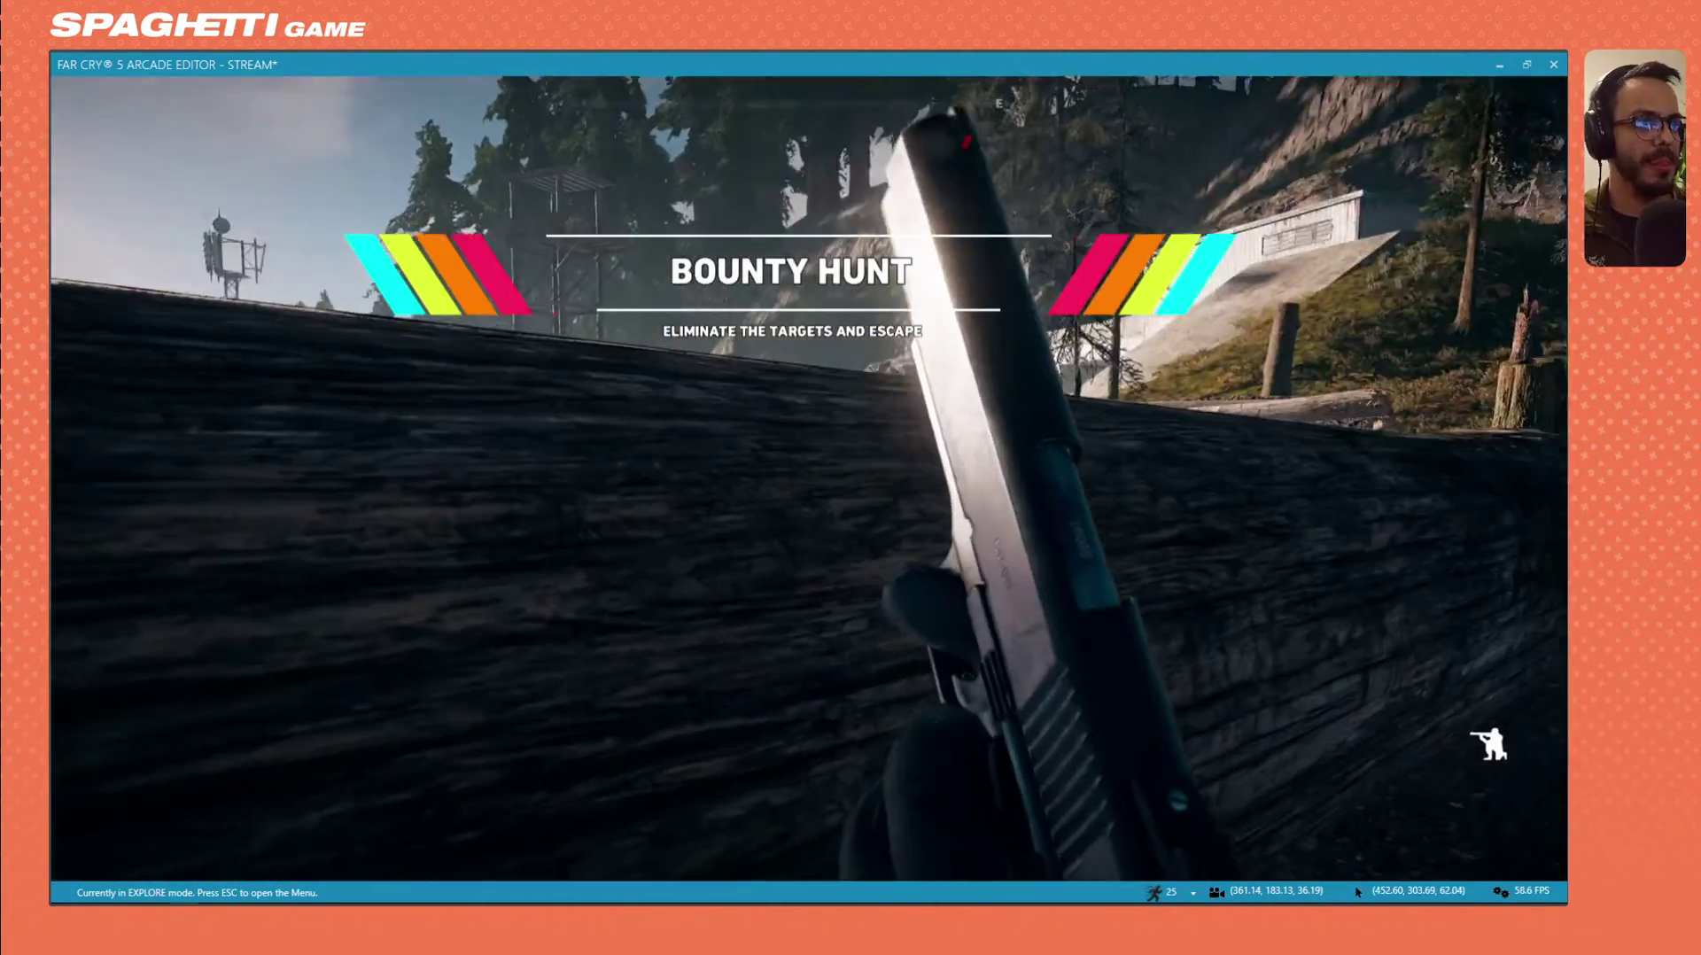
key("w")
key("shift+w")
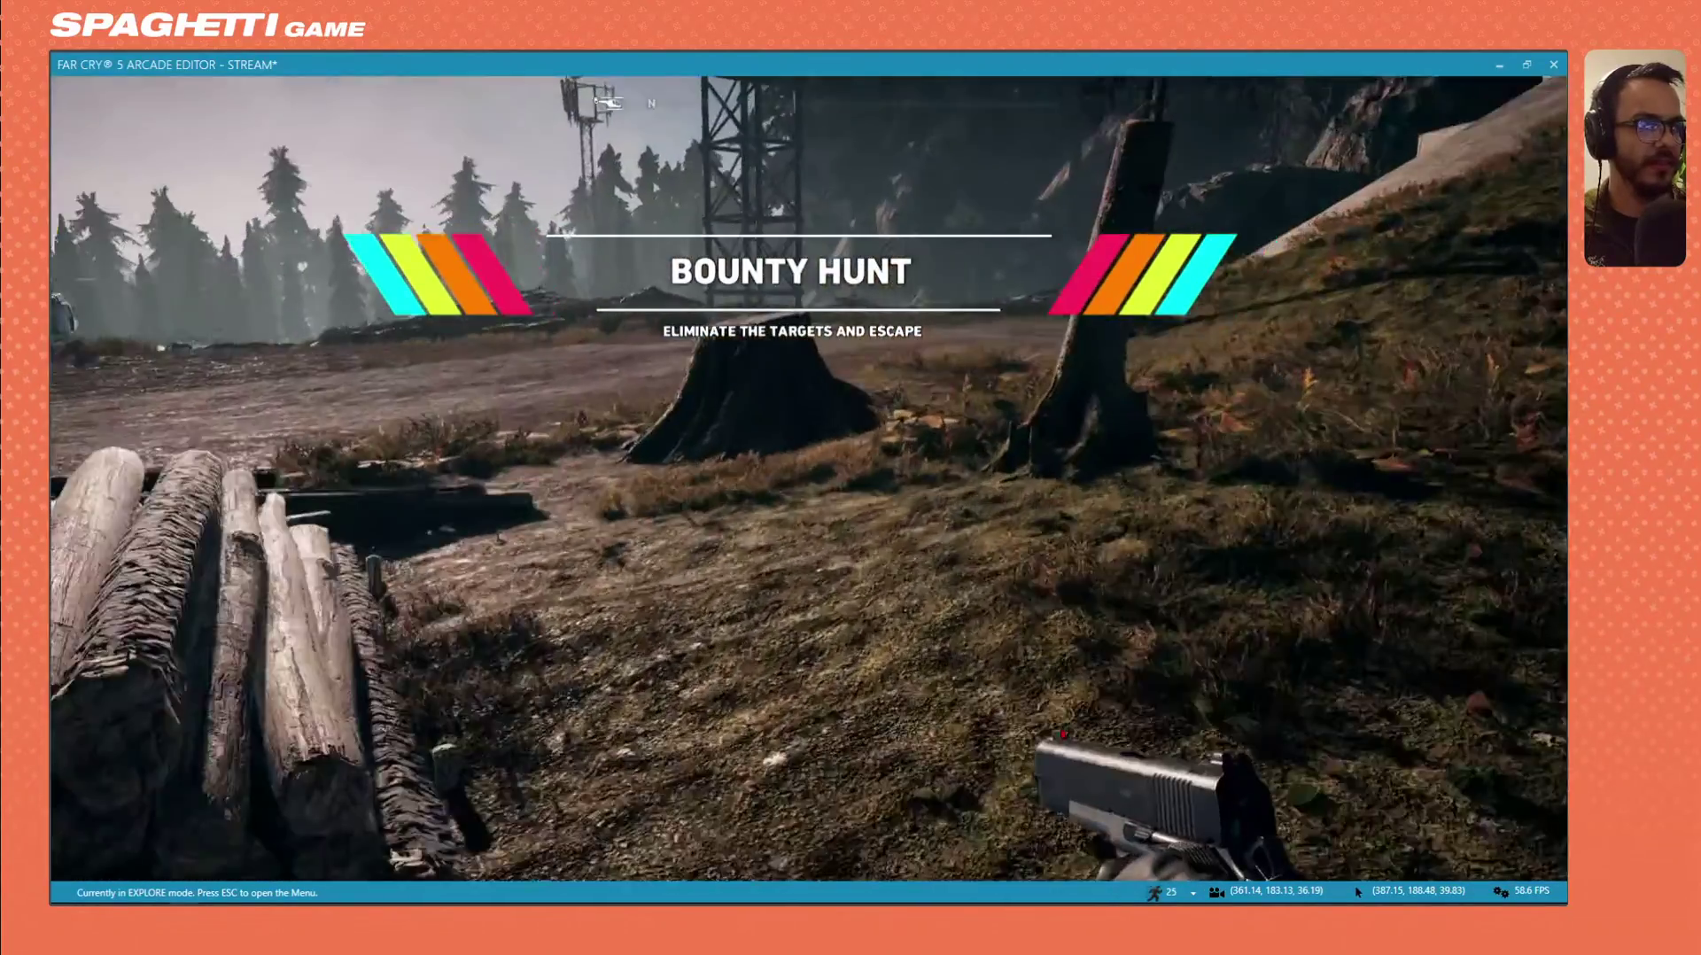
key("c")
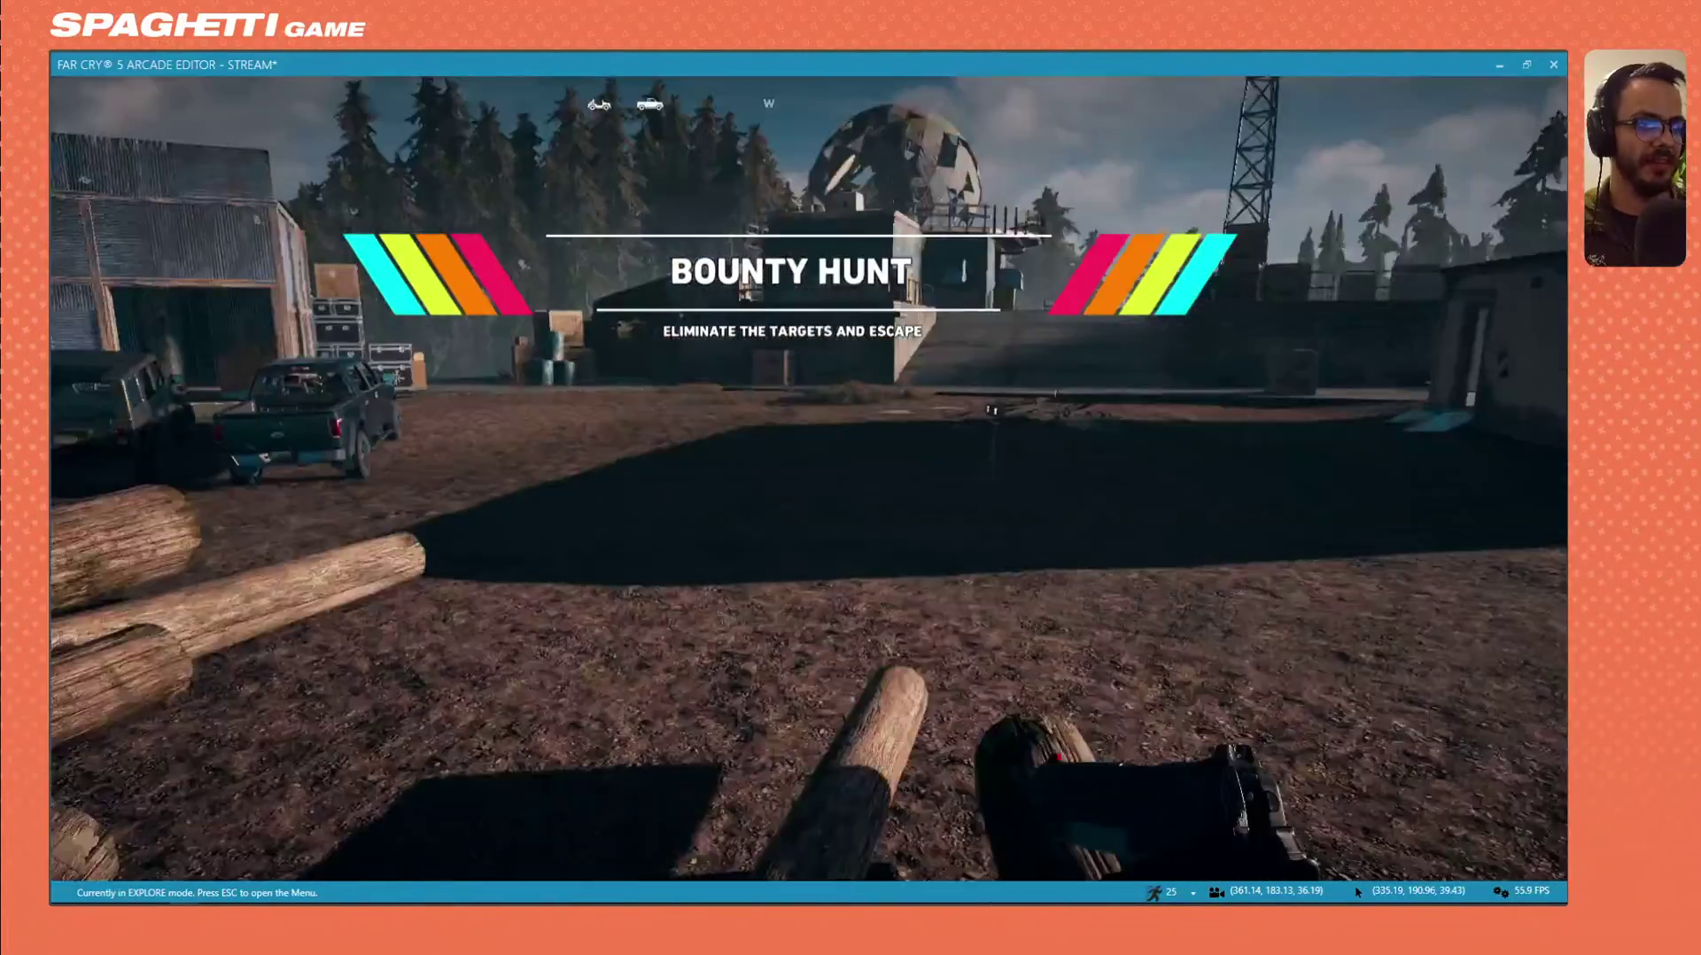
key("Escape")
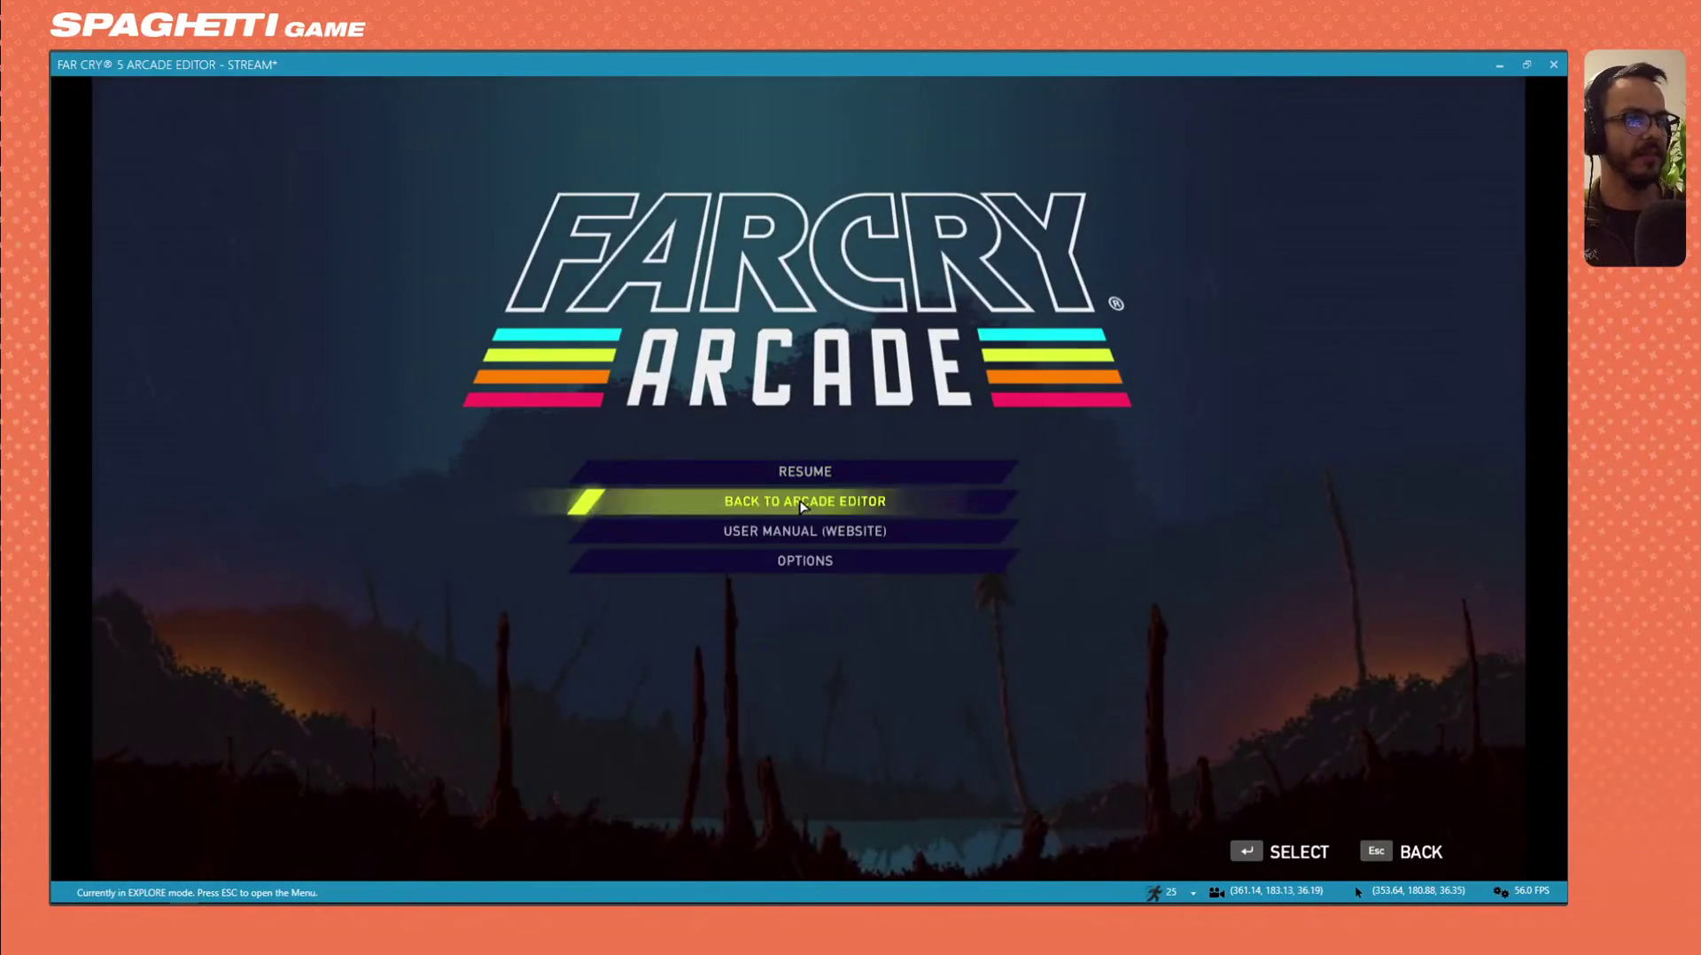
left_click(773, 490)
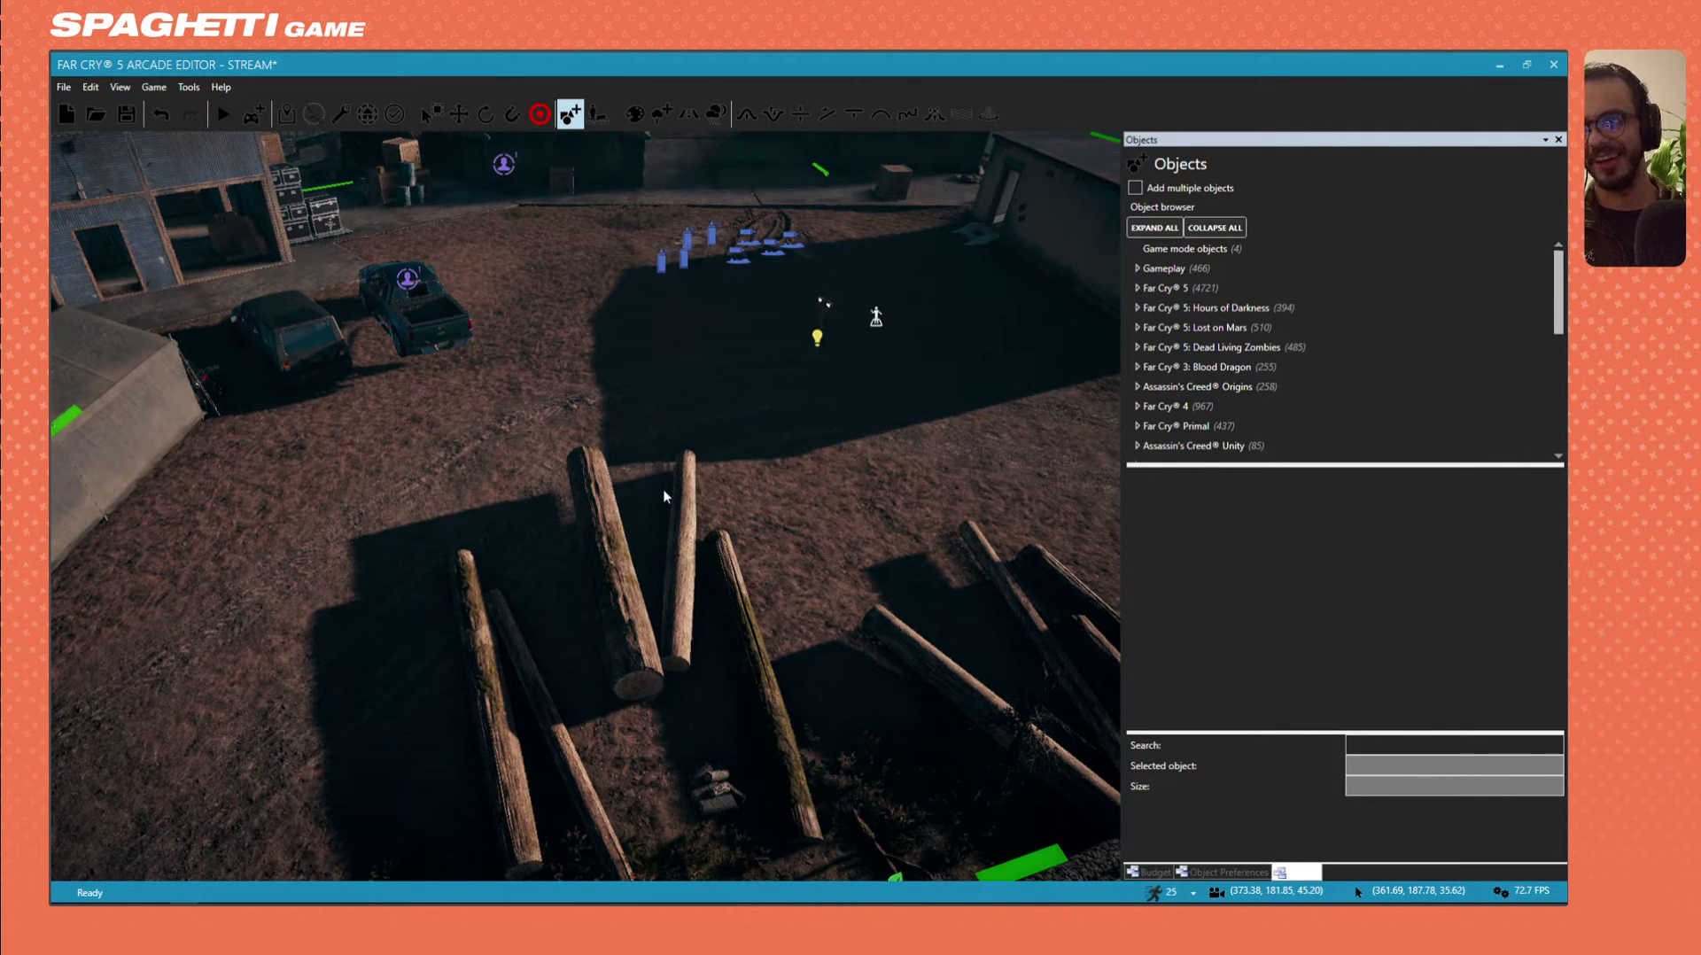
Move the Logs Scattered Large object away from the mound, further out into the dirt yard.
left_click(595, 565)
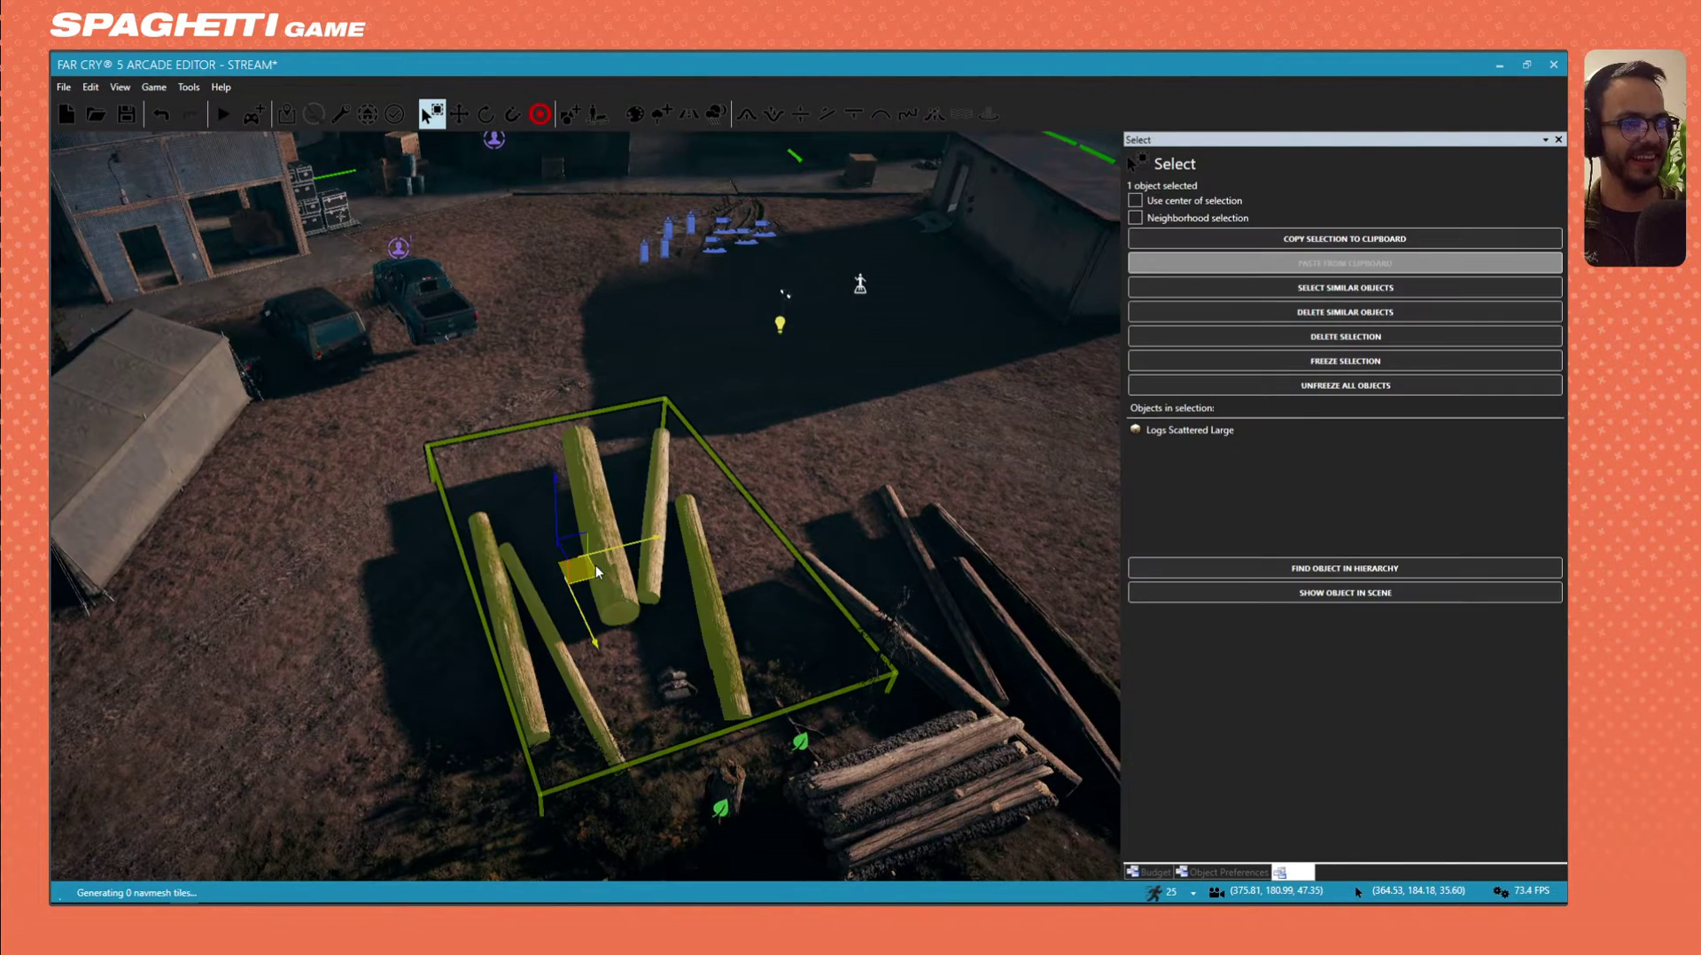
left_click_drag(595, 571, 520, 453)
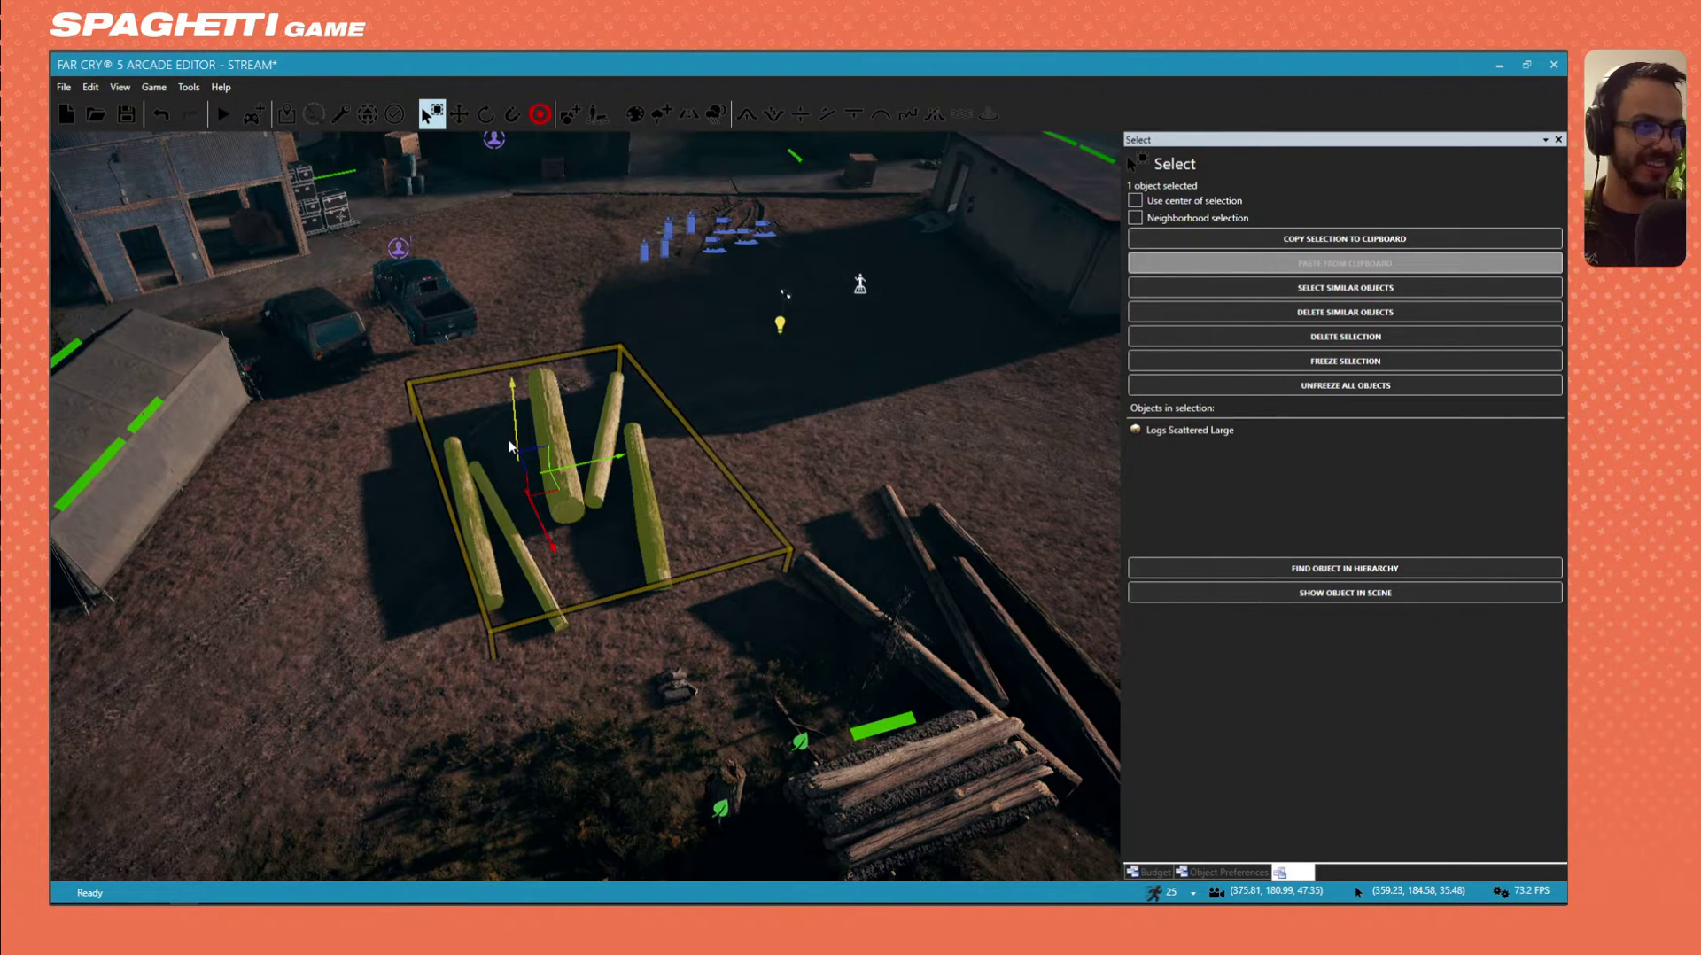
Check the Logs Scattered Large object at ground level and adjust its height over the dirt yard.
key("w")
right_click_drag(521, 448, 569, 376)
key("w")
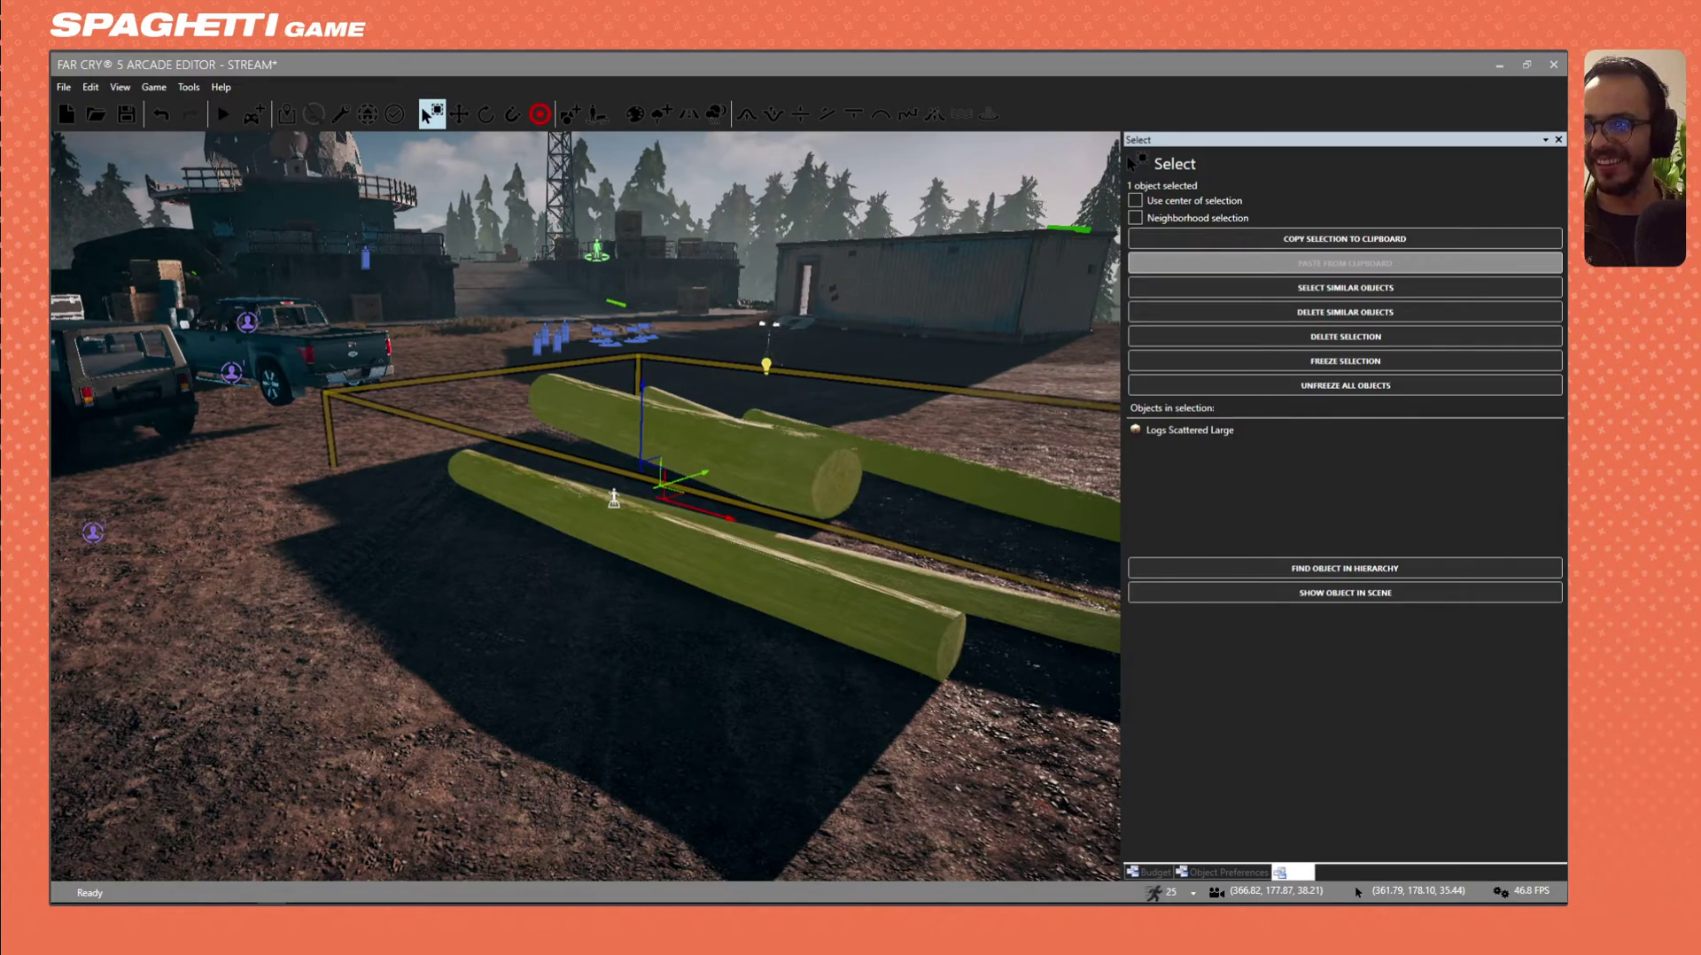
right_click_drag(648, 428, 894, 363)
key("s")
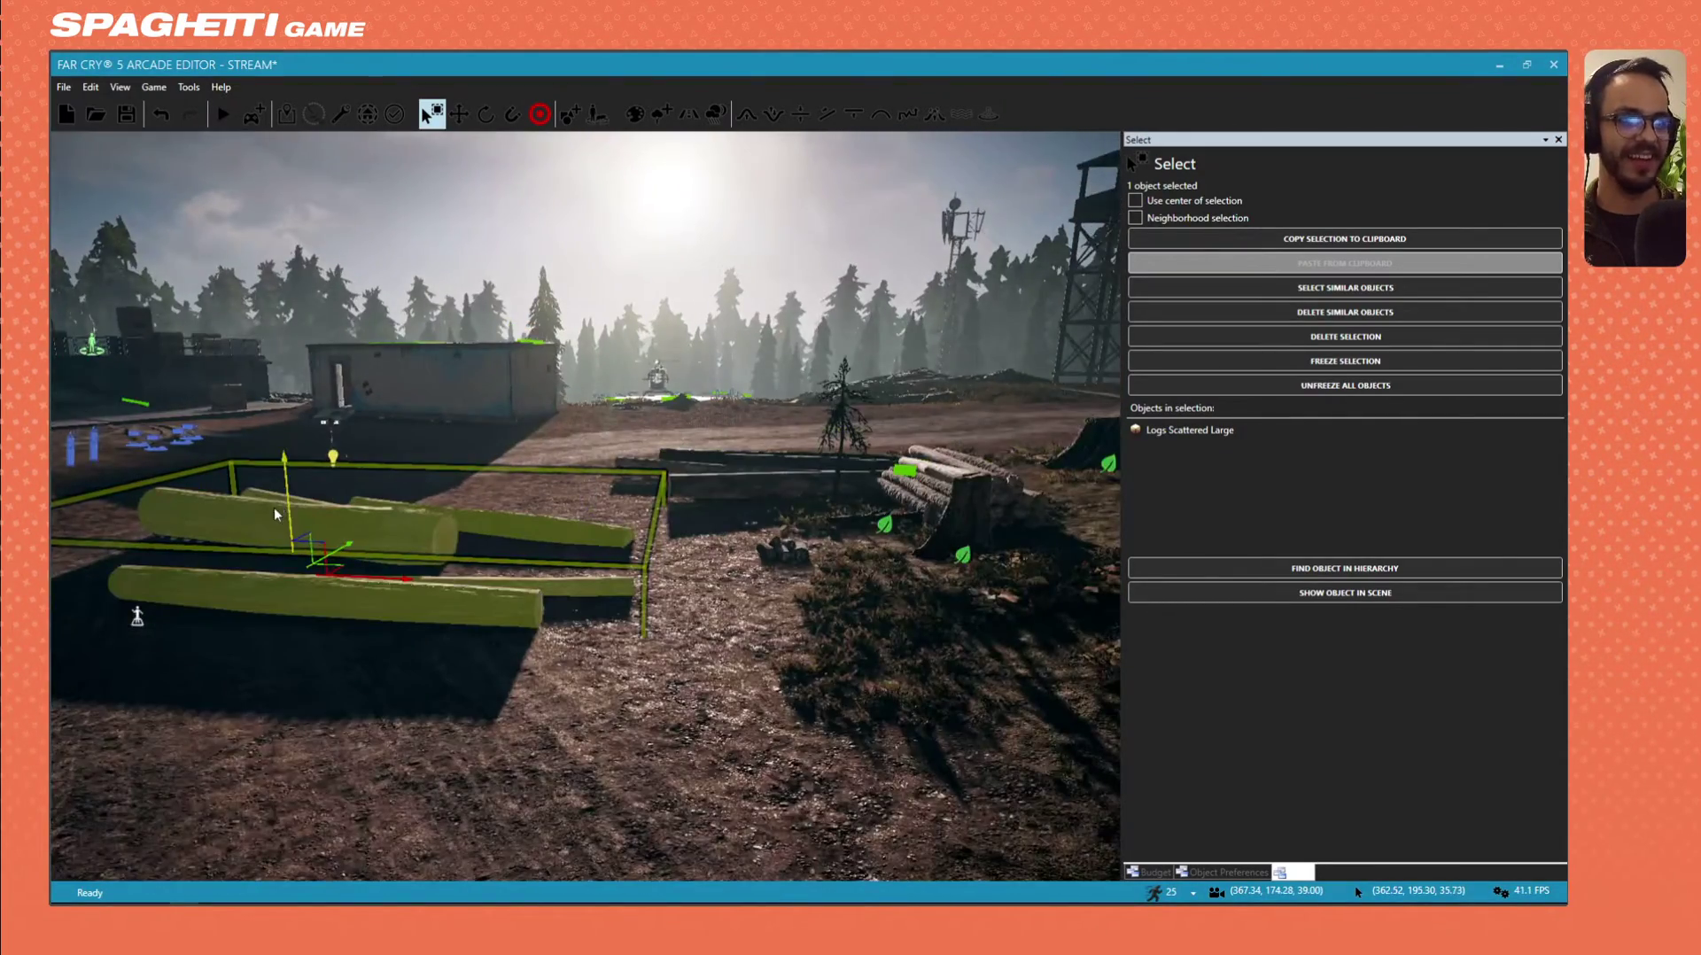
key("d")
right_click_drag(274, 515, 498, 525)
key("a")
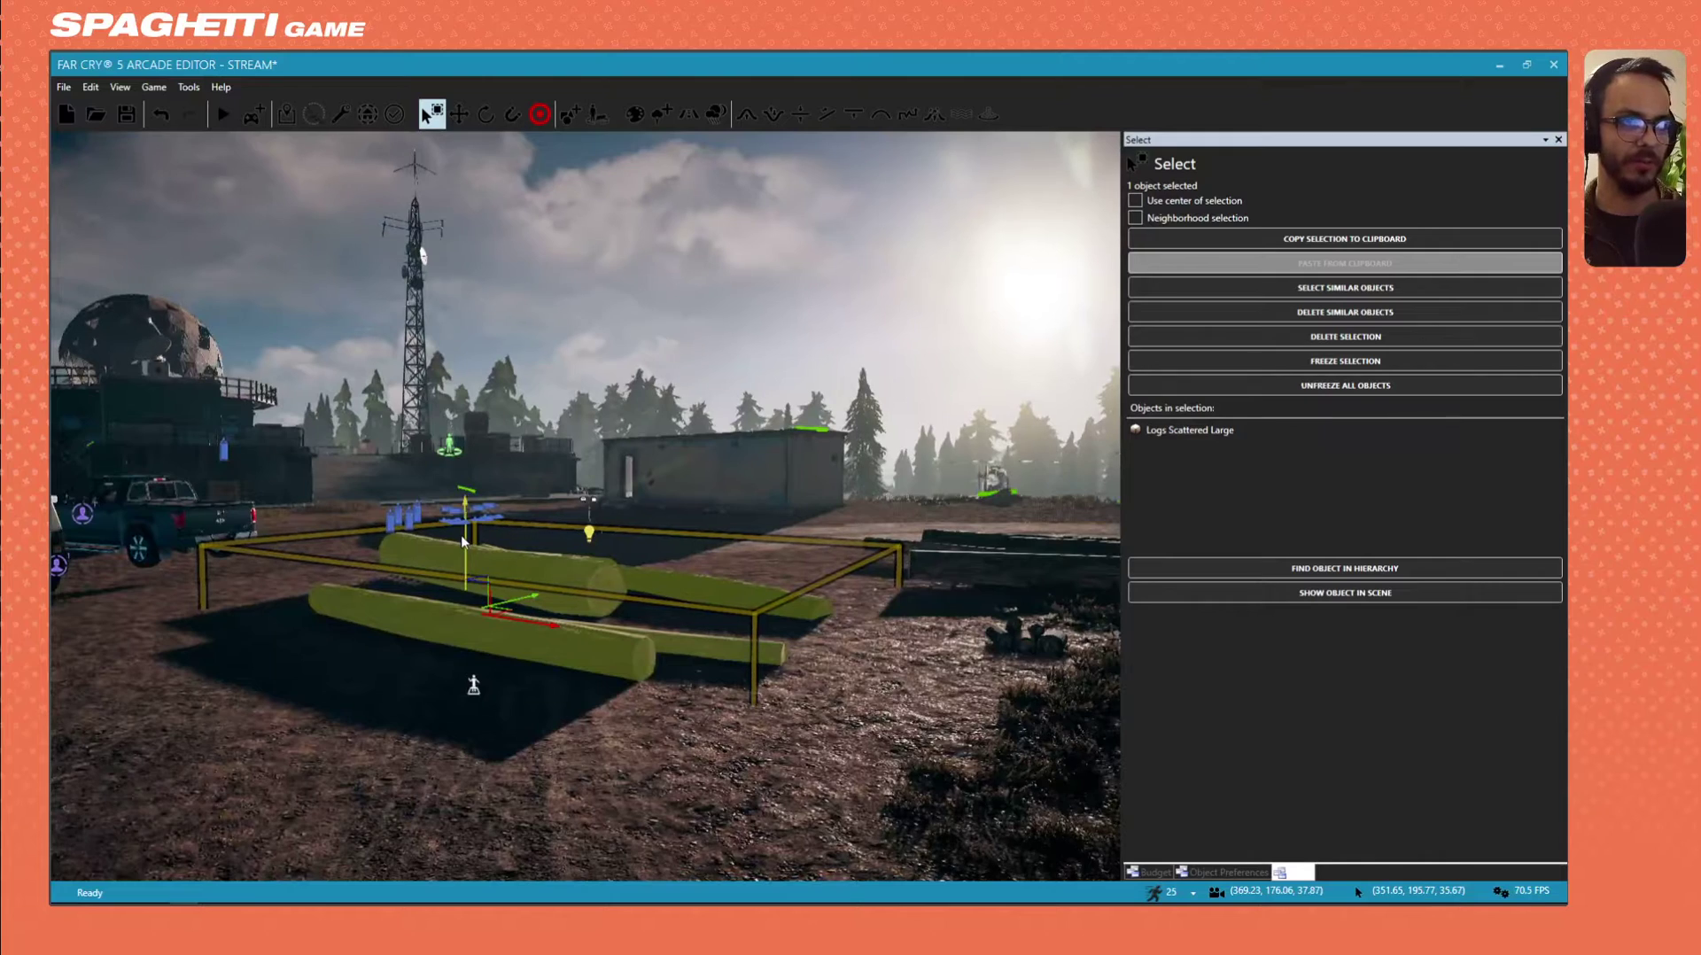
left_click_drag(460, 535, 513, 673)
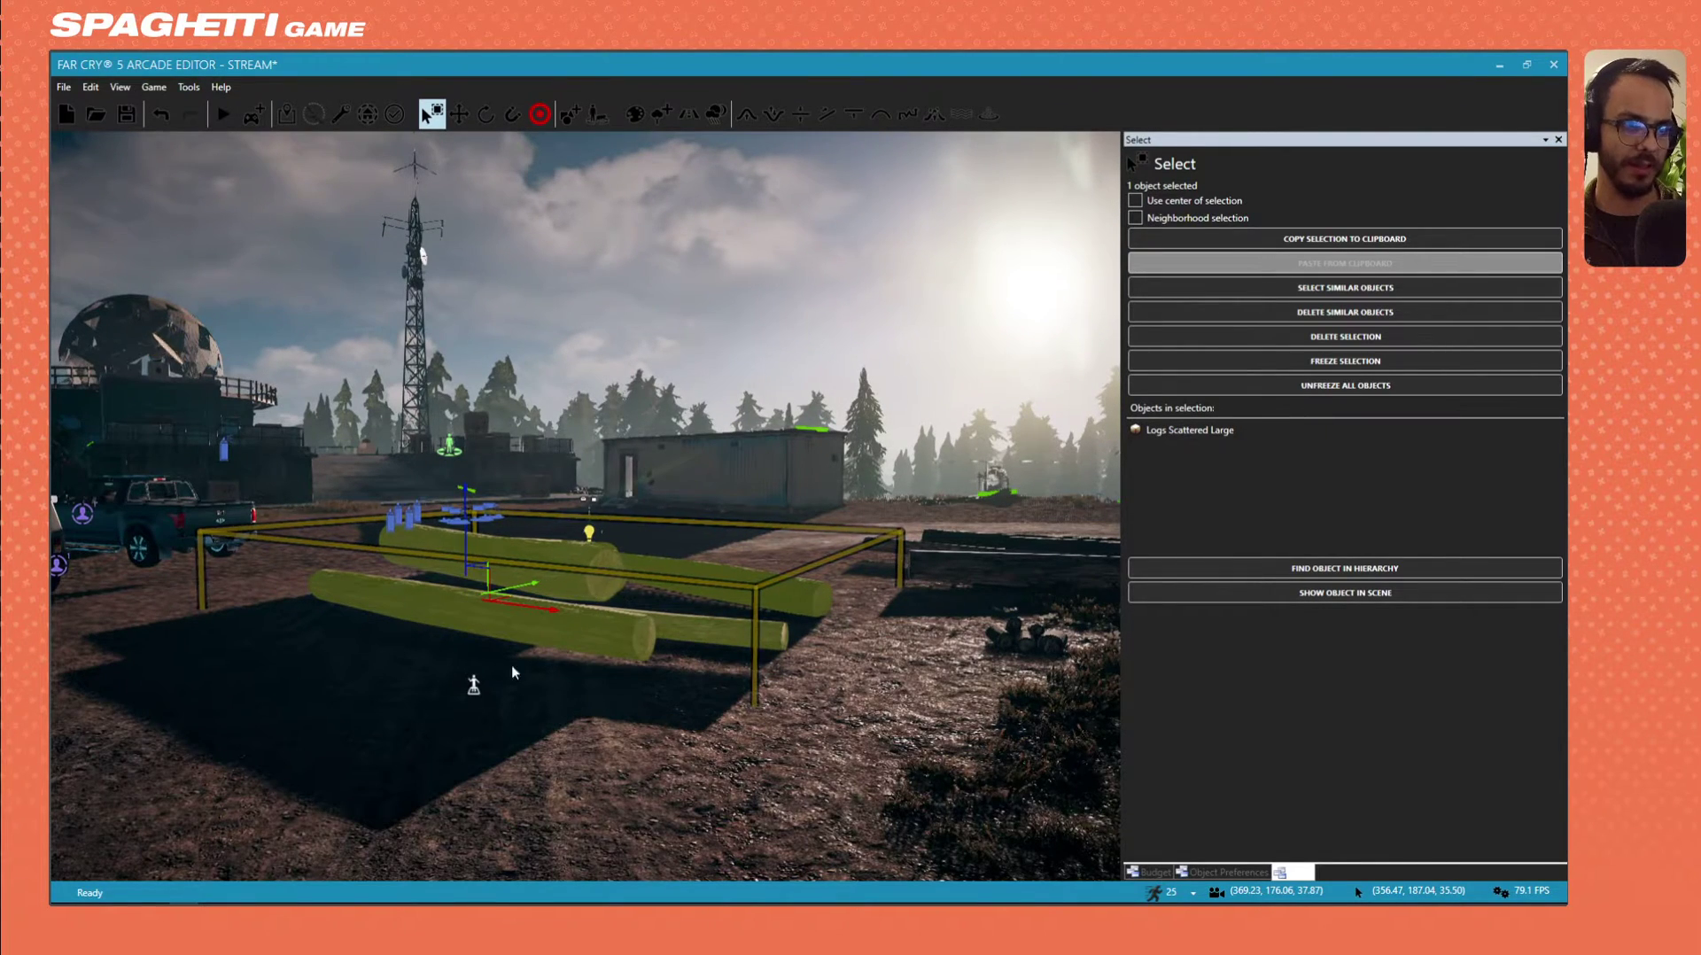
Move the Logs Scattered Large object from the dirt yard onto the grassy mound, among the tree stumps.
key("w")
right_click_drag(662, 635, 177, 571)
key("s")
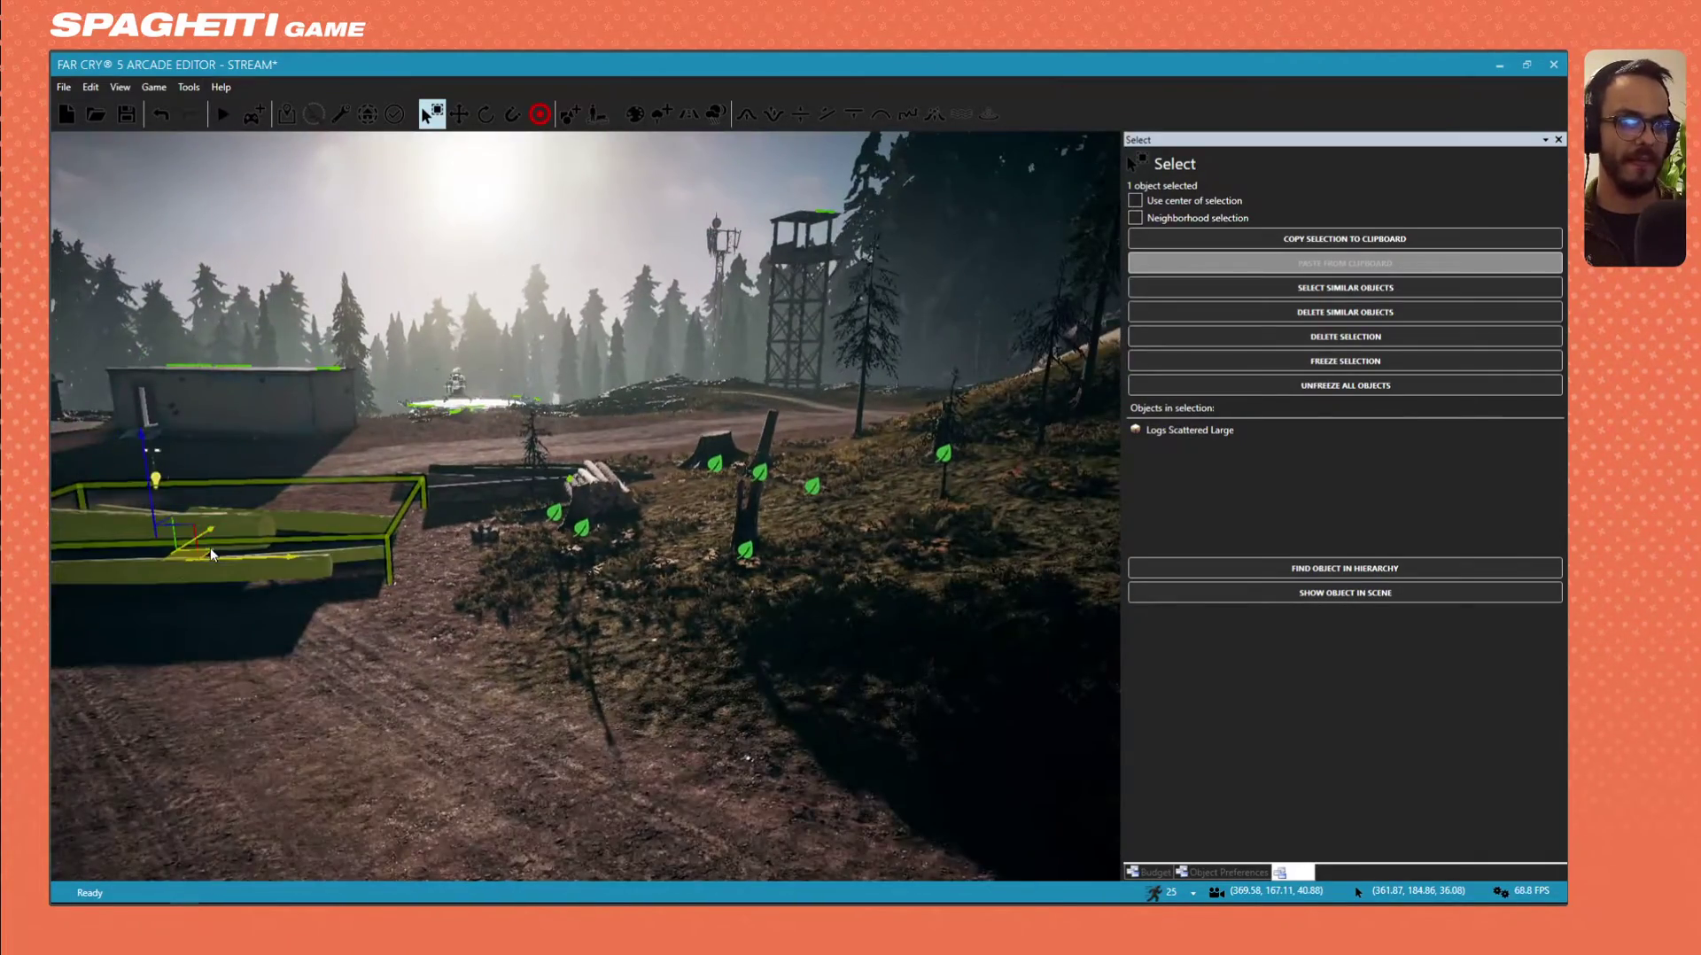
left_click_drag(211, 550, 854, 456)
key("w")
key("d")
key("w")
key("d")
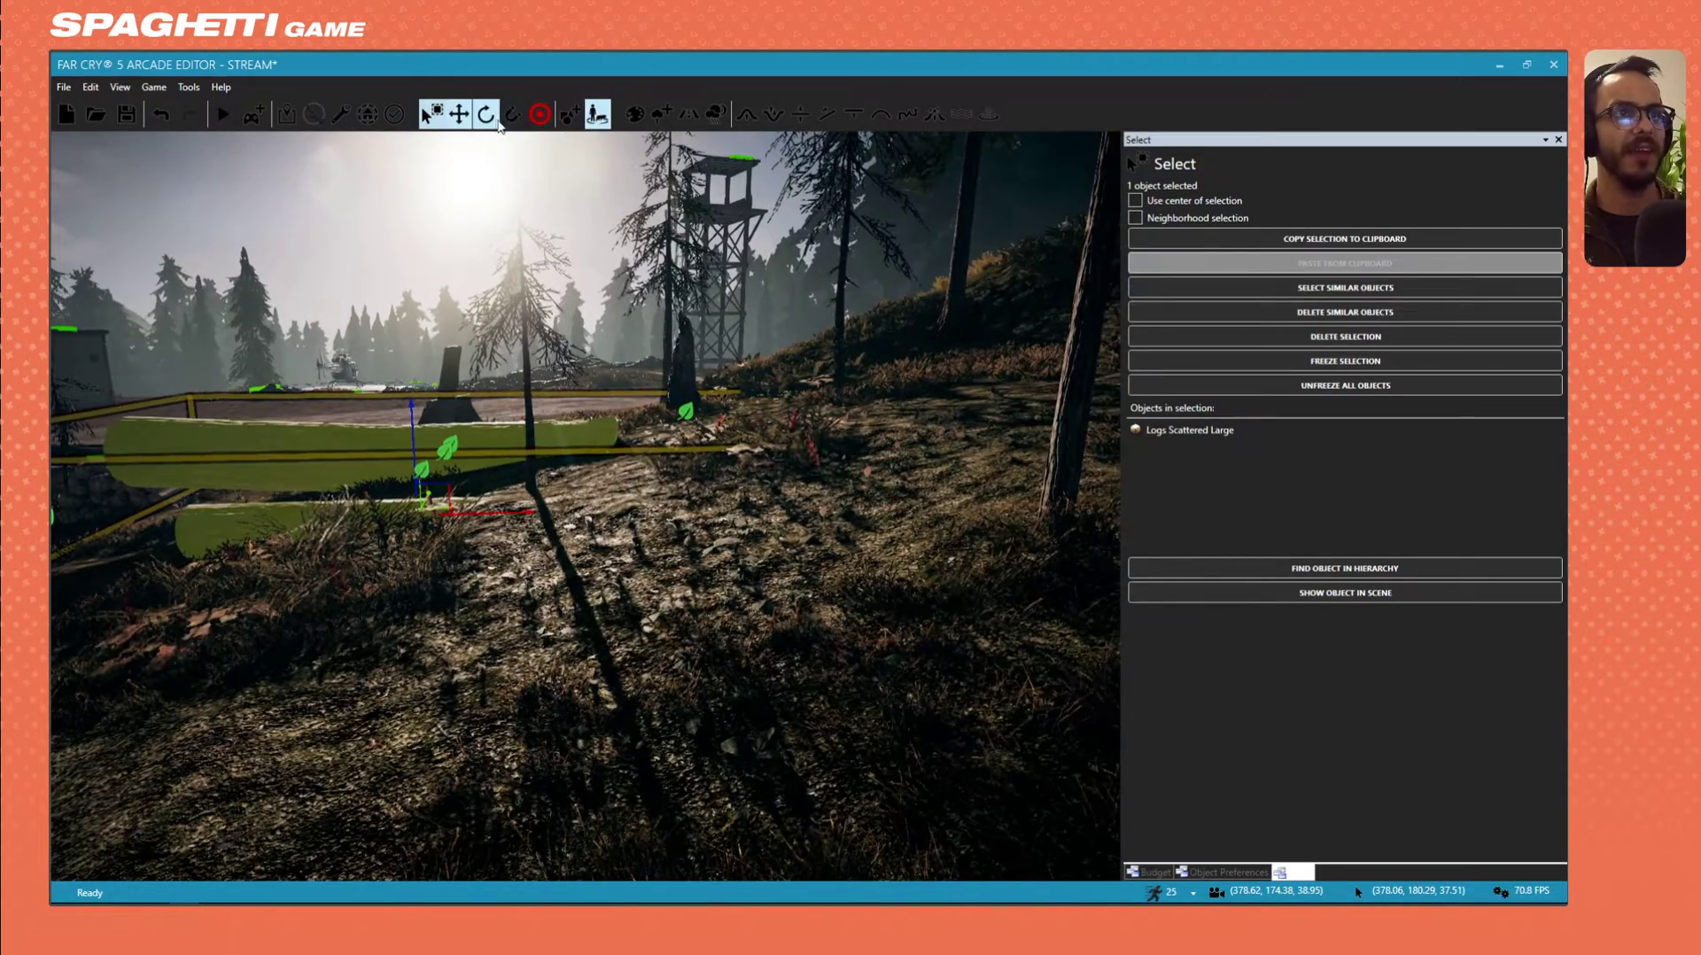
Tilt the Logs Scattered Large object to follow the mound's slope and lower it slightly towards the ground.
left_click(485, 113)
left_click(464, 418)
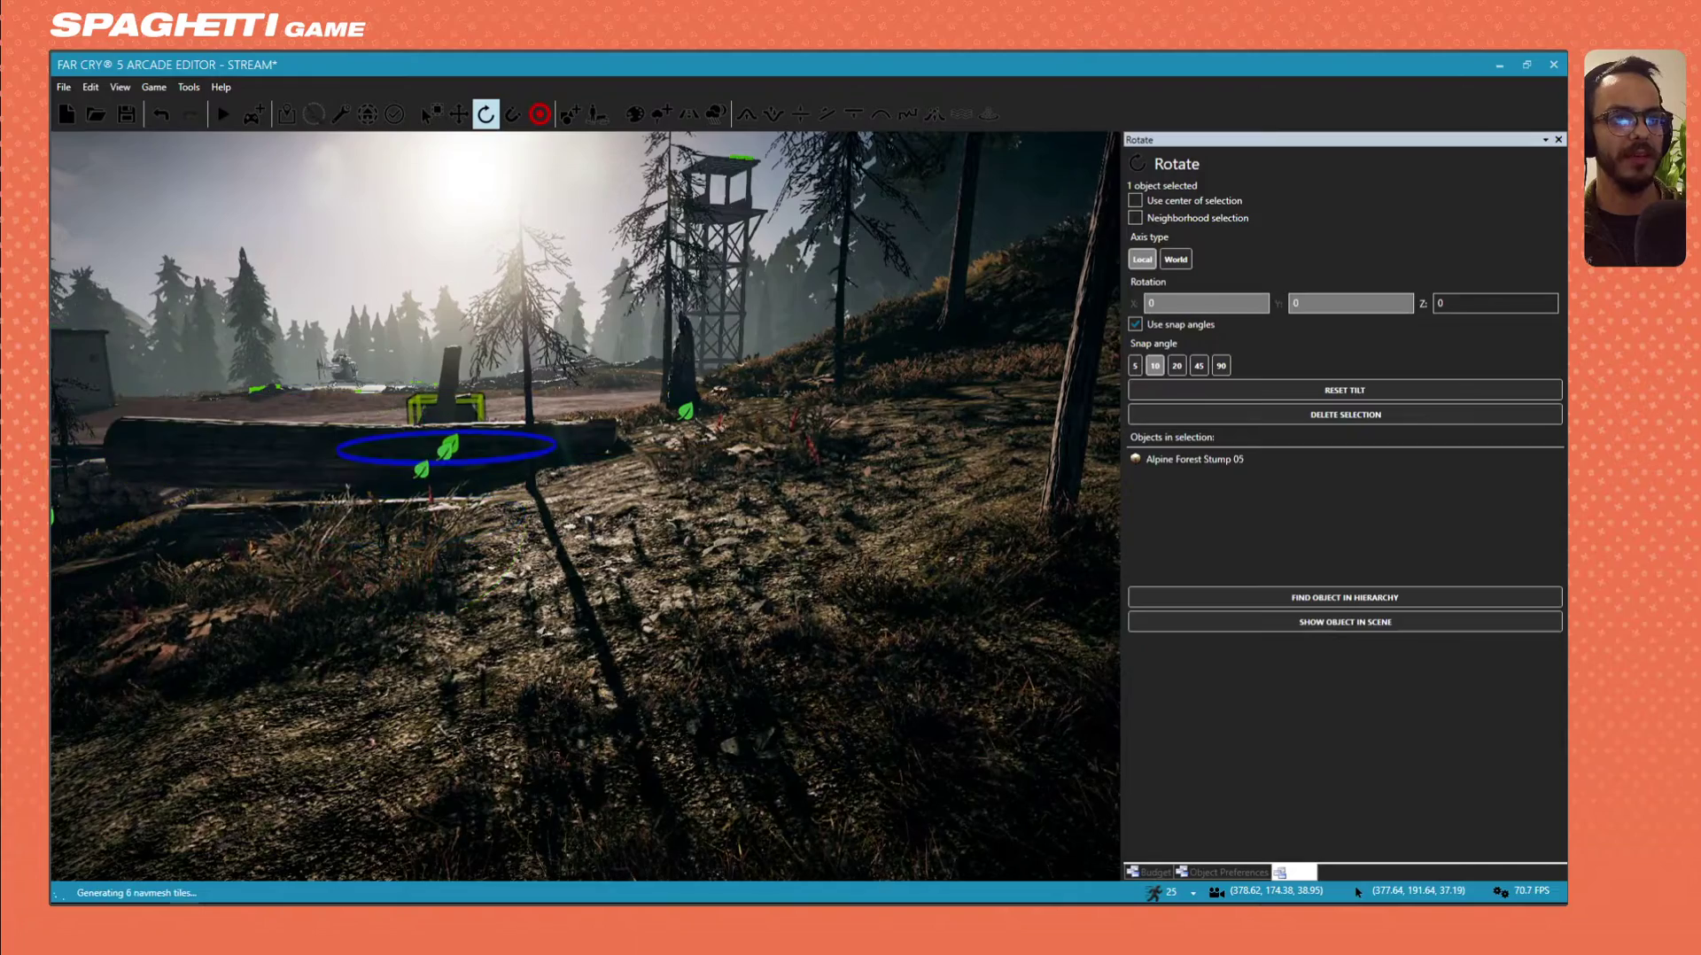
left_click(282, 449)
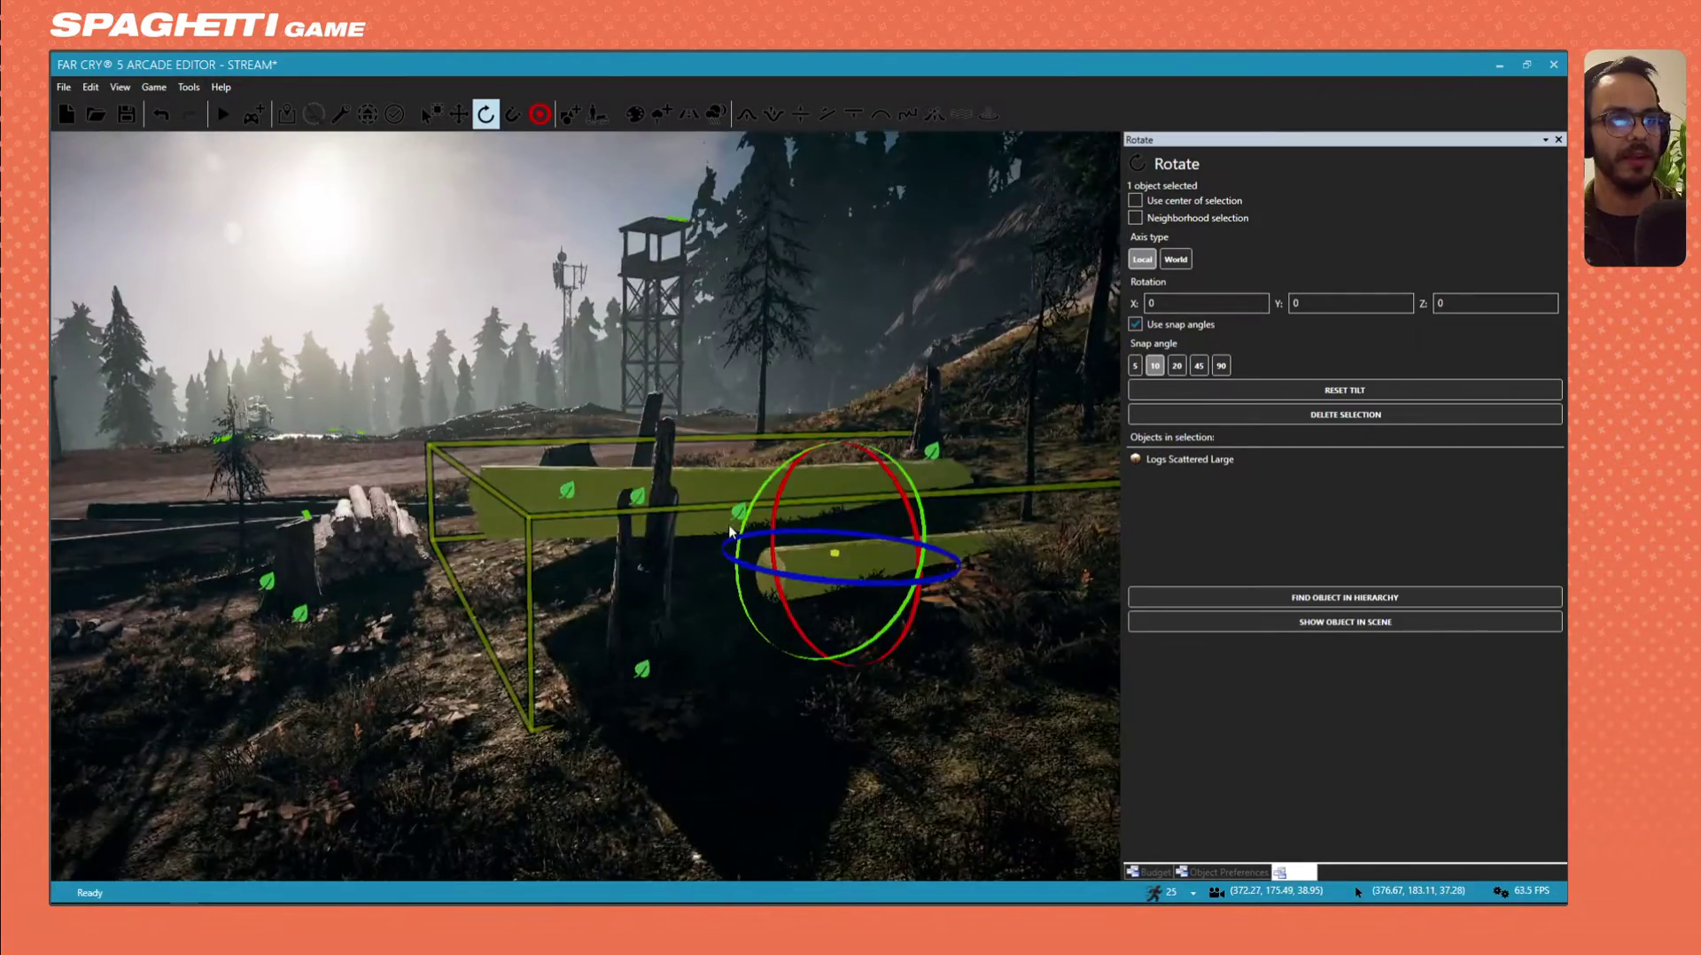
scroll(758, 498, "up", 1)
scroll(759, 498, "down", 2)
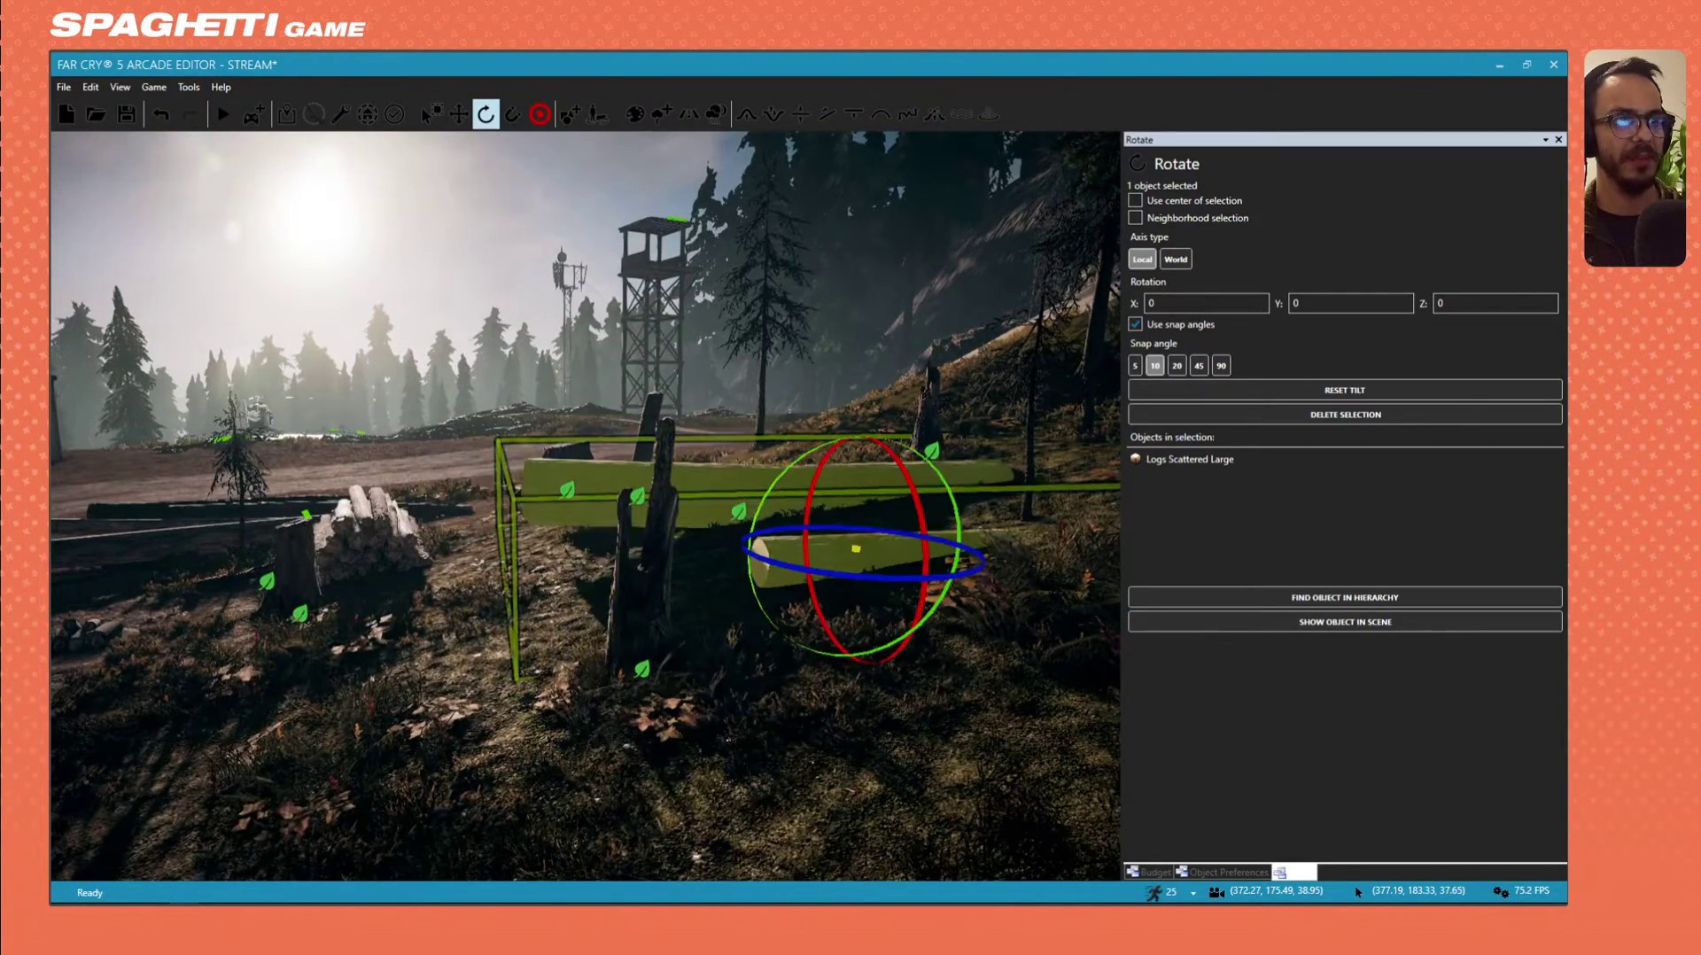
left_click_drag(768, 496, 743, 540)
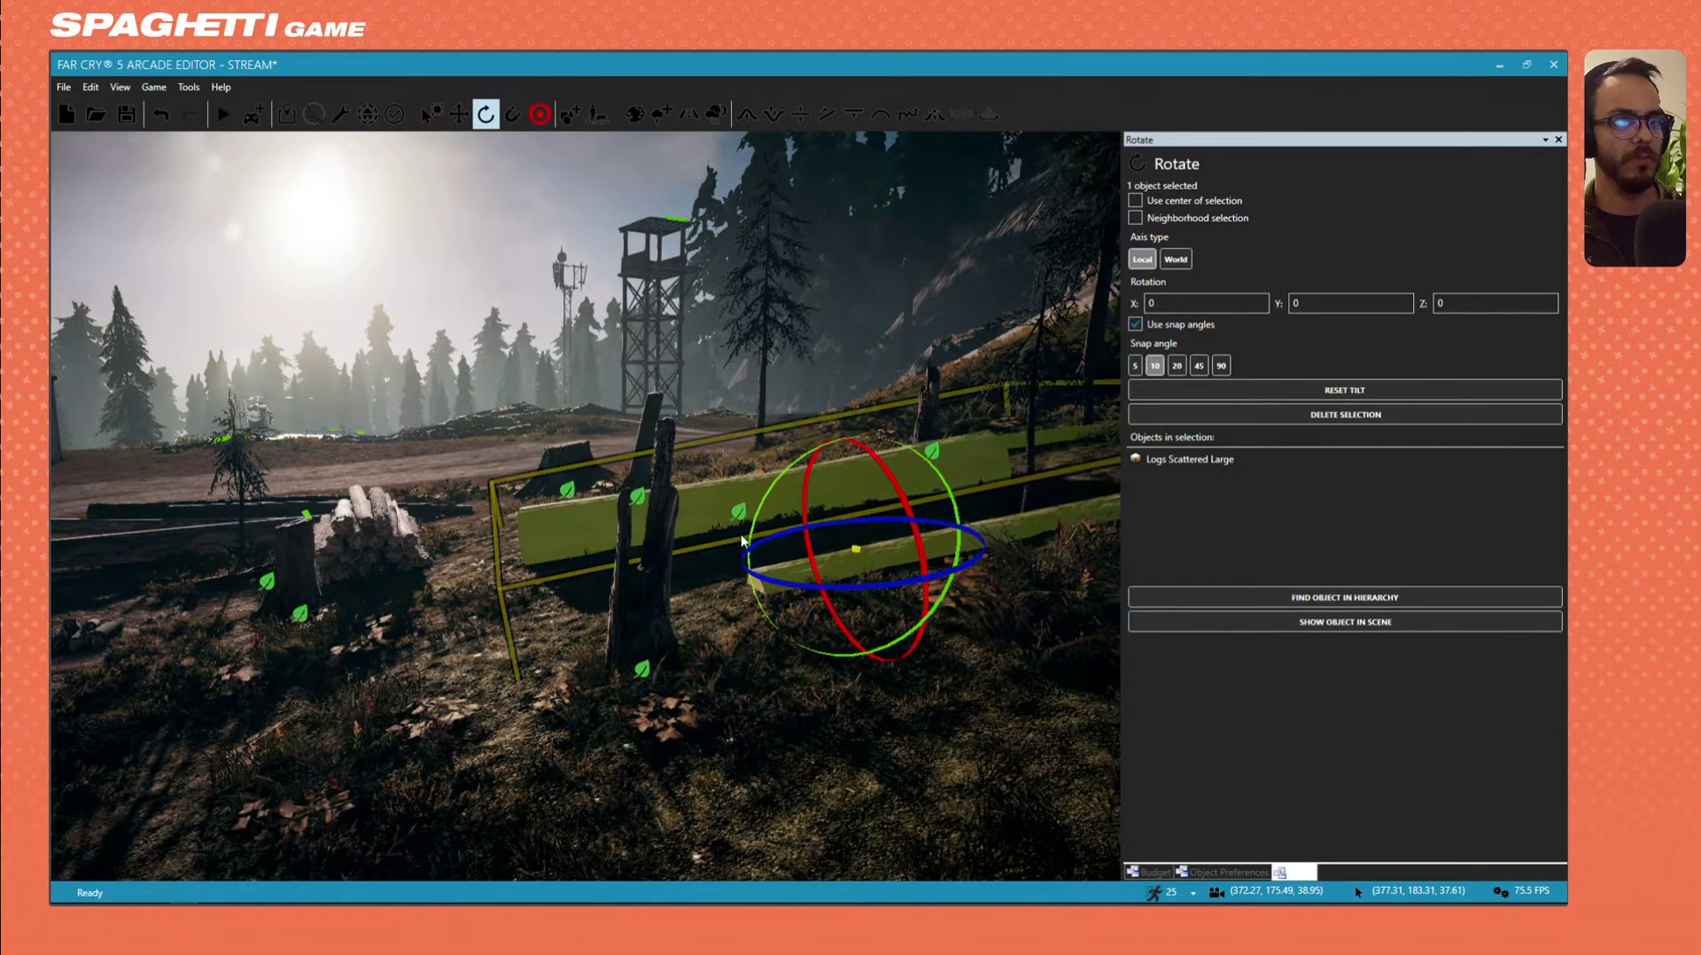
left_click(458, 113)
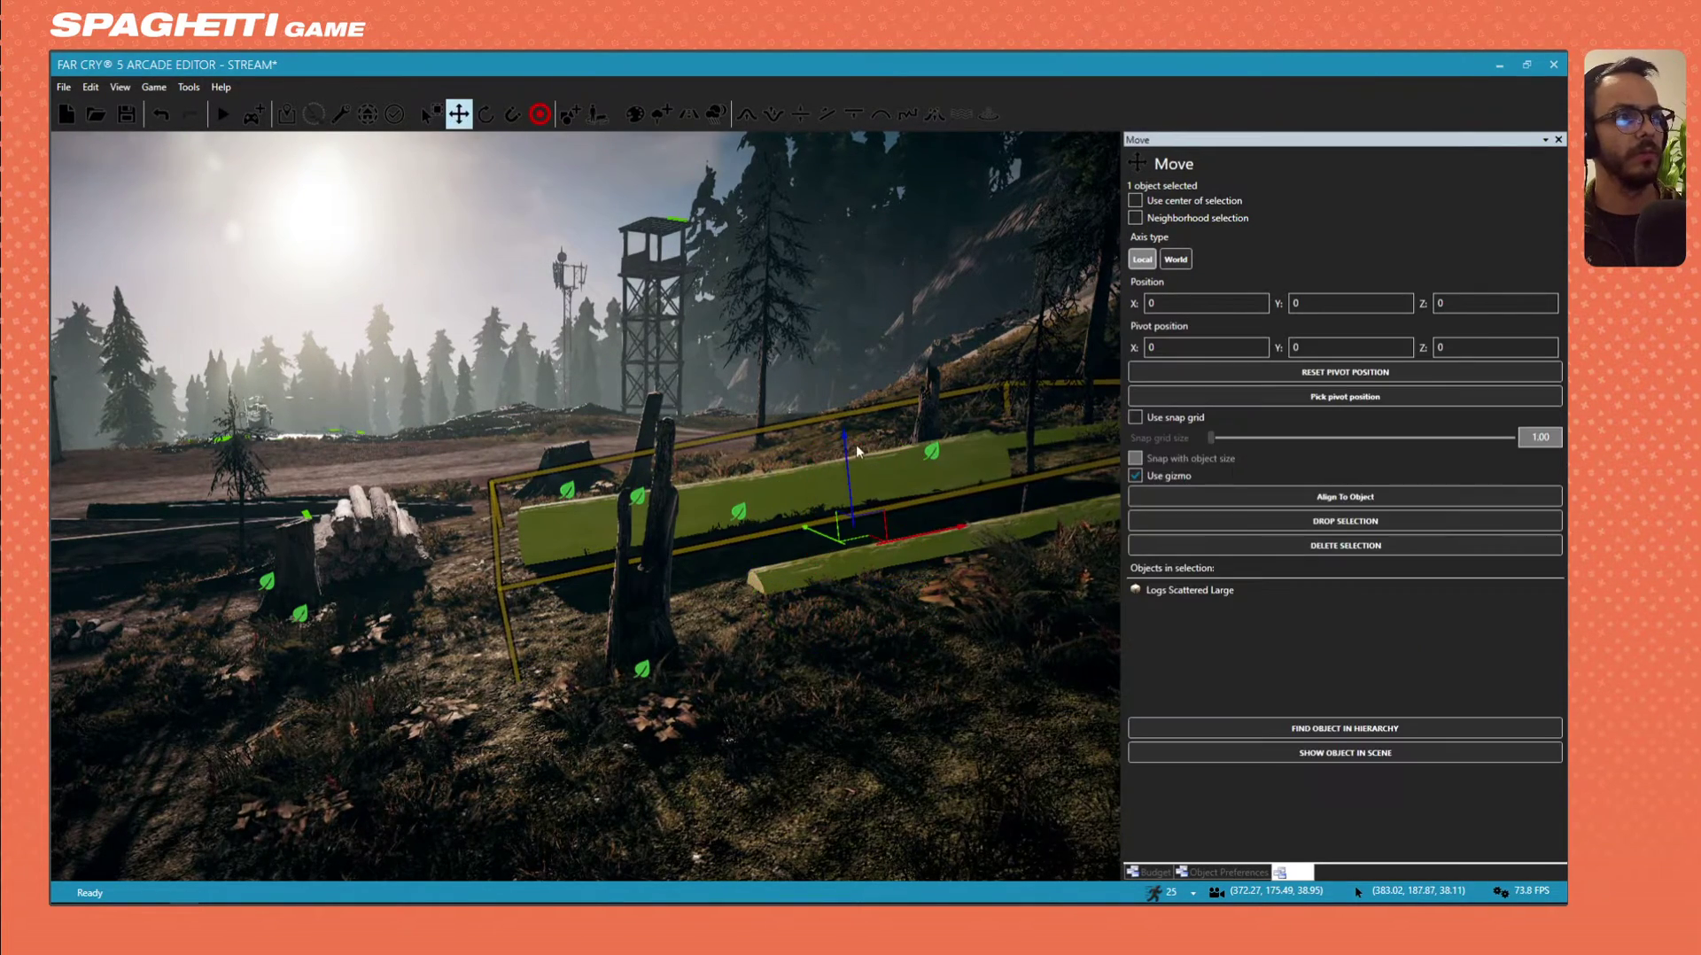
left_click_drag(846, 448, 848, 465)
left_click(581, 340)
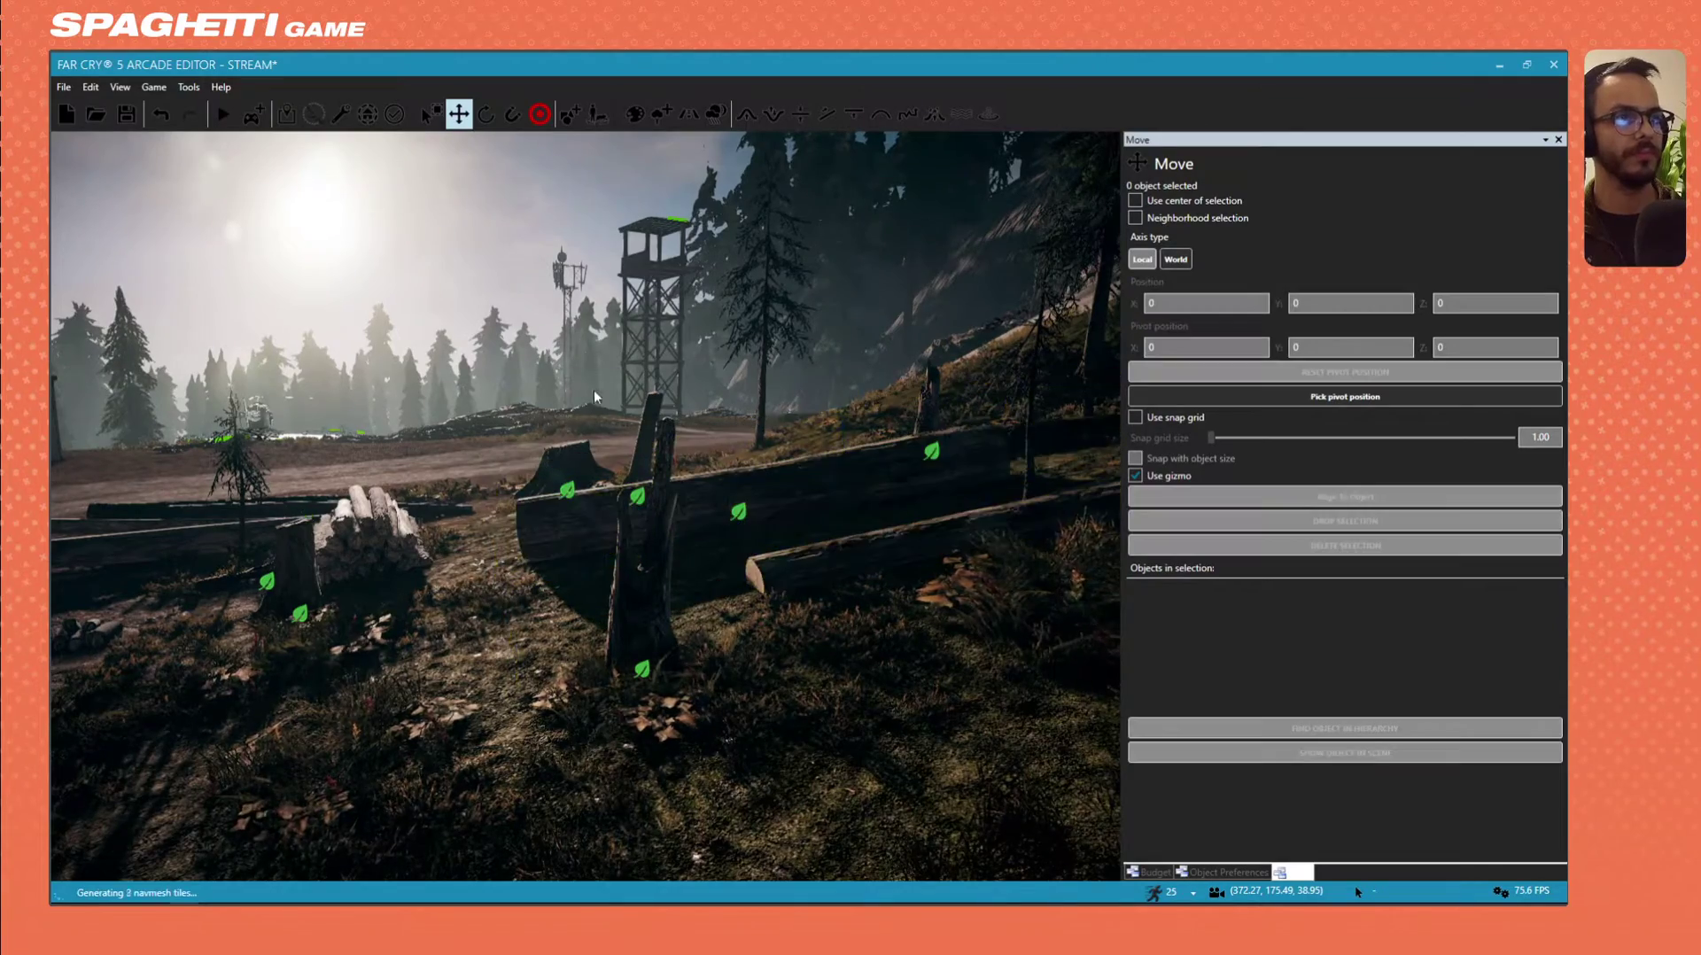
Move the Log Pile out from behind the stump, towards the mound's edge beside the dirt yard.
key("s")
right_click_drag(593, 389, 372, 319)
key("s")
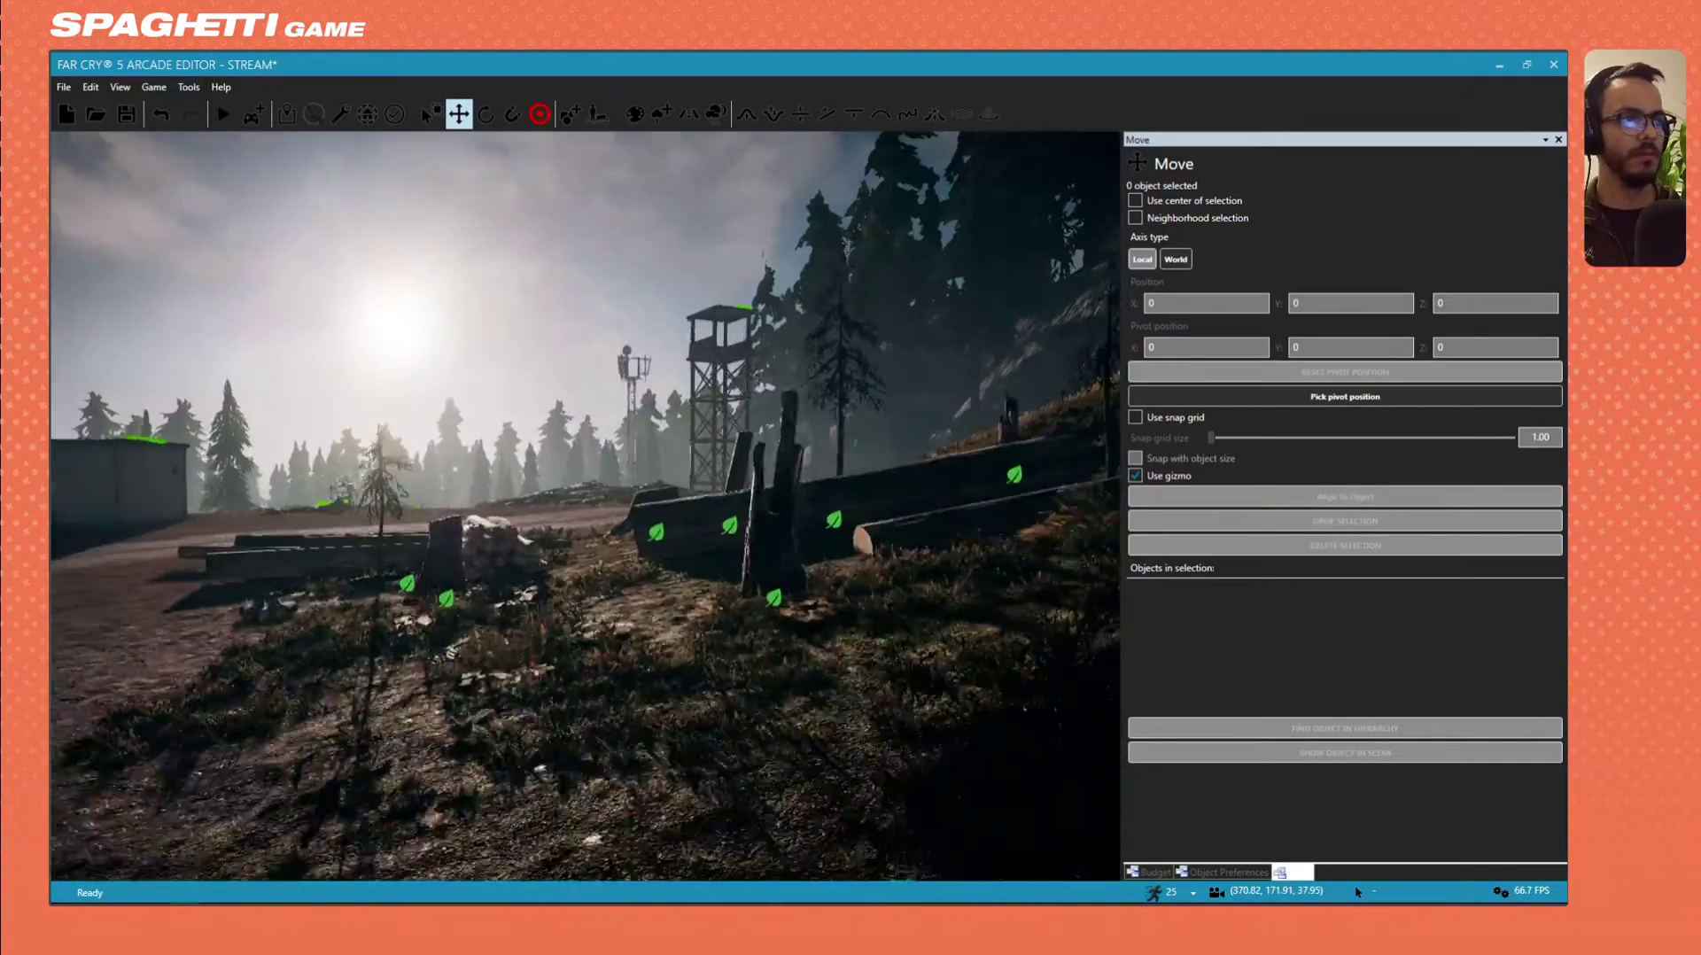
left_click(489, 591)
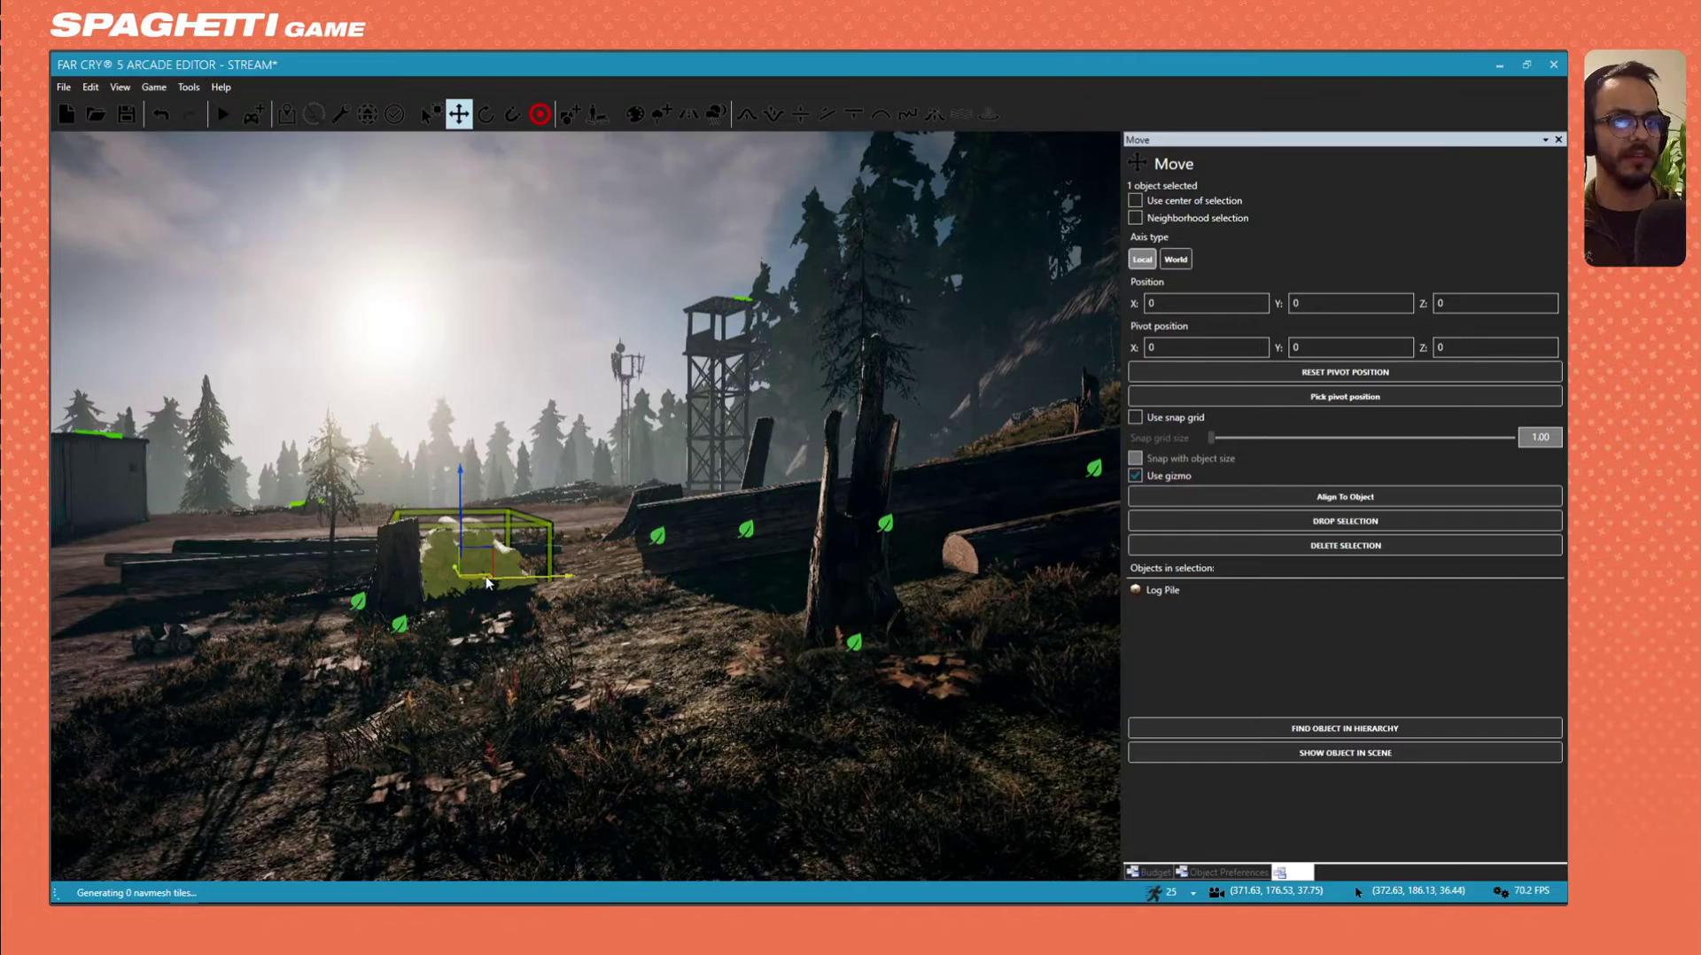
left_click_drag(487, 583, 336, 666)
Rotate the Log Pile about its vertical axis and delete the object beside it.
key("s")
right_click_drag(611, 518, 546, 547)
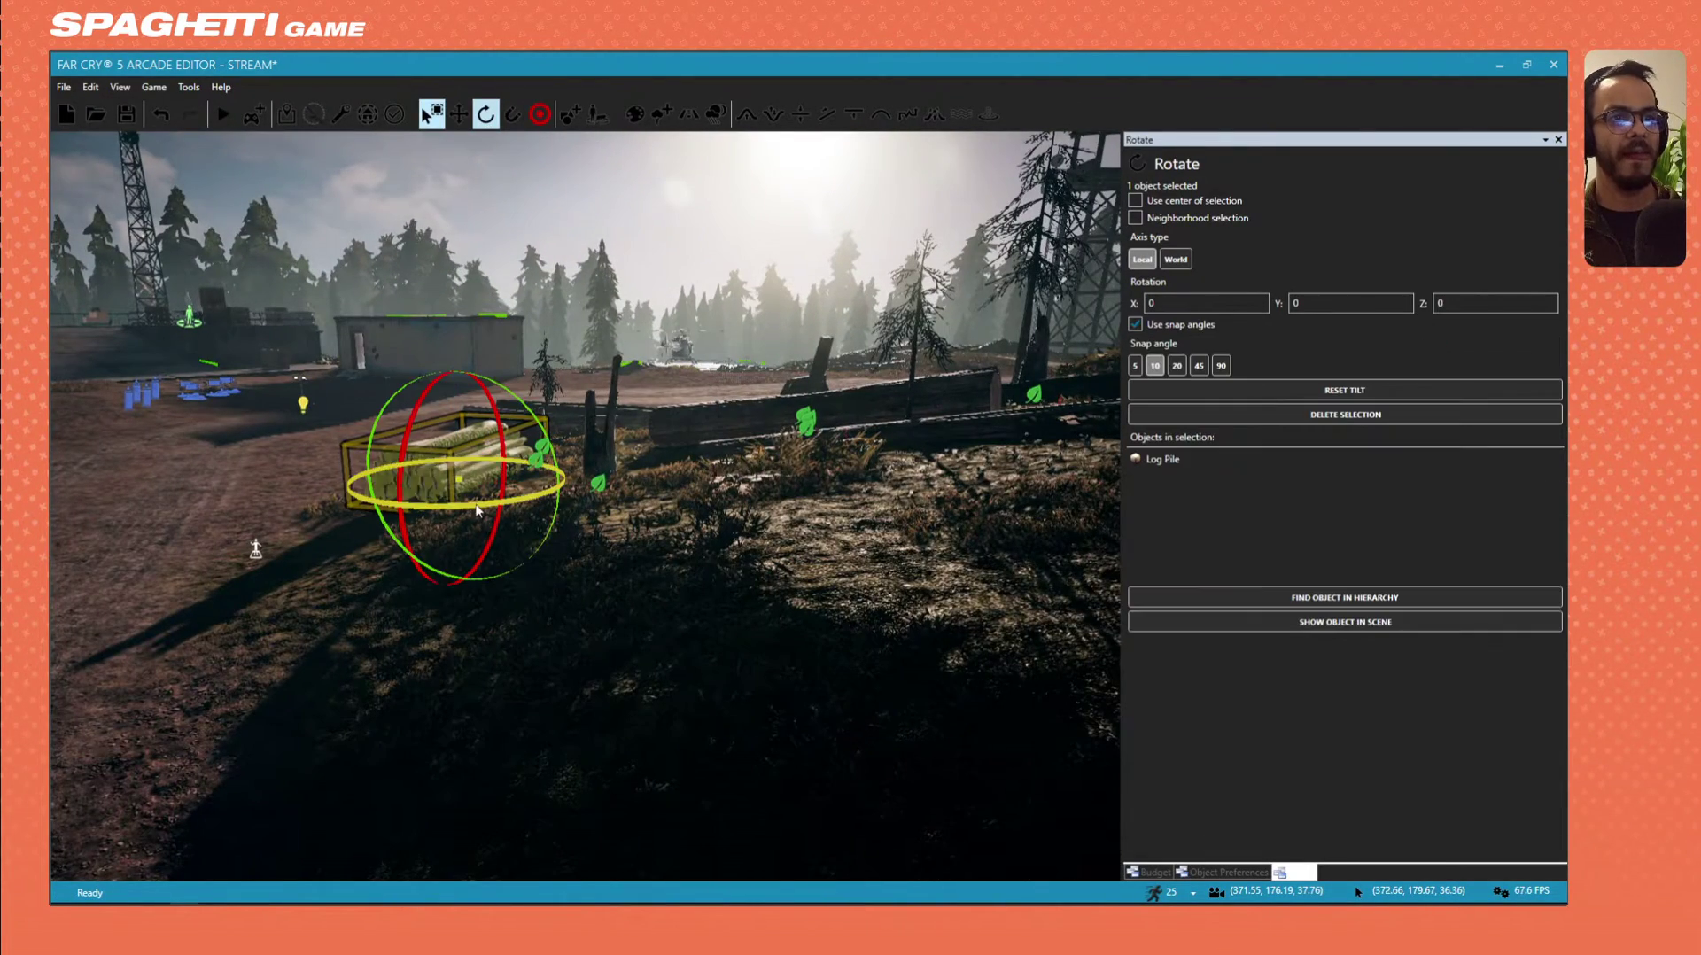
left_click_drag(477, 506, 391, 488)
right_click_drag(391, 488, 380, 585)
left_click(621, 573)
key("Delete")
Examine the whole hilltop outpost, its cliffs and its access paths from different sides and from high above.
key("w")
key("s")
key("w")
key("w")
key("s")
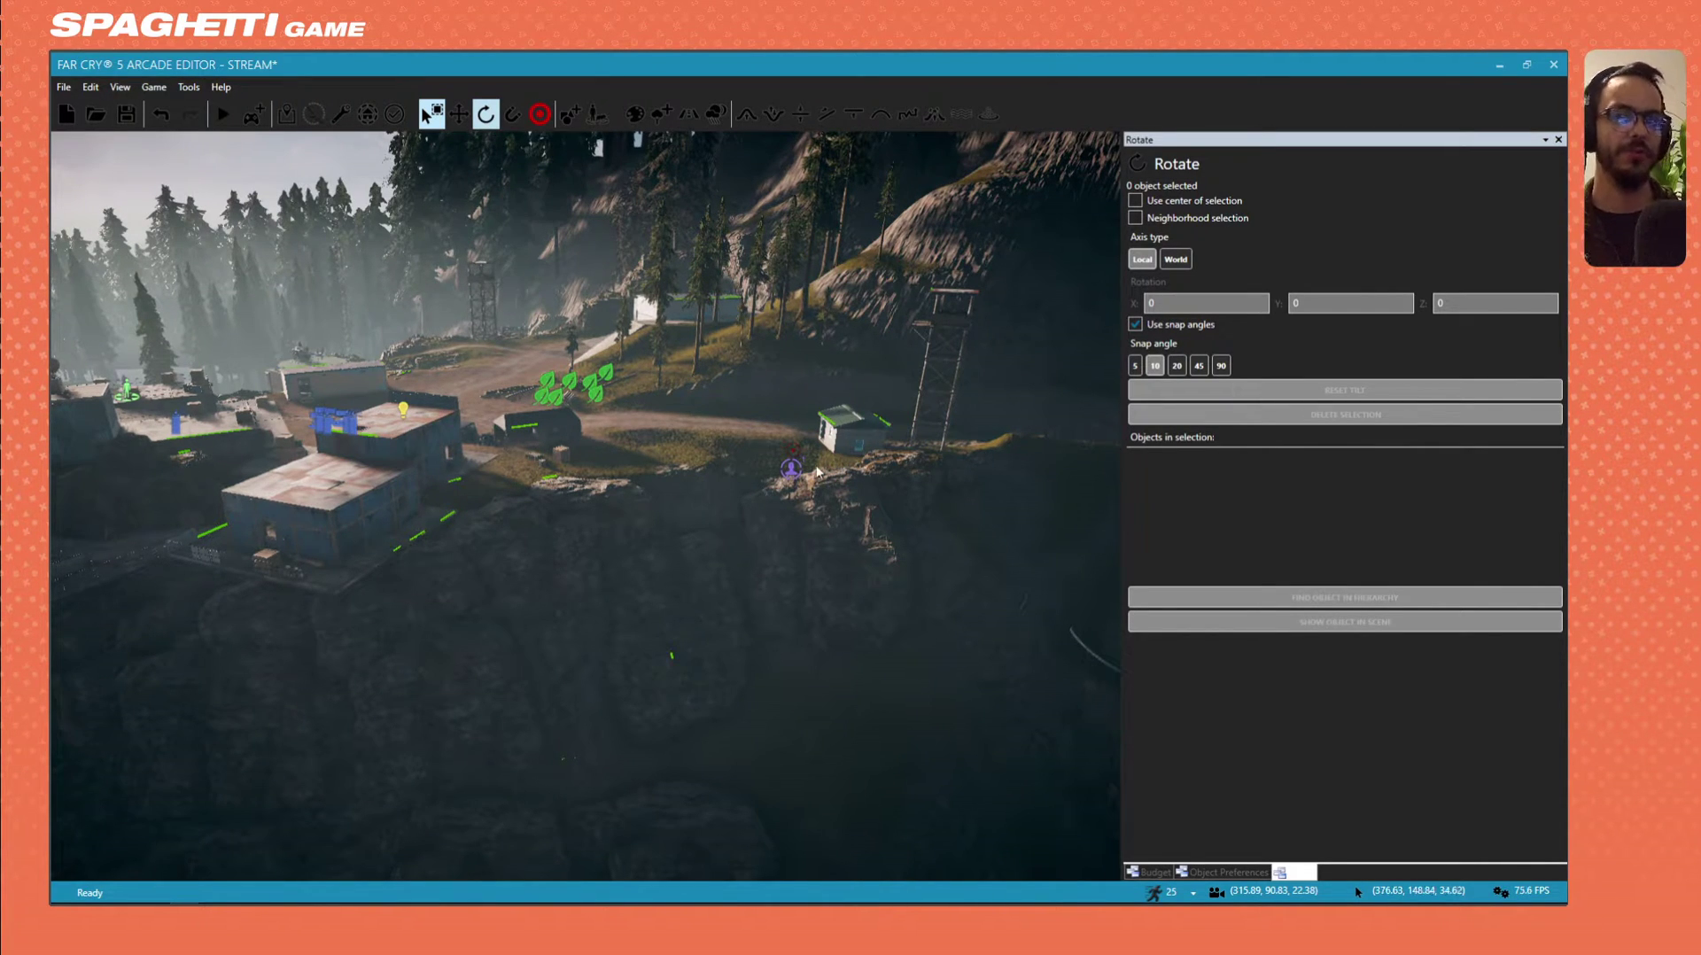
key("w")
right_click_drag(755, 465, 686, 619)
key("w")
key("w")
key("w")
key("s")
key("w")
key("w")
key("s")
key("w")
key("s")
right_click_drag(531, 288, 549, 305)
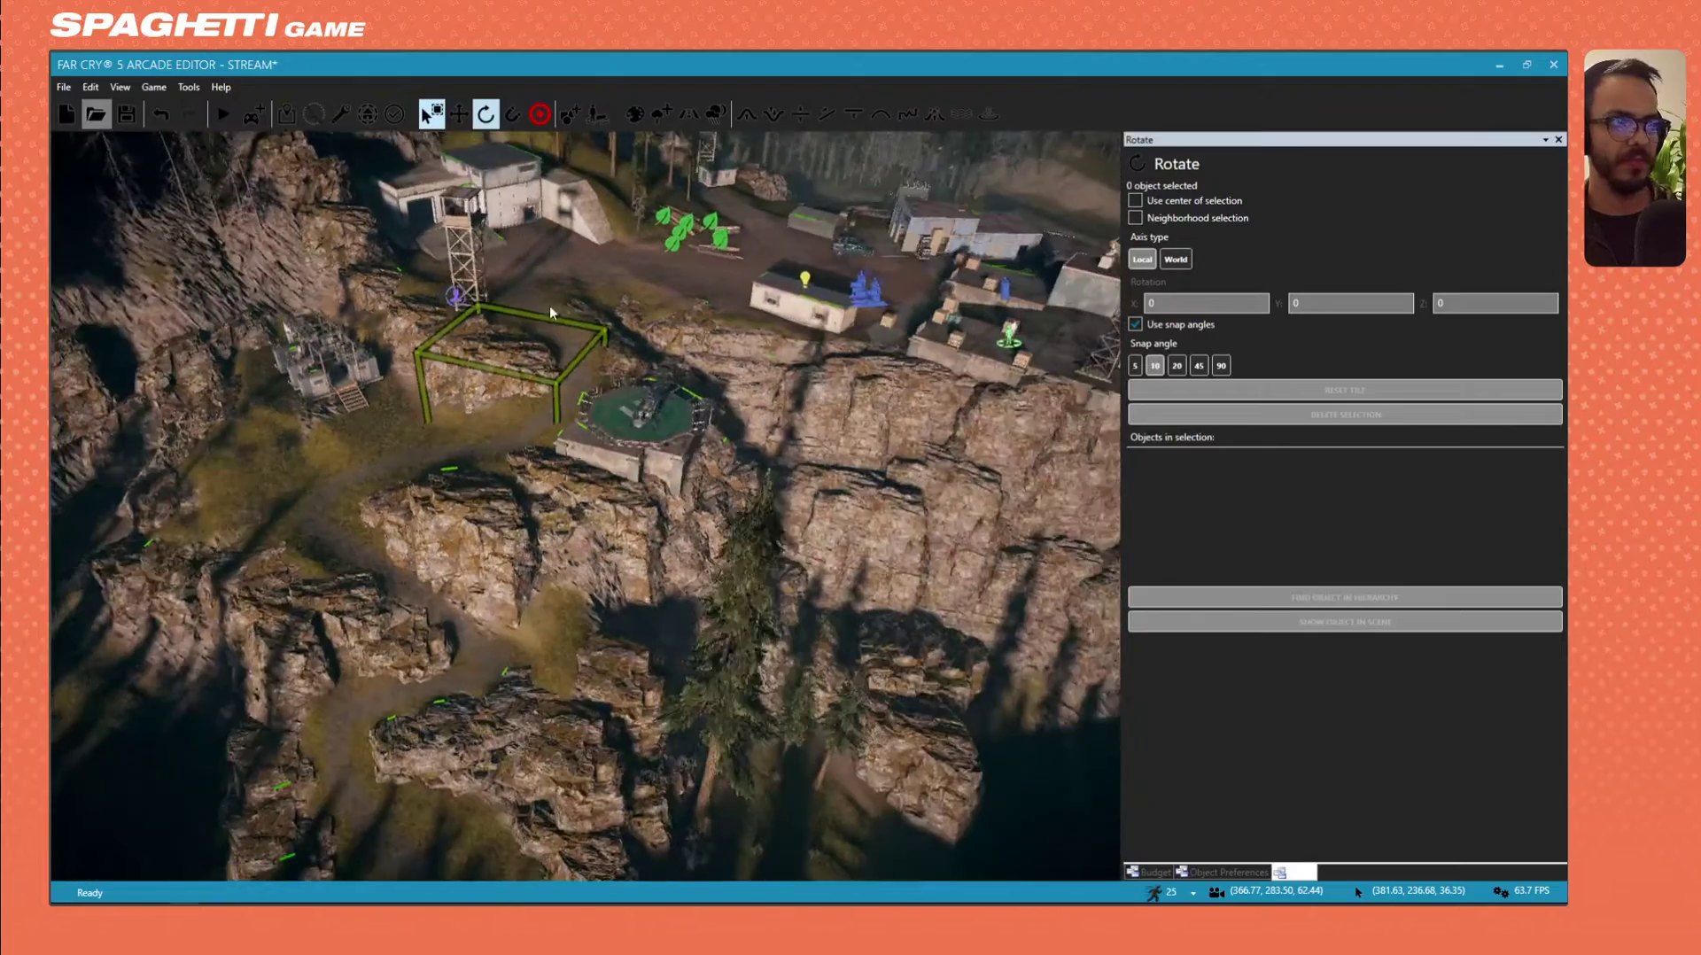
right_click_drag(413, 266, 591, 343)
key("s")
Capture the overhead view of the outpost as a screenshot and open it in the Greenshot image editor.
key("Print")
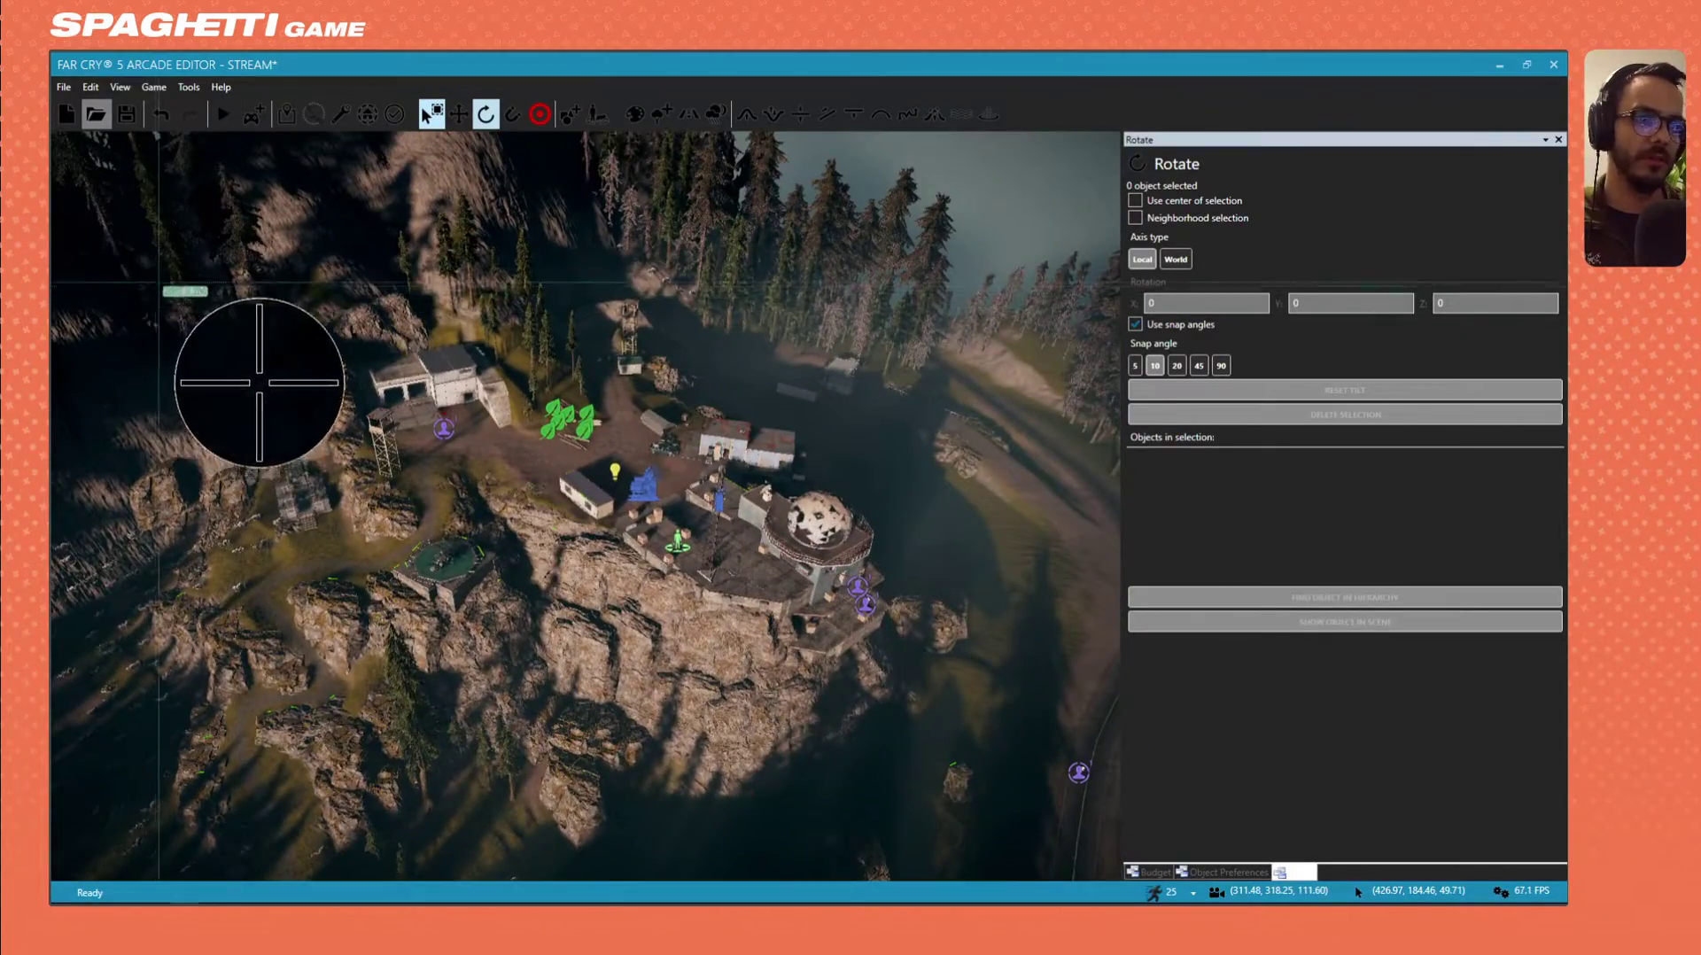
left_click_drag(157, 279, 1019, 804)
mouse_move(1152, 801)
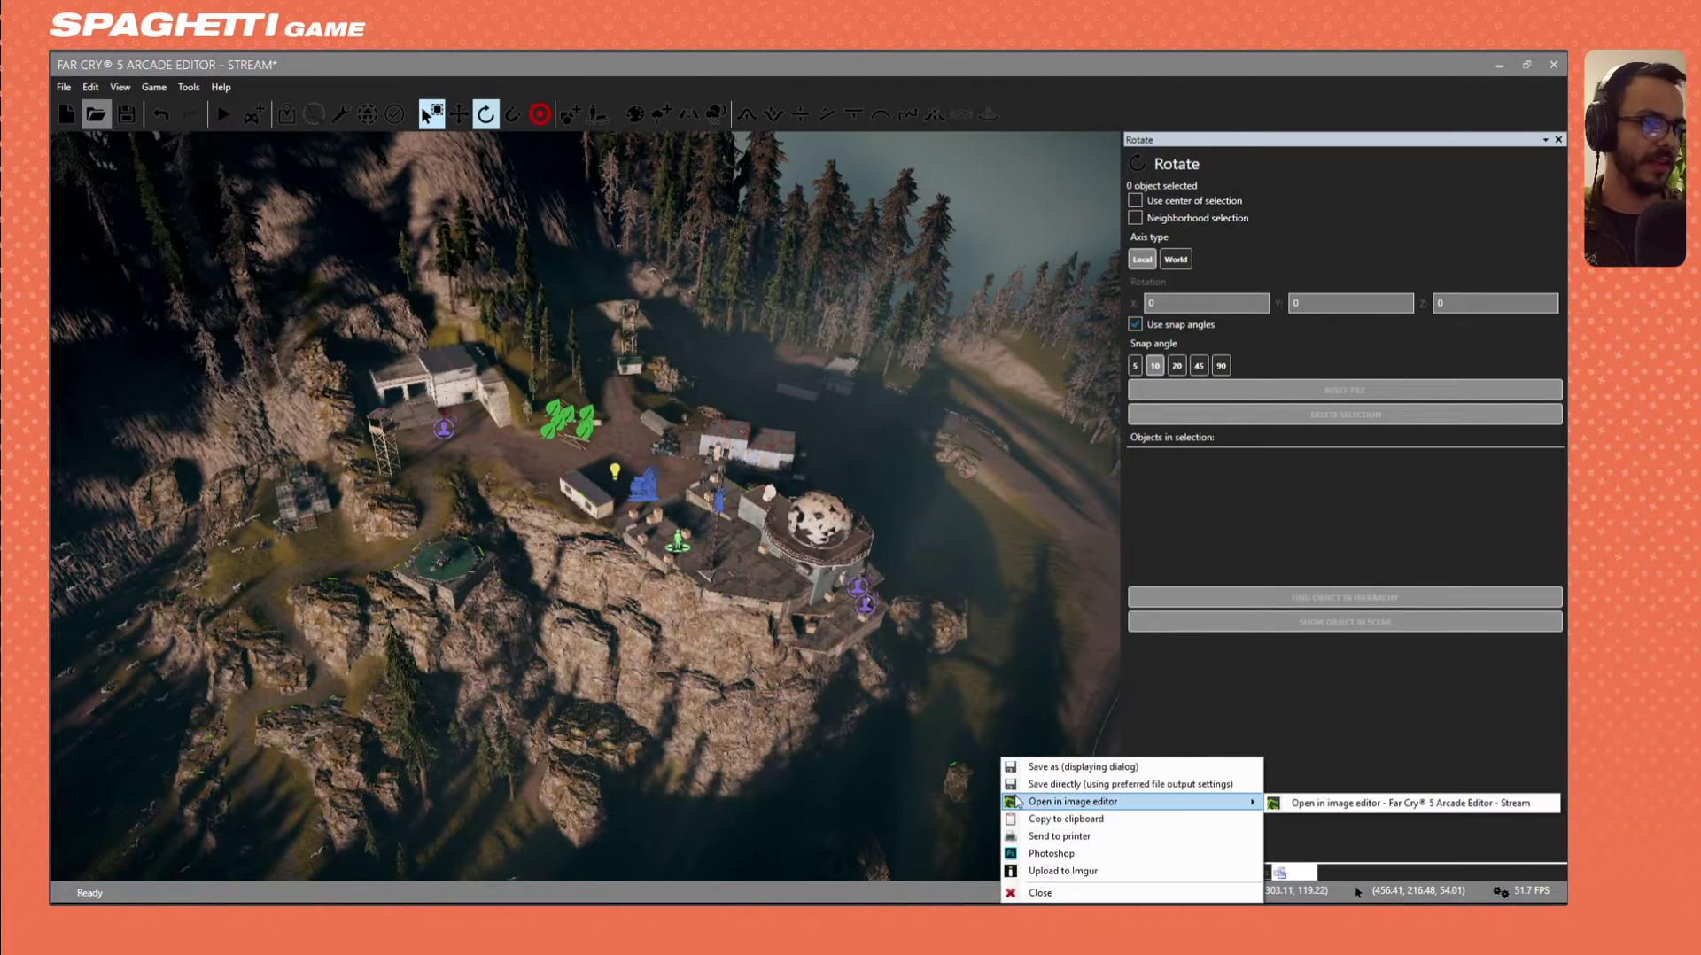
left_click(1381, 801)
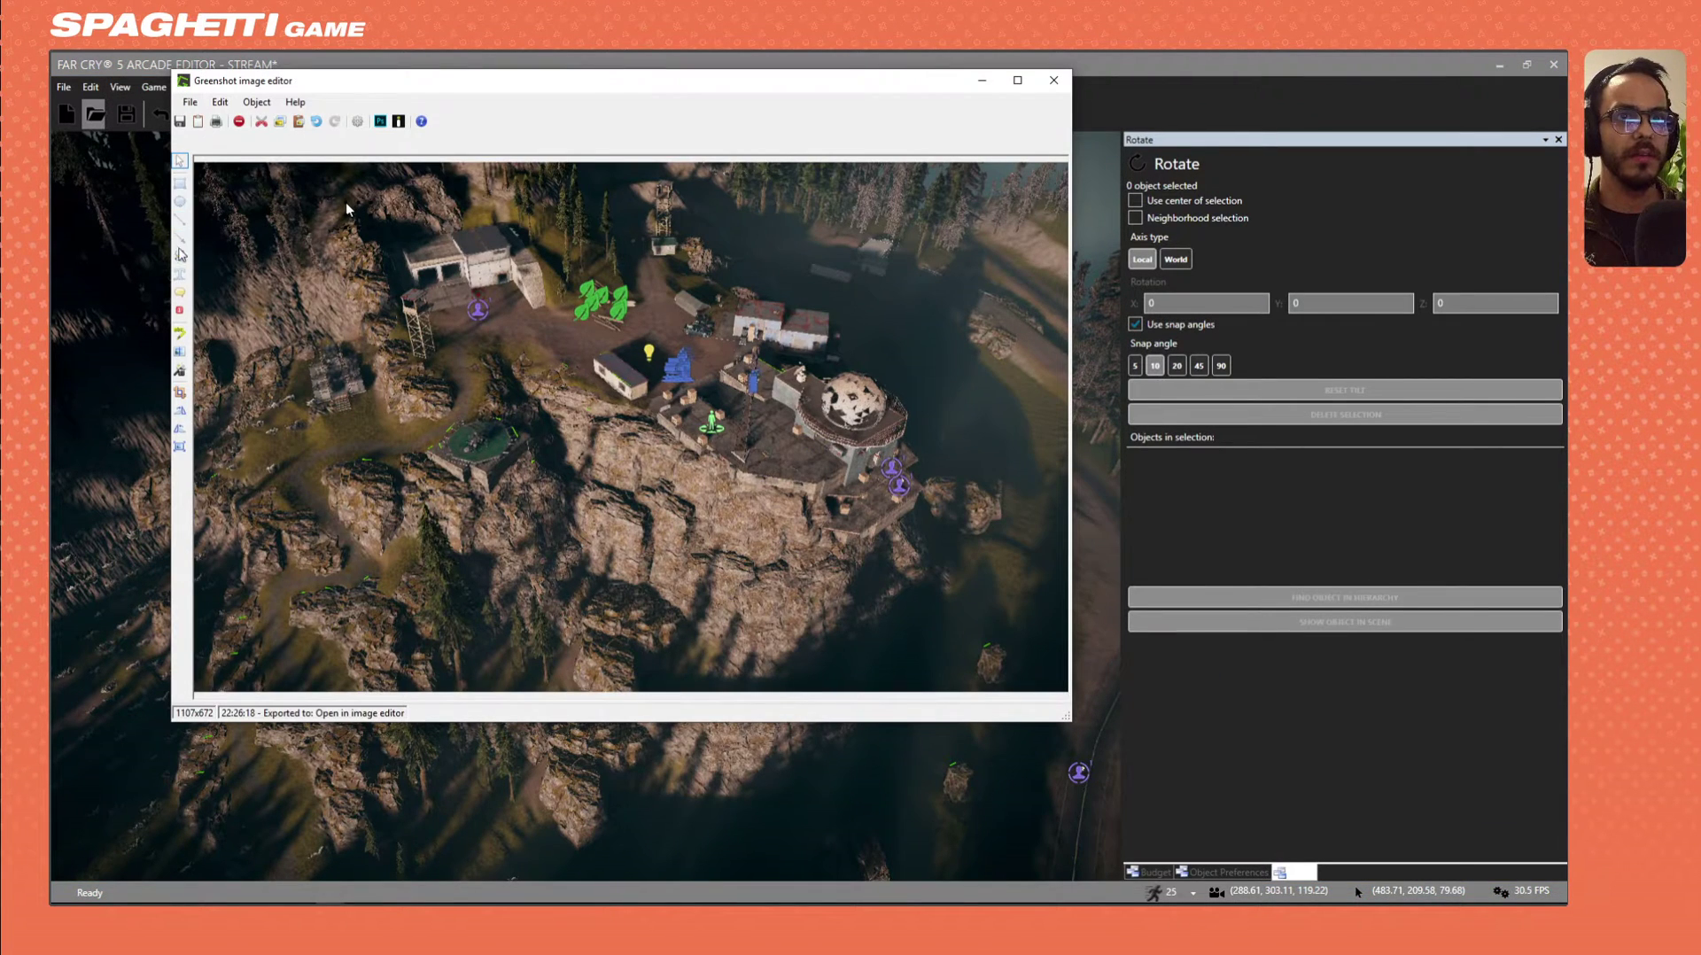
Sketch green freehand lines along the outpost's boundaries on the screenshot, and close the image editor without saving.
left_click_drag(278, 370, 341, 474)
mouse_move(611, 241)
left_mouse_down()
mouse_move(675, 247)
mouse_move(735, 306)
left_mouse_up()
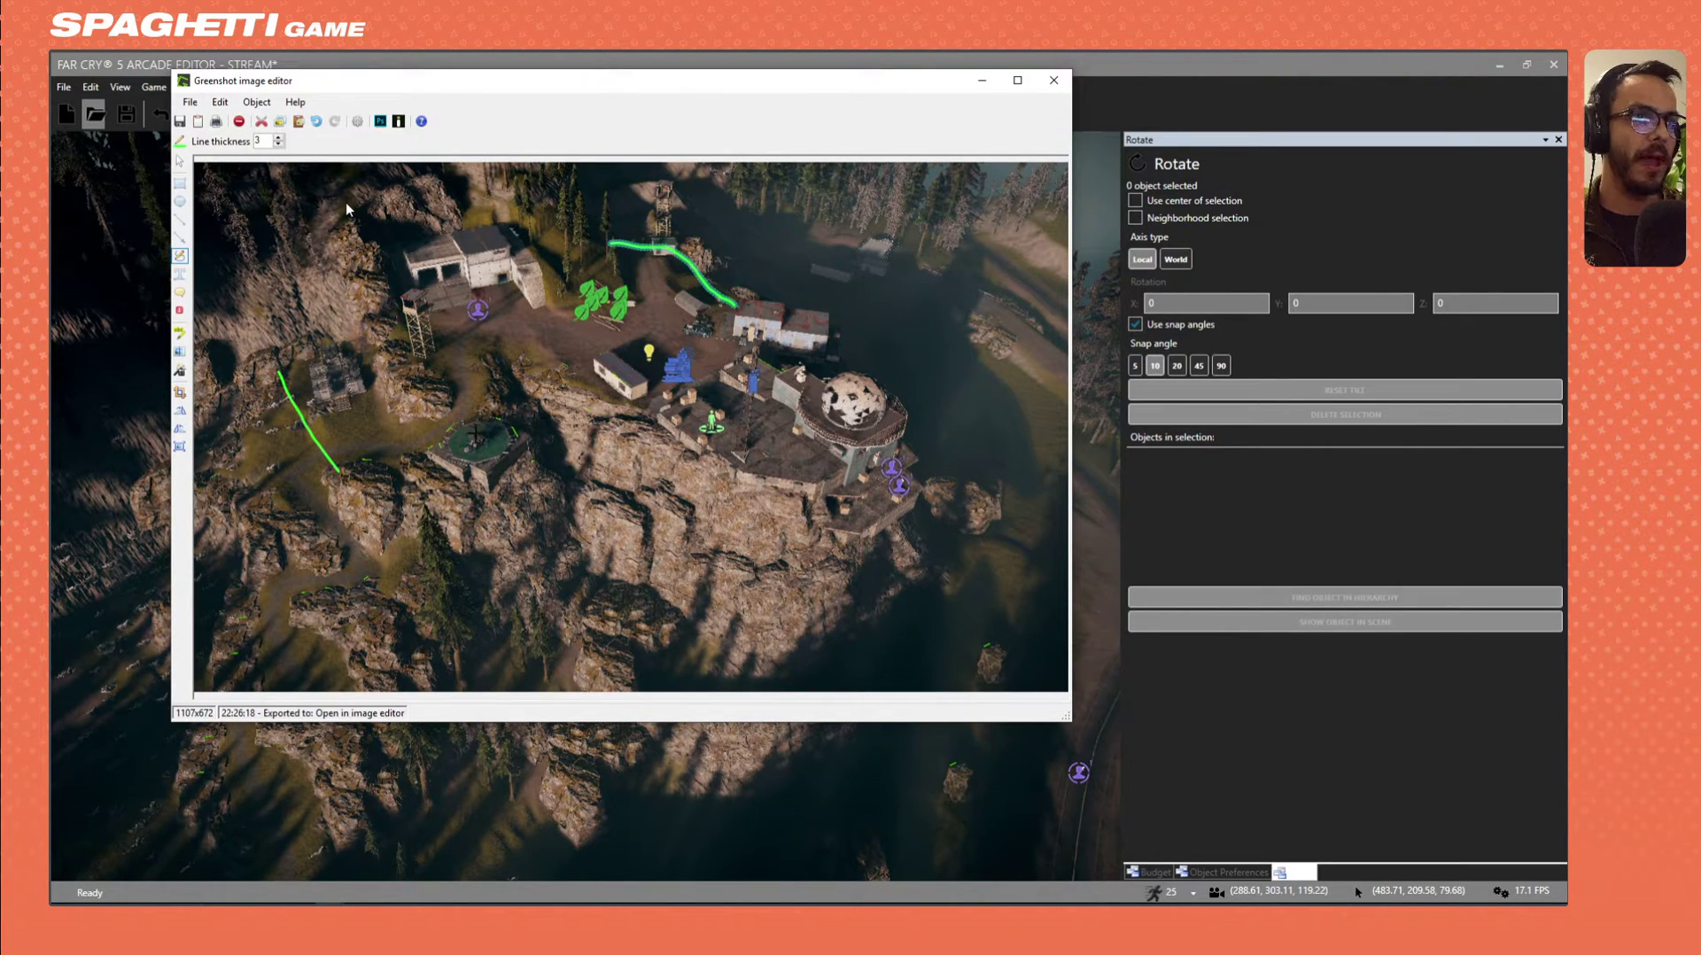
mouse_move(495, 412)
left_mouse_down()
mouse_move(498, 365)
mouse_move(651, 412)
left_mouse_up()
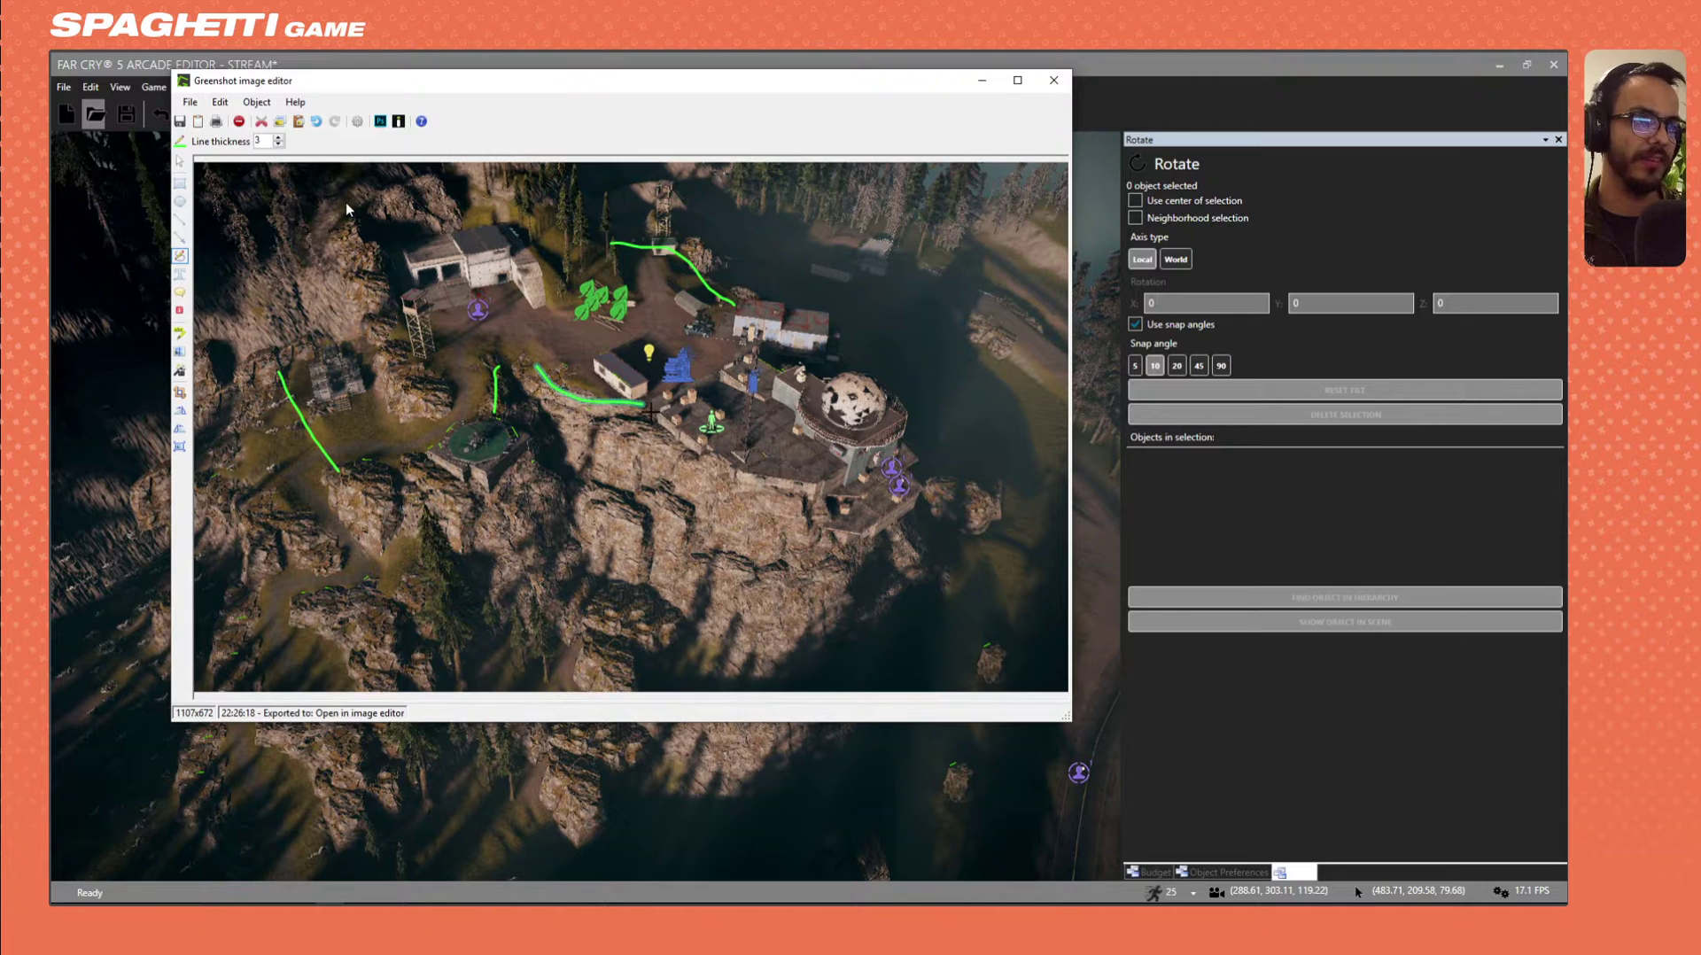
left_click_drag(370, 469, 421, 461)
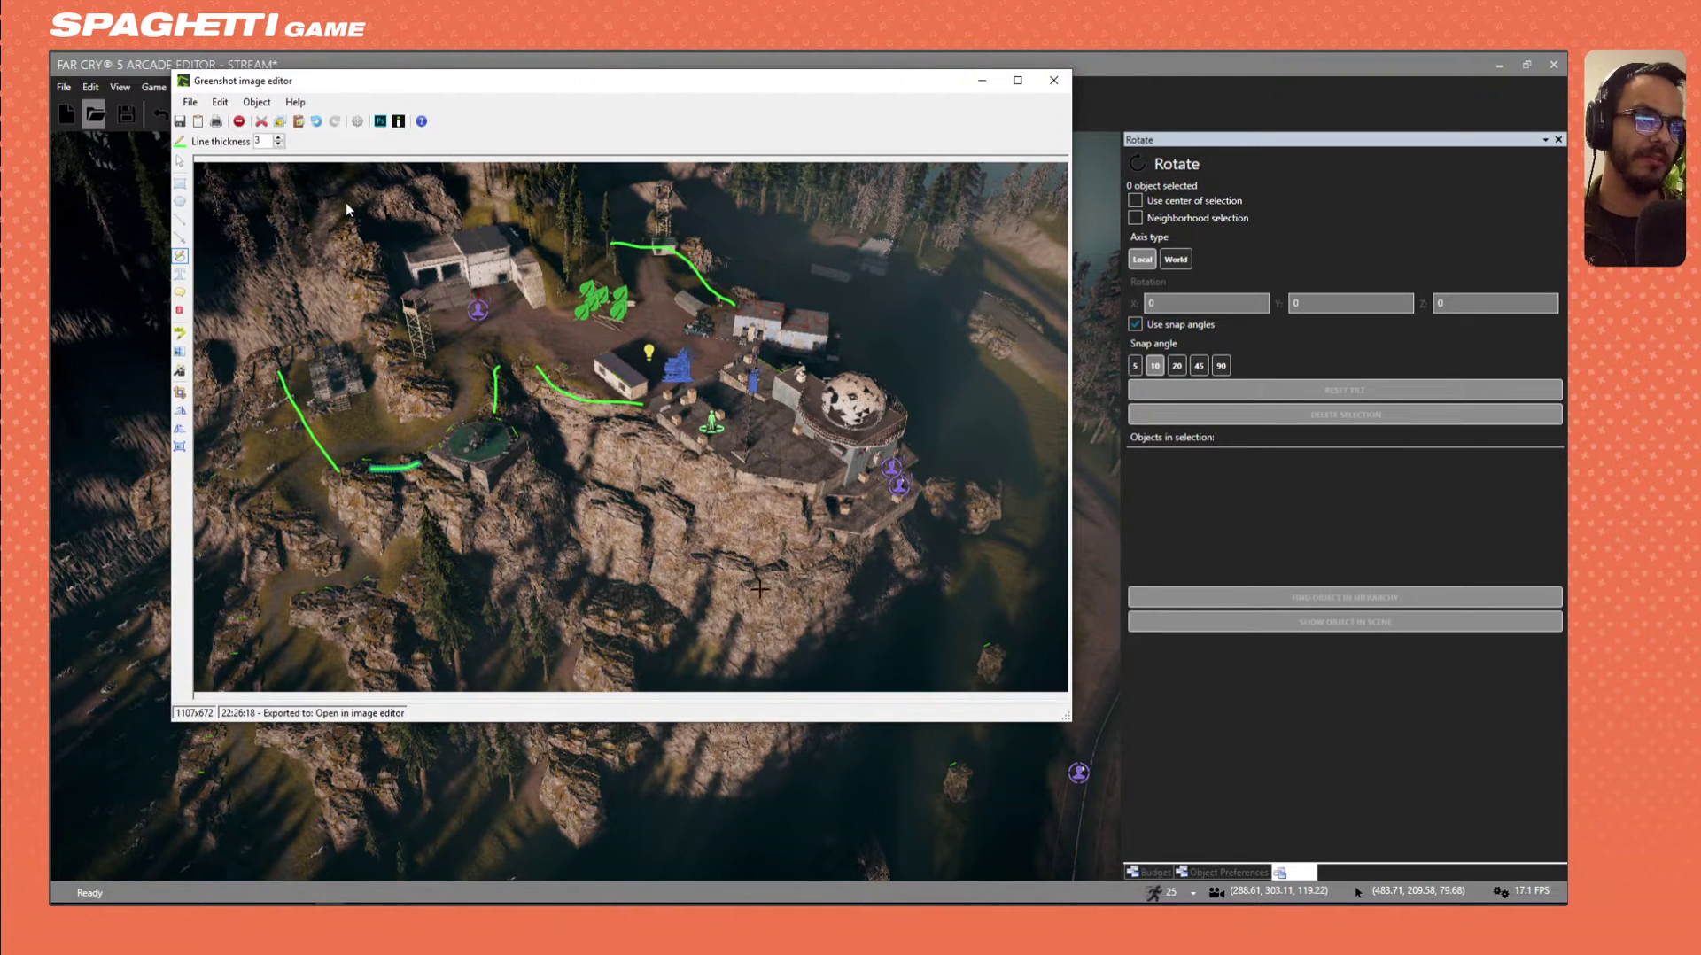
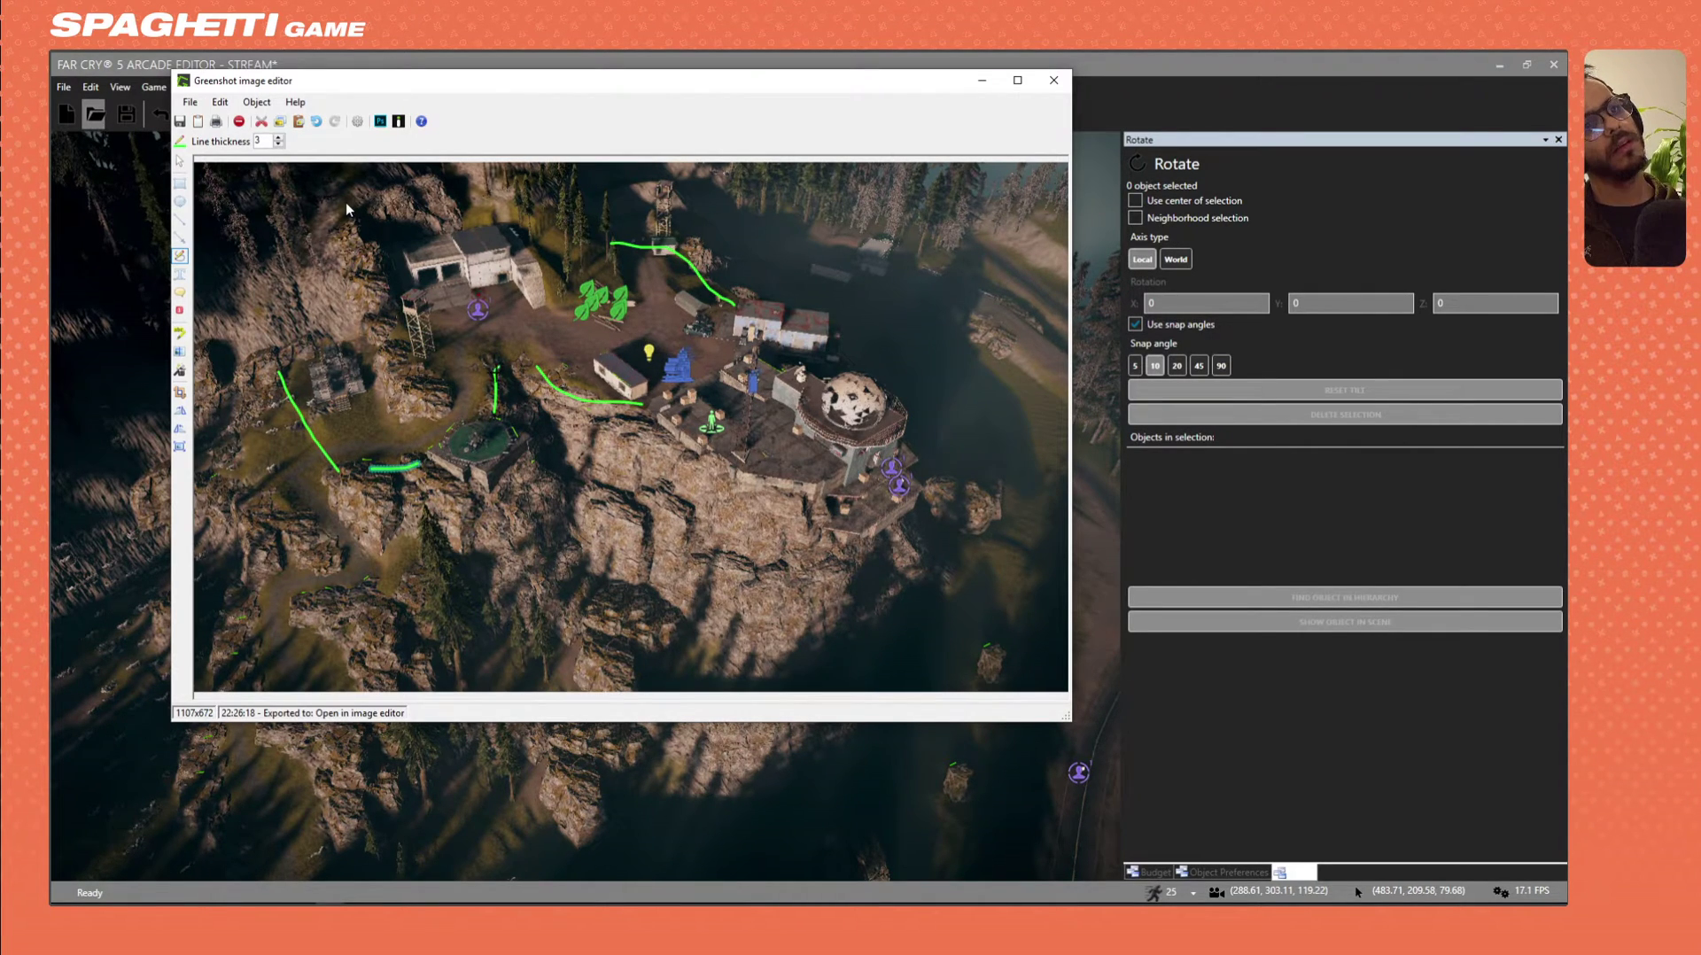
left_click_drag(497, 365, 538, 365)
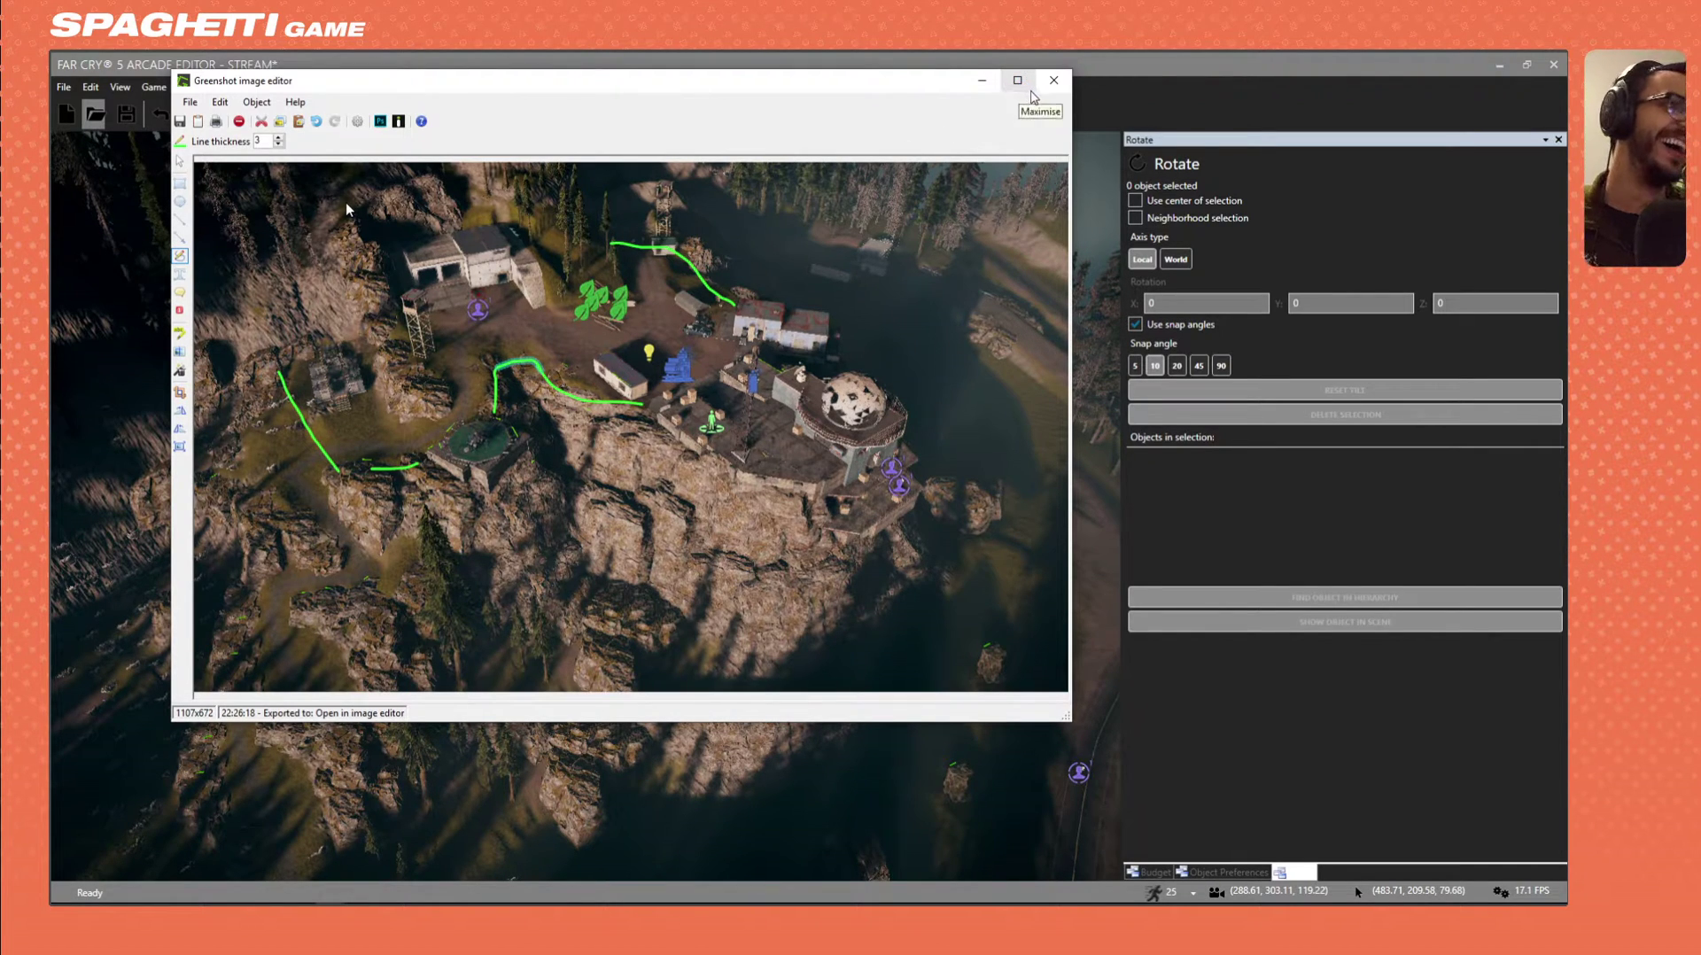
left_click(1053, 85)
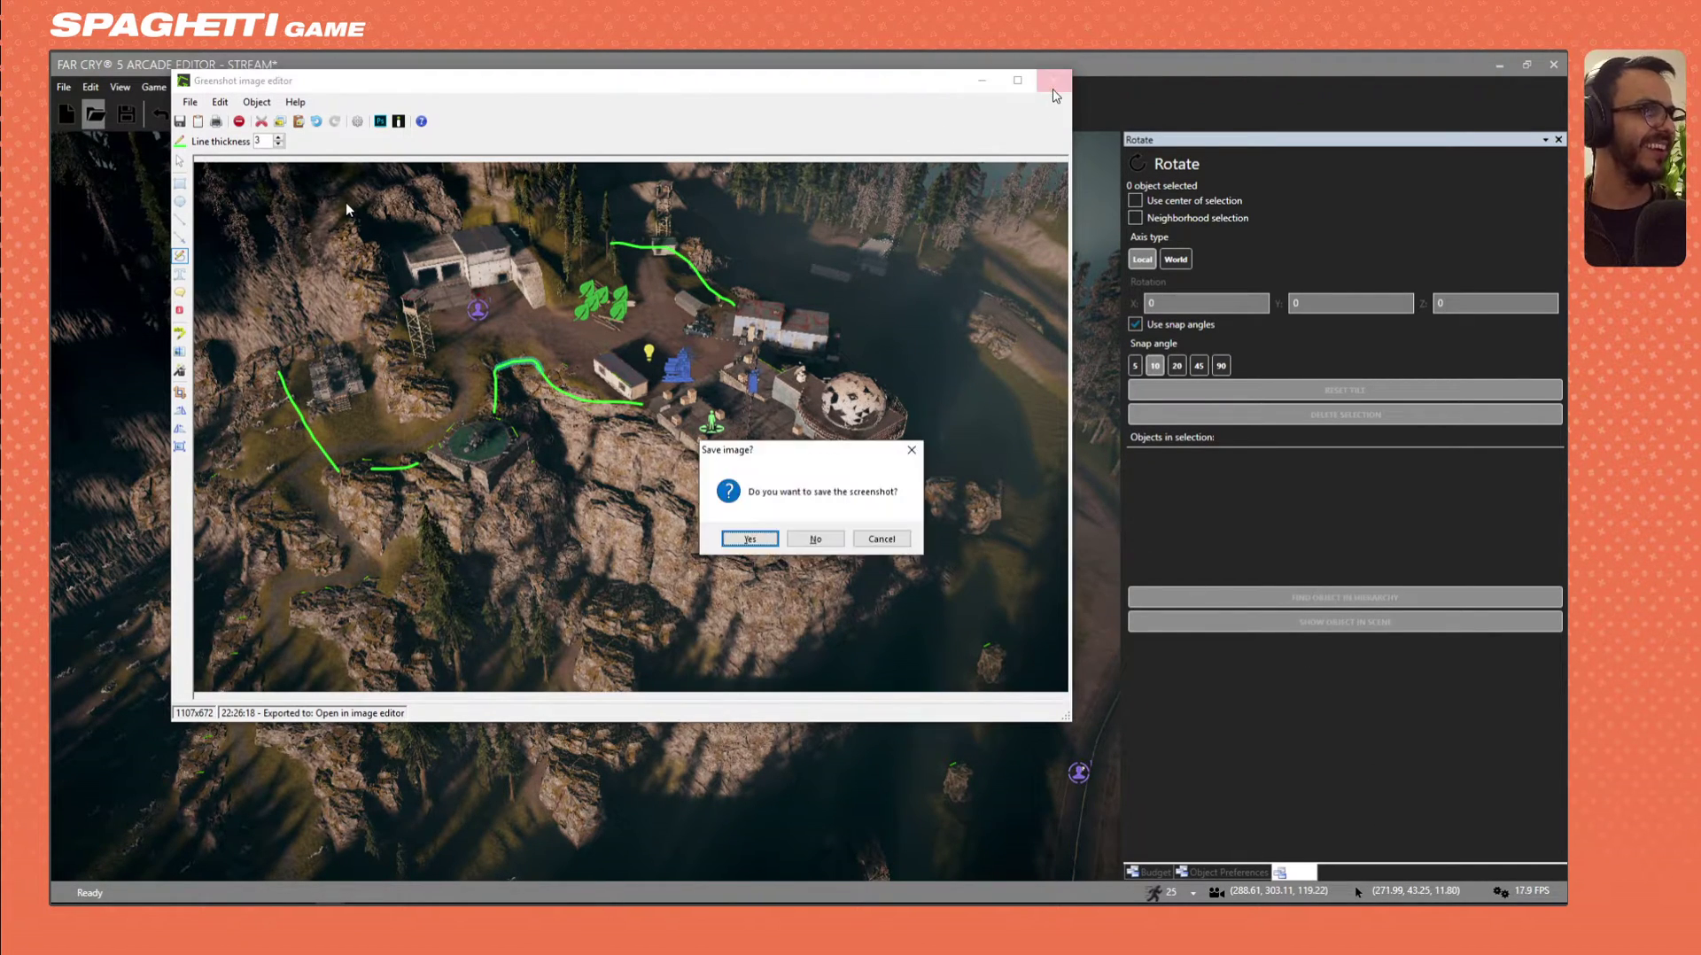
left_click(837, 542)
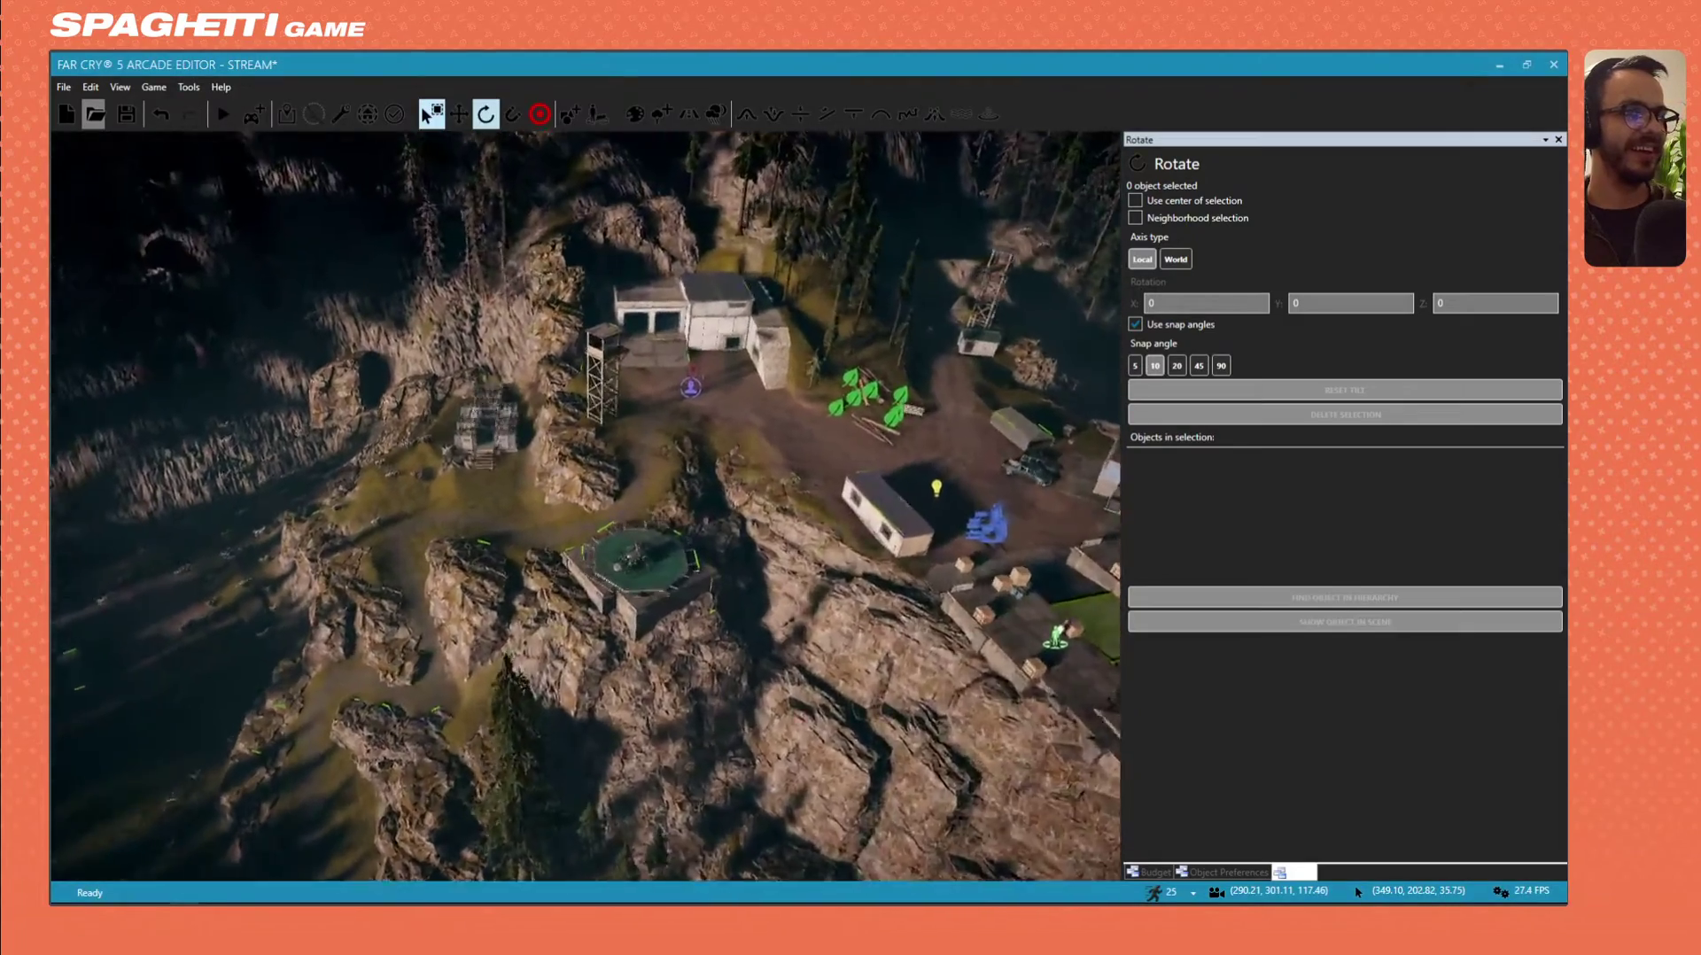
Examine the transformer site and the path winding up the cliffs below the outpost.
key("w")
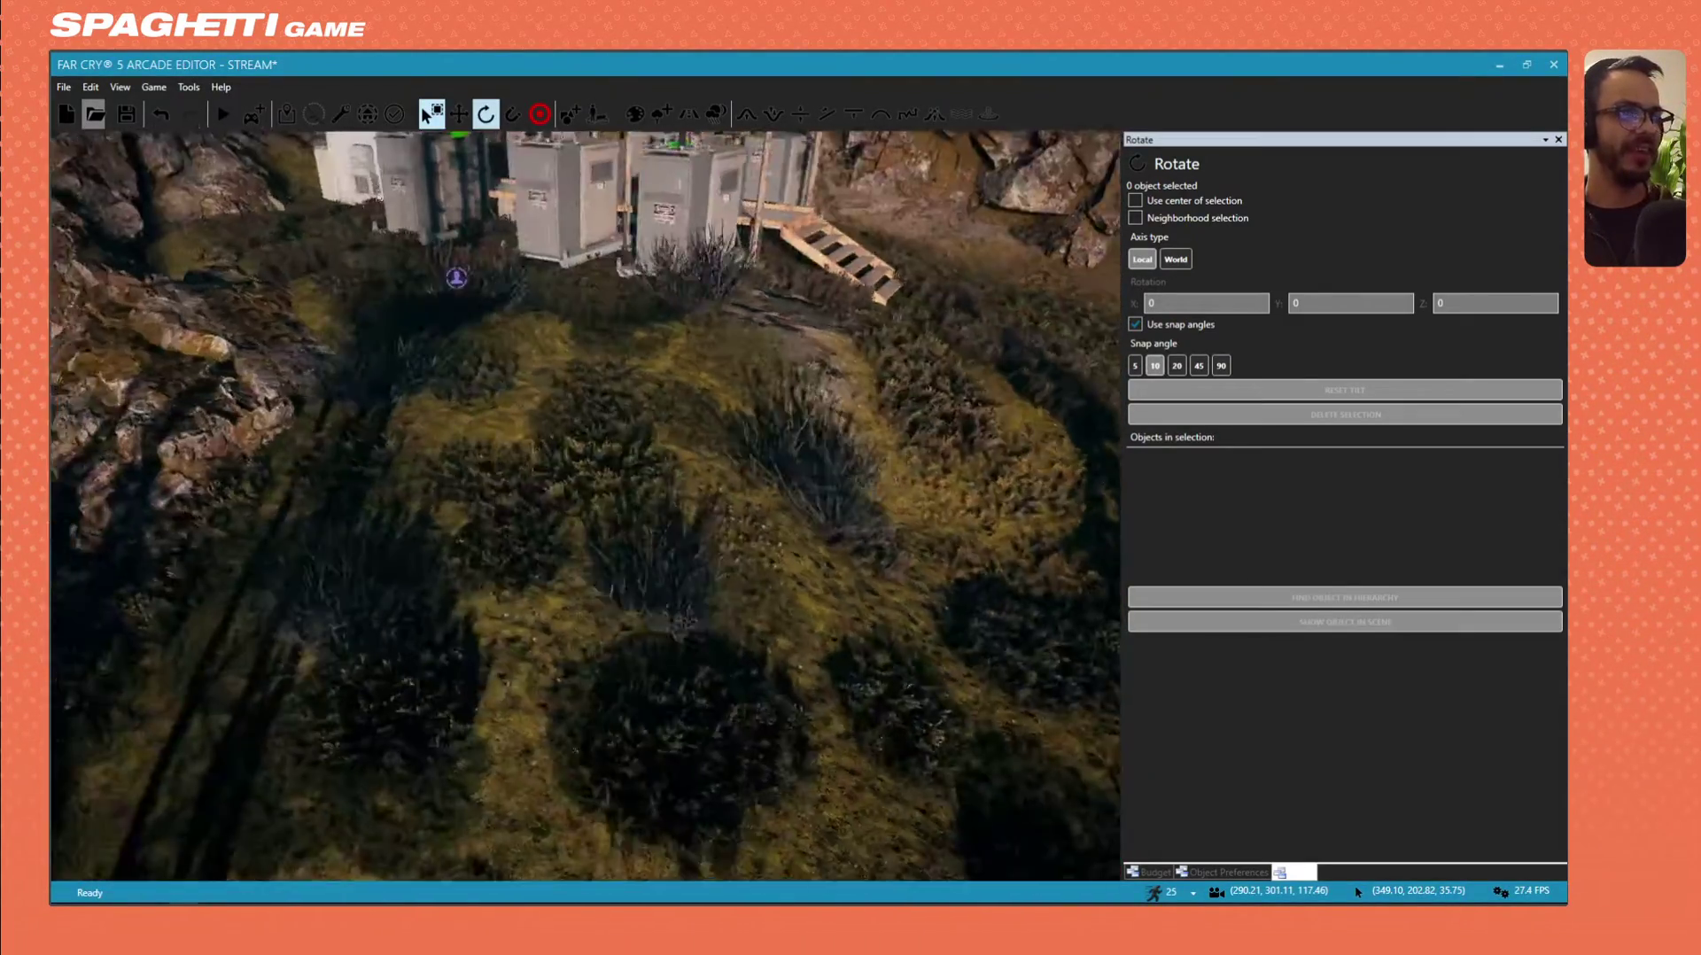
right_click_drag(681, 620, 691, 536)
key("s")
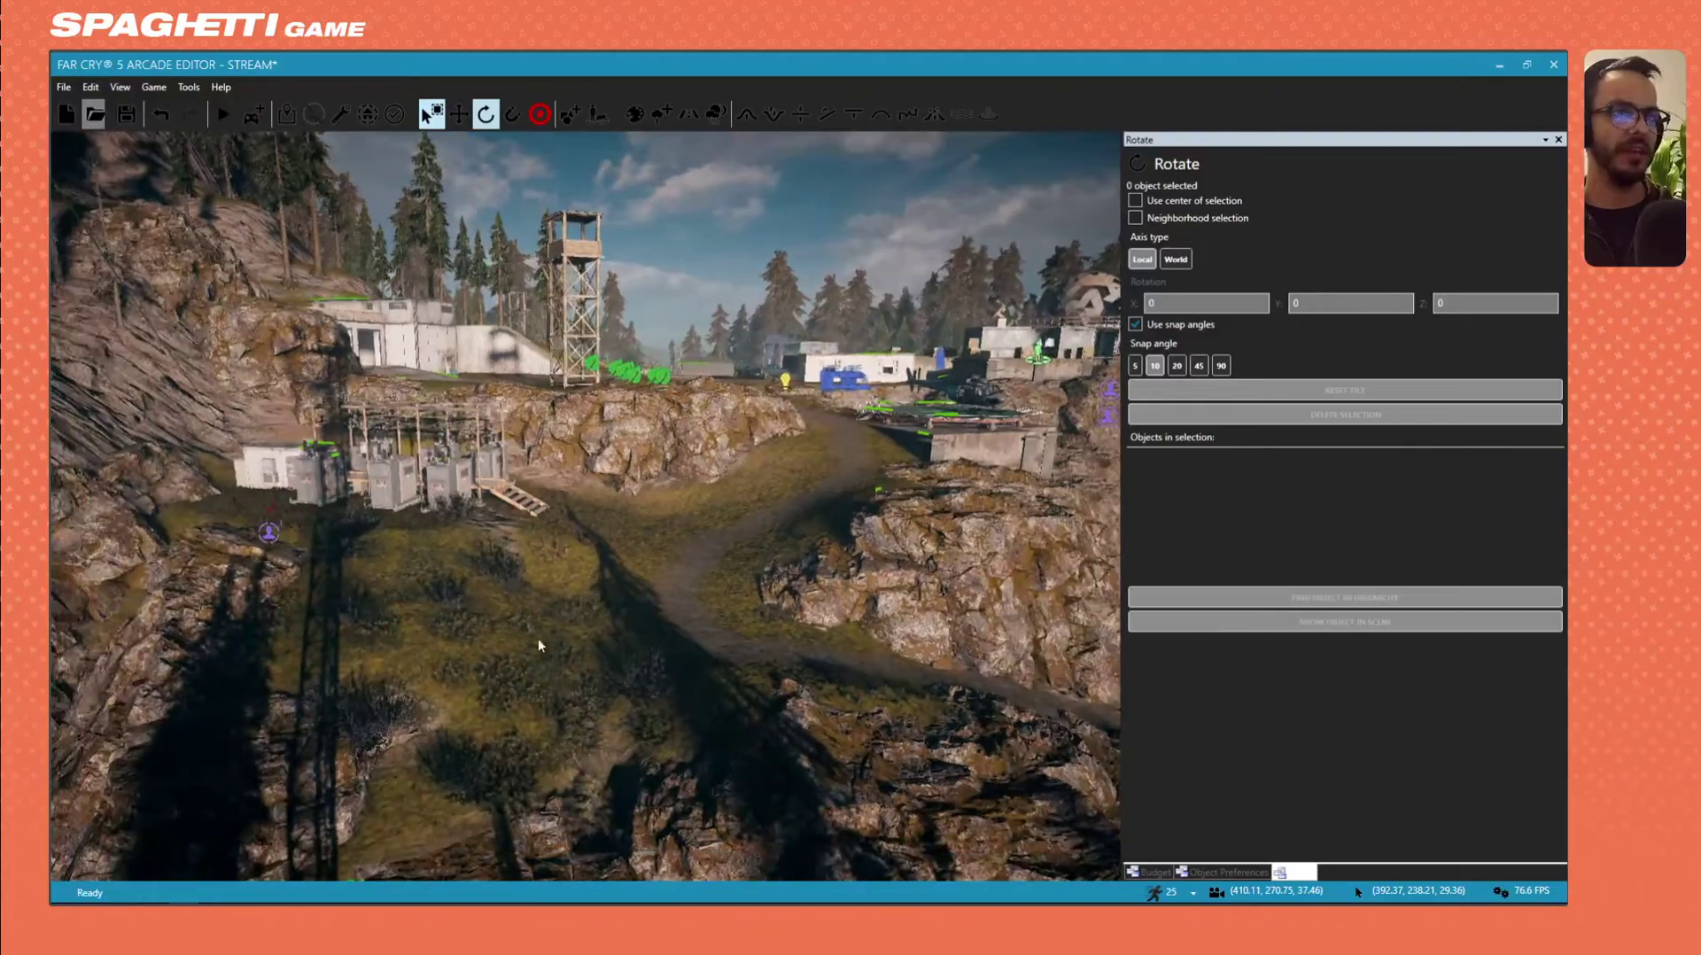
right_click_drag(539, 644, 656, 524)
key("s")
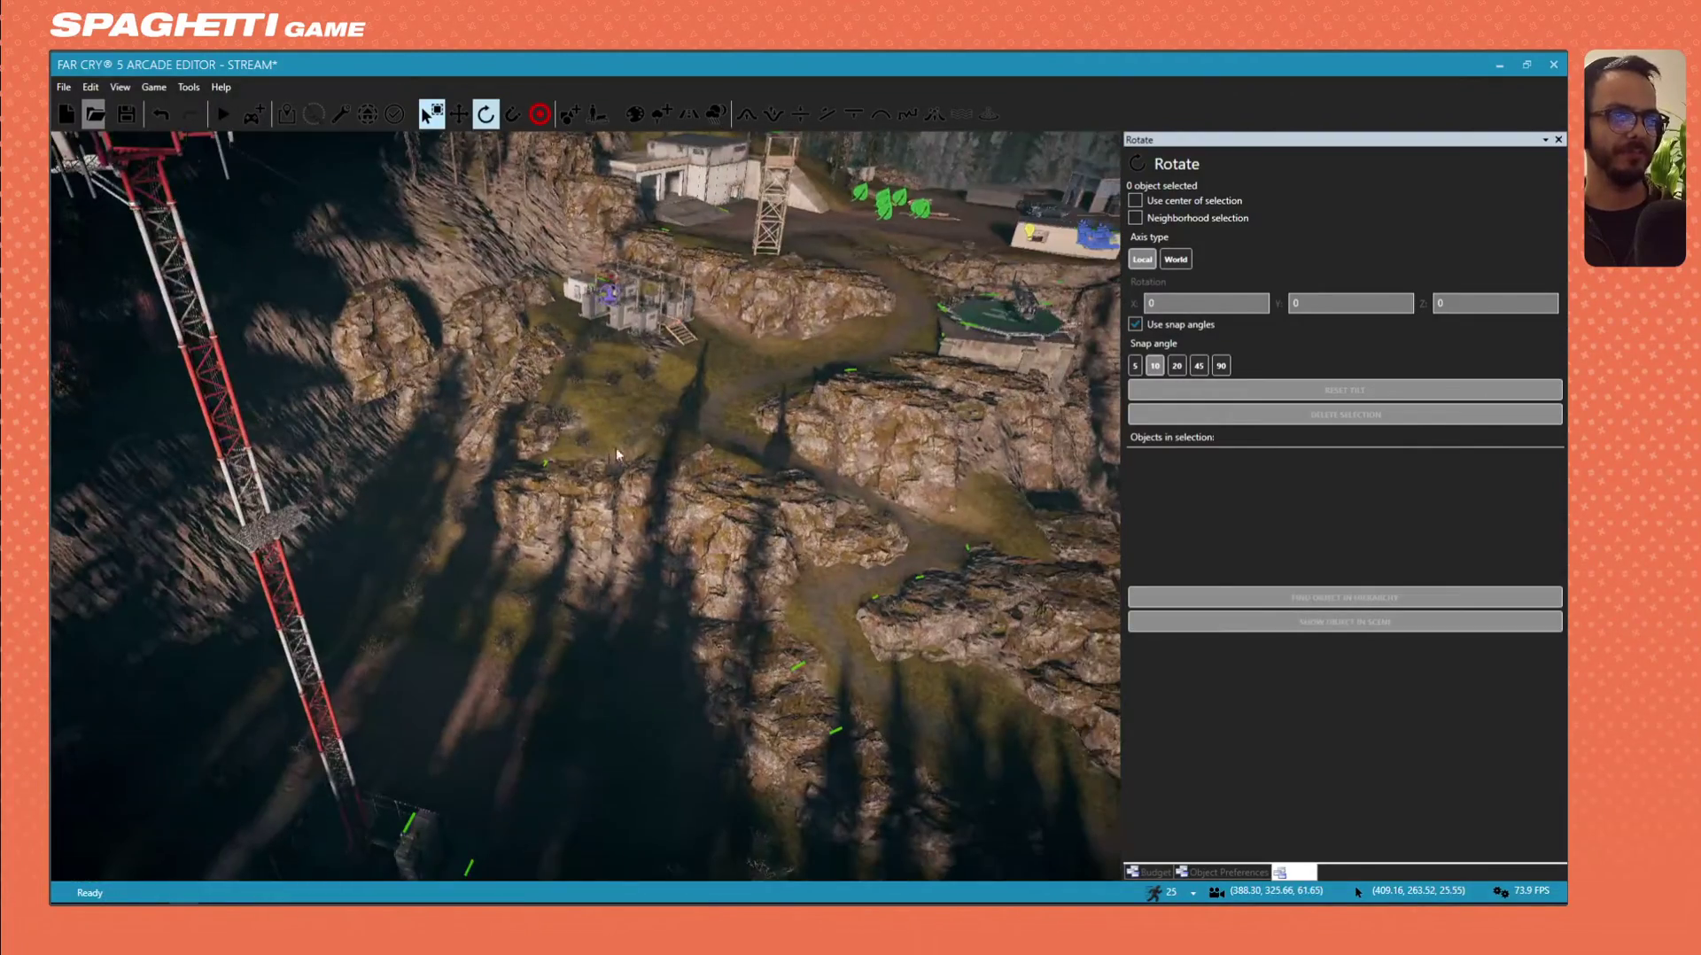
Duplicate the mound's five stumps, Generic Wood Log 01 and Logs Scattered Large together, placing the copies down by the cliffs.
right_click_drag(596, 427, 410, 705)
mouse_move(388, 675)
left_mouse_down()
mouse_move(428, 617)
mouse_move(399, 638)
mouse_move(365, 576)
left_mouse_up()
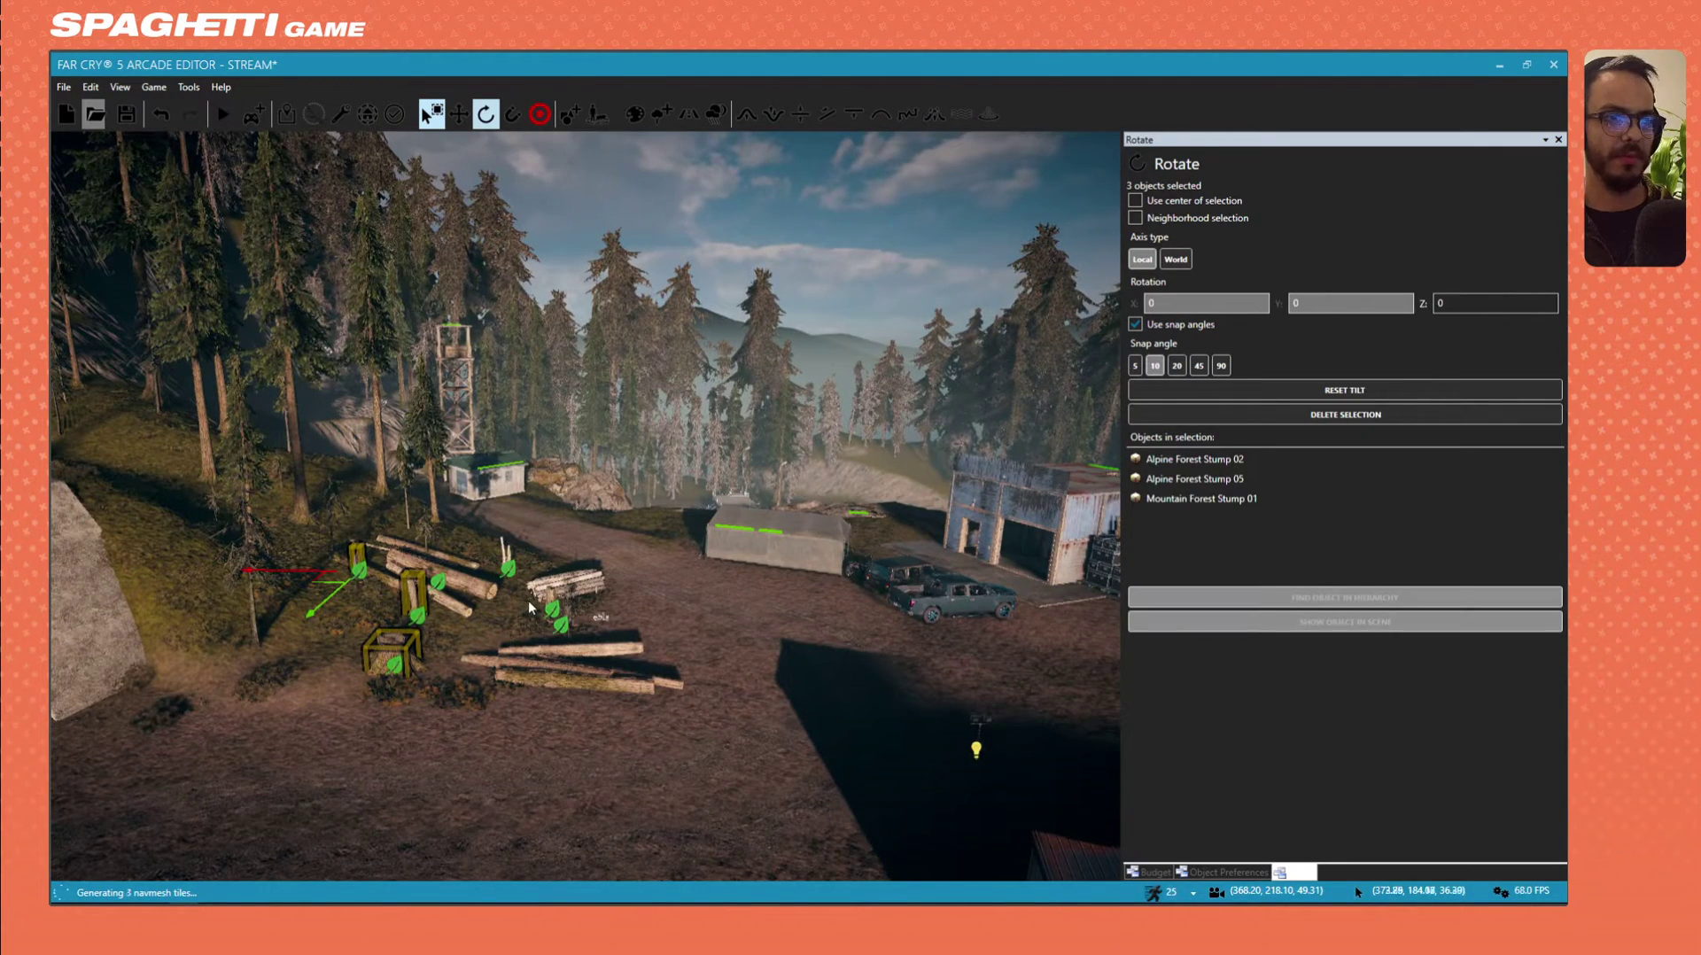
left_click(551, 608, "ctrl")
left_click(444, 583, "ctrl")
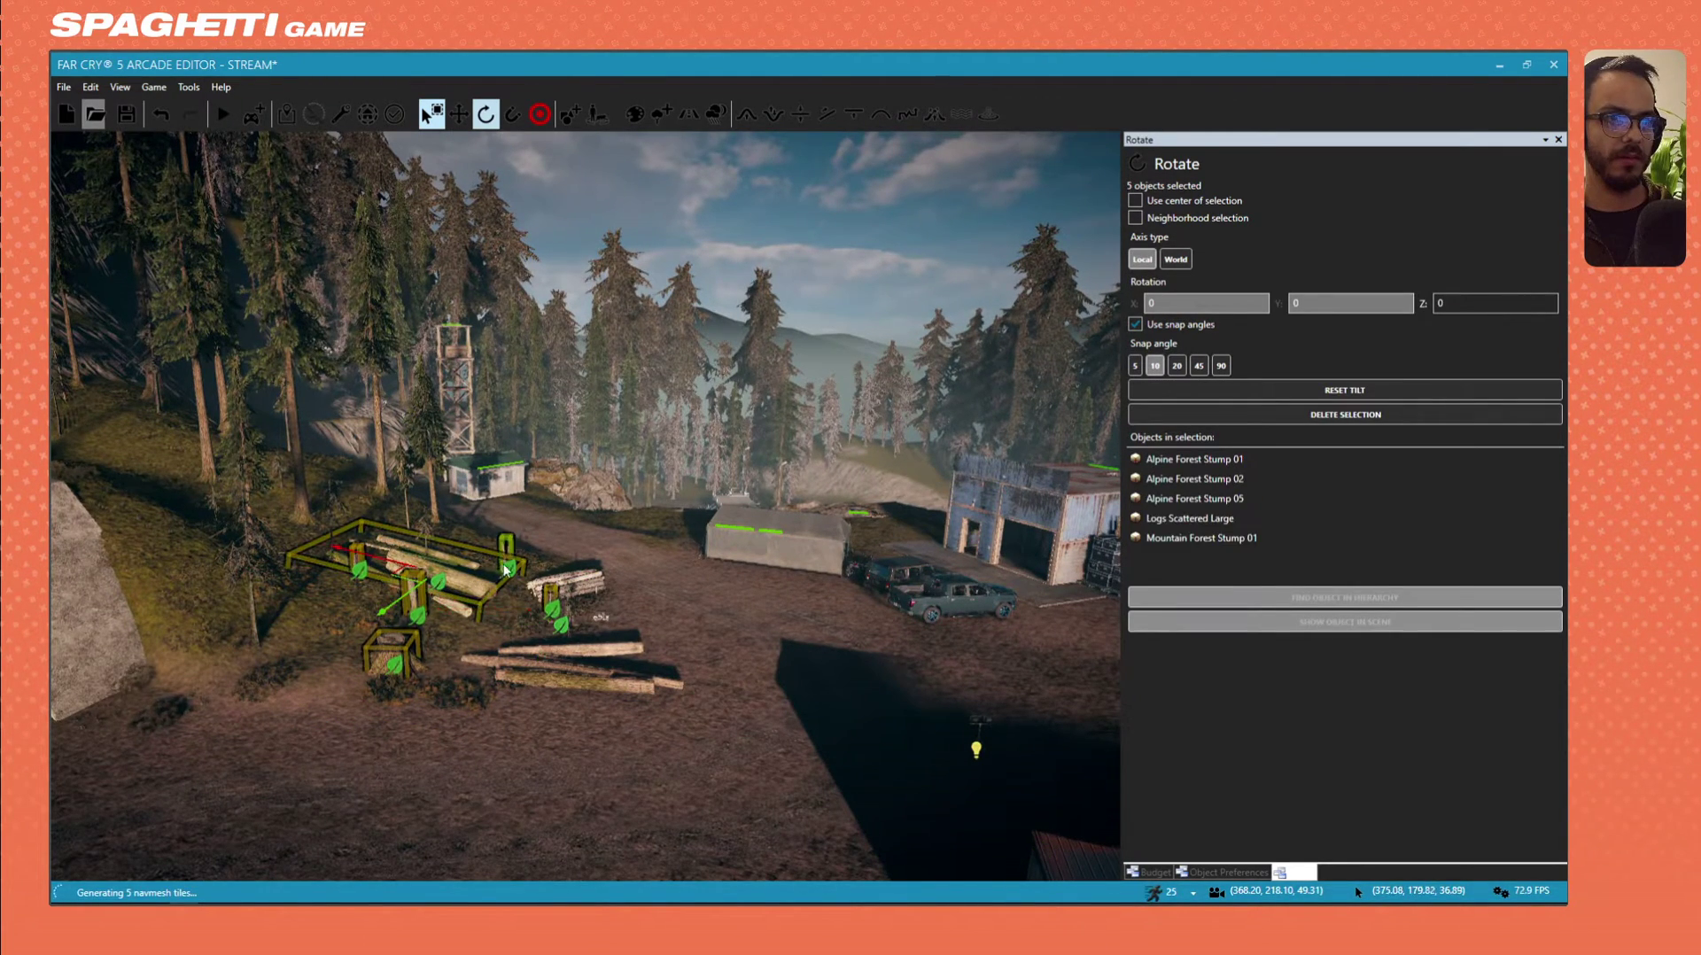
left_click(512, 570, "ctrl")
left_click(561, 625, "ctrl")
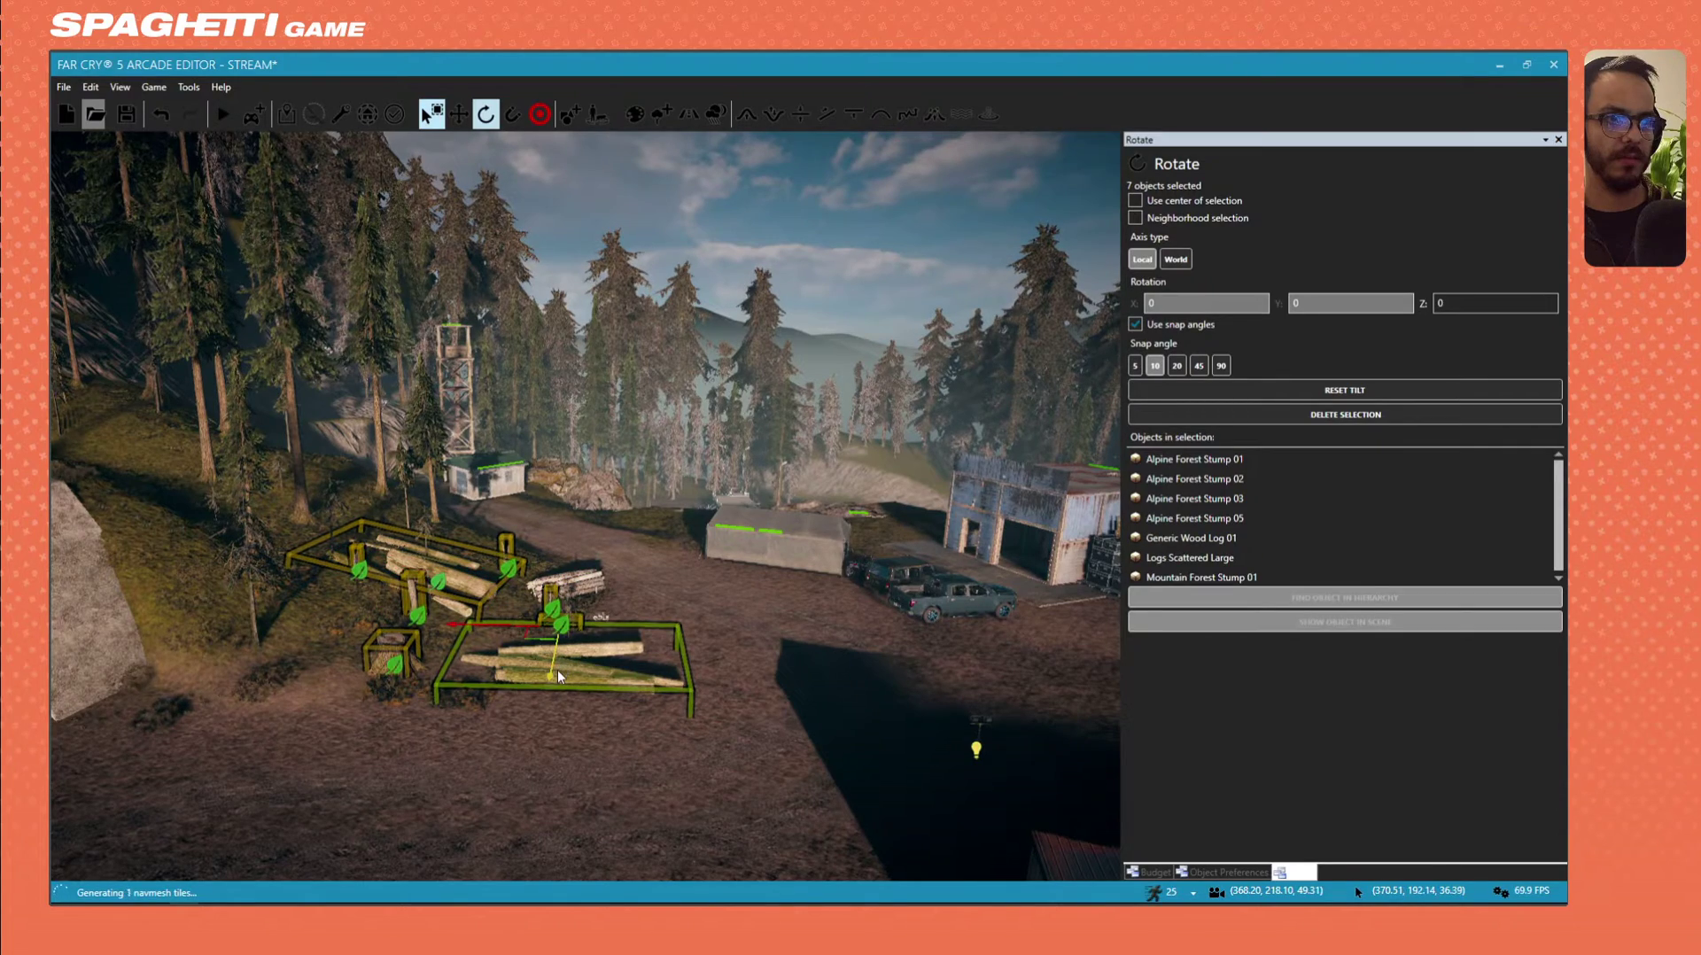
right_click_drag(556, 670, 668, 638)
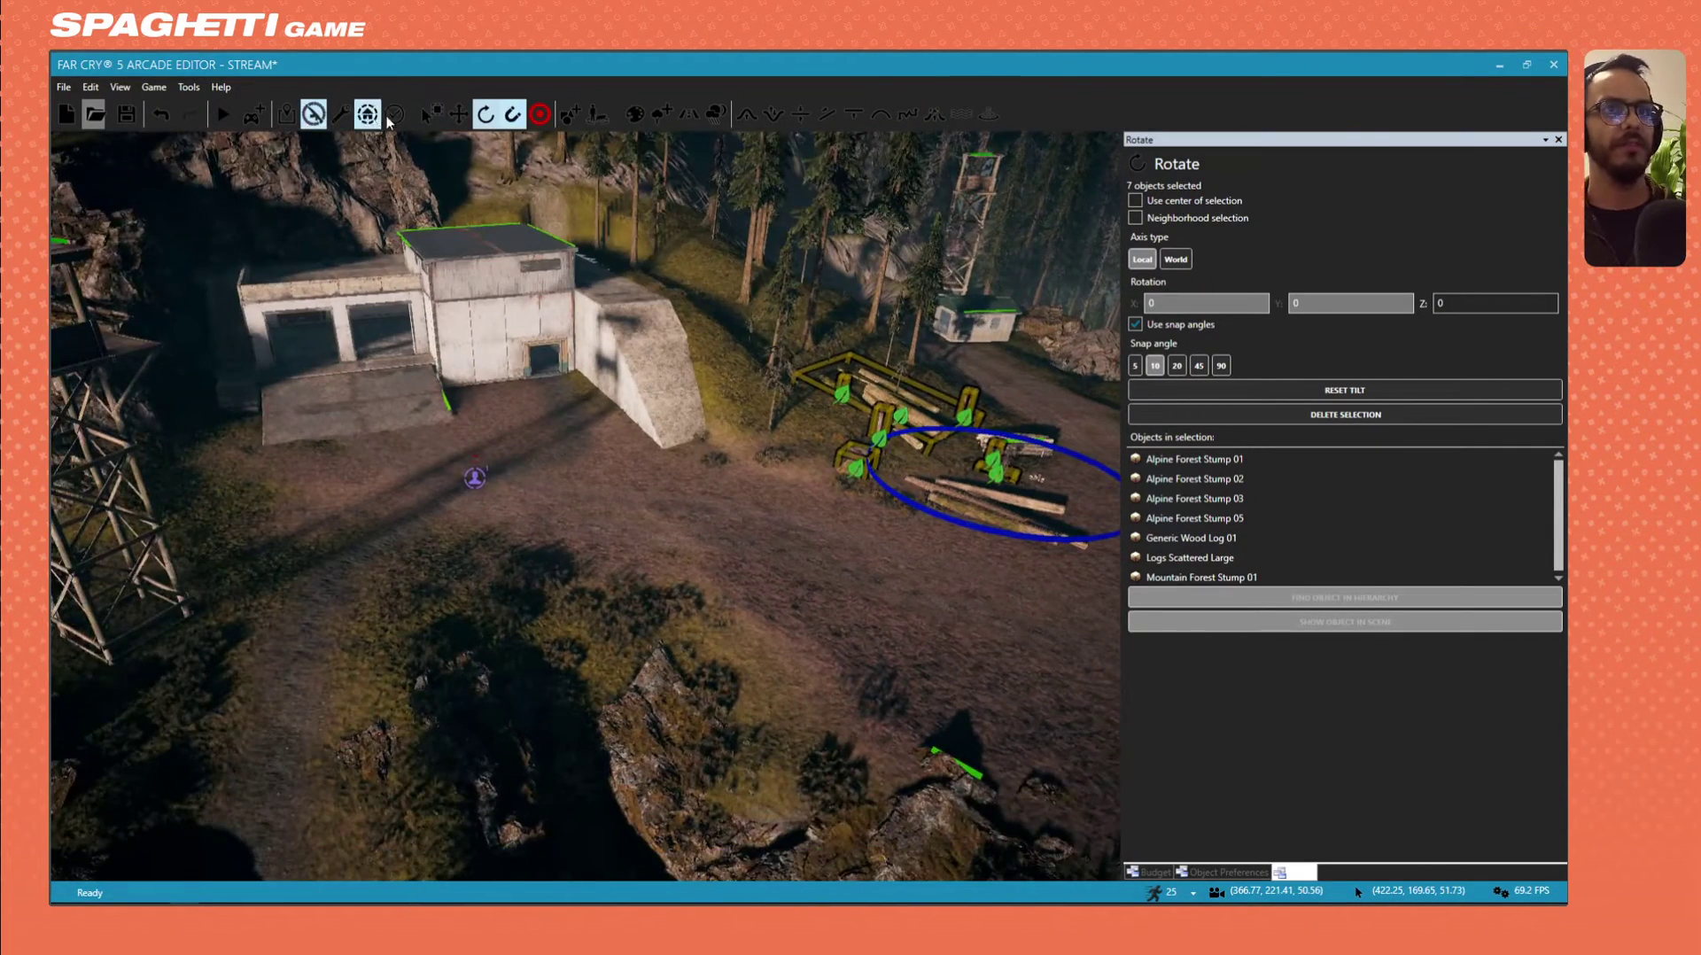
left_click(432, 117)
left_click(457, 116)
key("s")
right_click_drag(837, 356, 848, 382)
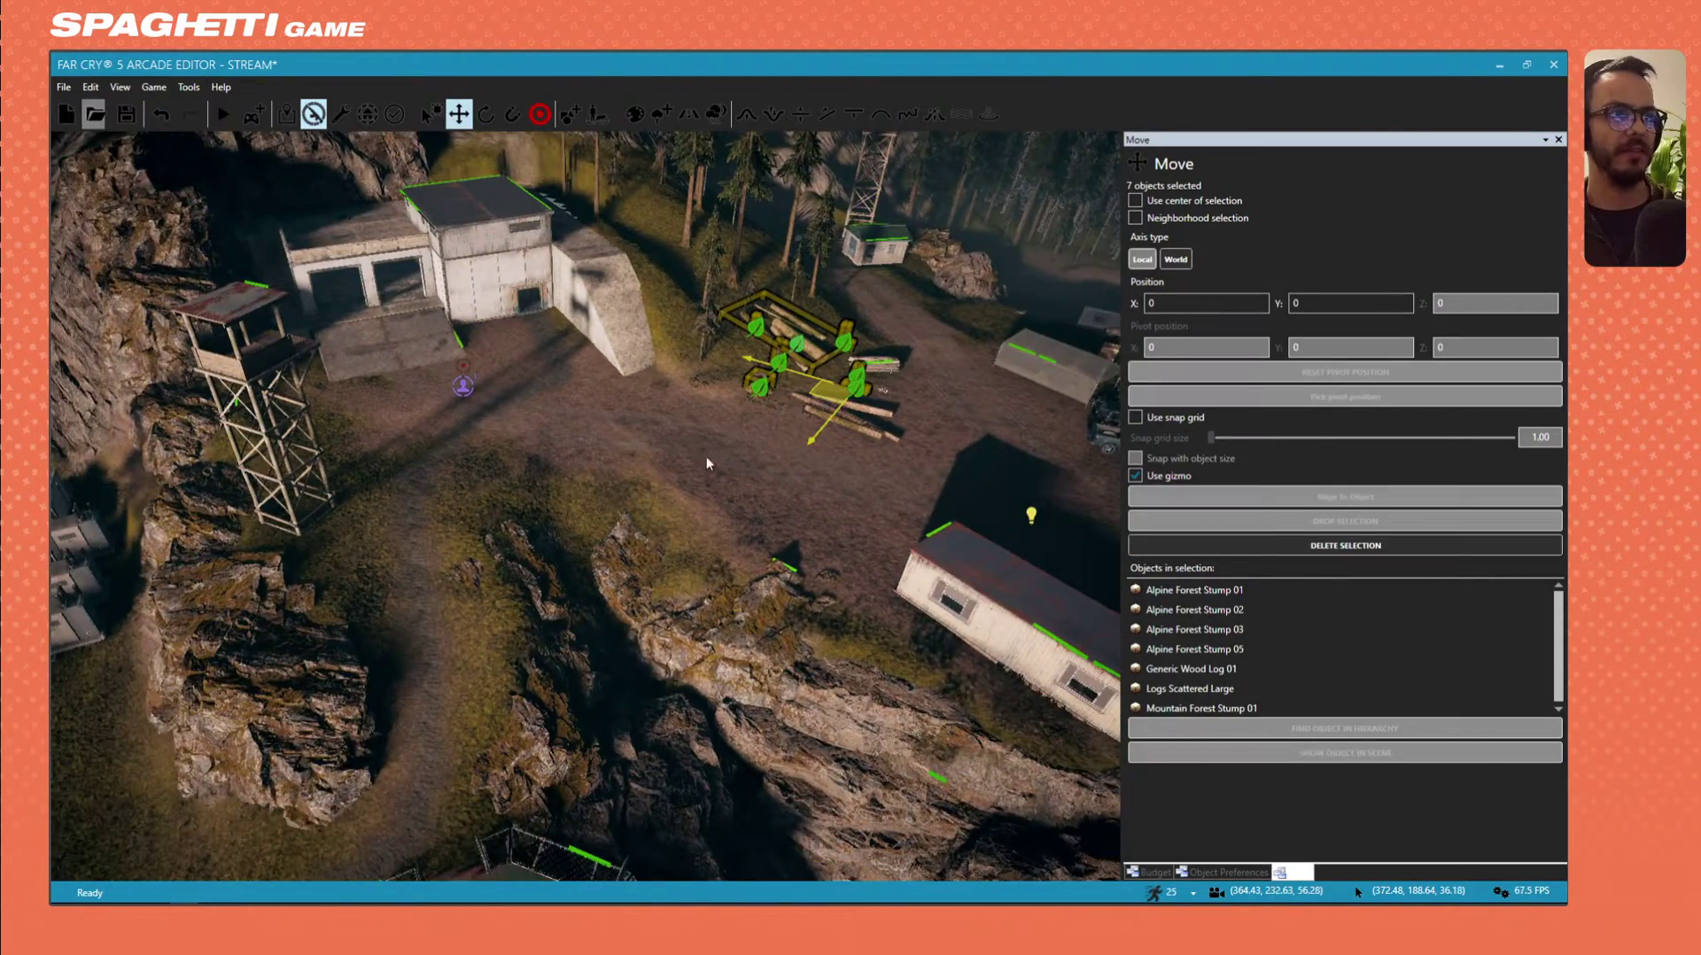
left_click_drag(706, 458, 194, 657, "shift")
Move the copied group of stumps and logs onto the grassy ledge beside the transformer site and deselect it.
key("s")
right_click_drag(194, 657, 171, 709)
key("a")
left_click_drag(571, 514, 184, 627)
key("a")
right_click_drag(532, 589, 504, 601)
key("w")
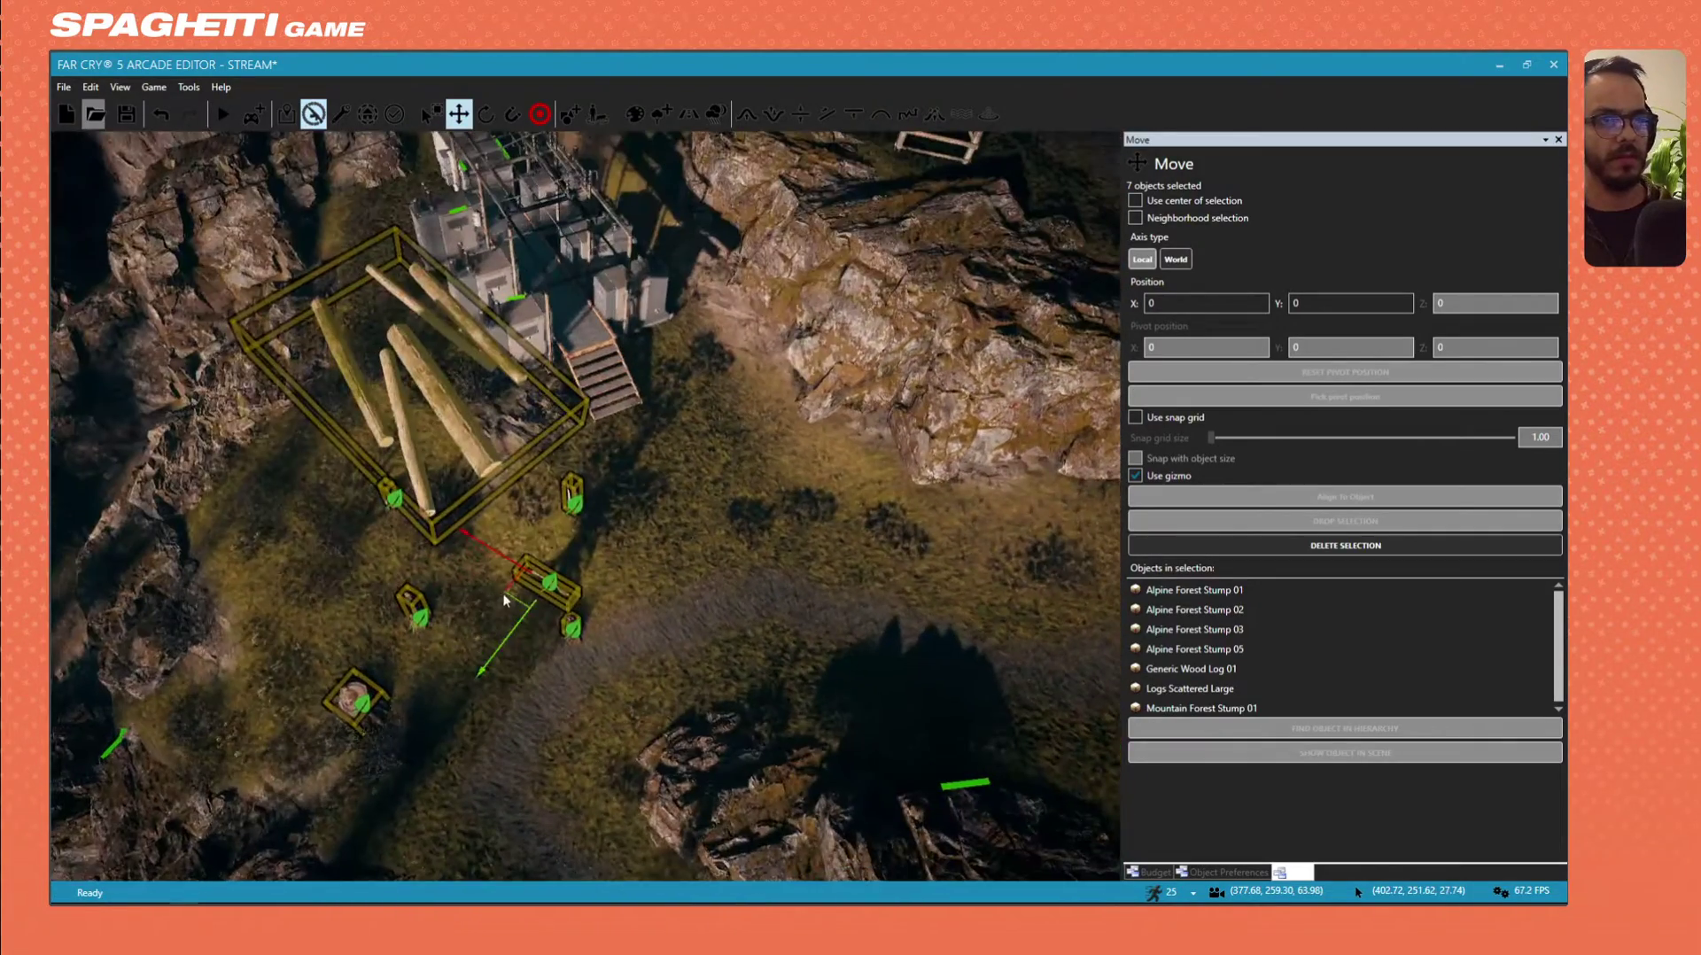
left_click_drag(512, 593, 360, 580)
left_click(389, 502)
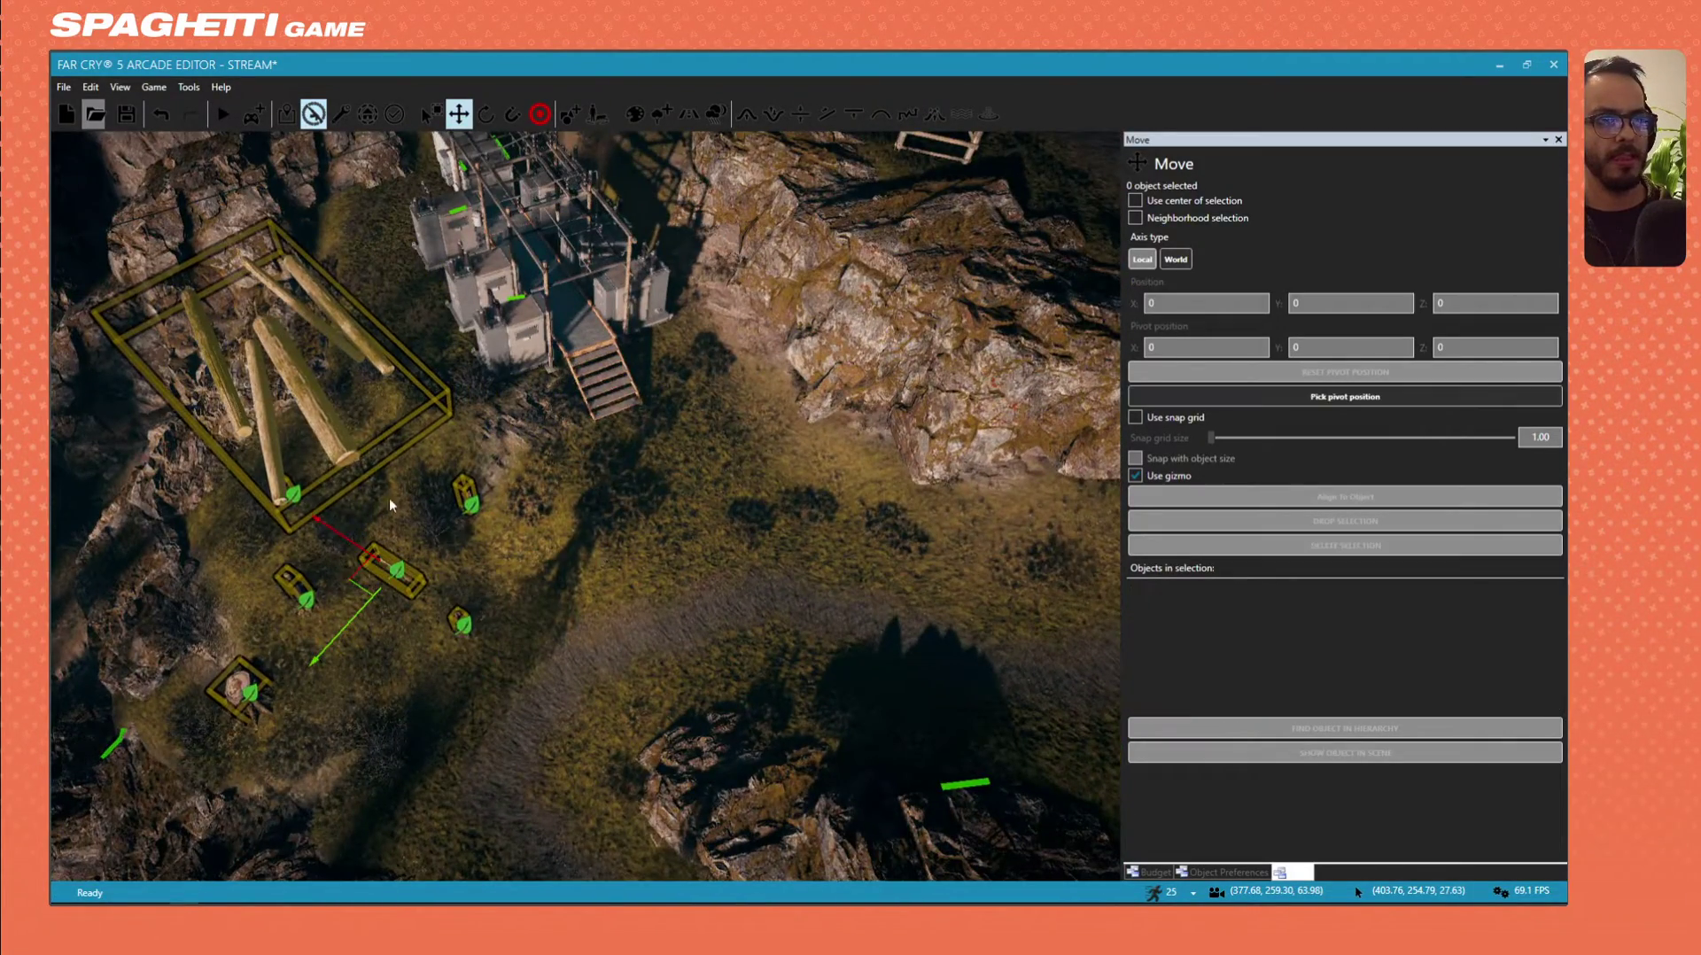
Reposition the copied large scattered logs among the stumps near the transformer site.
left_click(312, 403)
right_click_drag(311, 403, 449, 604)
key("w")
key("s")
left_click_drag(449, 604, 742, 677)
right_click_drag(740, 677, 691, 696)
left_click(751, 630)
key("s")
key("d")
key("w")
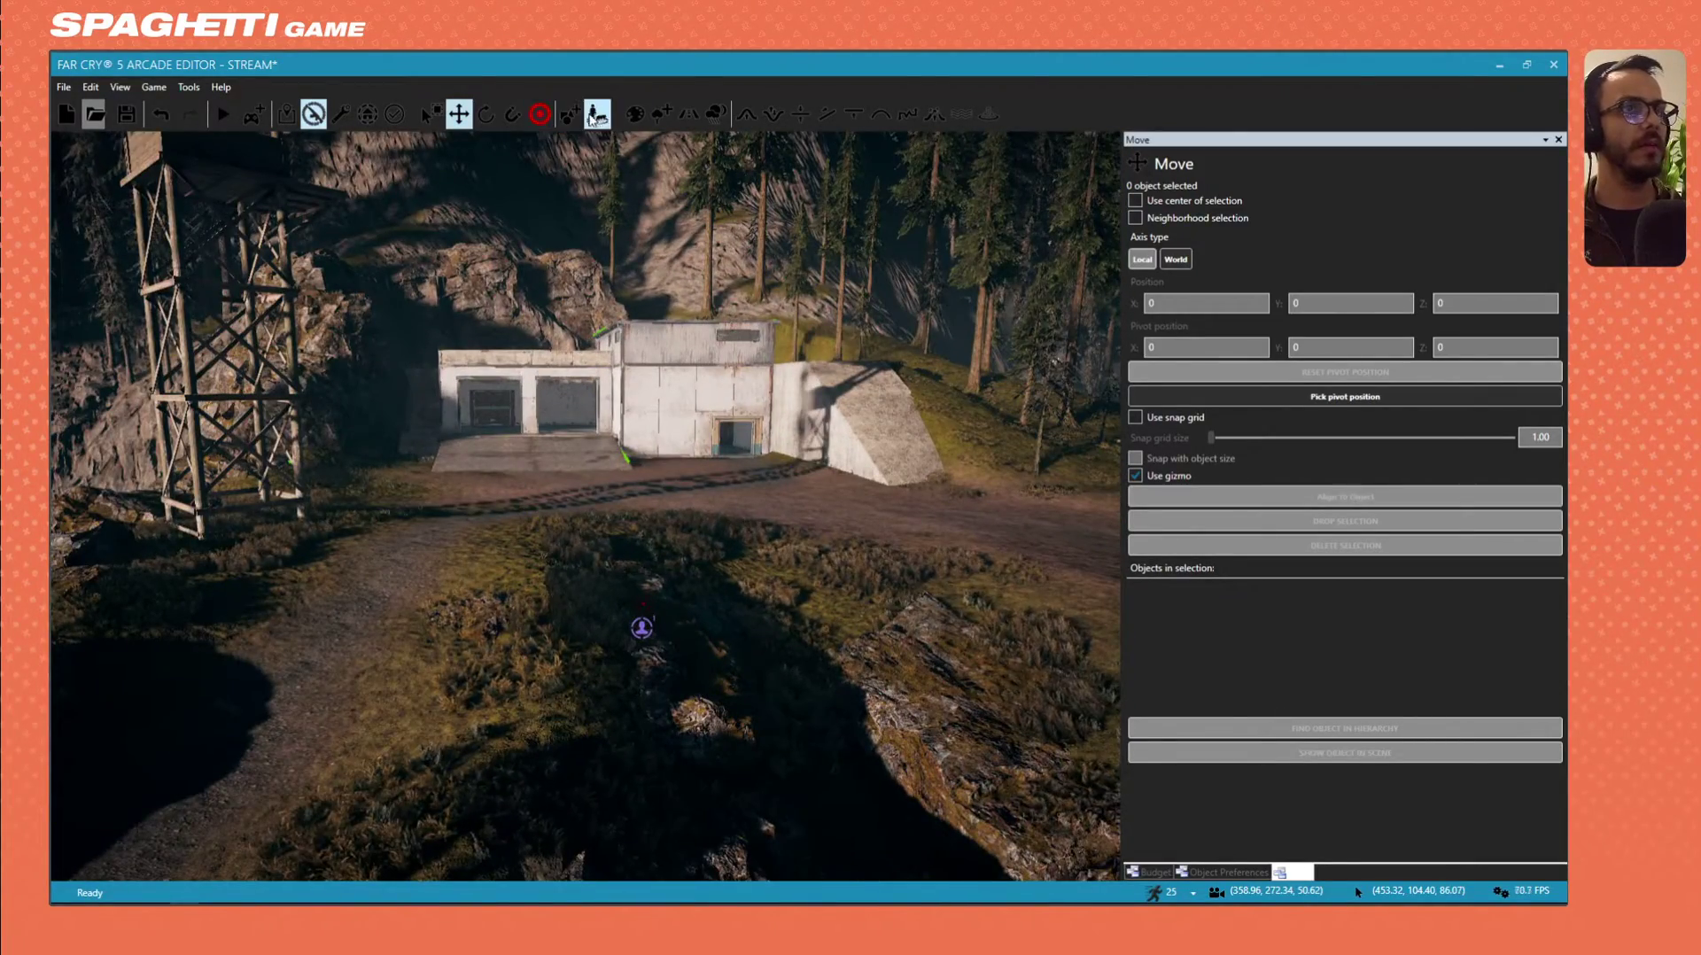
Try rotating the copied Logs Scattered Large near the transformer site, and undo the last two changes.
key("w")
right_click_drag(407, 282, 257, 296)
left_click(879, 403)
key("w")
mouse_move(879, 402)
right_mouse_down()
mouse_move(930, 429)
mouse_move(907, 402)
right_mouse_up()
key("s")
left_click(485, 114)
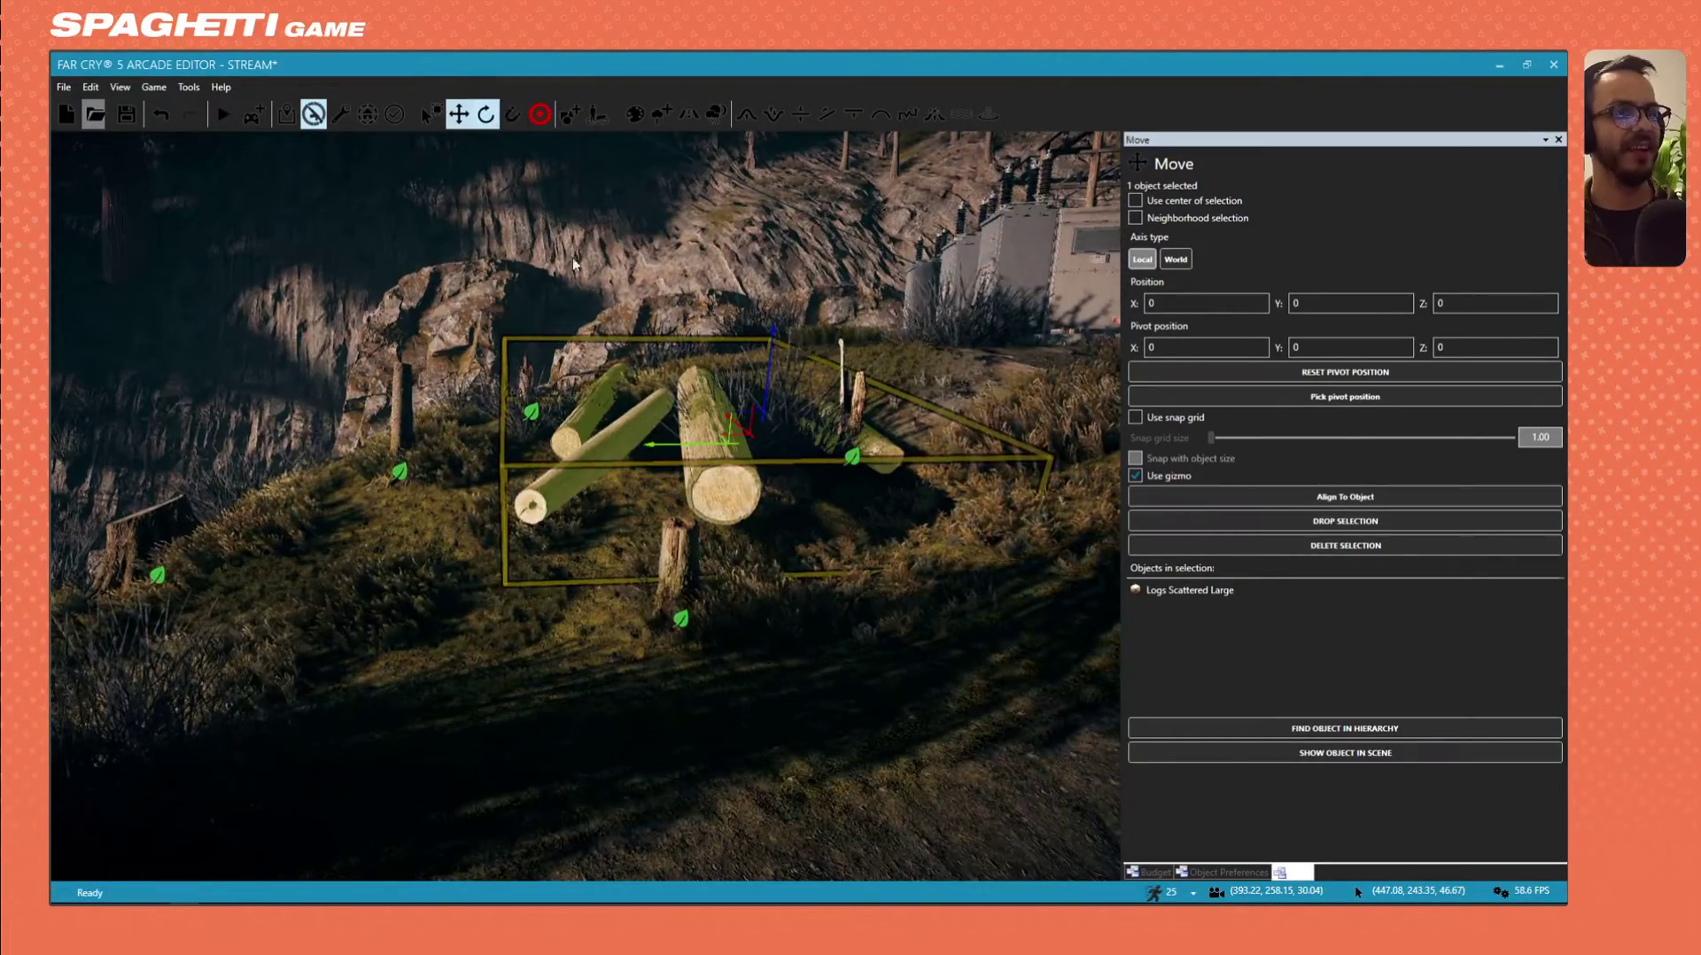
left_click_drag(689, 470, 826, 480)
key("d")
right_click_drag(826, 481, 727, 300)
key("ctrl+z")
key("ctrl+z")
key("a")
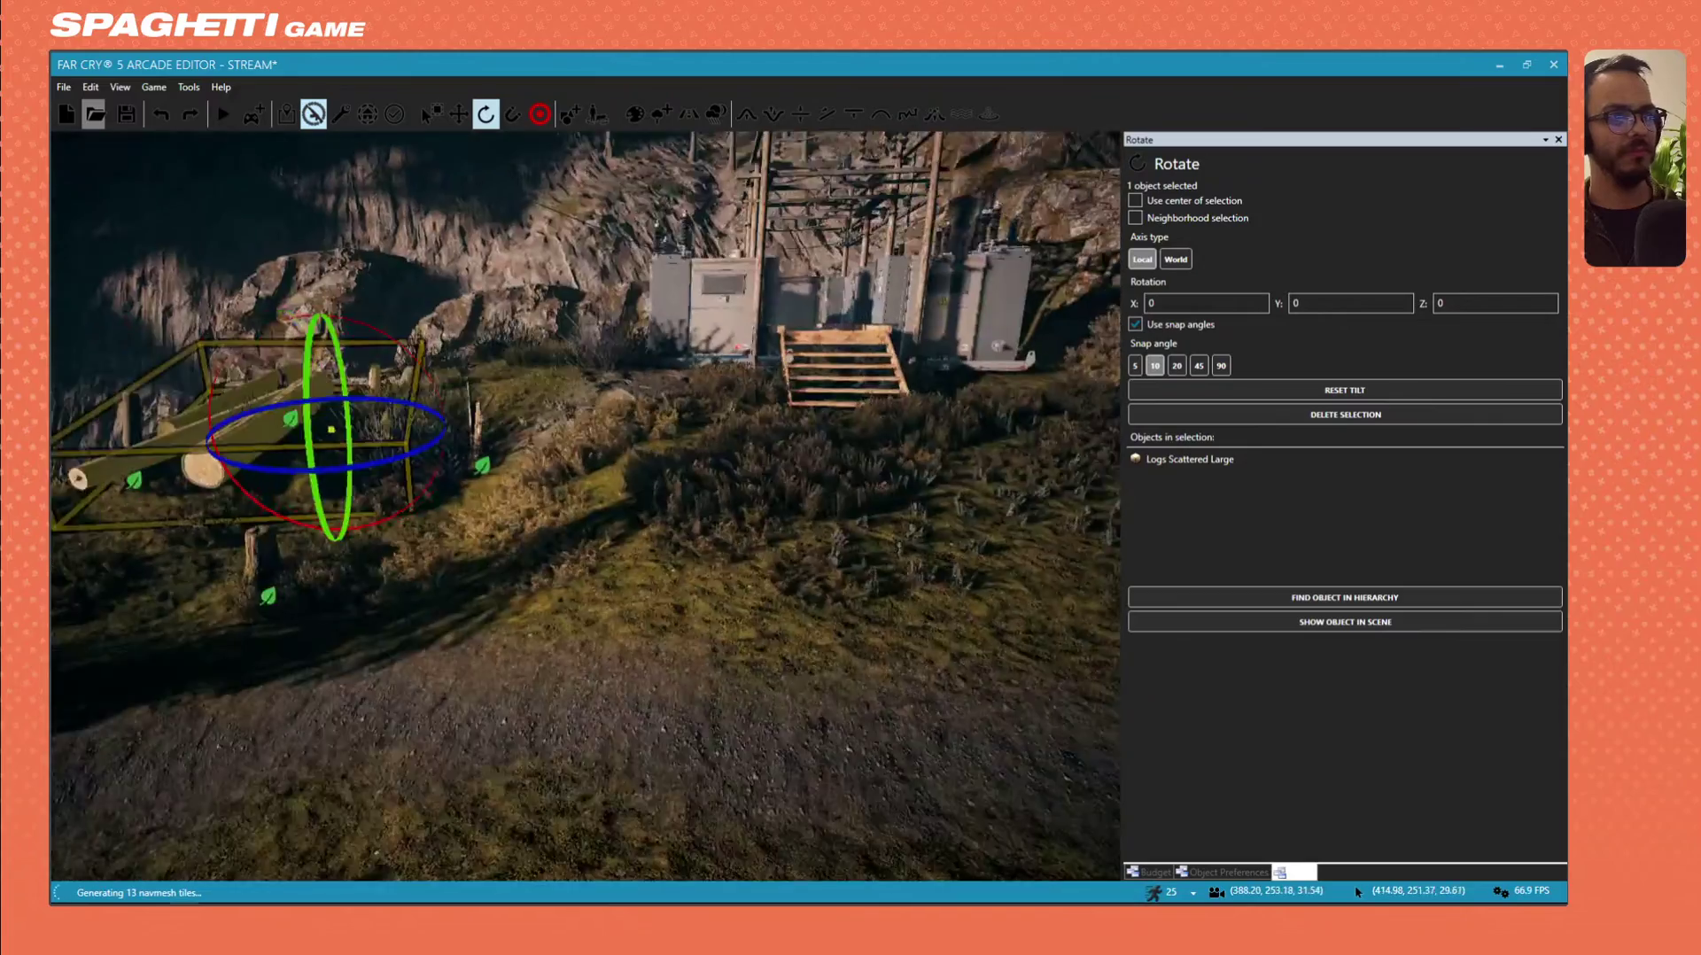
Return to the outpost yard, search the object library for fence and browse the first fence models.
key("s")
right_click_drag(567, 266, 689, 392)
key("s")
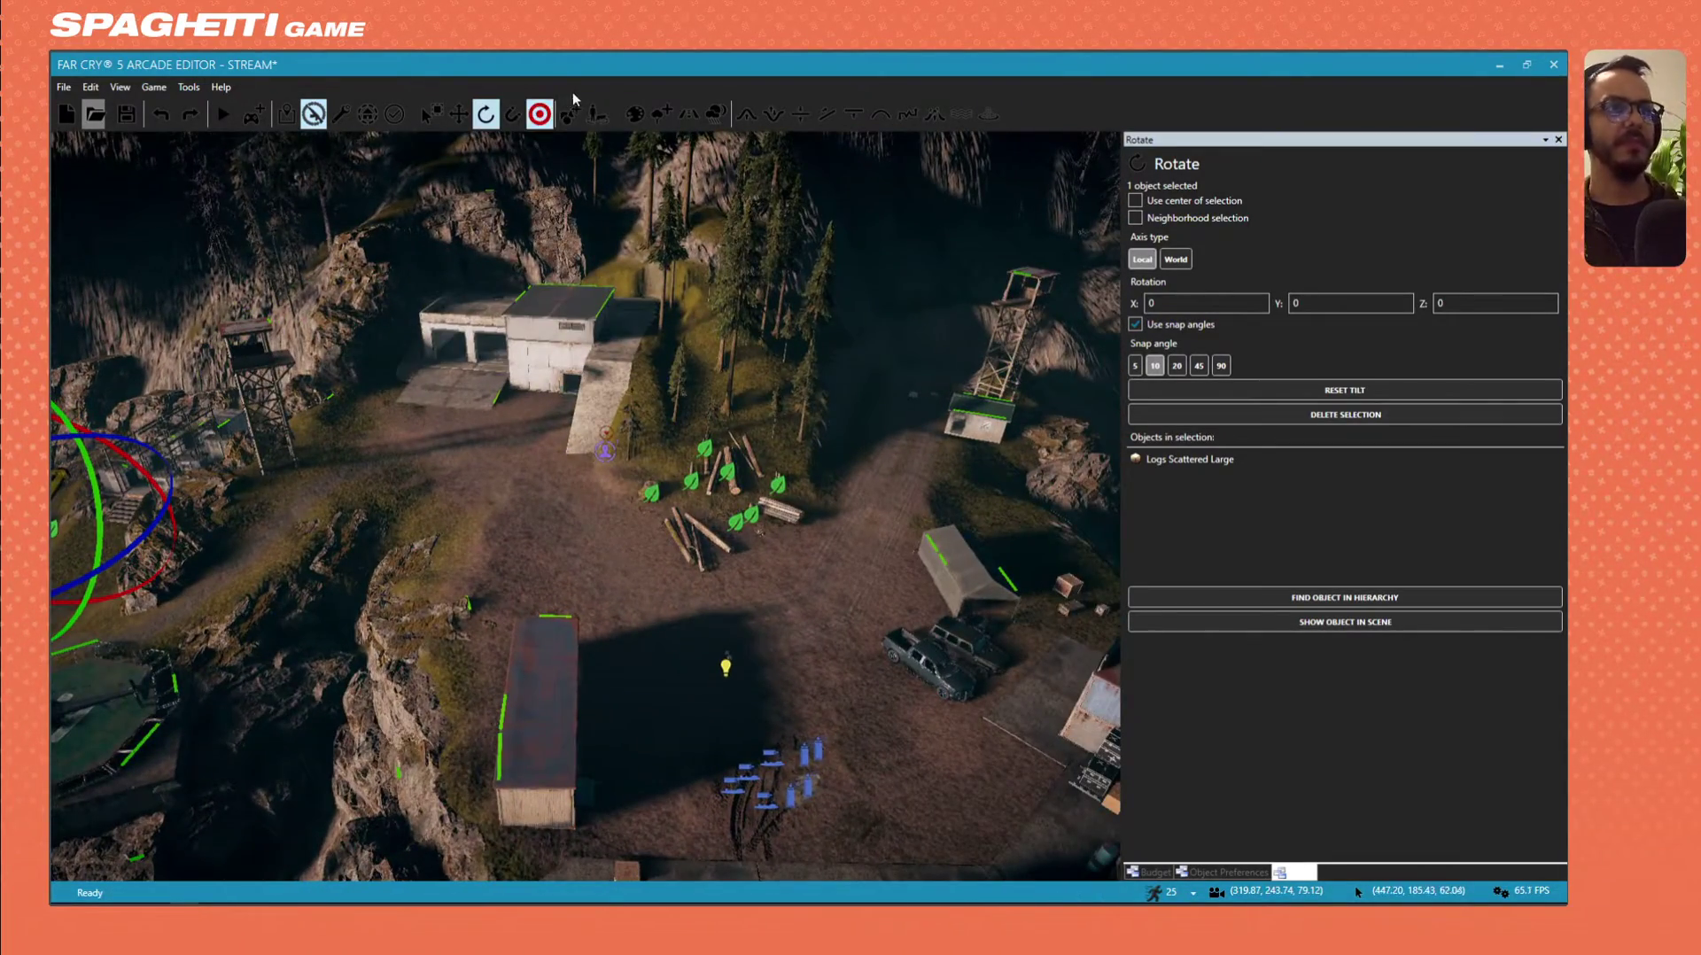
key("Escape")
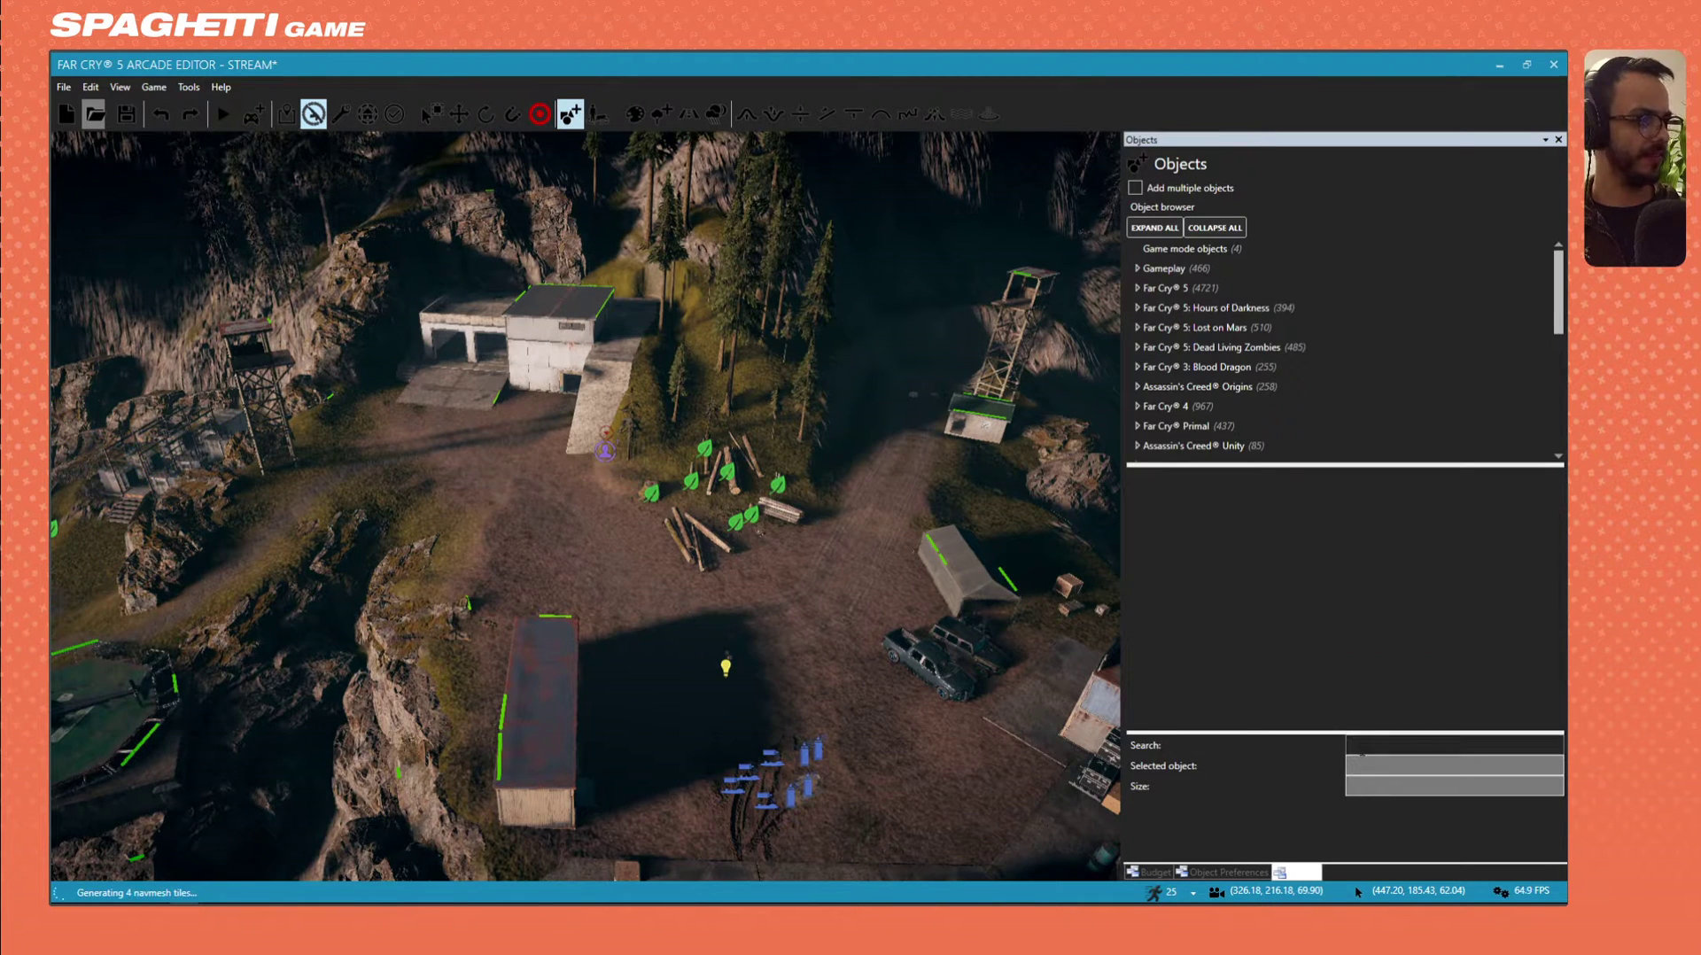
left_click(1359, 748)
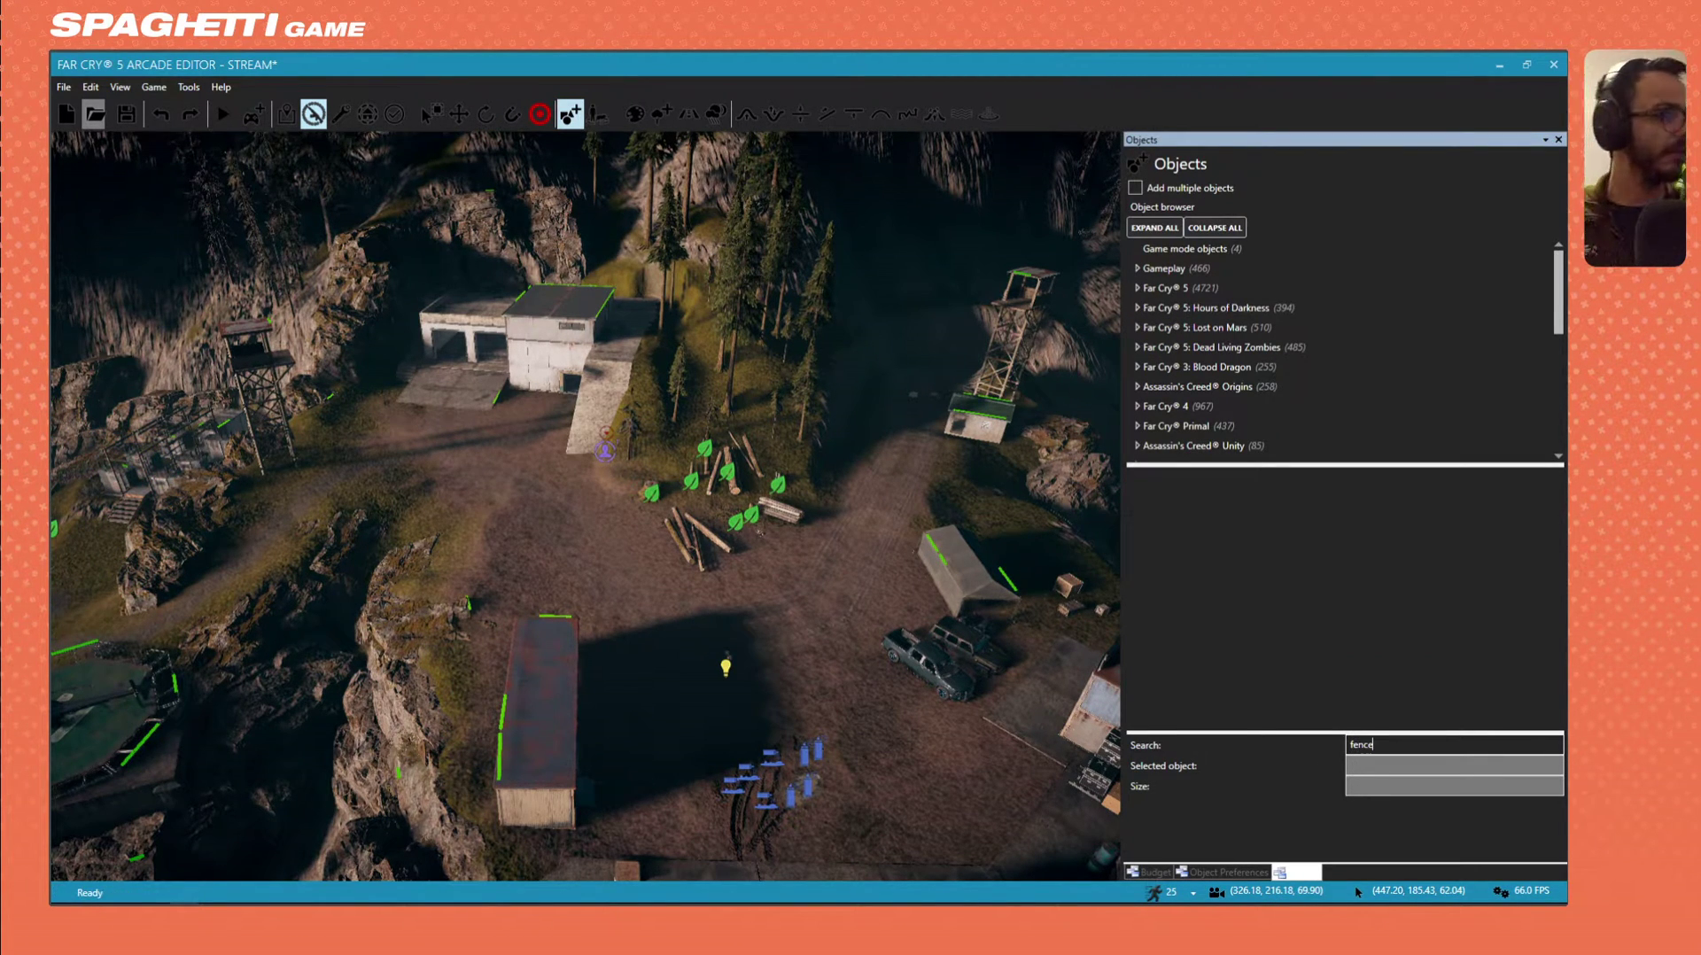
type("fence")
key("Return")
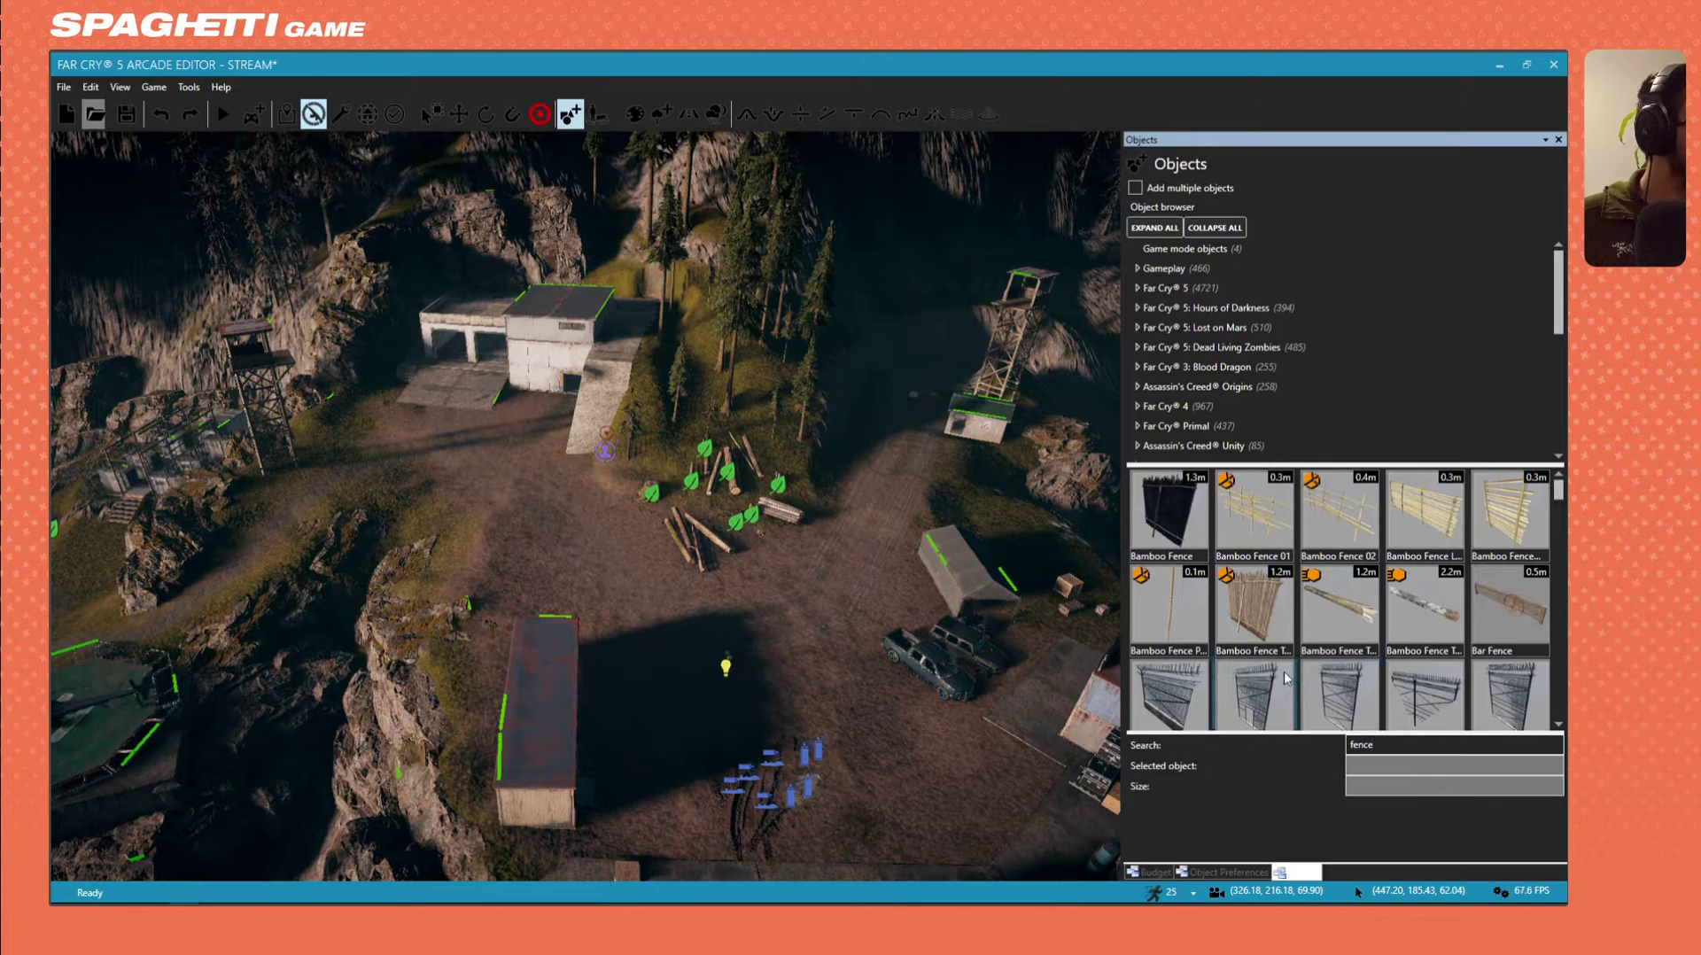
scroll(1285, 677, "down", 1)
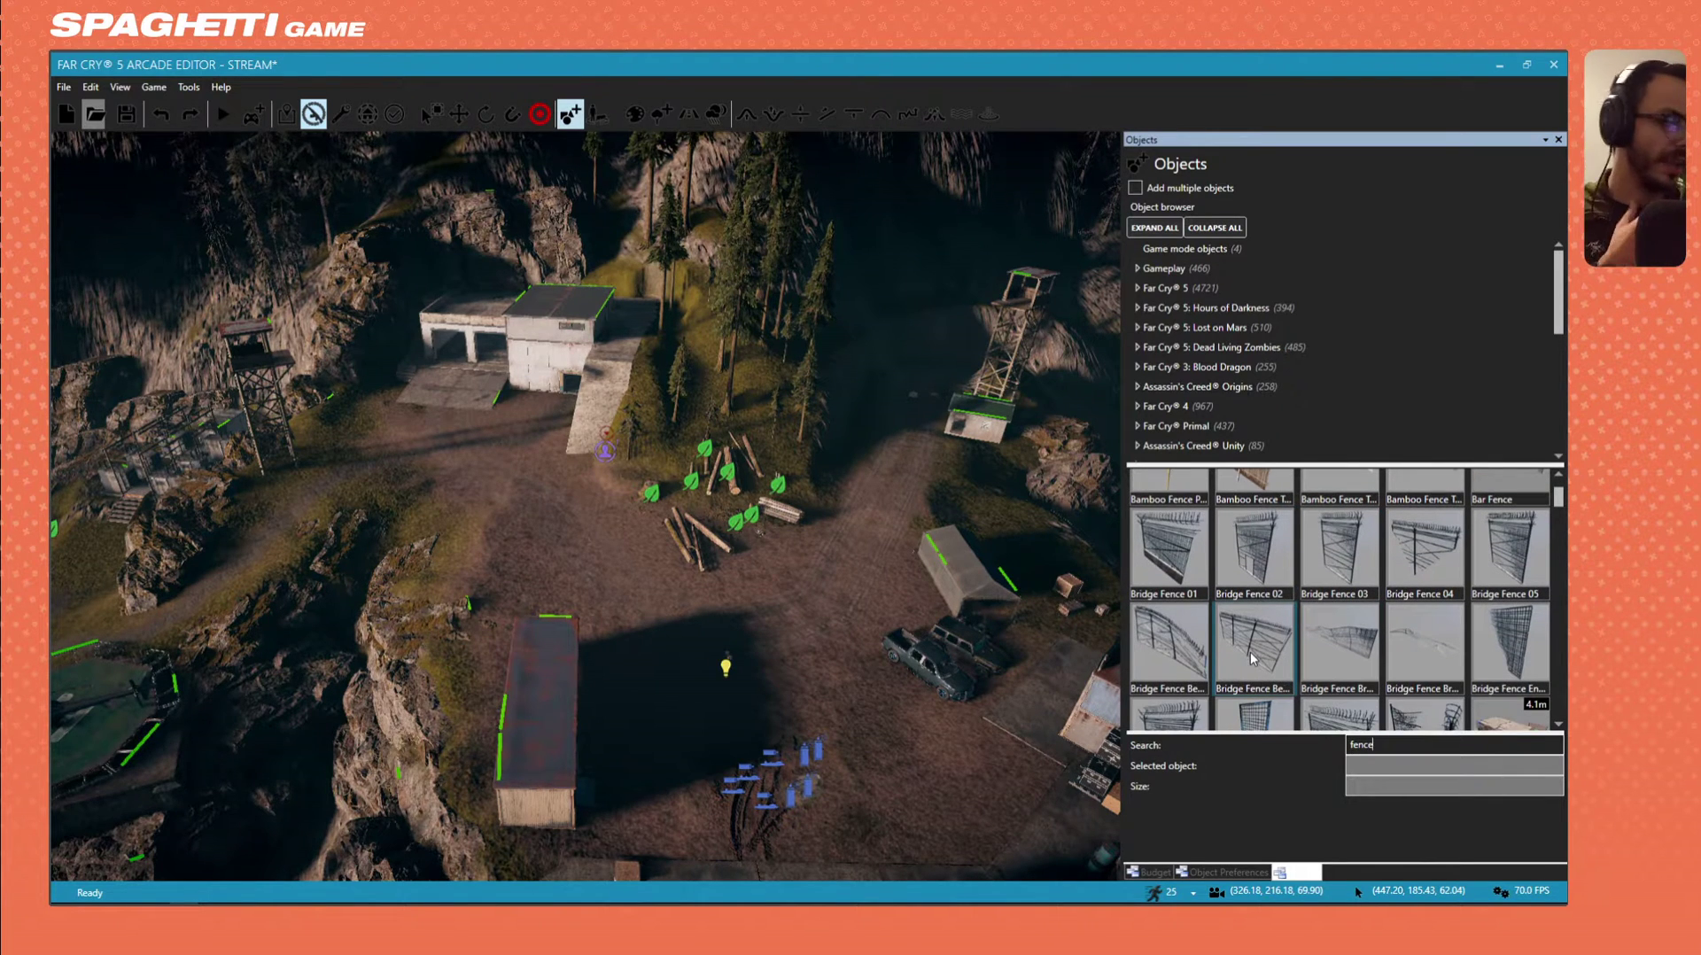
scroll(1250, 657, "down", 1)
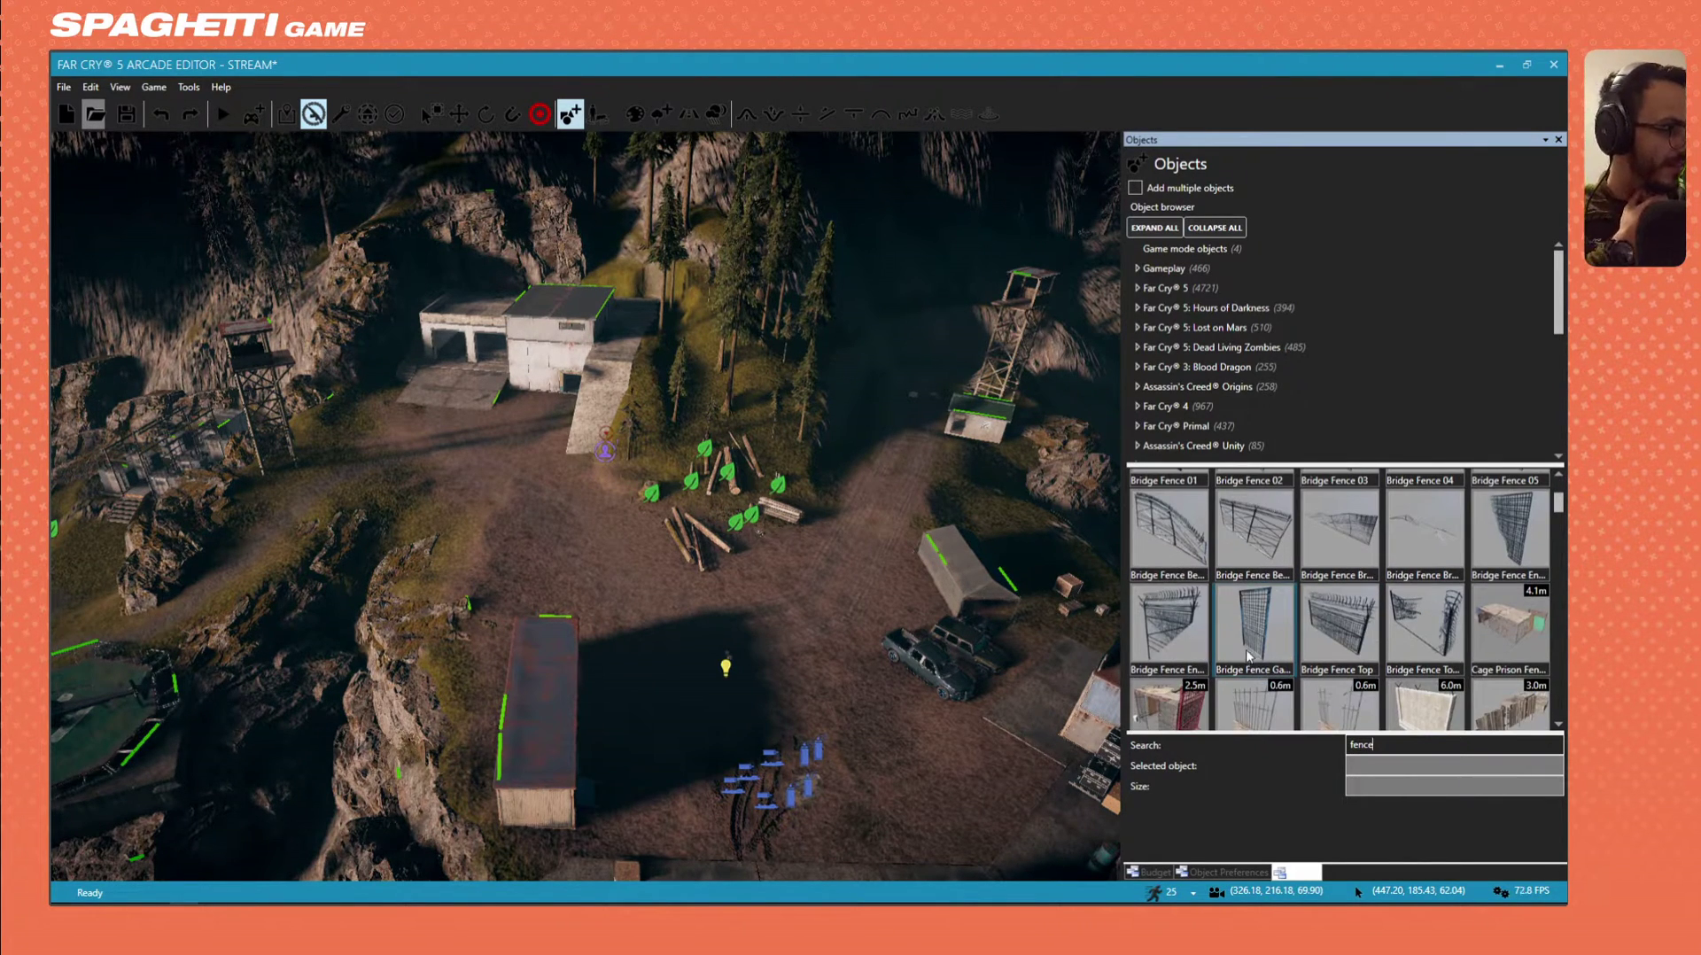
Place a Bridge Fence Broken 02 at the yard's cliff edge, inspect it up close and delete it.
left_click(1395, 522)
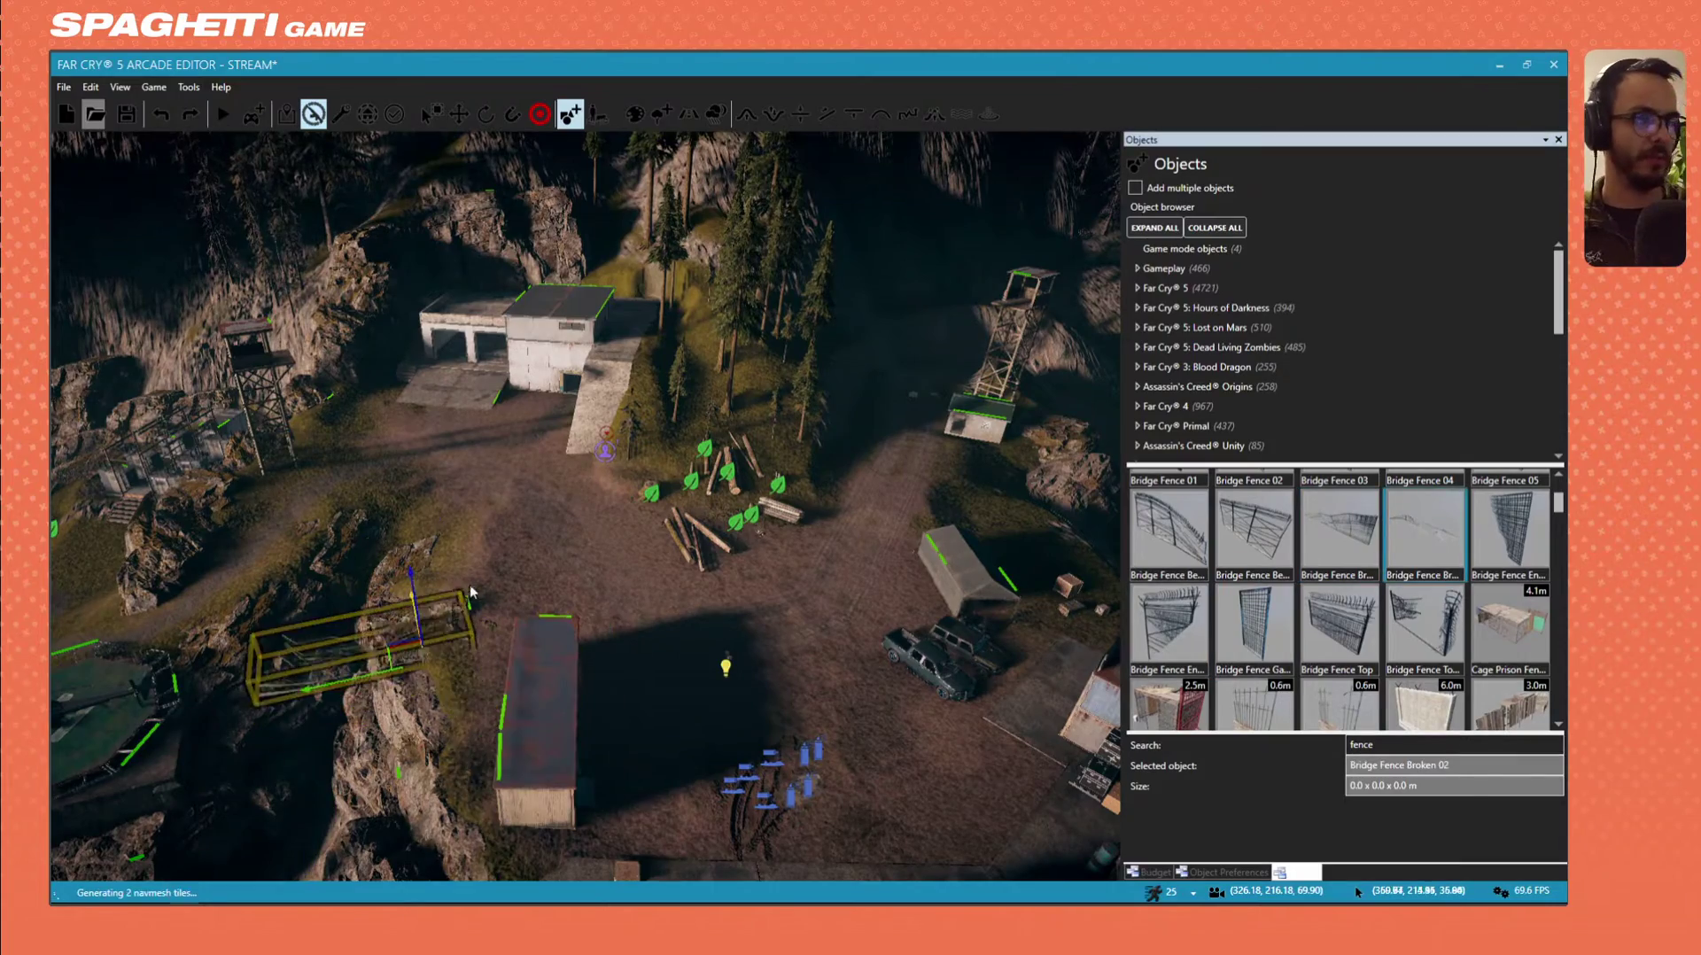
left_click(443, 570)
key("w")
key("w")
right_click_drag(602, 638, 479, 603)
left_click(542, 609)
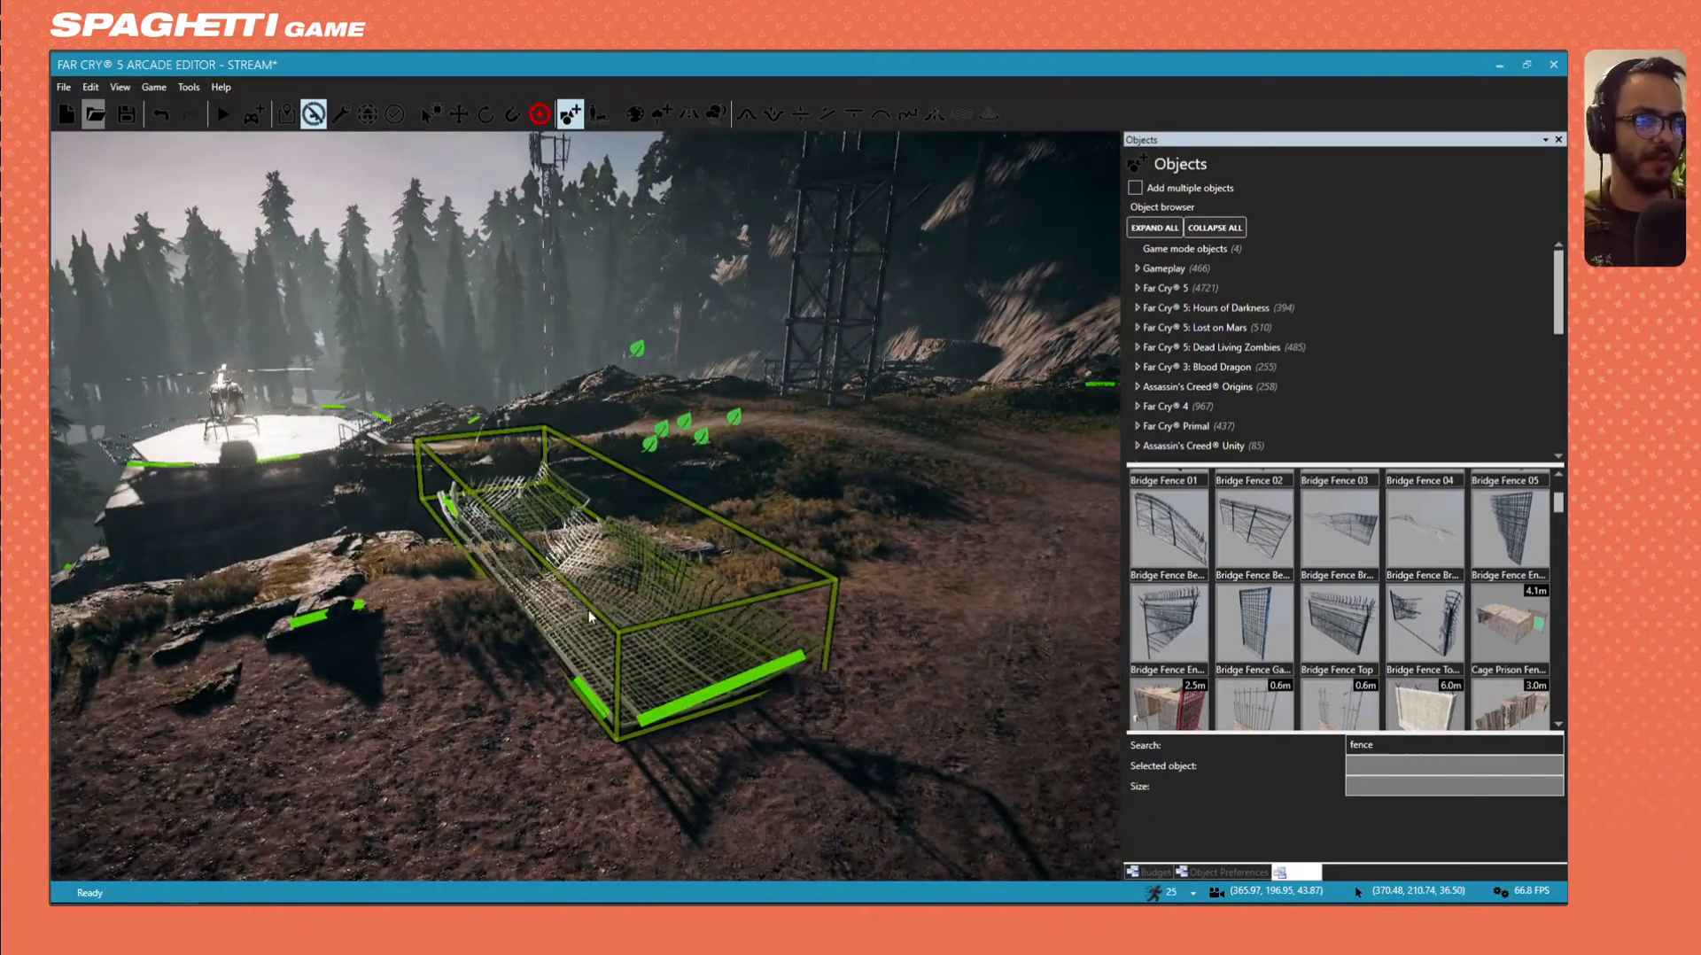
key("Delete")
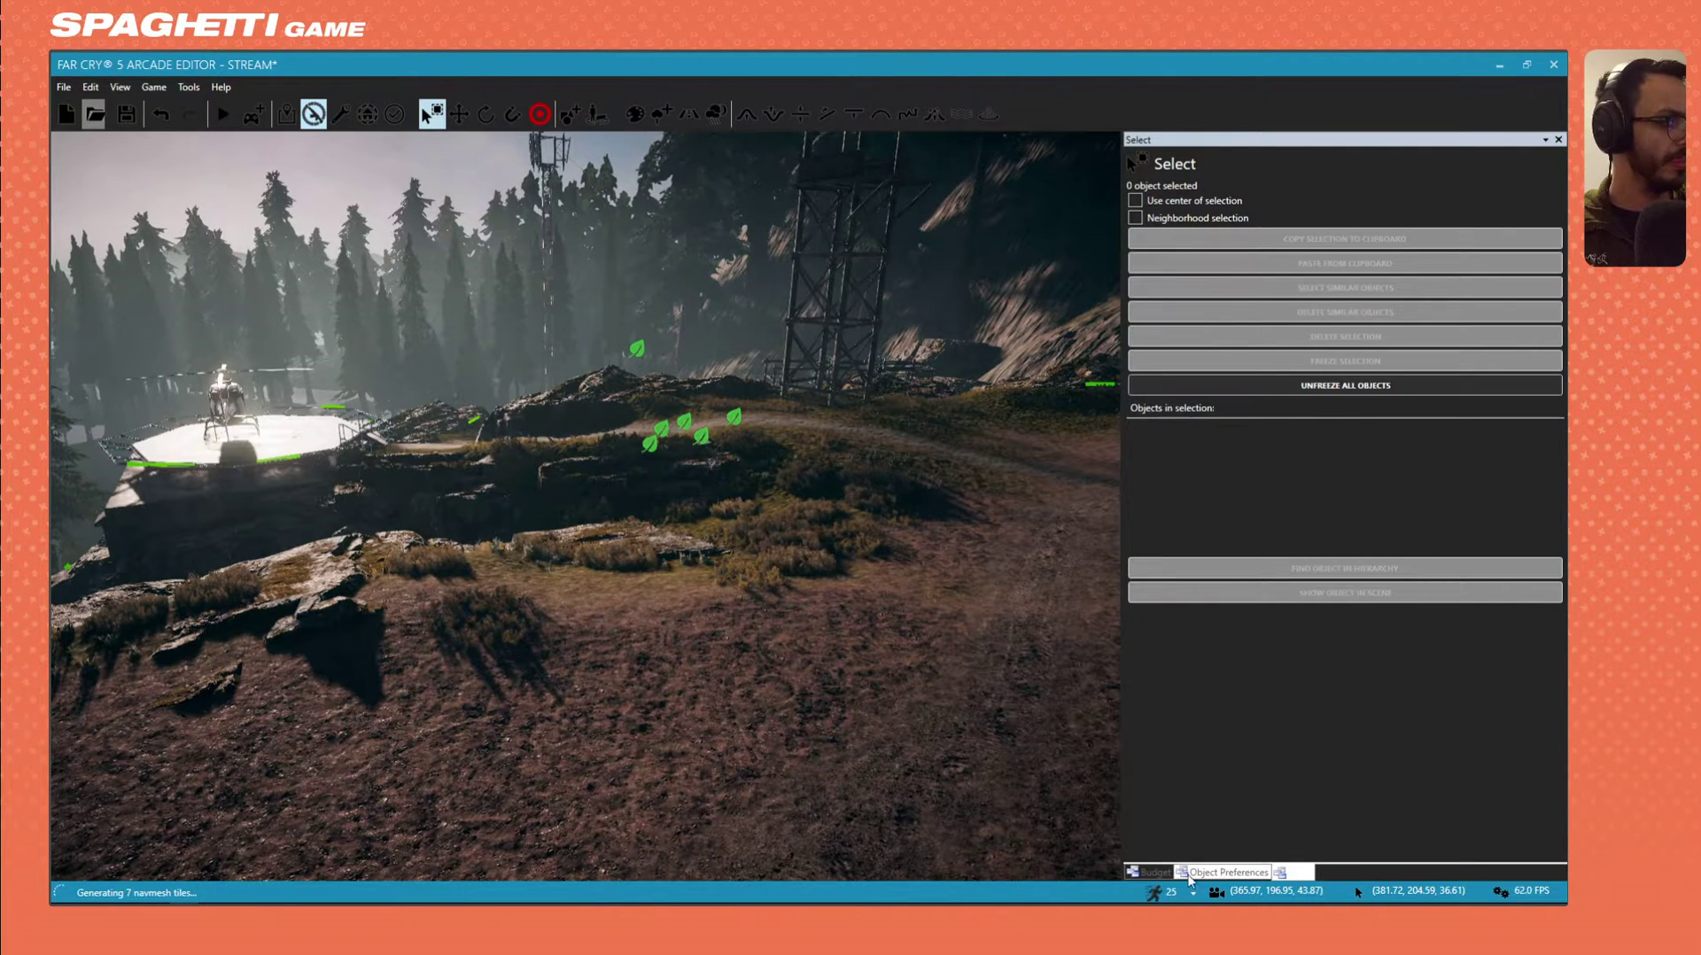
Search the object library for fence again and examine the chainlink and corrugated fence models.
left_click(570, 114)
left_click(1352, 745)
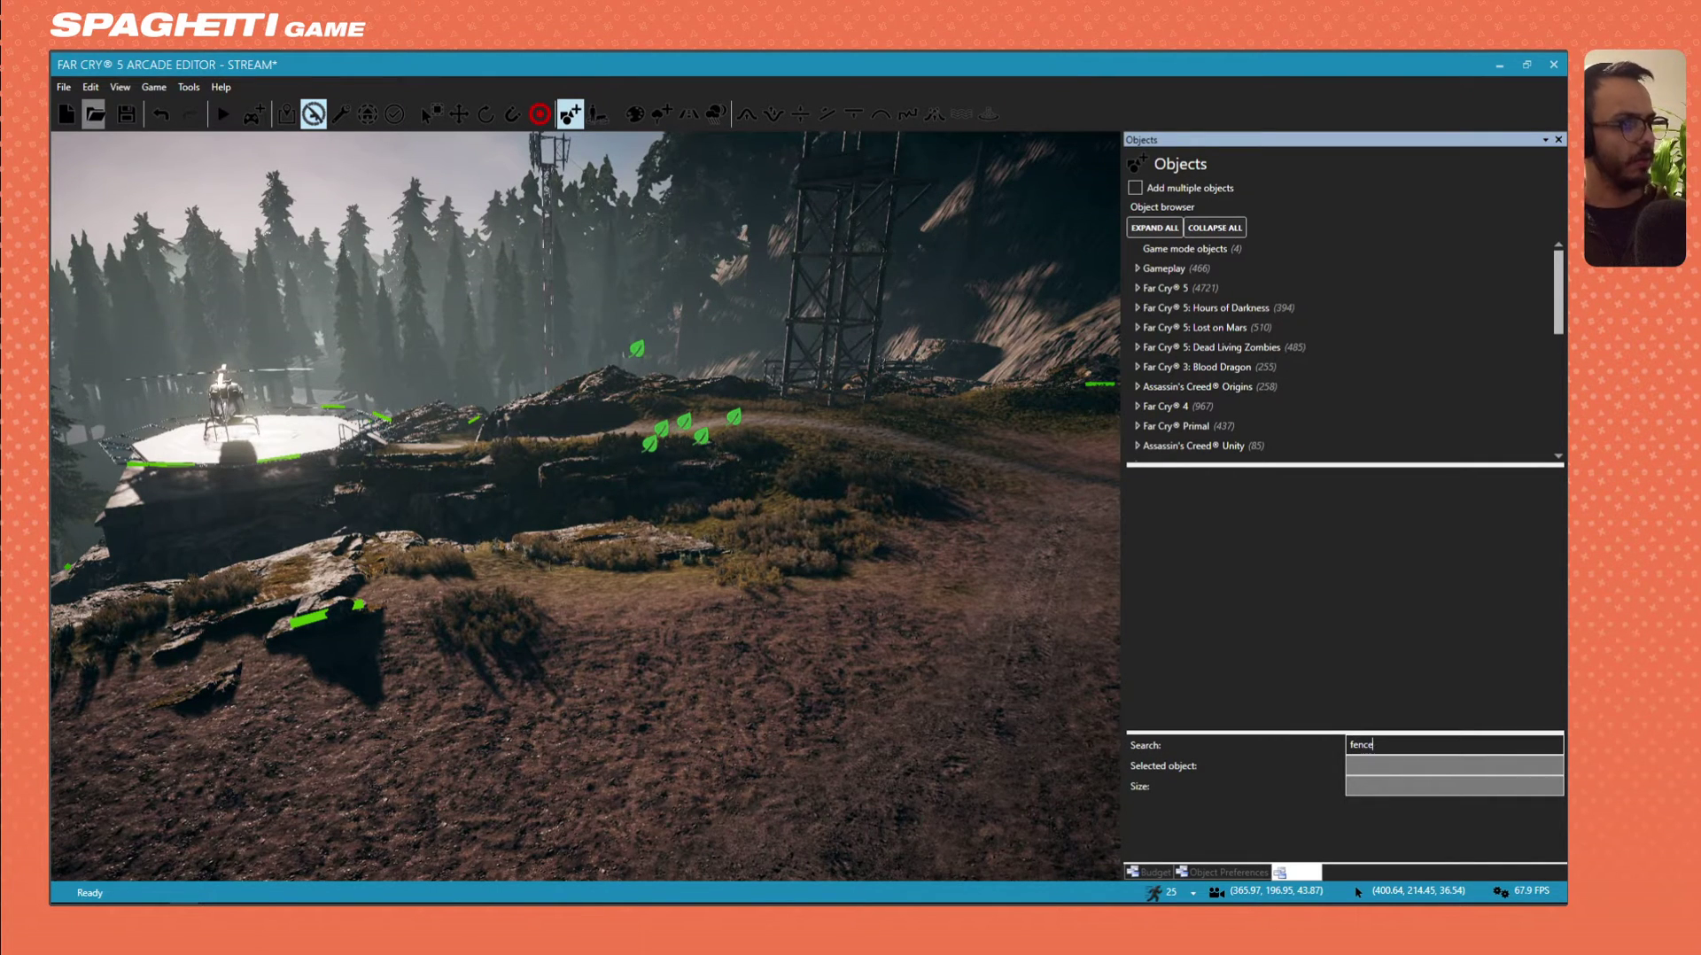
key("Return")
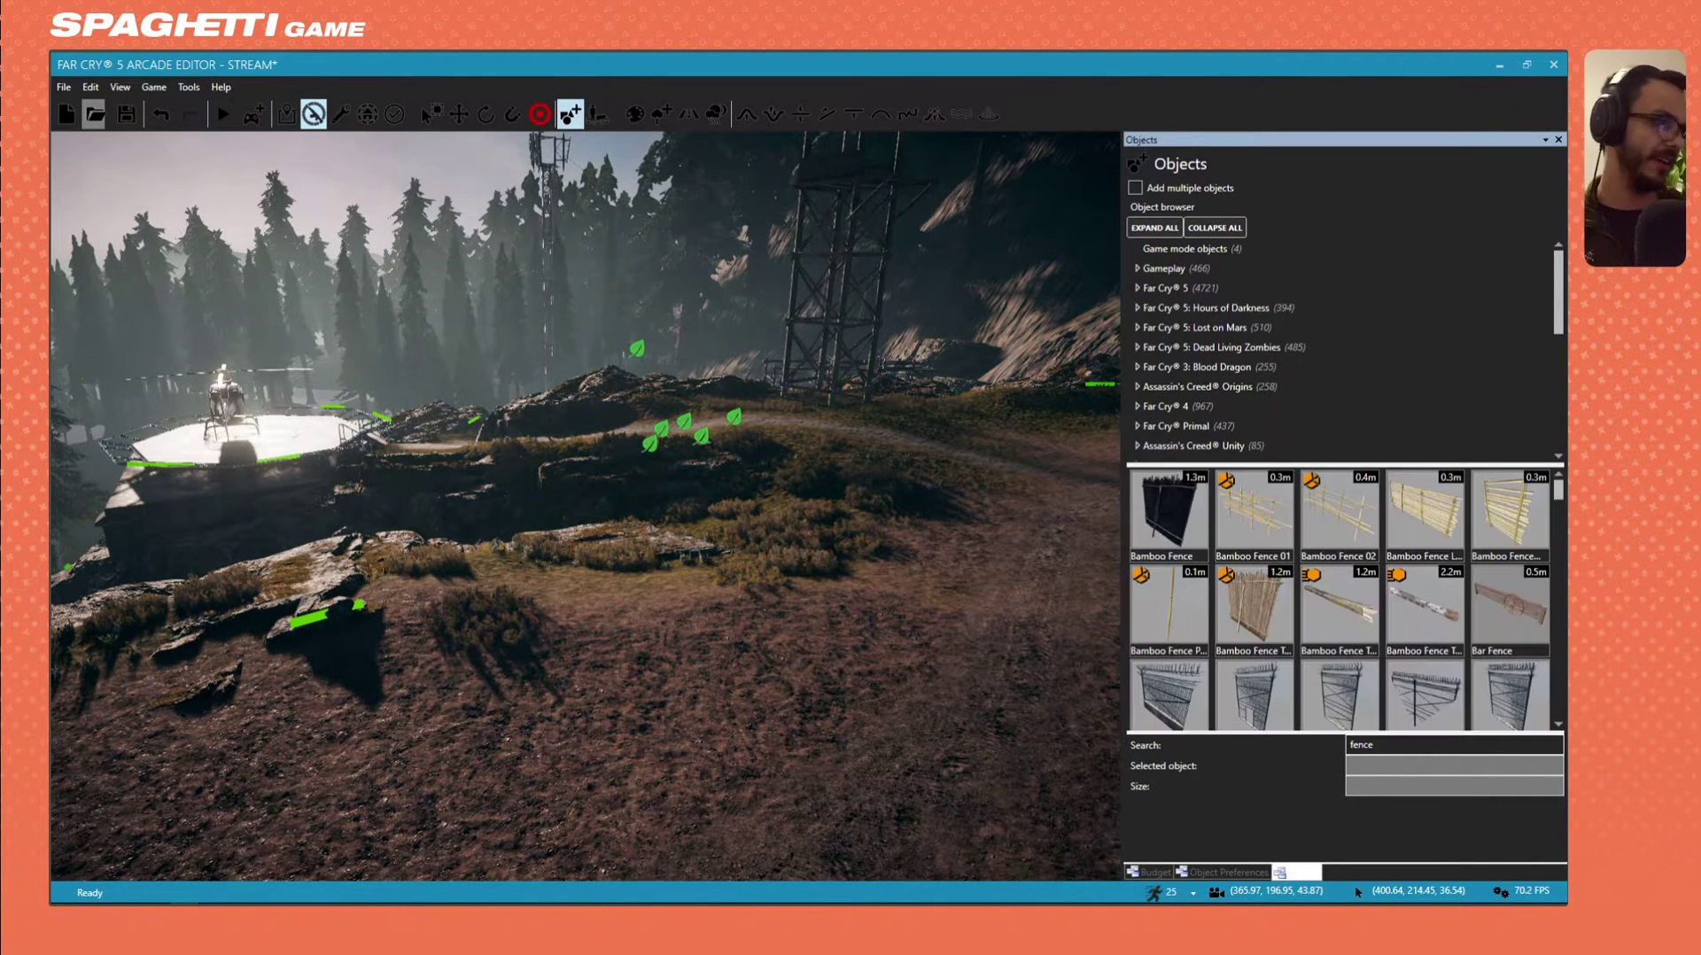
scroll(1394, 652, "down", 6)
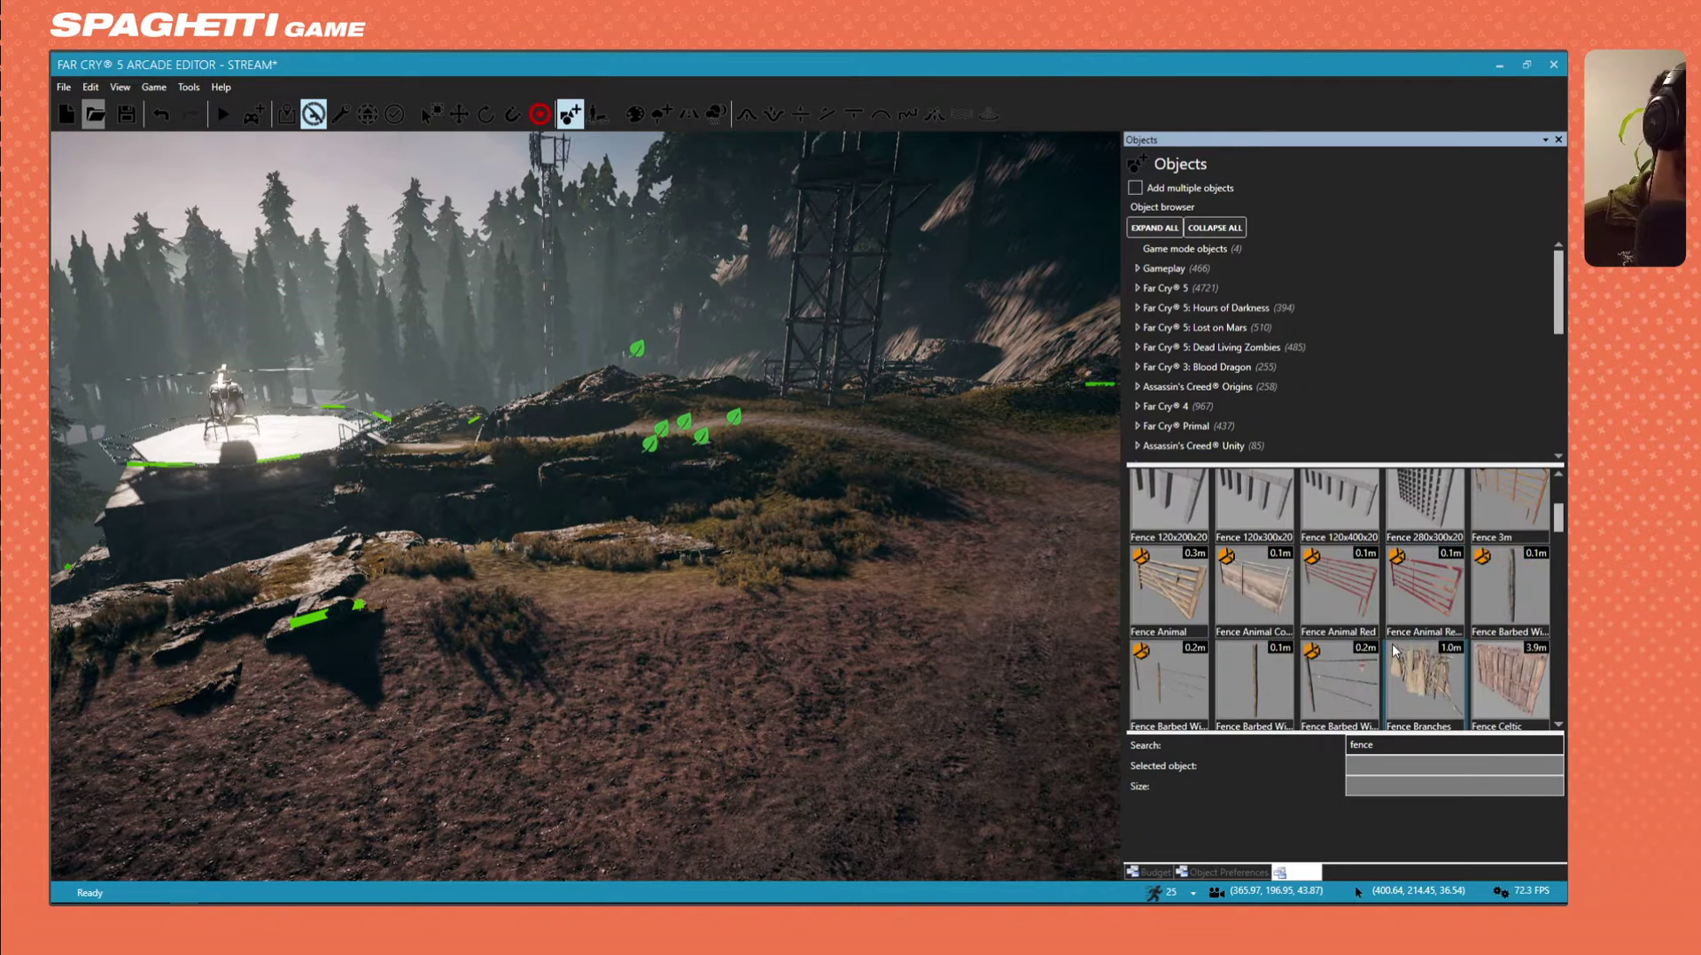
scroll(1409, 647, "down", 5)
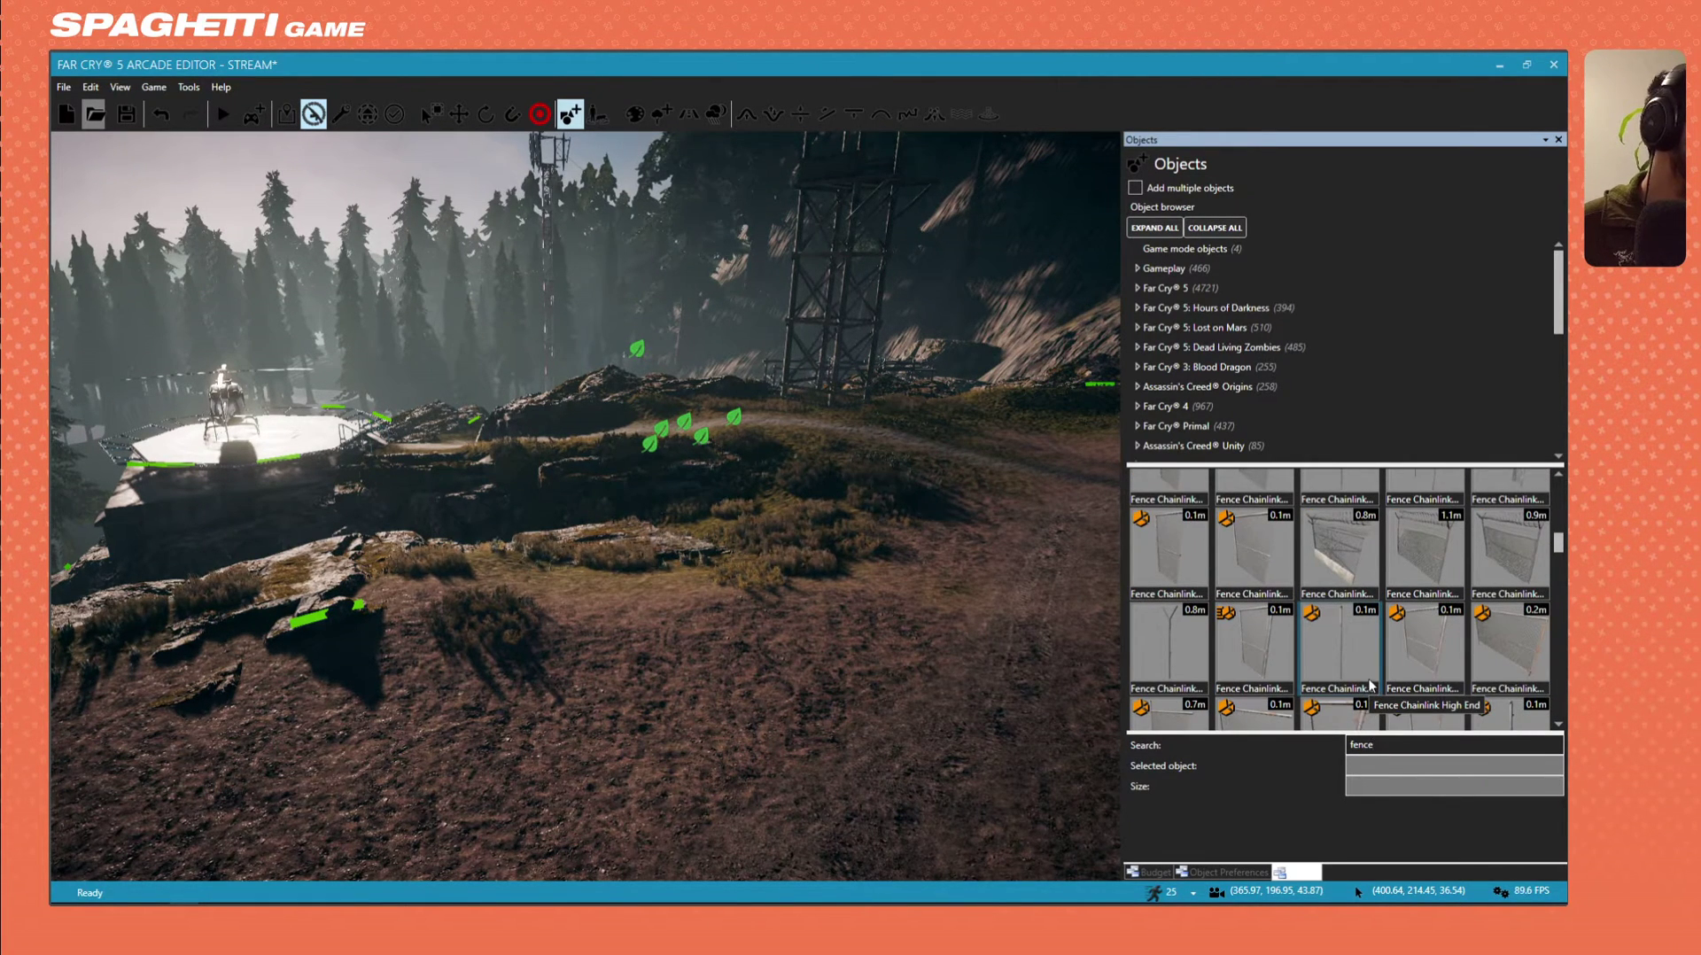
scroll(1368, 679, "down", 2)
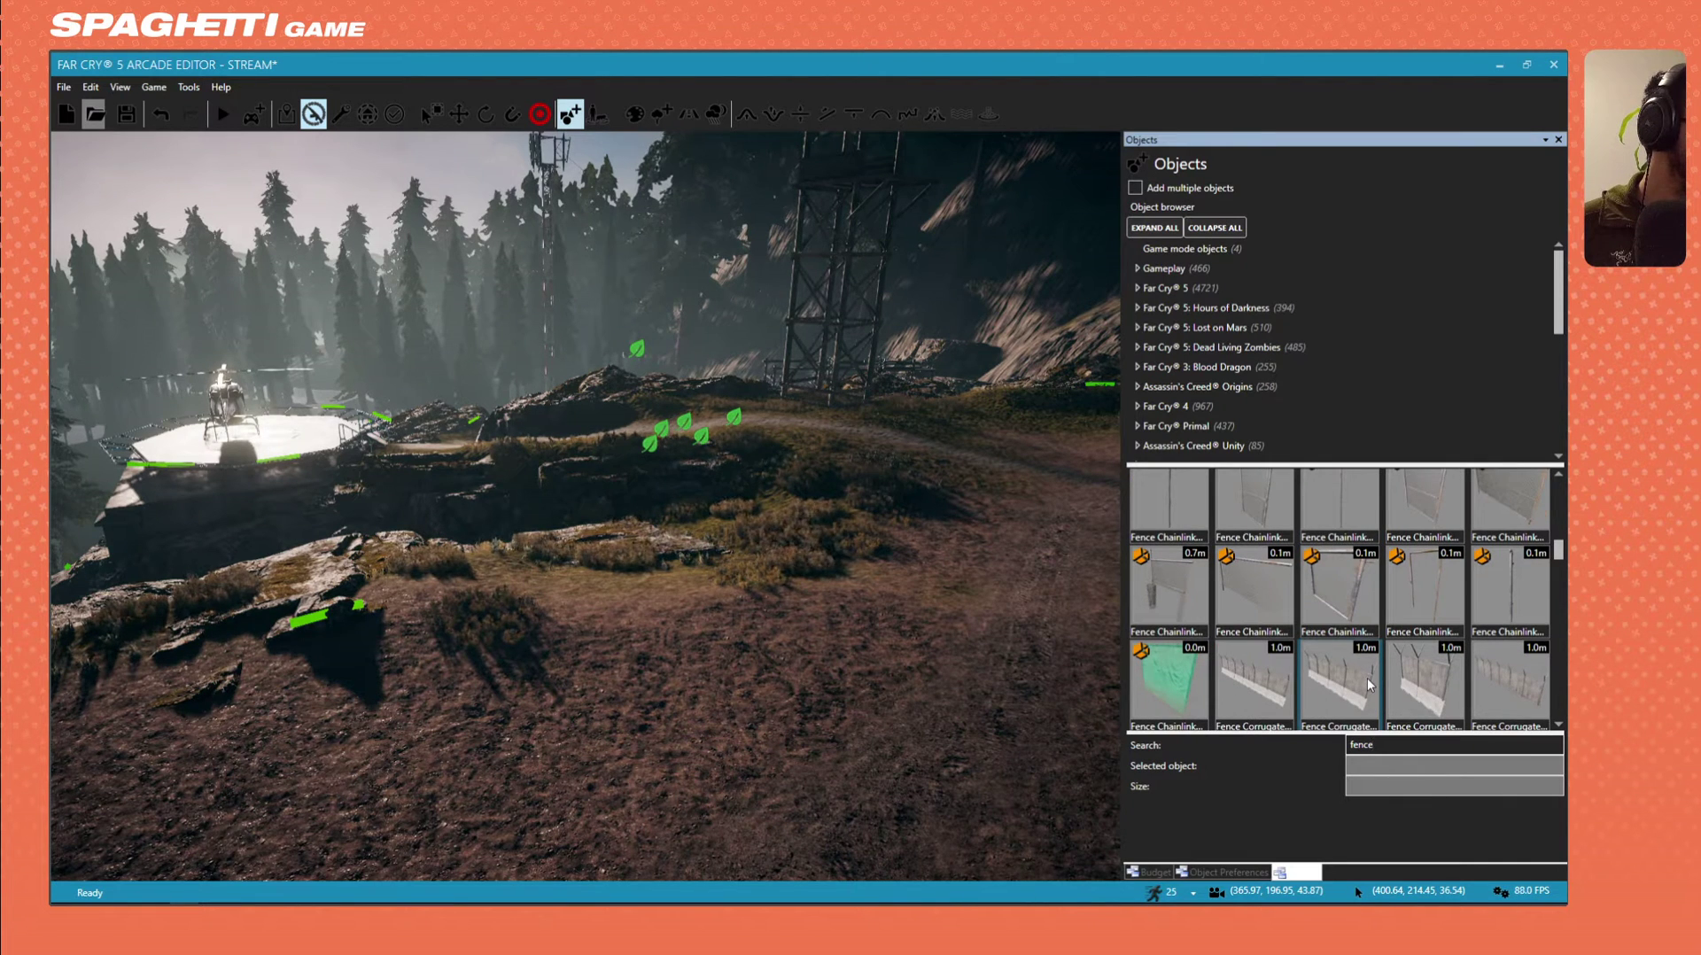
scroll(1368, 678, "down", 2)
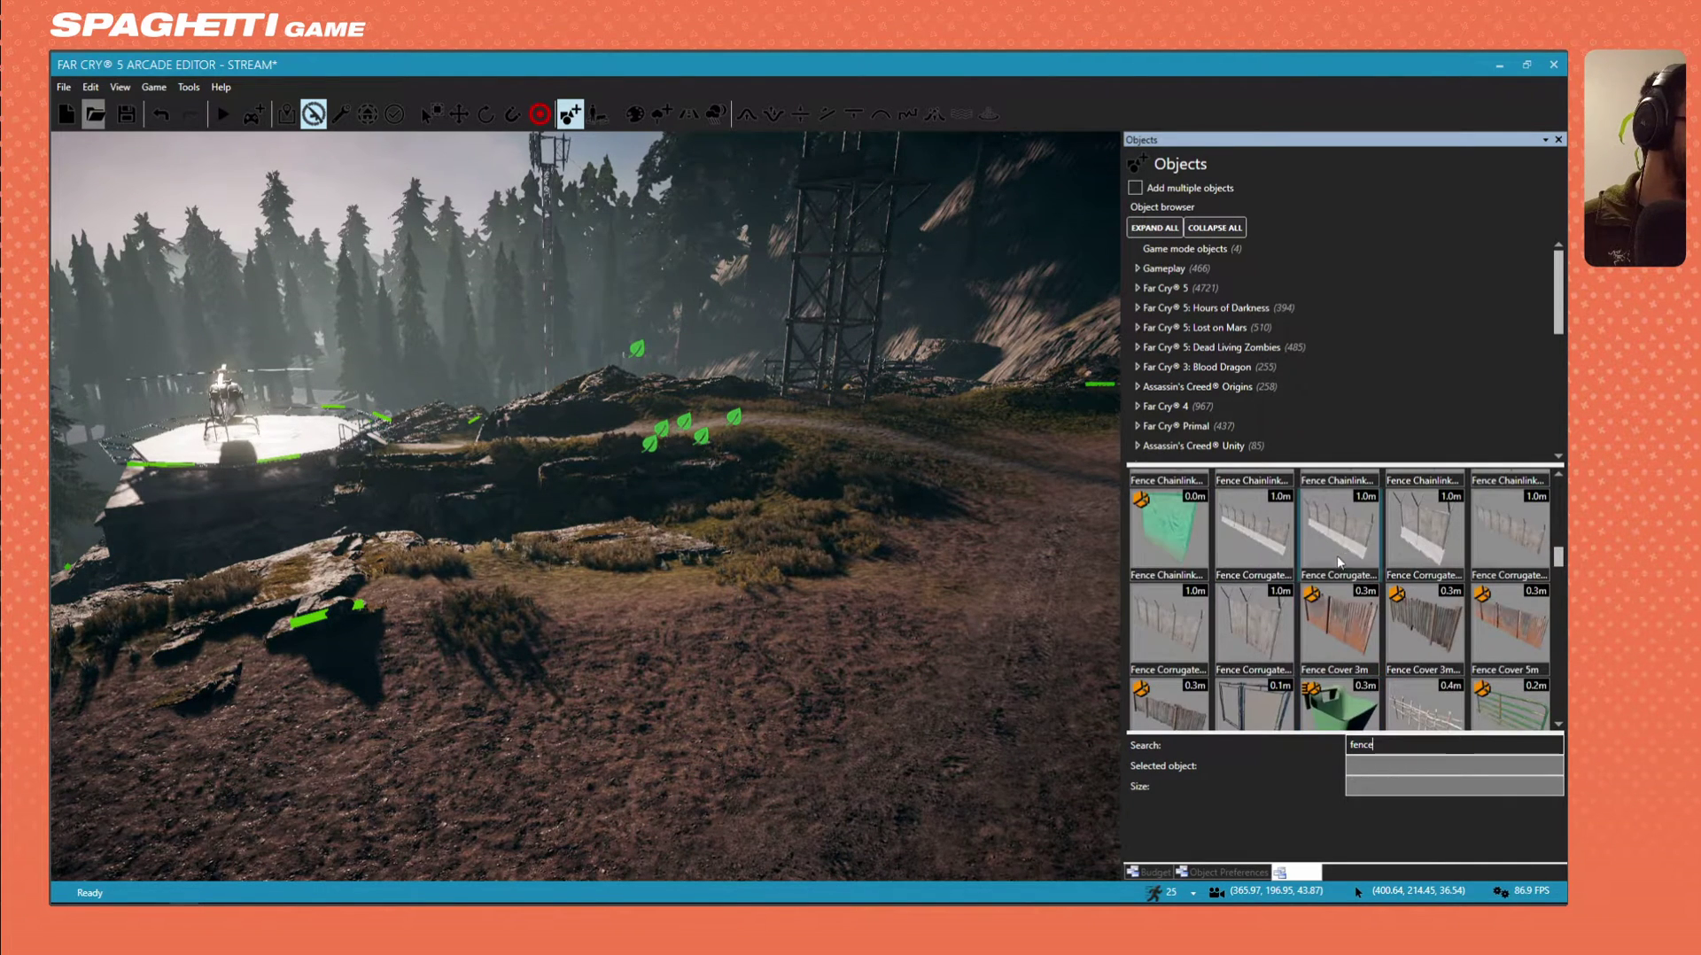
scroll(1339, 560, "up", 1)
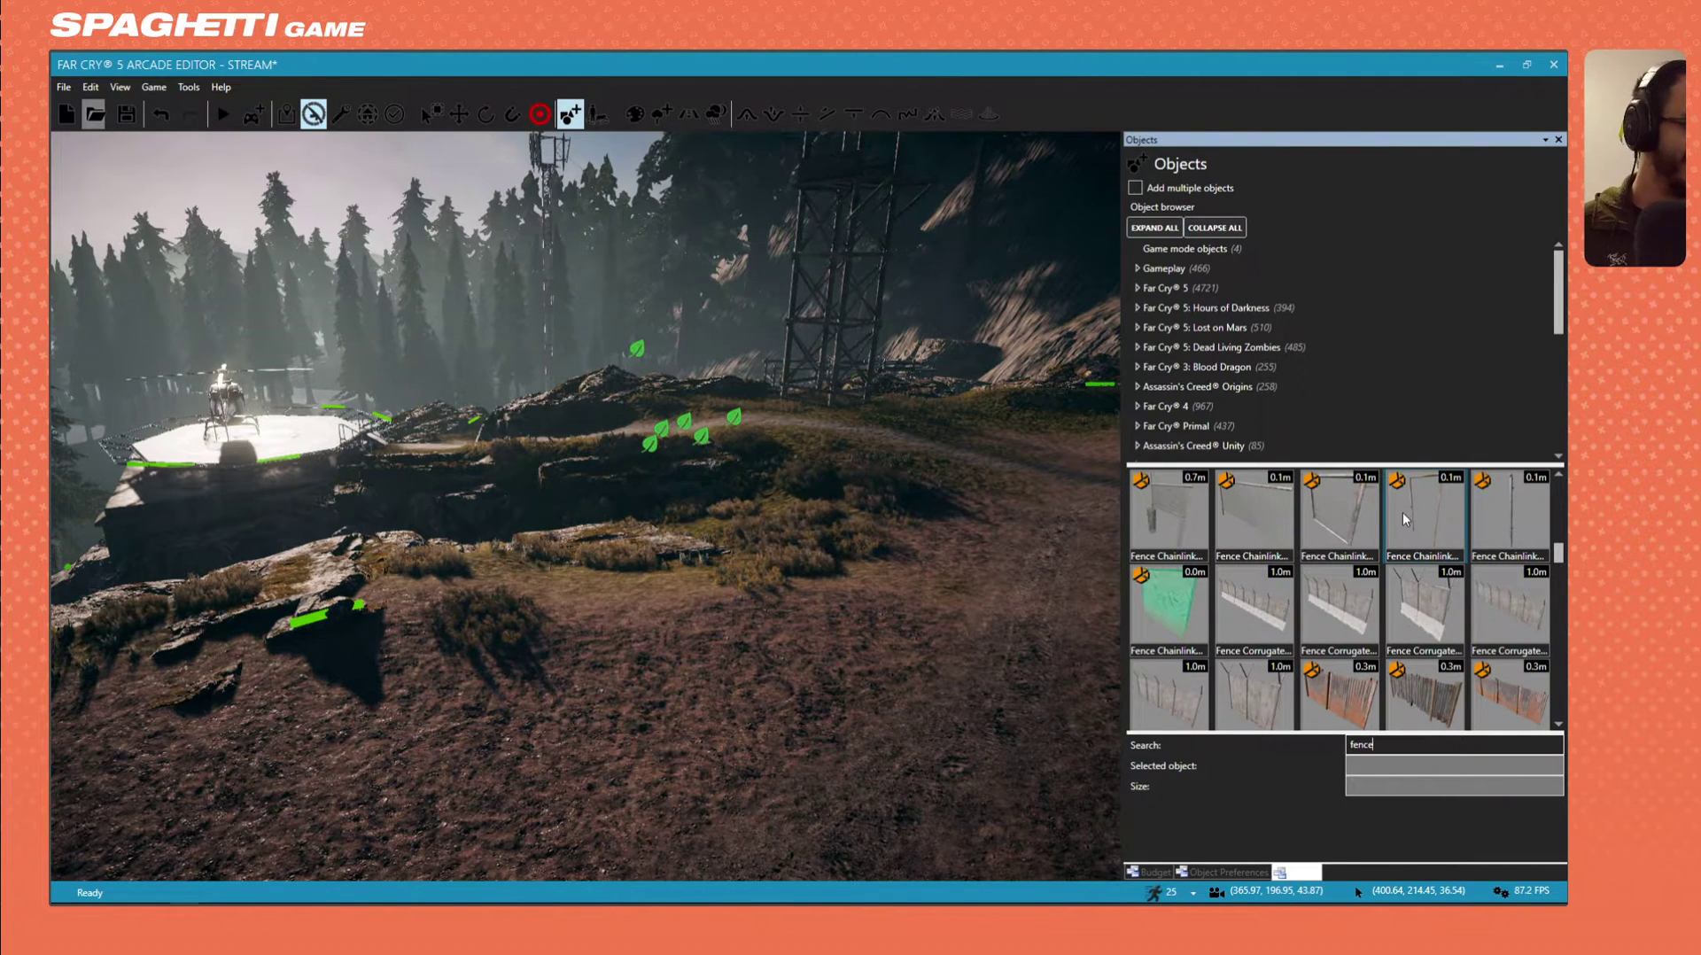
Browse the remaining fence models in the search results, from the corrugated types through to the wooden fences at the end.
scroll(1401, 512, "down", 5)
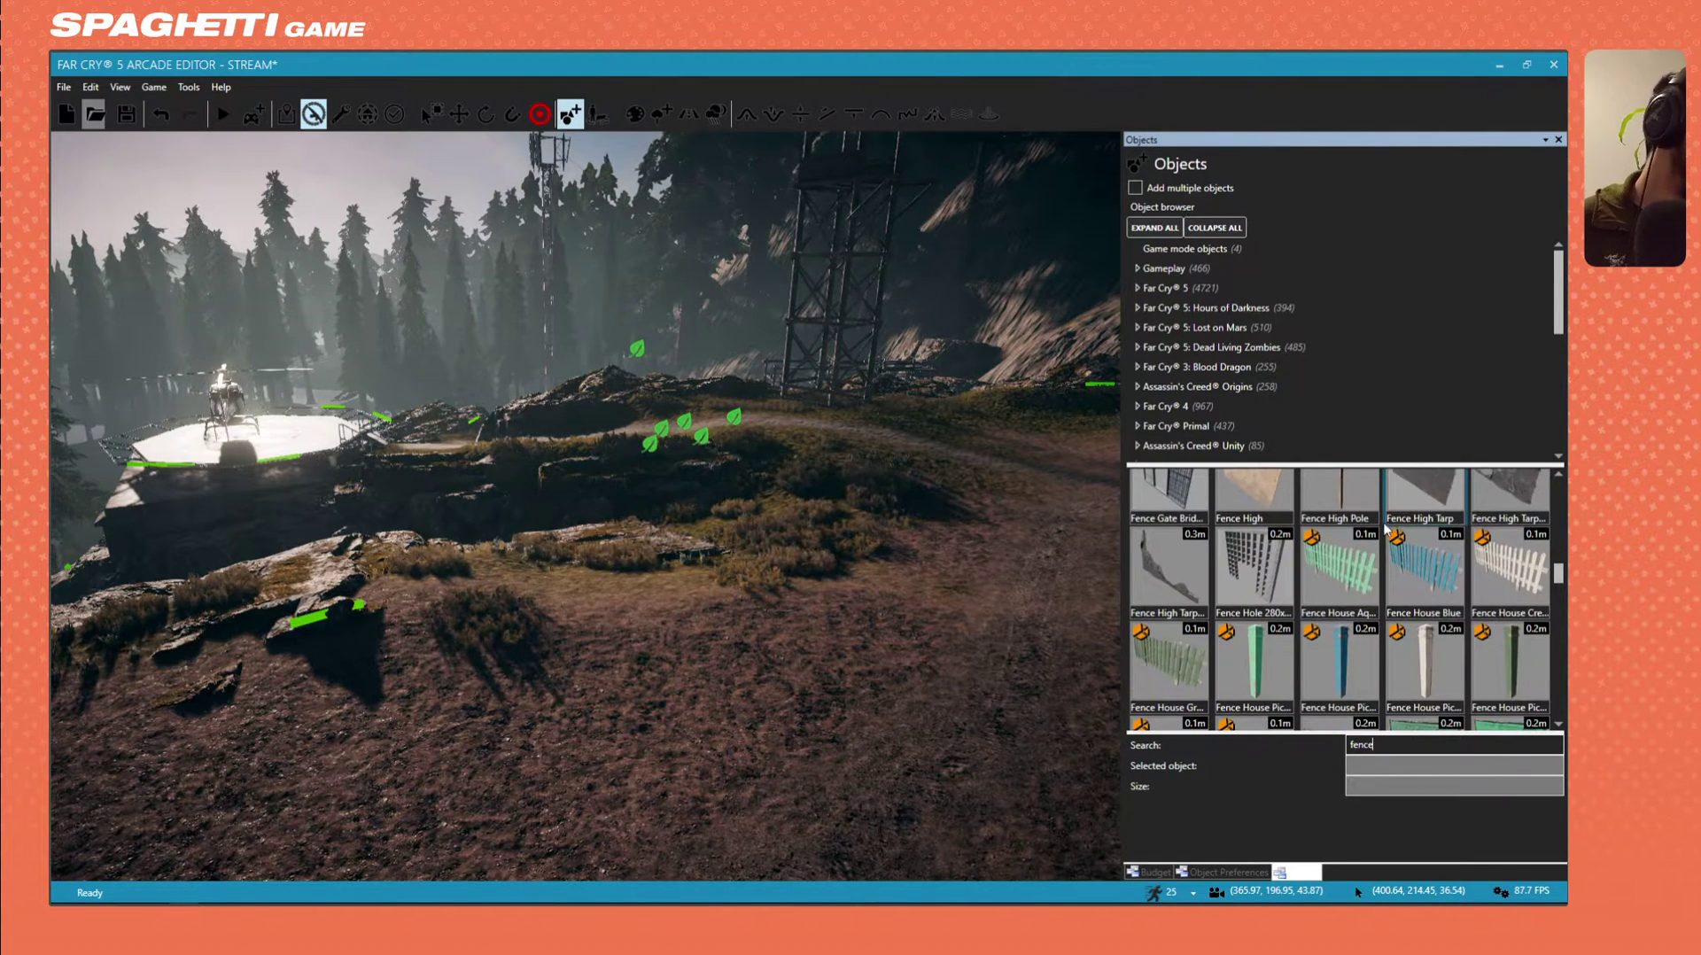
scroll(1384, 530, "down", 4)
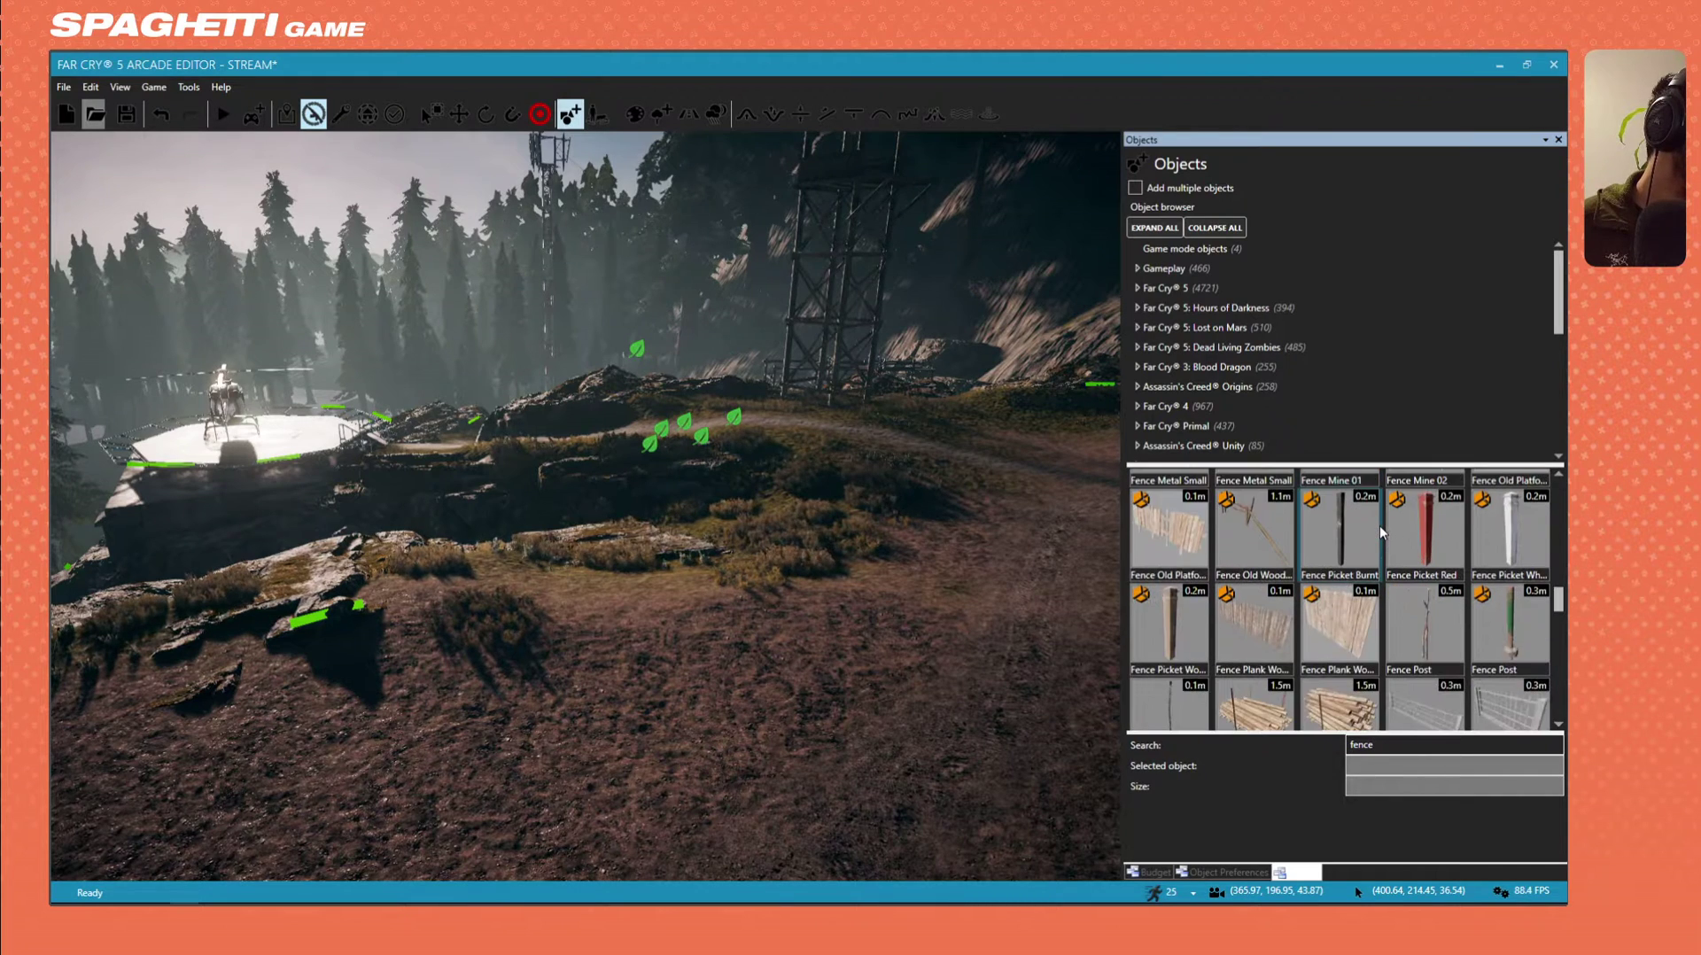
scroll(1379, 529, "down", 2)
scroll(1379, 532, "down", 3)
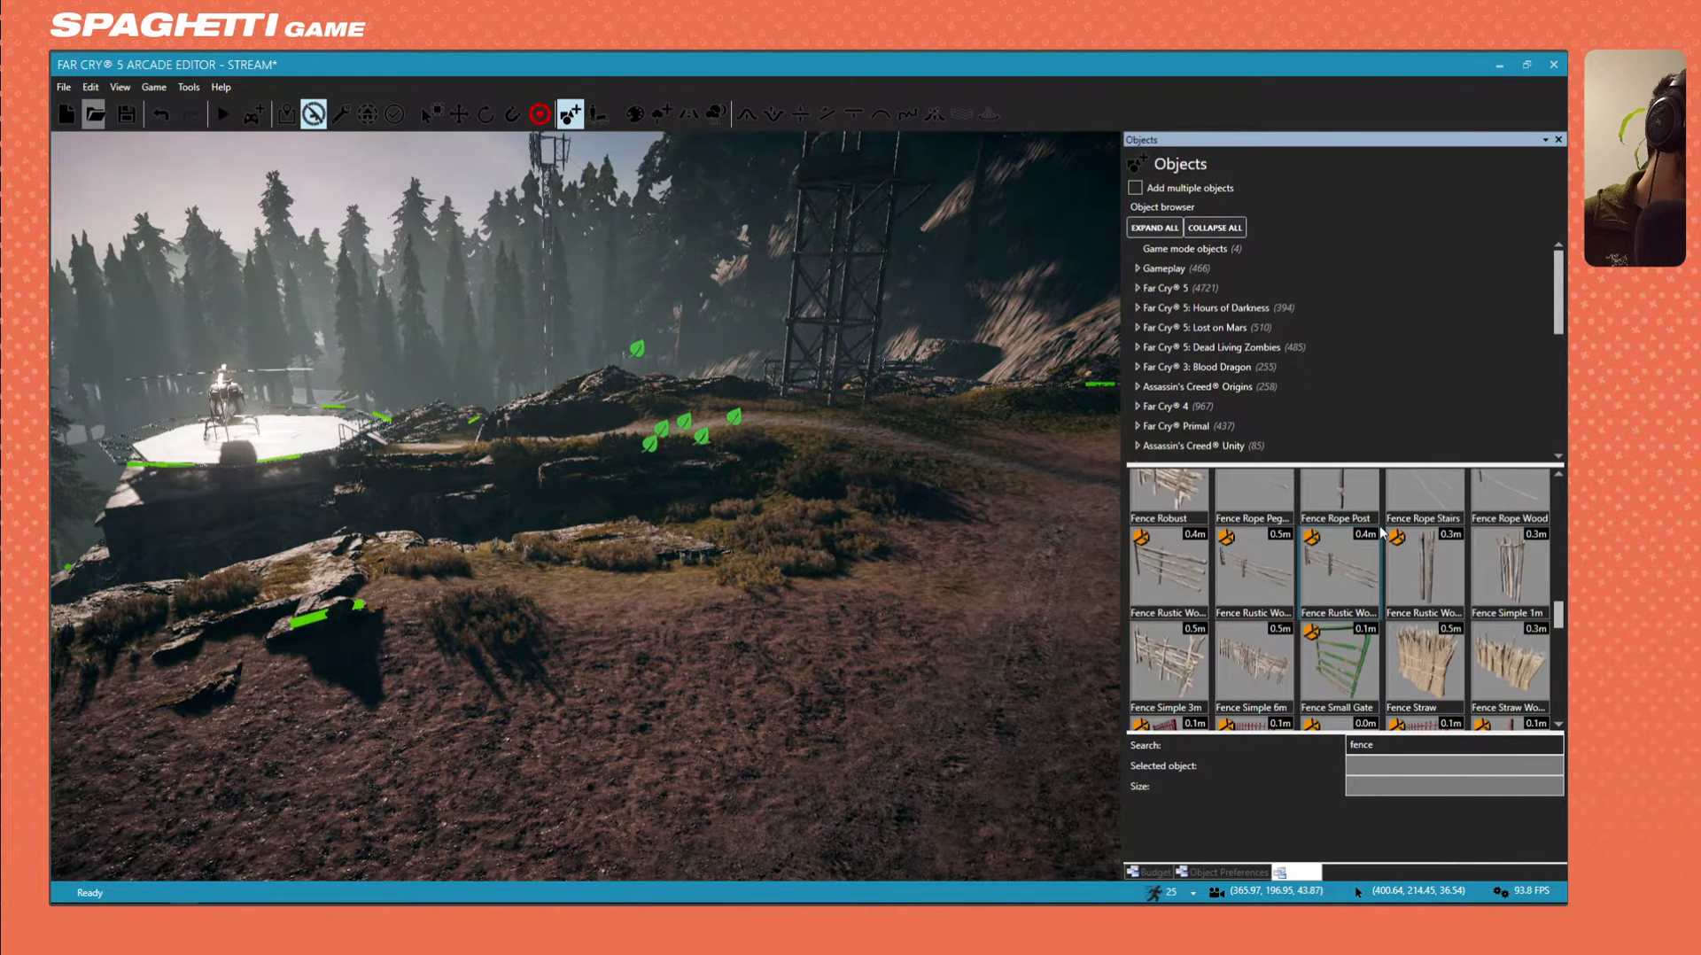
scroll(1382, 532, "down", 3)
scroll(1380, 531, "down", 3)
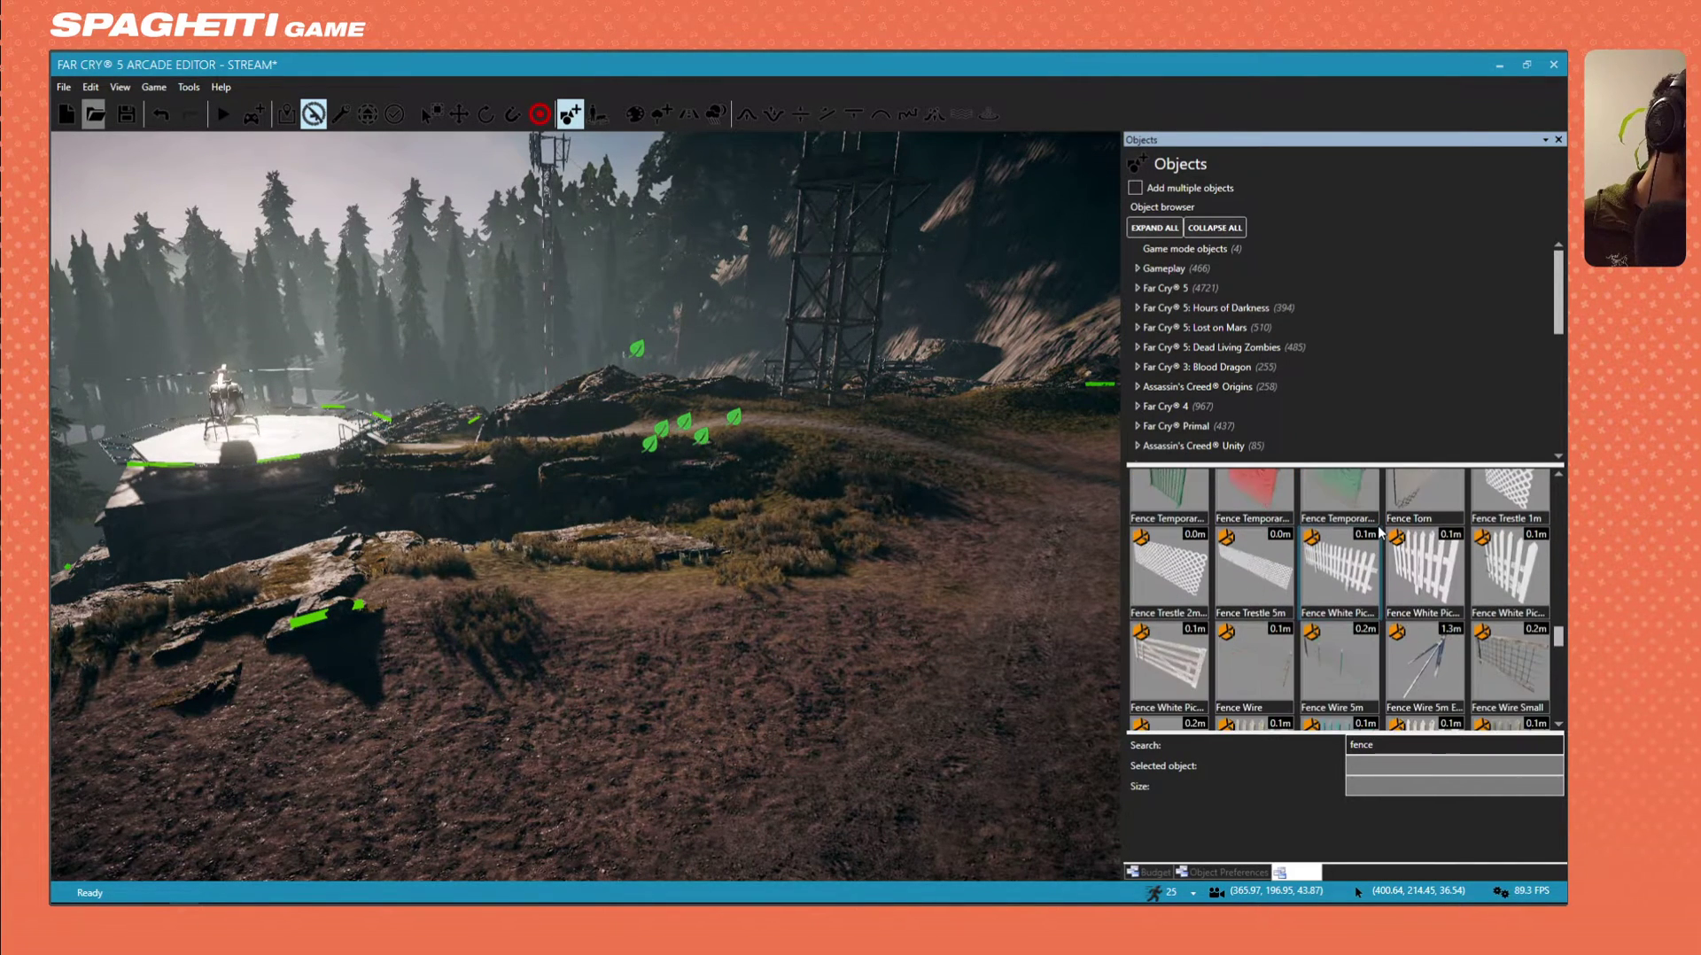
scroll(1379, 532, "down", 8)
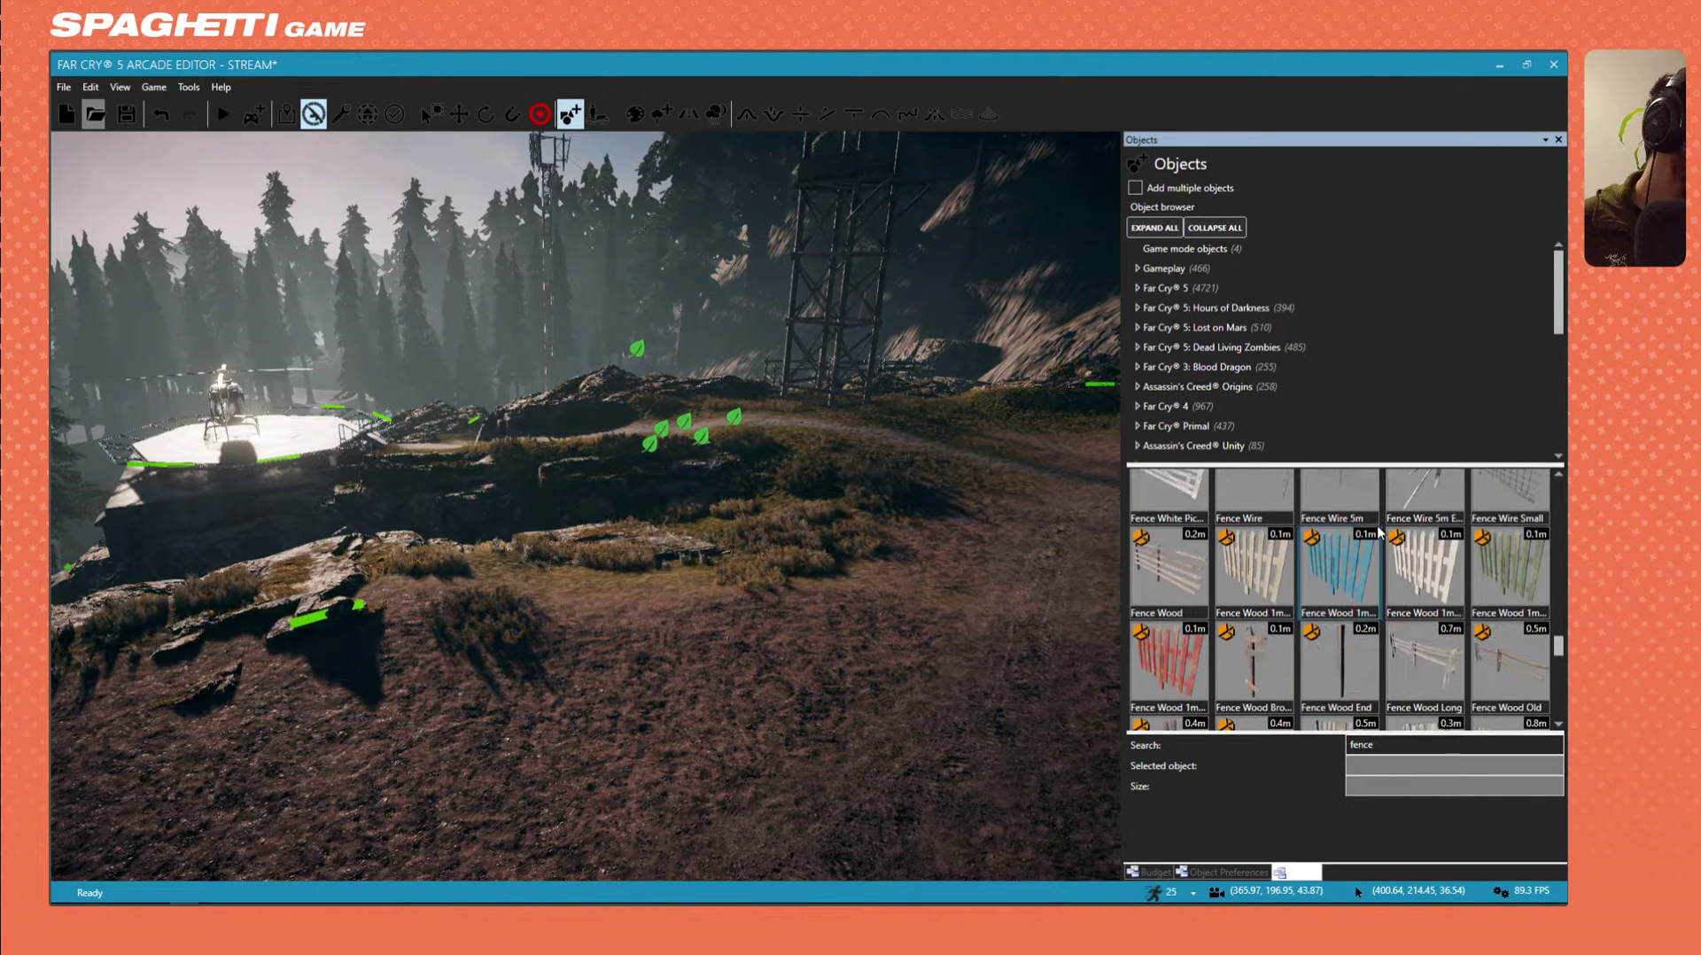
scroll(1379, 531, "down", 6)
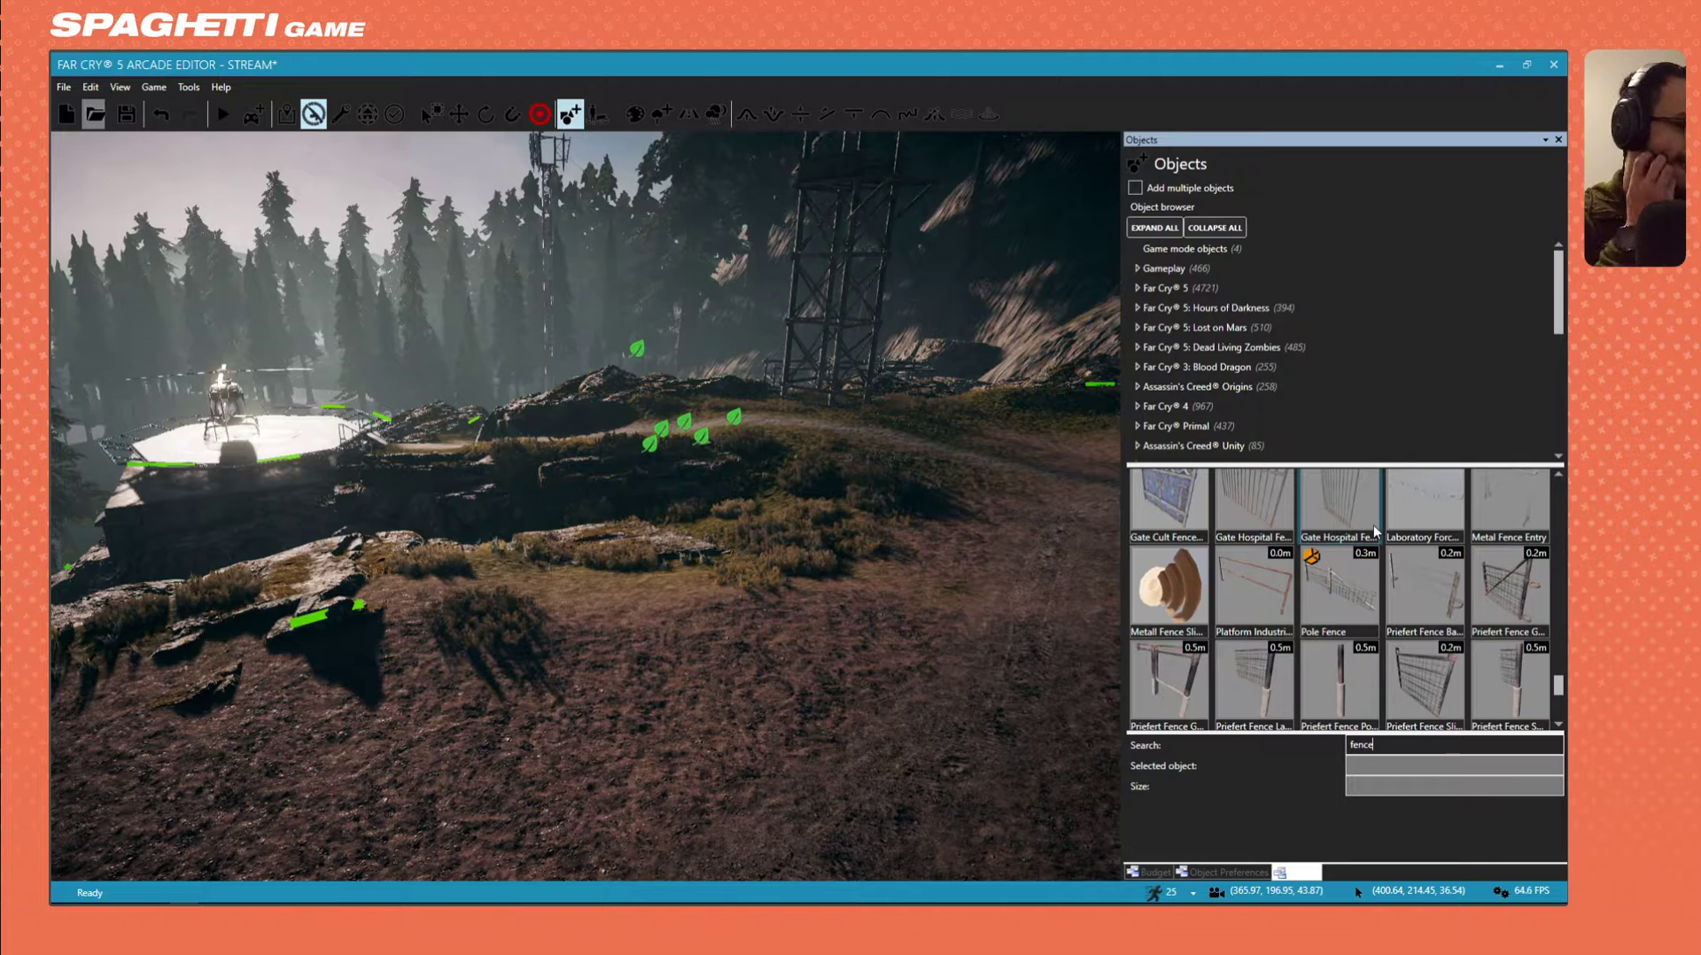
scroll(1372, 532, "down", 2)
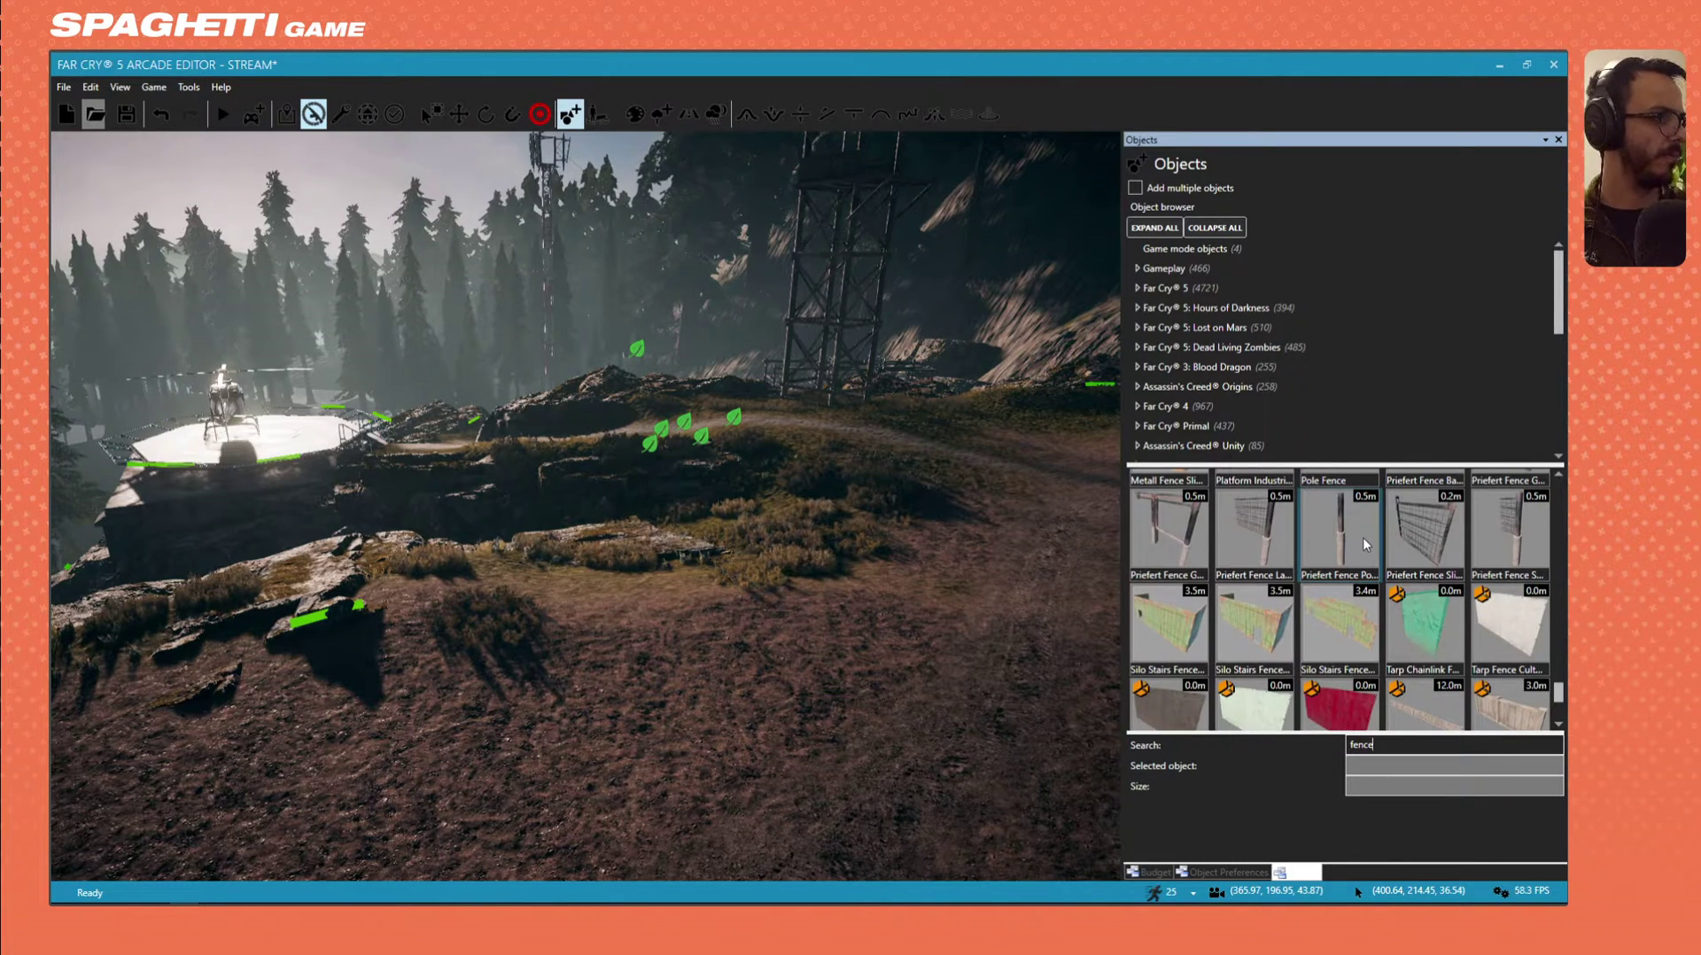
scroll(1364, 541, "down", 2)
scroll(1365, 544, "down", 2)
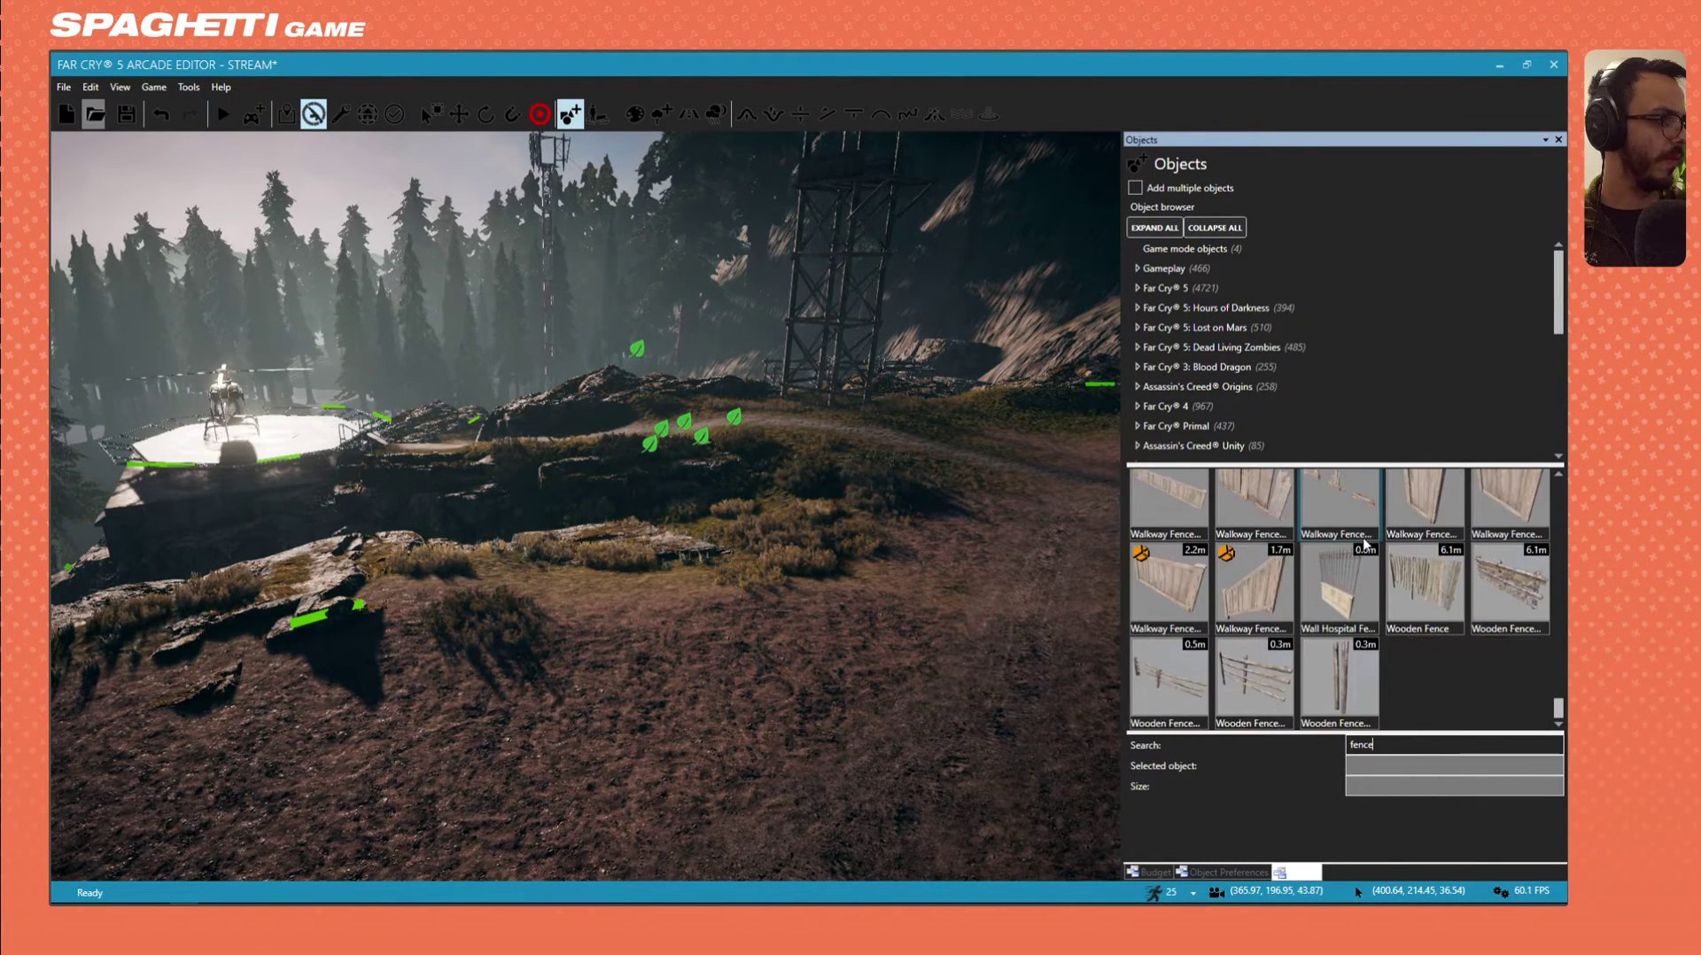
Review the fence results in reverse, comparing the Priefert, woven, wood plank, wire, white picket and temporary models.
scroll(1368, 558, "up", 5)
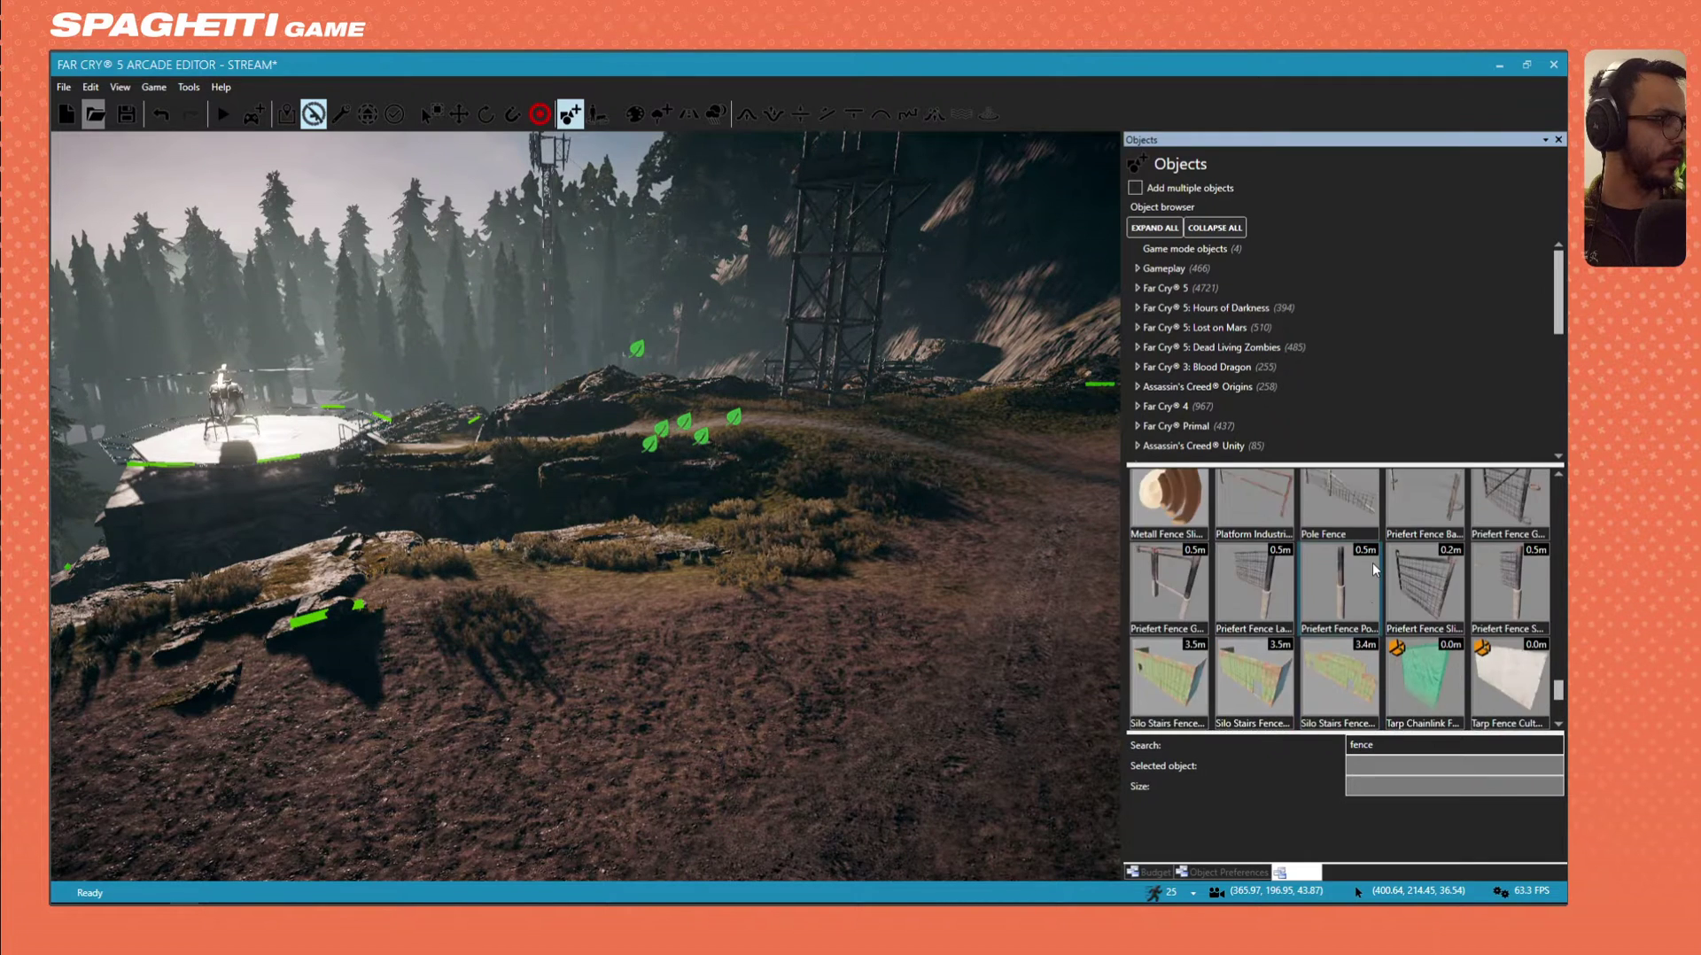
scroll(1374, 562, "up", 1)
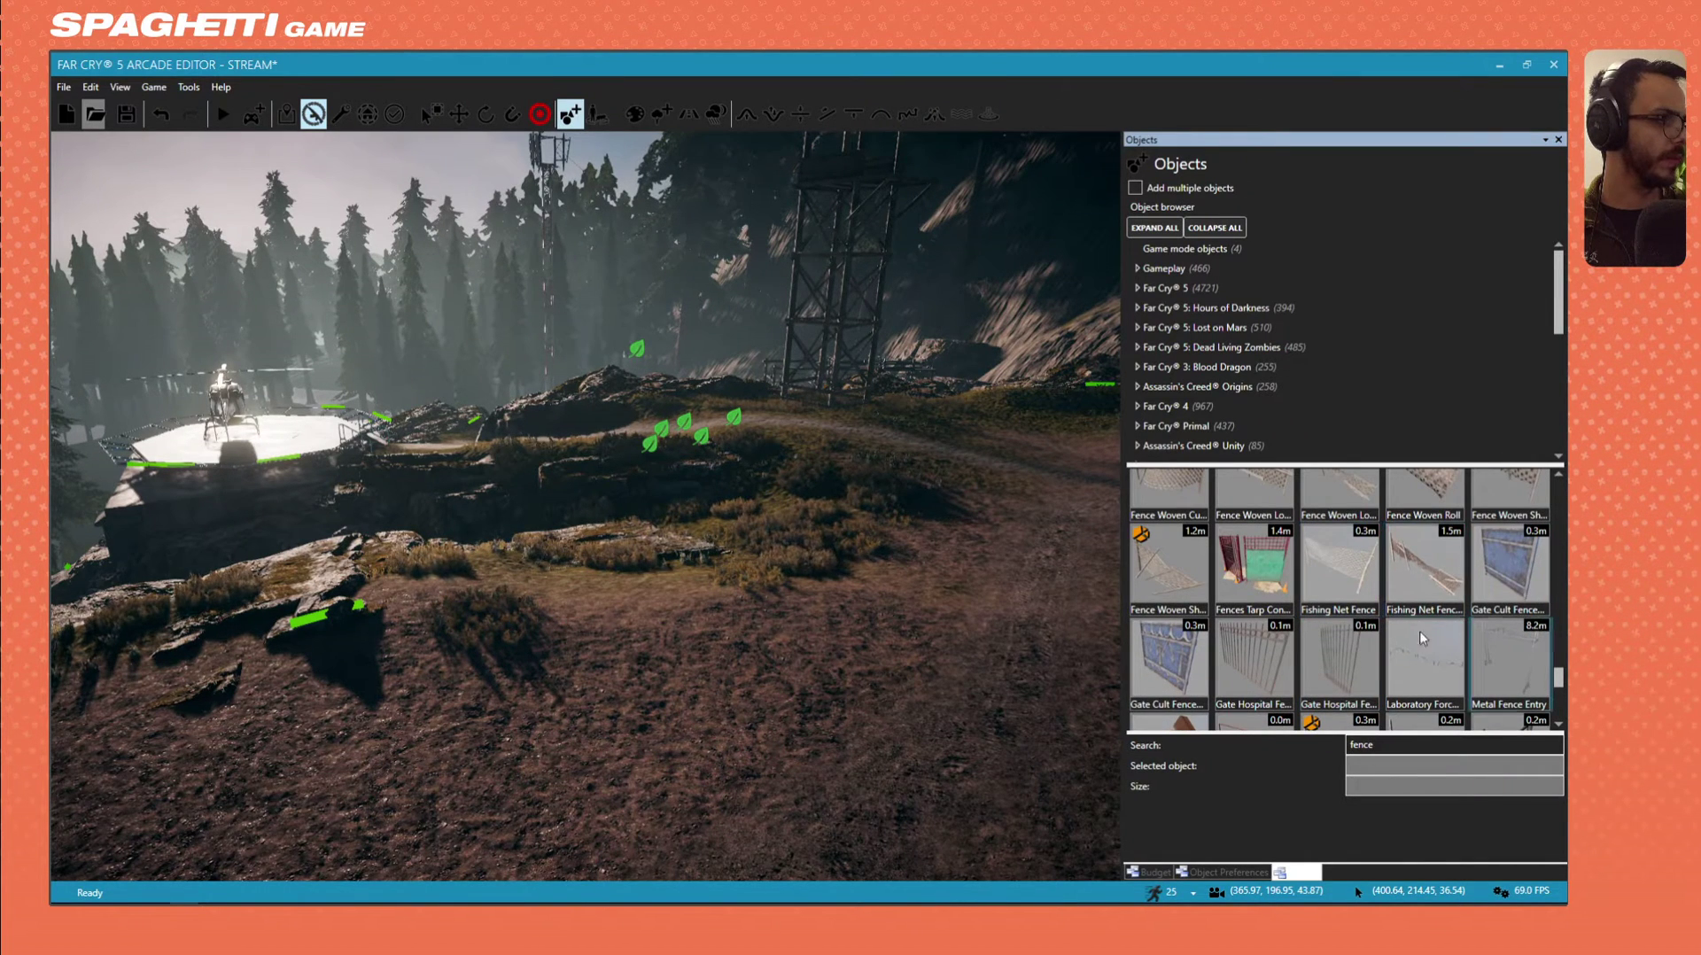
scroll(1195, 599, "up", 3)
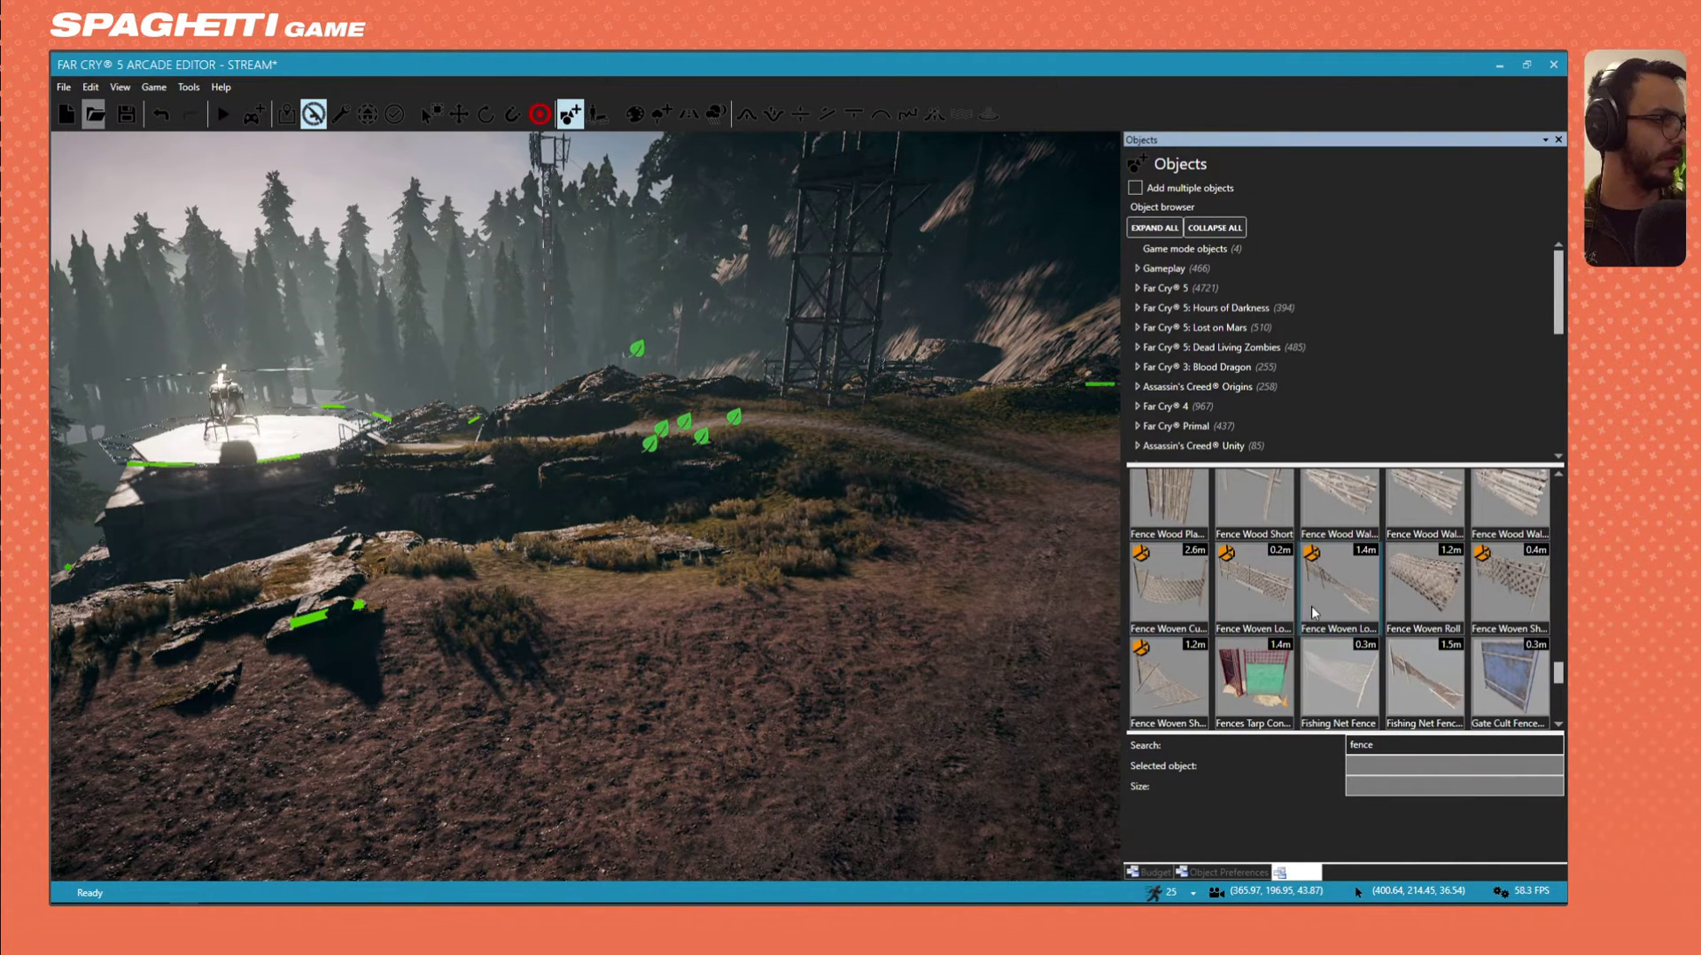
scroll(1311, 606, "up", 1)
scroll(1332, 606, "up", 2)
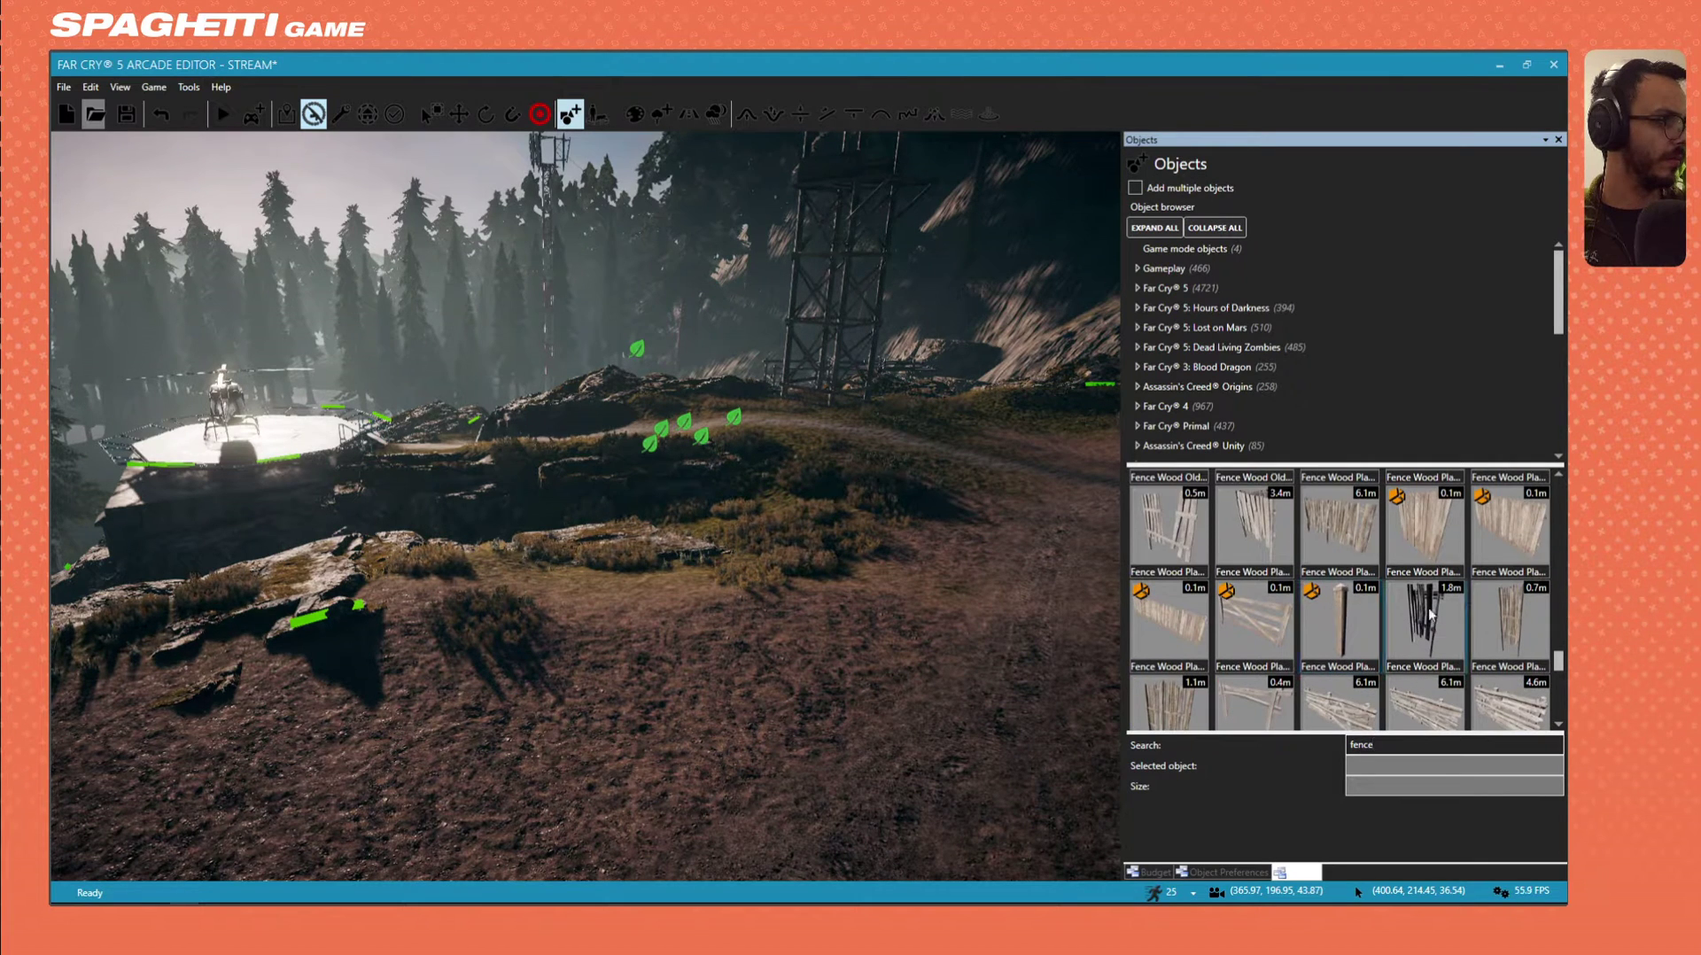
scroll(1435, 606, "up", 2)
scroll(1435, 606, "up", 2)
scroll(1429, 607, "up", 2)
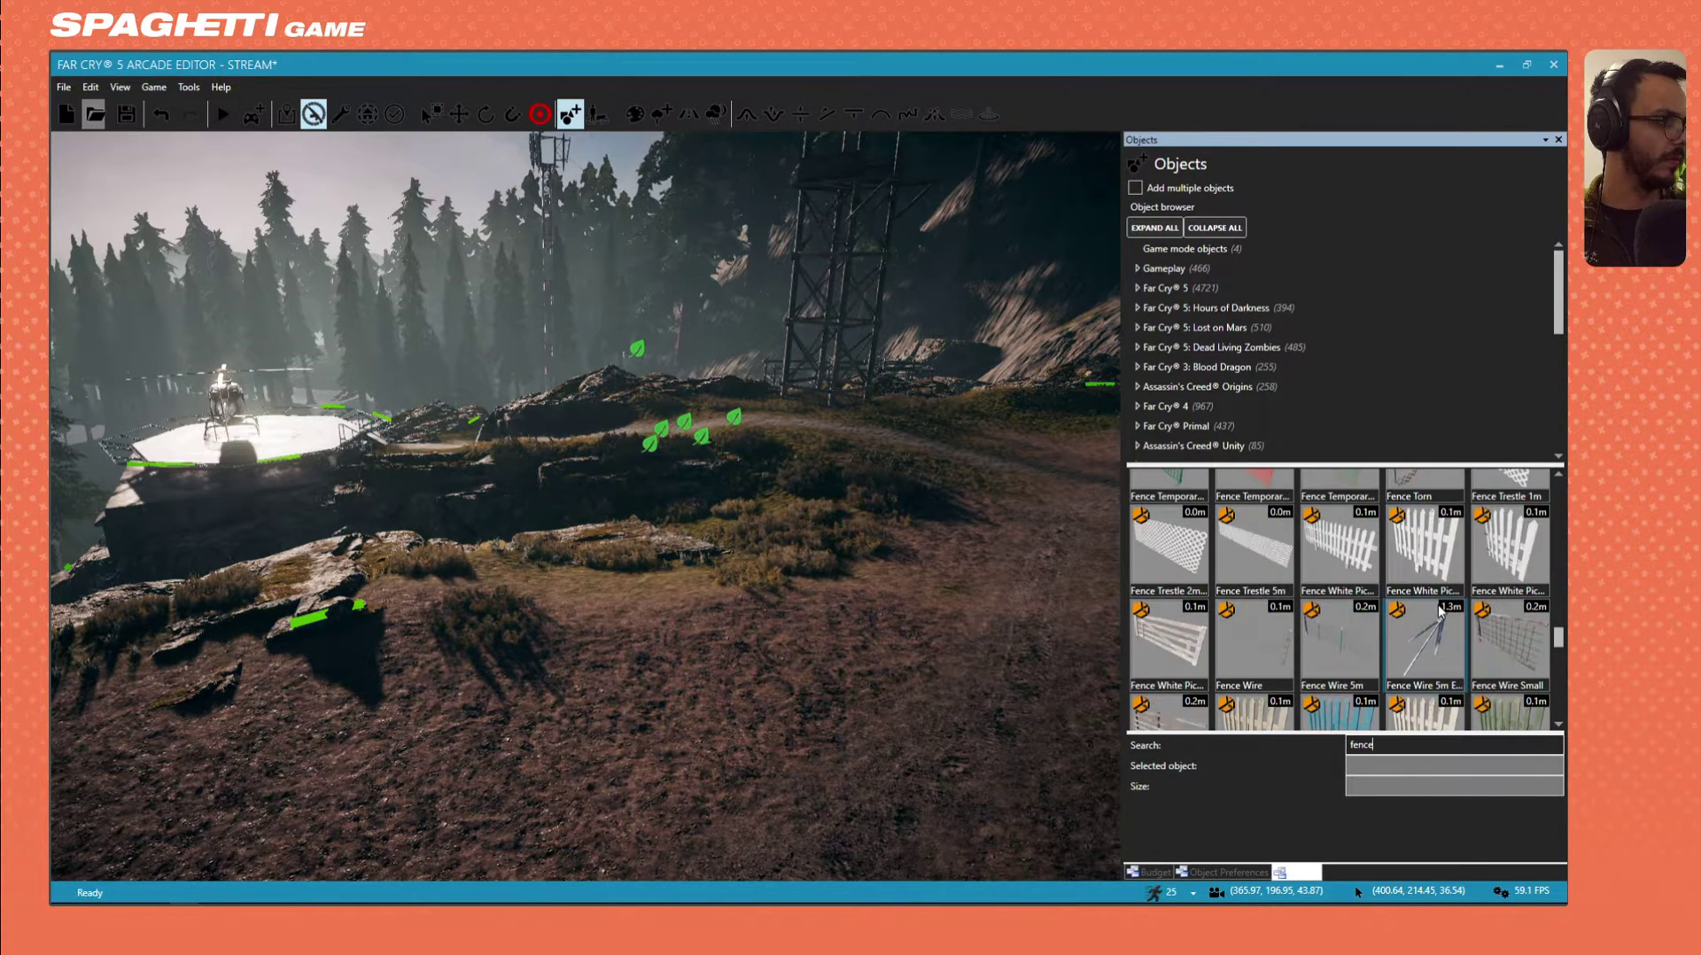
scroll(1430, 607, "up", 1)
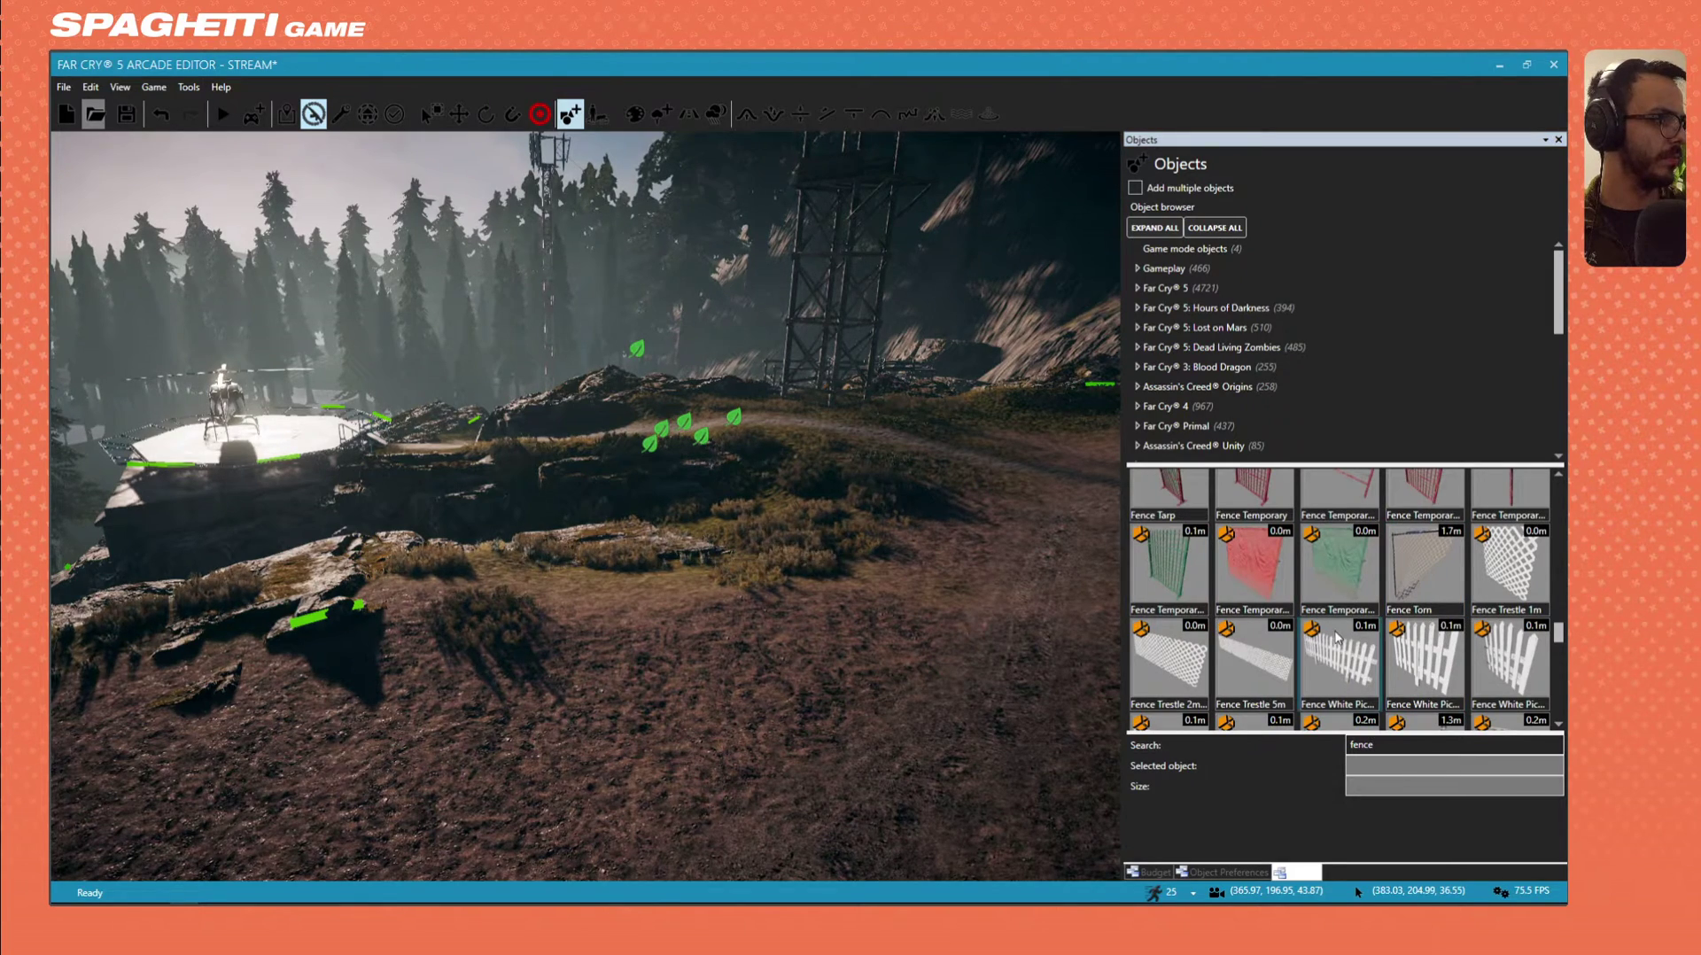
scroll(1337, 629, "up", 2)
Survey the road and wooded slope beside the outpost yard, and compare the straw, plank, metal and industrial fence models.
right_click_drag(811, 604, 422, 797)
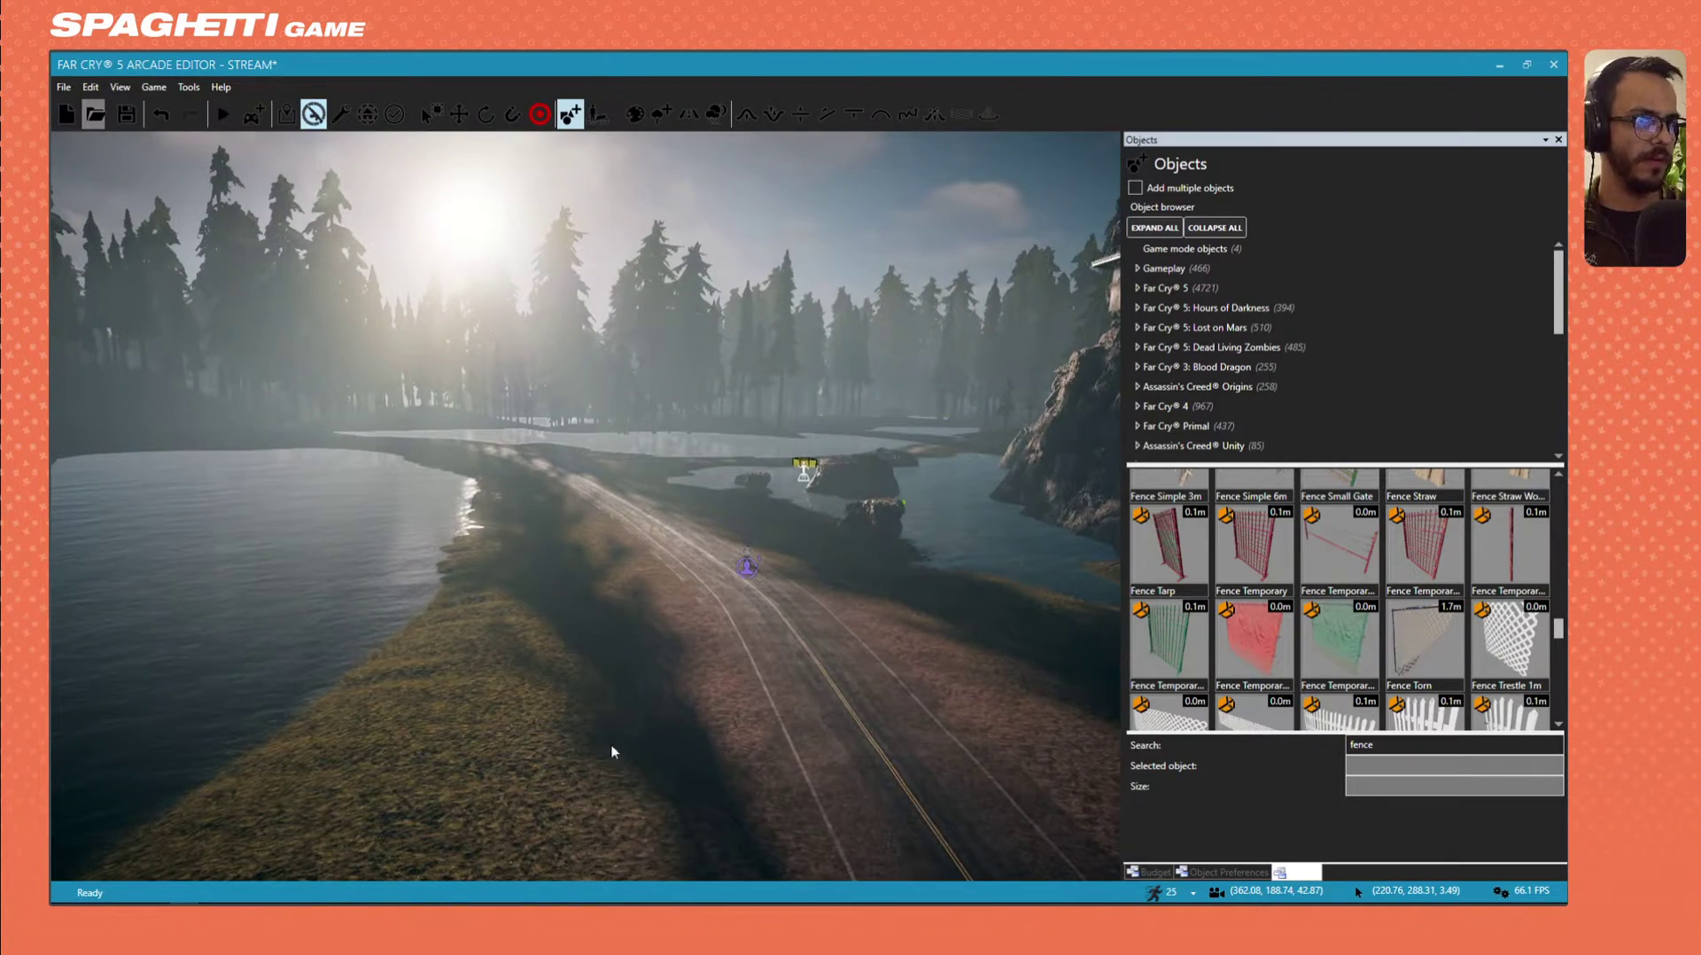
right_click_drag(747, 566, 965, 376)
key("w")
right_click_drag(496, 718, 688, 687)
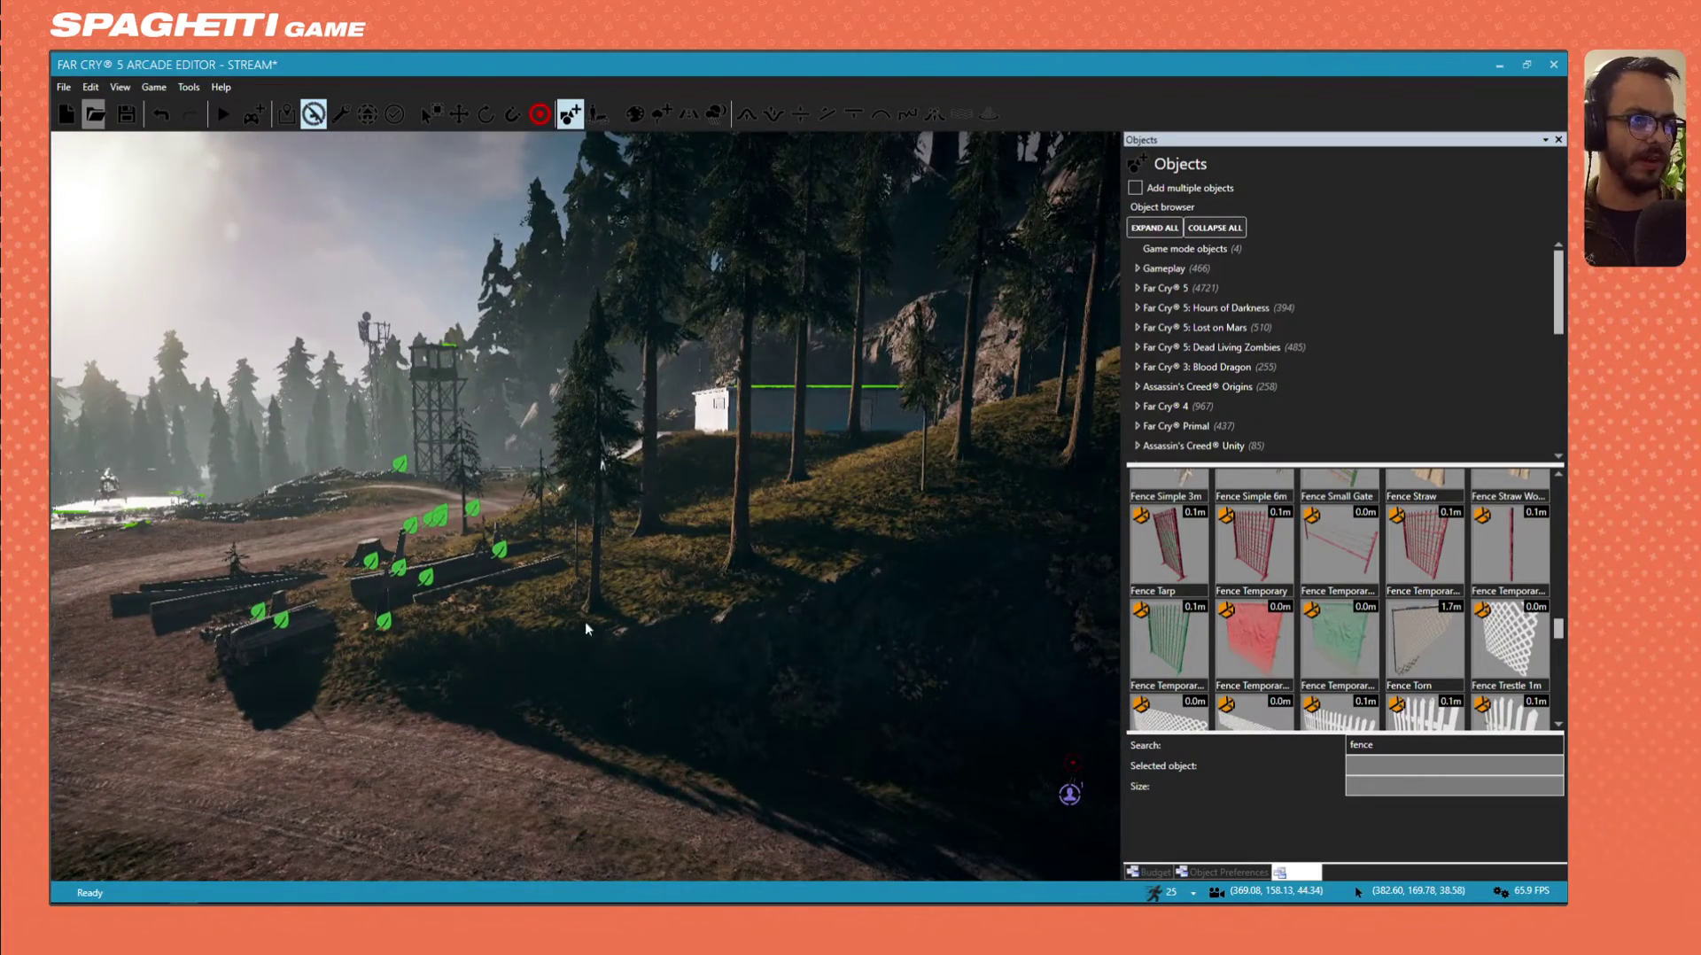
key("w")
right_click_drag(273, 637, 703, 565)
scroll(1381, 625, "down", 2)
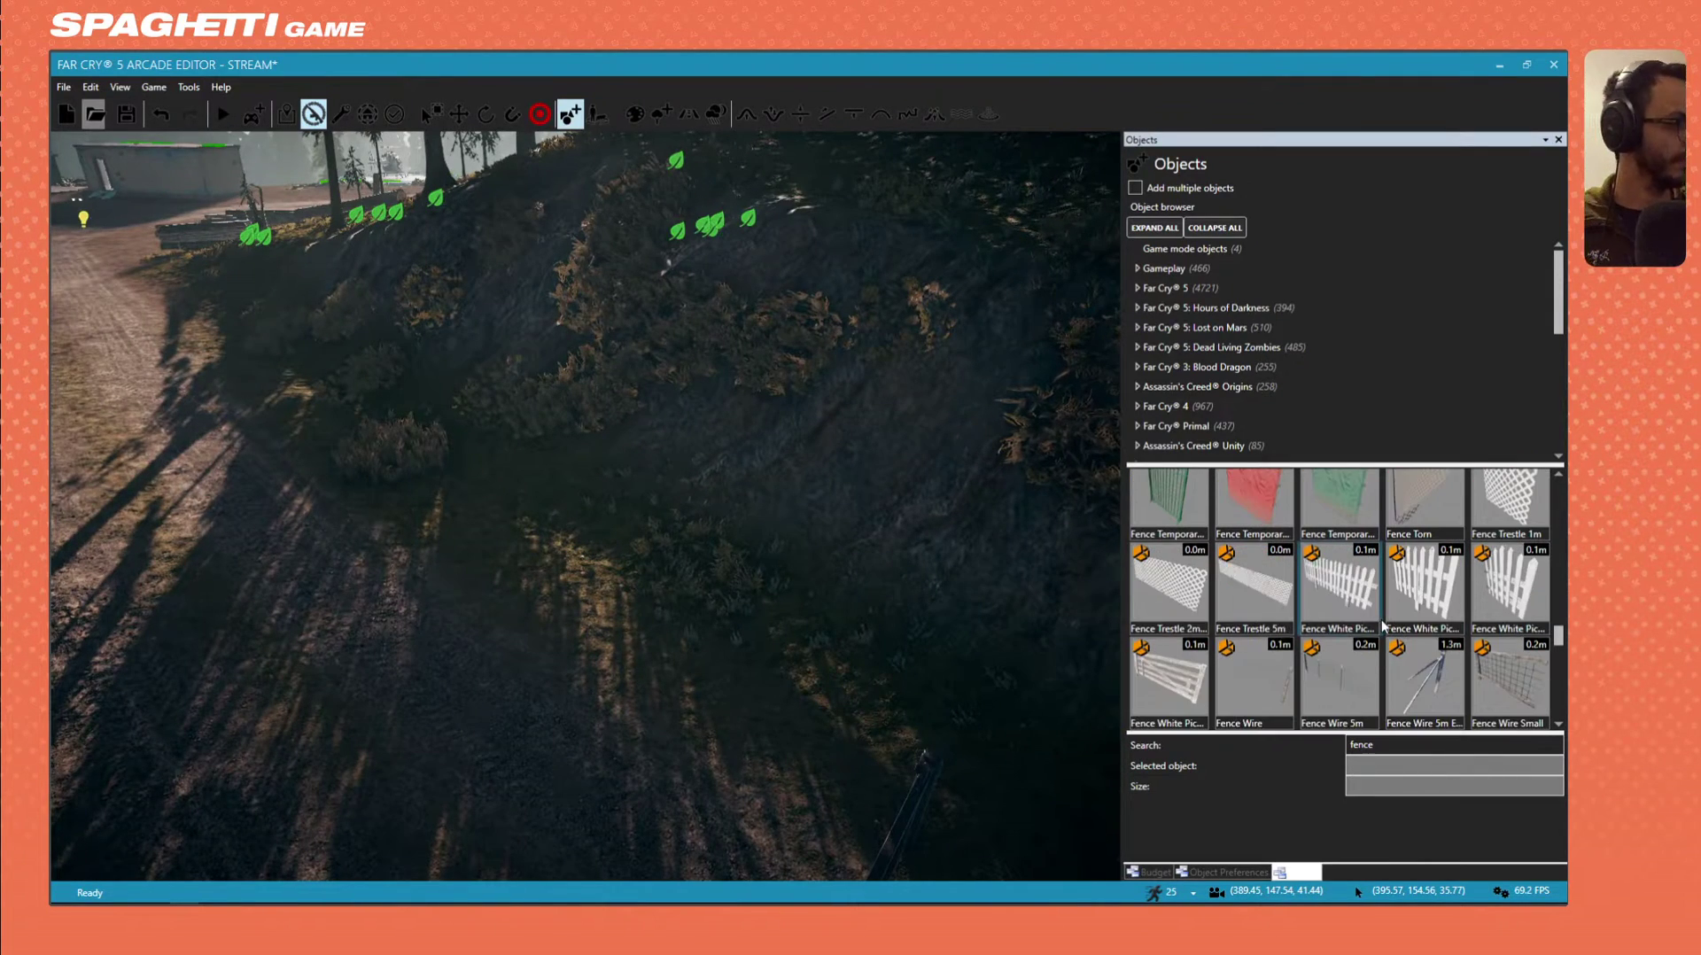
scroll(1377, 638, "up", 3)
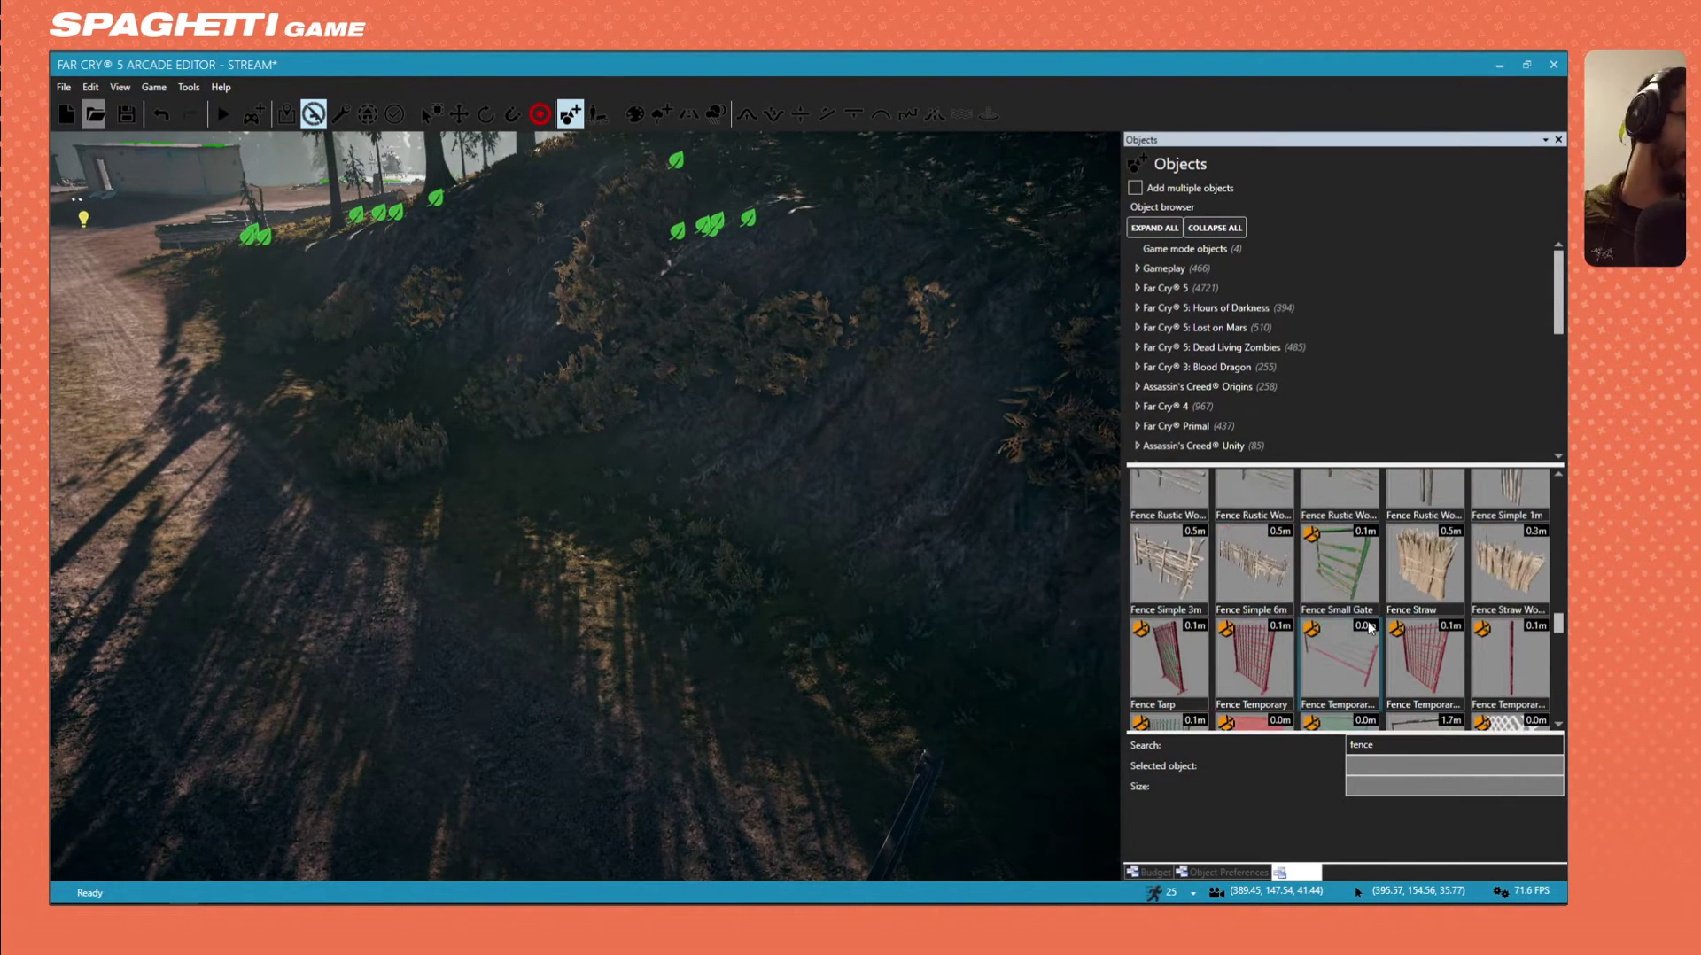
scroll(1368, 628, "up", 3)
scroll(1361, 629, "up", 3)
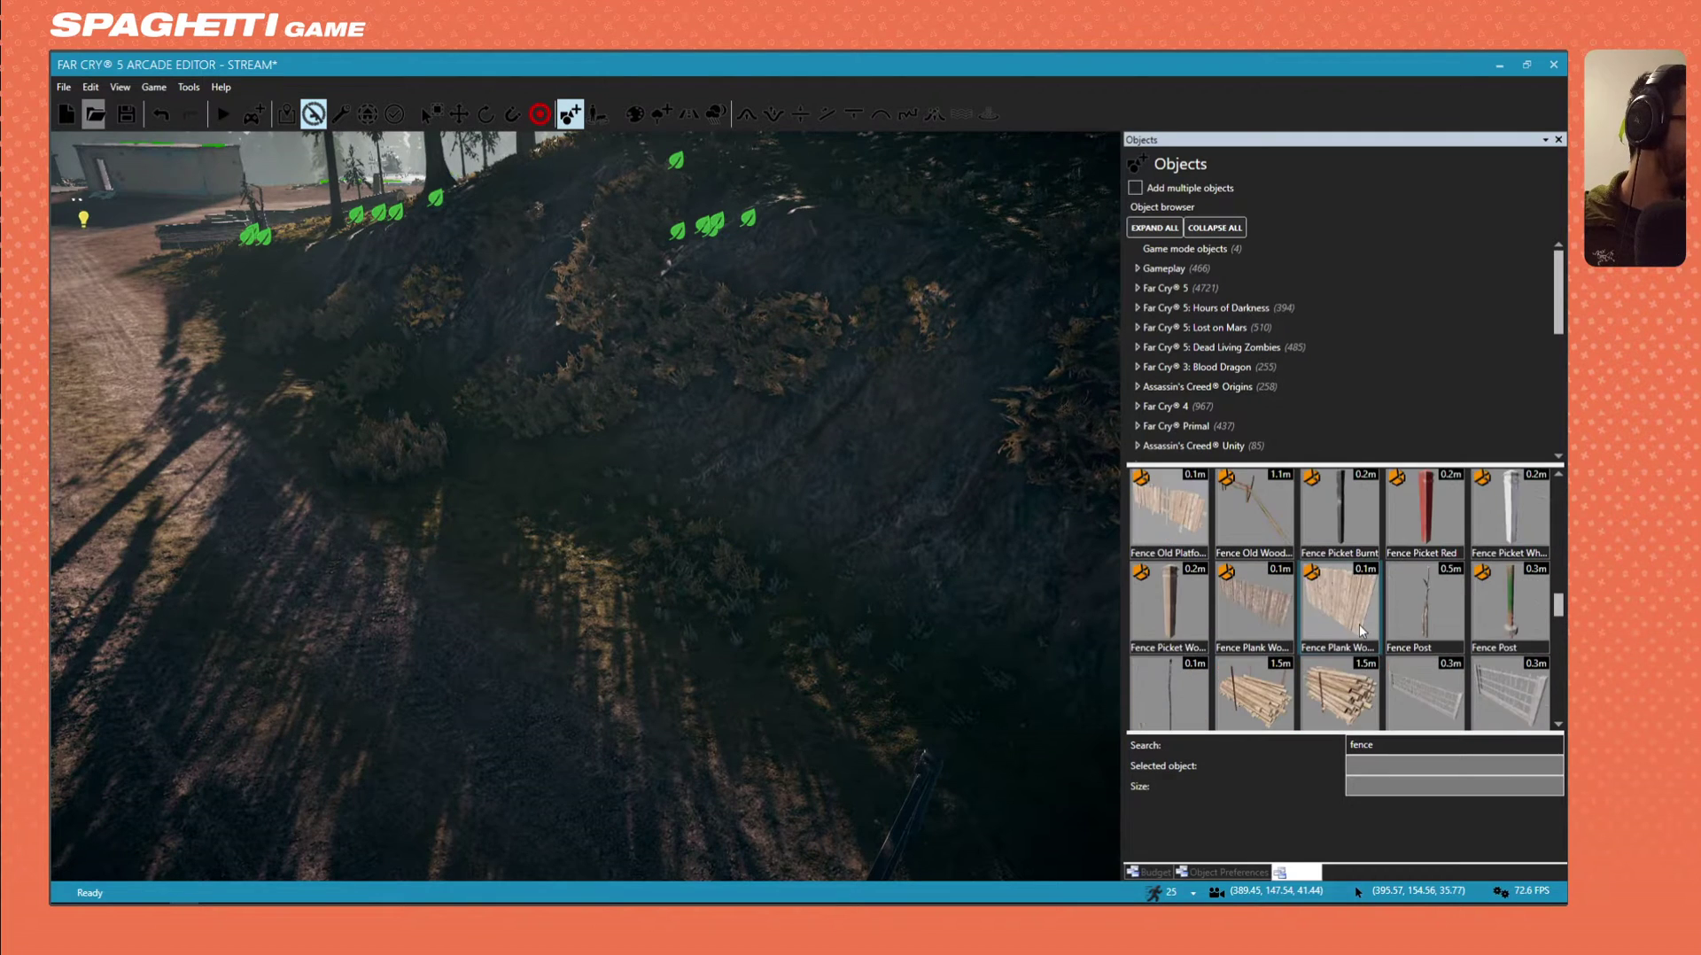
scroll(1361, 629, "up", 3)
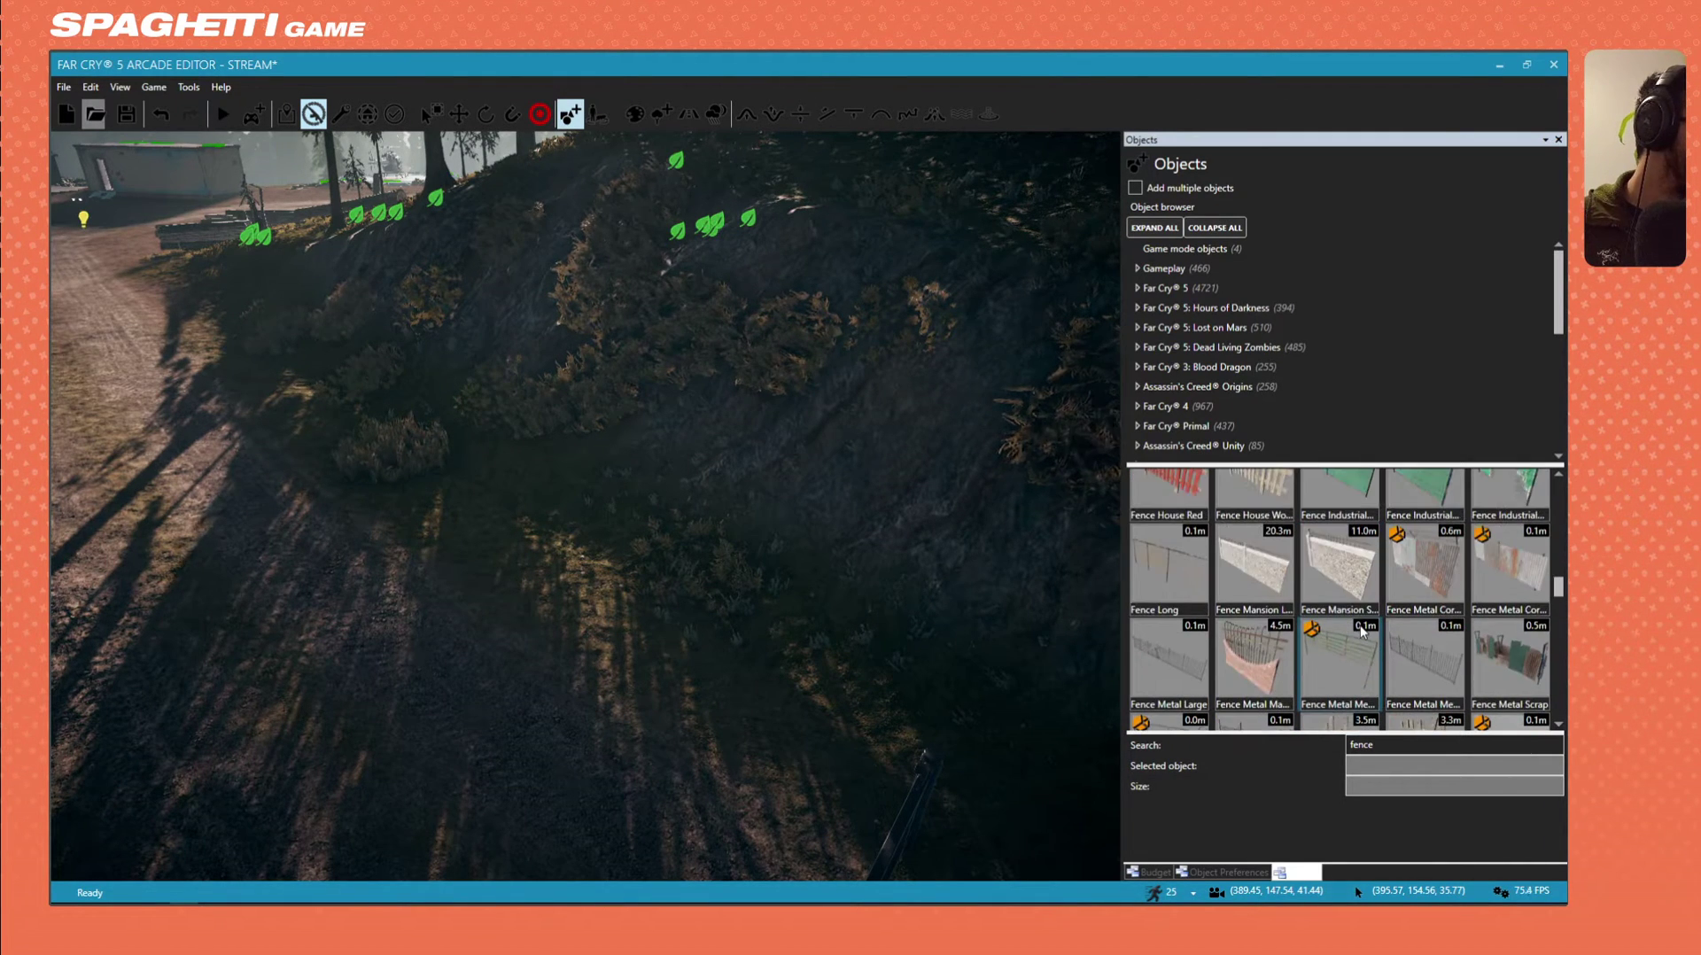
scroll(1362, 629, "up", 3)
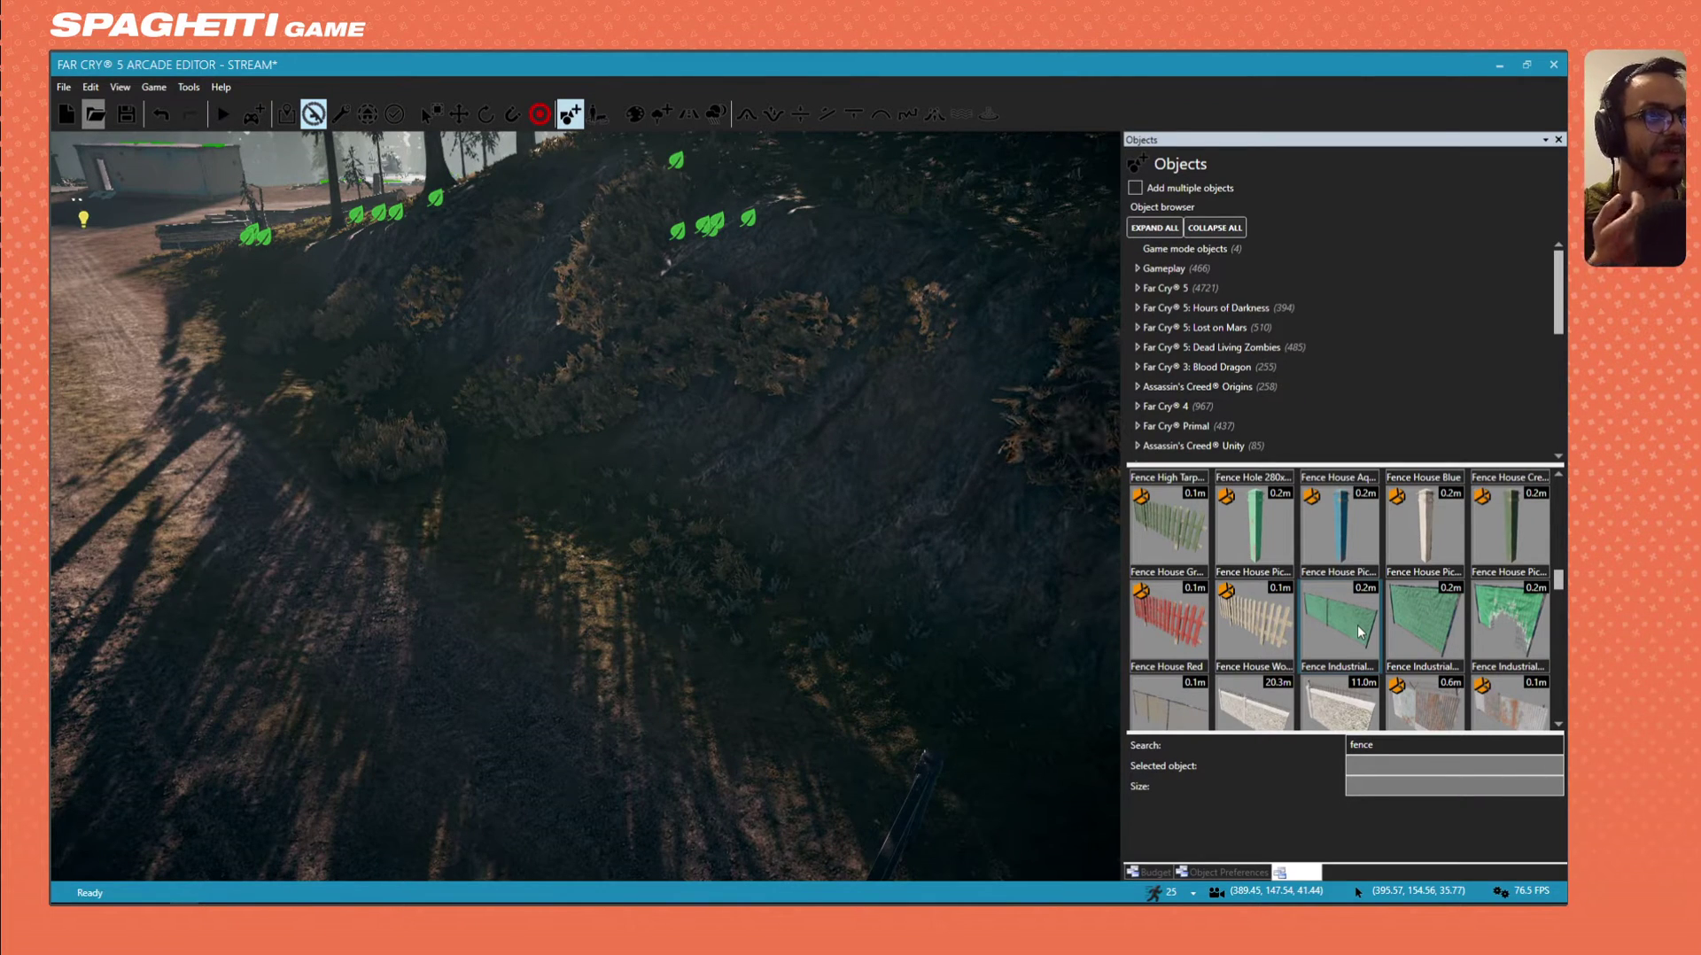
right_click_drag(835, 538, 767, 451)
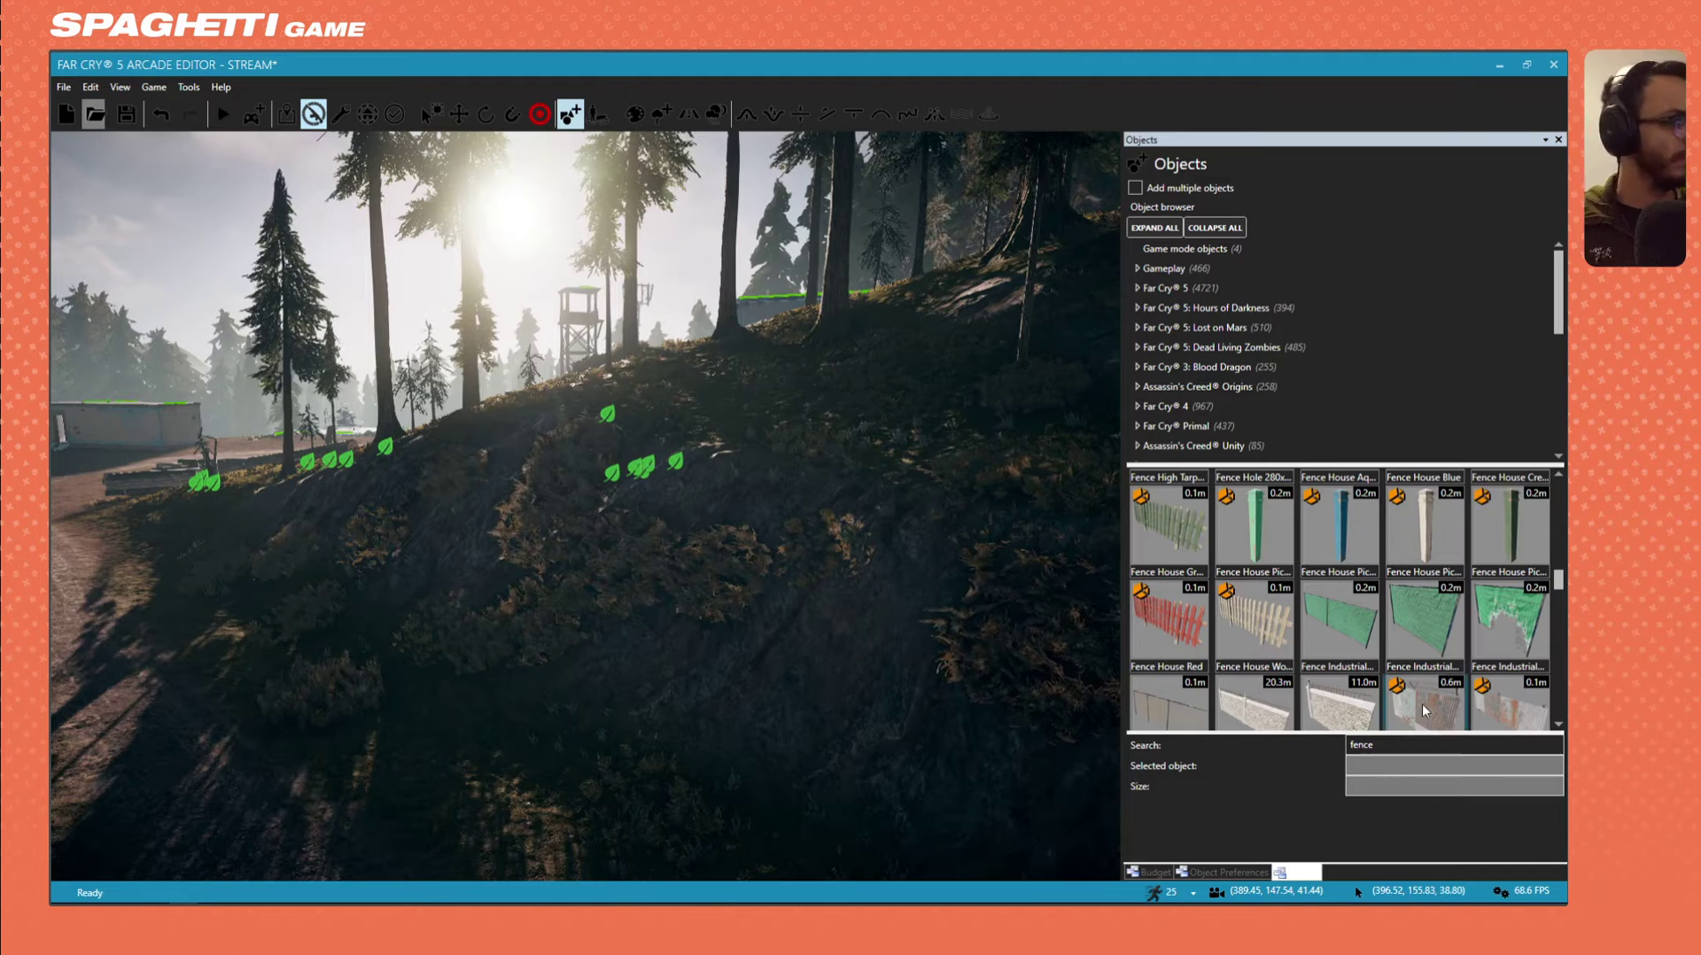
Try Fence Animal Cover on the wooded slope, and look through the bridge, colonial and bamboo fence models.
scroll(1423, 687, "up", 6)
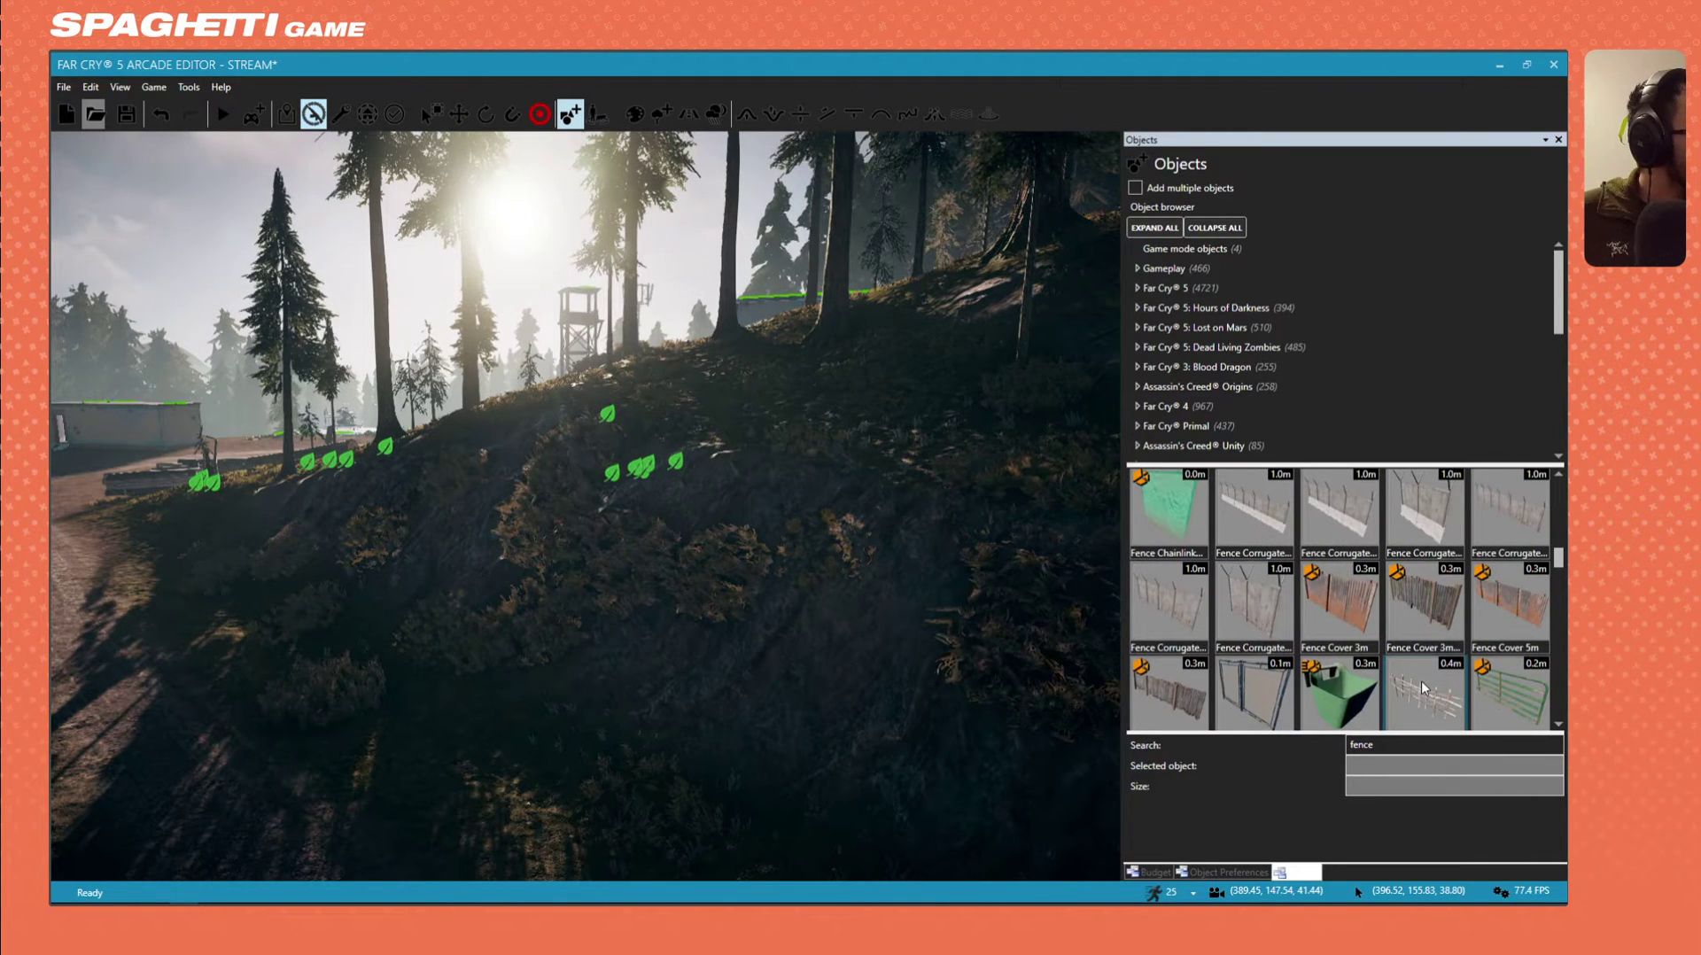
scroll(1422, 688, "up", 4)
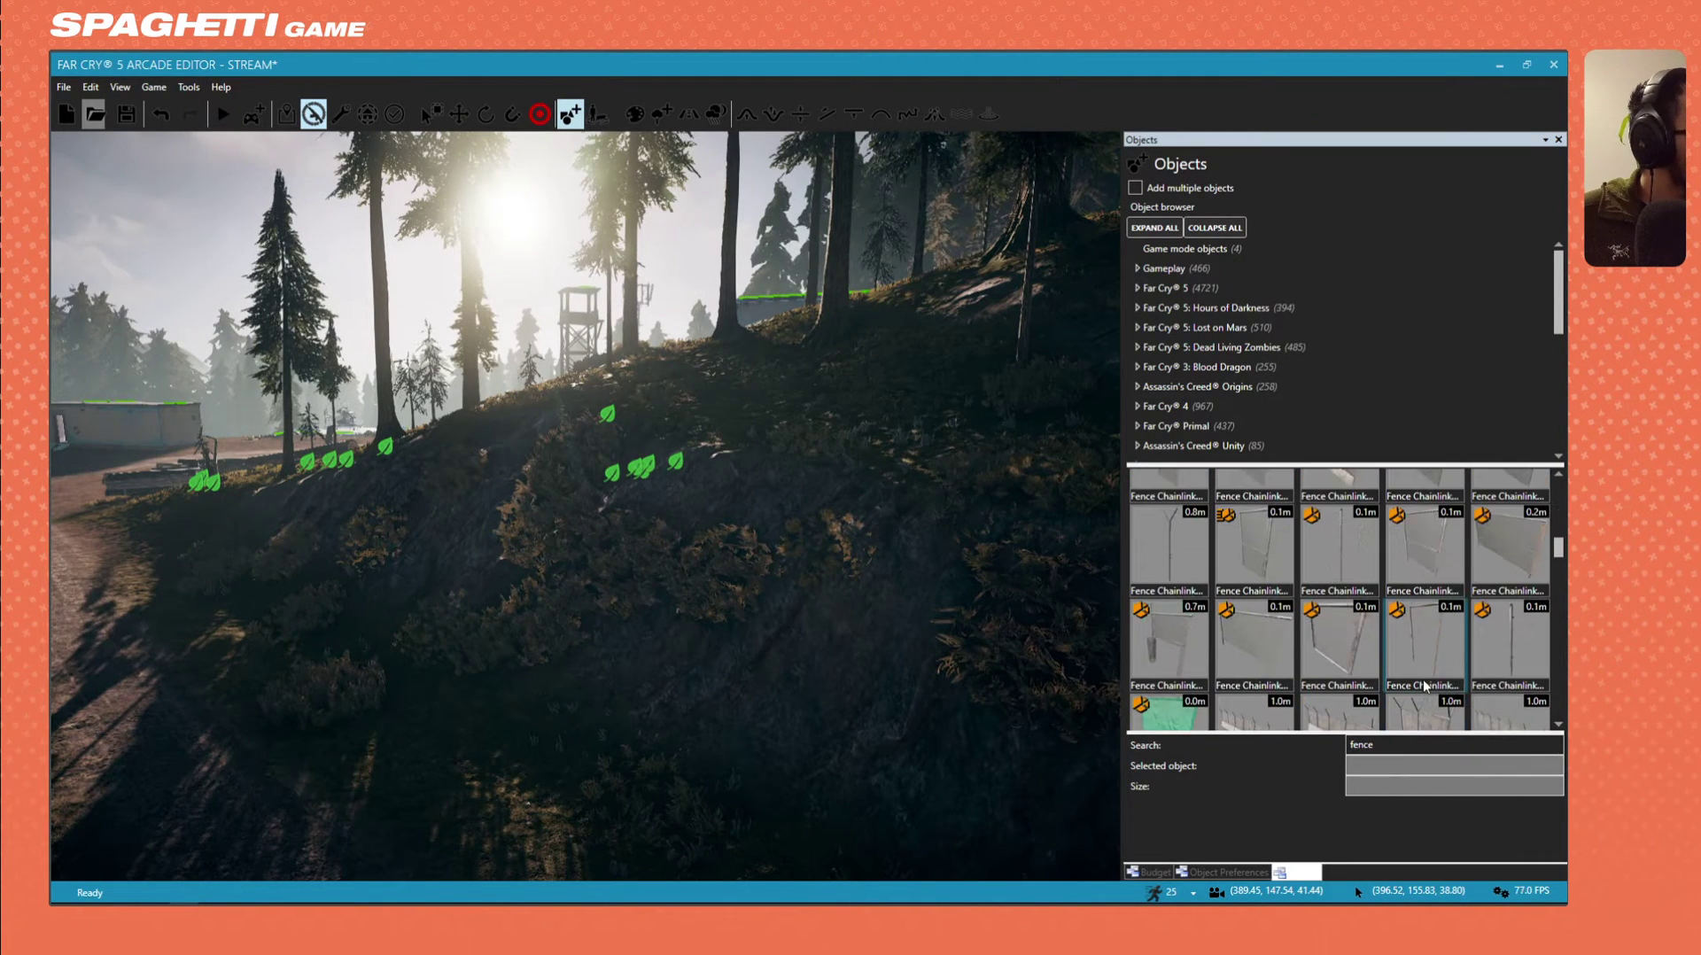
scroll(1425, 685, "up", 4)
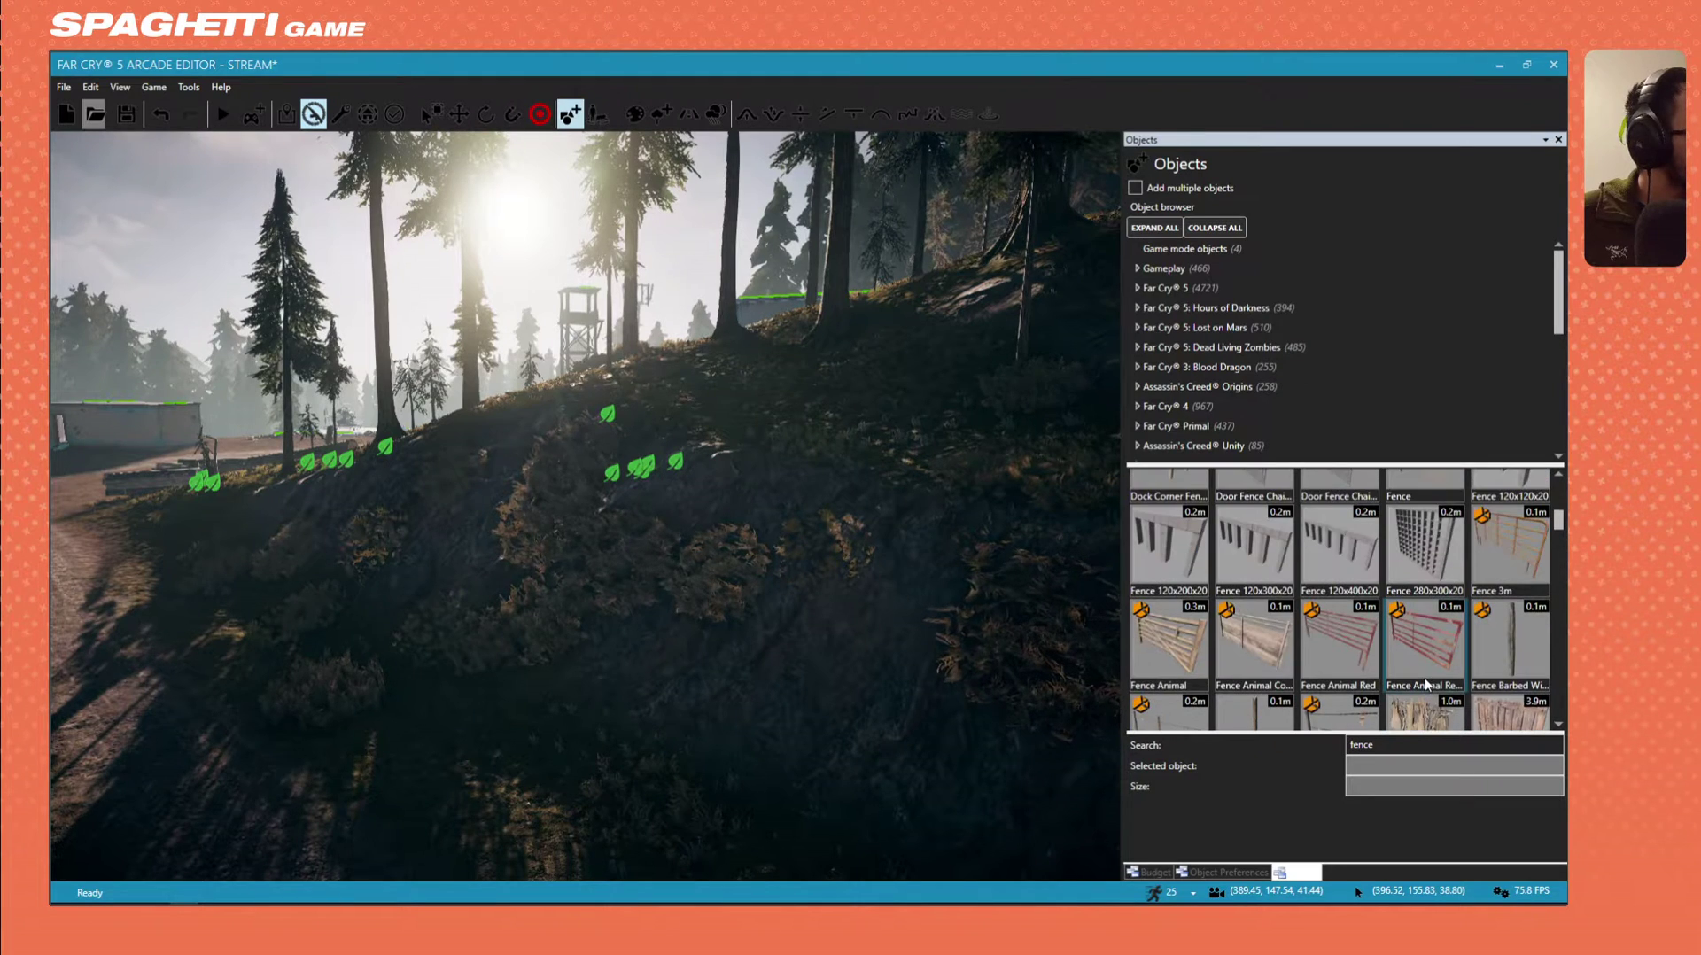
left_click(1269, 655)
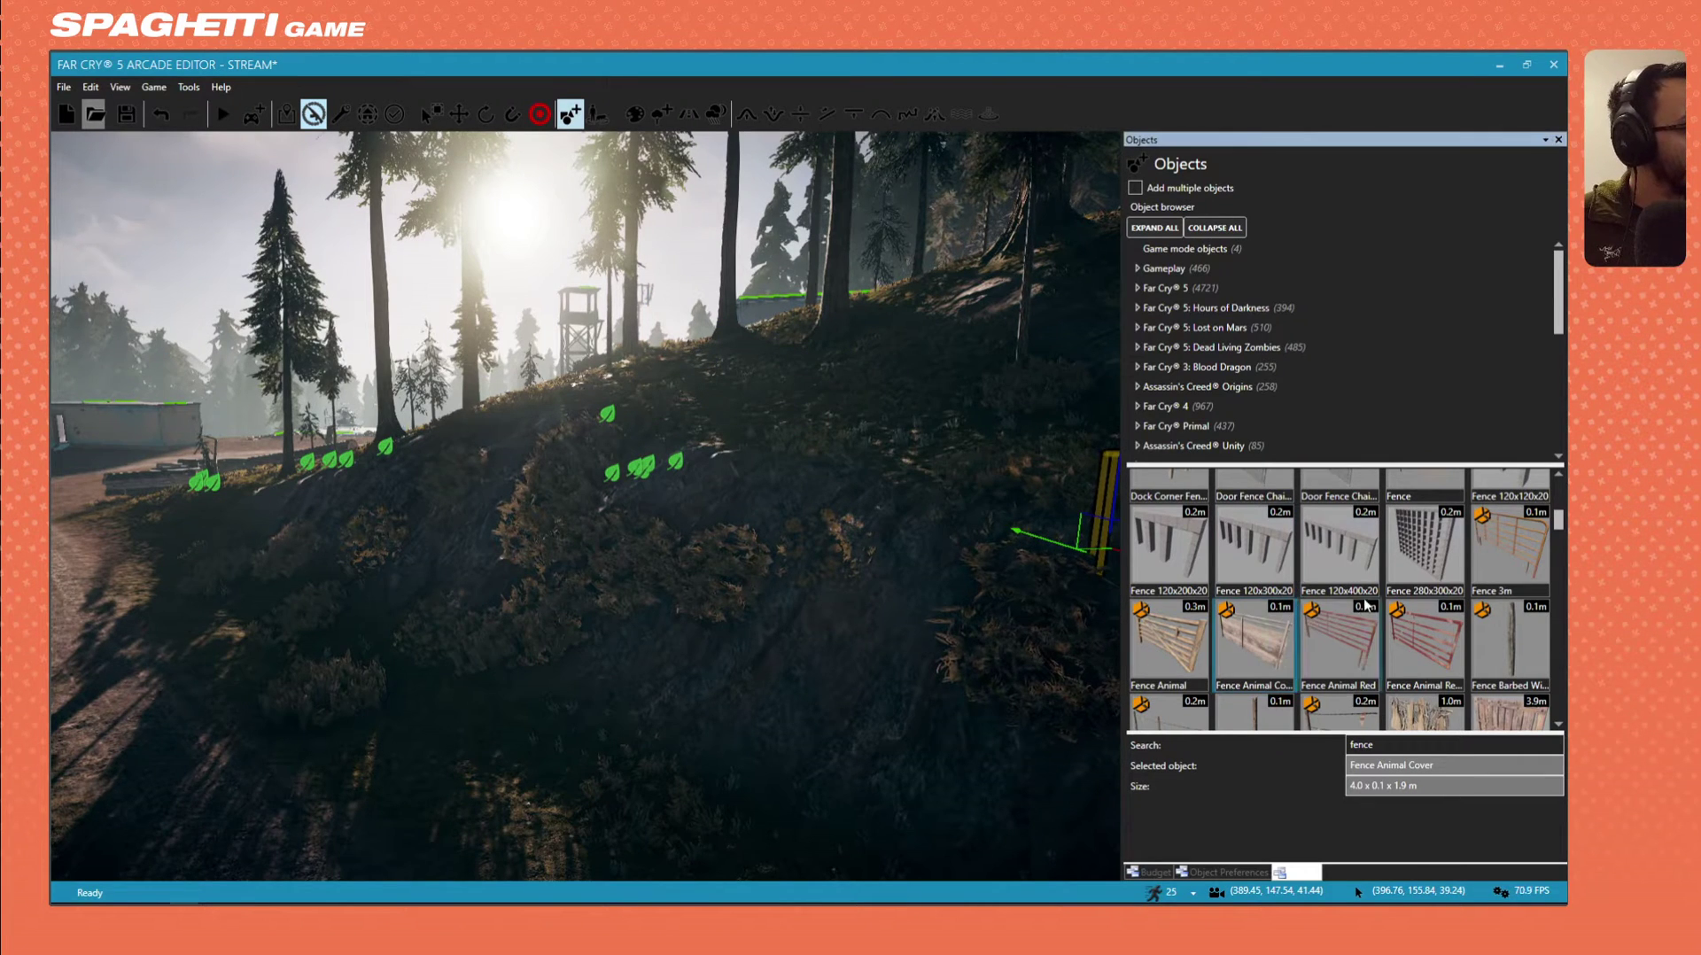
scroll(1358, 607, "up", 3)
scroll(1353, 601, "up", 1)
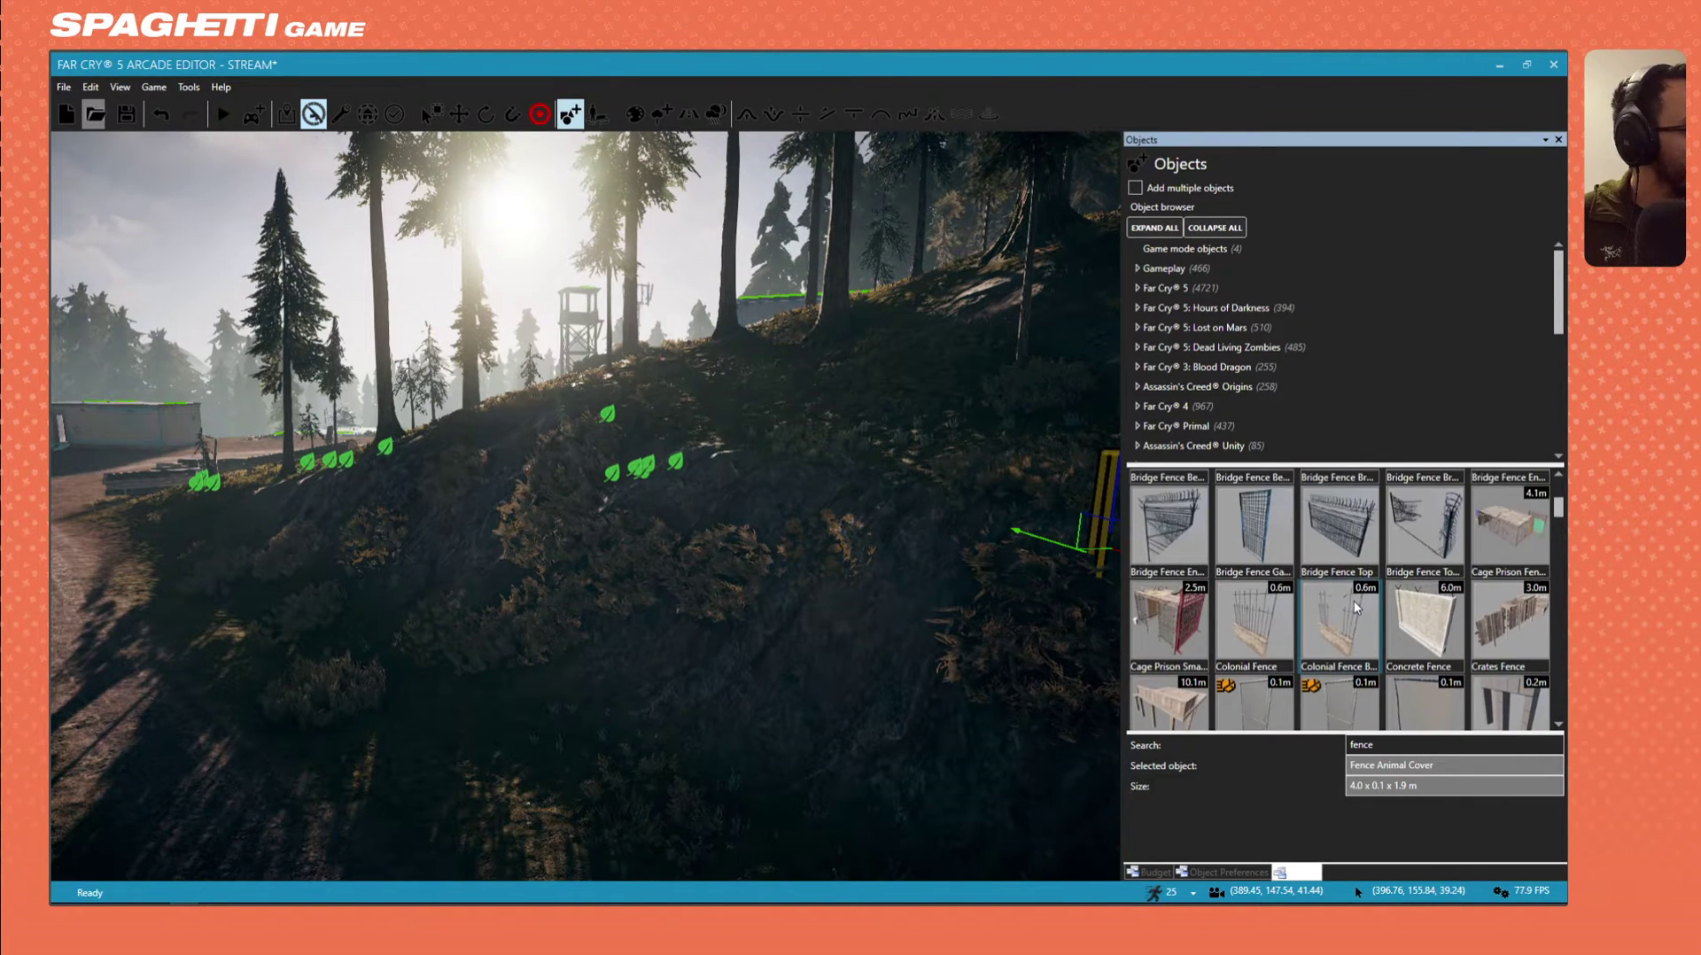
scroll(1352, 604, "up", 2)
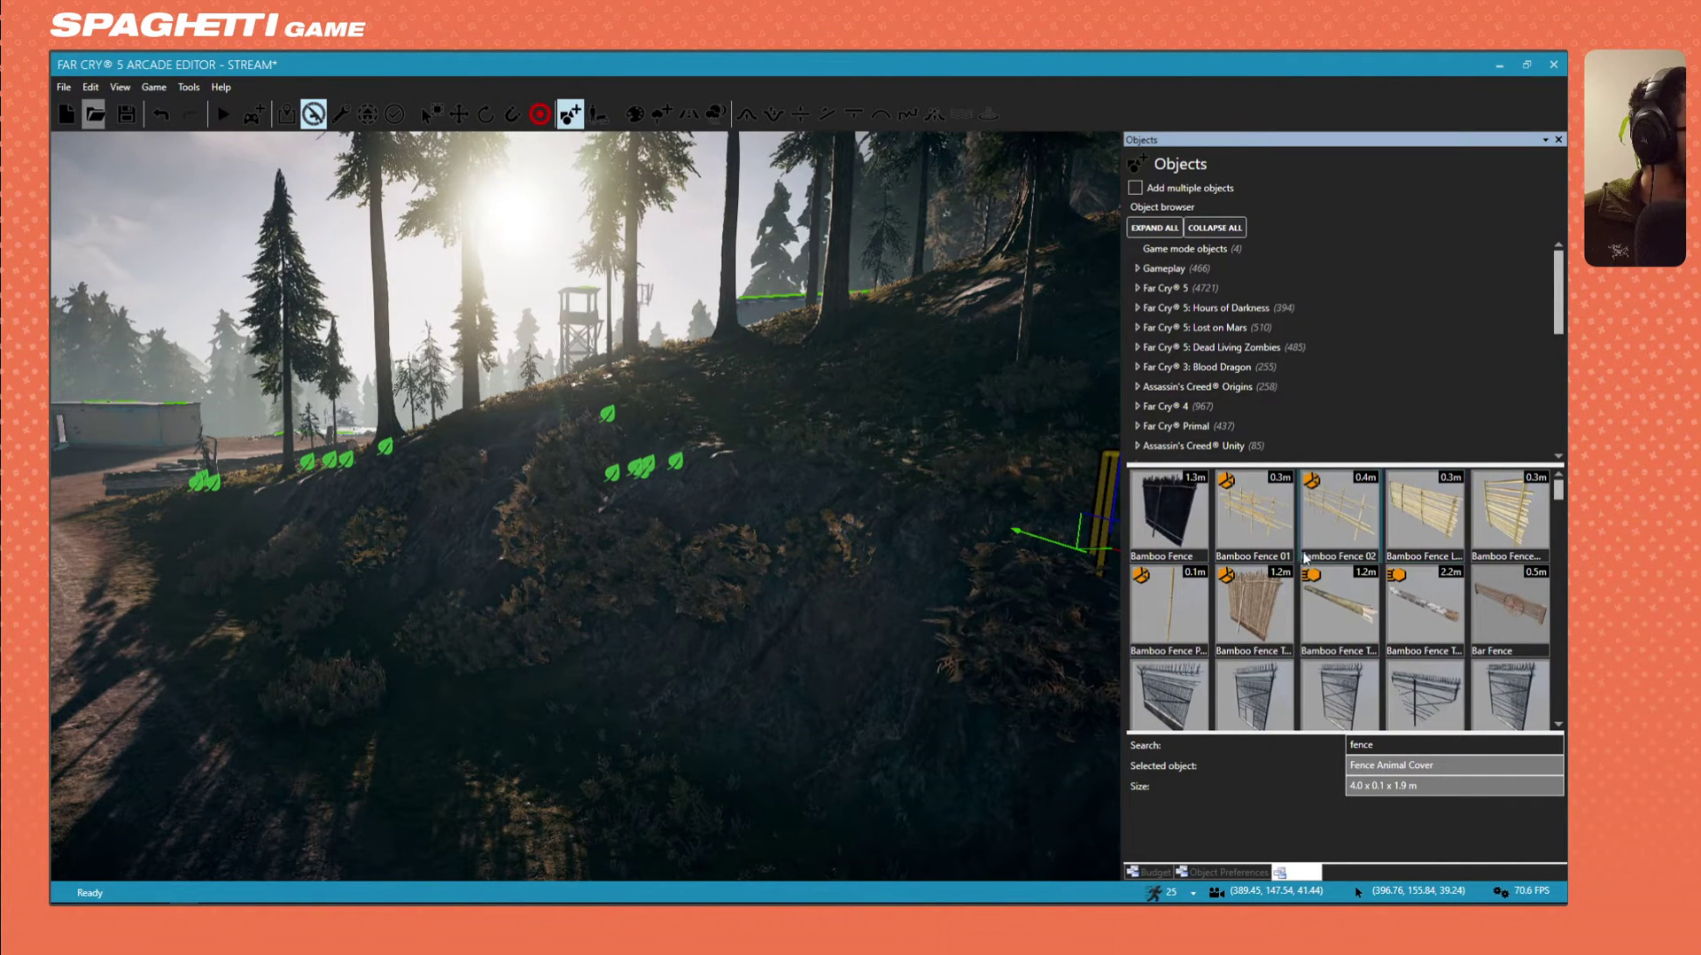
Place a Fence Barbed Wire Long on the wooded slope beside the outpost yard.
scroll(1291, 536, "down", 8)
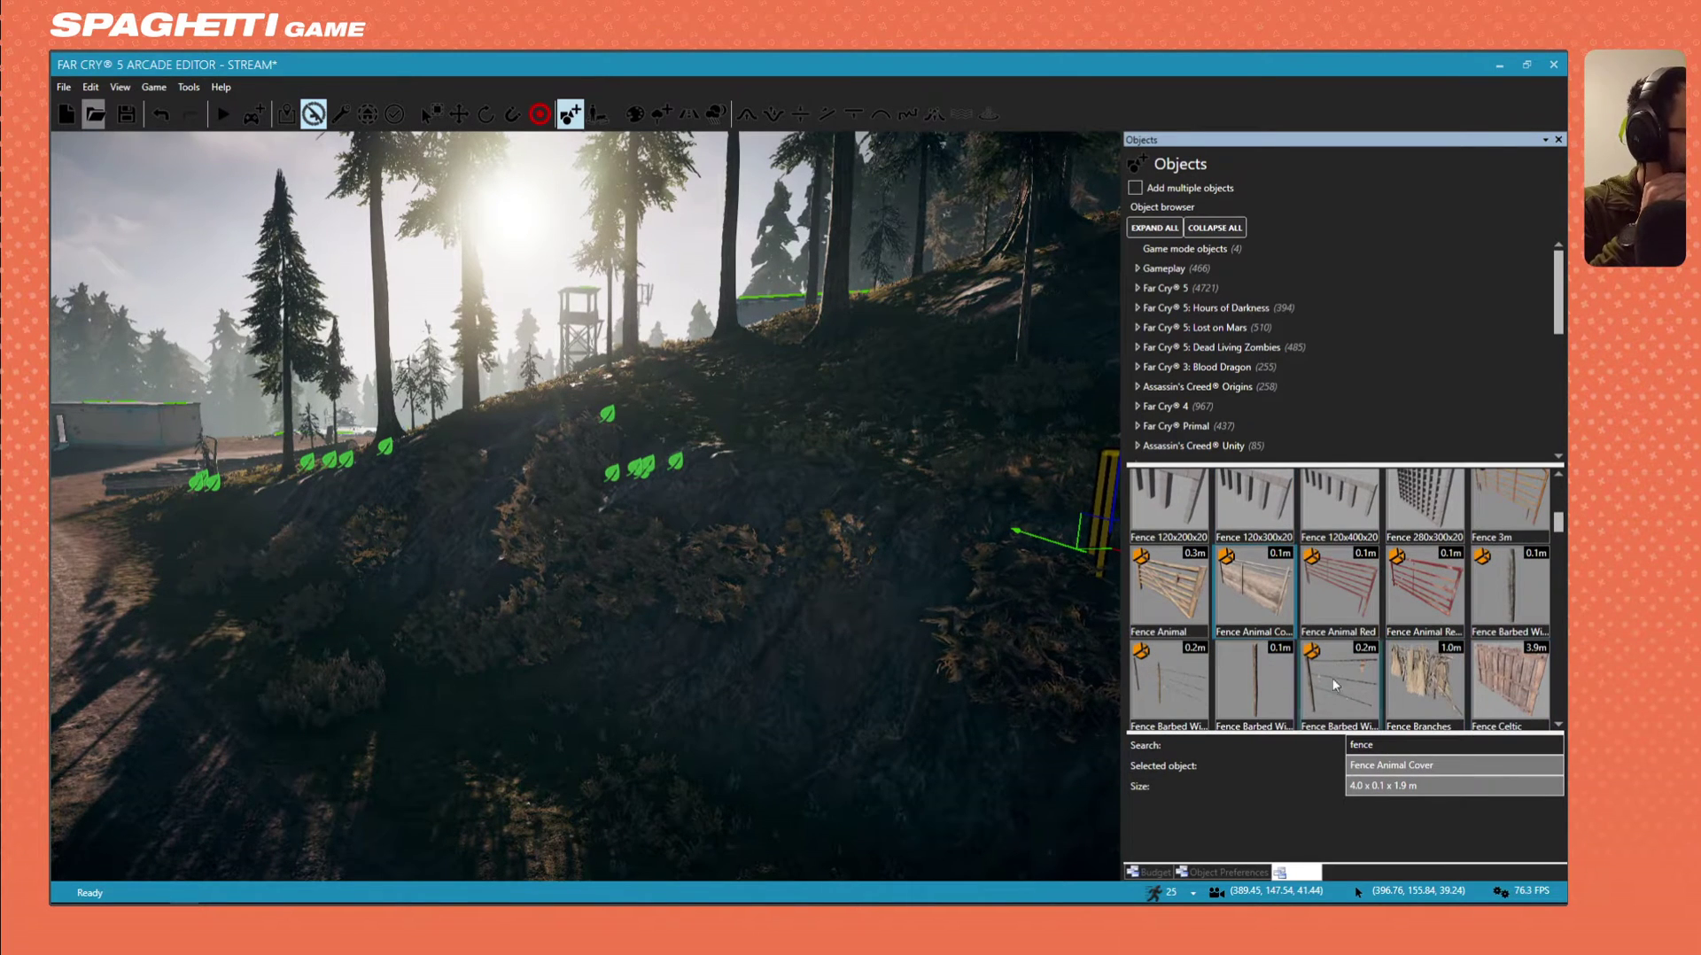
left_click(1159, 679)
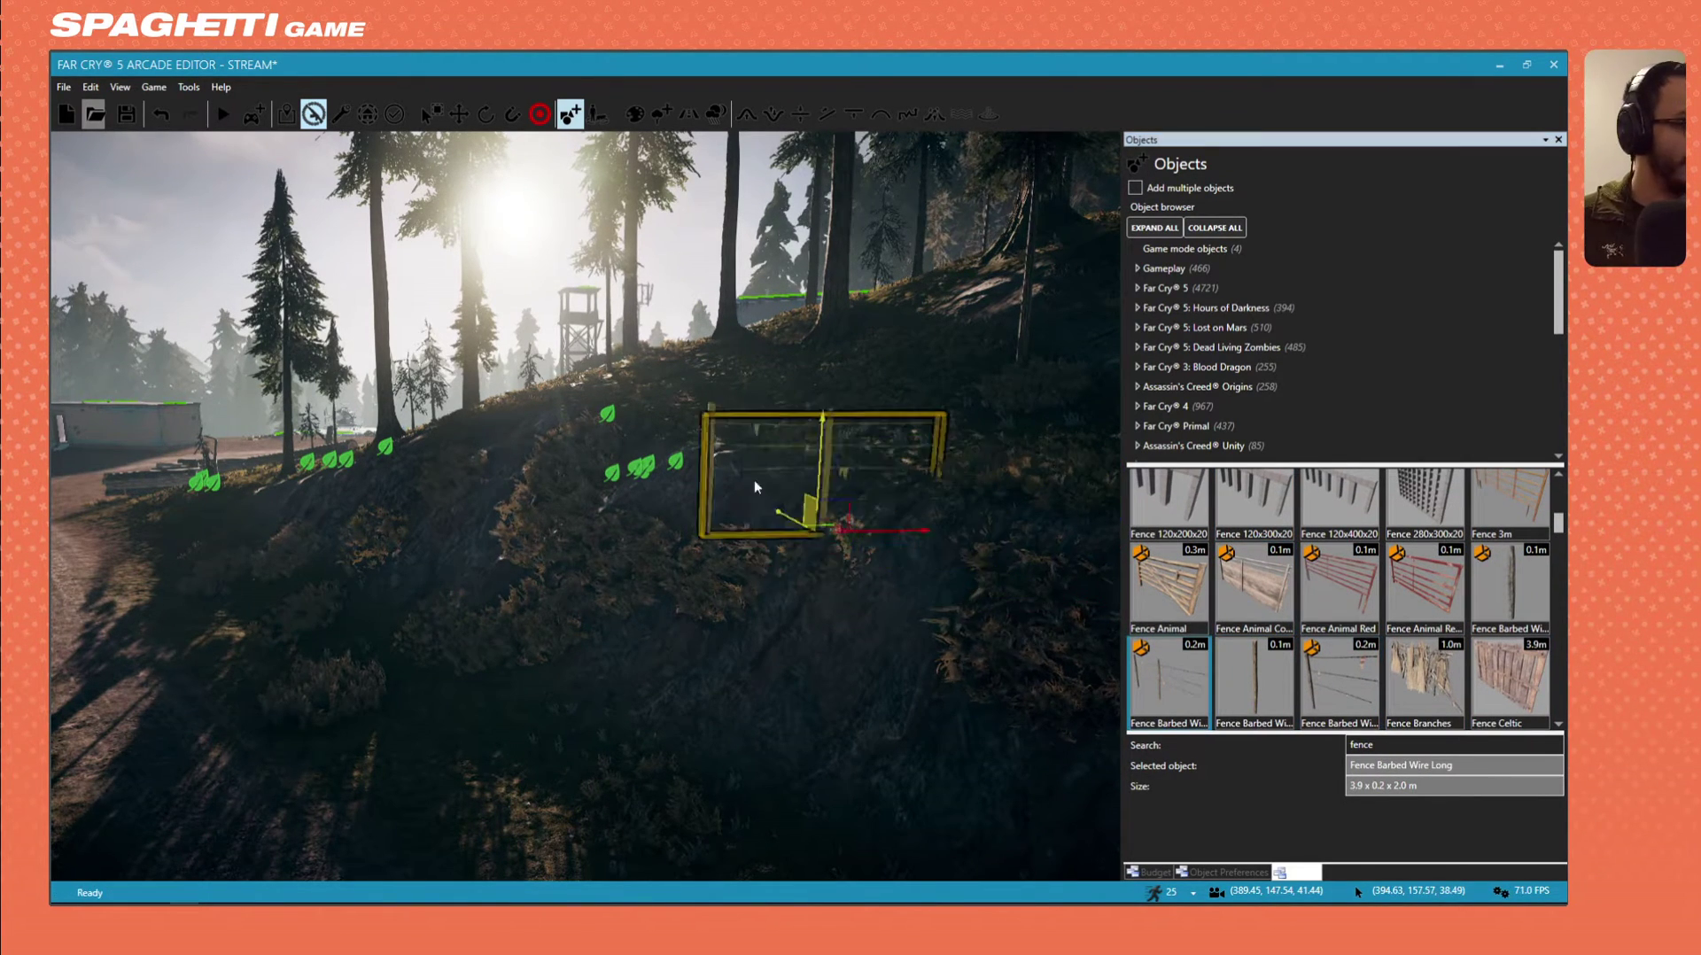
left_click(767, 450)
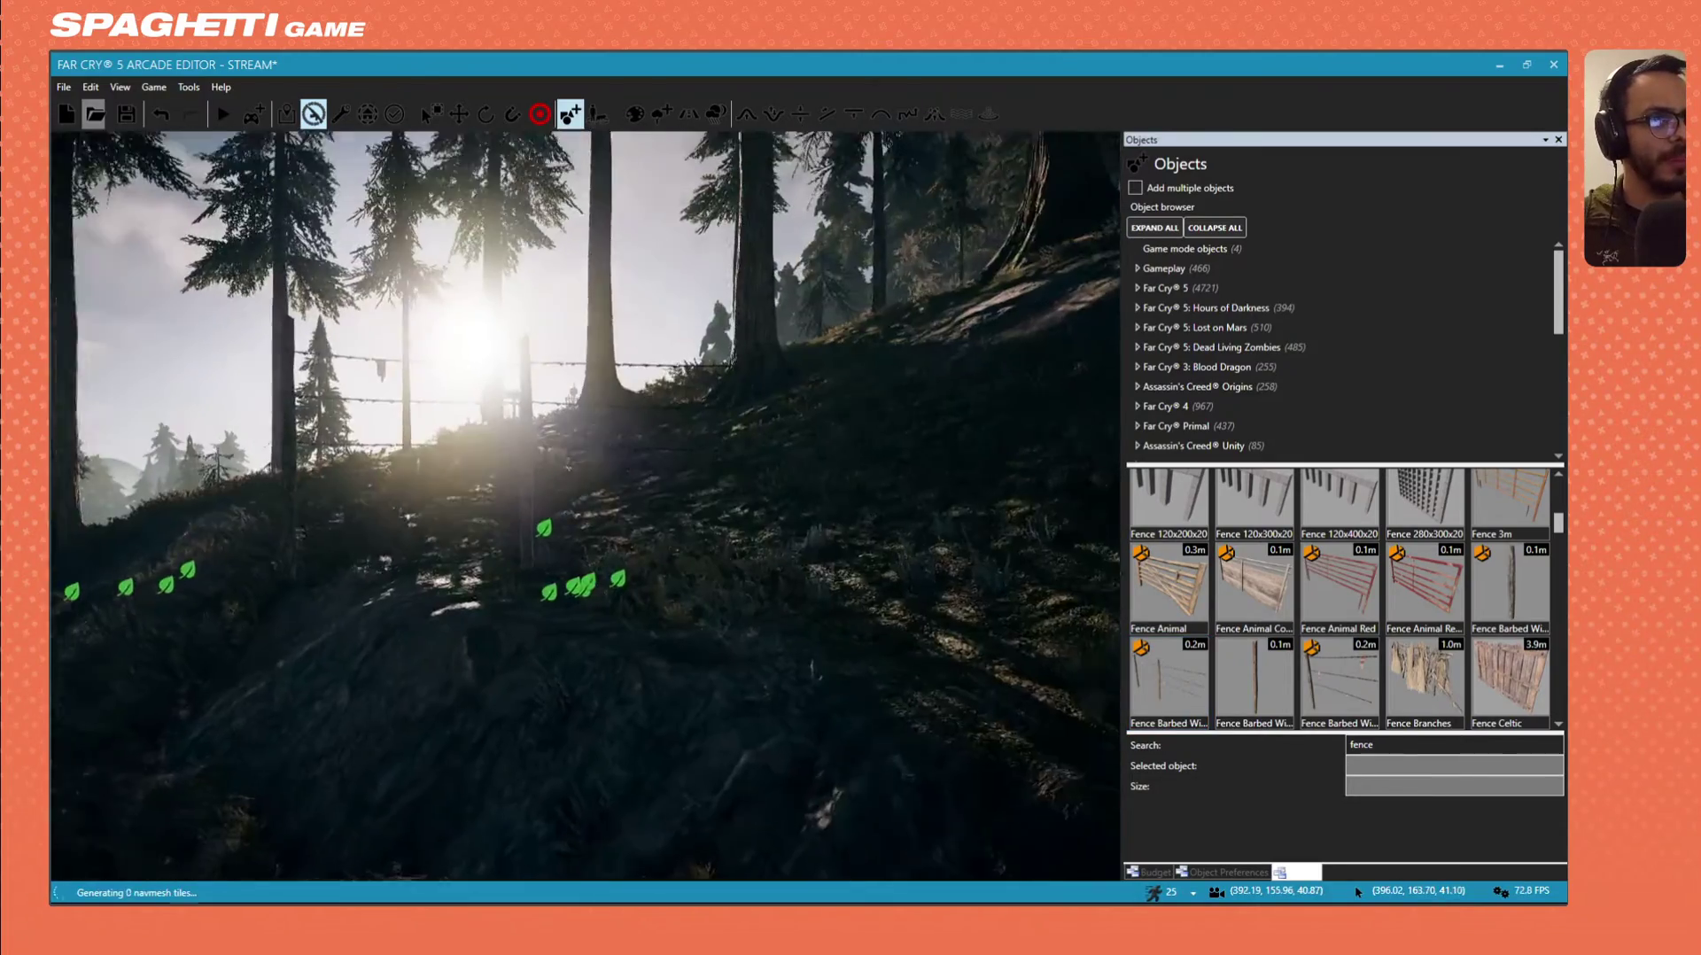
Capture an aerial view of the whole outpost and its surrounding water, and open the capture in the Greenshot image editor.
right_click_drag(767, 450, 709, 505)
key("s")
key("a")
right_click_drag(580, 474, 425, 576)
key("s")
key("s")
right_click_drag(584, 505, 558, 527)
key("w")
right_click_drag(846, 469, 846, 492)
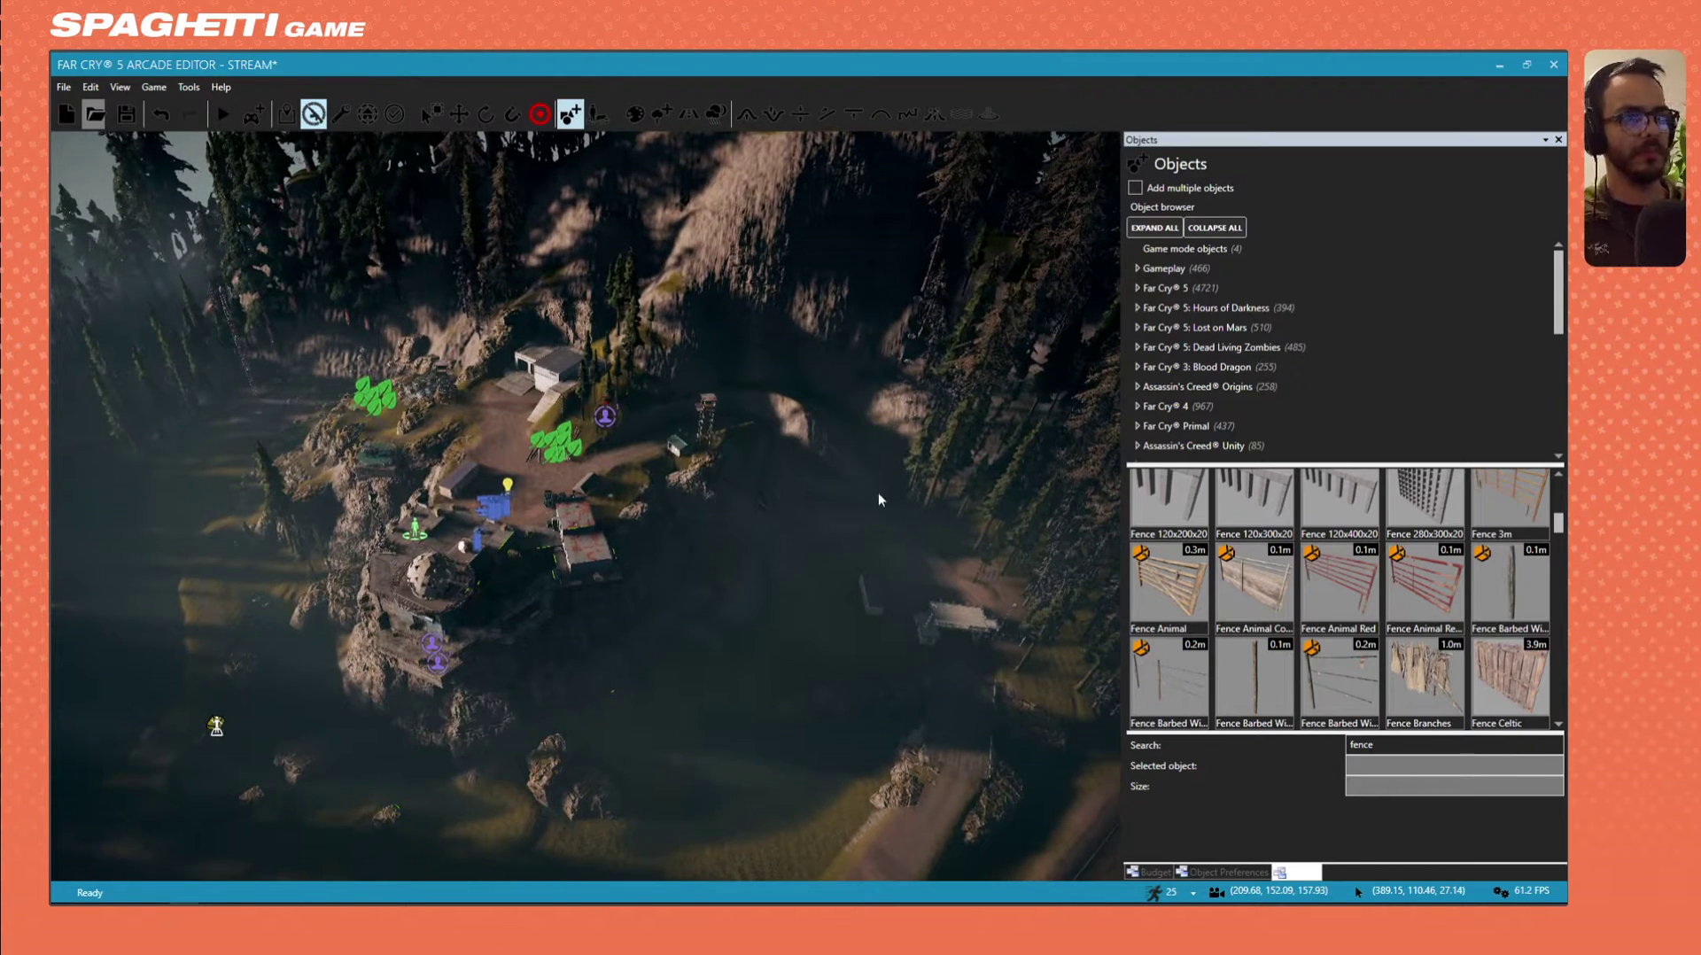
key("Print")
left_click_drag(87, 188, 1012, 844)
mouse_move(1105, 801)
left_click(883, 802)
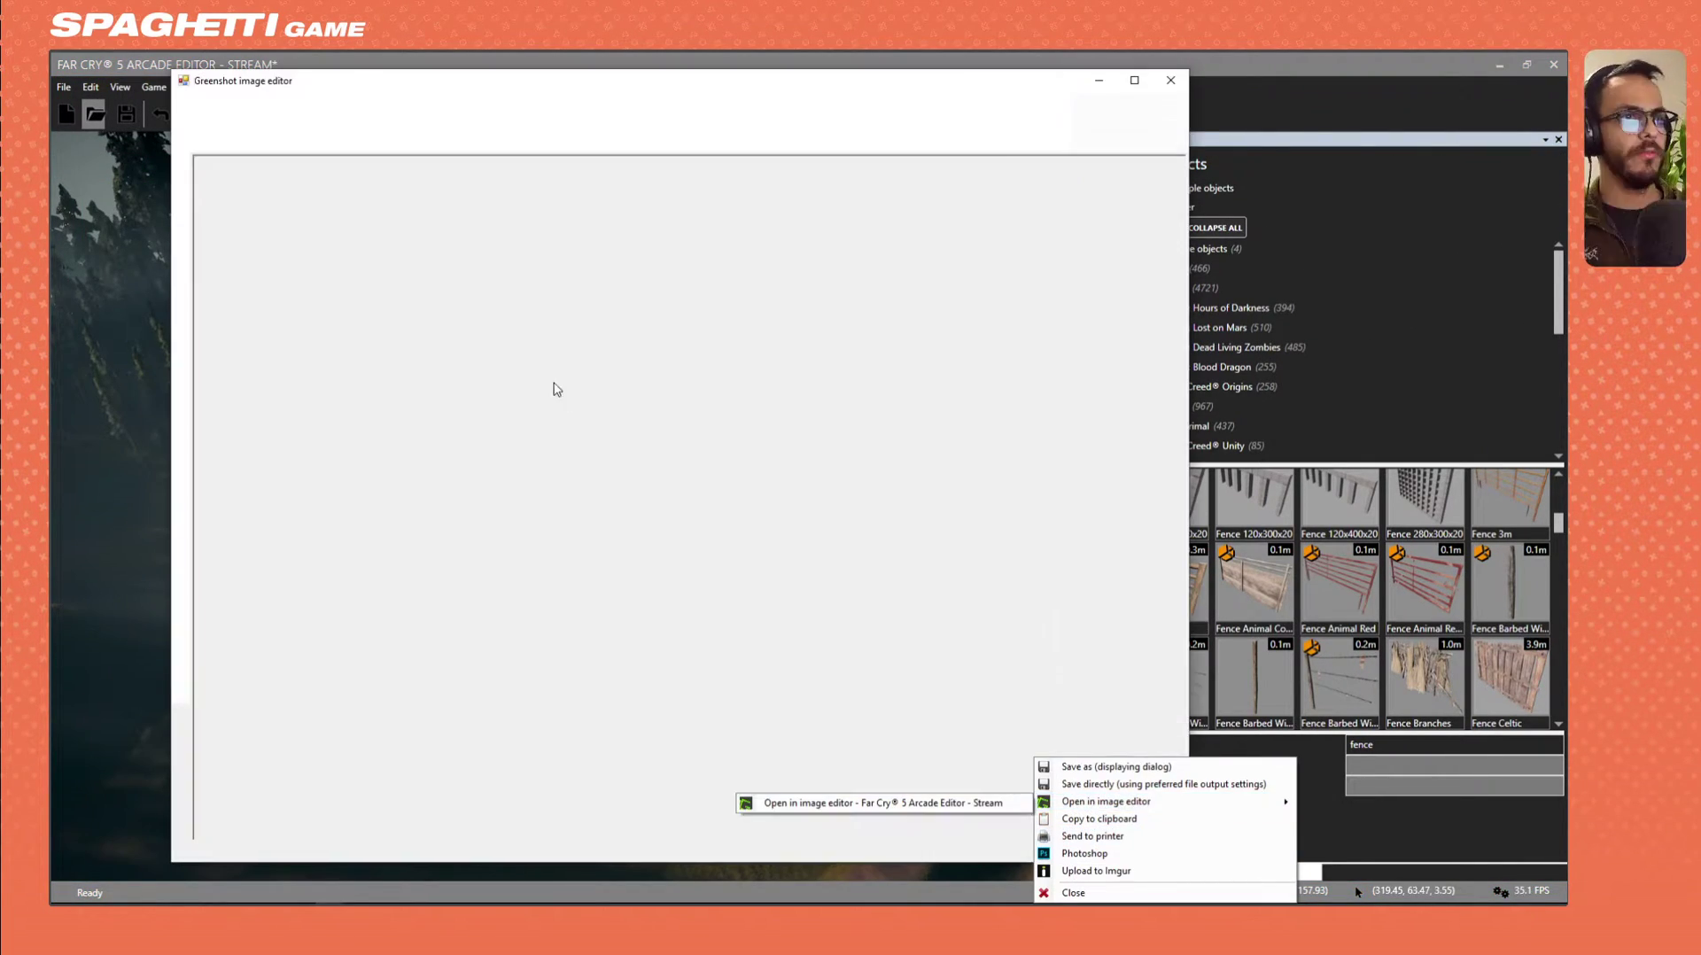
Draw green freehand lines on the capture along the tree-lined edges behind the yard and across the far rocky slope.
left_click(180, 255)
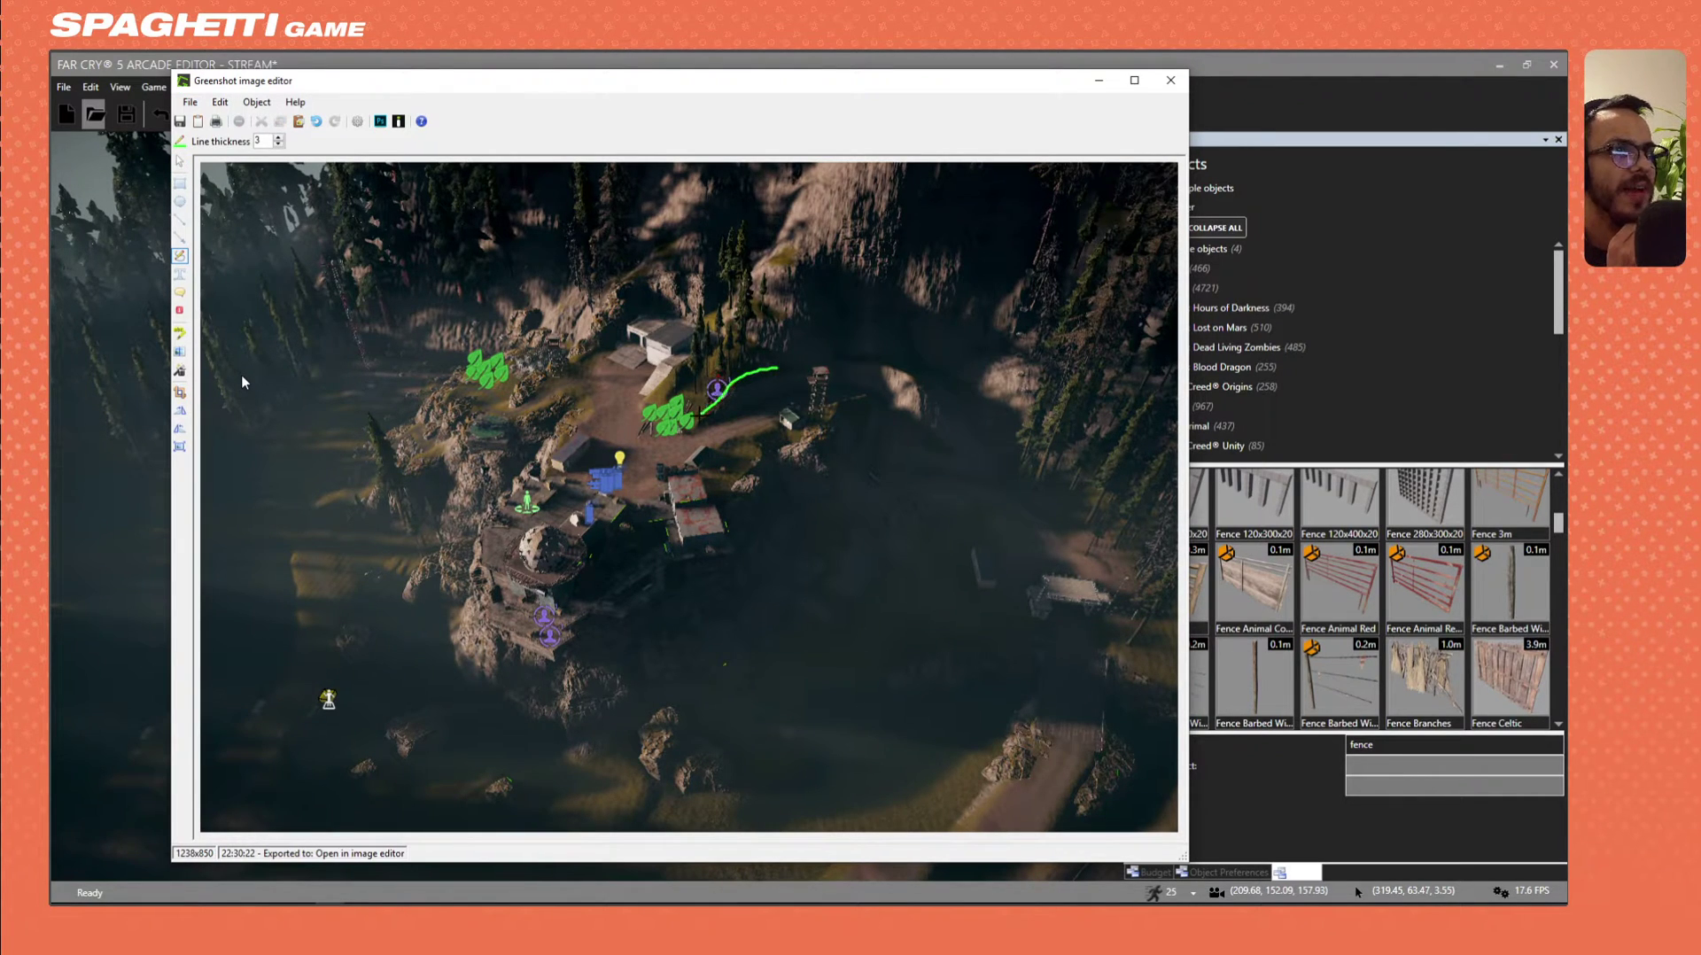
left_click_drag(651, 403, 651, 404)
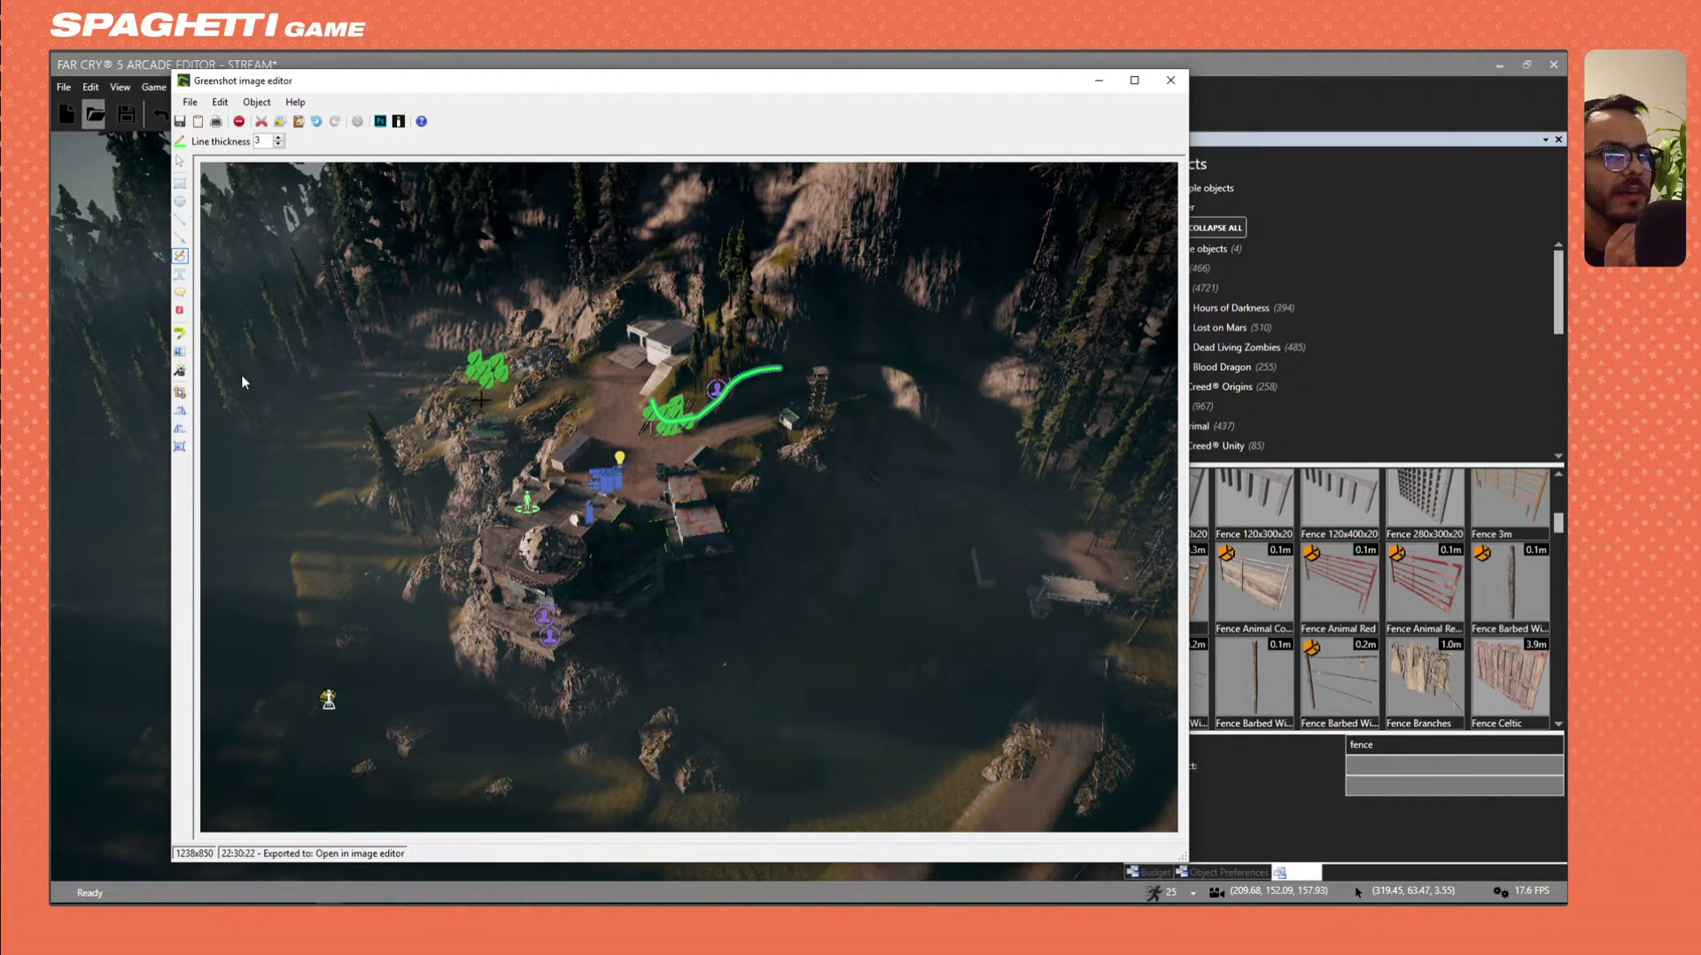
left_click_drag(531, 382, 572, 356)
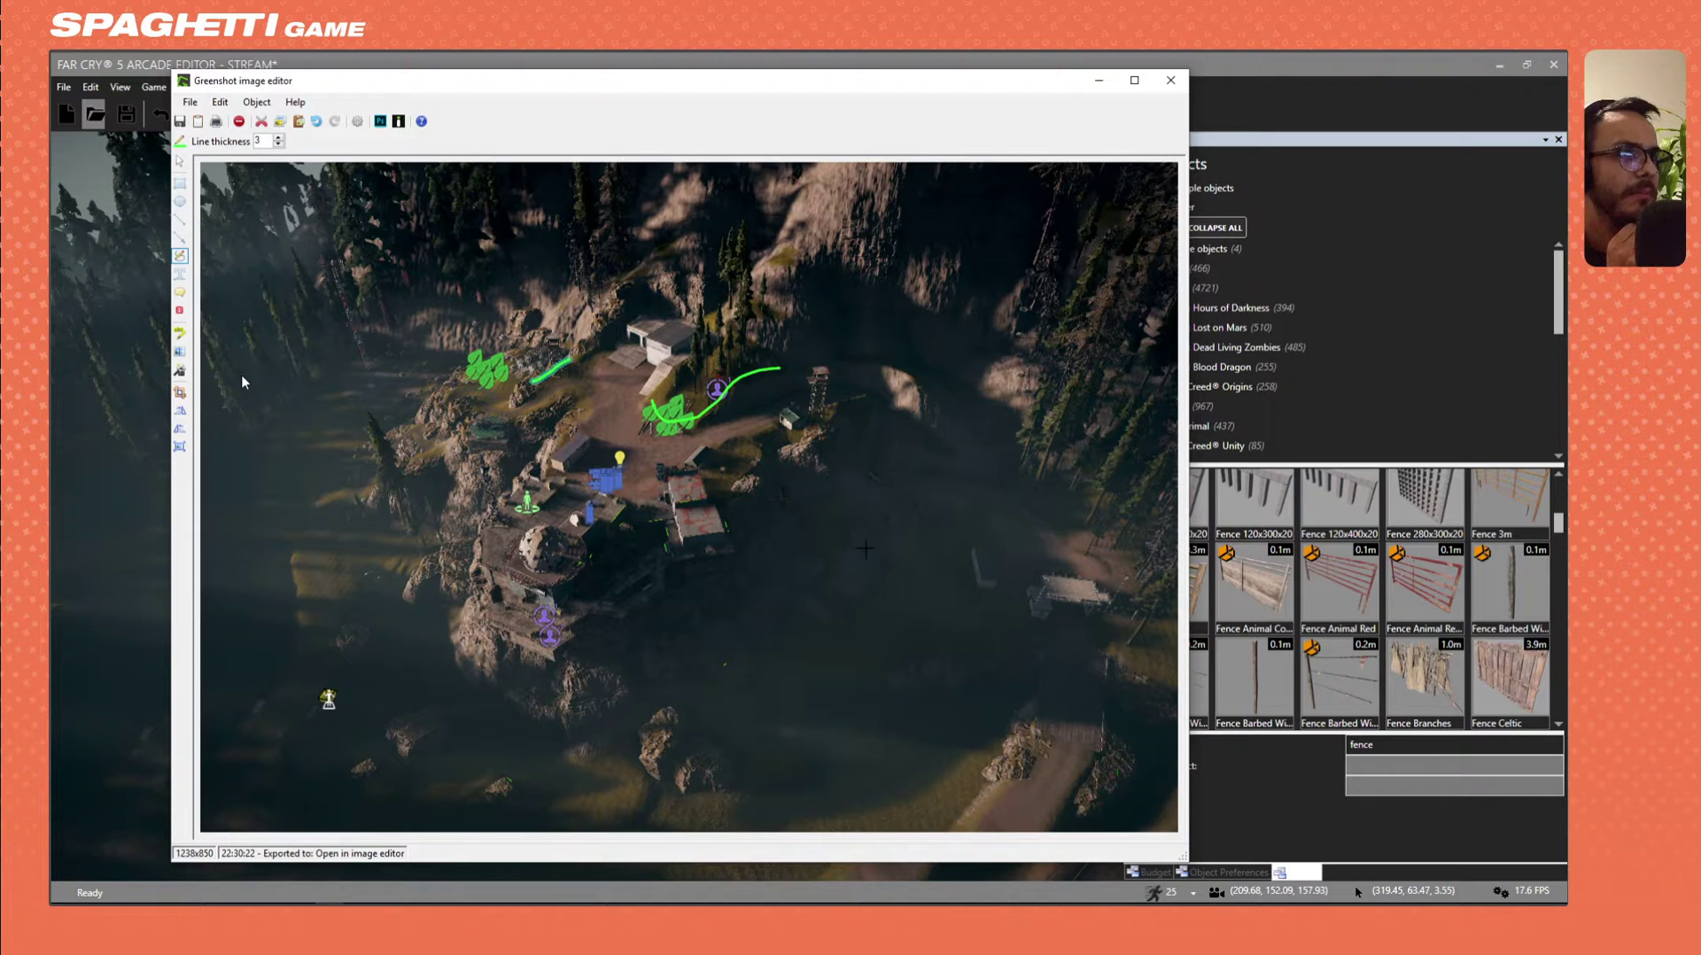
mouse_move(905, 368)
left_mouse_down()
mouse_move(974, 394)
mouse_move(1041, 383)
left_mouse_up()
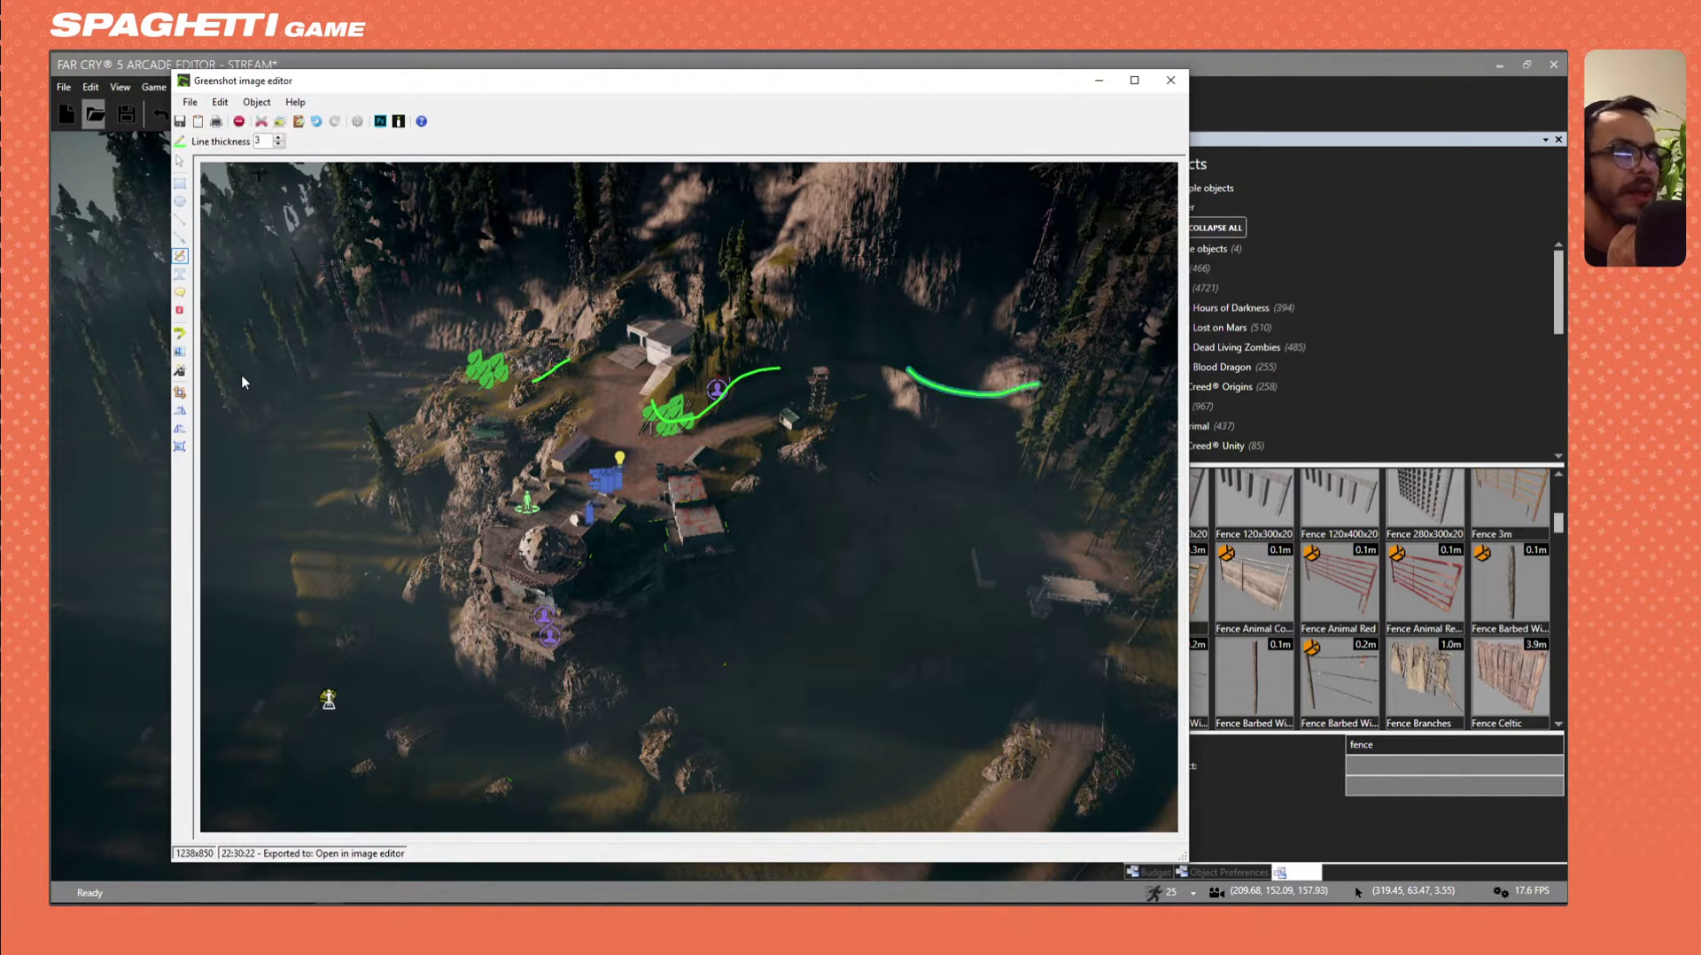
Switch the freehand colour to red and trace lines along the cliff edges on both sides of the yard and near the watchtower.
left_click(180, 141)
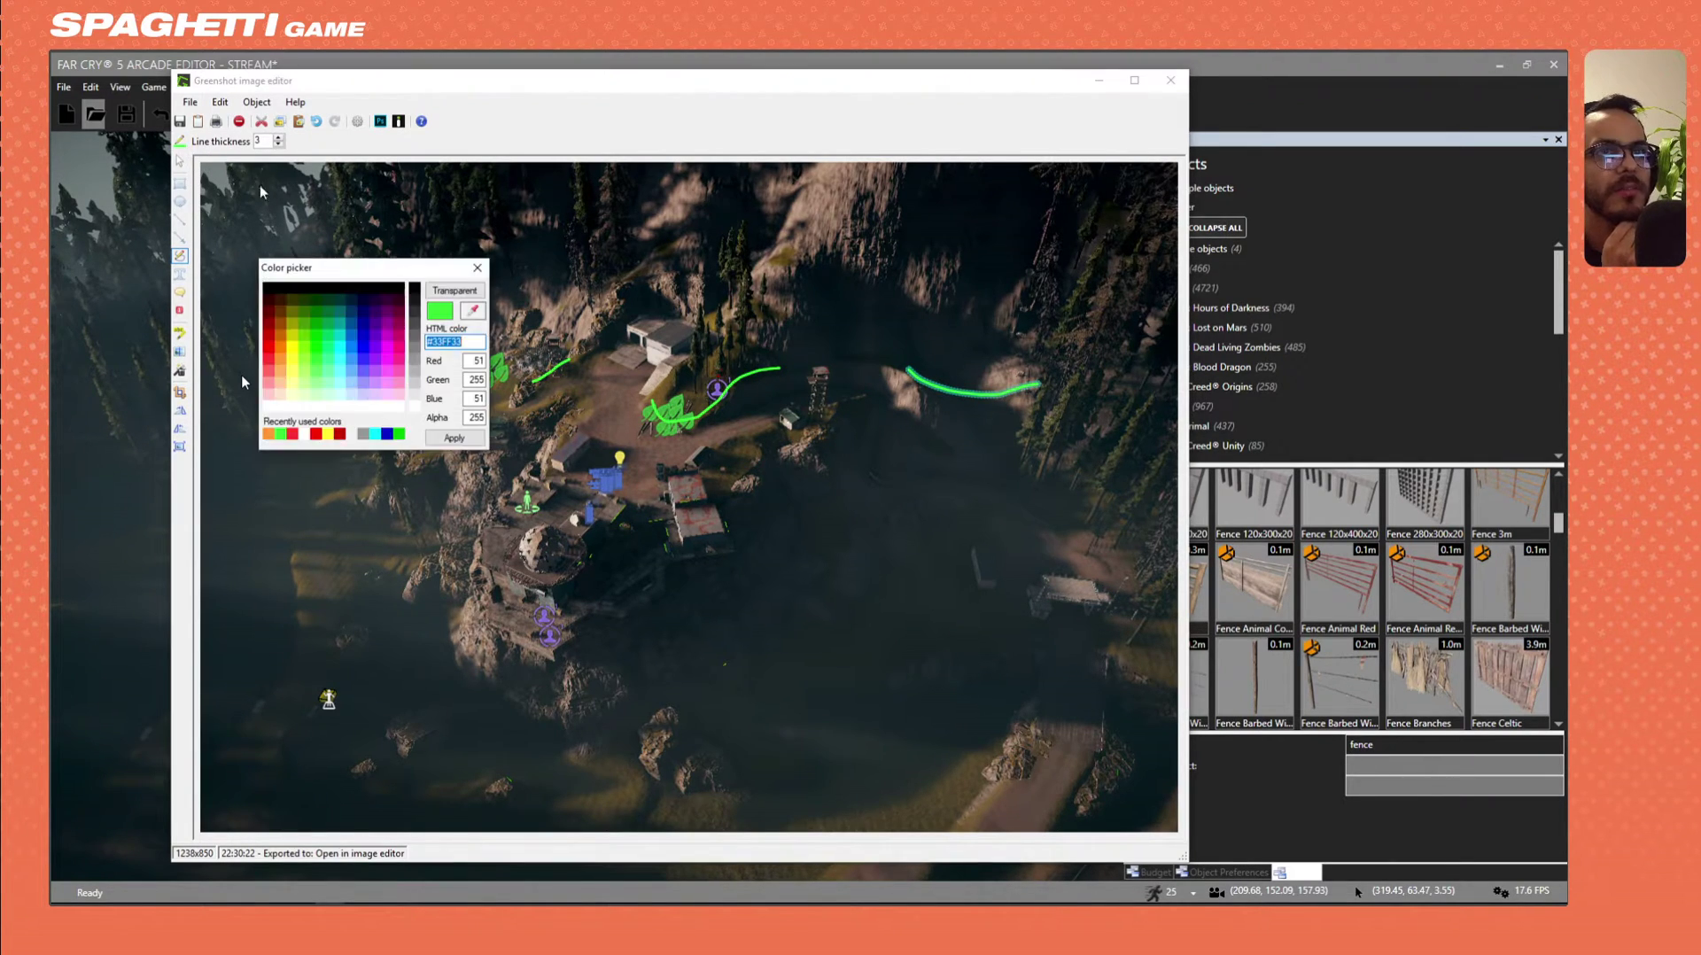
left_click(266, 356)
left_click(472, 436)
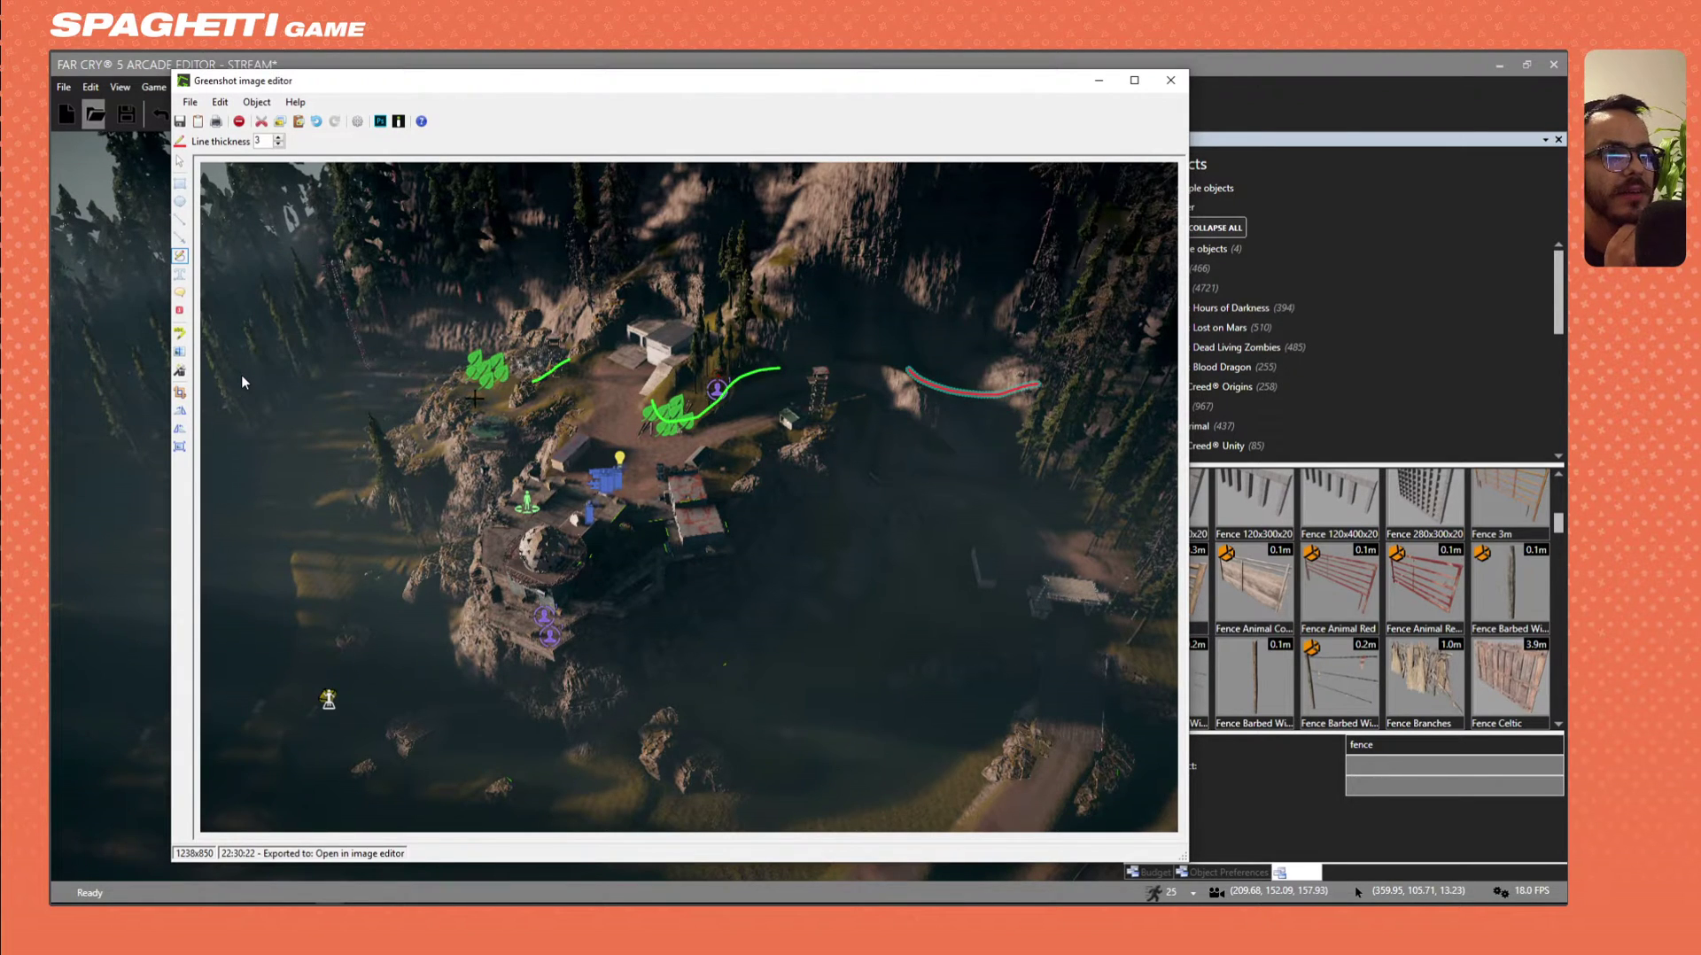
mouse_move(465, 398)
left_mouse_down()
mouse_move(493, 381)
mouse_move(473, 409)
mouse_move(551, 403)
mouse_move(535, 471)
left_mouse_up()
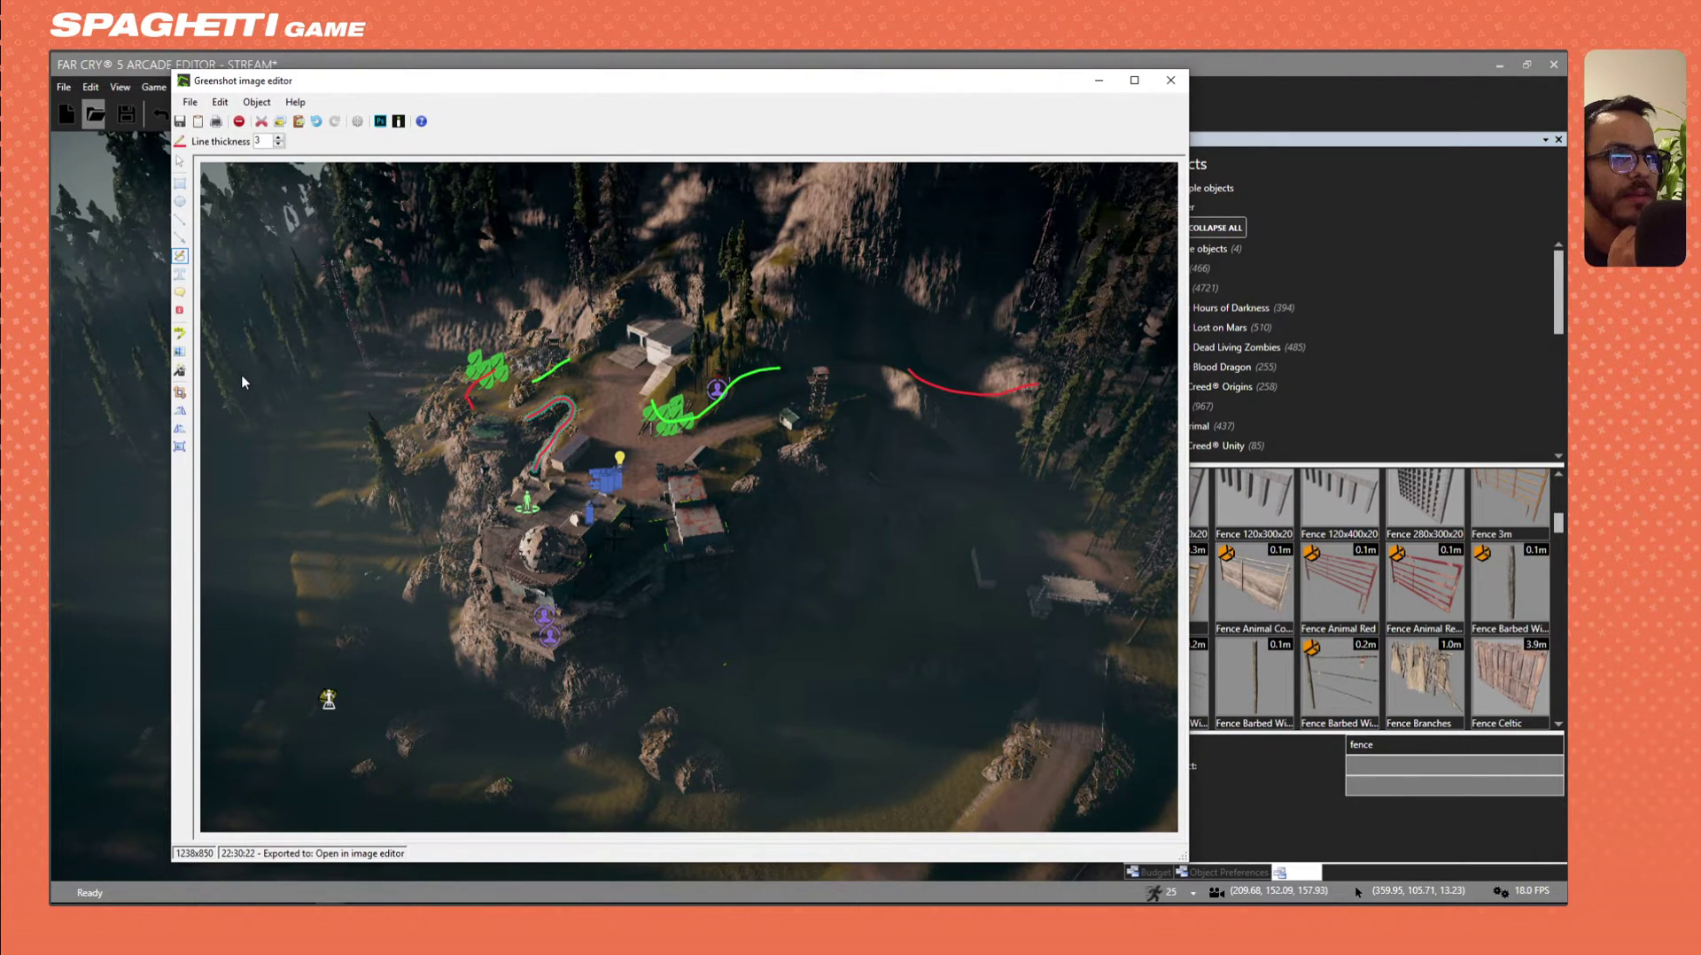
key("Escape")
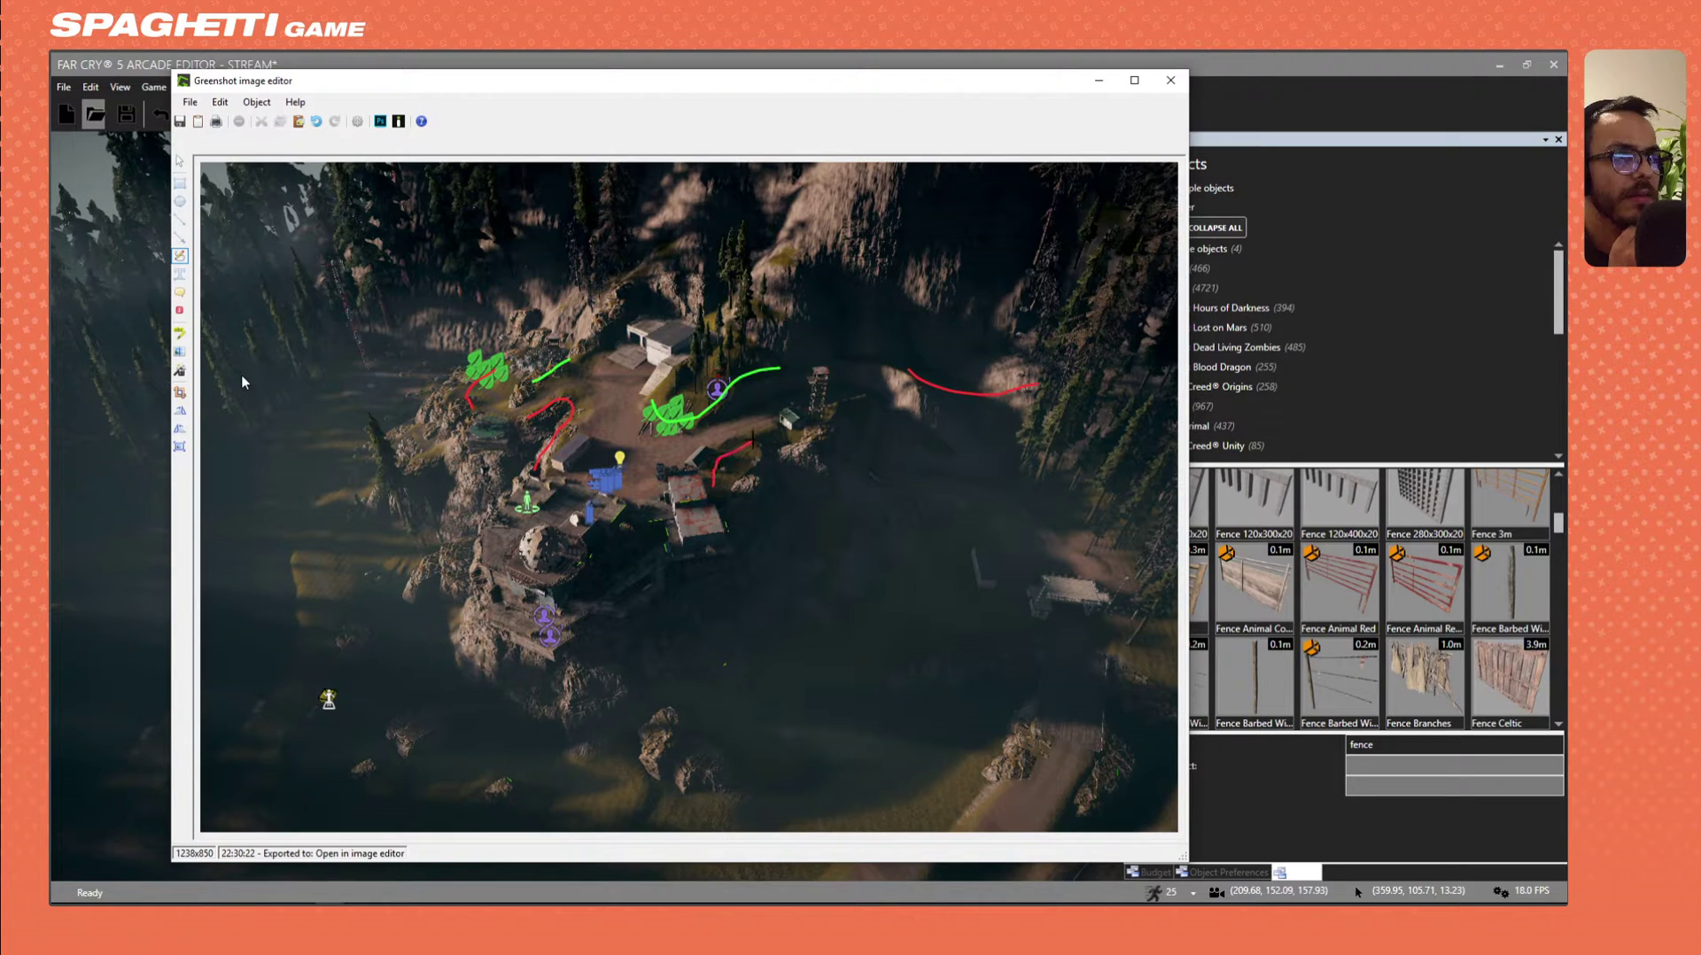
mouse_move(753, 440)
left_mouse_down()
mouse_move(776, 425)
mouse_move(770, 385)
left_mouse_up()
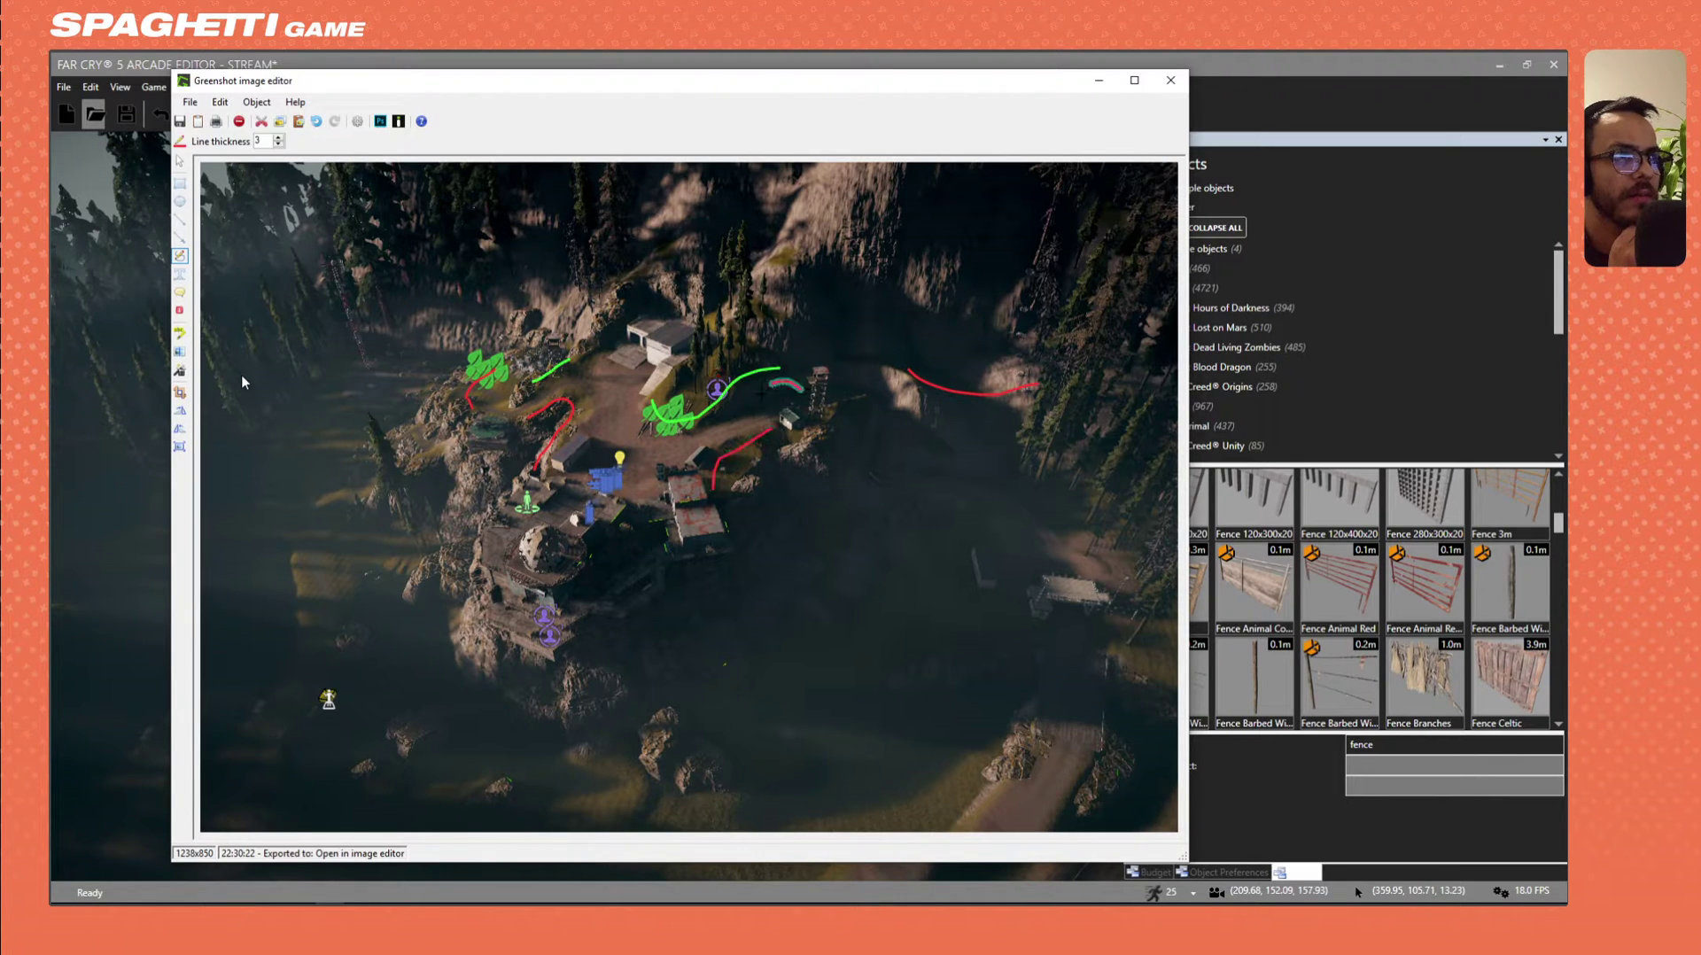
Delete the freehand line on the far rocky slope and copy the annotated capture to the clipboard.
left_click(181, 160)
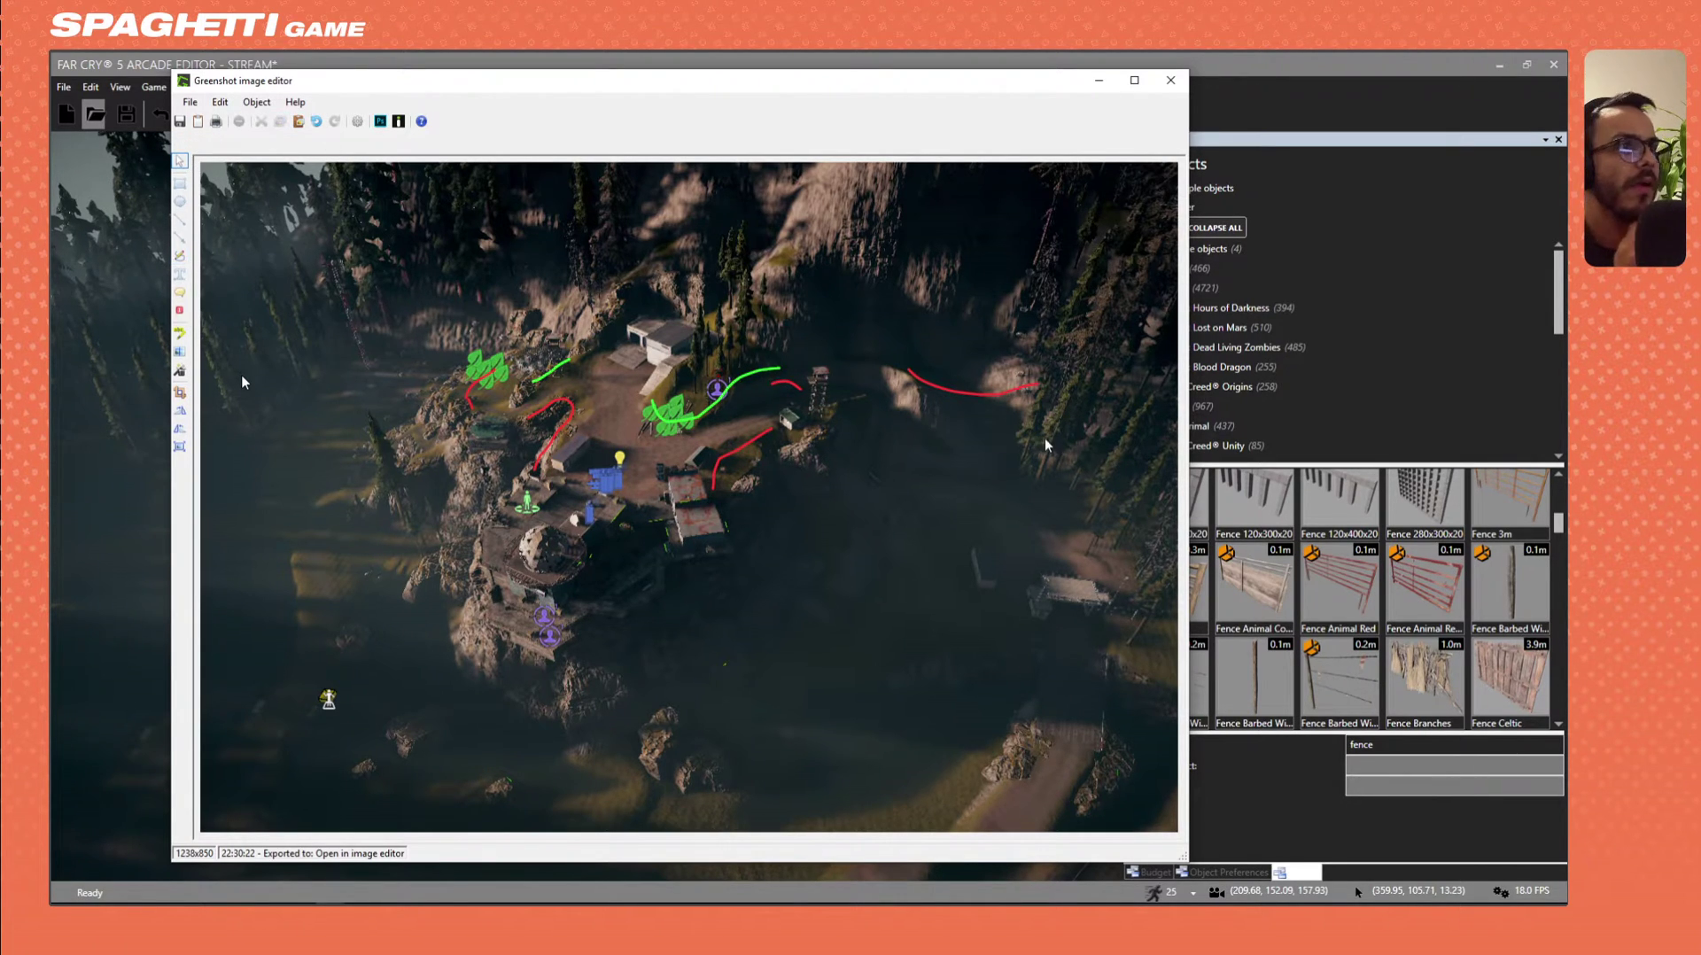
left_click(979, 398)
key("Delete")
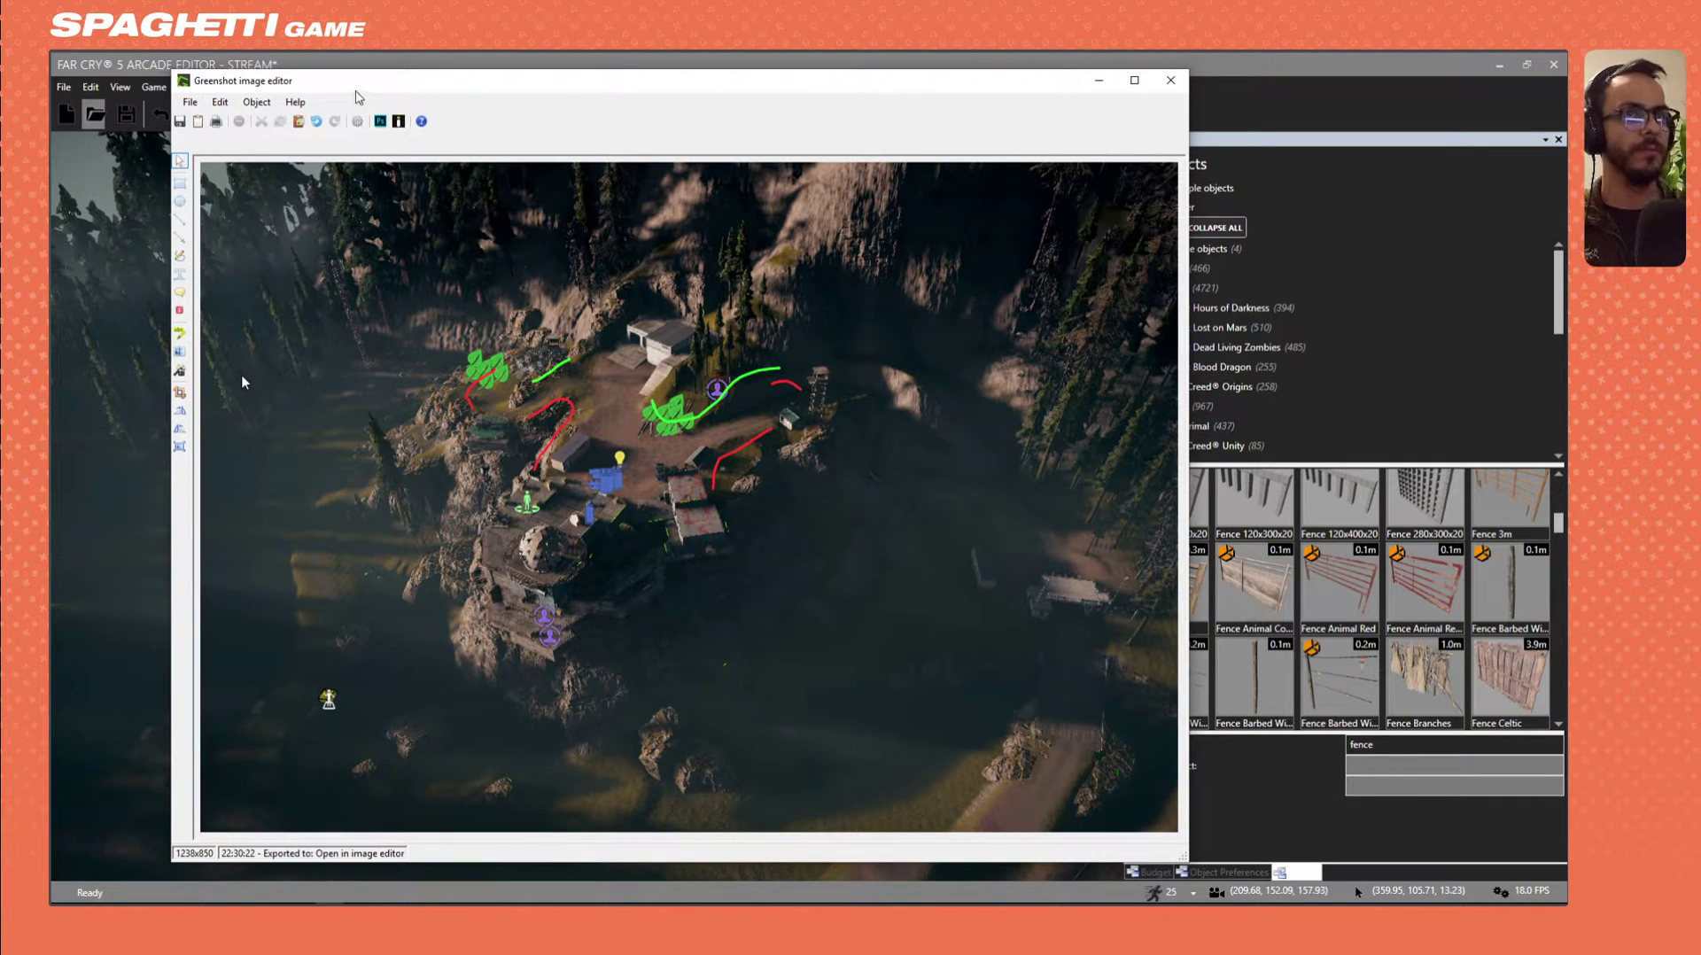
left_click(197, 123)
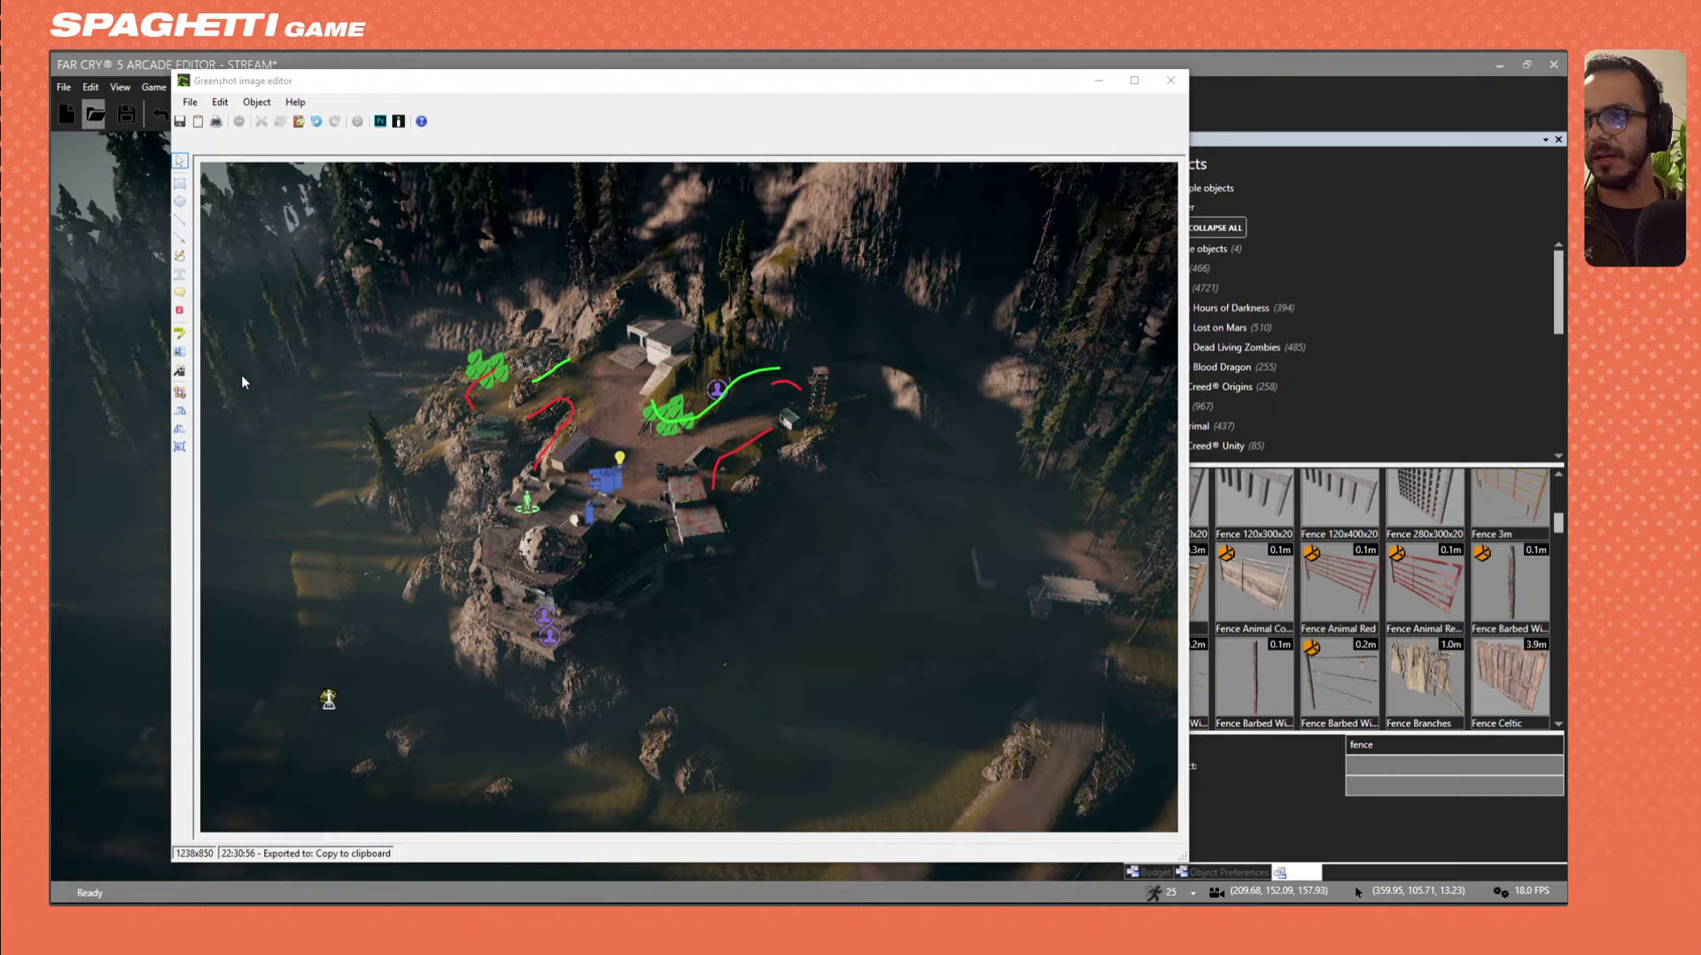
Switch to the reference board, paste the annotated capture beside the cliff photos, and close the Greenshot image editor.
key("alt+Tab")
left_click(1028, 519)
middle_click_drag(1027, 519, 375, 557)
scroll(809, 459, "down", 5)
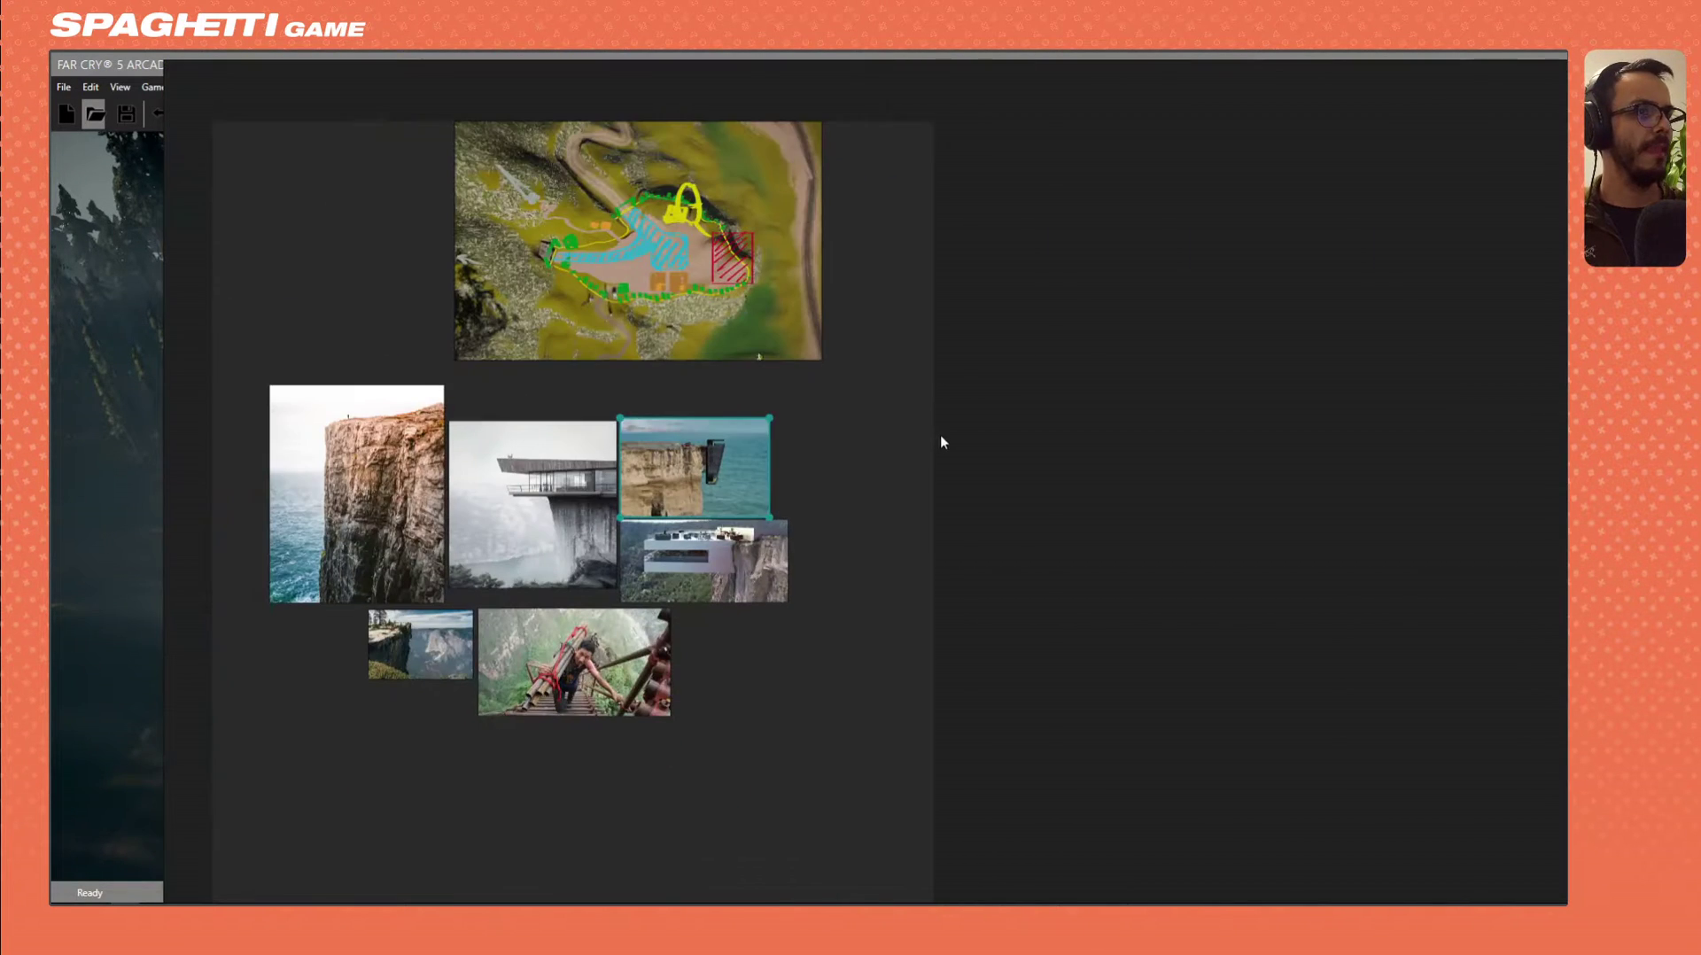
key("ctrl+v")
left_click_drag(930, 445, 916, 486)
key("alt+Tab")
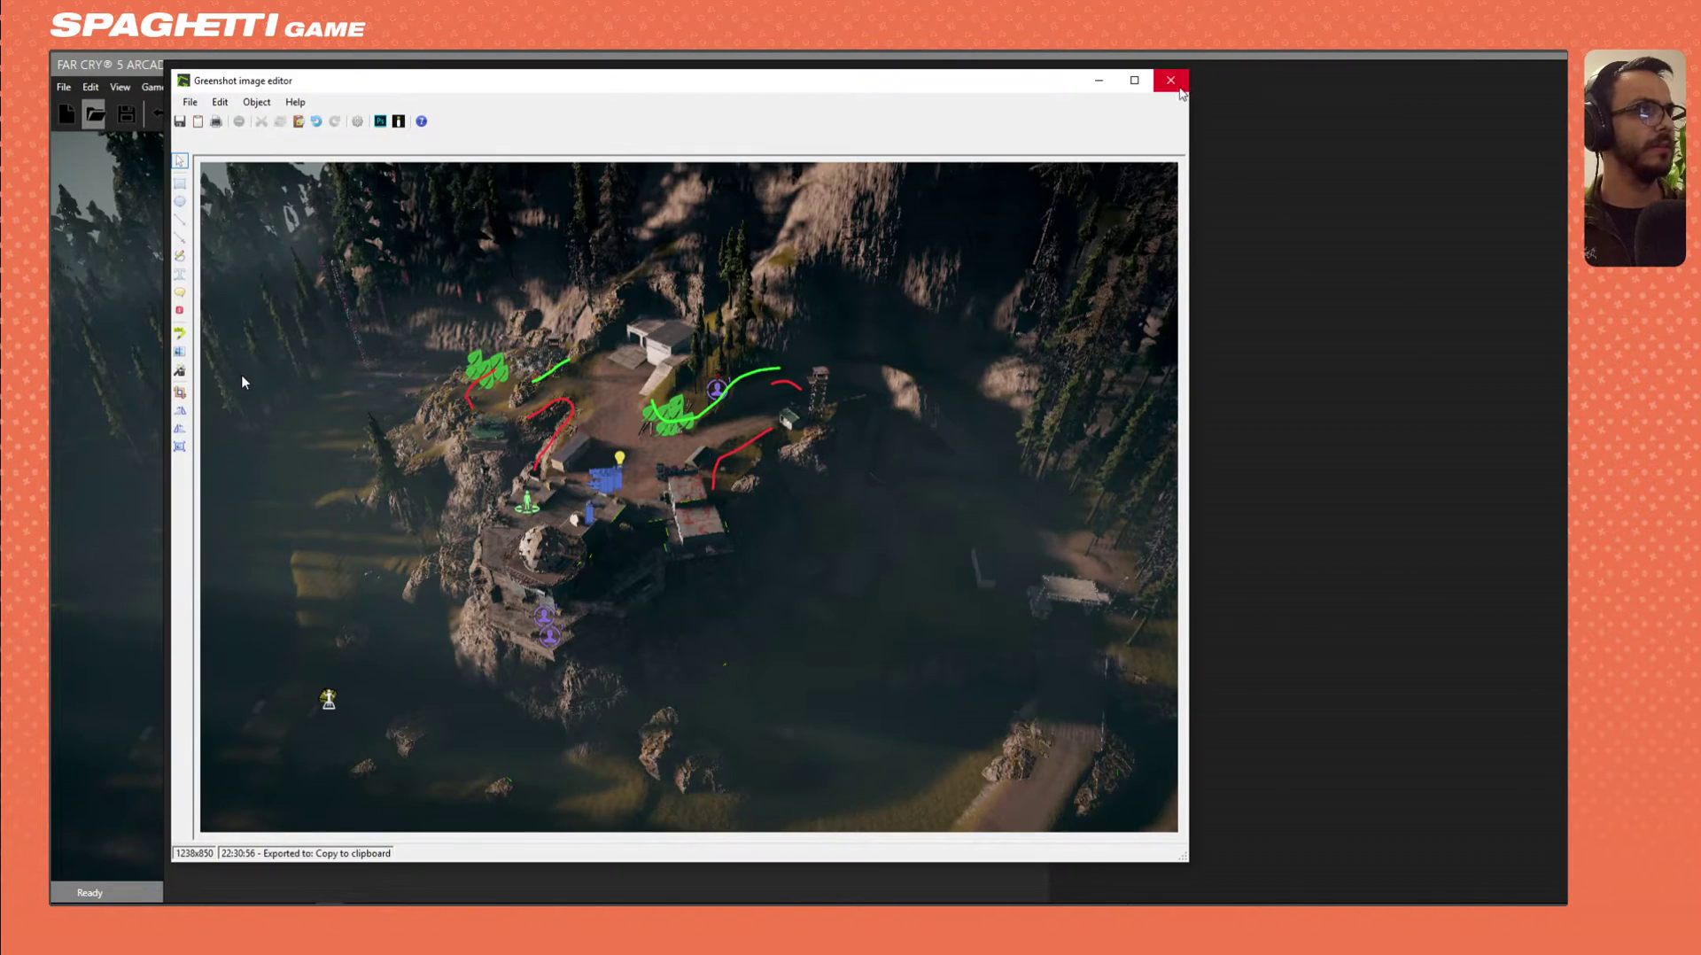
left_click(1168, 80)
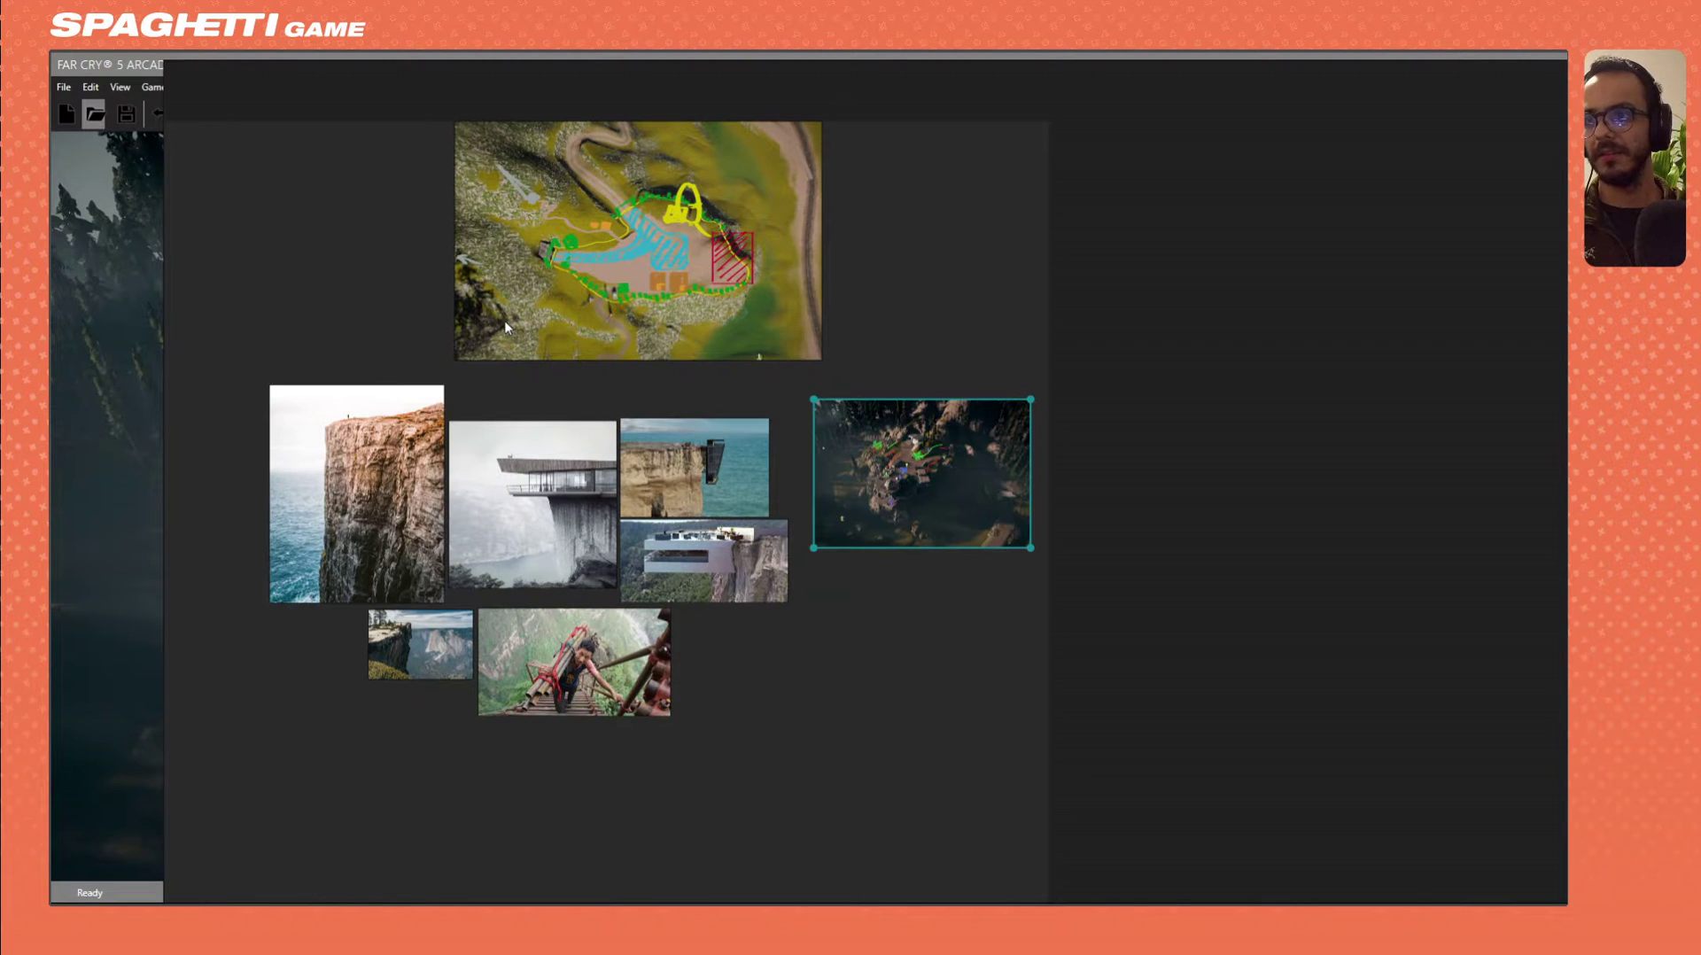
Return to the Far Cry 5 Arcade Editor, search the objects for "light", and place a Worklights Lit beside the watchtower.
key("alt+Tab")
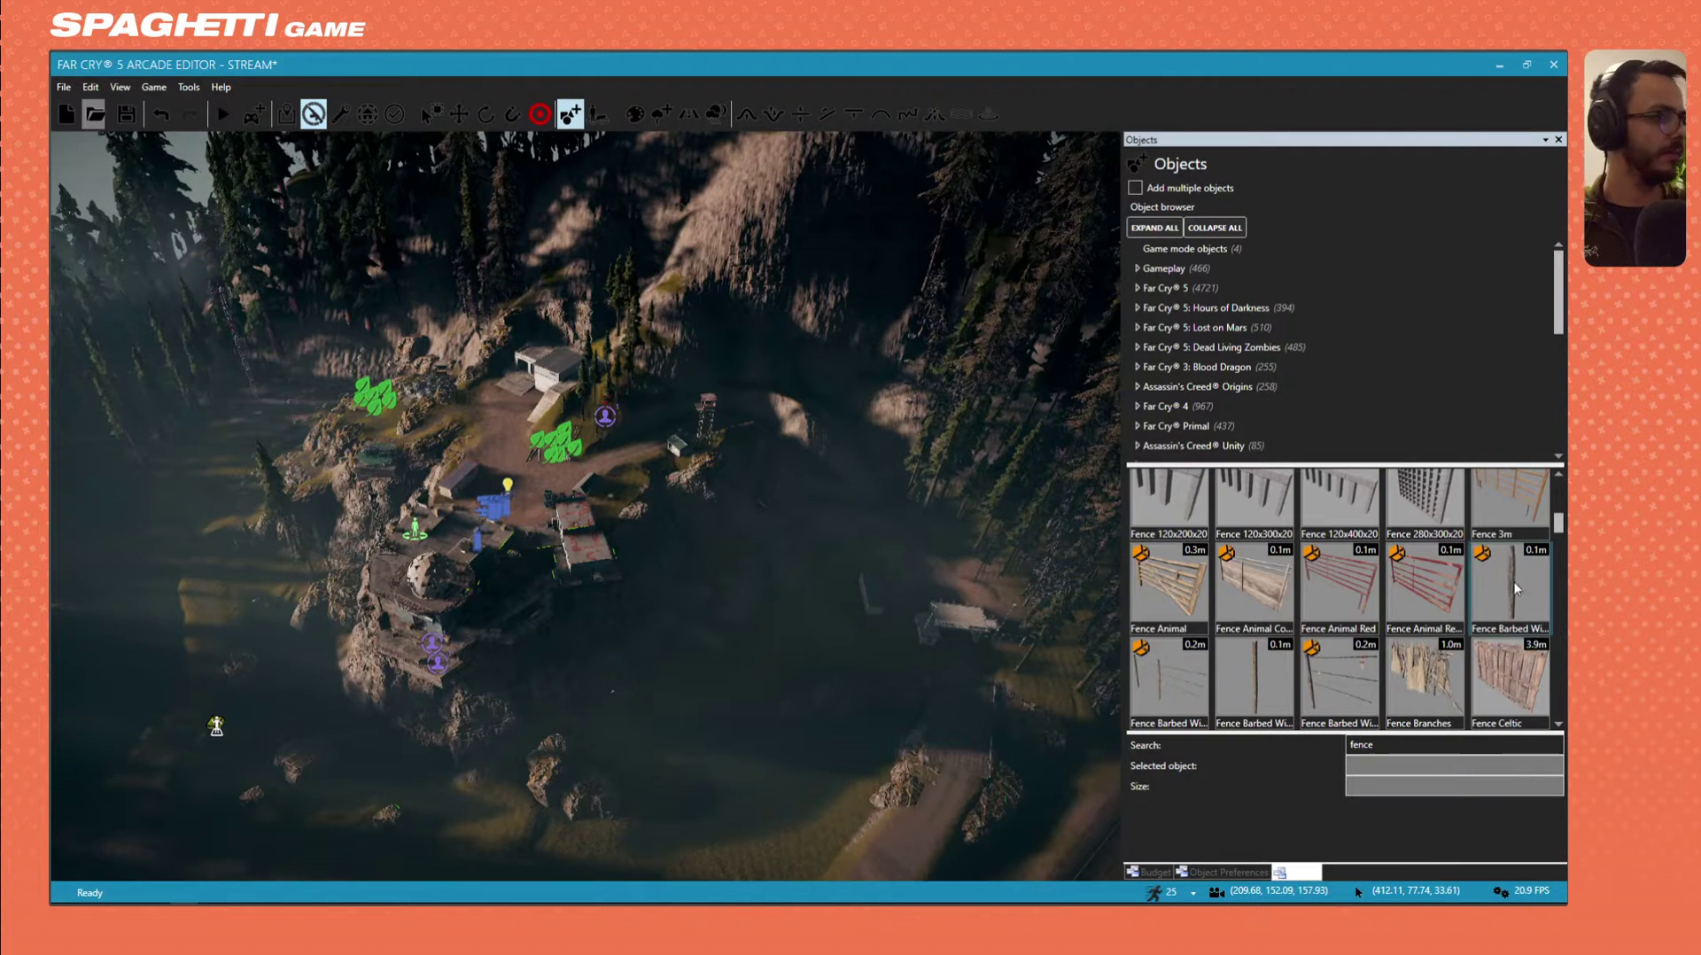
type("light")
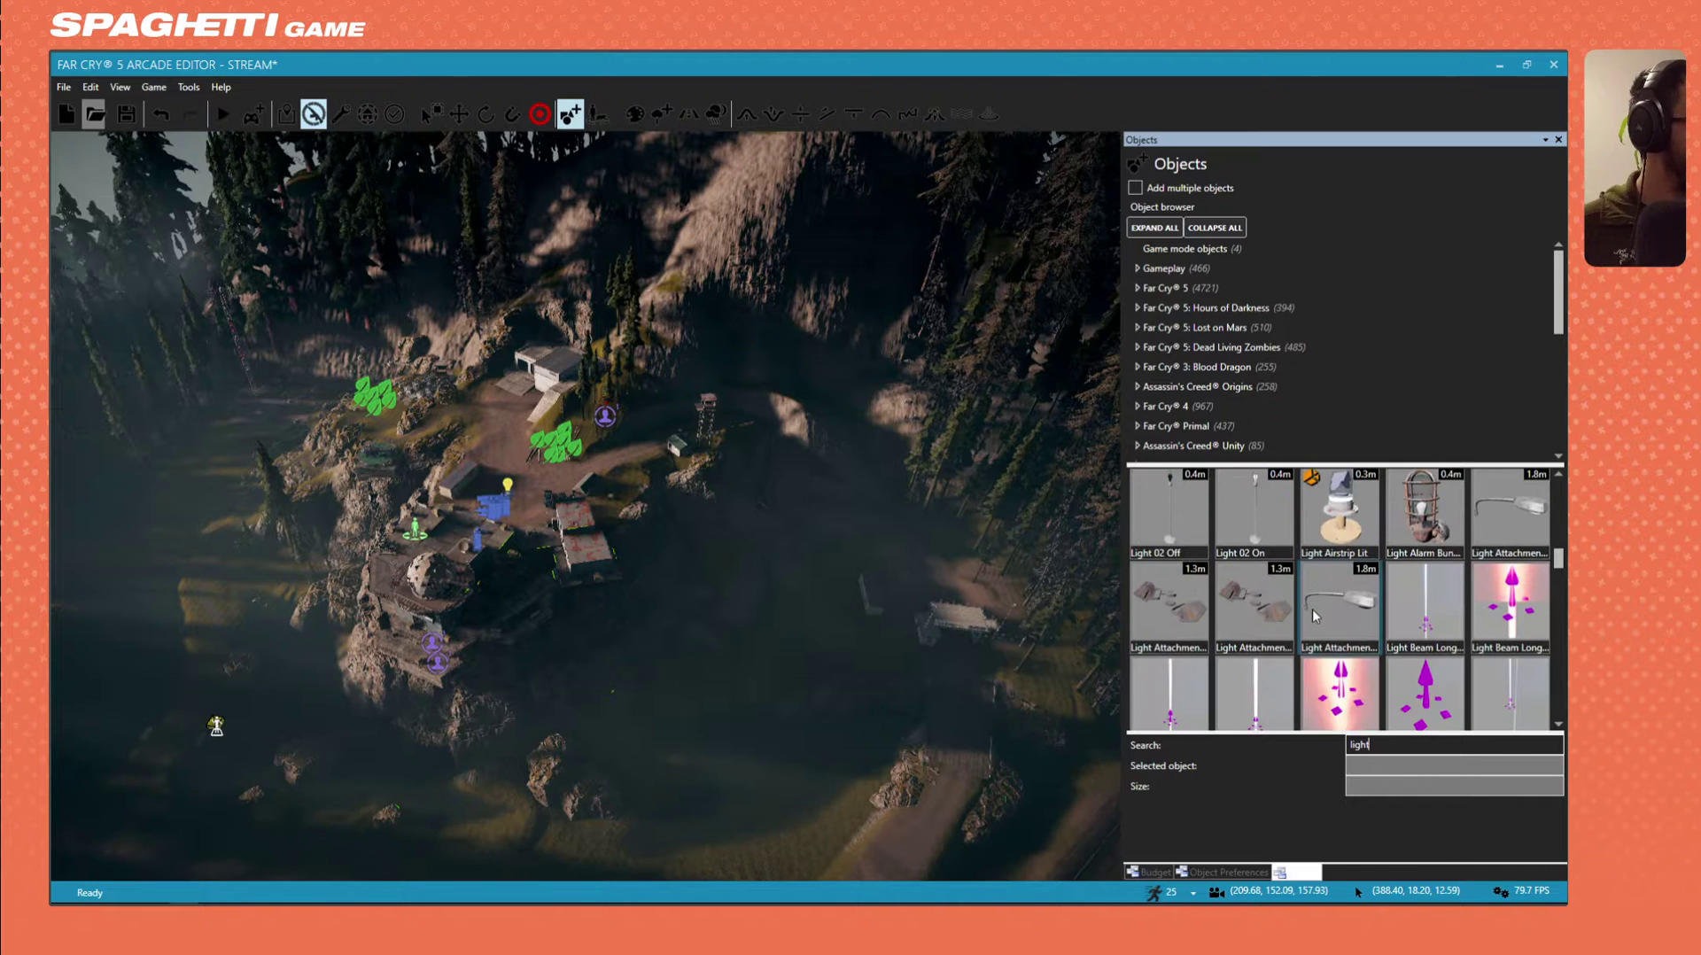
scroll(1310, 608, "up", 2)
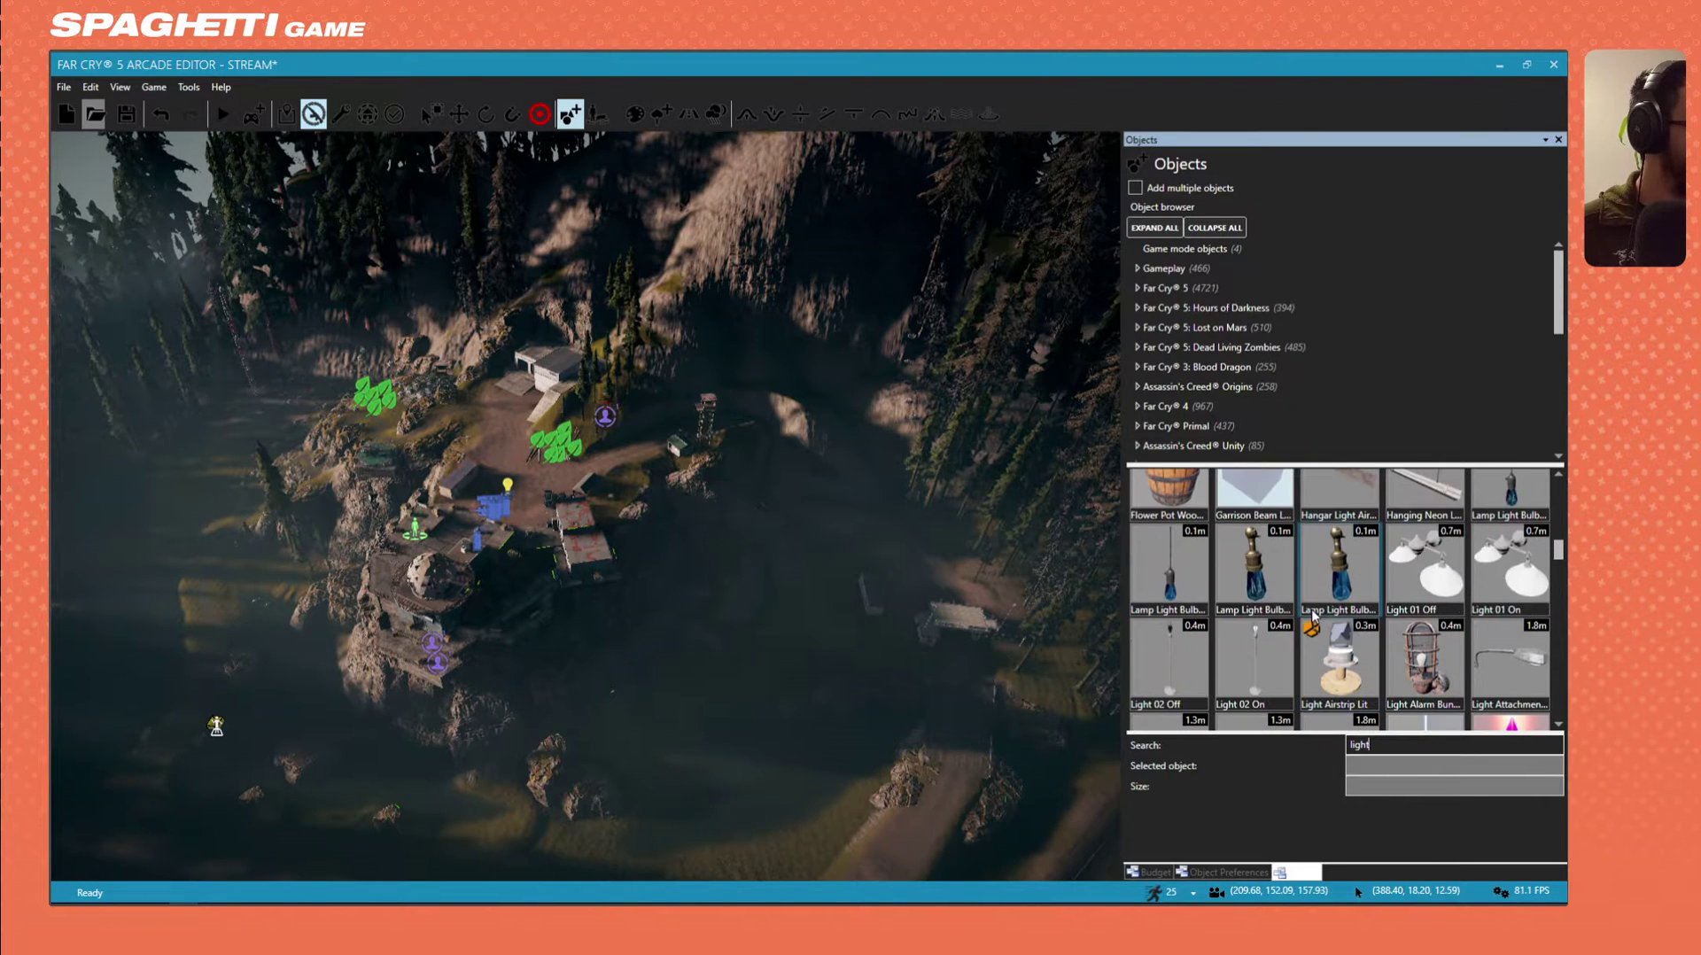
scroll(1307, 625, "down", 5)
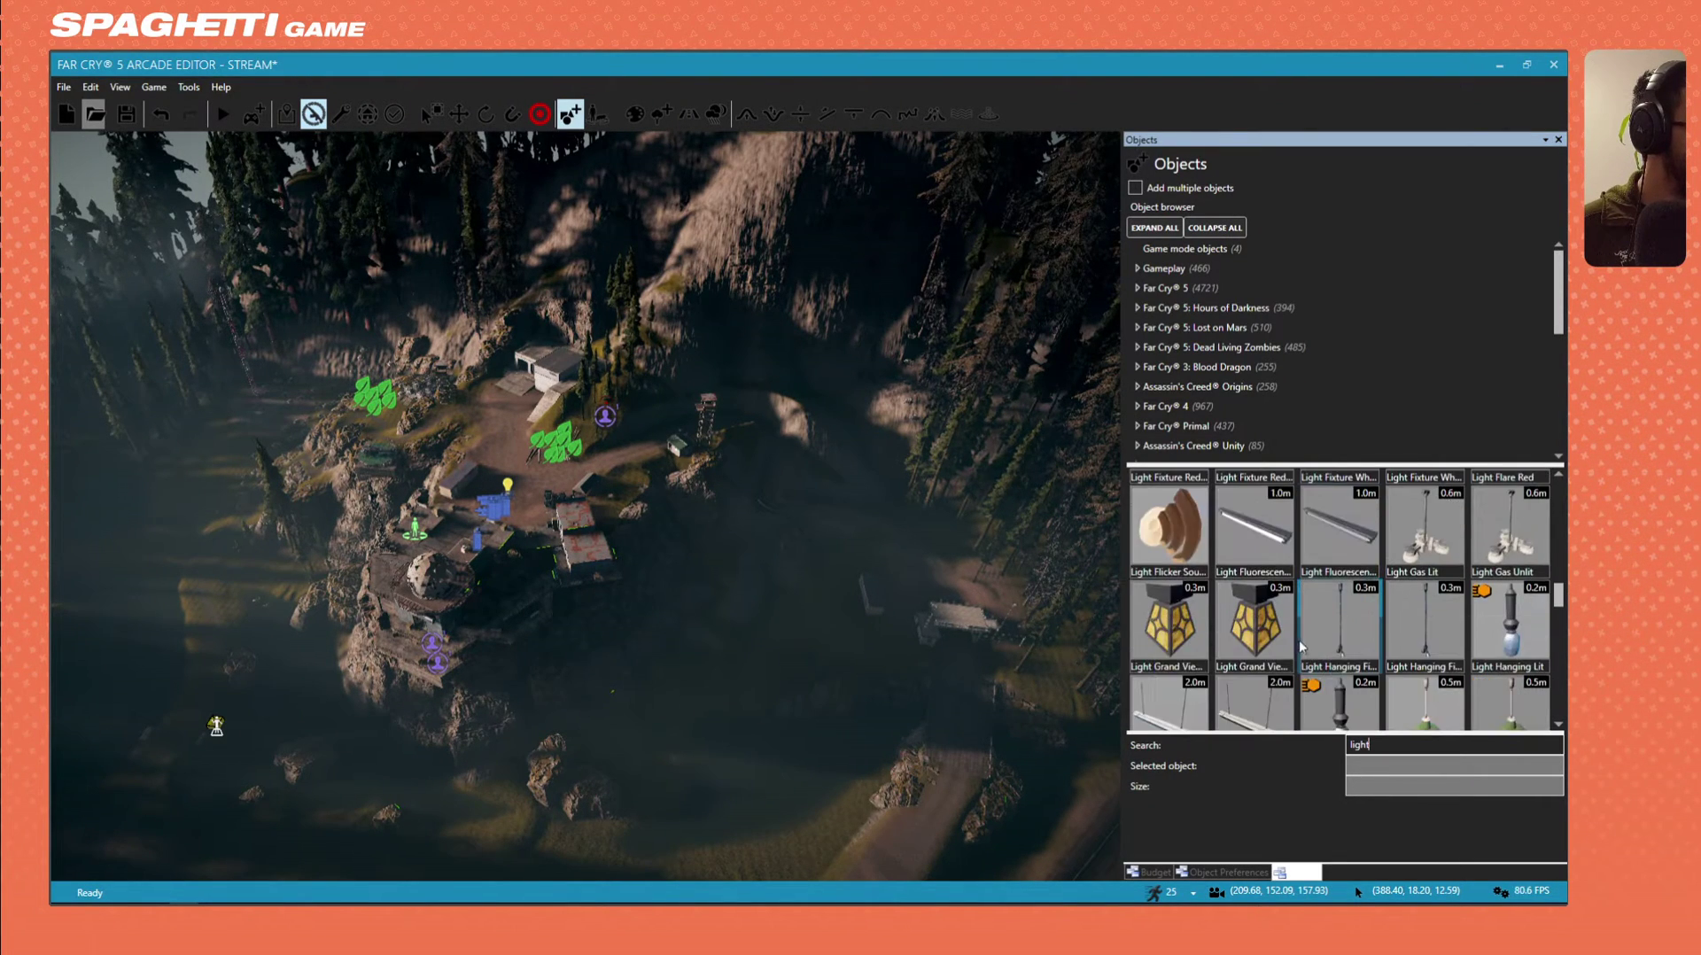
left_click_drag(1560, 591, 1561, 629)
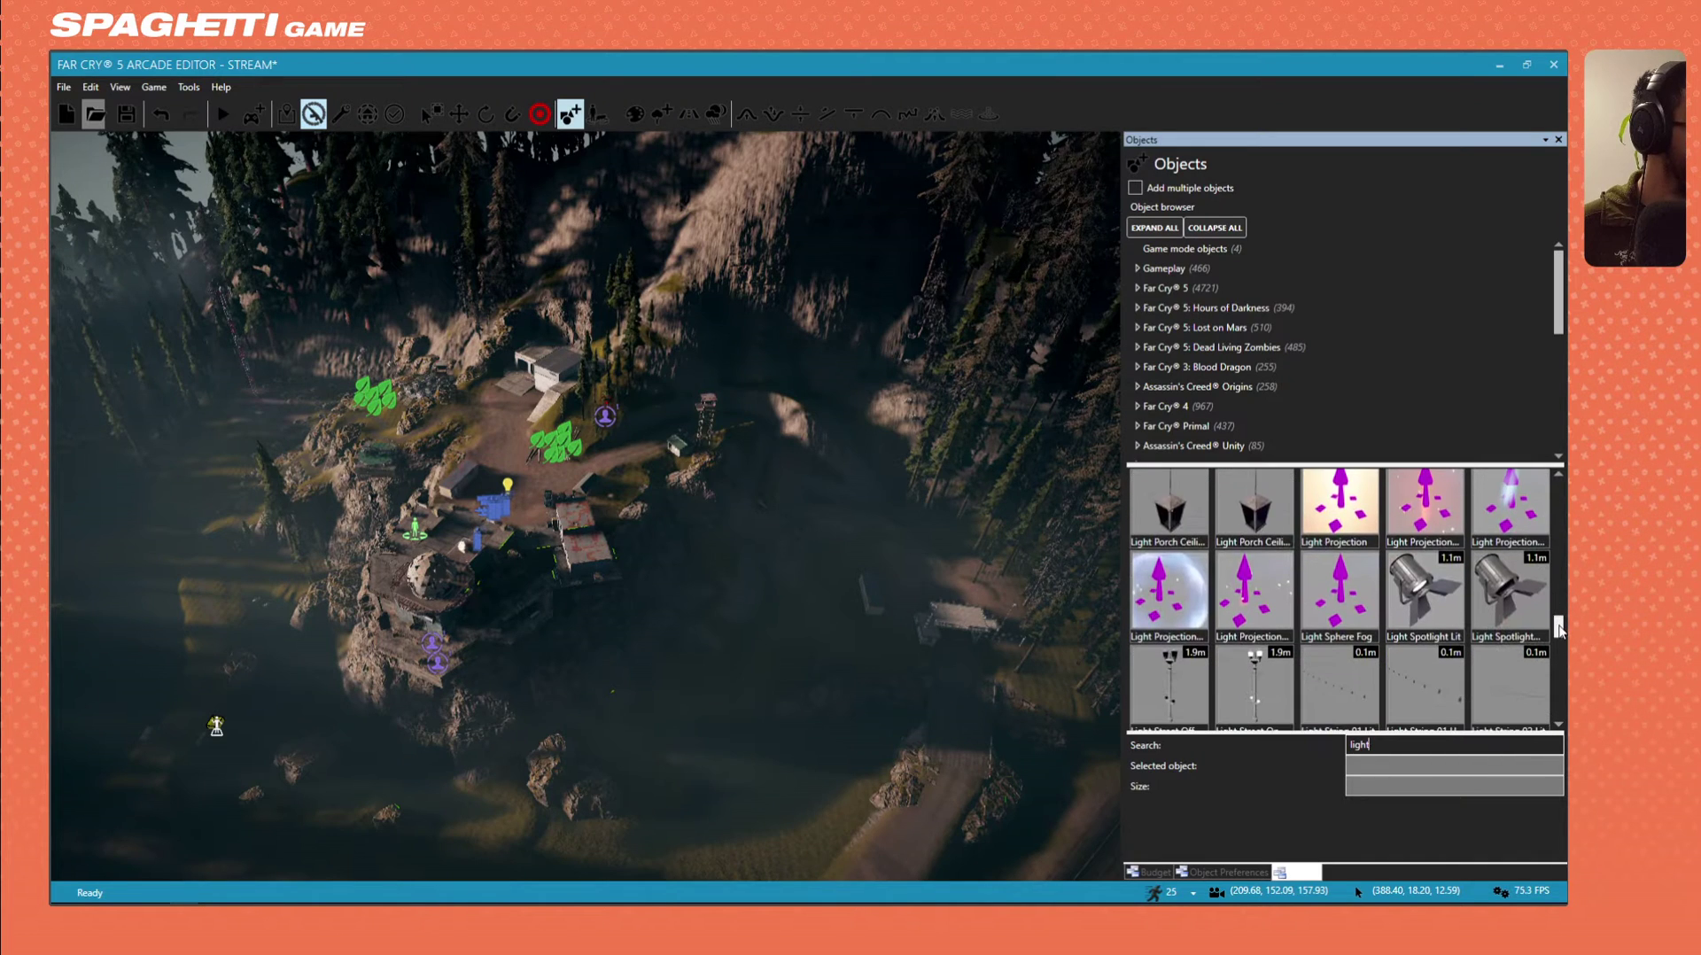
scroll(1335, 657, "down", 1)
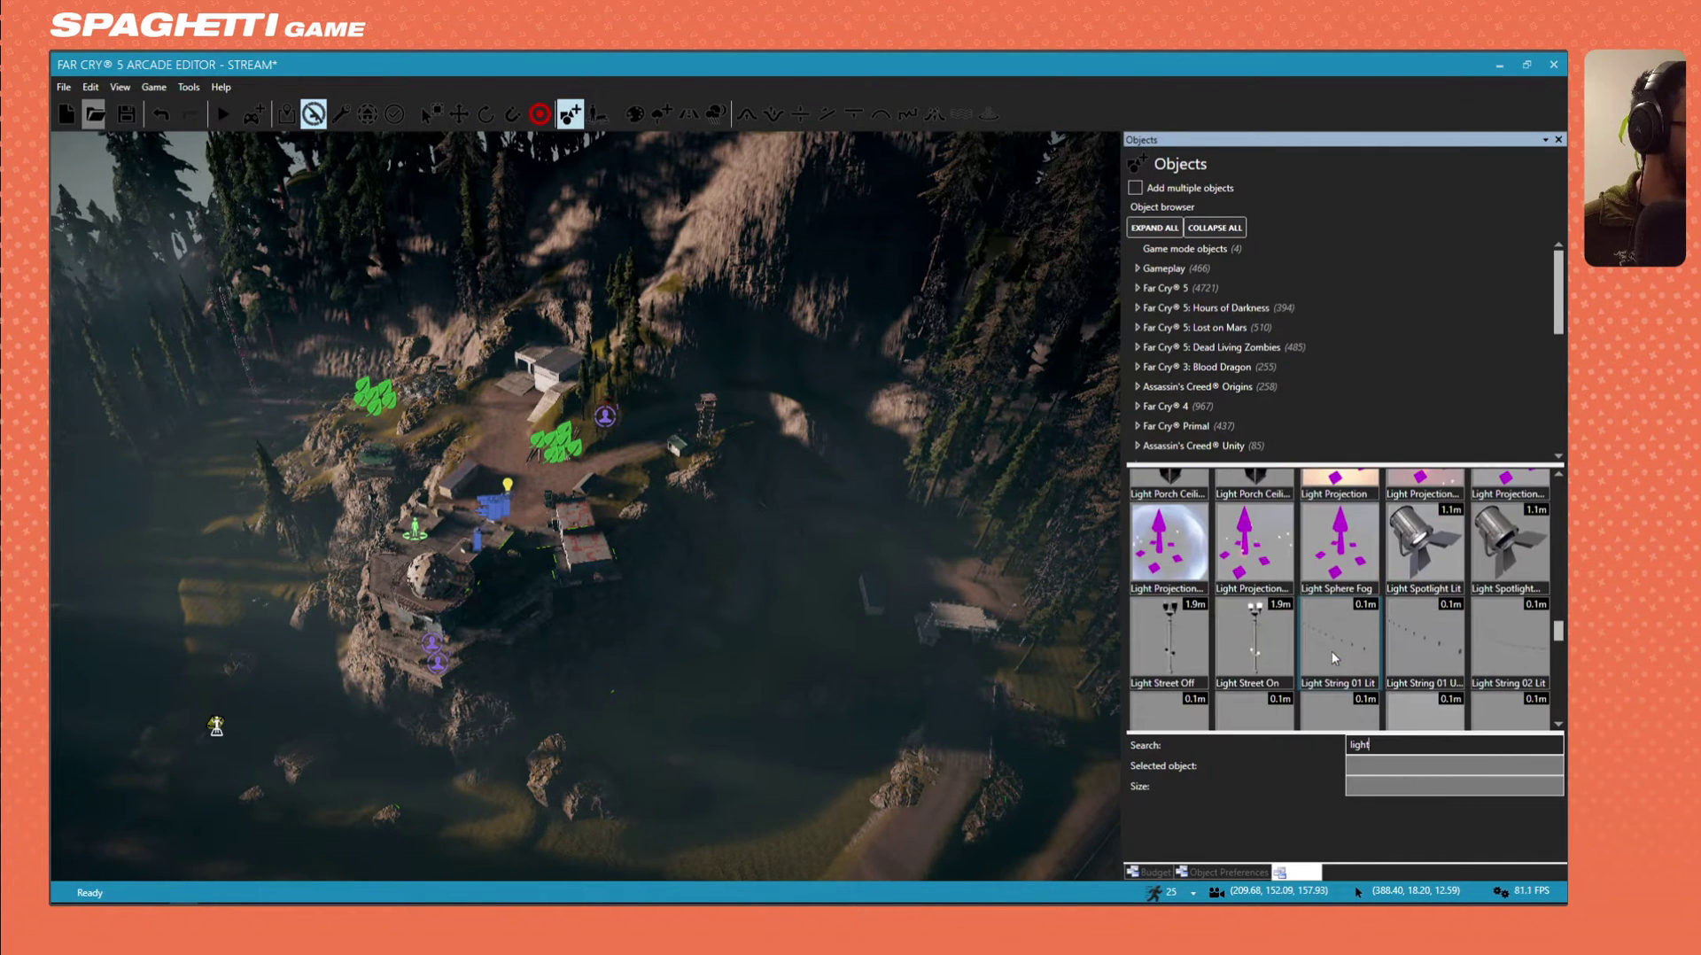
scroll(1335, 658, "down", 5)
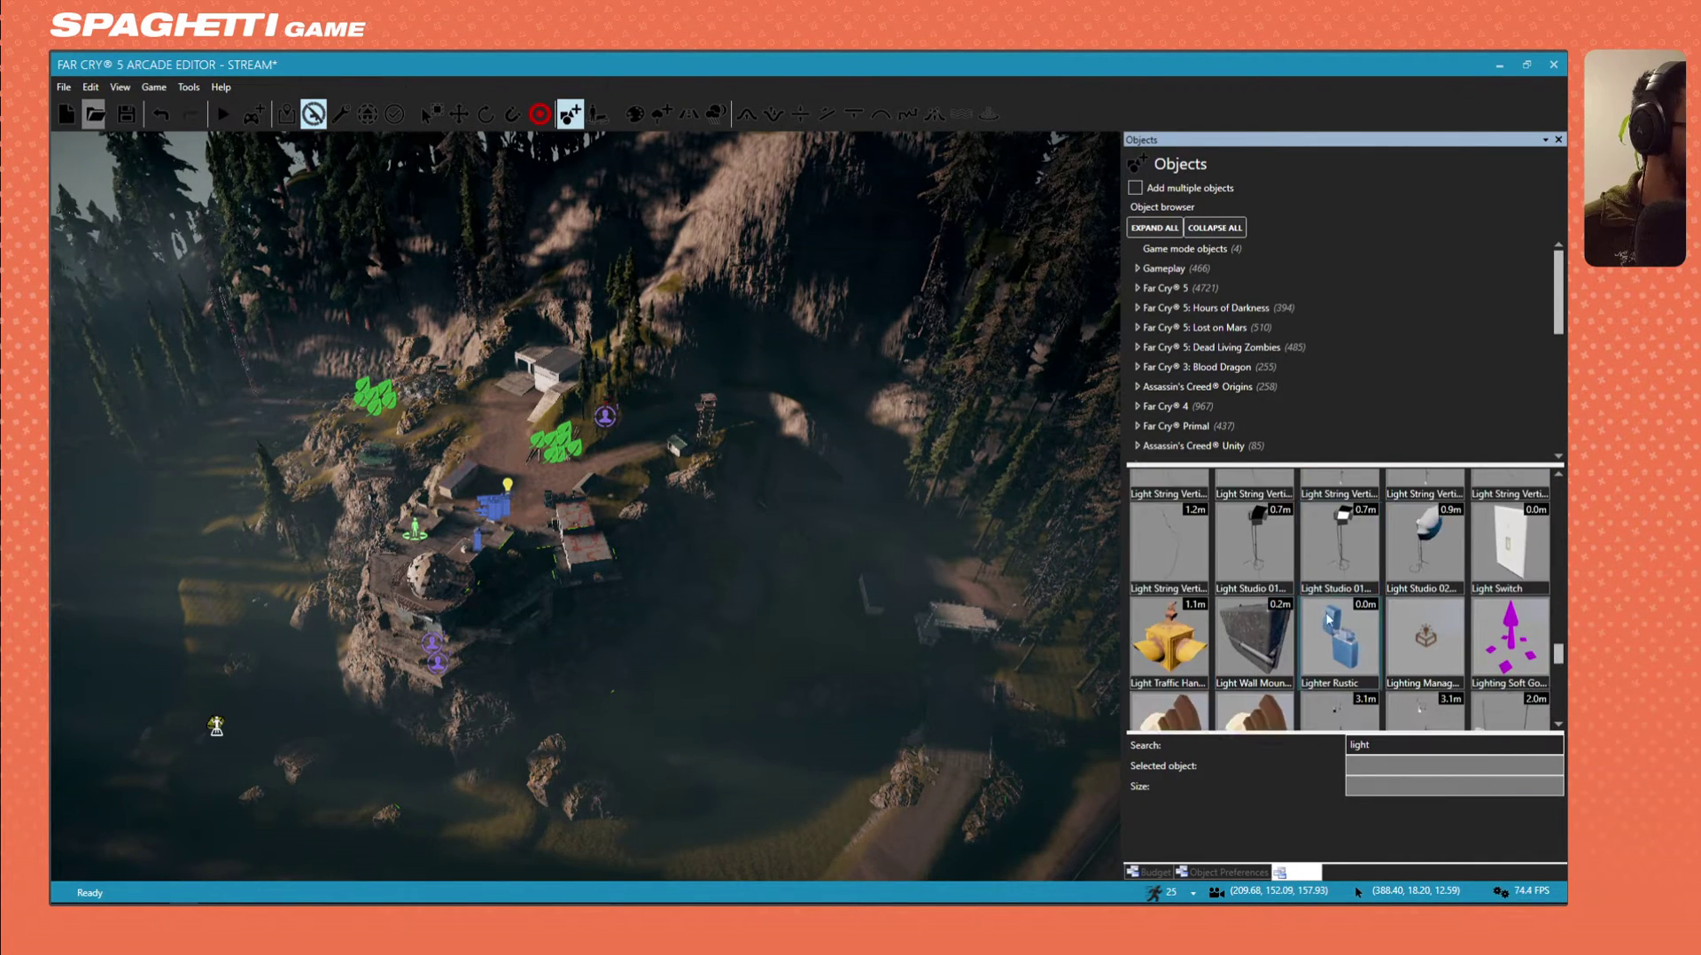
scroll(1328, 620, "down", 2)
scroll(1258, 649, "down", 2)
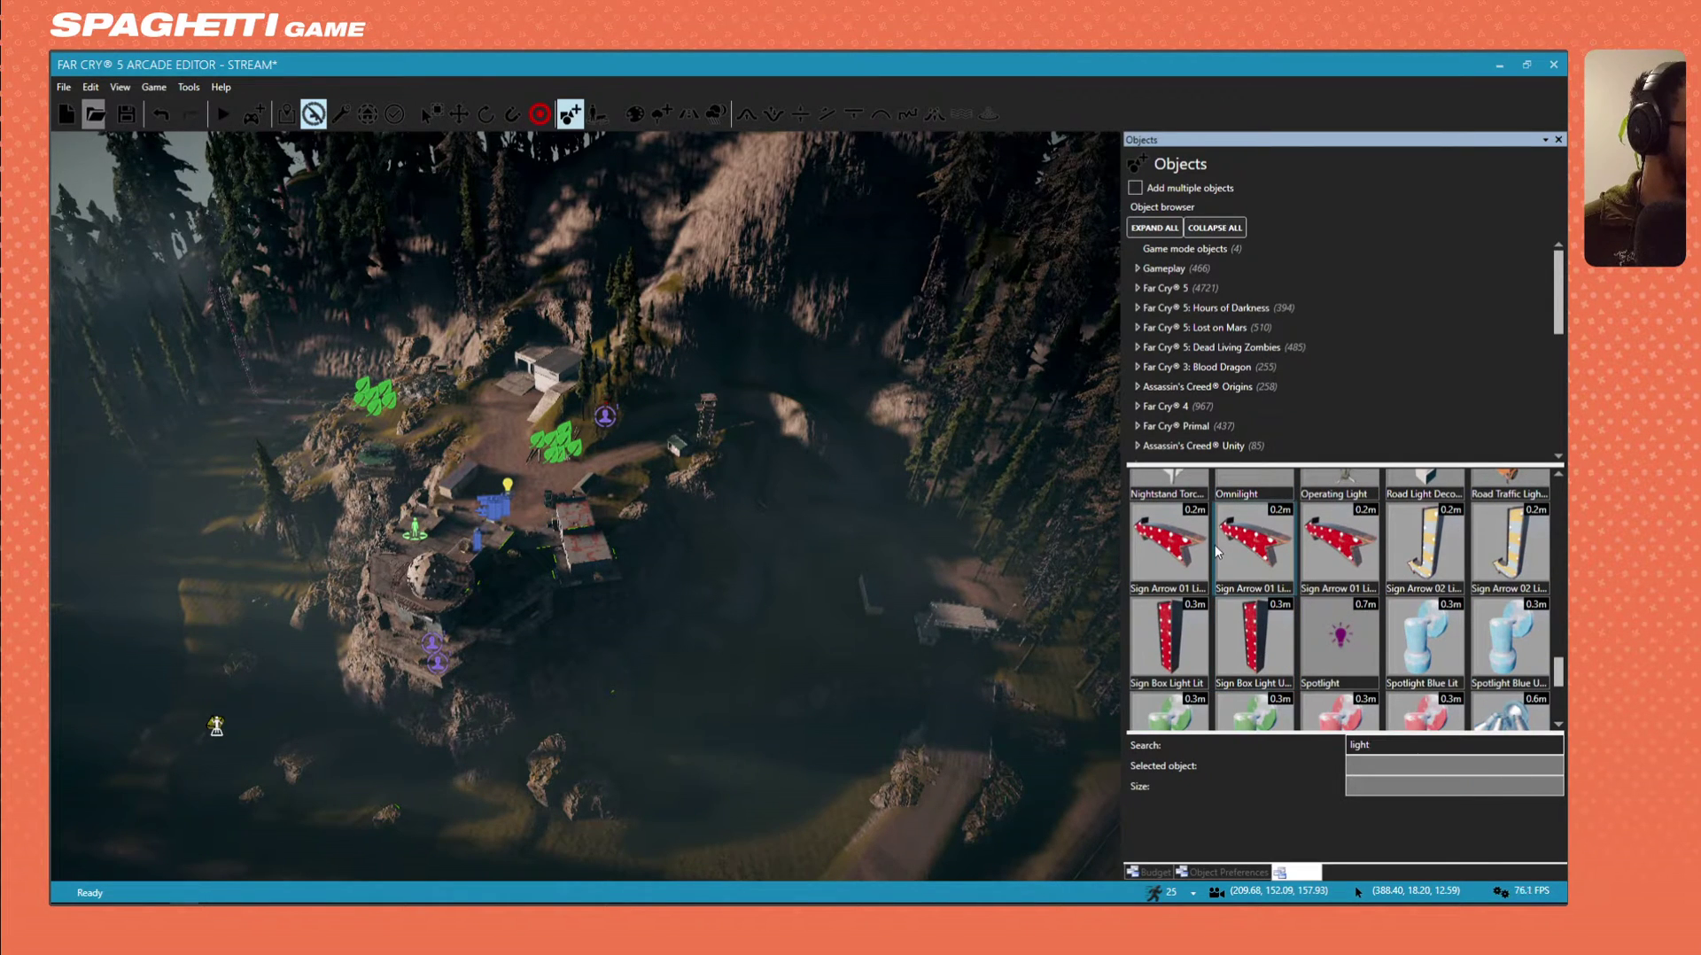
scroll(1222, 547, "down", 3)
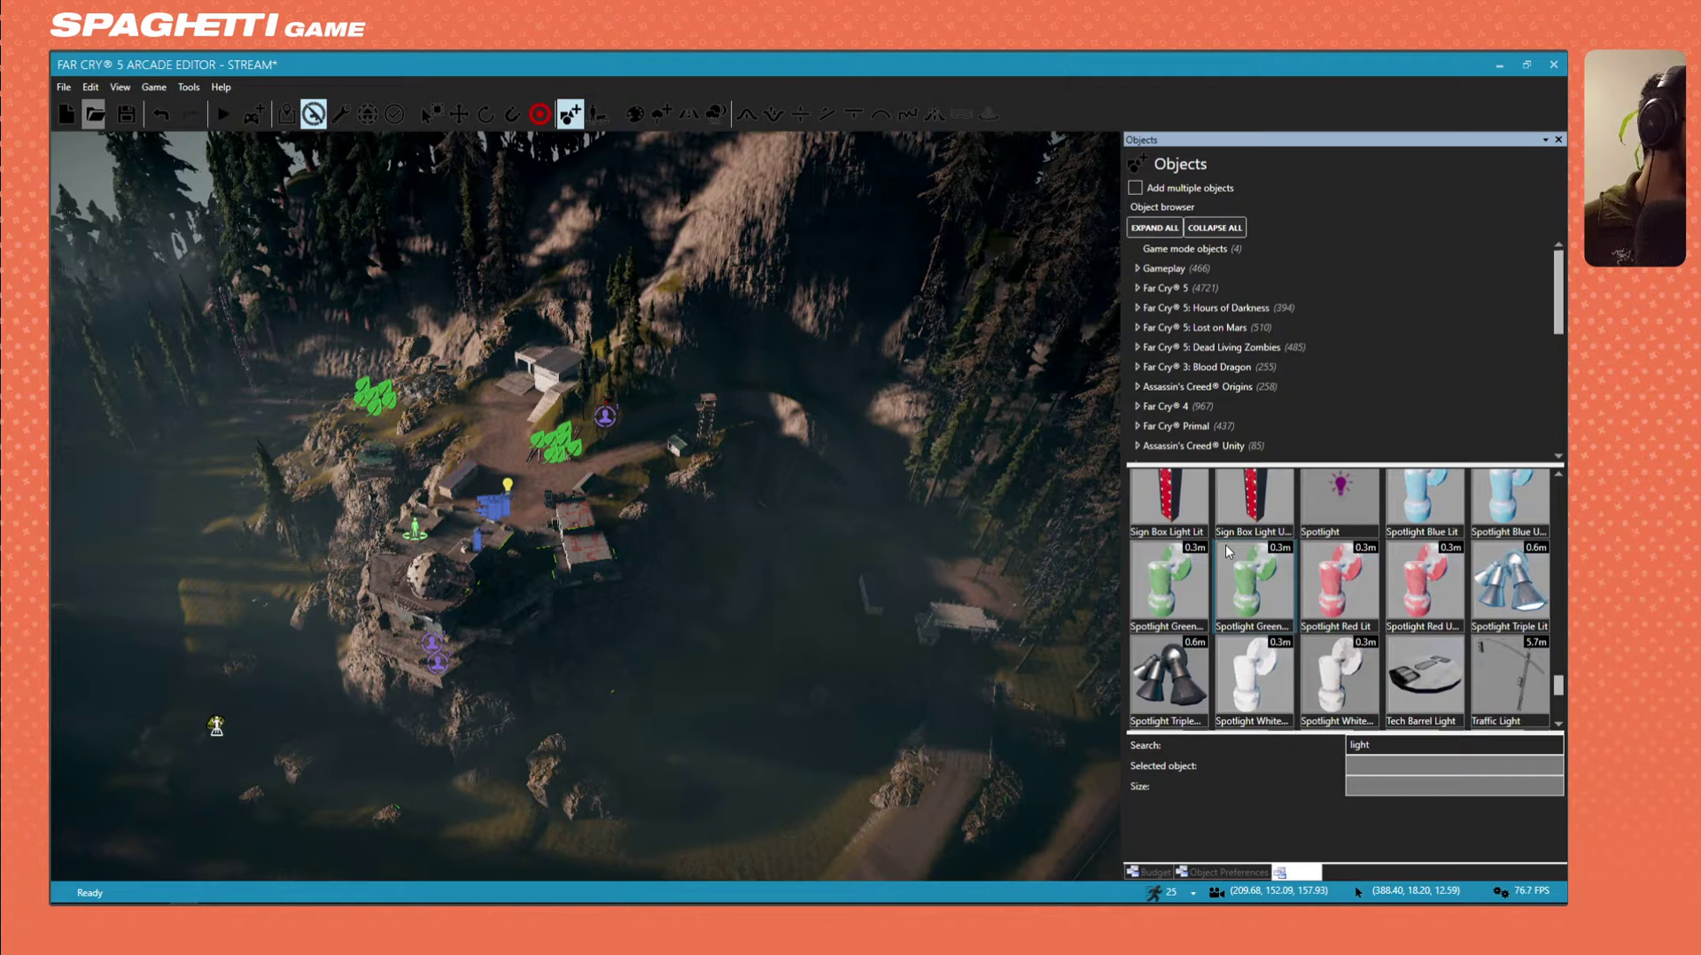
scroll(1226, 549, "down", 2)
scroll(1212, 561, "down", 2)
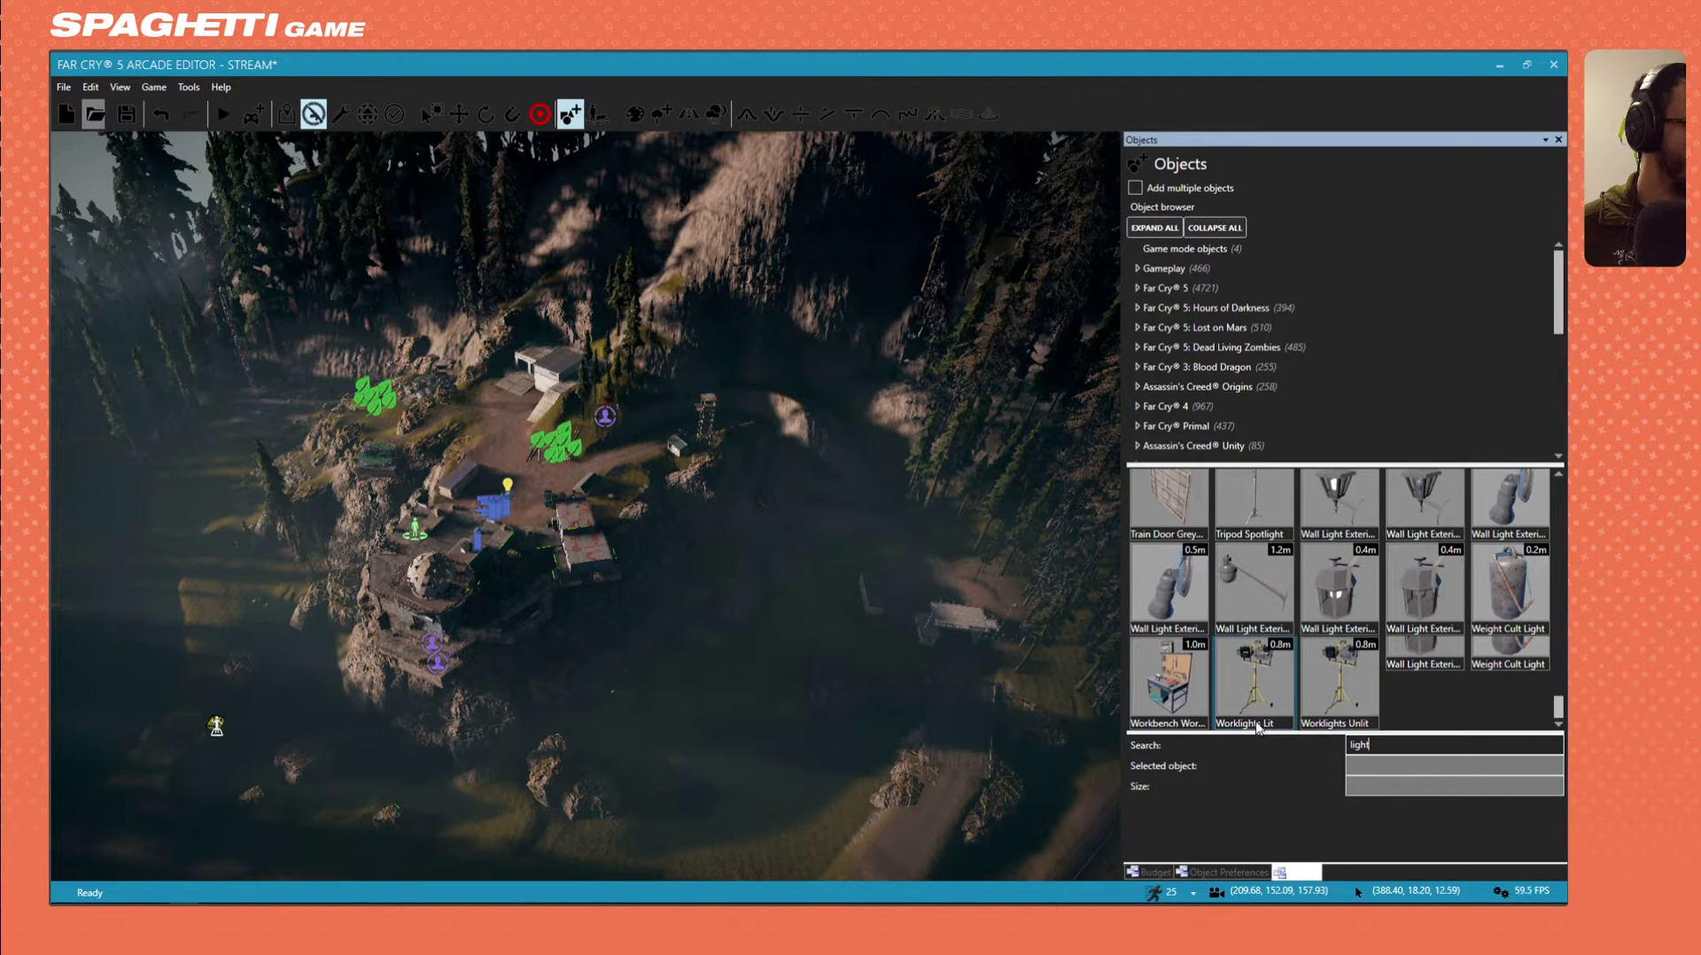
left_click(1258, 713)
left_click(731, 426)
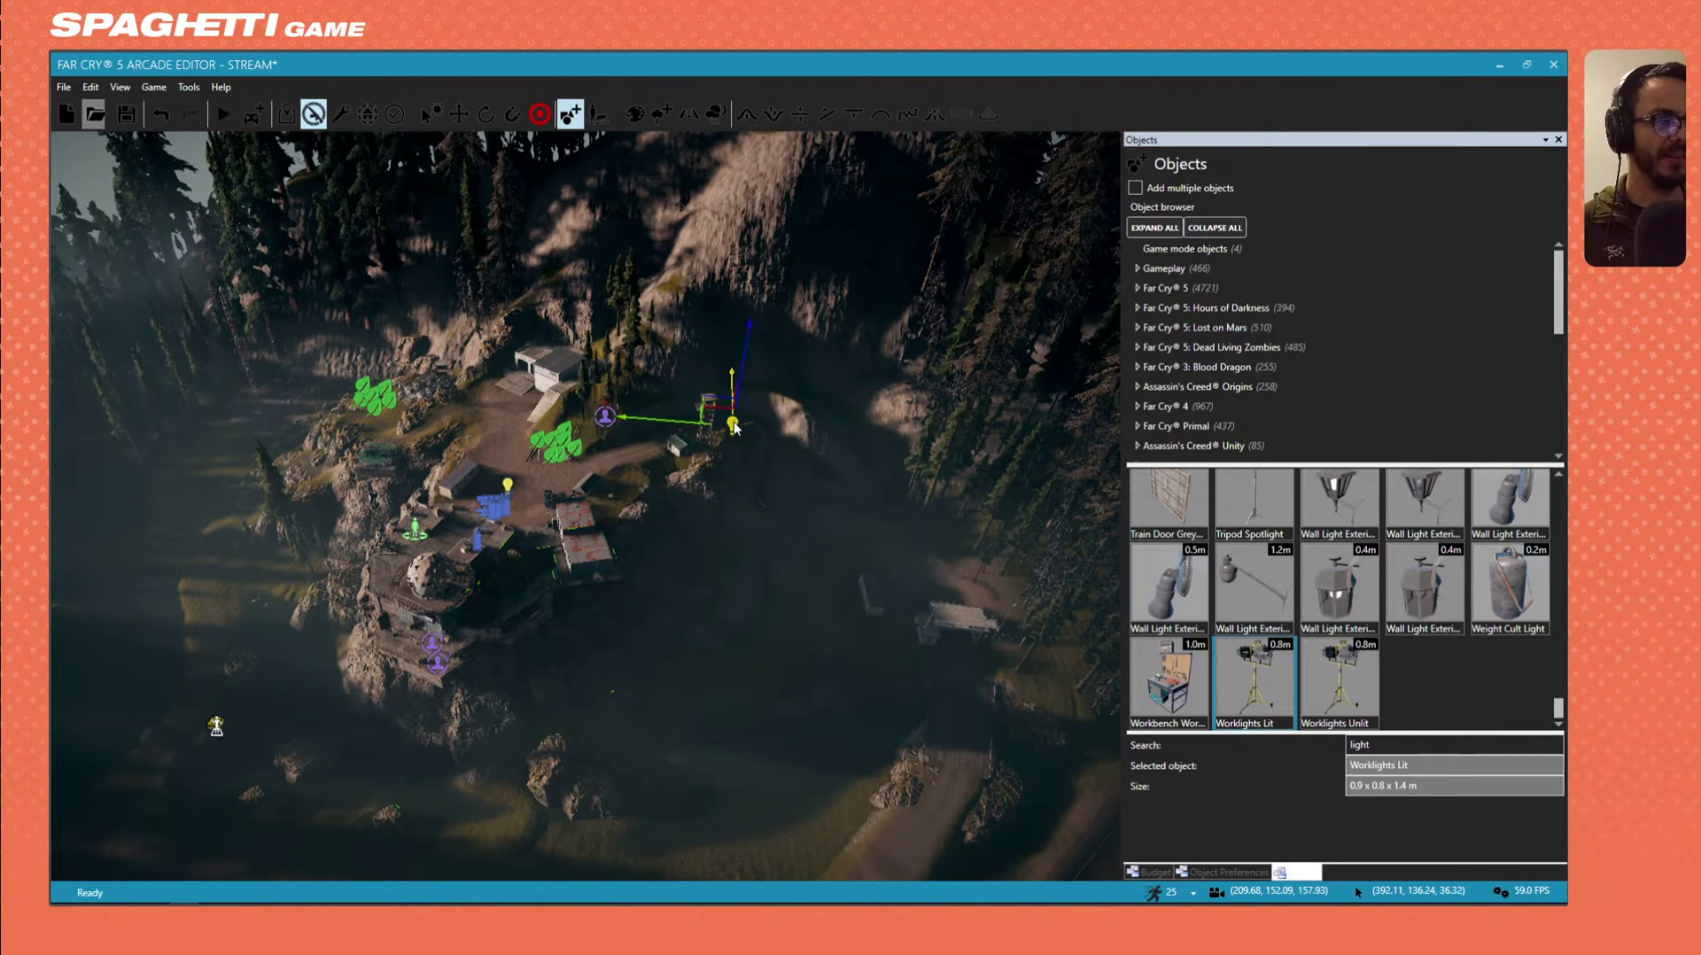
key("Escape")
Check the reference board, and select the placed Worklights Lit on the dirt ground at close range.
right_click_drag(734, 428, 679, 486)
key("w")
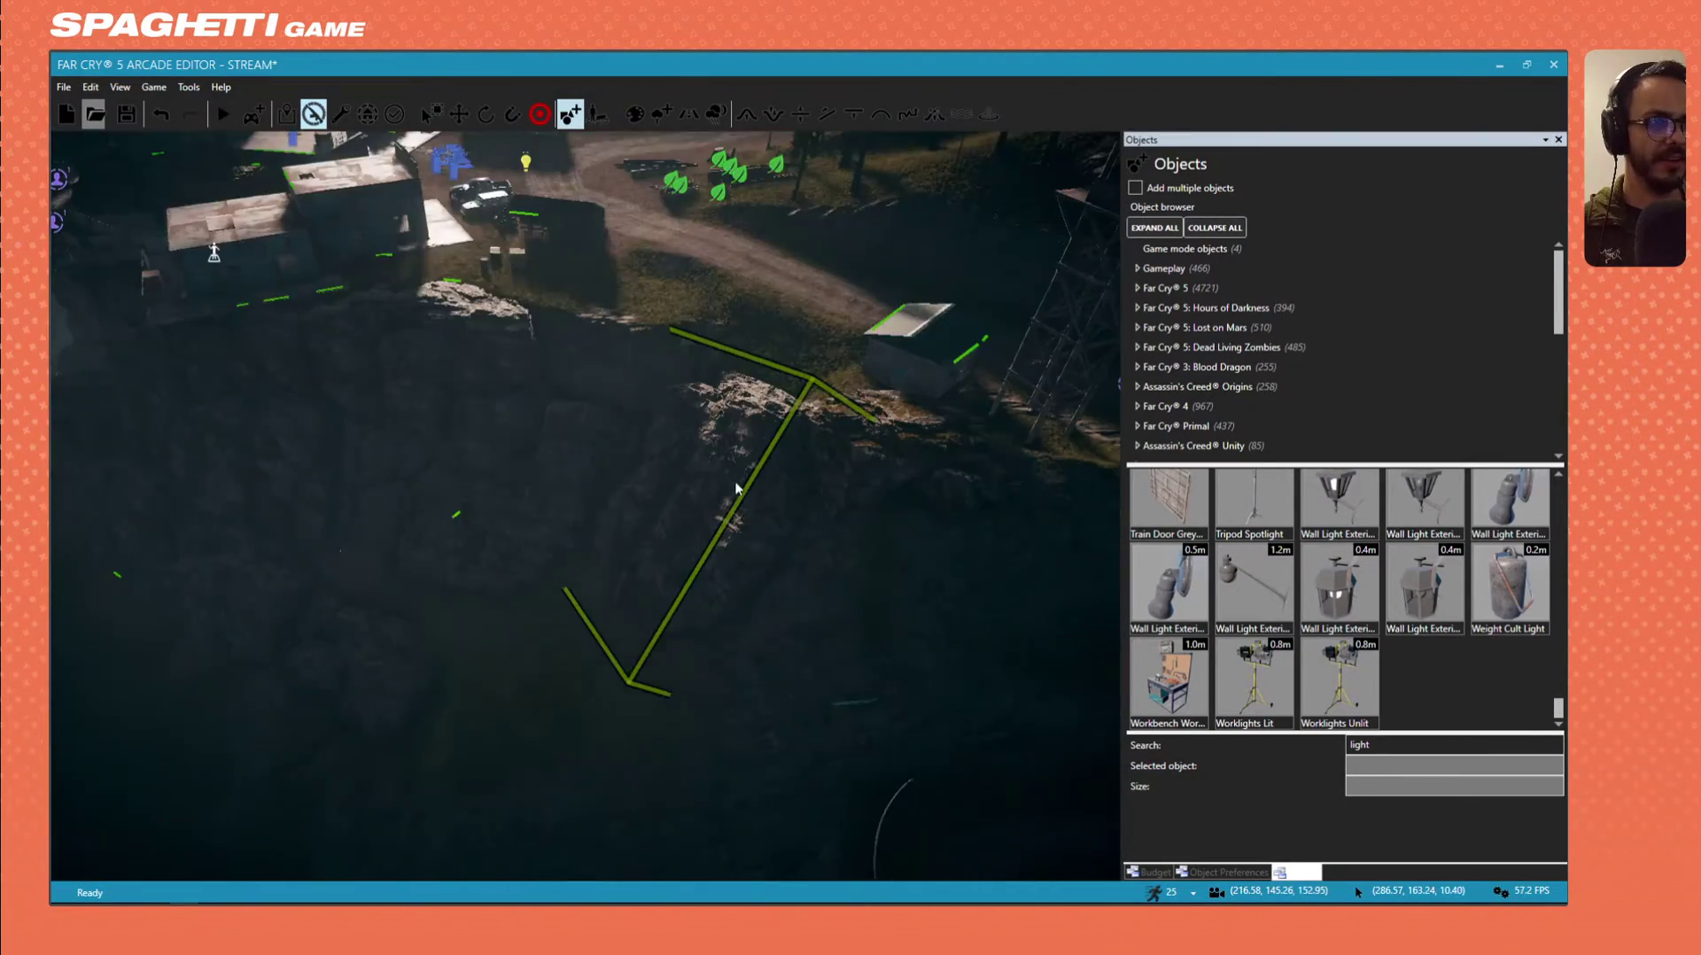
key("alt+Tab")
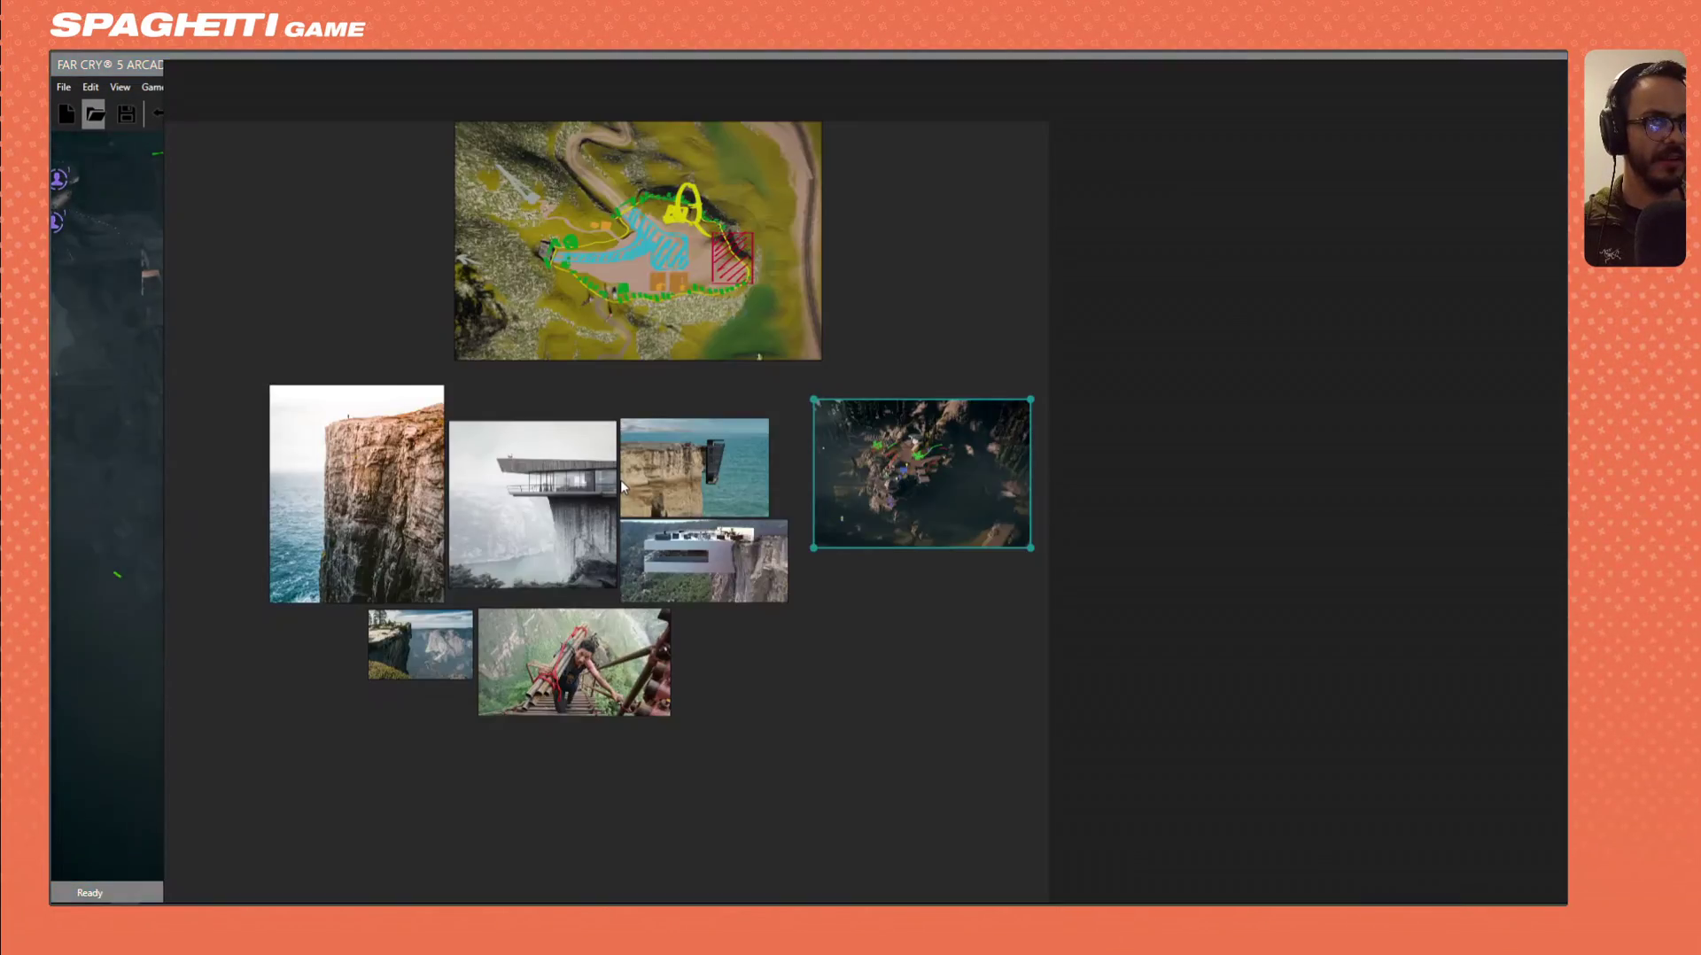
key("alt+Tab")
right_click_drag(736, 489, 681, 485)
key("w")
key("w")
key("a")
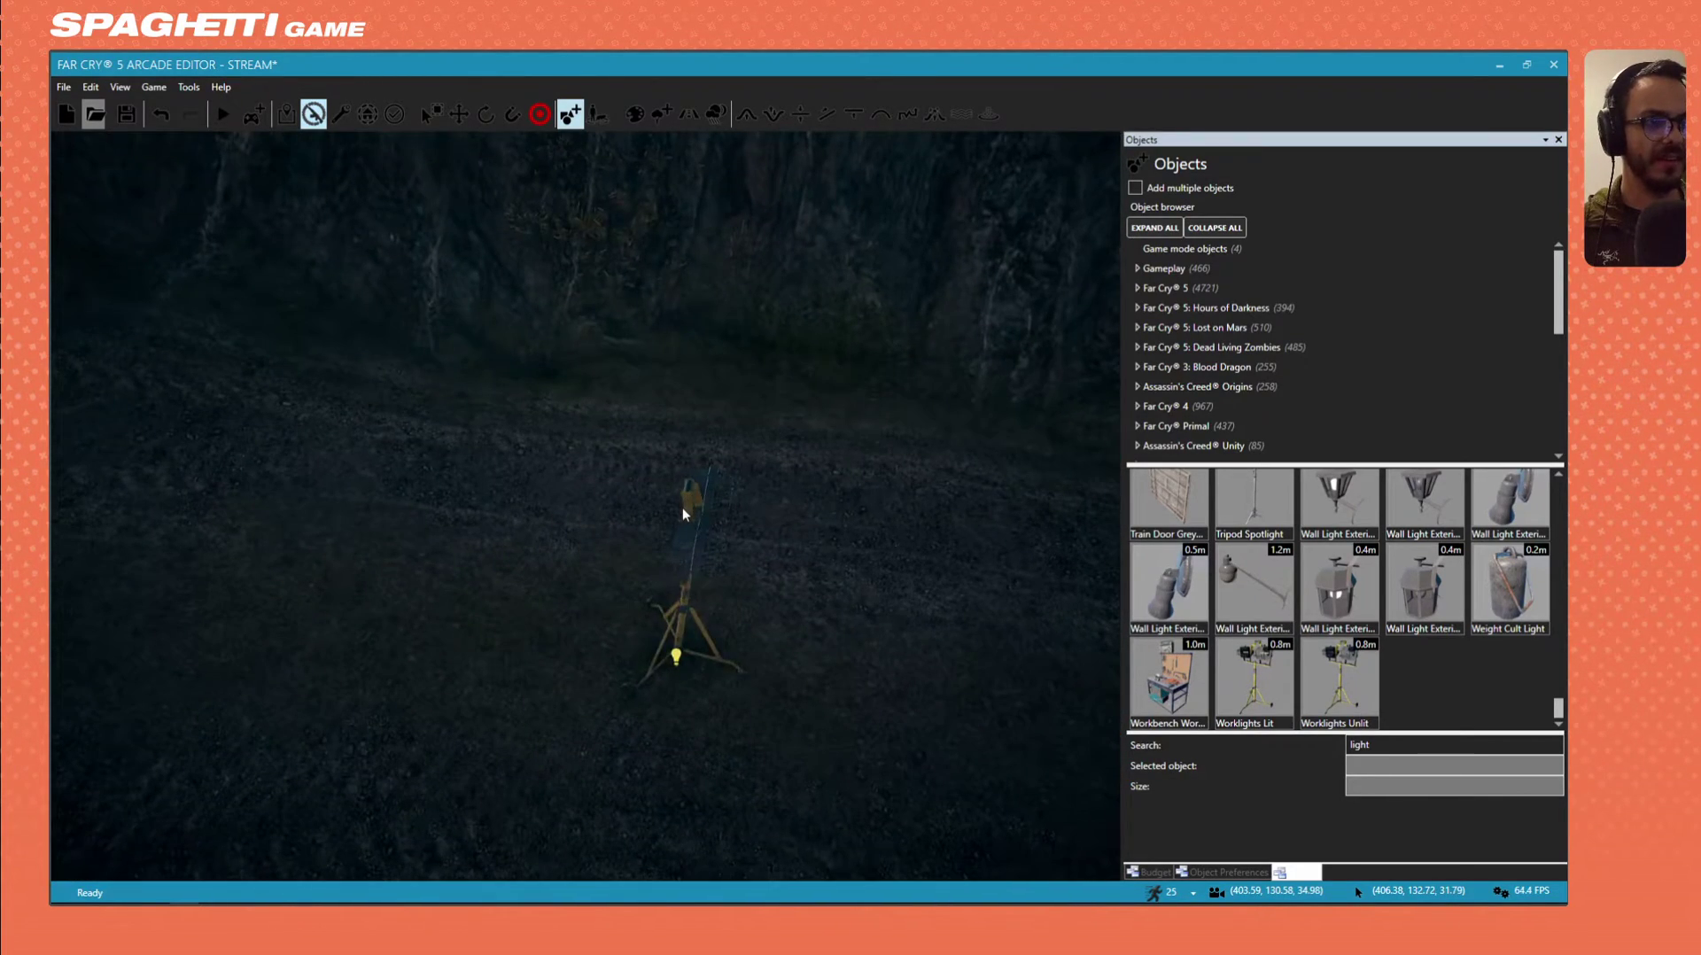
left_click(682, 511)
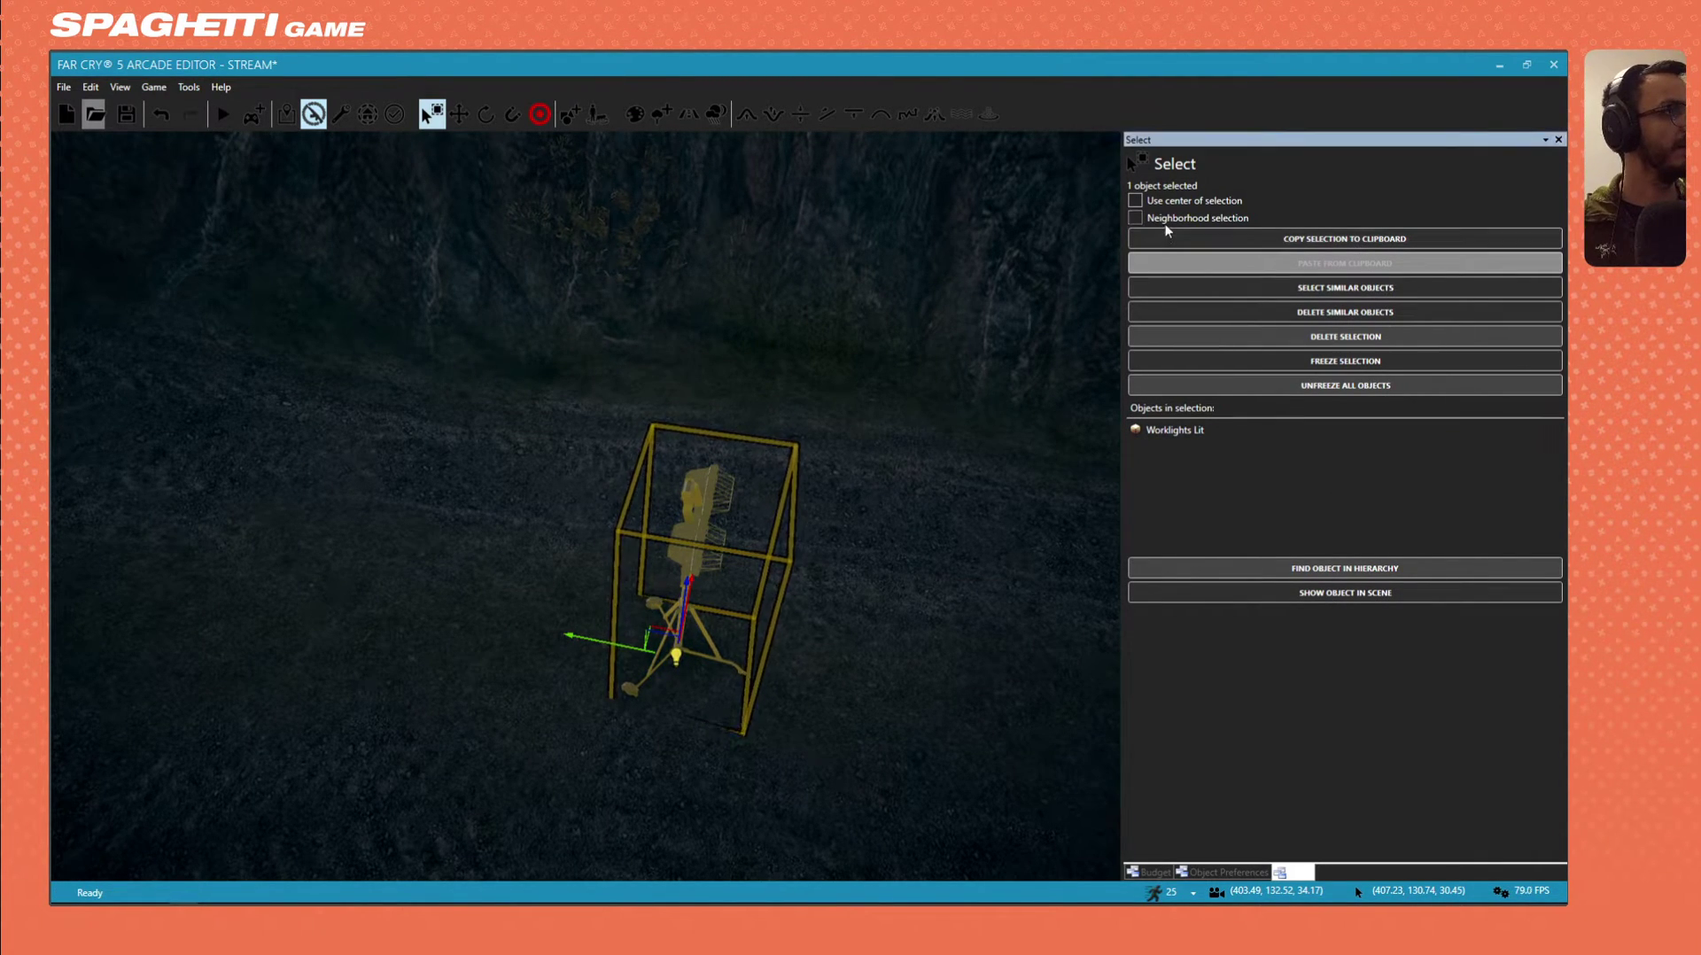
Examine the selected Worklights Lit from its front side on the dirt road.
right_click_drag(602, 372, 693, 332)
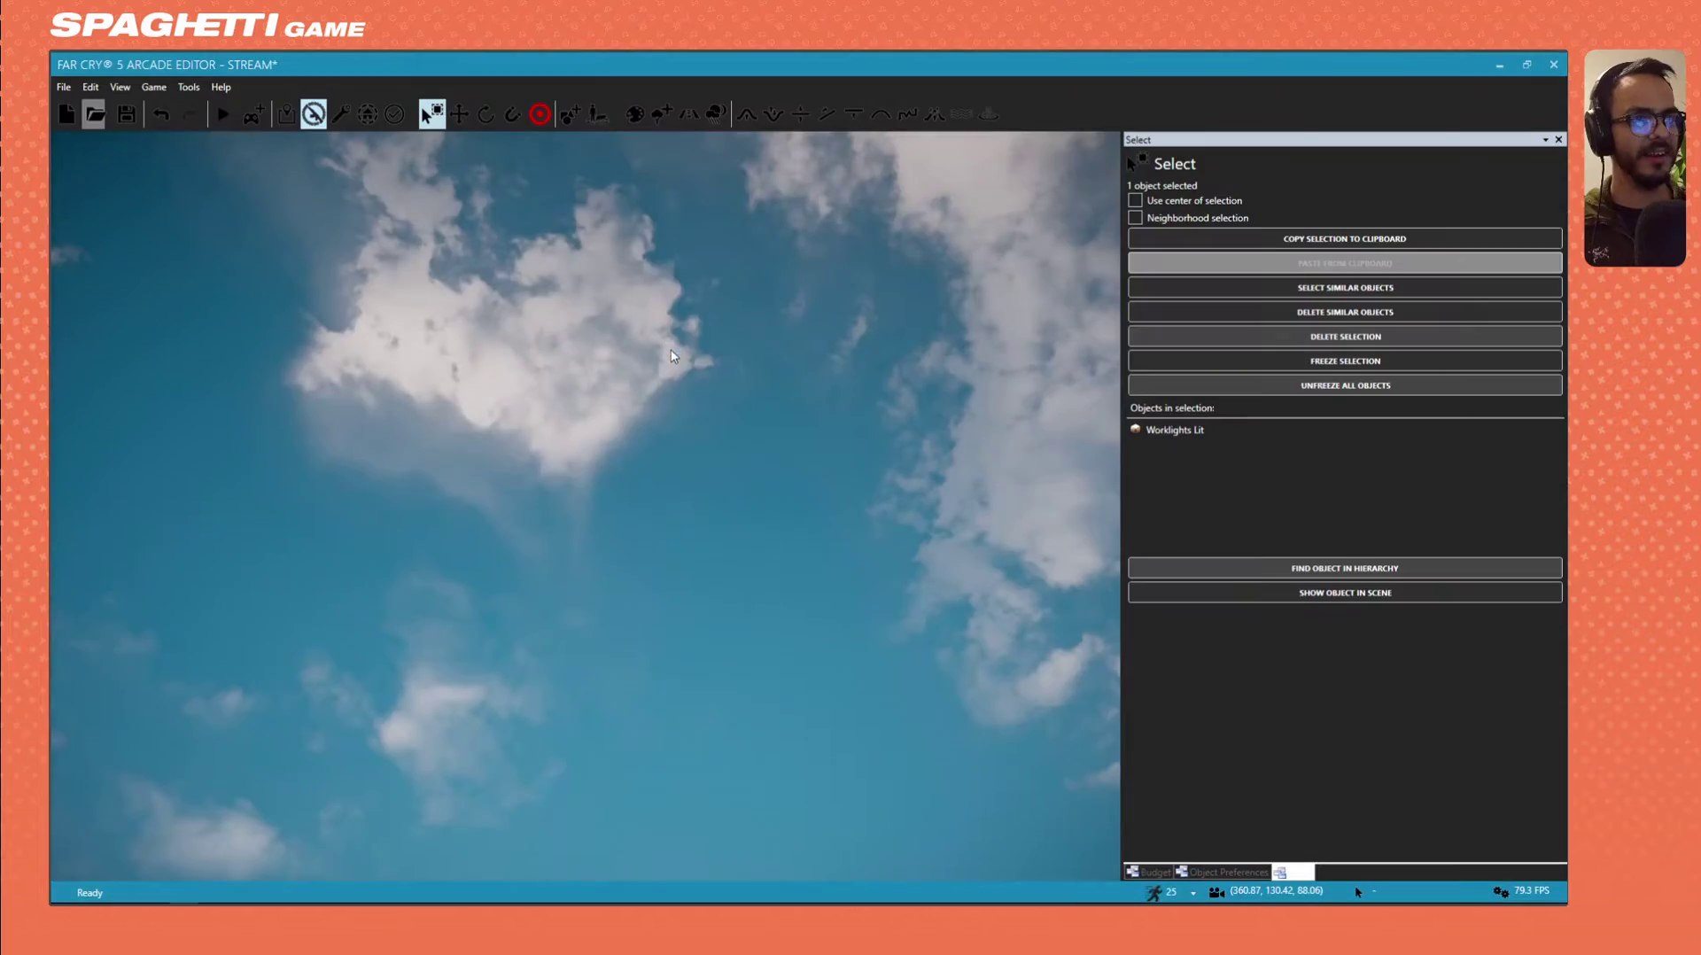
right_click_drag(671, 350, 762, 626)
key("w")
key("w")
key("w")
key("d")
key("s")
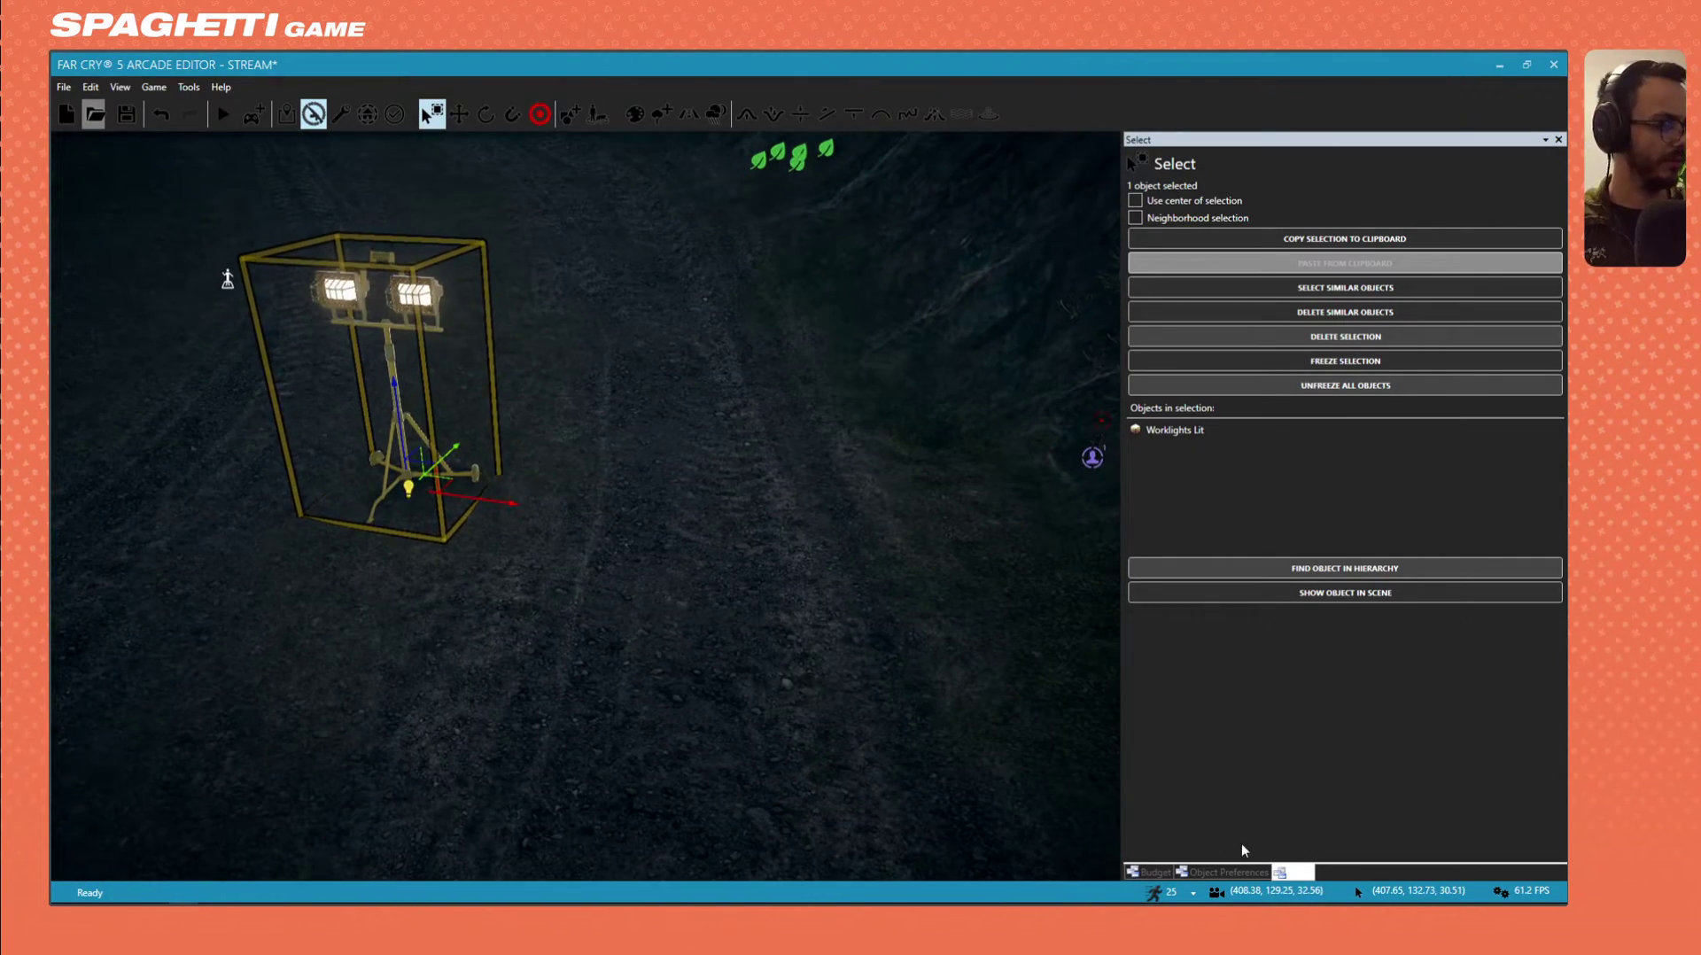
left_click(596, 513)
left_click(402, 455)
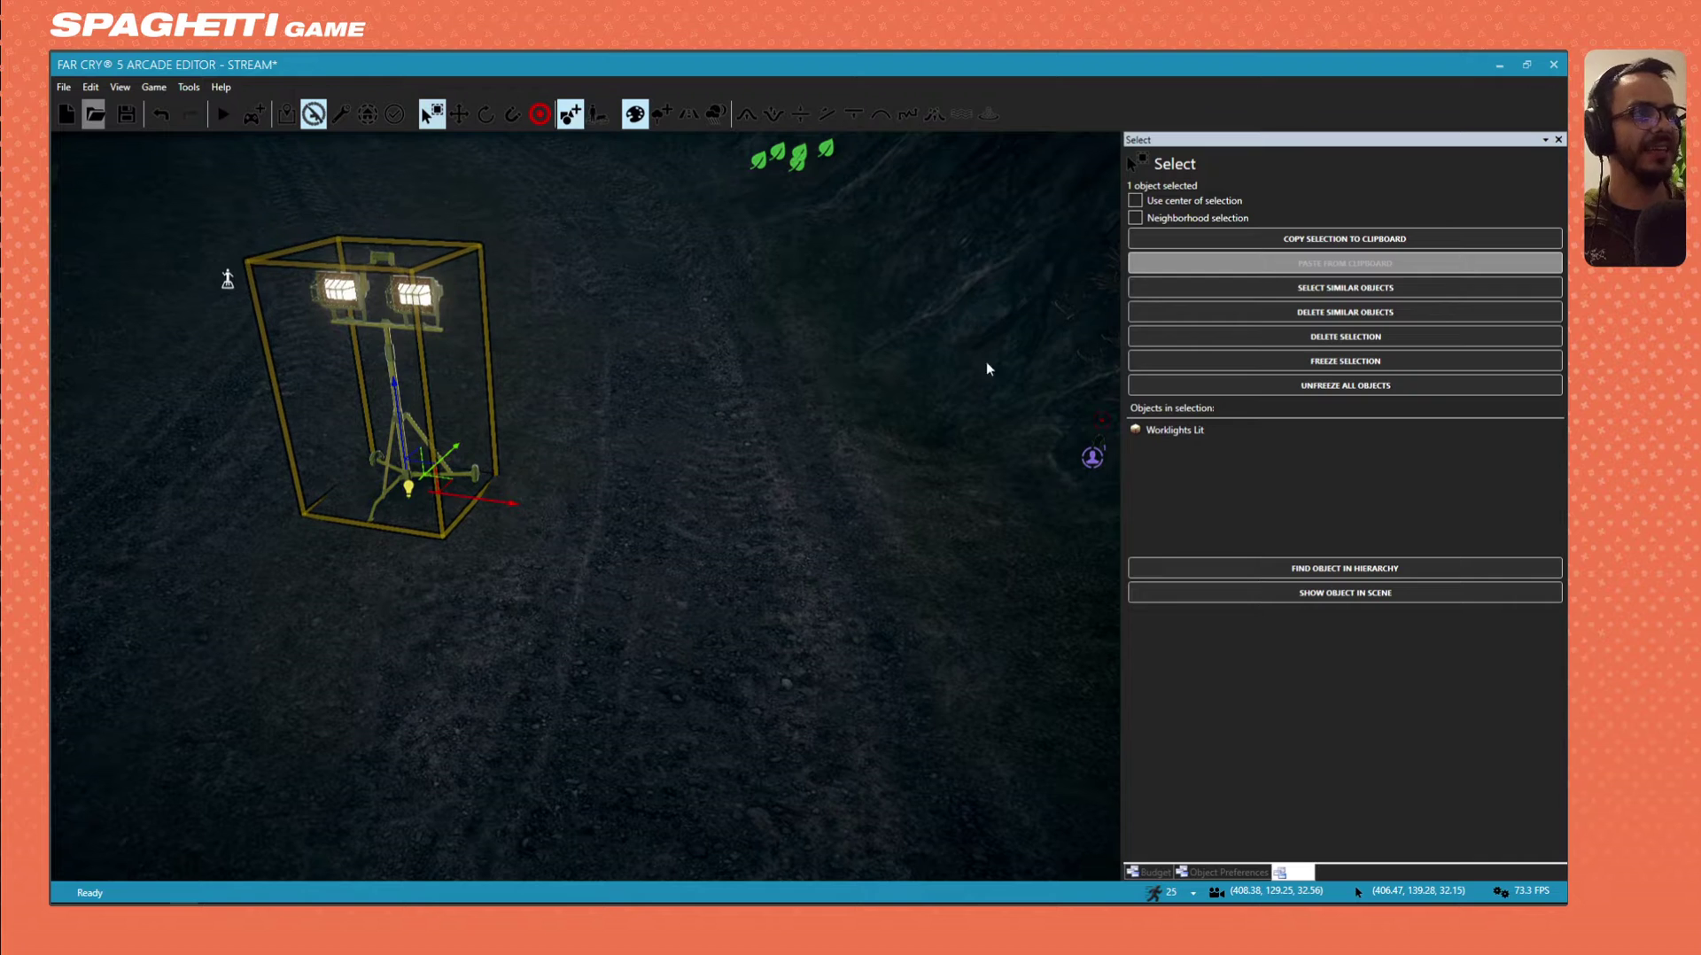
Browse the object library to the Lights category under Audio and Visuals > Visuals, and choose the Spotlight for placement.
left_click(1463, 744)
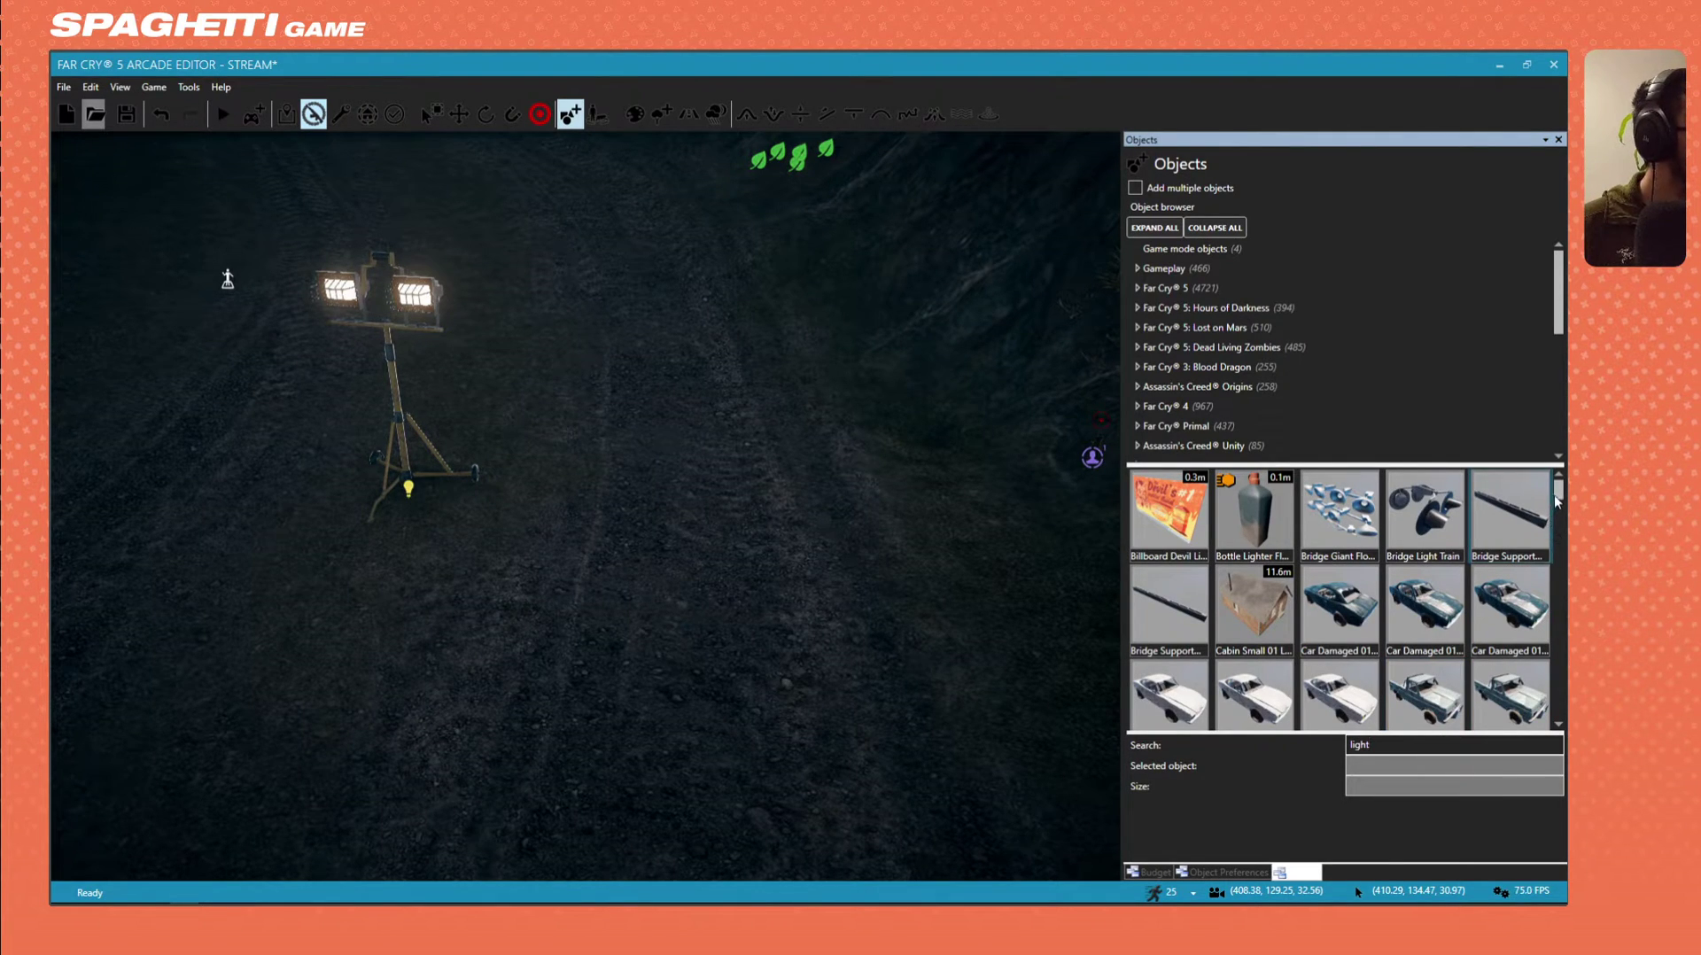
left_click(1138, 269)
left_click(1137, 271)
scroll(1174, 333, "down", 6)
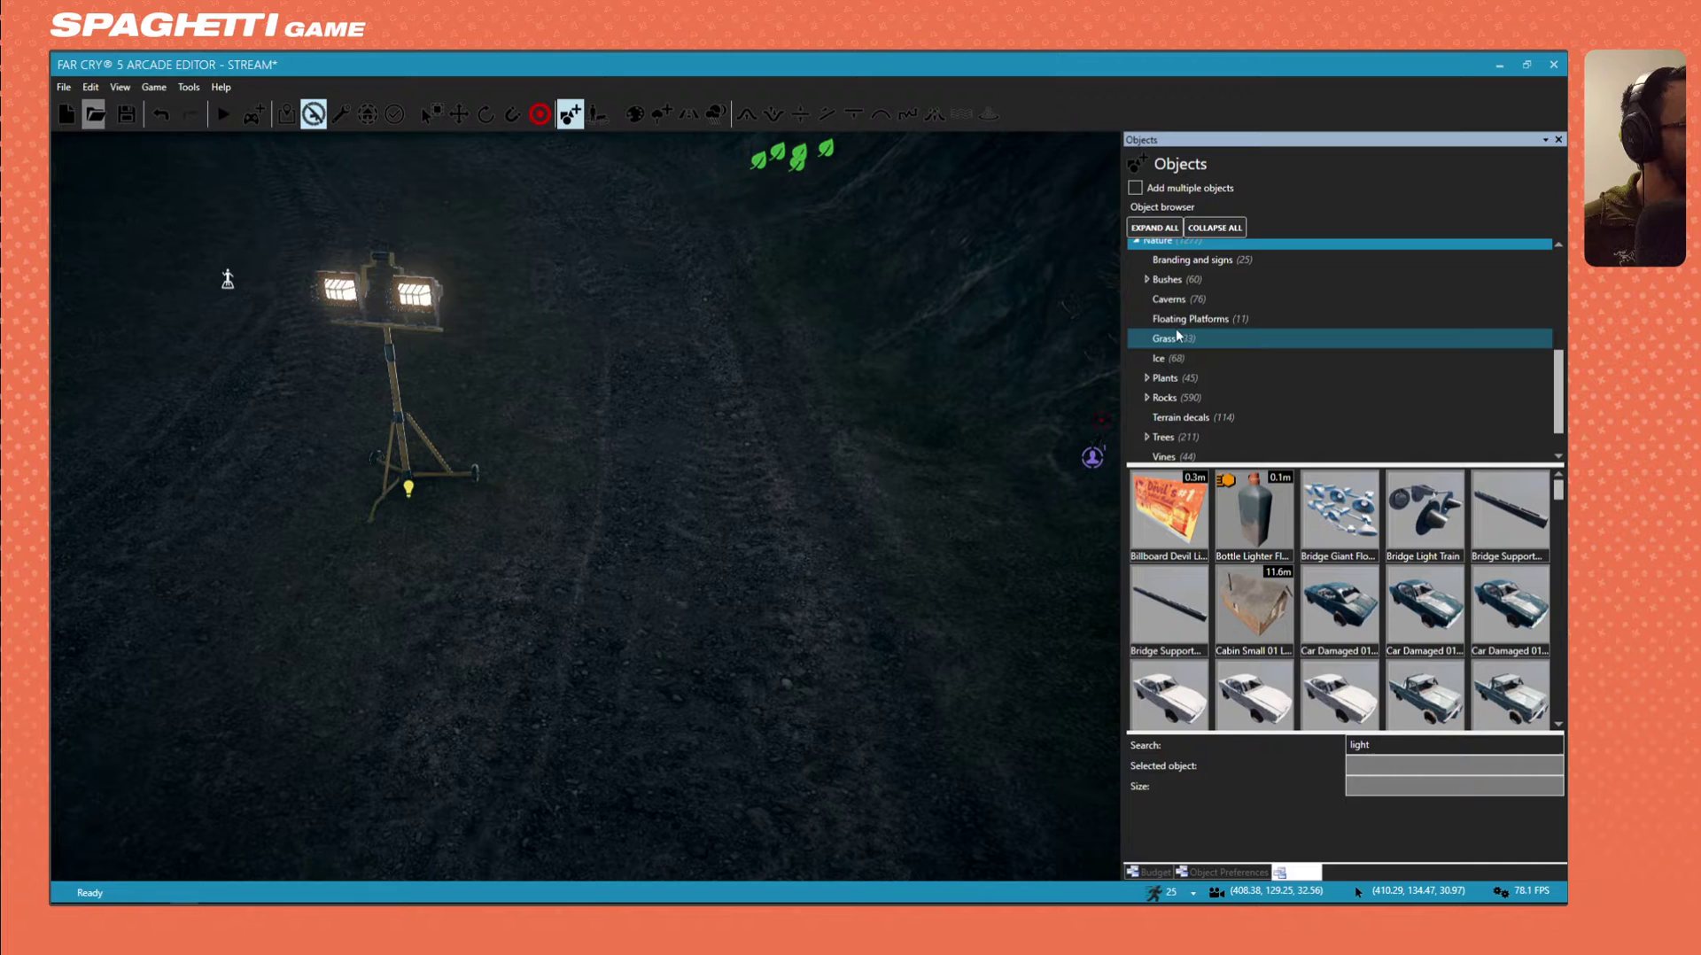
left_click(1138, 242)
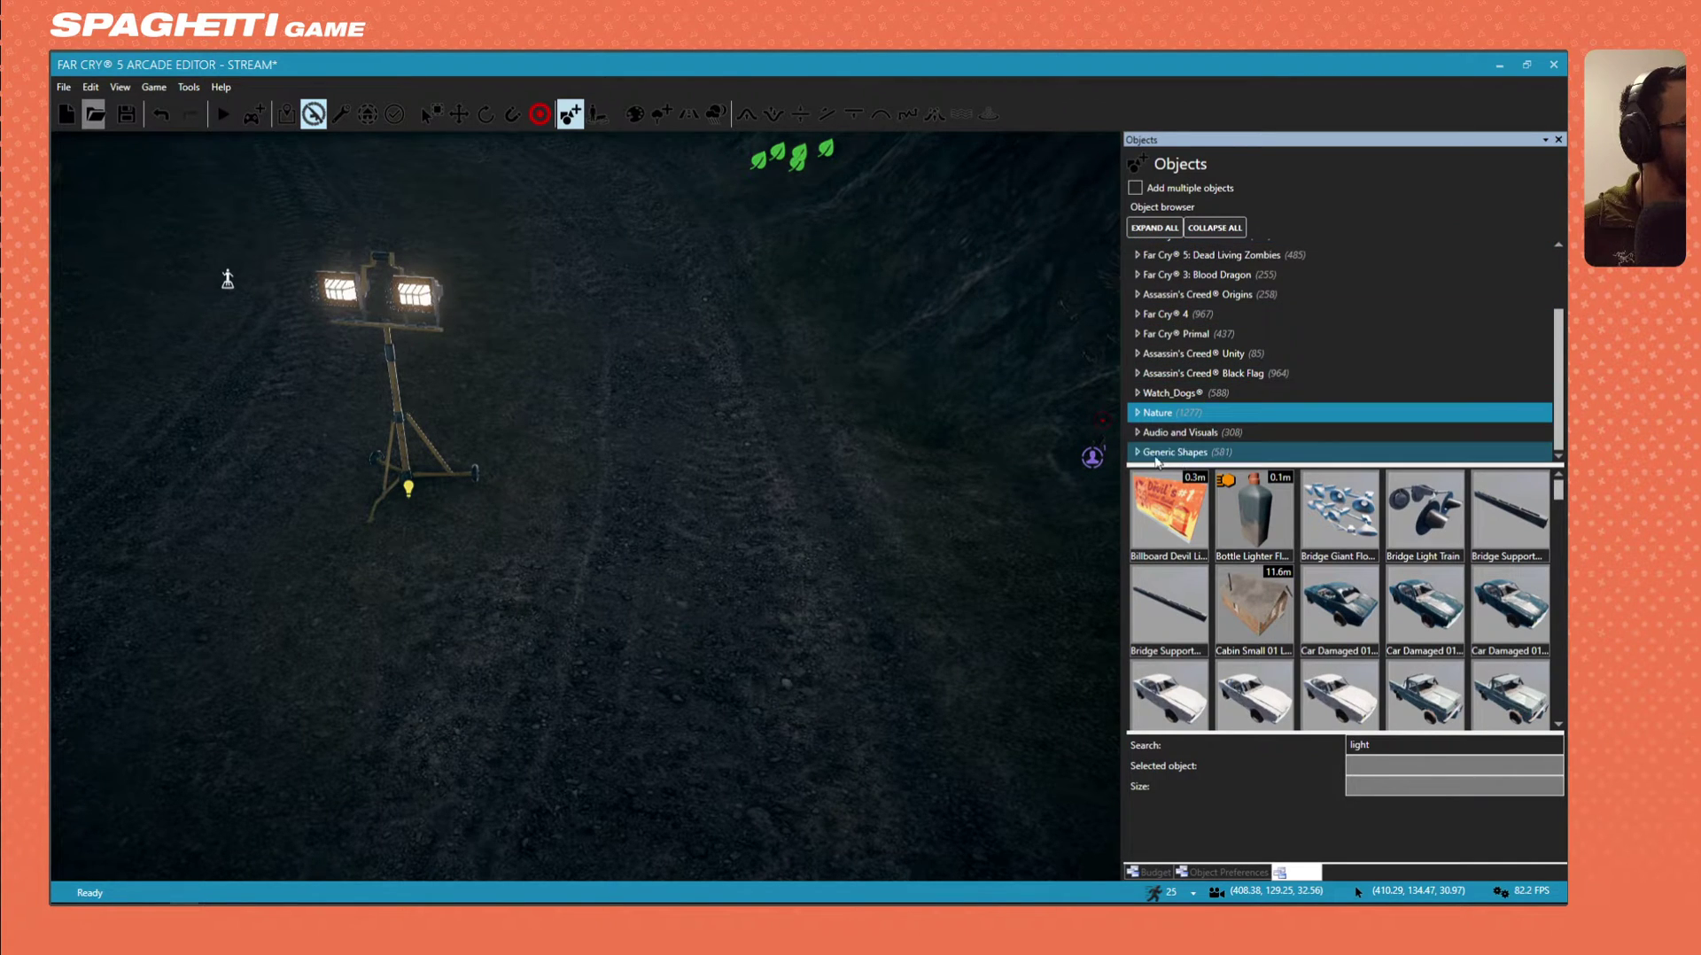
left_click(1139, 432)
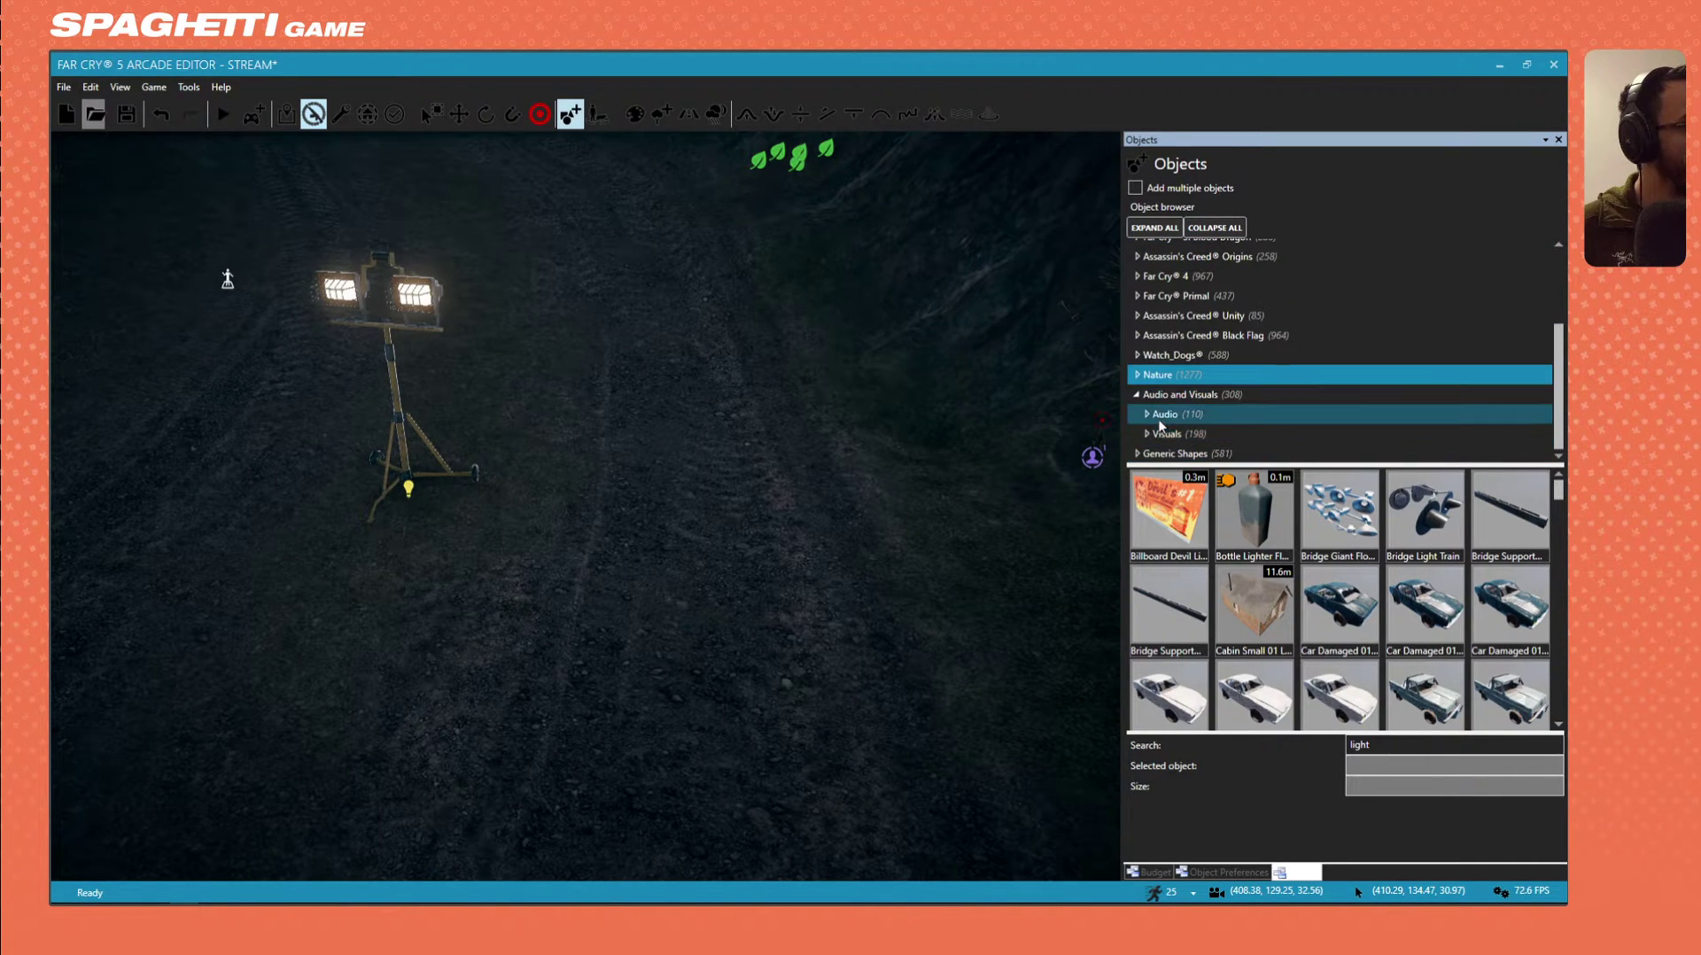
left_click(1146, 433)
scroll(1161, 425, "down", 3)
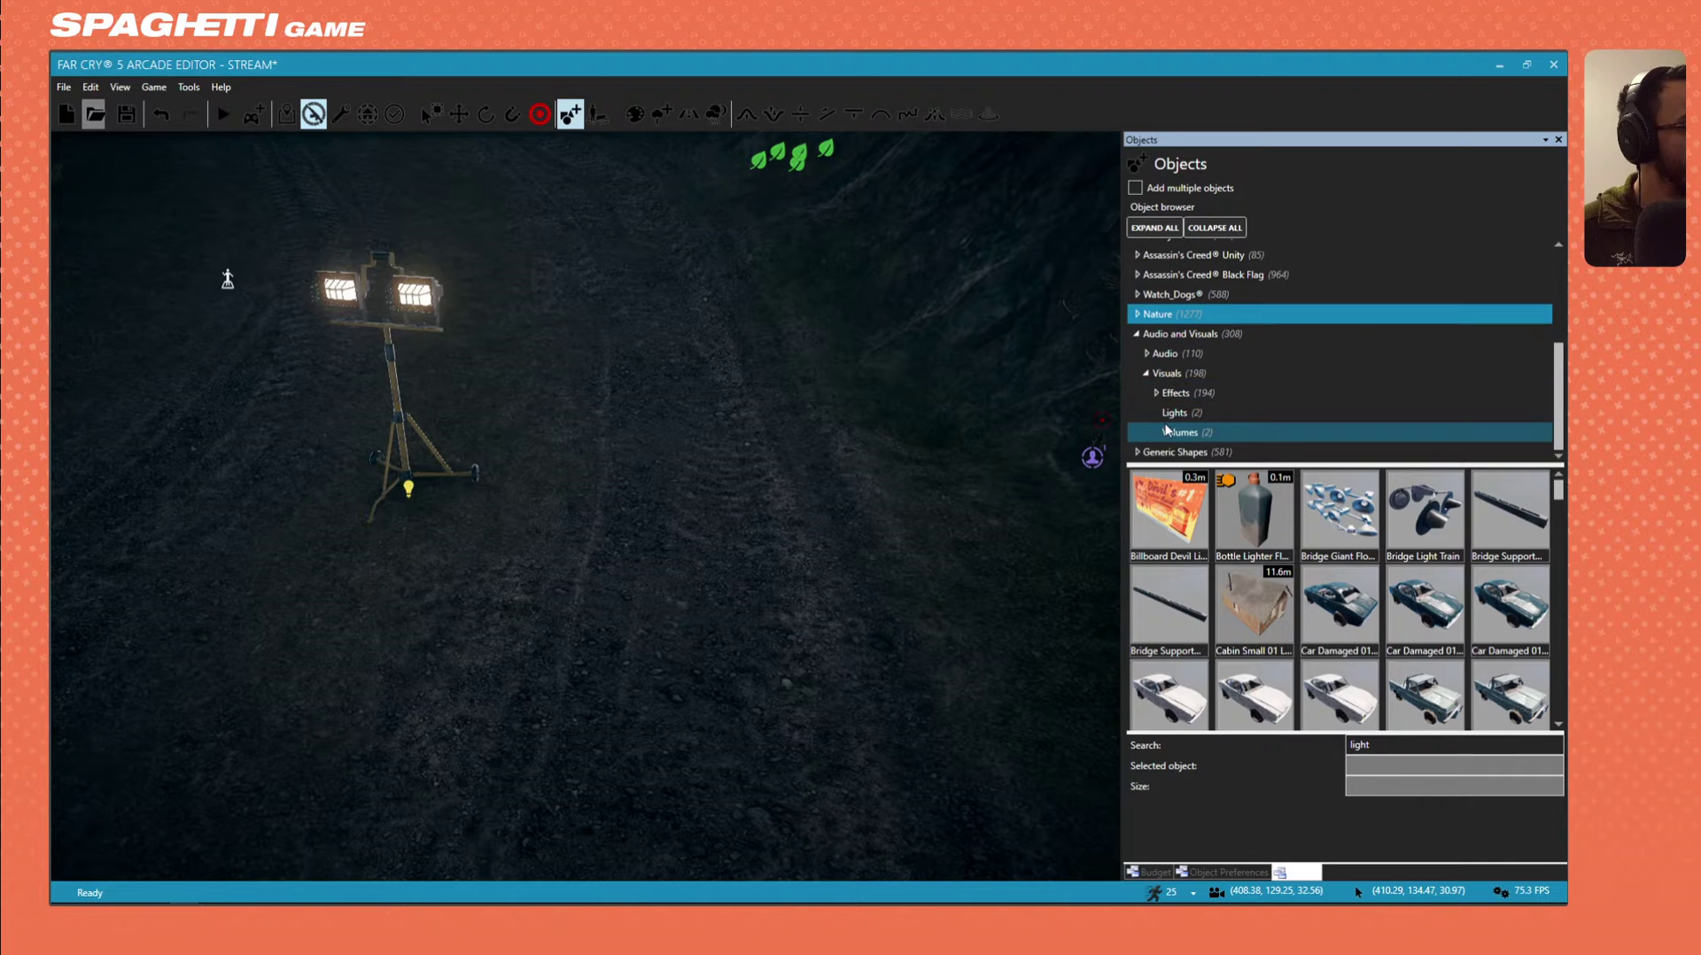
left_click(1208, 412)
left_click(1272, 544)
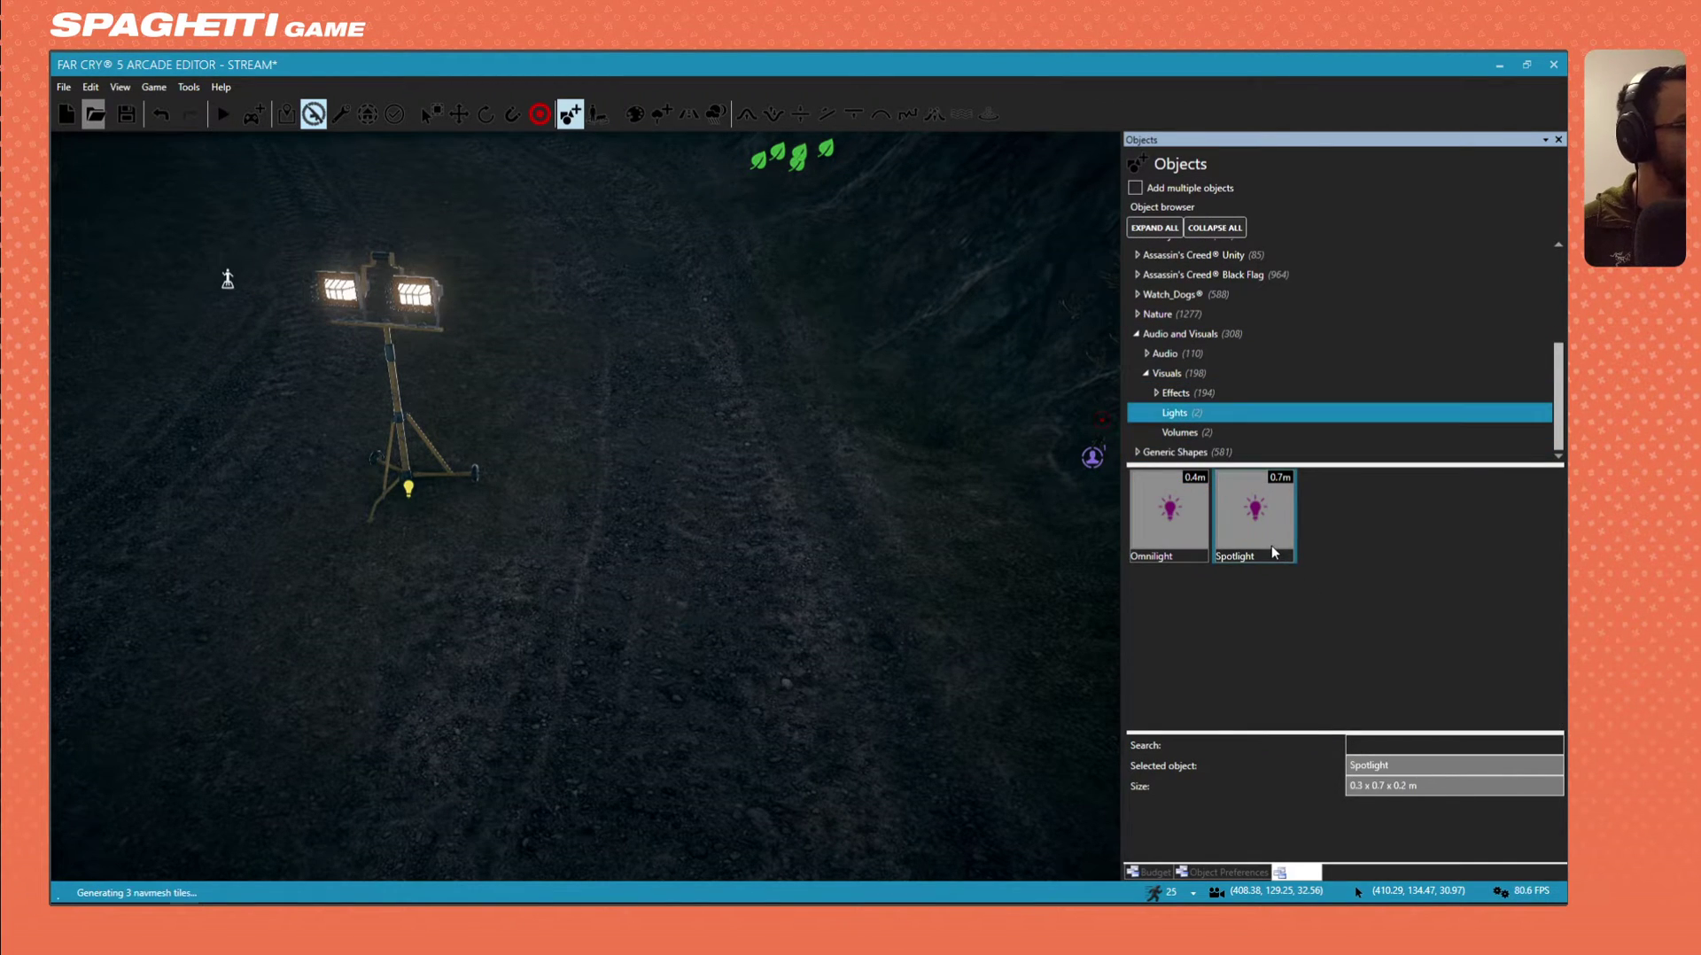
Place the Spotlight at the Worklights Lit on the dirt ground and position it at the height of the lamp heads.
left_click(478, 476)
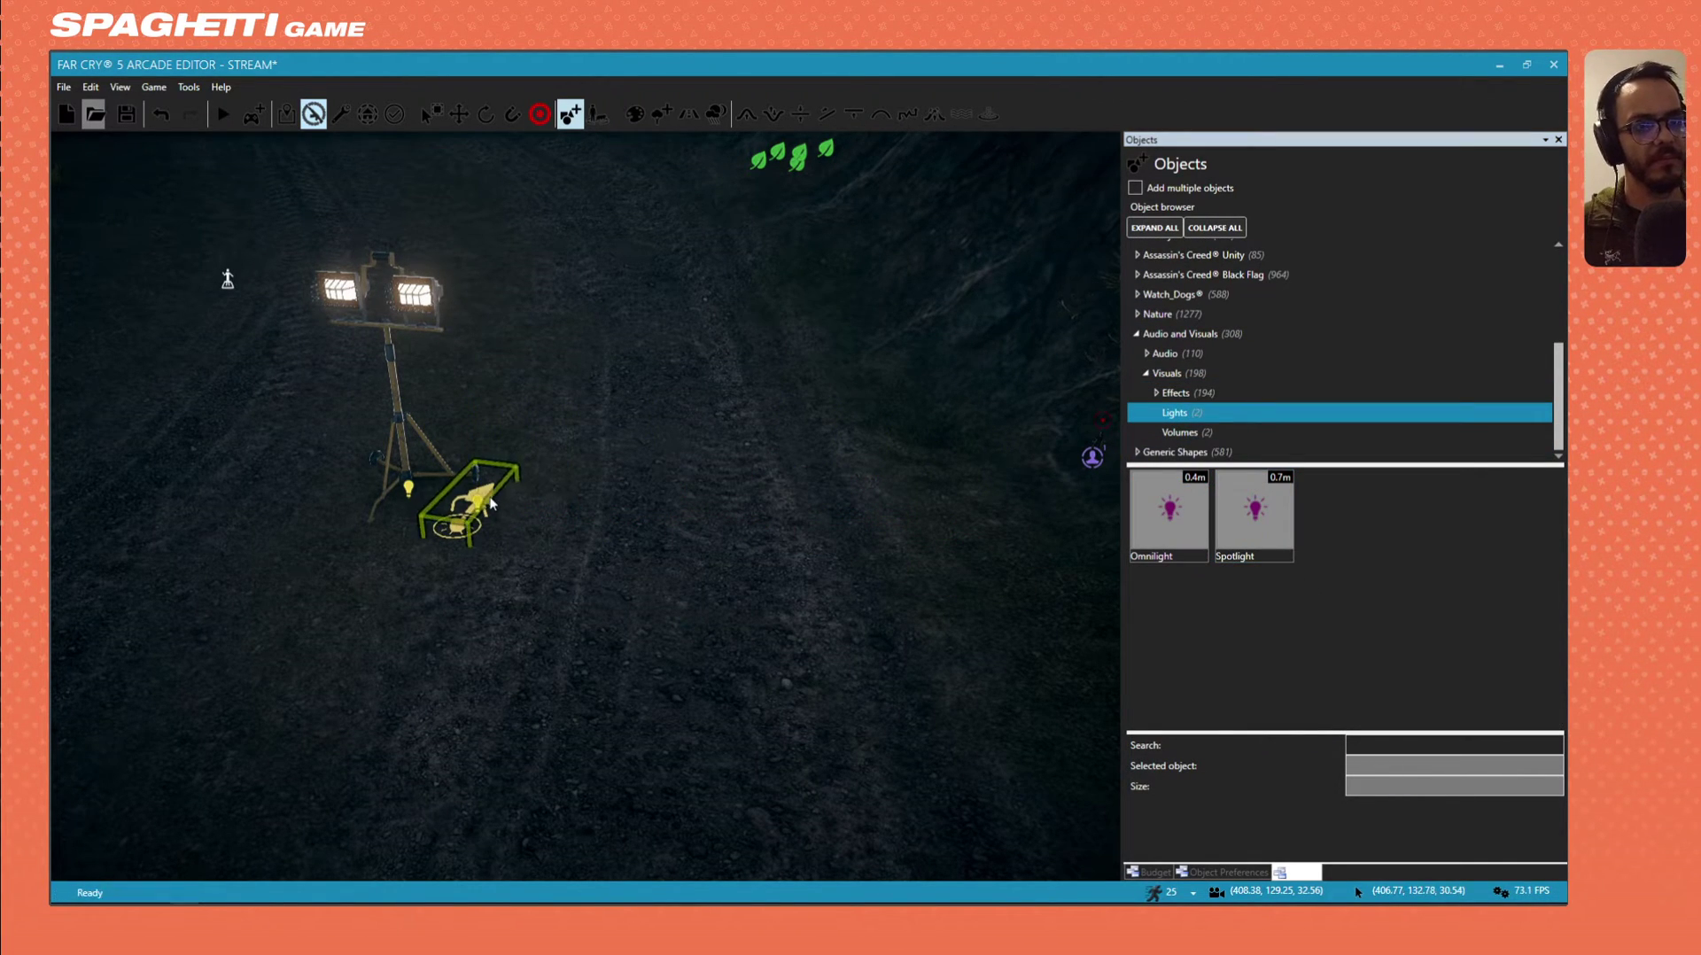
left_click_drag(479, 476, 443, 290)
key("f")
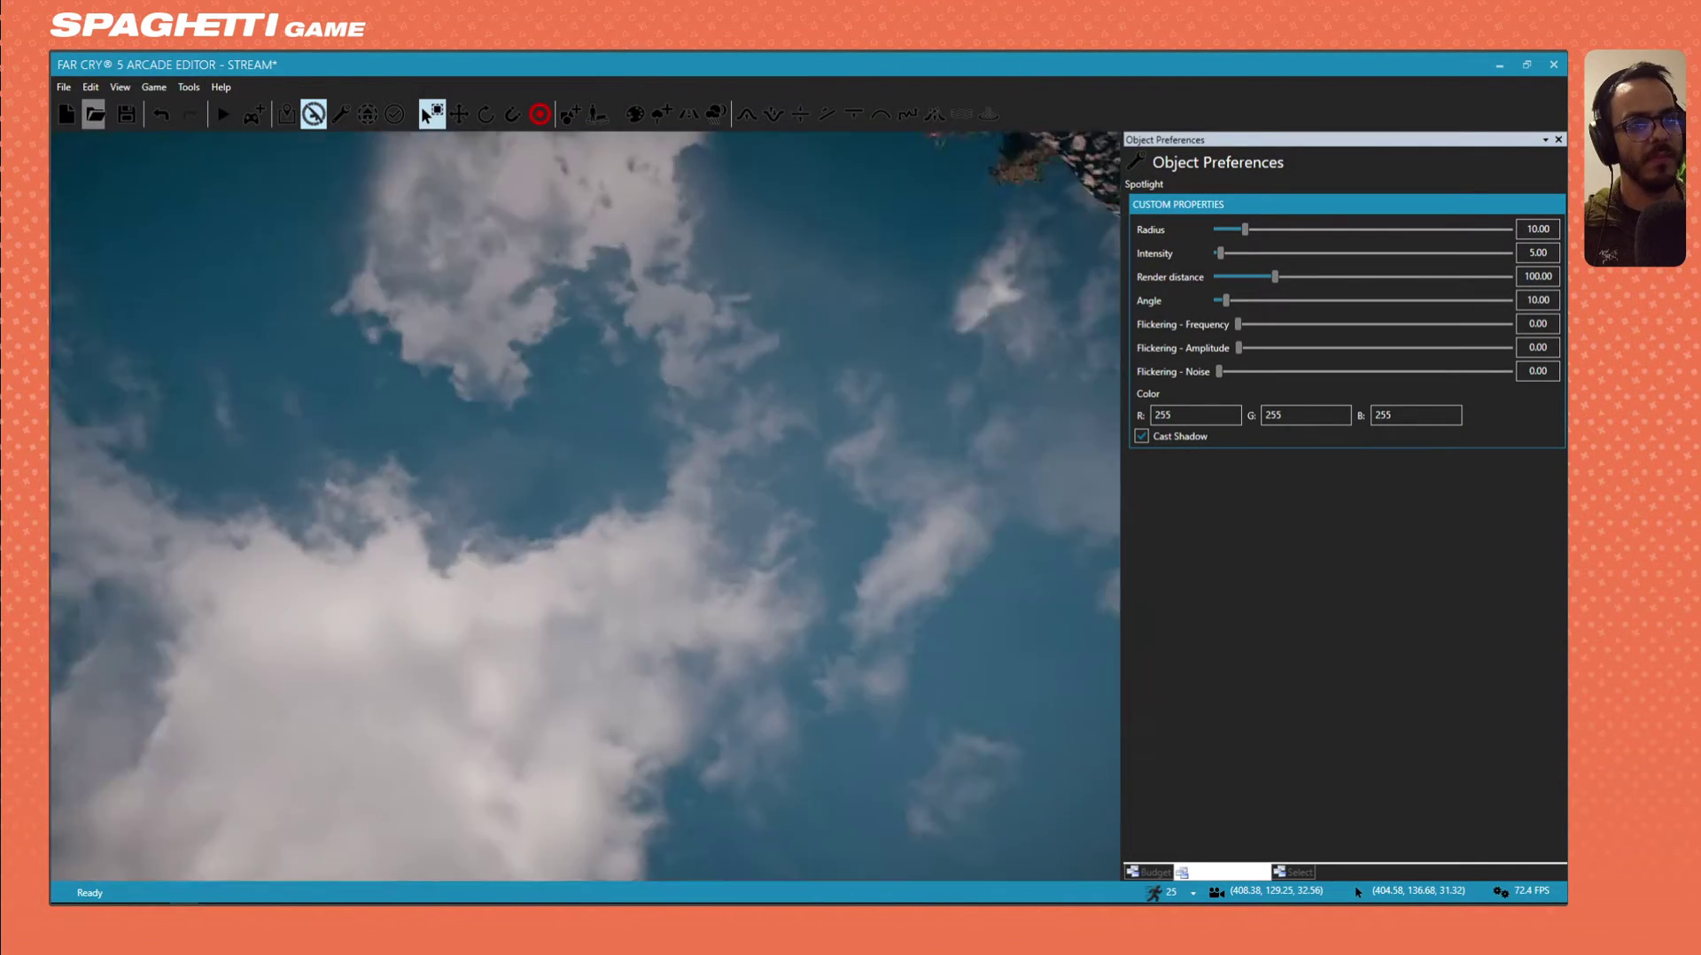
right_click_drag(443, 290, 761, 532)
key("f")
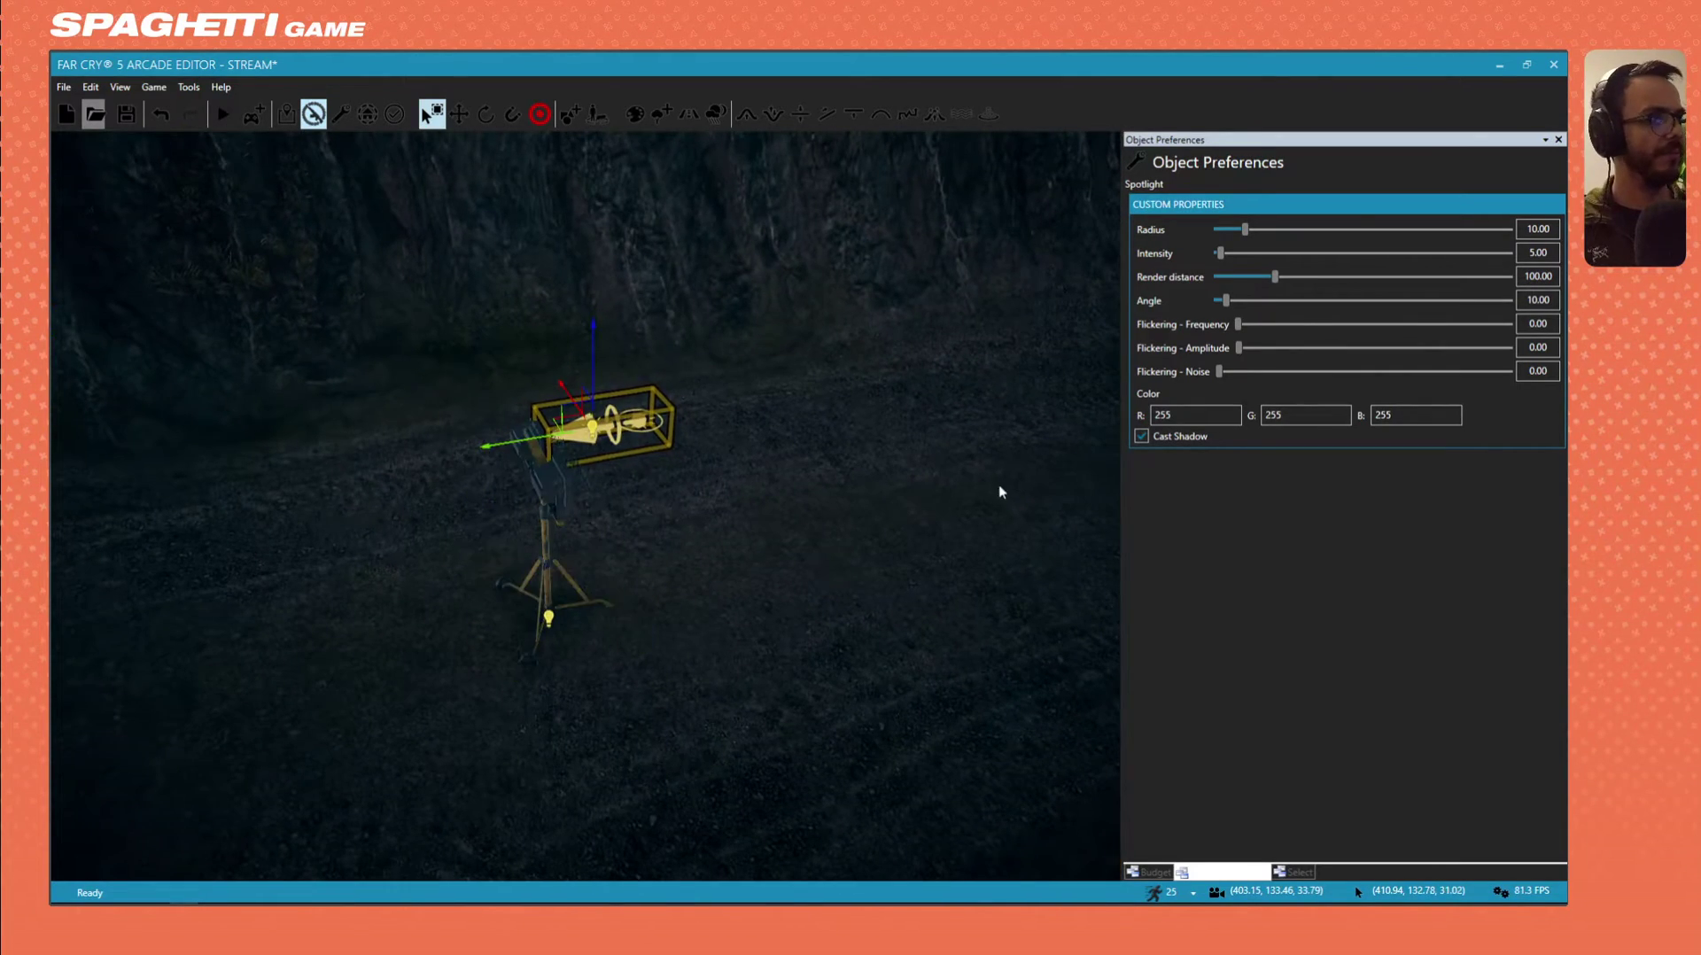
Set the Spotlight's radius to 55.50 and its intensity to 230.10, and check it beside the work light.
left_click_drag(1245, 228, 1368, 228)
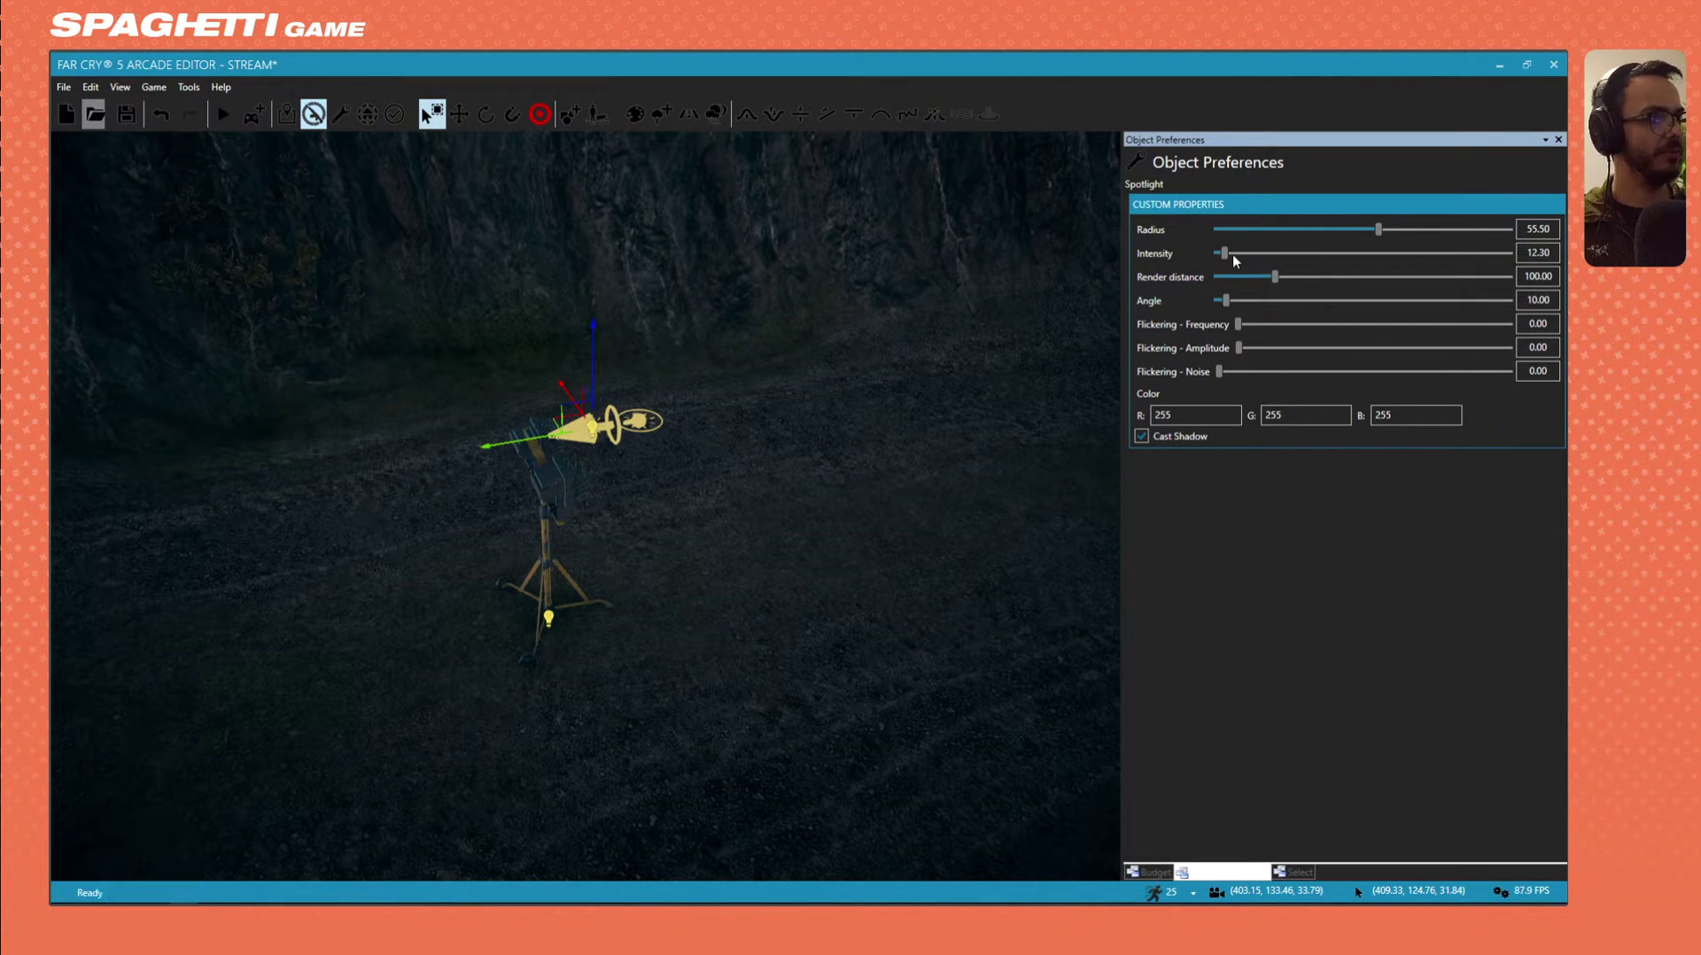
left_click_drag(1225, 252, 1359, 251)
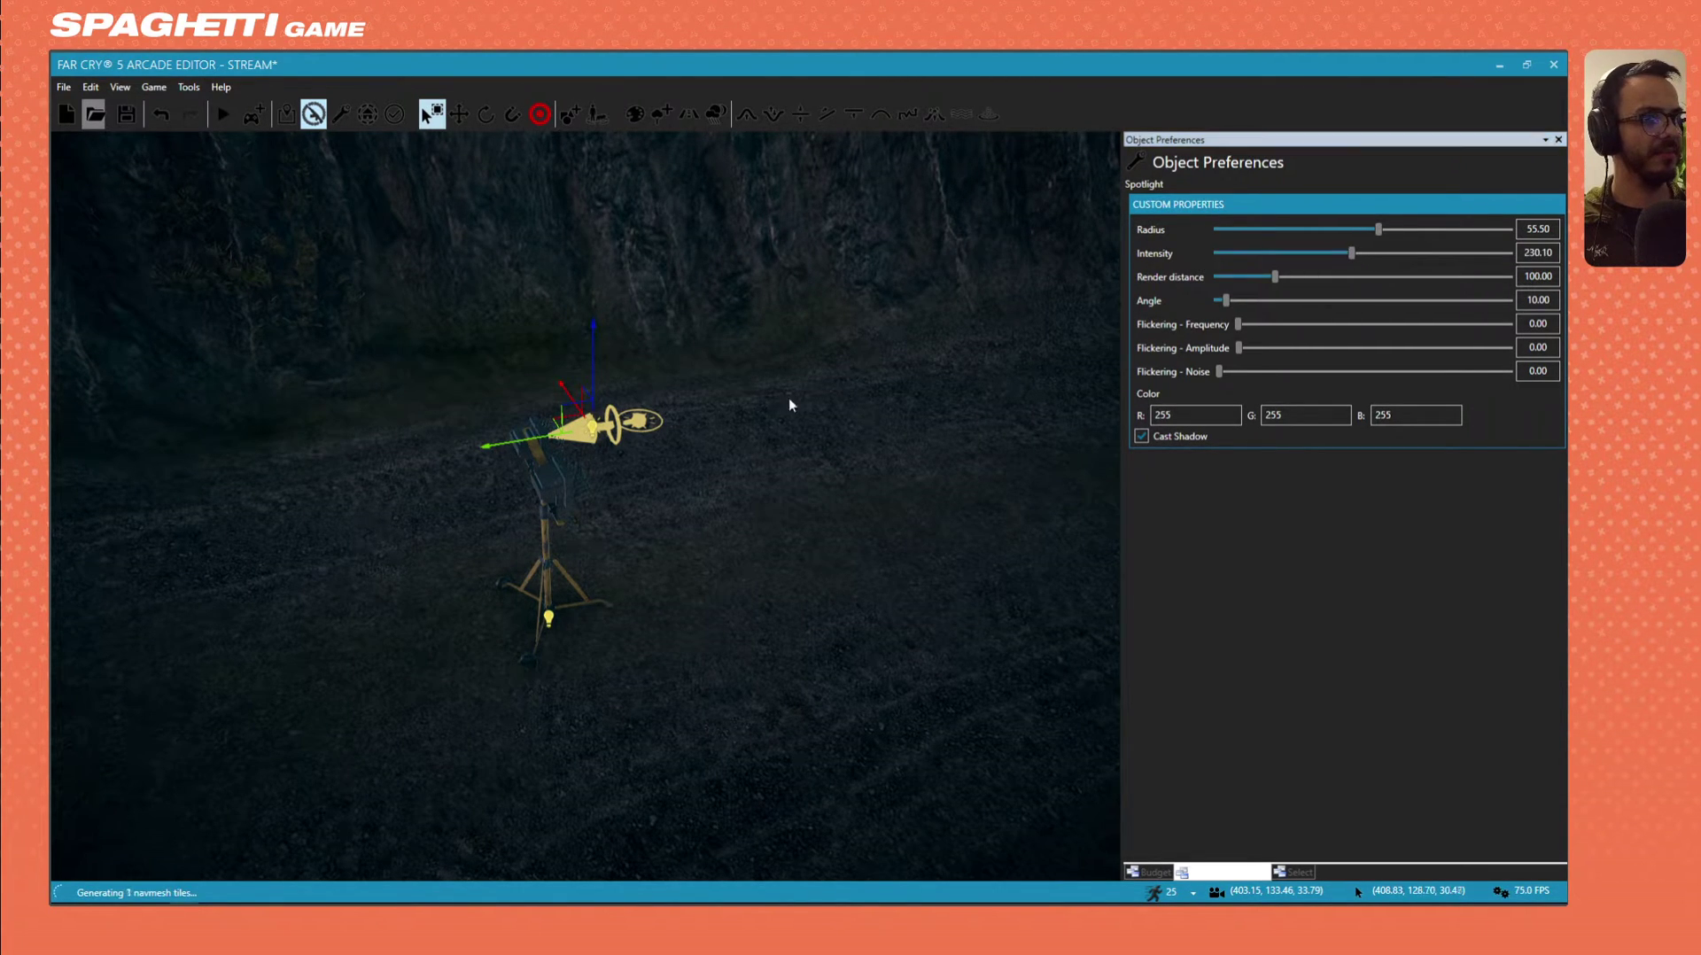
key("d")
key("a")
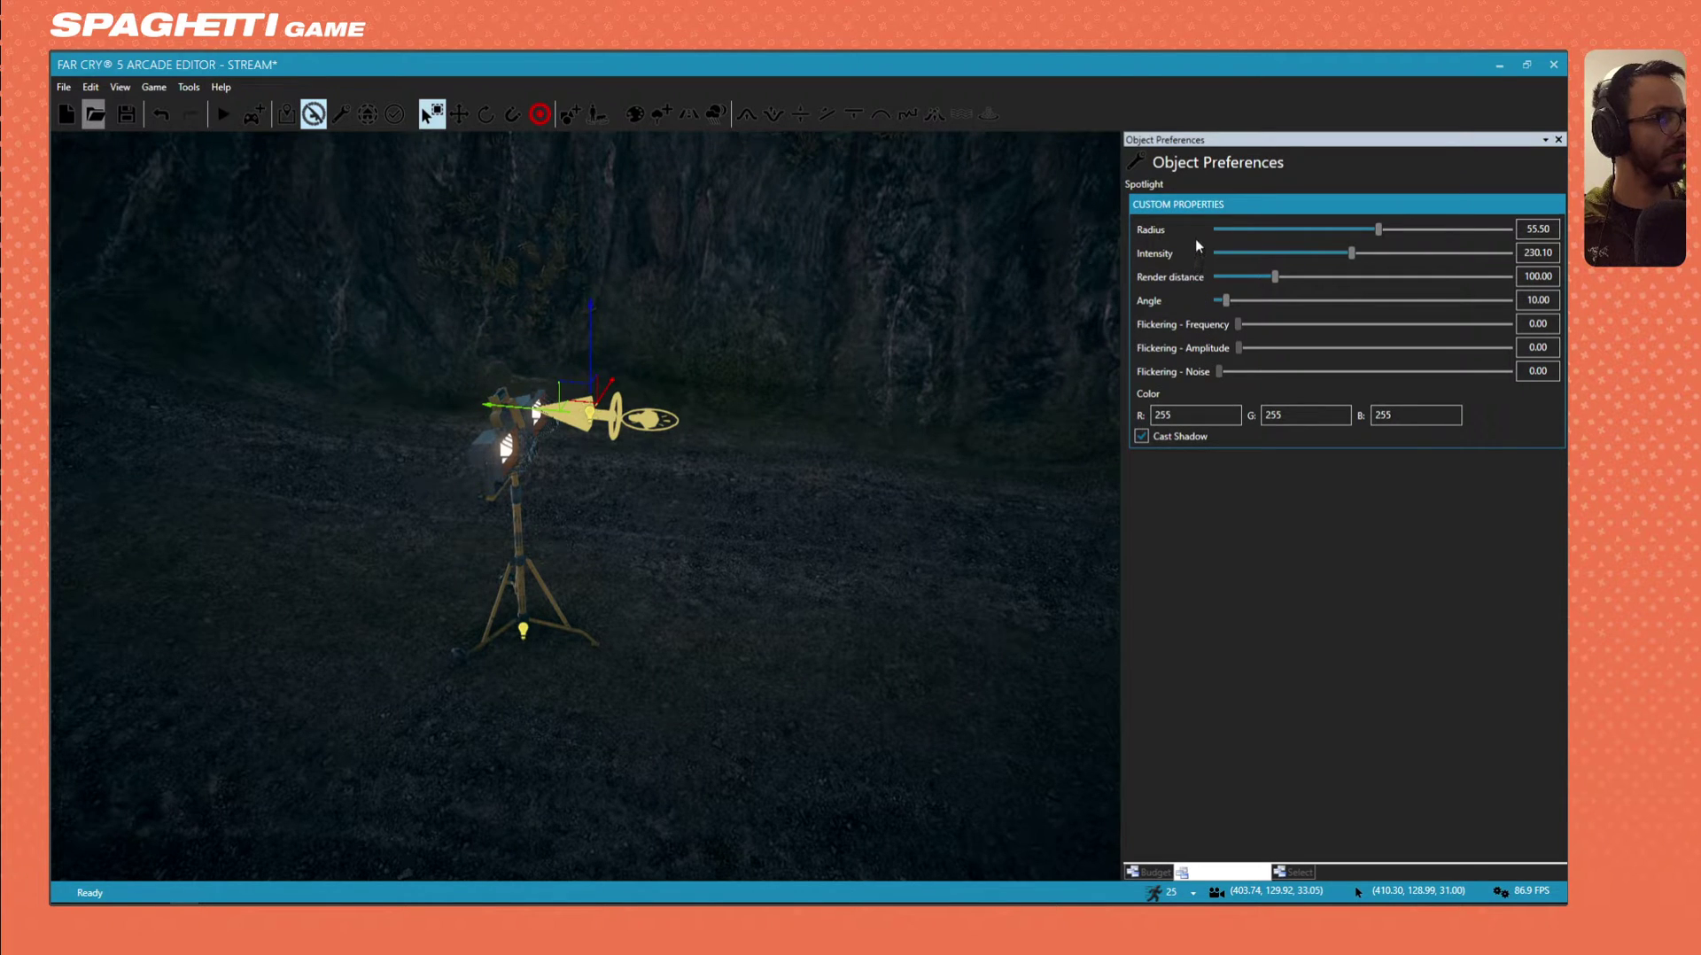
Set the spotlight's intensity to 392.30 and radius to 76, and lower it slightly beside the work lamp.
left_click(1446, 253)
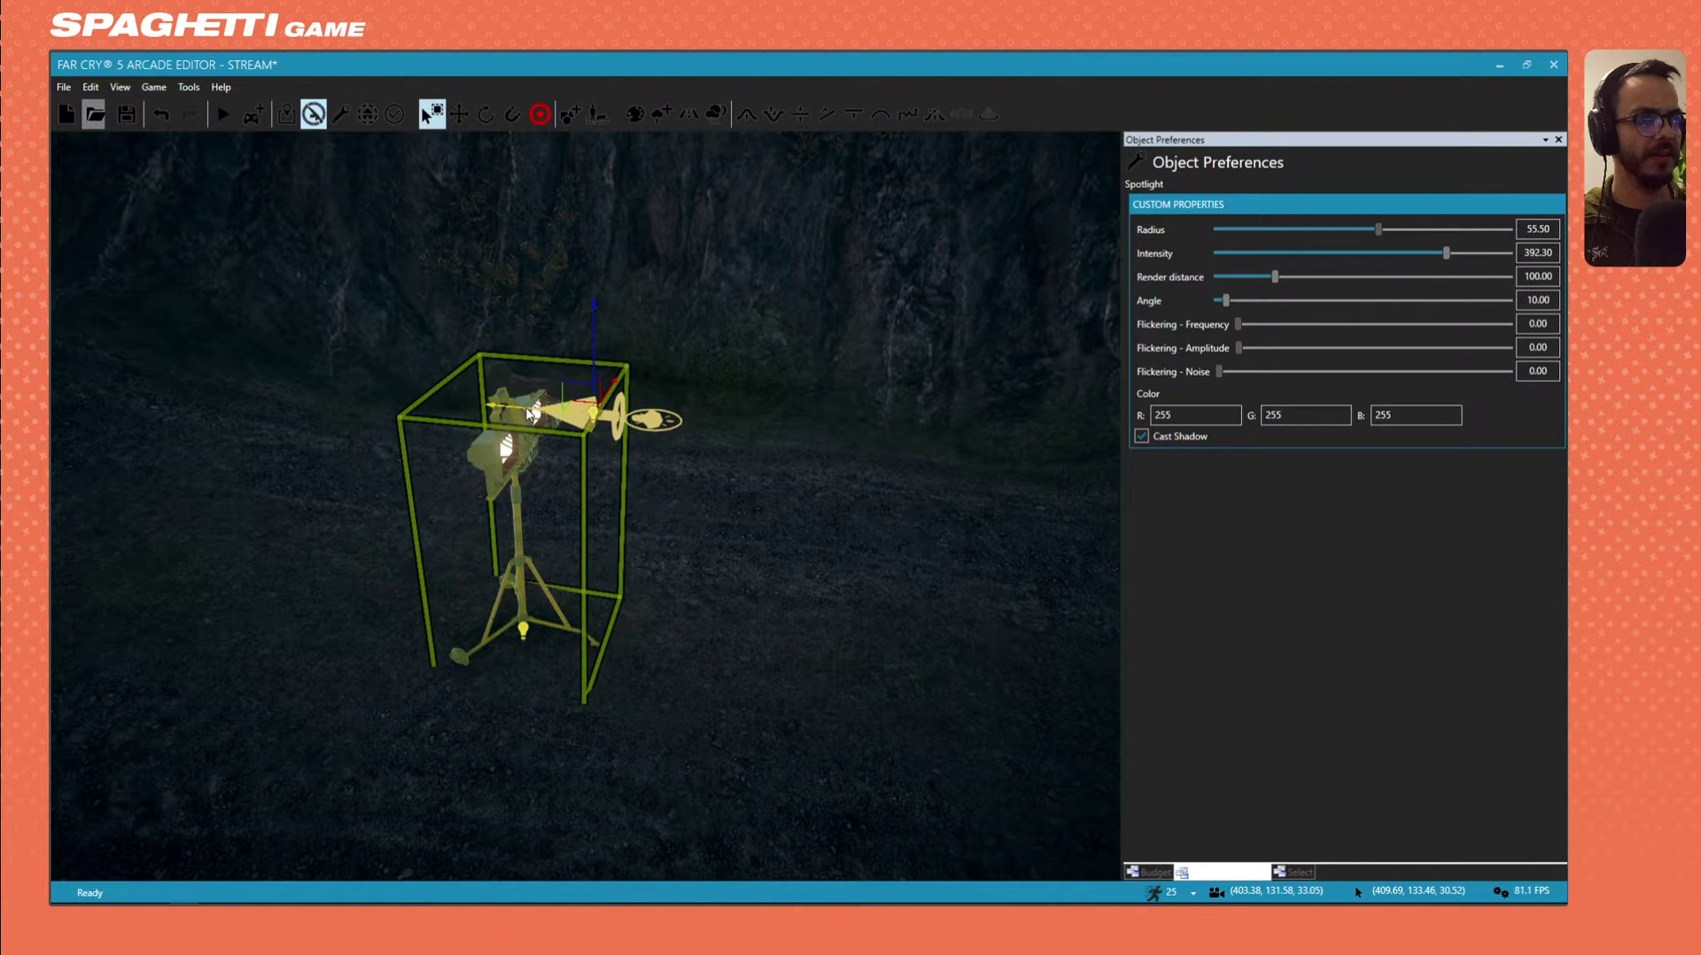
left_click_drag(1448, 230, 1382, 229)
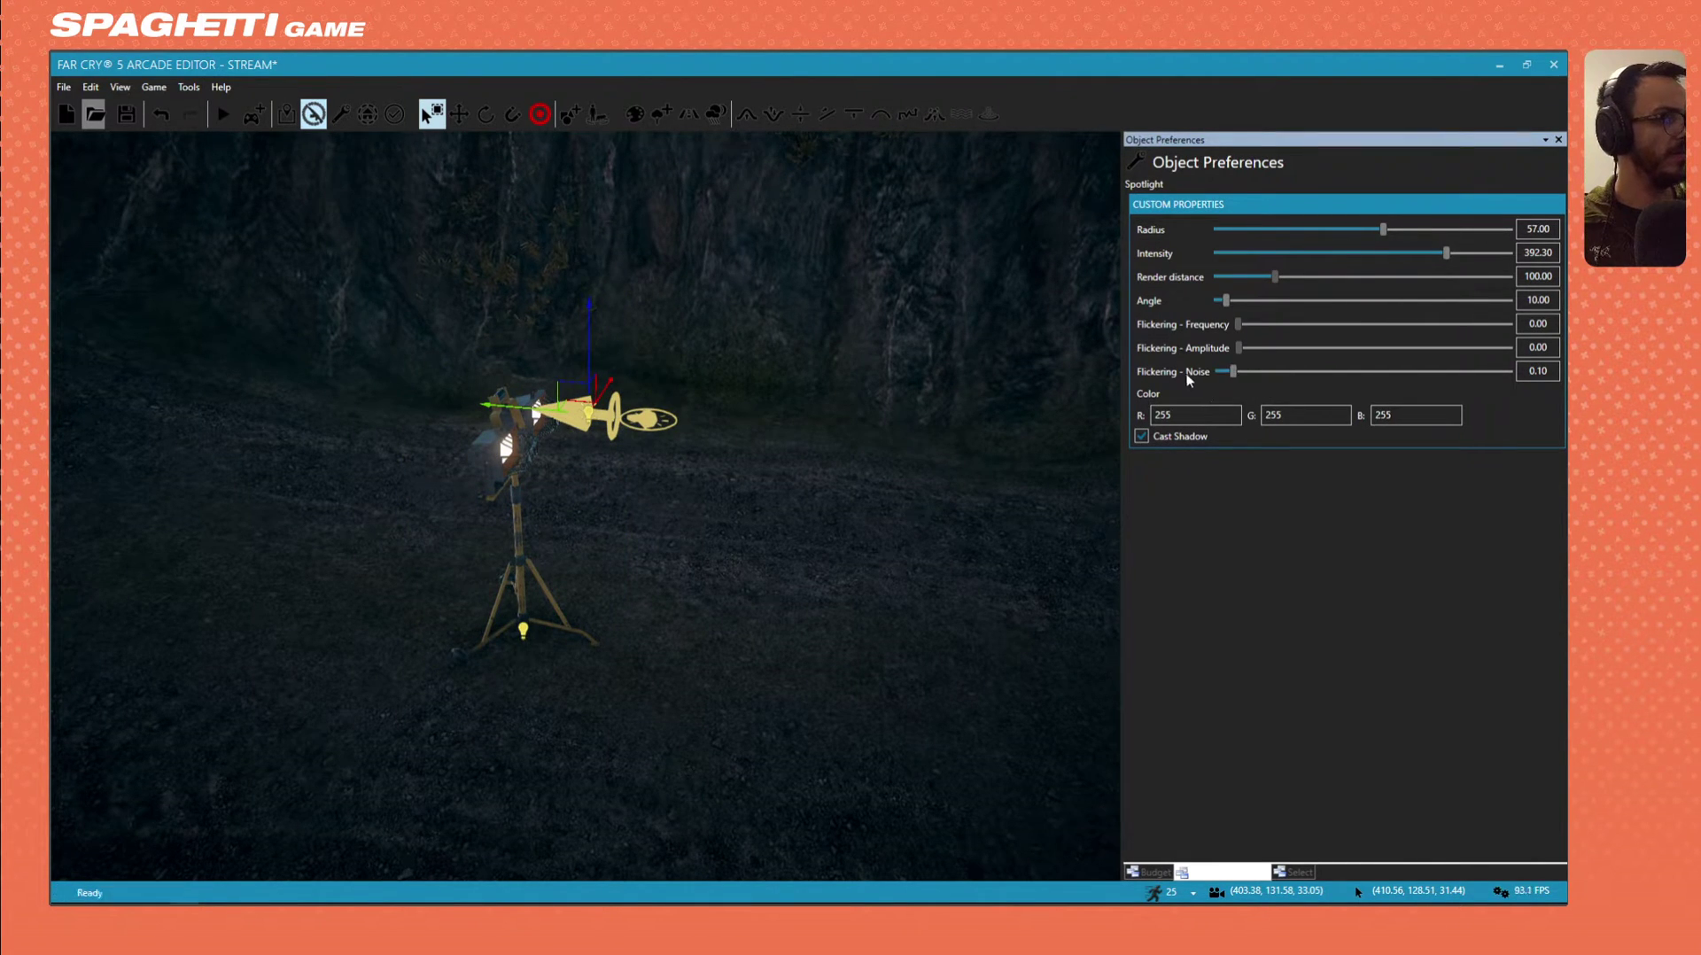
left_click(1142, 436)
left_click_drag(599, 374, 580, 429)
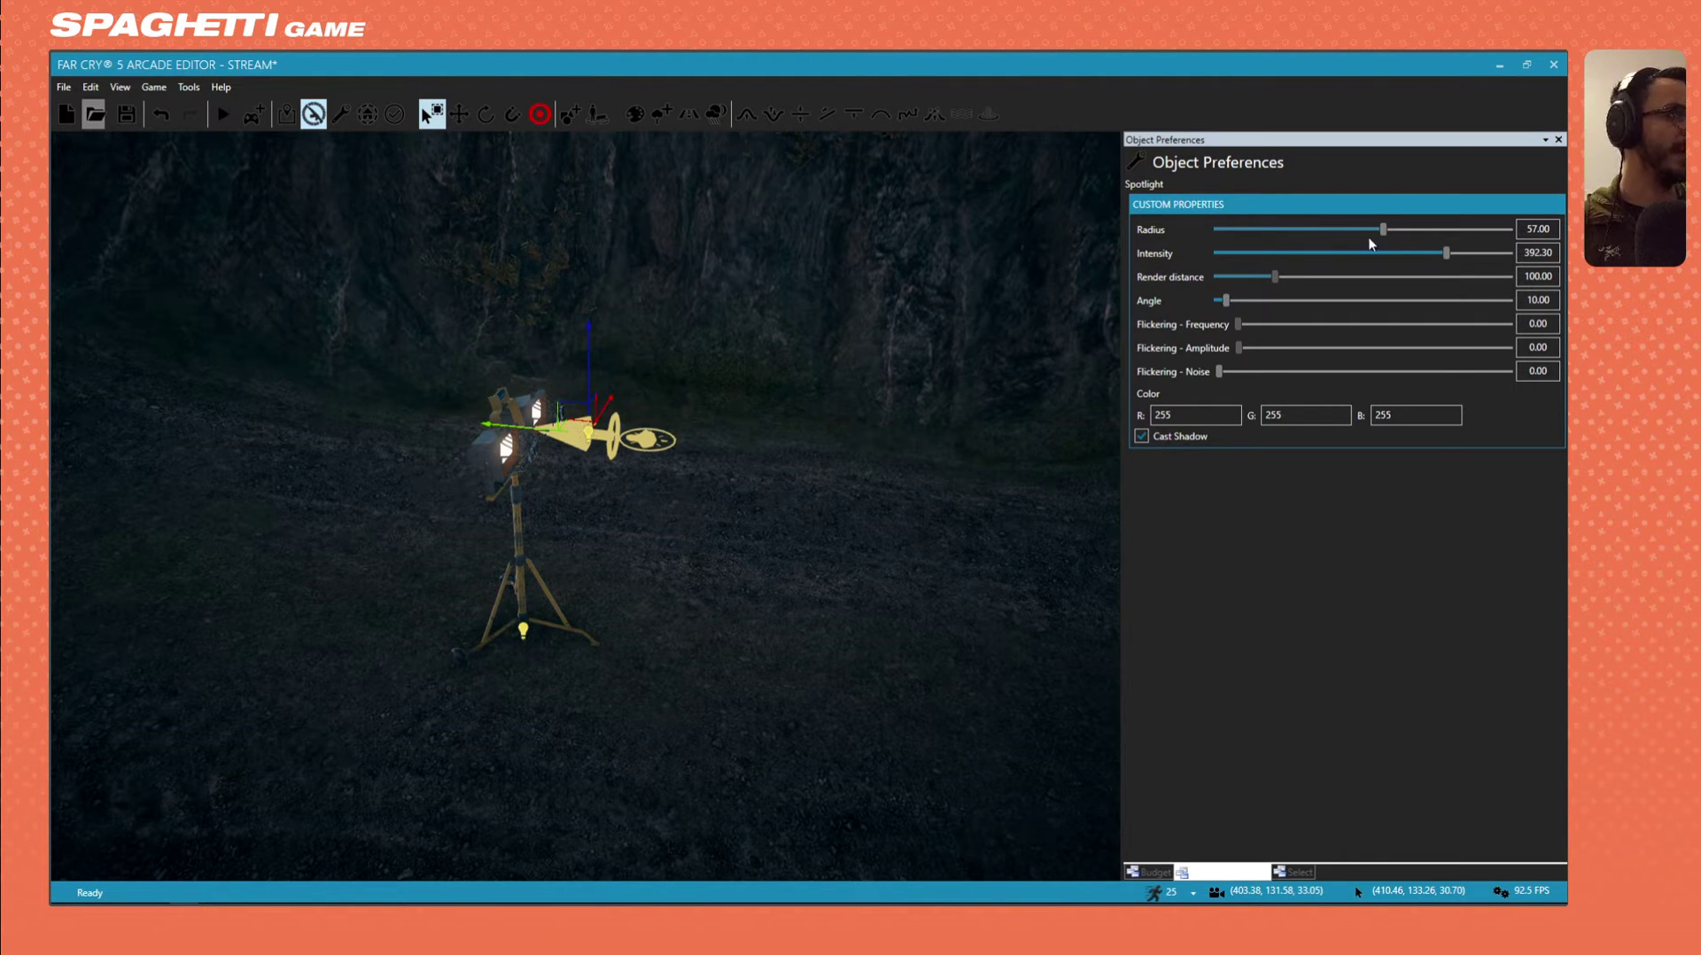
mouse_move(1385, 231)
left_mouse_down()
mouse_move(1454, 231)
mouse_move(1405, 232)
left_mouse_up()
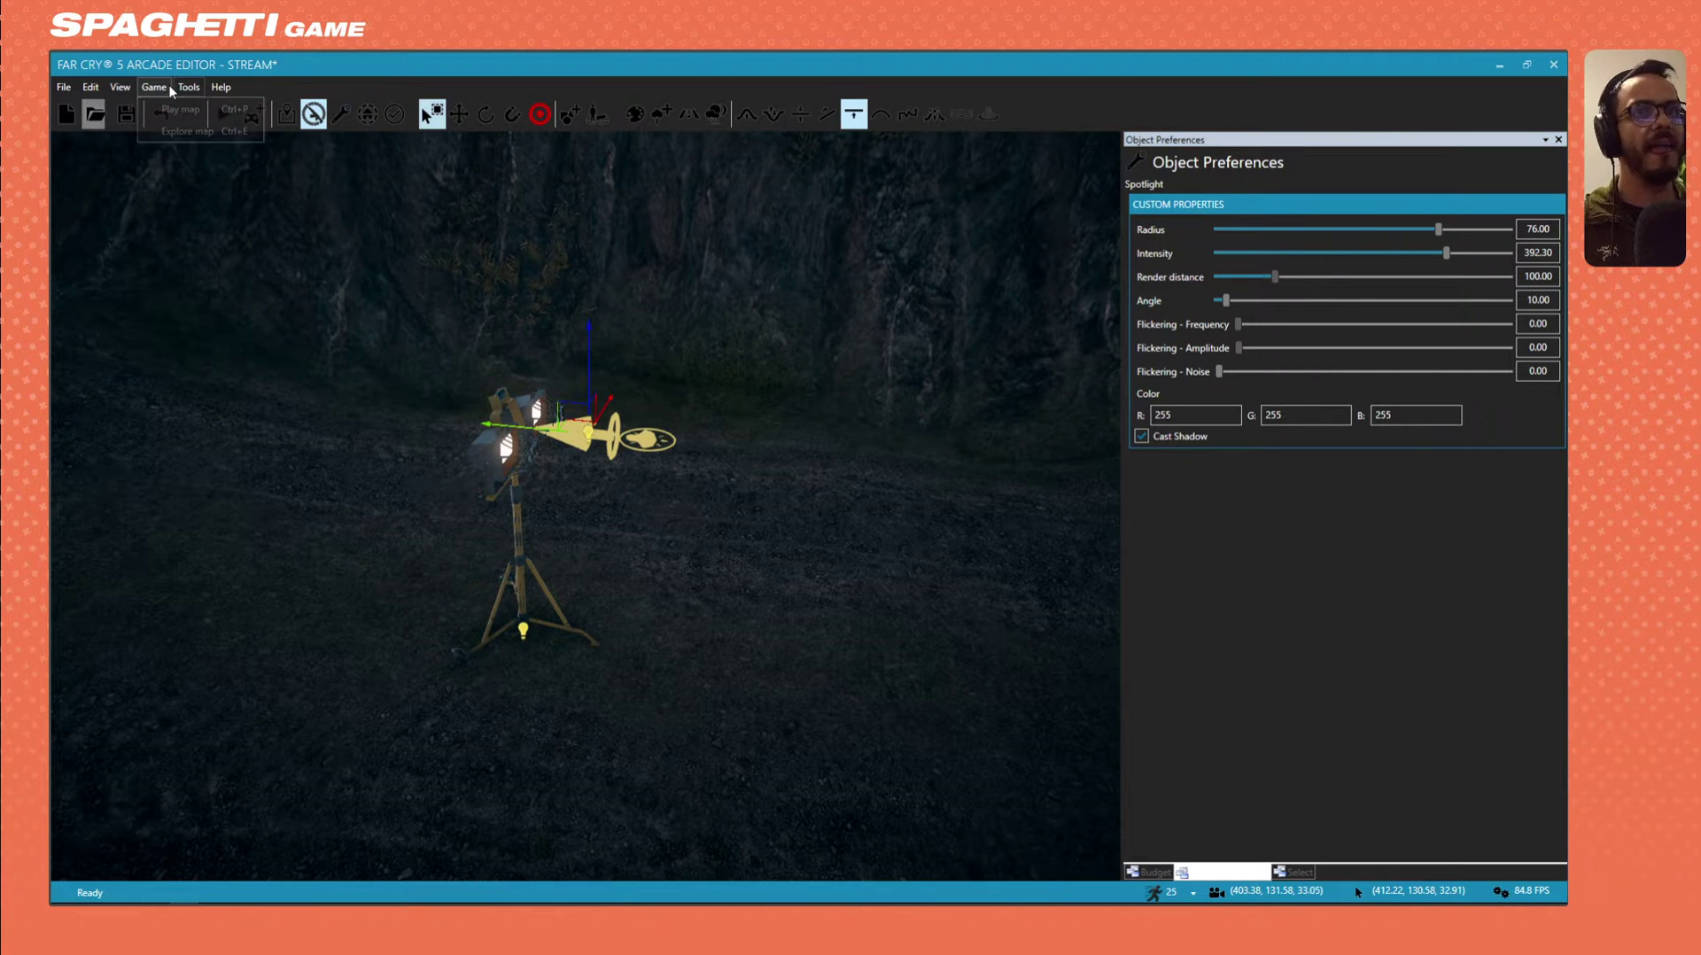
Set the time of day in the map's environment settings to 22:06.
left_click(189, 87)
mouse_move(220, 87)
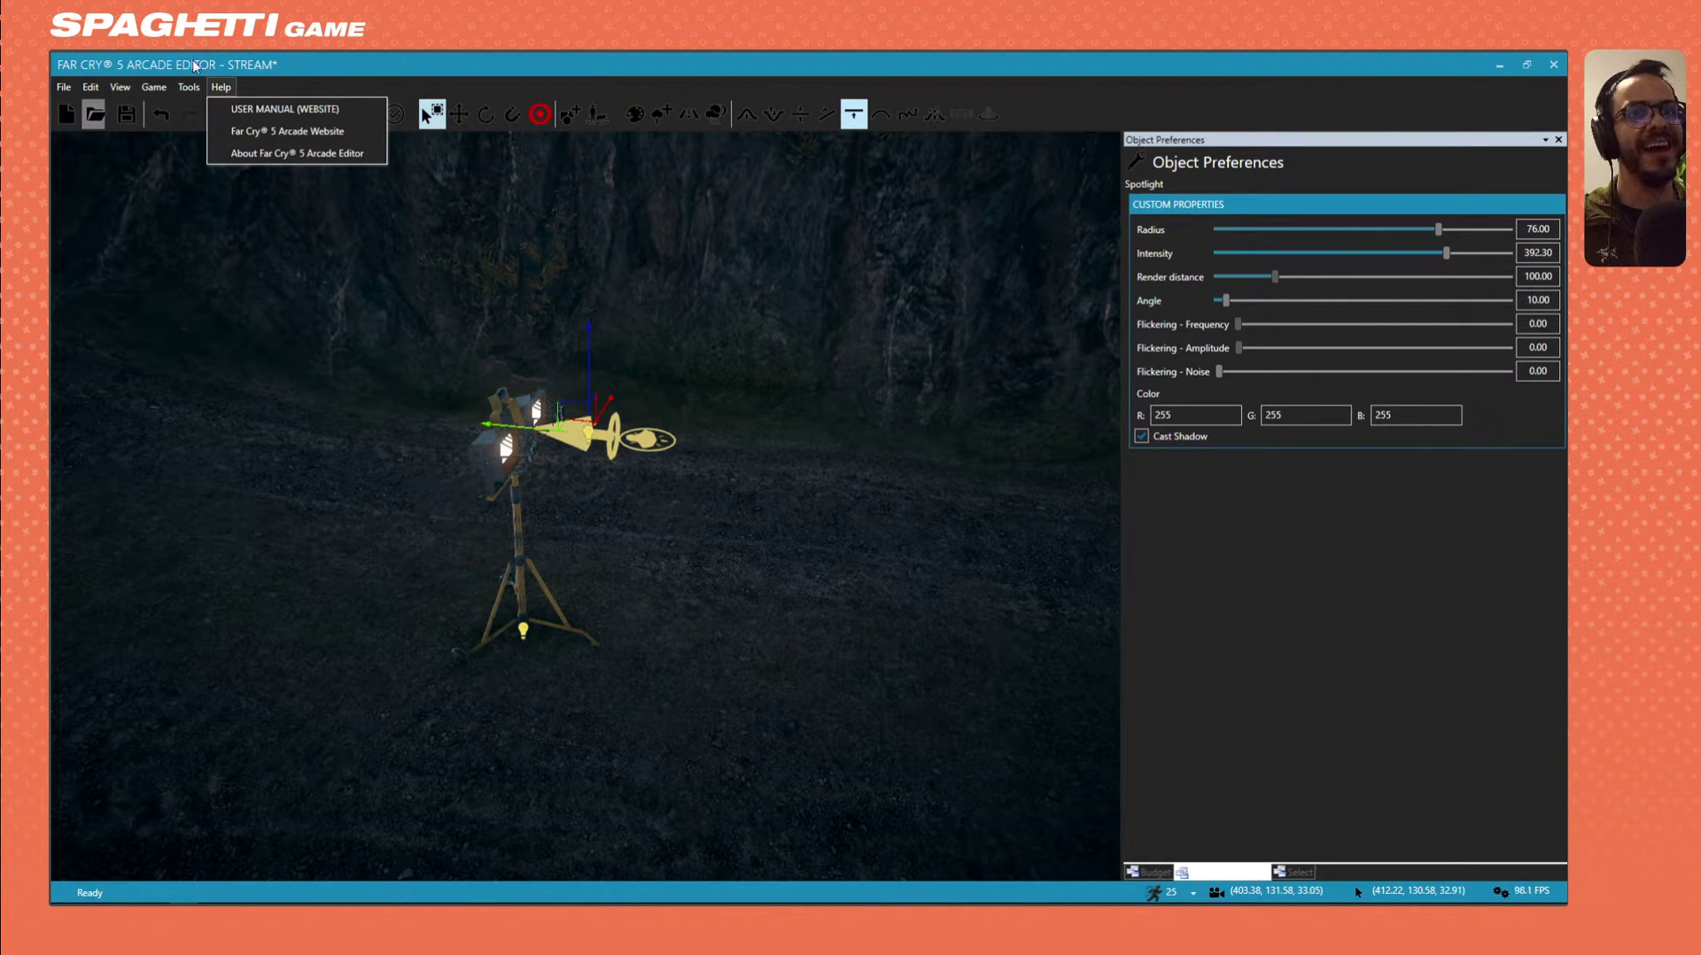
left_click(239, 411)
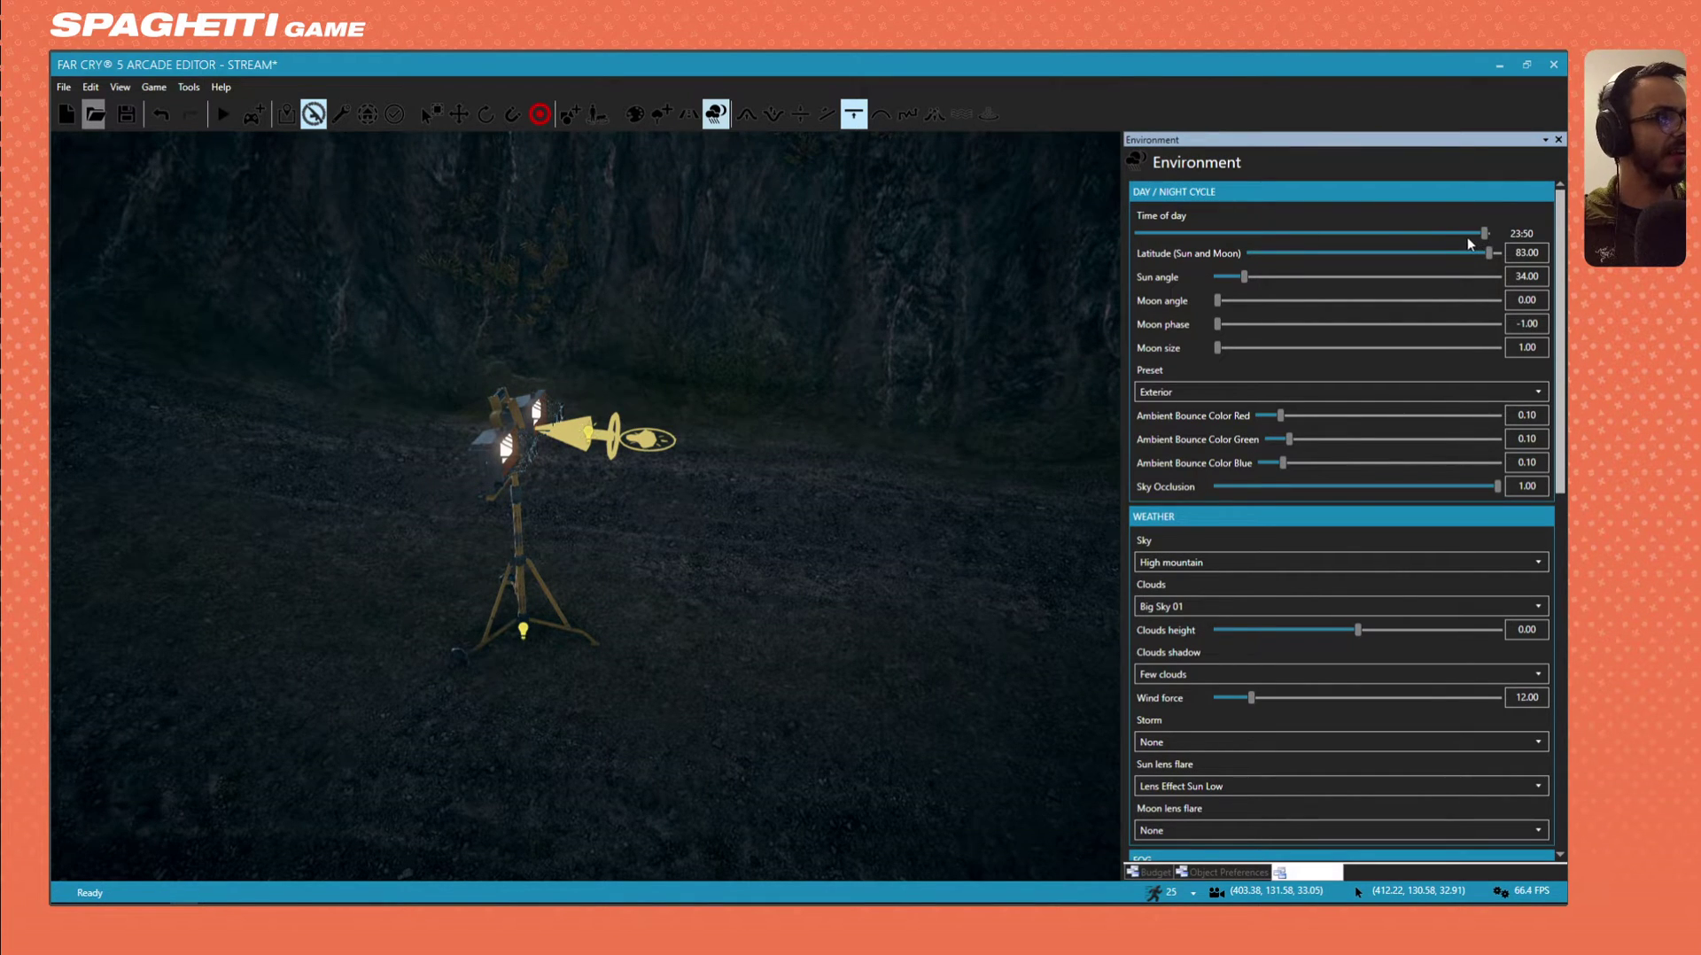
mouse_move(1484, 234)
left_mouse_down()
mouse_move(1142, 237)
mouse_move(1471, 236)
mouse_move(1456, 238)
left_mouse_up()
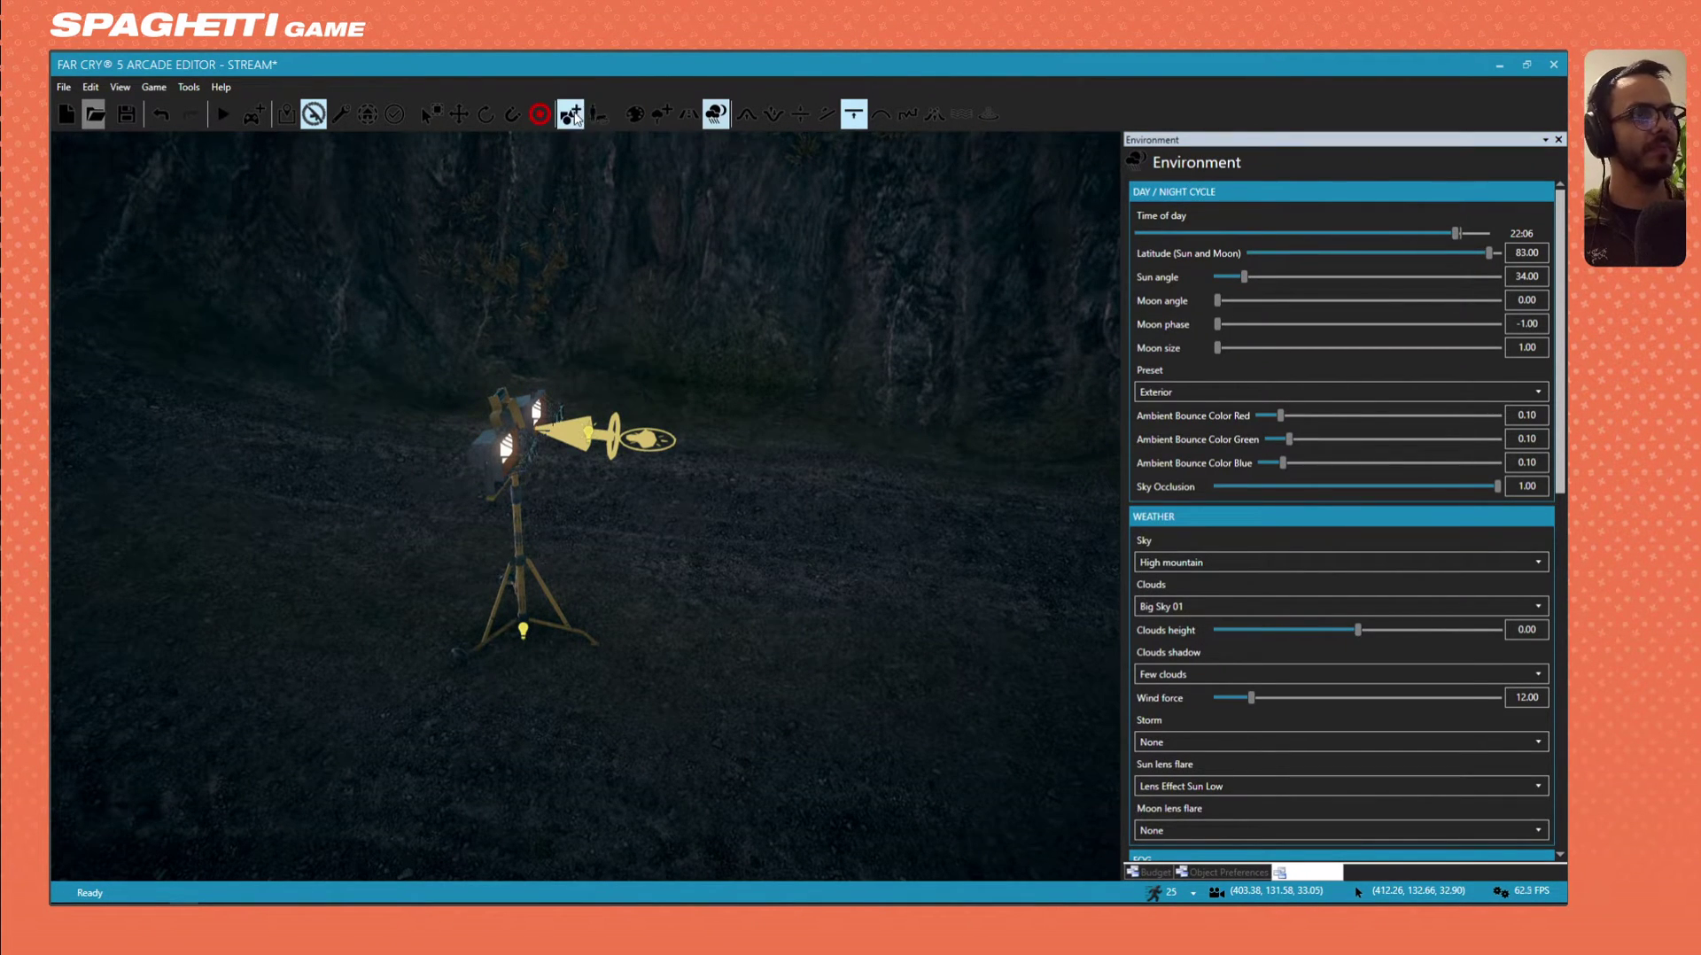
Select the spotlight and set its radius to 100, intensity to 500 and render distance to 500.
left_click(597, 408)
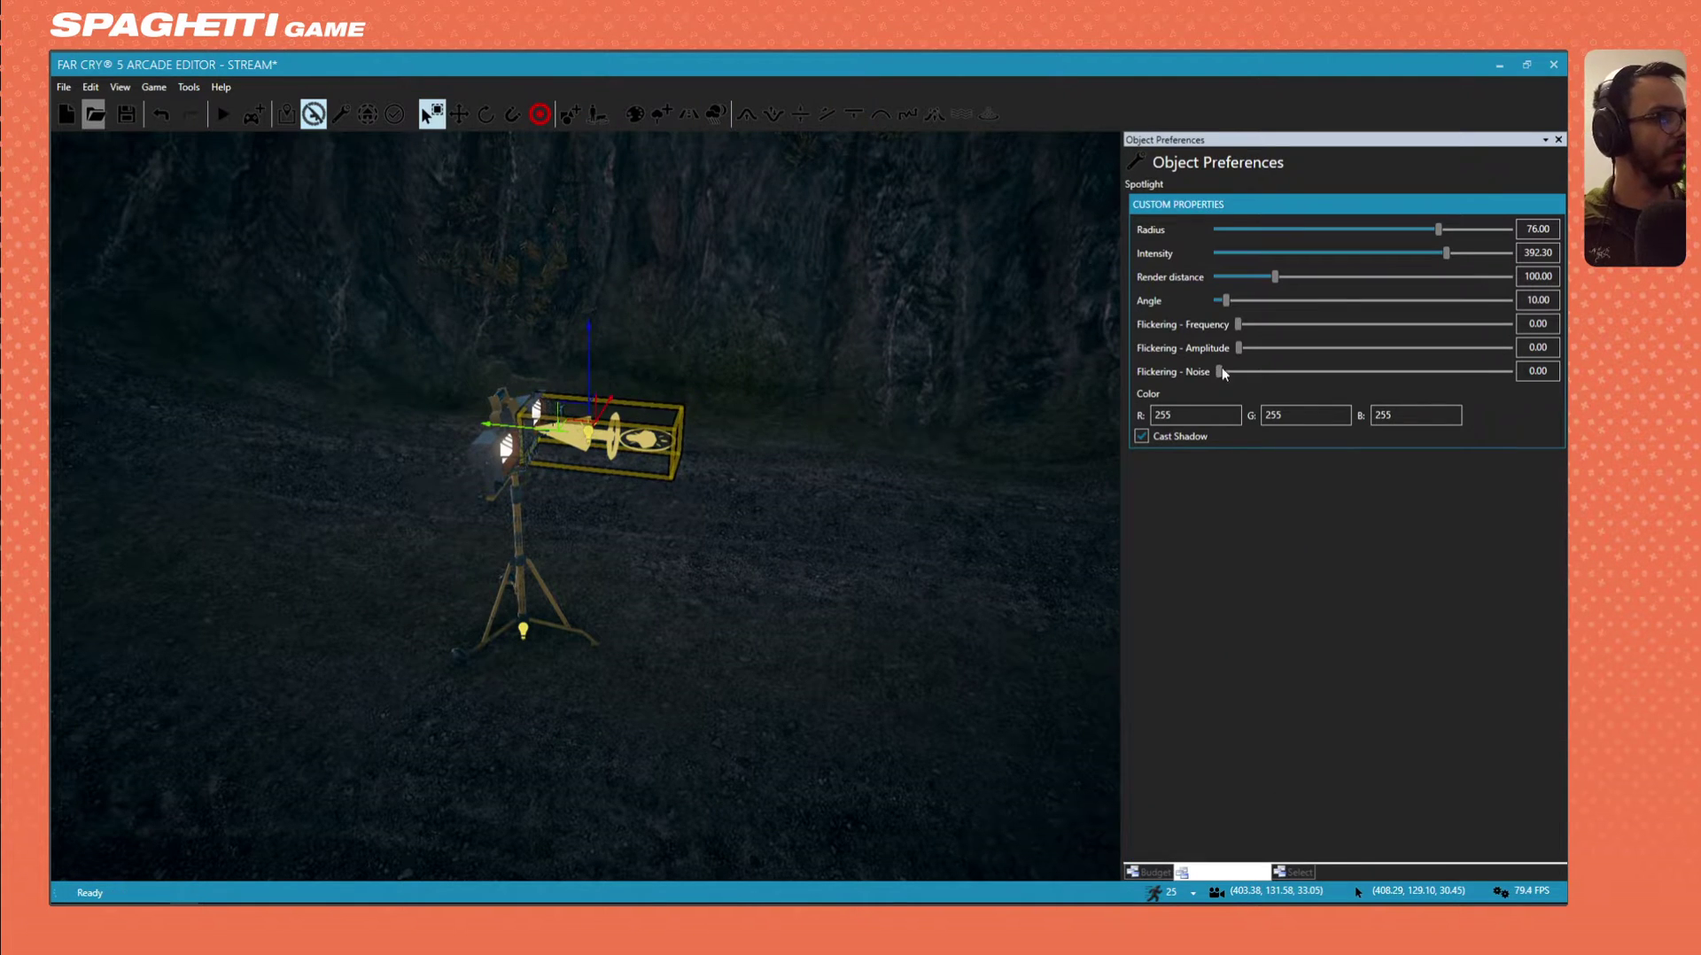
left_click_drag(1276, 277, 1513, 238)
Lower the spotlight to below the lamp heads, in front of the tripod's pole.
mouse_move(797, 425)
right_mouse_down()
mouse_move(975, 425)
mouse_move(797, 443)
right_mouse_up()
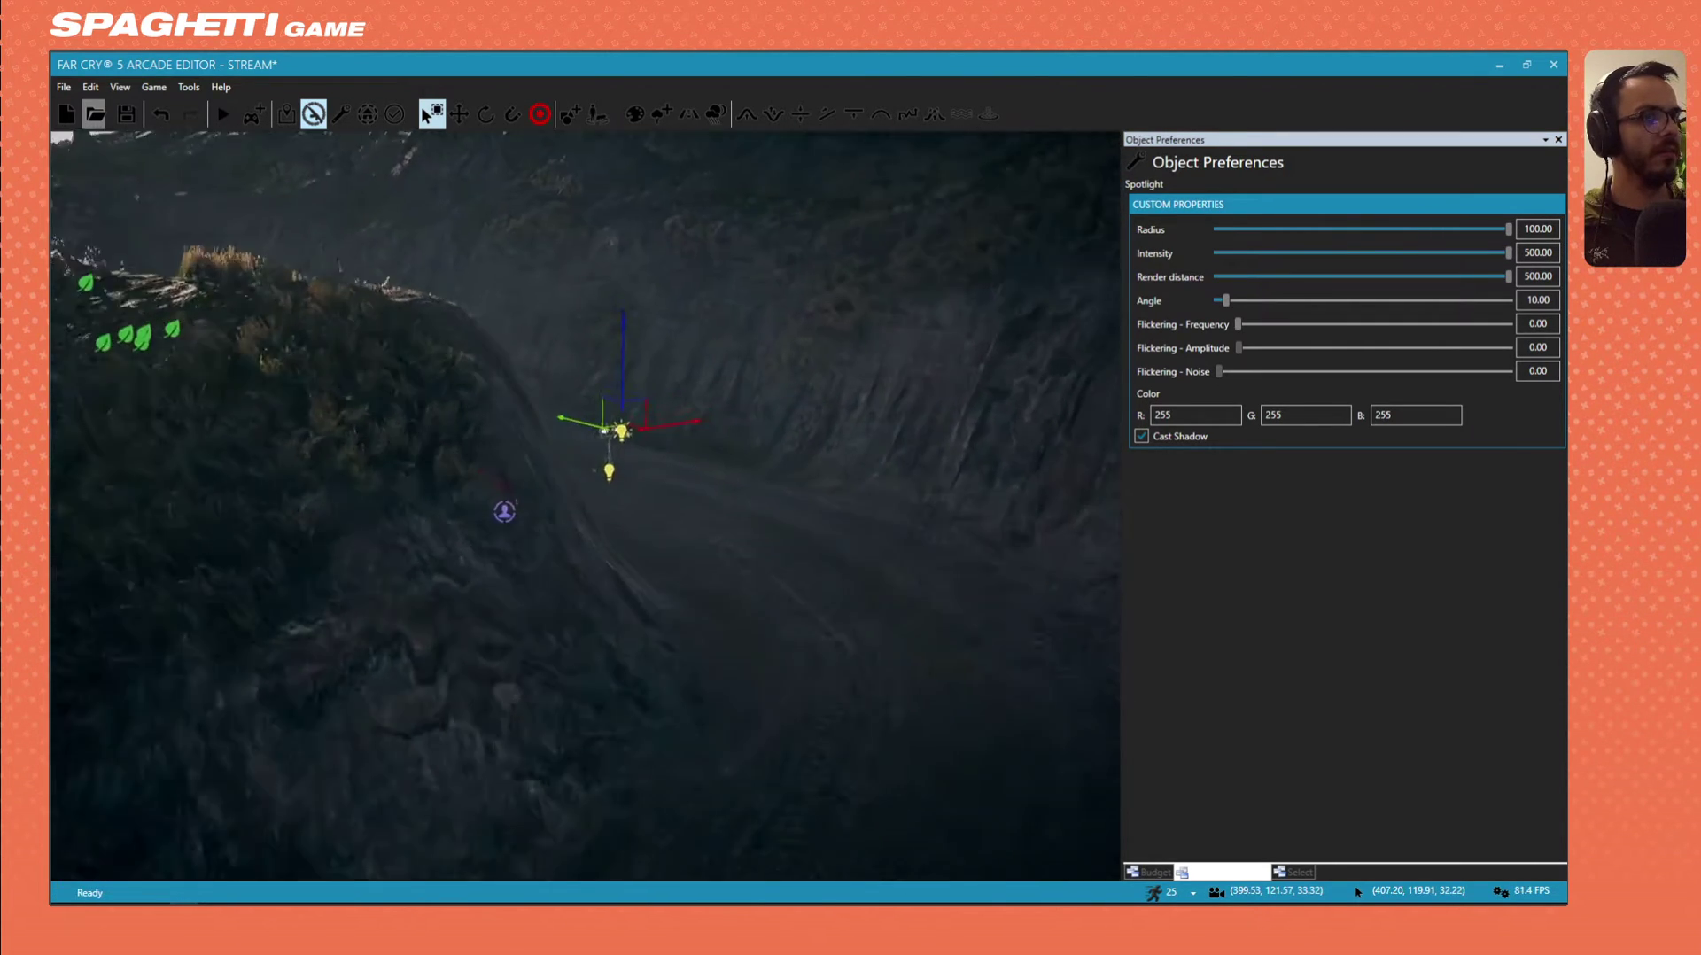
key("w")
right_click_drag(895, 482, 913, 464)
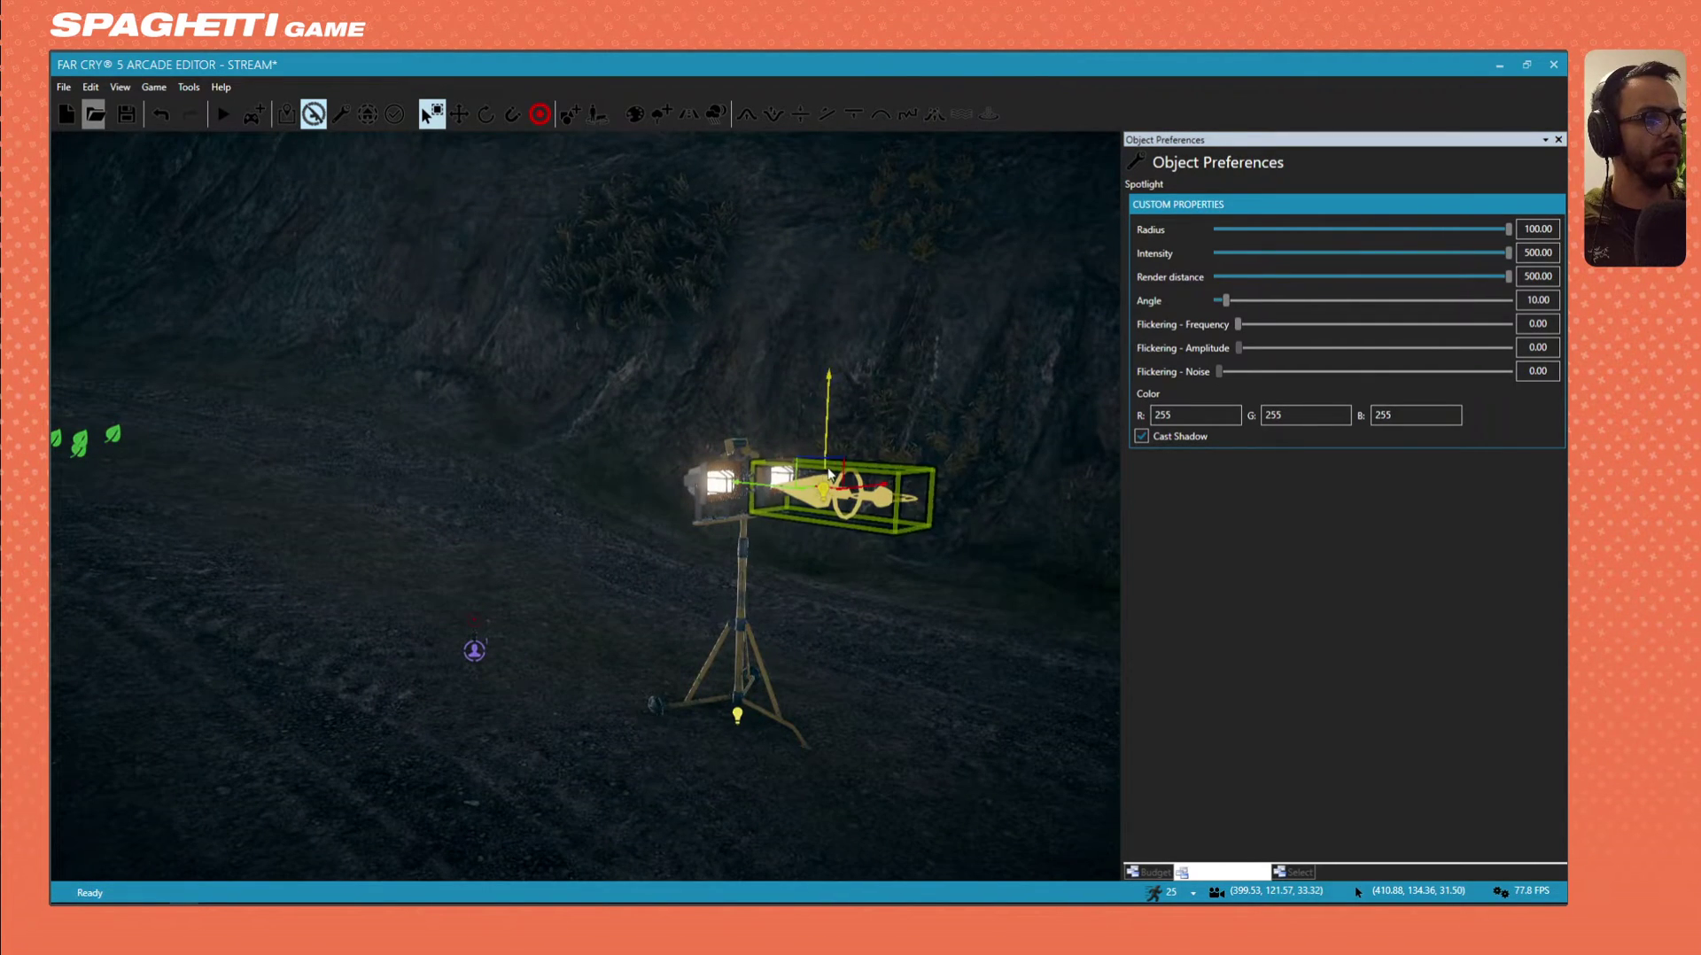
left_click(731, 731)
left_click_drag(730, 732, 786, 529)
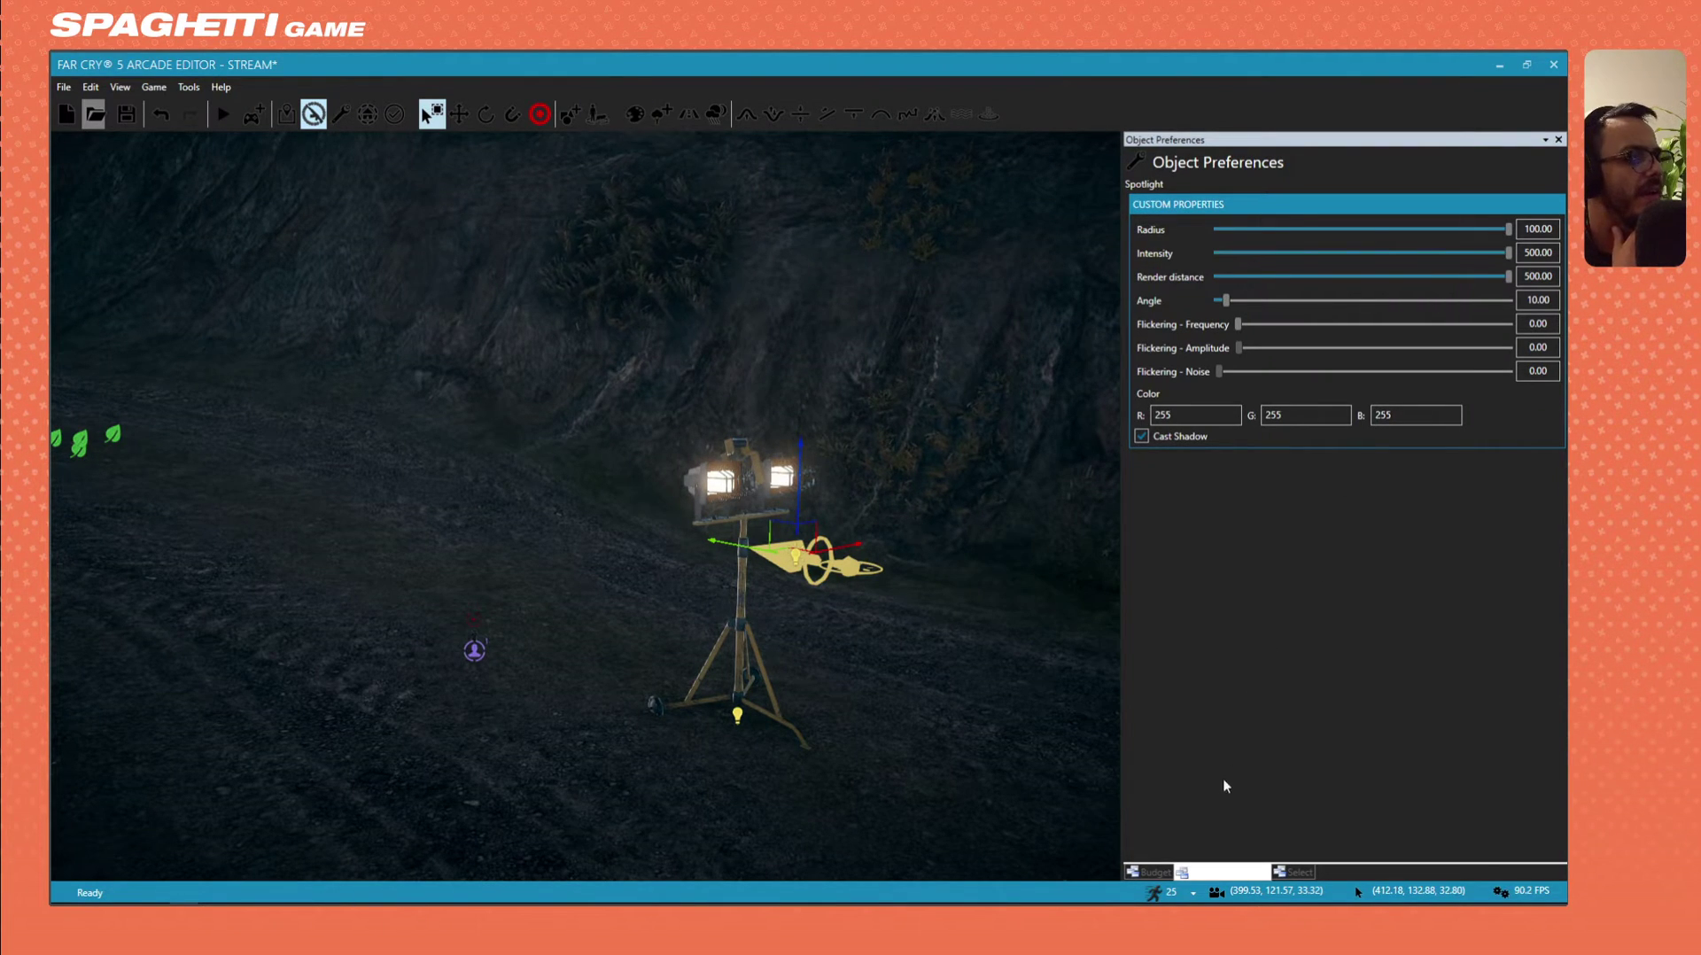
Place an Omnilight from the Audio and Visuals light objects on the ground beside the tripod lamp.
key("5")
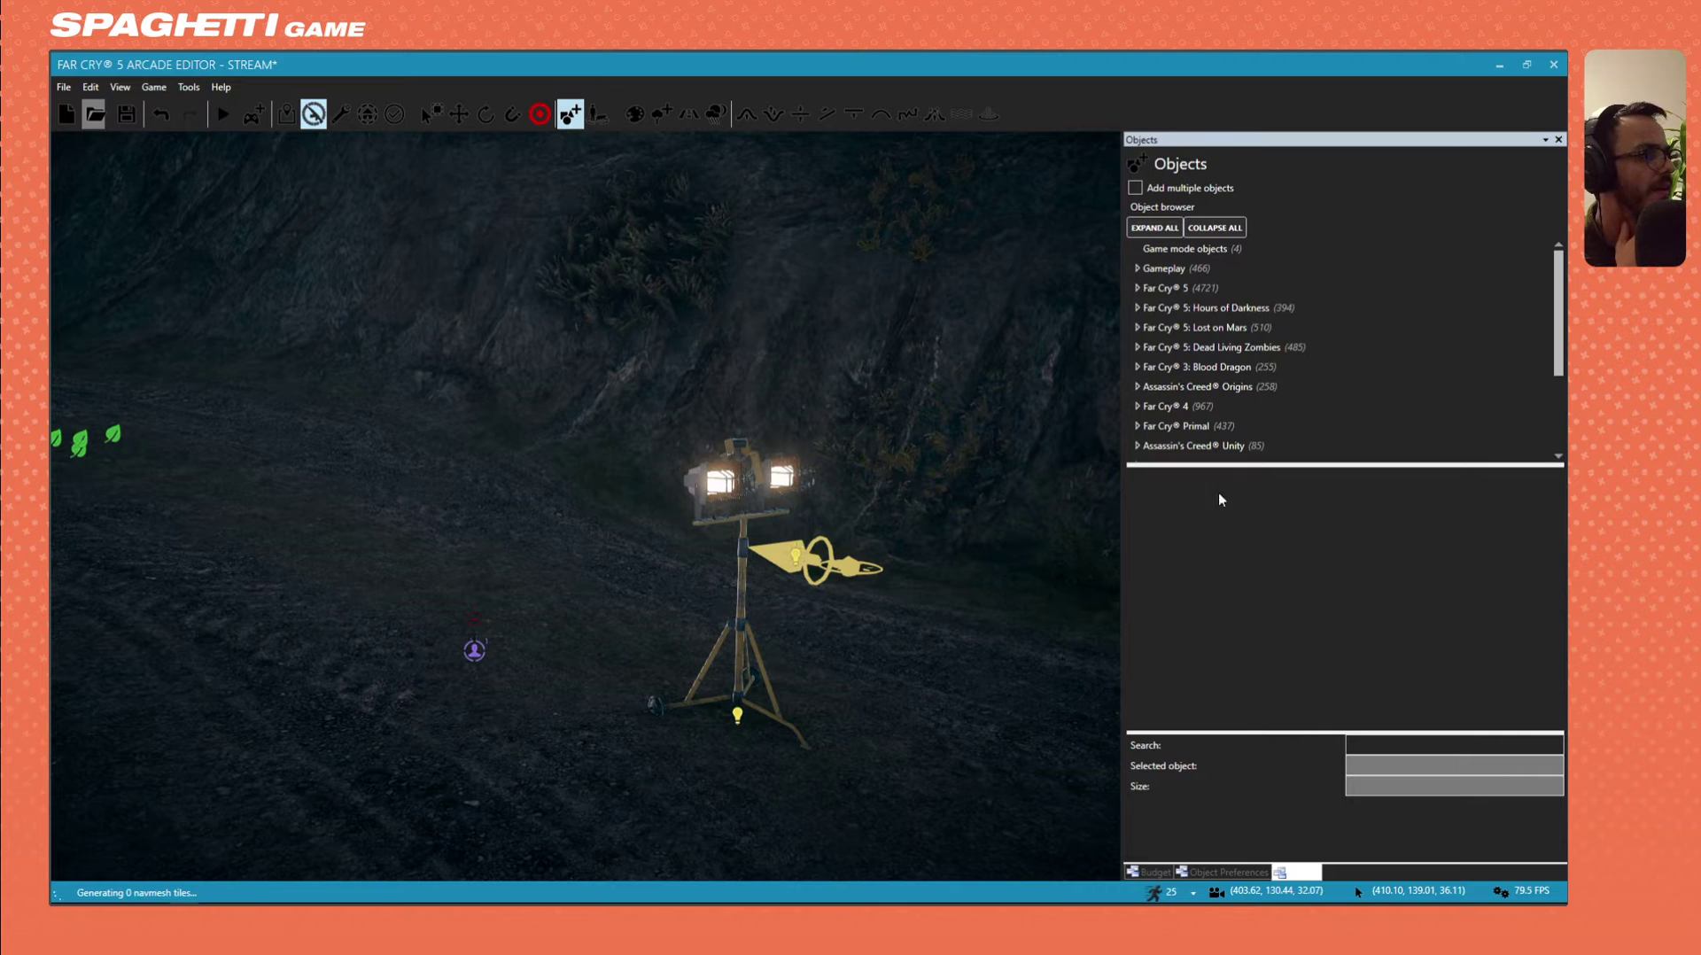
scroll(1192, 400, "down", 3)
left_click(1137, 397)
left_click(1146, 433)
scroll(1151, 430, "down", 1)
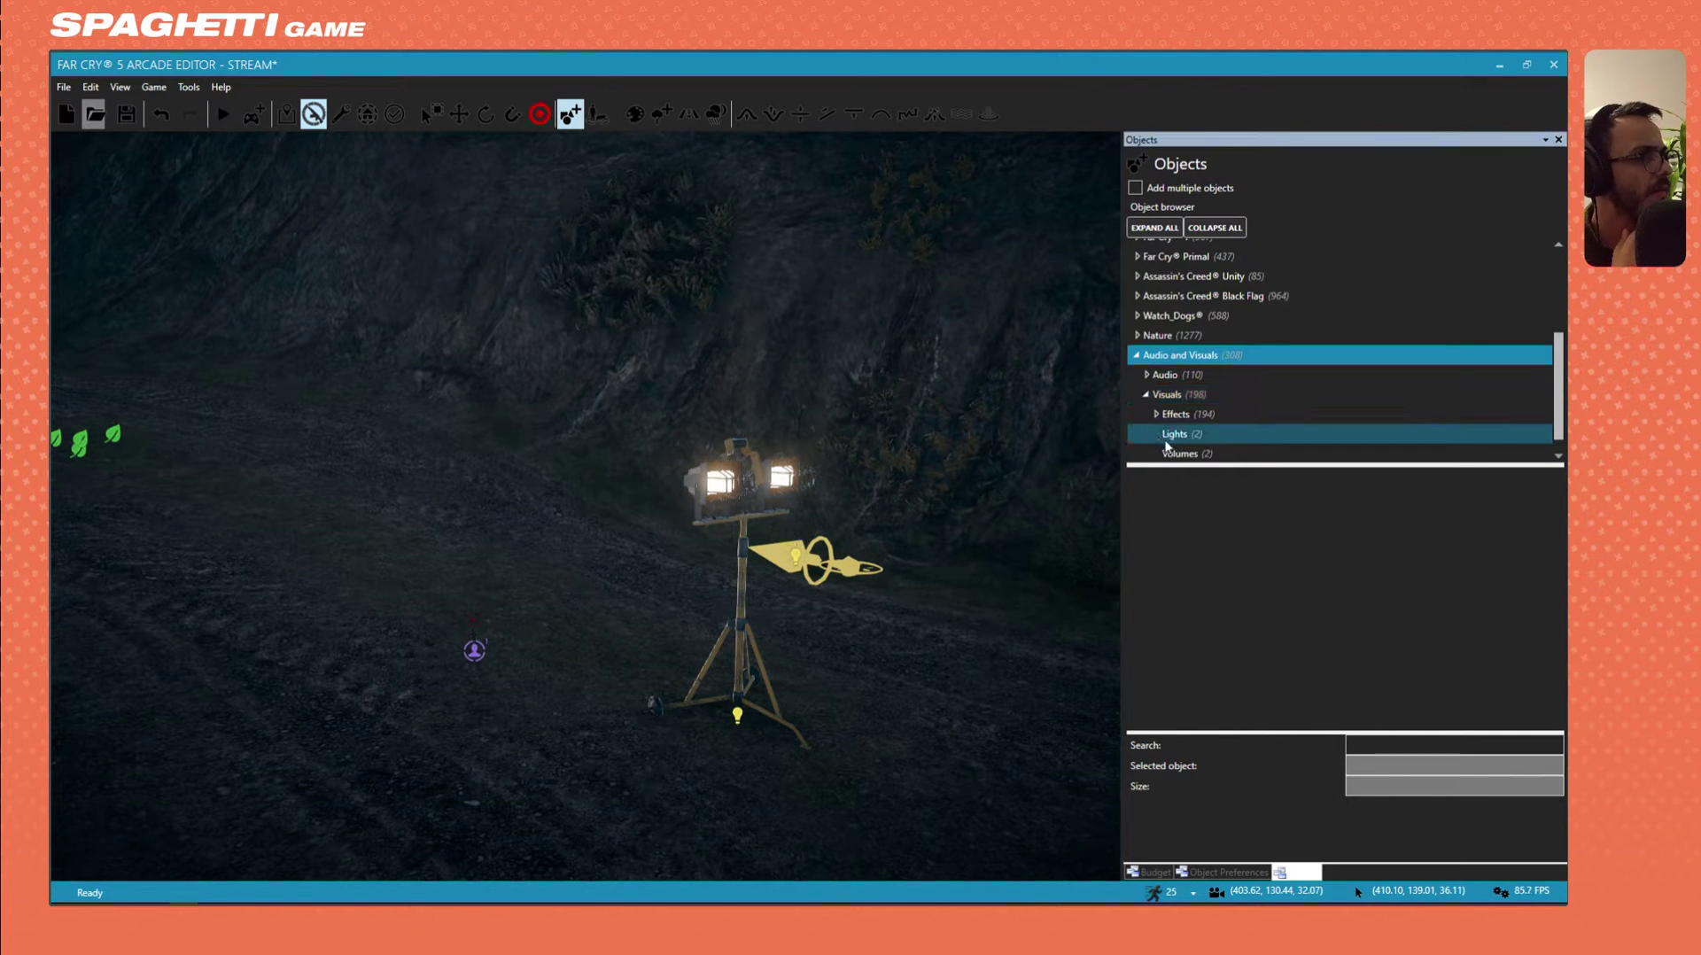
left_click(1165, 439)
left_click(1256, 537)
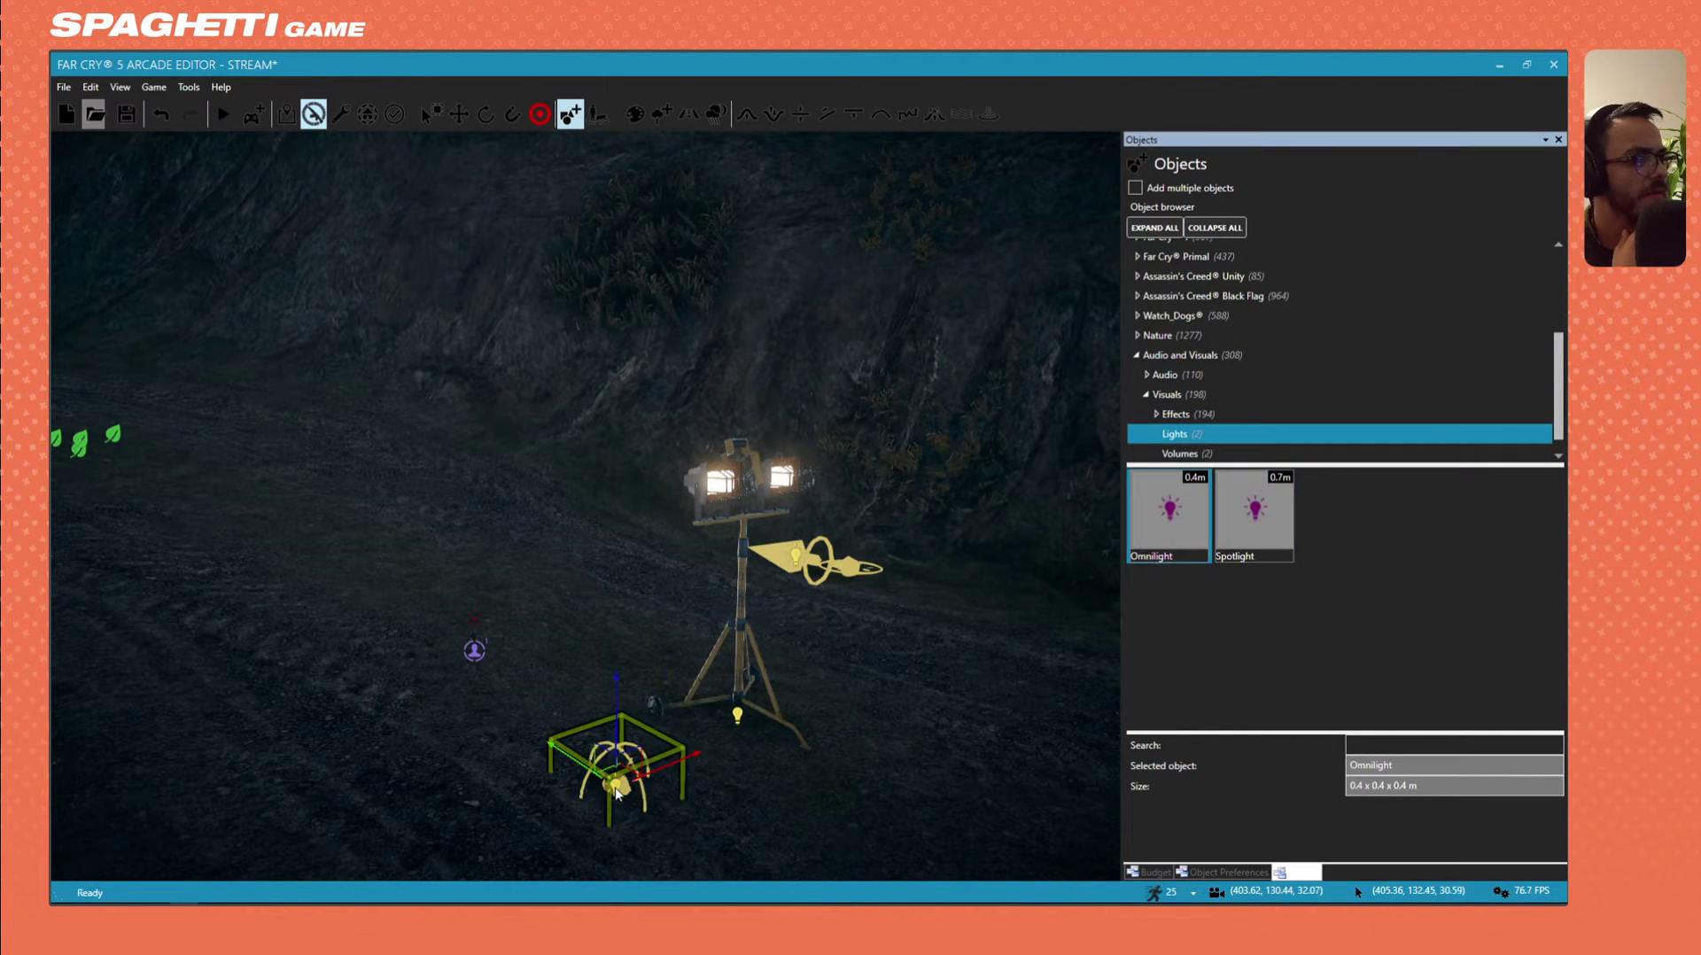
left_click(613, 770)
Raise the omnilight above the ground and set its radius to 100.
key("1")
left_click_drag(617, 722, 636, 606)
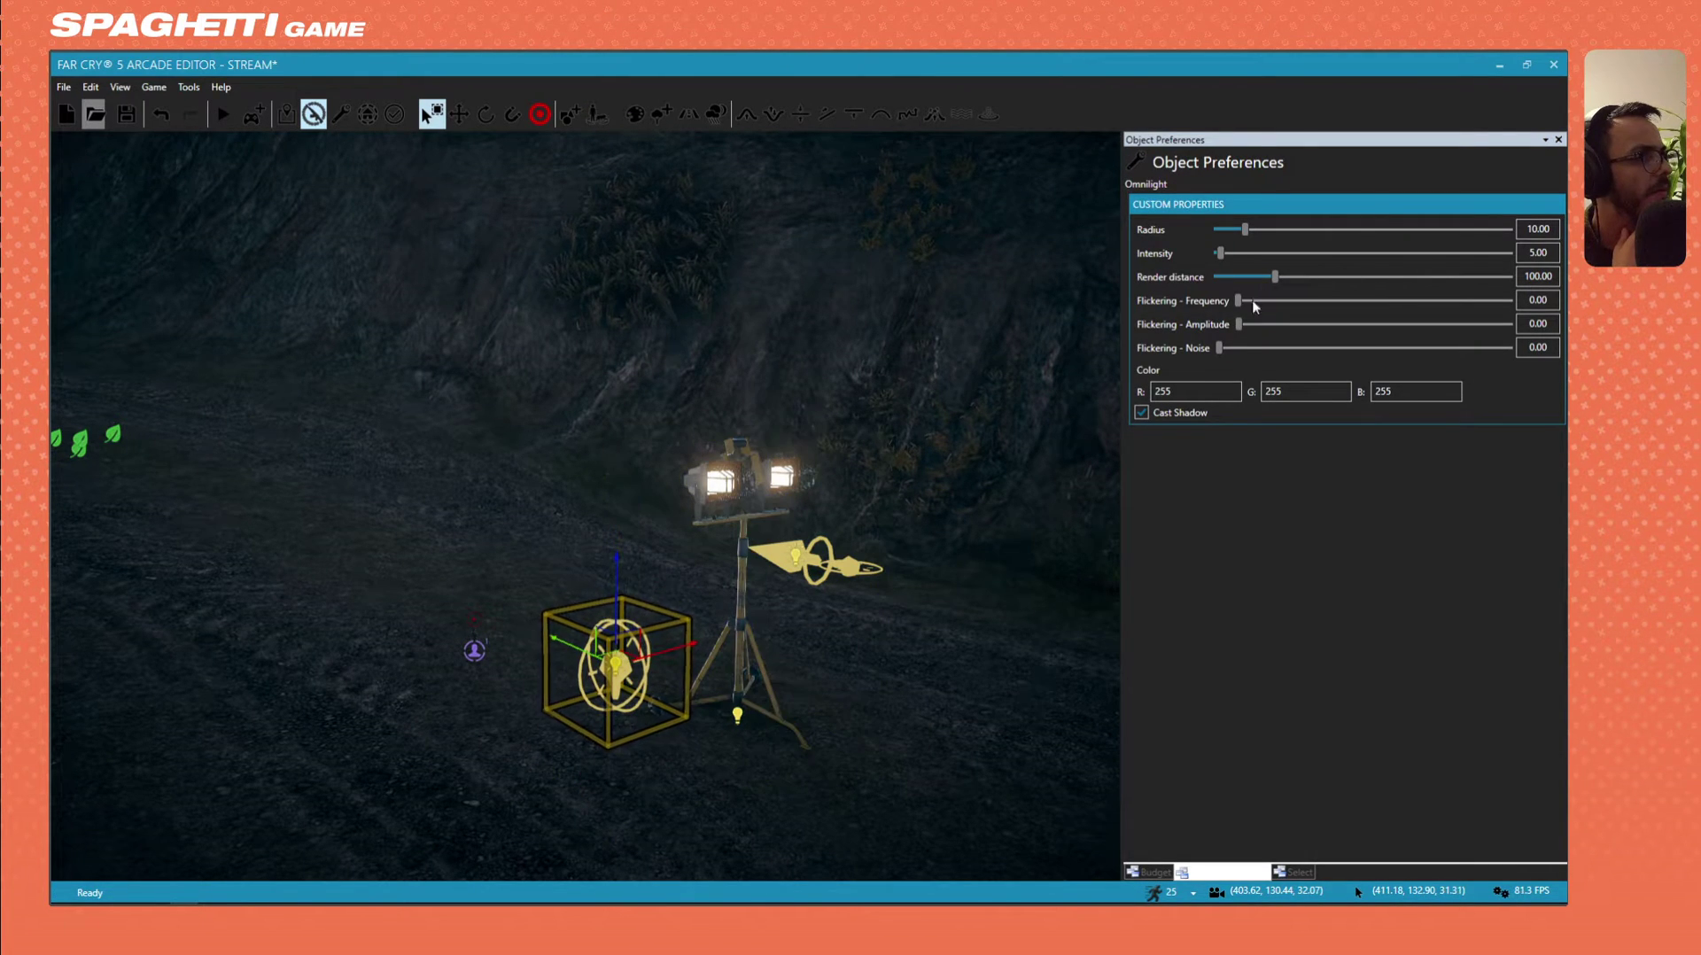
left_click_drag(1244, 229, 1526, 236)
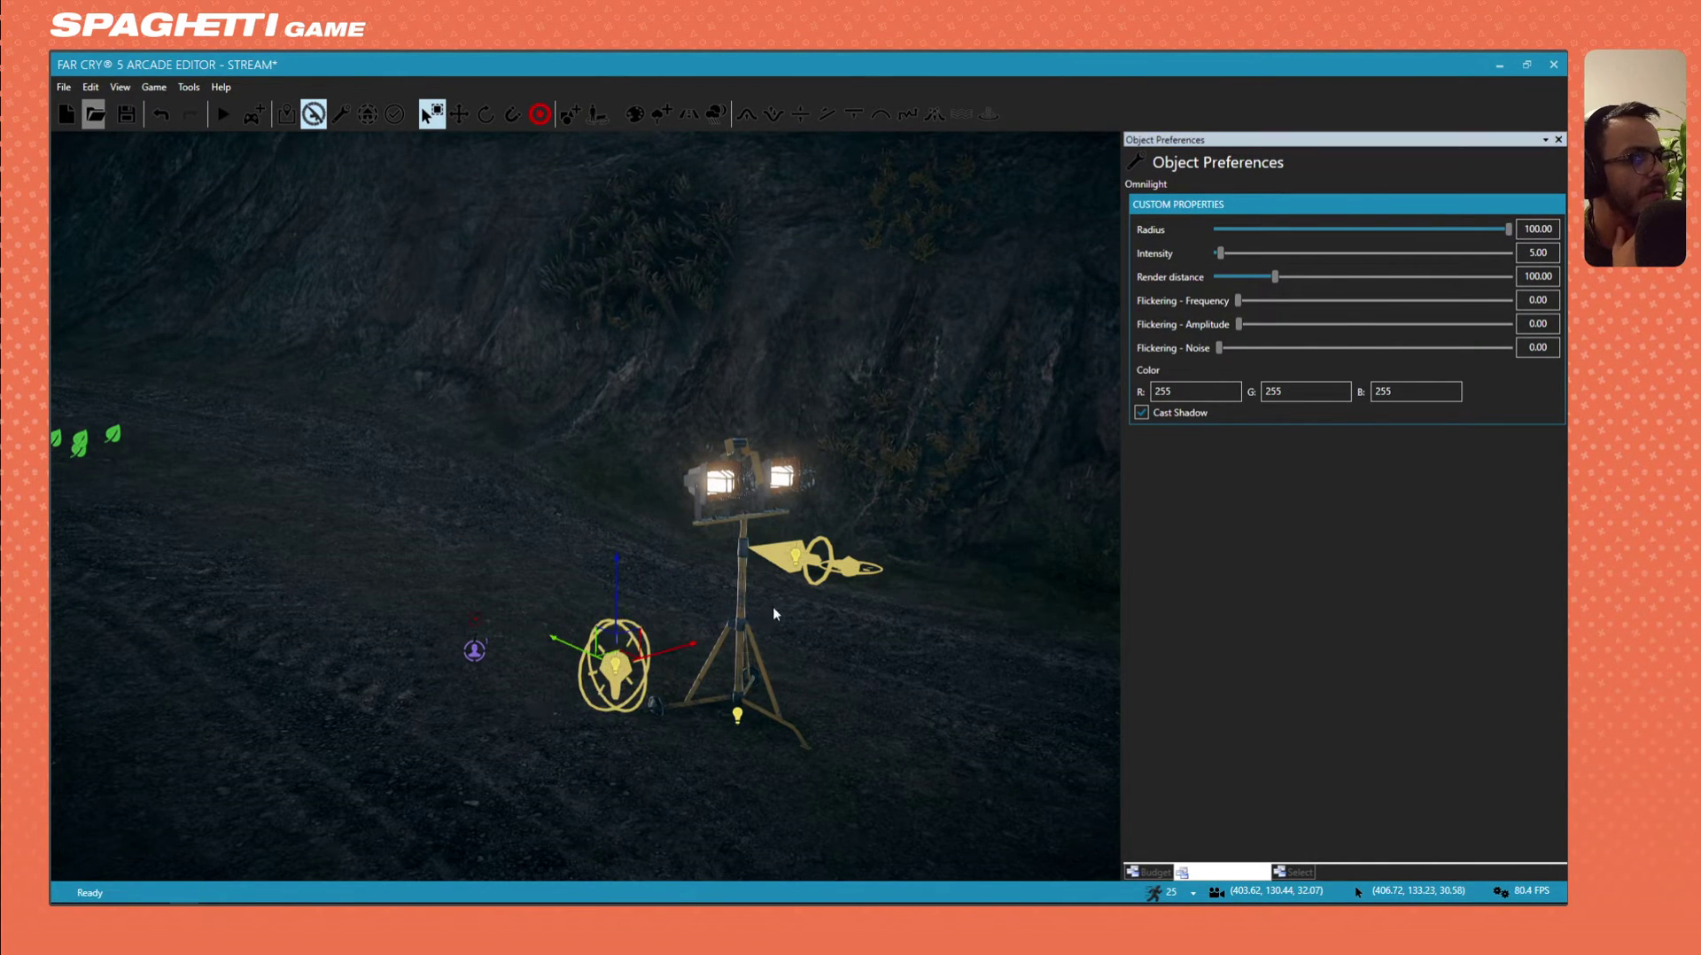
Select the spotlight in front of the tripod and disable its shadow casting.
left_click(792, 567)
right_click_drag(814, 631, 624, 659)
key("d")
key("w")
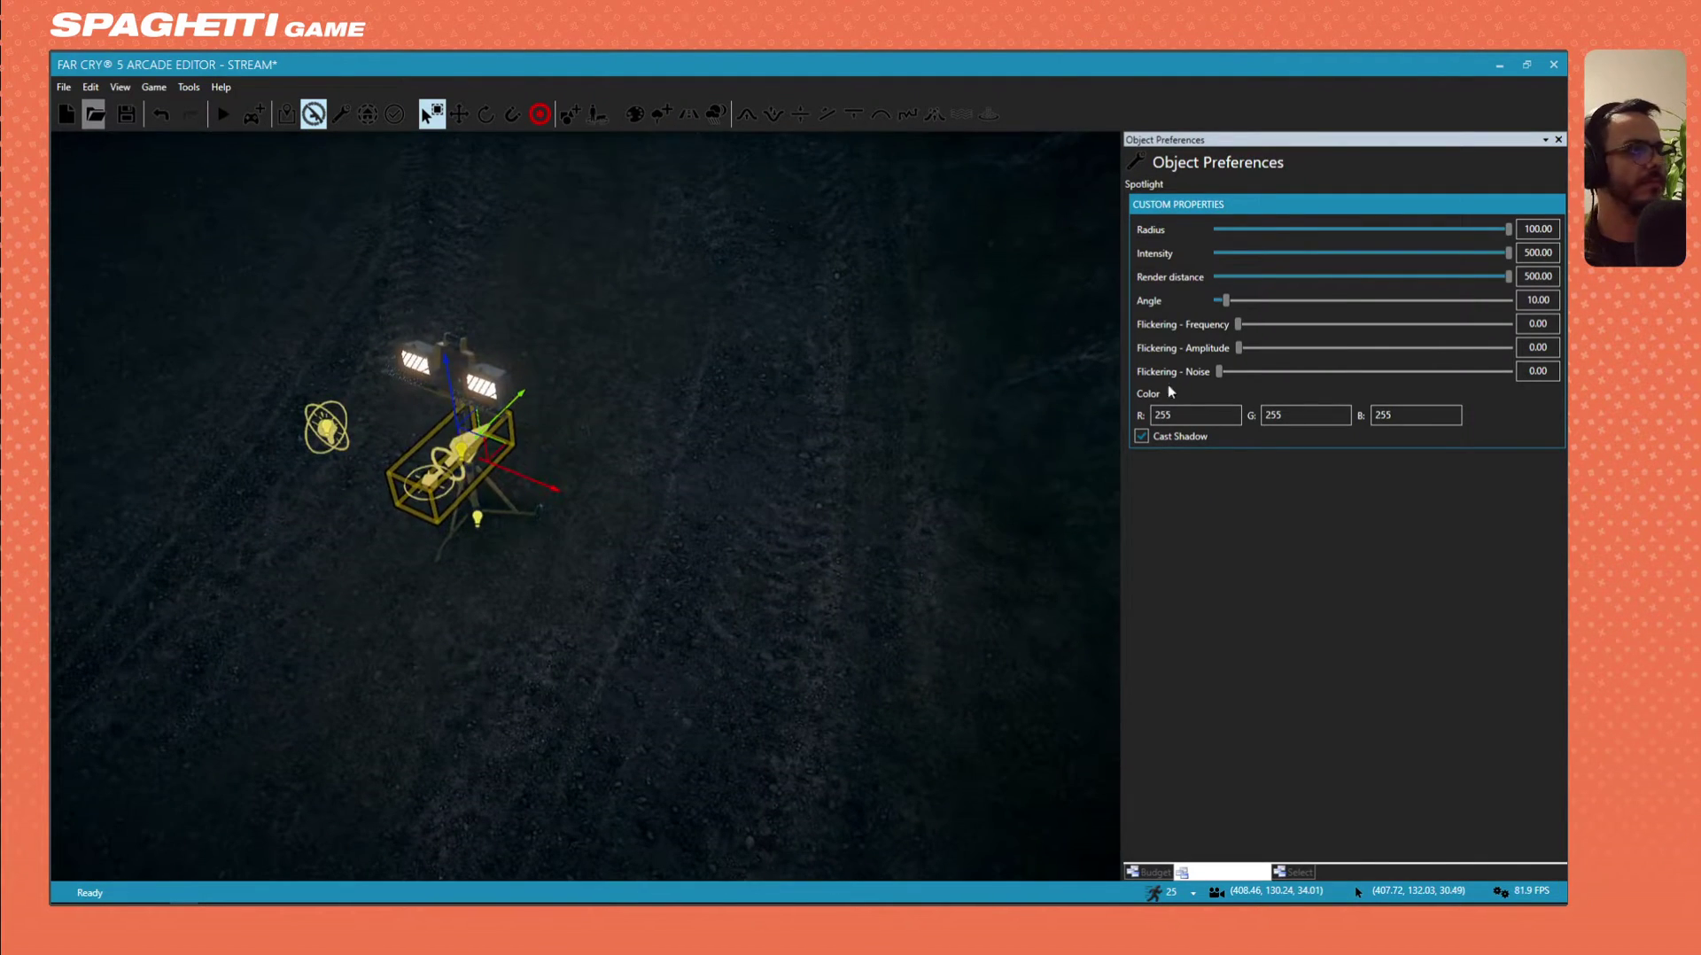
key("a")
right_click_drag(460, 465, 558, 576)
key("w")
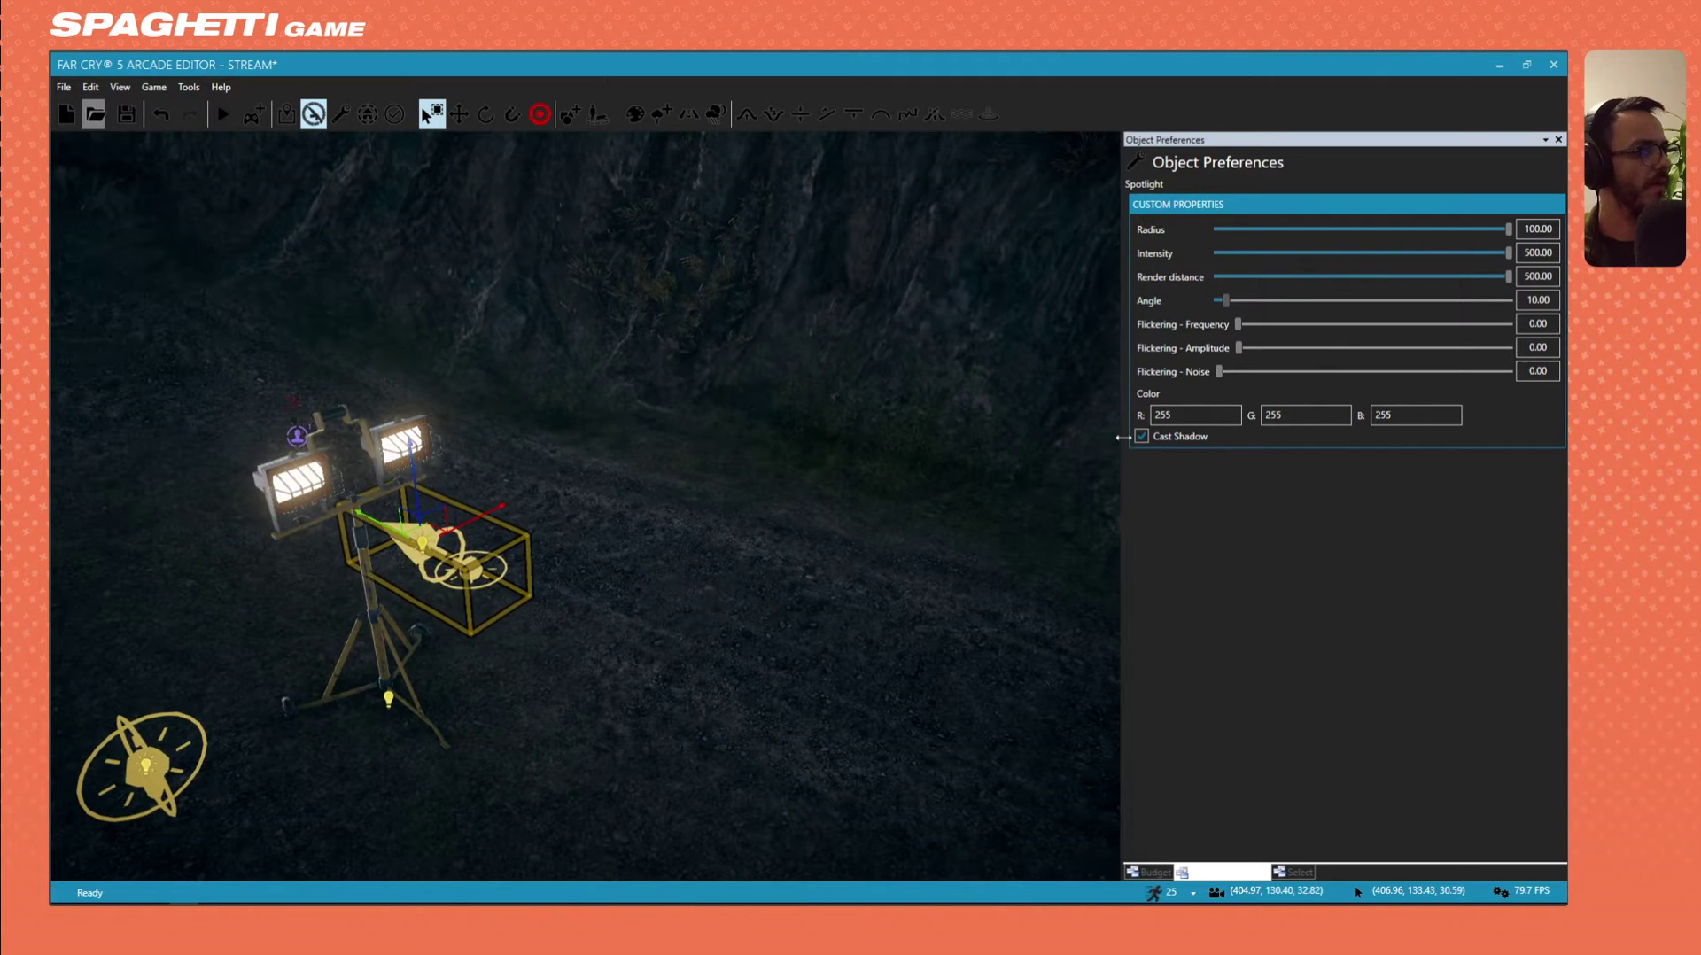
left_click(1141, 436)
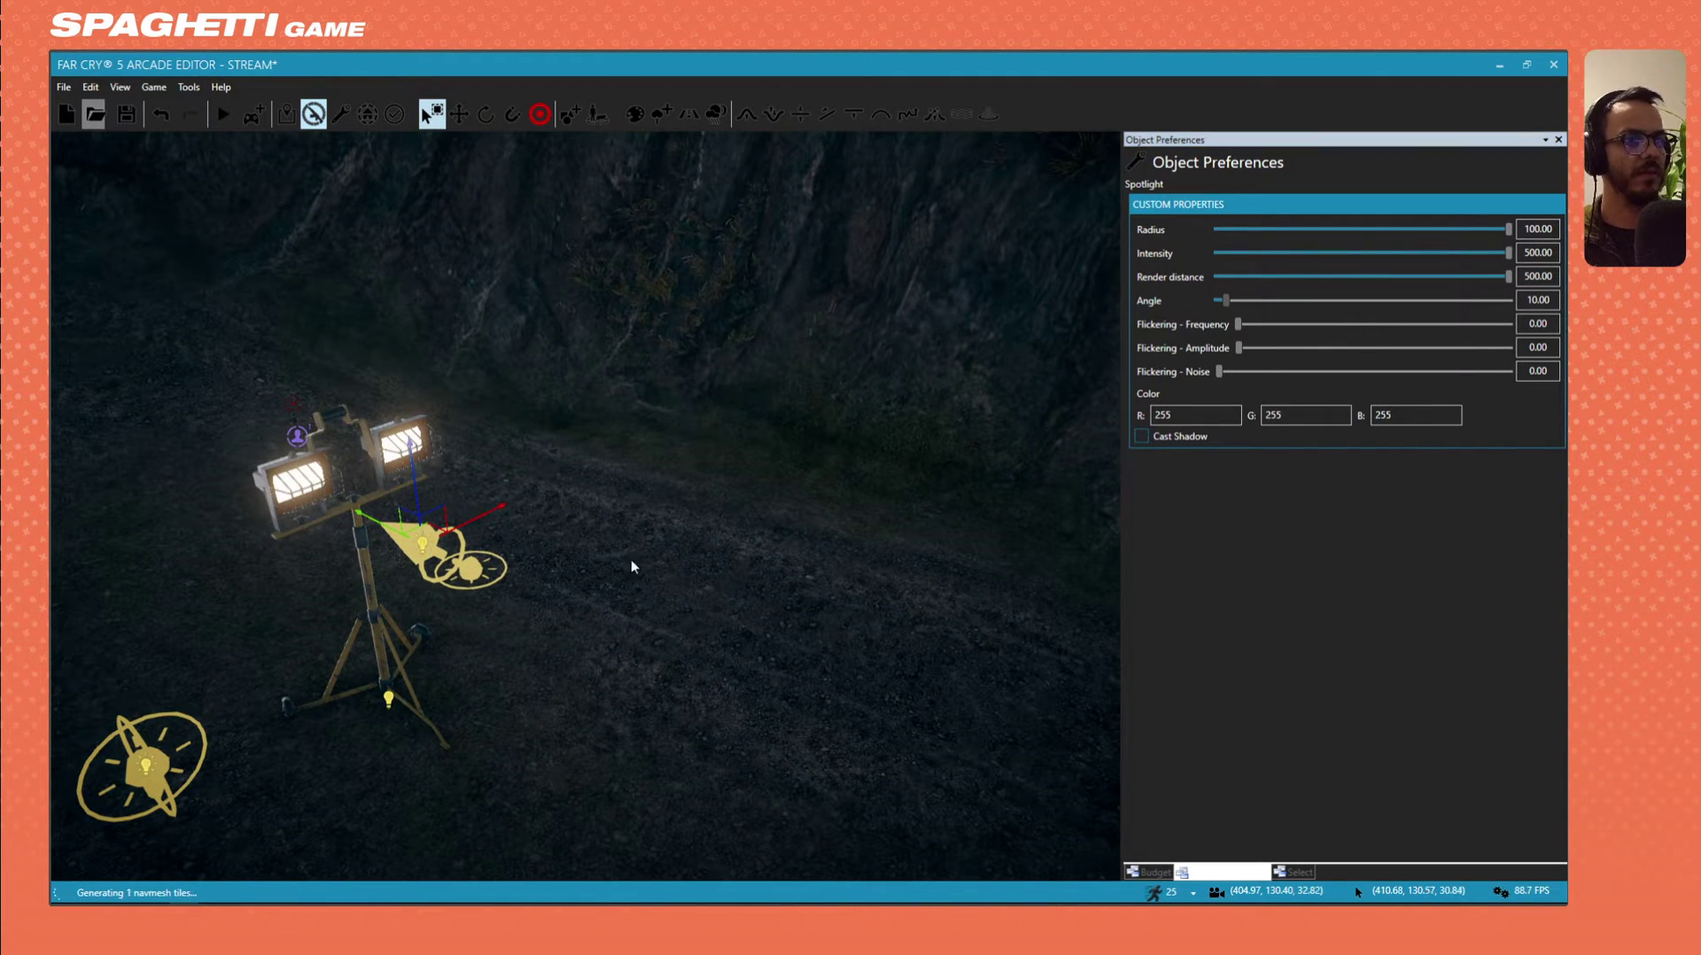
Set the spotlight's angle to 32.
right_click_drag(626, 569, 802, 525)
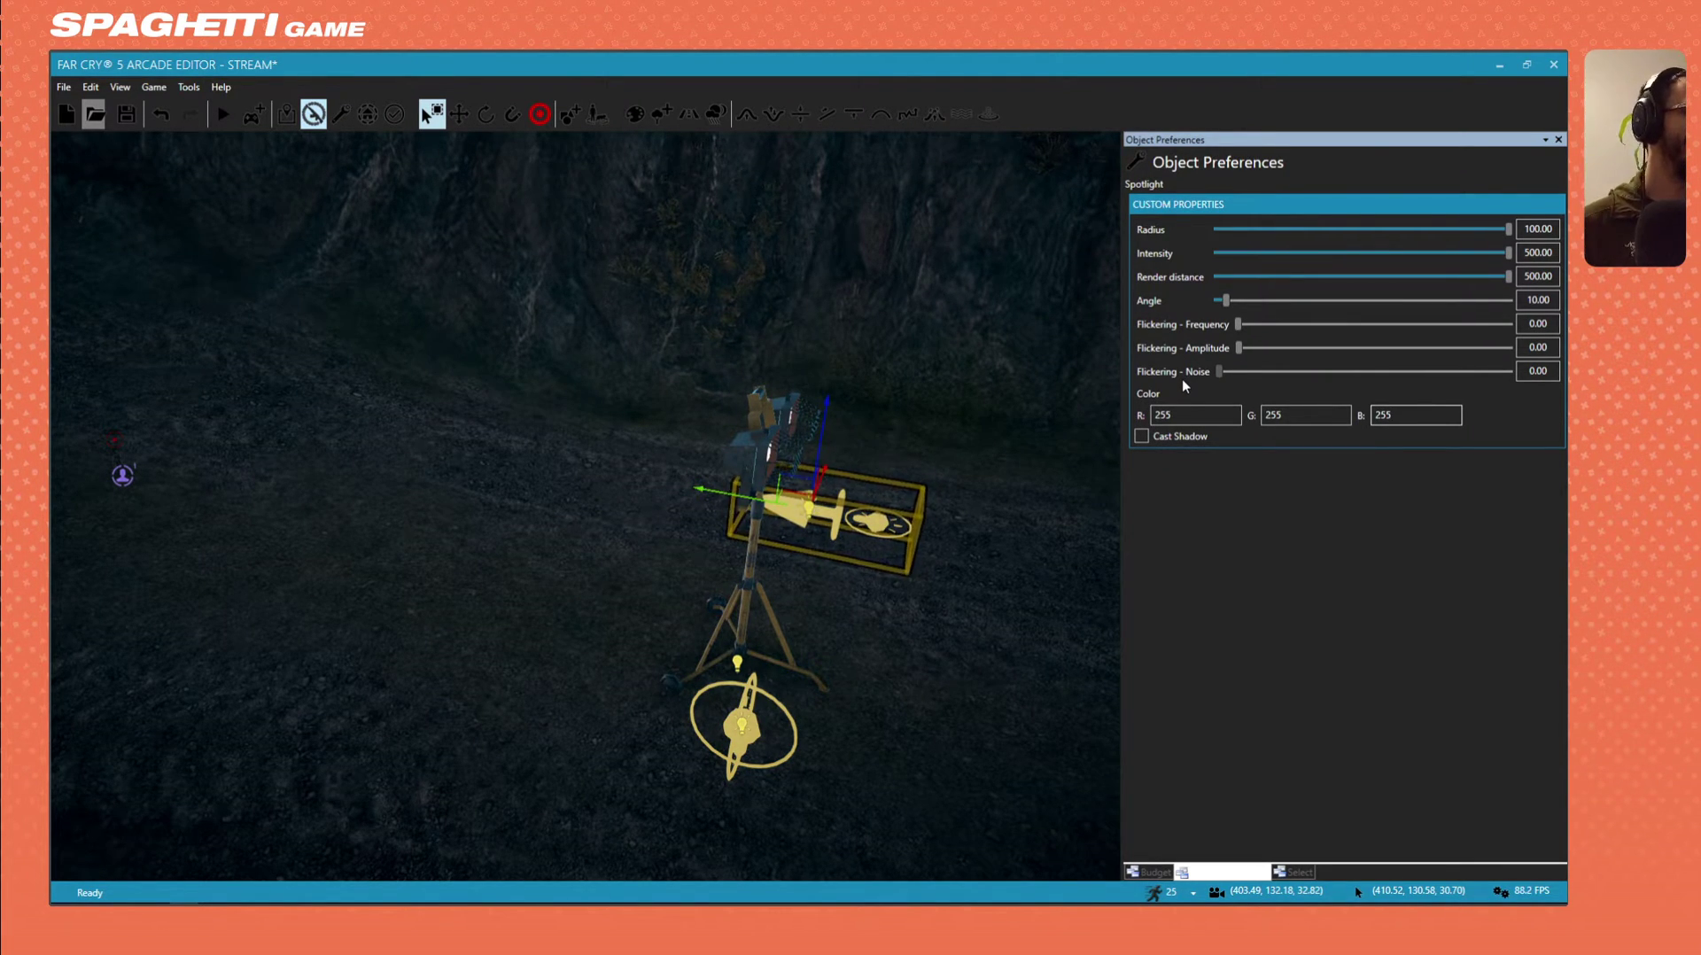
left_click_drag(1225, 301, 1262, 303)
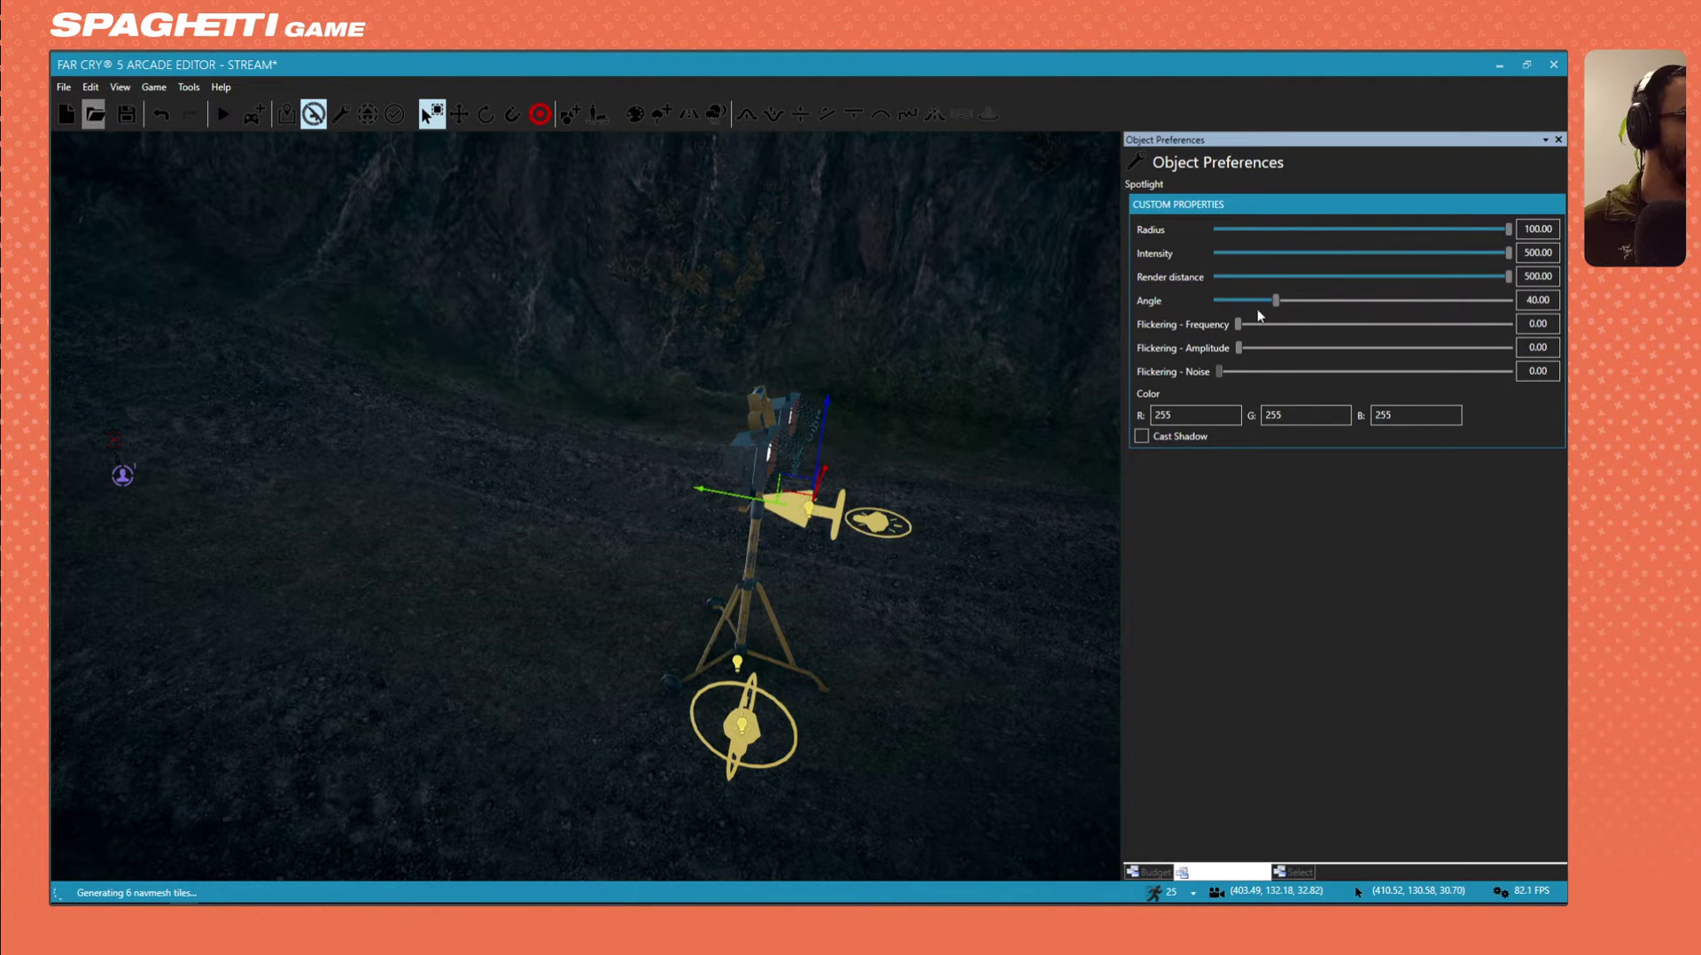
left_click_drag(780, 485, 655, 466)
Examine the lighting around the tripod lamp from farther away and from close by.
right_click_drag(655, 466, 683, 473)
key("s")
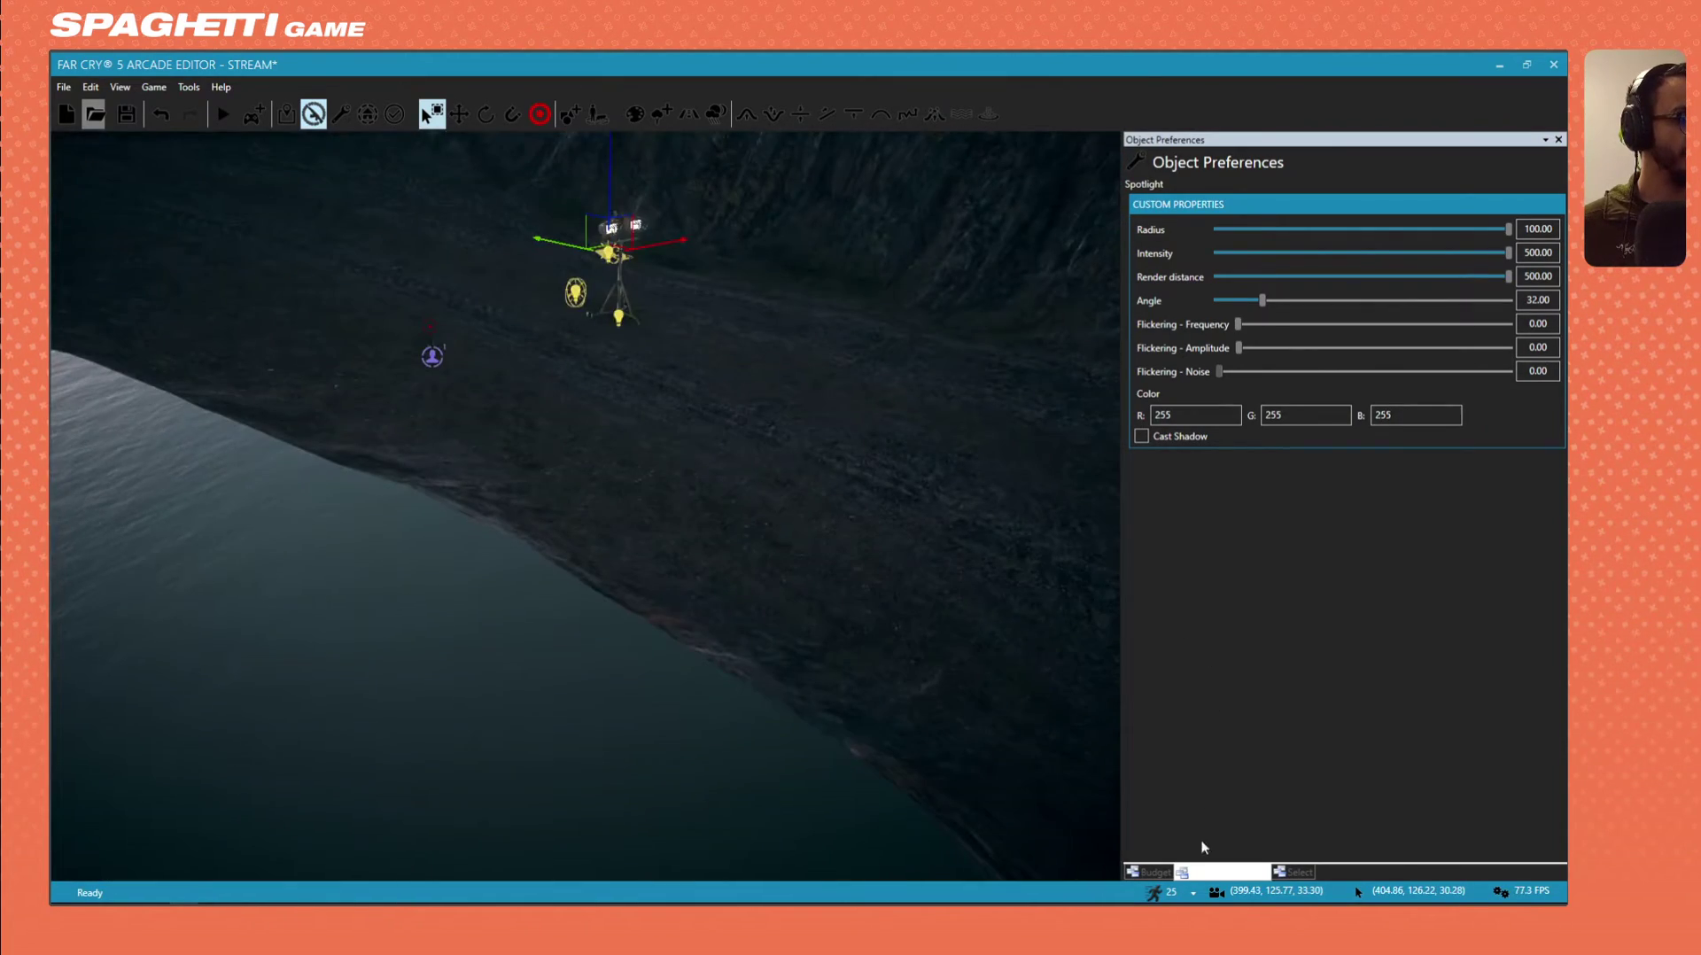
key("w")
right_click_drag(565, 302, 565, 302)
key("s")
key("w")
right_click_drag(602, 240, 603, 240)
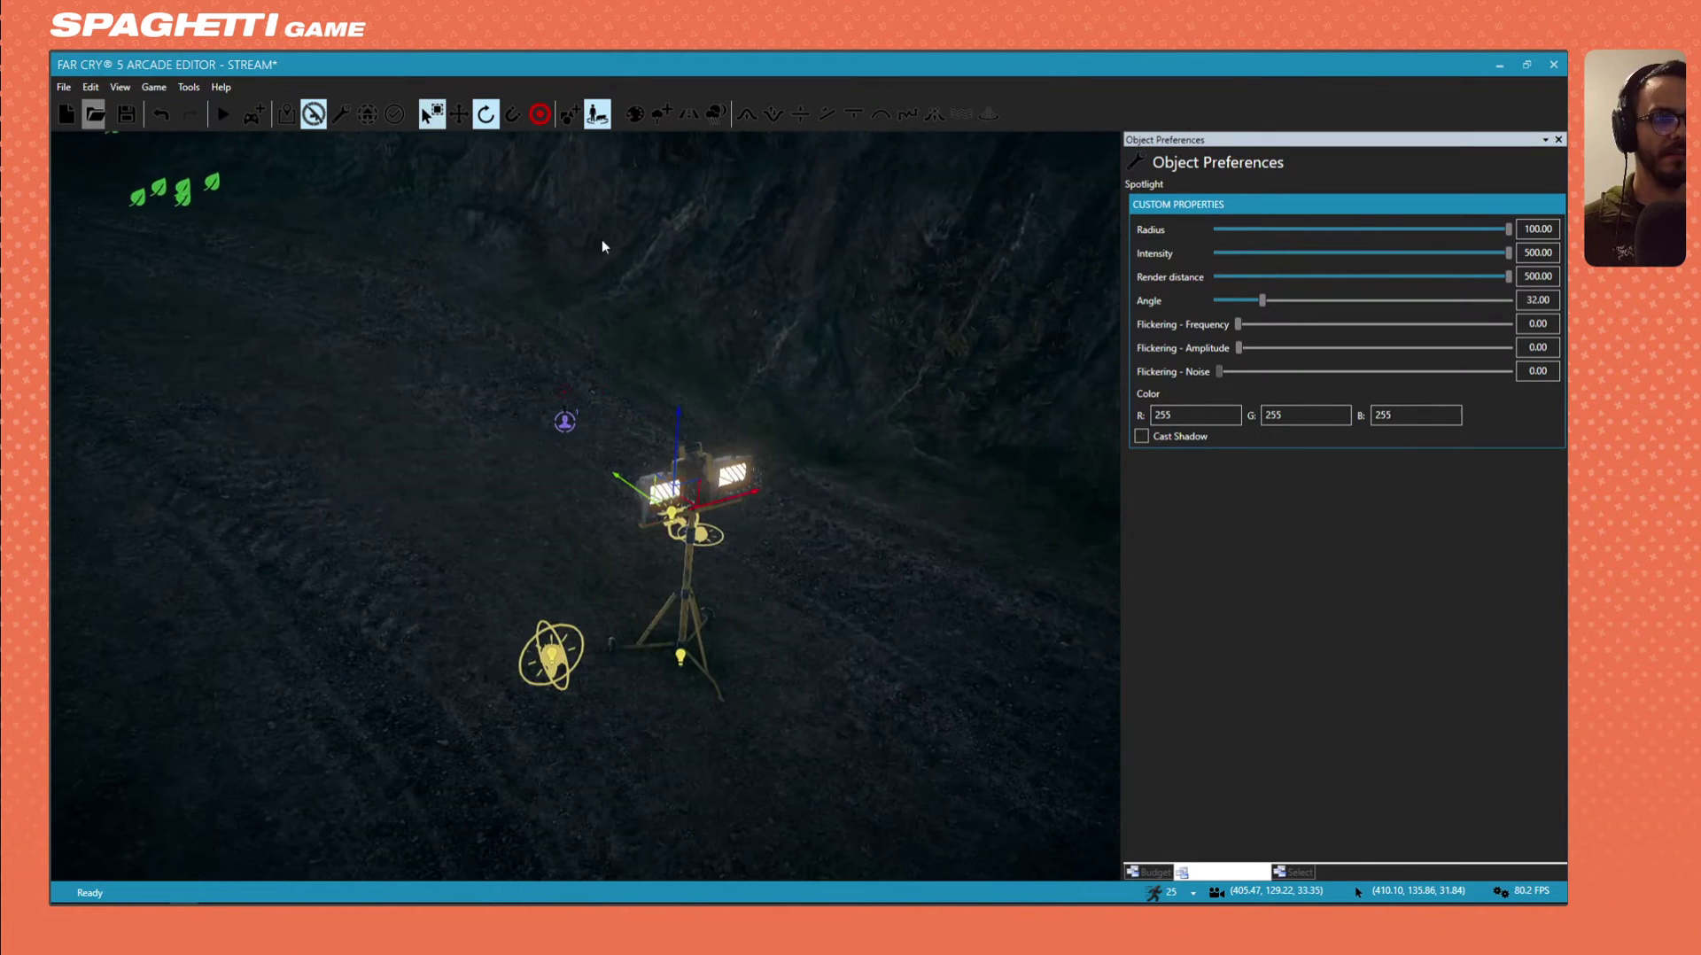
Review the display options in the Arcade Editor Settings and close them.
left_click(283, 108)
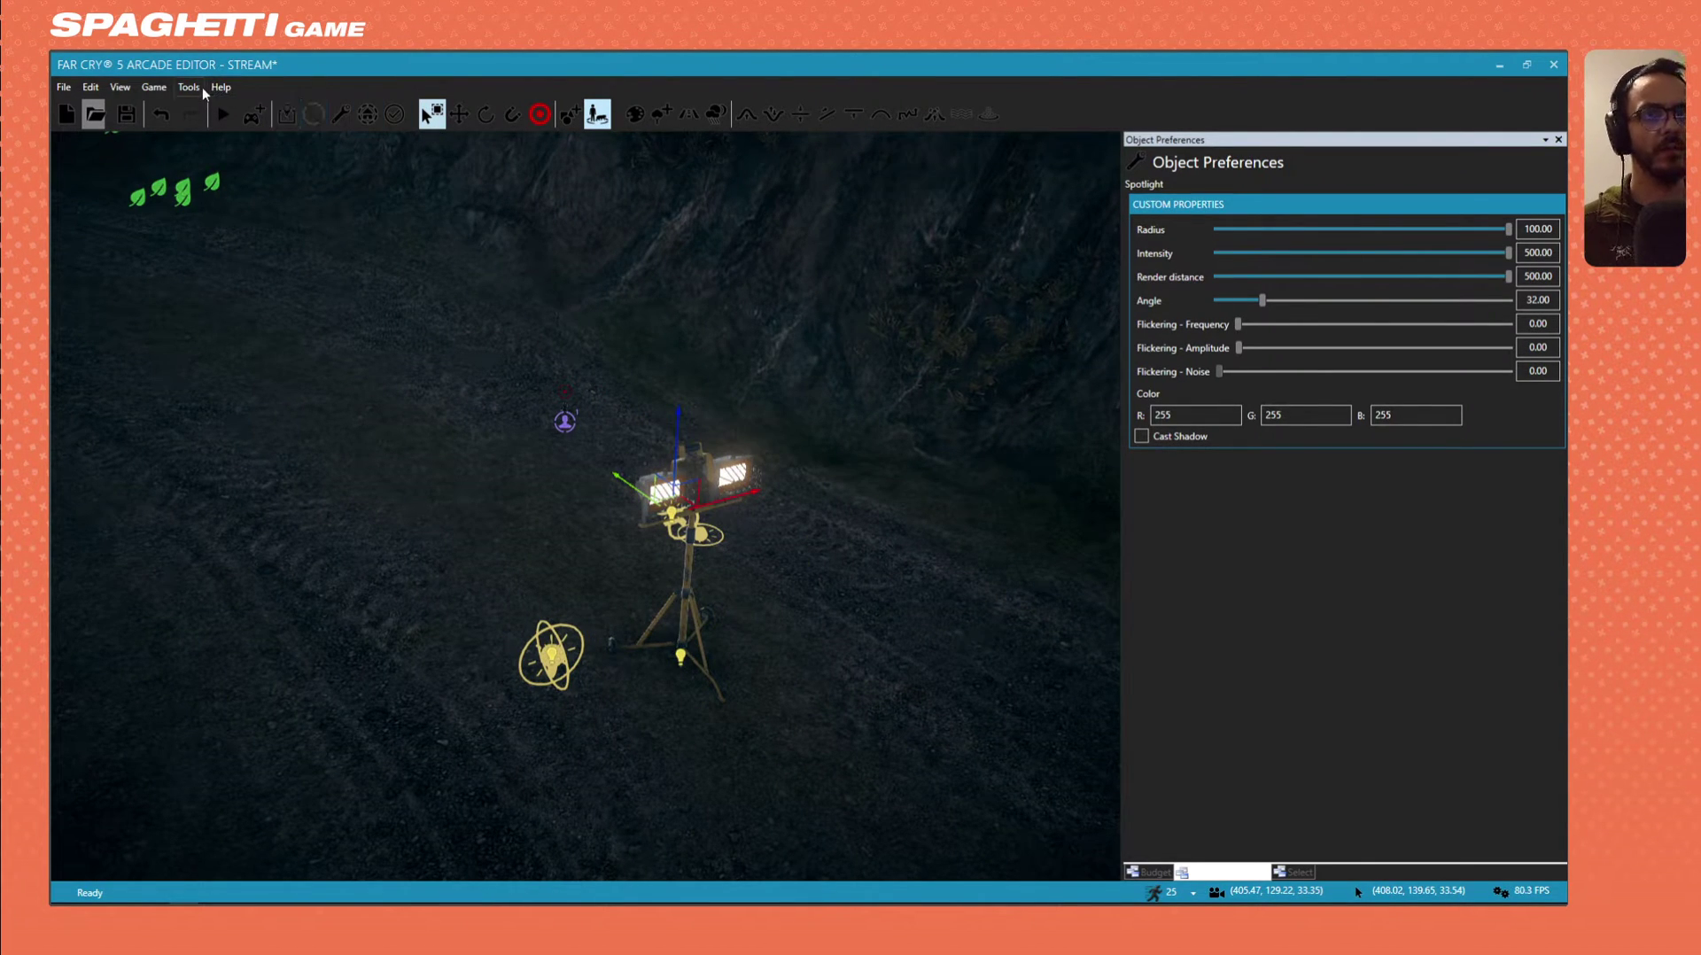
left_click(151, 88)
mouse_move(188, 86)
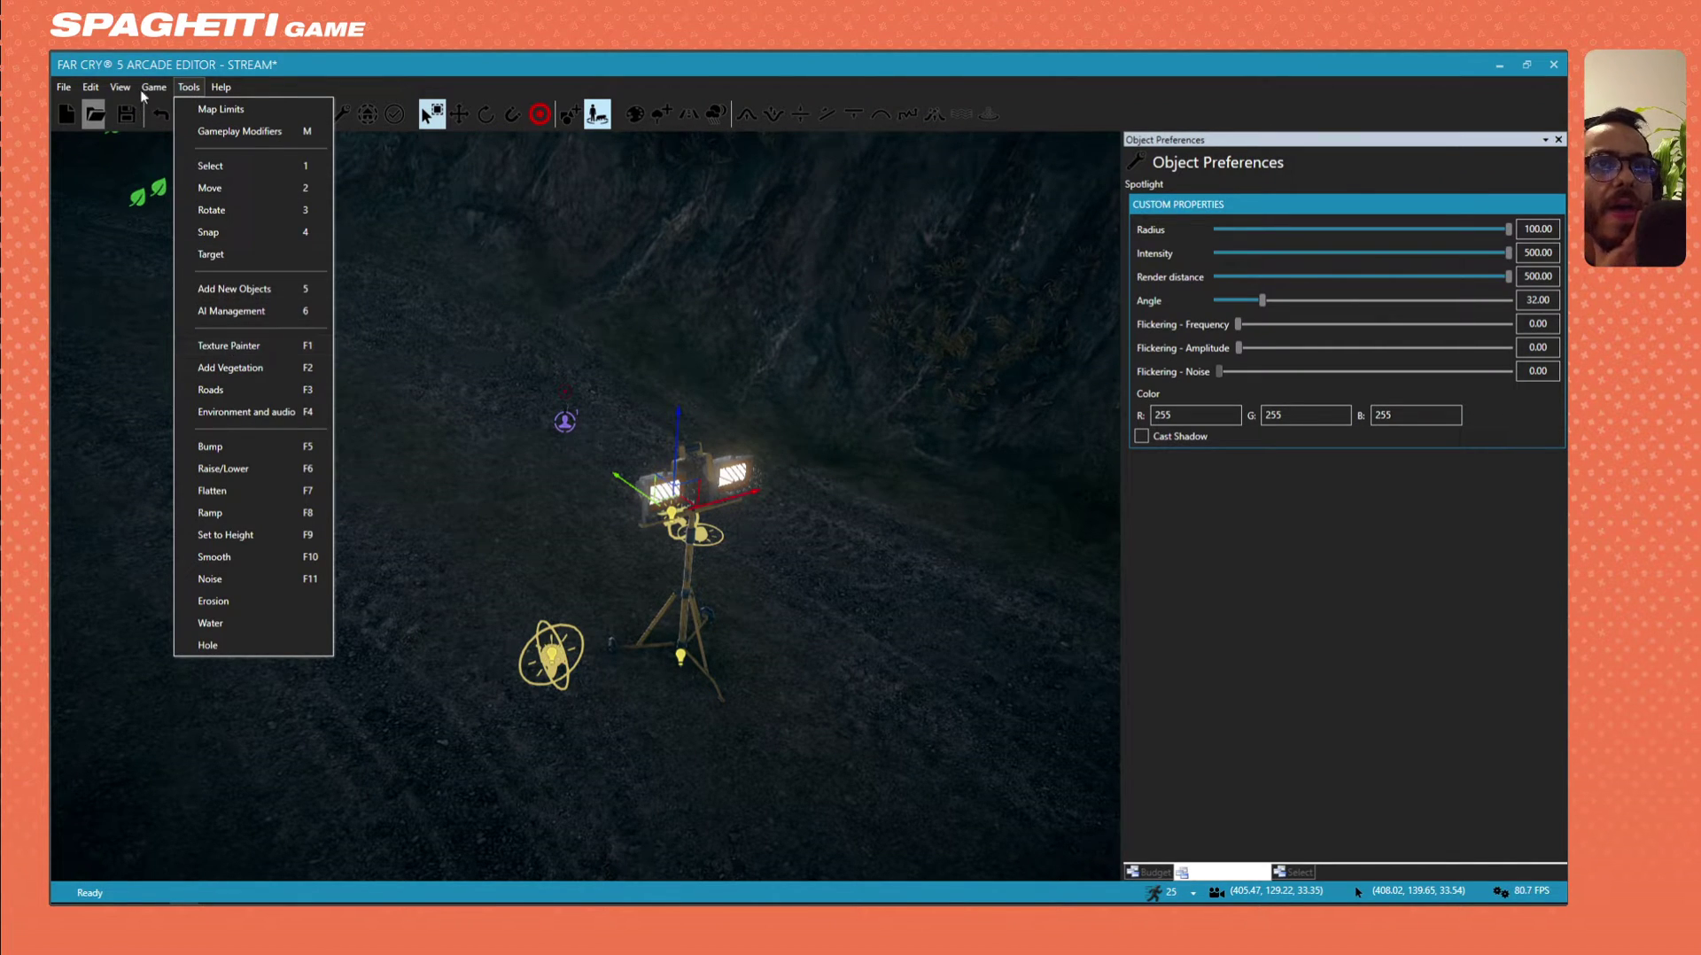
mouse_move(115, 88)
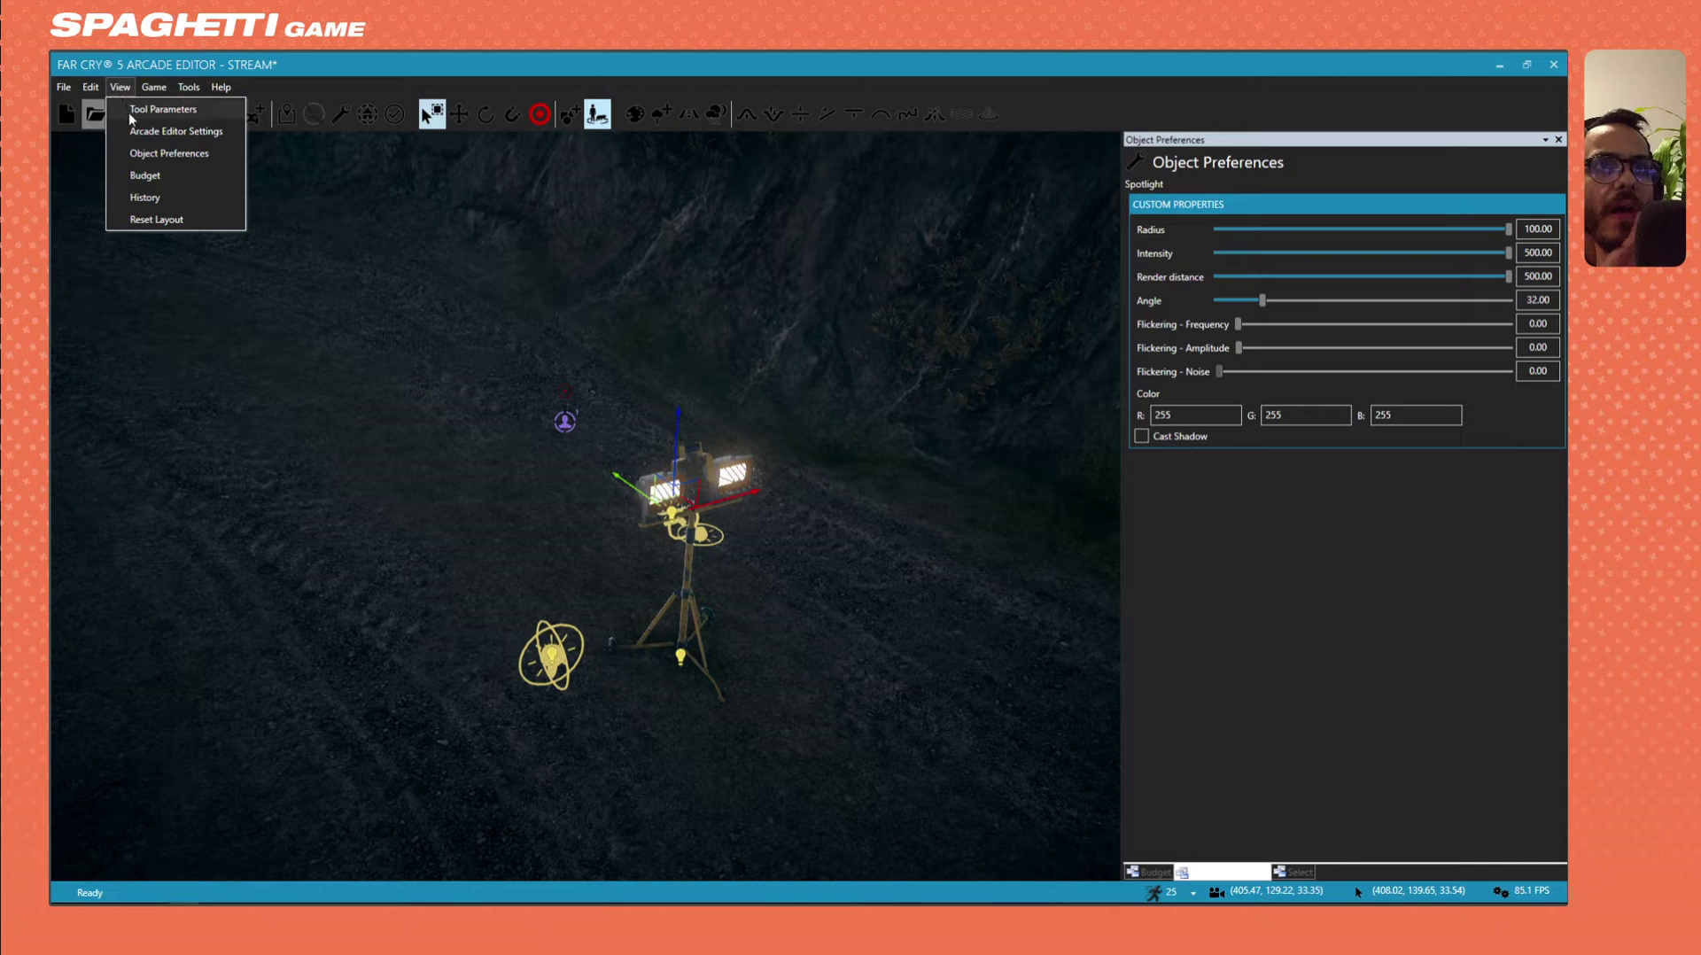
left_click(134, 136)
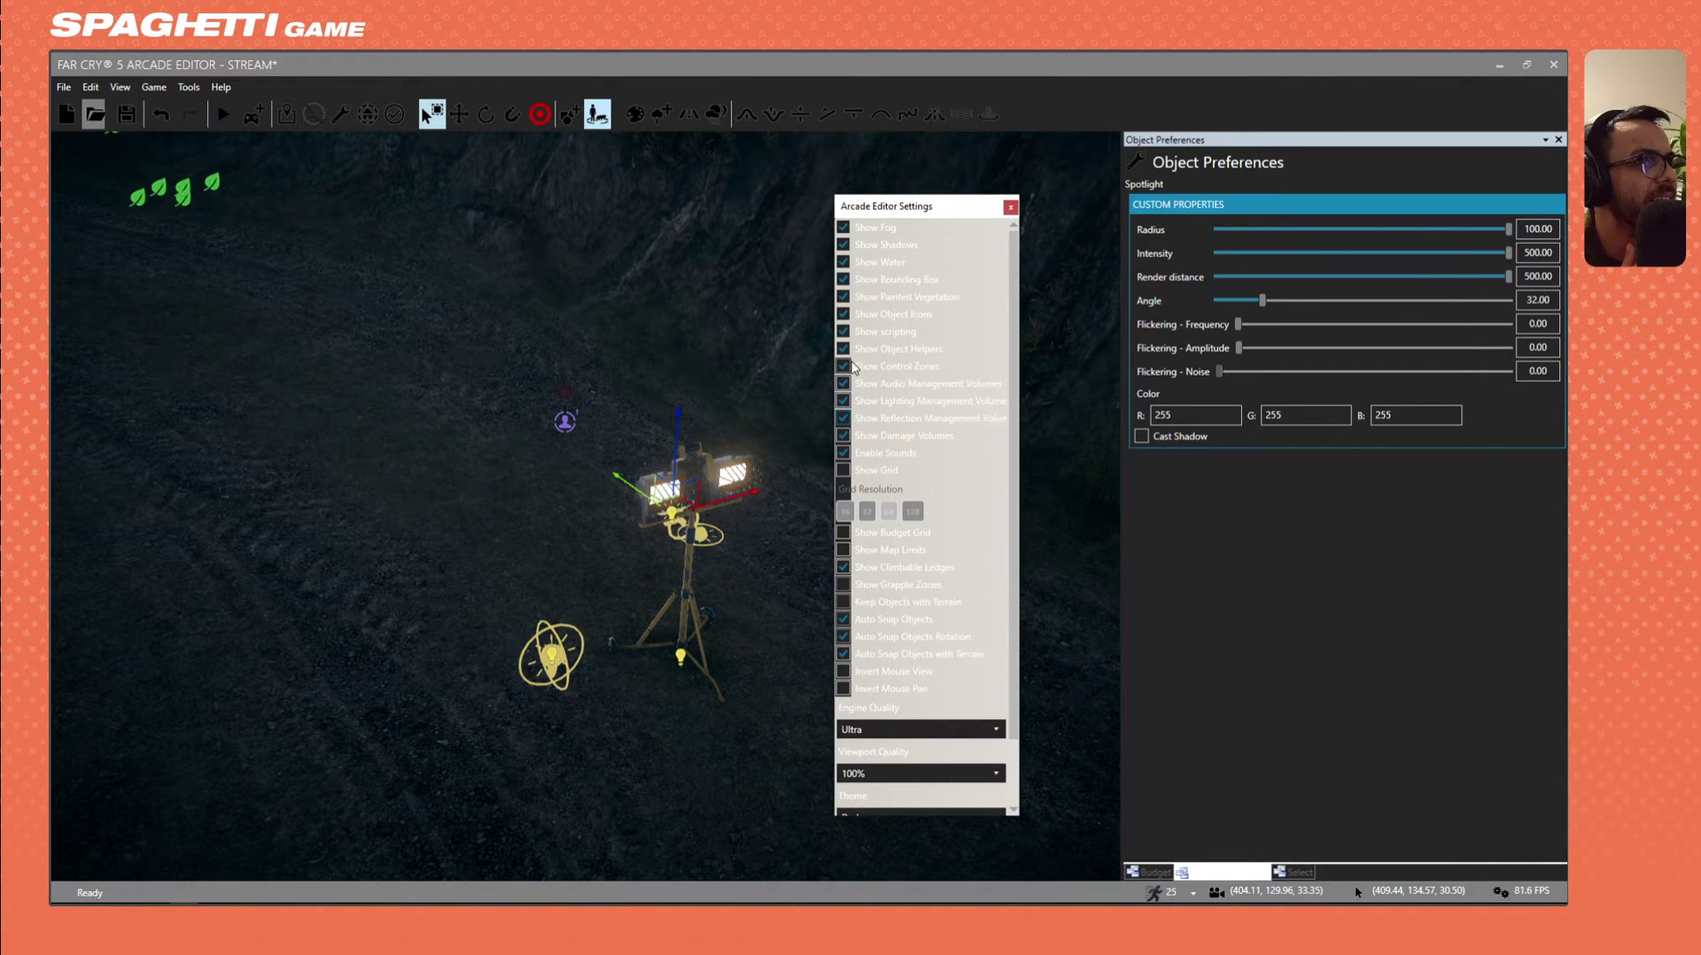
left_click(1009, 208)
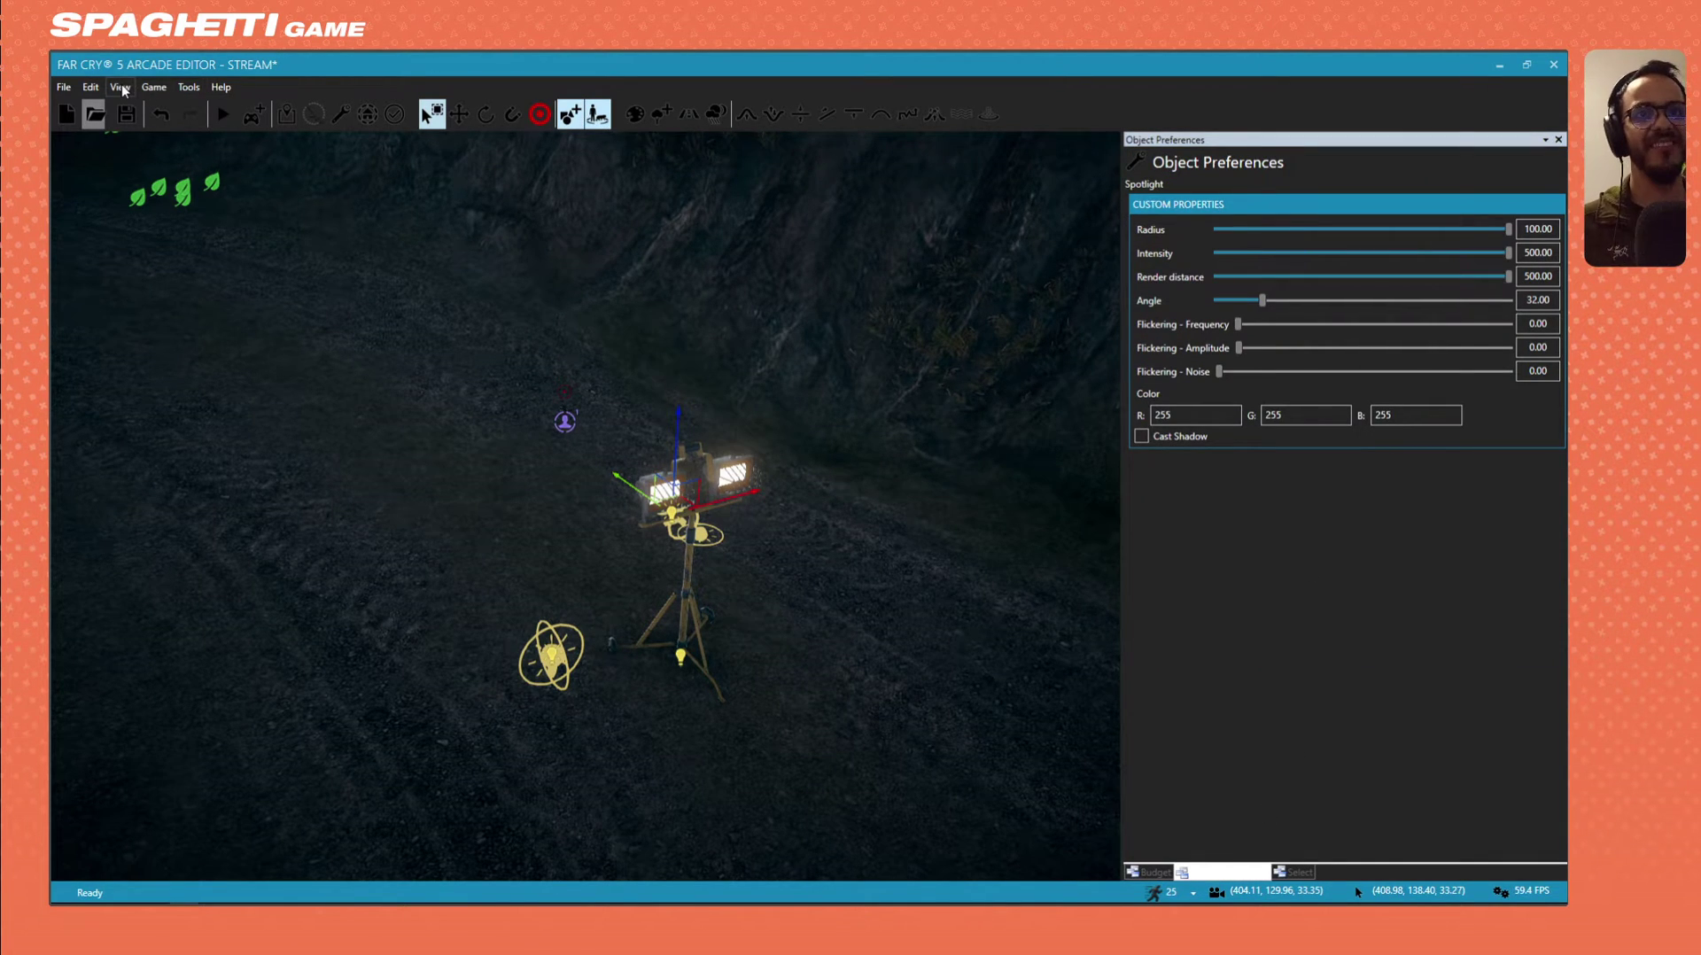
Place a Lighting Management Volume from the visual Volumes objects around the tripod lamp and select it.
left_click(120, 86)
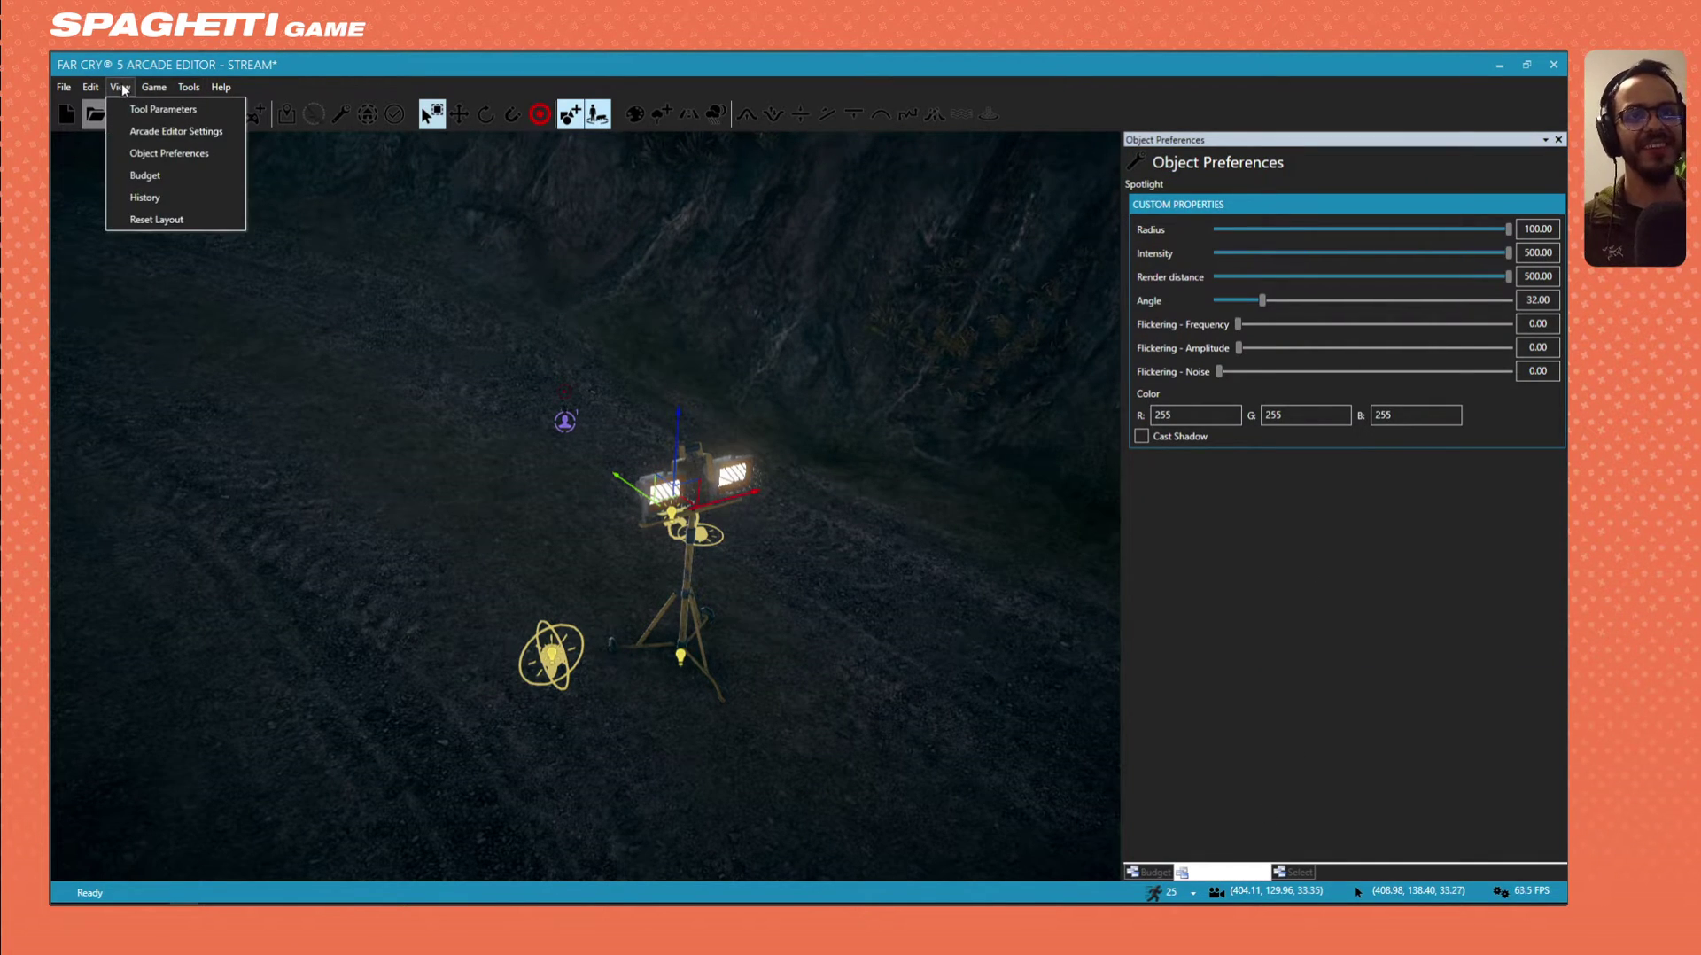
mouse_move(220, 87)
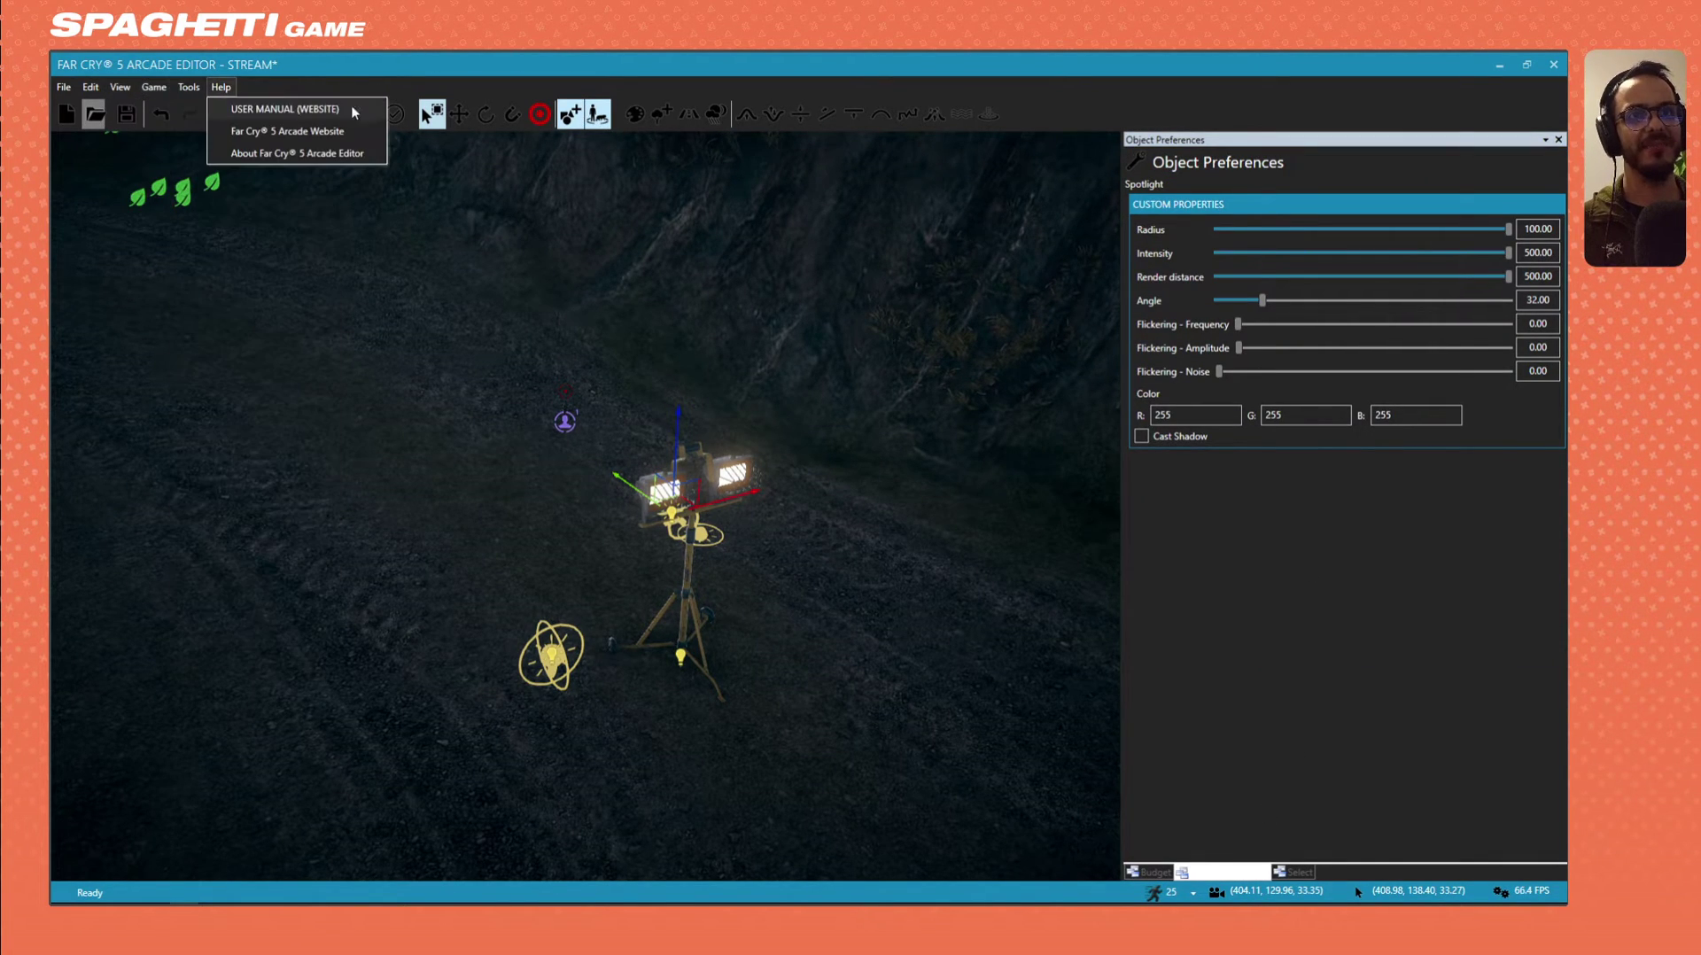
left_click(577, 118)
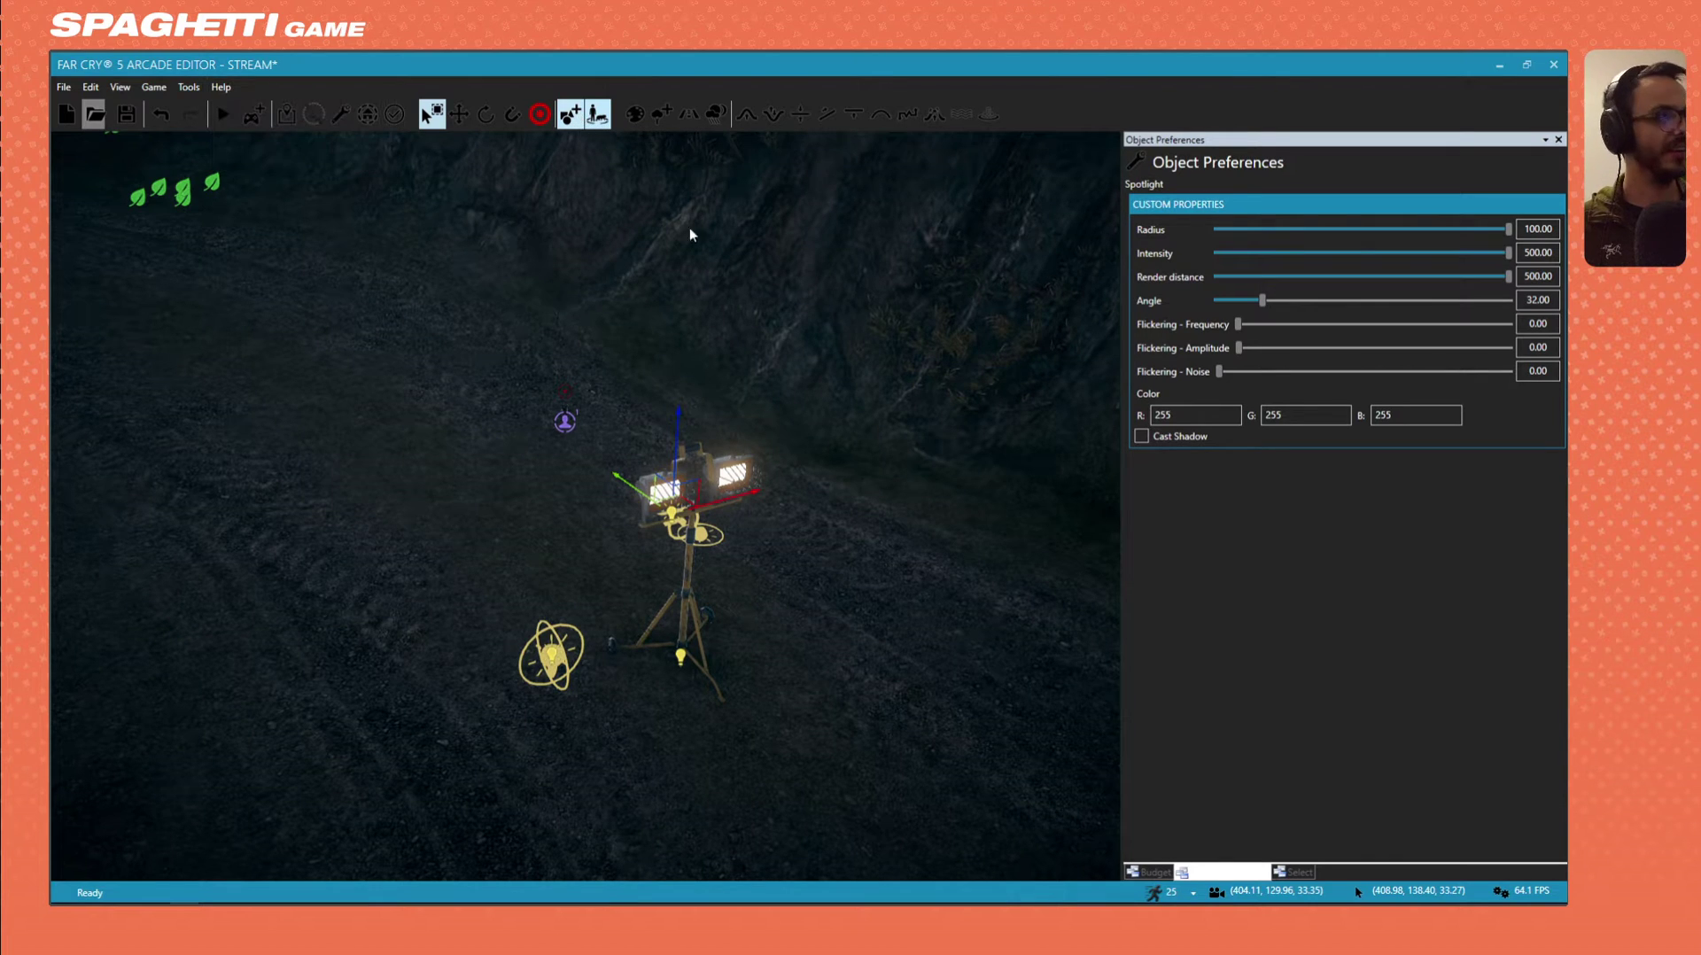
scroll(1214, 407, "down", 4)
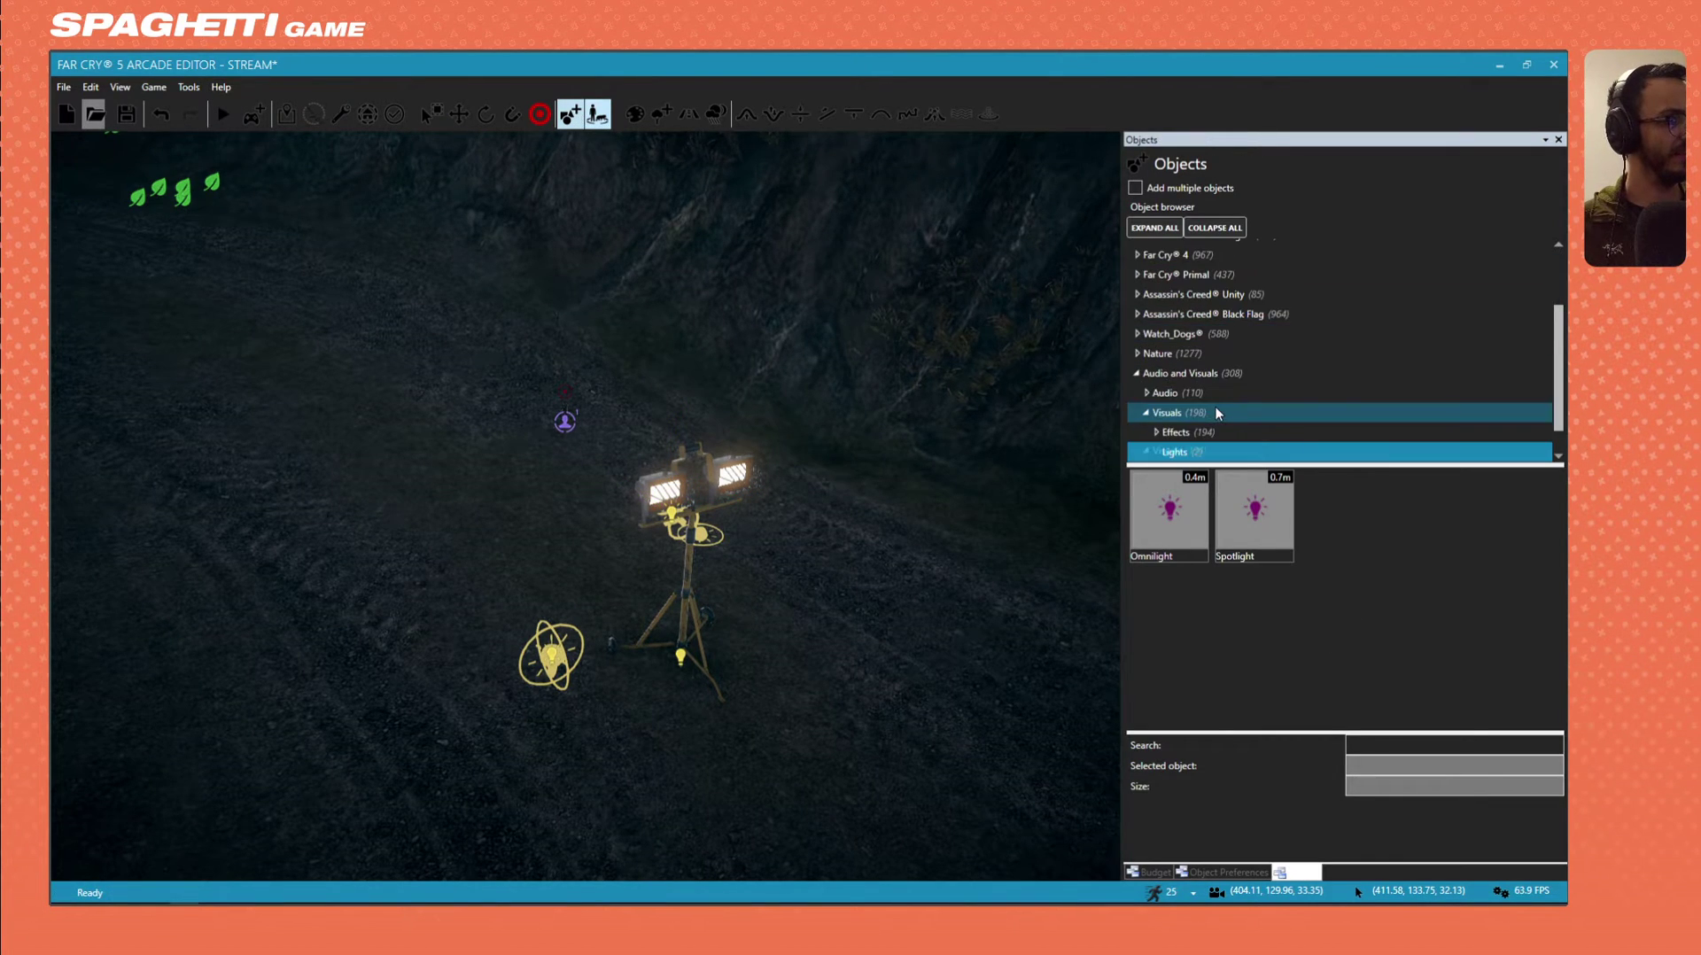
left_click(1183, 432)
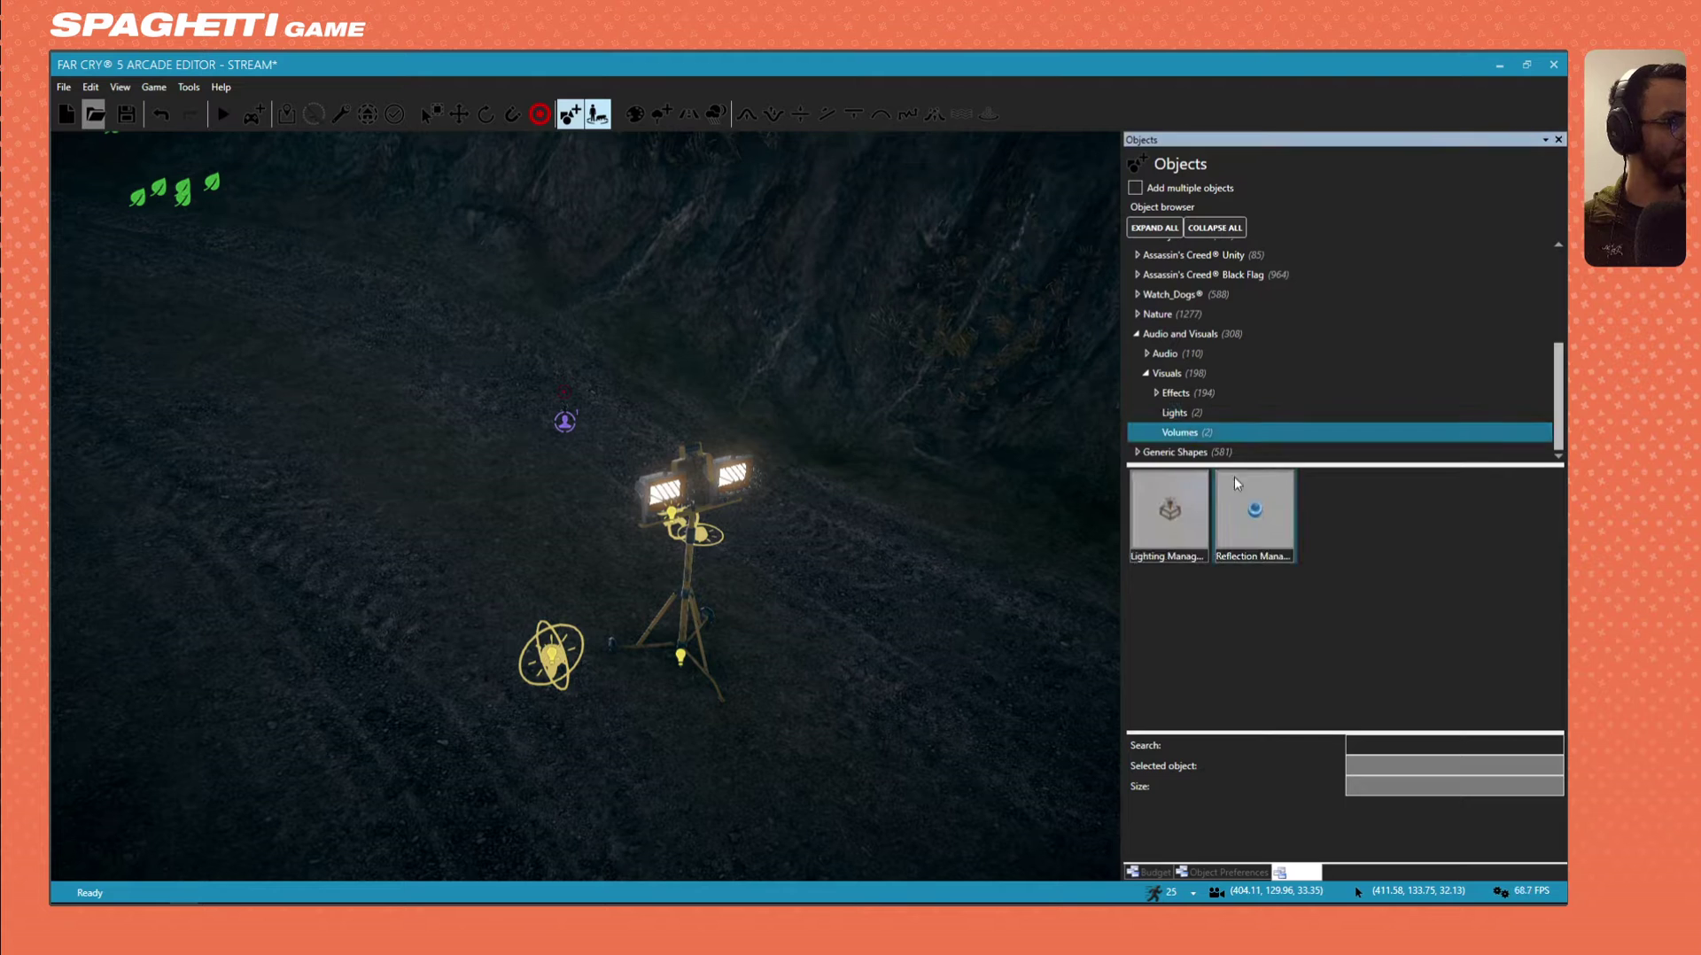
left_click_drag(1182, 519, 691, 589)
key("w")
right_click_drag(691, 589, 733, 489)
key("s")
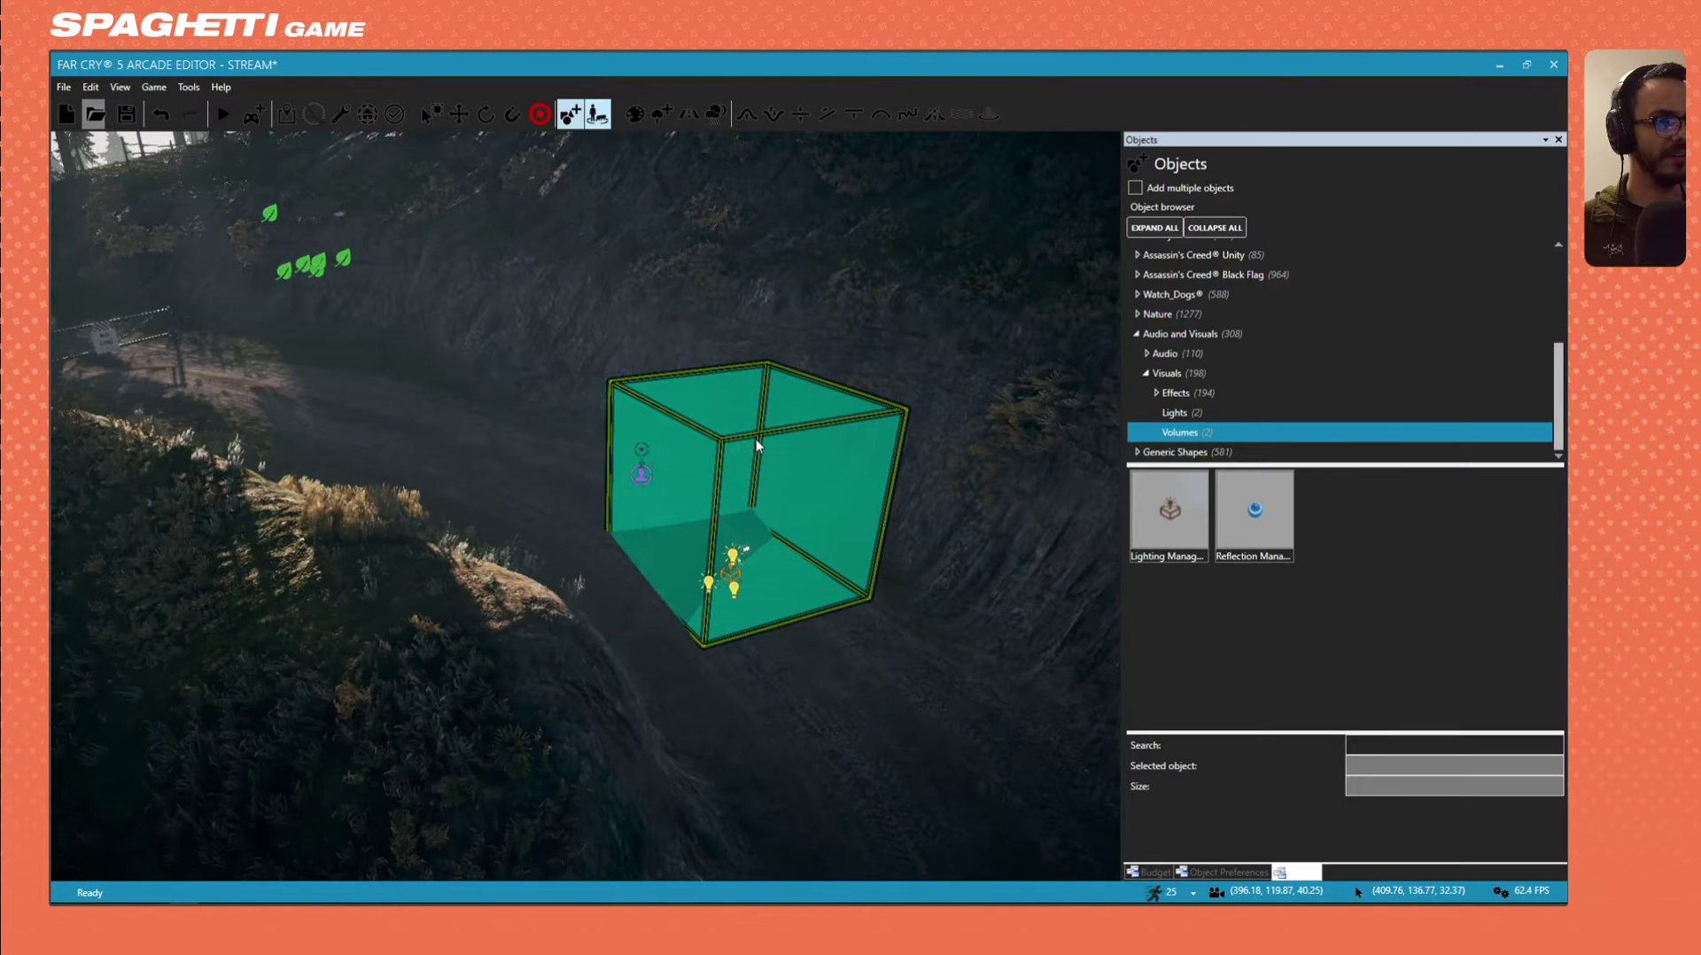
left_click(868, 483)
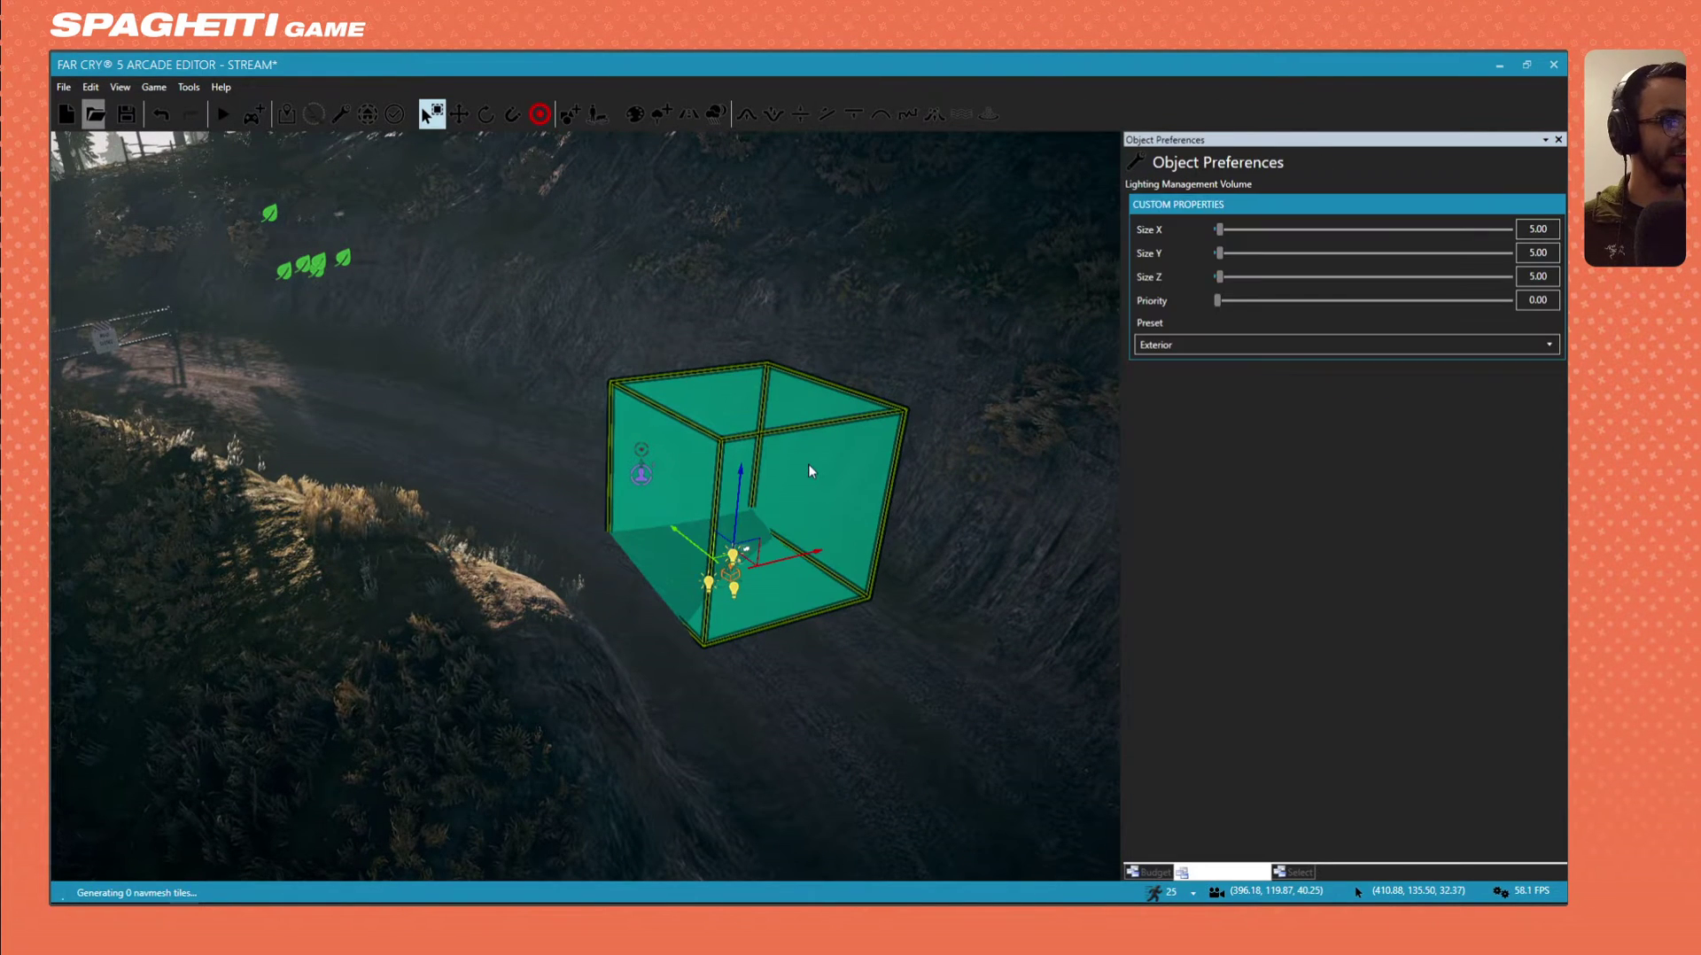
Try the Interior 01 preset on the lighting management volume and return it to Exterior.
left_click(1222, 344)
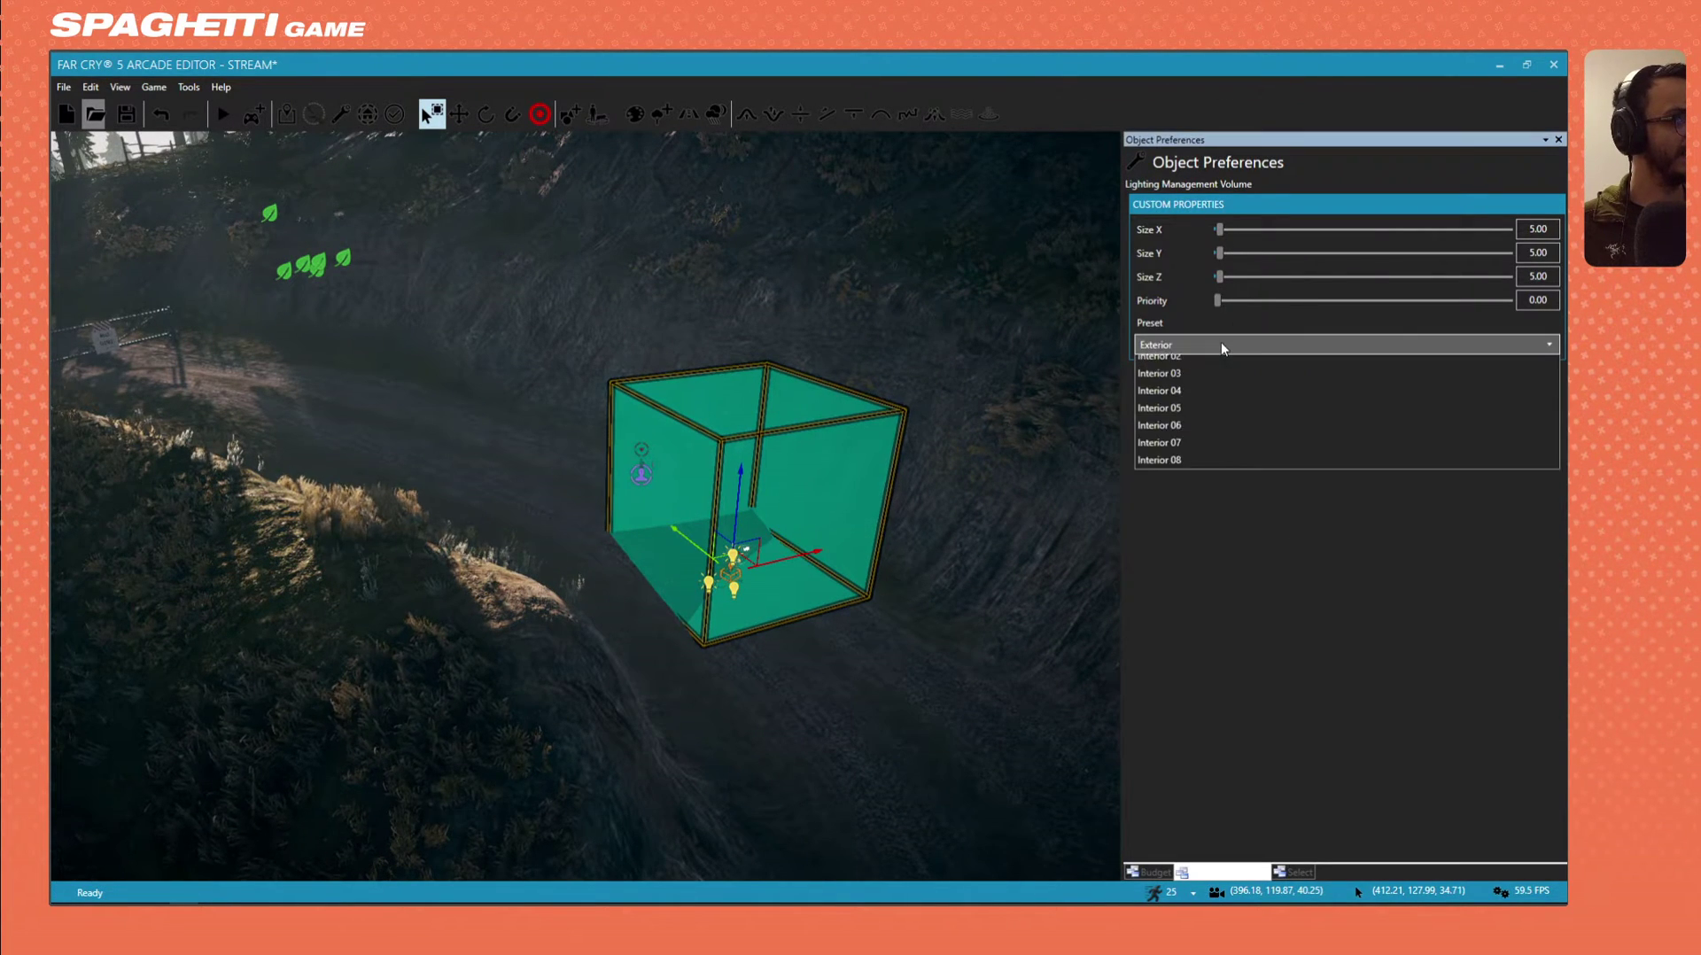
left_click(1197, 382)
left_click(1177, 343)
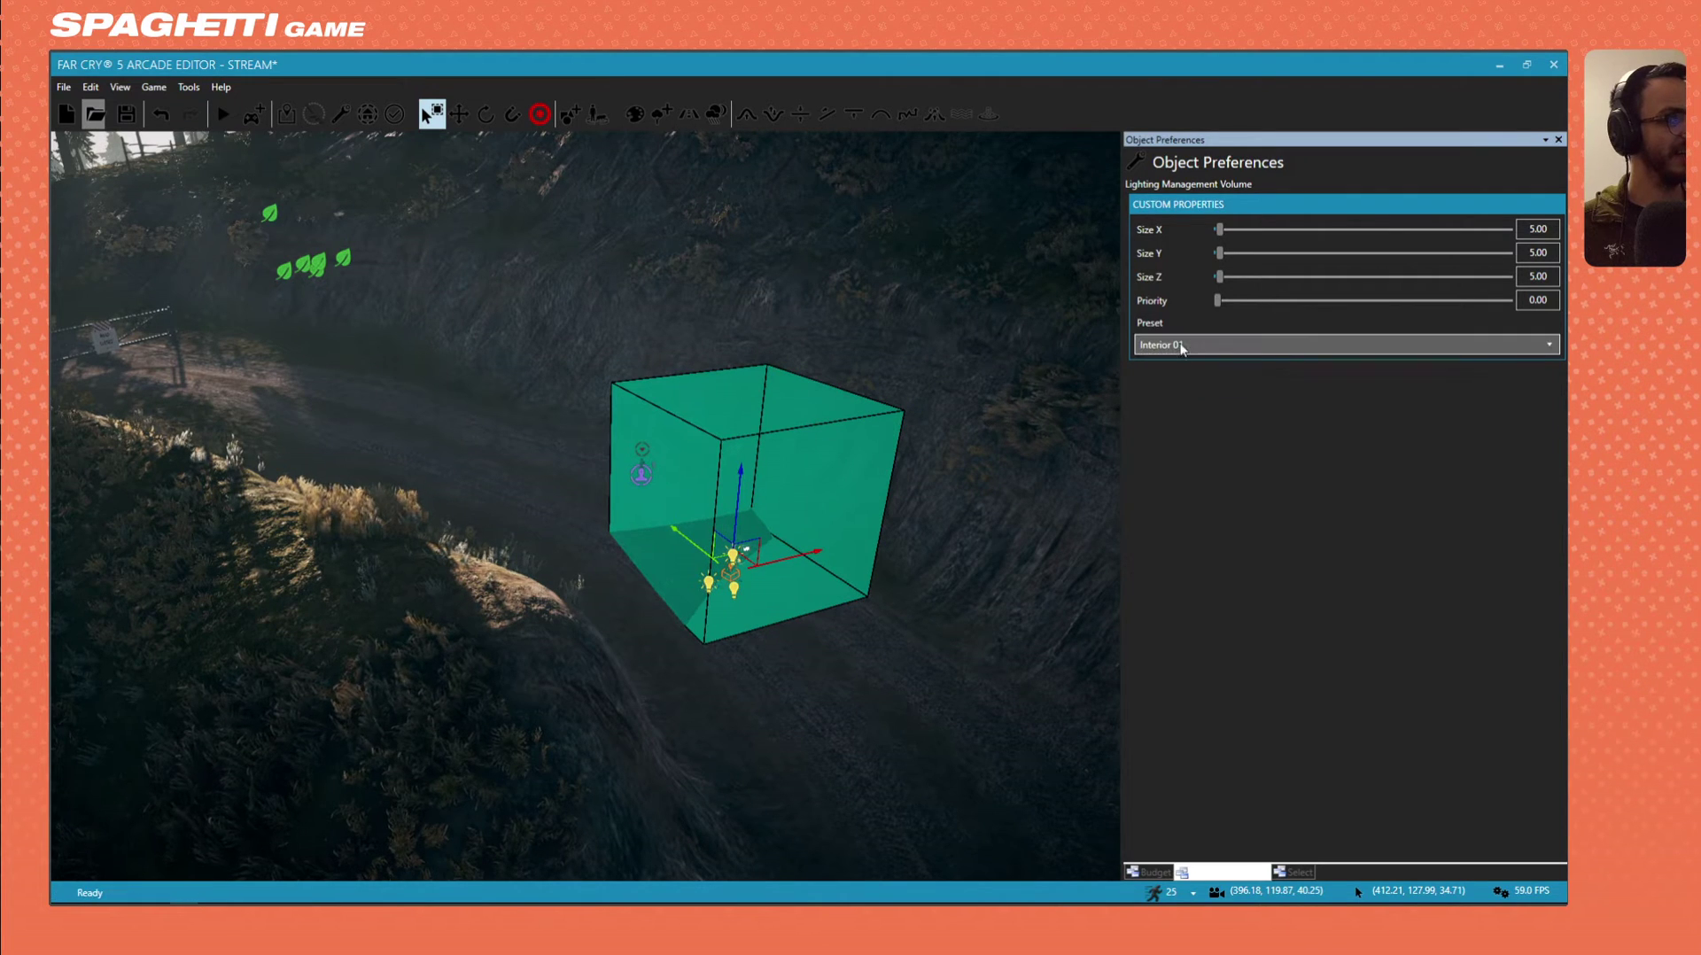
left_click(1171, 369)
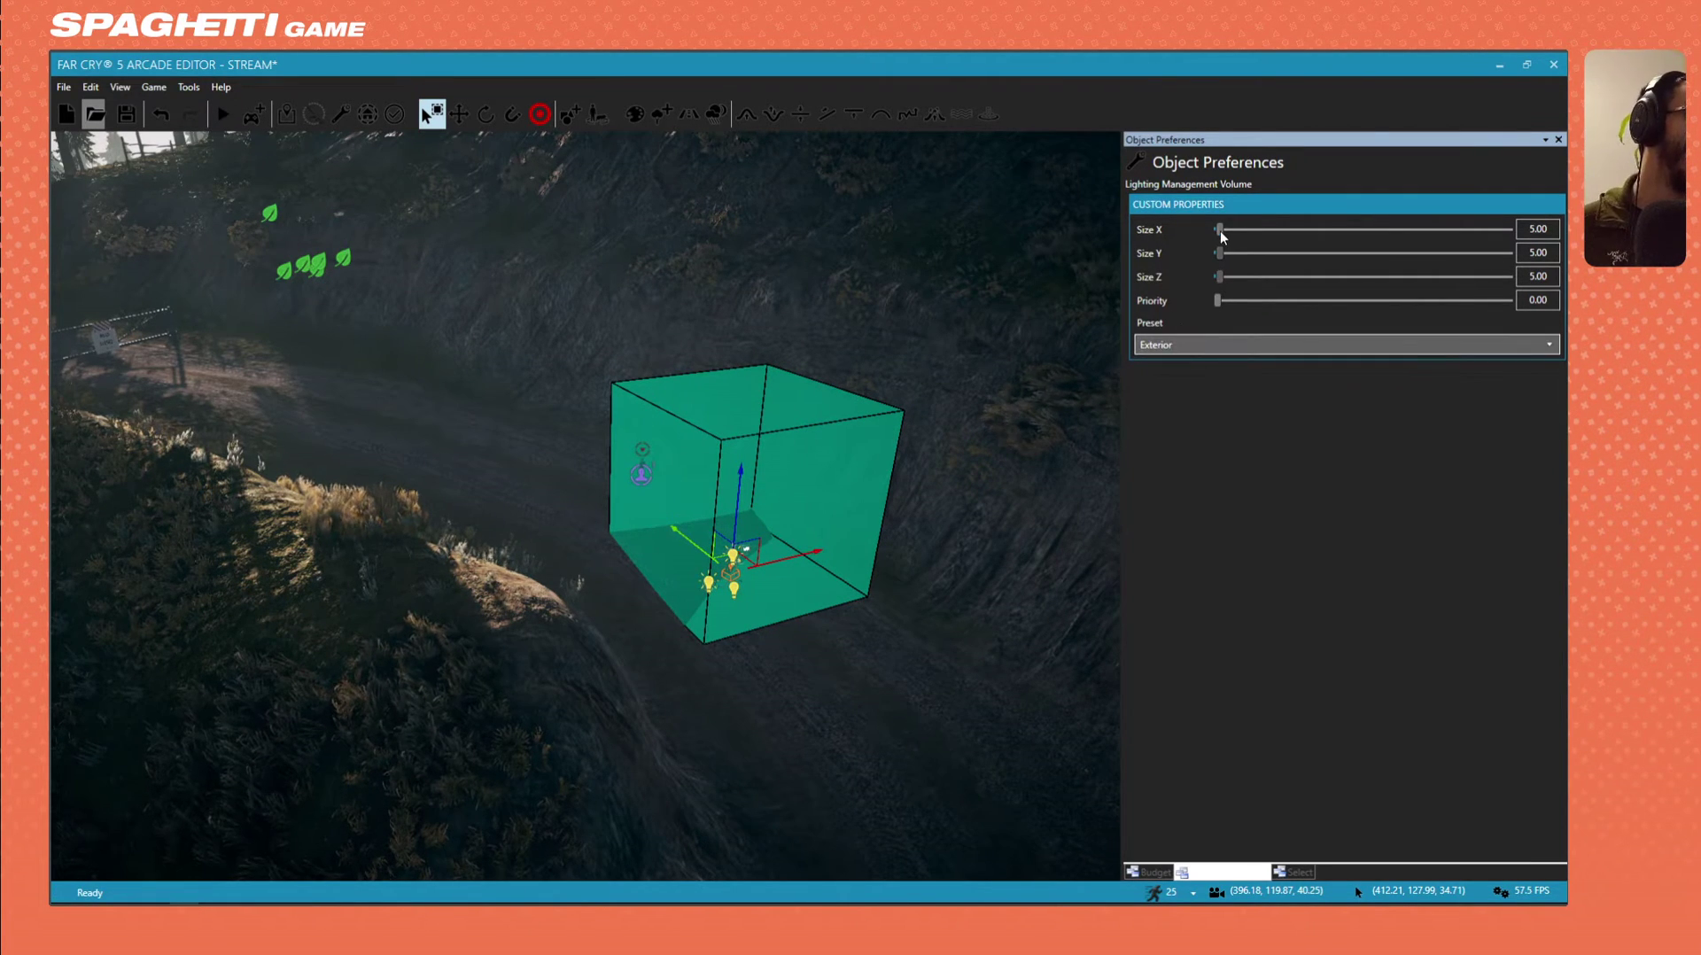
Enlarge the lighting management volume to X 242, Y 115 and Z 33, and set its preset to Interior 01.
left_click_drag(1221, 230, 1242, 279)
right_click_drag(975, 390, 1116, 319)
left_click(1151, 345)
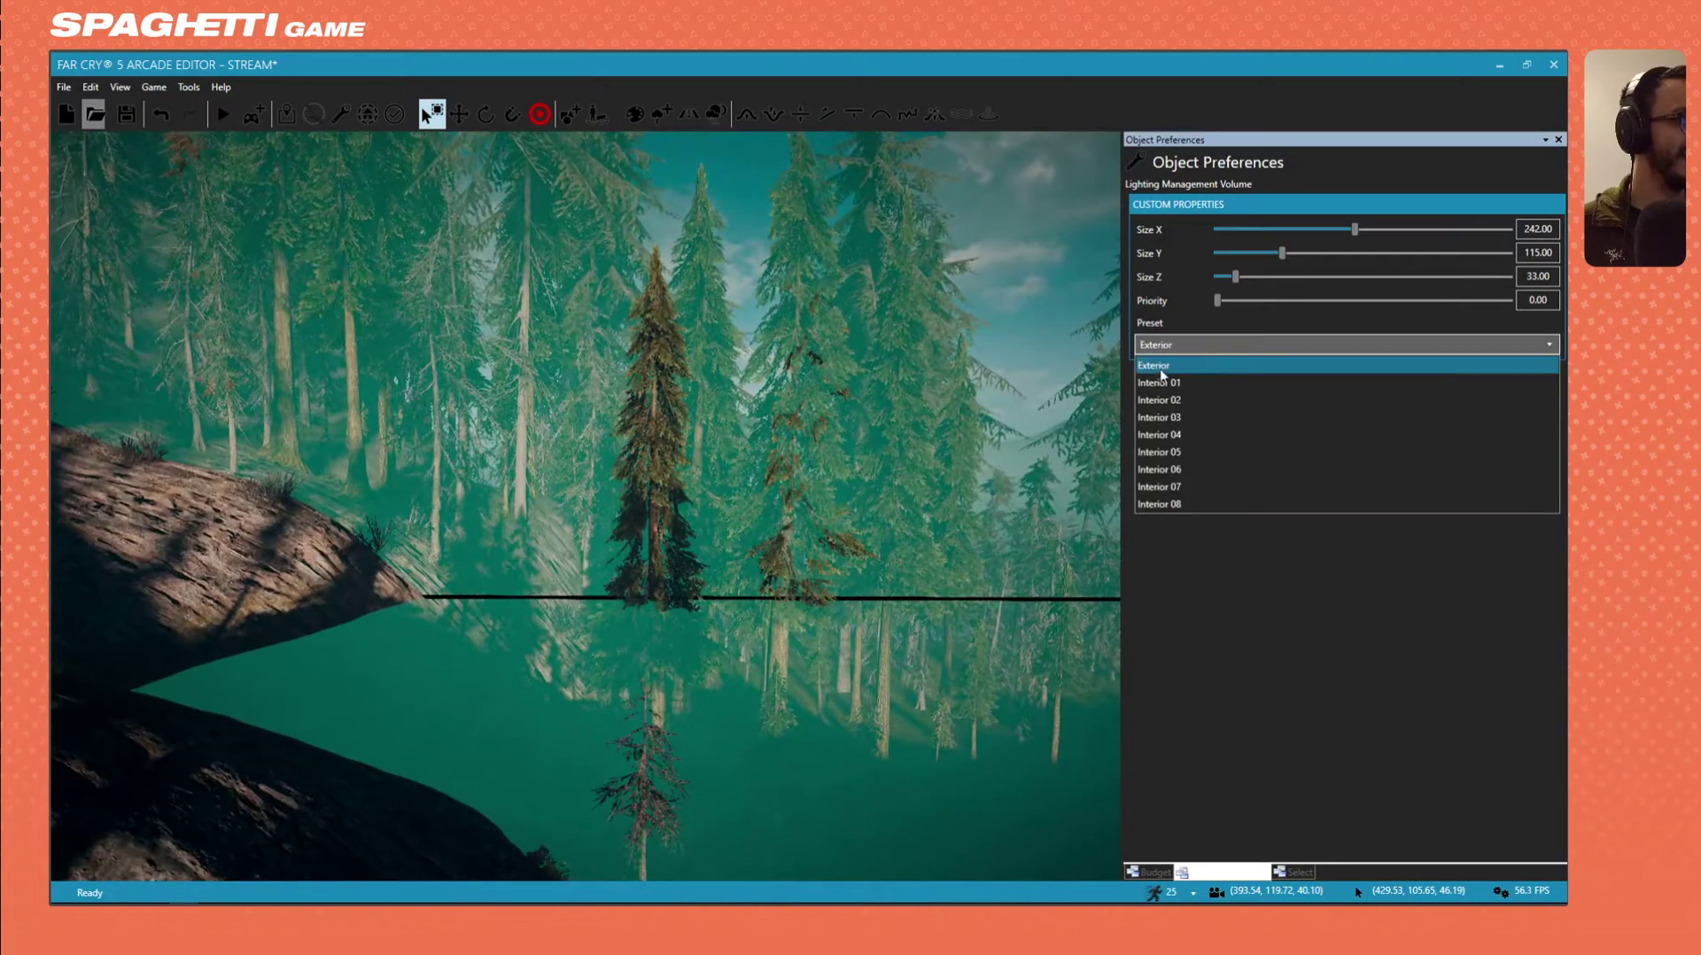
left_click(1161, 383)
right_click_drag(893, 422, 896, 496)
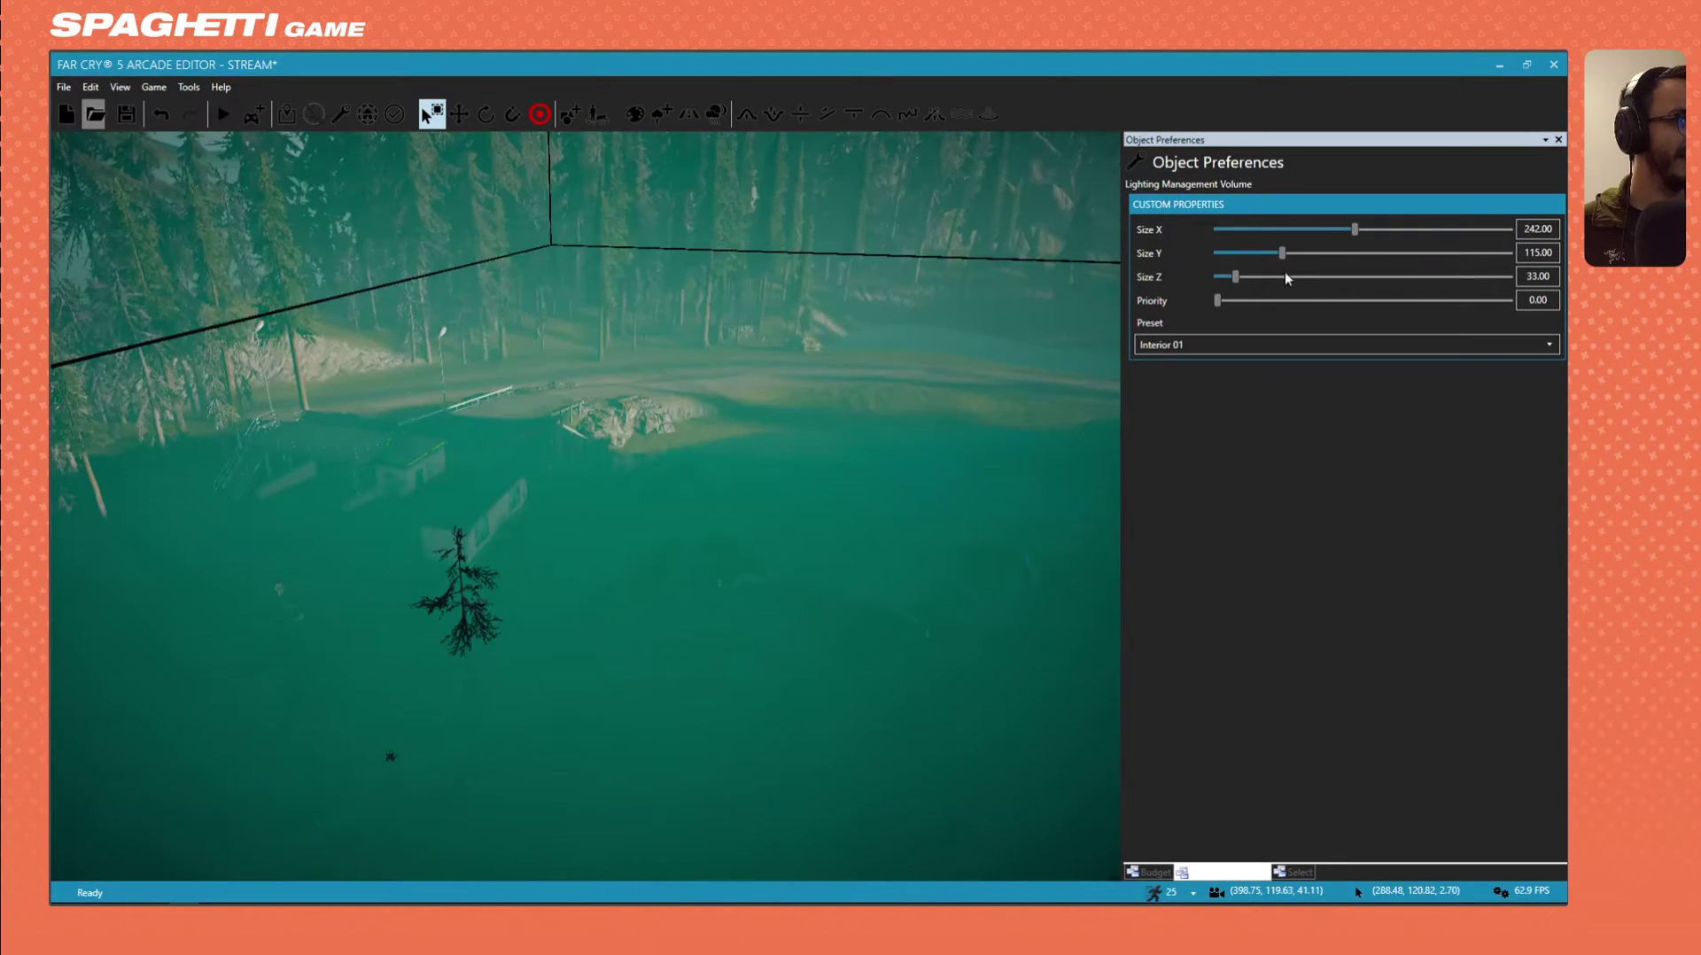
Switch the lighting volume's preset to Interior 02 and compare the look toward the tower and road.
left_click(1151, 345)
left_click(1171, 405)
right_click_drag(957, 408, 643, 412)
Try the Interior 08 preset with a priority of up to 0.90 on the lighting volume, and settle on priority 0.00 and Interior 05.
left_click(1203, 345)
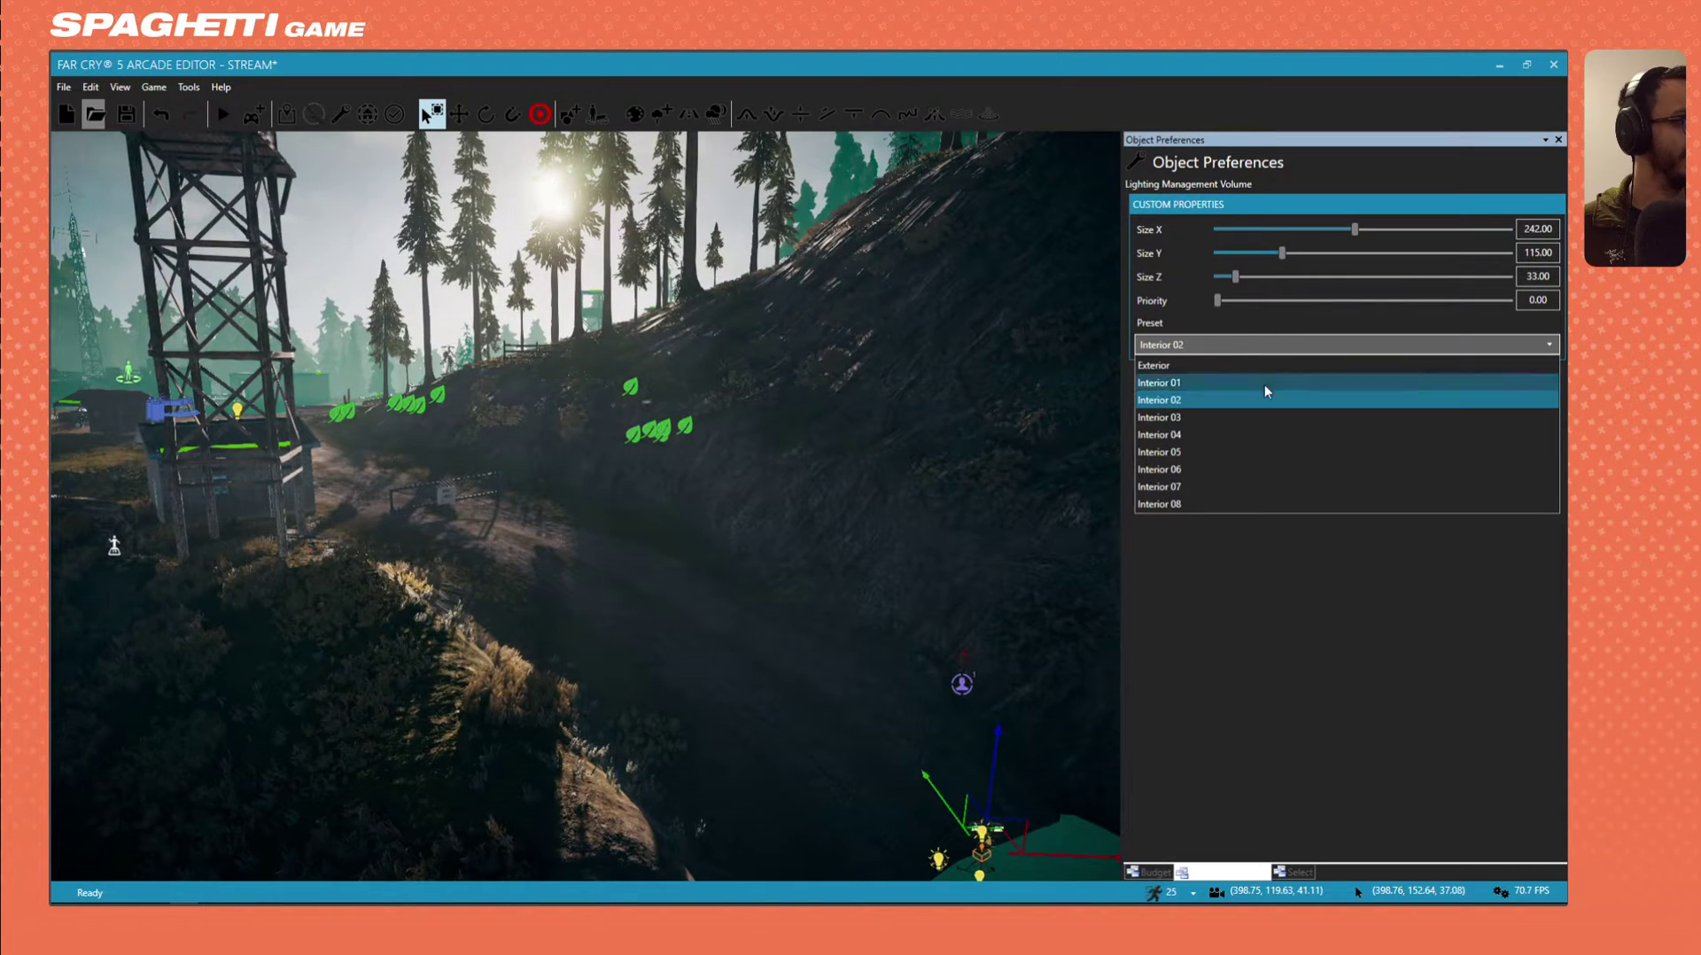
left_click(1190, 502)
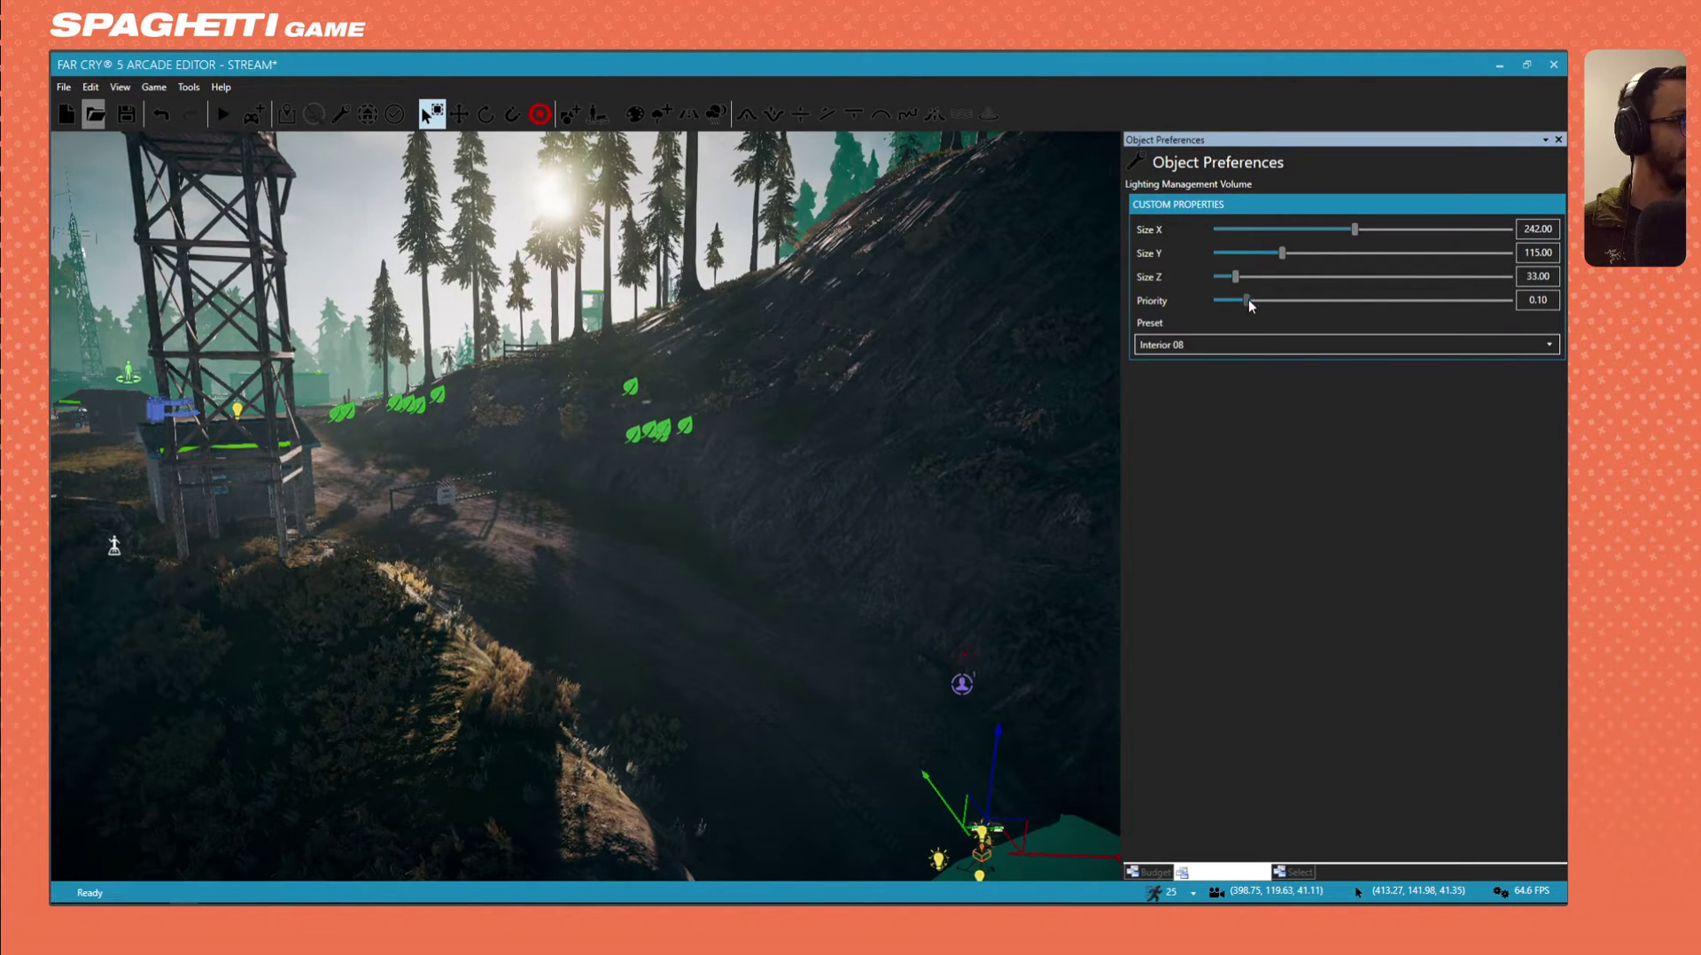
left_click_drag(1246, 301, 1473, 301)
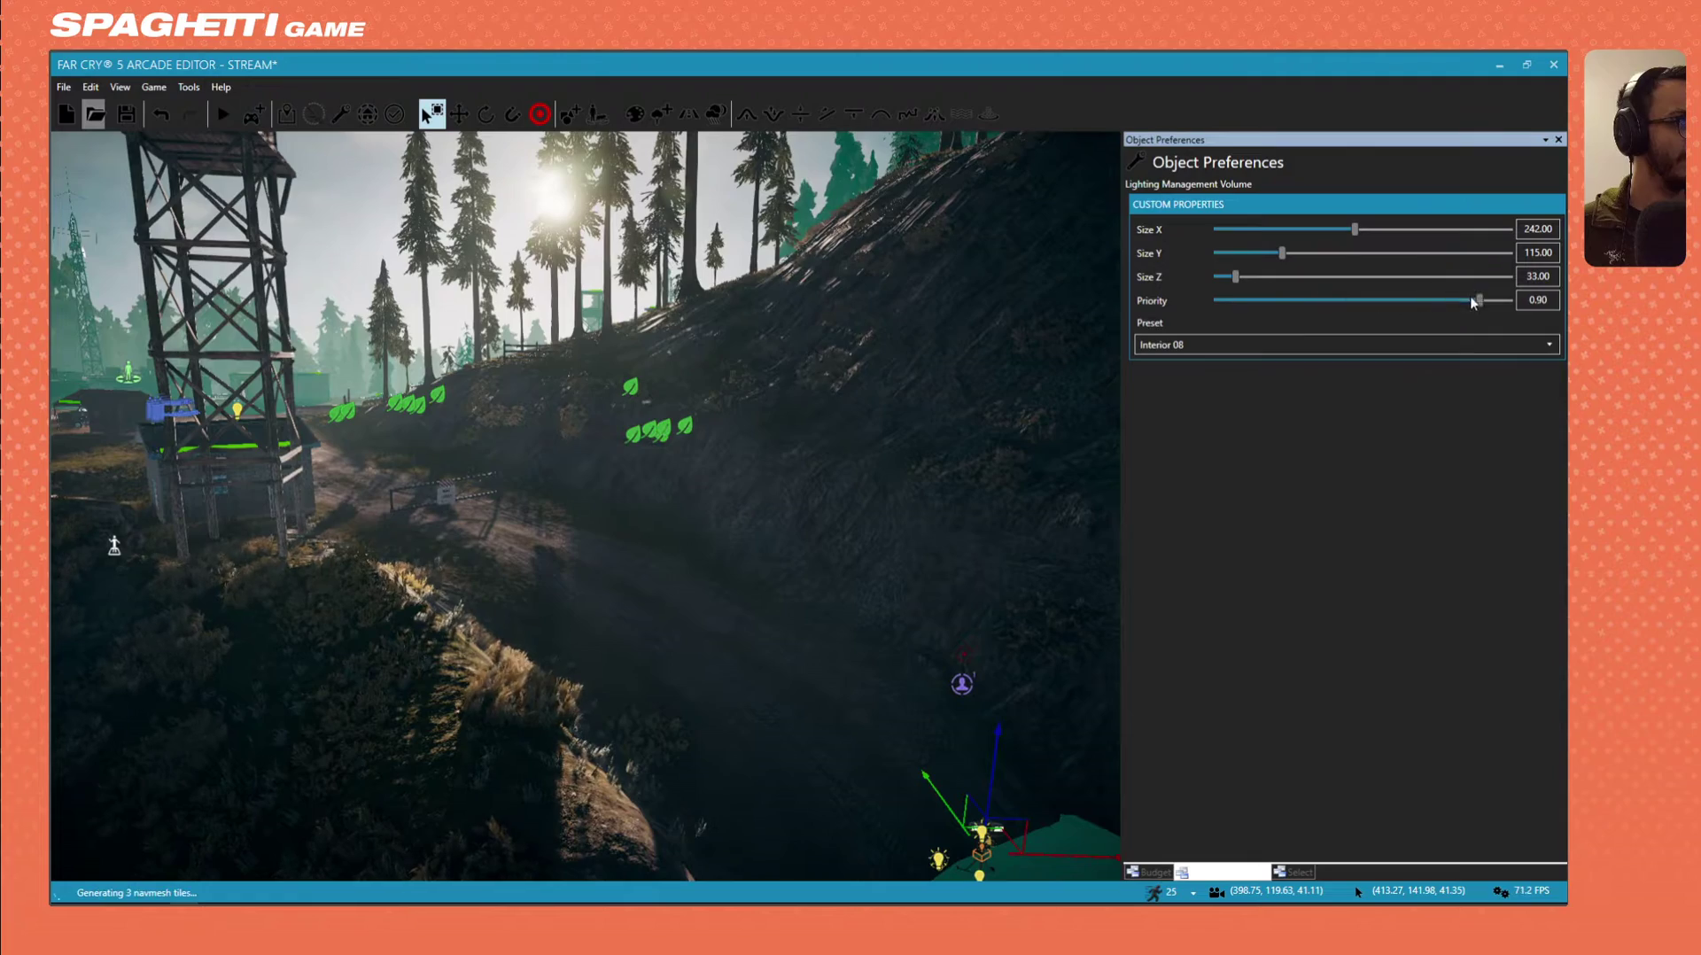
left_click(1224, 347)
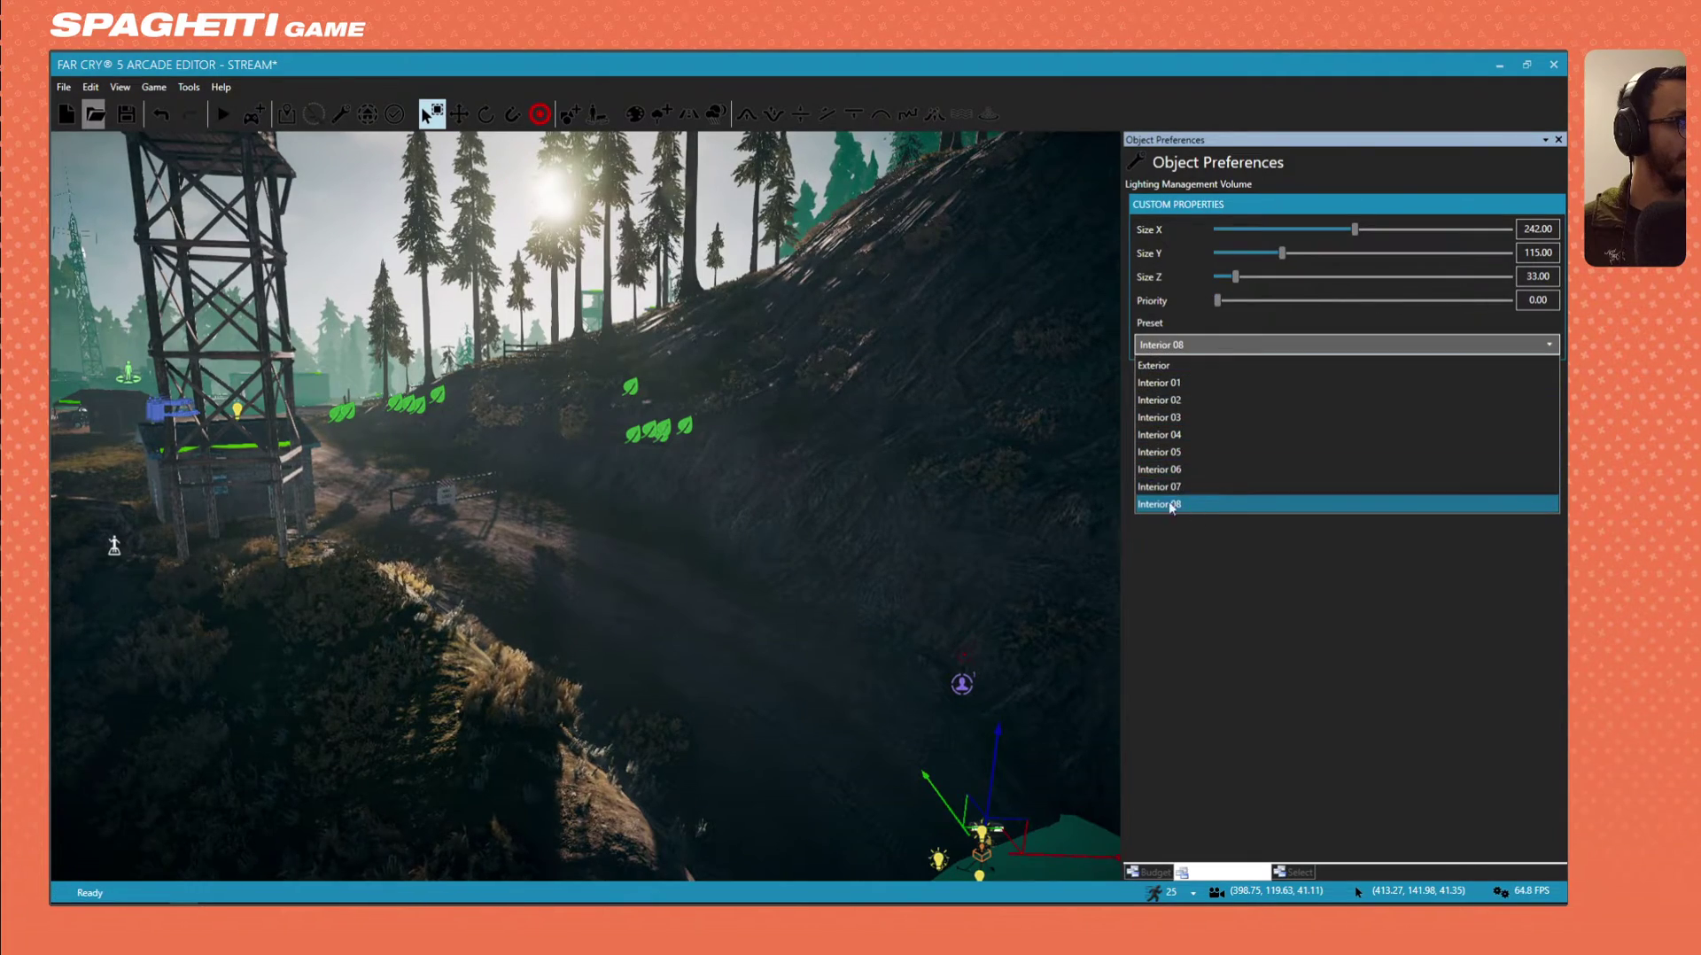
left_click(1205, 453)
Place a Reflection Management Volume around the tripod lamp and select it.
key("s")
right_click_drag(696, 381, 885, 396)
left_click(652, 364)
key("w")
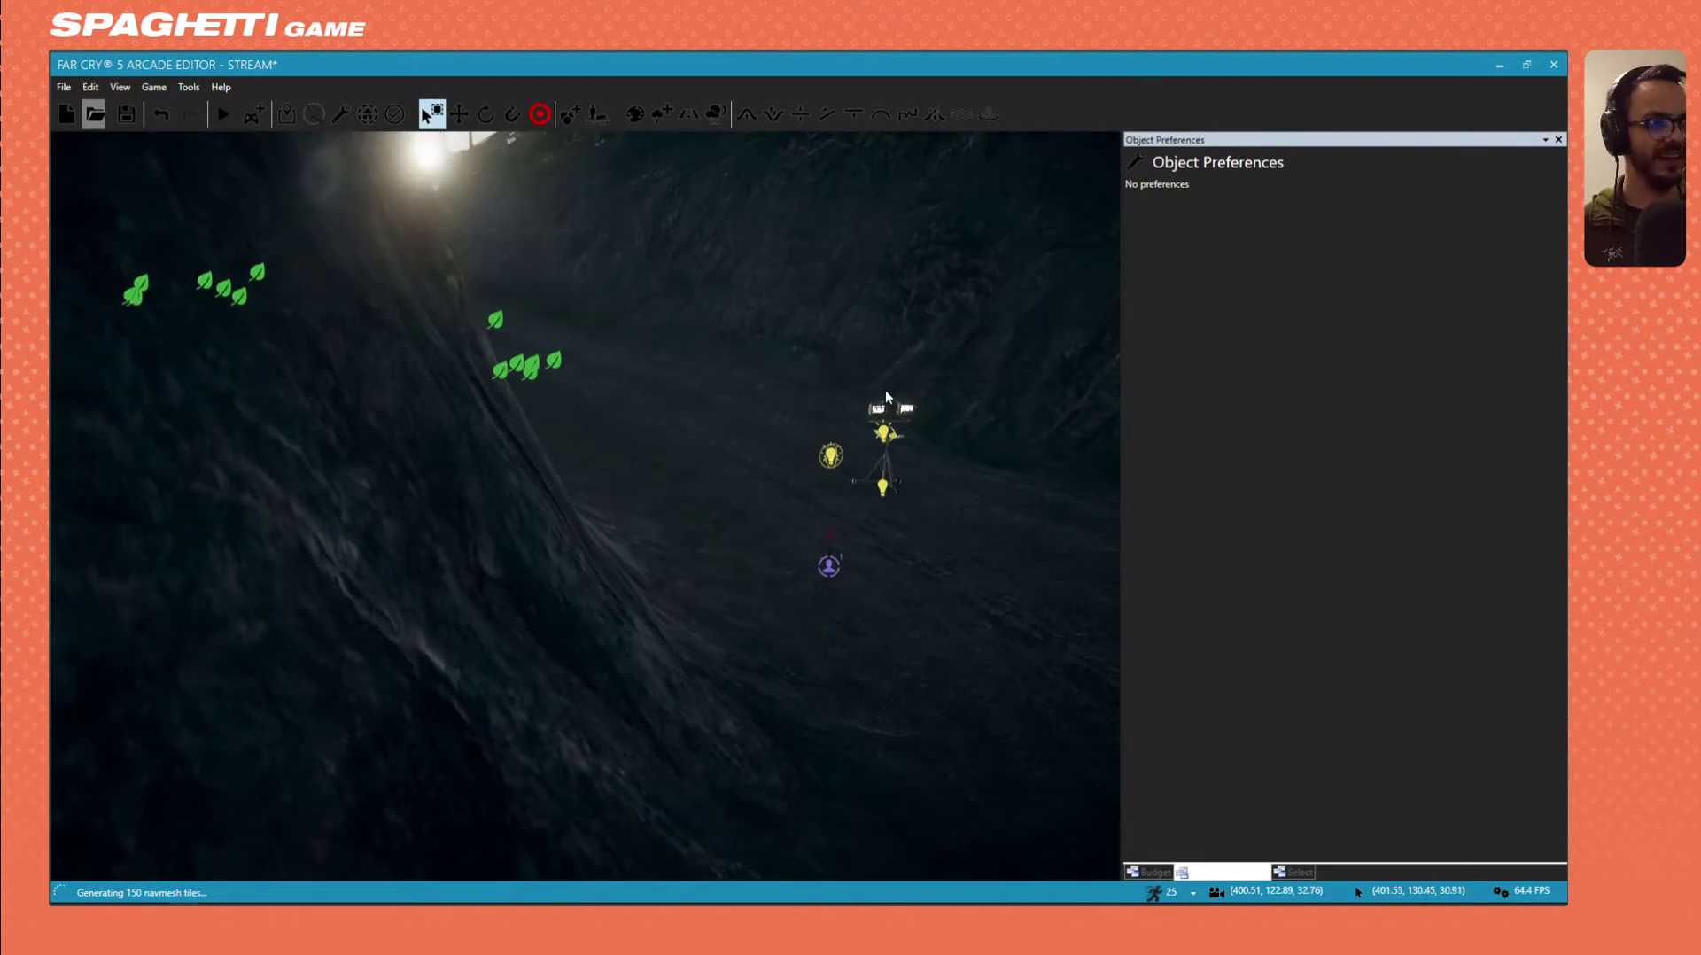
left_click(569, 113)
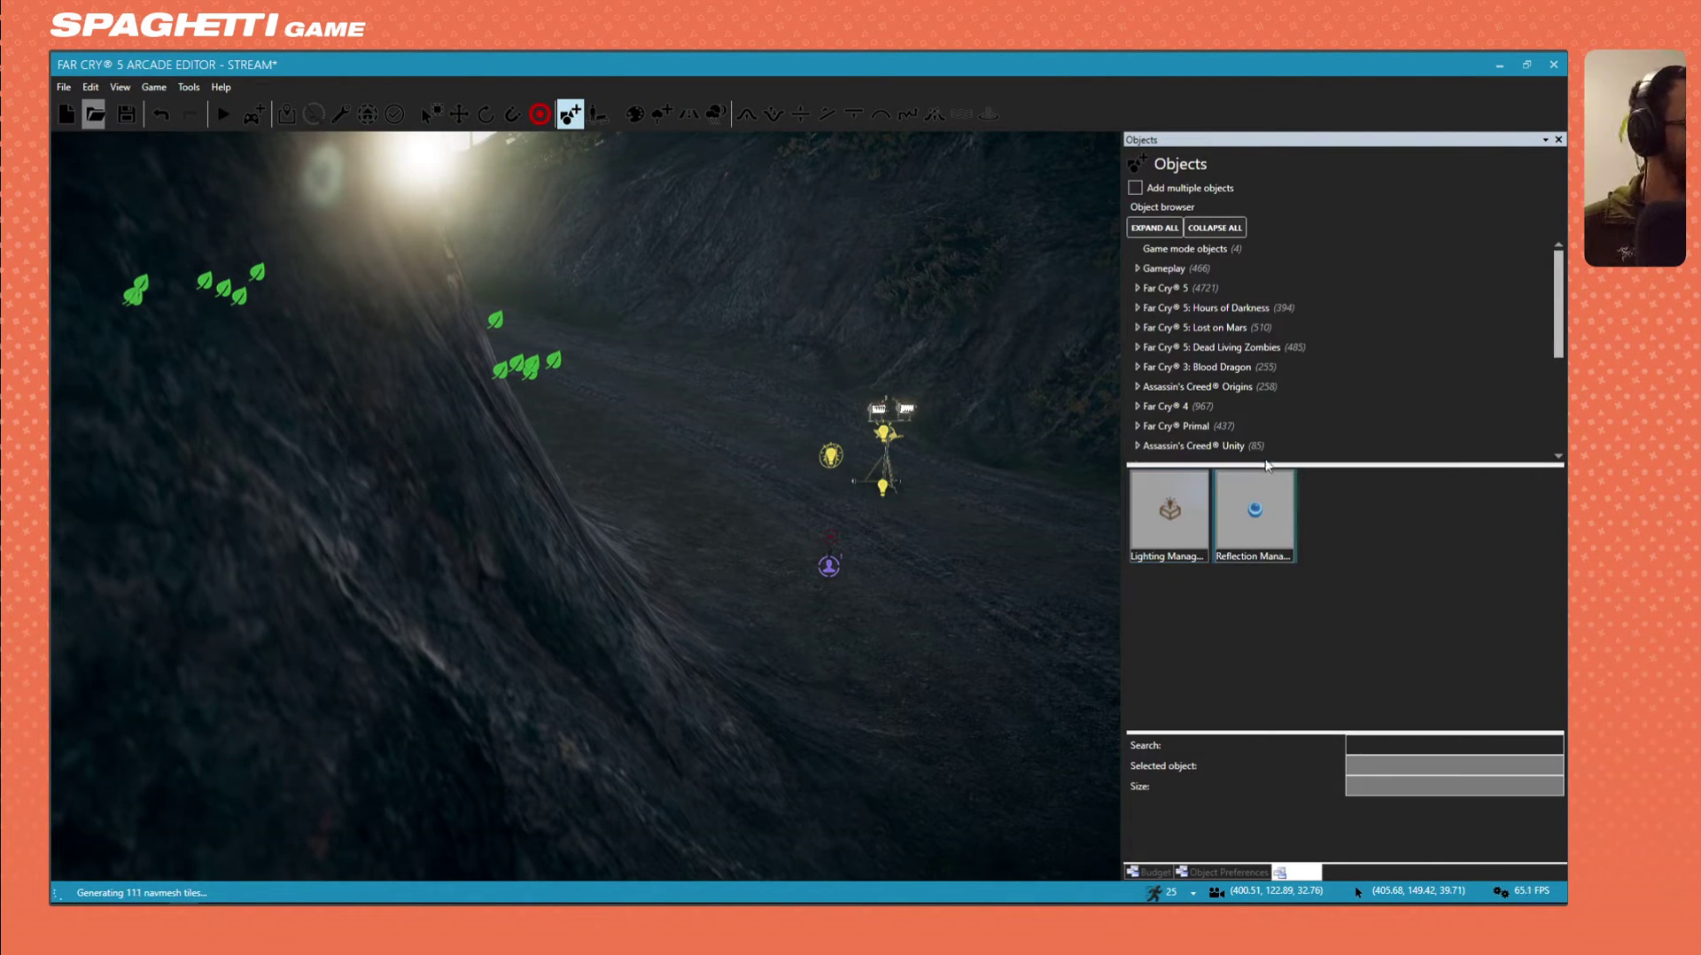
left_click(1254, 513)
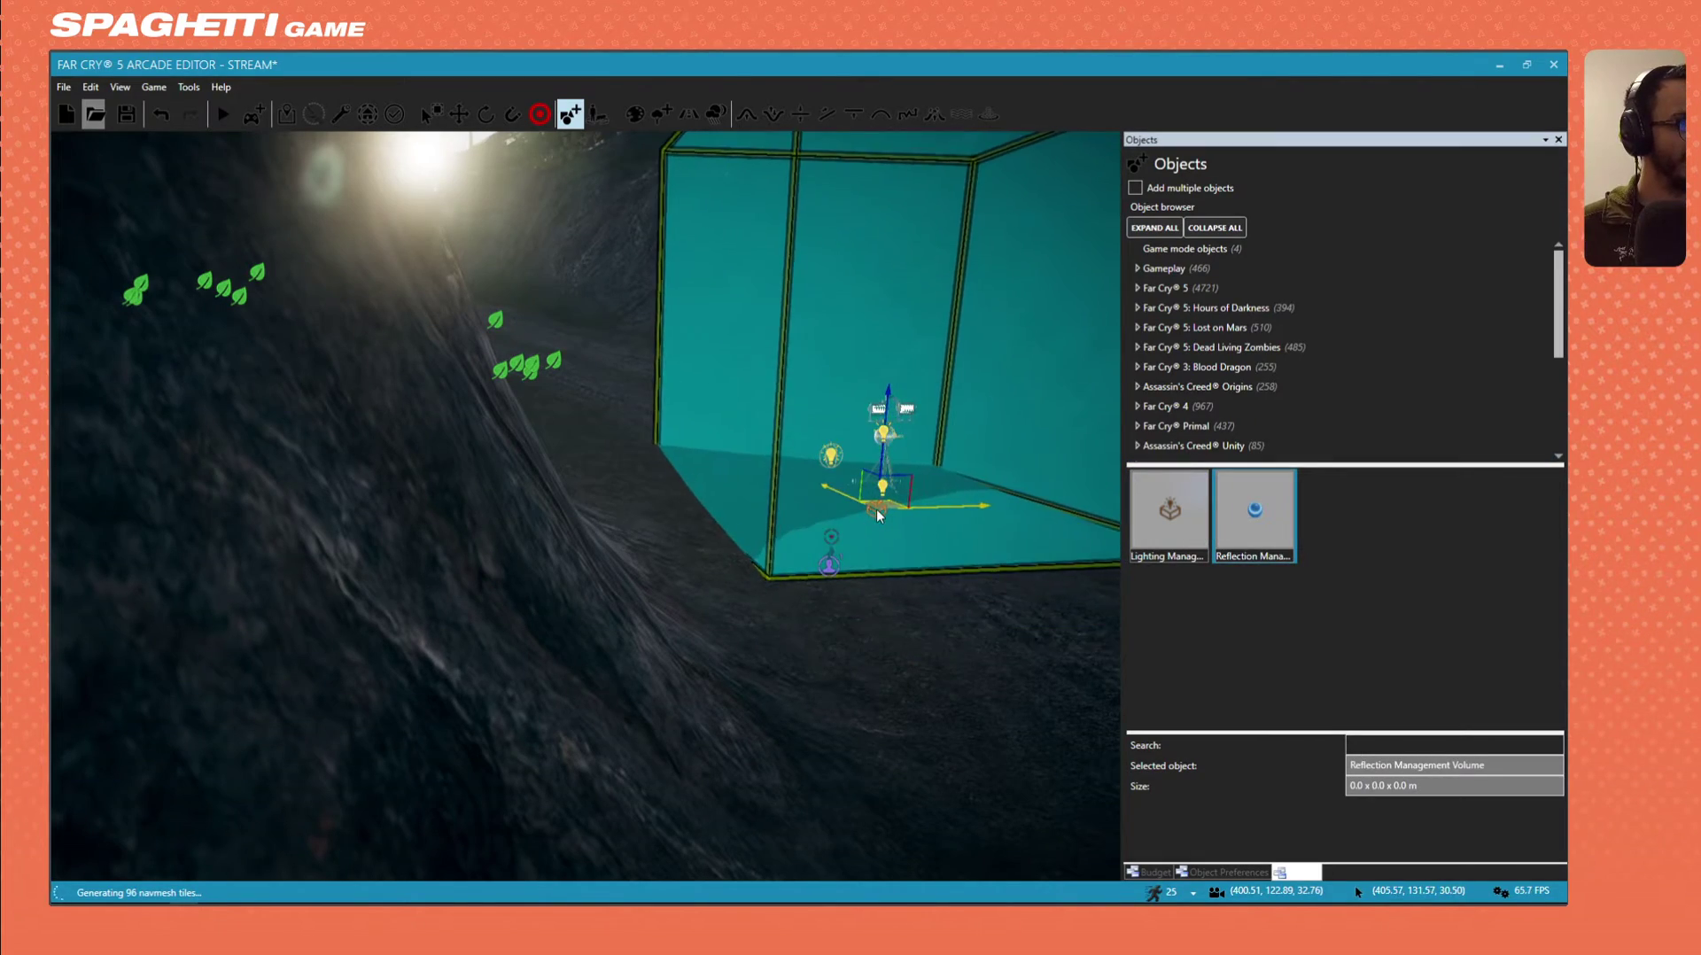
left_click(875, 509)
right_click_drag(947, 542, 868, 567)
scroll(683, 587, "up", 2)
left_click(695, 574)
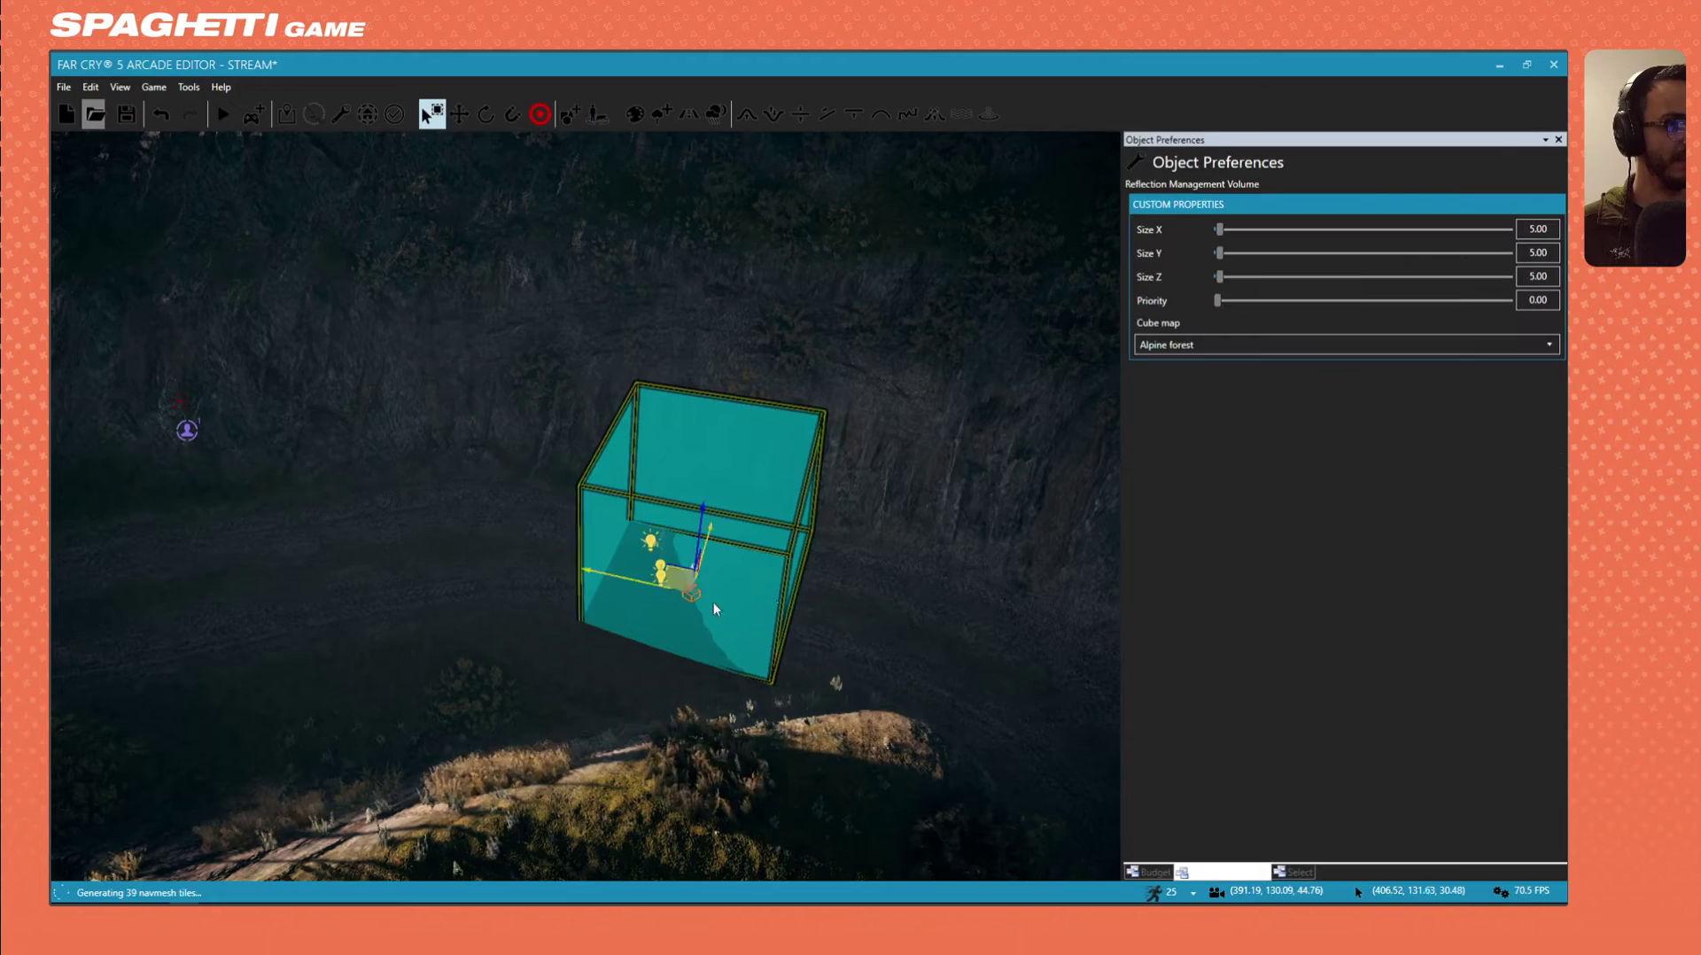
Place another Reflection Management Volume from the visual Volumes objects in the middle of the lake.
right_click_drag(714, 602, 642, 456)
left_click(814, 611)
left_click(824, 611)
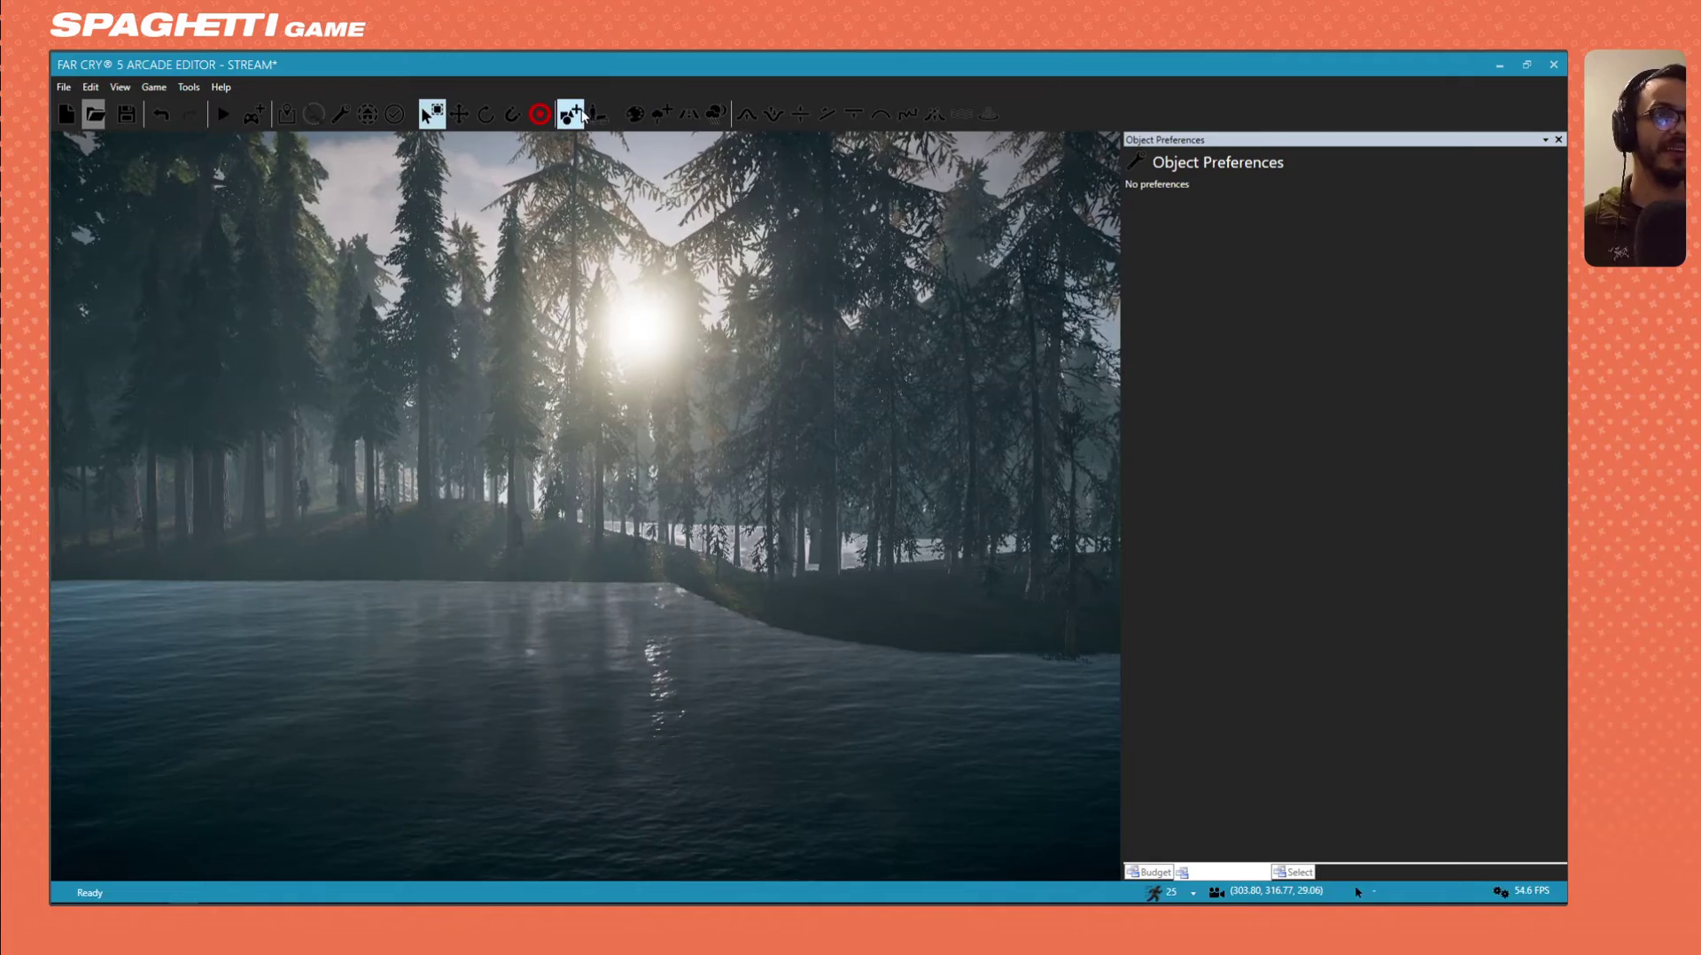
left_click(1194, 393)
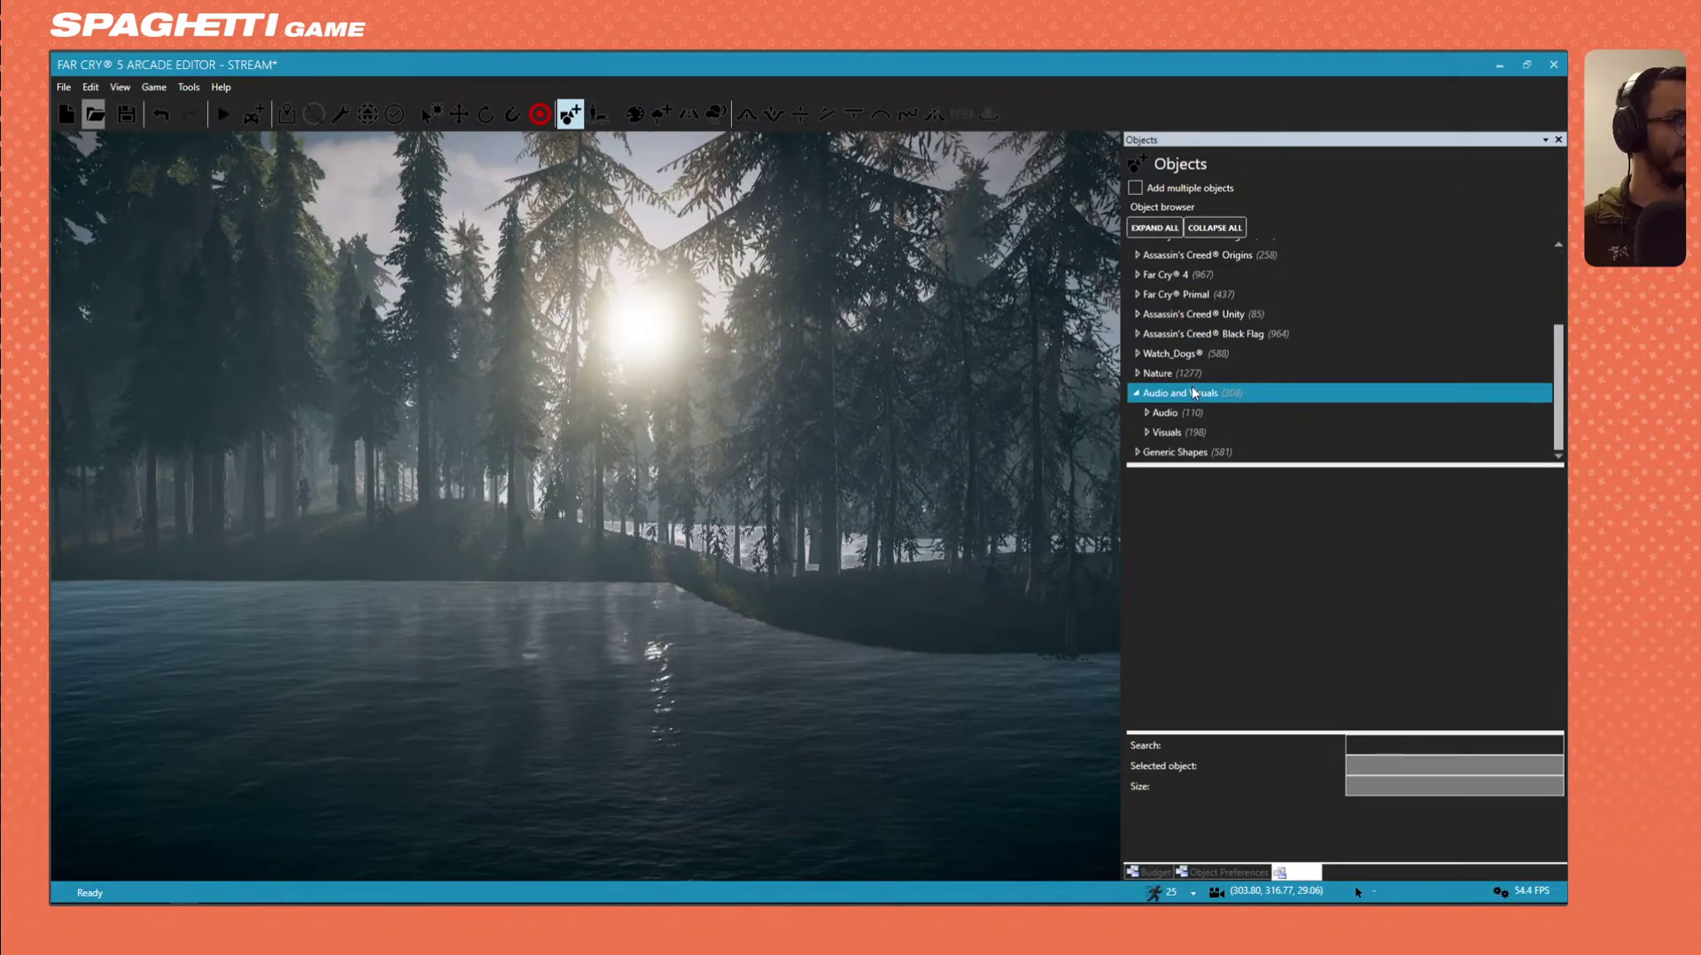
left_click(1147, 431)
left_click(1180, 432)
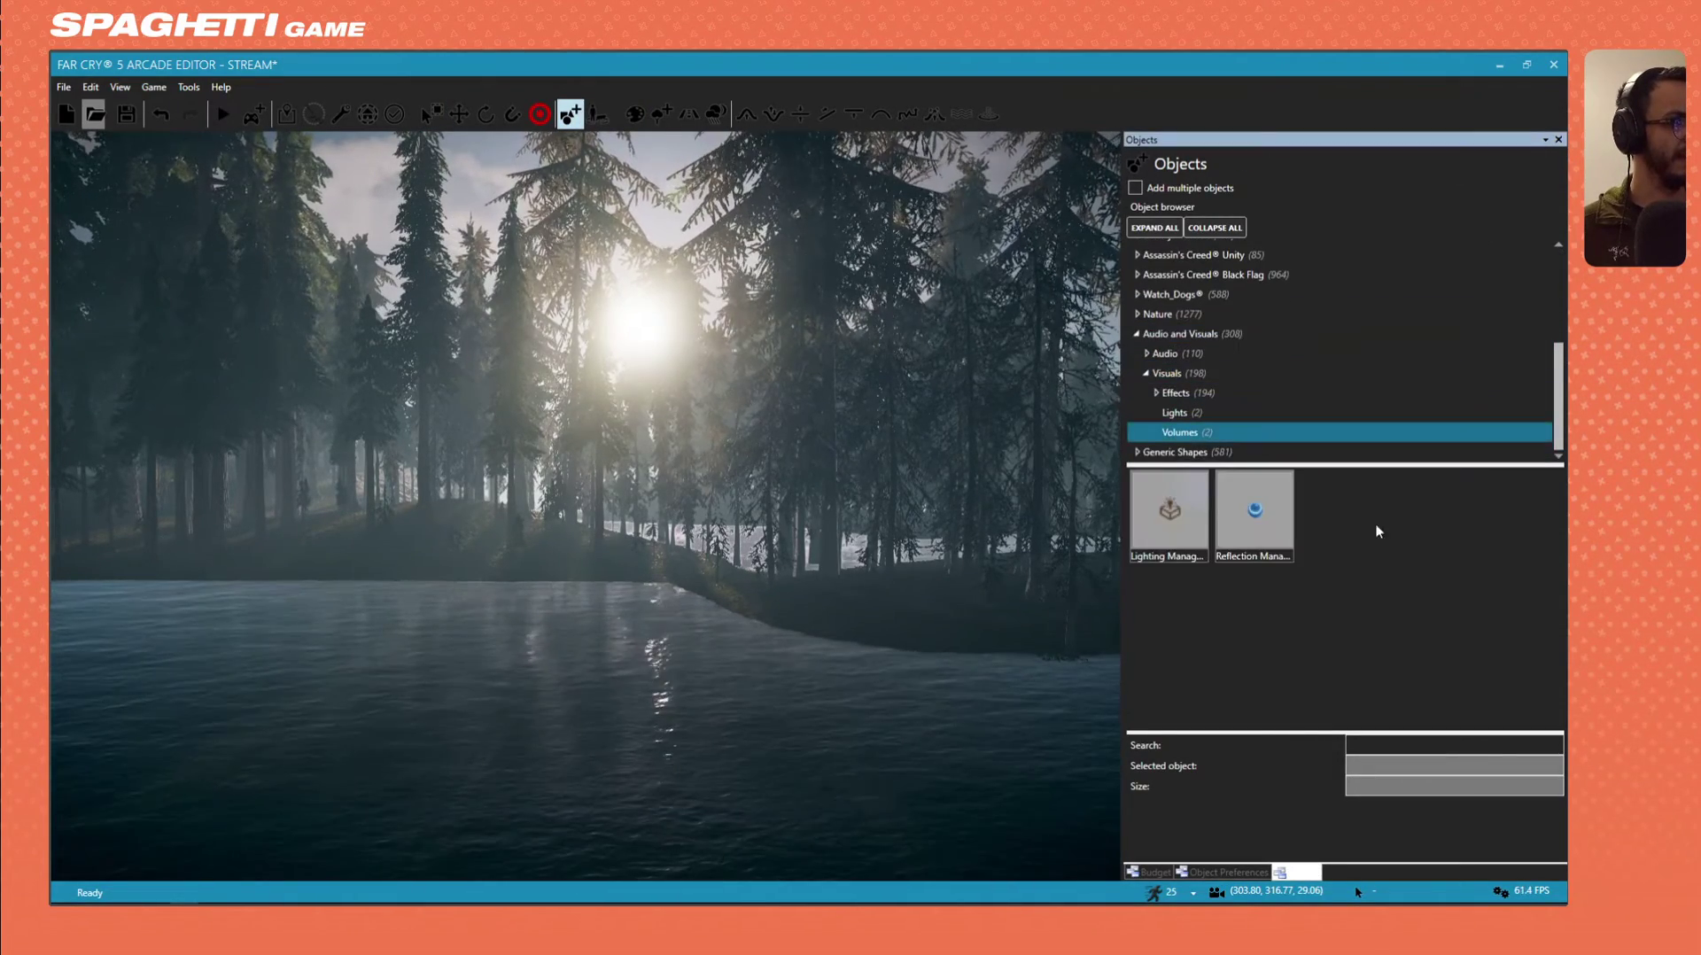
left_click(1262, 542)
left_click(485, 762)
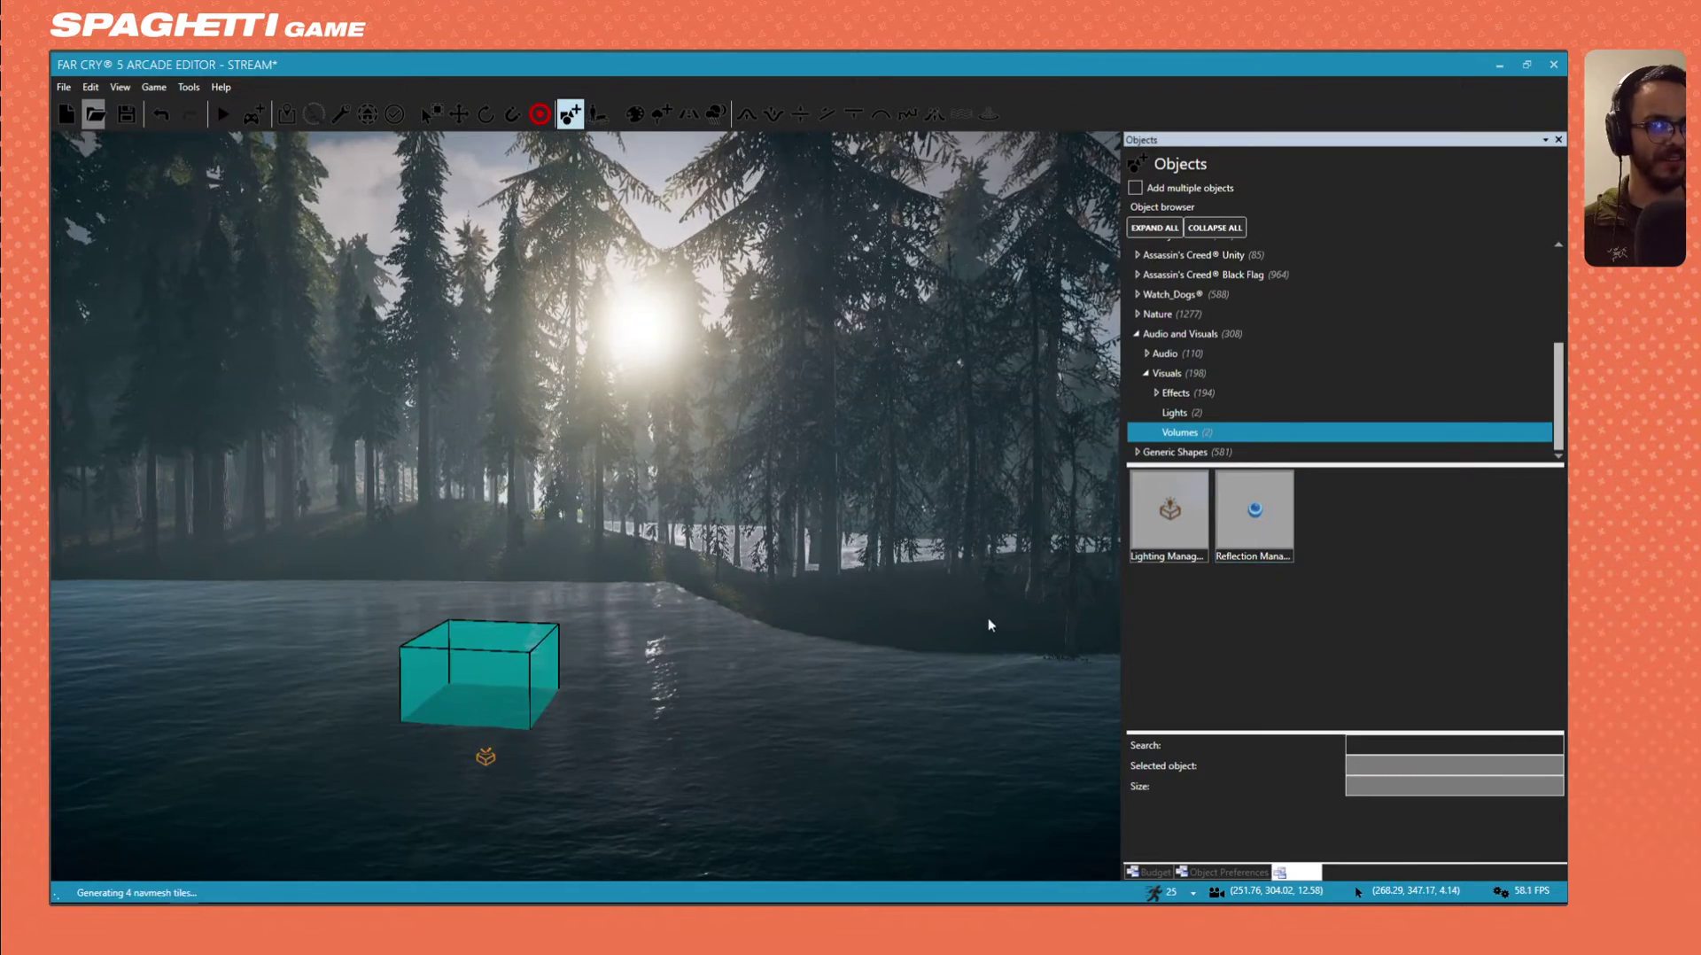
Select the lake and set its width to 456.
key("s")
right_click_drag(989, 625, 685, 653)
left_click(669, 626)
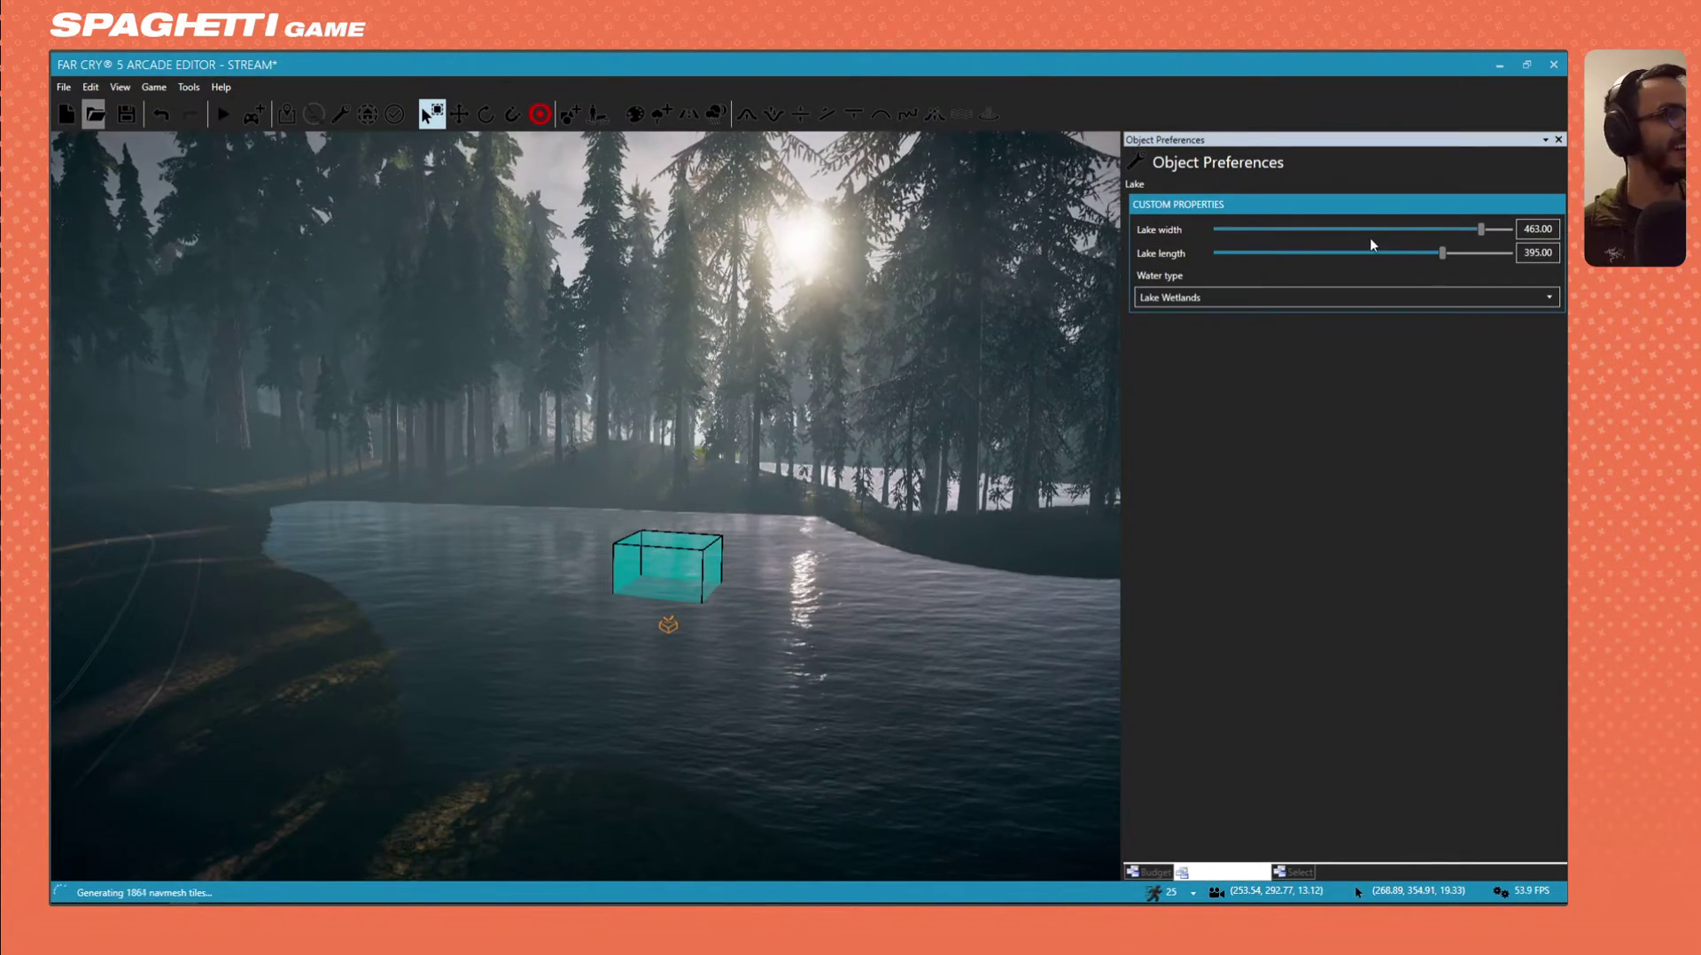
mouse_move(1478, 230)
left_mouse_down()
mouse_move(1497, 227)
mouse_move(1477, 232)
left_mouse_up()
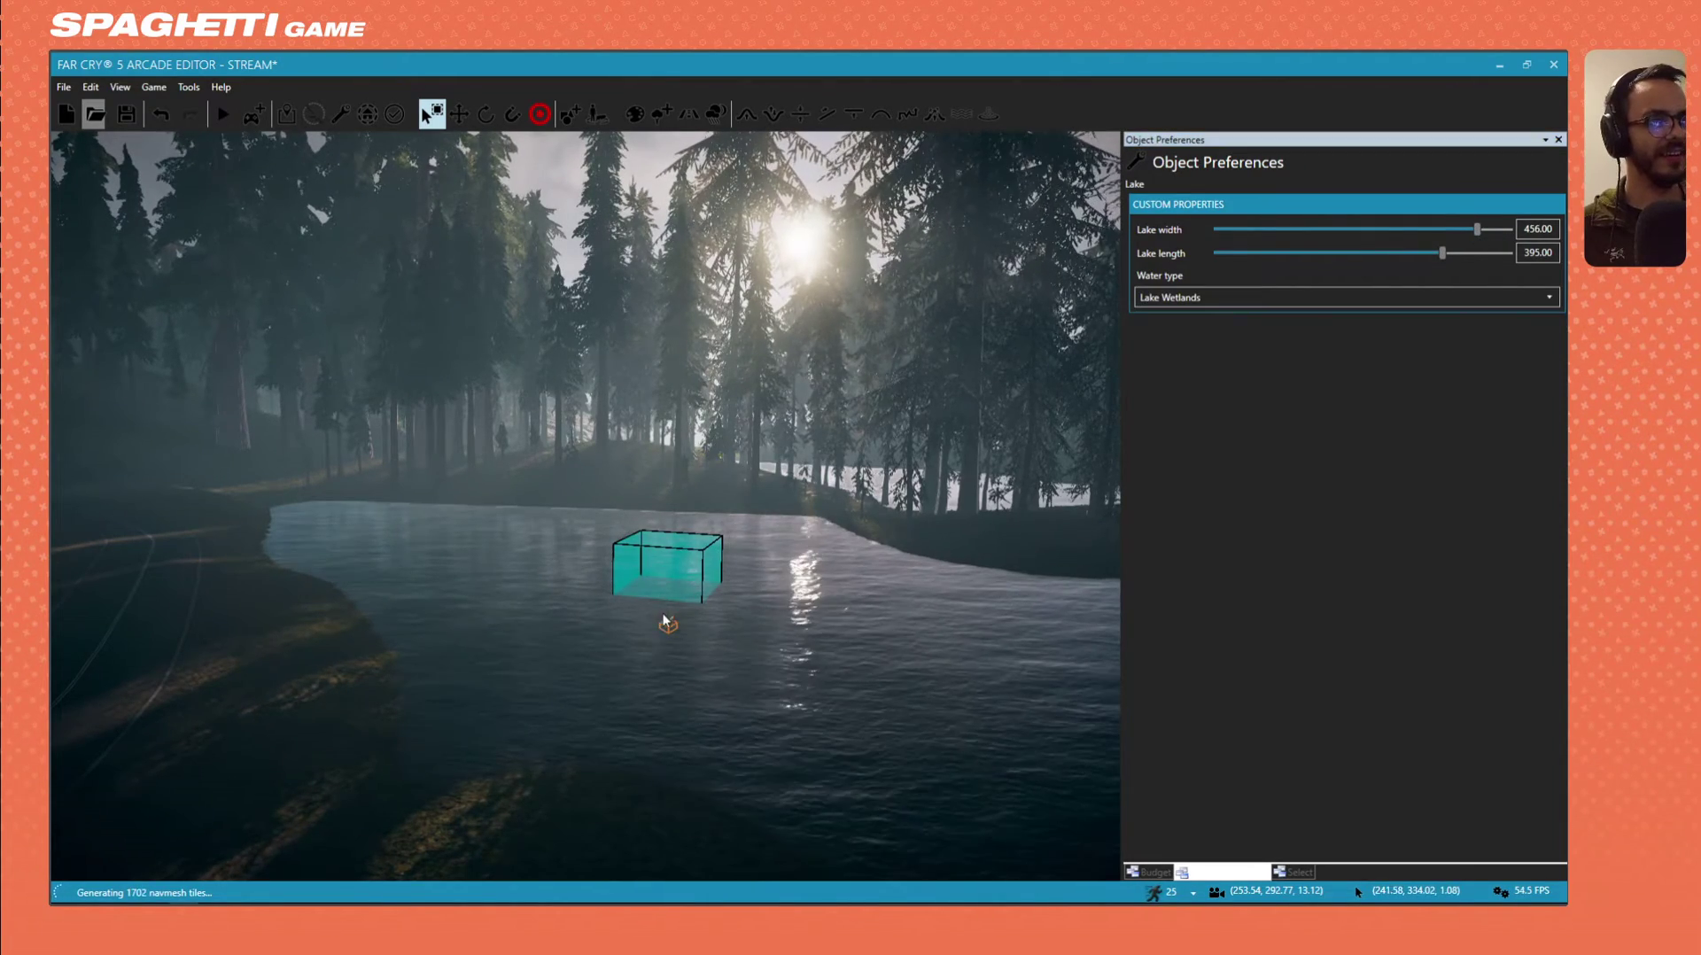
Select the reflection volume in the lake and enlarge it to X 249, Y 239 and Z 146.
key("w")
right_click_drag(668, 567, 675, 601)
left_click(573, 400)
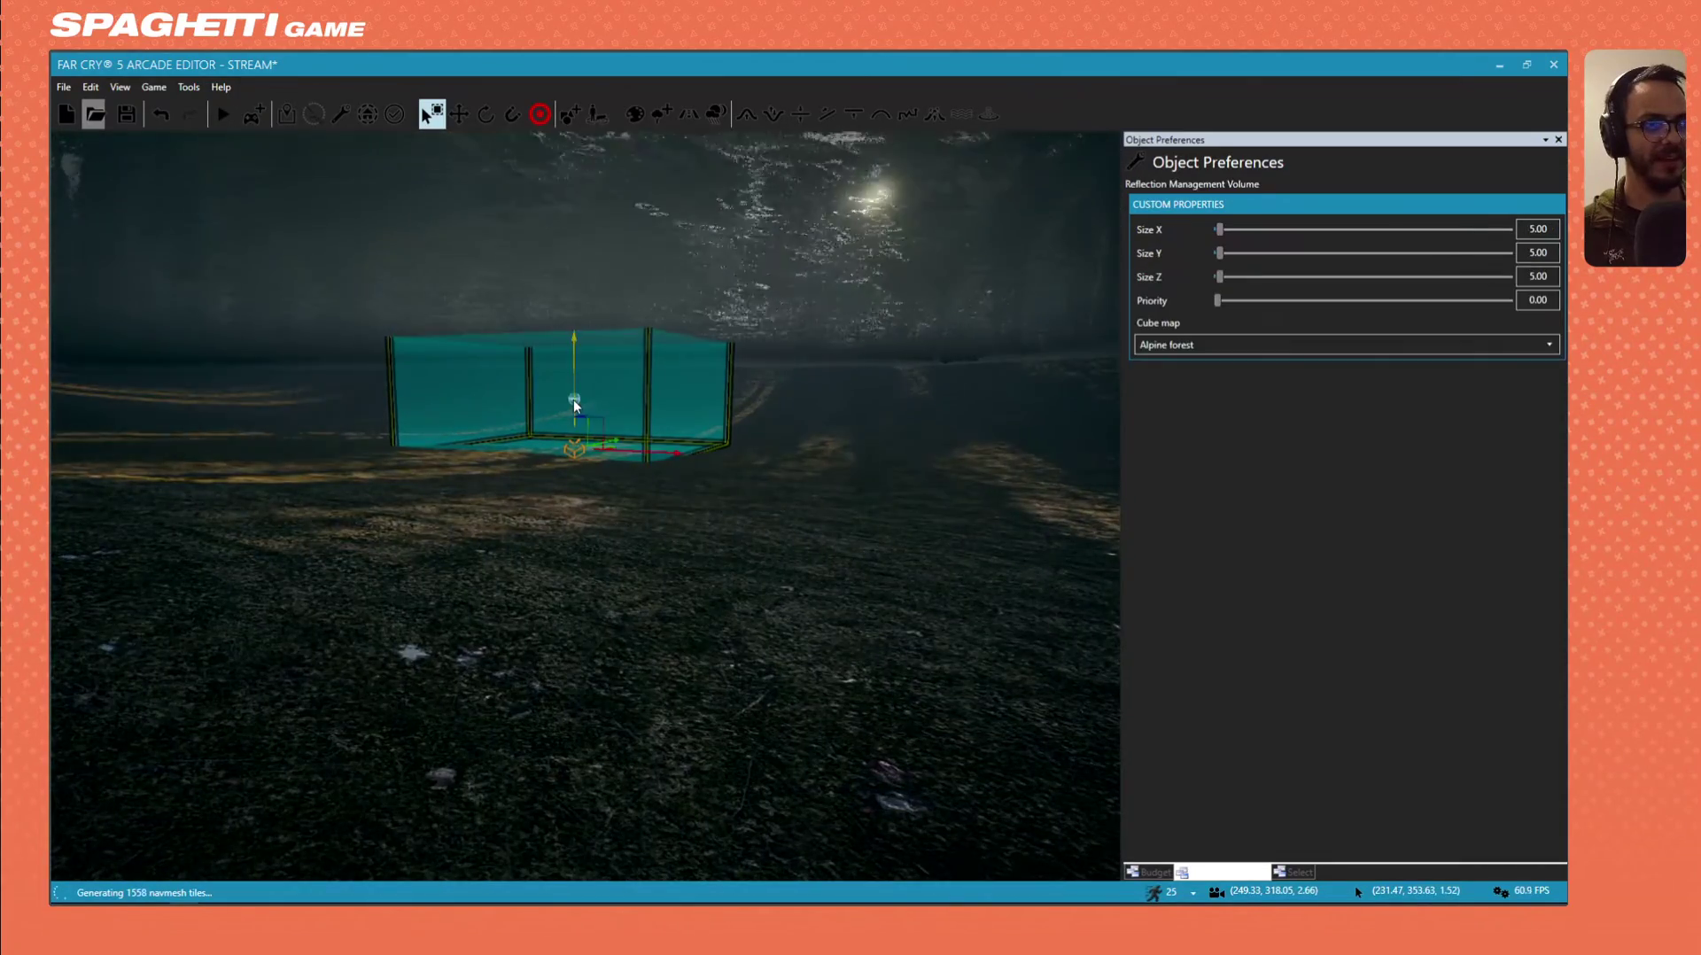
key("s")
right_click_drag(572, 401, 567, 443)
key("w")
key("s")
left_click_drag(1220, 229, 1359, 231)
left_click_drag(1219, 253, 1353, 252)
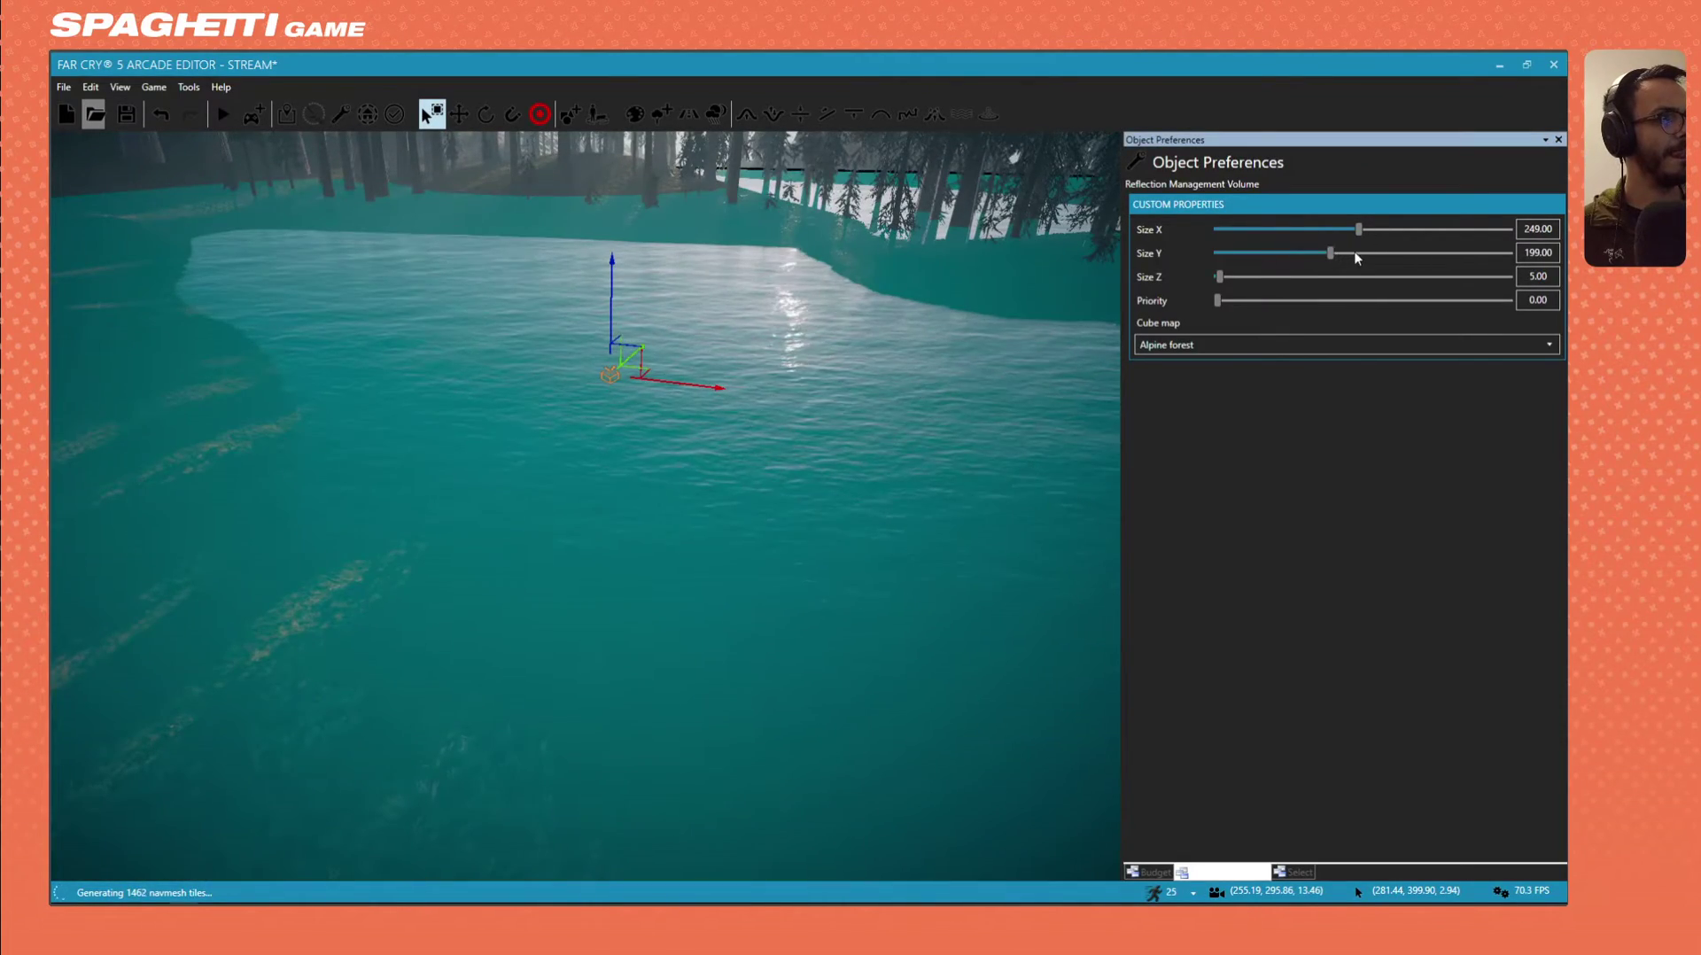
left_click_drag(1219, 278, 1299, 277)
Reduce the lake reflection volume's Size Y to 163 and raise its priority to 1.00.
right_click_drag(885, 354, 824, 310)
key("s")
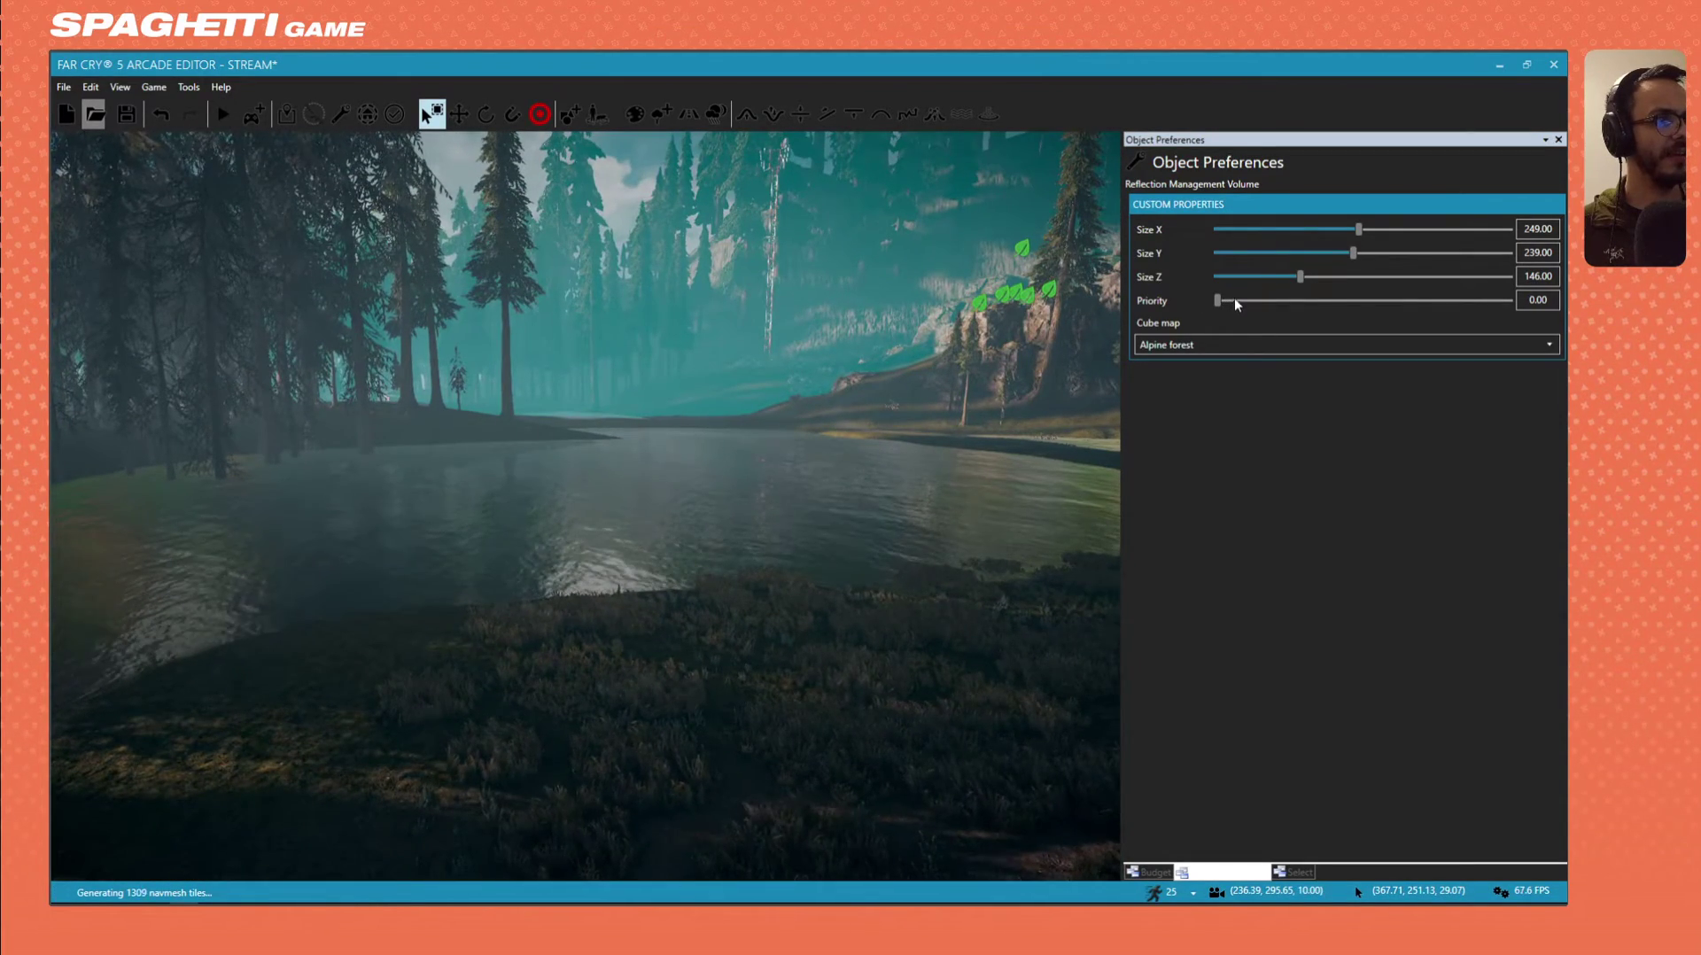
left_click_drag(1352, 254, 1328, 252)
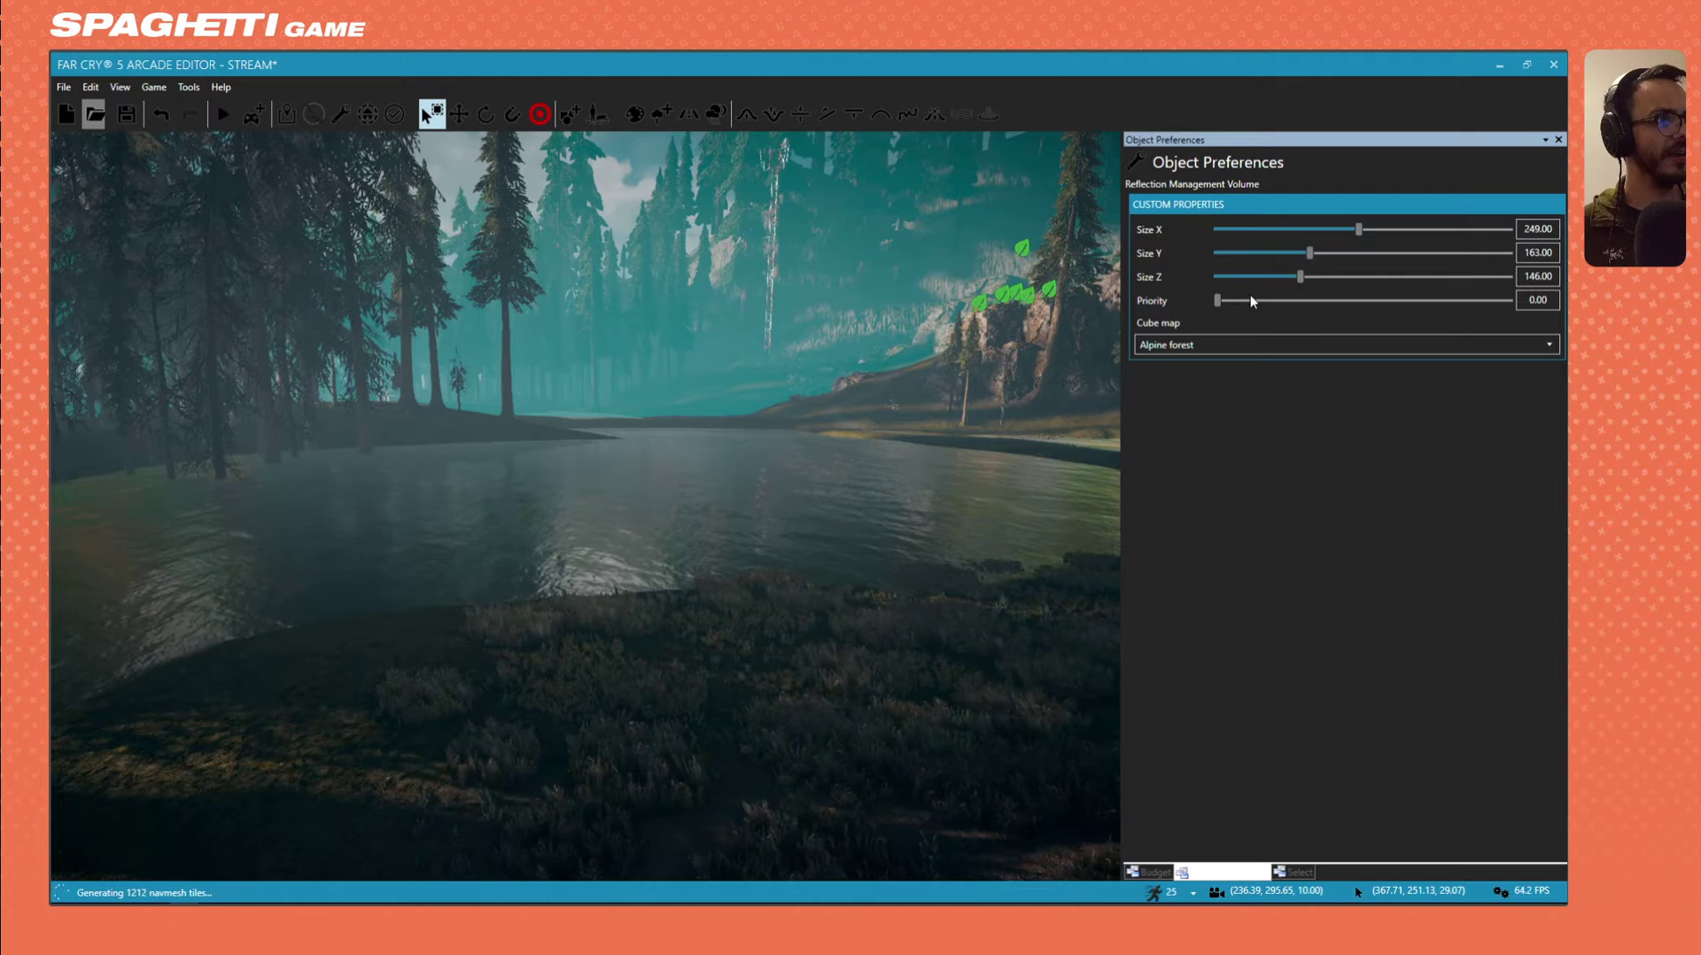
left_click(1271, 299)
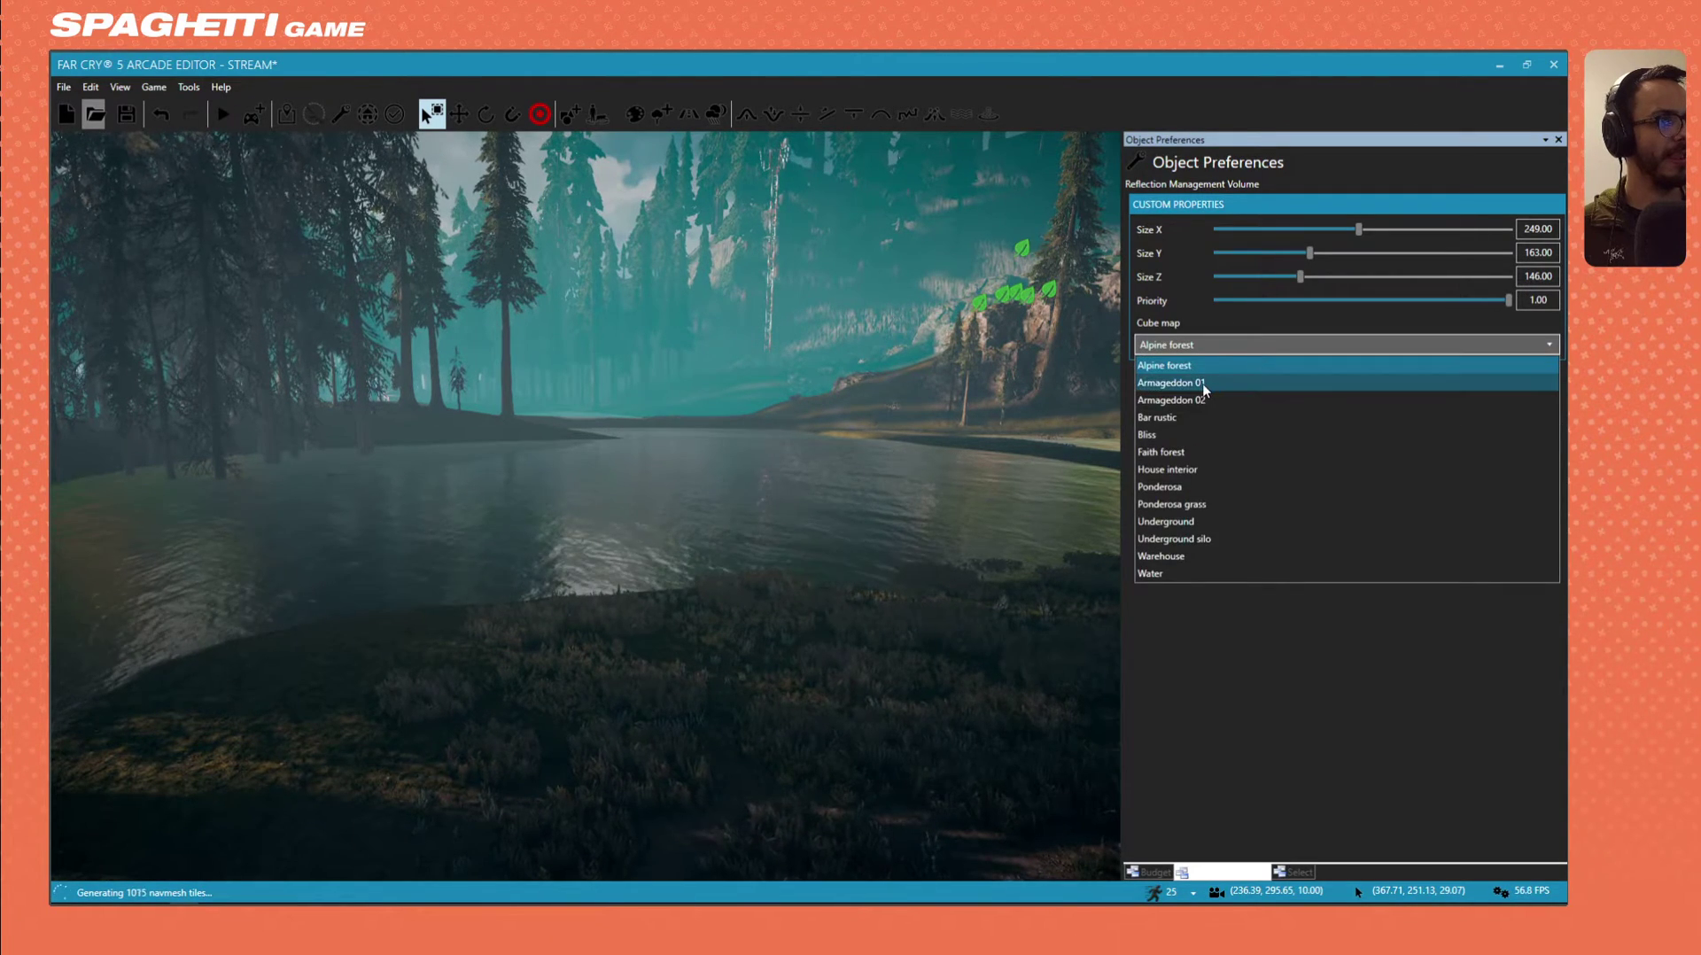
Try the Armageddon 01 cube map on the lake reflection volume and return it to Alpine forest.
left_click(1205, 382)
left_click(1203, 353)
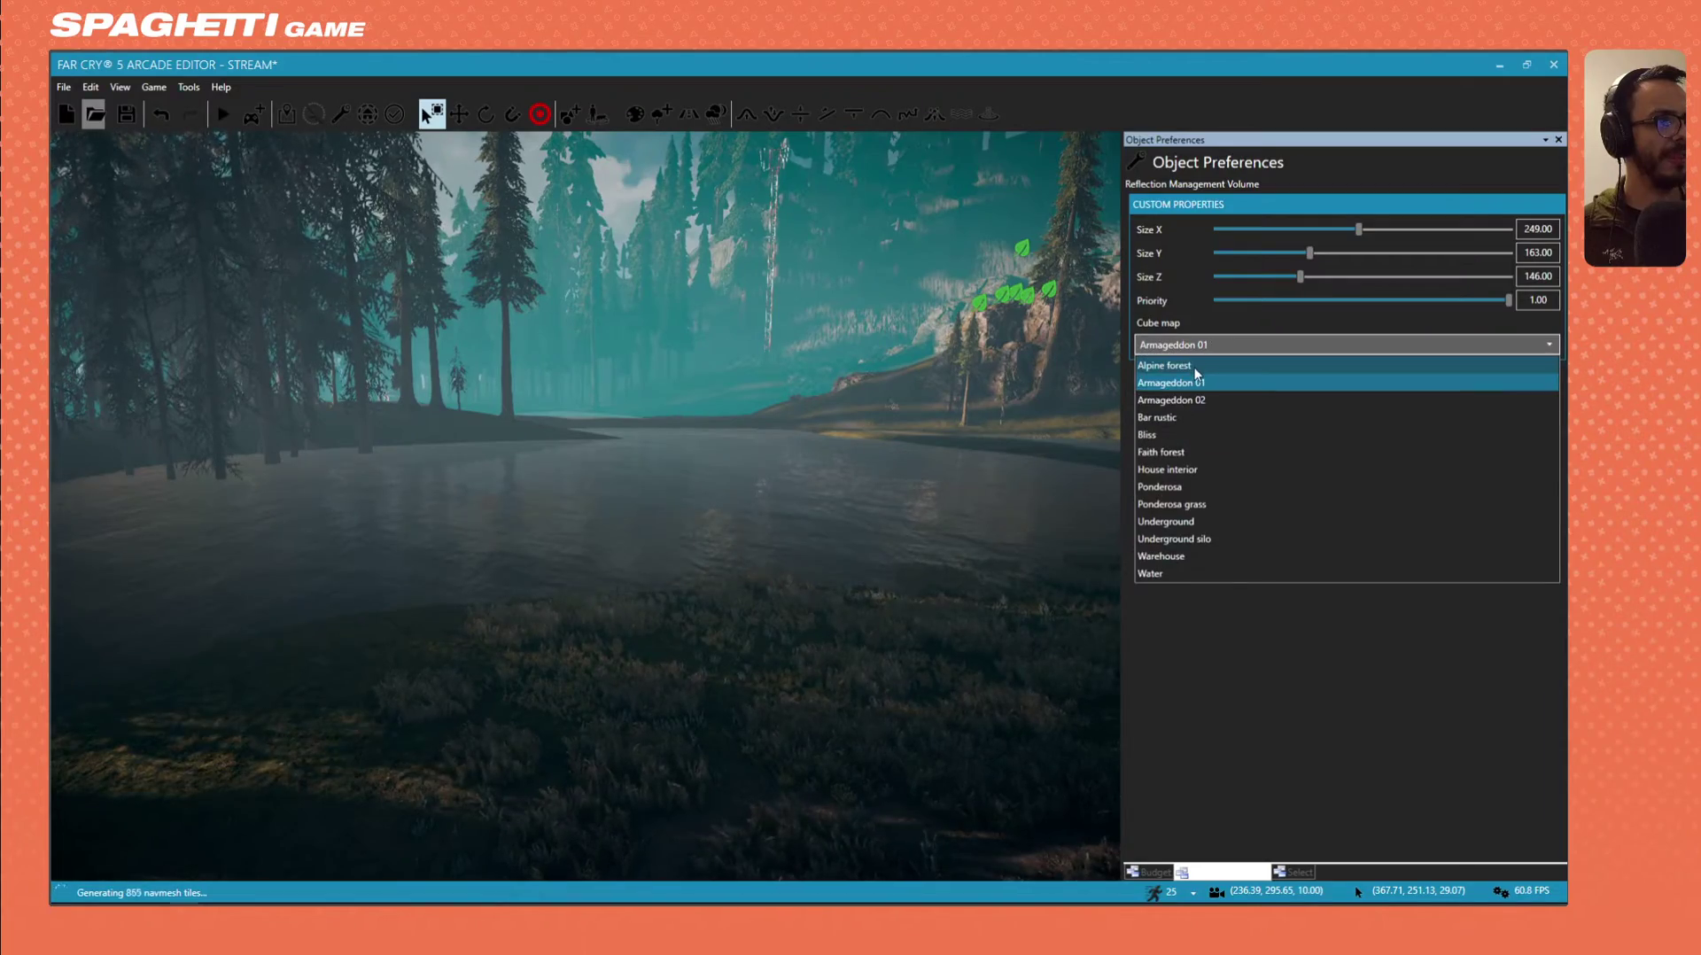
left_click(1167, 371)
Examine the lake's reflections and the extent of the reflection volume from around the water and from high above.
right_click_drag(585, 506, 841, 416)
key("d")
key("s")
key("w")
key("w")
key("s")
key("w")
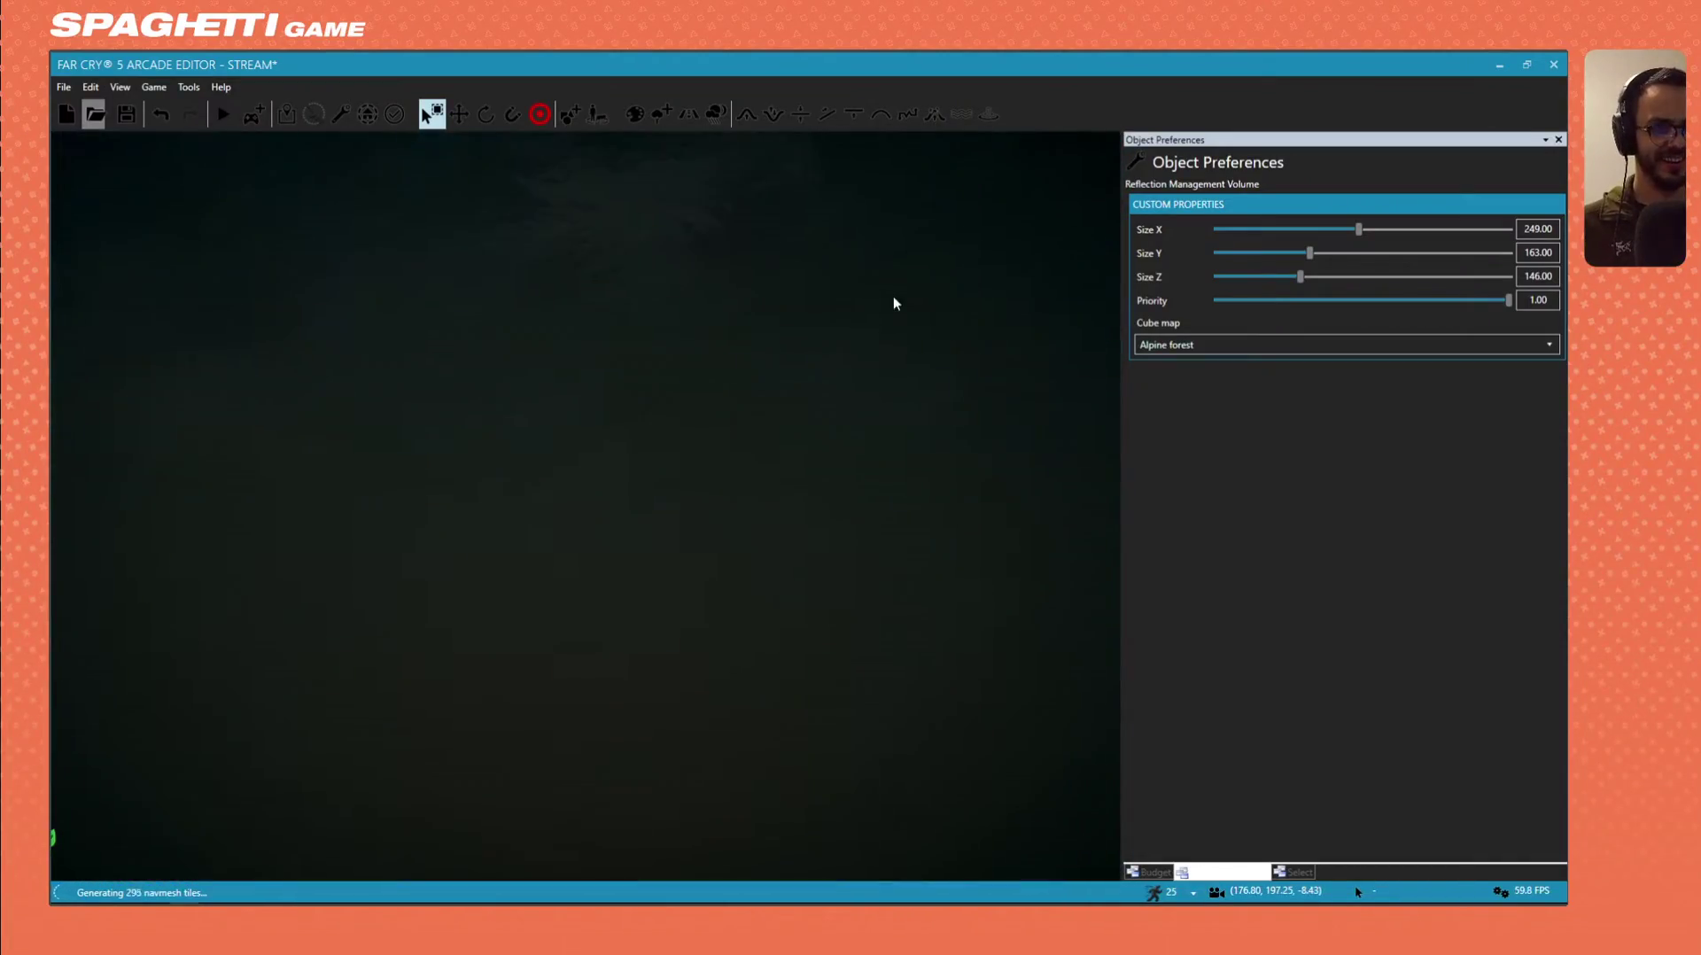
key("s")
right_click_drag(895, 303, 1054, 465)
key("s")
key("s")
key("w")
key("s")
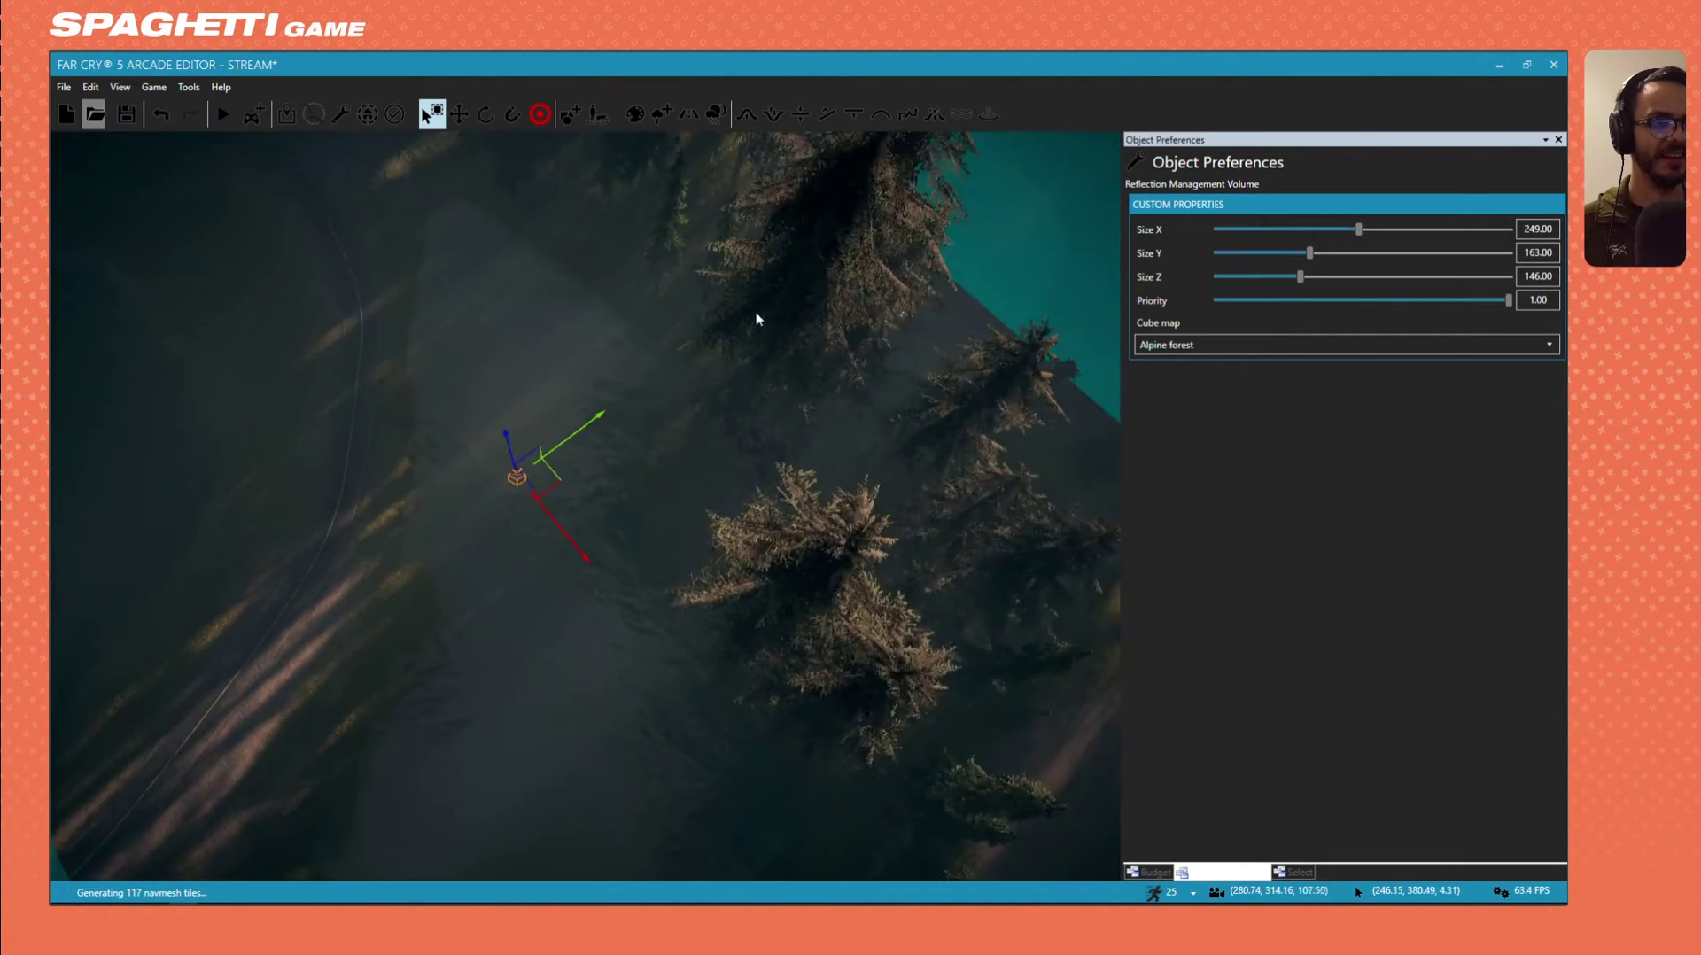
Shift the lake reflection volume along its green axis and lower its Size Z to 73.
key("s")
mouse_move(756, 319)
right_mouse_down()
mouse_move(762, 133)
mouse_move(749, 333)
mouse_move(742, 319)
right_mouse_up()
left_click_drag(609, 407, 661, 401)
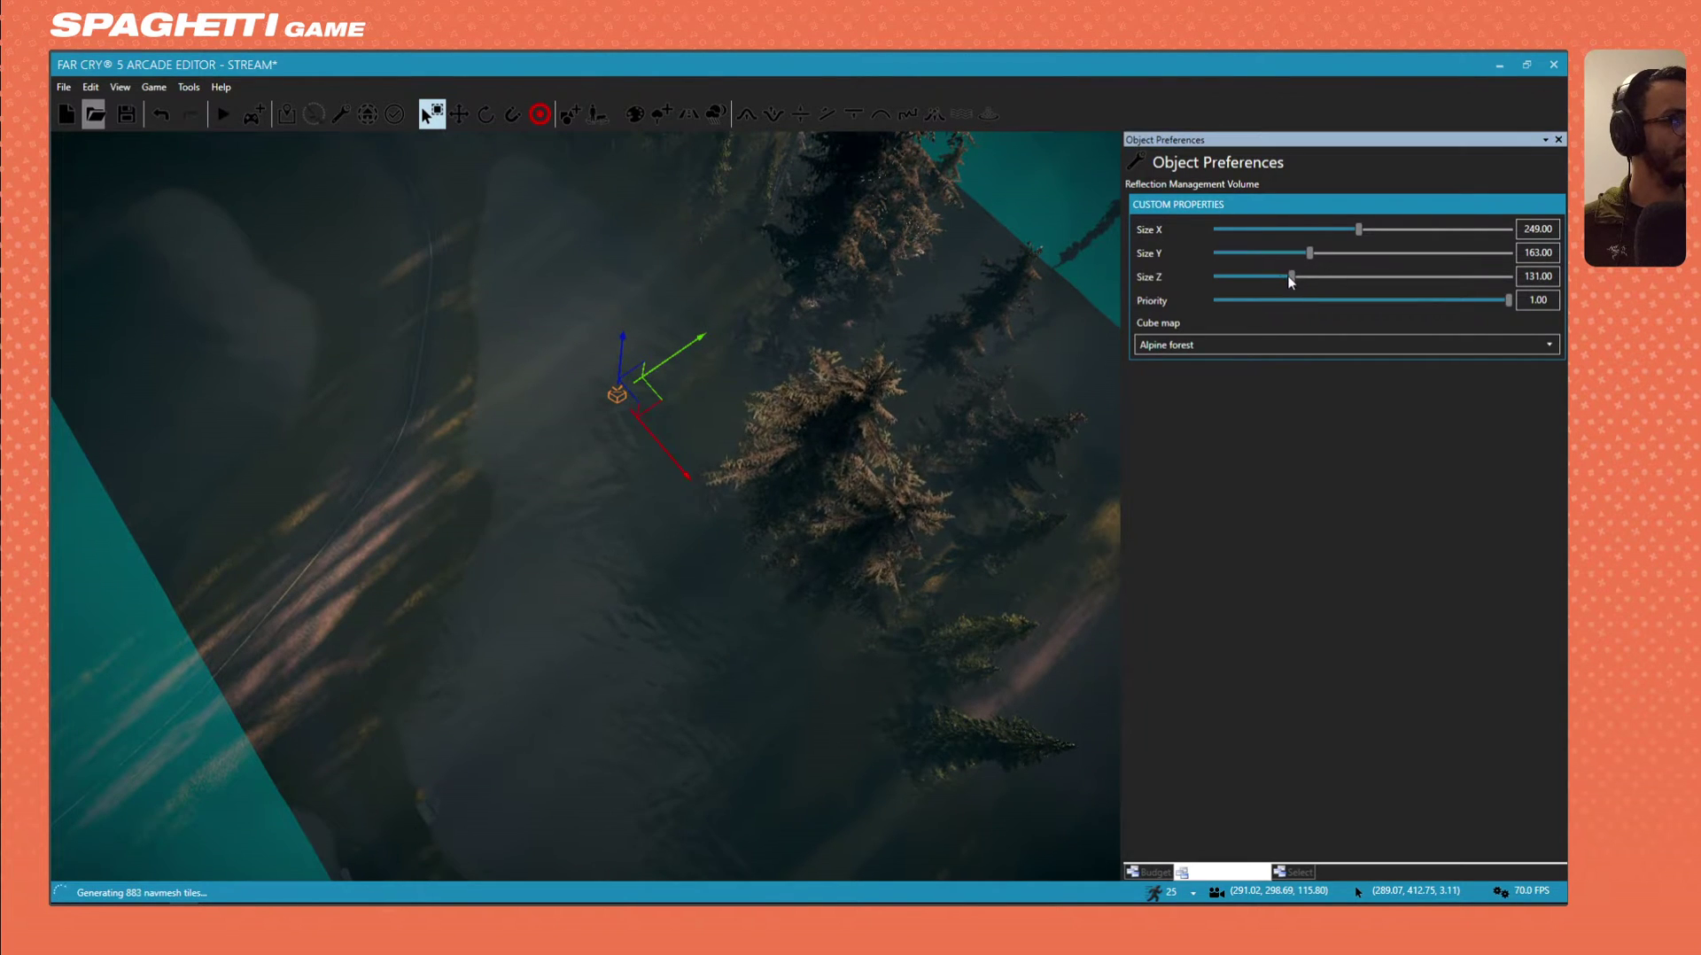
left_click(1258, 278)
right_click_drag(1019, 620, 1010, 540)
key("s")
key("a")
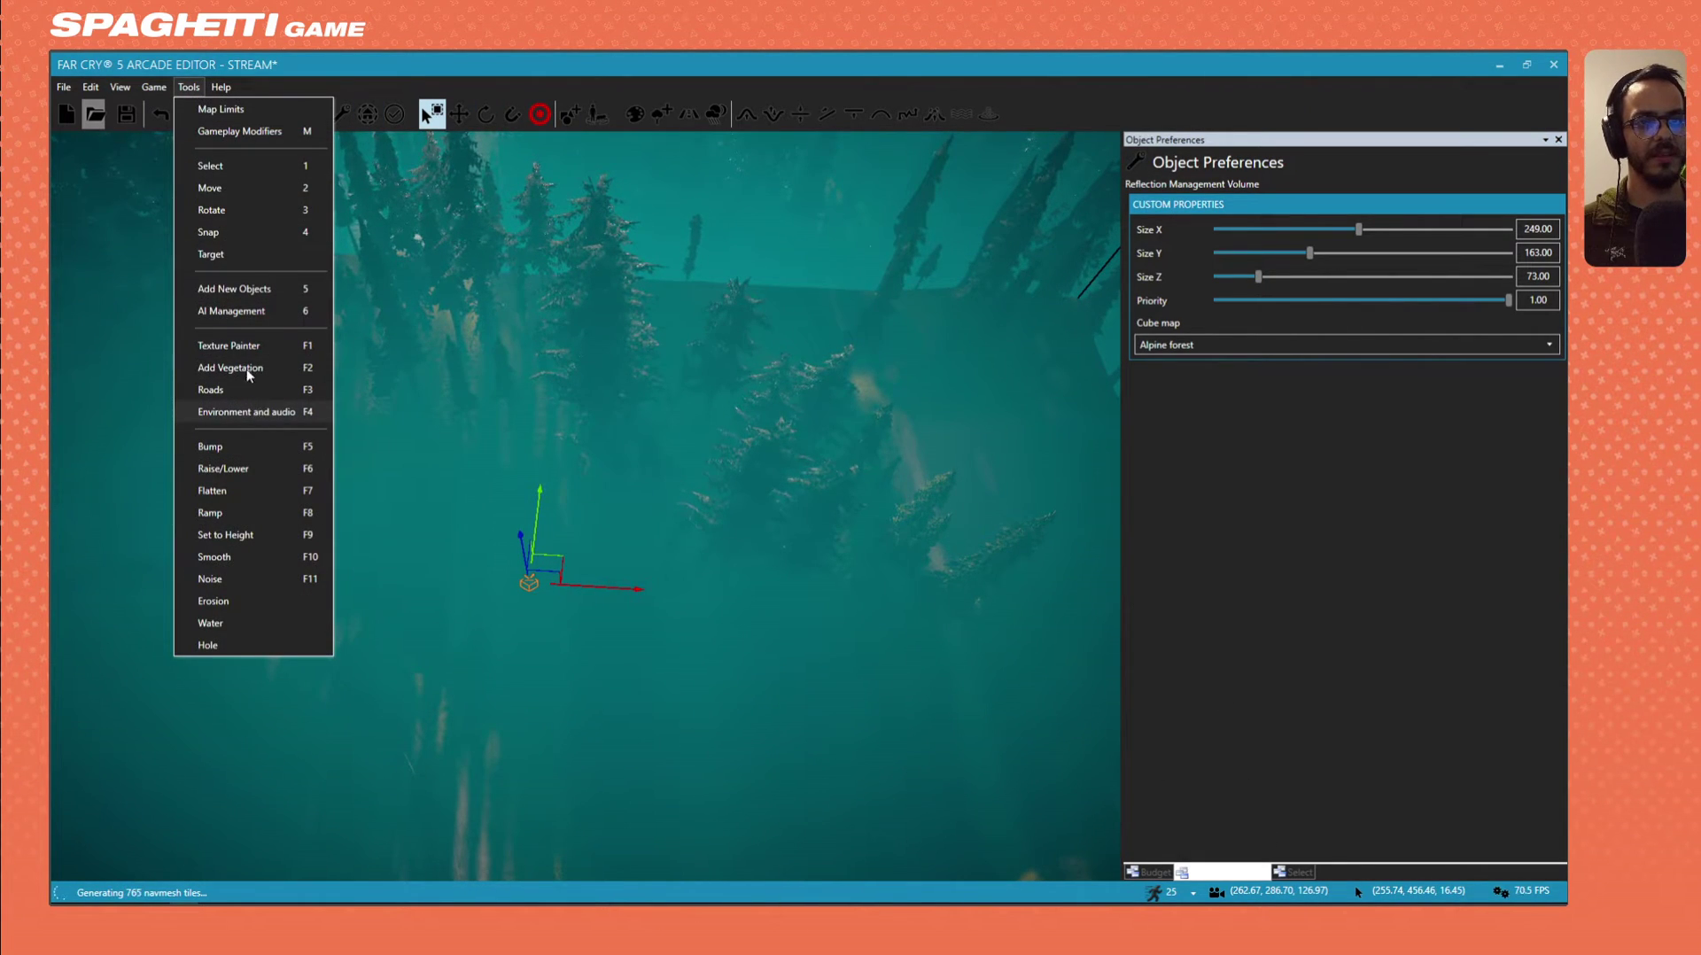
Open the Arcade Editor Settings, docked beside the Object Preferences, with both panes narrowed.
mouse_move(127, 89)
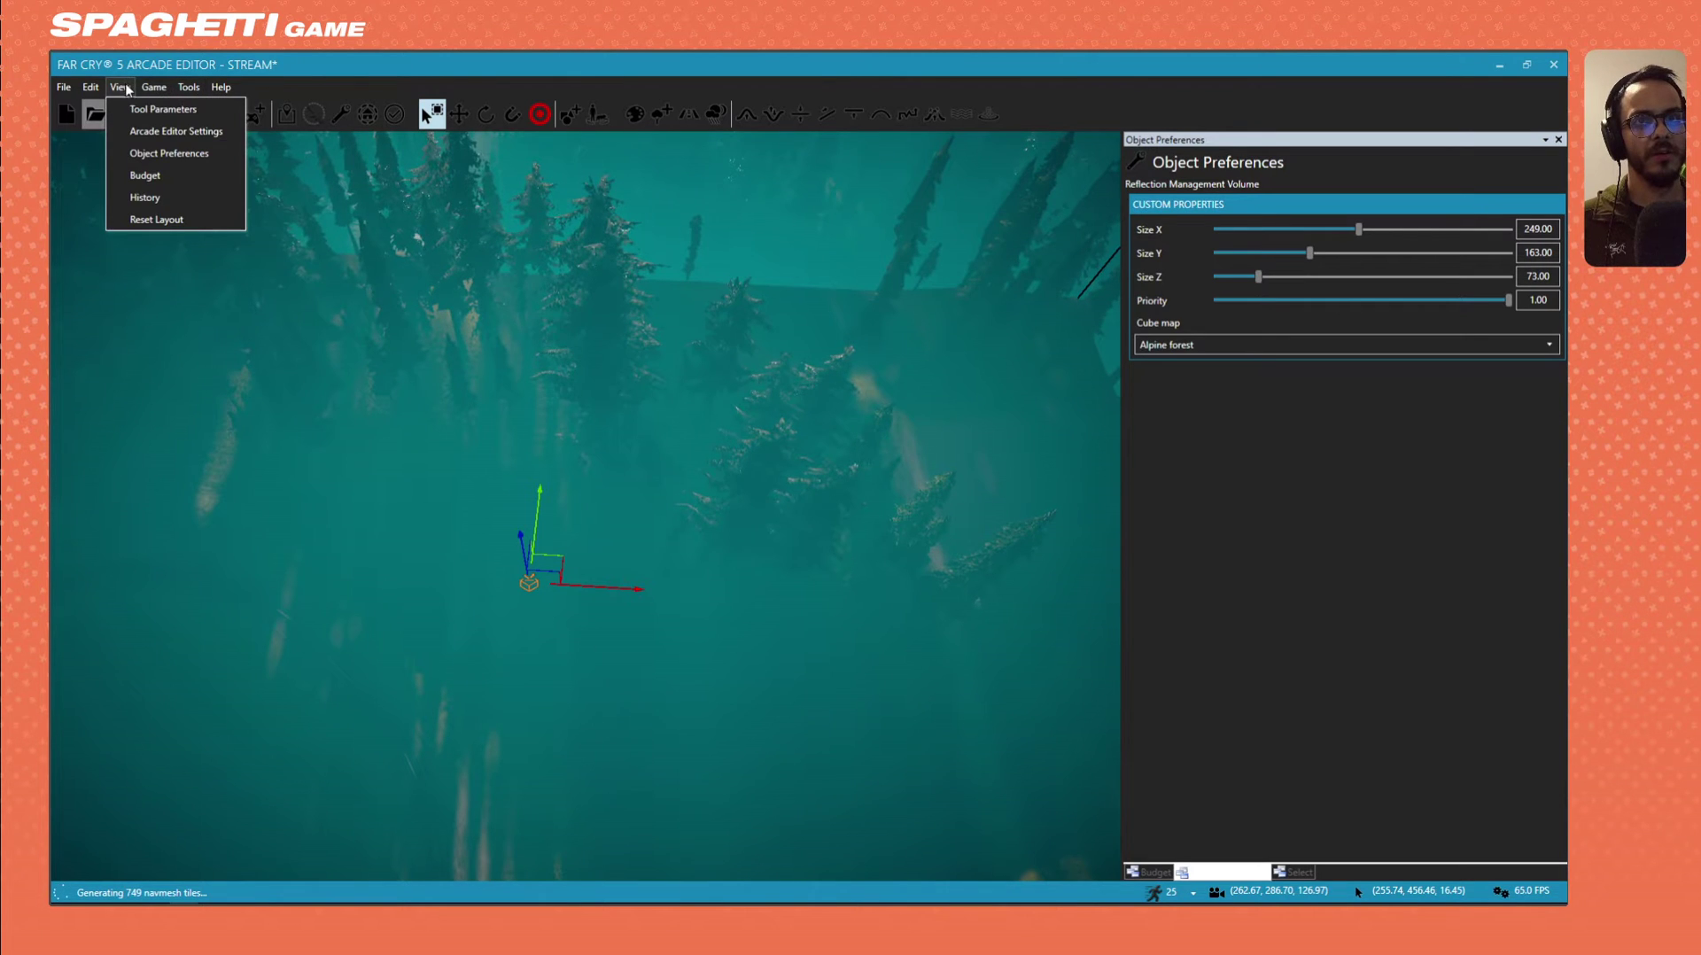
left_click(135, 135)
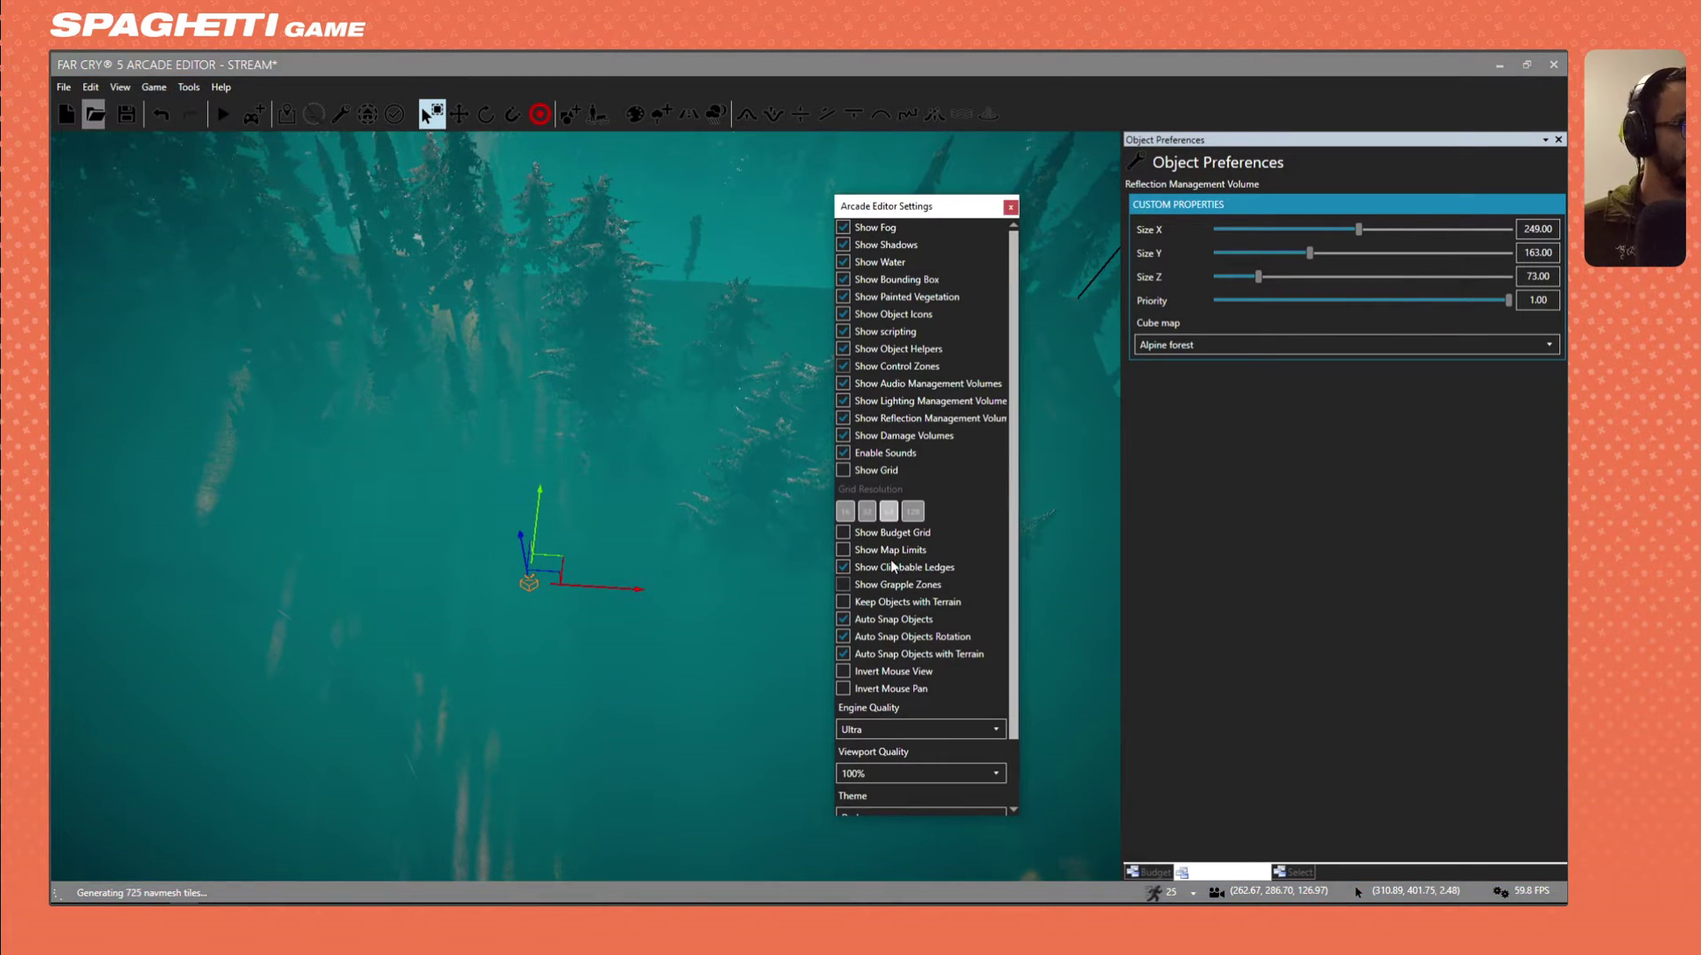
left_click_drag(909, 209, 1531, 523)
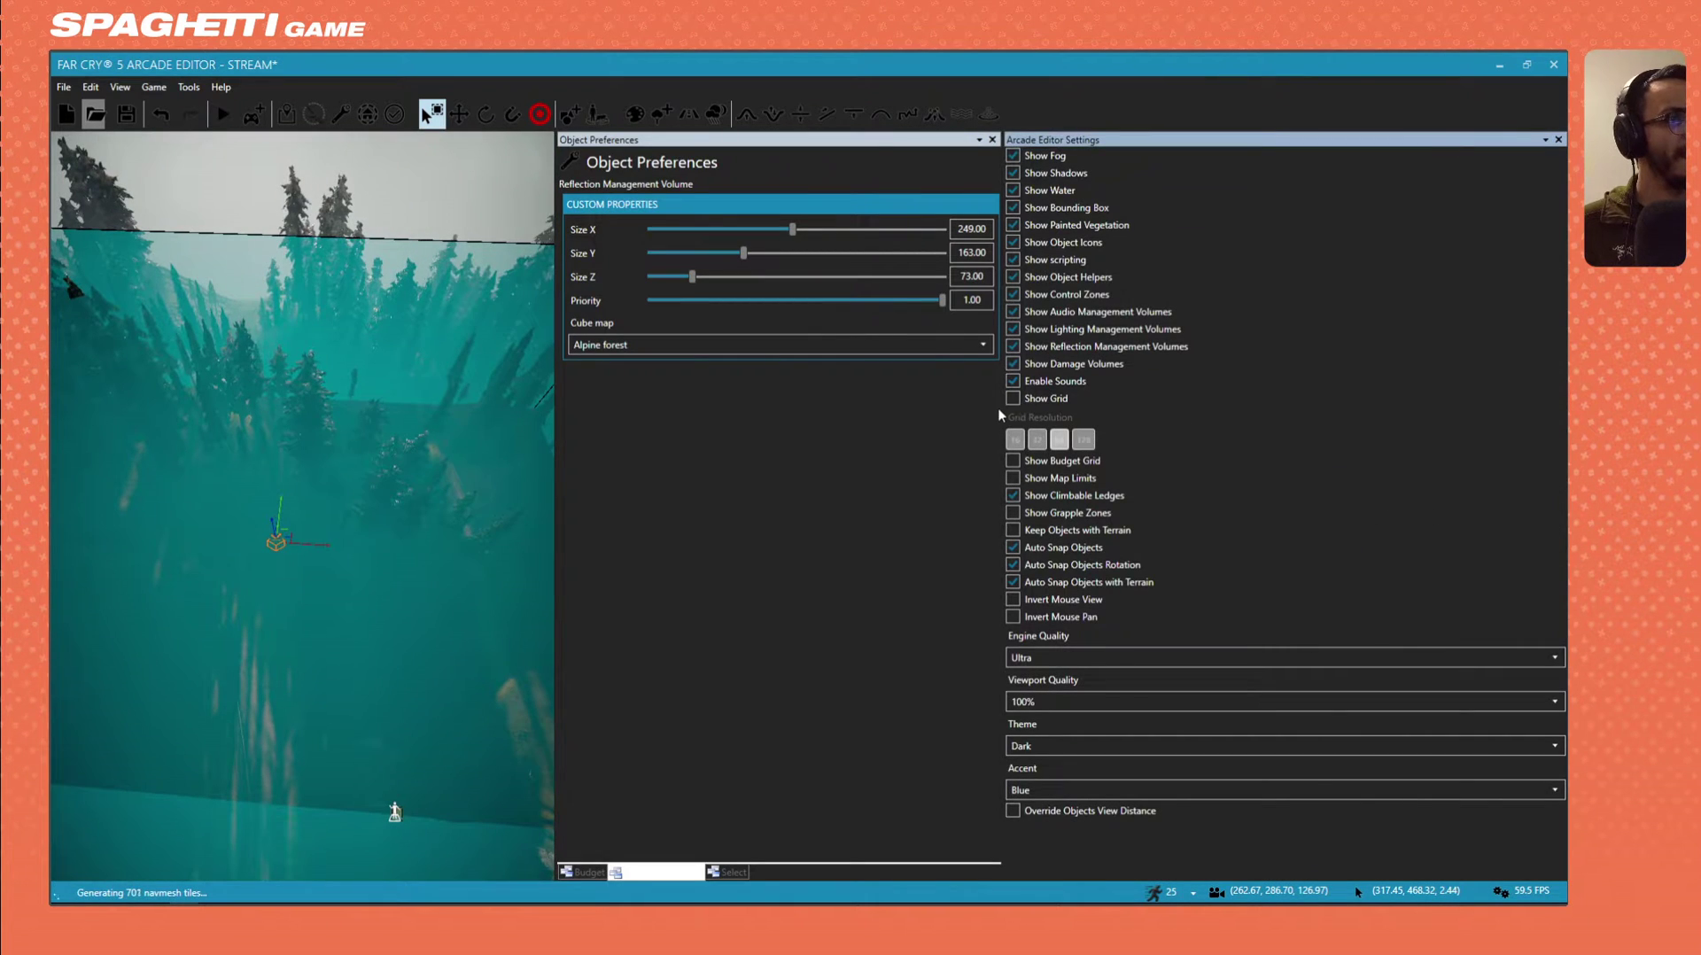
left_click_drag(1334, 407, 1393, 408)
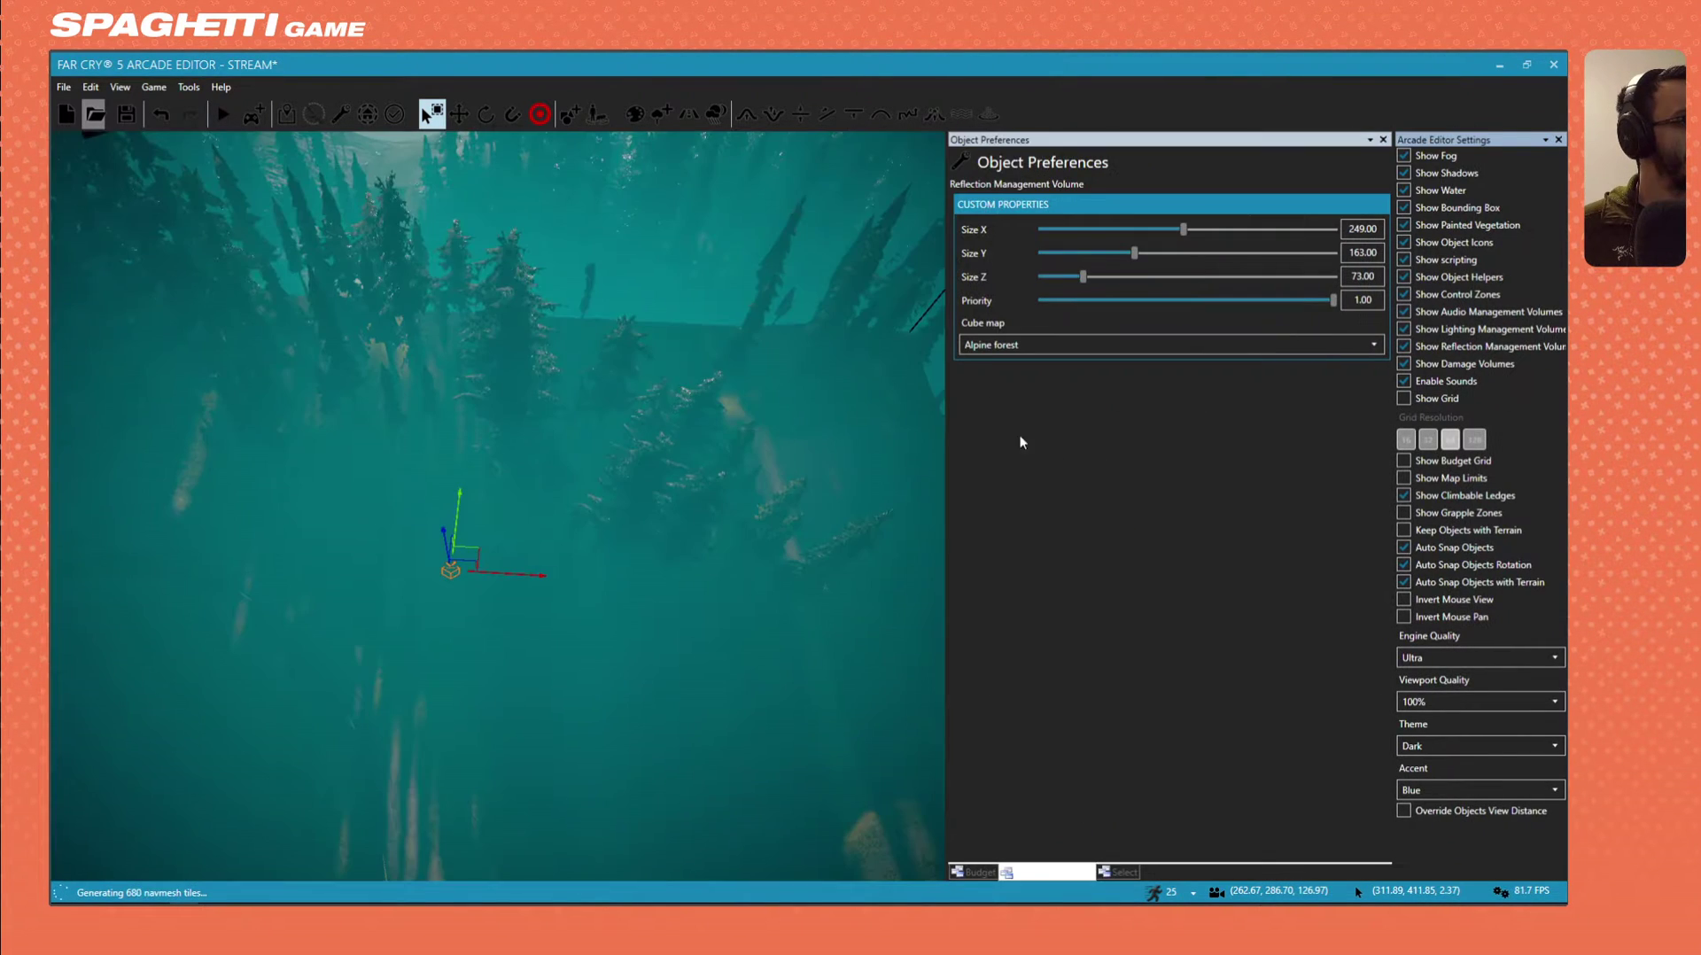
left_click_drag(1002, 421, 1083, 426)
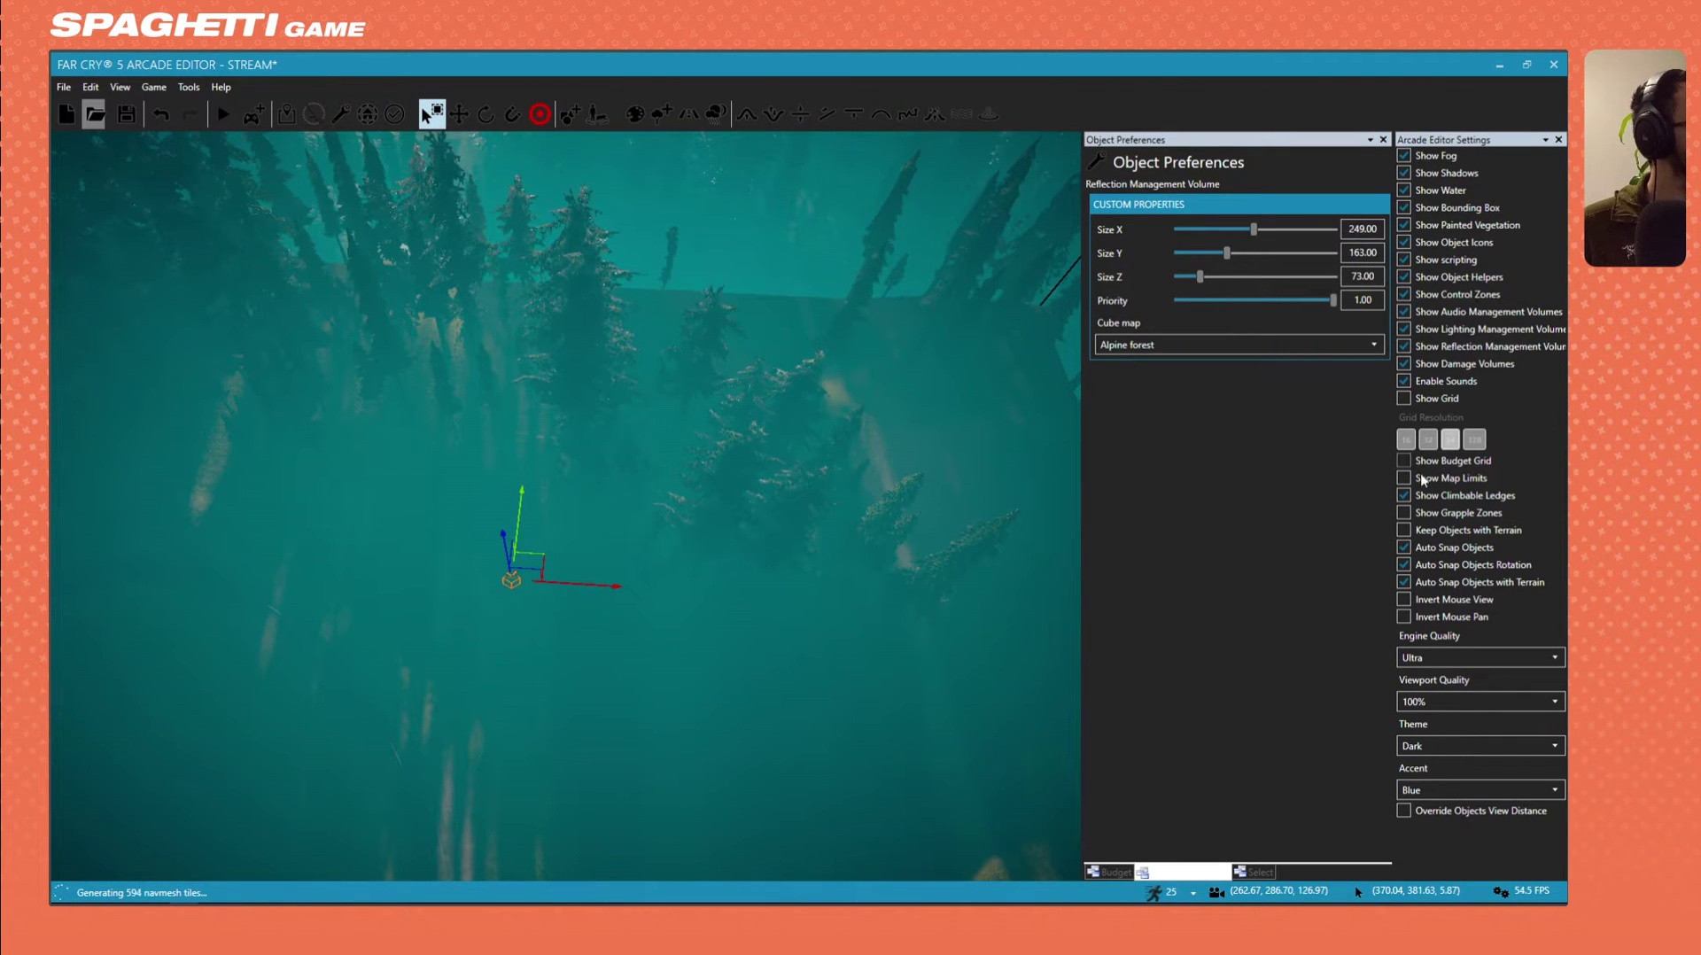
left_click(1416, 496)
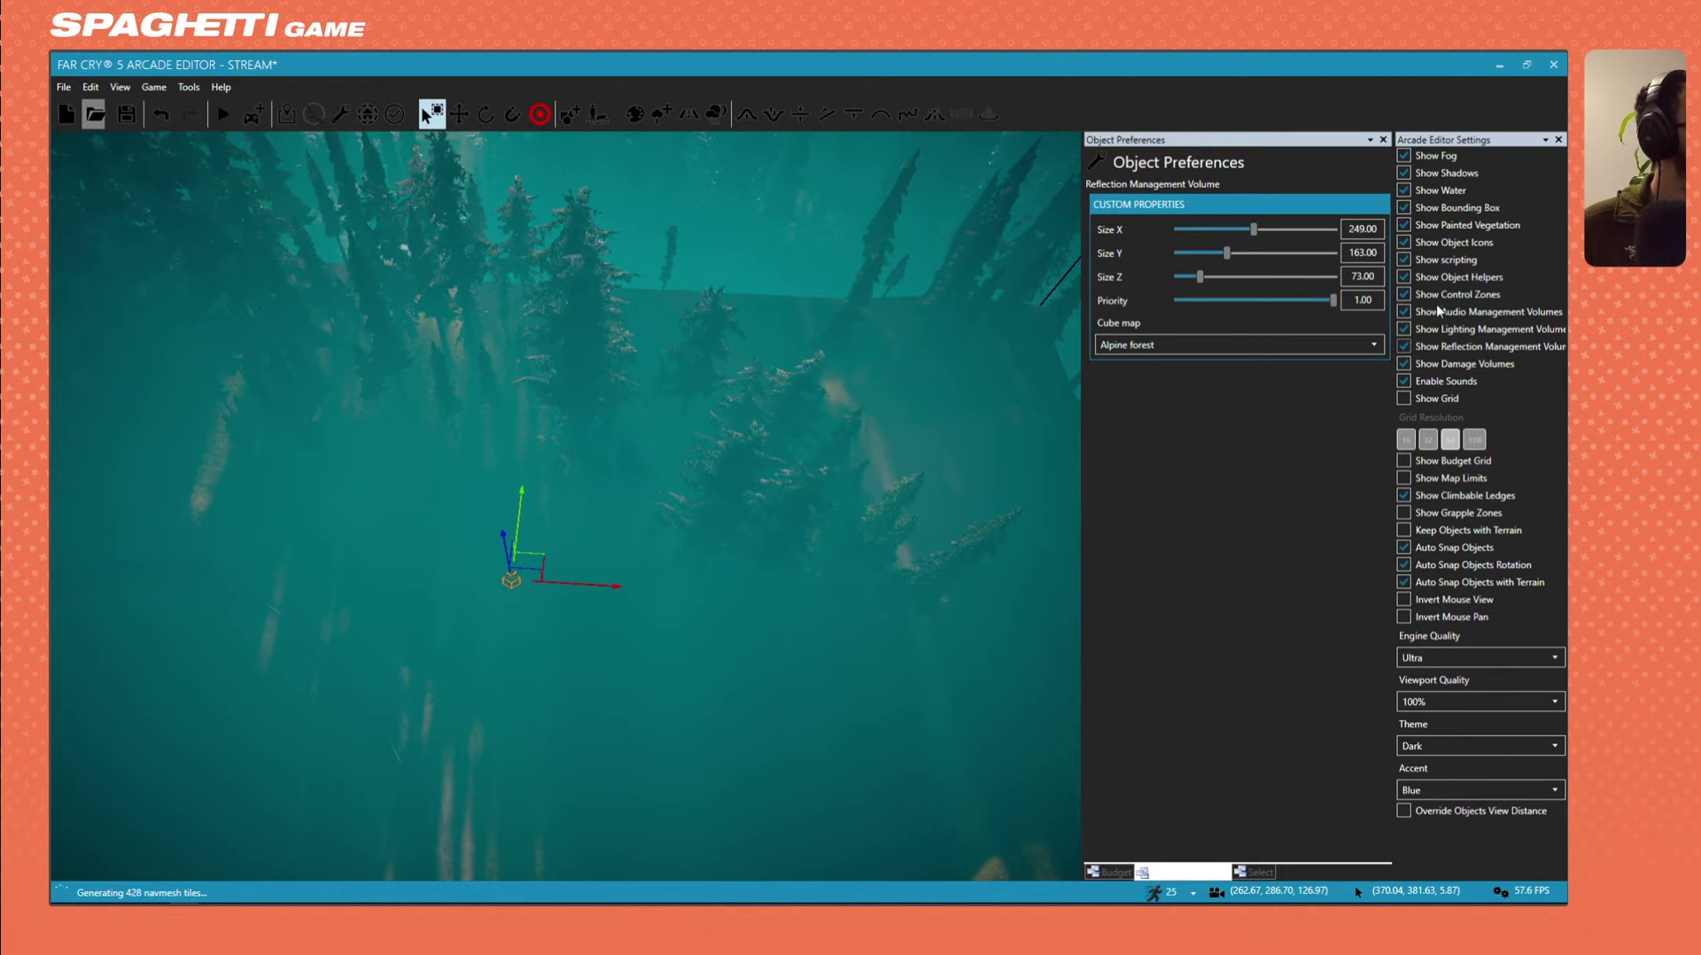
Hide the reflection management volumes in the viewport.
left_click(1412, 342)
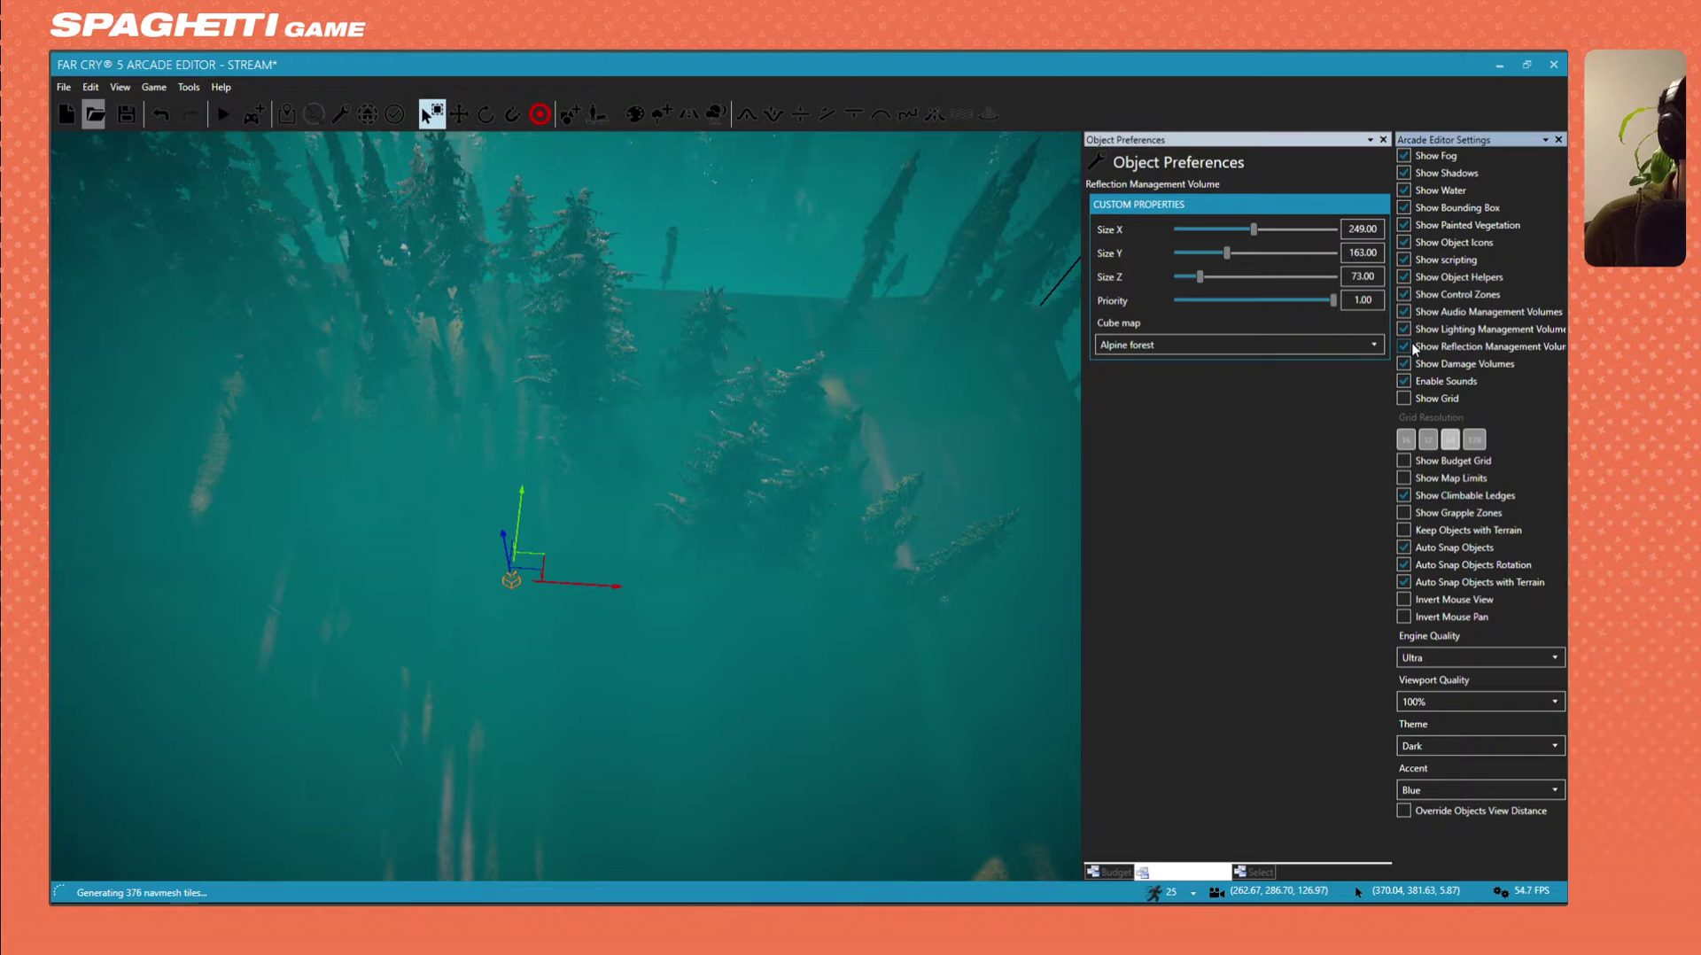
key("w")
mouse_move(831, 498)
right_mouse_down()
mouse_move(709, 497)
mouse_move(831, 498)
right_mouse_up()
Duplicate the lake's reflection management volume and place the copy near the lake's shore.
left_click_drag(849, 547, 287, 549, "shift")
right_click_drag(287, 549, 106, 456)
left_click_drag(580, 573, 403, 427)
right_click_drag(403, 427, 204, 469)
key("s")
right_click_drag(709, 549, 283, 292)
key("w")
key("s")
key("w")
key("s")
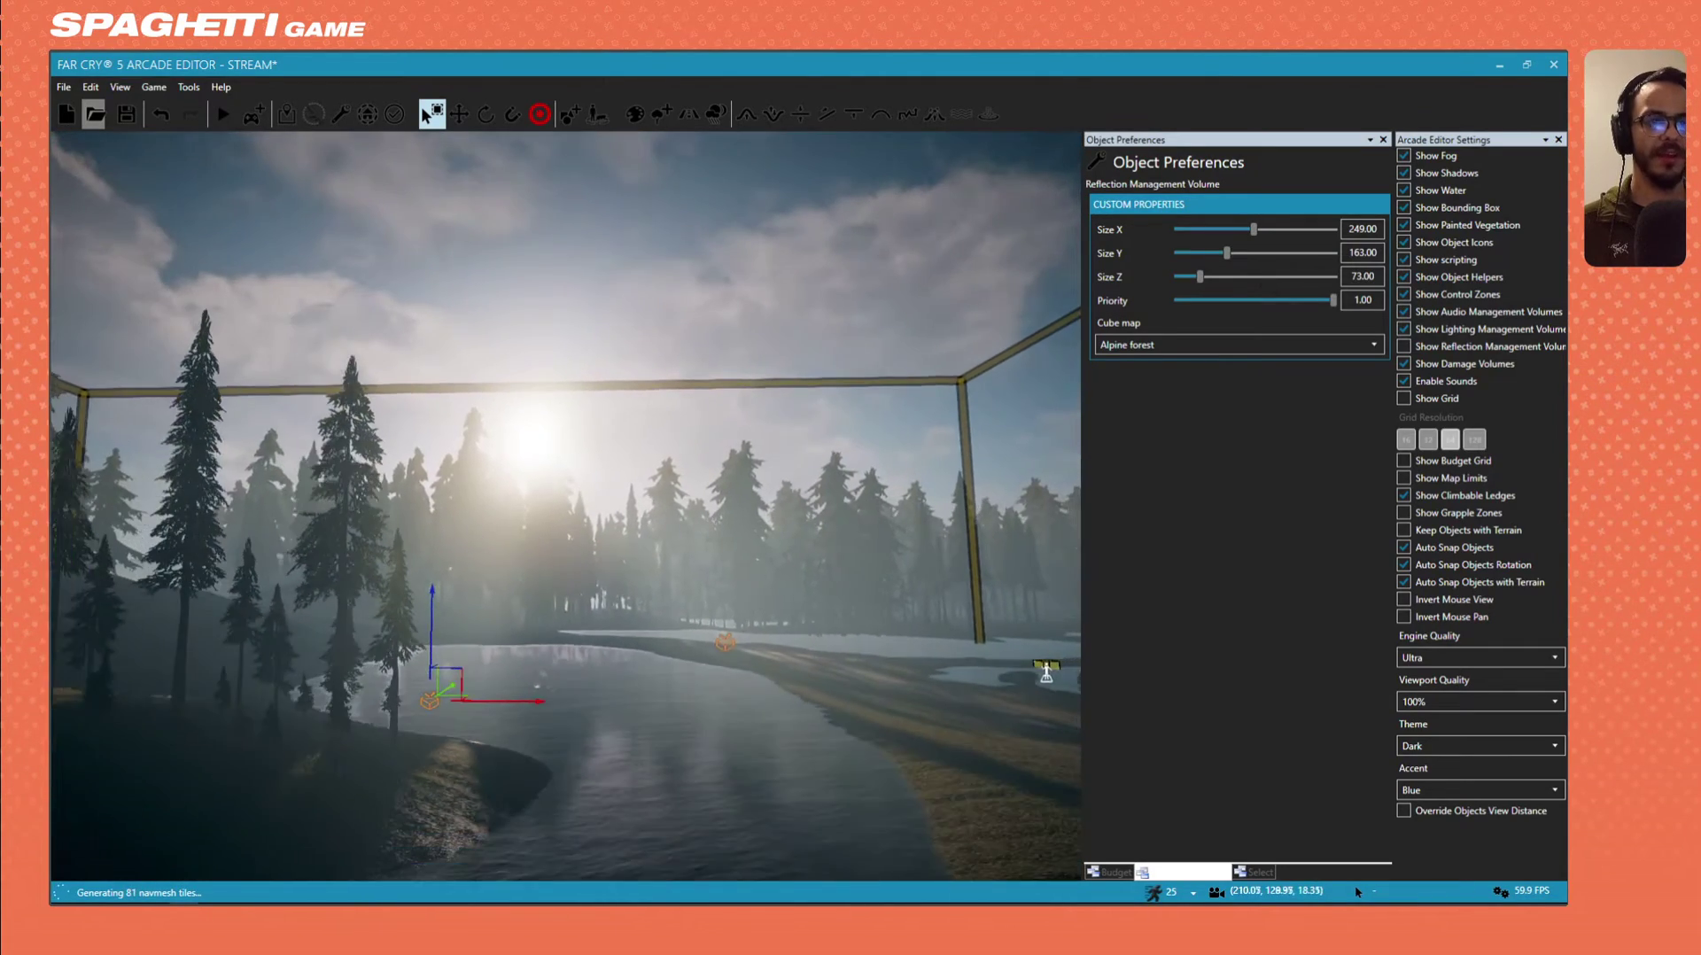
Shift the duplicate reflection volume out over the near part of the lake.
right_click_drag(633, 418, 634, 549)
key("w")
key("w")
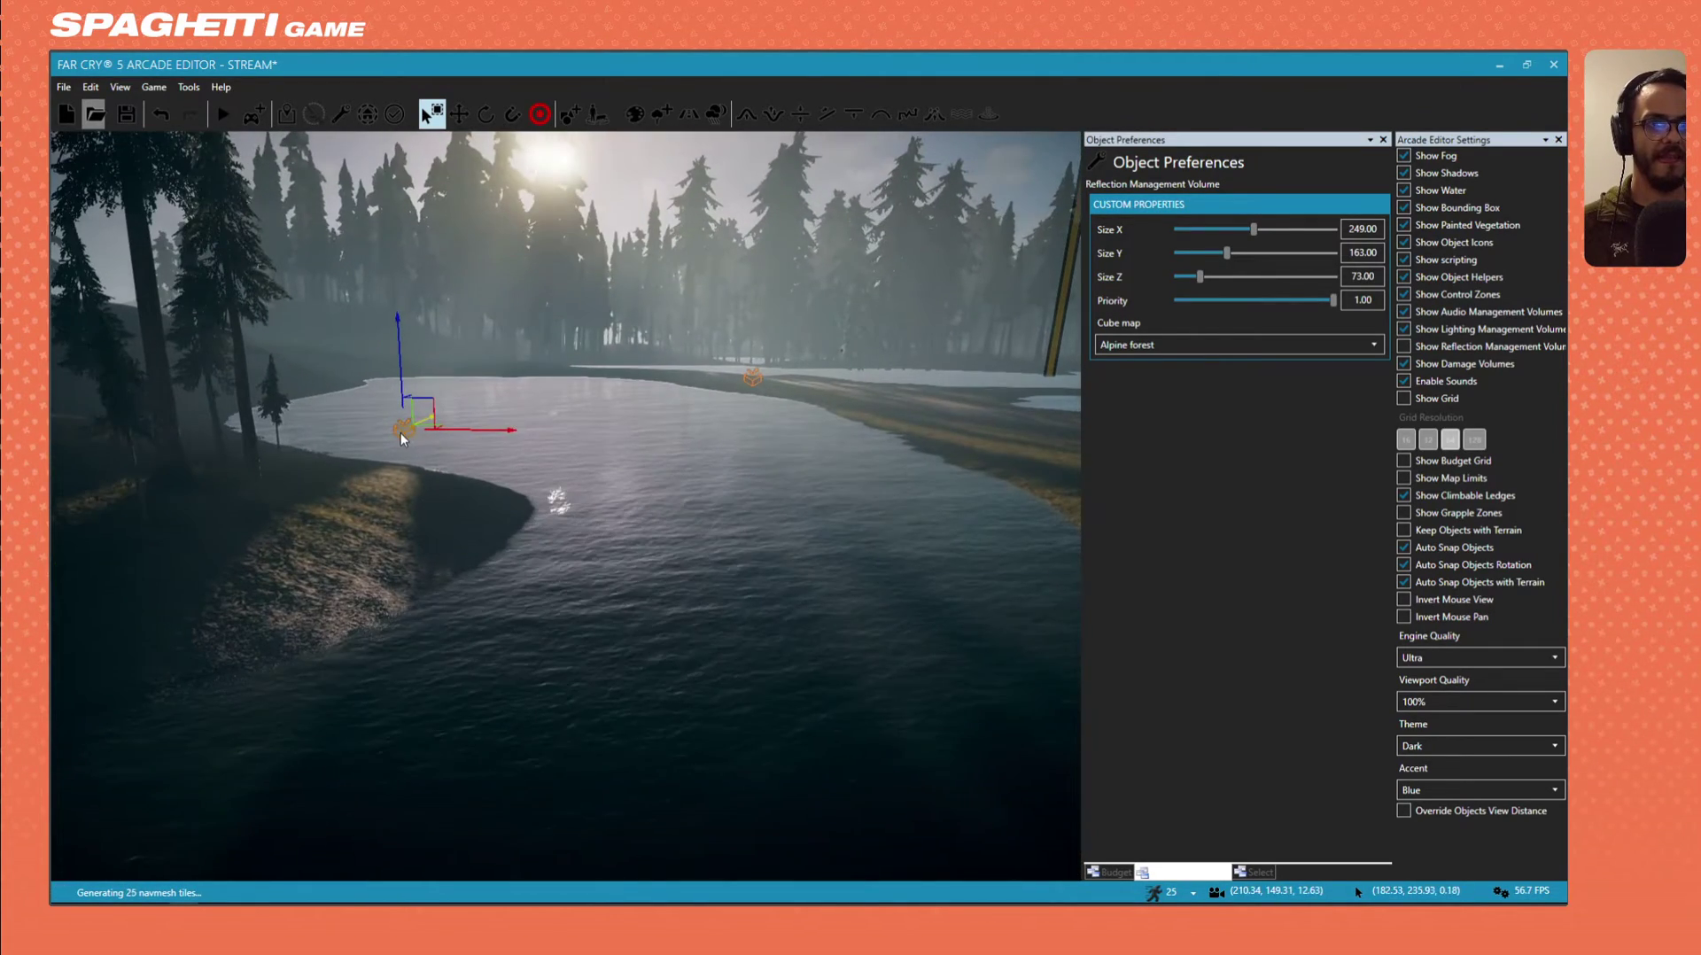
left_click_drag(438, 424, 673, 483)
left_click_drag(650, 348, 638, 602)
left_click_drag(653, 417, 697, 302)
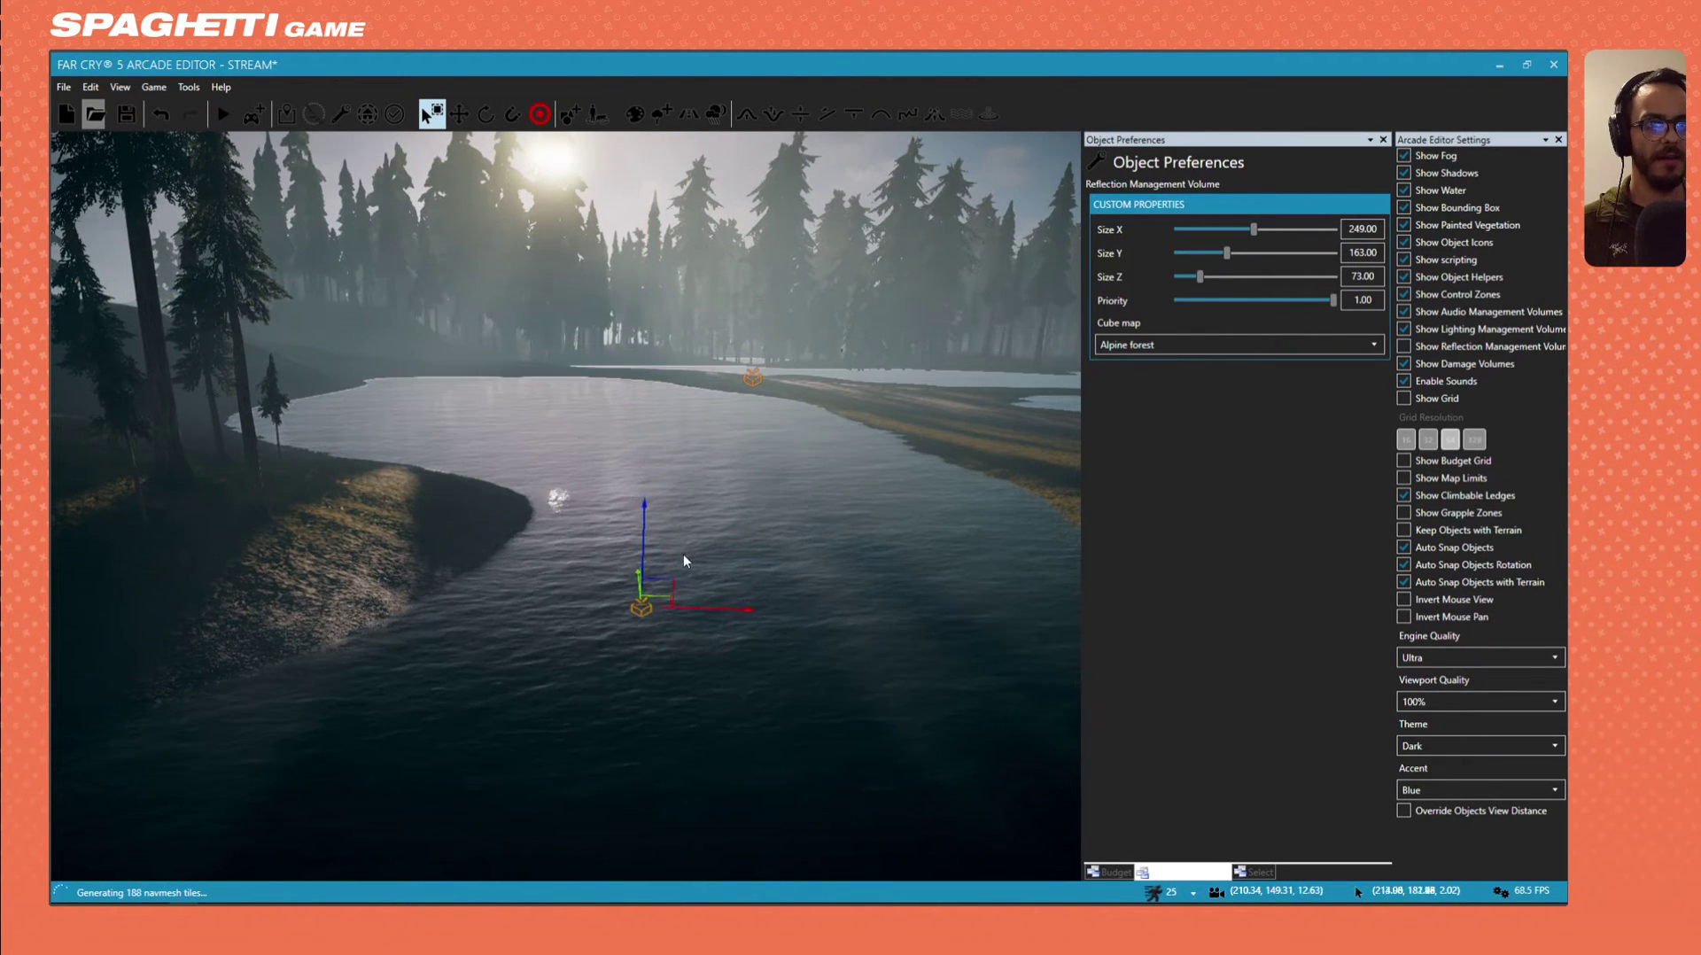
Examine the reflections on the lake's surface while moving in and out around the duplicate volume.
key("w")
mouse_move(683, 556)
right_mouse_down()
mouse_move(895, 540)
mouse_move(648, 540)
mouse_move(678, 372)
mouse_move(647, 540)
mouse_move(627, 487)
mouse_move(654, 514)
mouse_move(659, 567)
right_mouse_up()
key("w")
key("w")
key("w")
key("s")
key("w")
key("s")
key("w")
key("s")
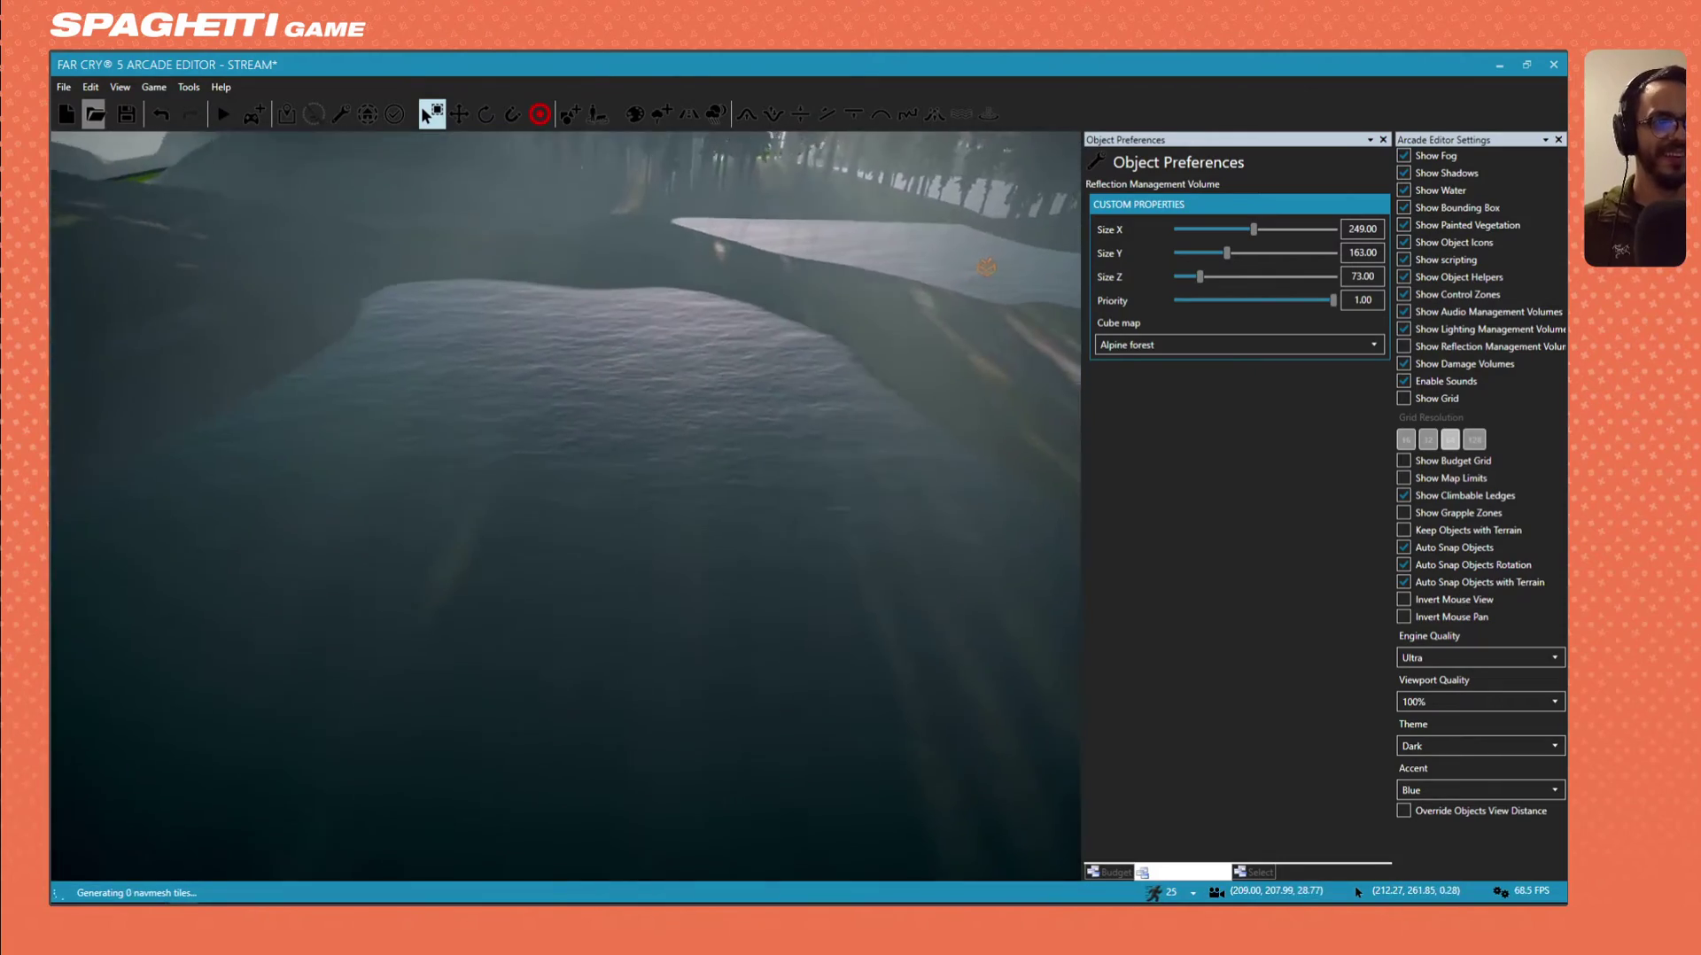
Delete the duplicate reflection management volume.
key("s")
right_click_drag(772, 412, 811, 603)
key("Delete")
Toggle the shadows off and on again, and hide the map's water.
mouse_move(737, 422)
right_mouse_down()
mouse_move(731, 319)
mouse_move(714, 406)
right_mouse_up()
left_click(492, 324)
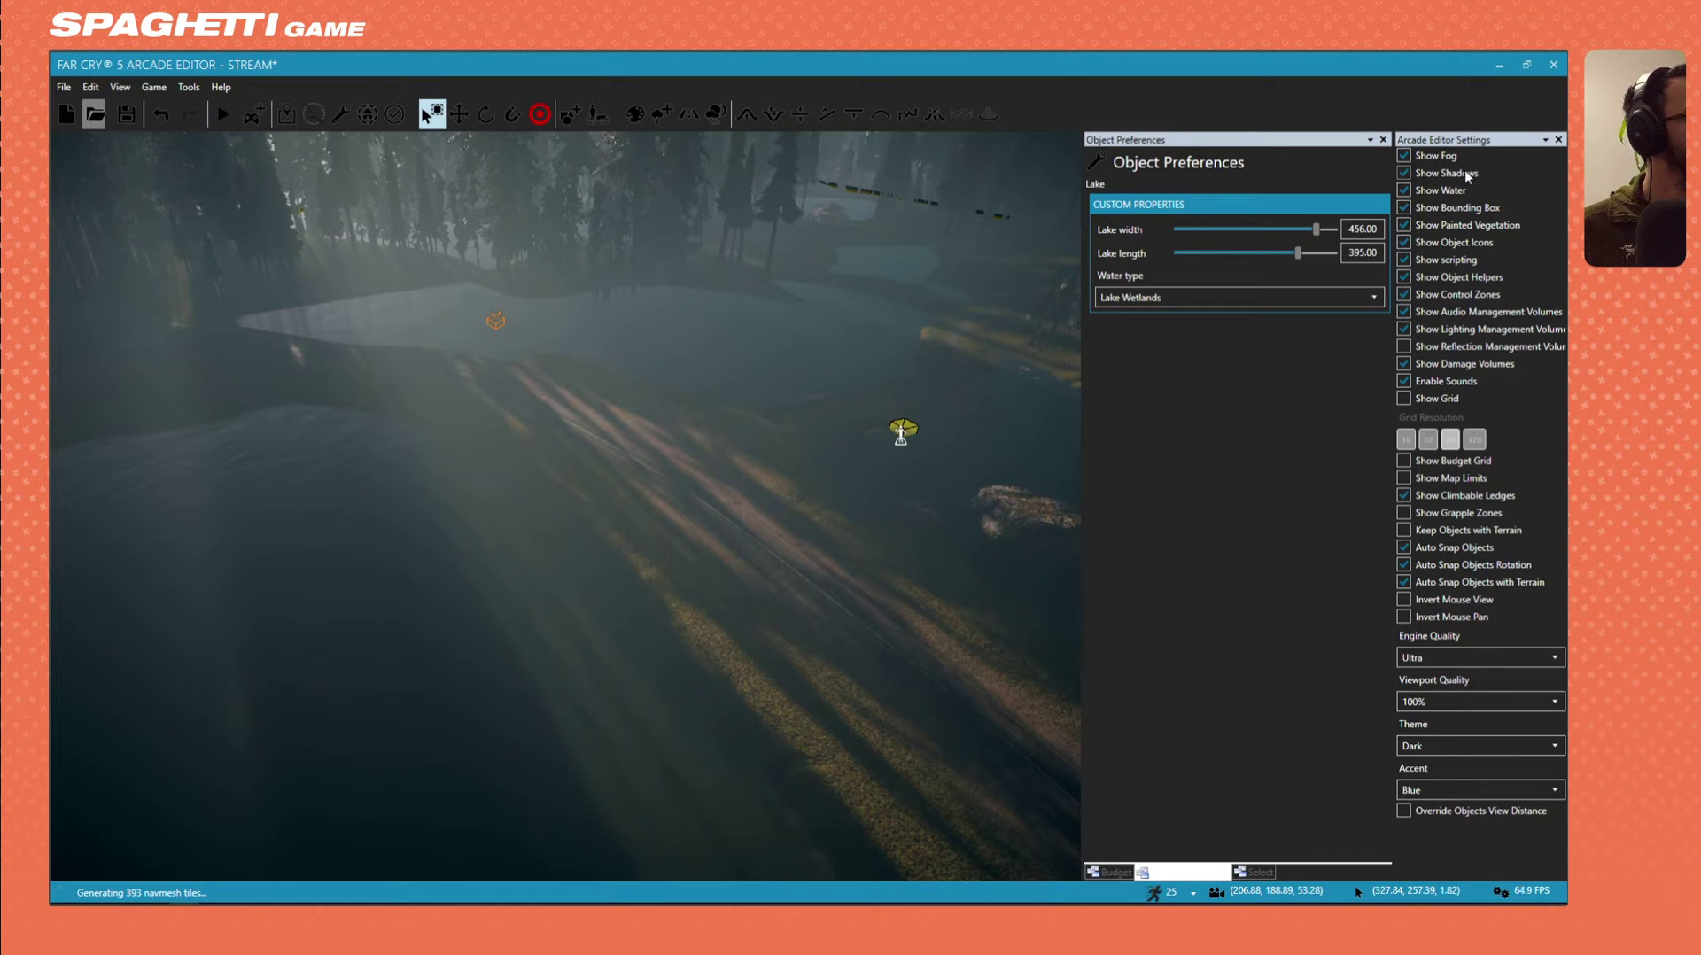
left_click(1412, 180)
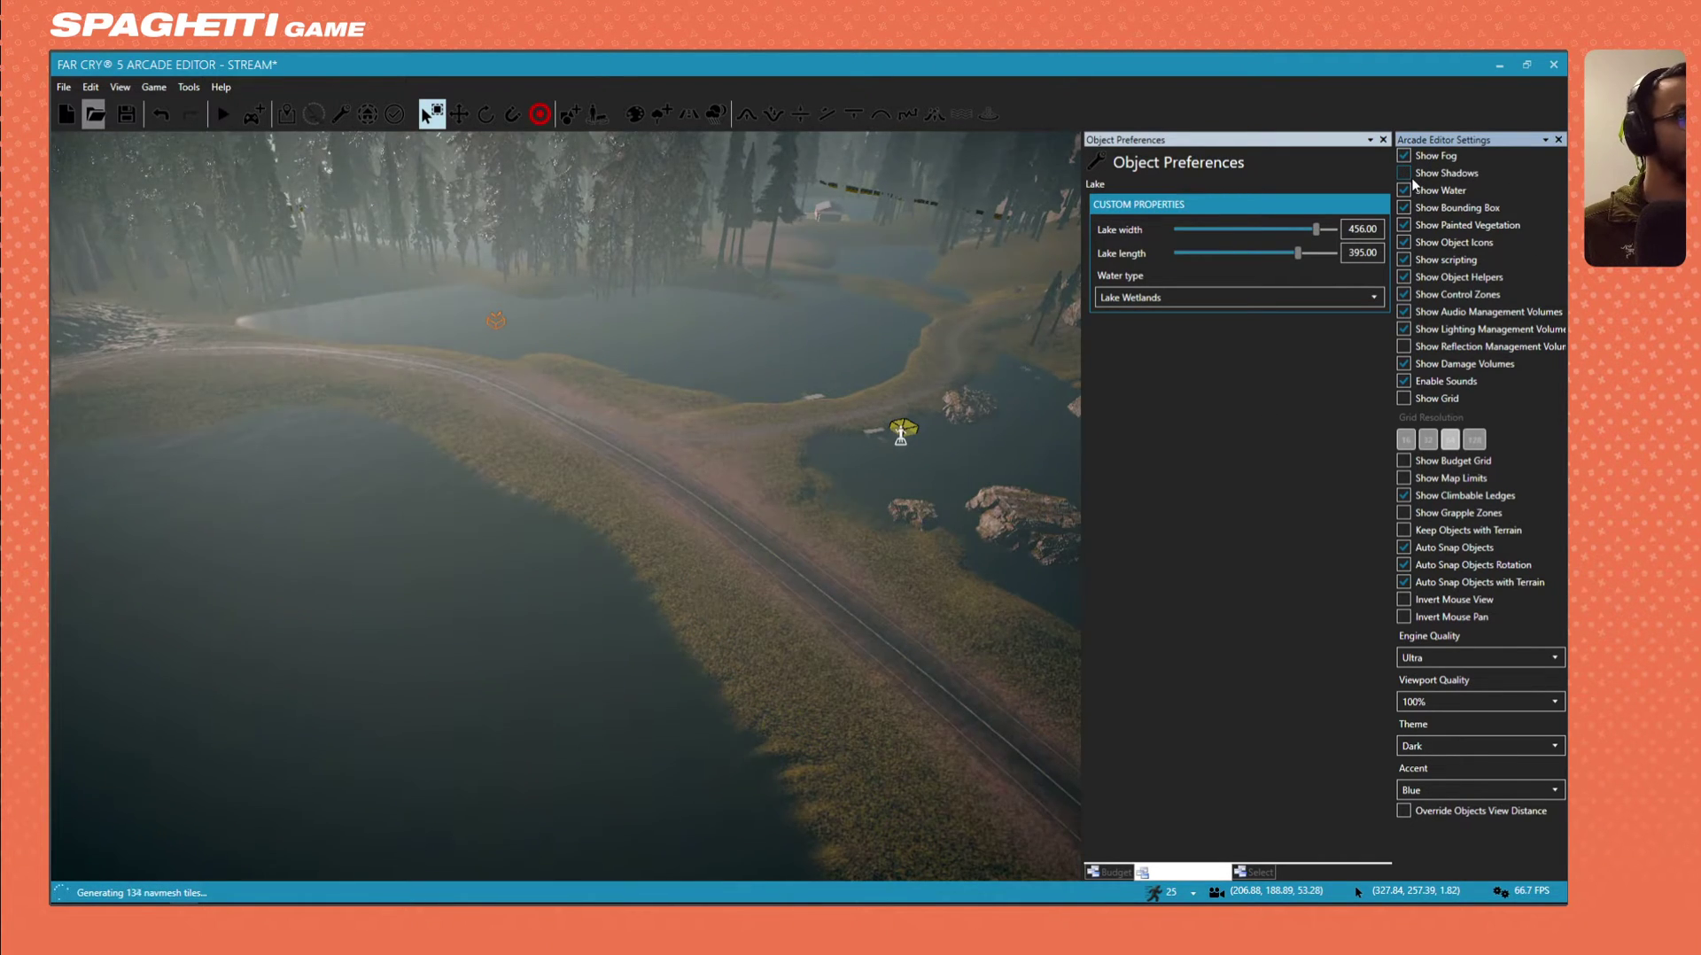
left_click(1412, 180)
left_click(1413, 185)
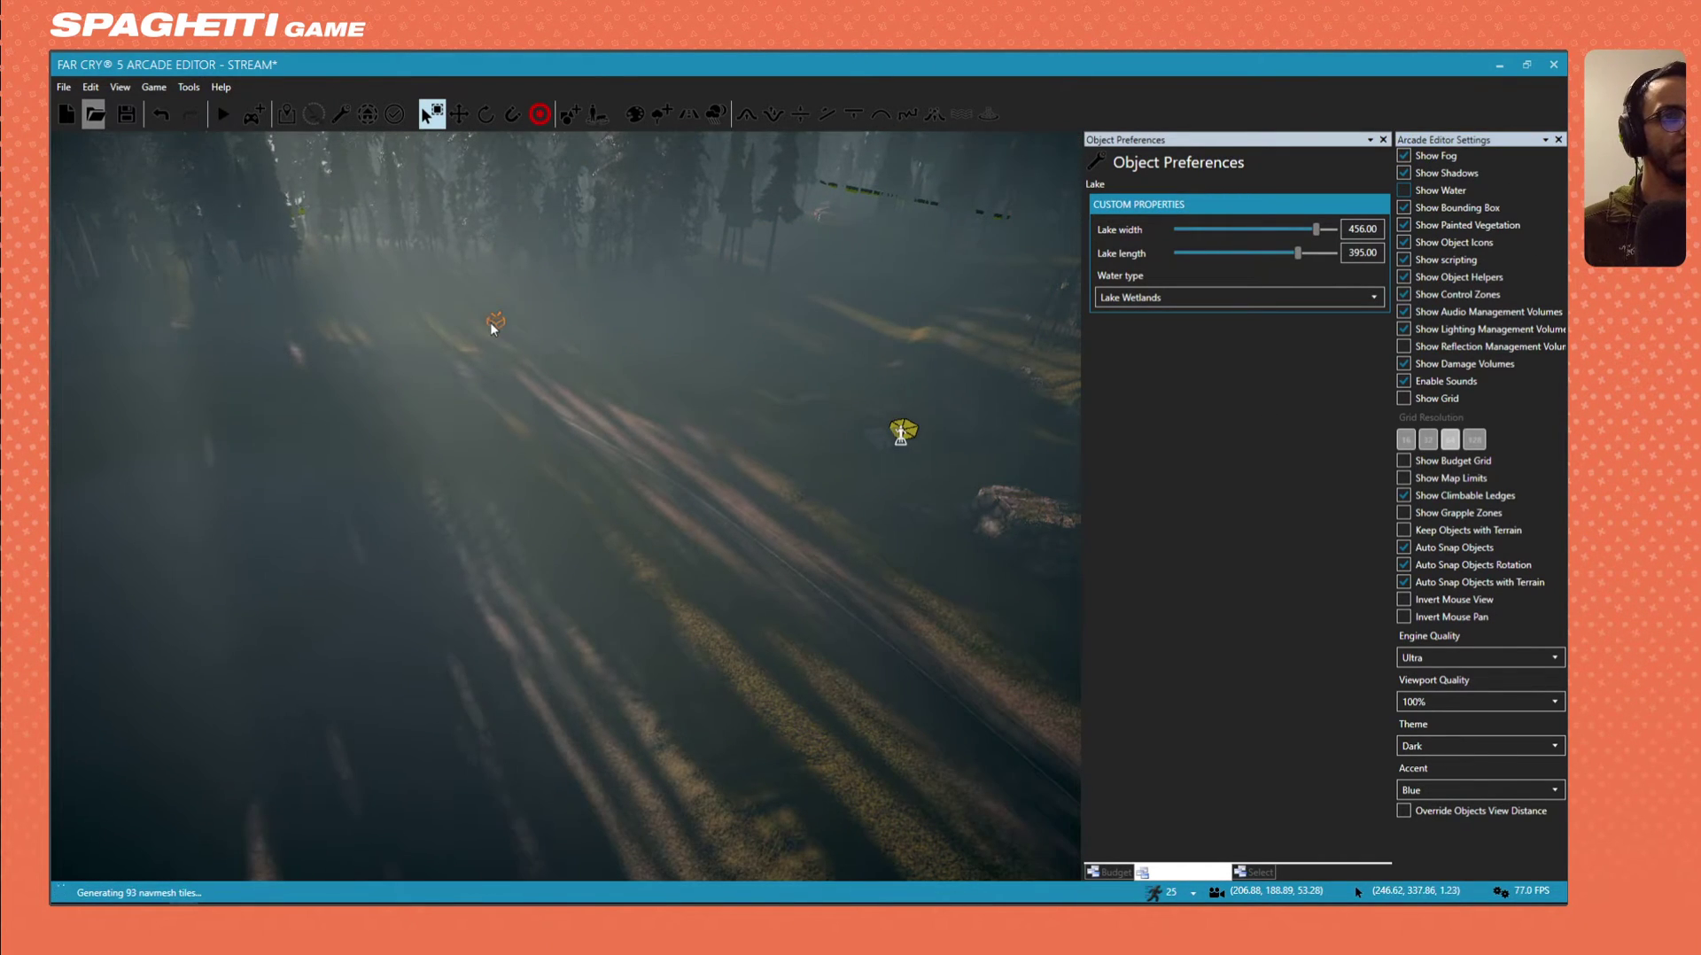
Select the remaining reflection volume and enlarge it to Size X 296 and Size Y 268.
mouse_move(560, 386)
right_mouse_down()
mouse_move(478, 296)
mouse_move(510, 381)
mouse_move(483, 388)
mouse_move(523, 372)
mouse_move(584, 384)
right_mouse_up()
key("w")
left_click(611, 459)
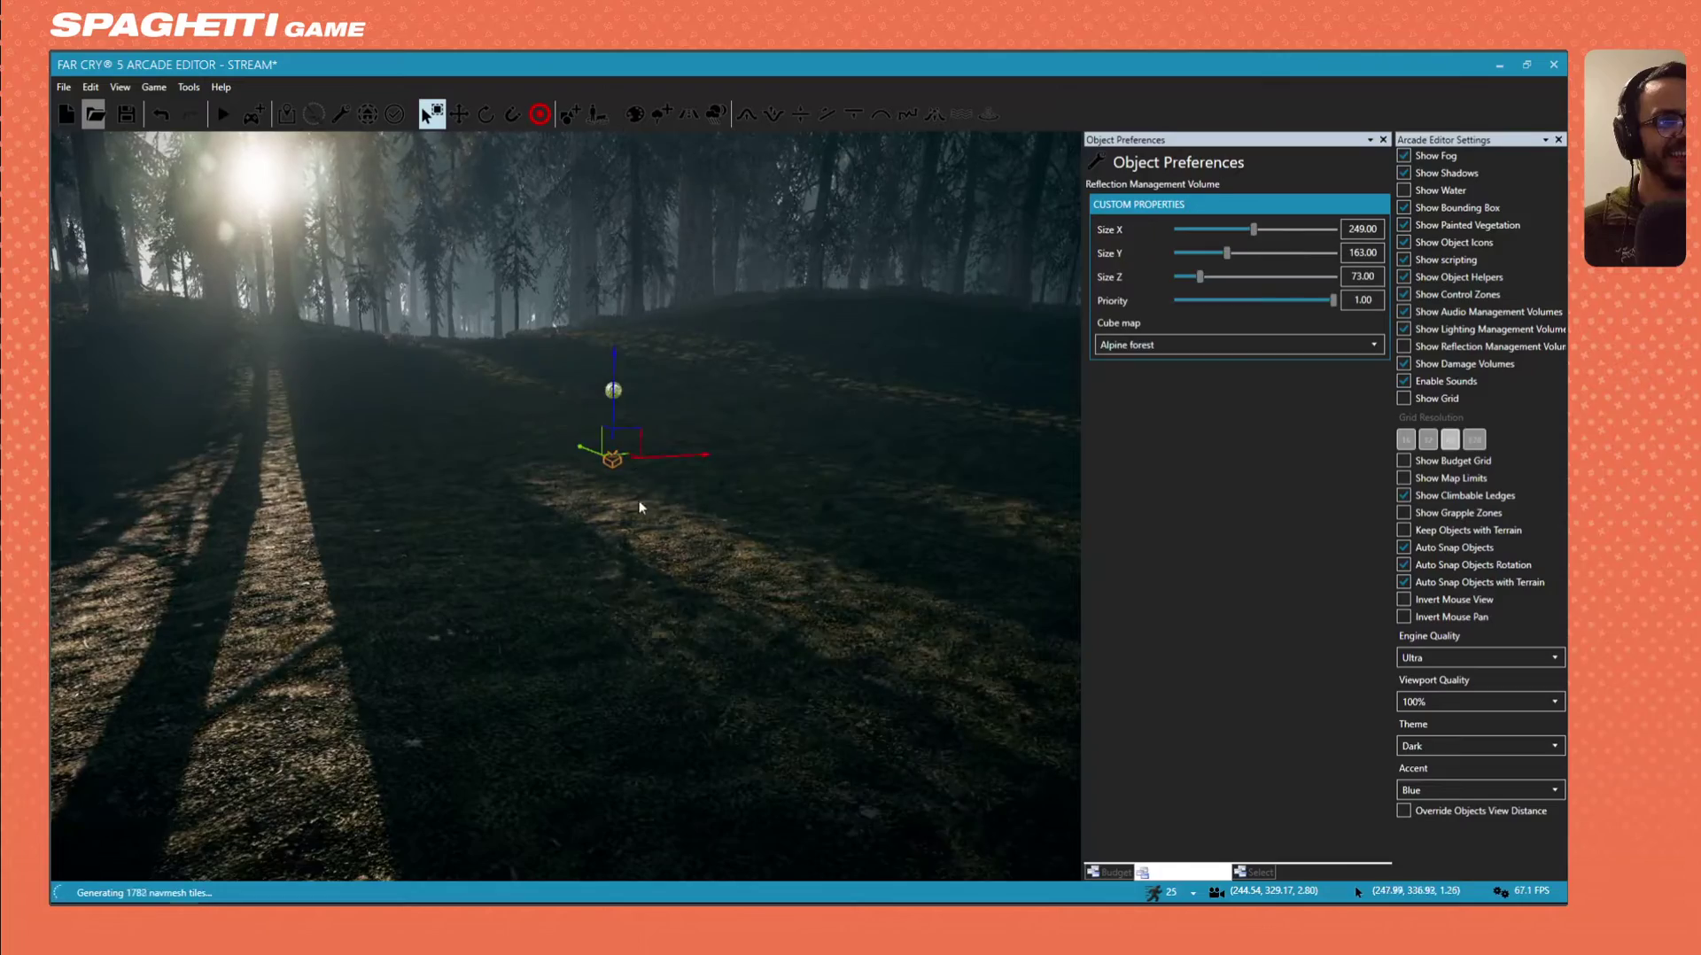
key("s")
right_click_drag(637, 504, 753, 642)
mouse_move(584, 478)
right_mouse_down()
mouse_move(631, 496)
mouse_move(744, 425)
mouse_move(691, 566)
mouse_move(573, 502)
right_mouse_up()
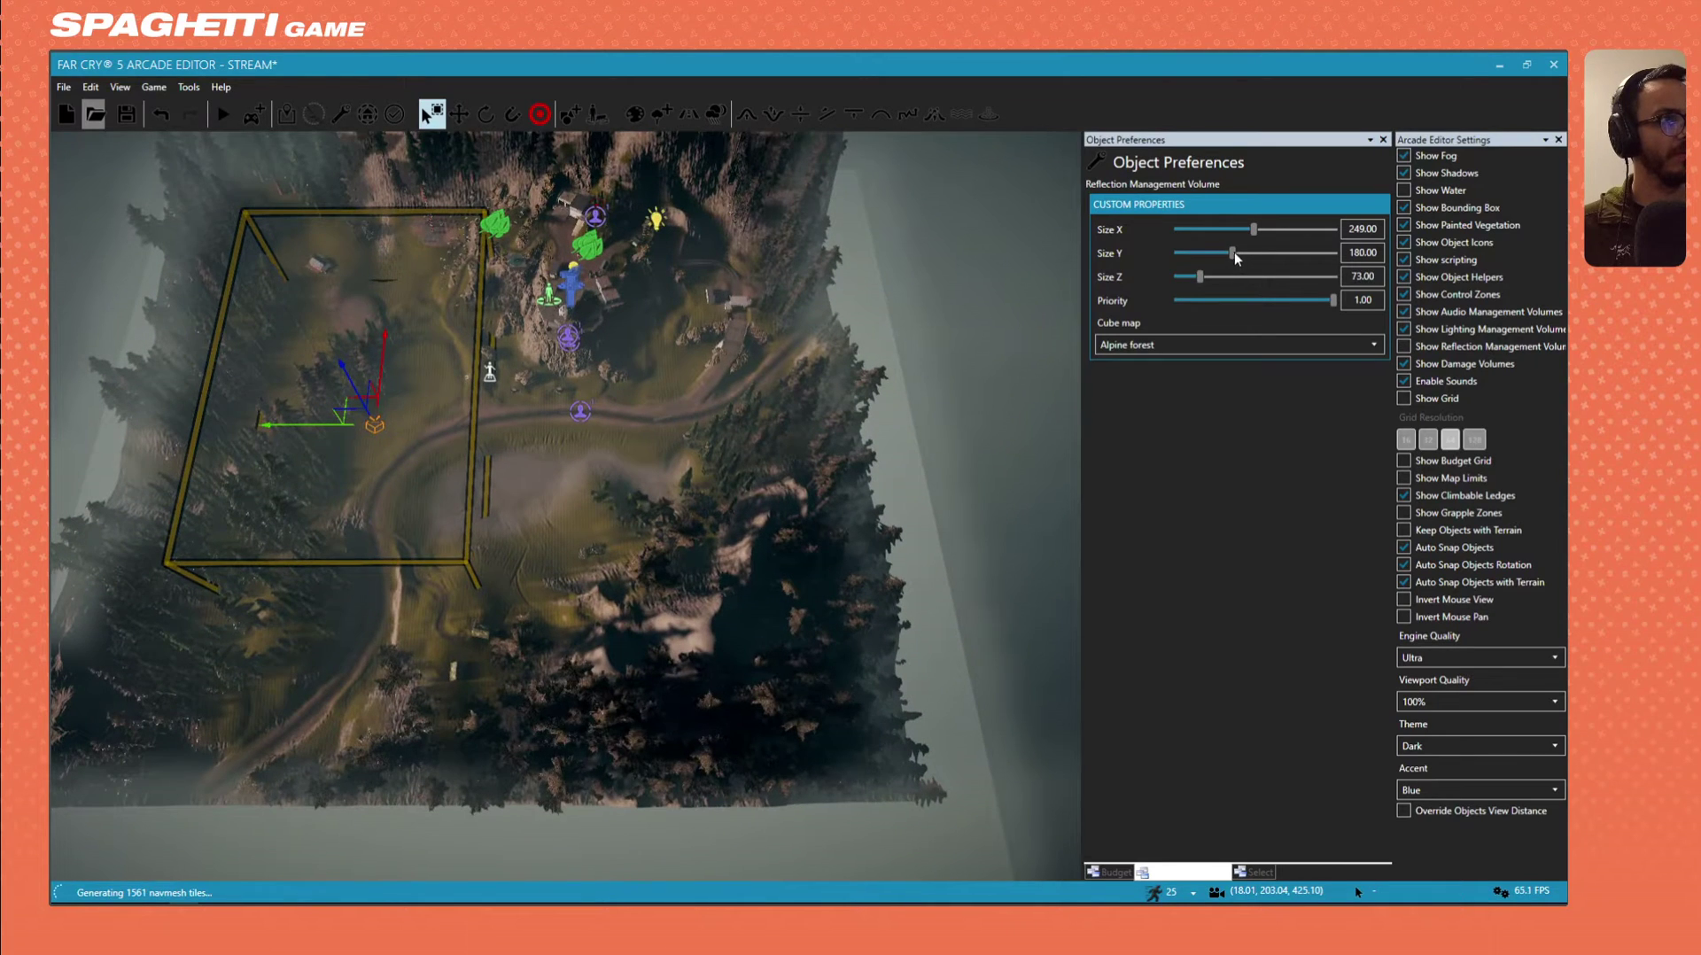
left_click(1235, 253)
left_click(1248, 253)
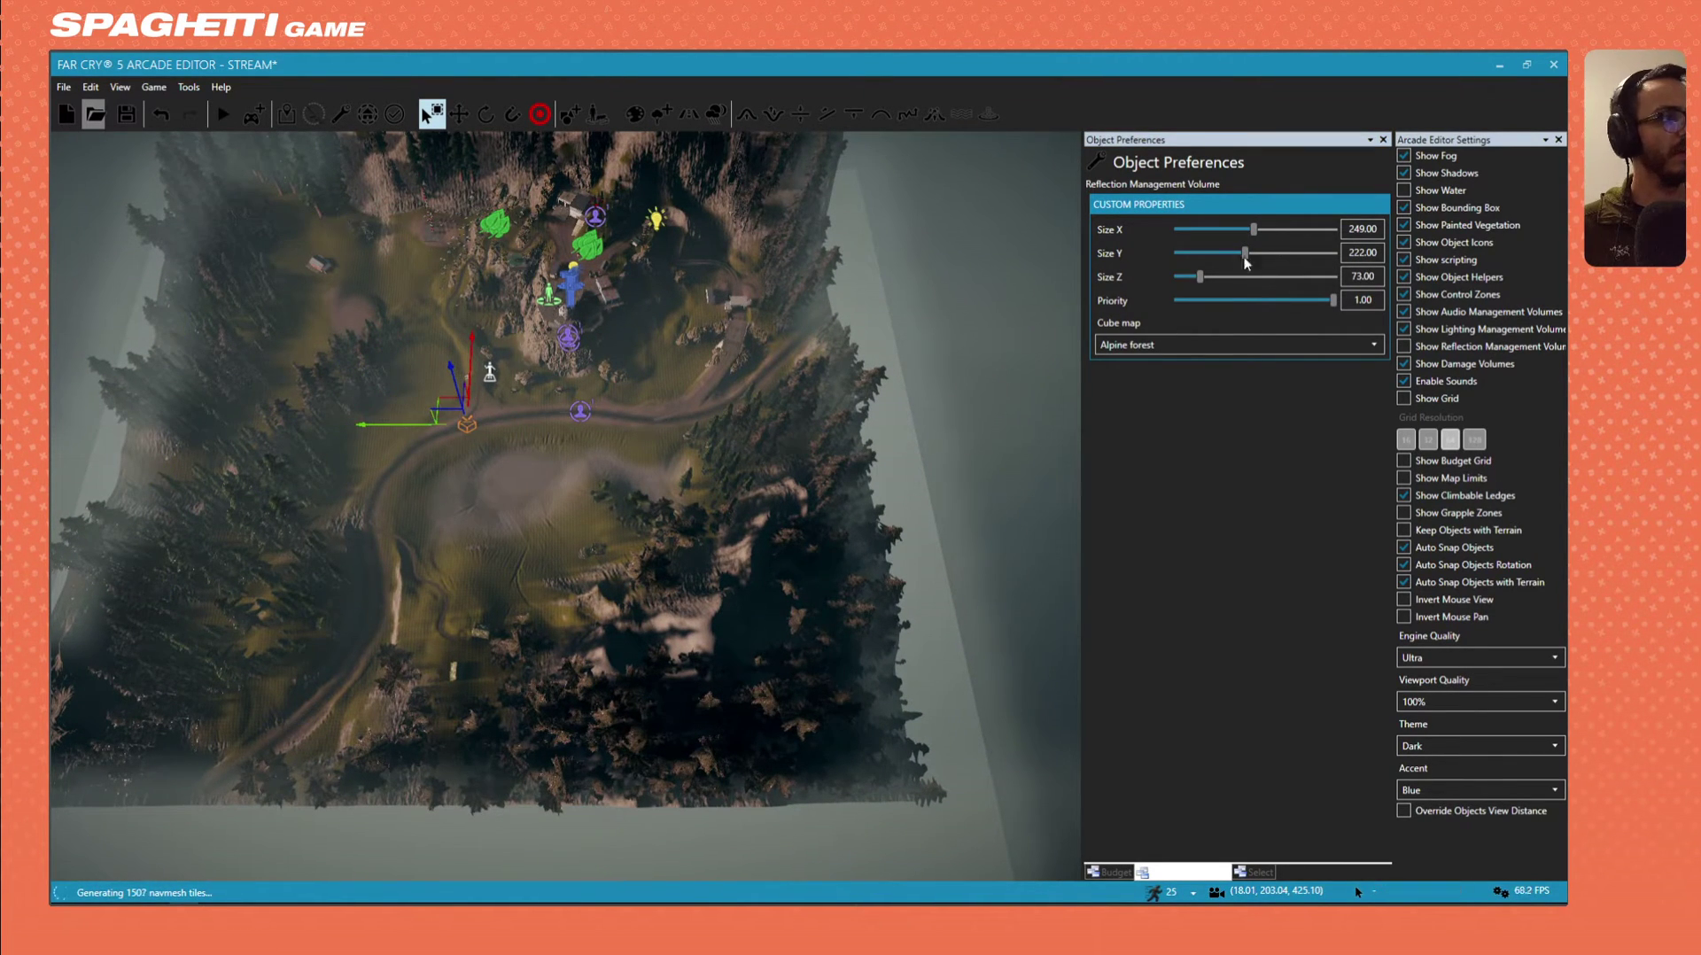
left_click_drag(1244, 257, 1269, 231)
mouse_move(709, 460)
right_mouse_down()
mouse_move(823, 354)
mouse_move(713, 469)
mouse_move(691, 467)
right_mouse_up()
Show the reflection management volumes and resize the selected one to Size X 258 and Size Y 343.
left_click(1468, 350)
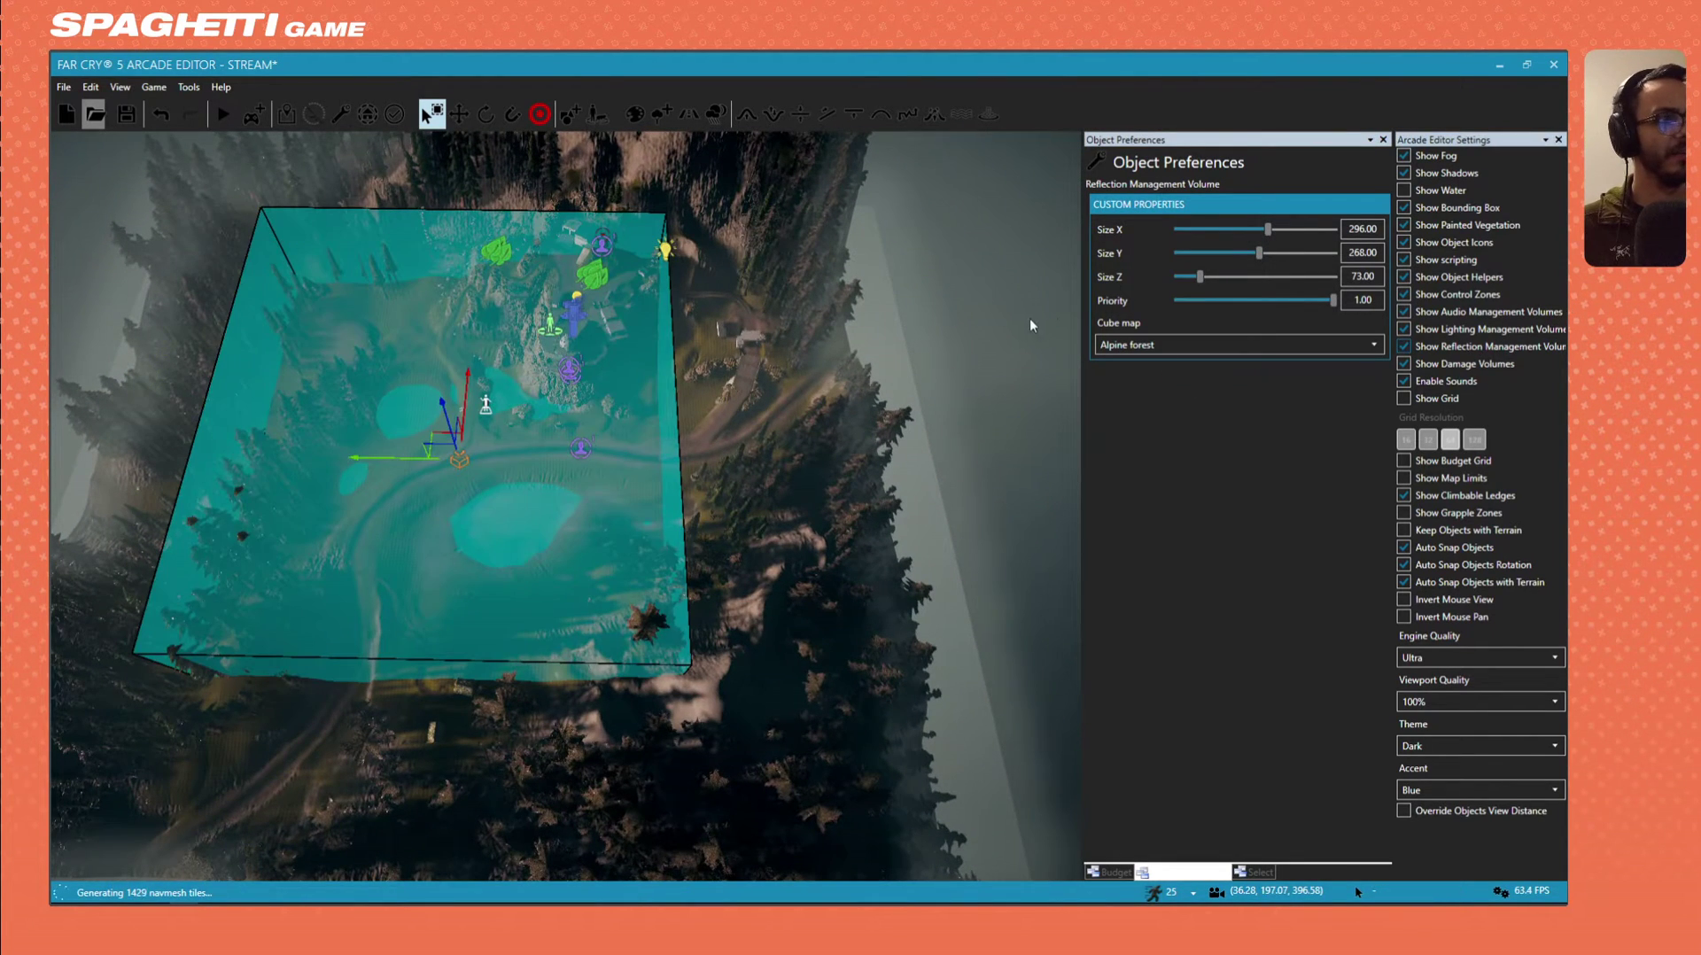
left_click(1291, 229)
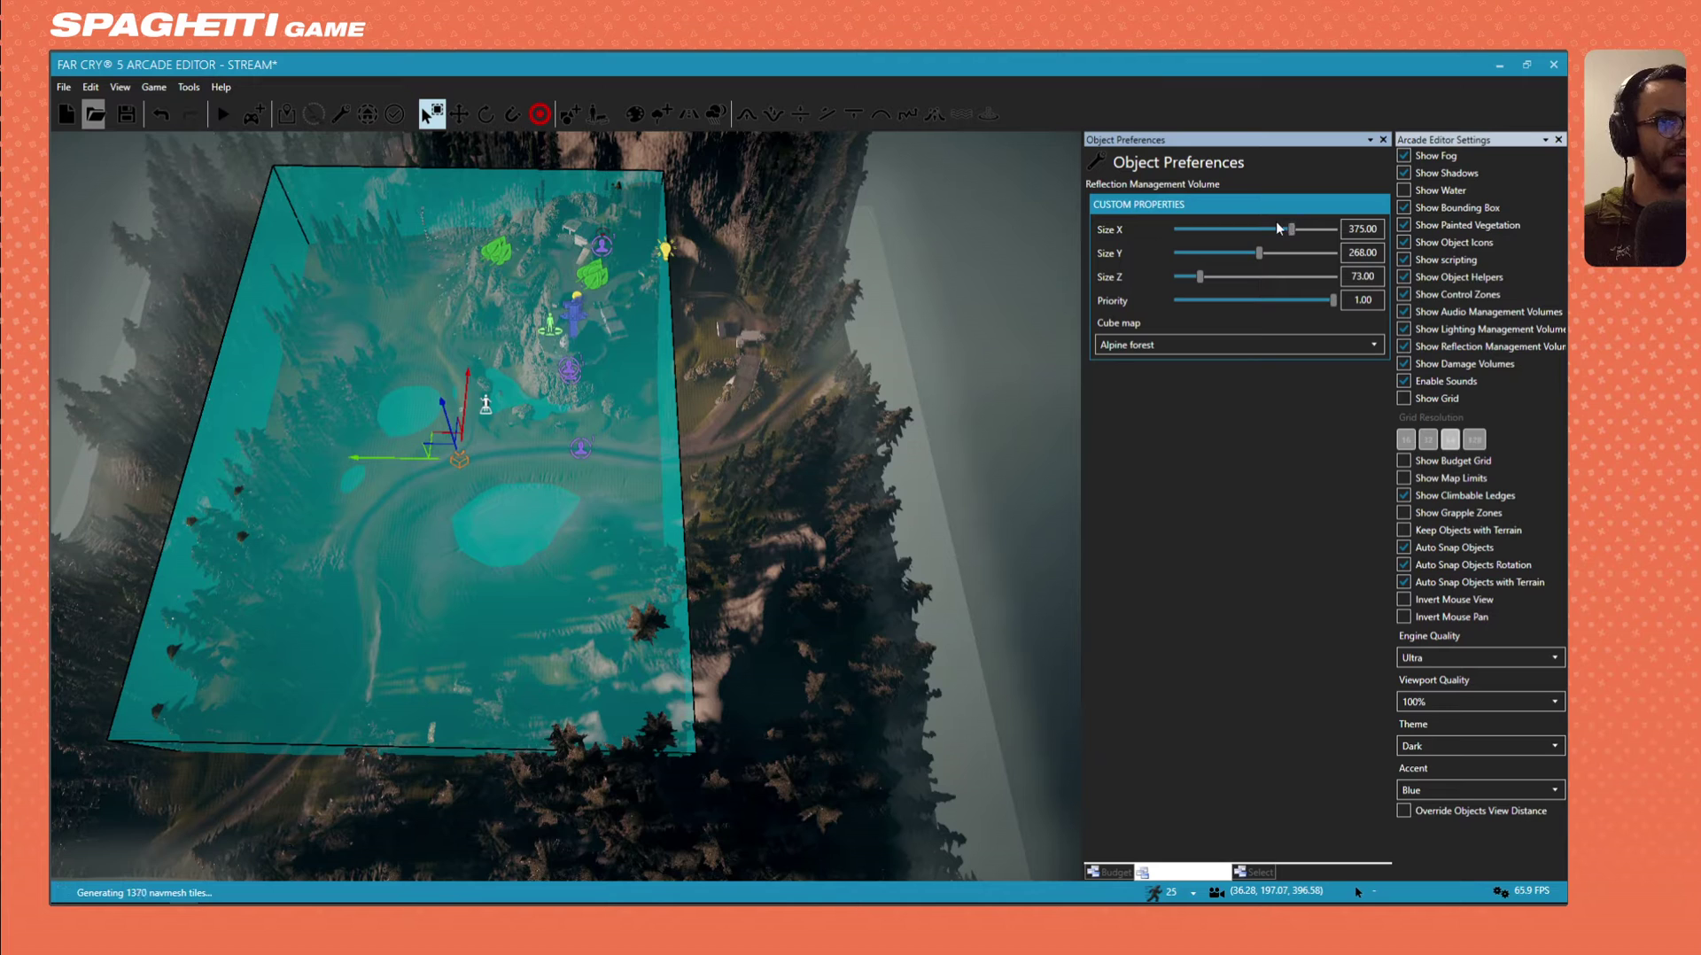
left_click(1256, 230)
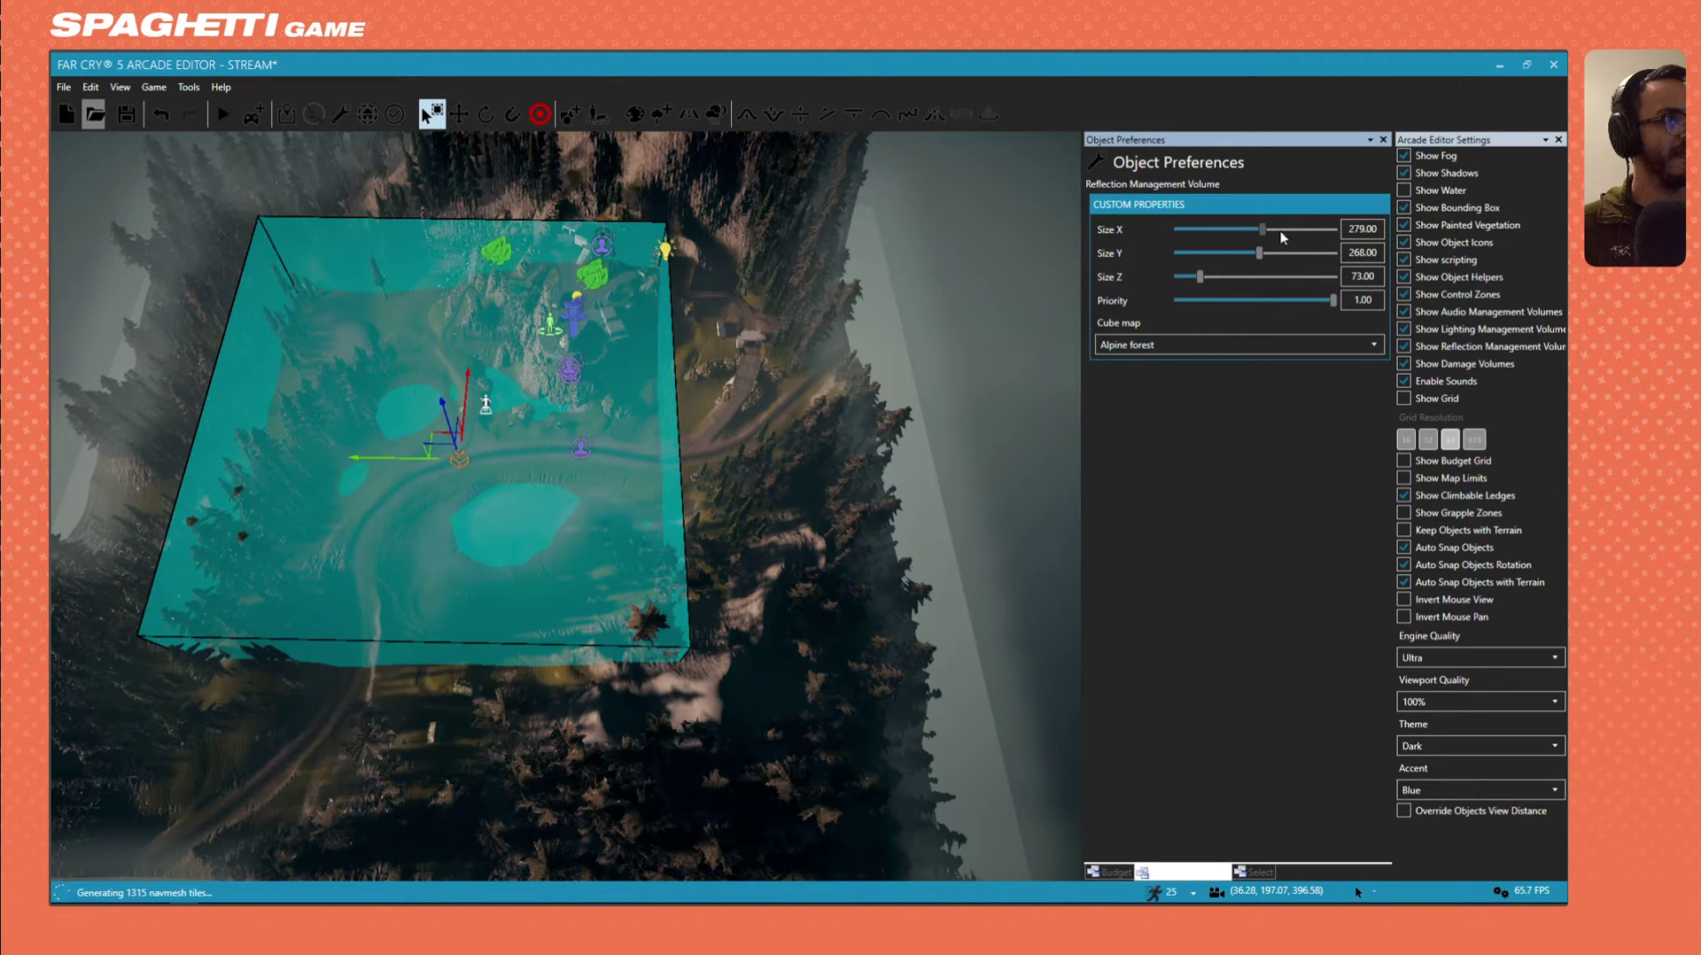
left_click_drag(1267, 252, 1285, 255)
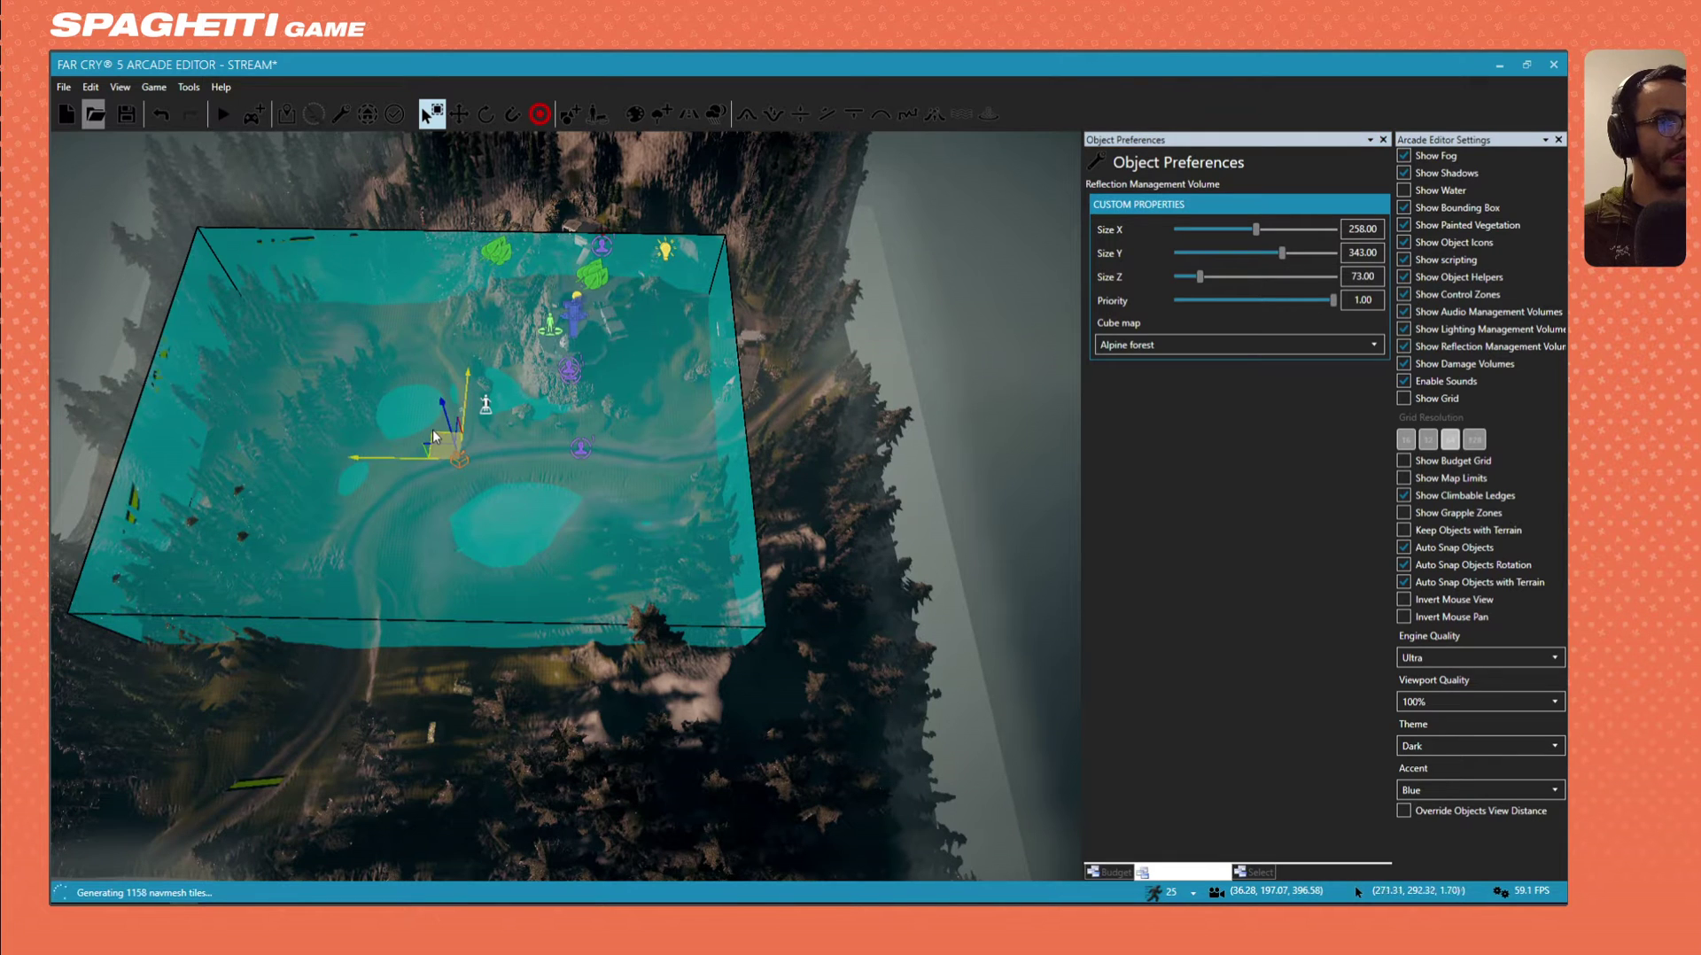
Move the reflection volume across the ground so it covers the road bend and the second lake basin.
left_click_drag(434, 436, 434, 534)
left_click_drag(456, 523, 446, 518)
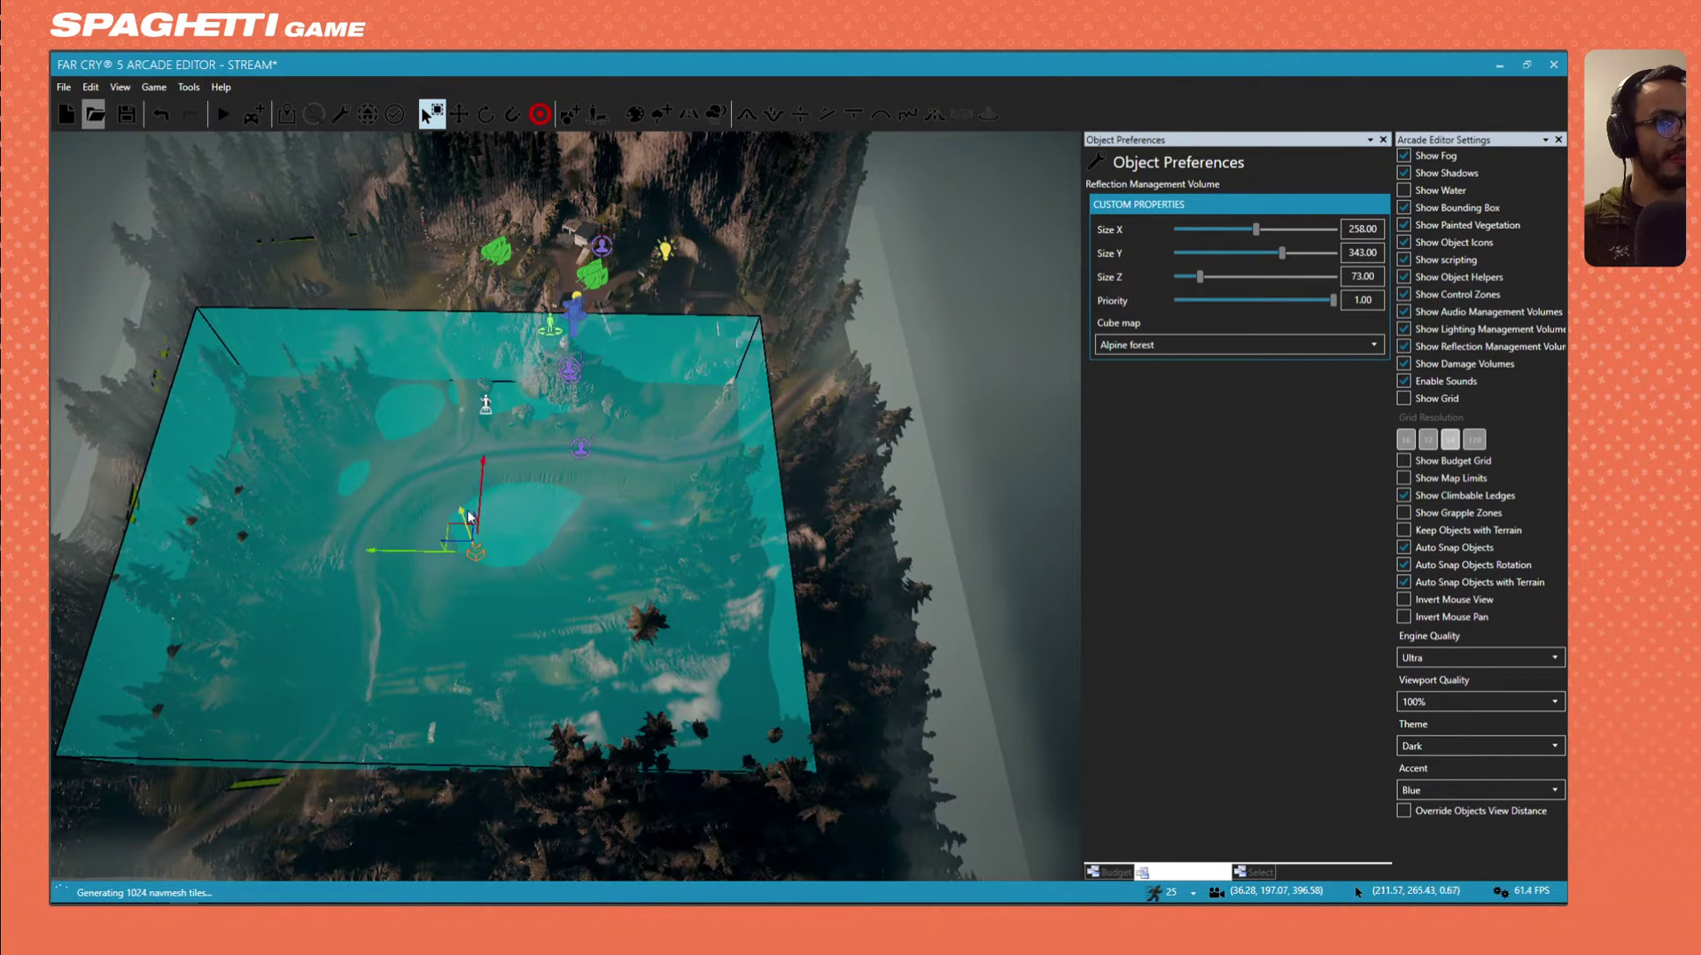
mouse_move(580, 452)
right_mouse_down()
mouse_move(571, 413)
mouse_move(600, 445)
right_mouse_up()
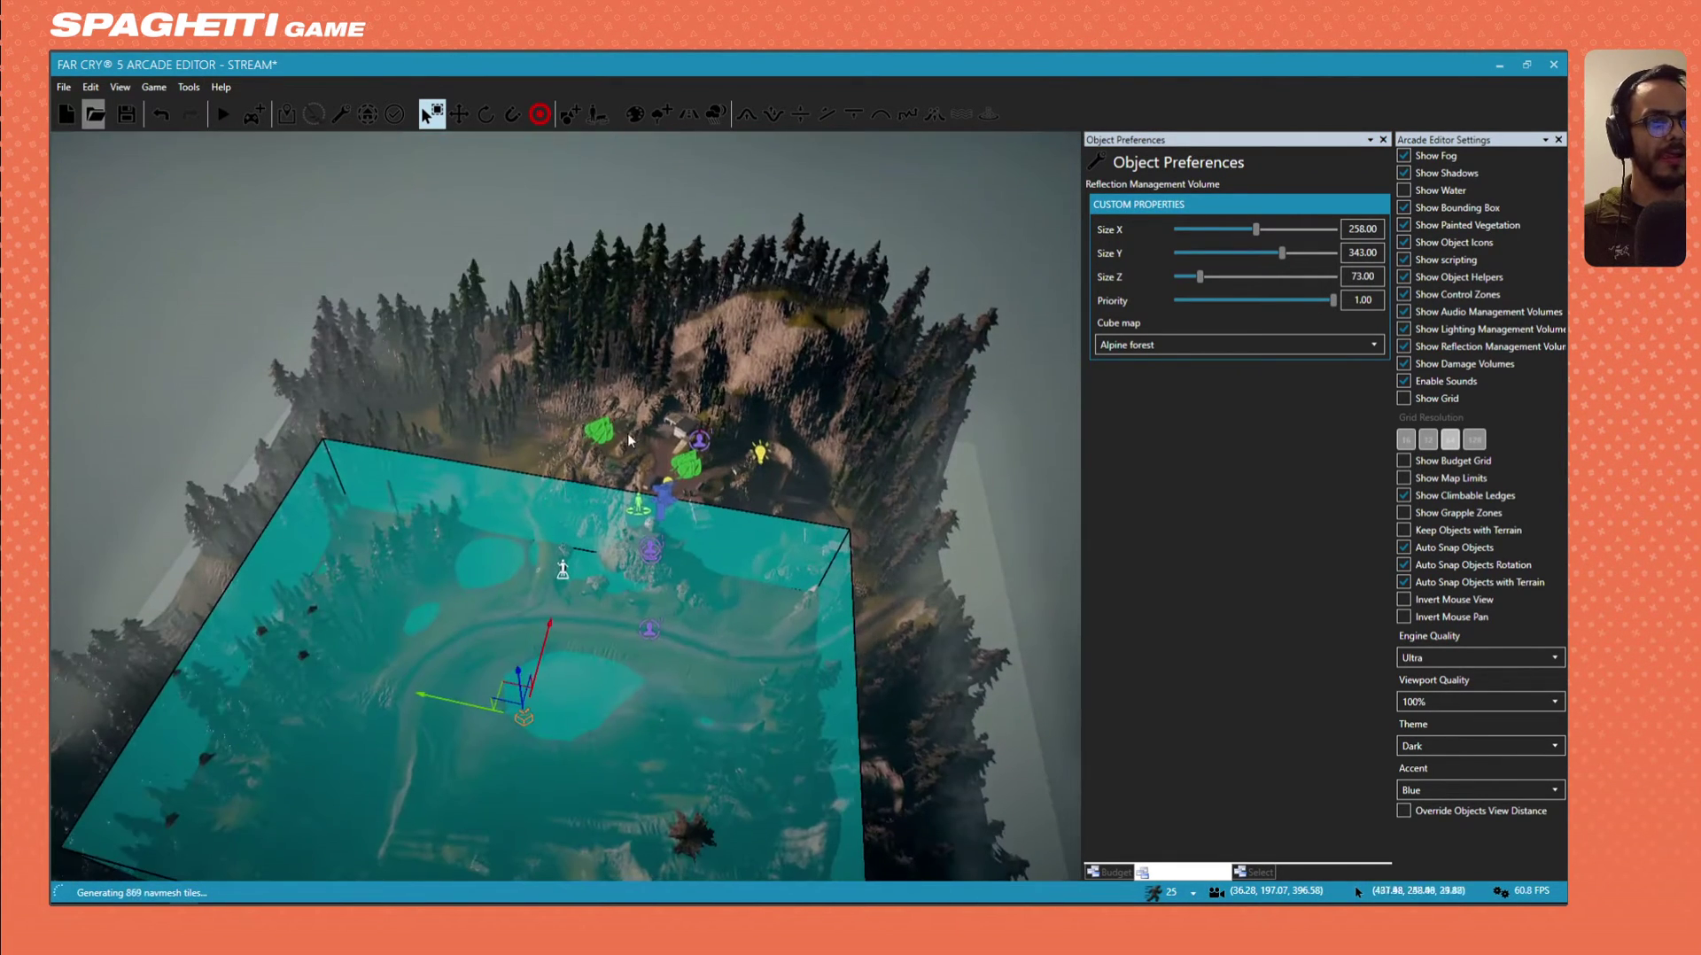
Rotate the reflection volume about its vertical axis and check its coverage of the map from above.
left_click(485, 113)
right_click_drag(591, 360, 606, 487)
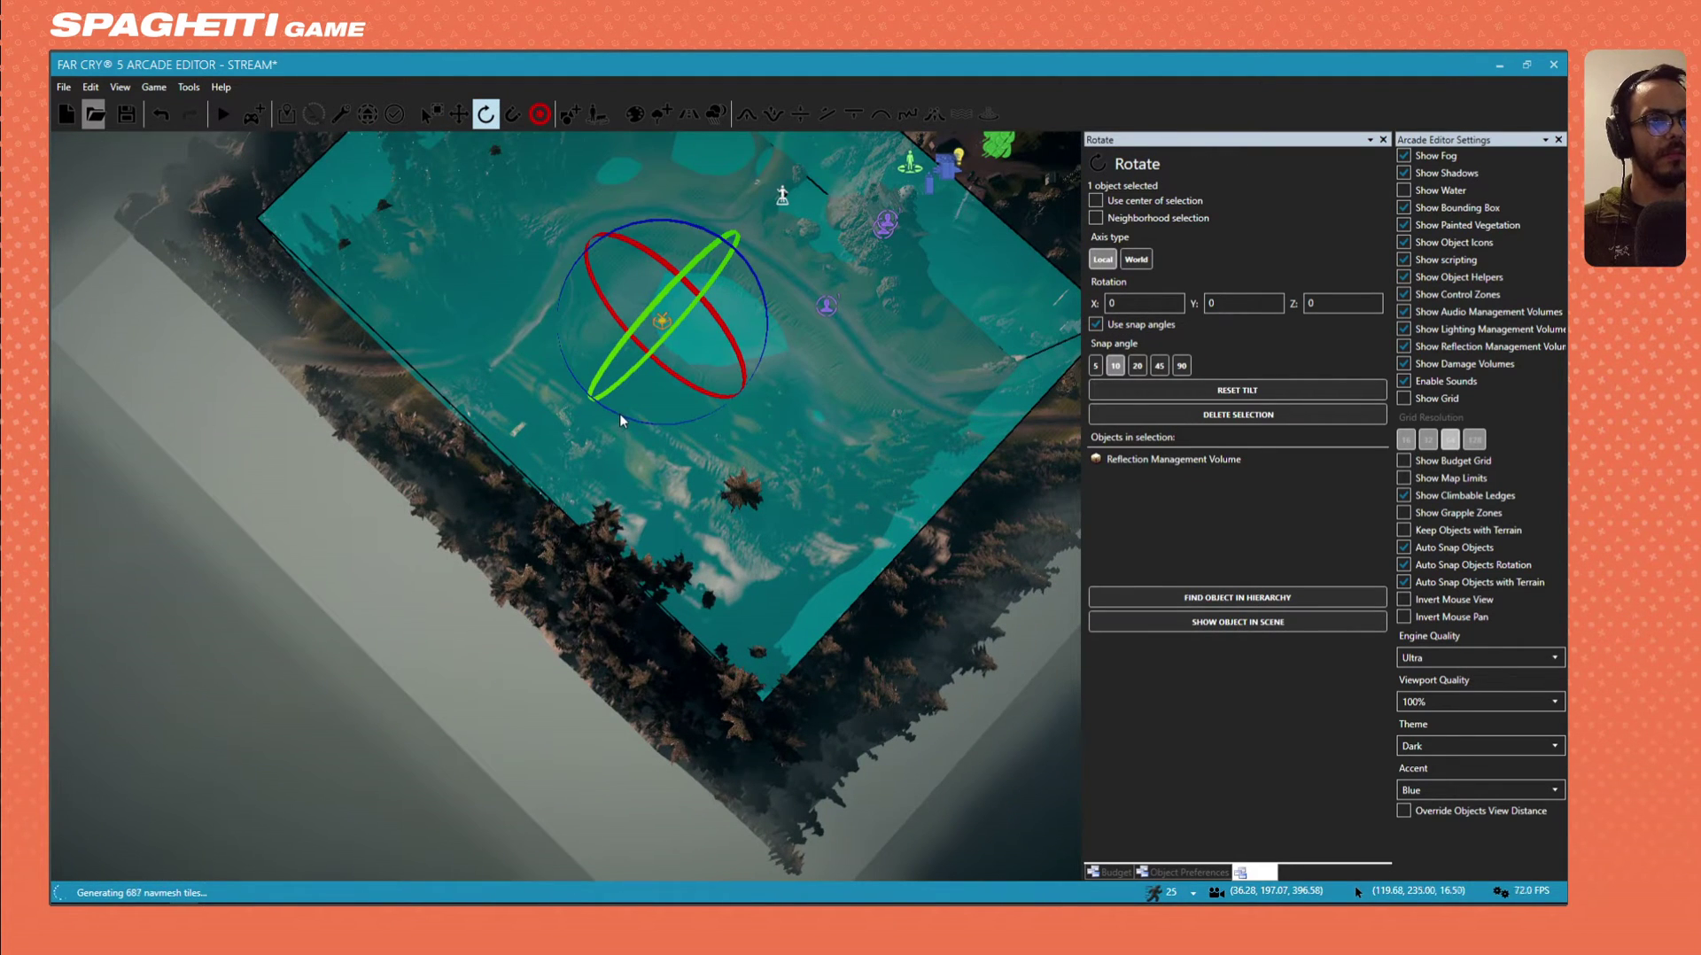
left_click_drag(620, 416, 580, 409)
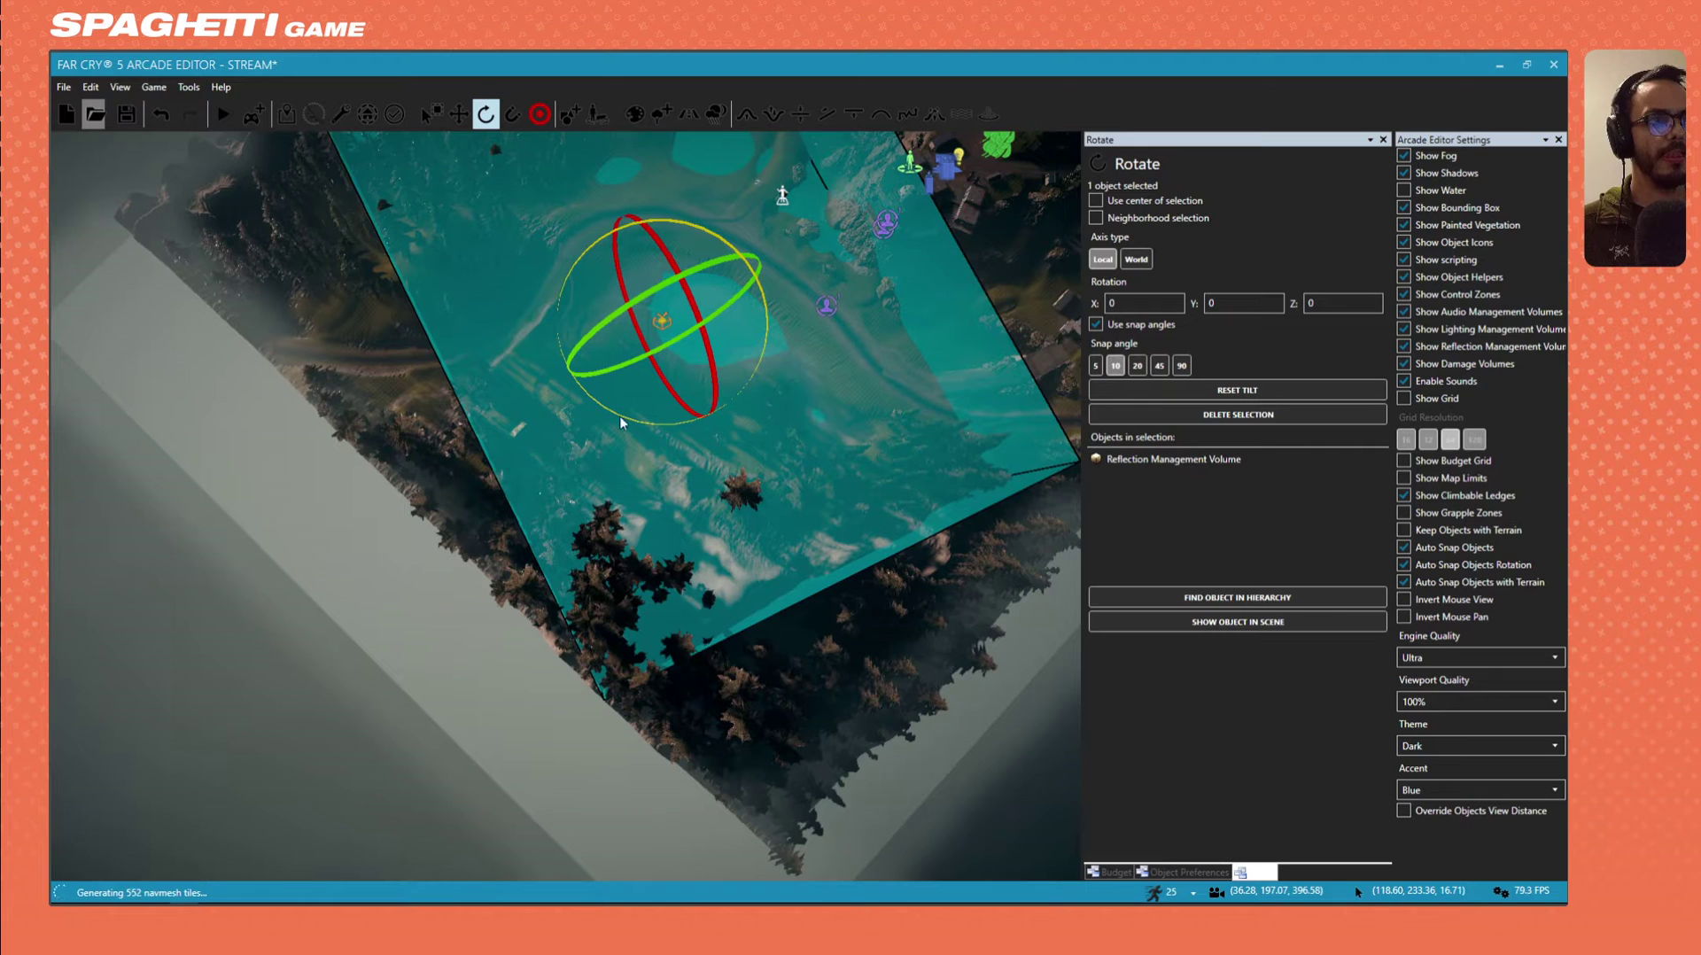
right_click_drag(621, 423, 694, 386)
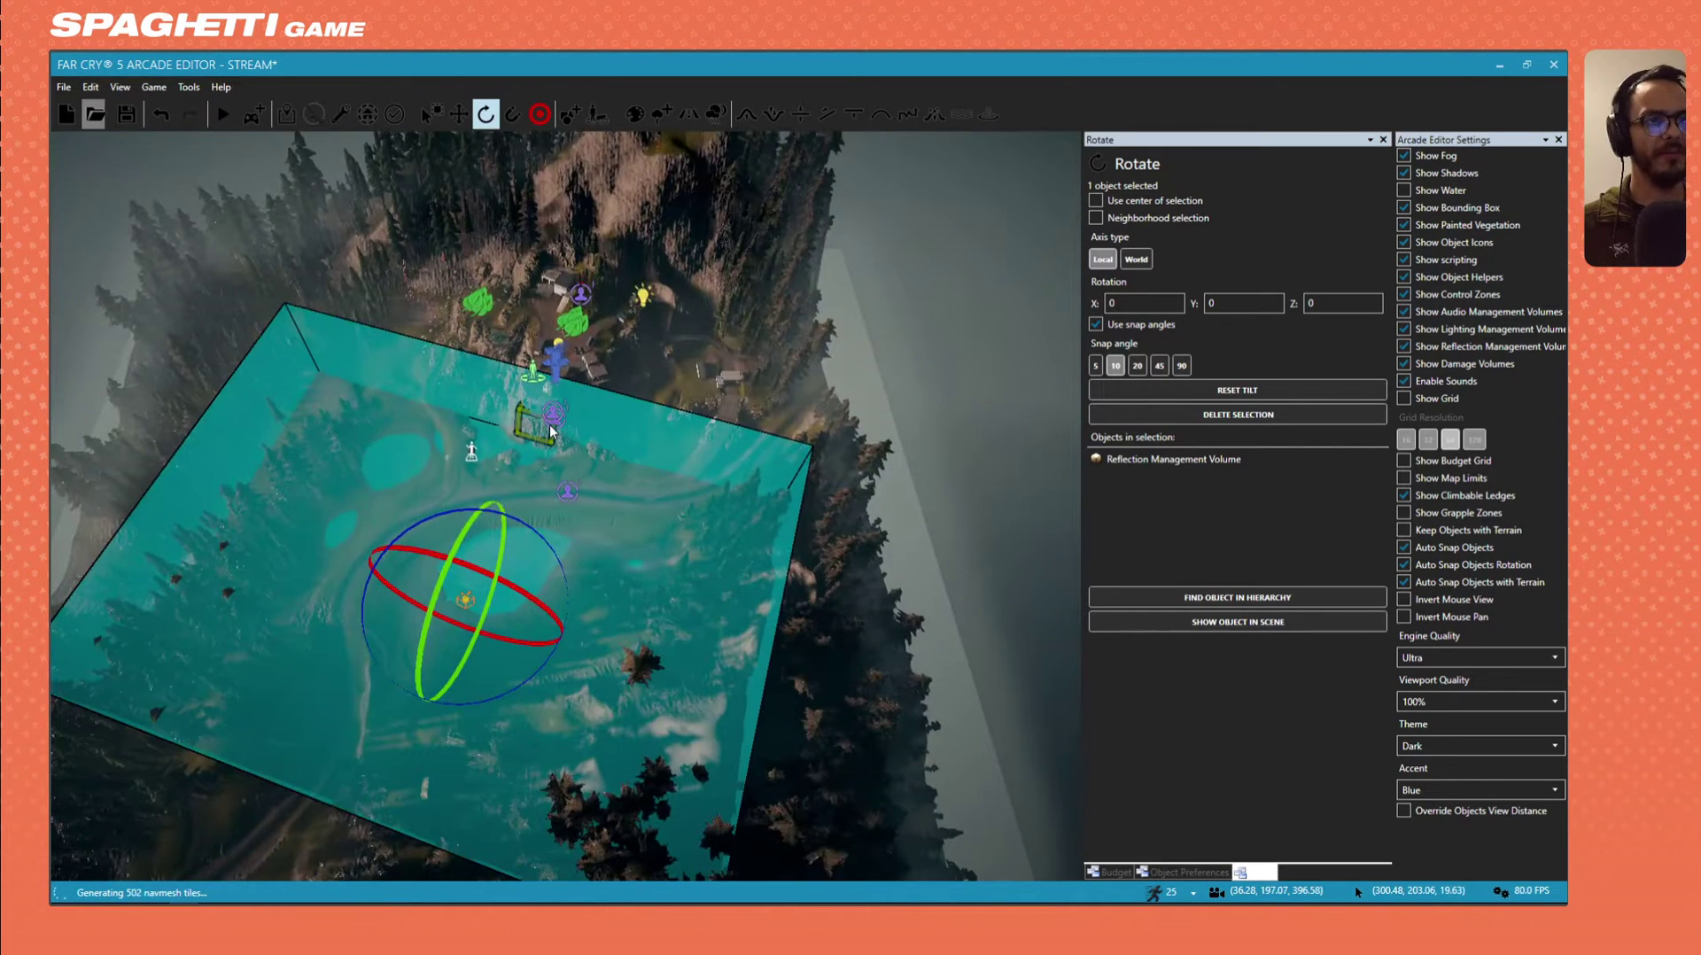
right_click_drag(580, 408, 585, 346)
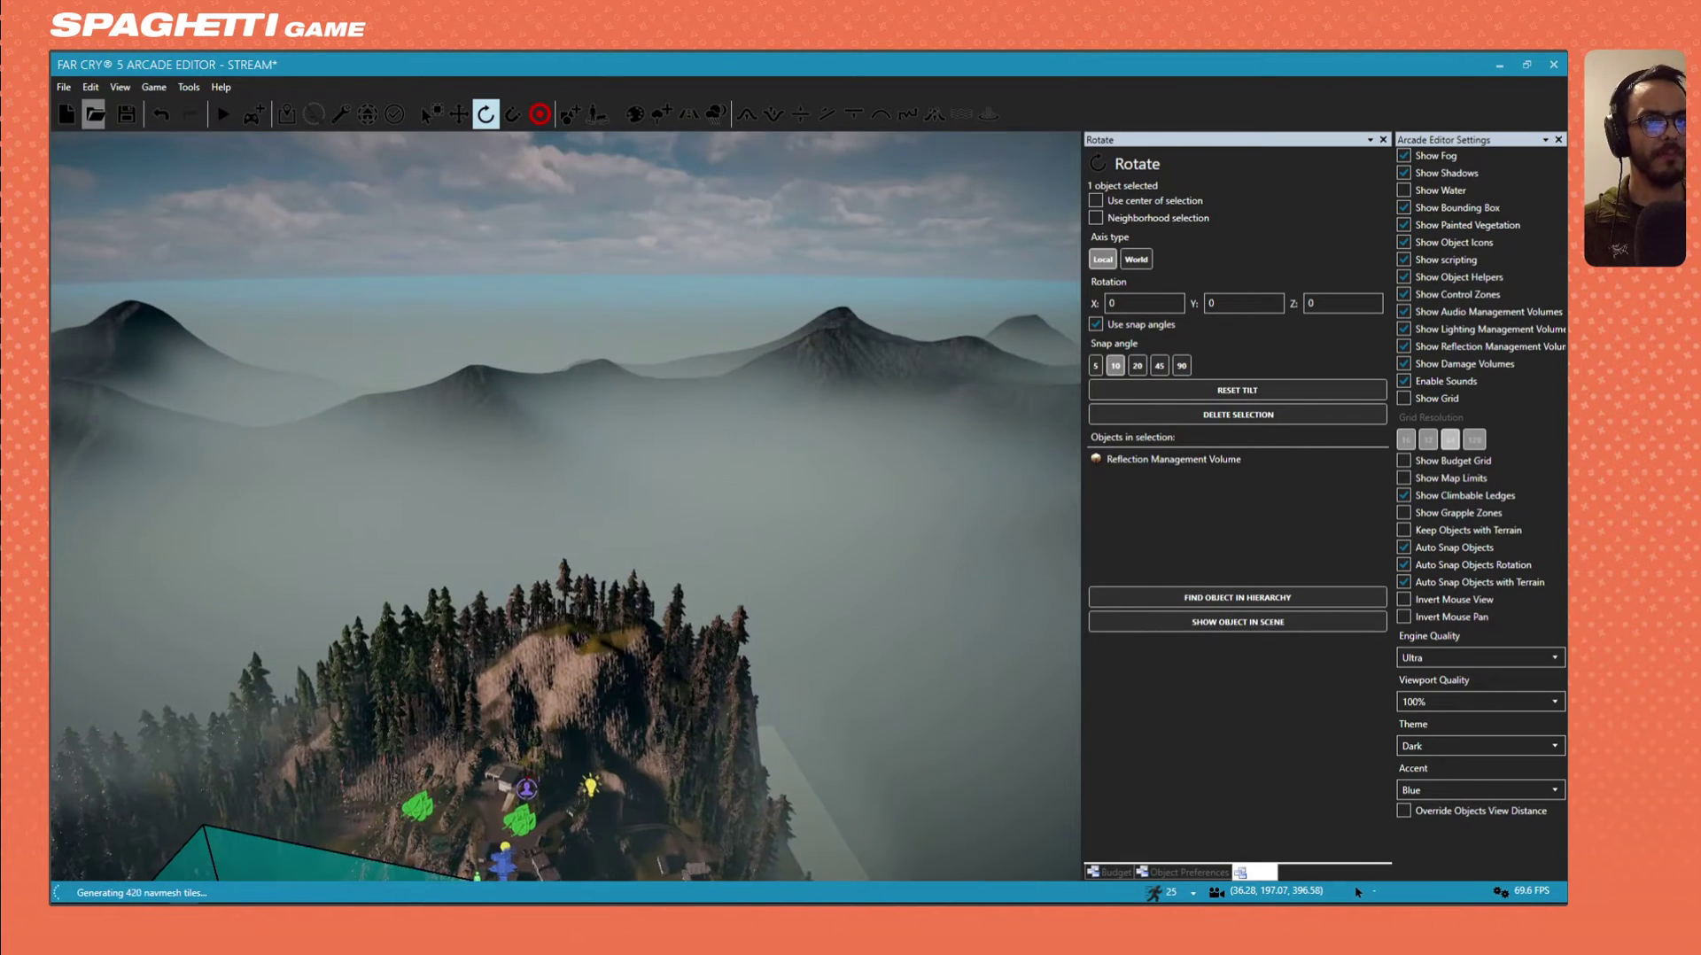
mouse_move(565, 448)
right_mouse_down()
mouse_move(560, 542)
mouse_move(585, 470)
right_mouse_up()
key("w")
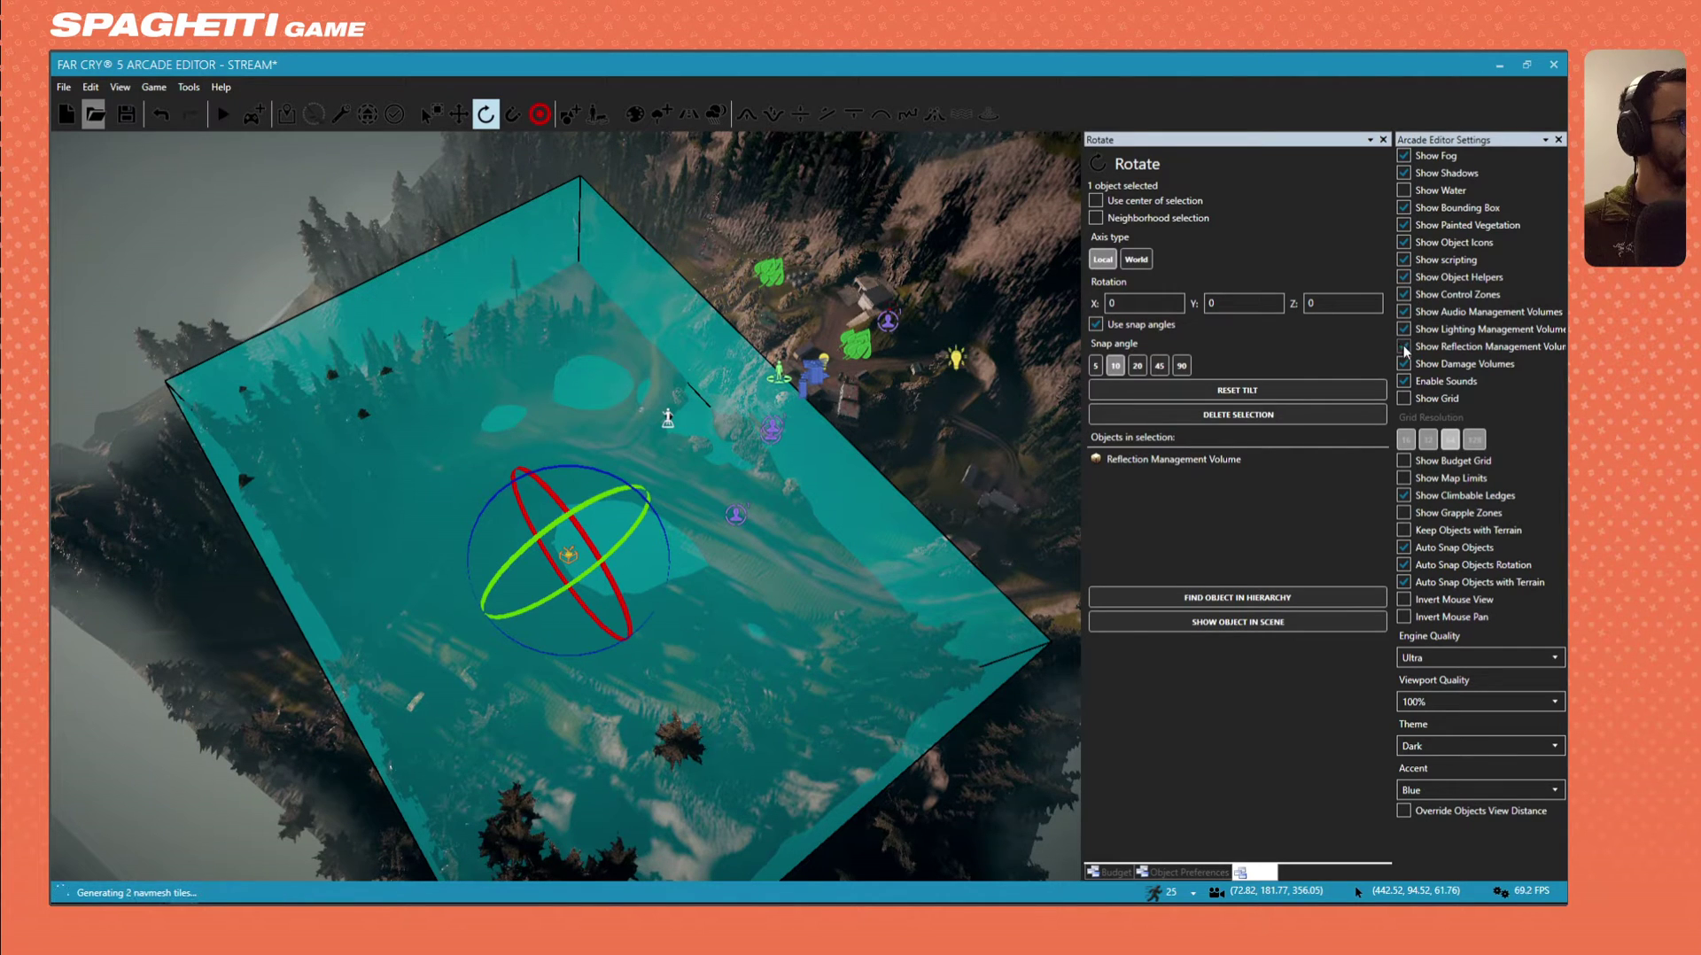
Hide the reflection management volumes, show the water again and select the lake.
left_click(1406, 192)
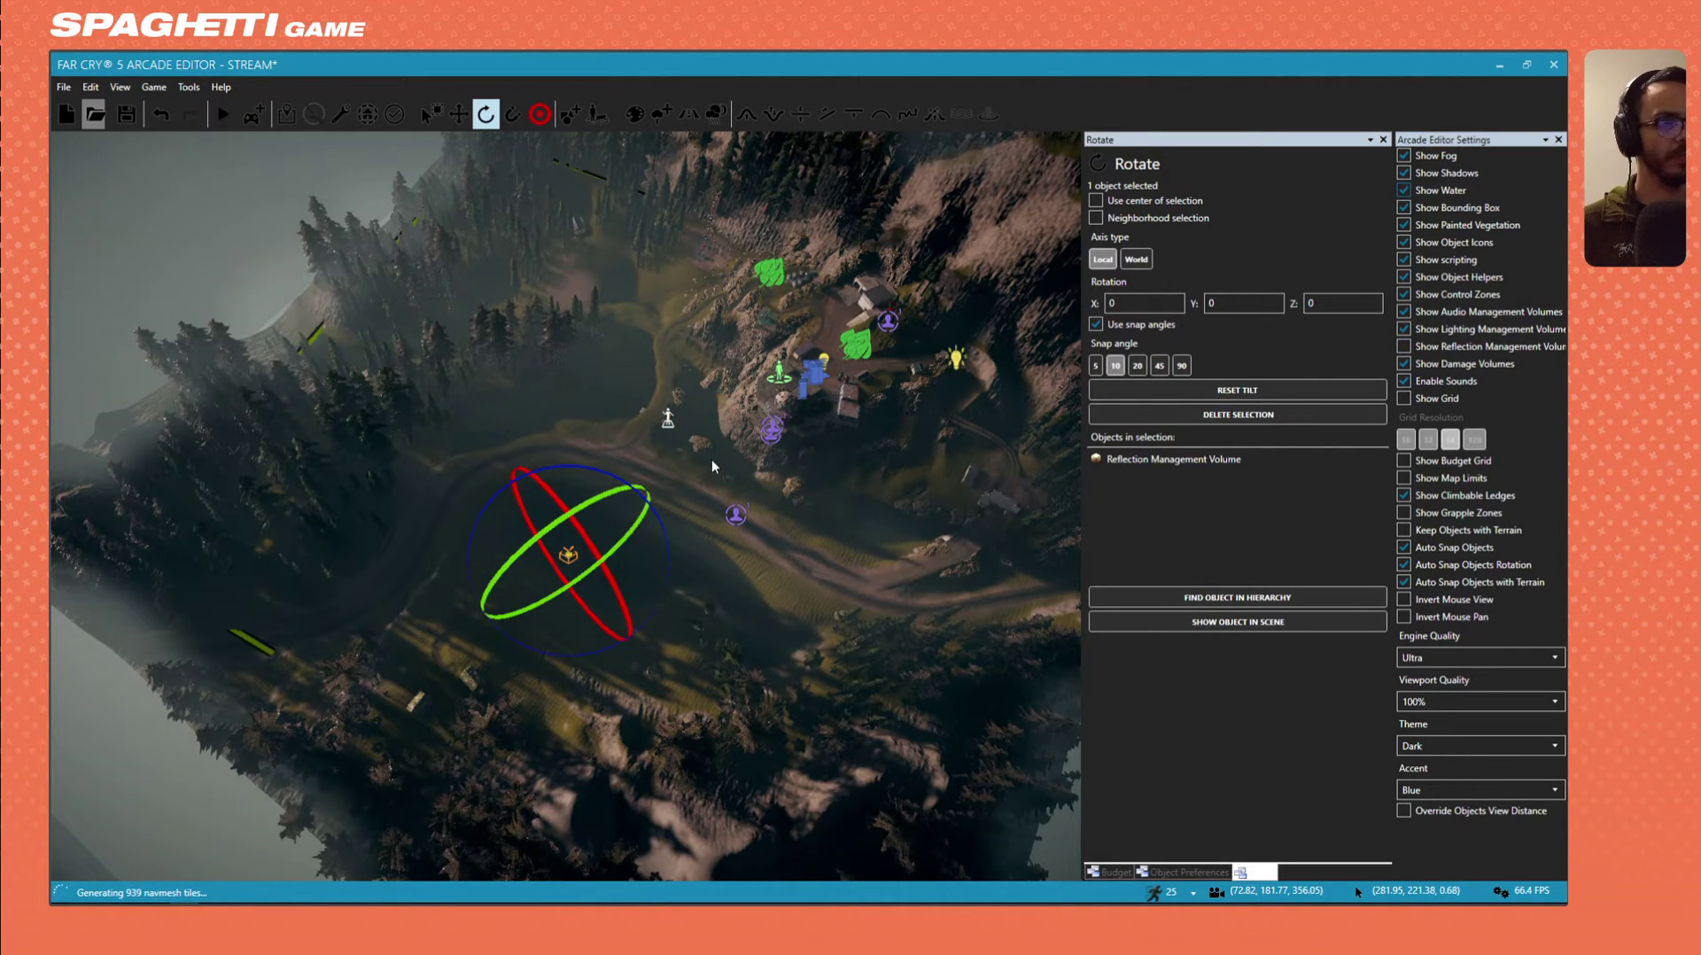
left_click(700, 370)
left_click(633, 429)
Examine the interior of the green concrete building and the volume boundaries around it from outside.
right_click_drag(633, 428, 663, 486)
key("w")
key("w")
key("w")
key("s")
key("w")
key("w")
key("w")
key("d")
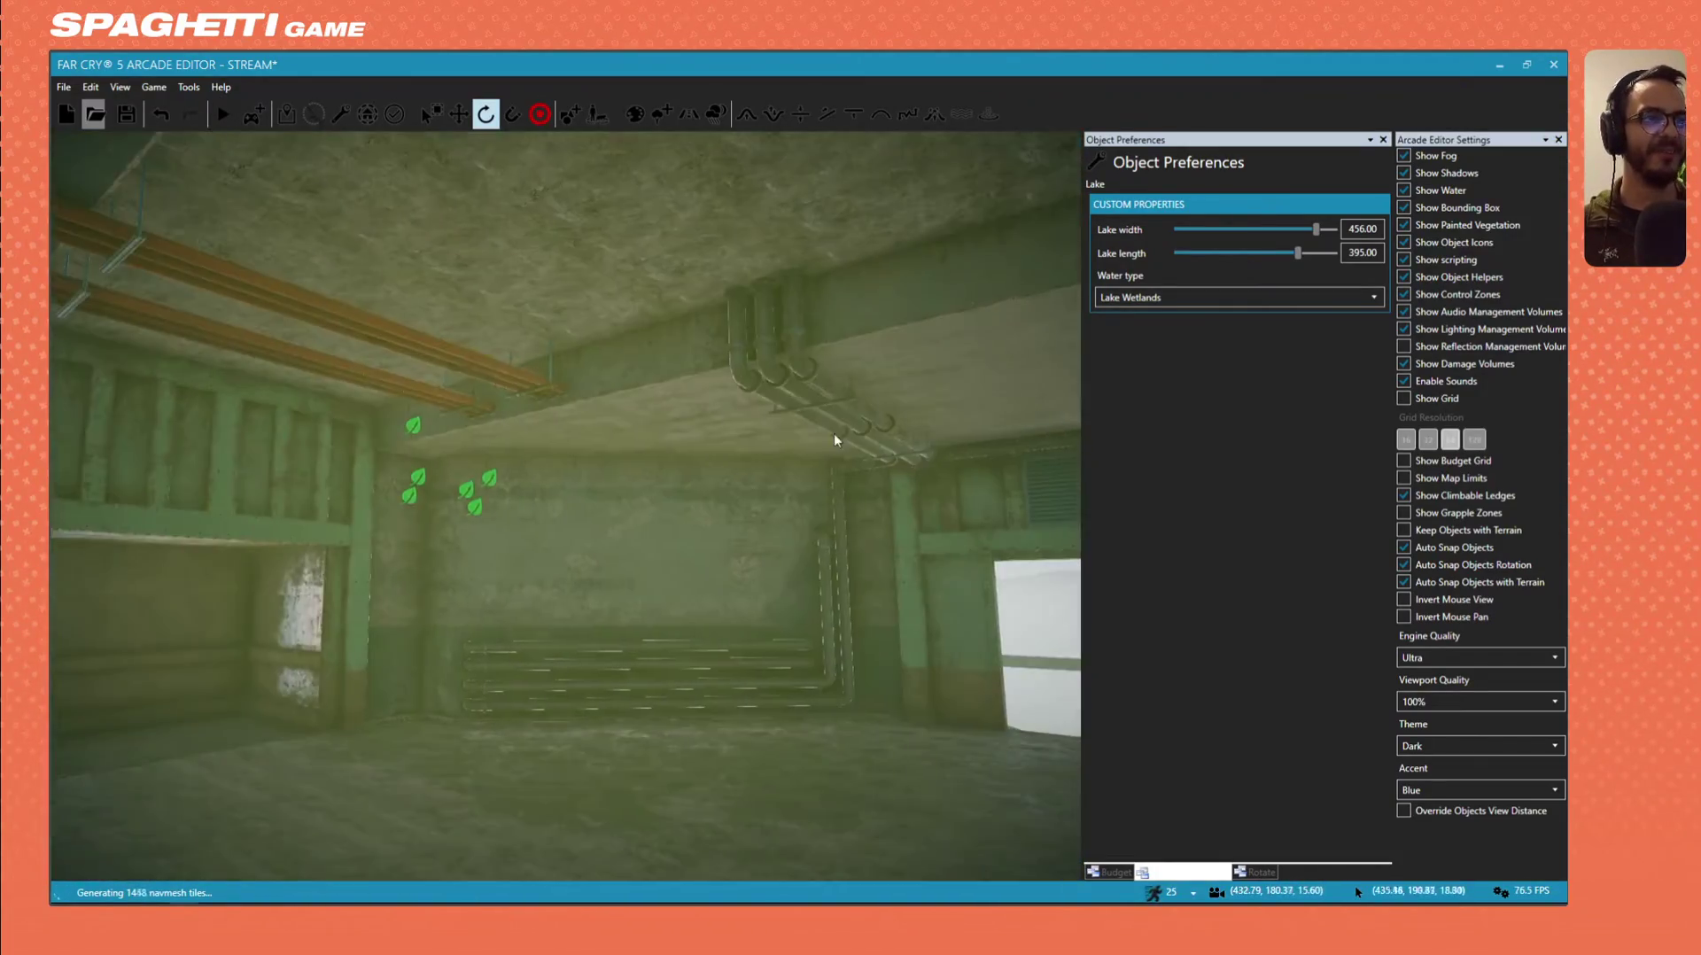
right_click_drag(379, 375, 354, 478)
key("s")
key("s")
key("w")
right_click_drag(727, 354, 616, 365)
key("s")
key("a")
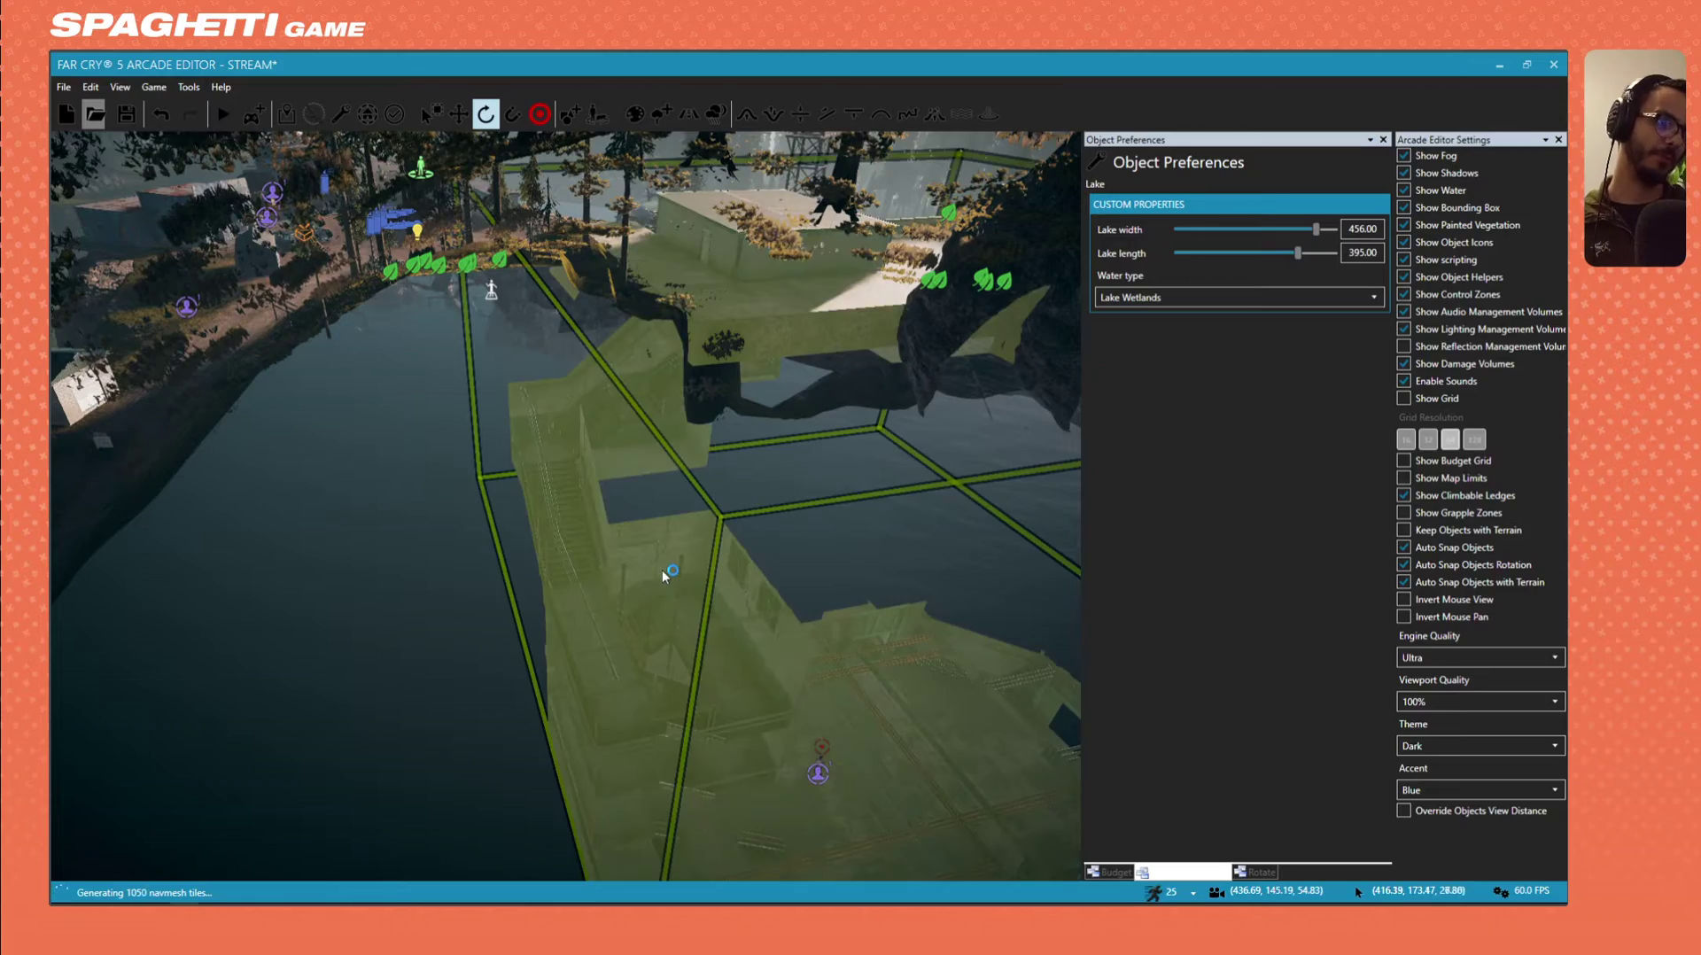
Erase the painted pines standing in the lake water with the Add Vegetation brush.
key("w")
right_click_drag(661, 571, 731, 427)
key("a")
key("w")
key("d")
key("s")
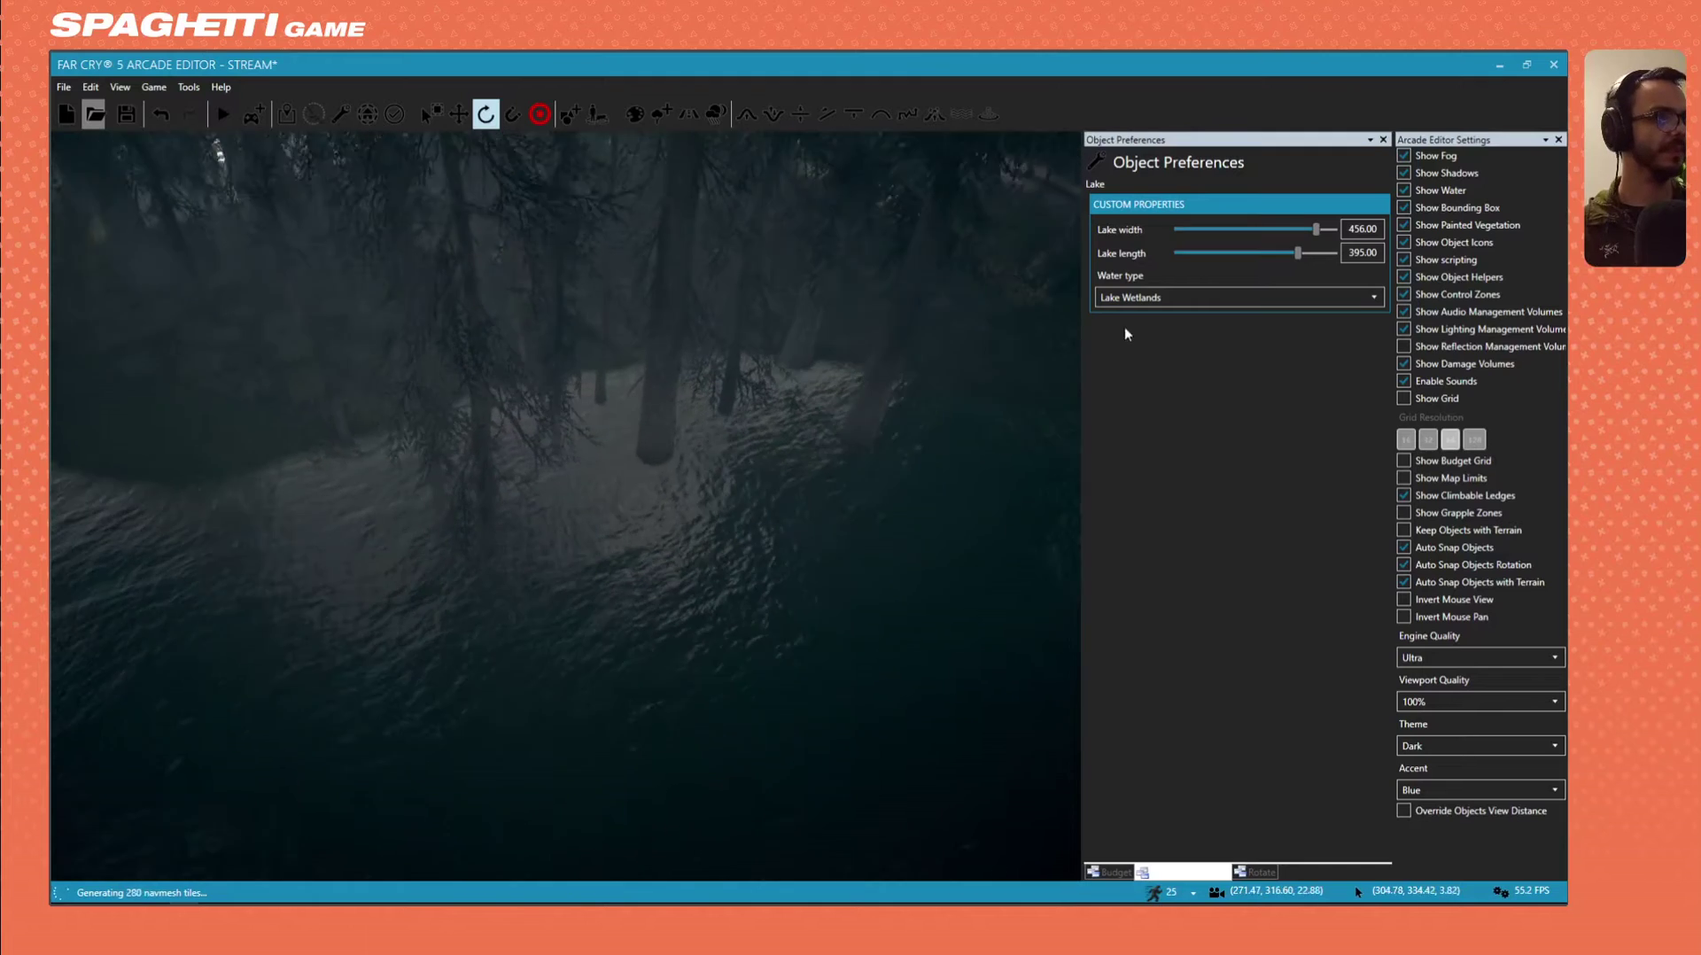
left_click(658, 117)
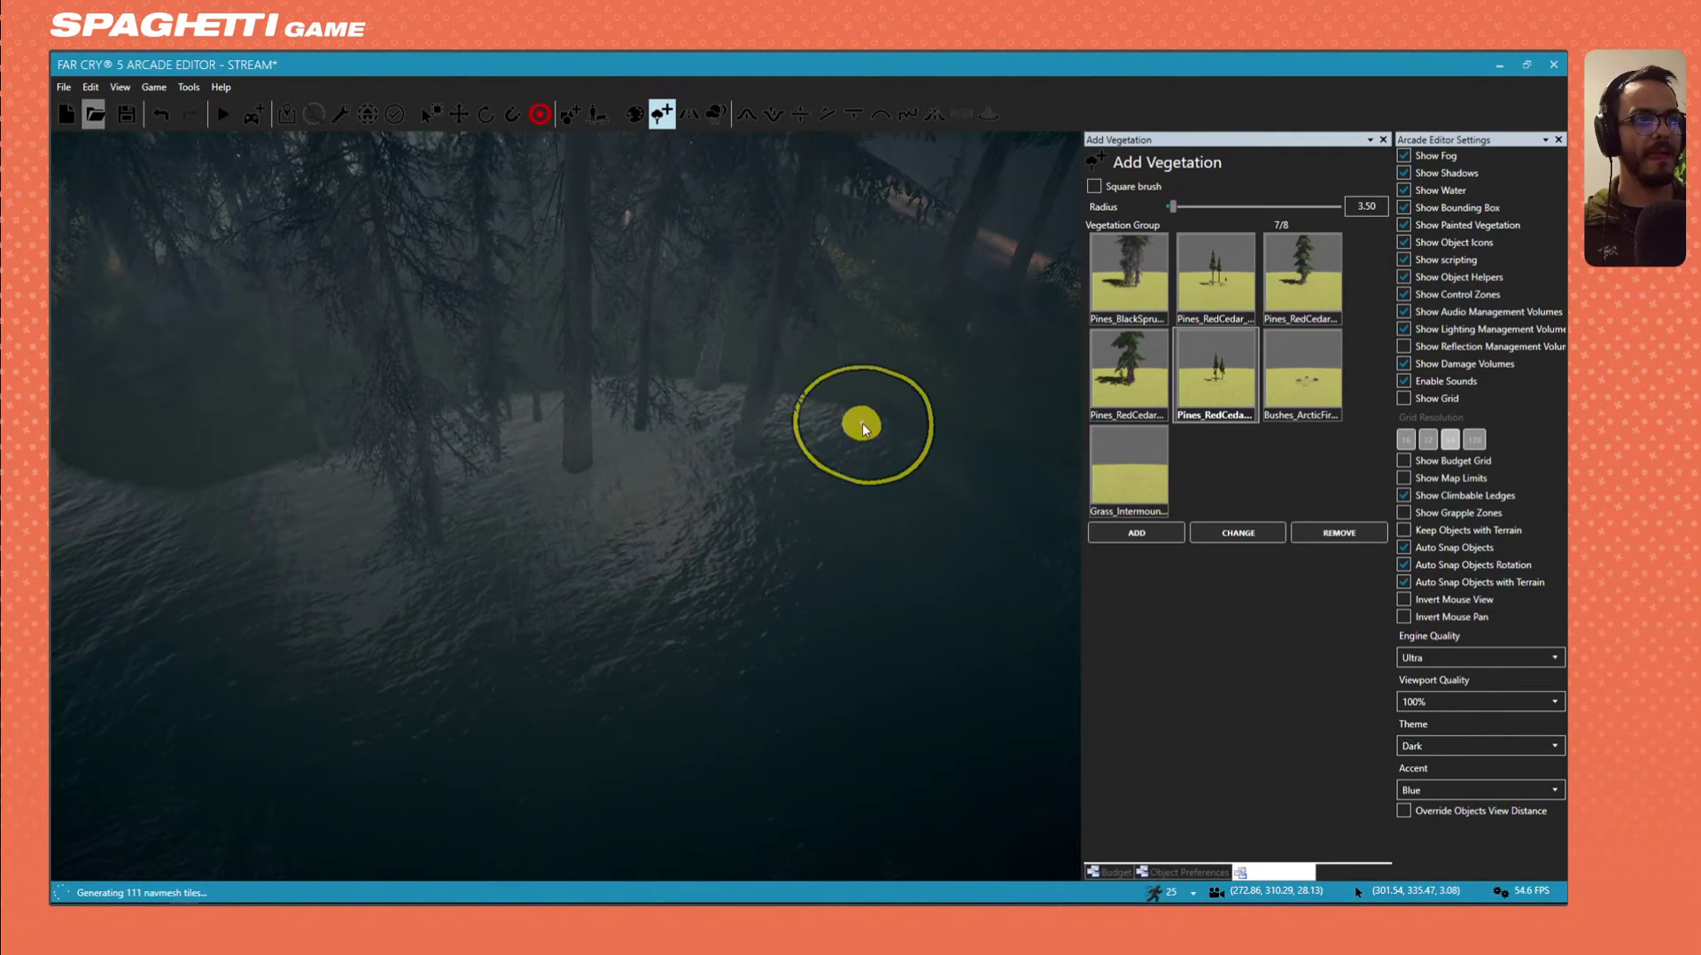
left_click_drag(727, 446, 598, 423, "ctrl")
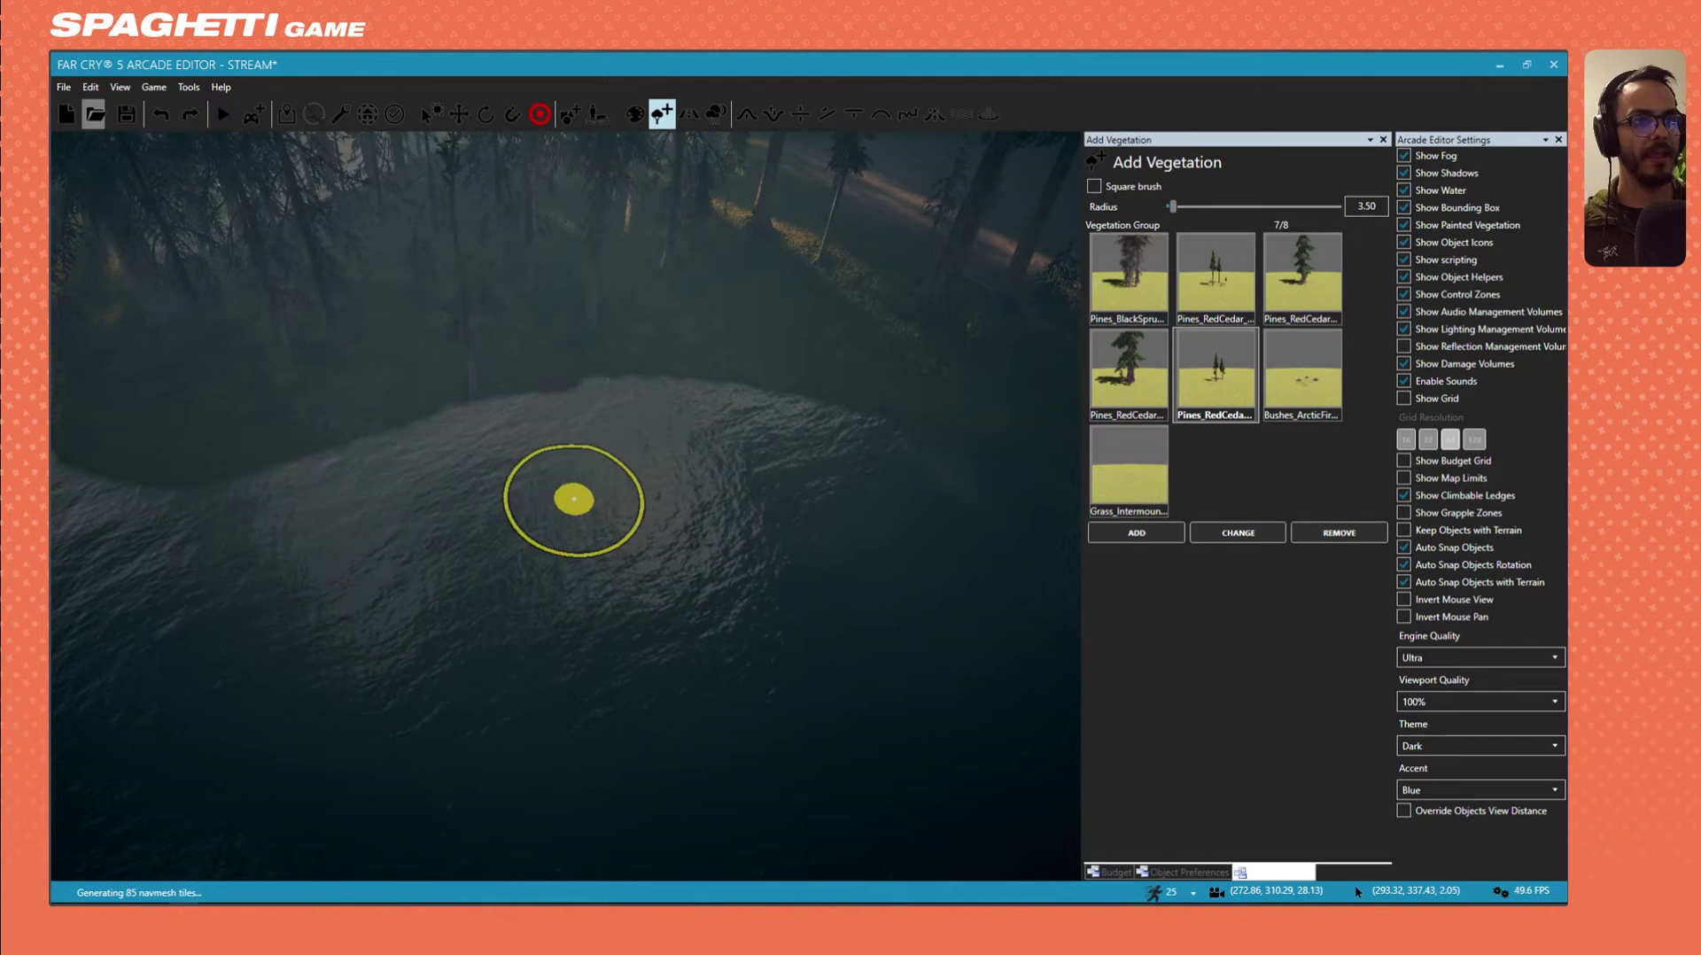
Examine the cleared lake and its reflections from above and from along the road.
mouse_move(668, 488)
right_mouse_down()
mouse_move(661, 531)
mouse_move(620, 540)
right_mouse_up()
key("d")
mouse_move(228, 613)
right_mouse_down()
mouse_move(461, 611)
mouse_move(292, 567)
mouse_move(98, 644)
right_mouse_up()
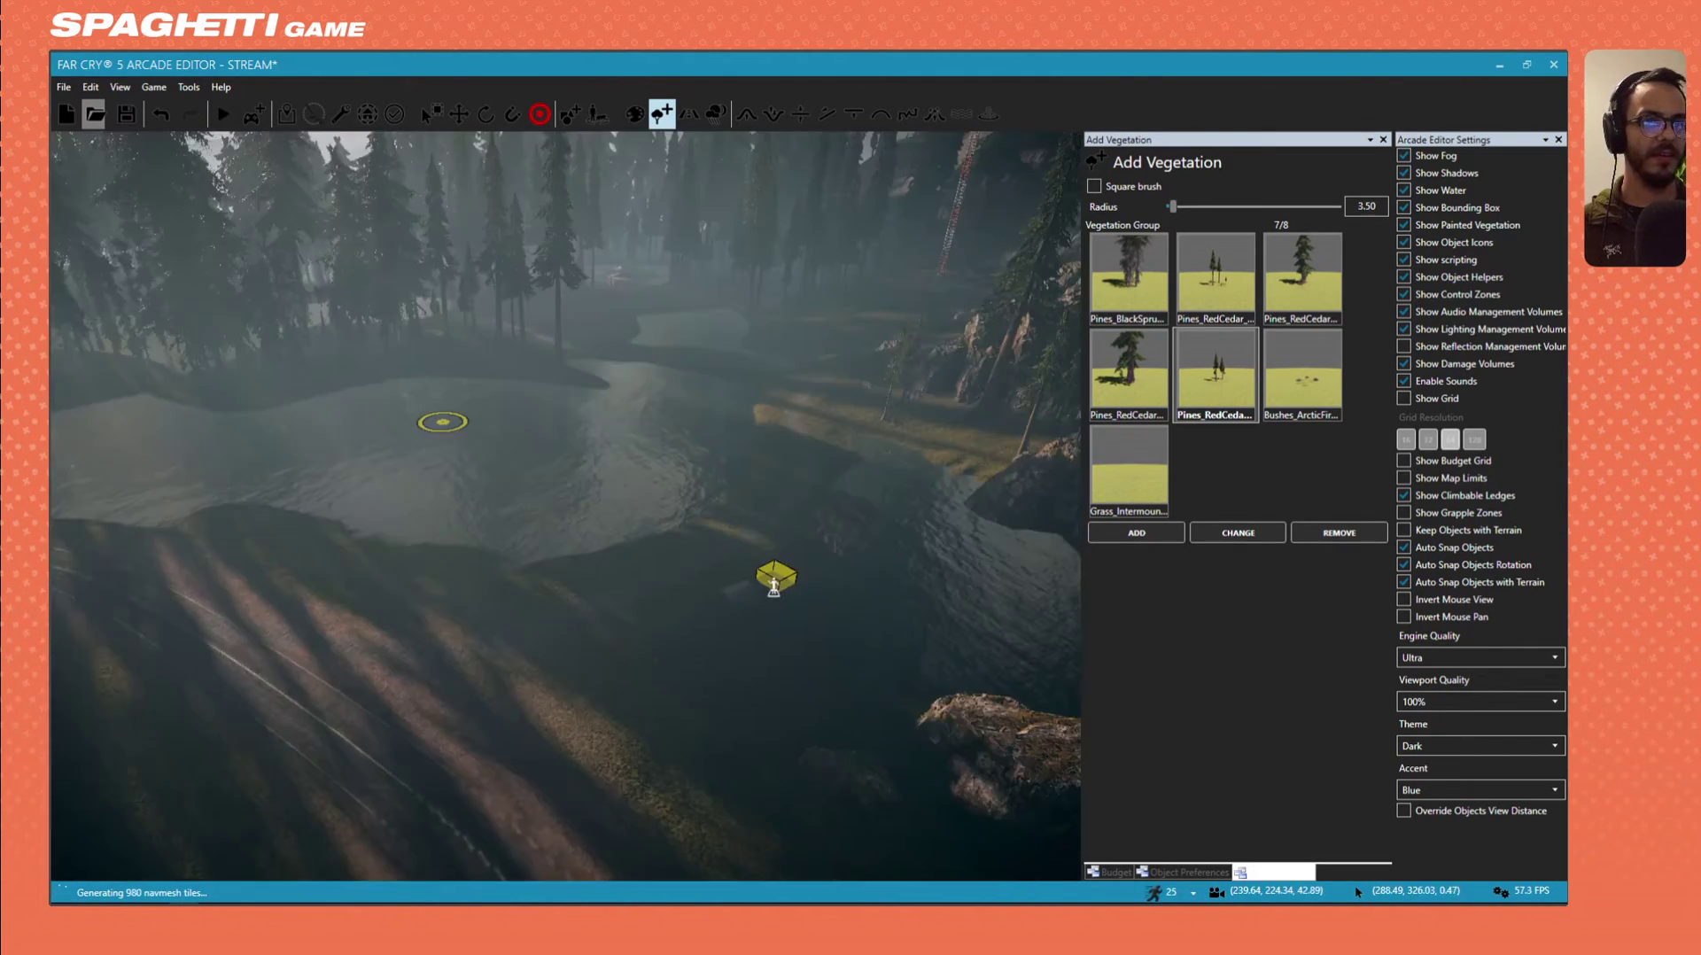
key("s")
mouse_move(443, 421)
right_mouse_down()
mouse_move(489, 492)
mouse_move(850, 553)
mouse_move(872, 576)
mouse_move(567, 502)
mouse_move(399, 425)
mouse_move(363, 332)
mouse_move(394, 505)
mouse_move(381, 376)
mouse_move(419, 389)
mouse_move(429, 505)
mouse_move(436, 374)
mouse_move(474, 370)
mouse_move(434, 368)
mouse_move(447, 434)
right_mouse_up()
key("d")
key("w")
key("w")
key("w")
key("w")
key("w")
key("s")
key("a")
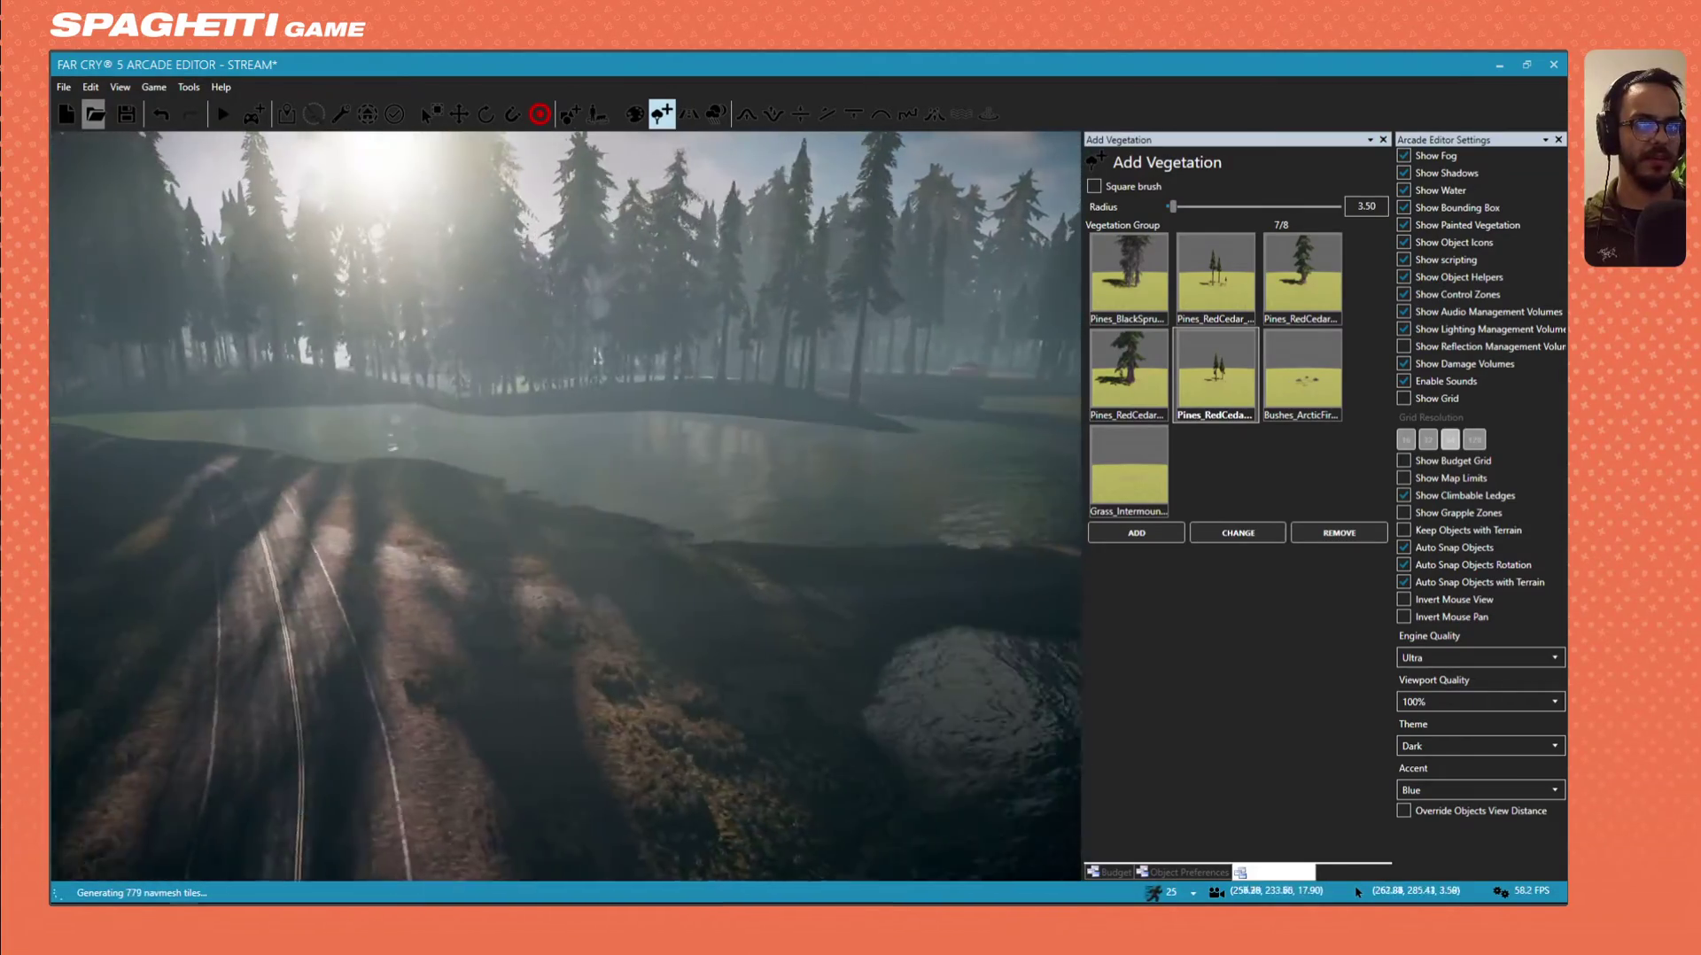
Examine the sunlit water reflections close up along the lake's grassy shoreline.
key("a")
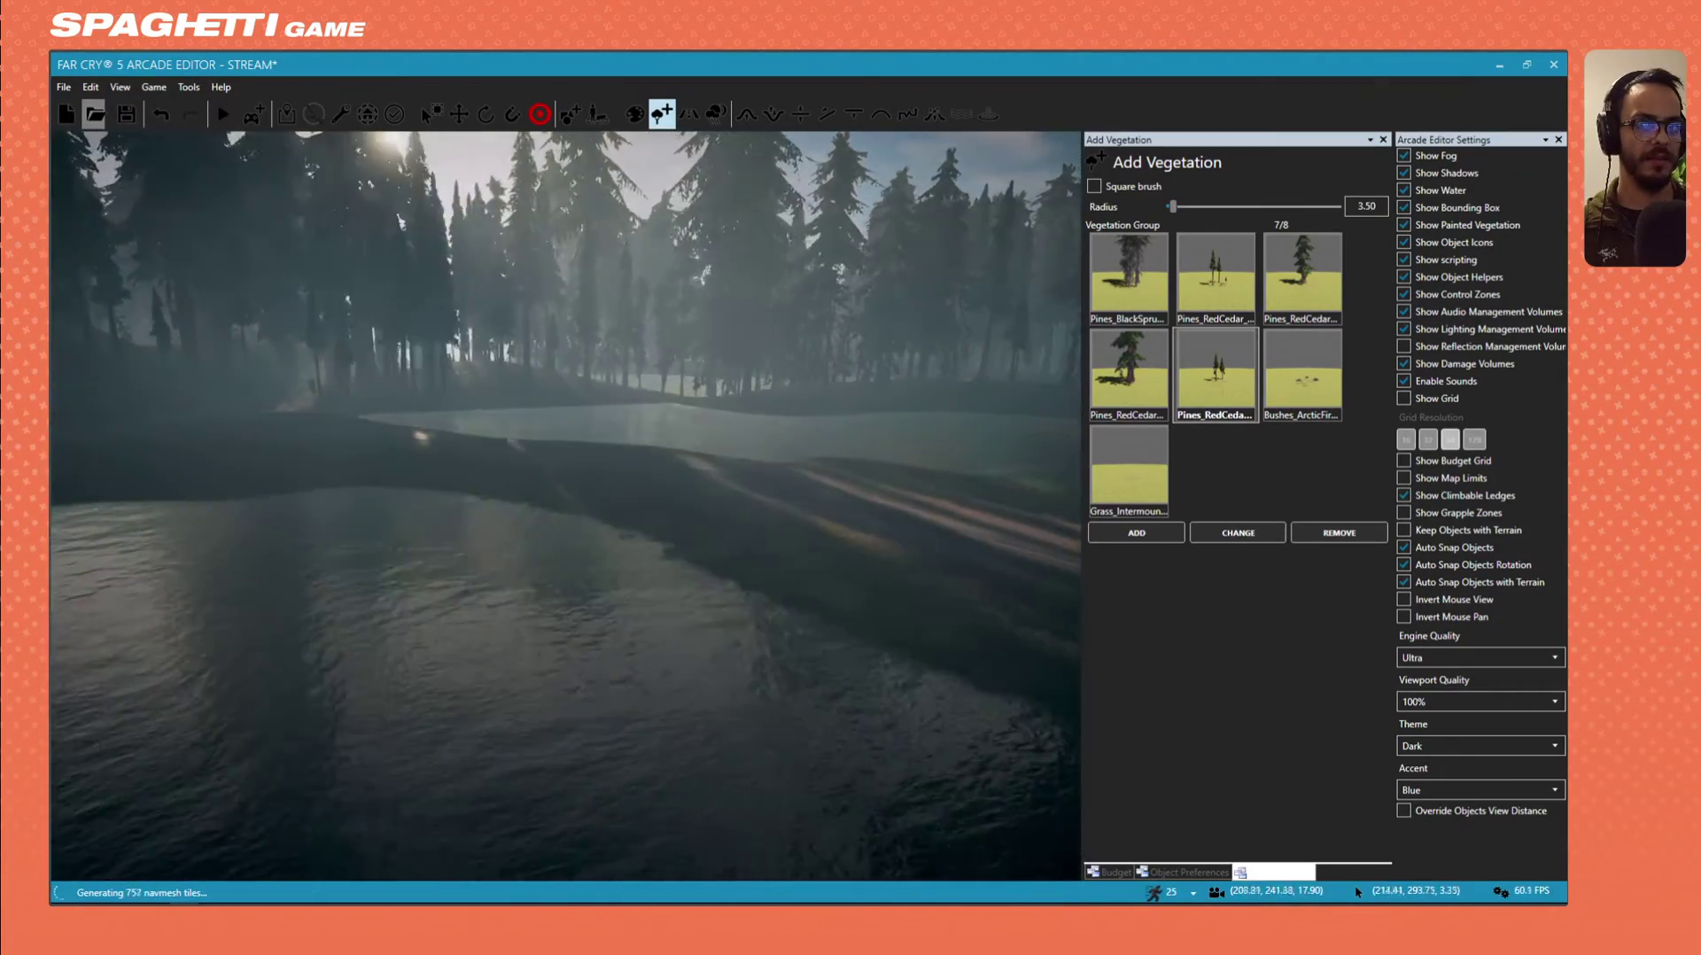
key("w")
mouse_move(447, 434)
right_mouse_down()
mouse_move(682, 420)
mouse_move(478, 425)
right_mouse_up()
right_click_drag(603, 496, 508, 514)
key("a")
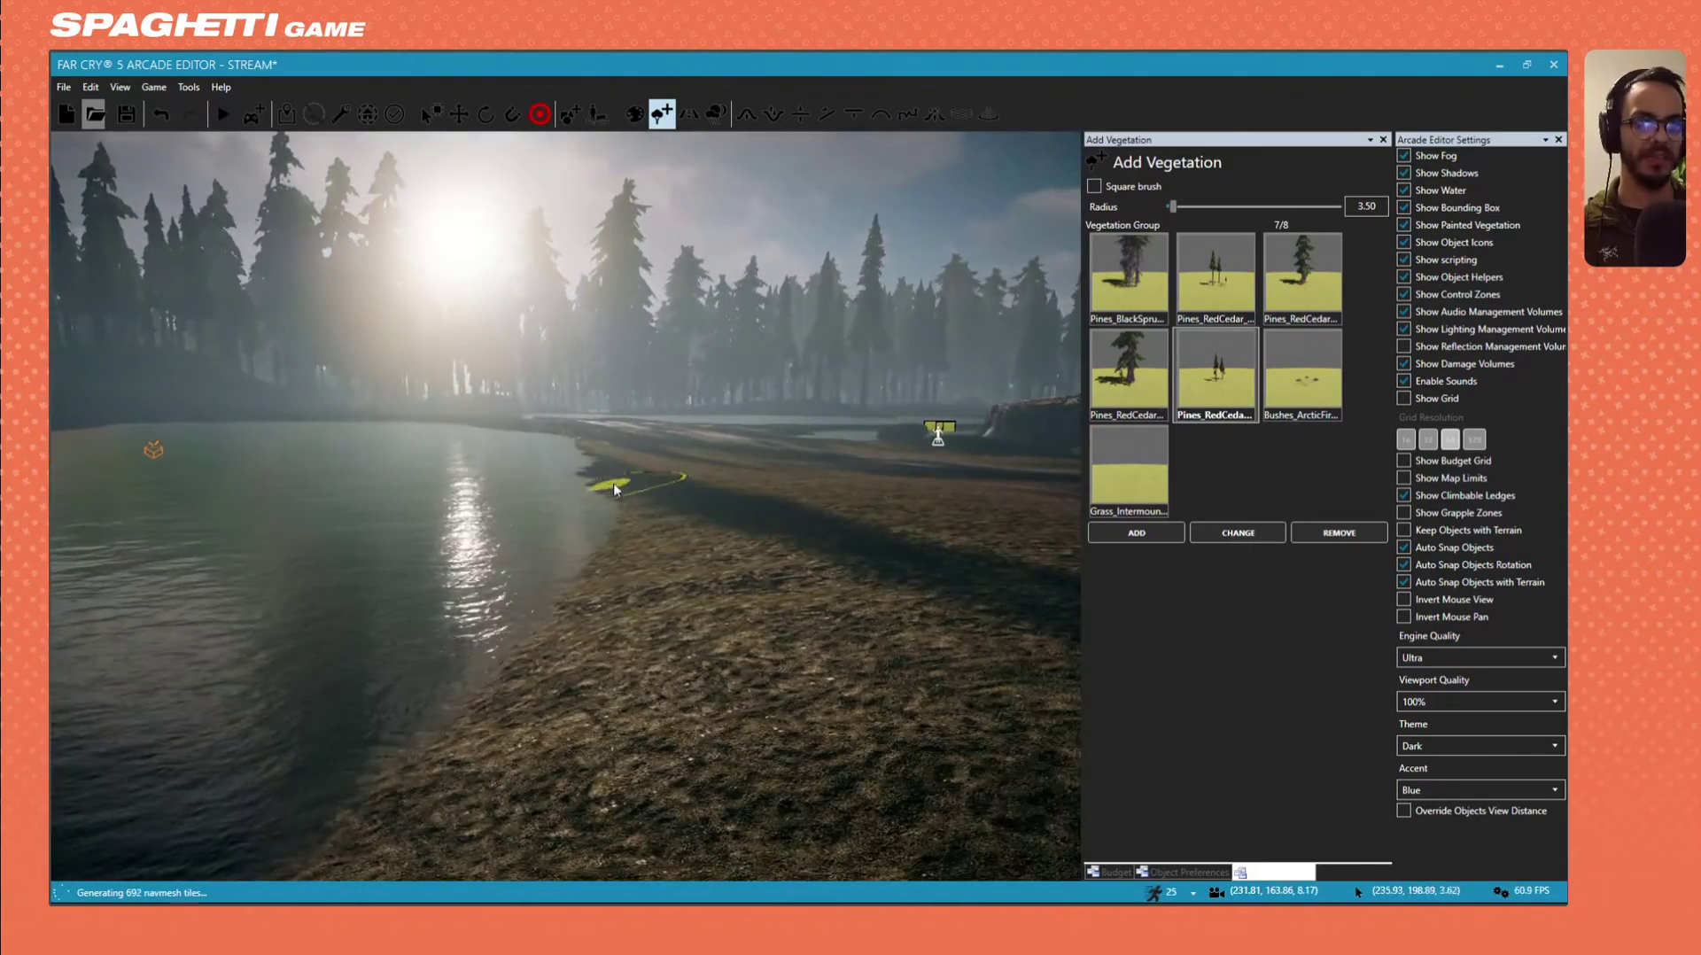
key("w")
mouse_move(613, 535)
right_mouse_down()
mouse_move(593, 505)
mouse_move(627, 472)
mouse_move(673, 549)
mouse_move(714, 558)
right_mouse_up()
key("d")
key("a")
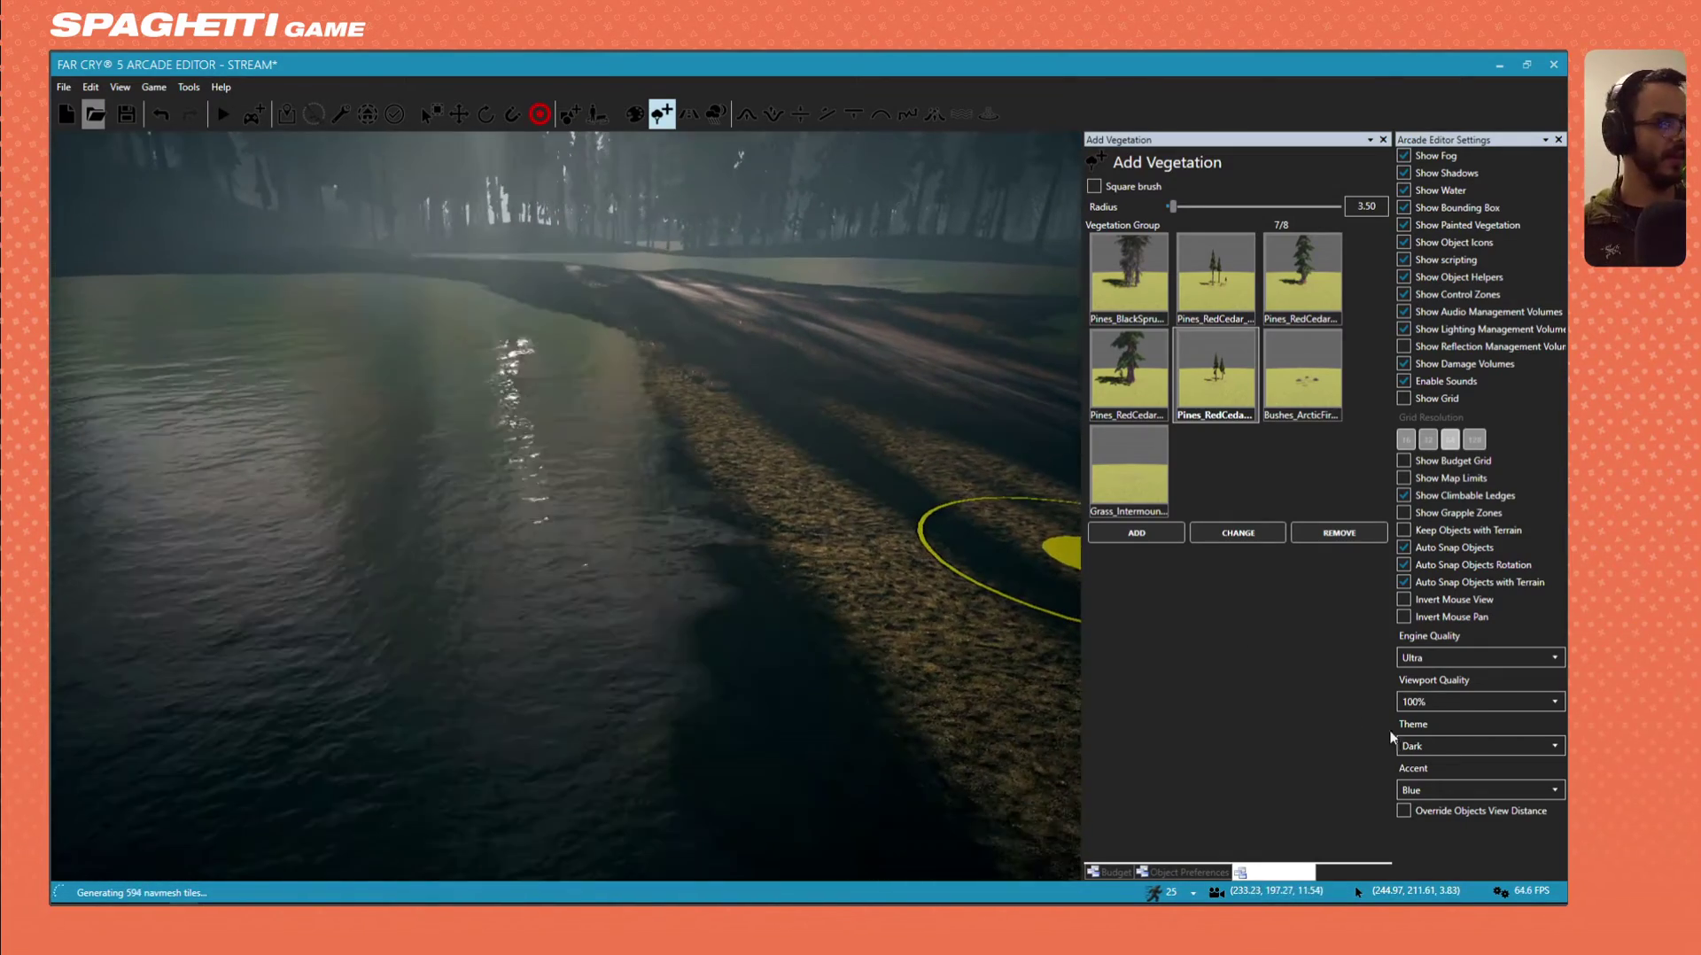
Set the Raise/Lower terrain brush to a Height of -0.30.
left_click(779, 119)
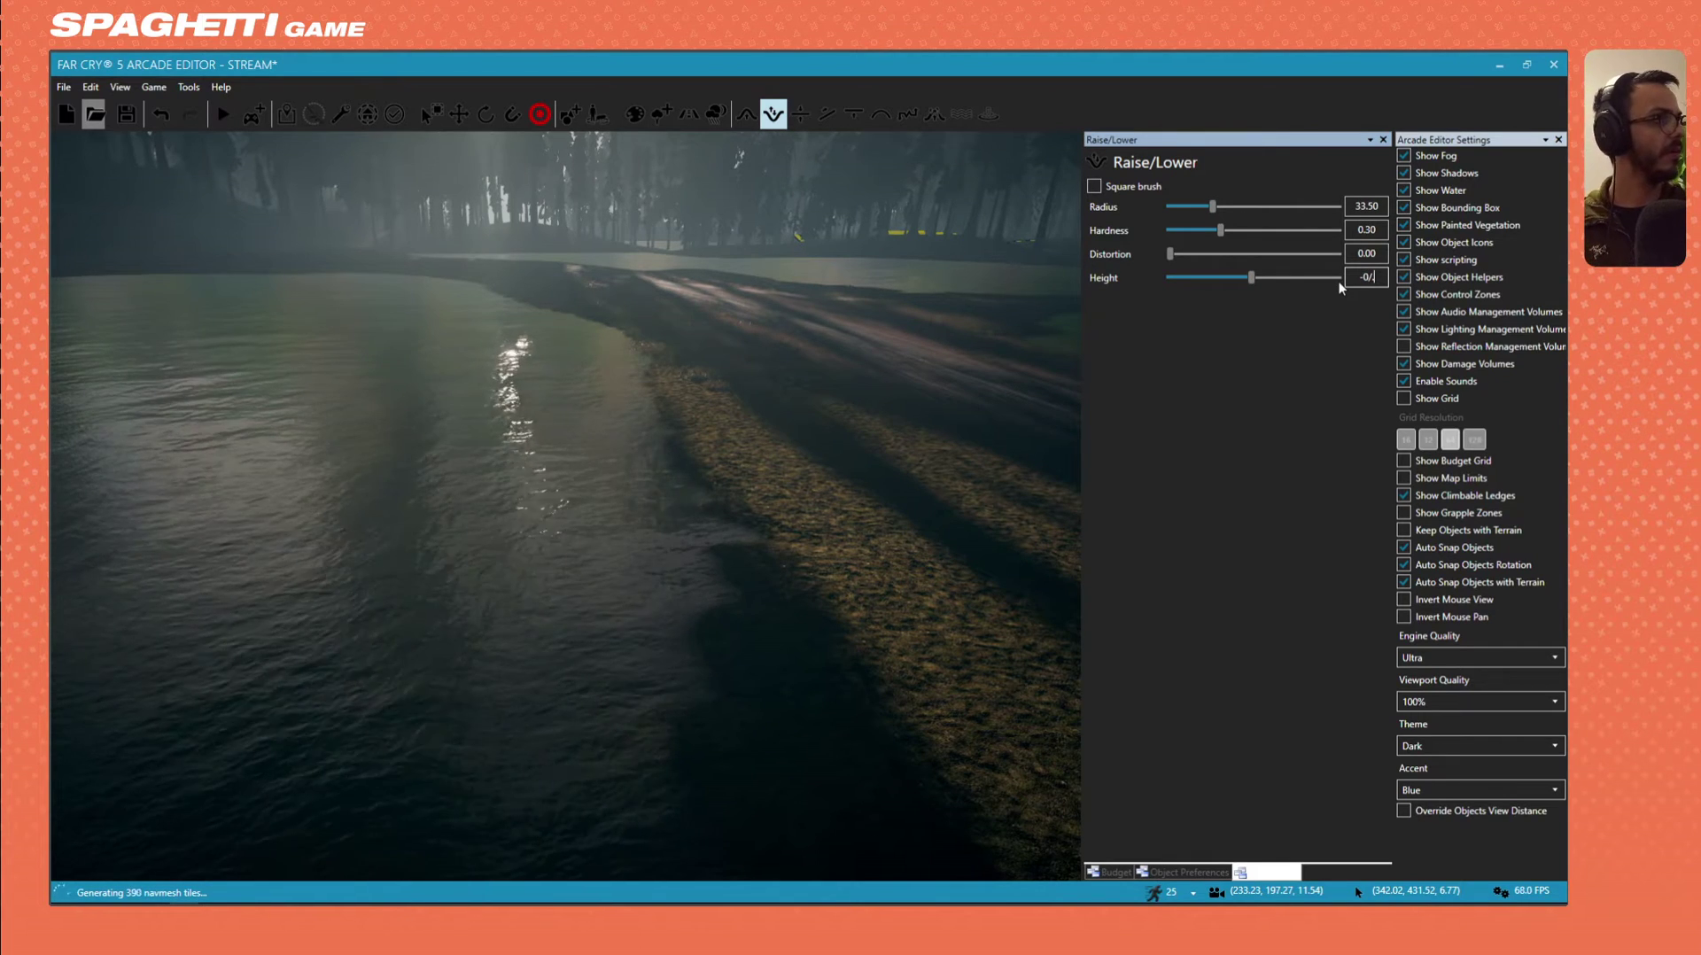
type("-0.30")
key("Return")
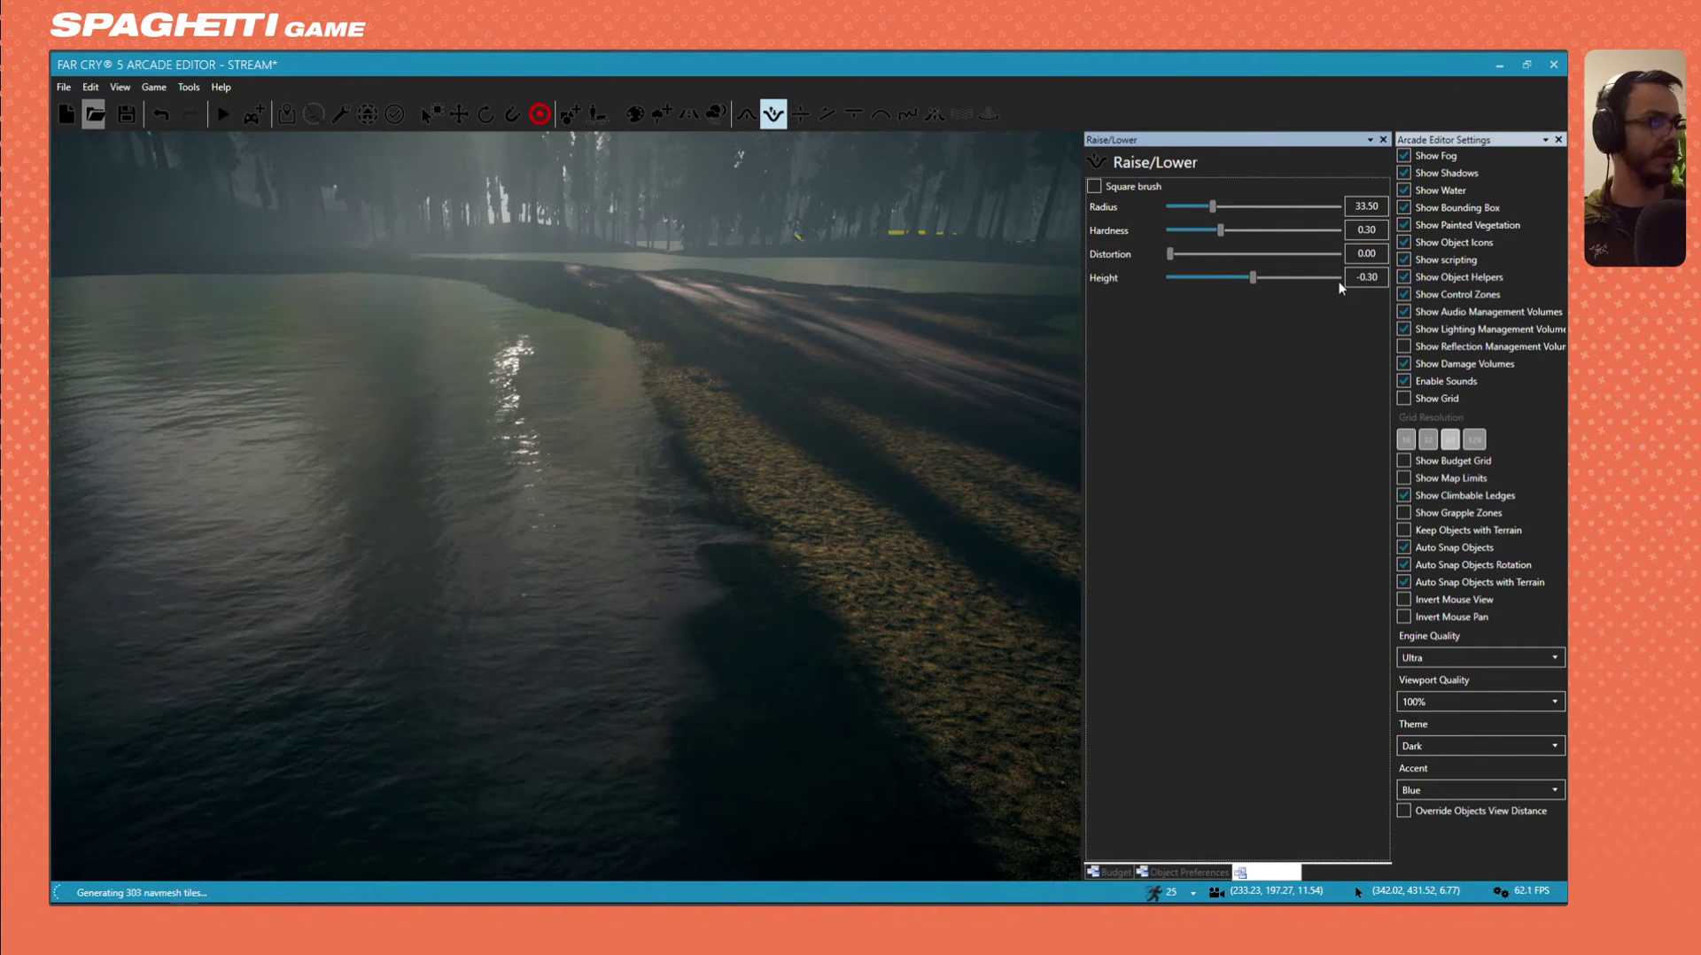
scroll(765, 386, "down", 6)
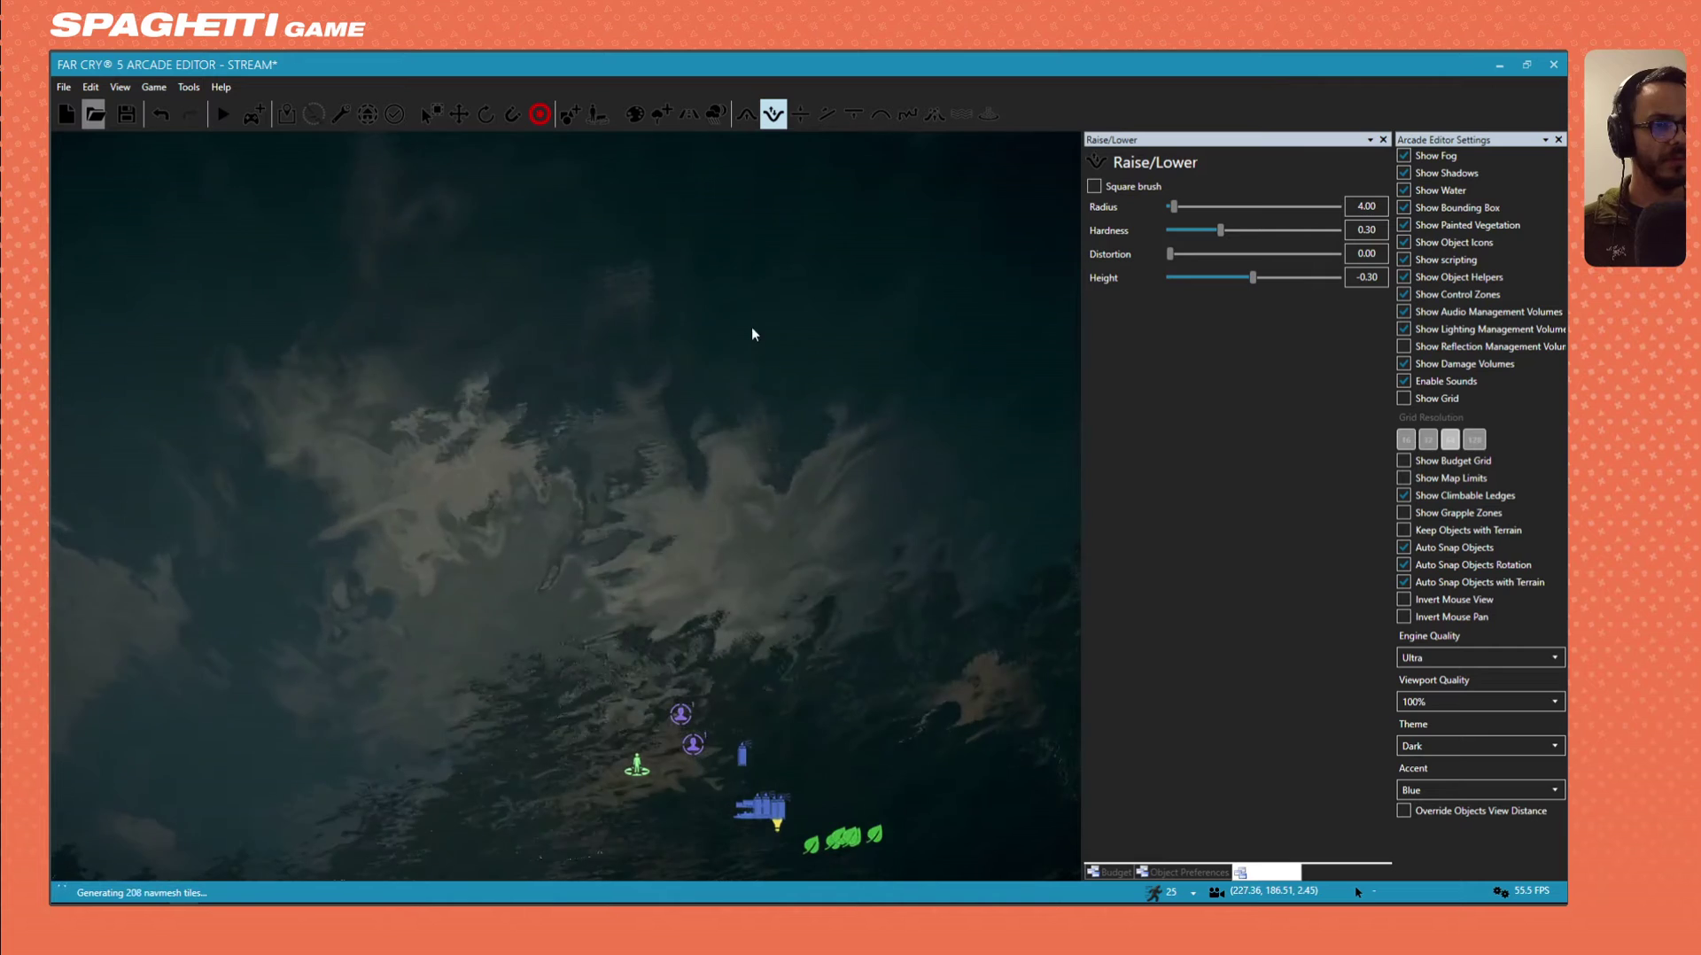
right_click_drag(752, 334, 721, 346)
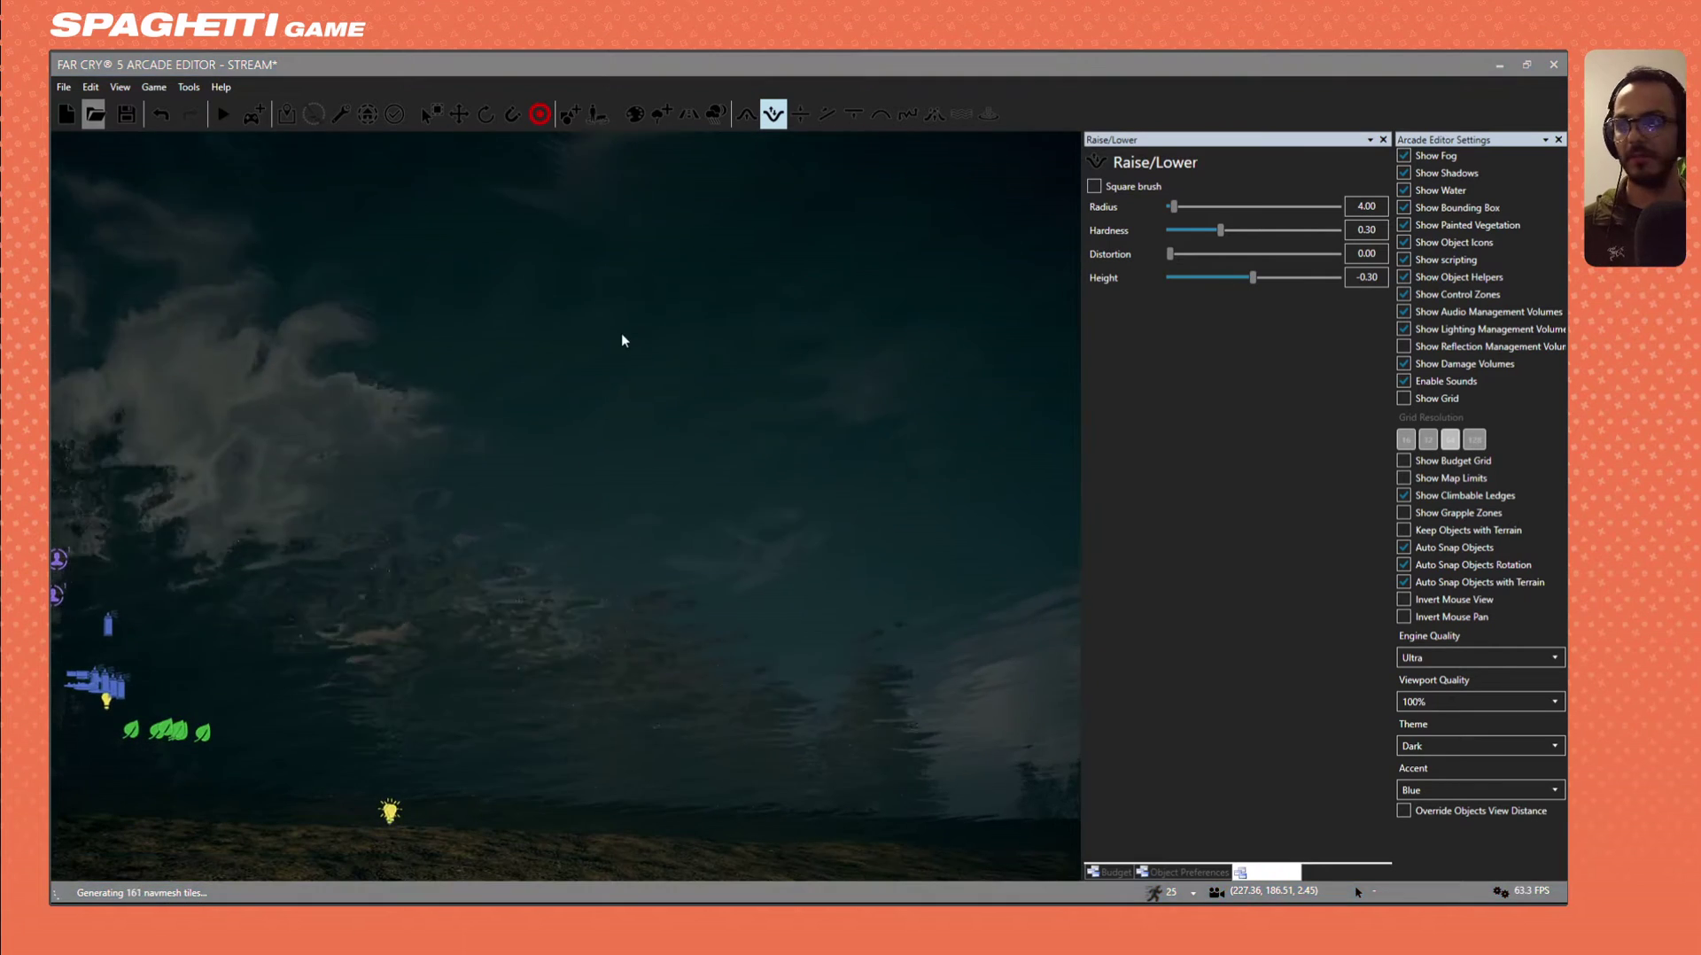
key("alt+Tab")
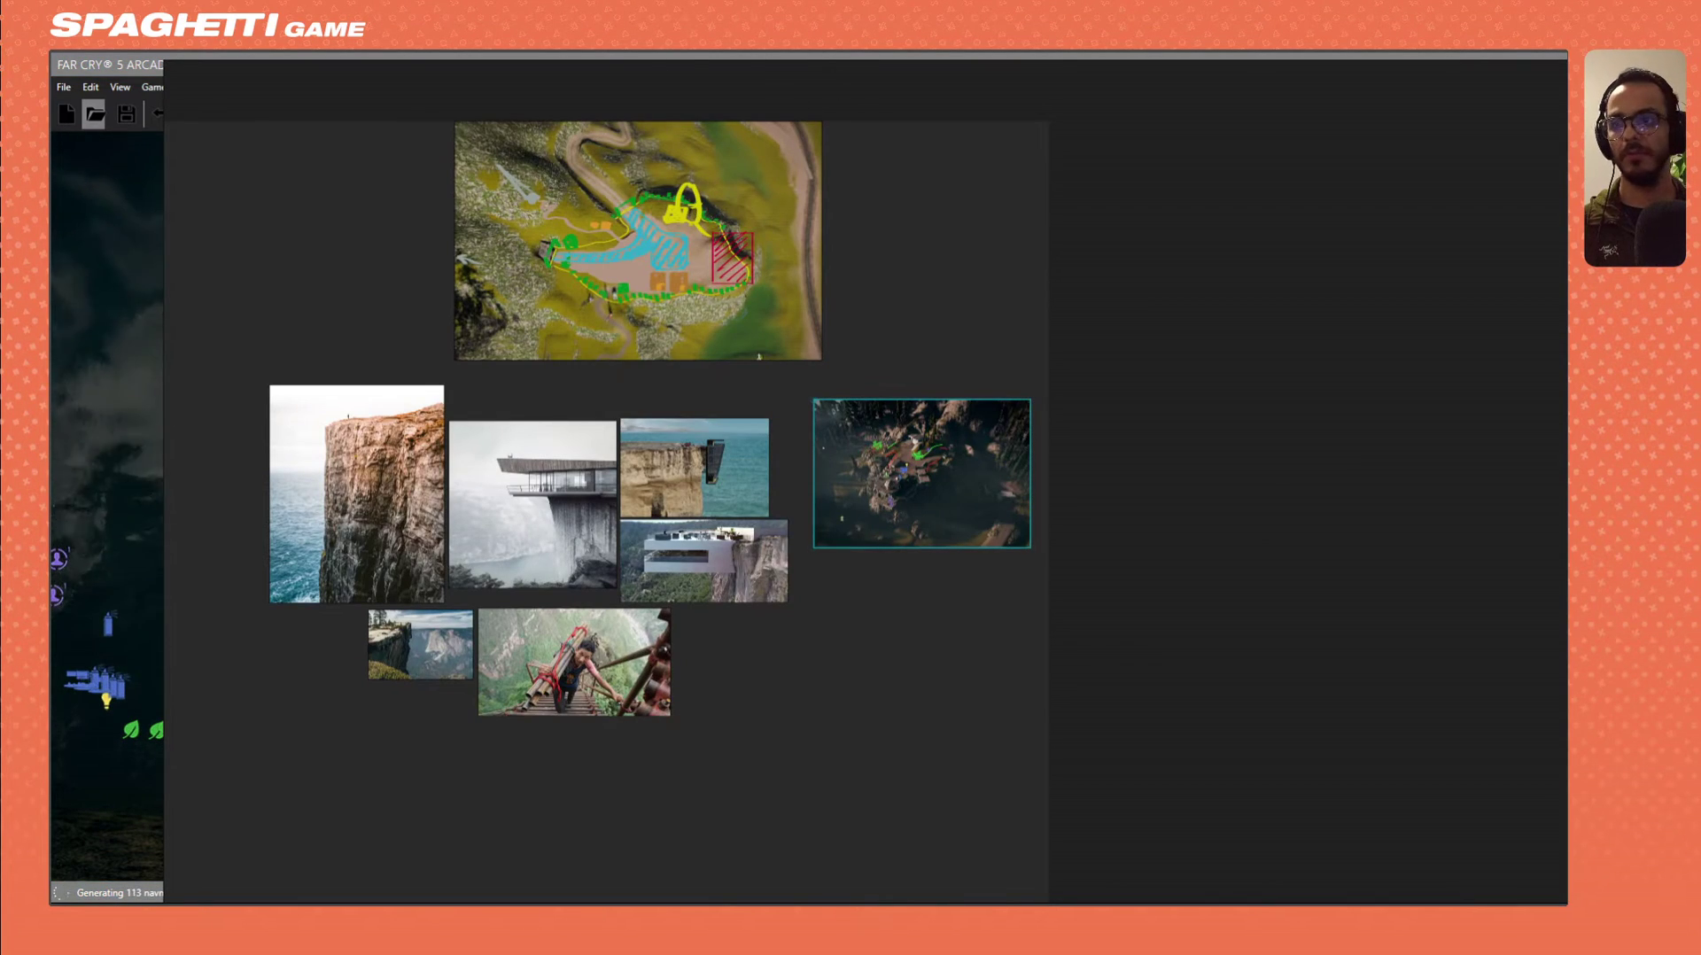
left_click(62, 297)
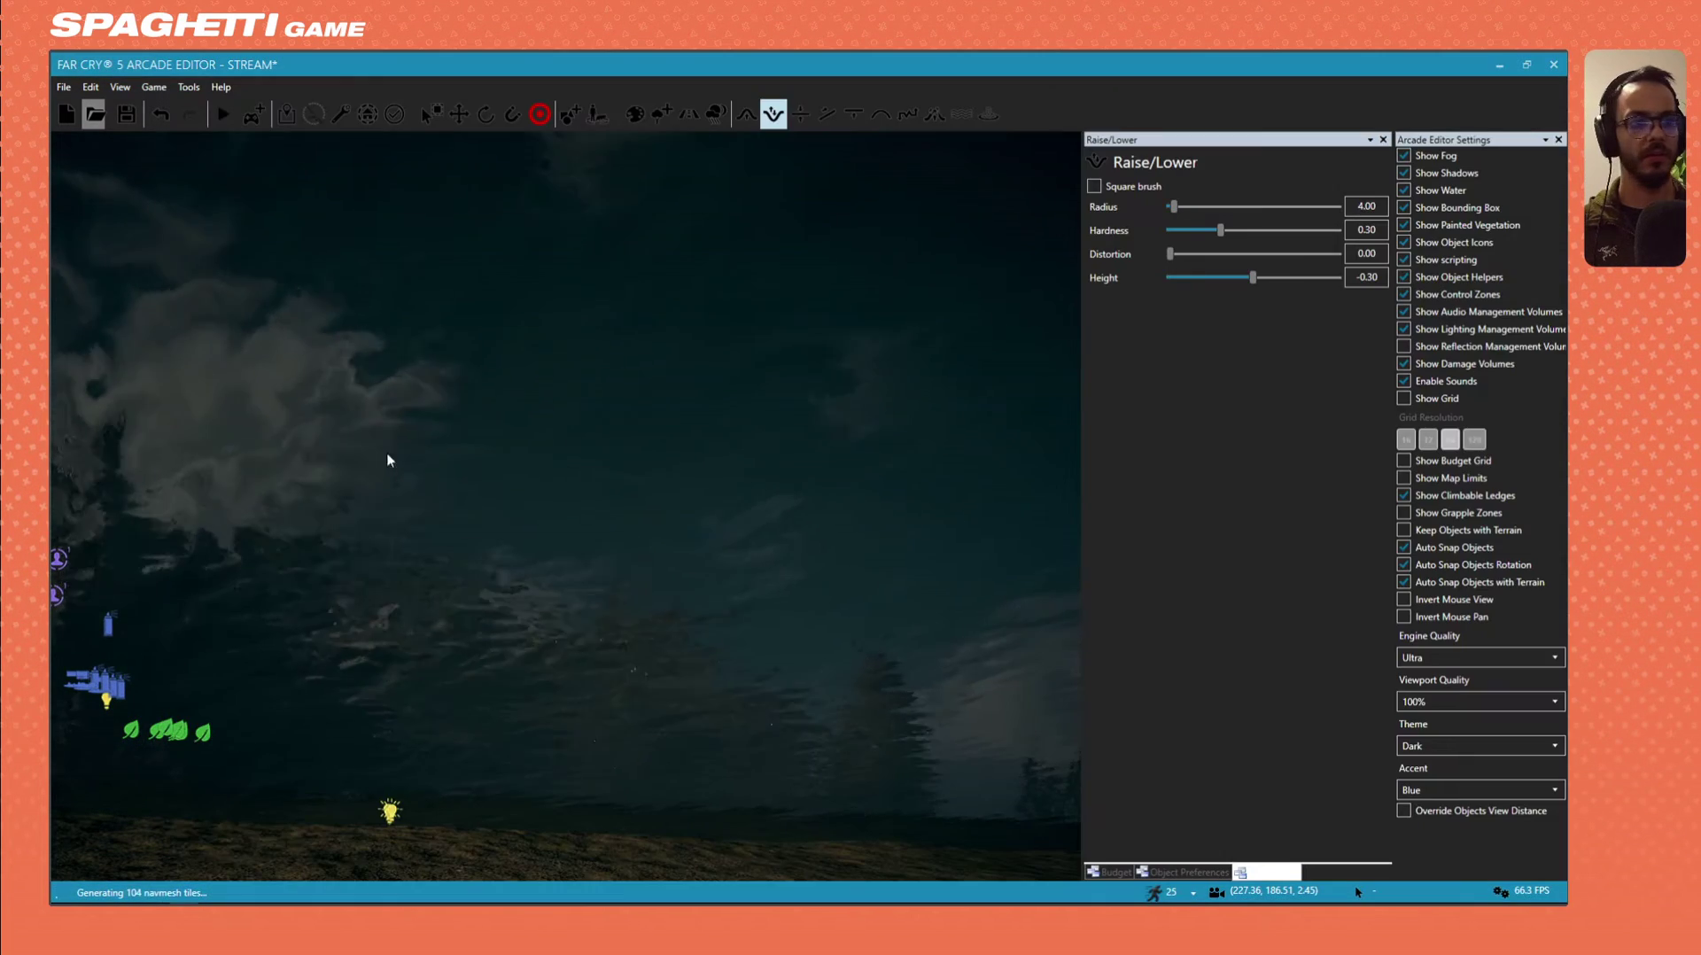
Set the Raise/Lower brush radius to 8.00 and lower the grassy edge of the lake beside the road.
right_click_drag(387, 459, 496, 360)
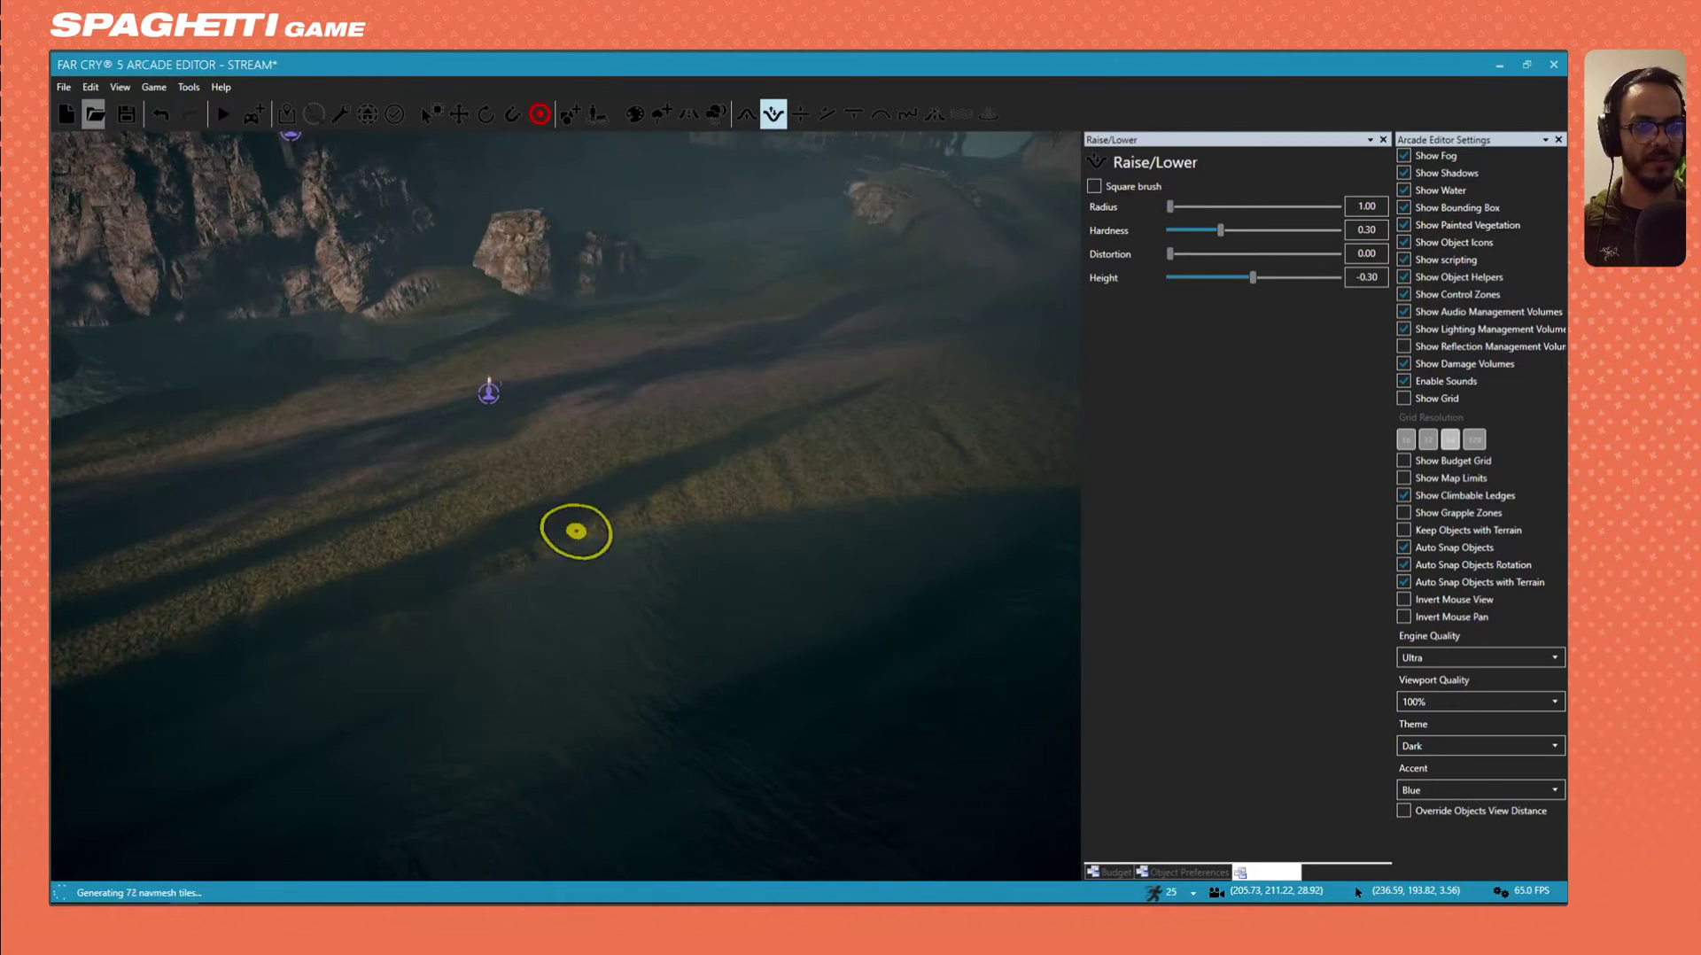
mouse_move(576, 531)
left_mouse_down("ctrl")
mouse_move(645, 530)
mouse_move(599, 531)
left_mouse_up("ctrl")
mouse_move(573, 497)
right_mouse_down()
mouse_move(651, 460)
mouse_move(585, 372)
right_mouse_up()
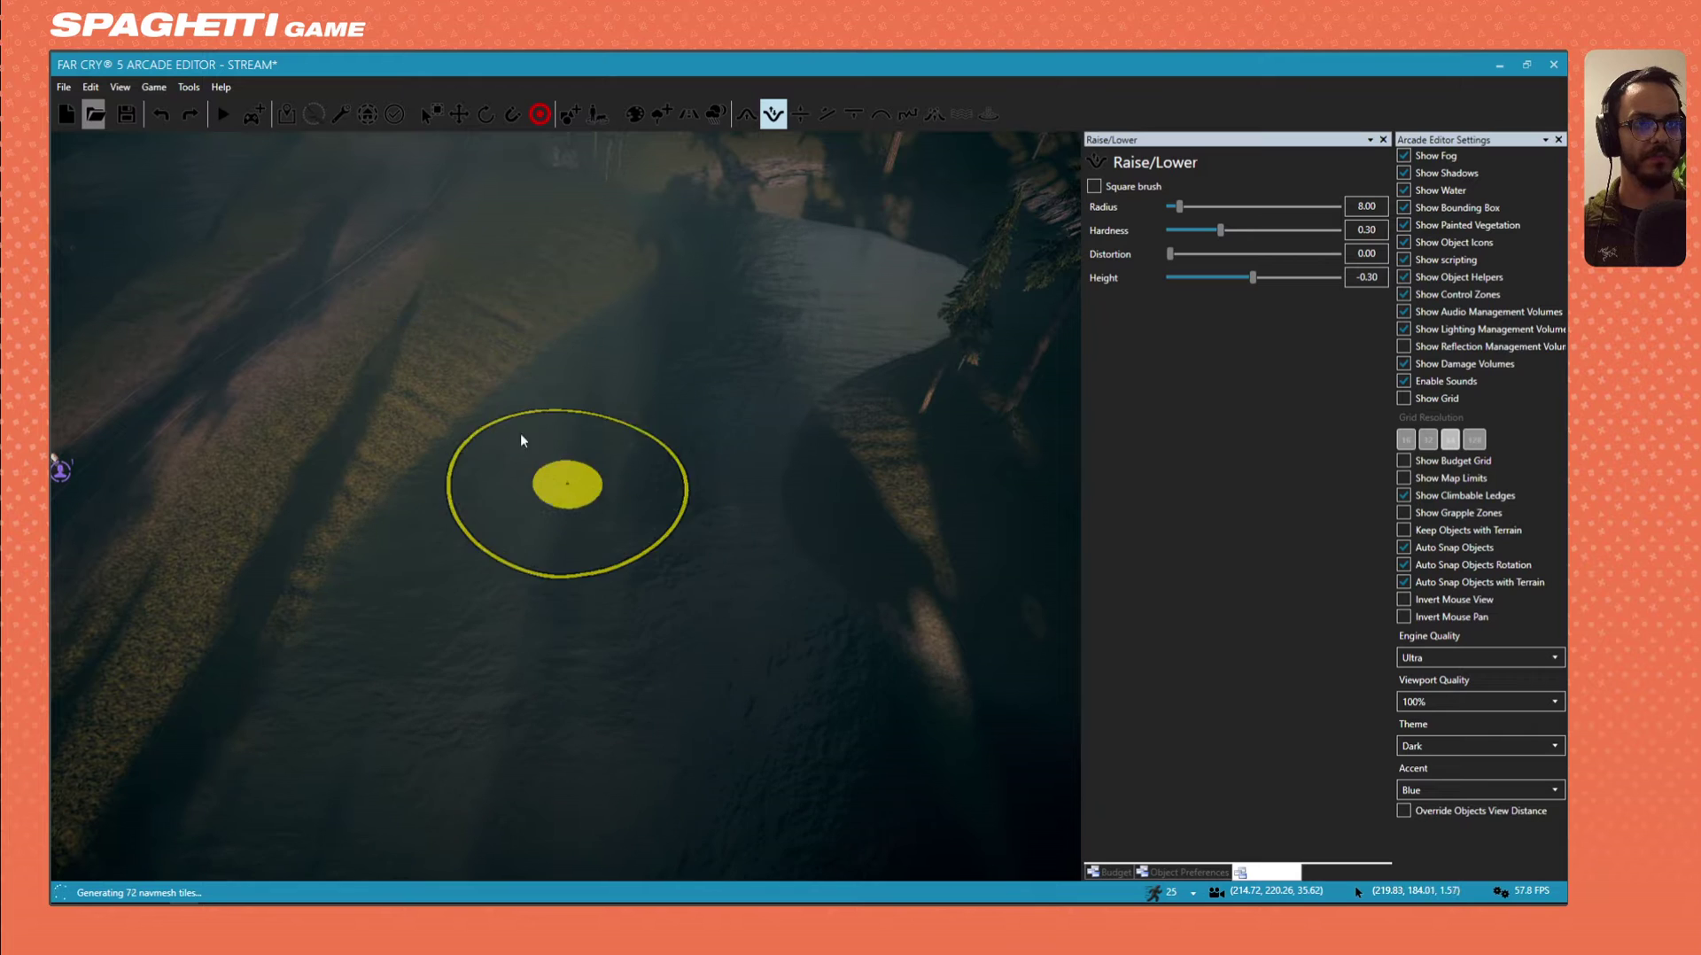
left_click_drag(439, 367, 461, 365)
mouse_move(460, 365)
right_mouse_down()
mouse_move(523, 394)
mouse_move(473, 365)
right_mouse_up()
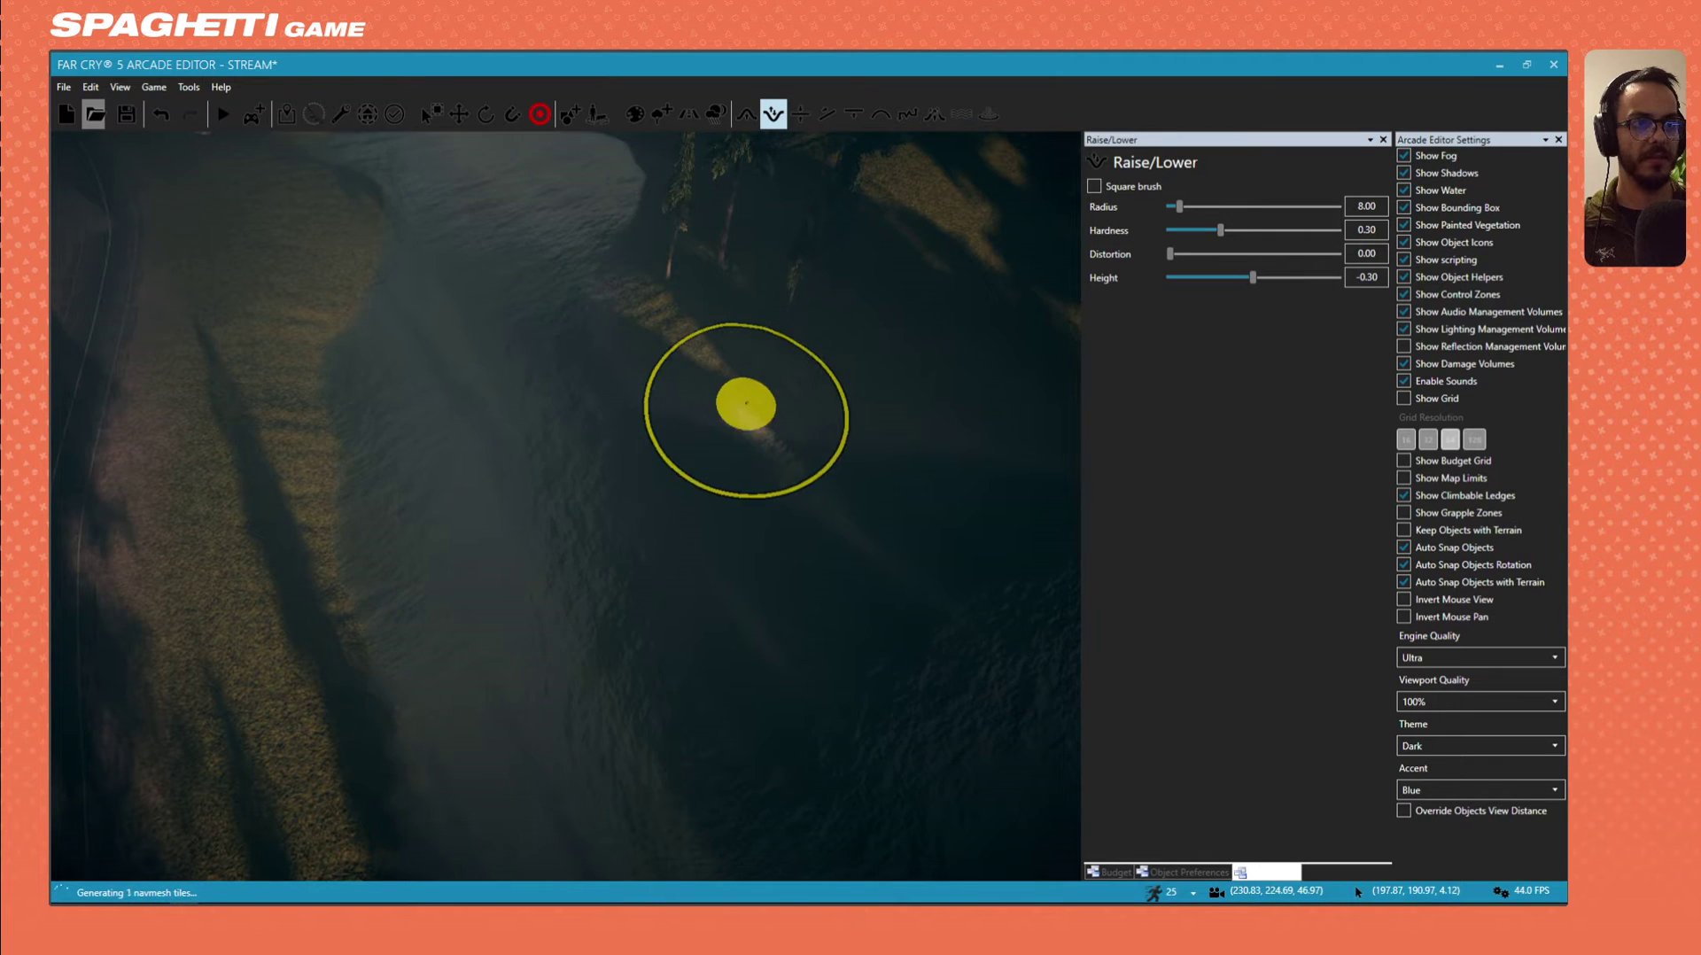
Set the brush radius to 6.50 and lower the shallow ground at the edge of the lake.
scroll(578, 498, "down", 2)
mouse_move(578, 499)
right_mouse_down()
mouse_move(682, 452)
mouse_move(797, 438)
mouse_move(802, 412)
right_mouse_up()
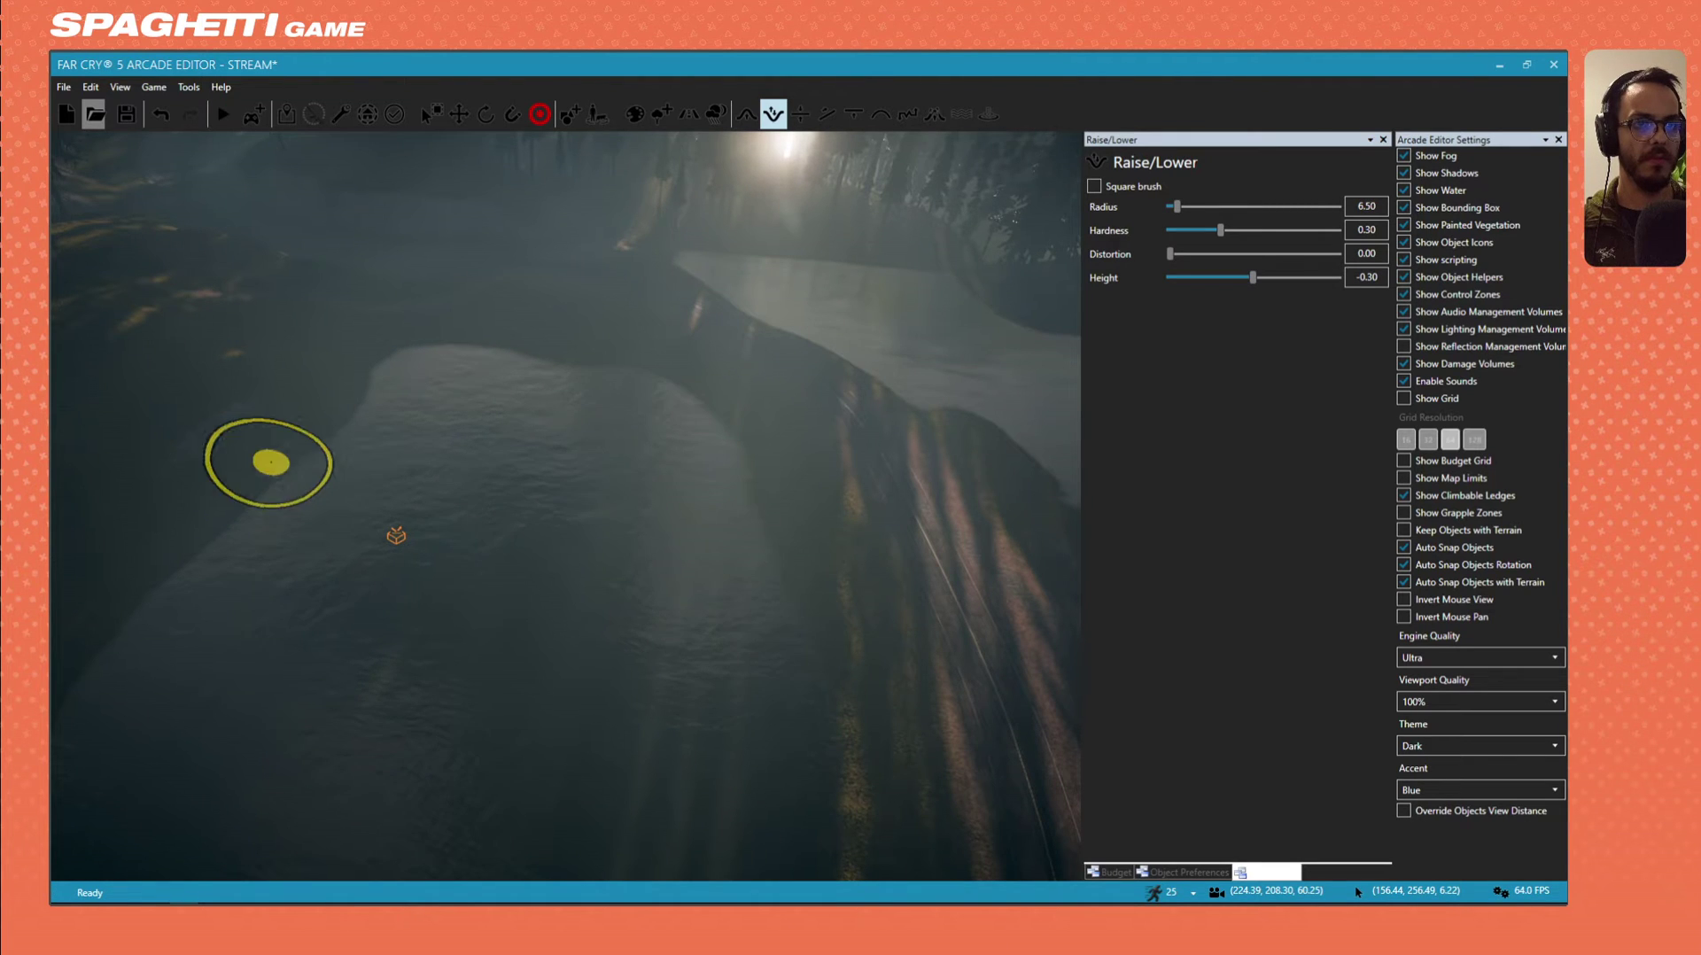
right_click_drag(385, 555, 383, 665)
key("w")
key("a")
right_click_drag(468, 445, 473, 387)
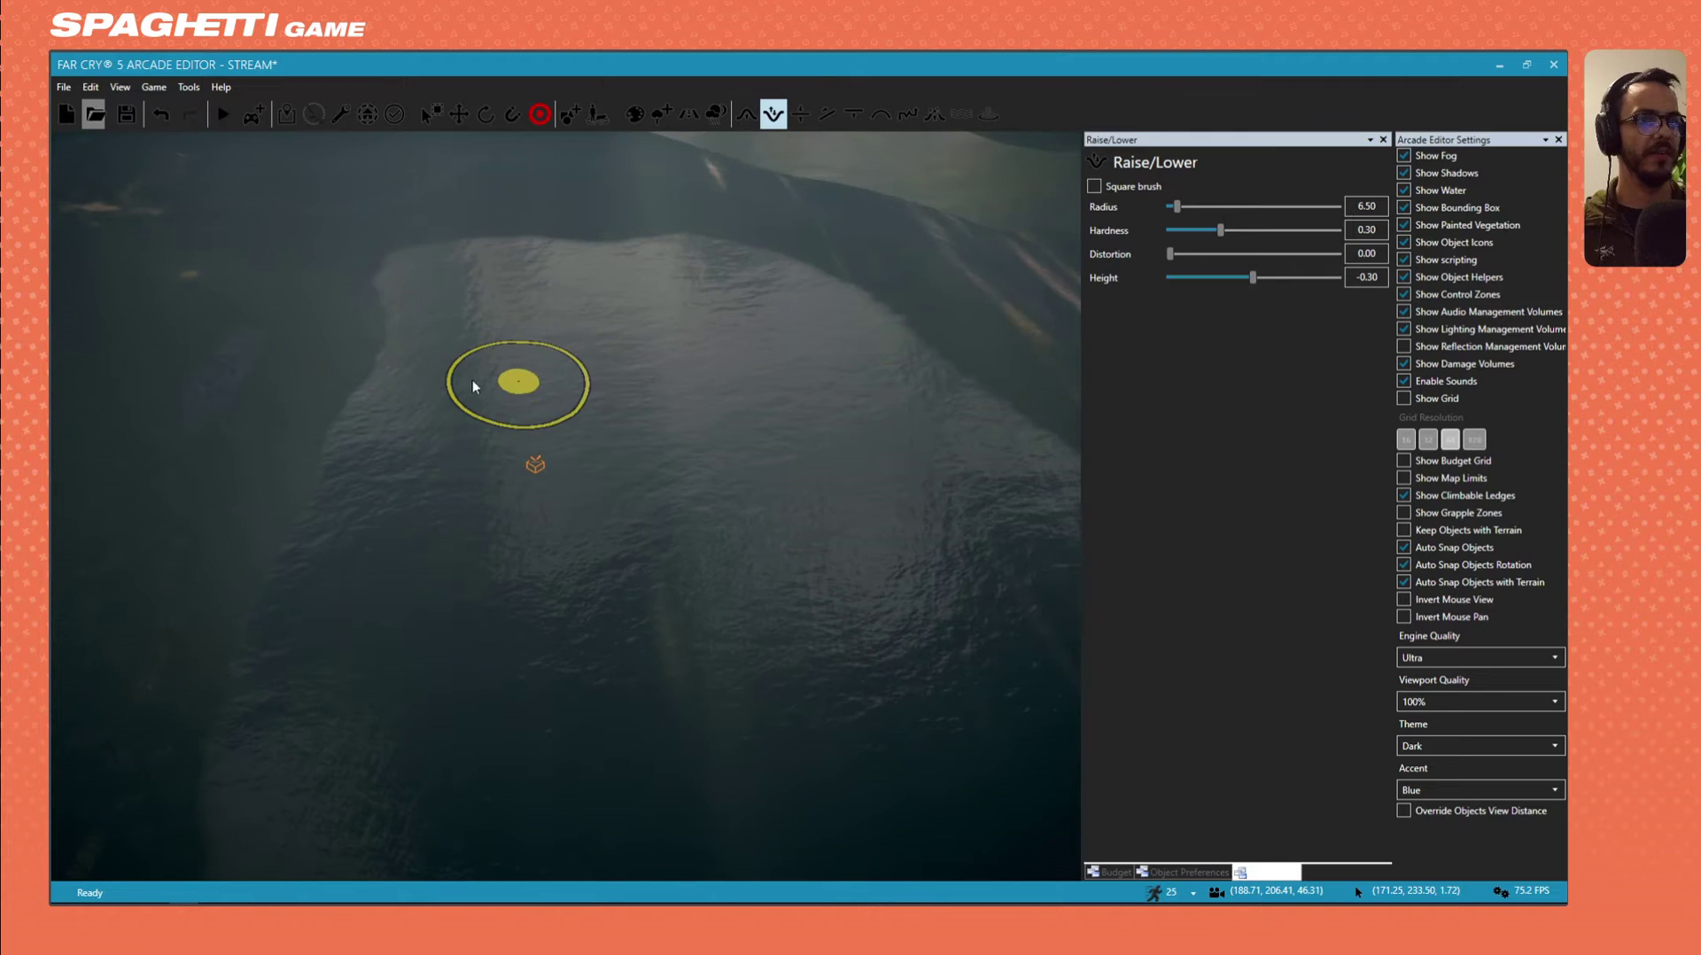
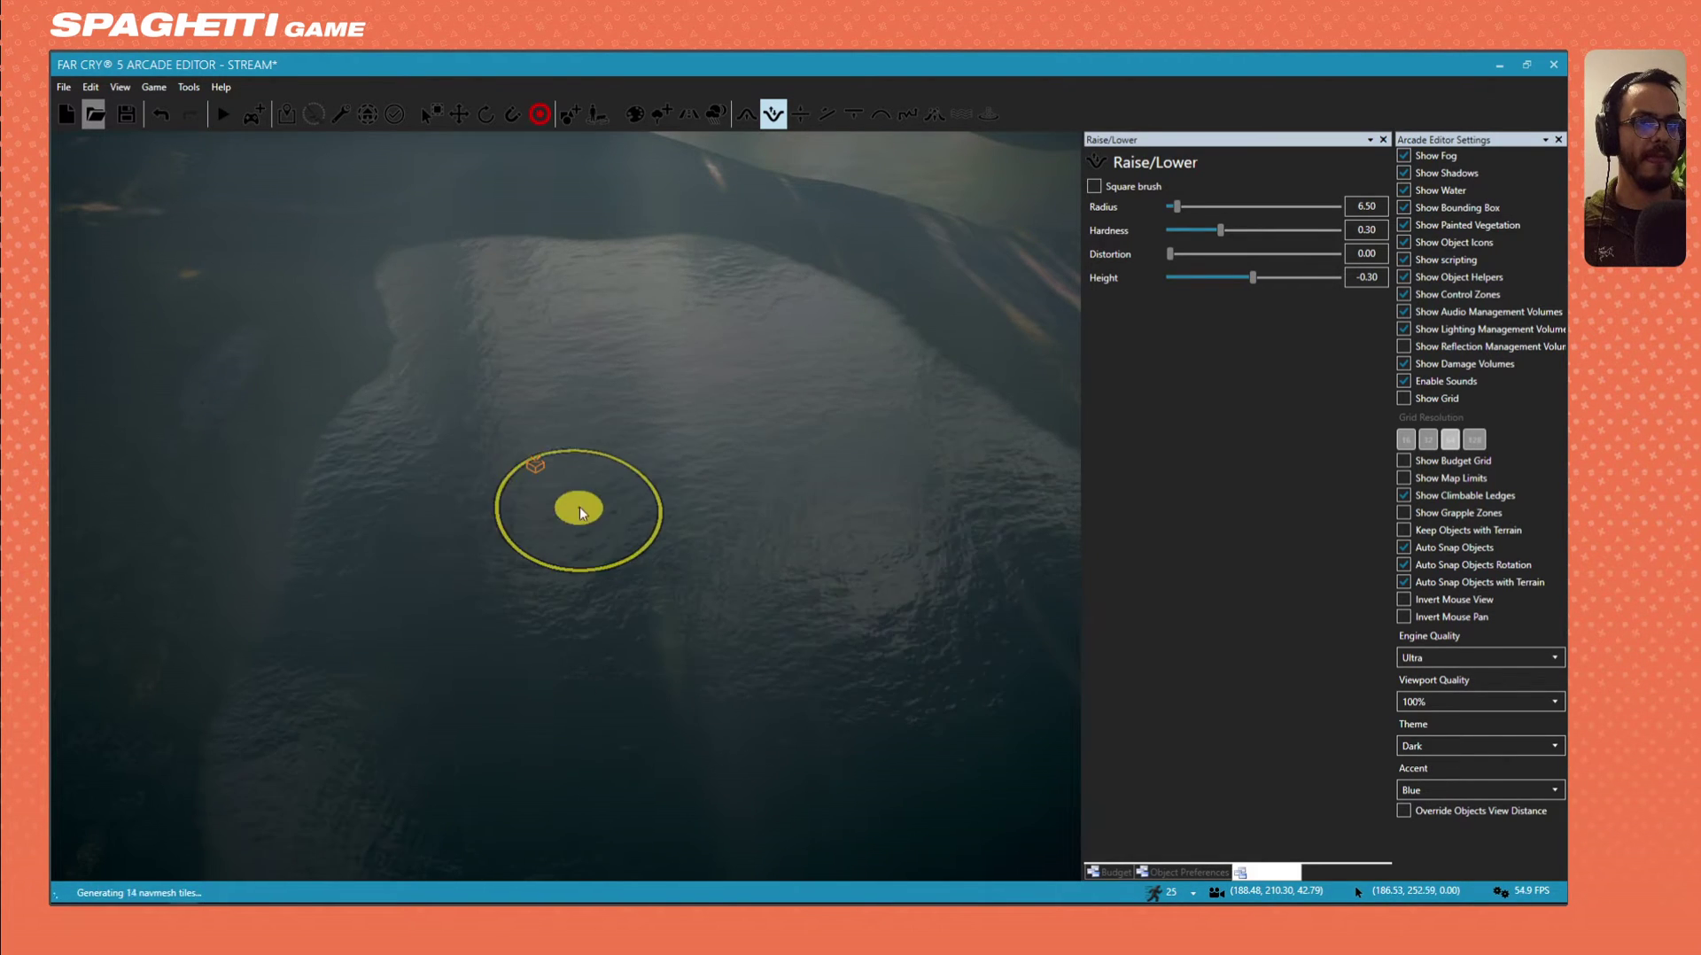
Lower the grassy bank between the road and the lake to push the waterline back.
key("w")
mouse_move(606, 513)
right_mouse_down()
mouse_move(620, 425)
mouse_move(714, 464)
mouse_move(626, 525)
mouse_move(665, 540)
mouse_move(625, 521)
right_mouse_up()
key("s")
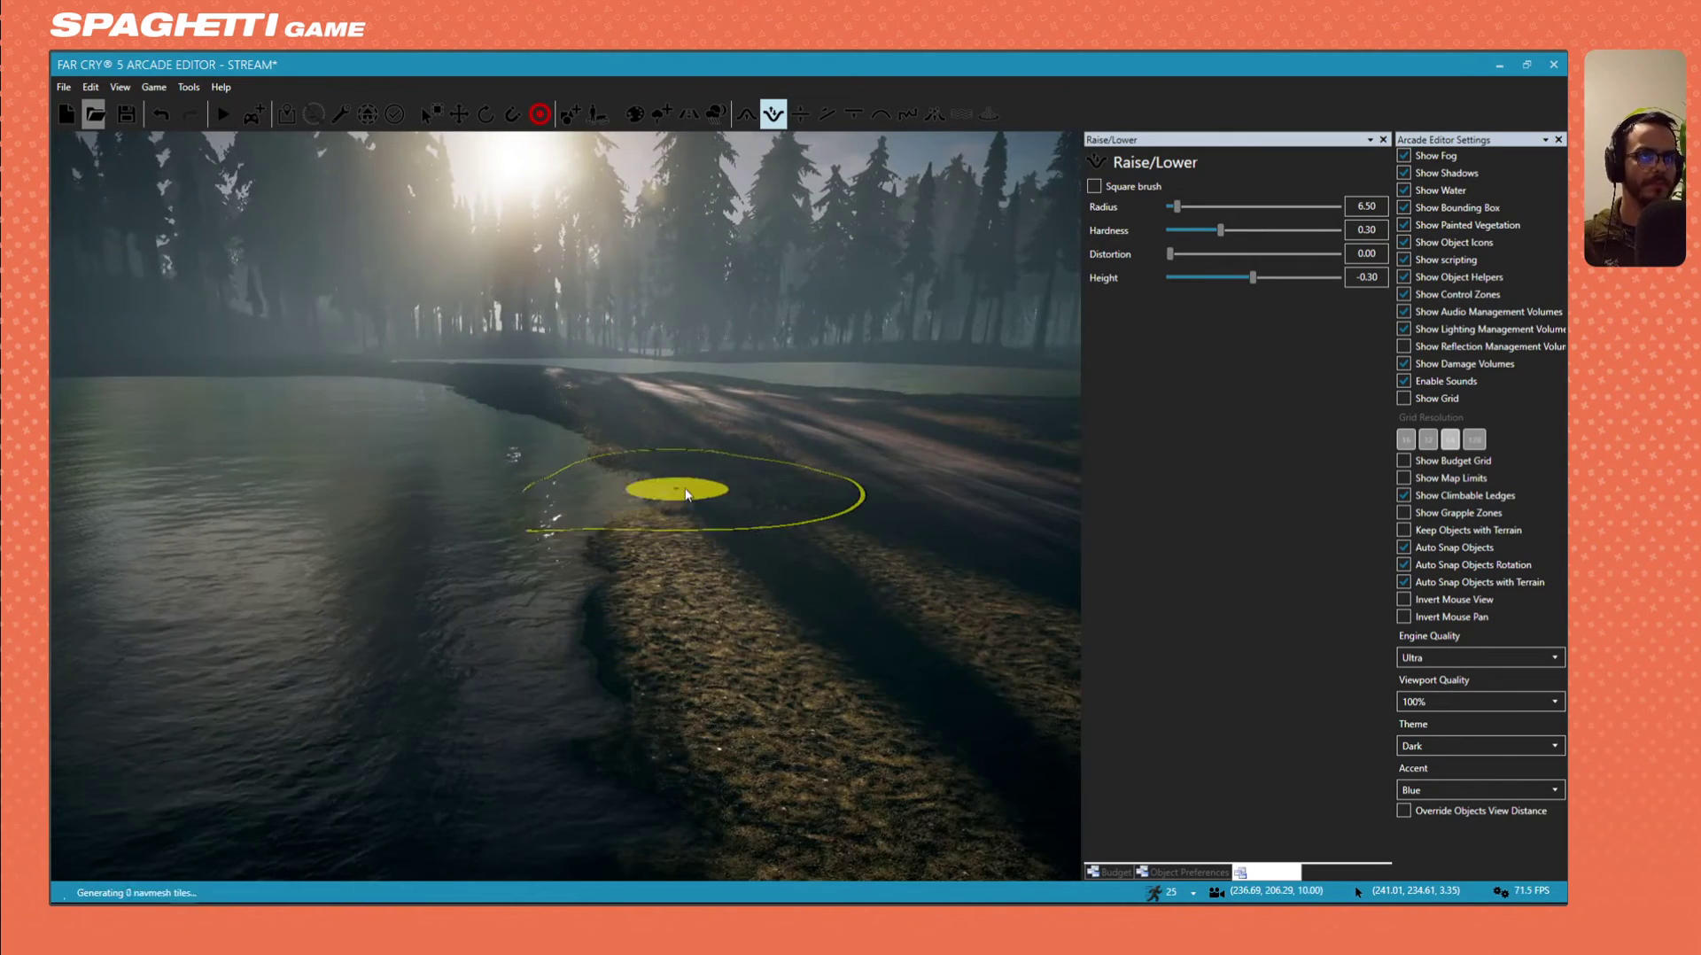
key("s")
right_click_drag(724, 574, 683, 616)
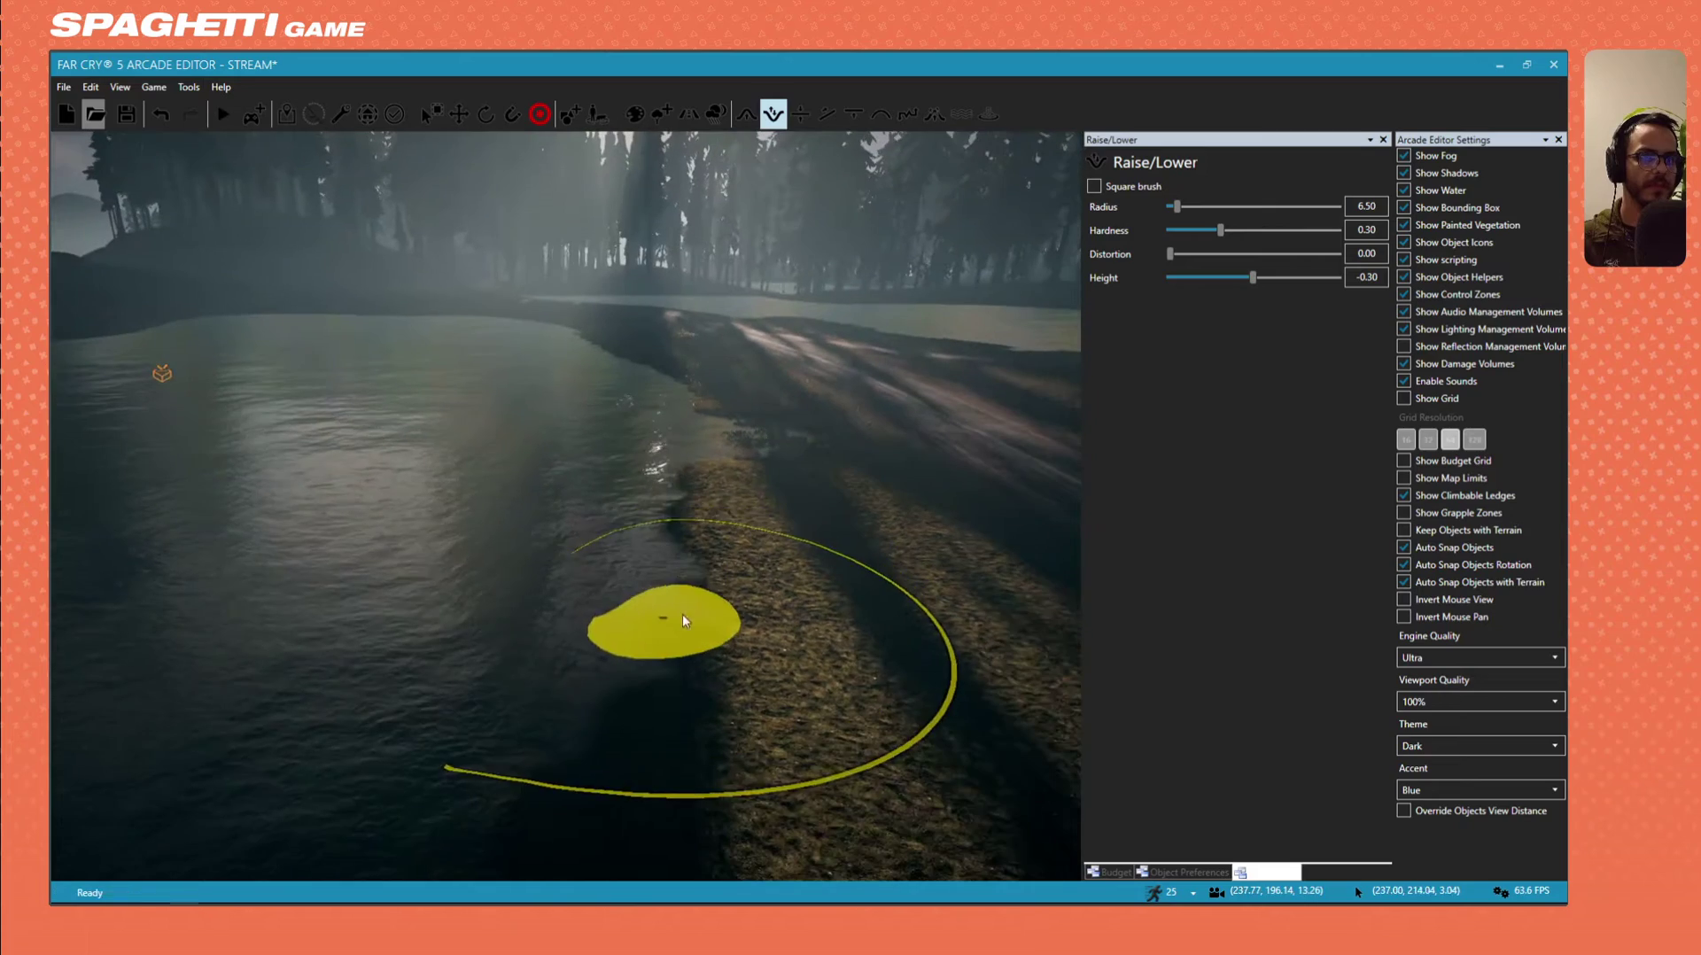
left_click_drag(702, 580, 738, 692)
key("s")
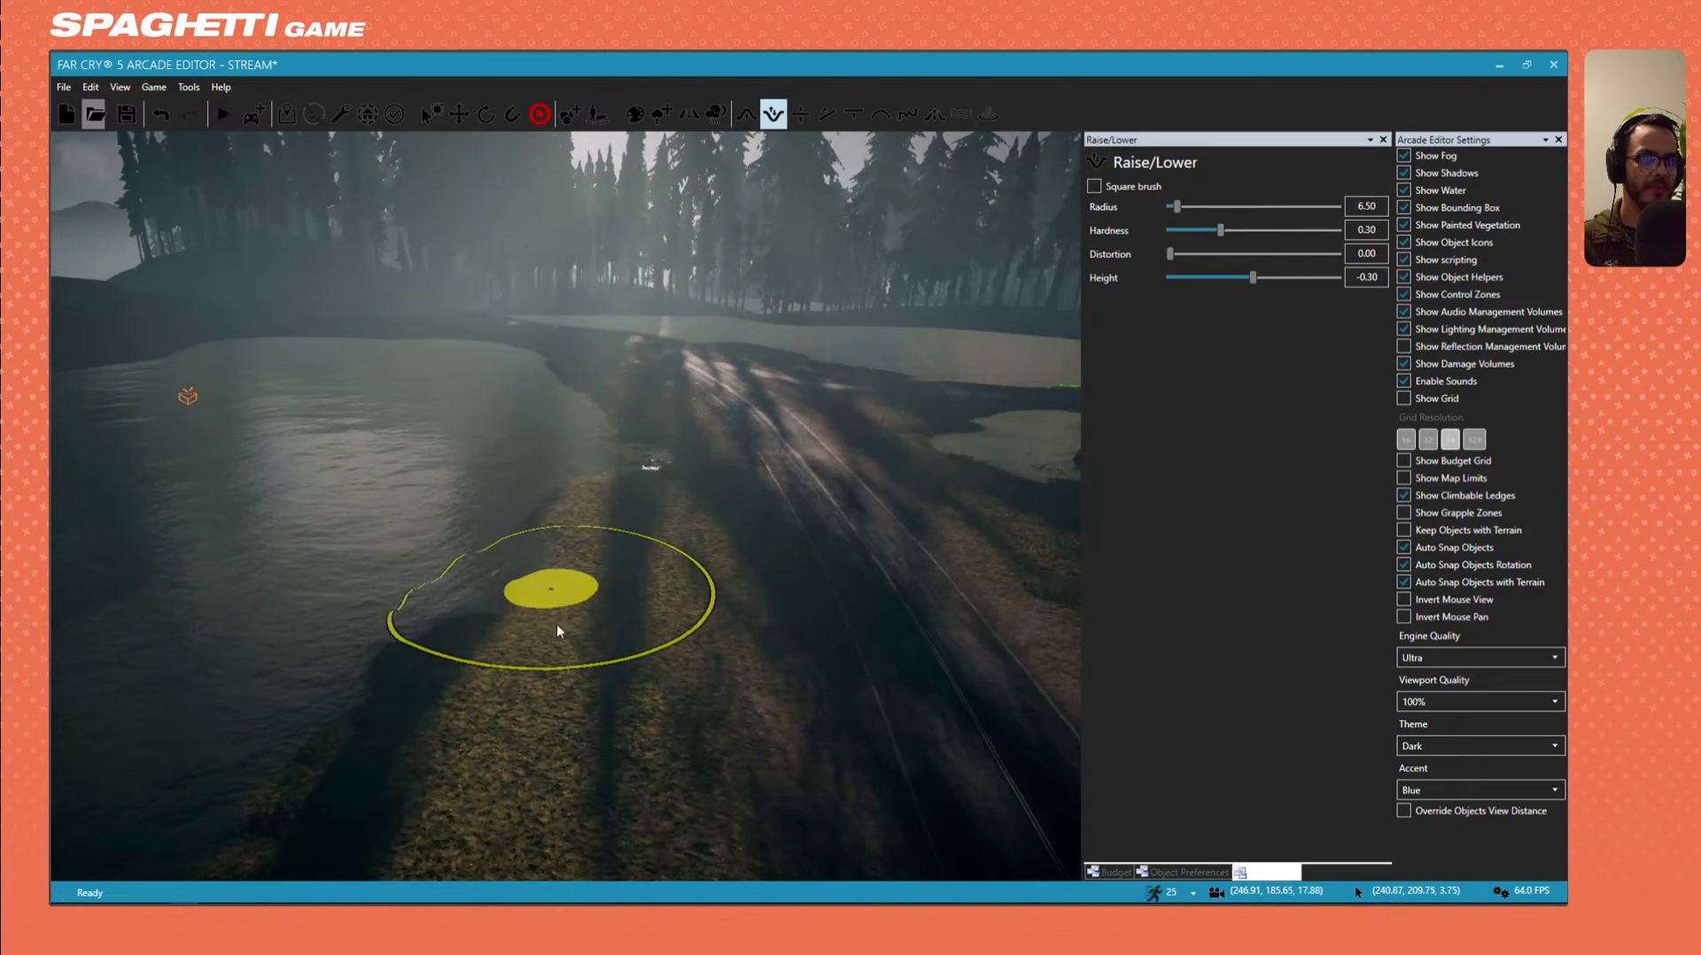
left_click_drag(556, 624, 537, 699)
Lower the shadowed part of the bank near the sun's reflection to make the shoreline irregular.
key("s")
mouse_move(537, 699)
right_mouse_down()
mouse_move(512, 769)
mouse_move(563, 591)
mouse_move(545, 678)
right_mouse_up()
key("w")
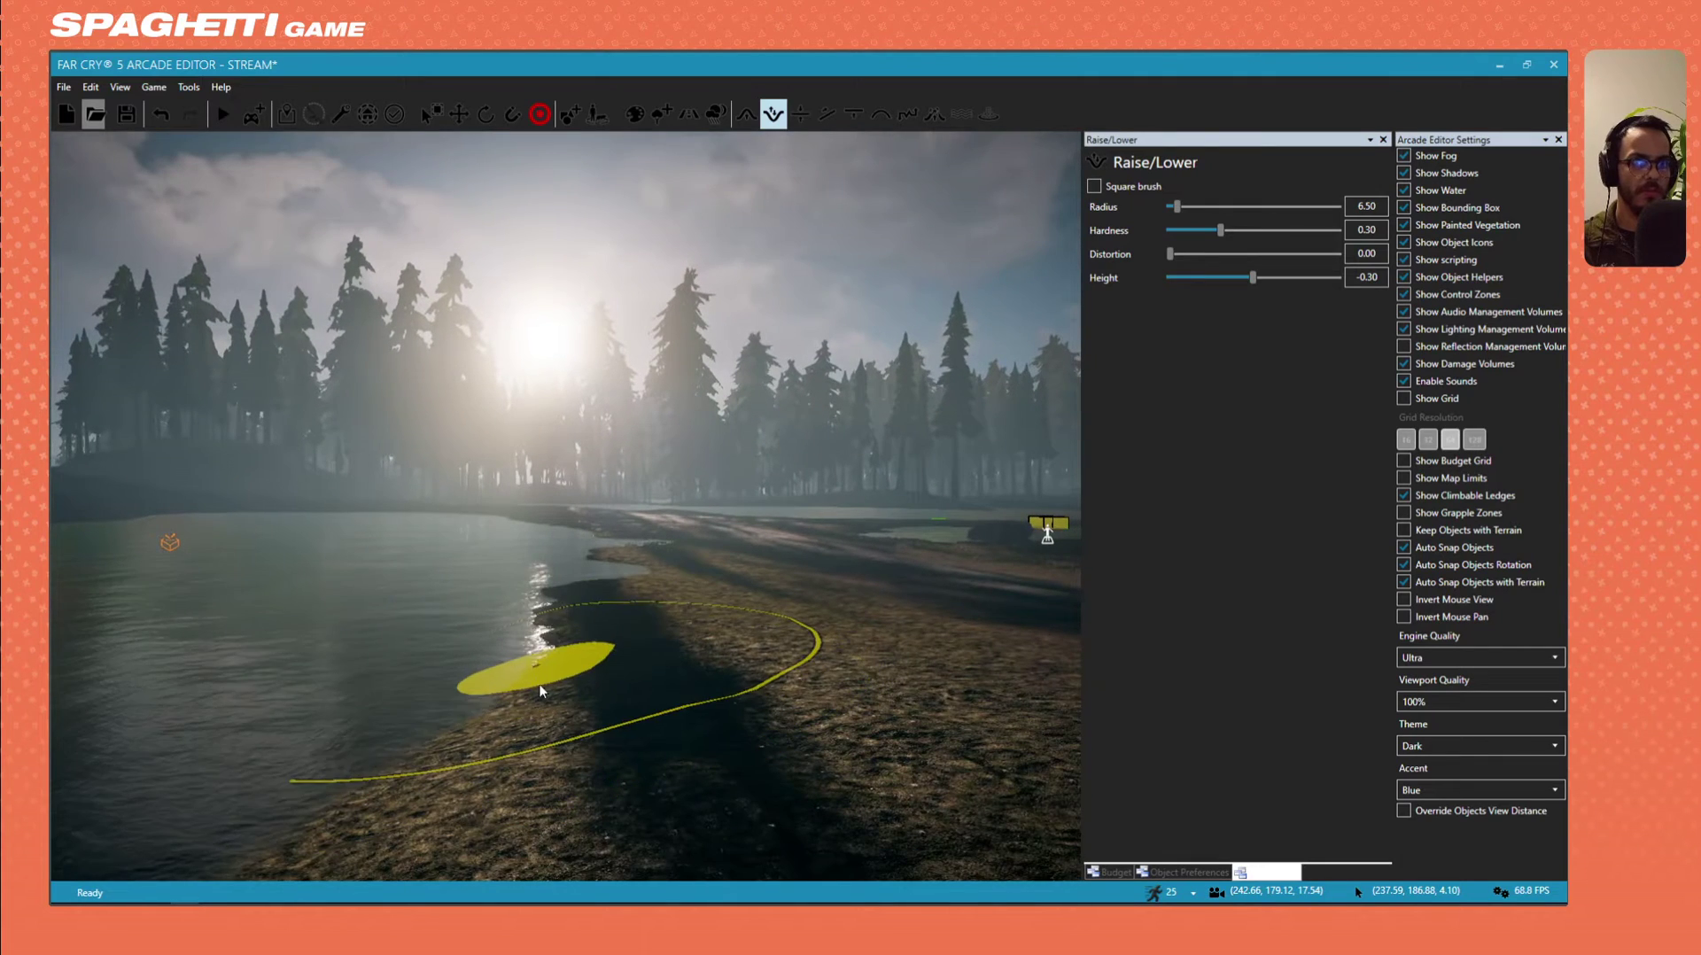
left_click_drag(645, 652, 670, 663)
right_click_drag(662, 650, 671, 682)
key("s")
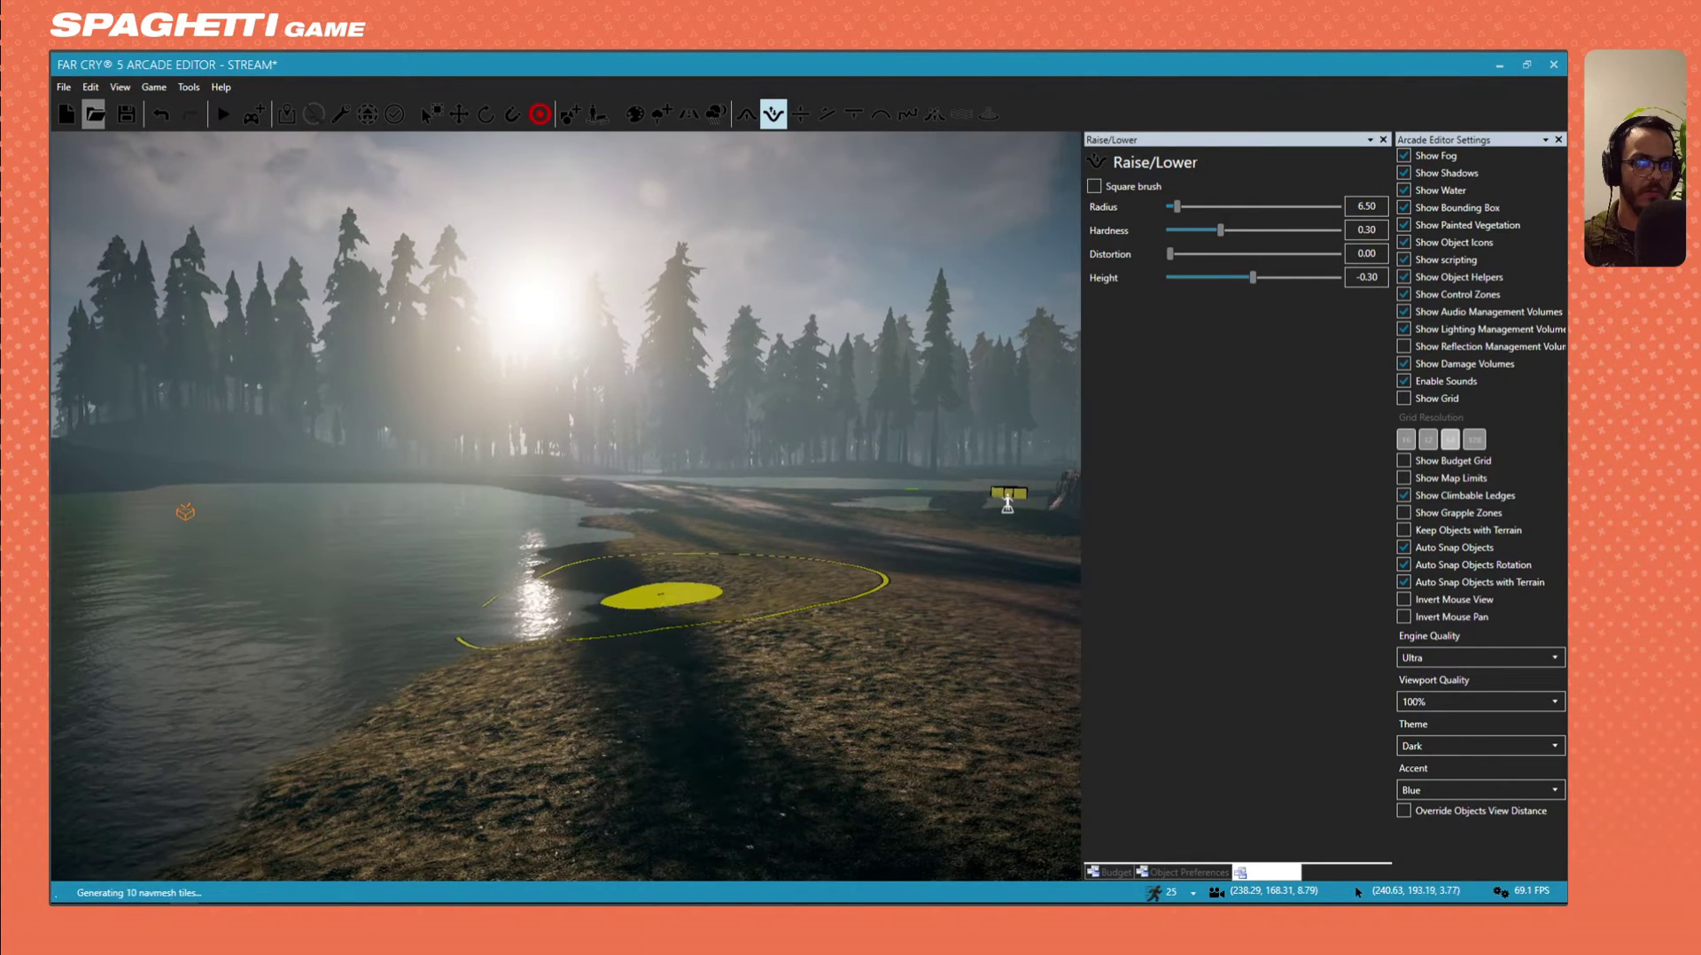
key("s")
right_click_drag(692, 617, 689, 632)
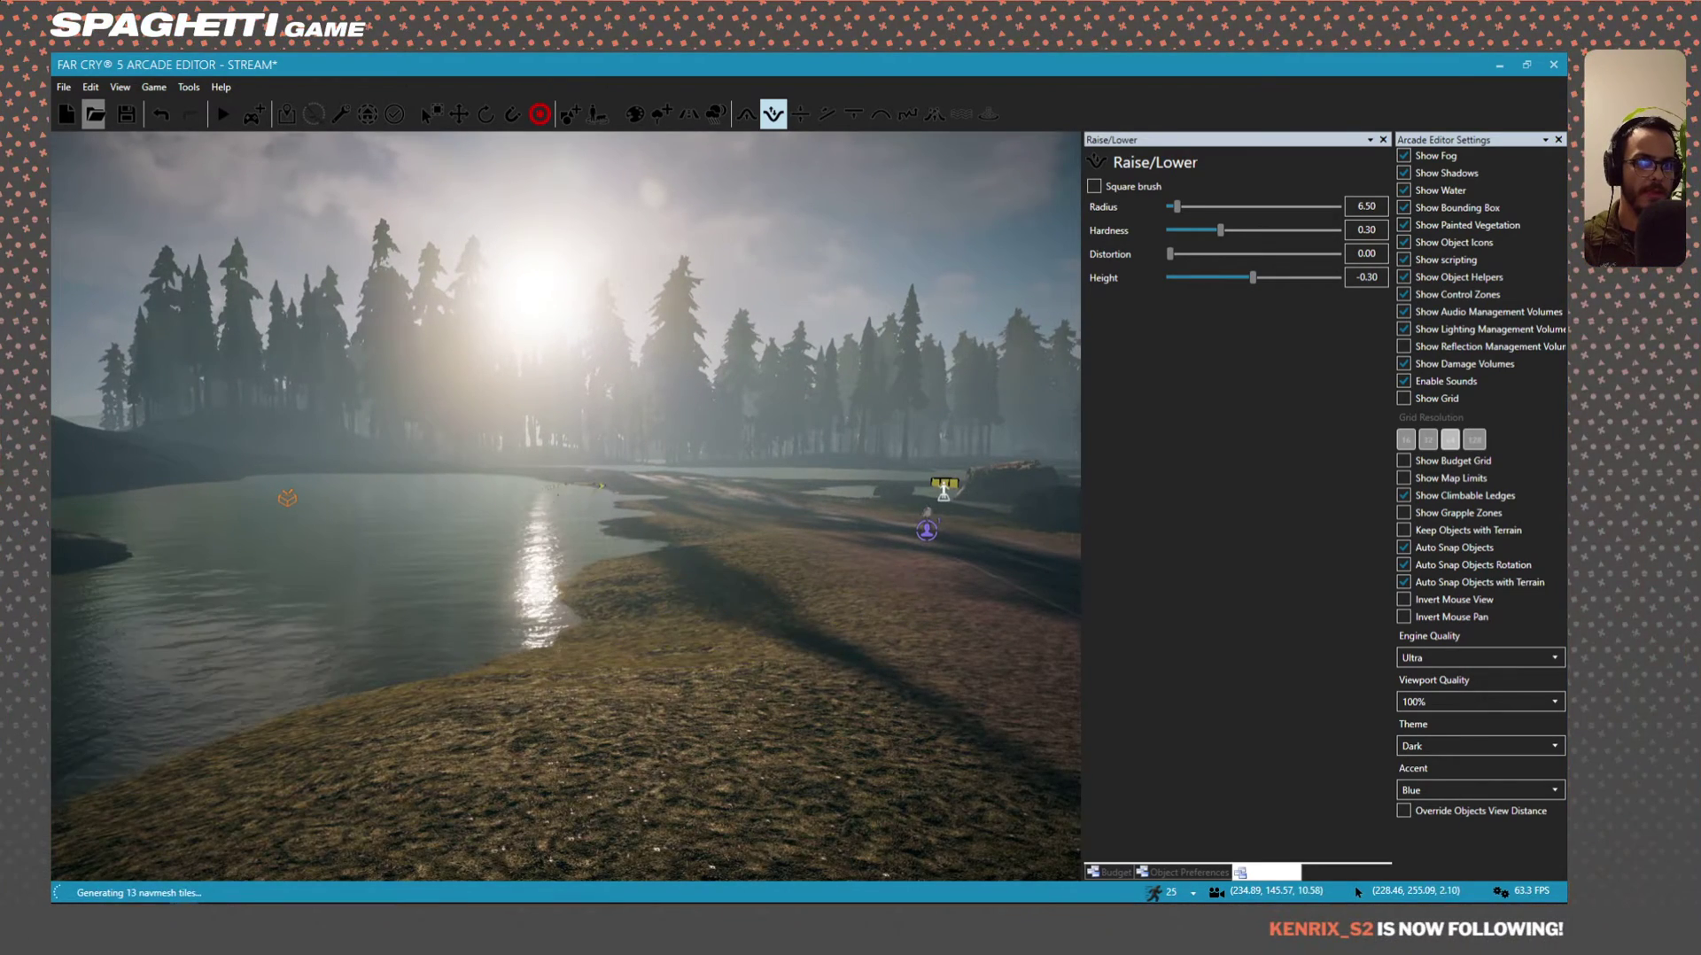
Lower the rounded edge of the grassy bank at the near end of the lake.
right_click_drag(571, 626, 611, 630)
key("s")
key("a")
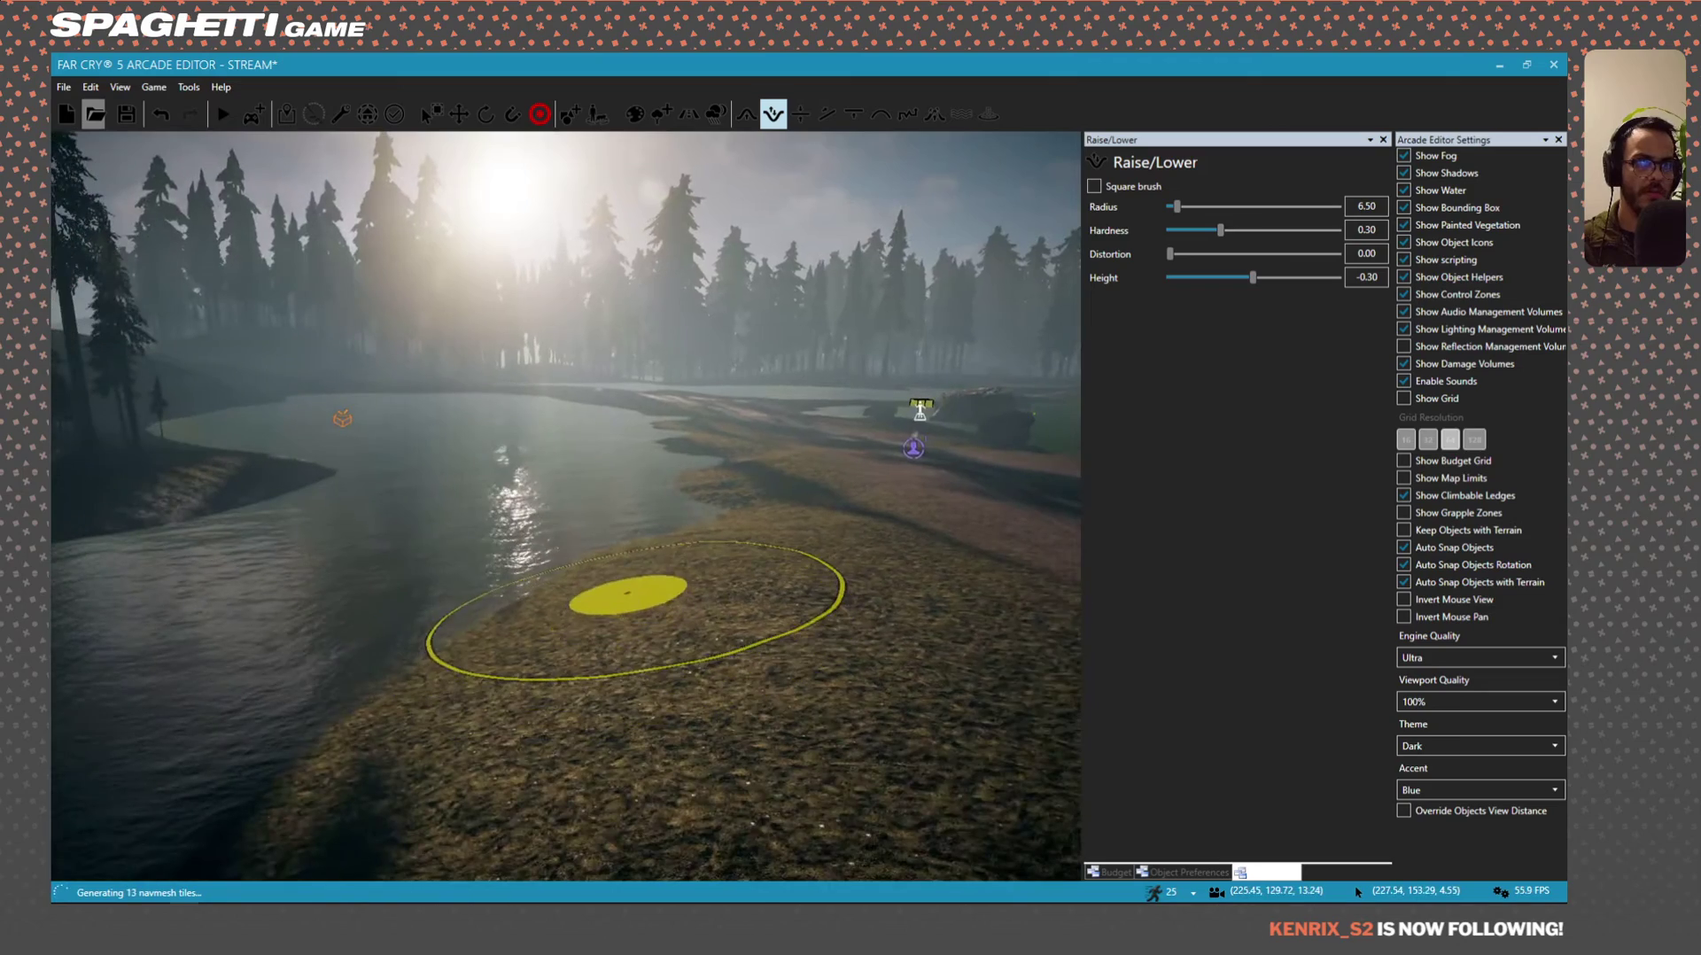
left_click_drag(629, 596, 593, 617)
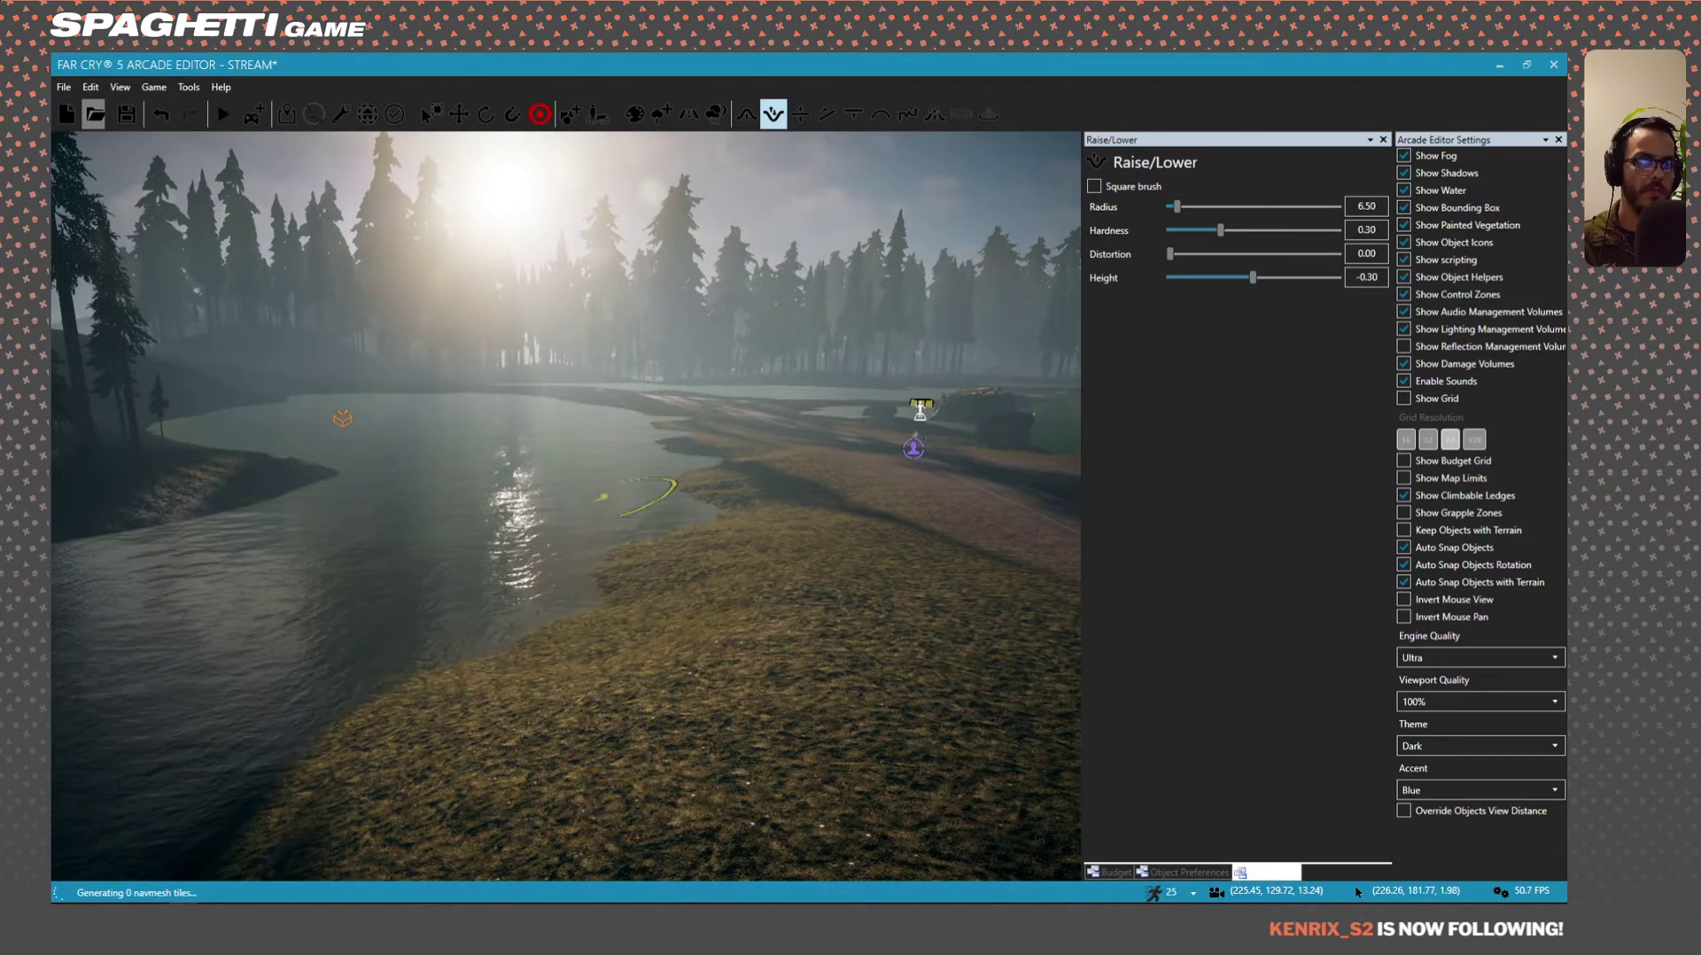
Cut into the grassy point at the narrow end of the lake with the lowering brush.
mouse_move(562, 652)
right_mouse_down()
mouse_move(675, 610)
mouse_move(485, 554)
mouse_move(483, 501)
mouse_move(630, 513)
right_mouse_up()
key("w")
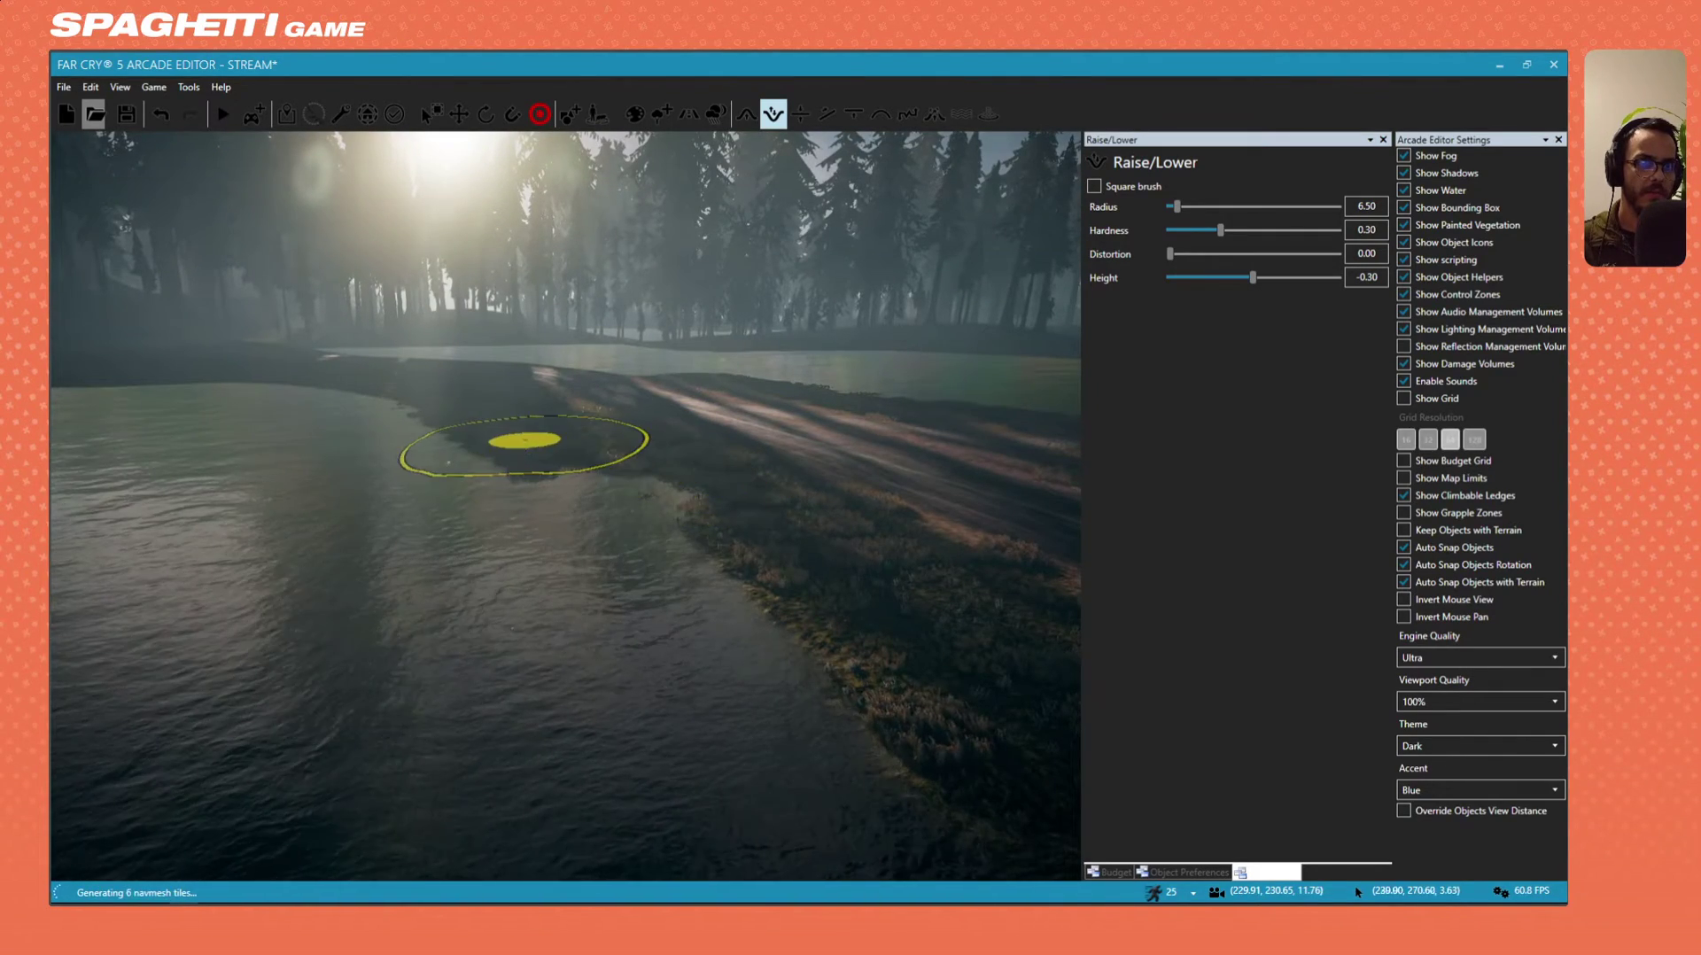
mouse_move(509, 496)
right_mouse_down()
mouse_move(481, 523)
mouse_move(570, 531)
mouse_move(619, 653)
mouse_move(744, 651)
mouse_move(595, 611)
right_mouse_up()
key("s")
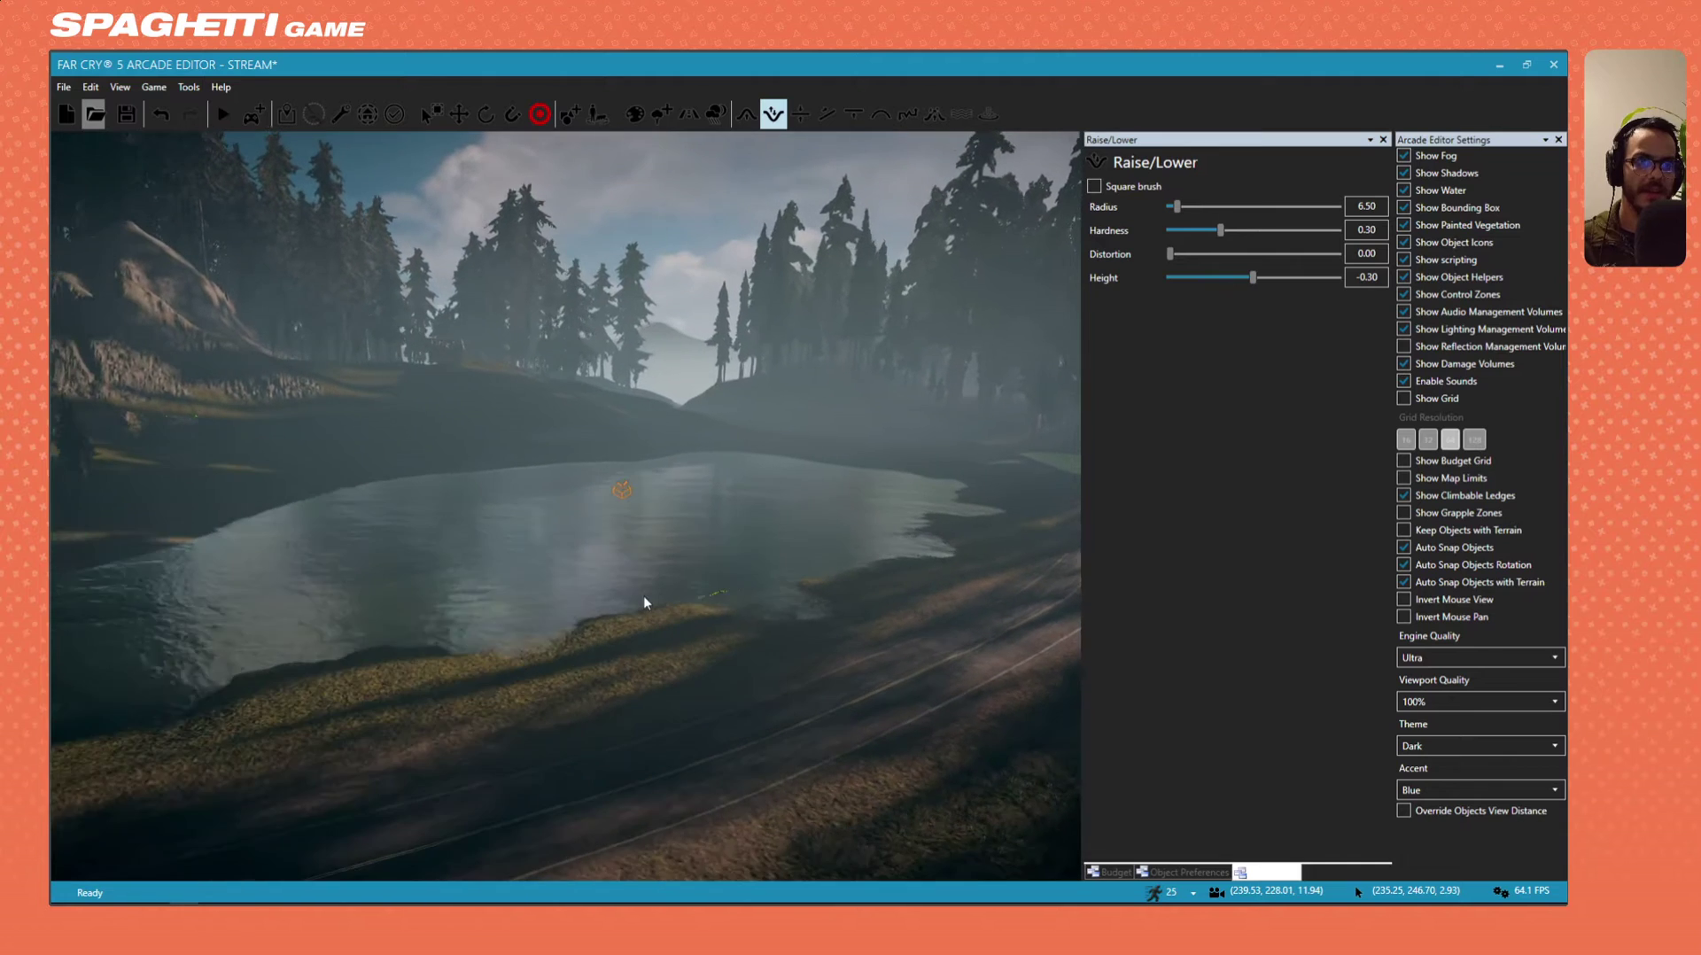
mouse_move(643, 595)
right_mouse_down()
mouse_move(779, 656)
mouse_move(753, 624)
mouse_move(644, 595)
right_mouse_up()
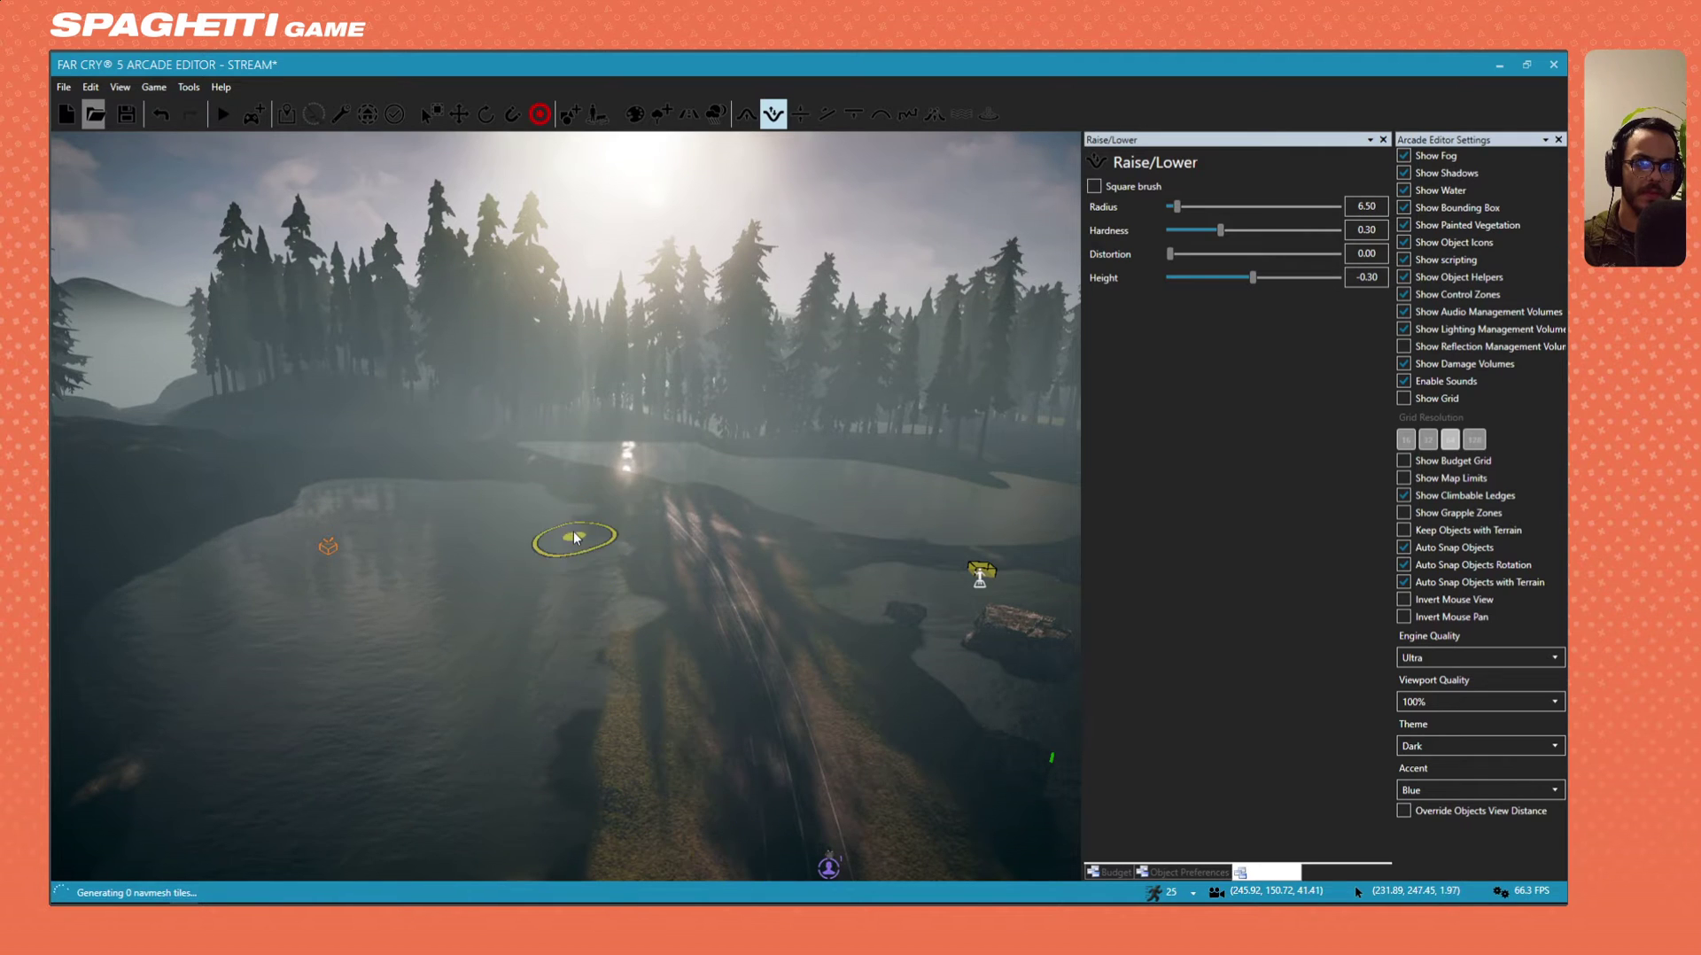
key("s")
right_click_drag(589, 572, 434, 673)
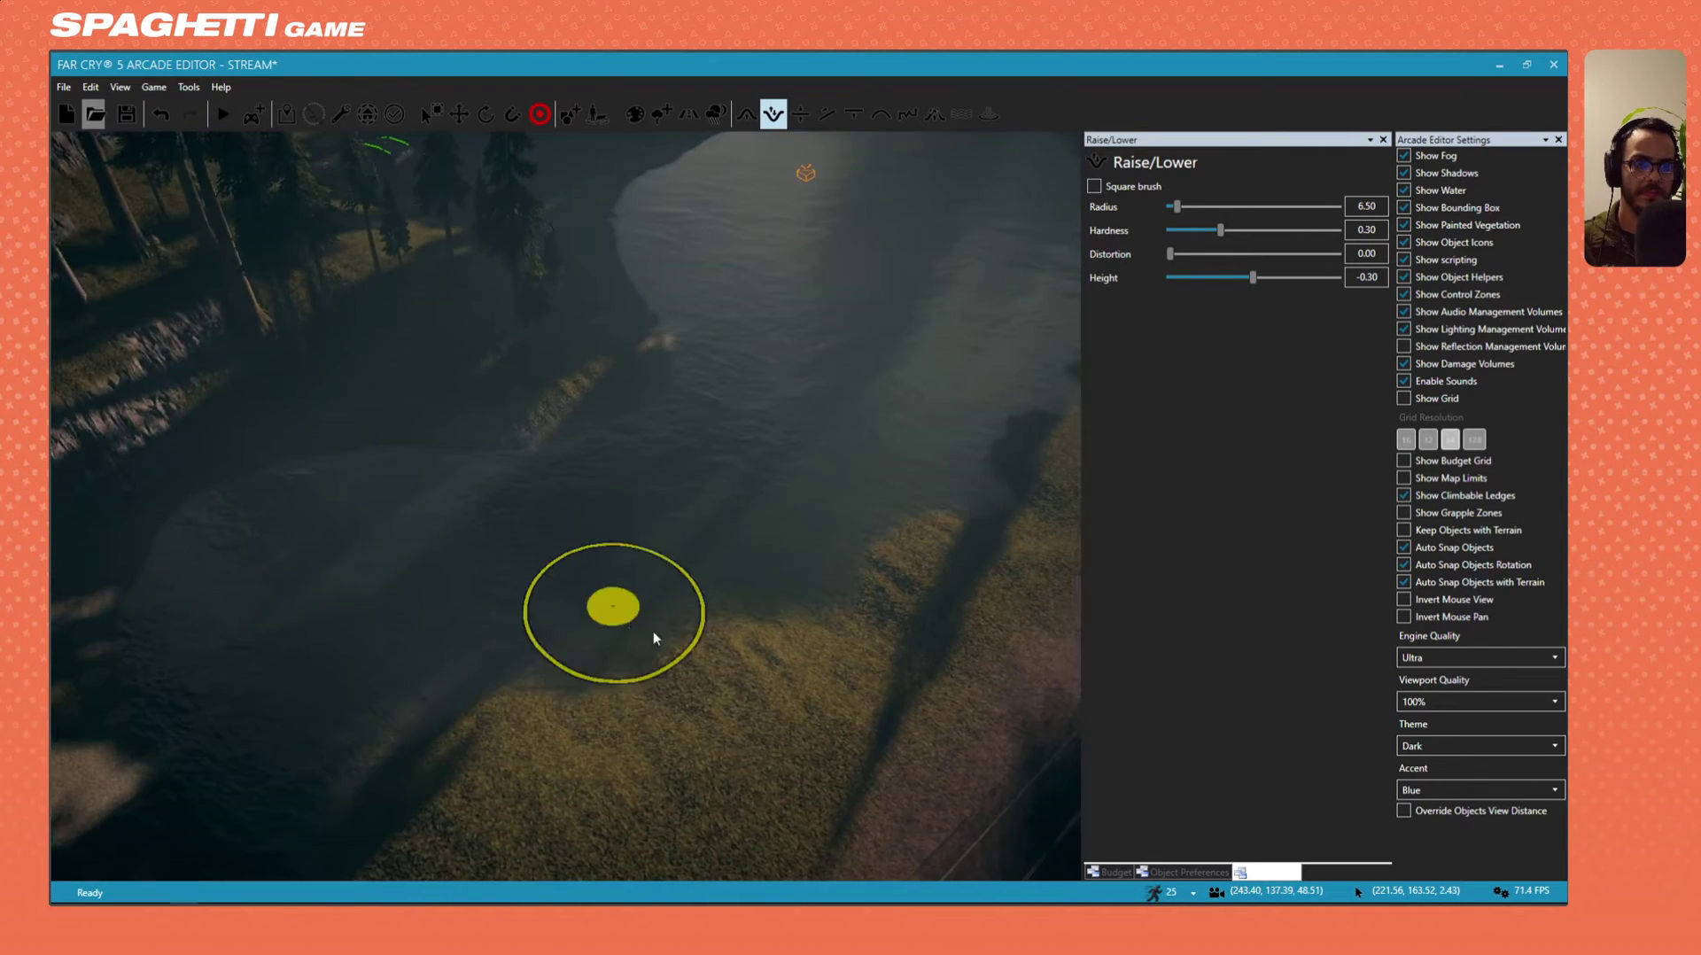
left_click_drag(800, 678, 821, 621)
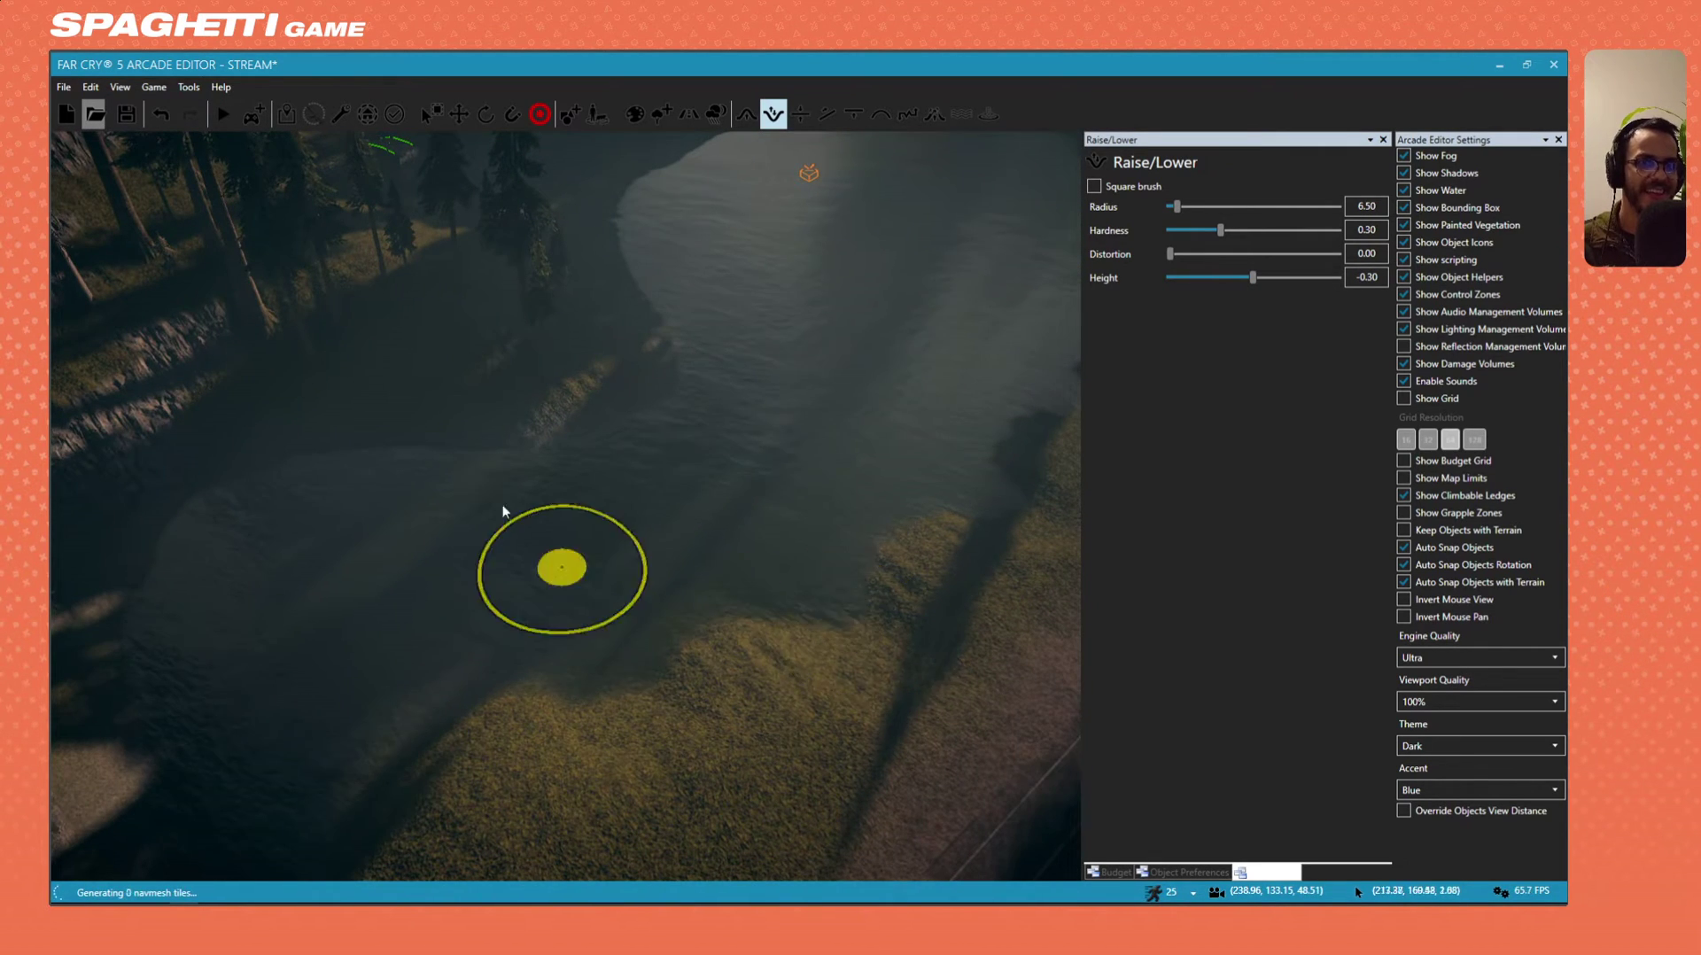
Lower the terrain along the roadside bank toward the forested end of the lakes.
right_click_drag(668, 372, 683, 354)
right_click_drag(676, 443, 753, 395)
key("w")
right_click_drag(656, 469, 691, 416)
key("w")
mouse_move(556, 635)
right_mouse_down()
mouse_move(470, 677)
mouse_move(452, 727)
right_mouse_up()
left_click_drag(671, 661, 615, 535)
key("w")
mouse_move(615, 535)
right_mouse_down()
mouse_move(645, 522)
mouse_move(661, 537)
right_mouse_up()
left_click_drag(650, 561, 475, 542)
Try to lower the dark roadside bank facing the forest and undo the stroke.
key("w")
right_click_drag(475, 543, 403, 566)
left_click_drag(413, 613, 581, 491)
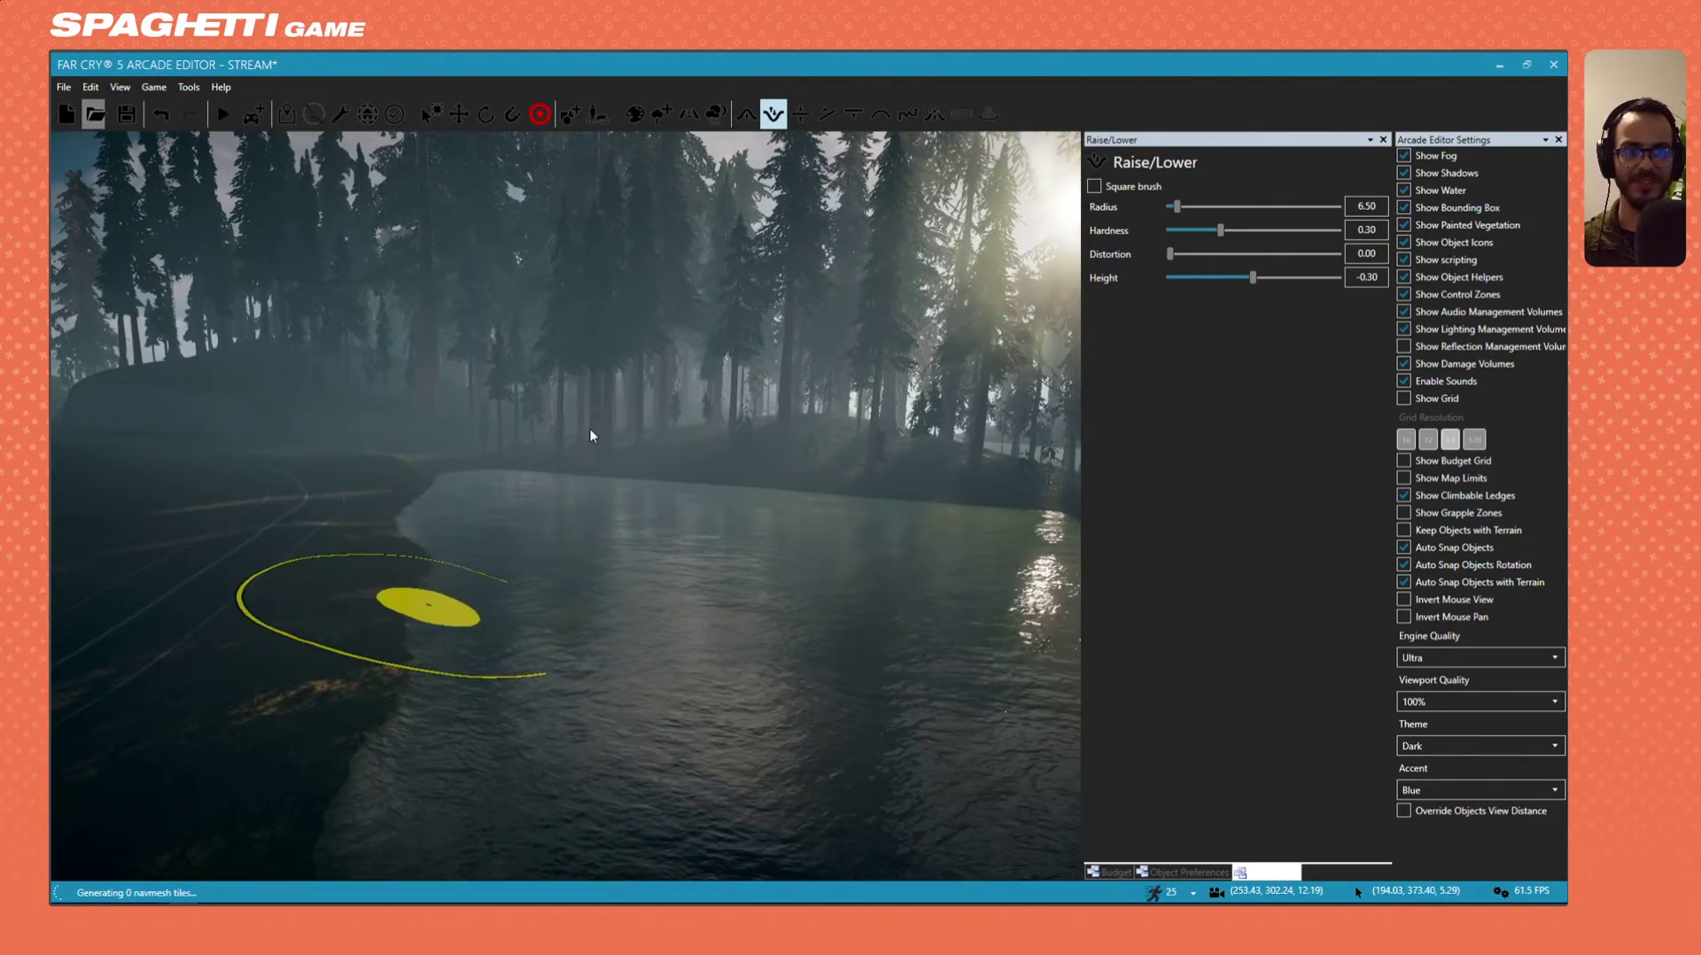
key("ctrl+z")
key("s")
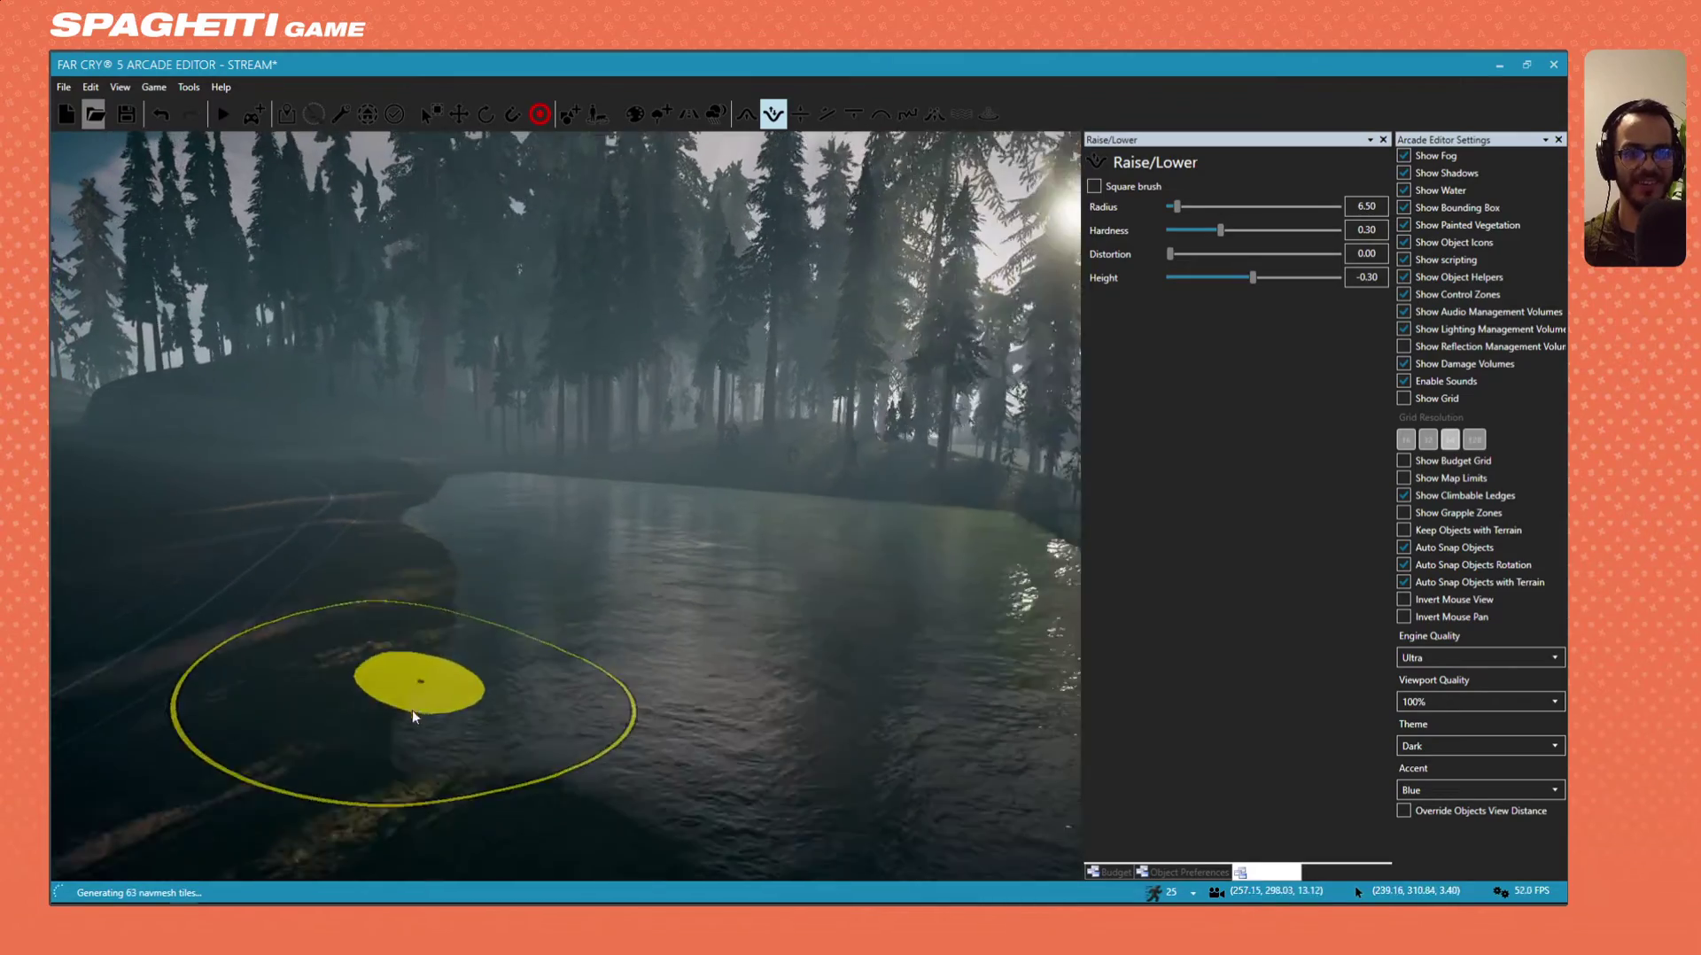
Lower the forested bank on the opposite side of the lake.
key("w")
mouse_move(717, 418)
right_mouse_down()
mouse_move(766, 359)
mouse_move(788, 363)
mouse_move(806, 504)
right_mouse_up()
key("s")
key("a")
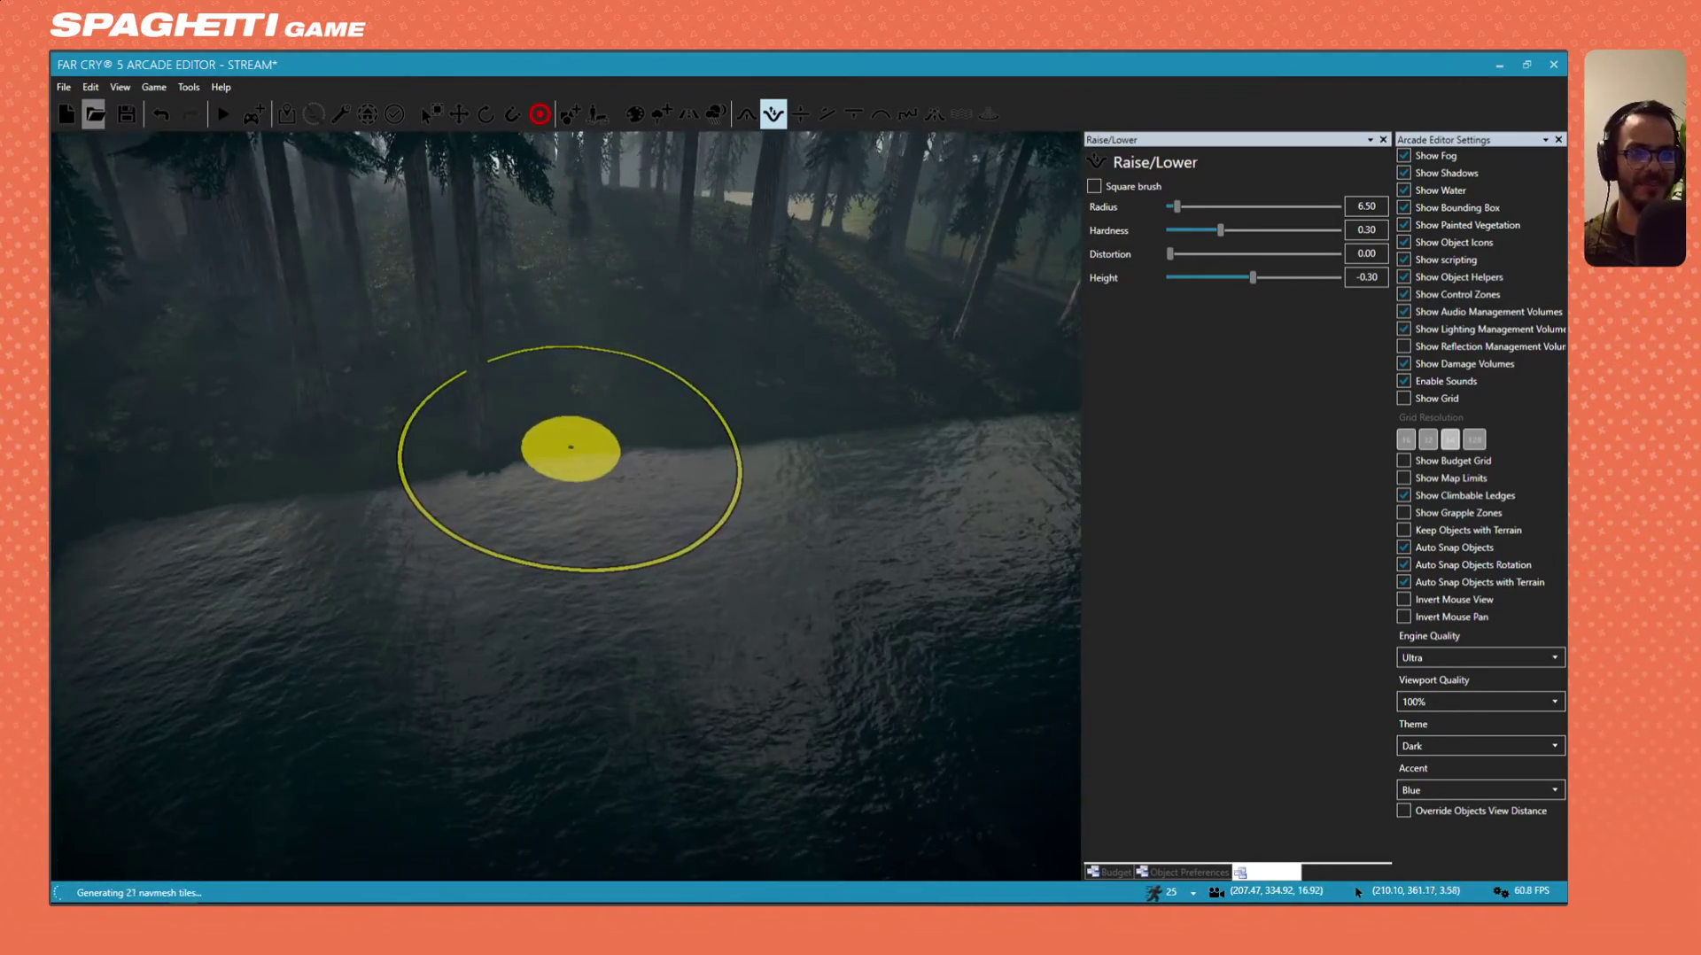
mouse_move(570, 447)
left_mouse_down()
mouse_move(596, 414)
mouse_move(546, 487)
mouse_move(518, 493)
left_mouse_up()
Extend the water inward beneath the lone pine by lowering the adjoining forest shoreline.
key("a")
right_click_drag(518, 493, 557, 514)
key("s")
mouse_move(536, 519)
left_mouse_down()
mouse_move(599, 467)
mouse_move(637, 379)
left_mouse_up()
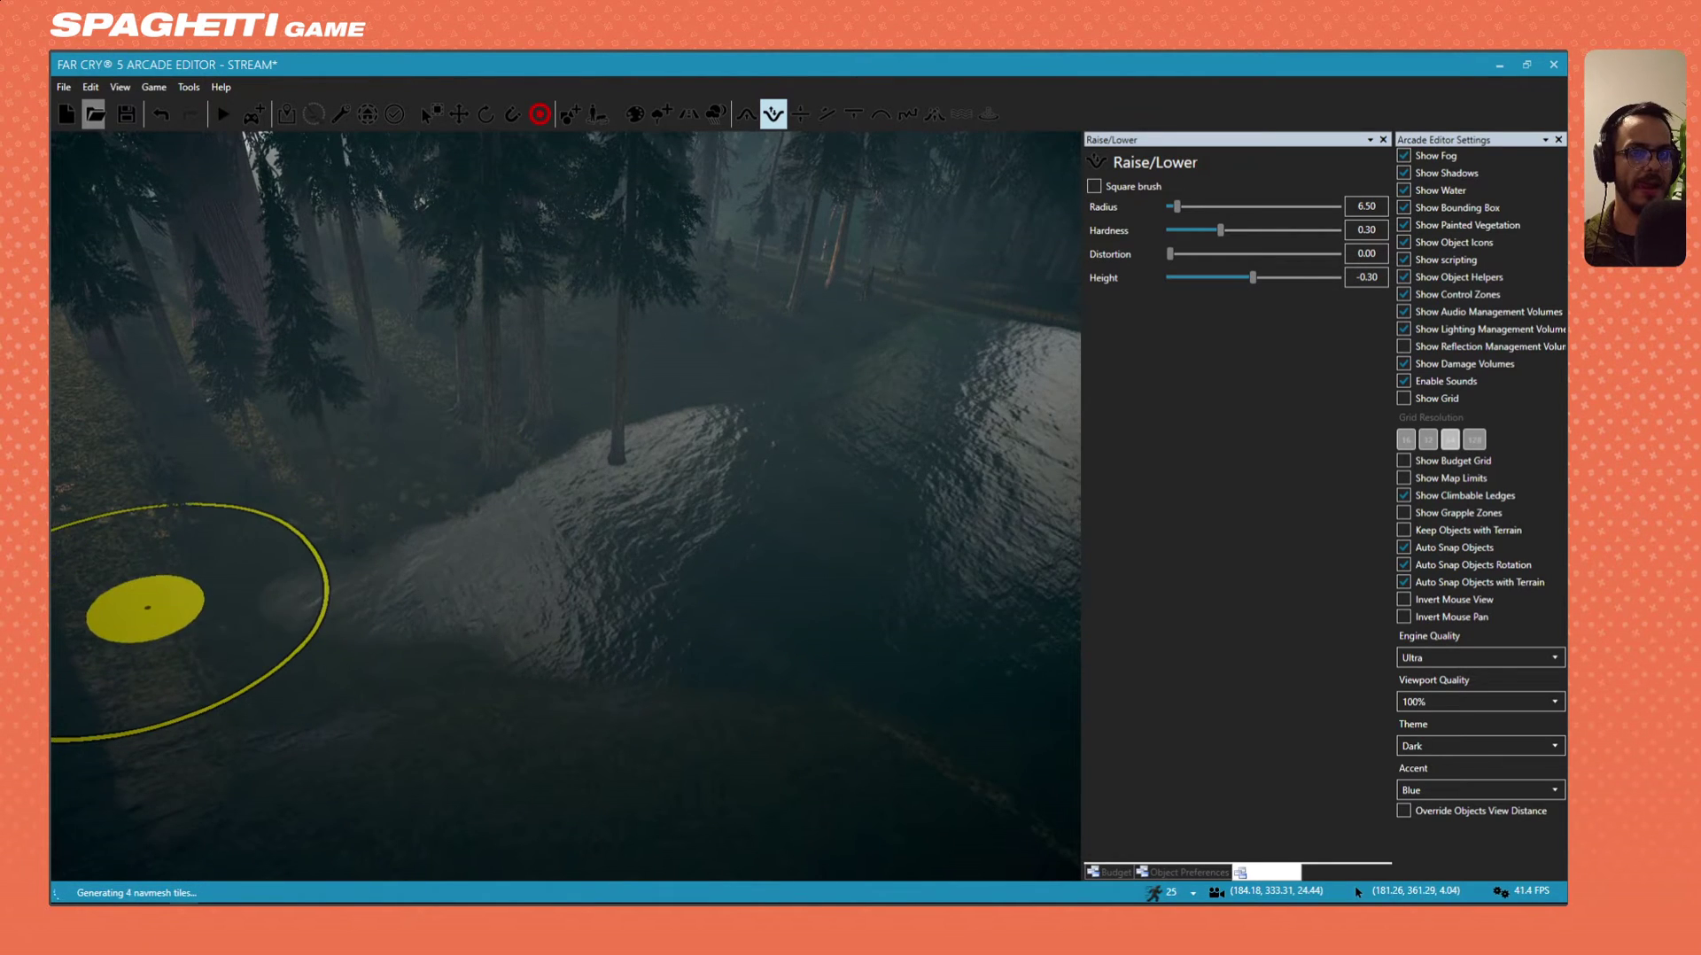
key("d")
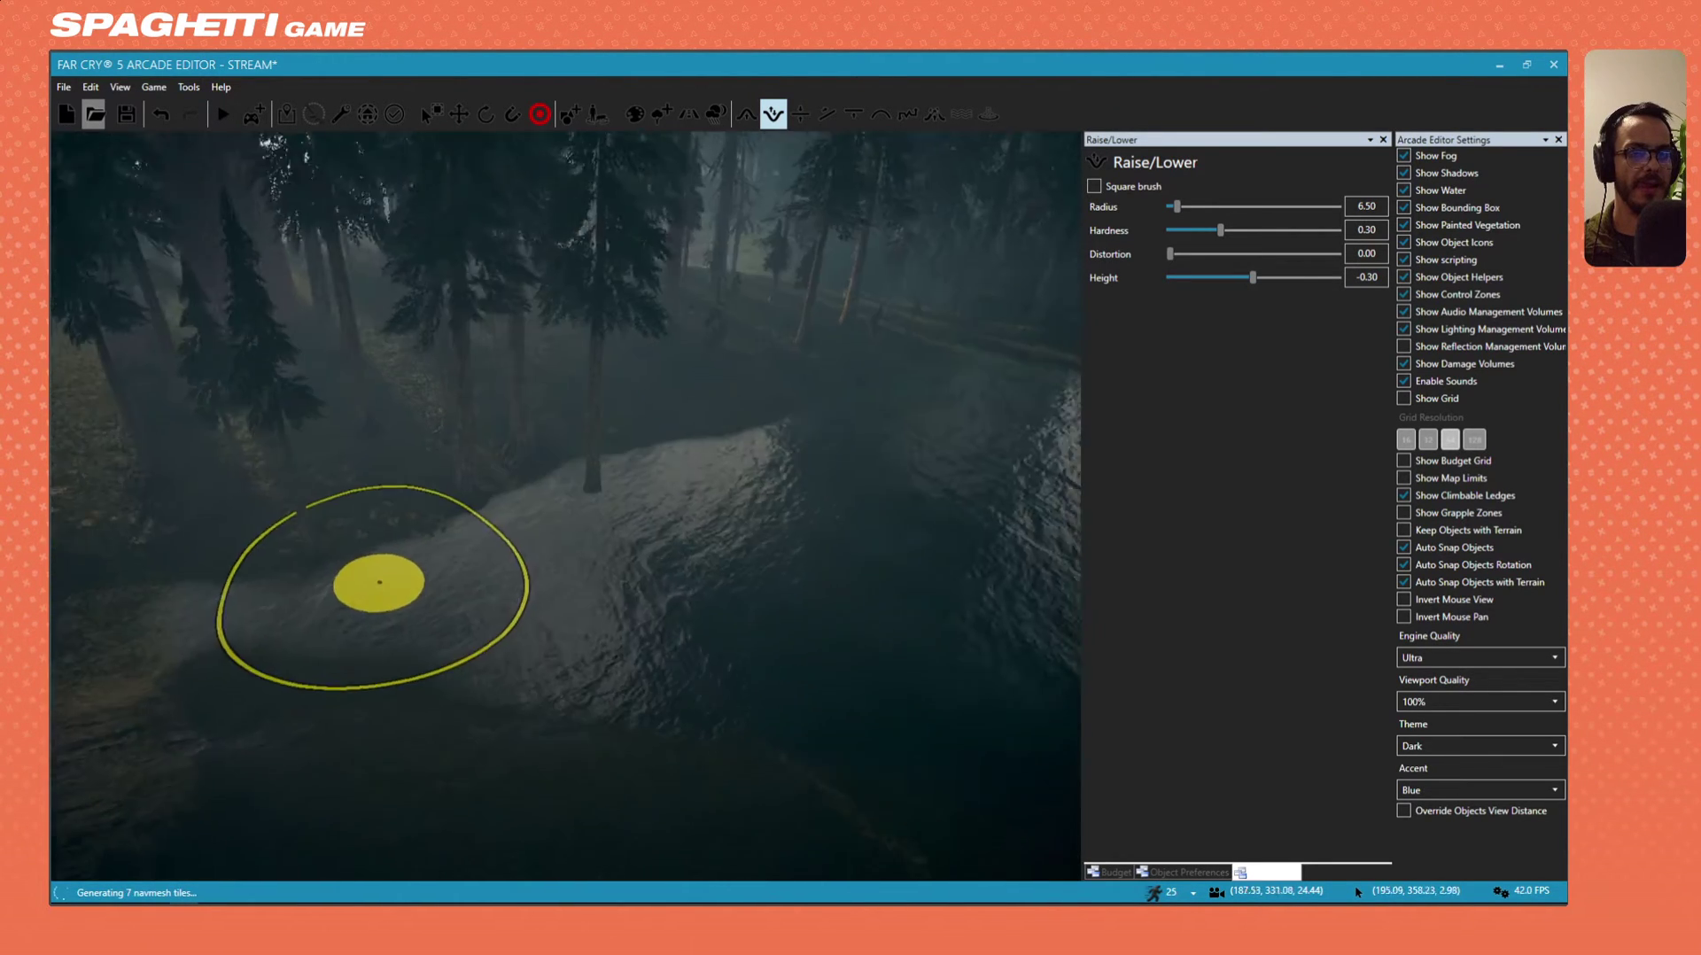
mouse_move(634, 596)
right_mouse_down()
mouse_move(512, 596)
mouse_move(557, 589)
right_mouse_up()
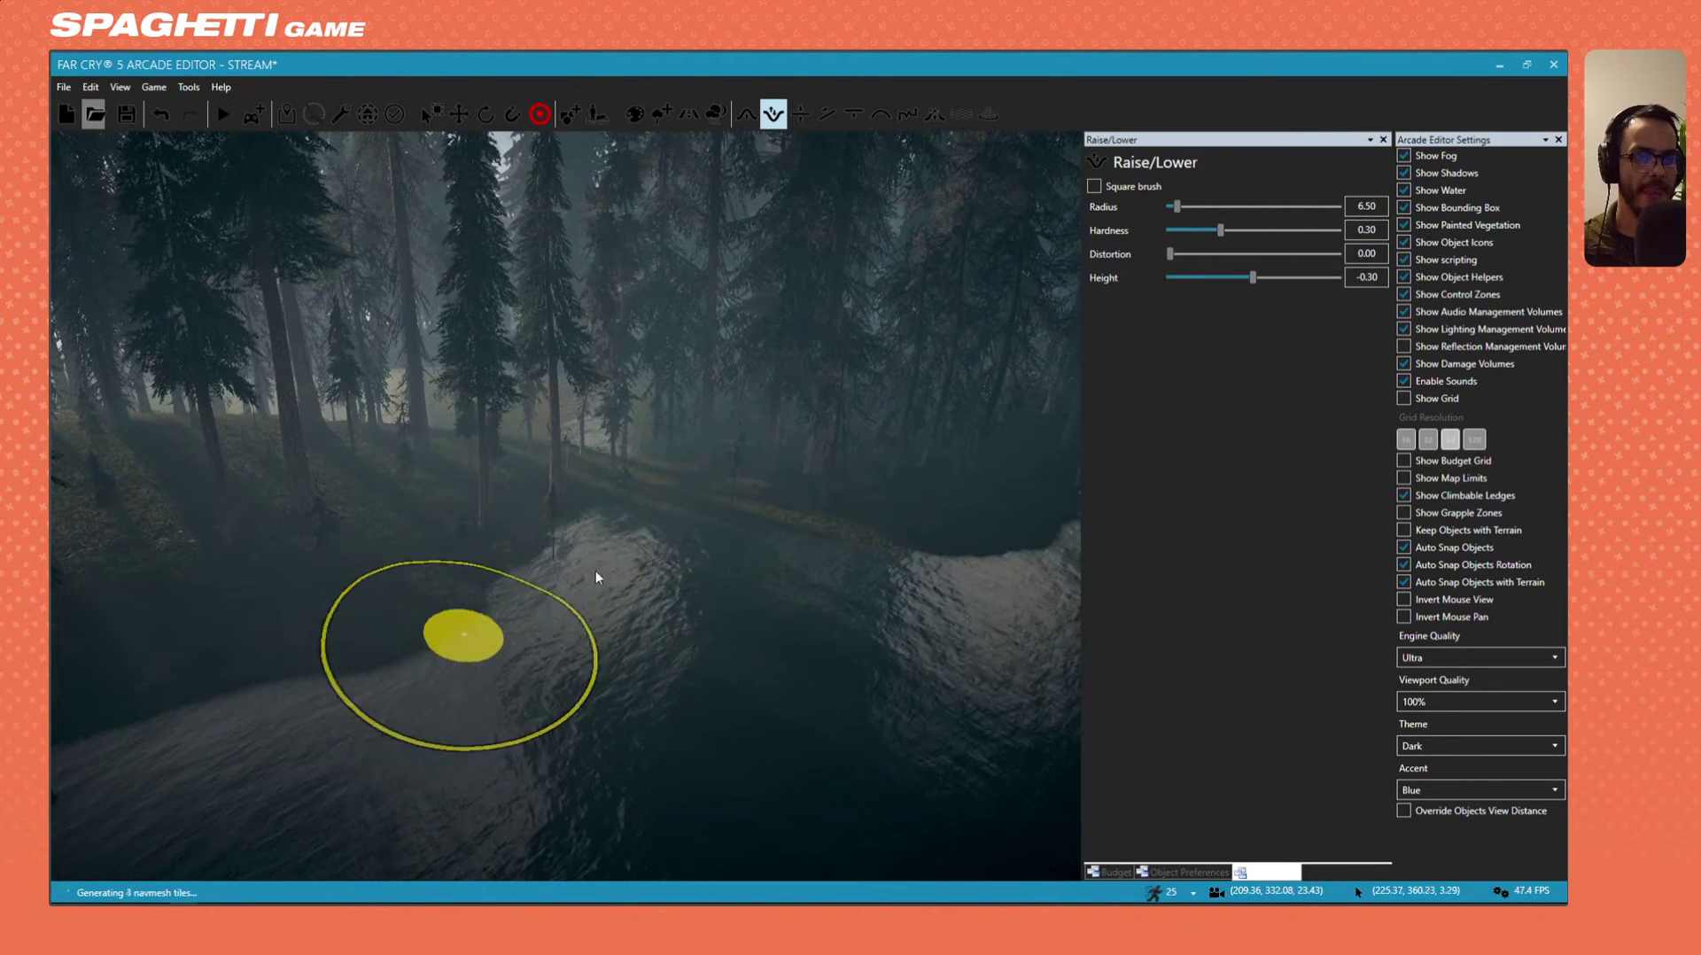
right_click_drag(437, 636, 411, 619)
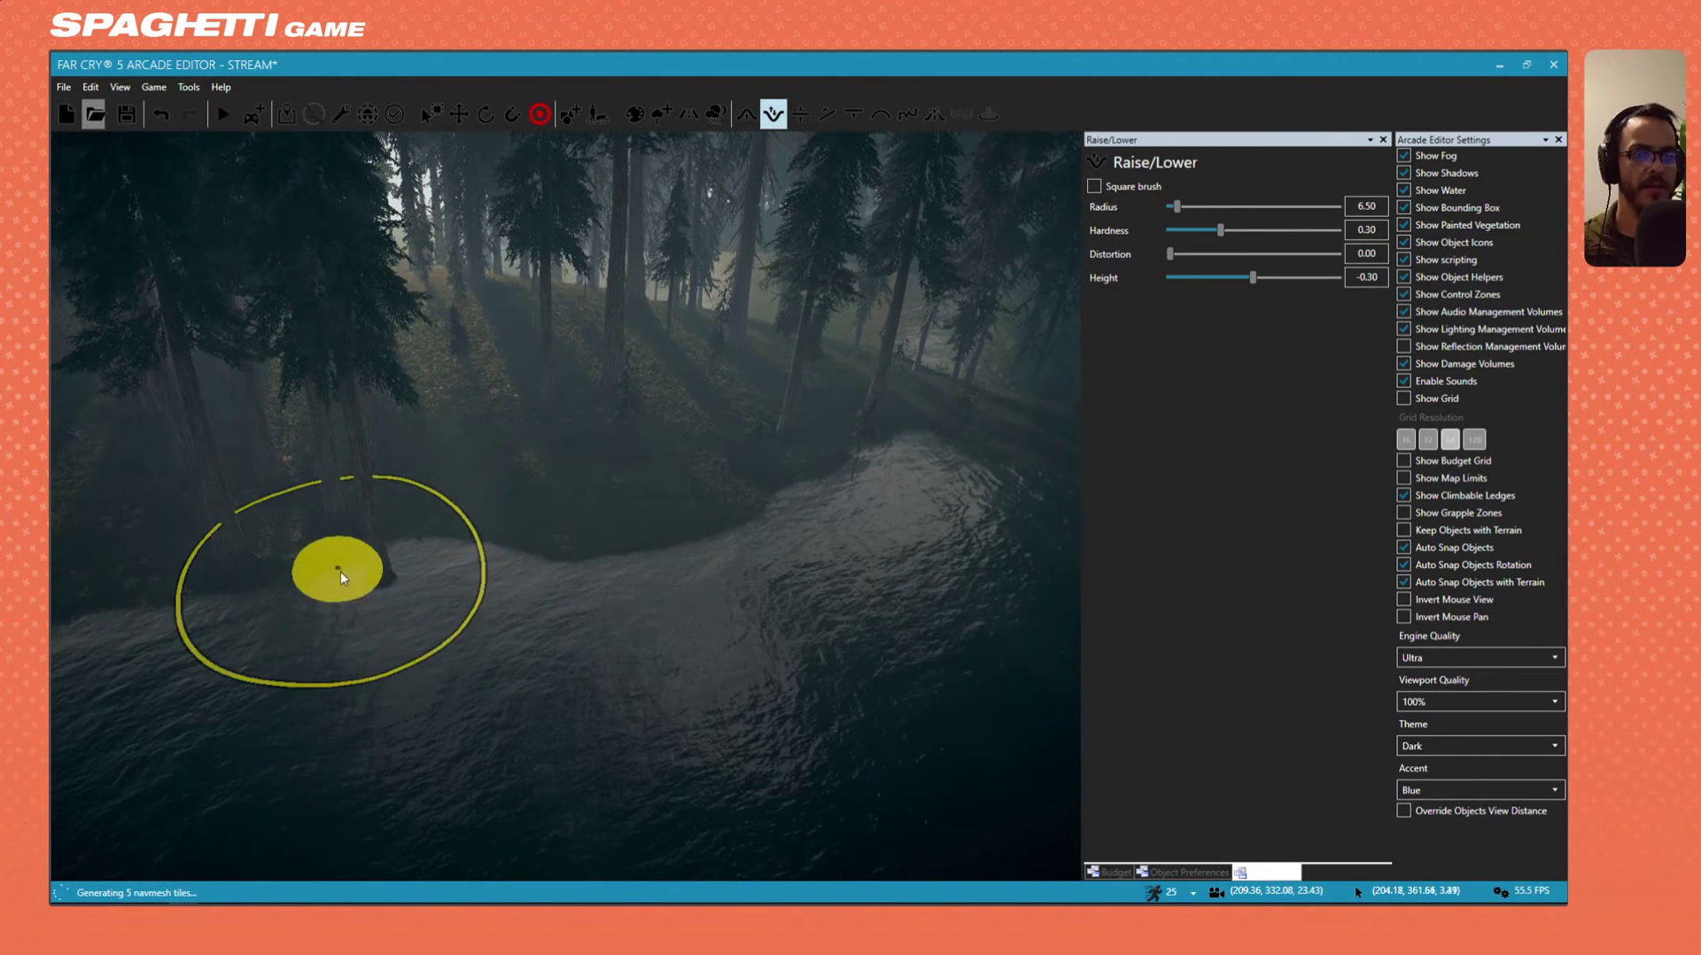
Build up a small mound of ground around the pine trunks standing at the lake's edge.
key("a")
key("s")
right_click_drag(341, 576, 386, 558)
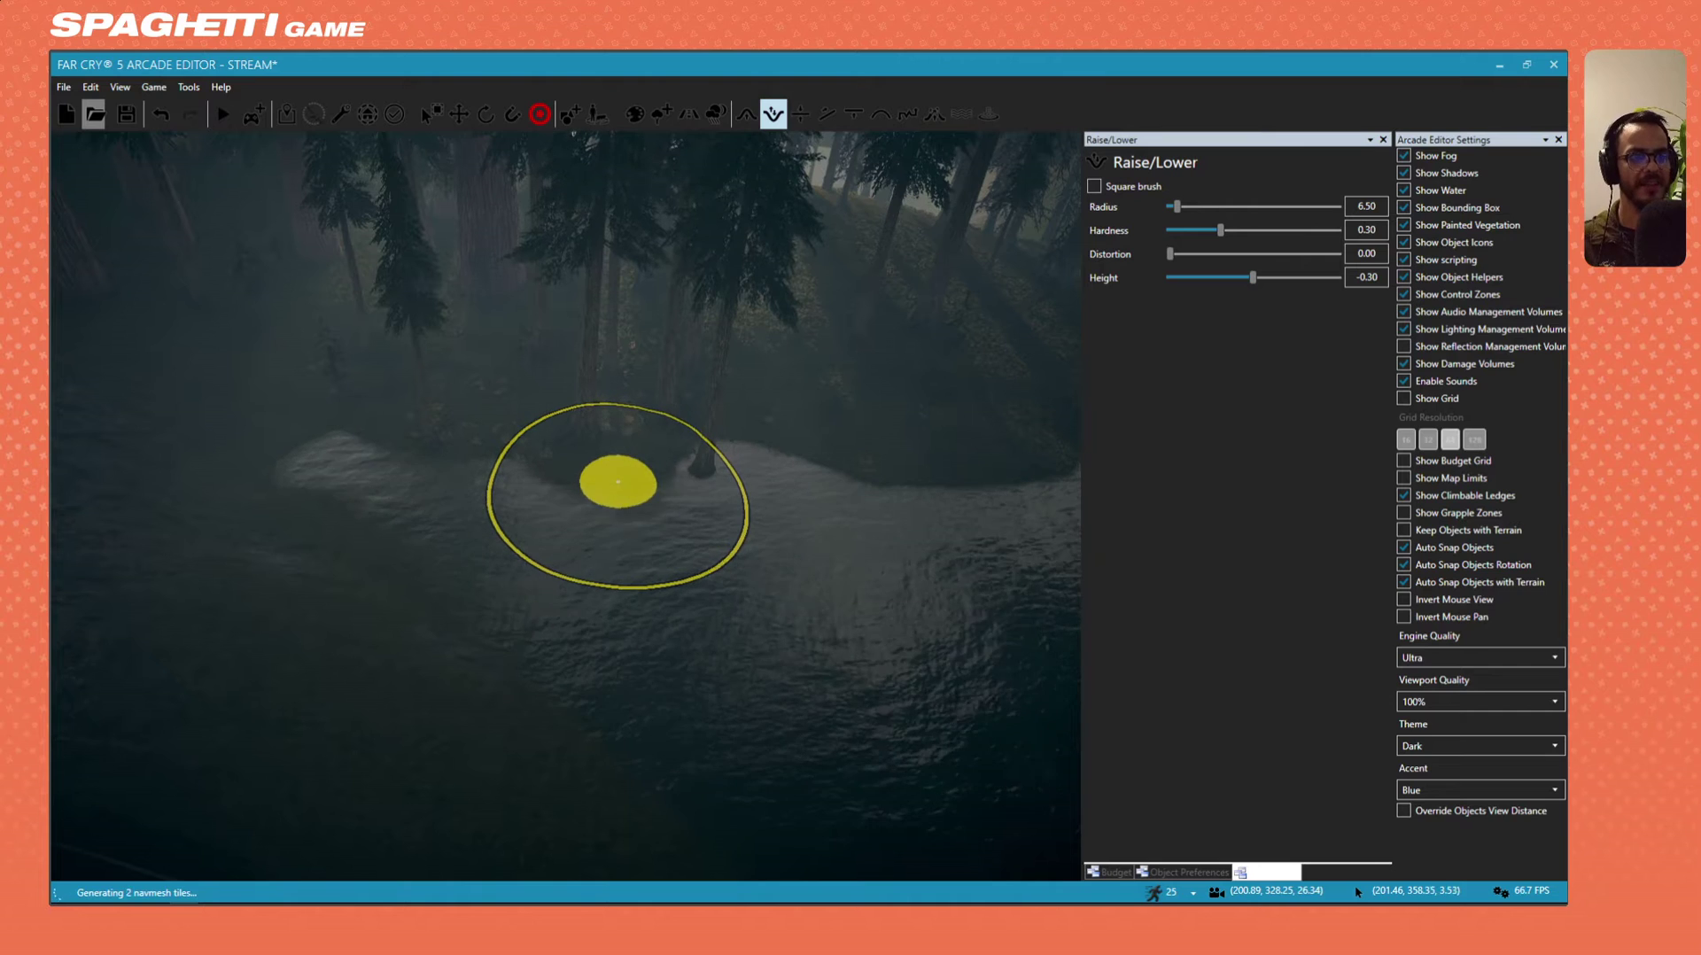
left_click_drag(625, 470, 624, 471)
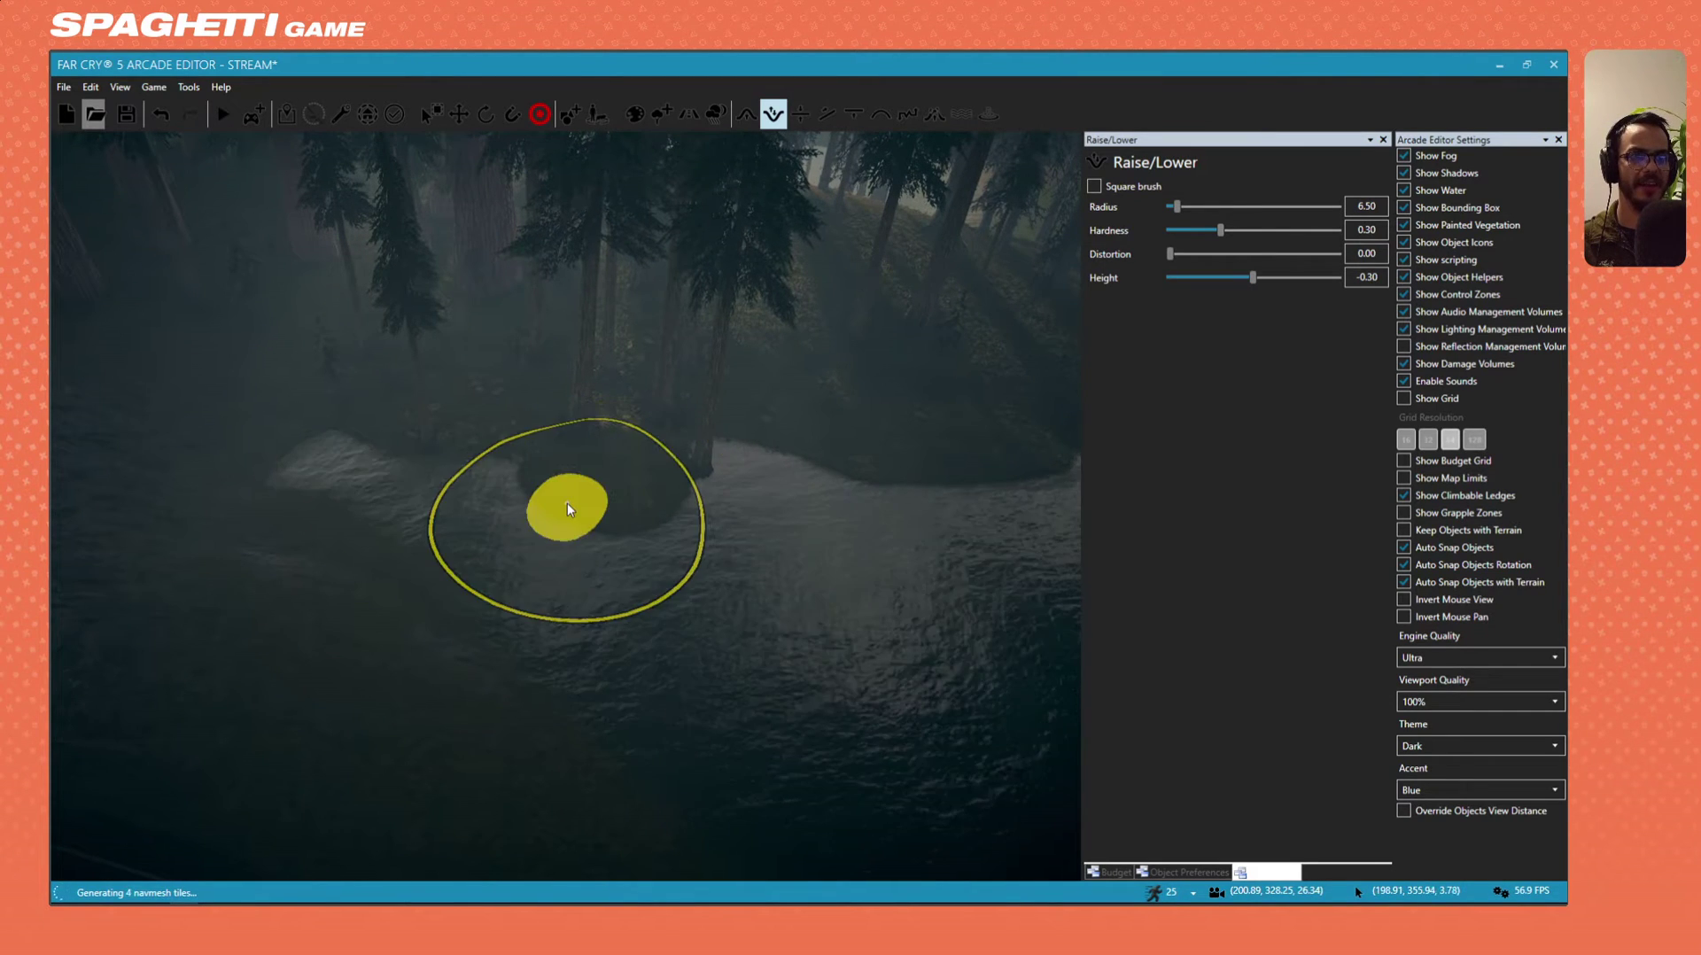
left_click_drag(518, 525, 621, 487)
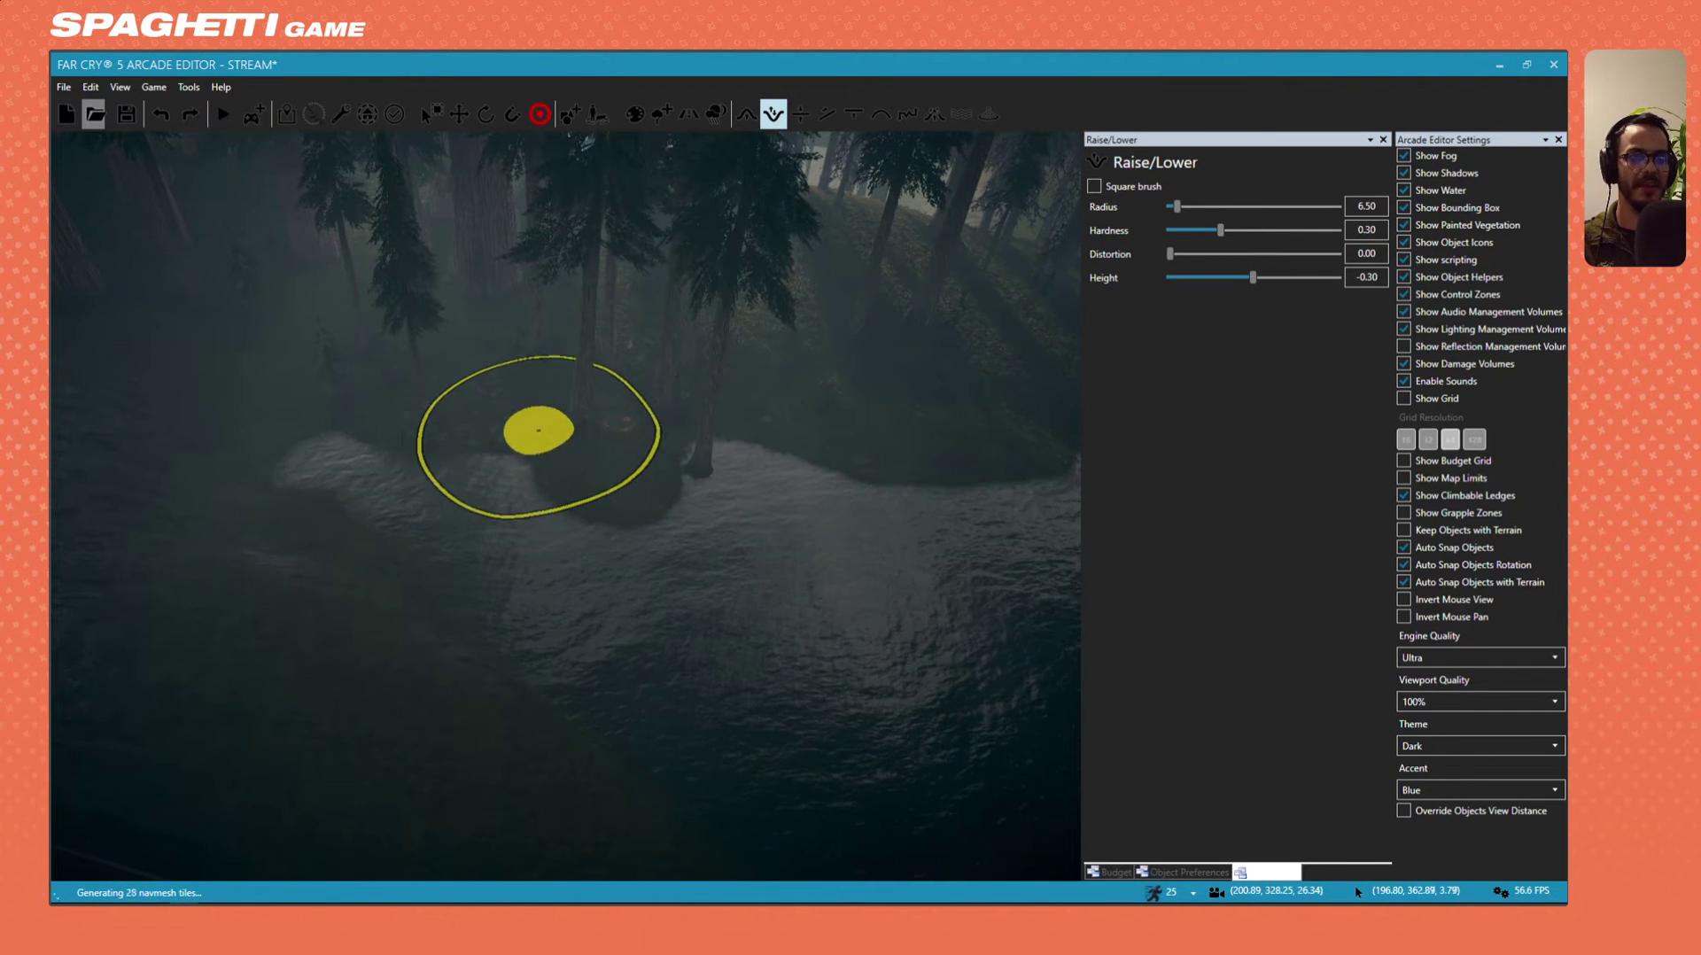
left_click_drag(538, 430, 556, 423)
Lower the wooded bank beside the large tree trunks to extend the lake's water further into the forest.
right_click_drag(556, 423, 587, 426)
key("d")
left_click_drag(550, 481, 550, 479)
key("w")
mouse_move(550, 478)
right_mouse_down()
mouse_move(709, 470)
mouse_move(696, 385)
mouse_move(698, 425)
mouse_move(565, 494)
right_mouse_up()
key("w")
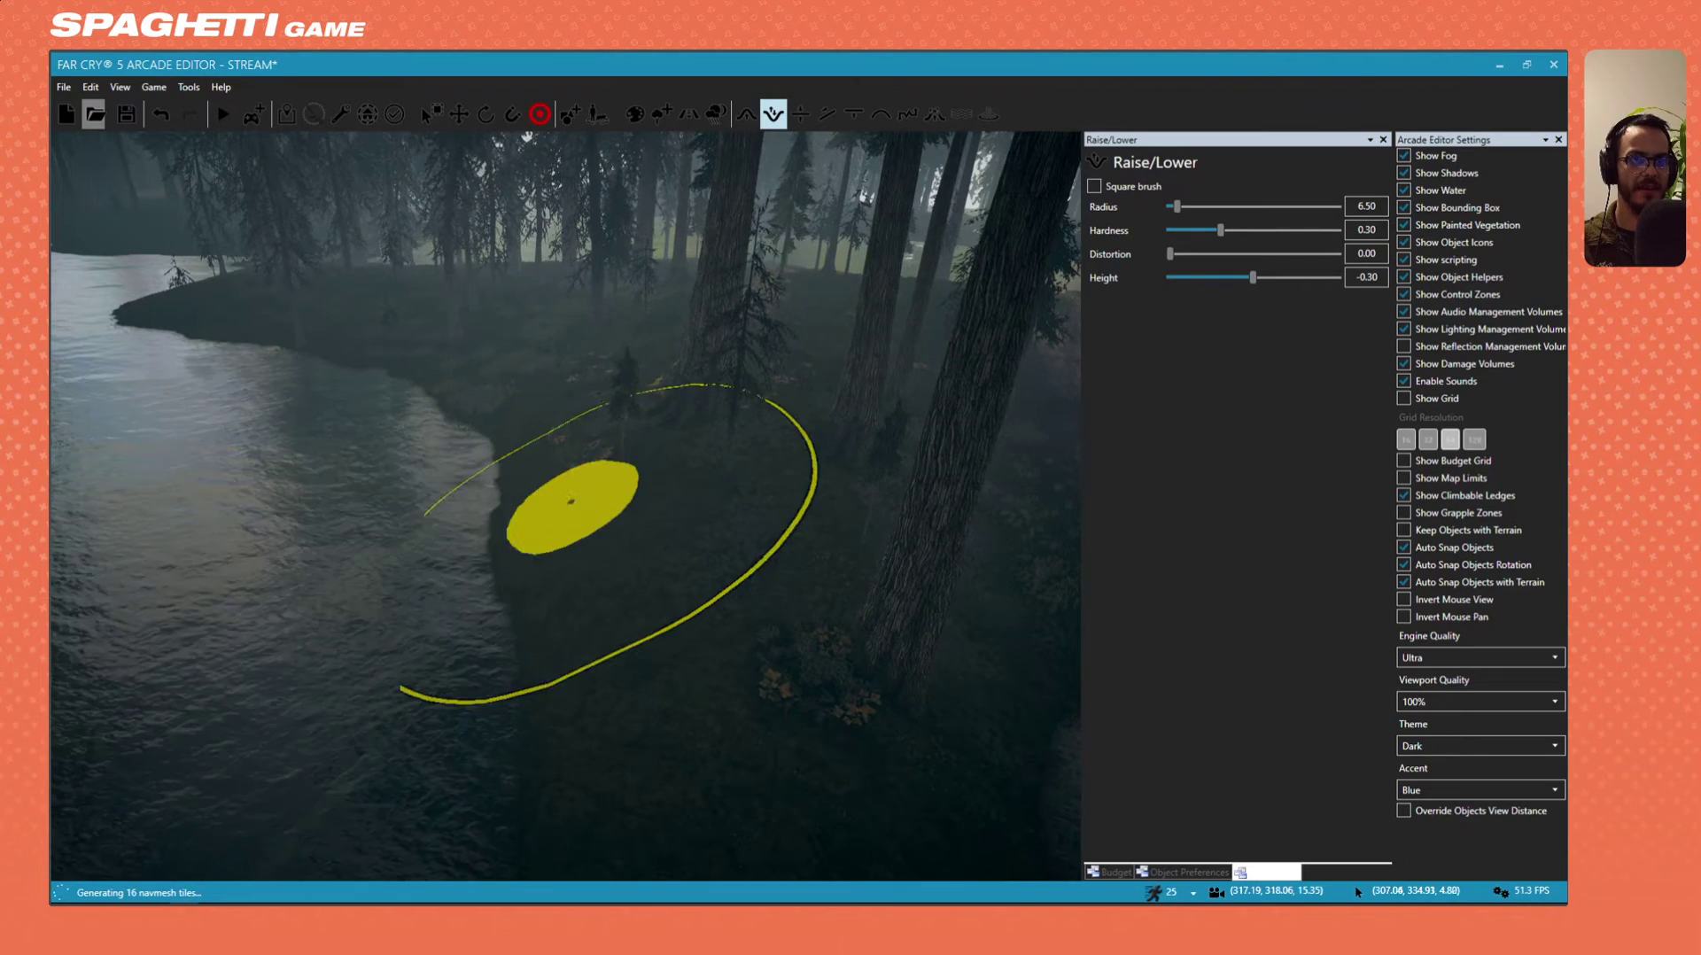
key("w")
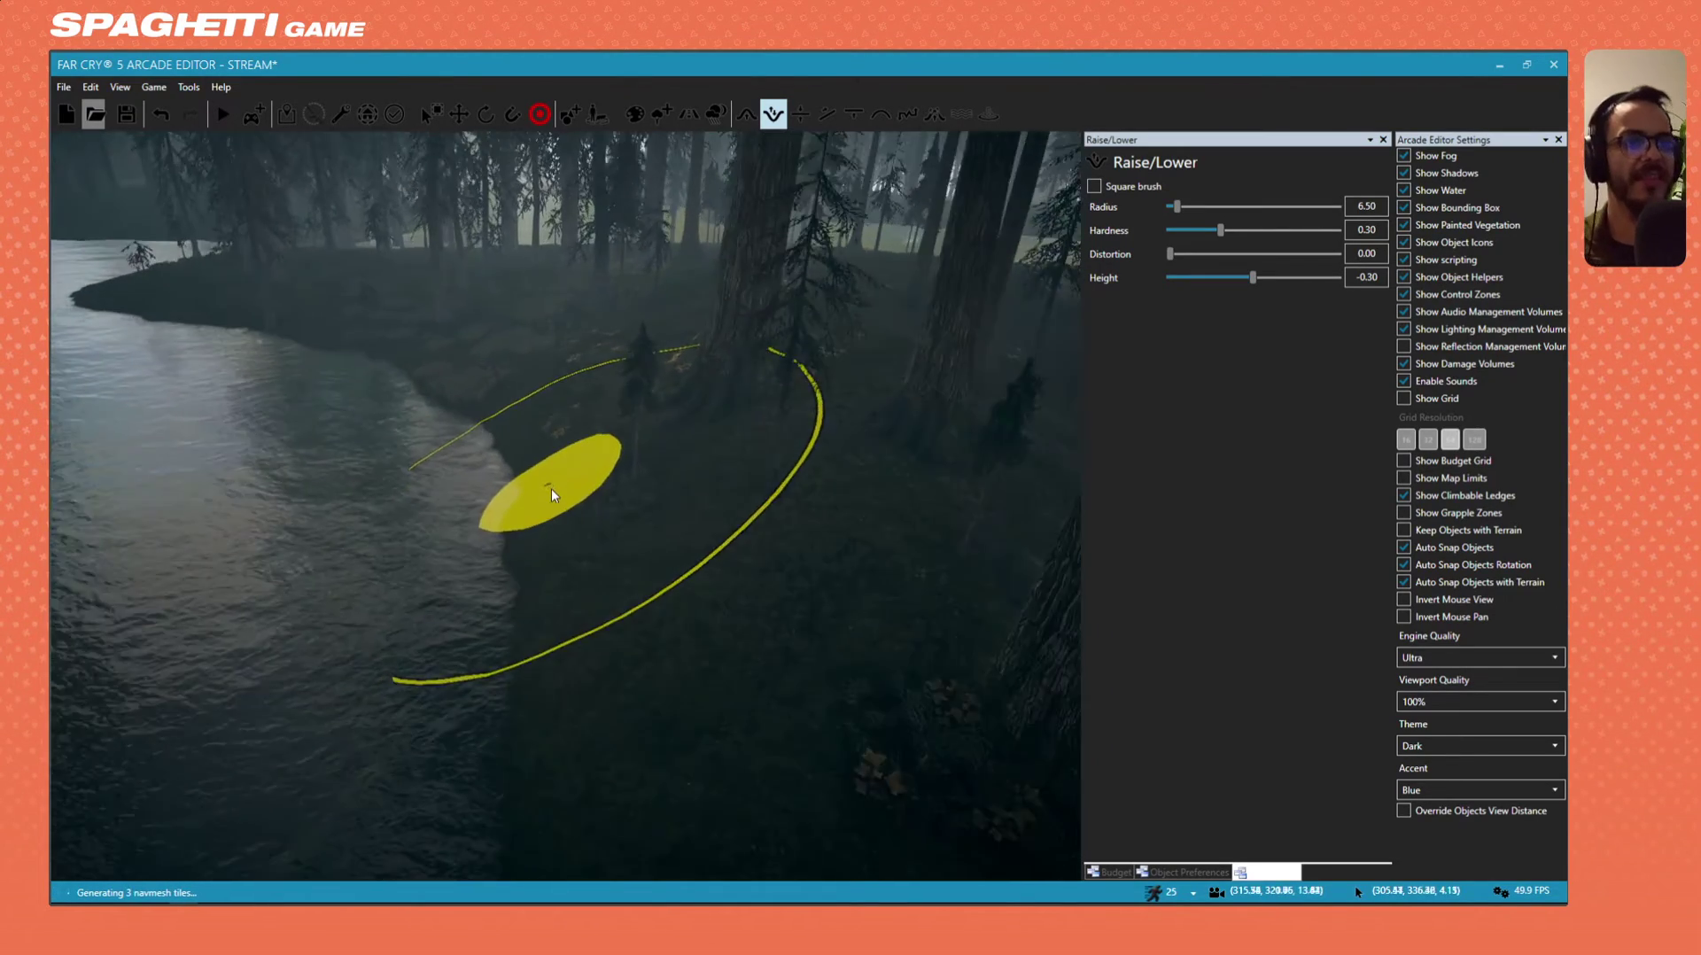
key("a")
key("s")
mouse_move(591, 425)
left_mouse_down()
mouse_move(577, 487)
mouse_move(520, 538)
mouse_move(677, 542)
mouse_move(719, 621)
left_mouse_up()
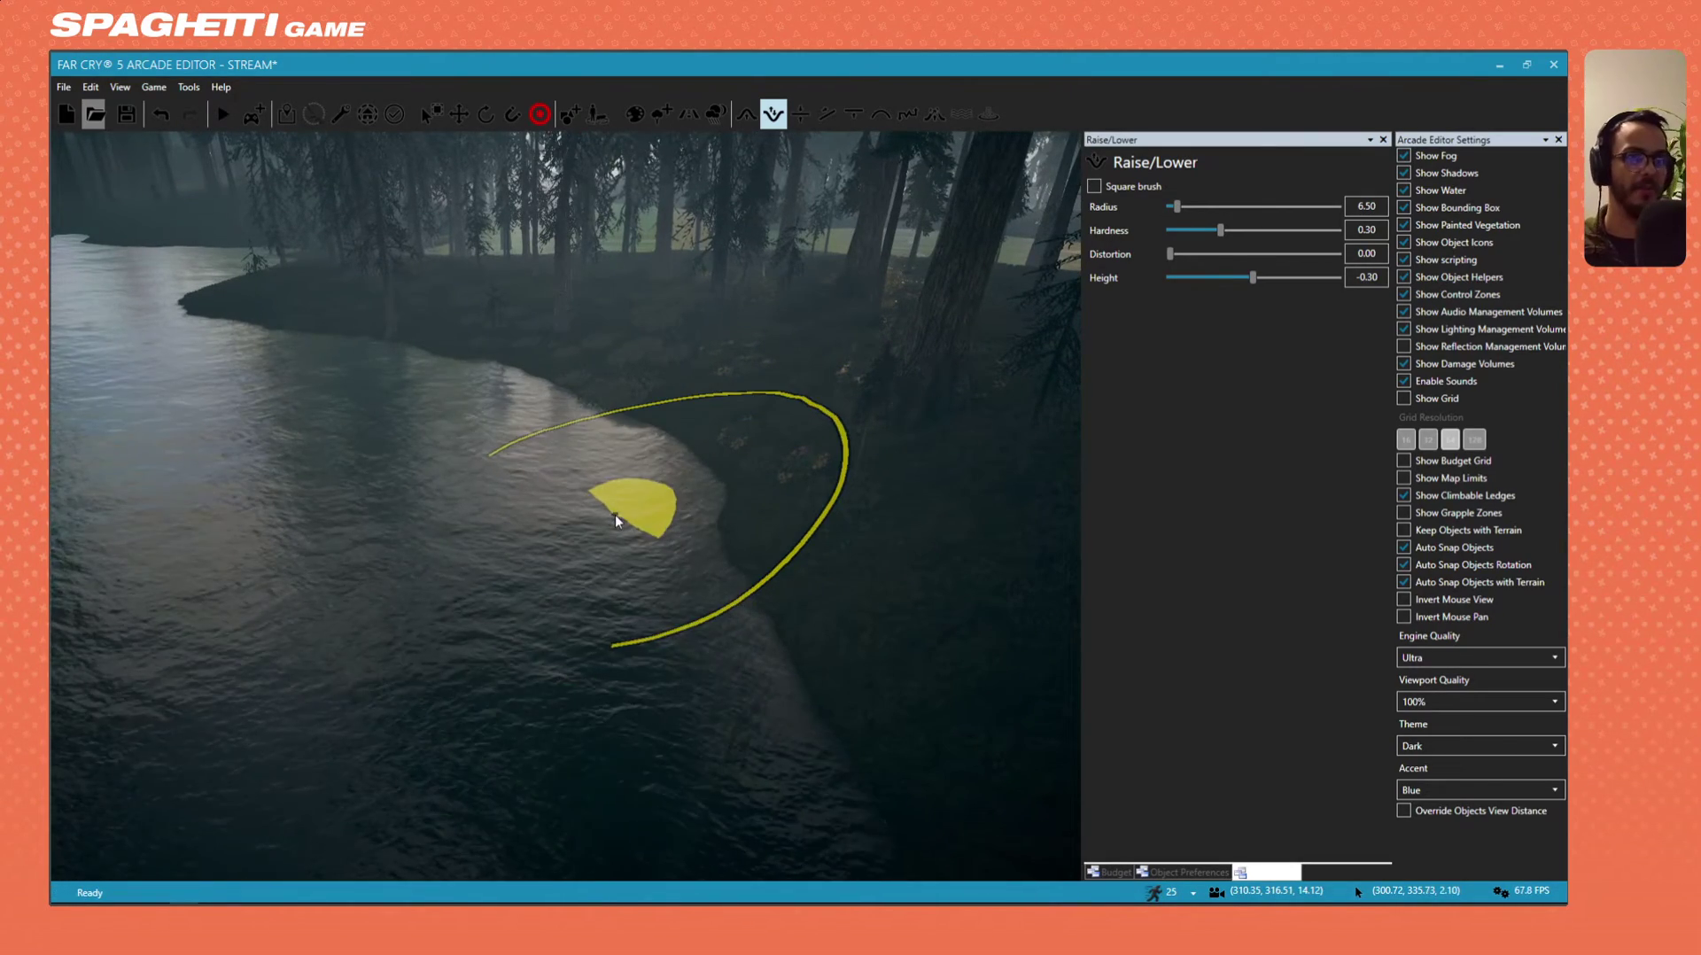
Lower the adjoining forest shoreline near the smaller pond to continue the widened lake edge.
right_click_drag(615, 515, 780, 496)
key("s")
key("a")
left_click_drag(577, 595, 535, 618)
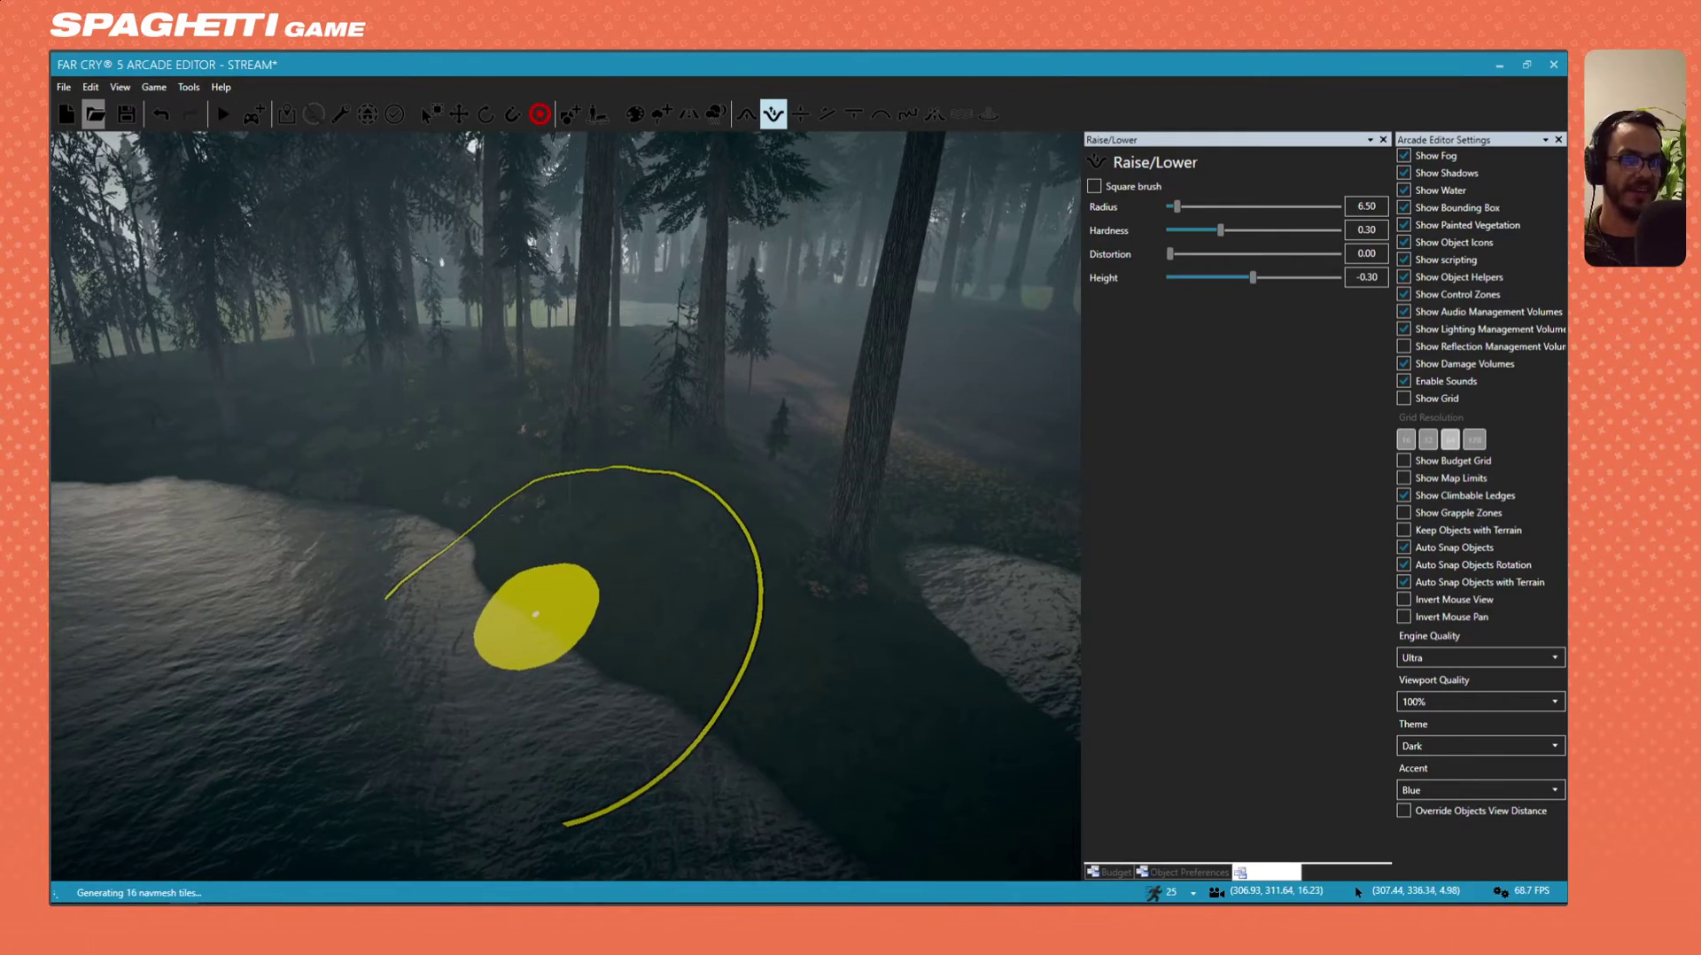
key("s")
key("a")
left_click_drag(335, 496, 357, 535)
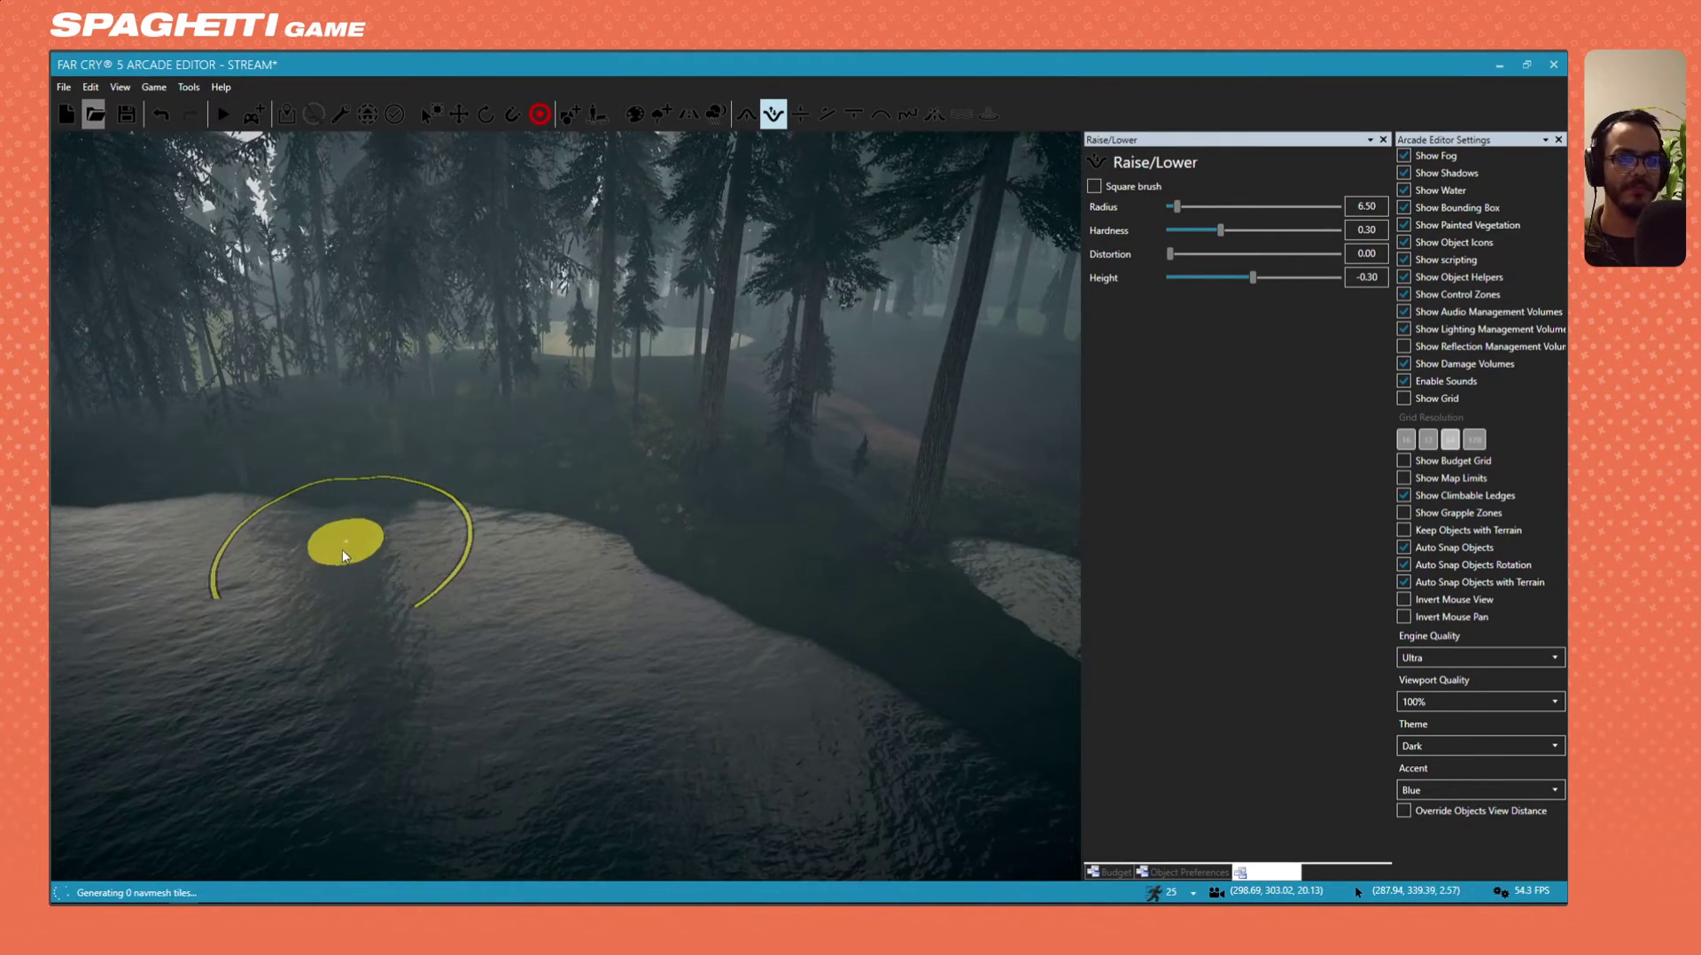
Lower the narrow grassy spit between the two lakes to open a water channel through it.
key("w")
mouse_move(338, 538)
right_mouse_down()
mouse_move(567, 554)
mouse_move(571, 523)
mouse_move(399, 528)
right_mouse_up()
key("w")
mouse_move(634, 478)
right_mouse_down()
mouse_move(797, 487)
mouse_move(864, 521)
mouse_move(649, 470)
right_mouse_up()
key("d")
mouse_move(509, 486)
left_mouse_down()
mouse_move(541, 508)
mouse_move(488, 494)
mouse_move(649, 493)
mouse_move(496, 521)
left_mouse_up()
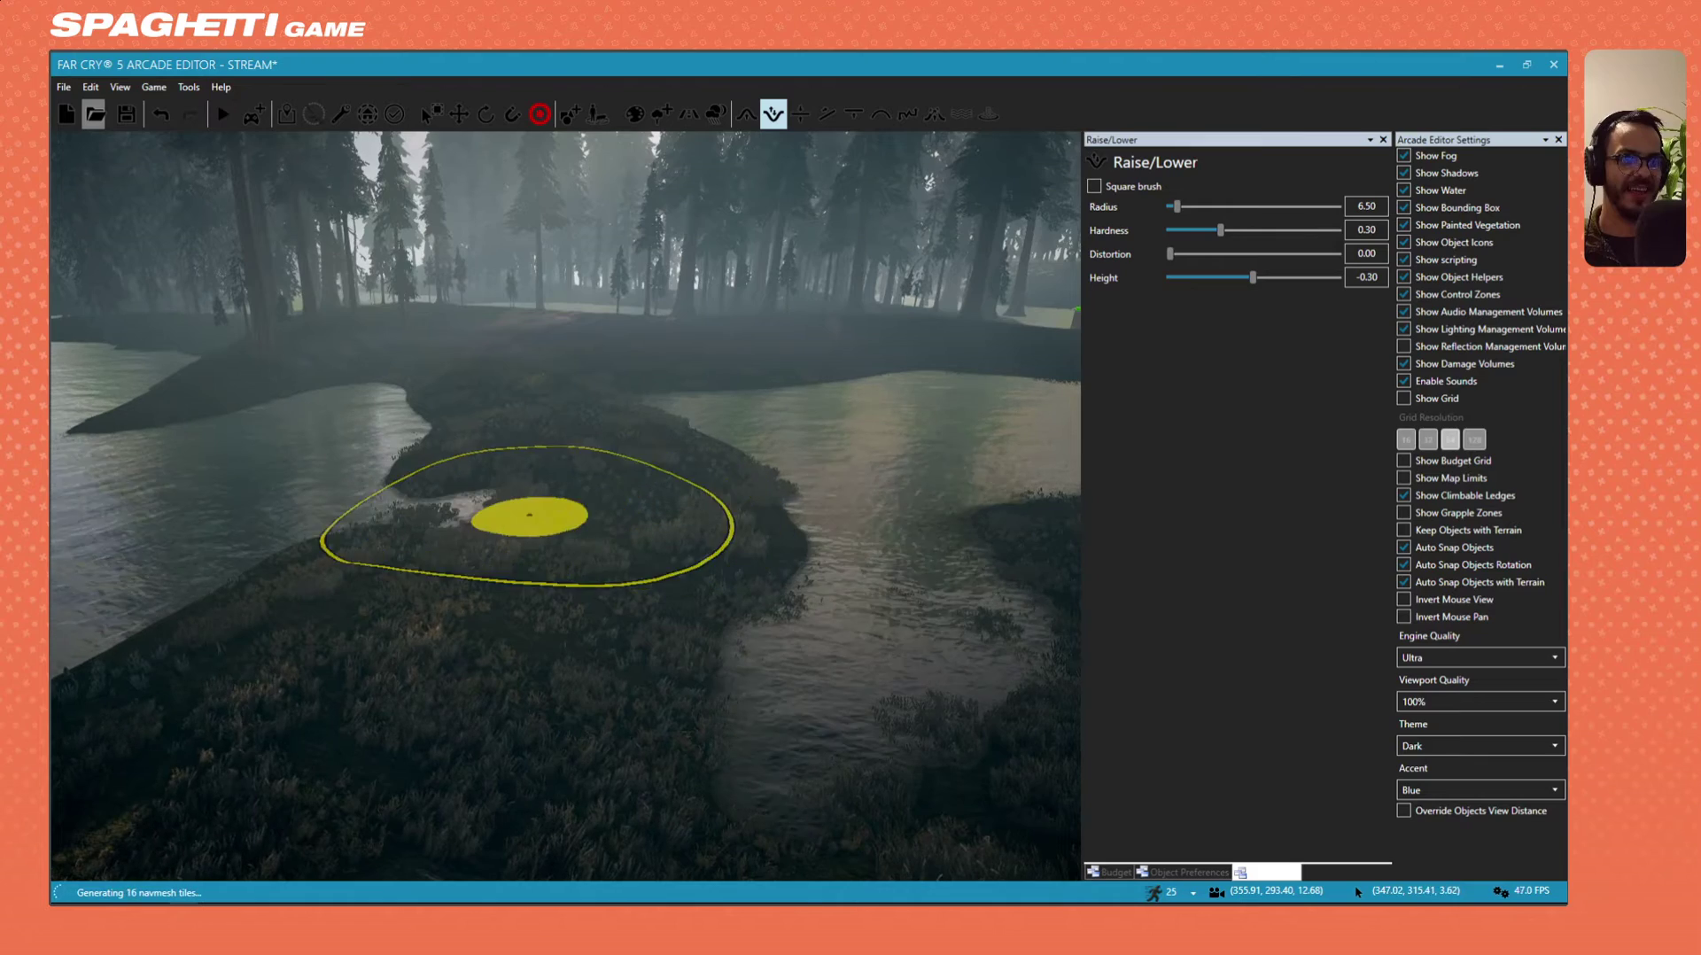
right_click_drag(508, 540, 470, 555)
key("d")
key("s")
mouse_move(588, 459)
left_mouse_down()
mouse_move(625, 473)
mouse_move(445, 502)
left_mouse_up()
Widen the new channel between the lakes by lowering the marshy ground along its edges.
key("d")
key("w")
right_click_drag(445, 502, 346, 498)
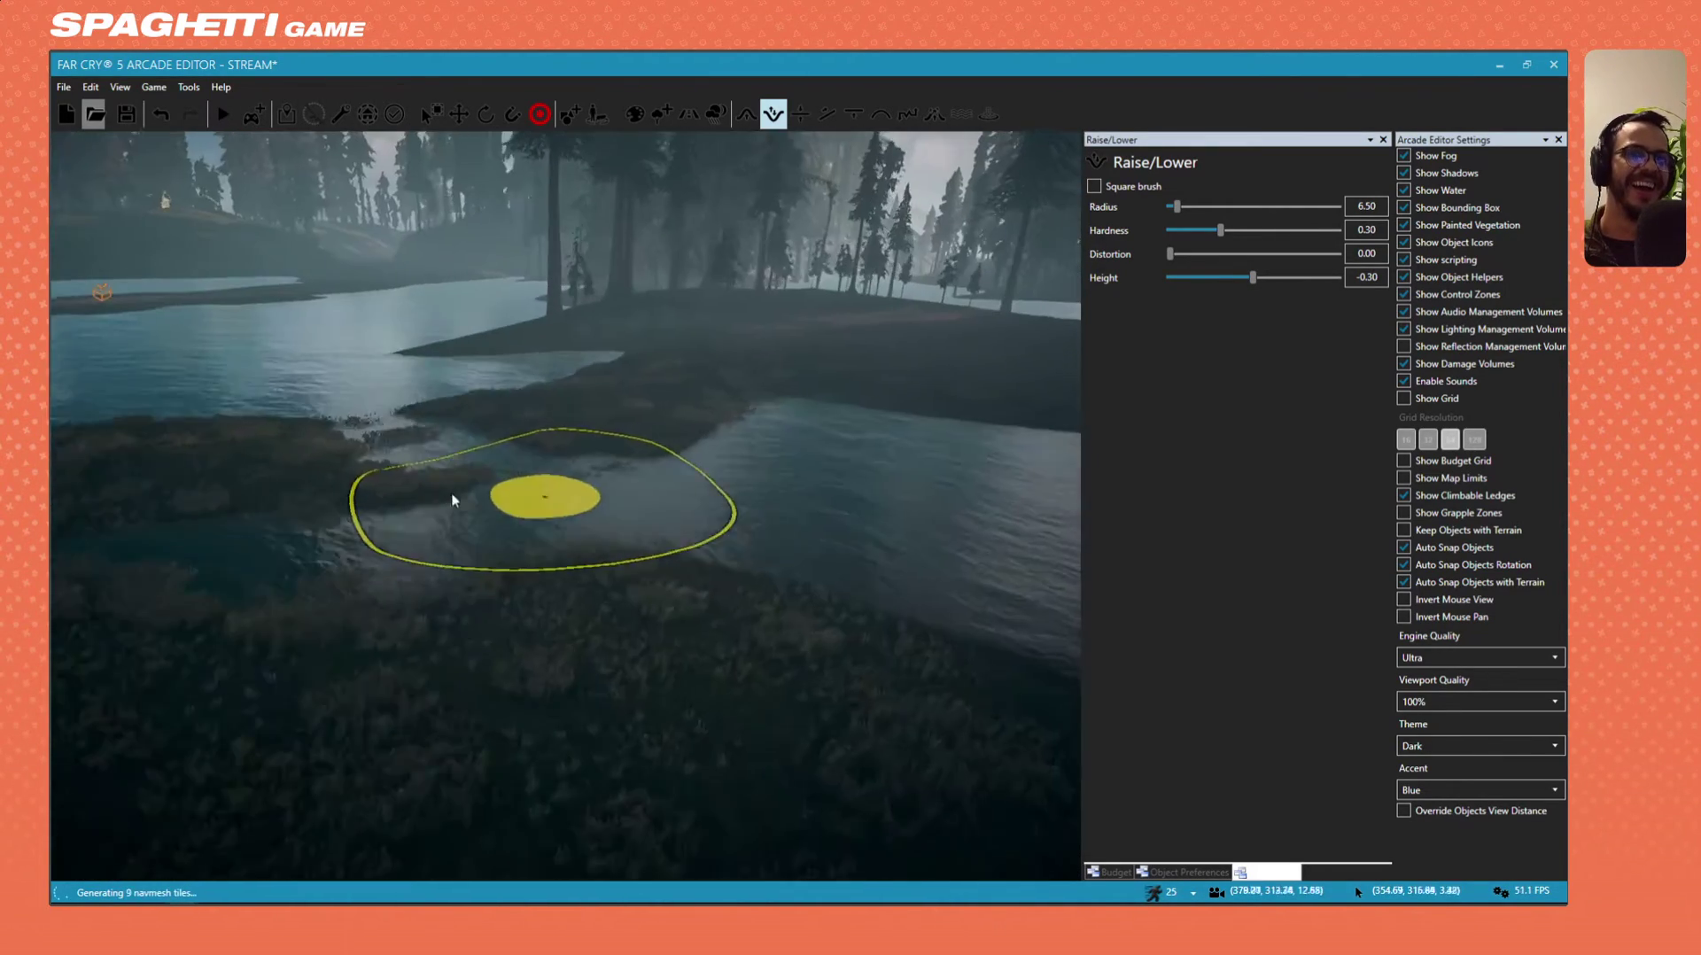
left_click_drag(451, 498, 386, 461)
right_click_drag(407, 460, 385, 461)
key("d")
key("s")
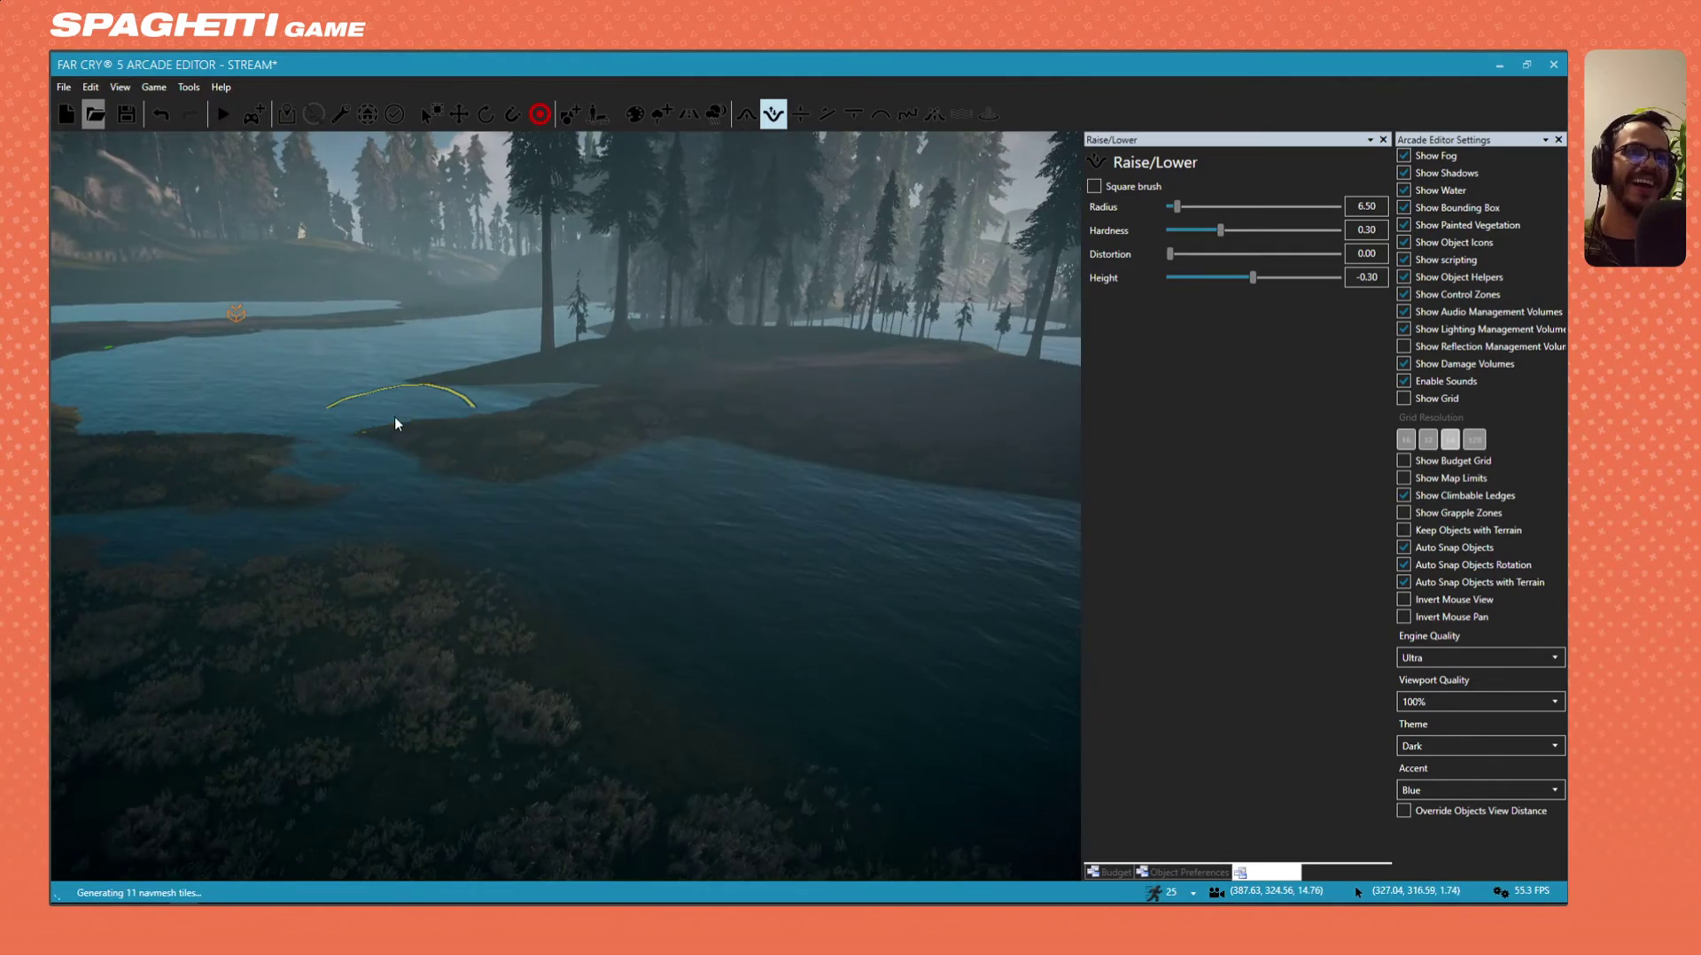
key("d")
Lower the edge of the low grassy islet facing the radio tower cliff.
mouse_move(300, 573)
right_mouse_down()
mouse_move(425, 580)
mouse_move(460, 571)
mouse_move(465, 536)
mouse_move(576, 536)
mouse_move(540, 562)
mouse_move(487, 536)
mouse_move(580, 511)
mouse_move(345, 505)
right_mouse_up()
key("w")
key("w")
key("w")
key("s")
key("w")
mouse_move(637, 560)
right_mouse_down()
mouse_move(589, 598)
mouse_move(558, 593)
mouse_move(562, 620)
right_mouse_up()
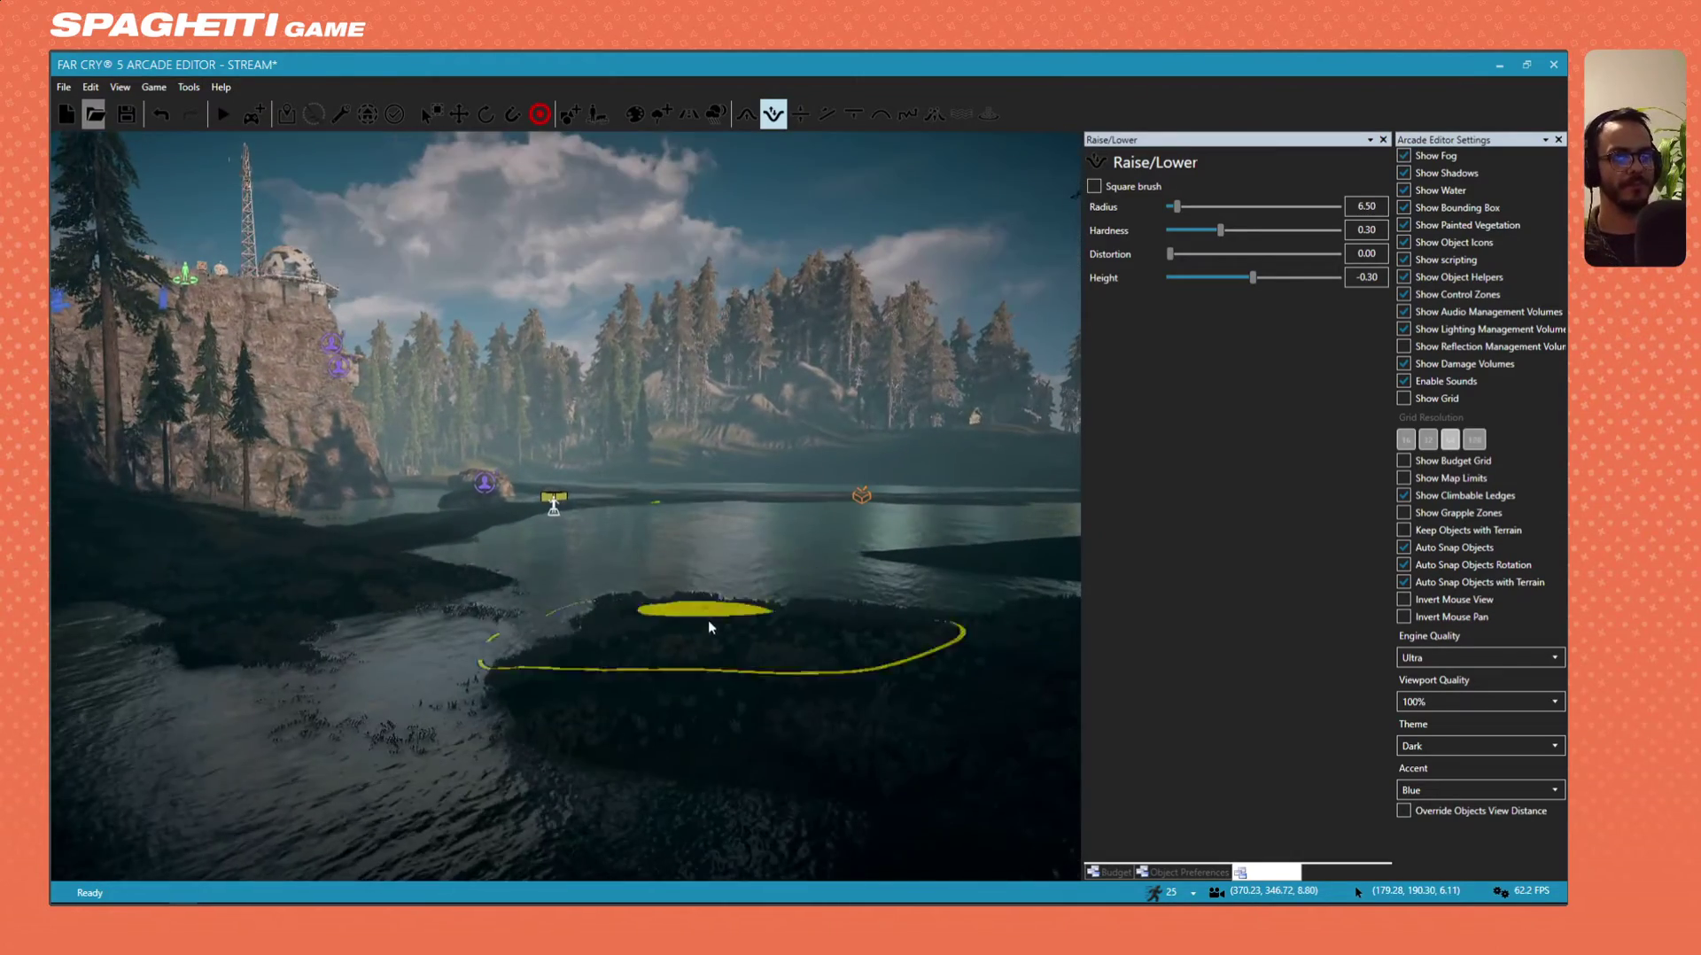
mouse_move(709, 626)
left_mouse_down()
mouse_move(628, 681)
mouse_move(660, 625)
mouse_move(620, 651)
left_mouse_up()
key("w")
Examine the lakeshores from across the water, along the asphalt road and around the boulder below the cliff.
mouse_move(620, 651)
right_mouse_down()
mouse_move(677, 660)
mouse_move(683, 612)
right_mouse_up()
key("s")
key("w")
mouse_move(605, 511)
right_mouse_down()
mouse_move(470, 427)
mouse_move(478, 487)
mouse_move(479, 447)
mouse_move(496, 438)
mouse_move(567, 502)
right_mouse_up()
key("s")
key("s")
key("a")
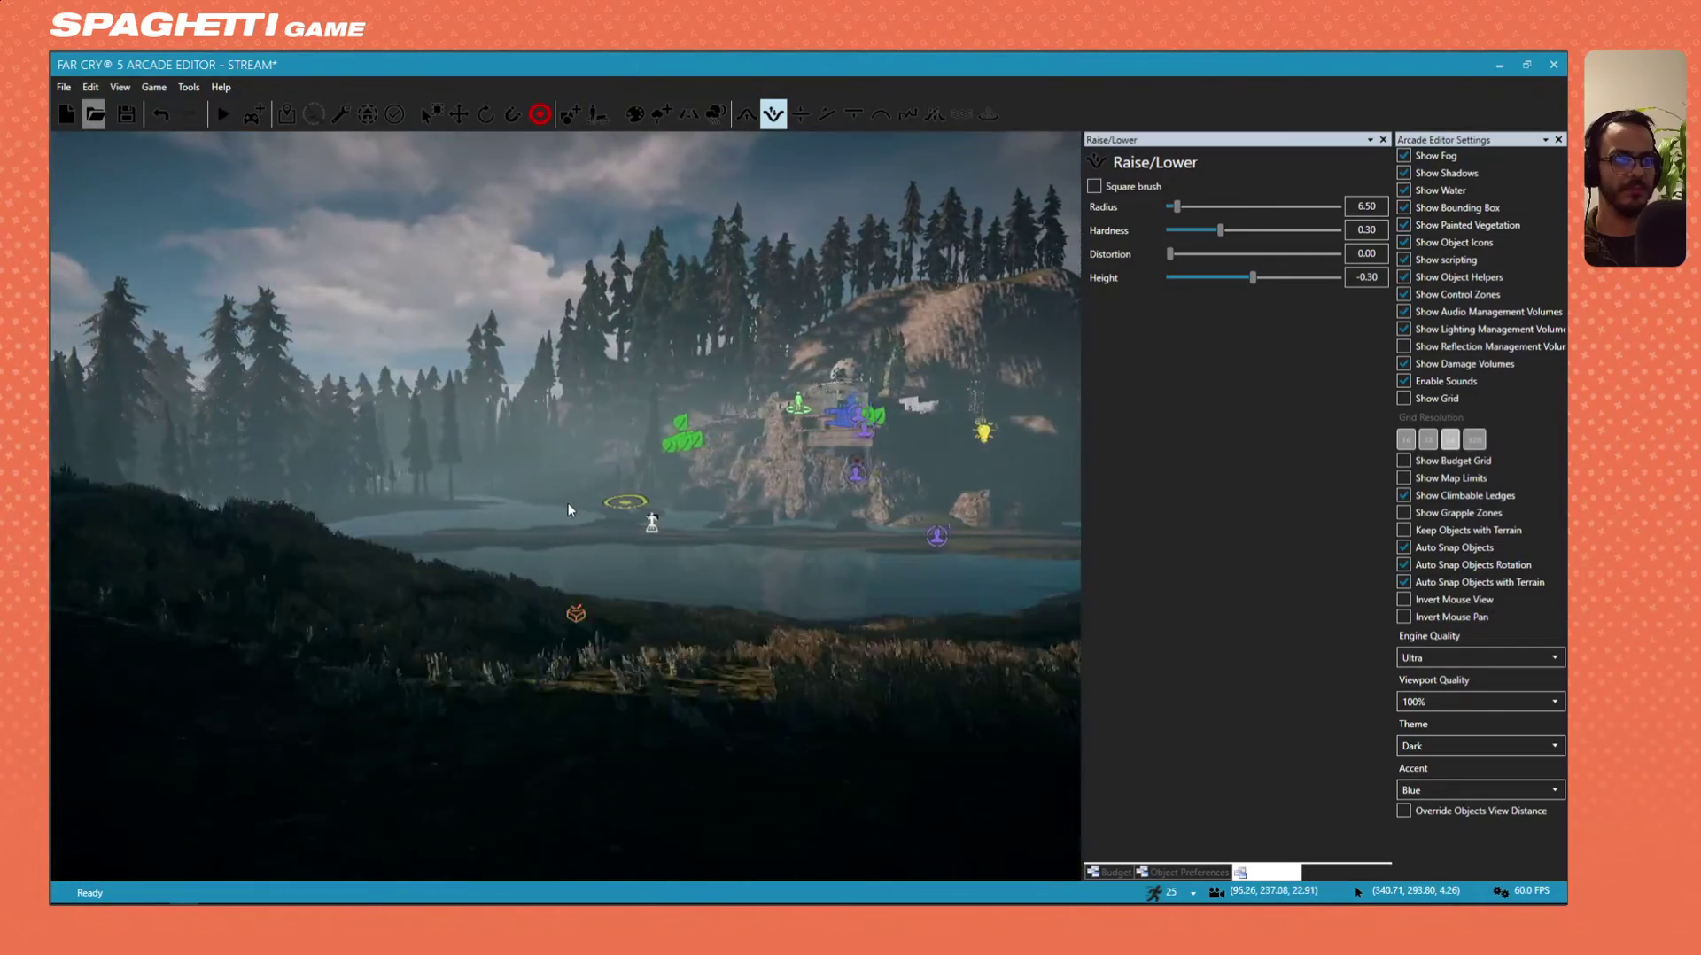
key("a")
mouse_move(753, 501)
right_mouse_down()
mouse_move(939, 539)
mouse_move(941, 567)
right_mouse_up()
key("a")
key("w")
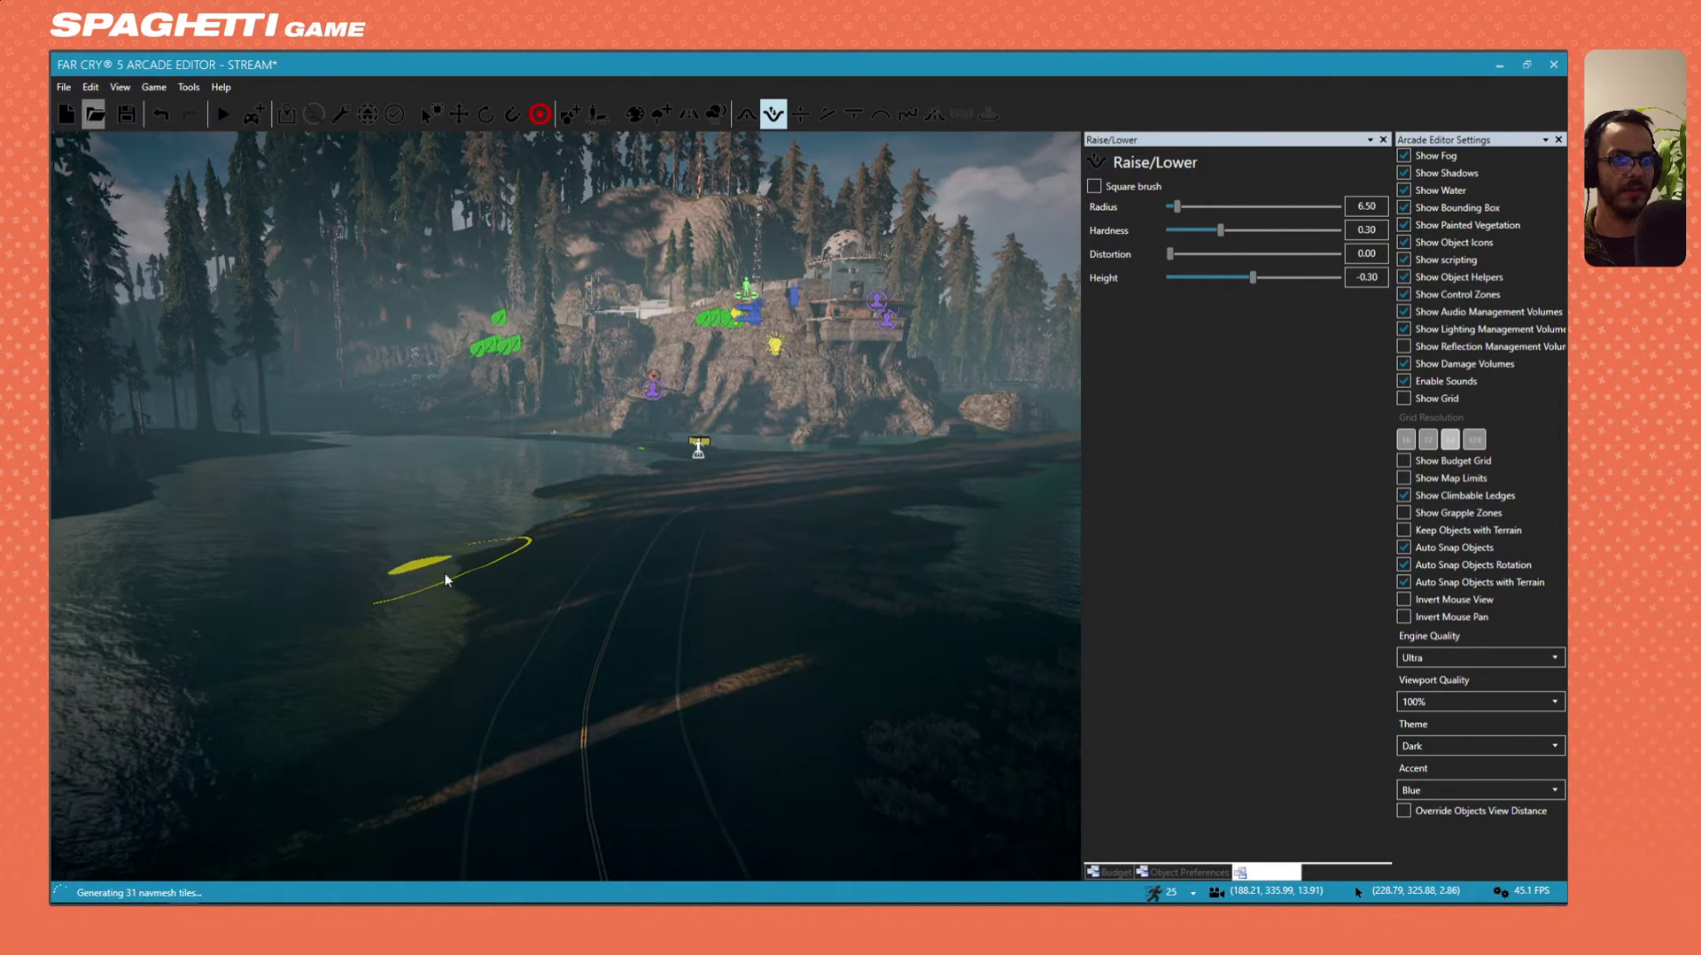
key("w")
key("a")
mouse_move(444, 581)
right_mouse_down()
mouse_move(535, 584)
mouse_move(631, 478)
mouse_move(760, 481)
mouse_move(678, 560)
mouse_move(686, 542)
right_mouse_up()
key("w")
key("s")
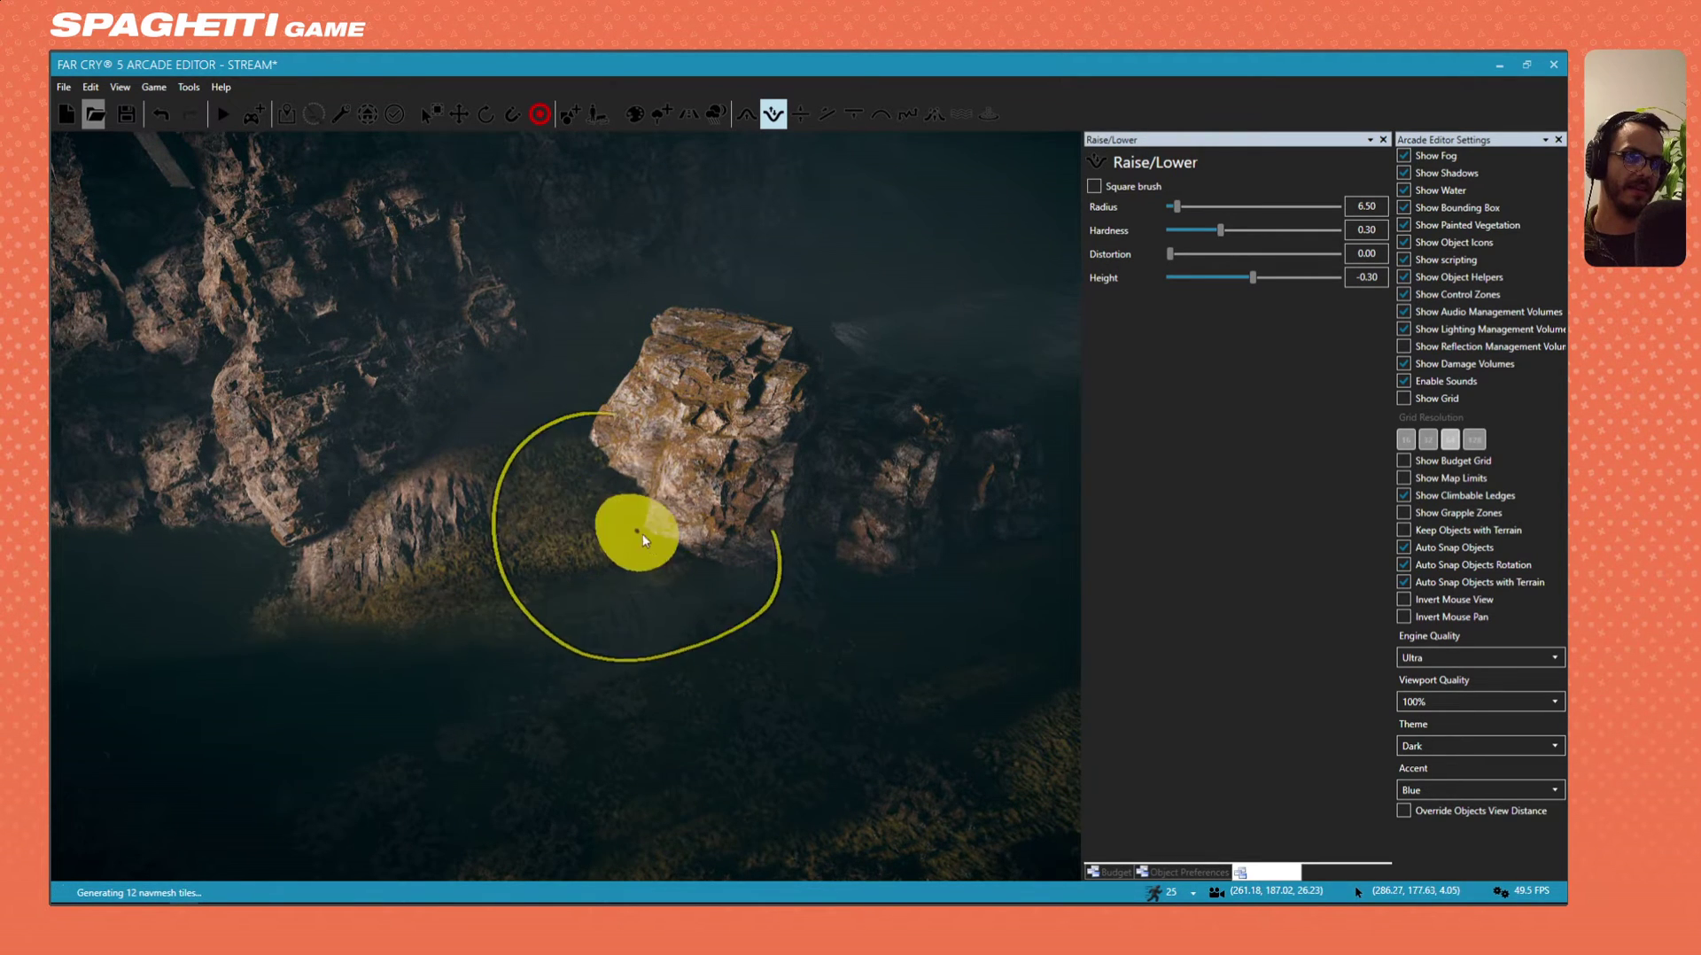
Examine the custom properties of the spotlight on the work light stand along the dirt road.
mouse_move(696, 607)
right_mouse_down()
mouse_move(851, 550)
mouse_move(886, 544)
mouse_move(921, 576)
mouse_move(678, 581)
right_mouse_up()
key("w")
key("s")
key("w")
key("a")
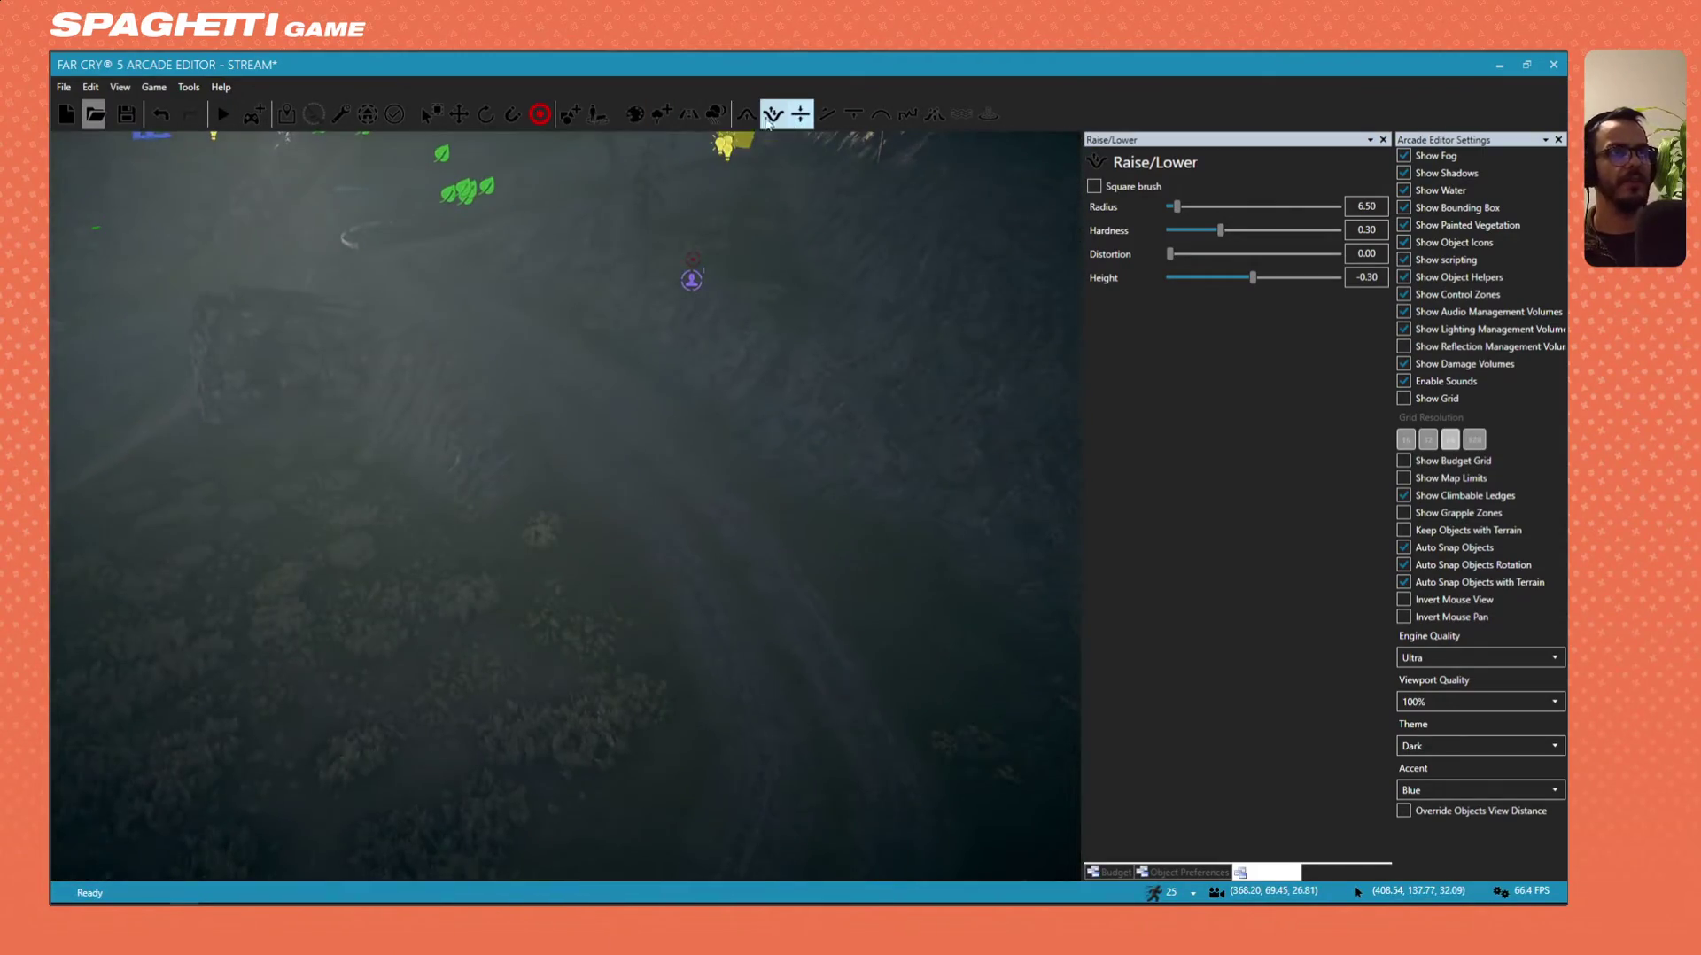
mouse_move(462, 496)
right_mouse_down()
mouse_move(486, 576)
mouse_move(574, 580)
right_mouse_up()
key("a")
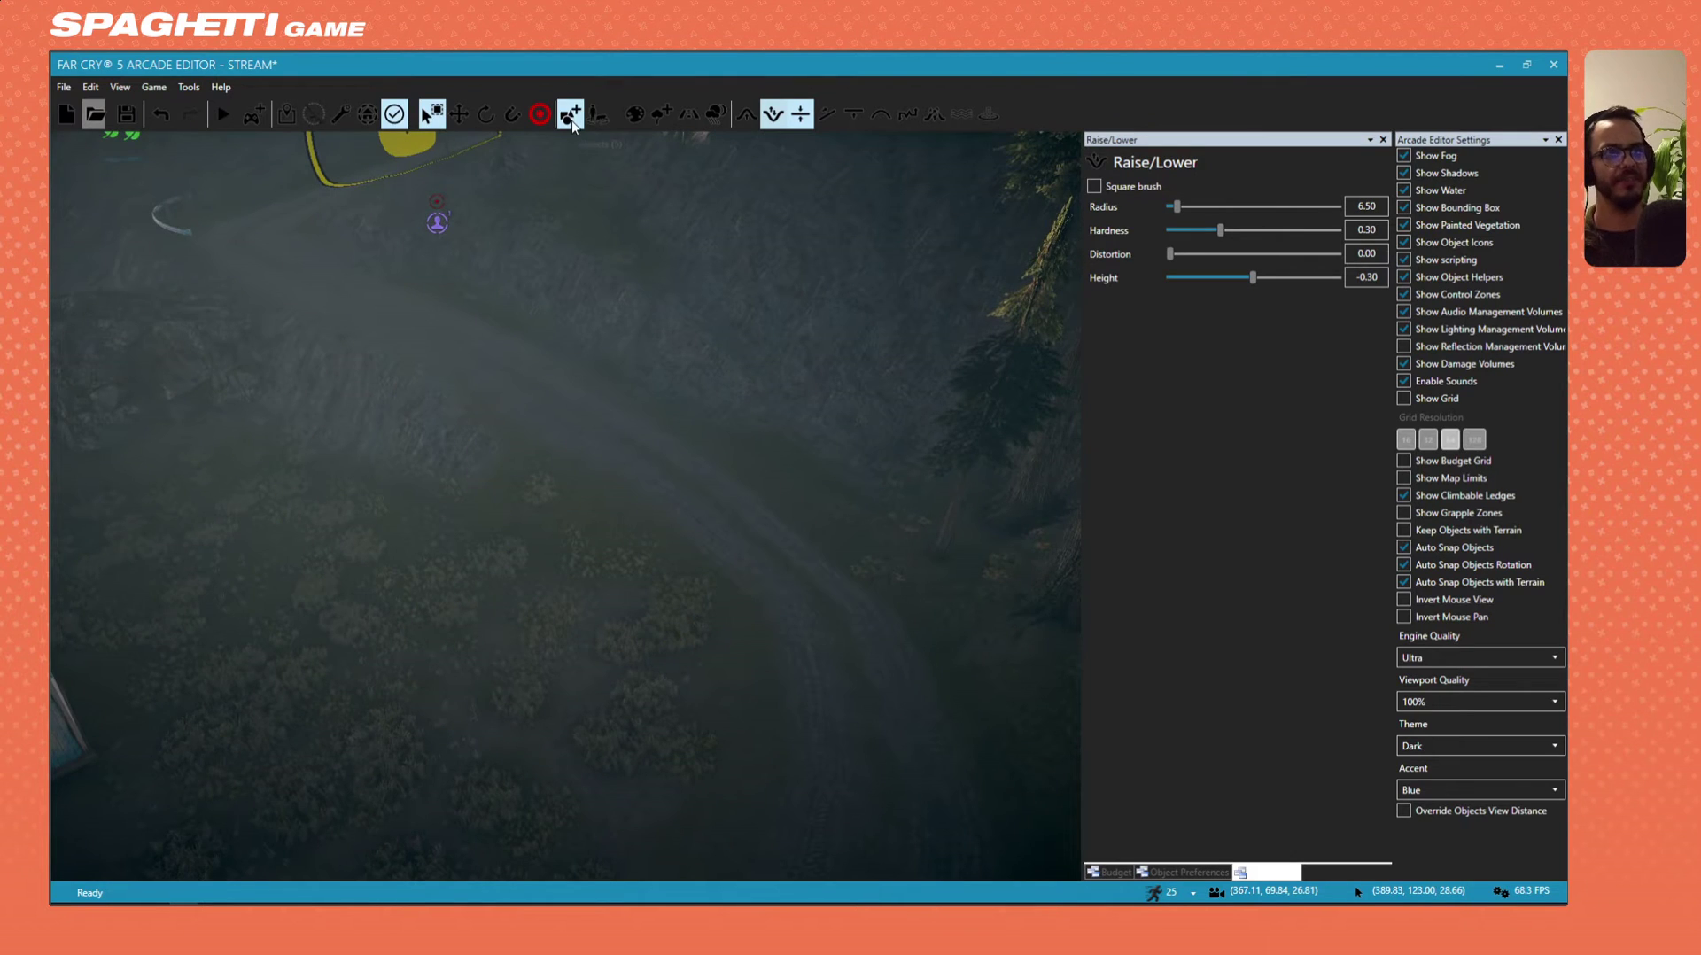
left_click(572, 119)
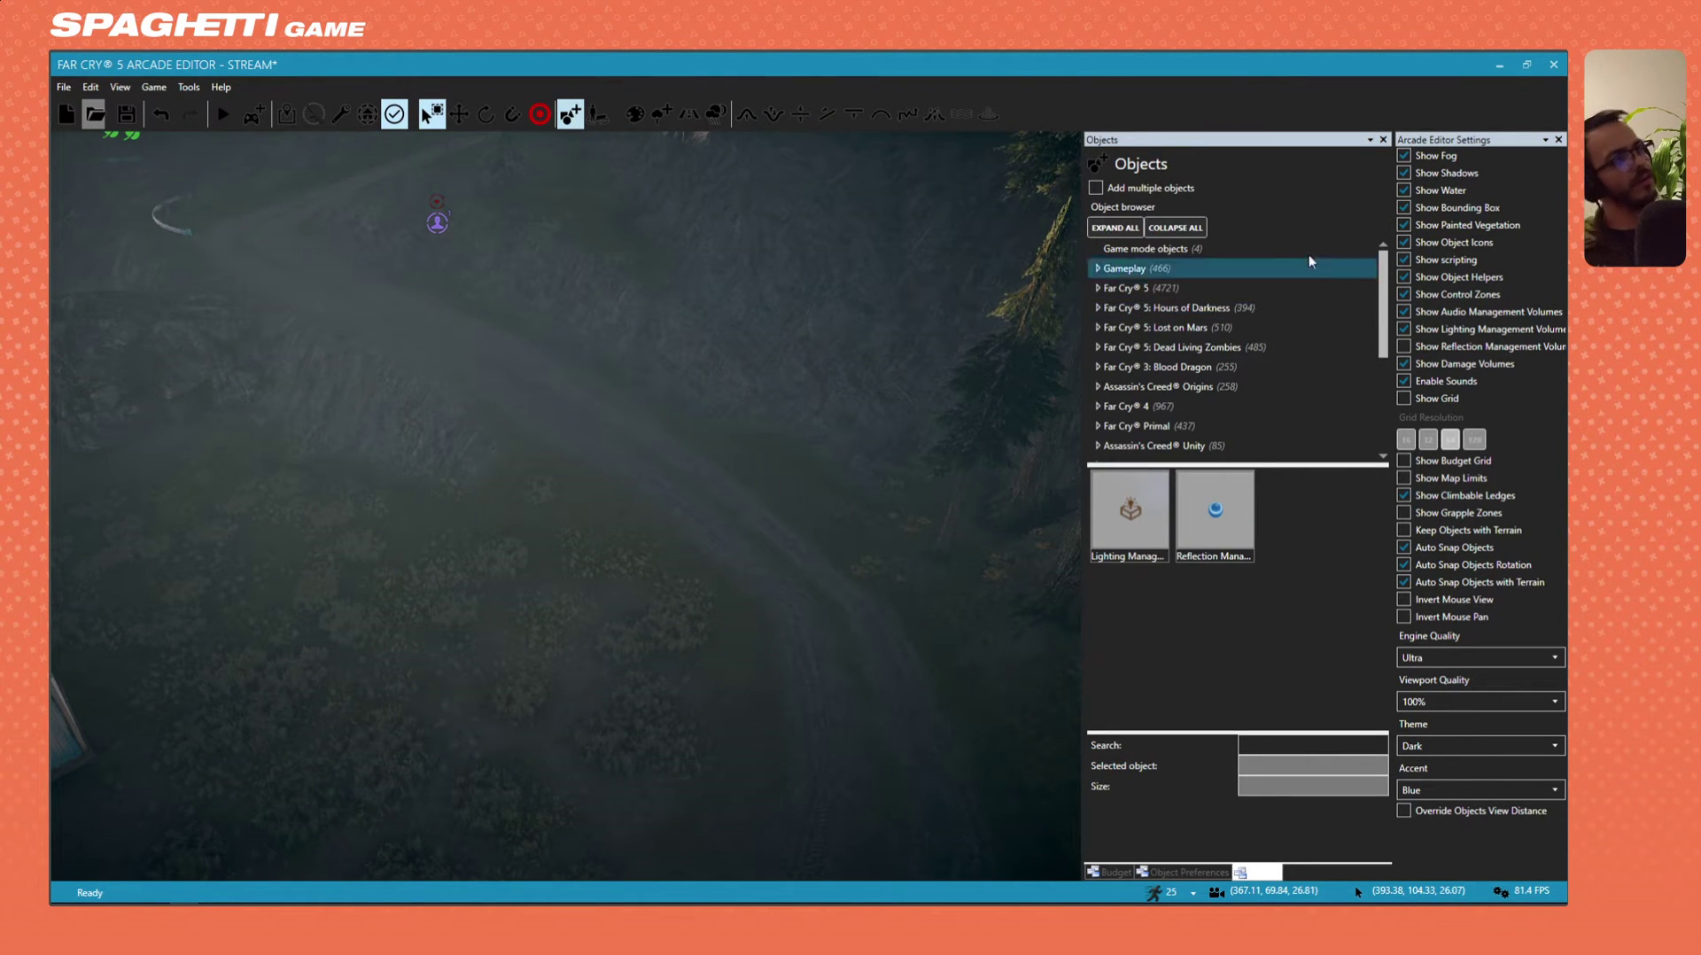
mouse_move(517, 374)
right_mouse_down()
mouse_move(507, 231)
mouse_move(503, 380)
right_mouse_up()
key("a")
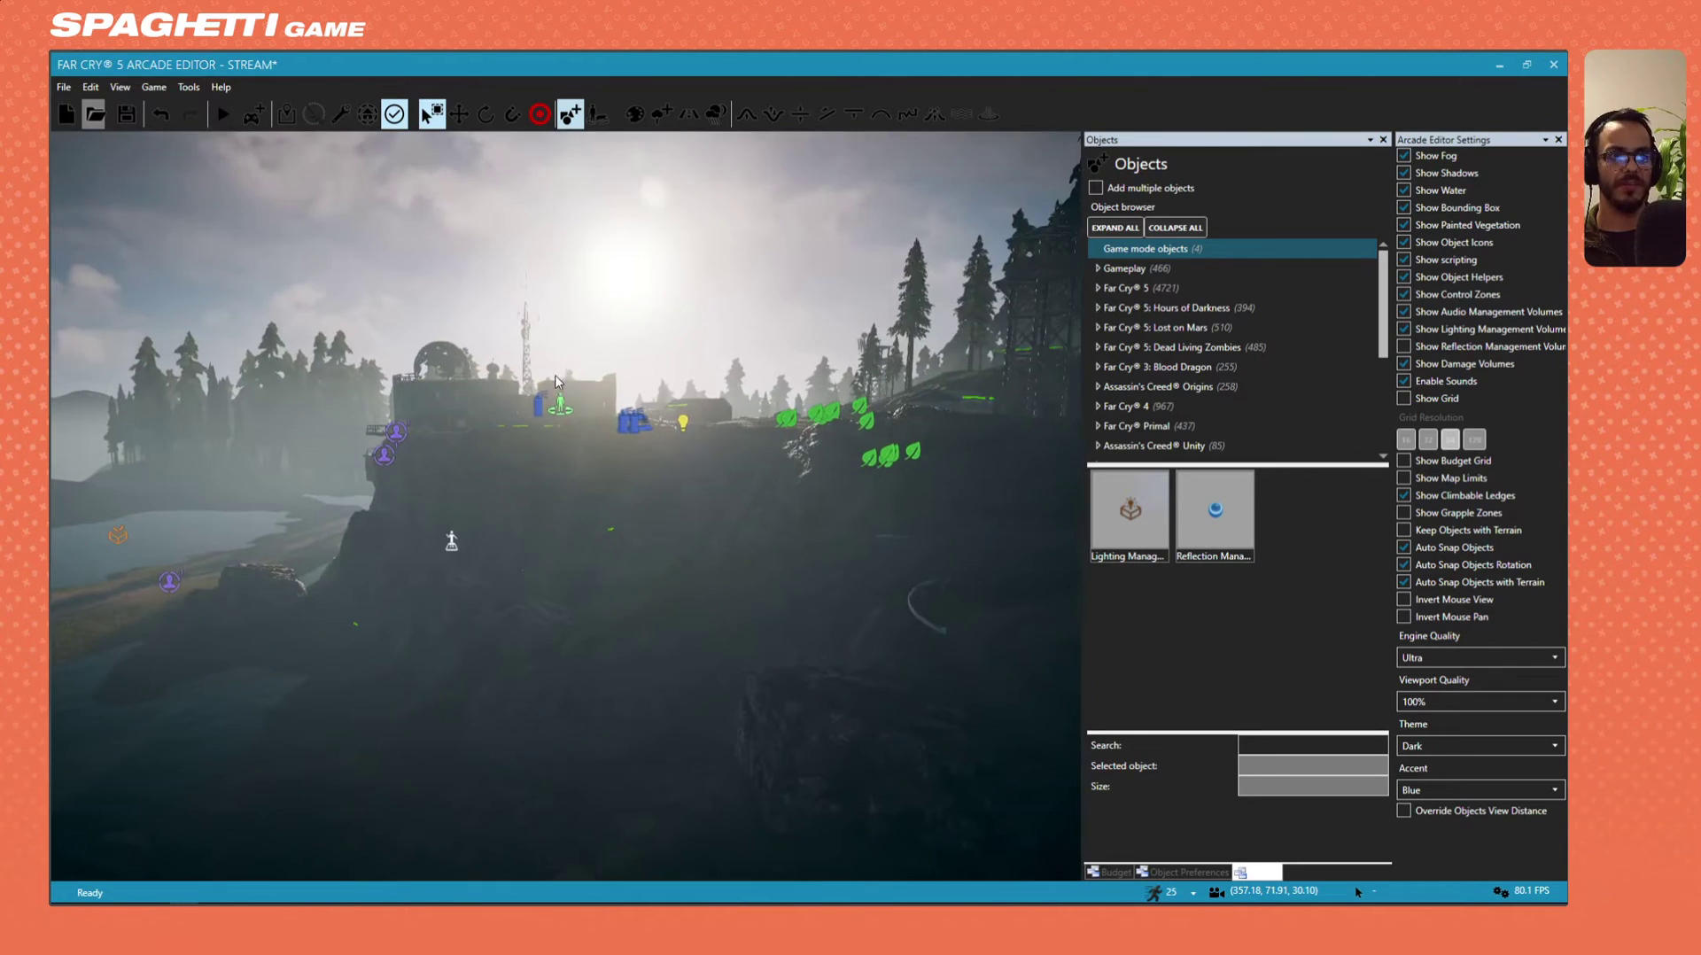
right_click_drag(619, 303, 804, 299)
key("w")
key("w")
right_click_drag(558, 361, 511, 457)
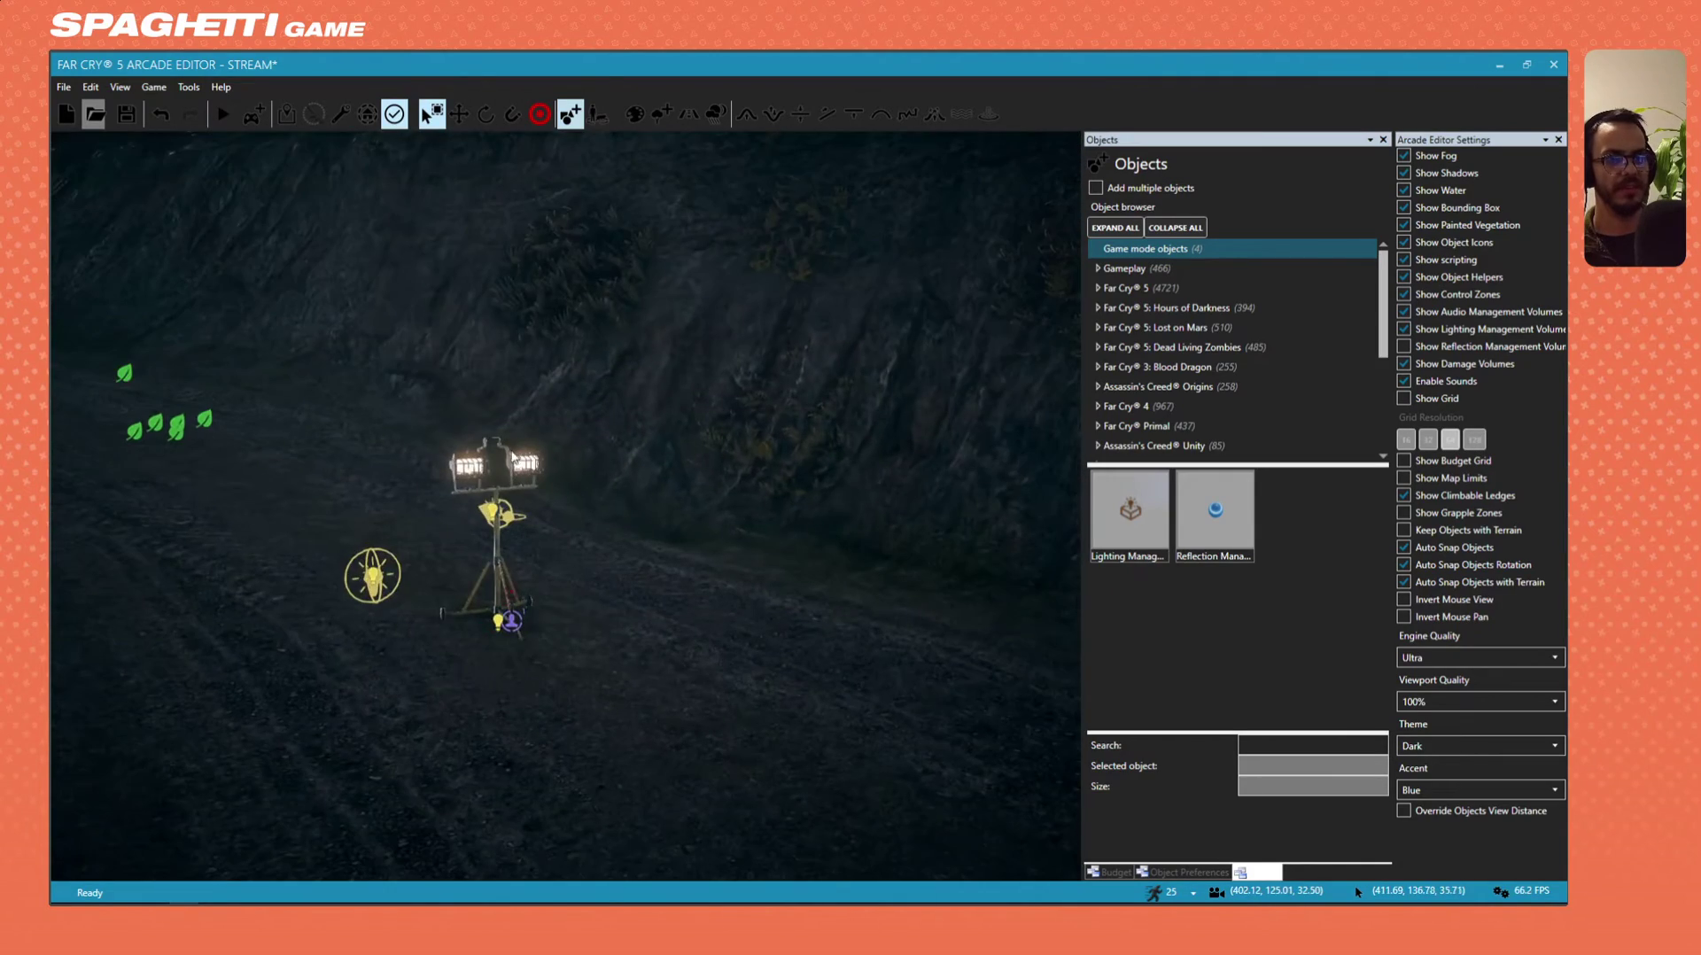
left_click(487, 512)
key("s")
right_click_drag(558, 283, 595, 390)
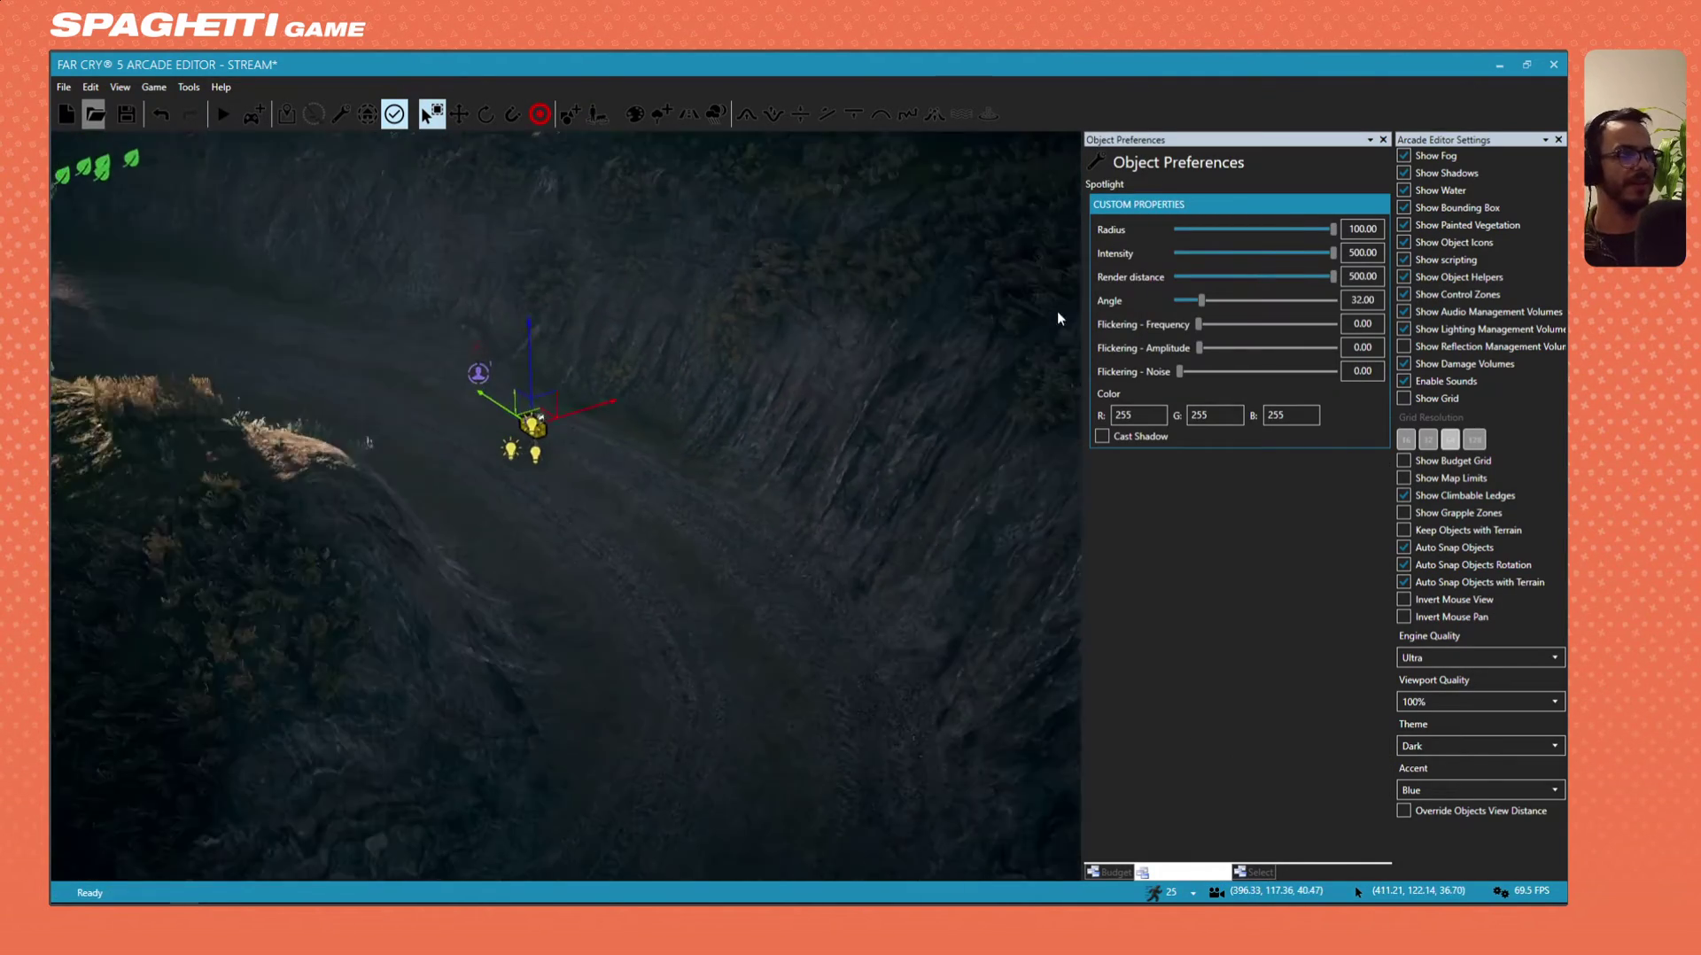
key("s")
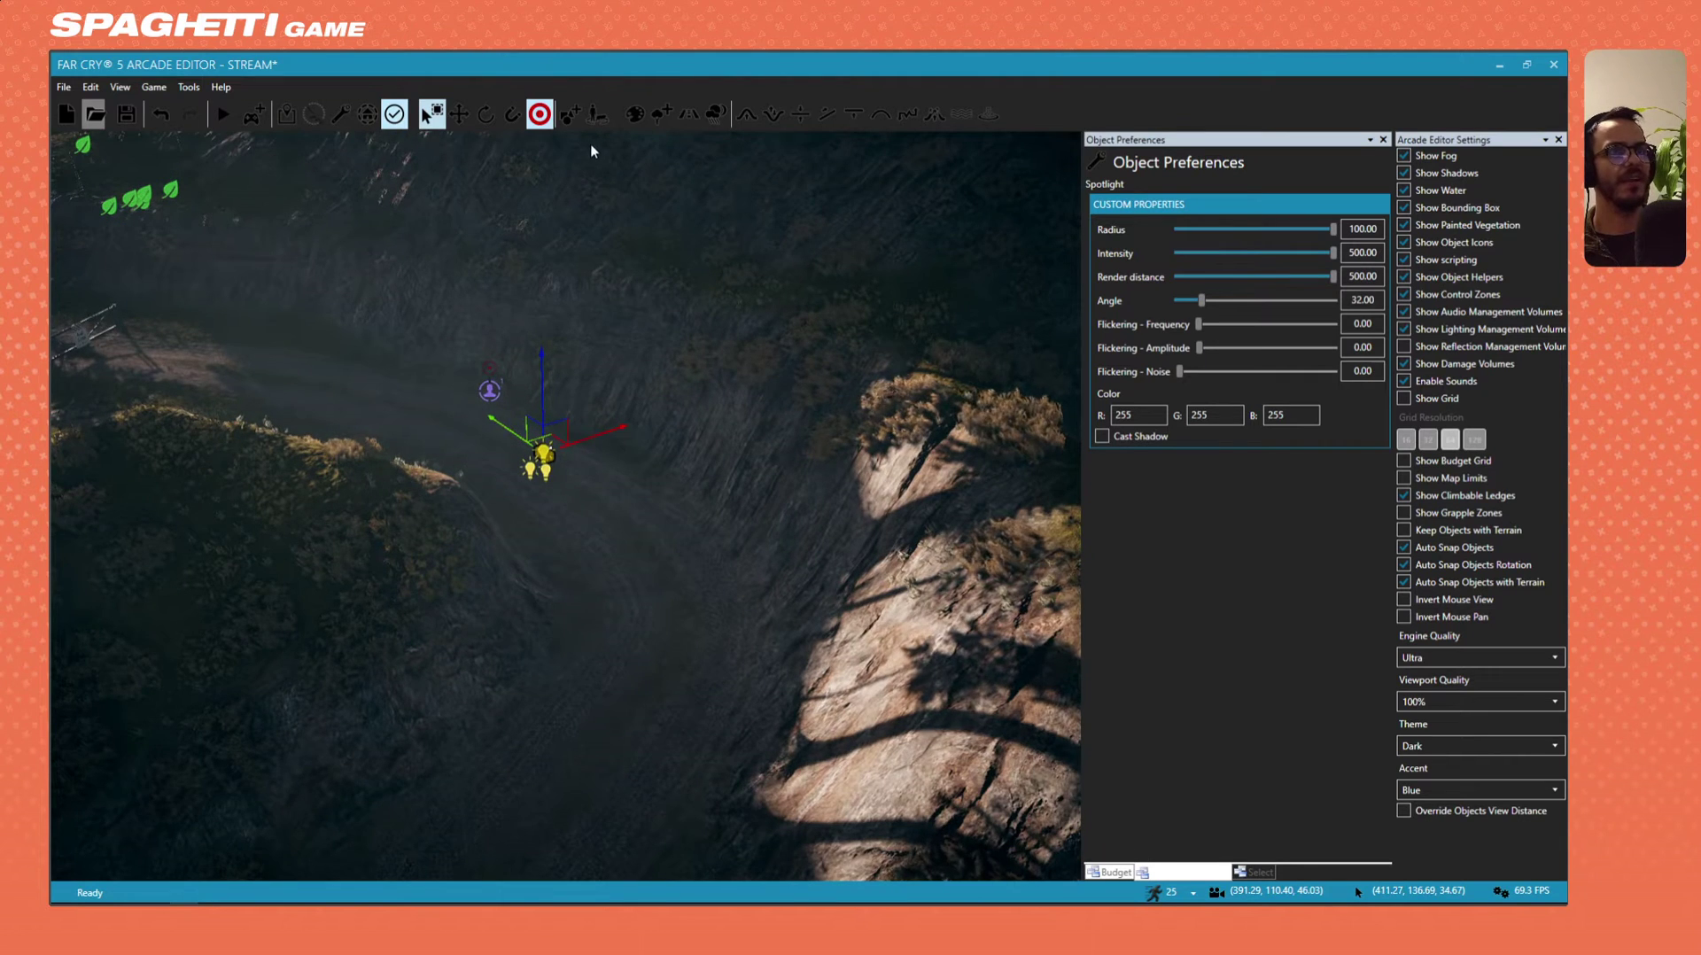
Search the objects for "light" and place a Lighting Management Volume beside the spotlights on the dirt road.
left_click(570, 115)
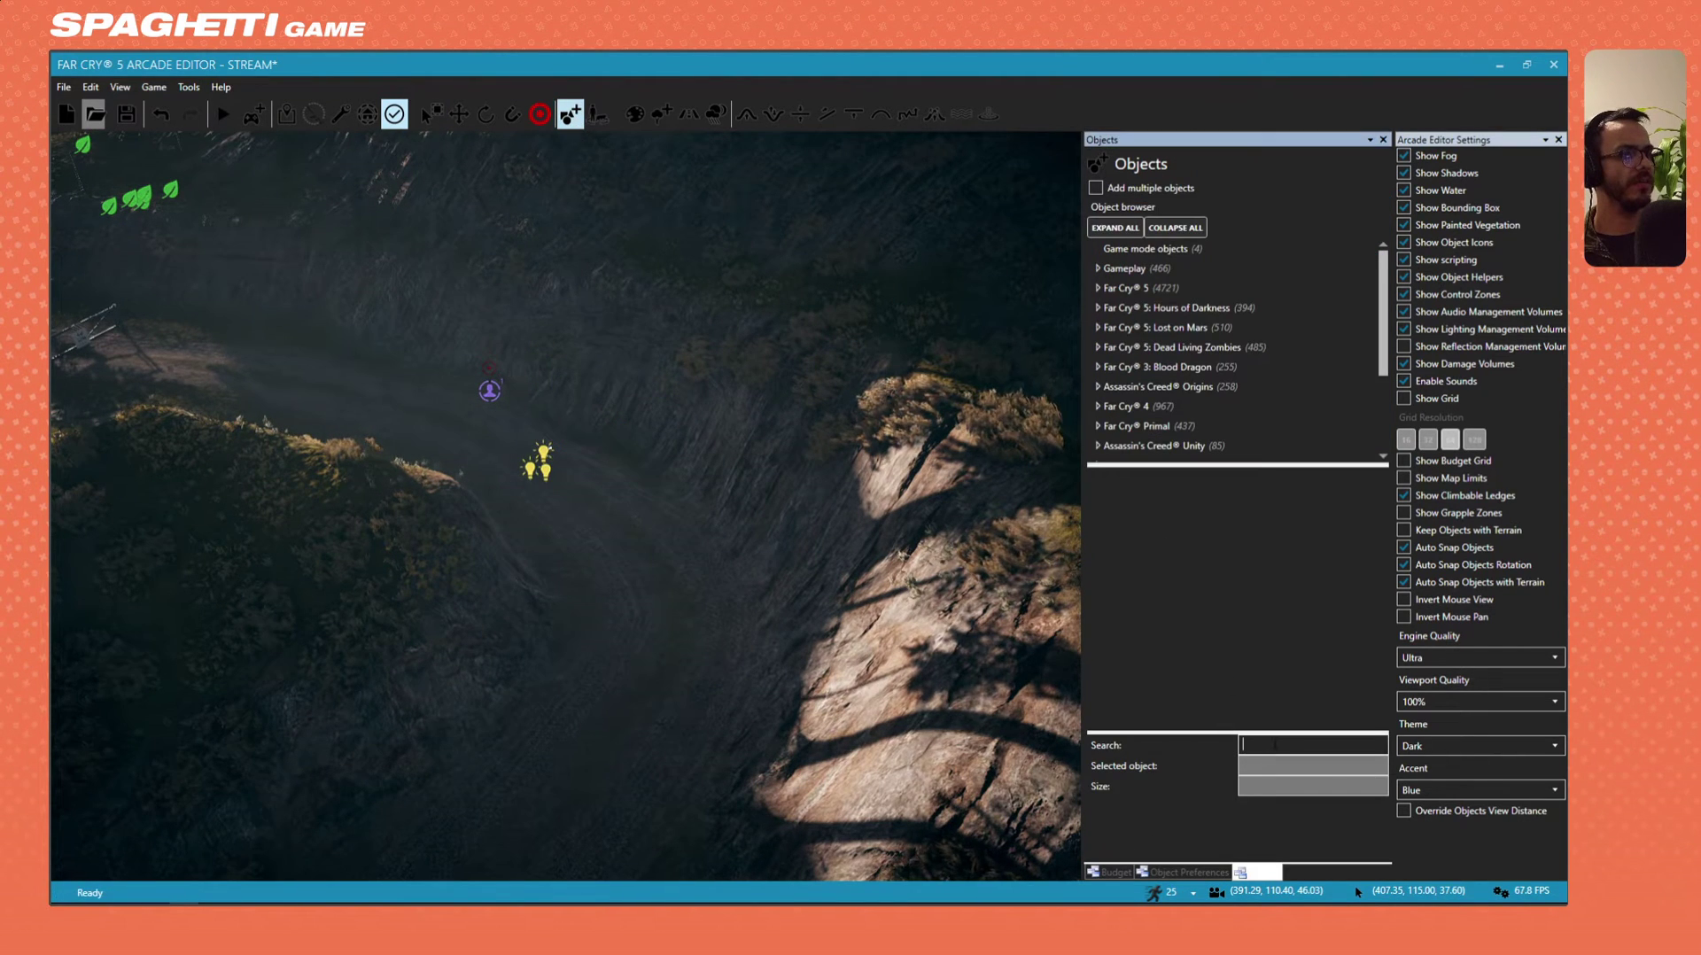
type("ligt")
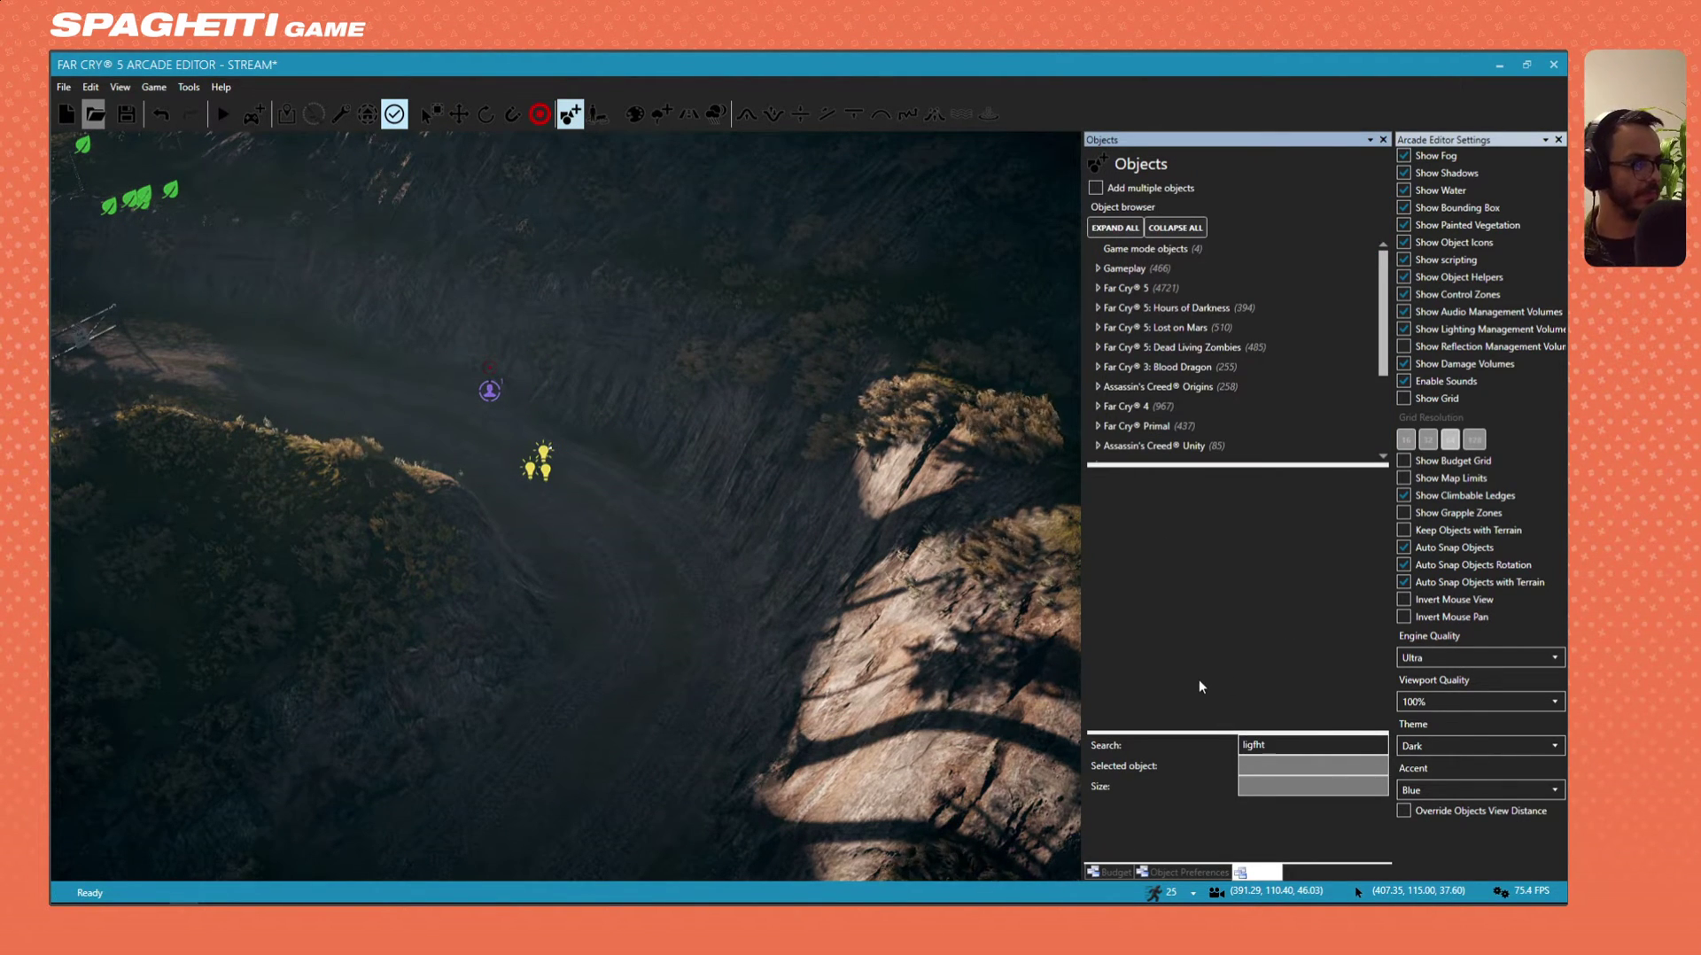
key("BackSpace")
type("ht")
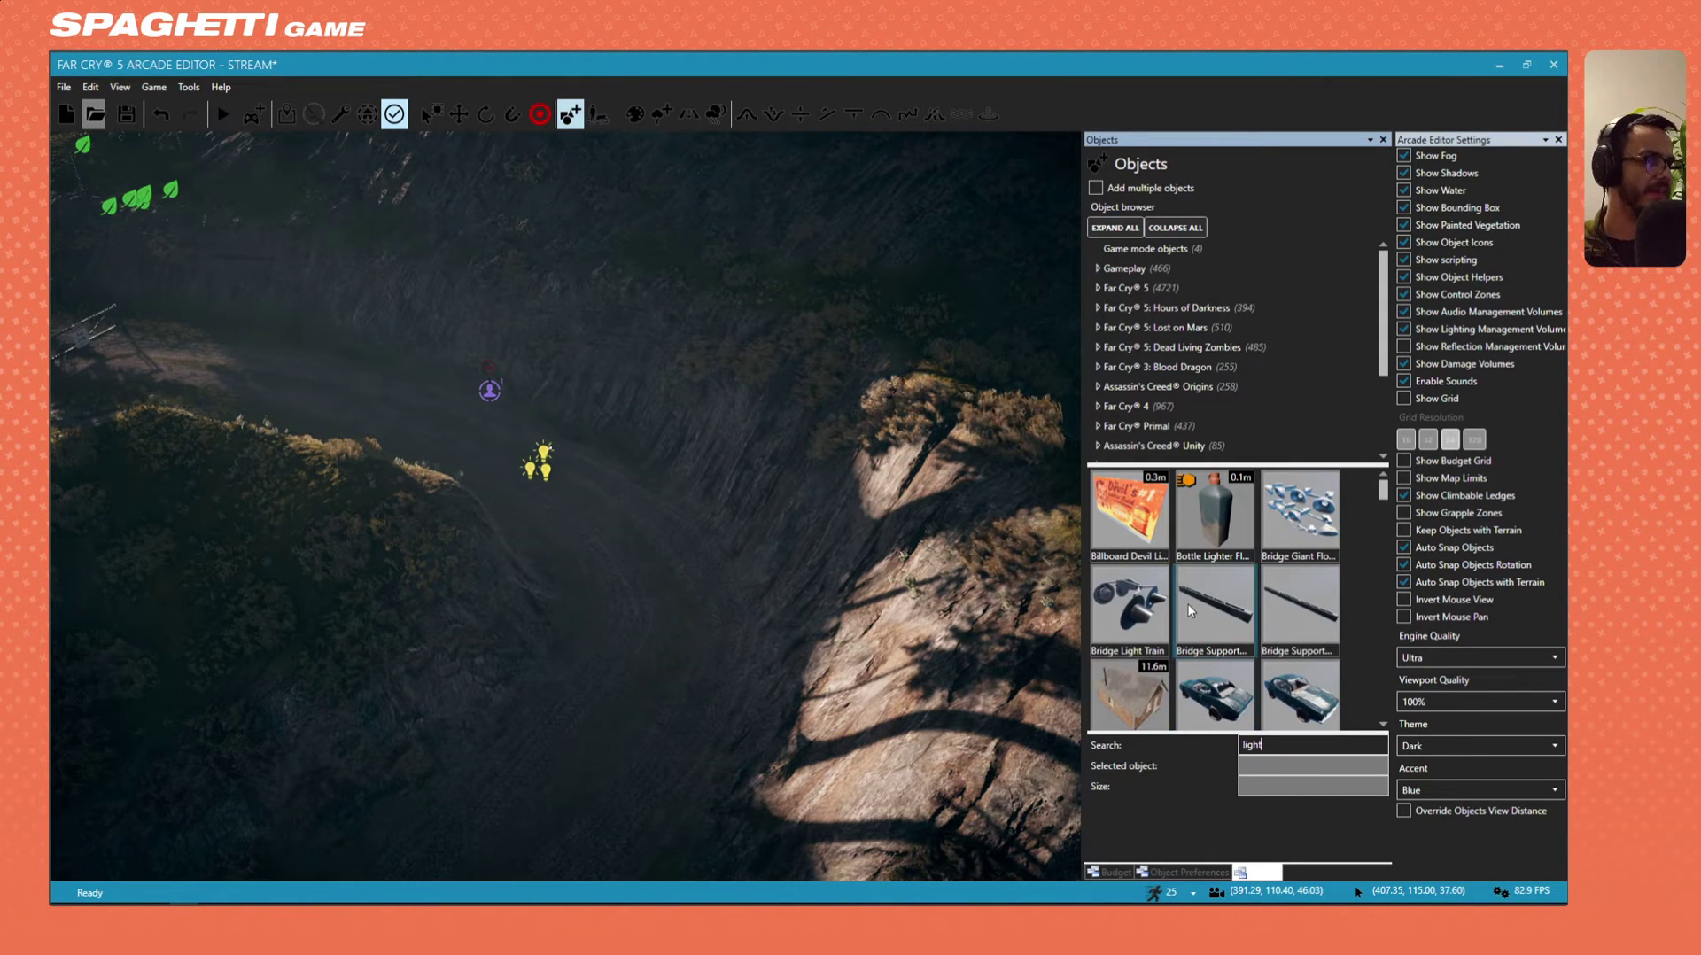
scroll(1240, 618, "down", 1)
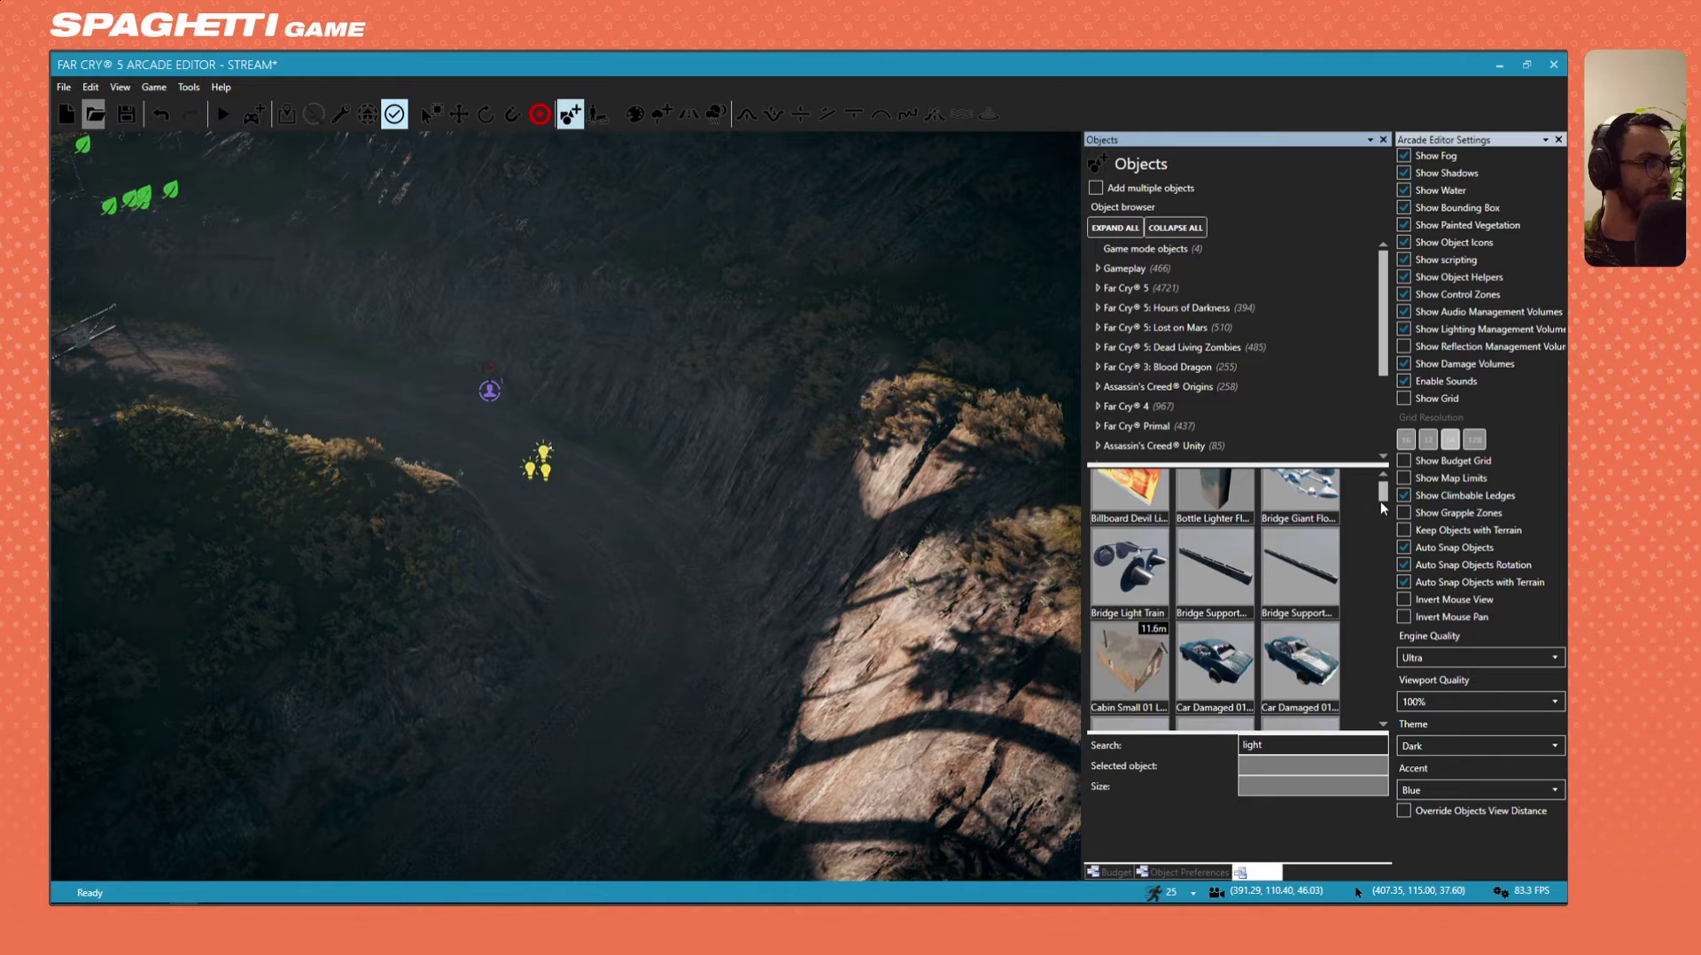
left_click_drag(1380, 502, 1395, 663)
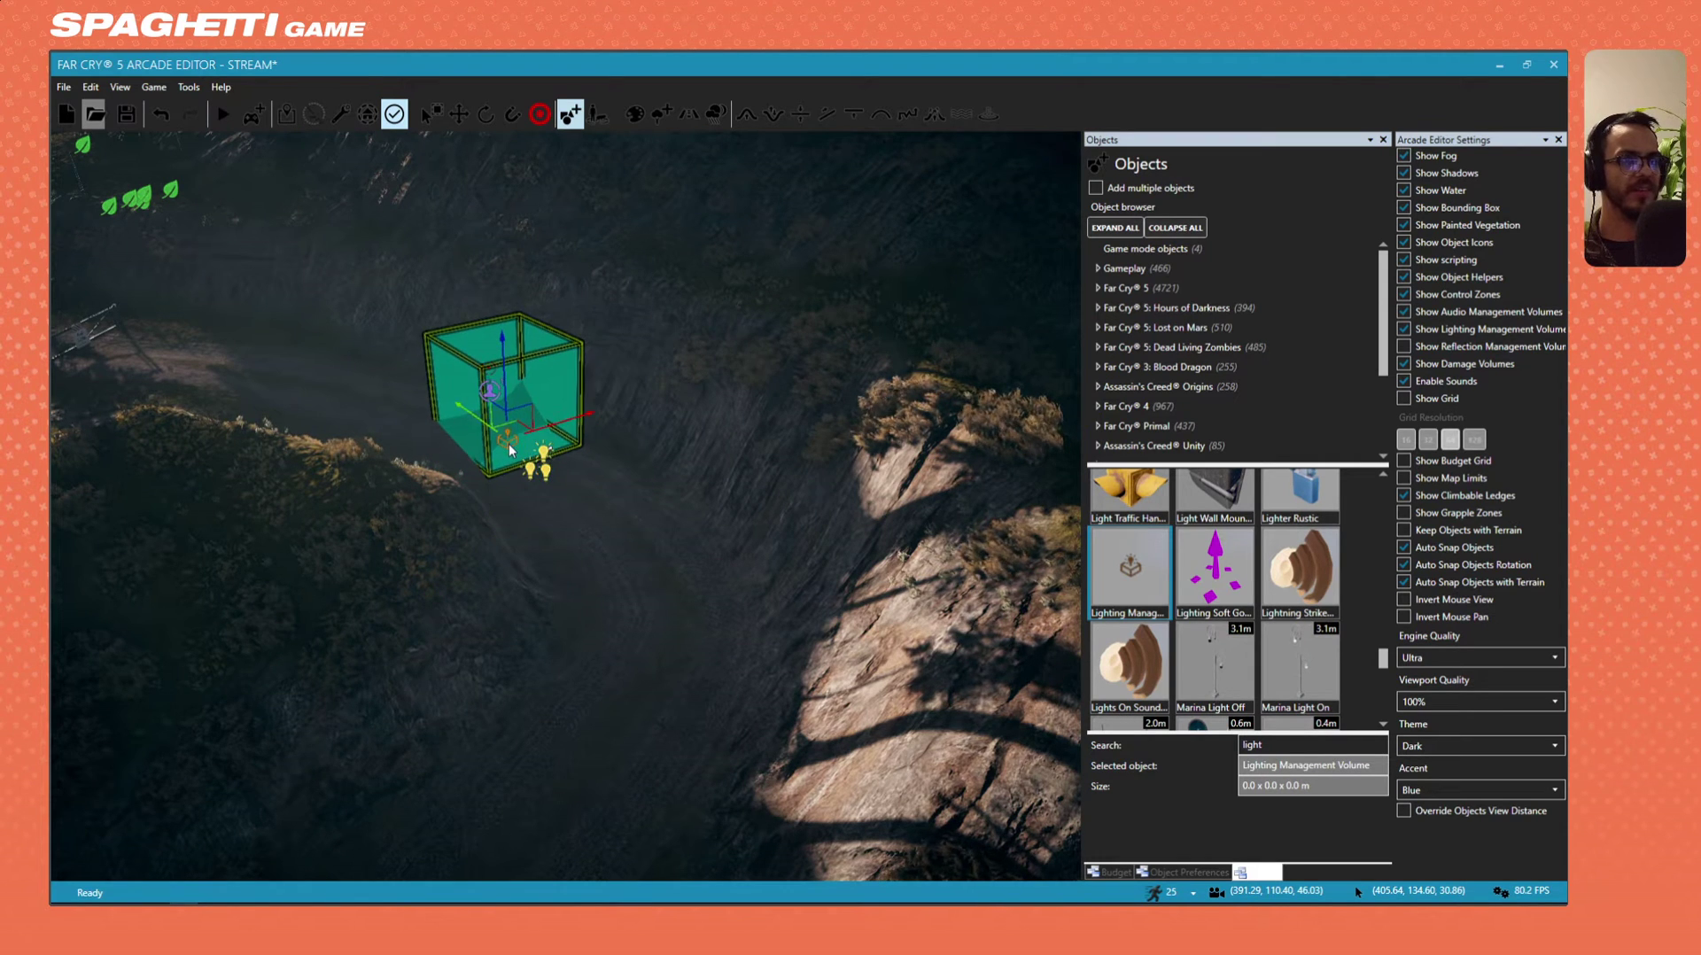
left_click(509, 450)
Select the new Lighting Management Volume and move it away from the spotlights, beneath the dirt road.
right_click_drag(644, 505, 577, 482)
scroll(517, 495, "up", 3)
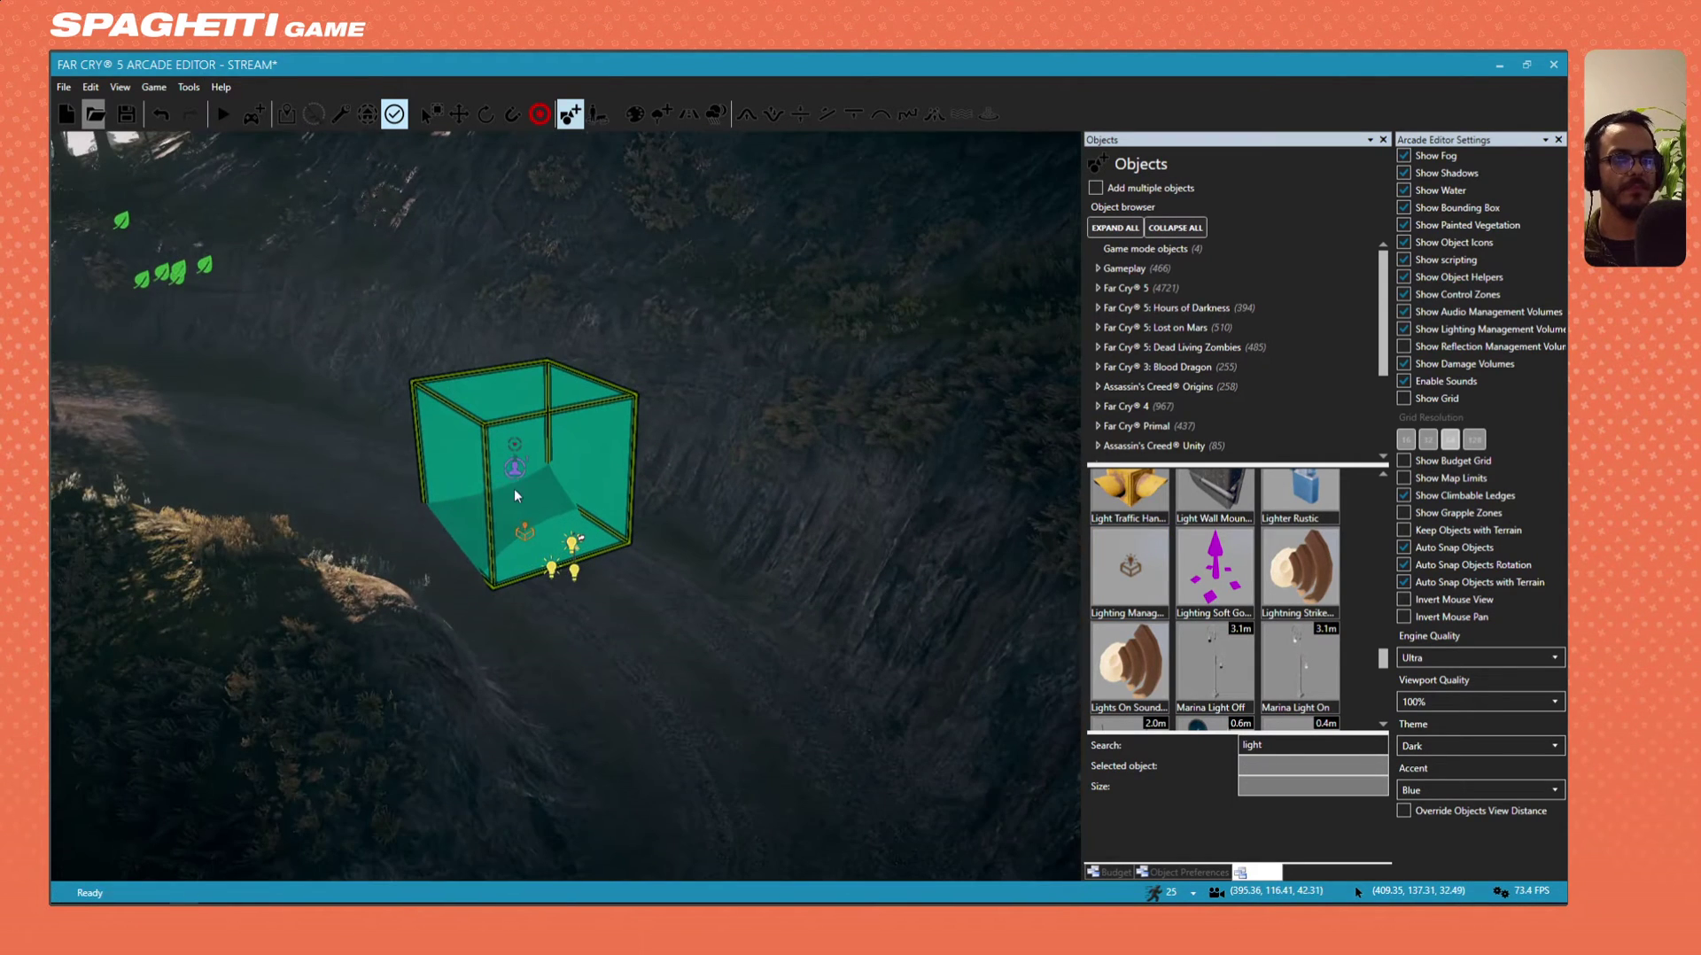
left_click(515, 495)
left_click_drag(530, 449, 537, 753)
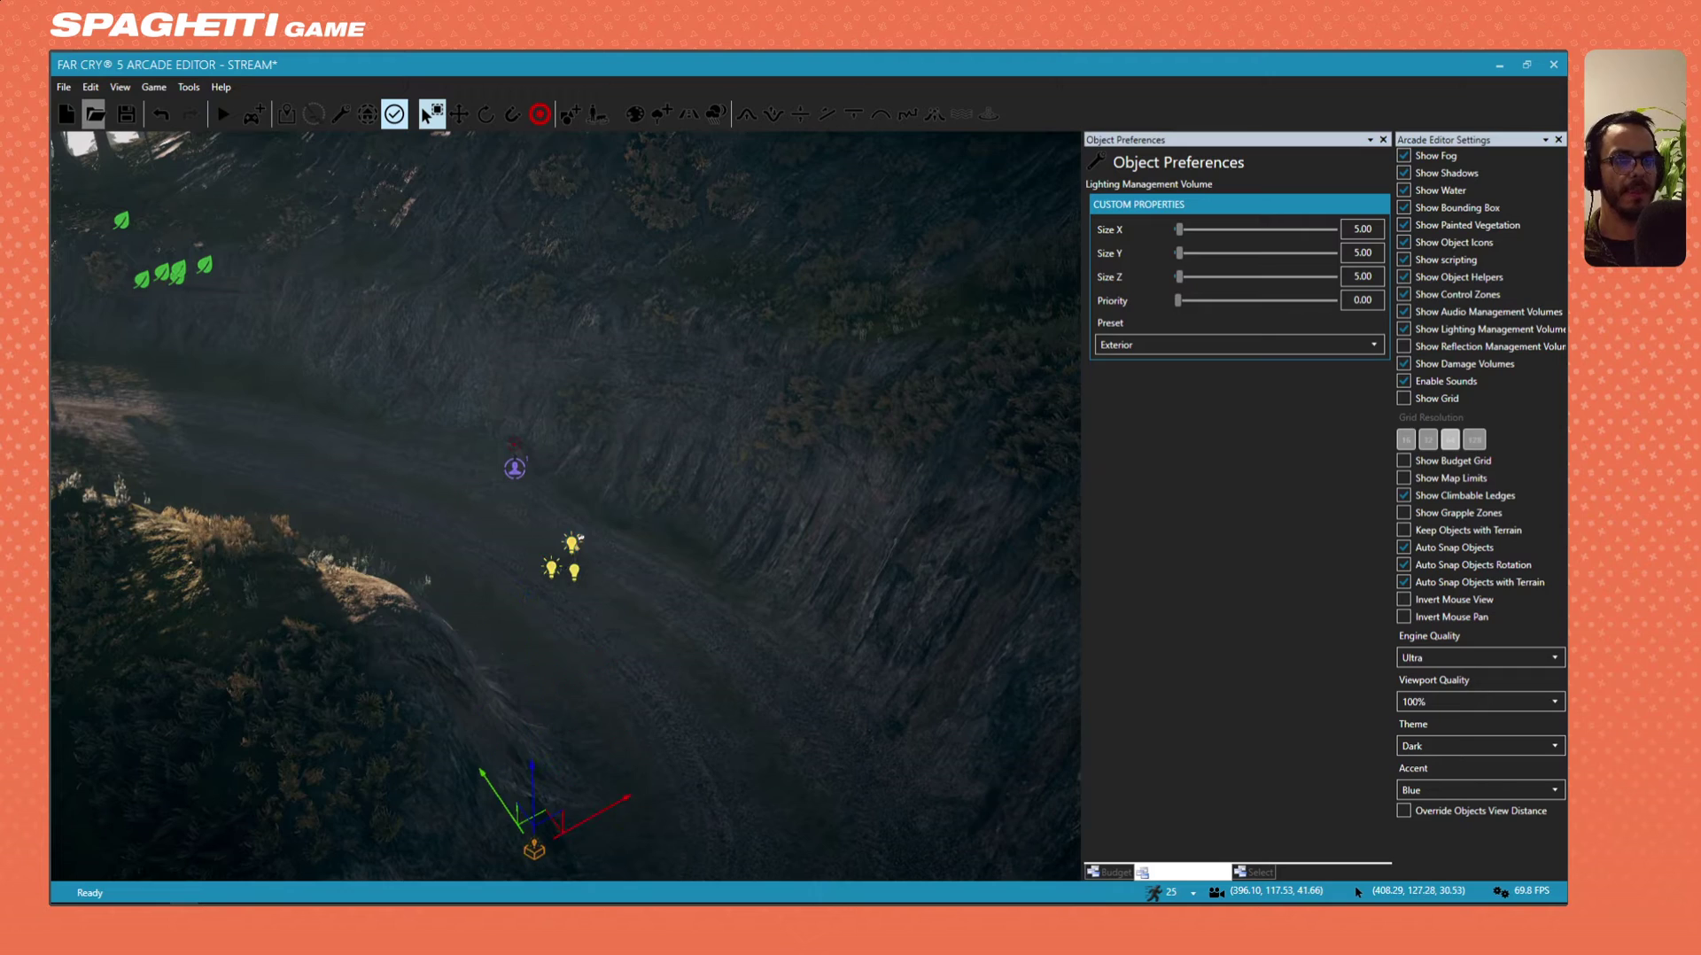
key("w")
right_click_drag(536, 753, 354, 620)
key("s")
right_click_drag(566, 292, 652, 273)
Try to snap the Lighting Management Volume to the building beneath the terrain.
left_click(513, 120)
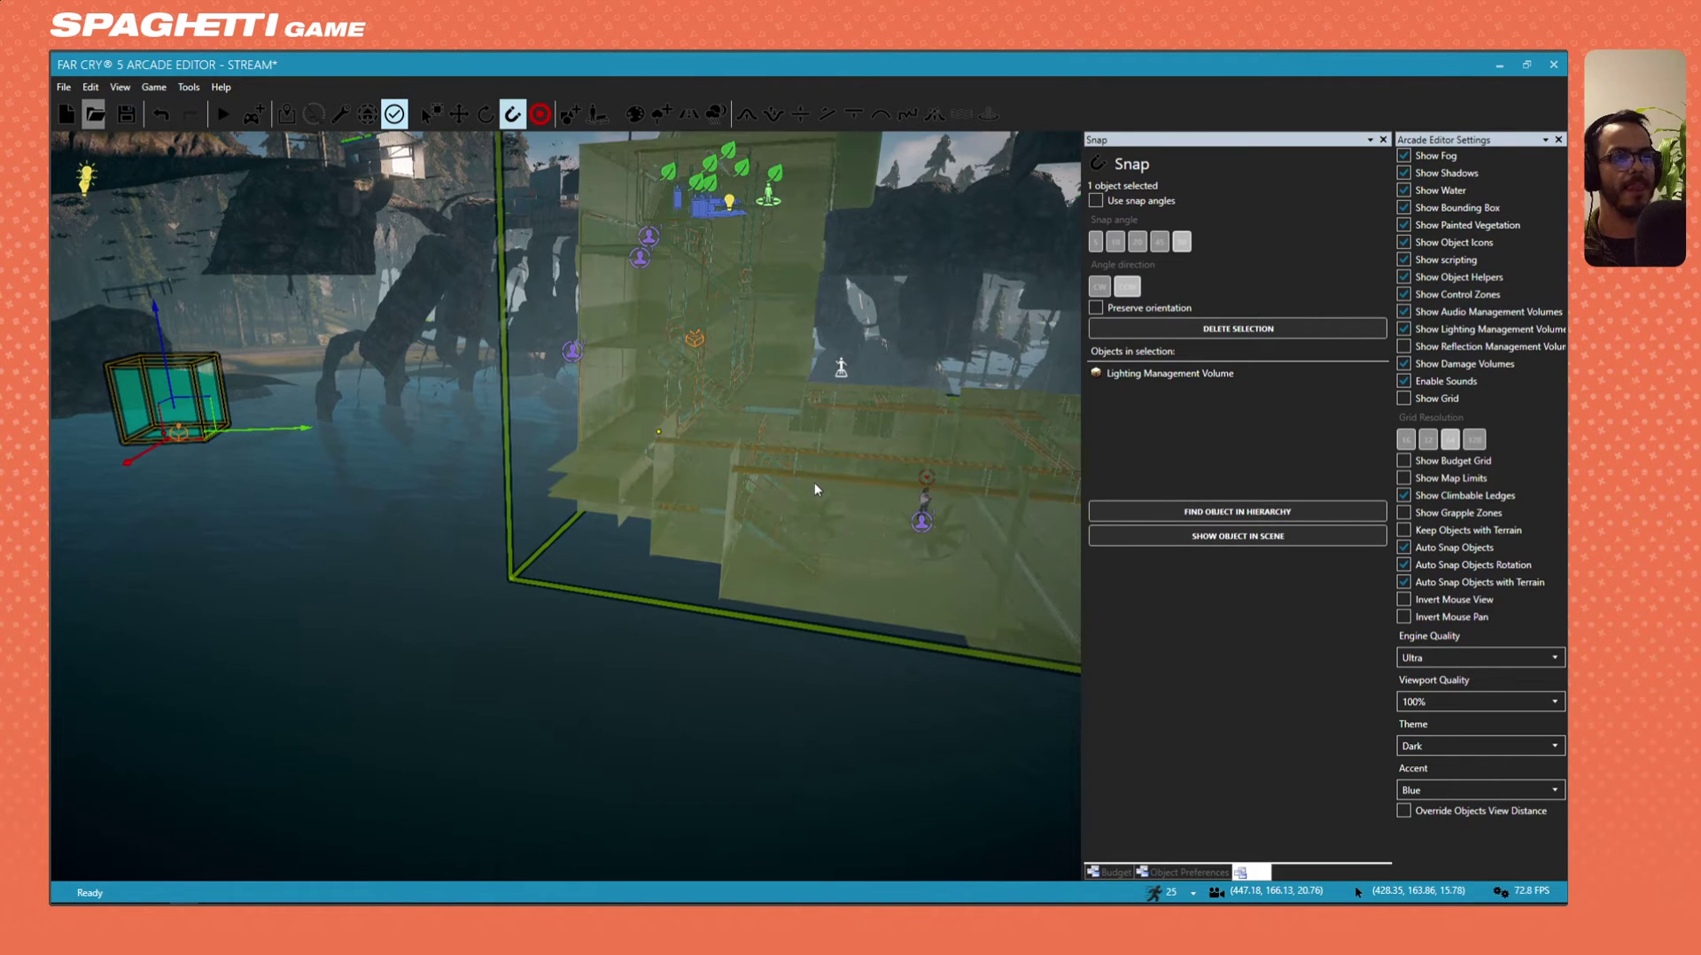
left_click(815, 481)
right_click_drag(815, 480, 872, 482)
key("a")
right_click_drag(664, 514, 716, 506)
key("w")
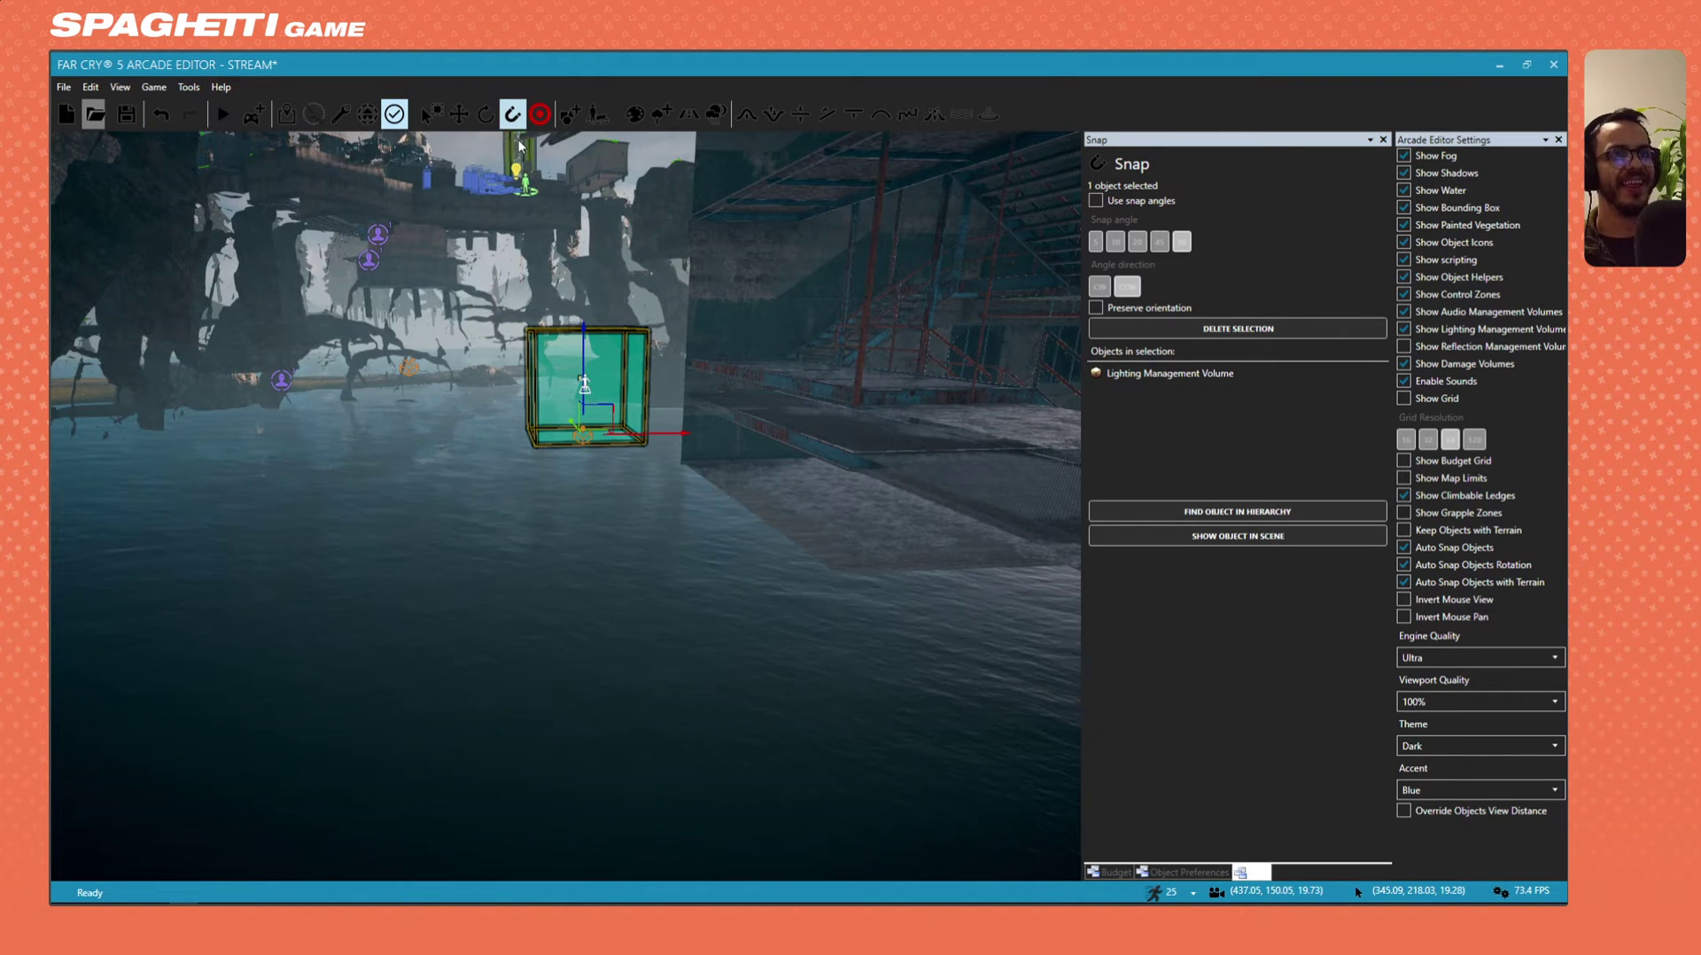
right_click_drag(566, 448, 547, 396)
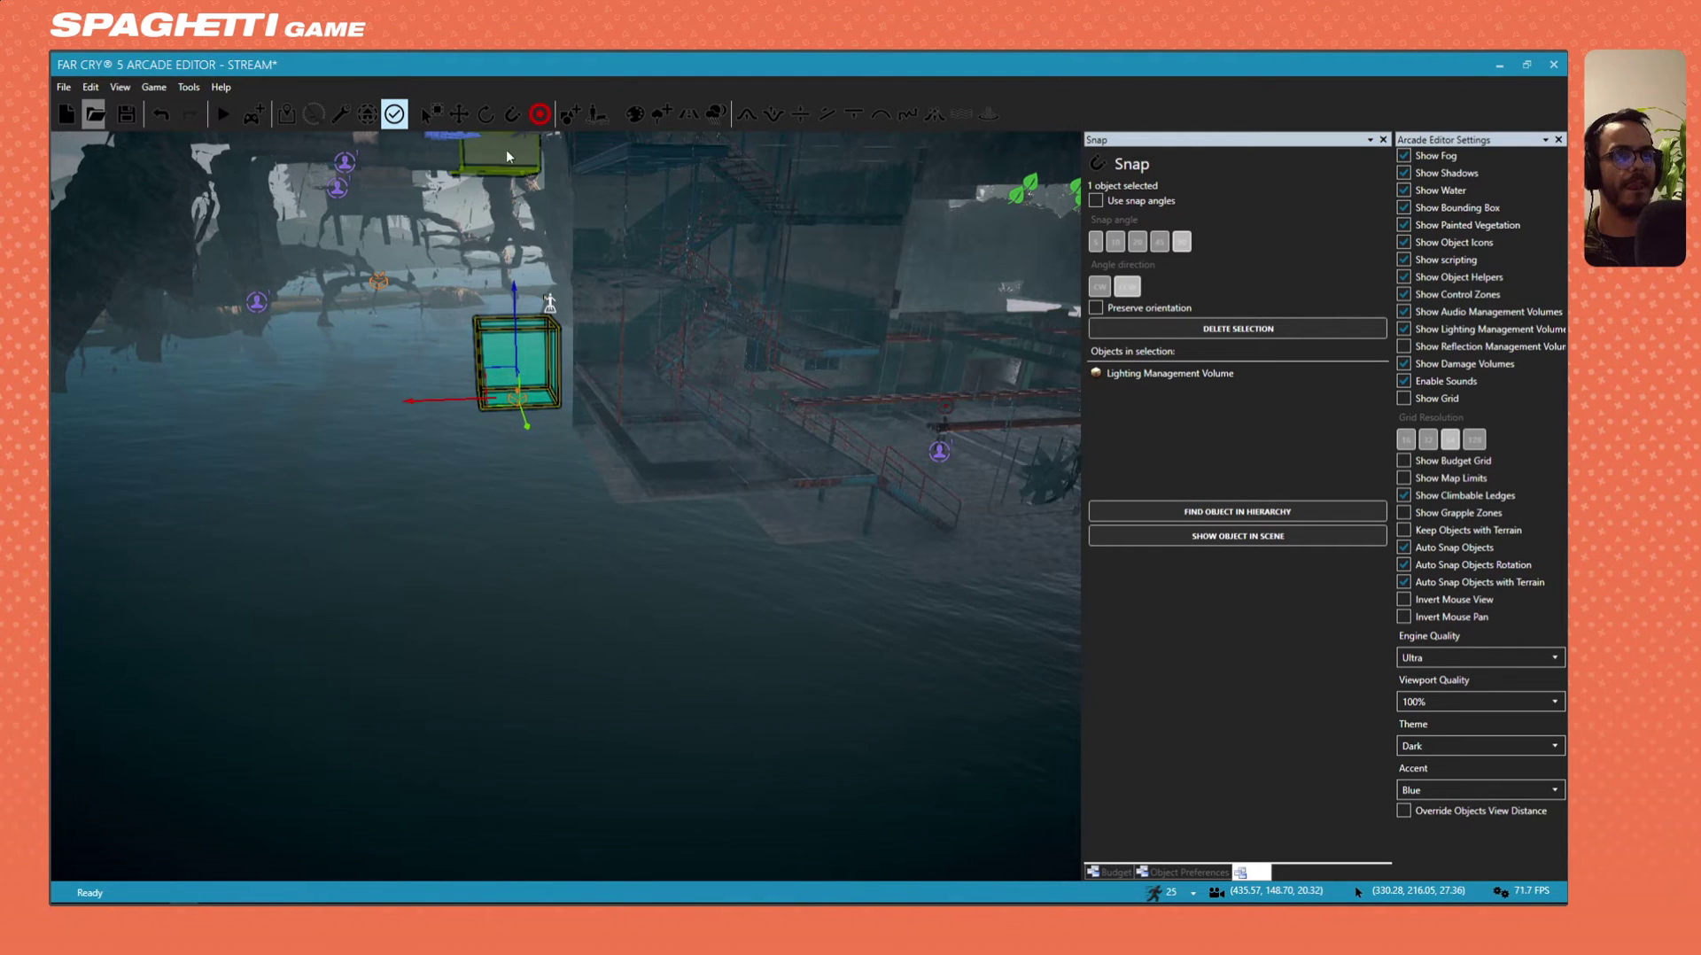
Move the Lighting Management Volume into the building structure beneath the terrain.
left_click(458, 114)
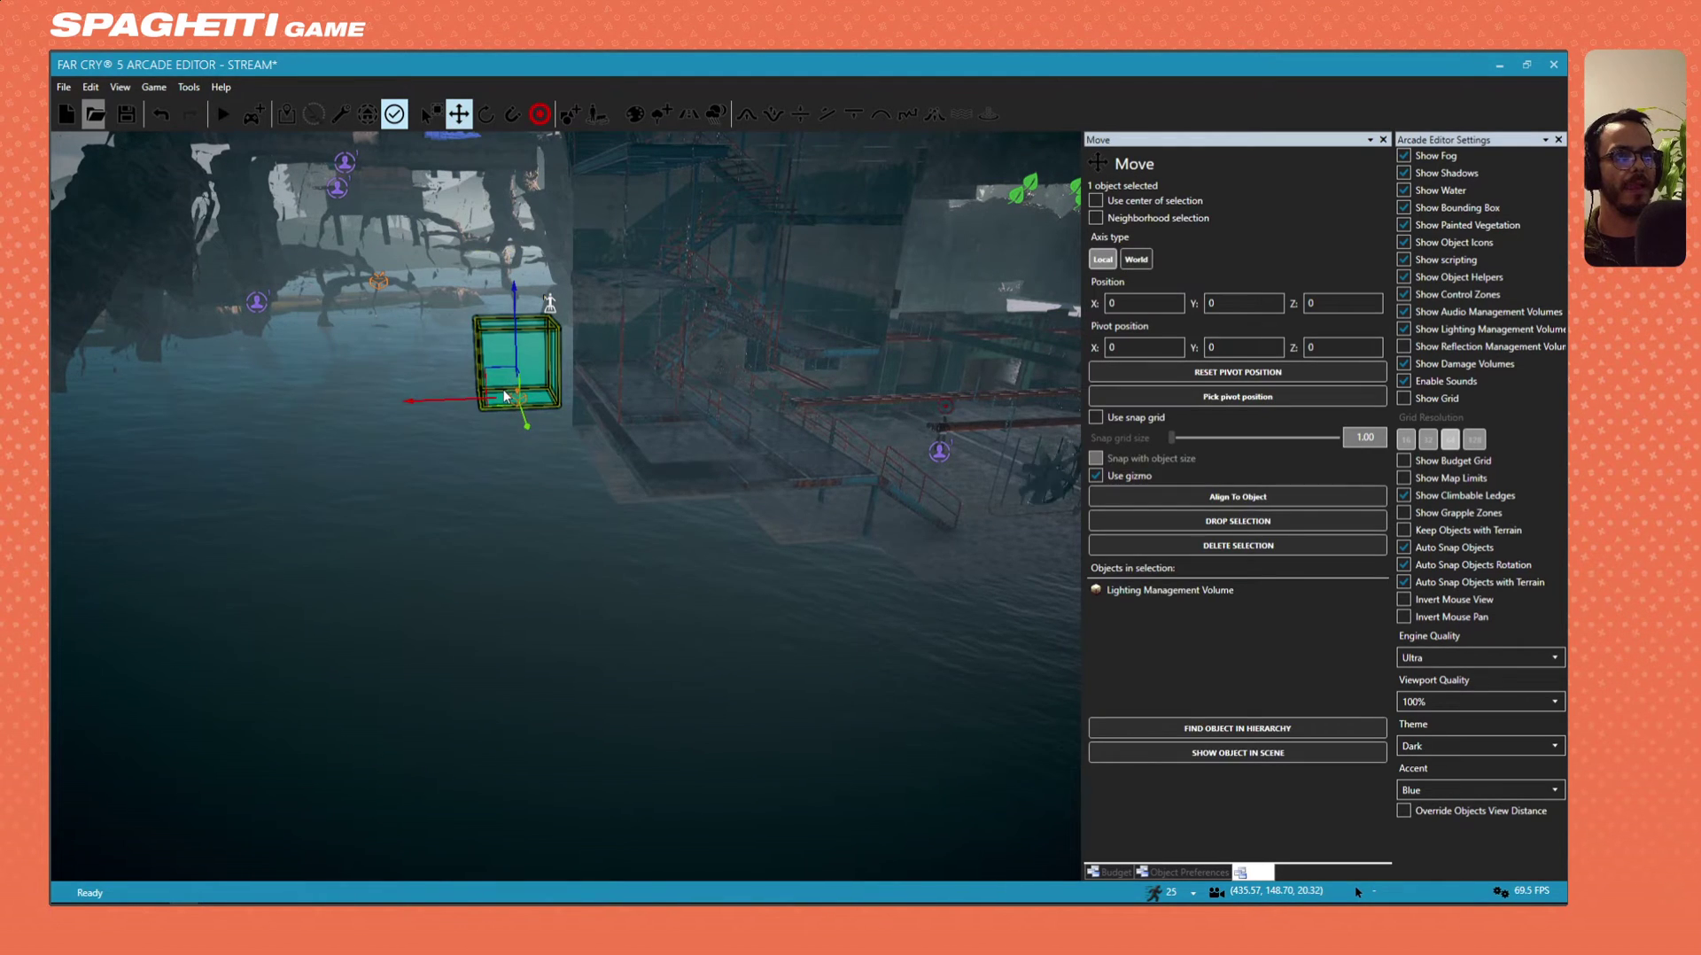
left_click_drag(504, 395, 680, 425)
key("f")
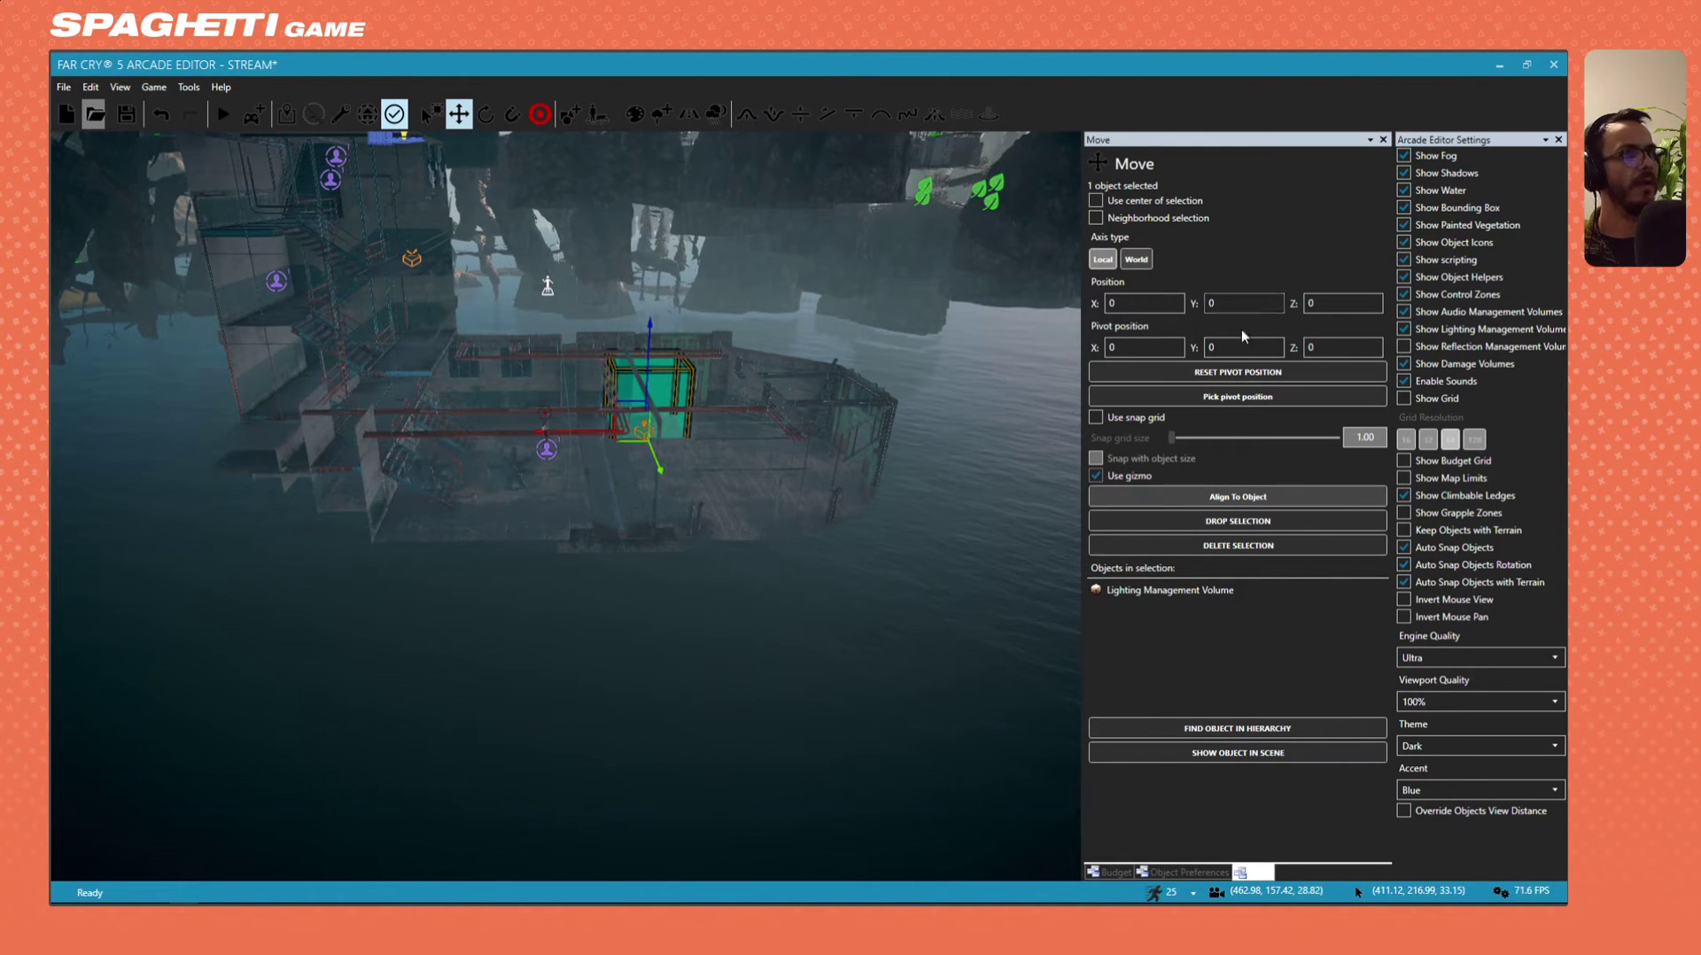
Set the lighting volume's Size X to 58 and Size Y to 63, and shift it to surround the building.
left_click(1111, 872)
left_click(1183, 872)
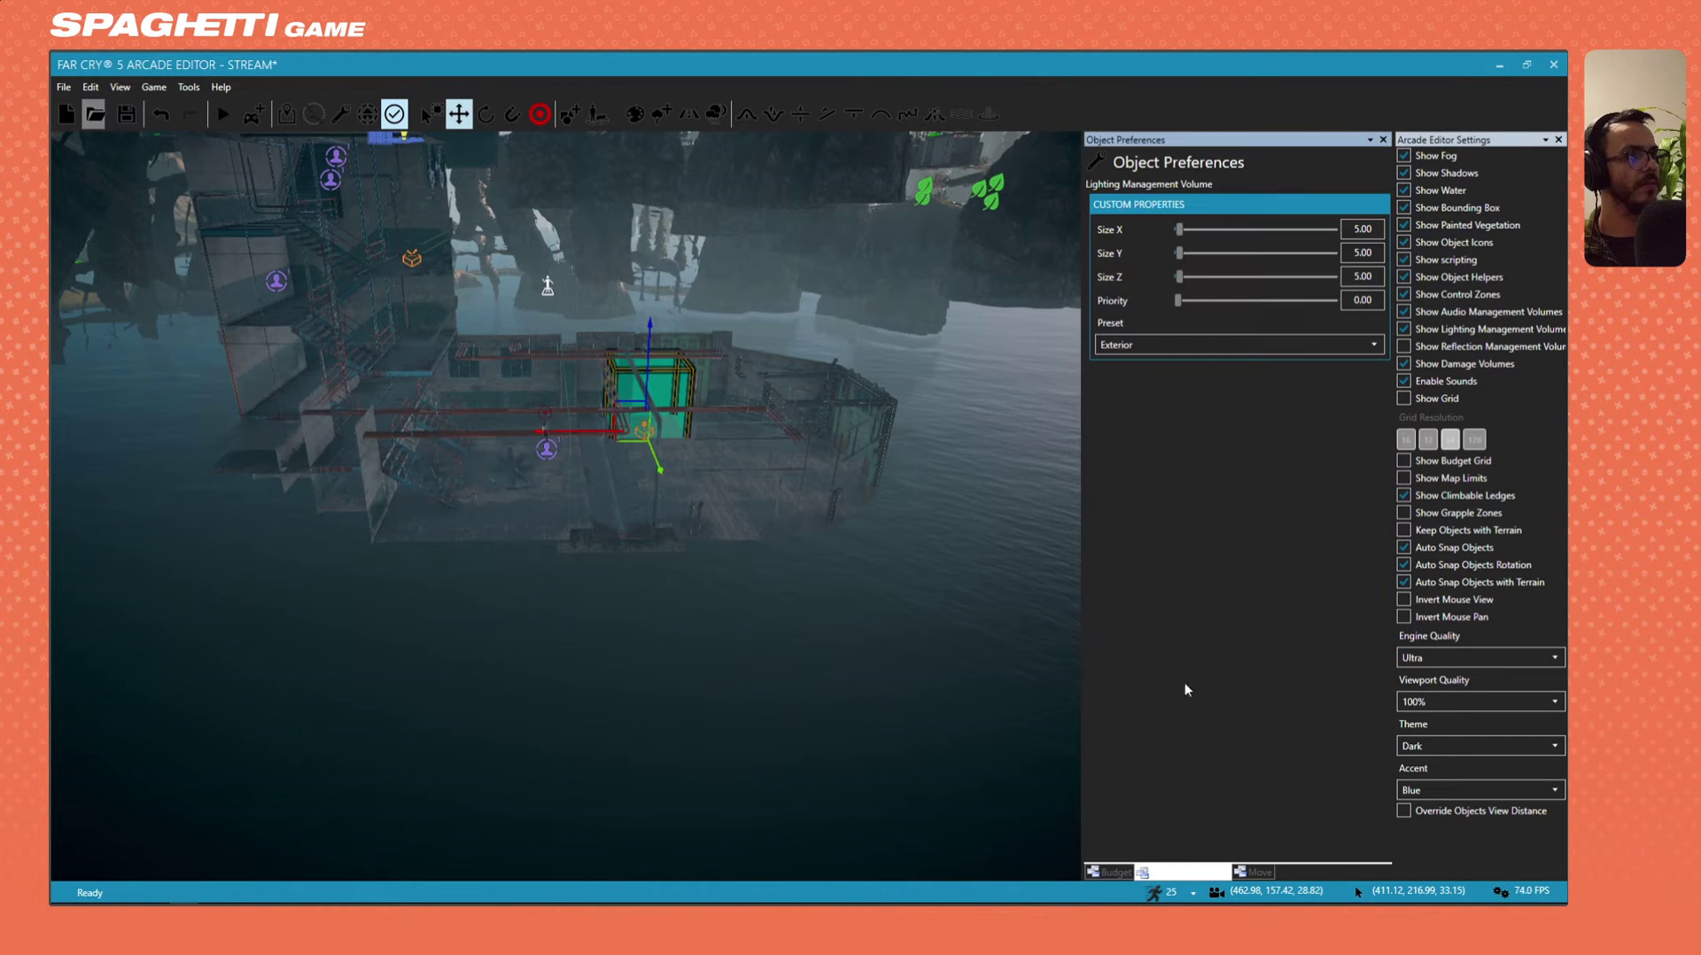
mouse_move(1199, 231)
left_mouse_down()
mouse_move(1188, 255)
mouse_move(1209, 255)
left_mouse_up()
right_click_drag(769, 371, 769, 370)
key("s")
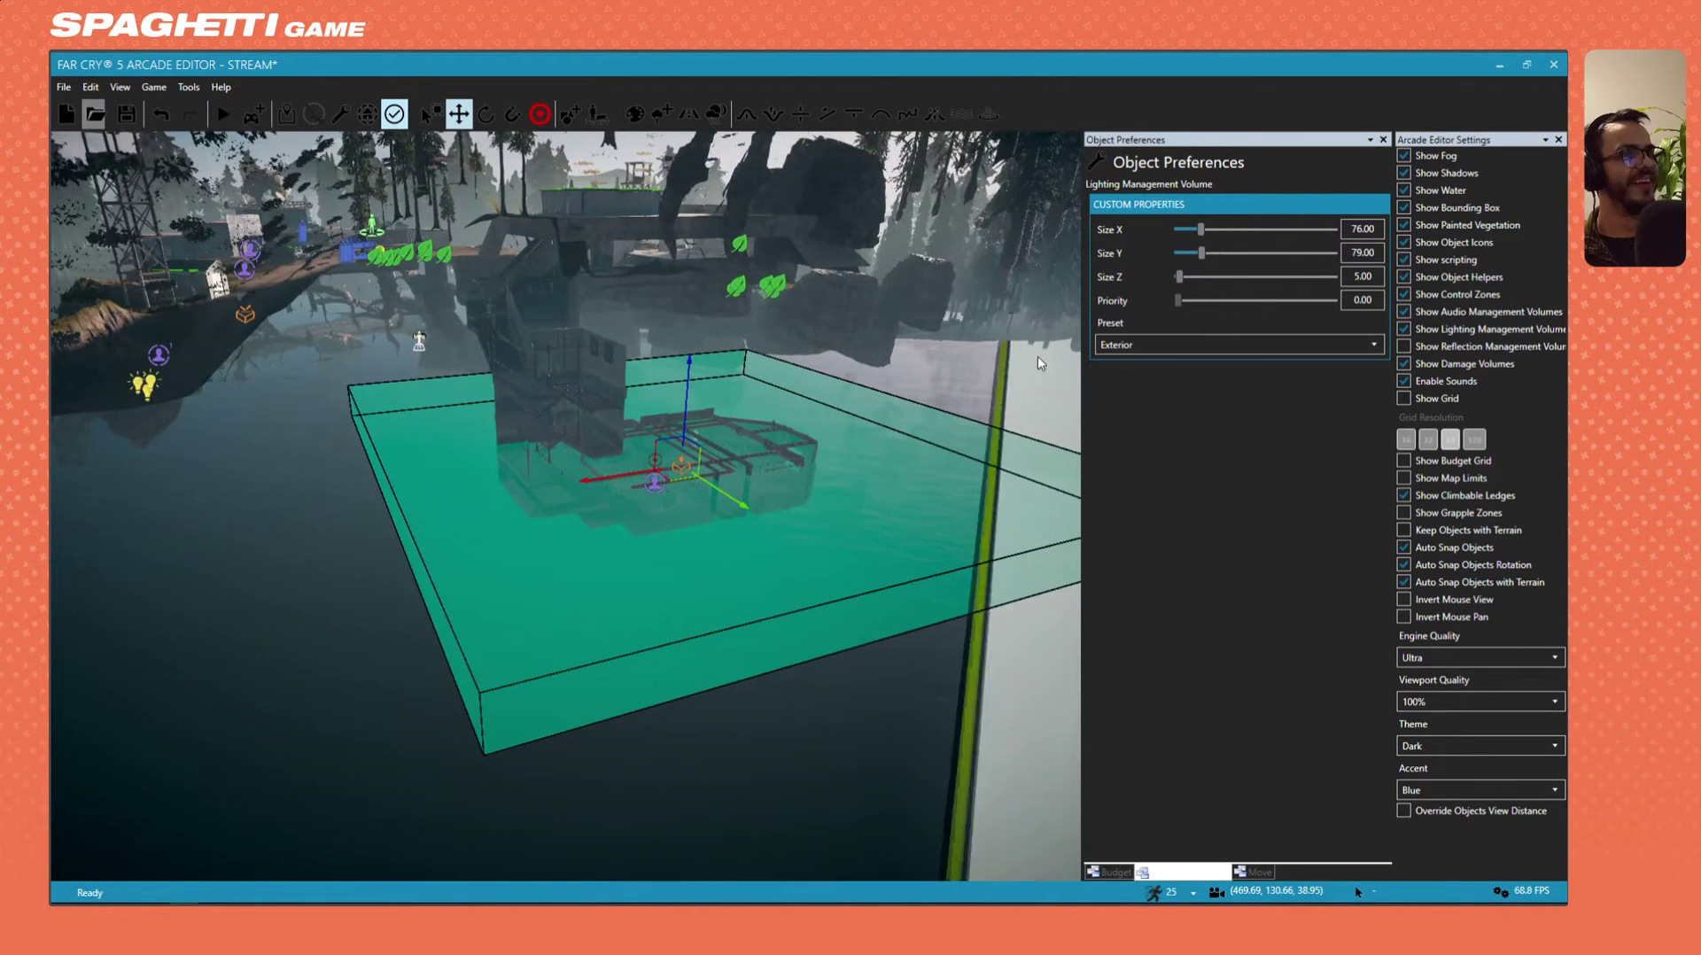
left_click_drag(1201, 228, 1197, 254)
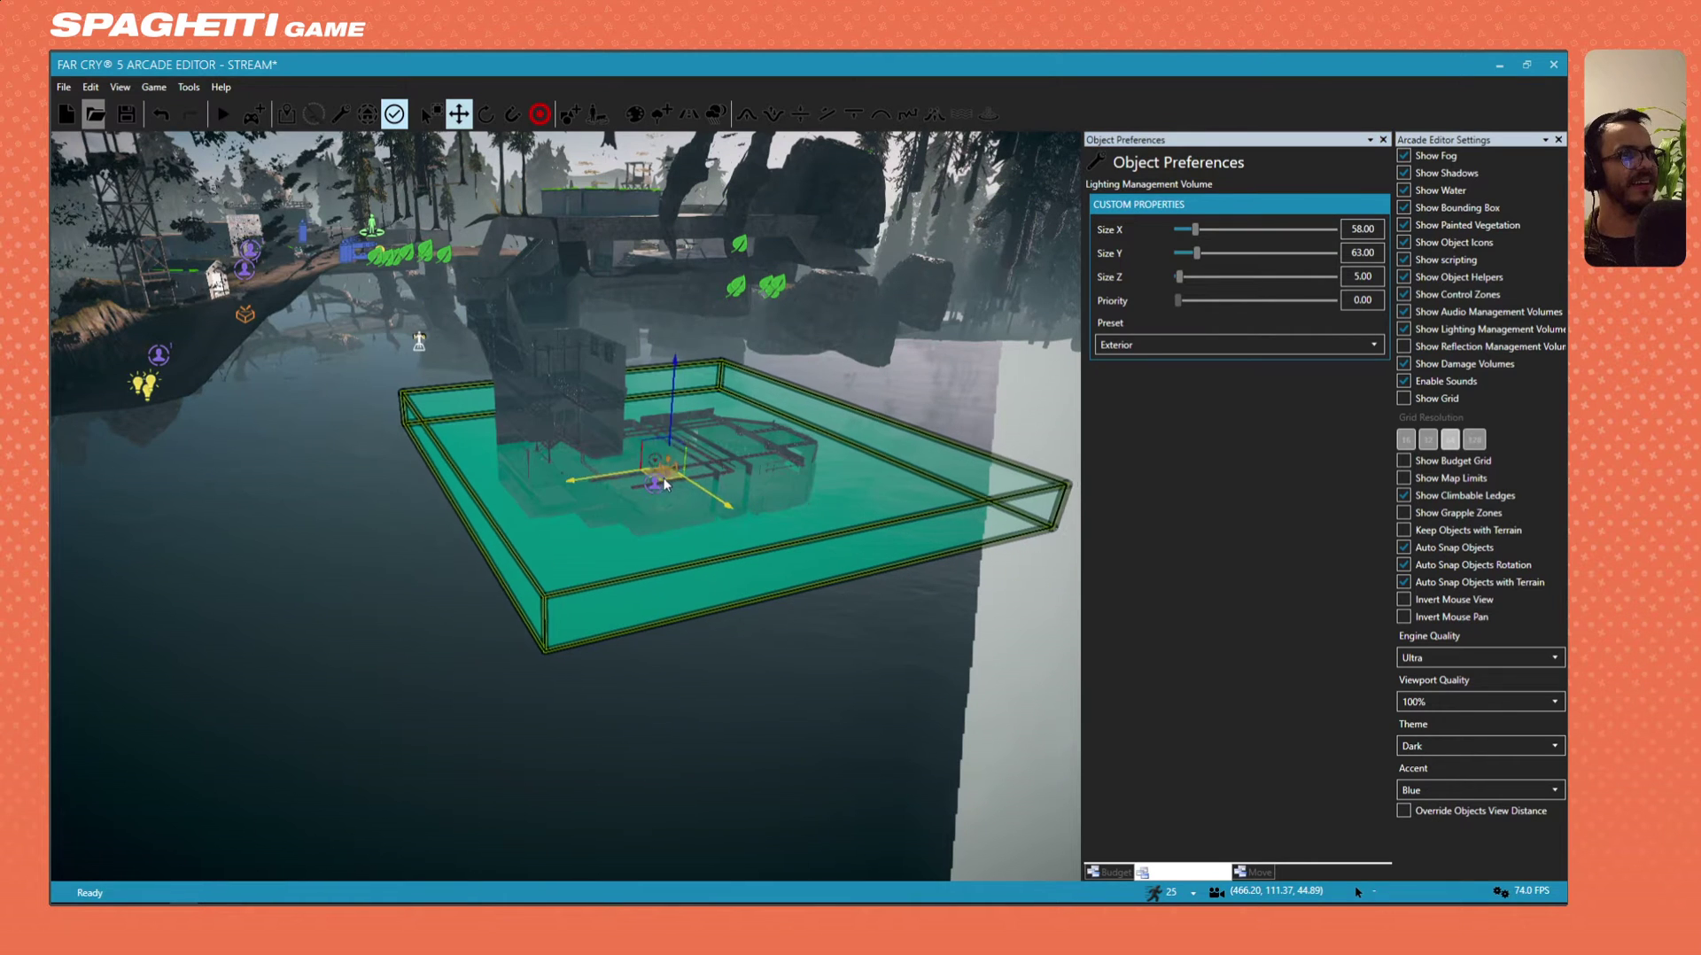
left_click_drag(666, 484, 603, 472)
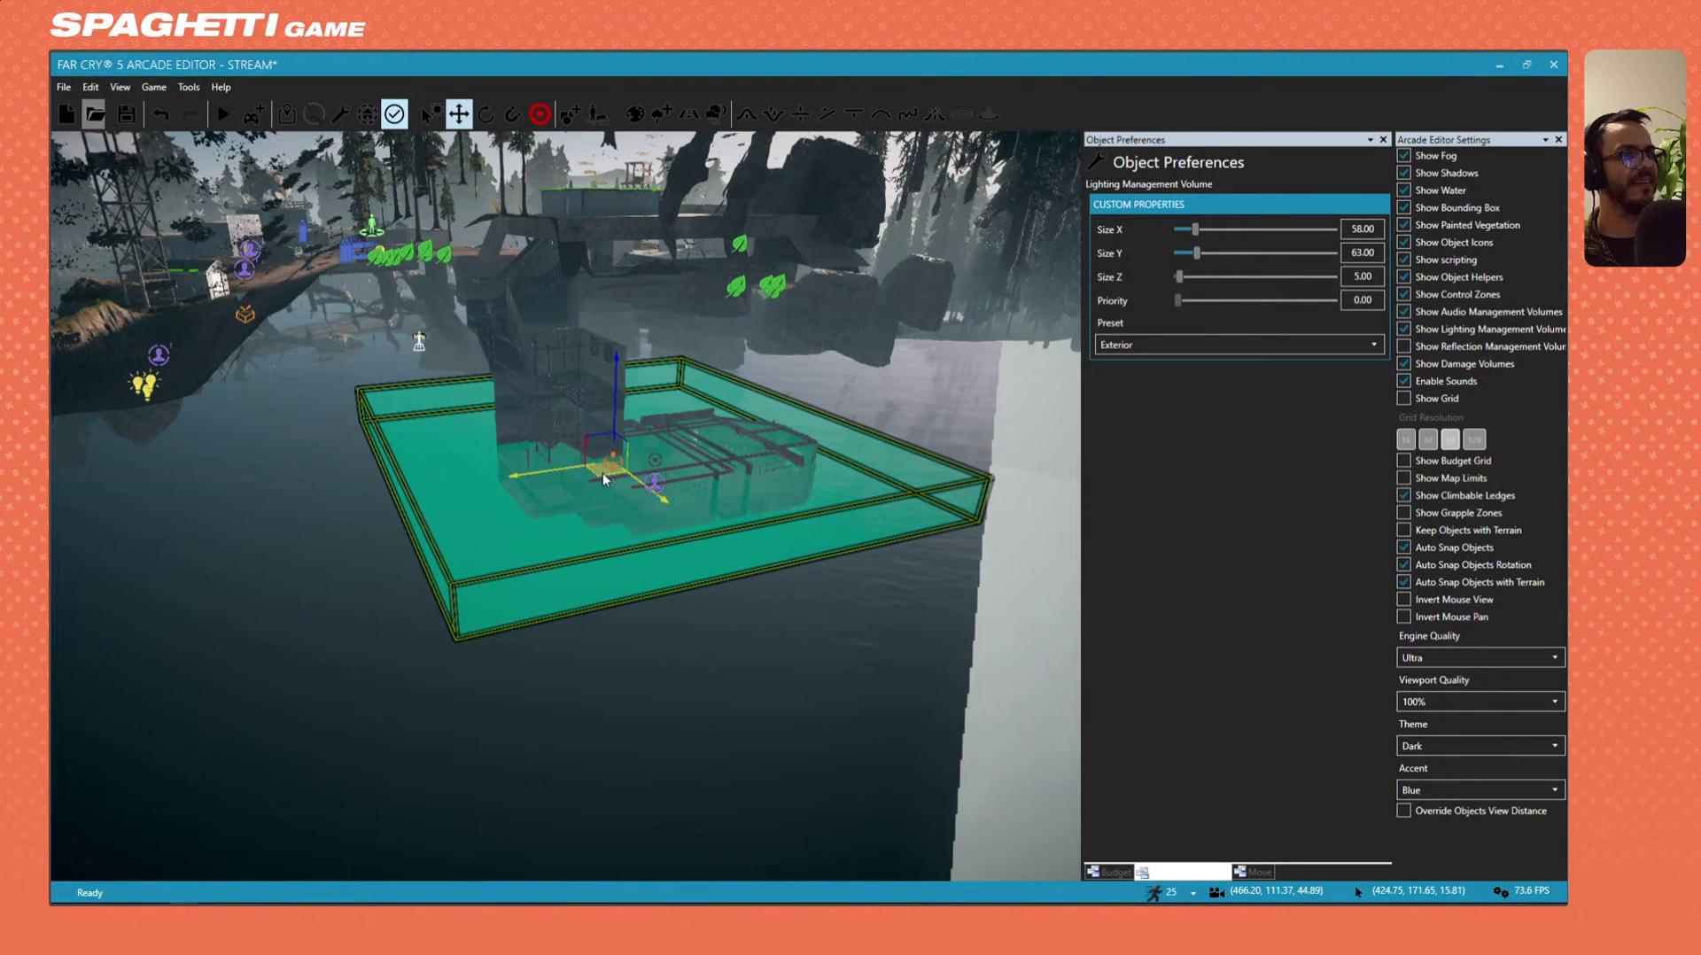
Set the lighting volume's Size Z to 26 to cover the full height of the underground building.
key("a")
right_click_drag(641, 480, 779, 513)
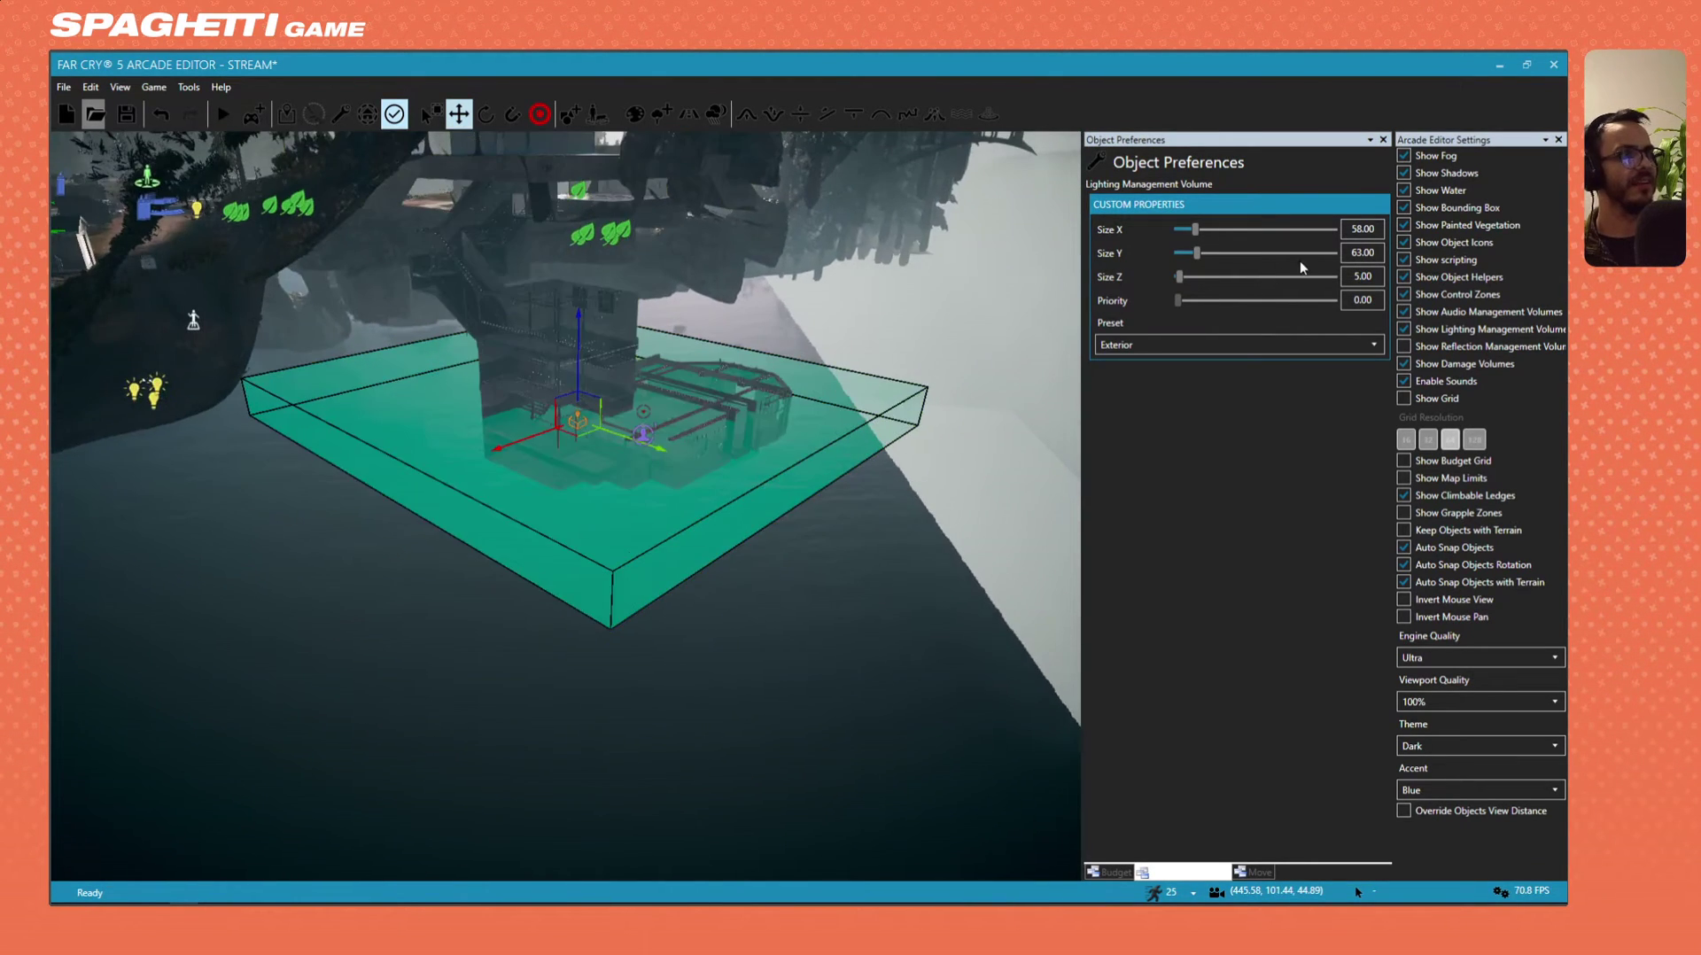
left_click_drag(1197, 275, 1187, 273)
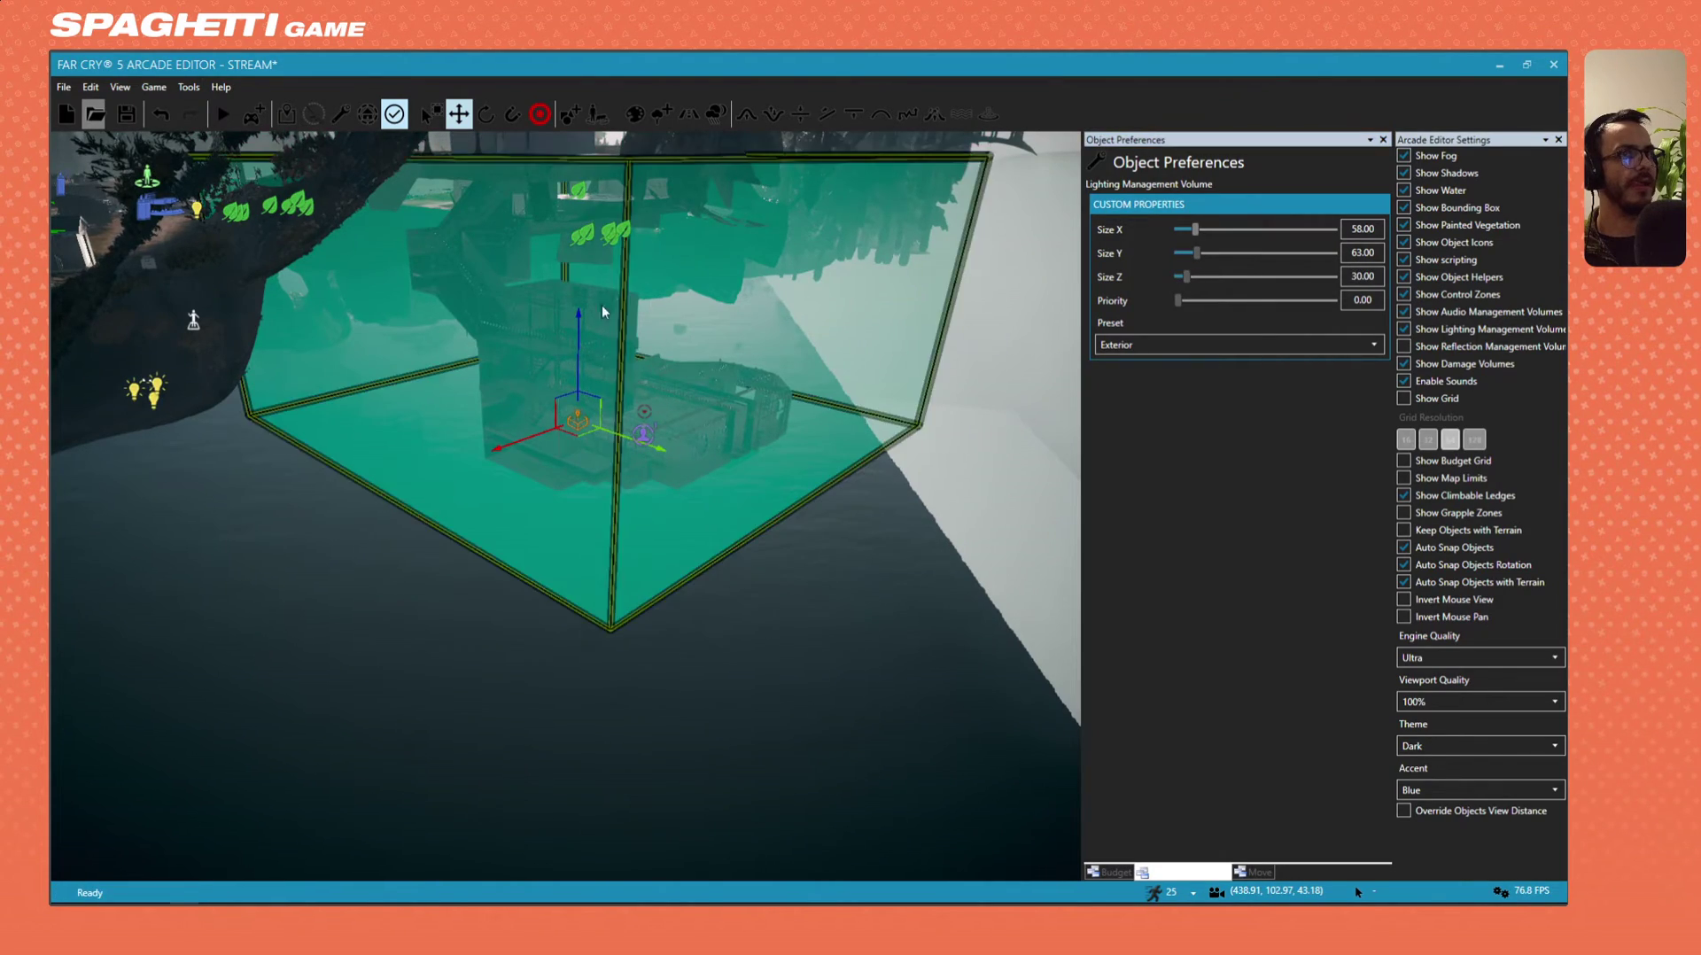
mouse_move(602, 312)
right_mouse_down()
mouse_move(620, 221)
mouse_move(611, 399)
mouse_move(726, 336)
mouse_move(628, 341)
mouse_move(615, 417)
mouse_move(602, 345)
right_mouse_up()
left_click_drag(1189, 275, 1189, 280)
key("w")
right_click_drag(709, 399, 684, 464)
left_click_drag(684, 464, 682, 487)
right_click_drag(682, 487, 653, 526)
key("s")
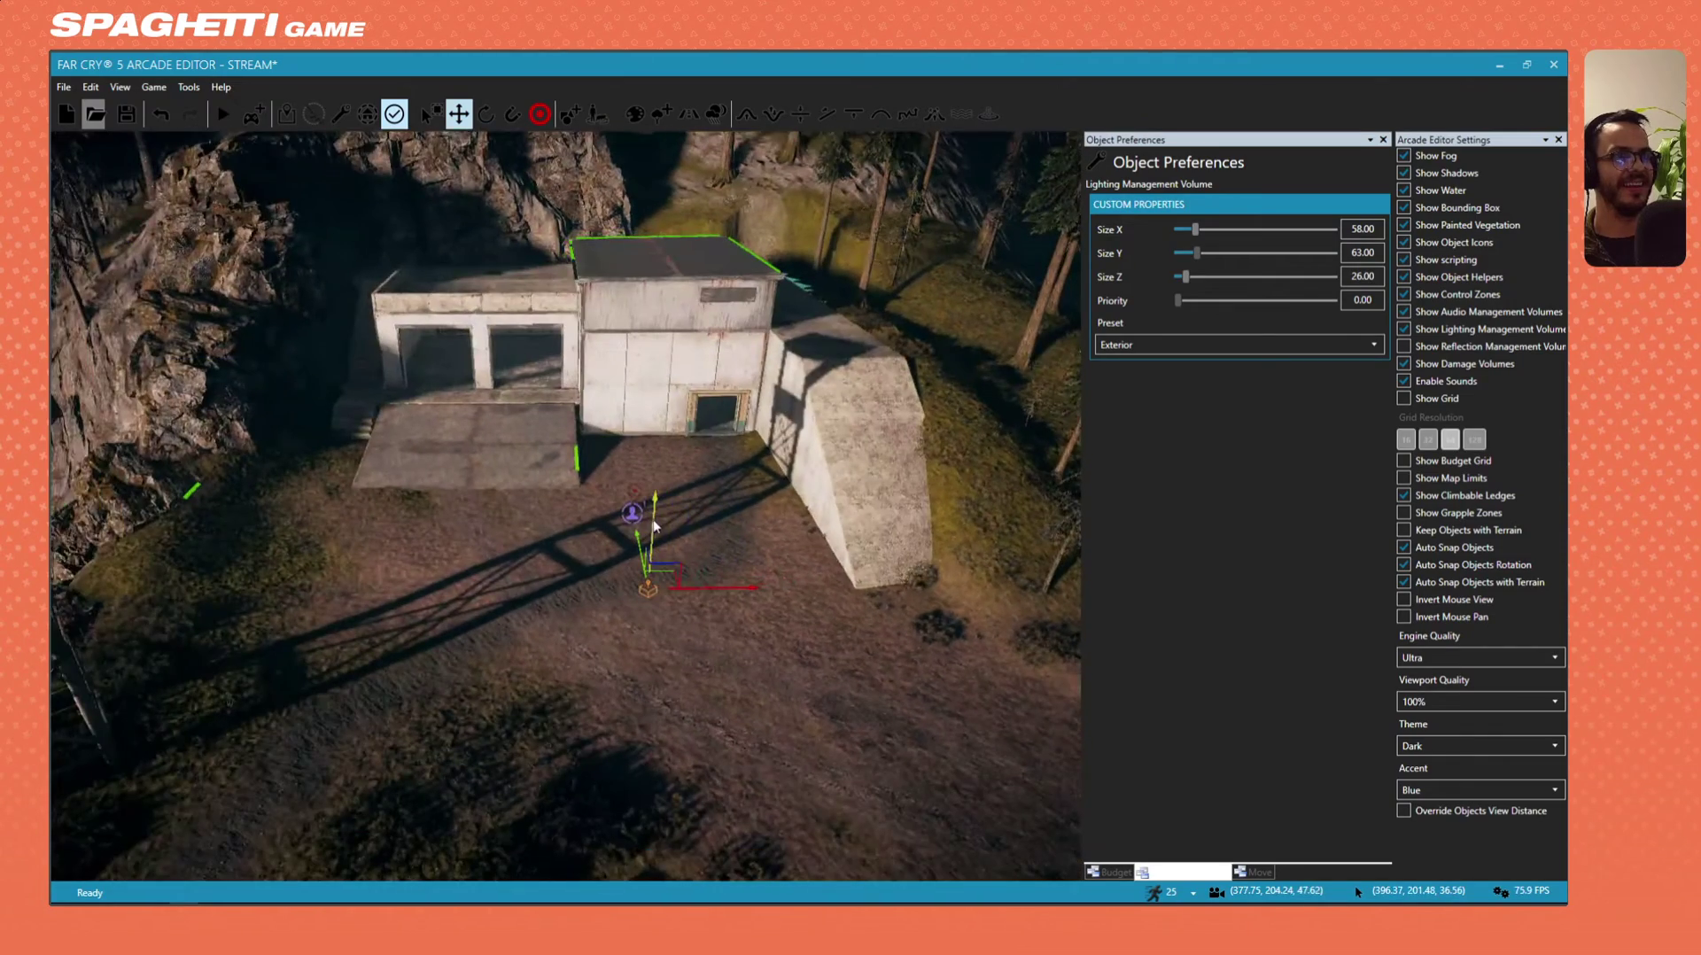
Place a copy of the lighting volume at the surface building and size it to X 40, Y 37 and Z 11.
left_click_drag(656, 517, 686, 202)
left_click_drag(1194, 233, 1183, 246)
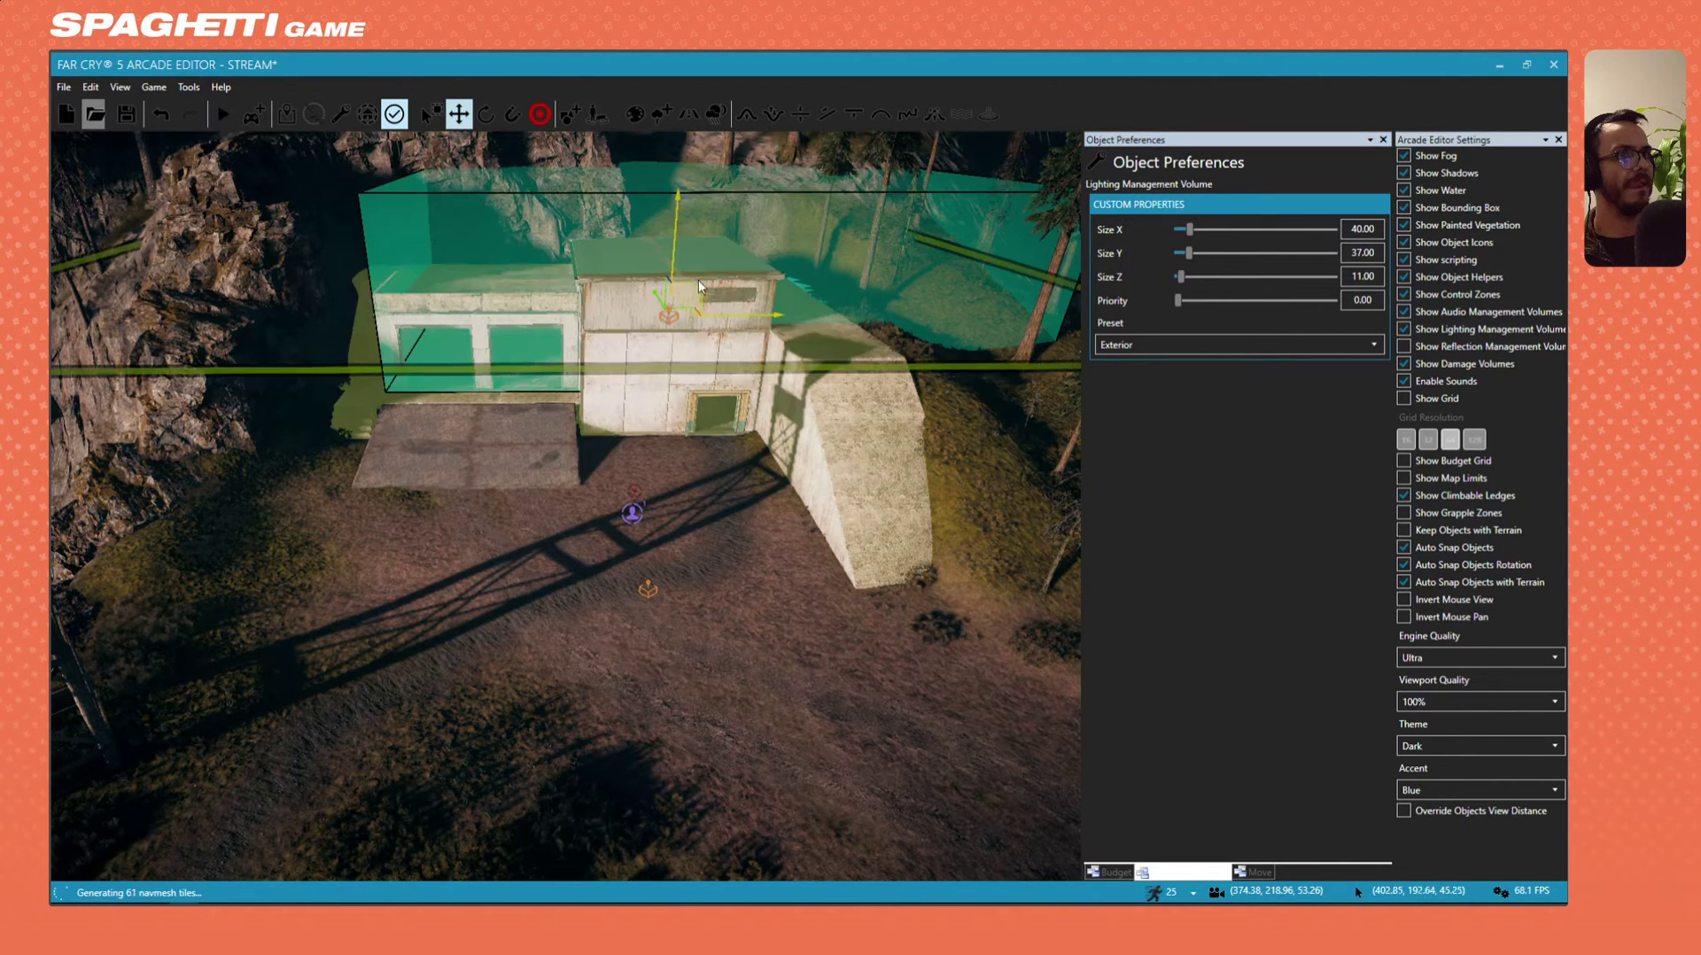
left_click_drag(672, 241, 666, 316)
key("w")
key("a")
right_click_drag(666, 316, 930, 316)
left_click_drag(1178, 252, 1182, 251)
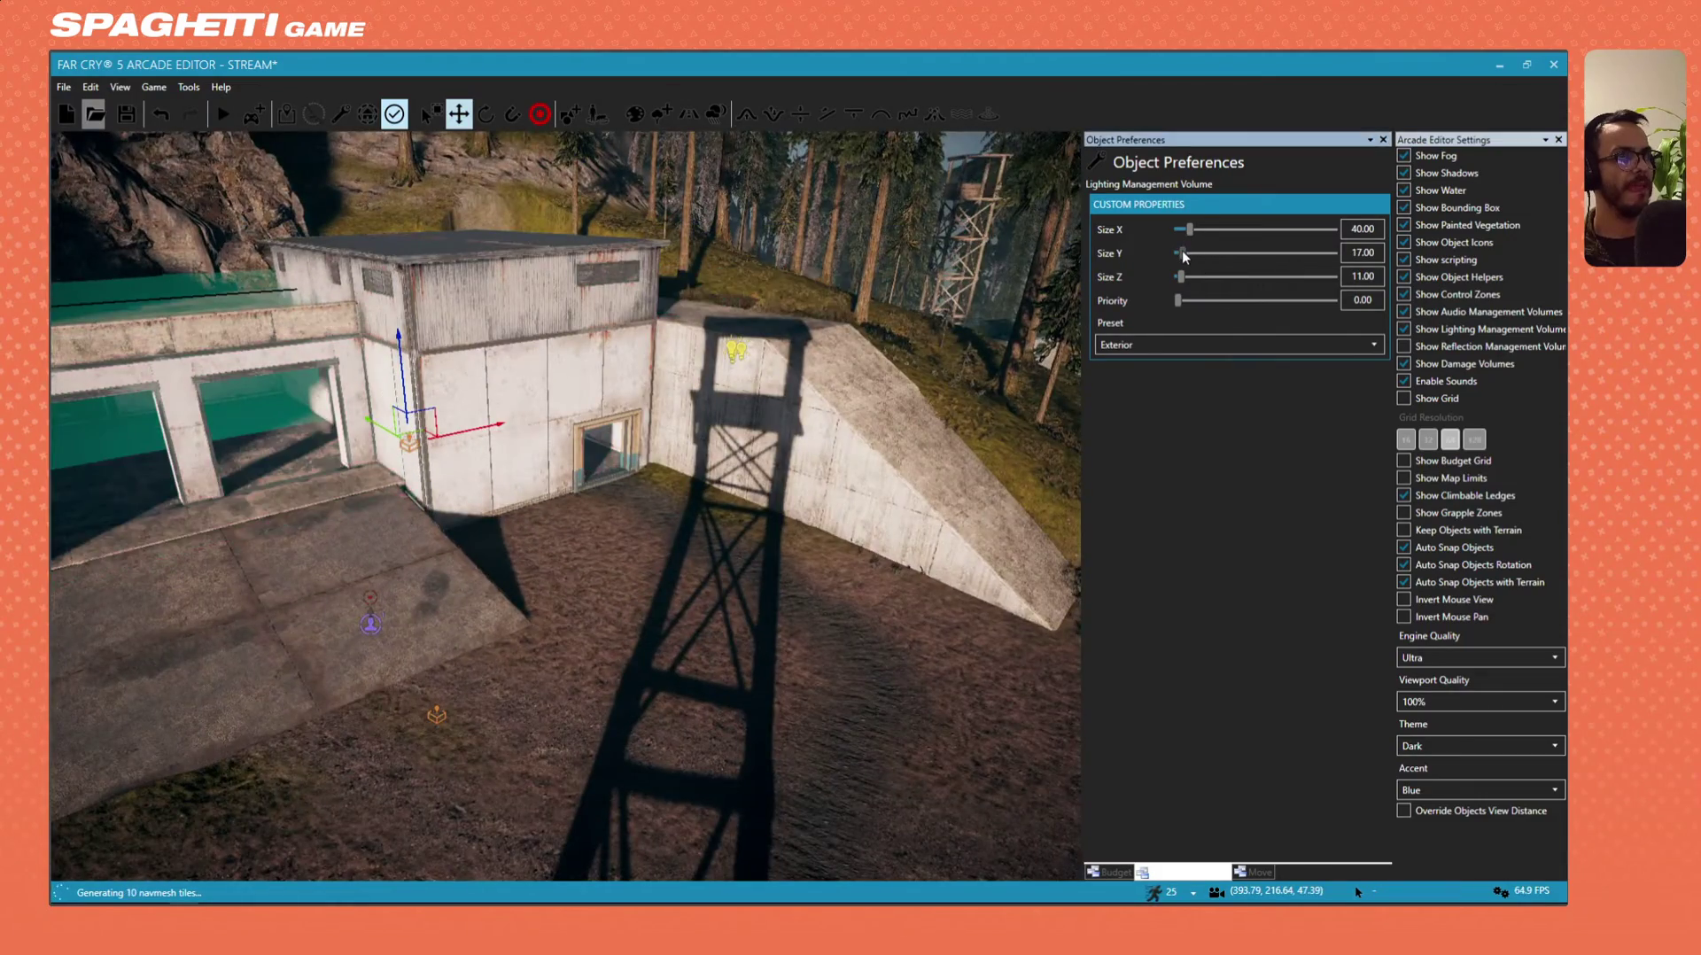
right_click_drag(1059, 300, 1044, 381)
key("ctrl+z")
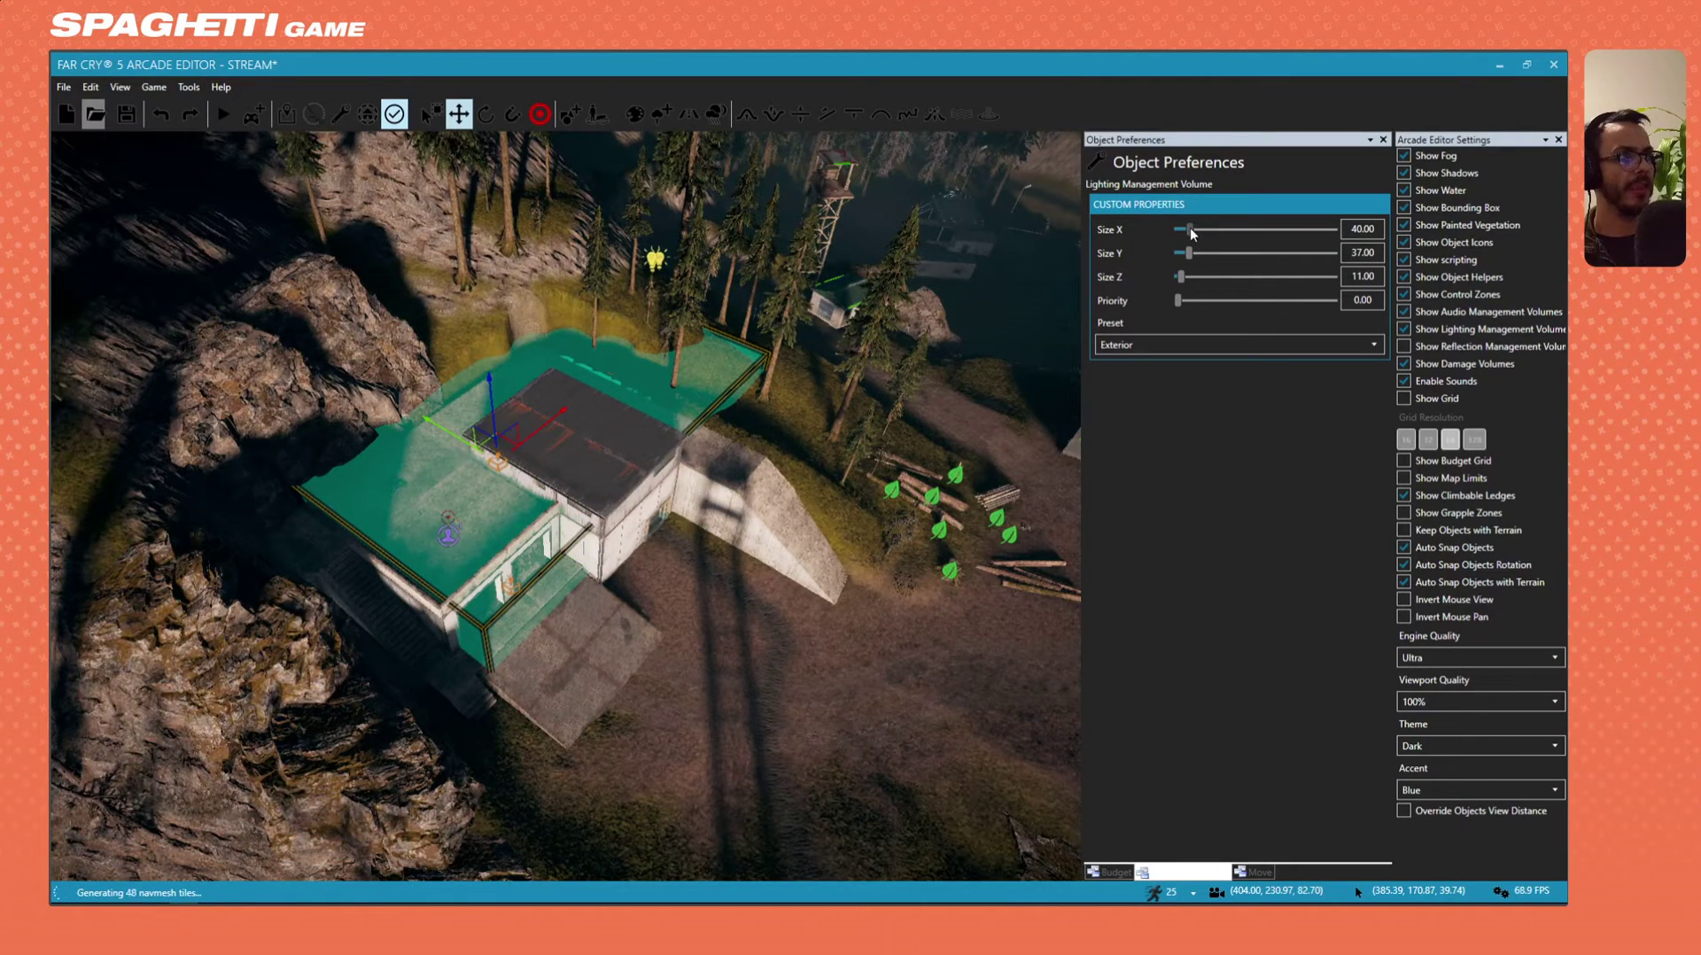
Set the surface lighting volume's Size X to 28 and shift it along its X axis over the building entrance.
left_click_drag(1189, 227, 1183, 227)
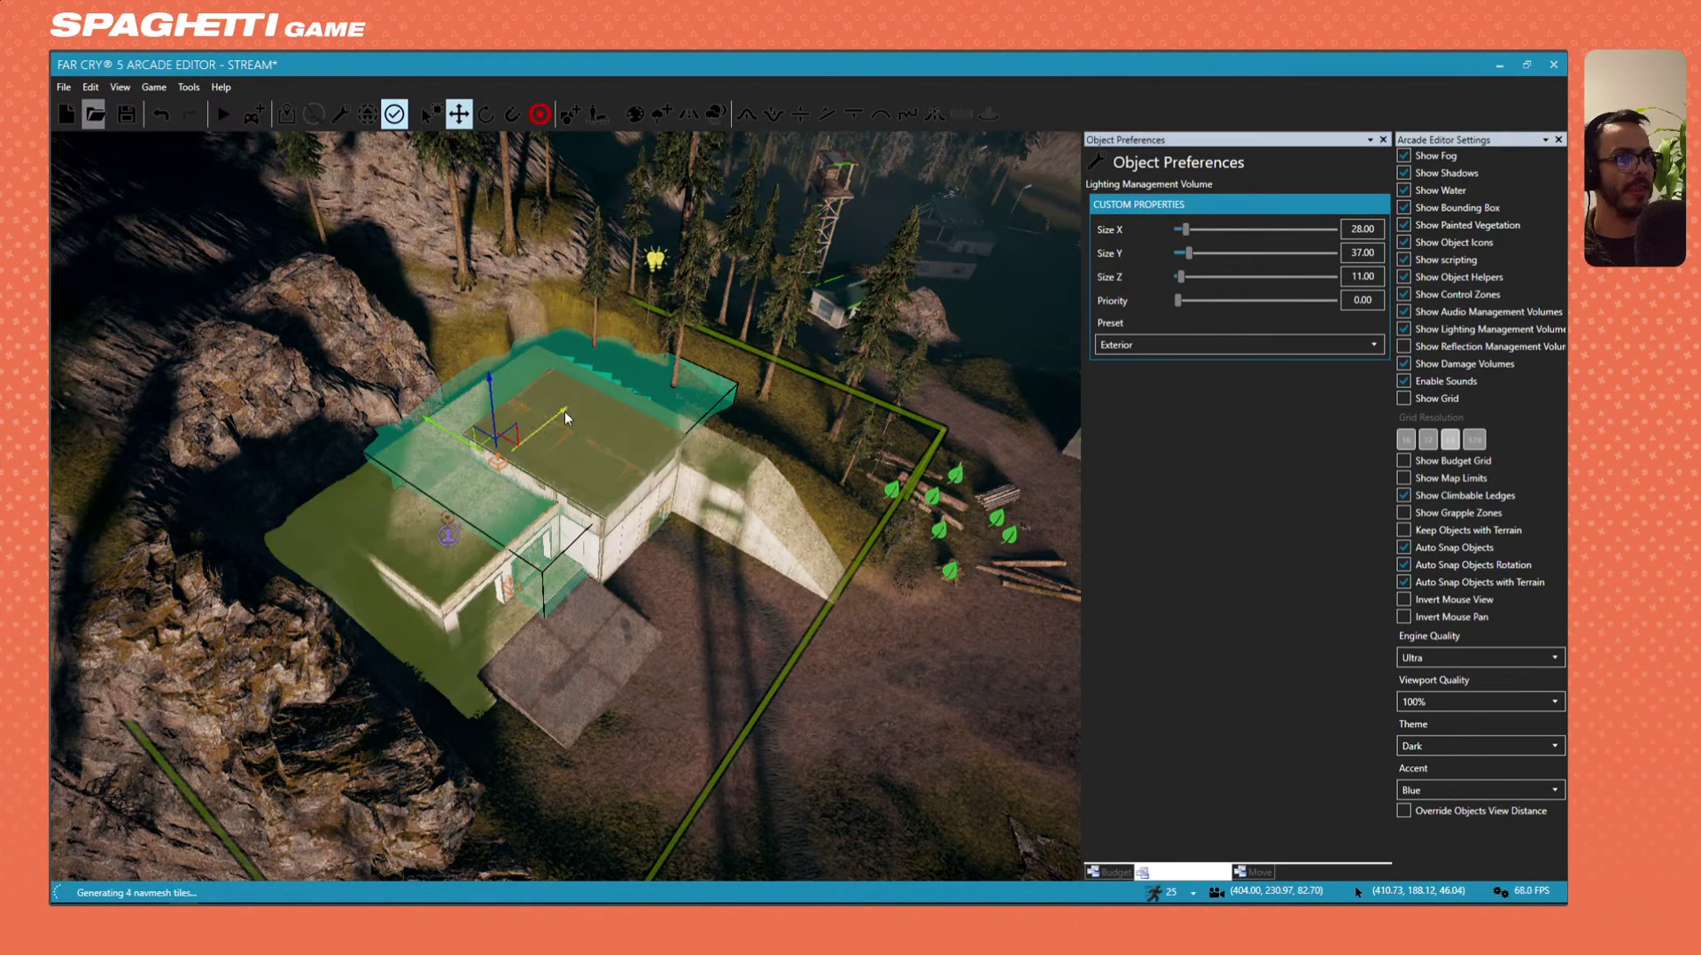
left_click_drag(565, 411, 534, 452)
right_click_drag(534, 452, 882, 478)
key("w")
key("w")
key("w")
key("s")
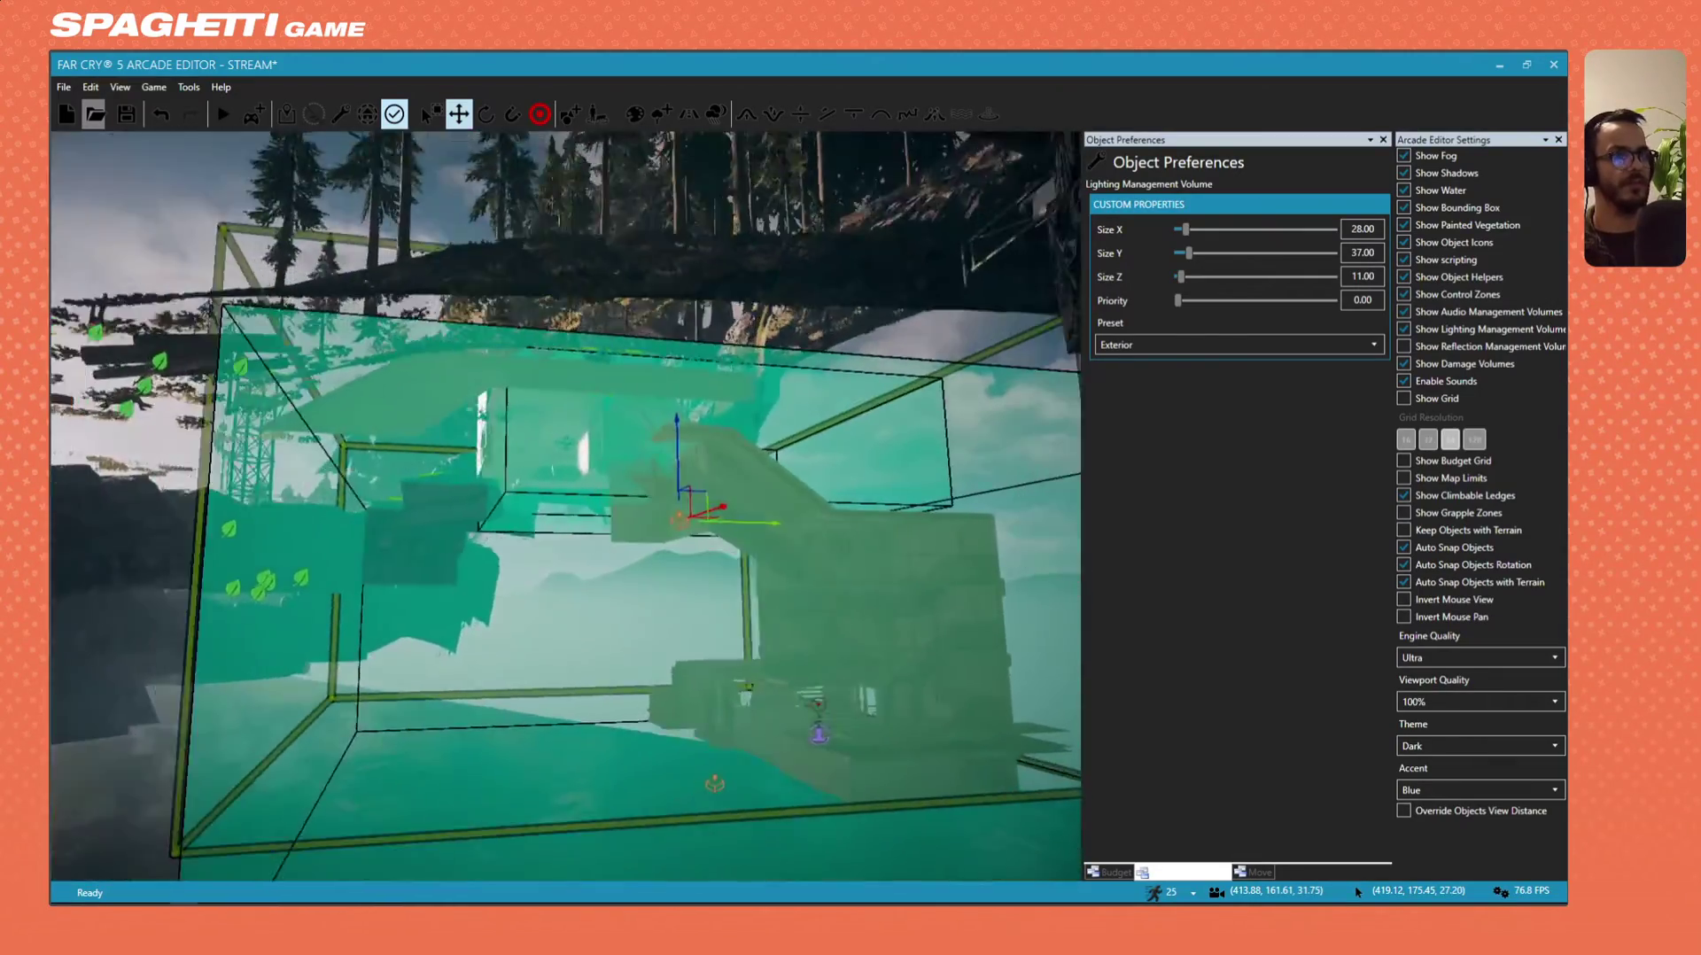
Assign the Interior 01 preset to both the surface and the underground lighting volumes.
right_click_drag(673, 434, 708, 482)
key("w")
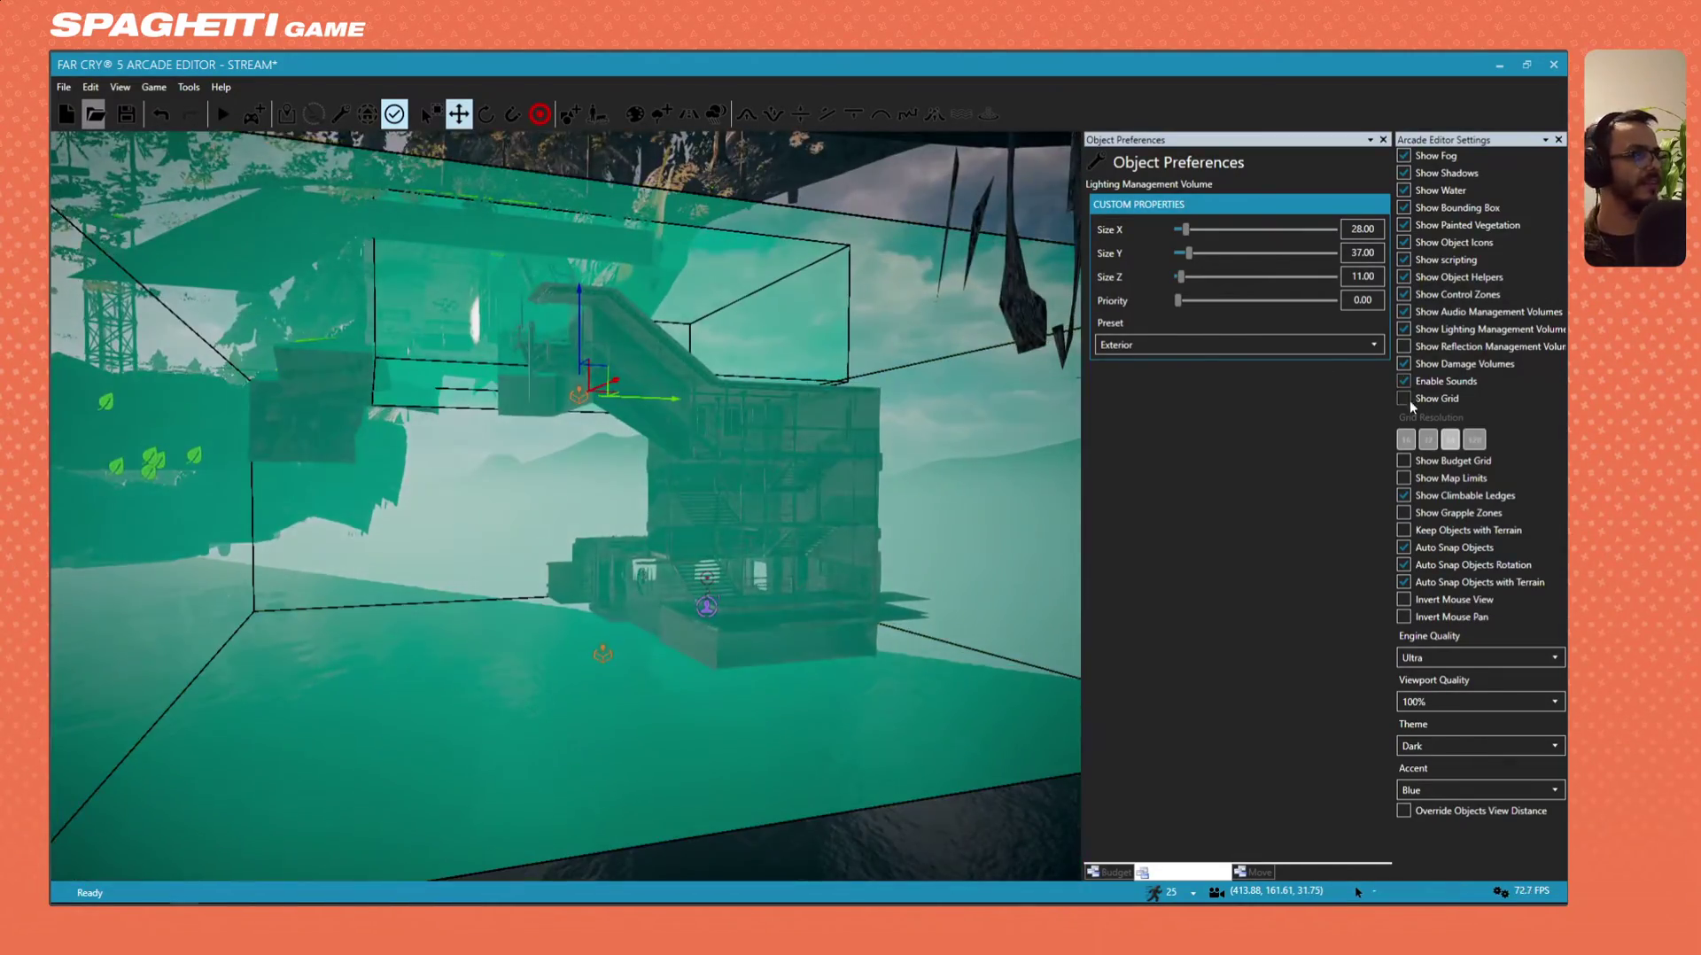
left_click(1285, 353)
left_click(1277, 380)
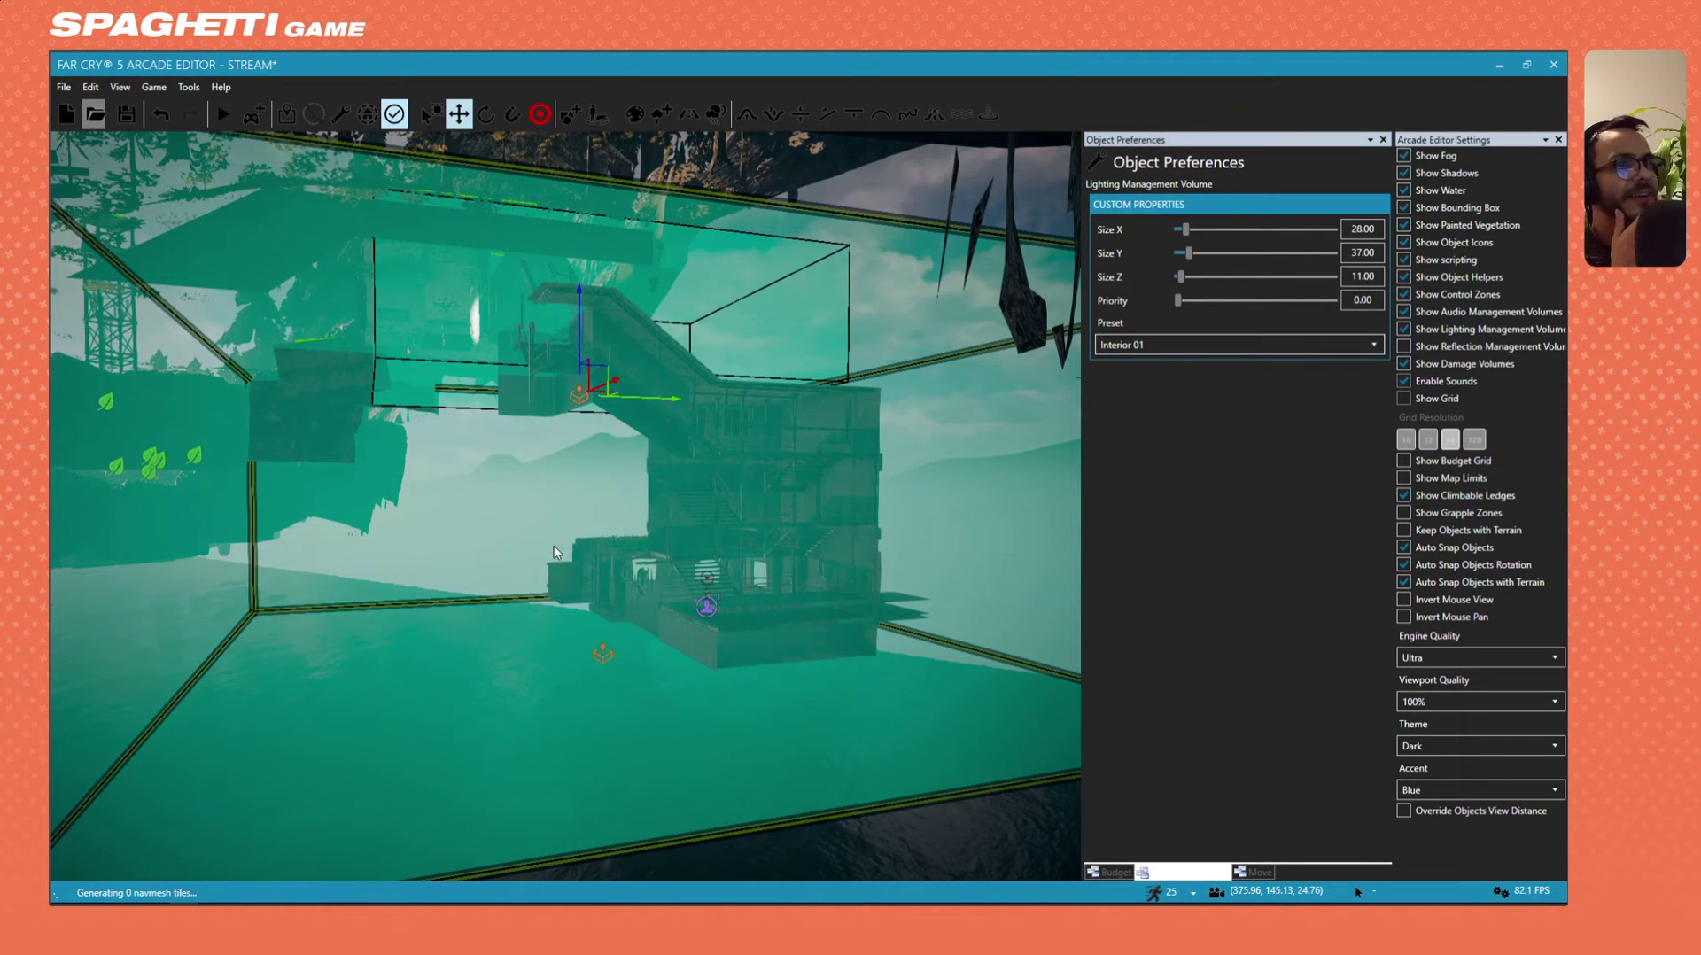
left_click(542, 560)
left_click(1207, 385)
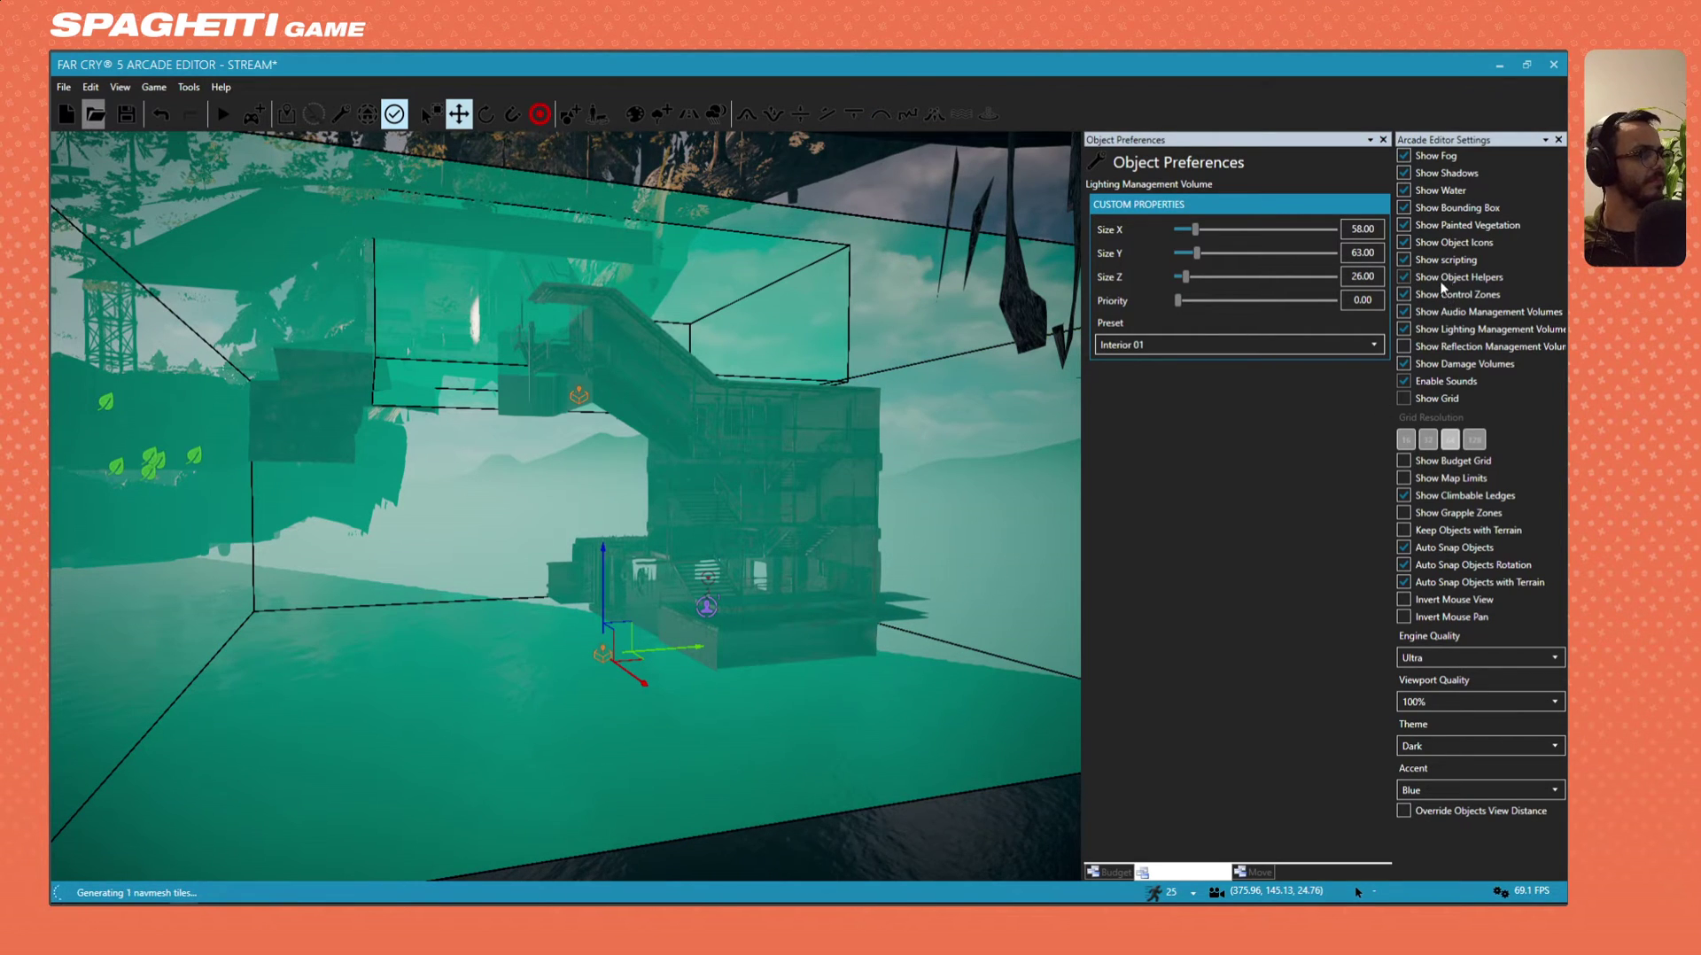
Hide the lighting management volumes and inspect the lighting inside the underground building.
left_click(1441, 330)
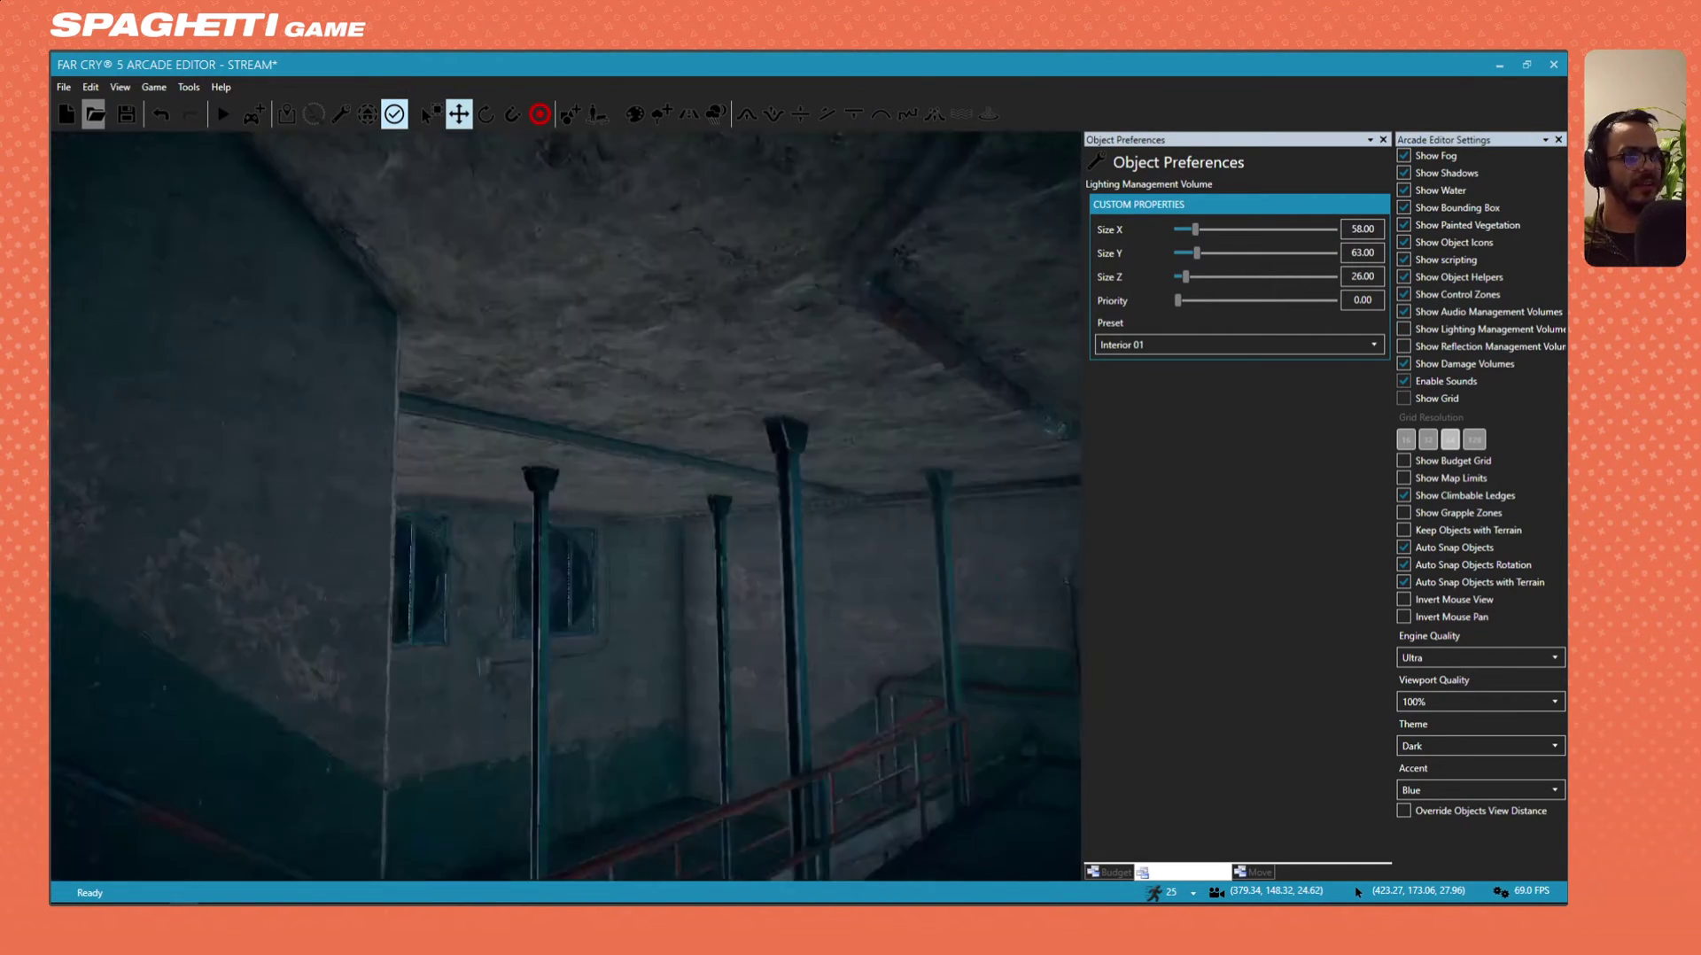
key("w")
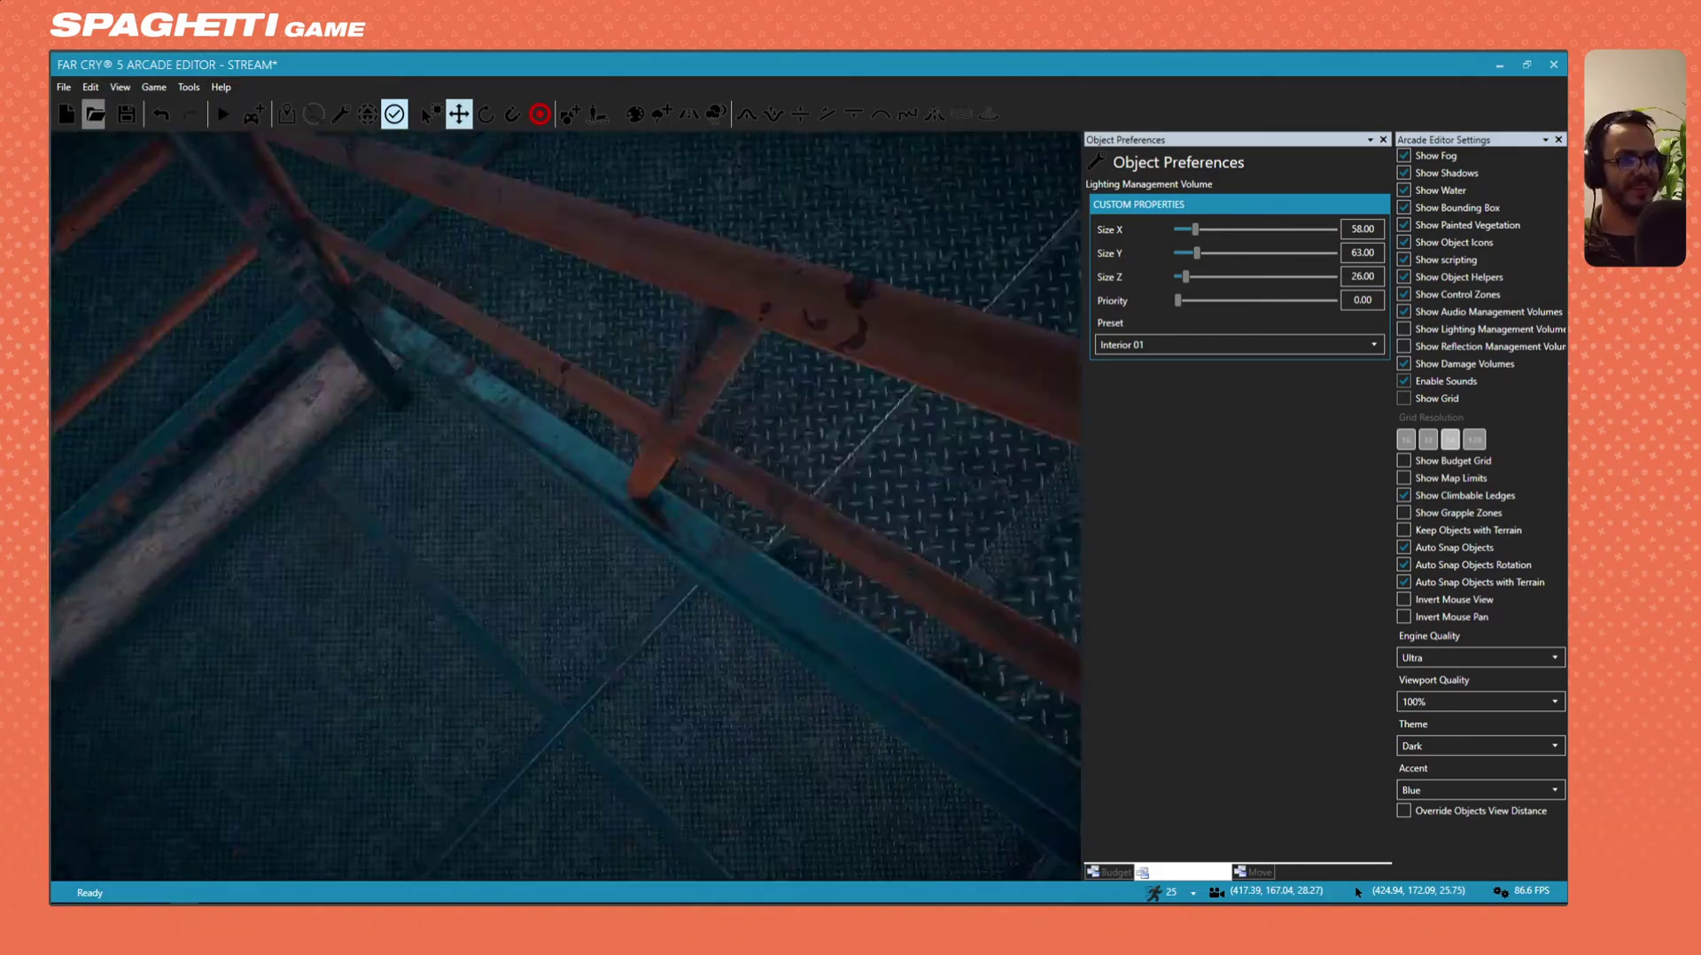
key("w")
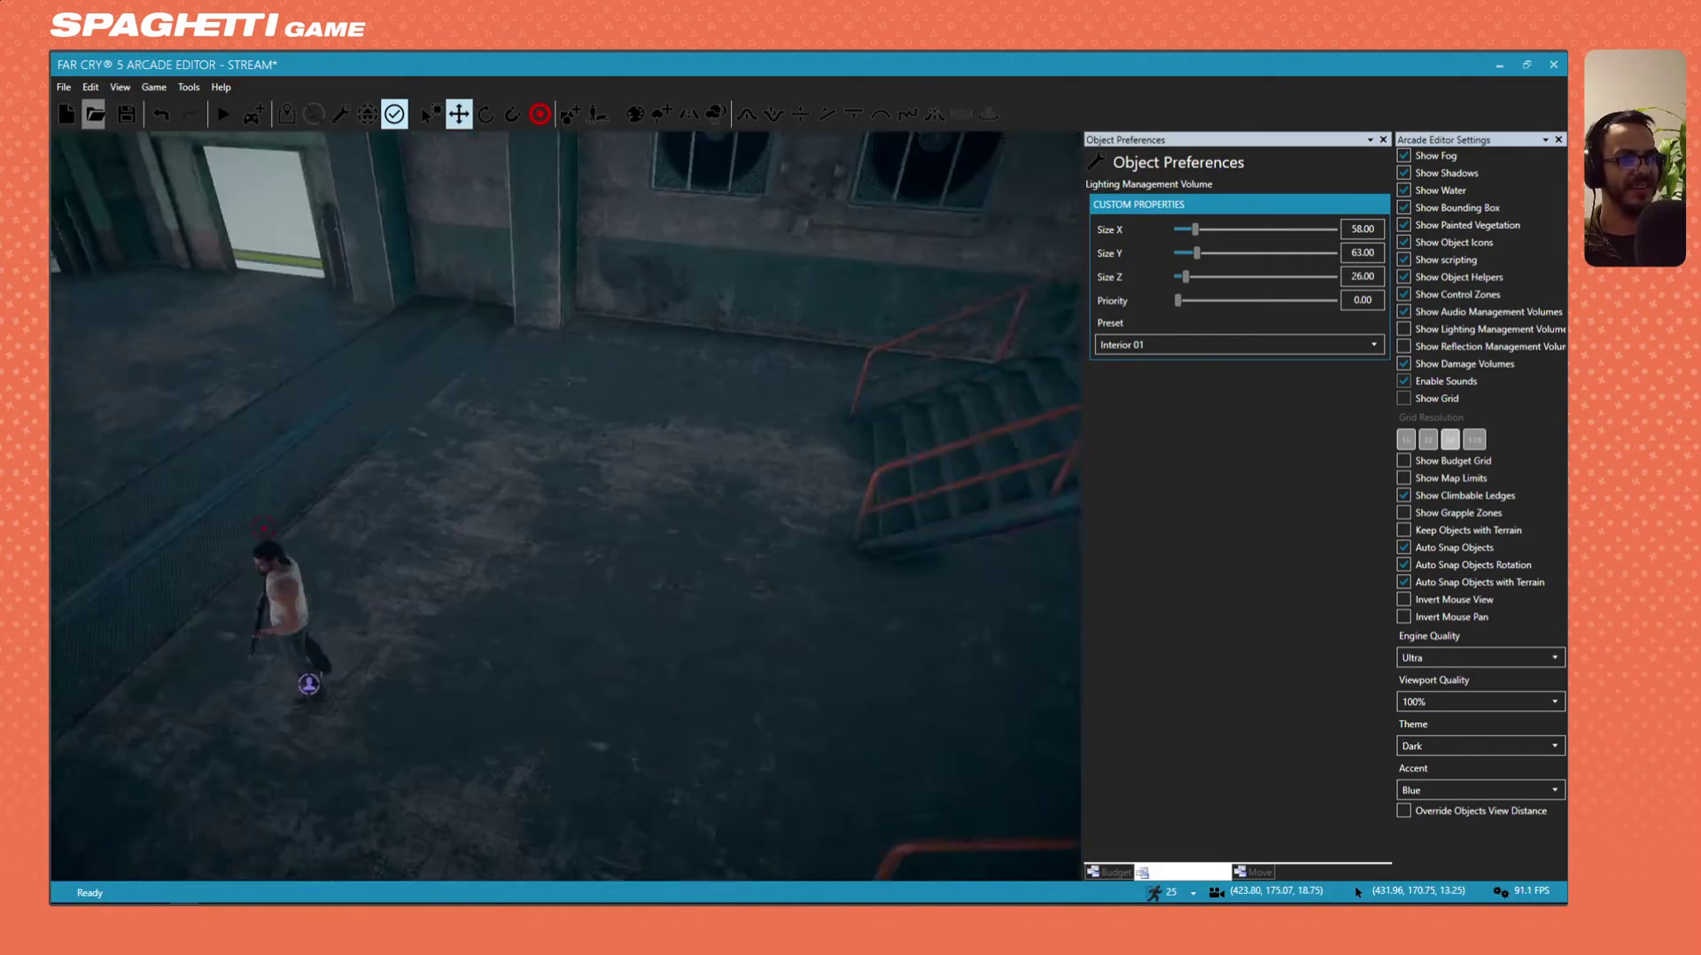
key("w")
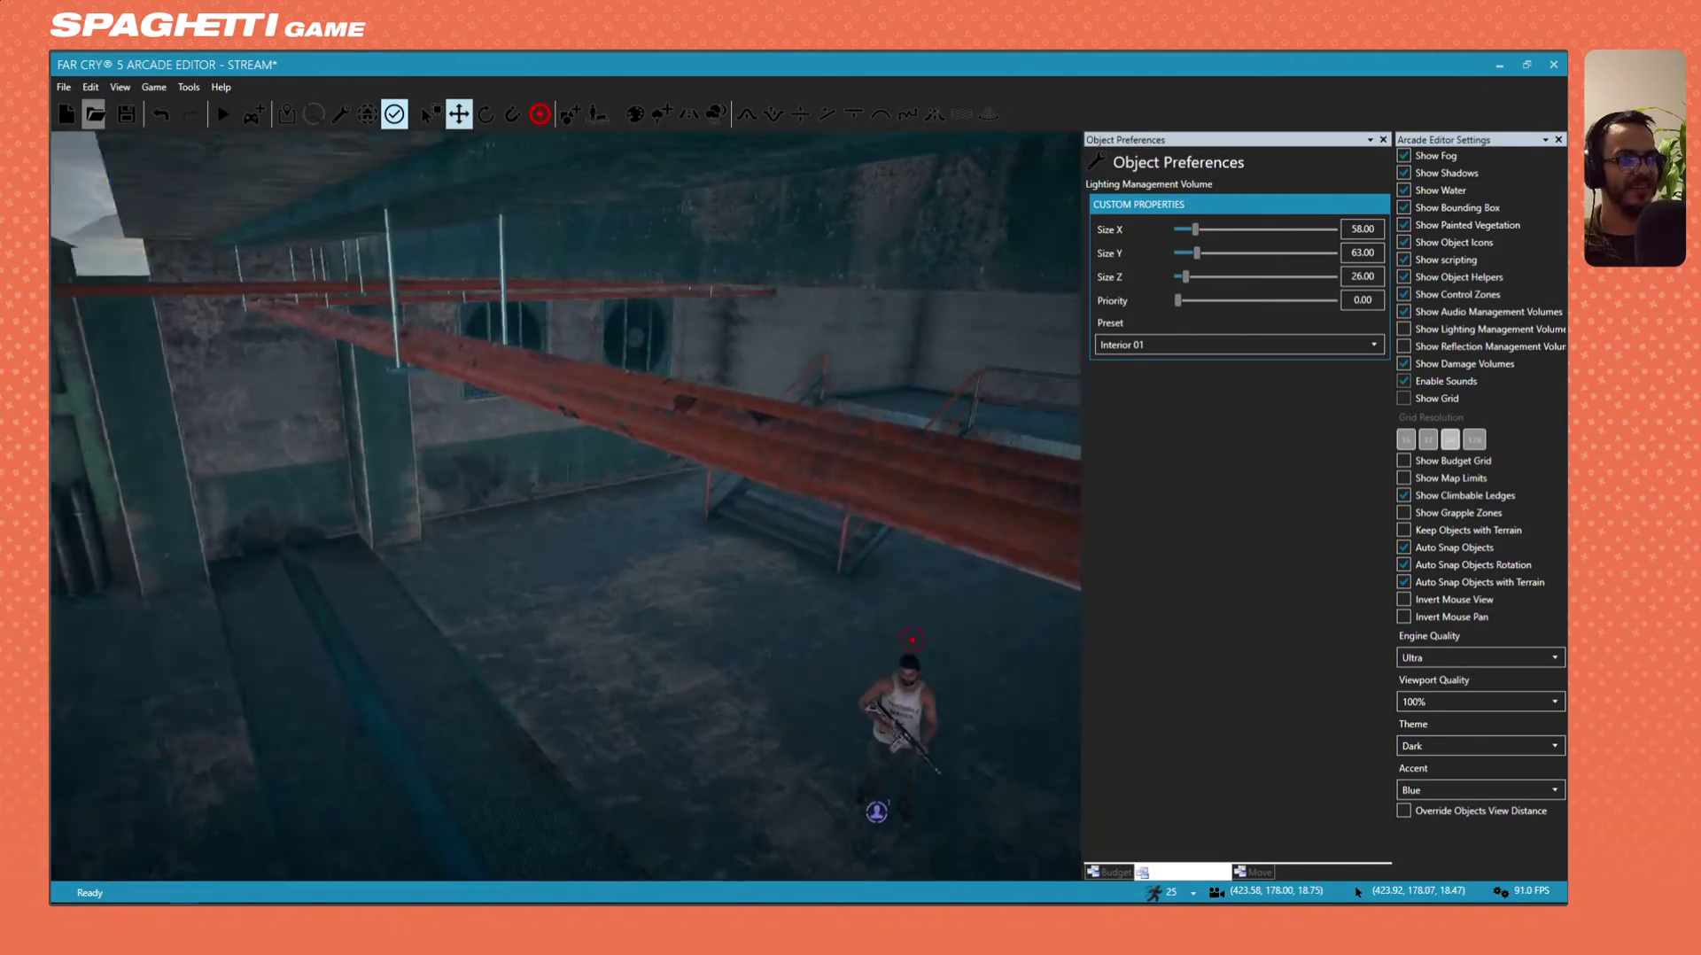
key("w")
key("s")
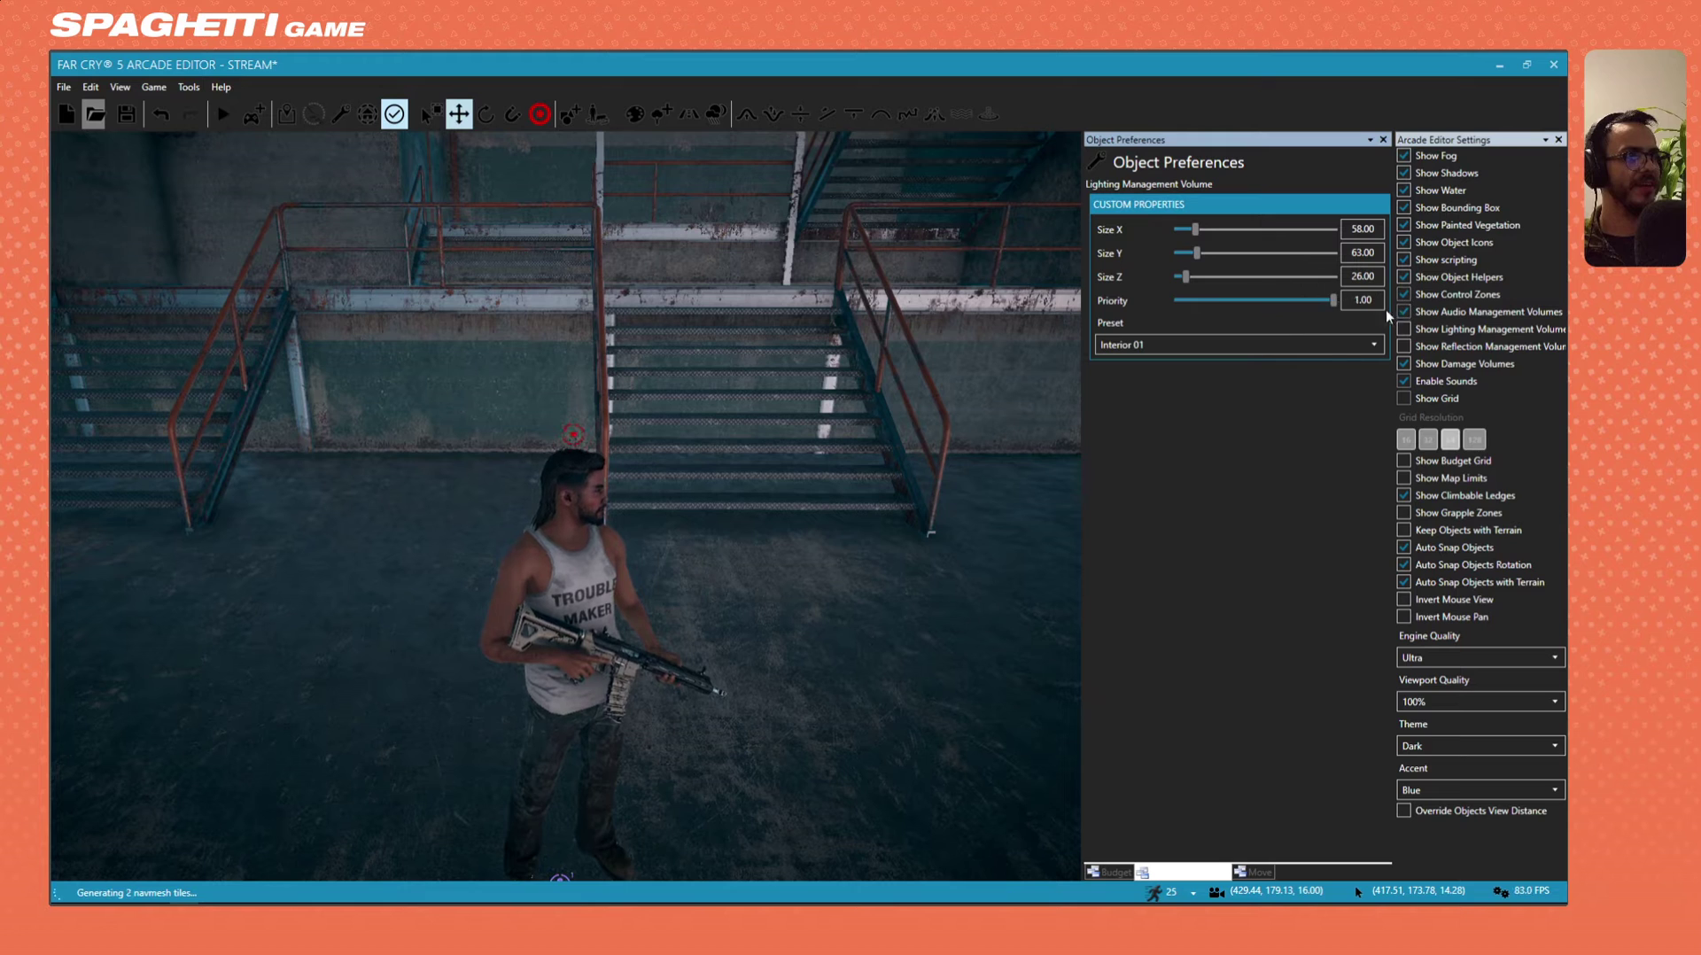
Set the Priority of both lighting volumes to 1, and try the Interior 02 preset on the surface volume before restoring Interior 01.
left_click_drag(1335, 302, 1146, 312)
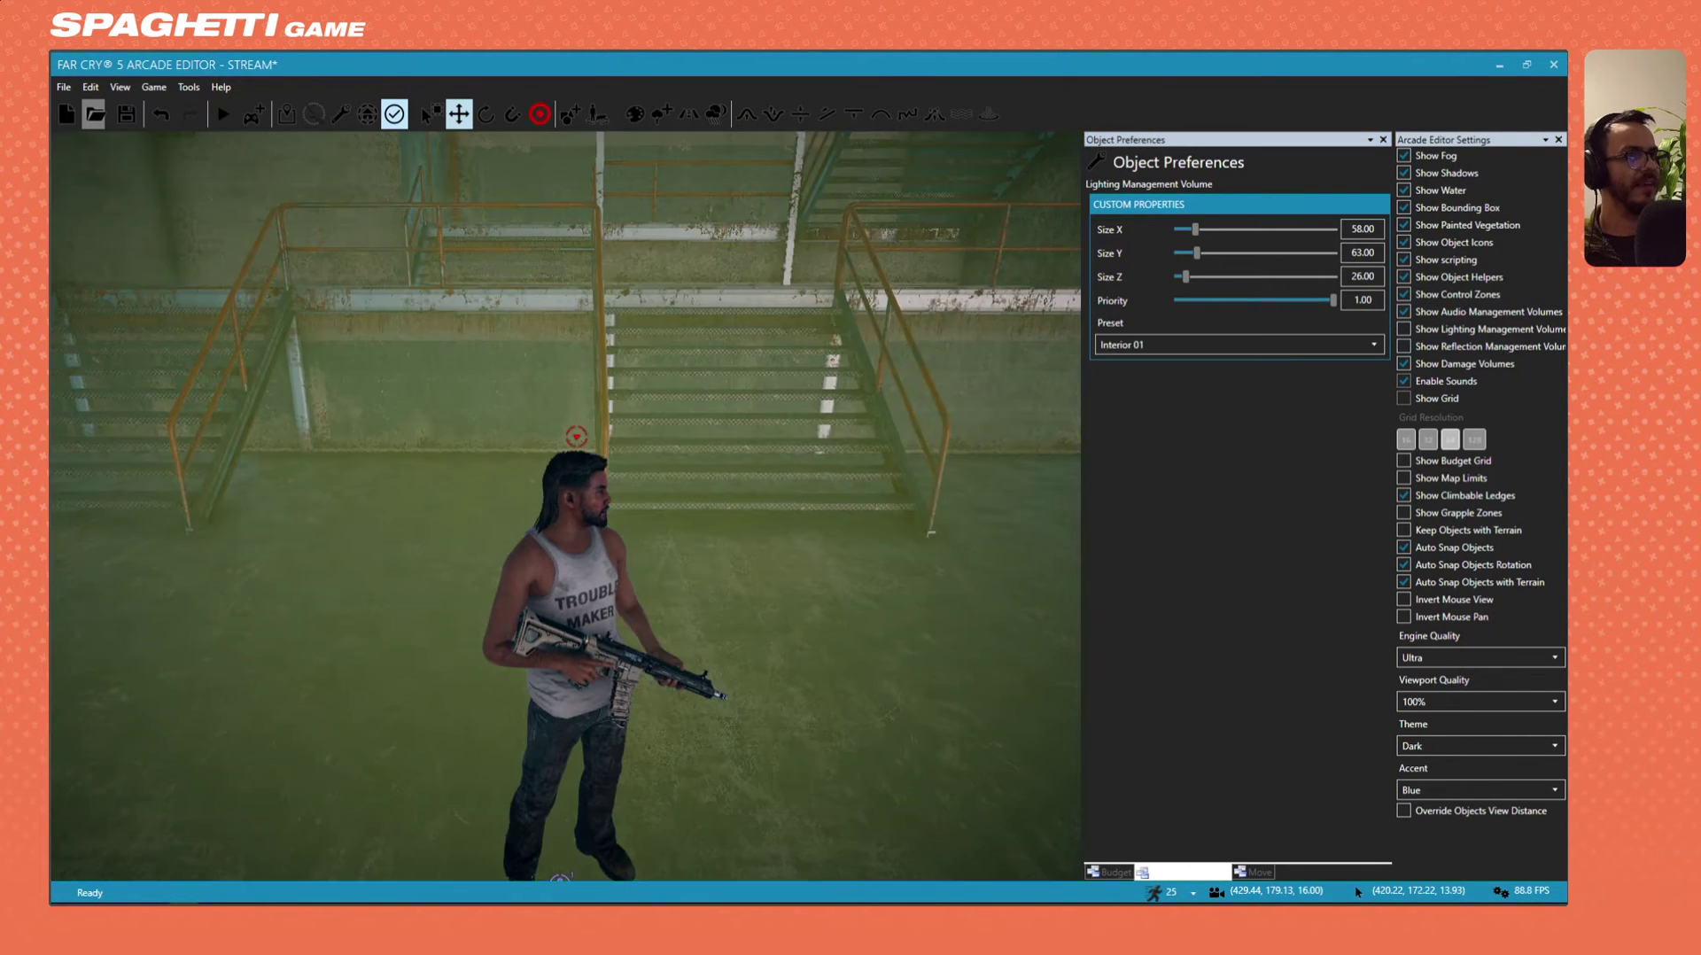
right_click_drag(858, 412, 735, 527)
key("w")
key("s")
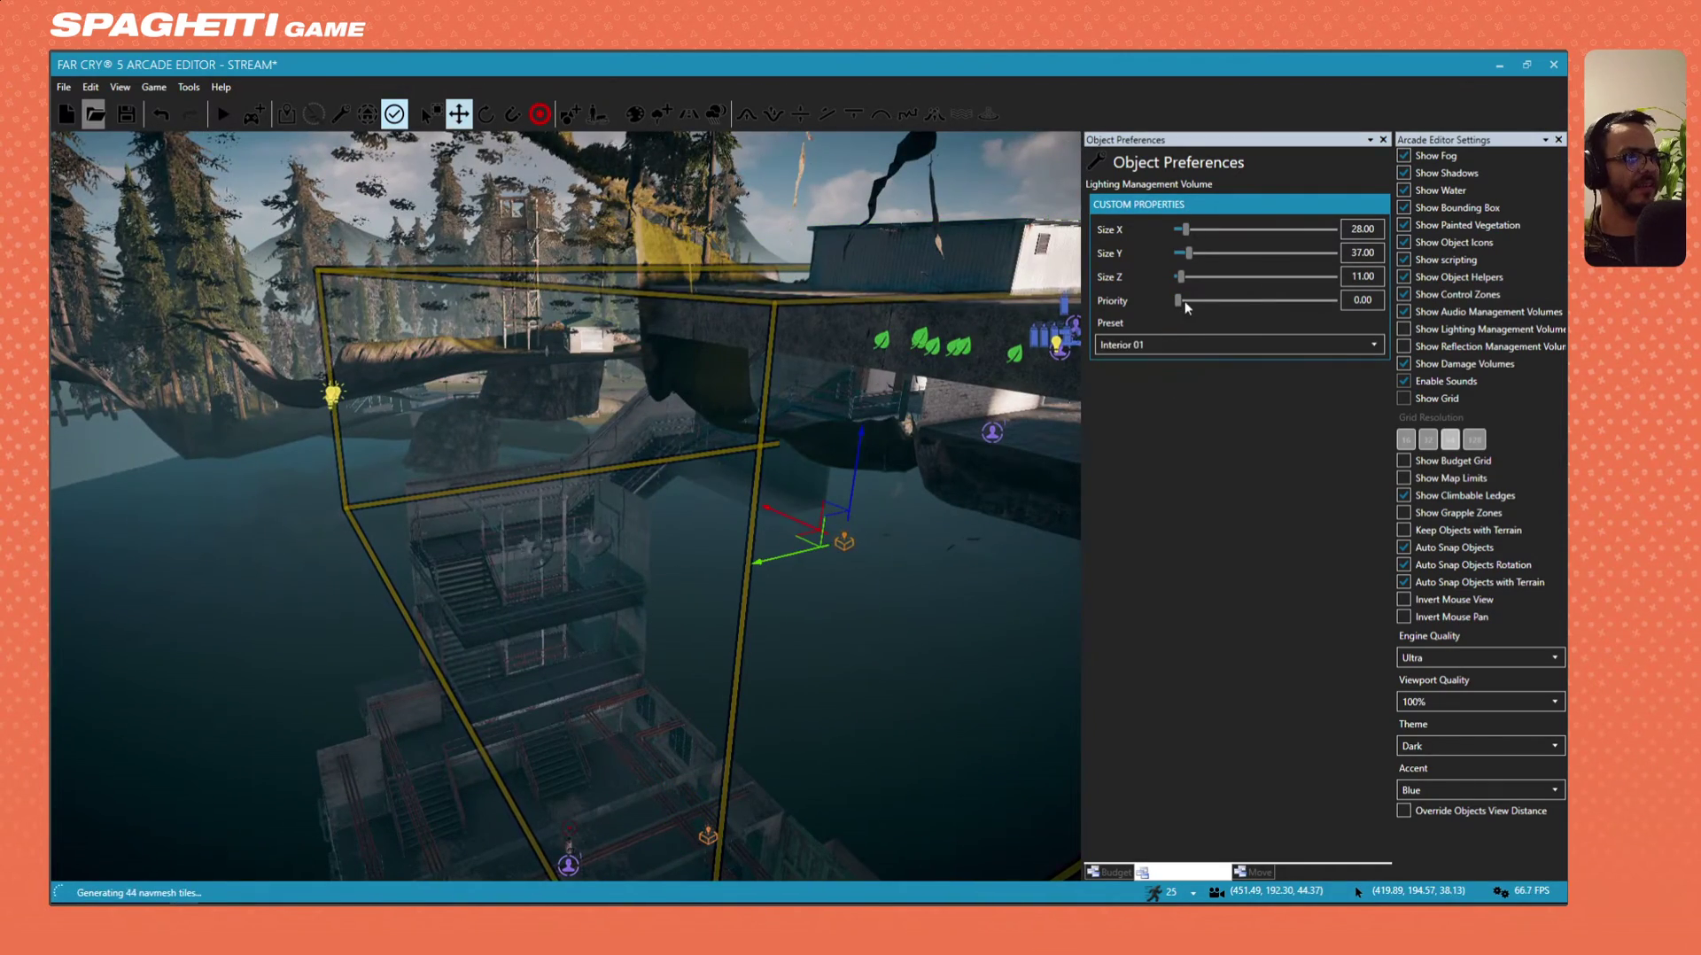
left_click_drag(1178, 300, 1404, 310)
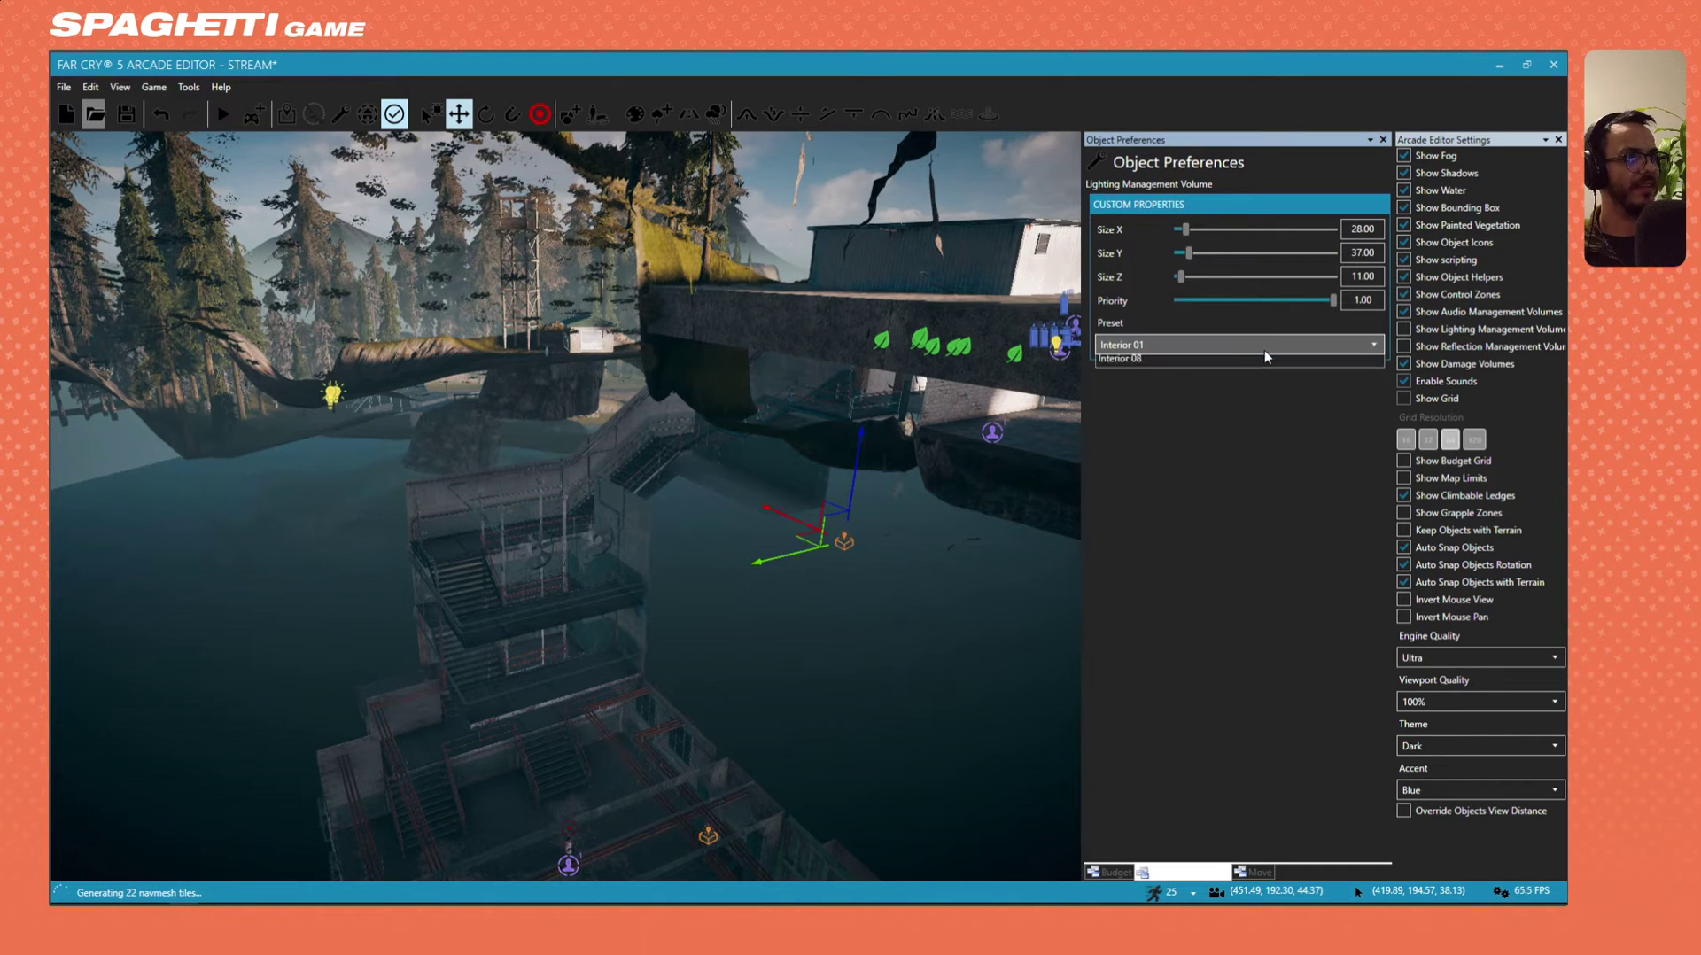
left_click(1199, 400)
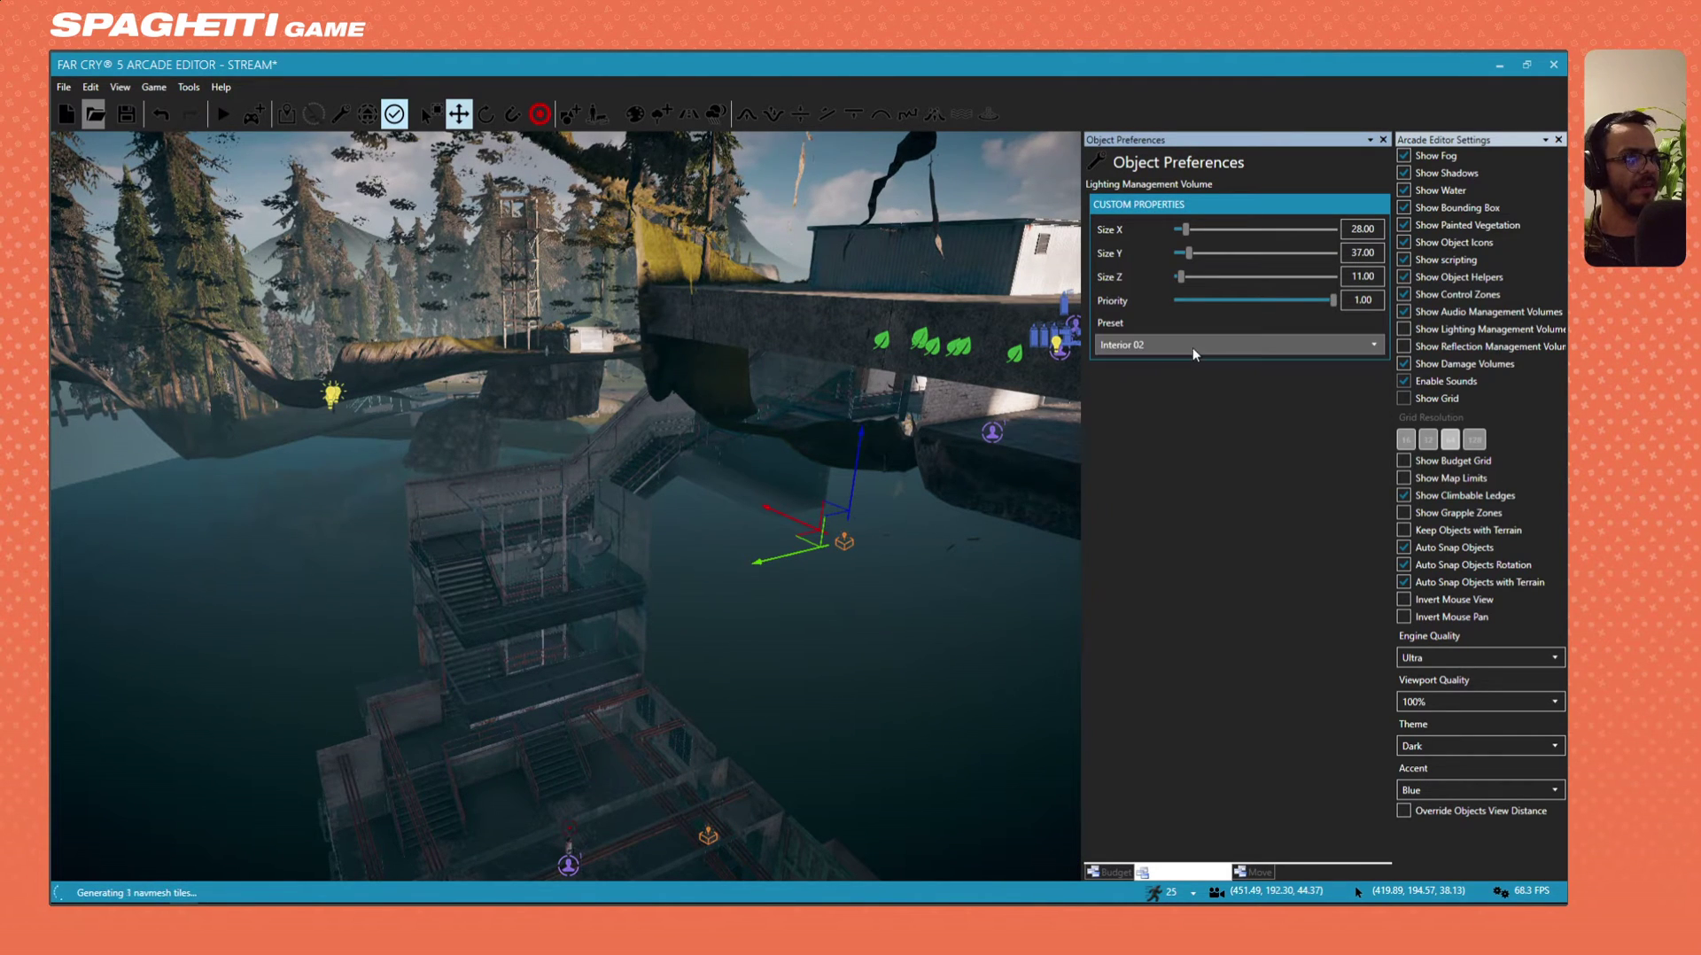
left_click(1171, 386)
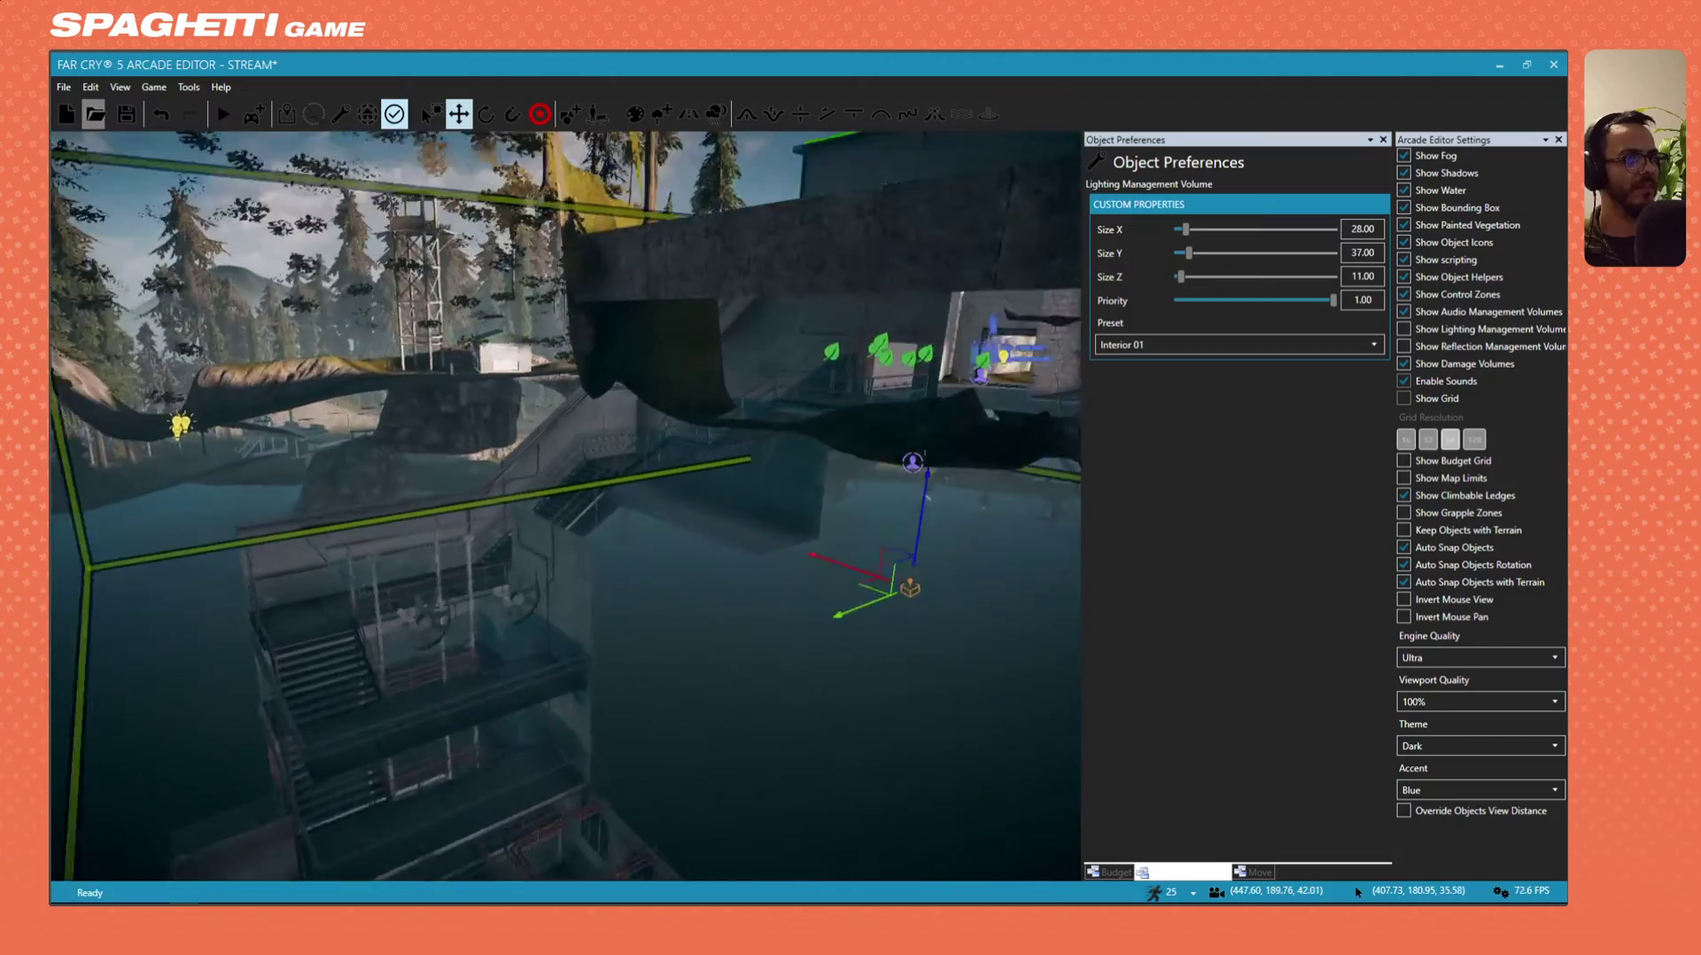
Examine the lighting in the stairwell that connects the surface building to the underground rooms.
key("w")
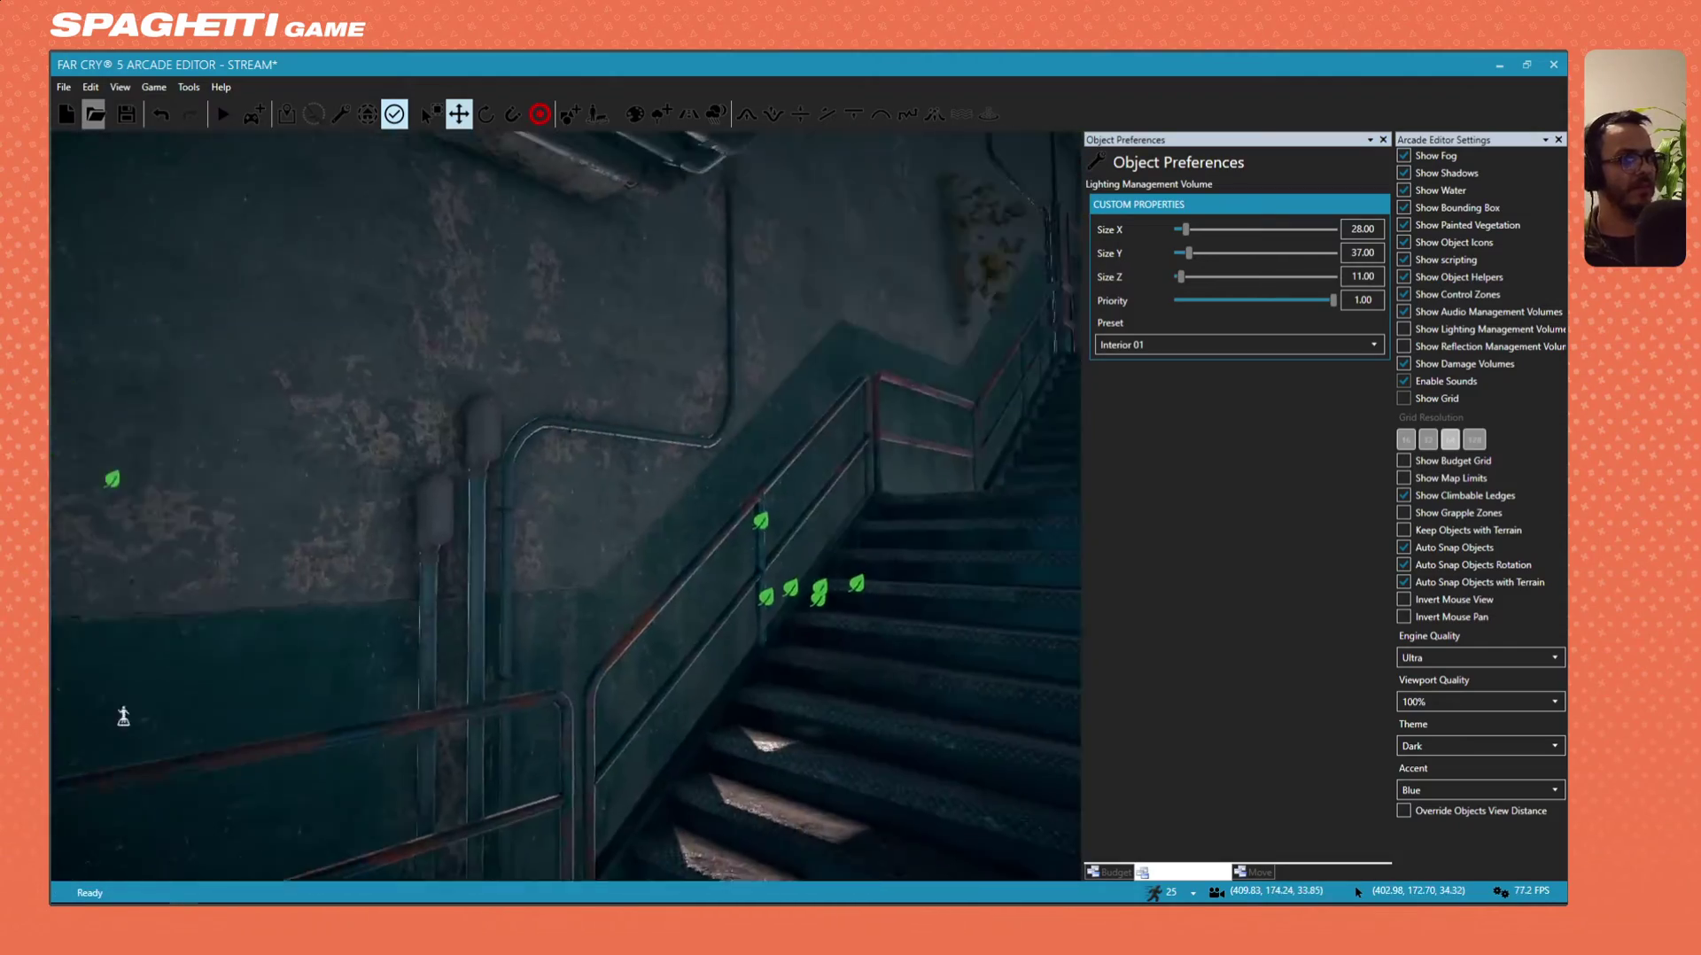
key("w")
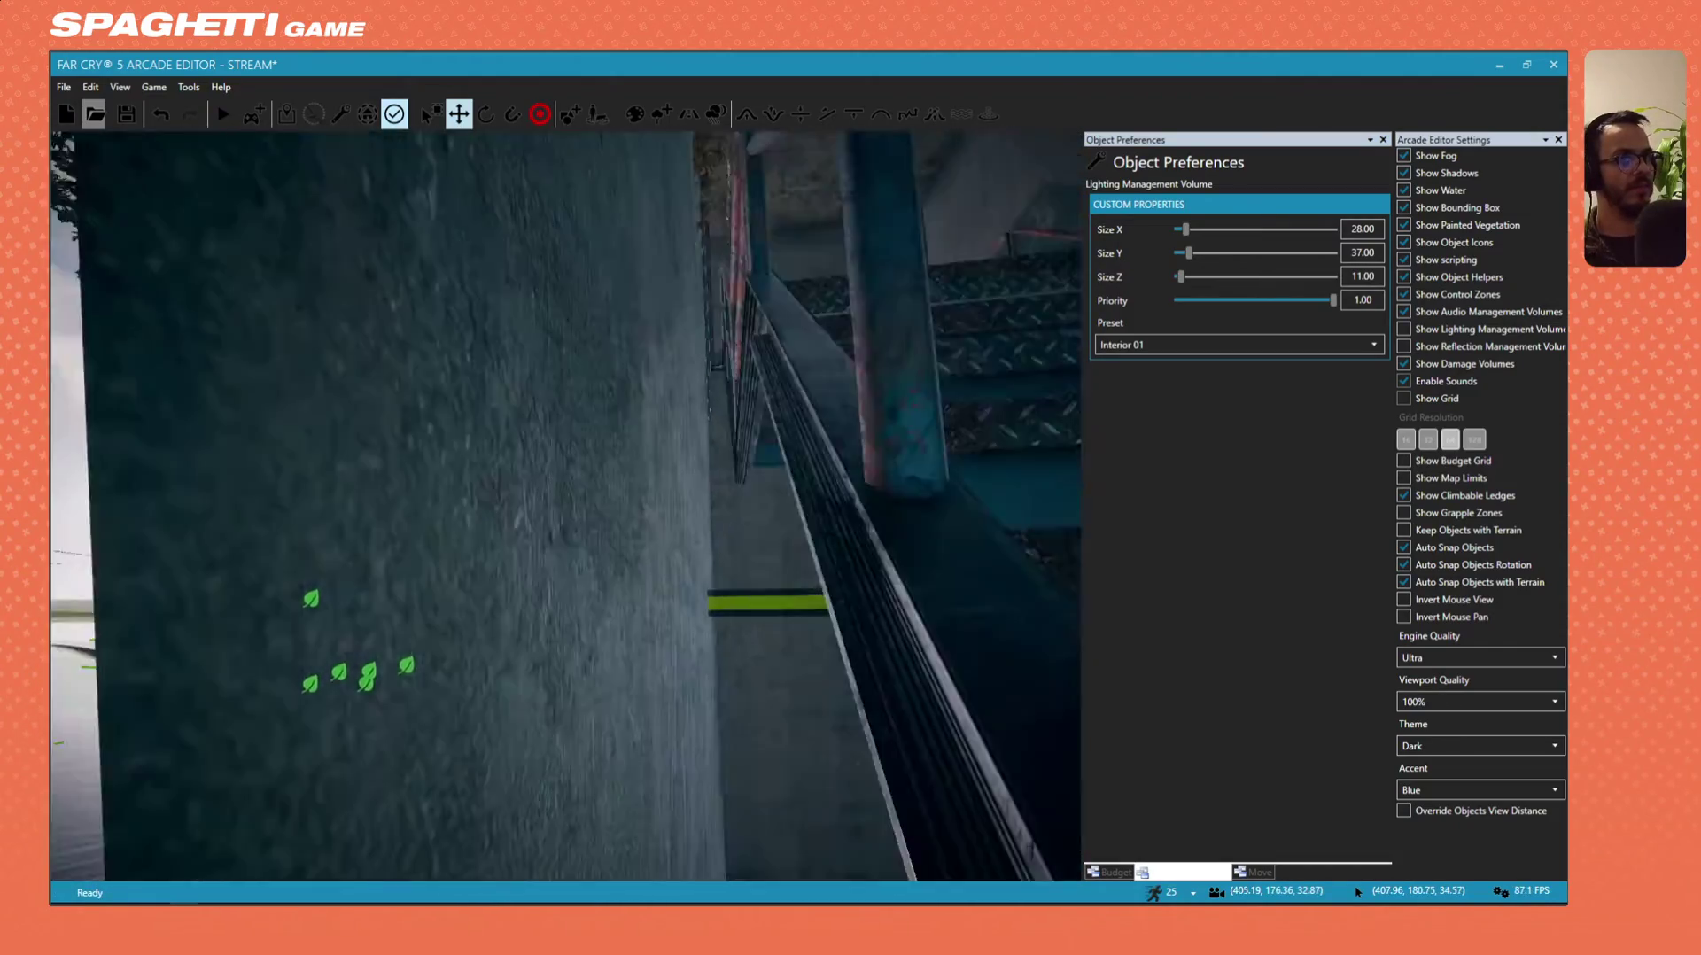
key("s")
key("w")
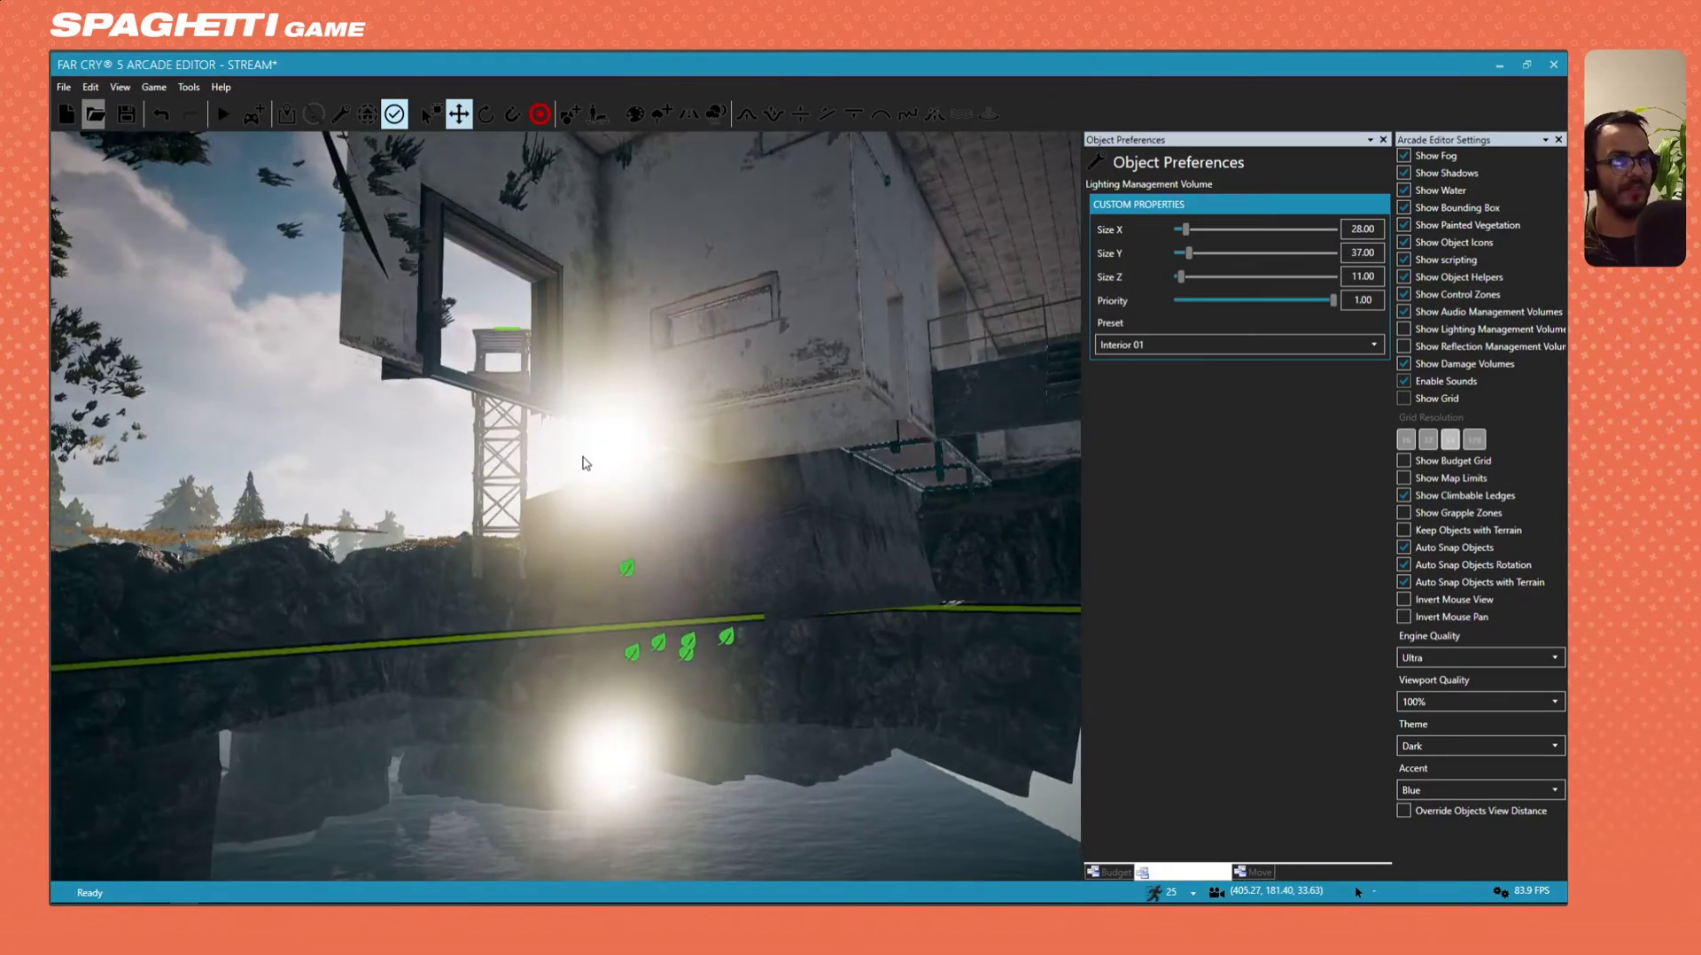
key("s")
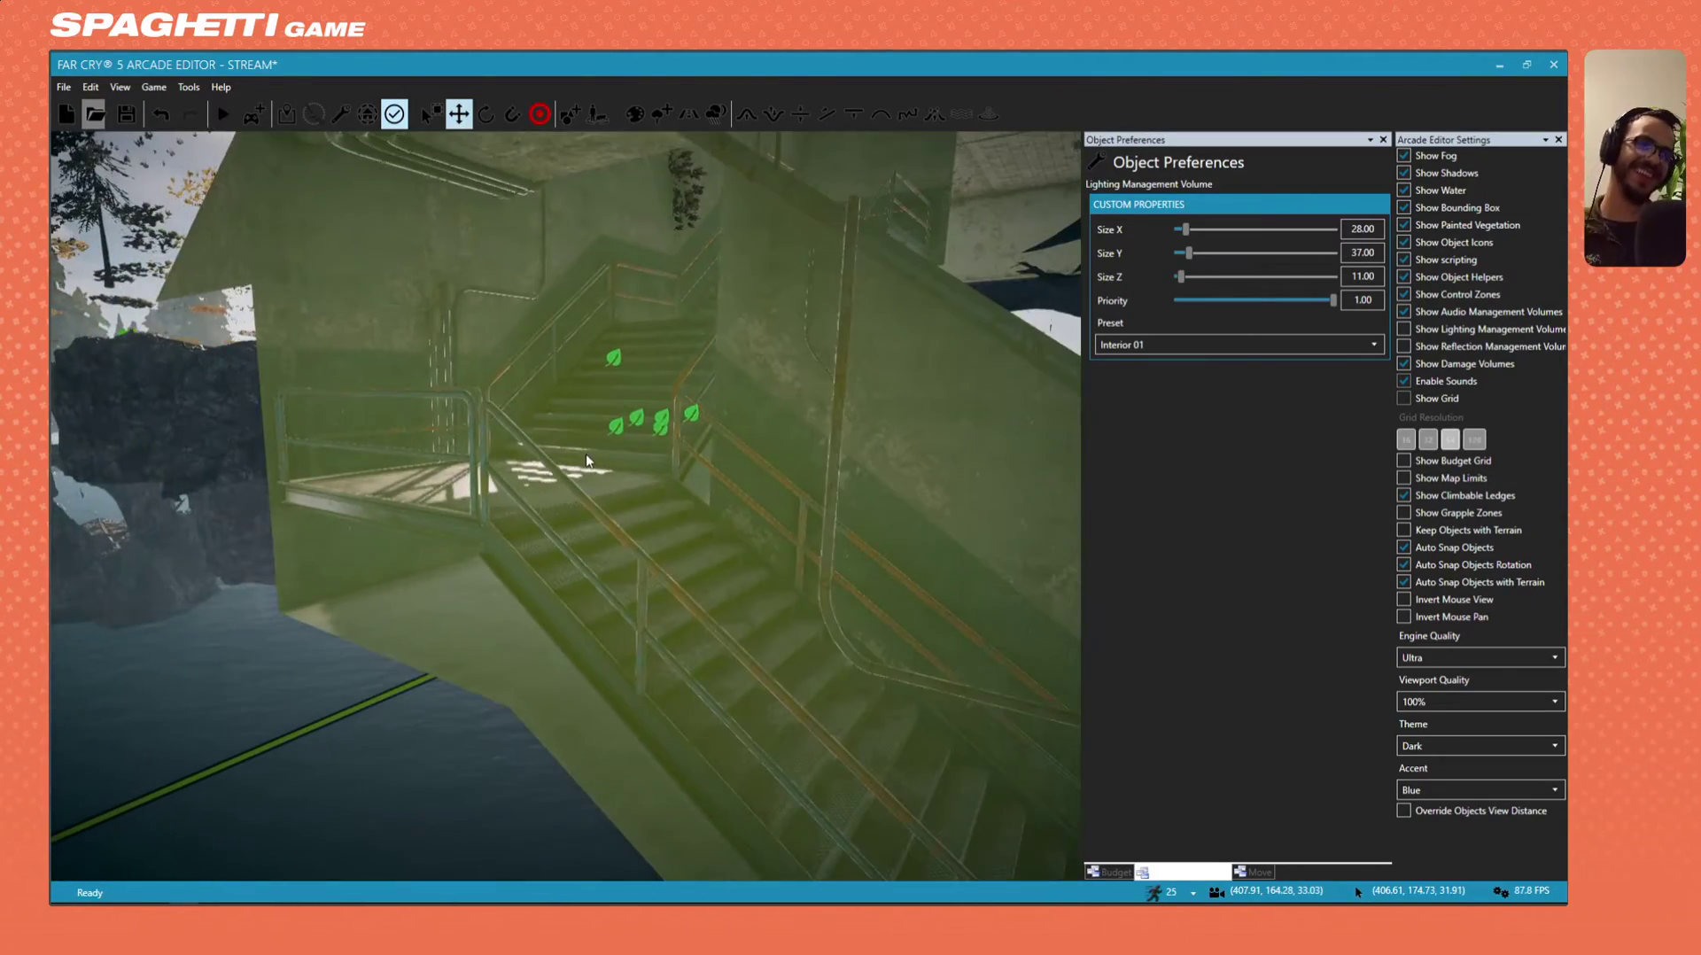
key("w")
right_click_drag(586, 461, 528, 439)
key("s")
left_click(490, 506)
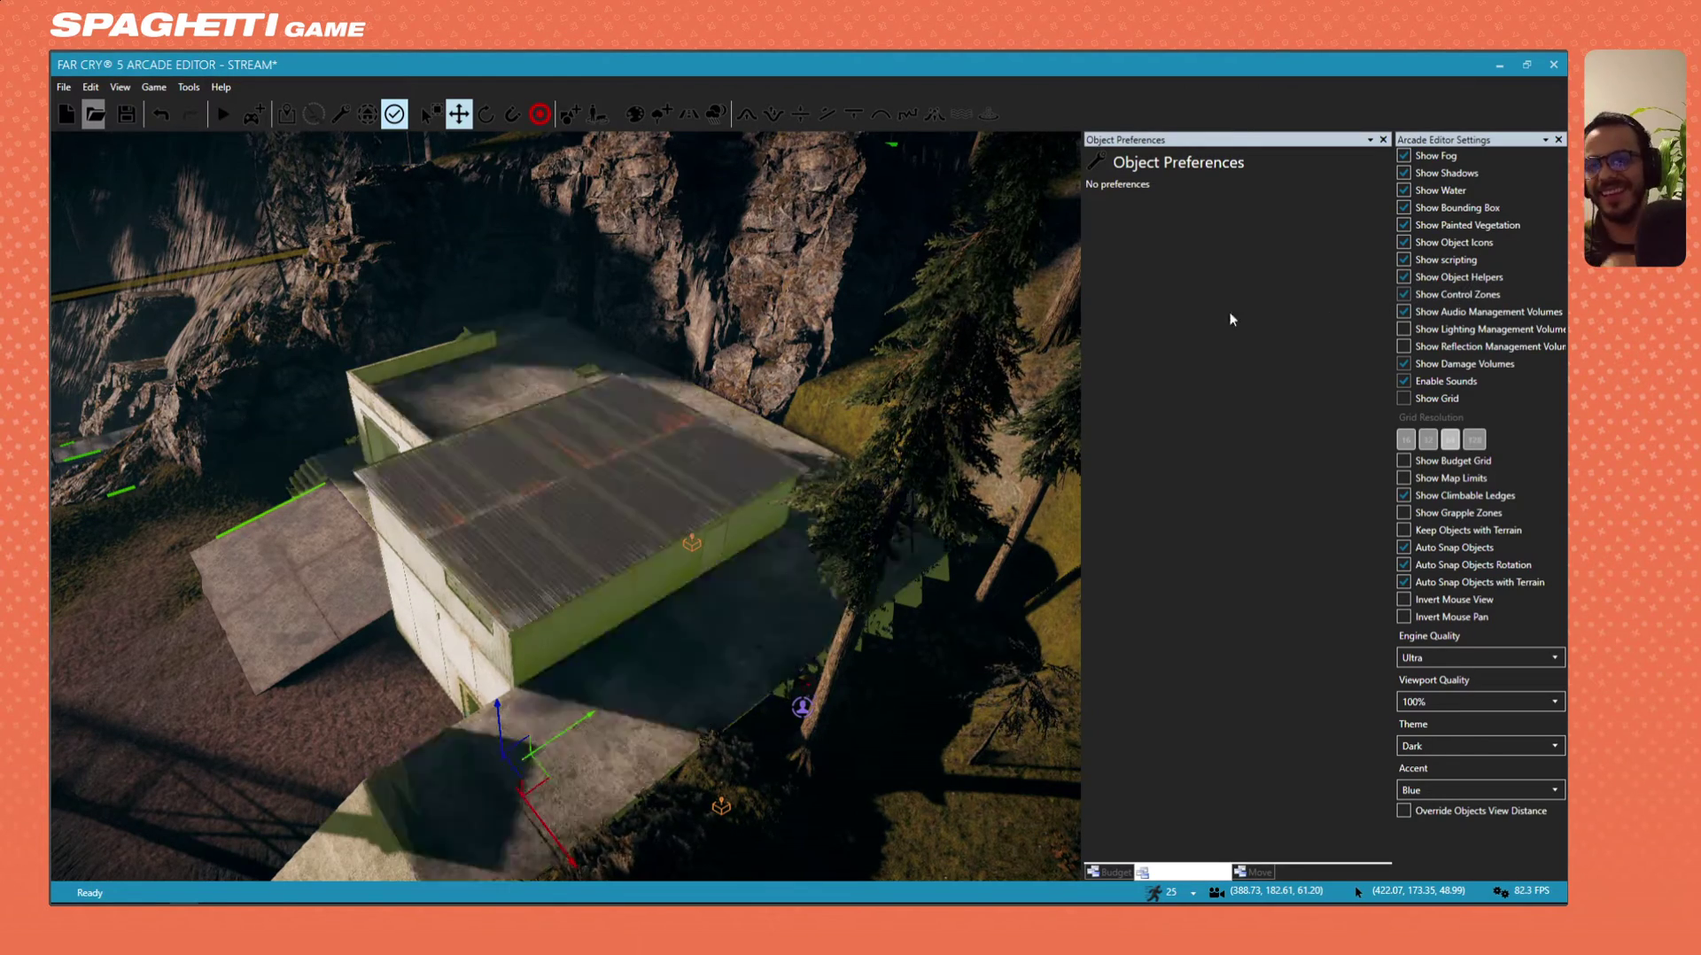
Examine the lighting around the cliffside building's balcony and terrace.
key("w")
right_click_drag(670, 570, 753, 414)
key("s")
key("w")
key("a")
key("w")
key("s")
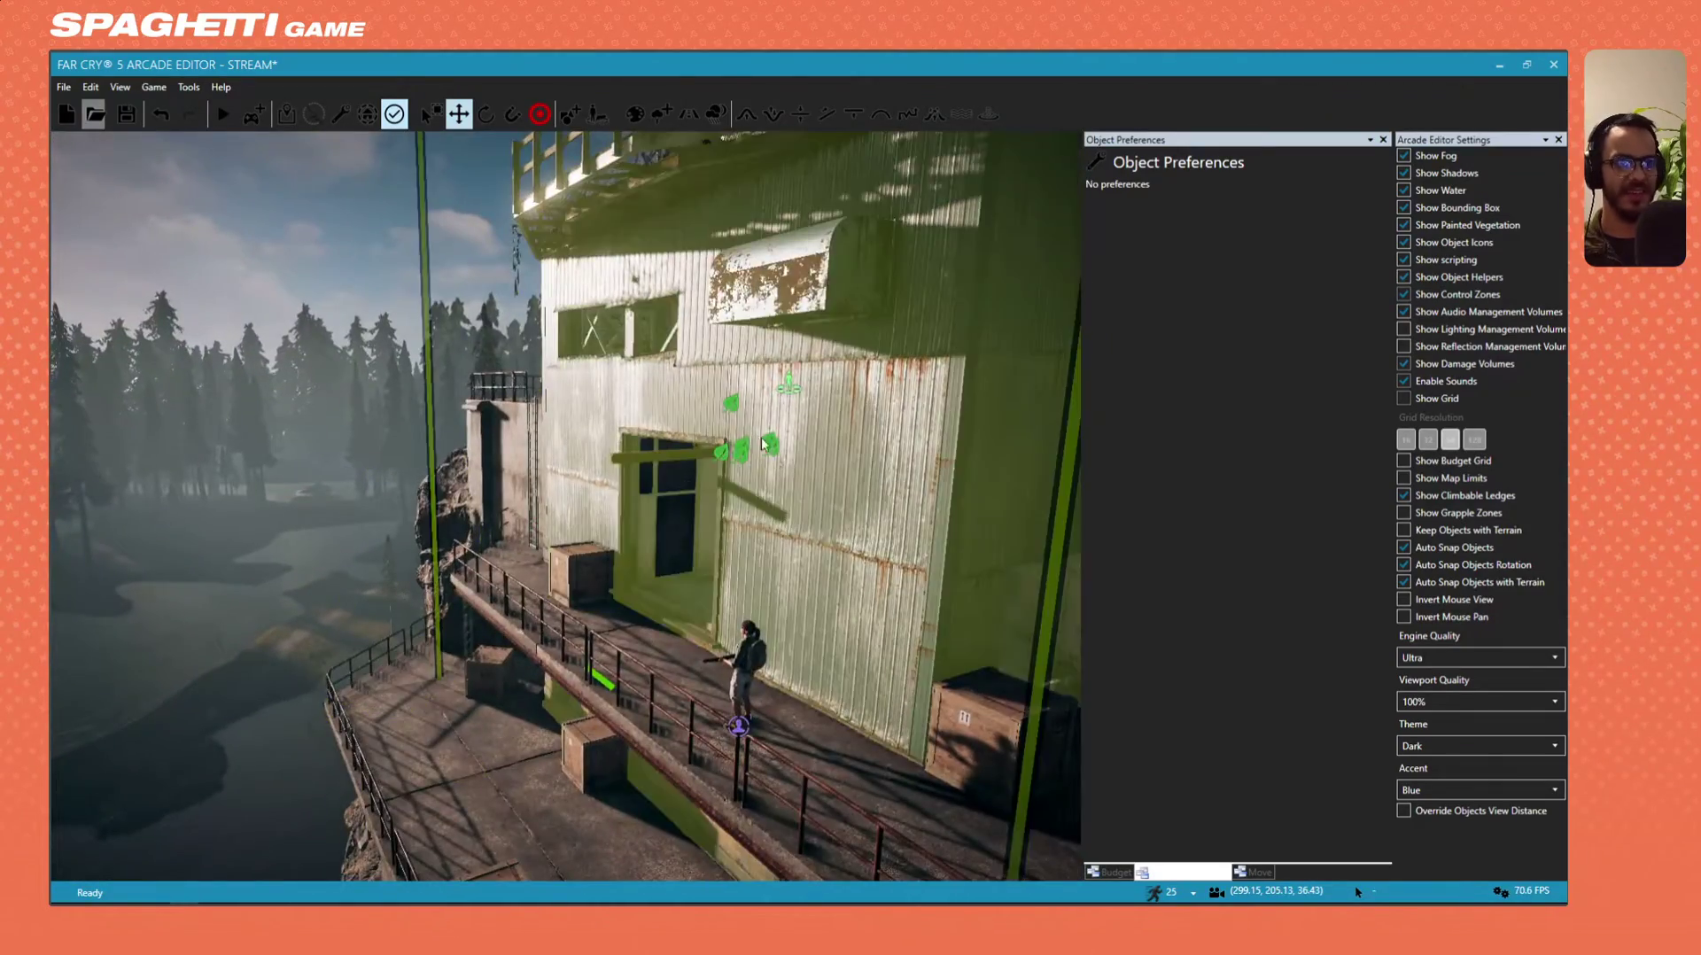
key("s")
key("d")
key("w")
right_click_drag(505, 781, 1009, 354)
key("s")
key("d")
key("w")
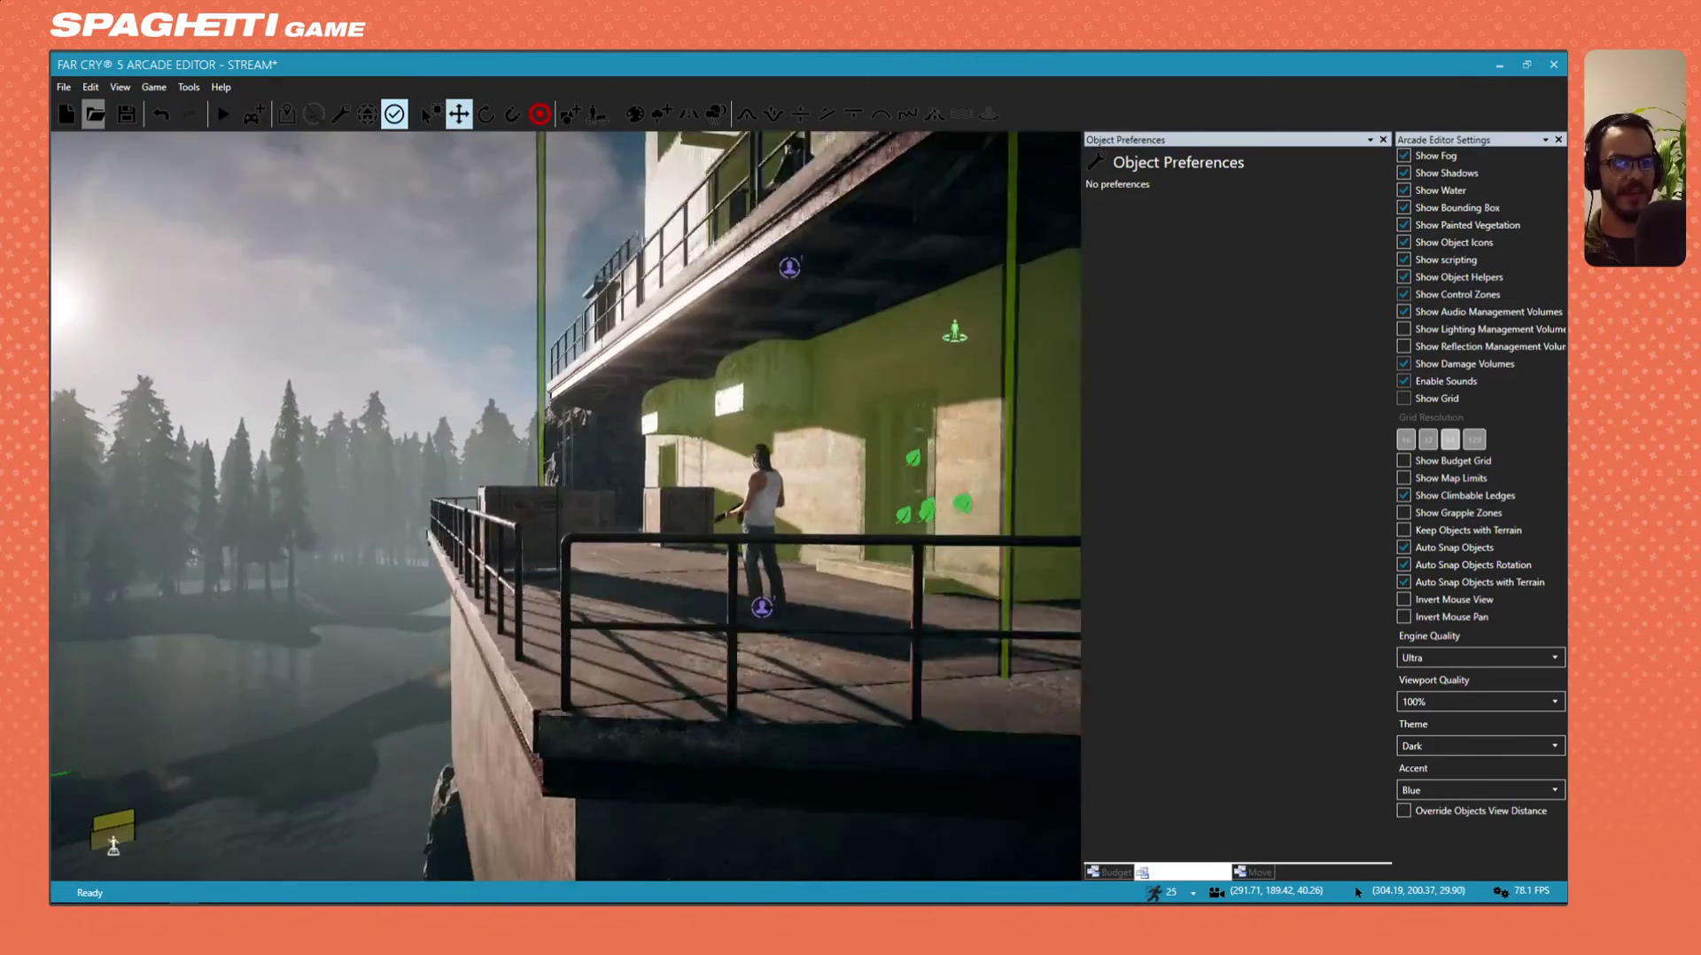
key("w")
right_click_drag(653, 469, 566, 574)
key("s")
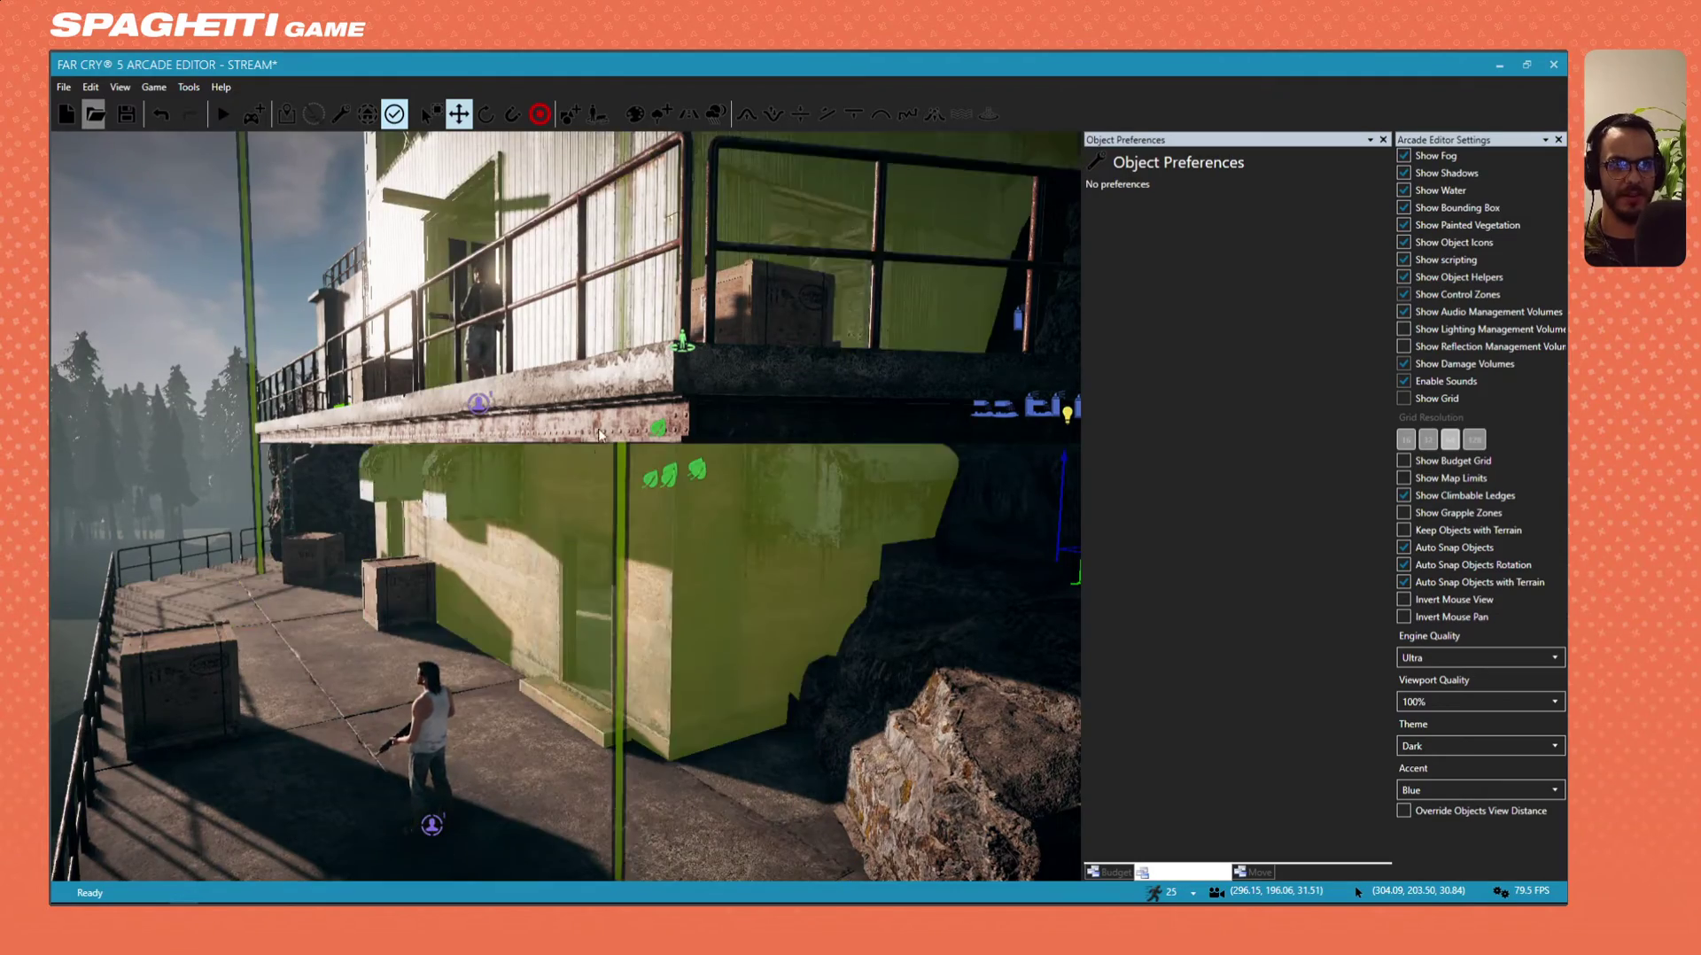
Look over the remaining outdoor area around the concrete yard and dirt track.
key("a")
key("s")
right_click_drag(549, 244, 591, 286)
key("w")
key("s")
right_click_drag(664, 700, 600, 682)
key("w")
key("d")
key("w")
key("s")
key("w")
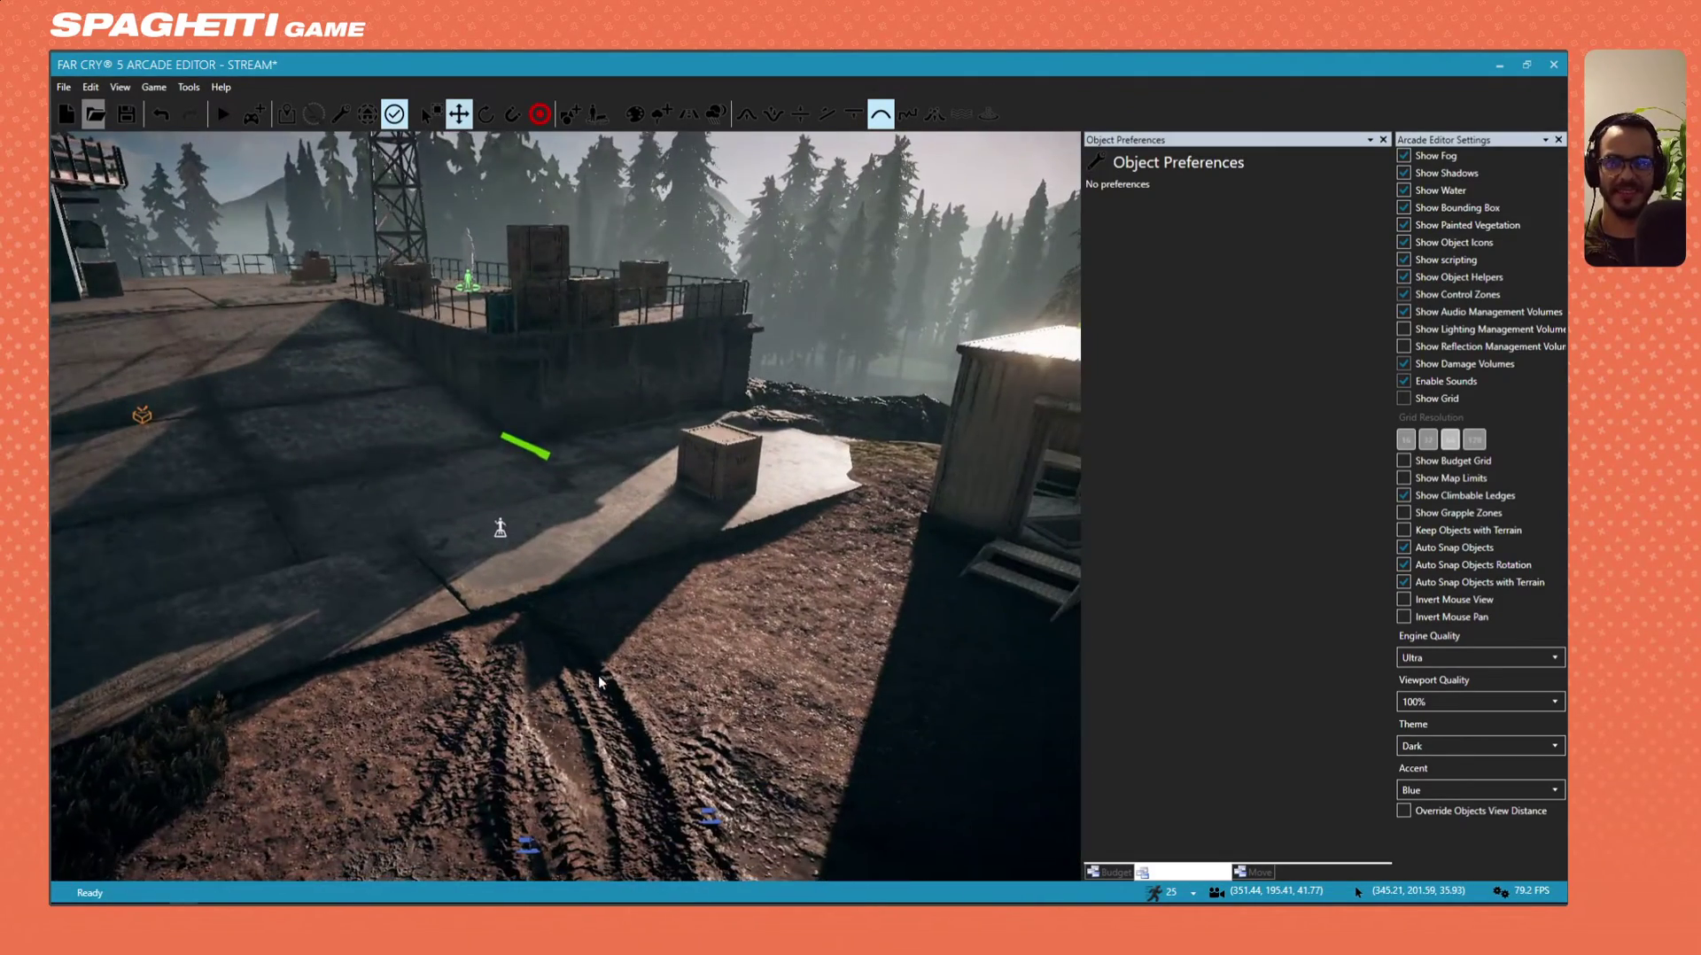
Save the map and start exploring it in-game beside the spotlights on the dirt road.
left_click(133, 116)
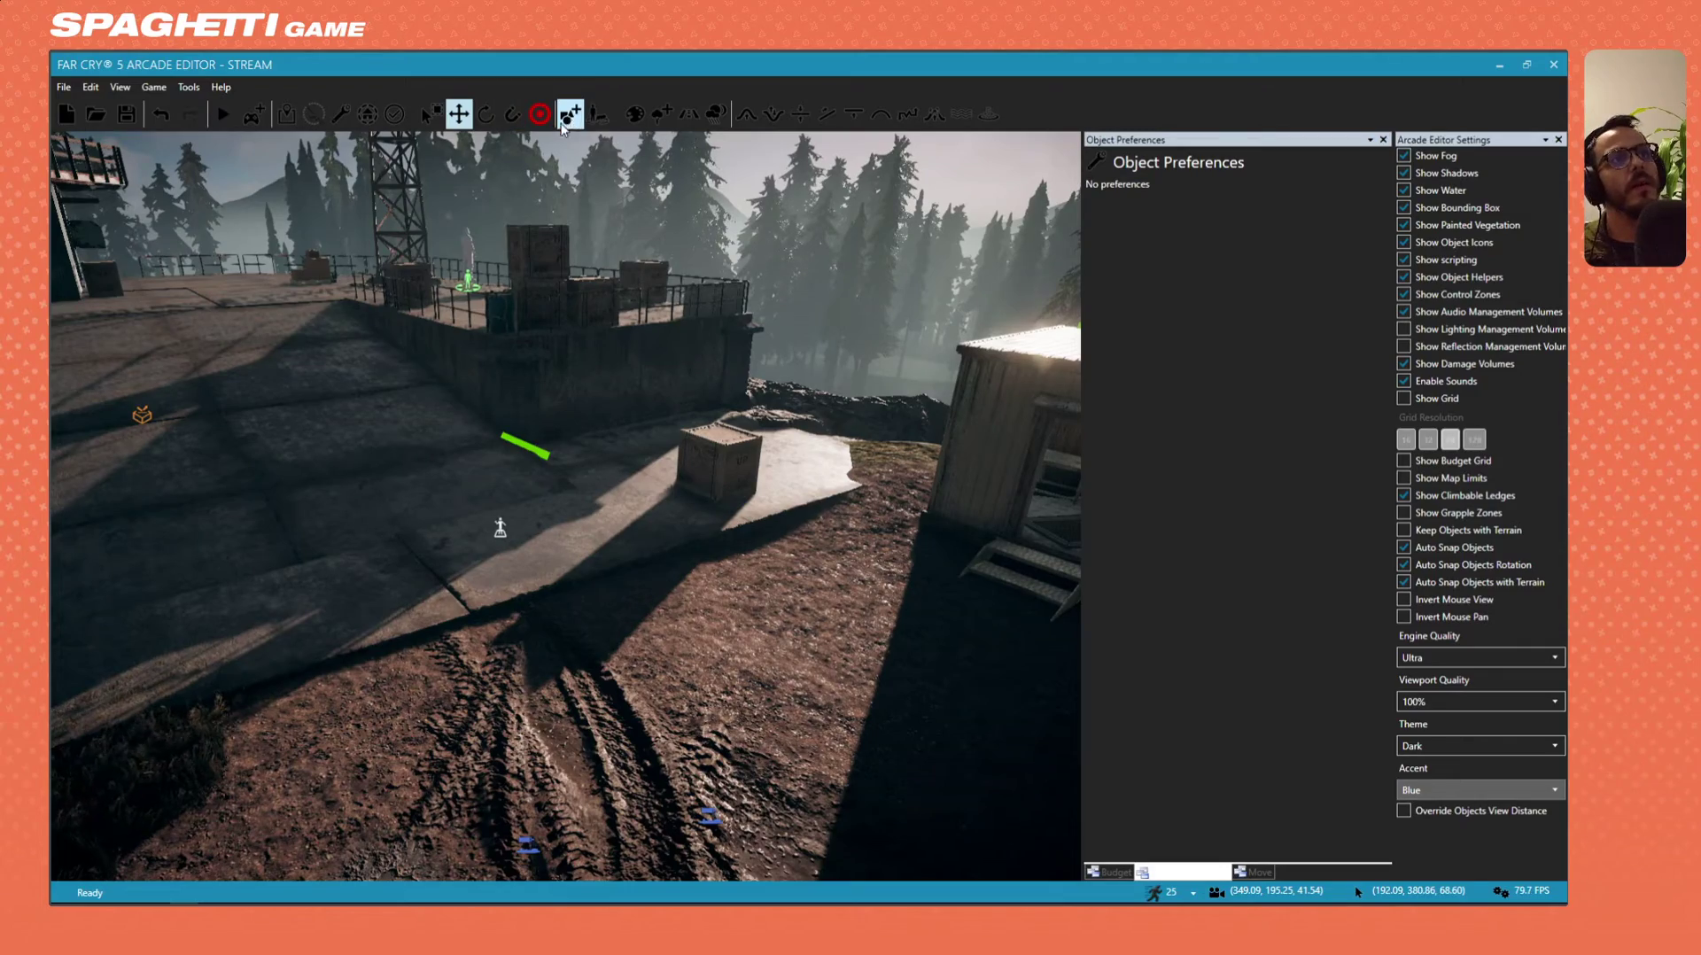
key("w")
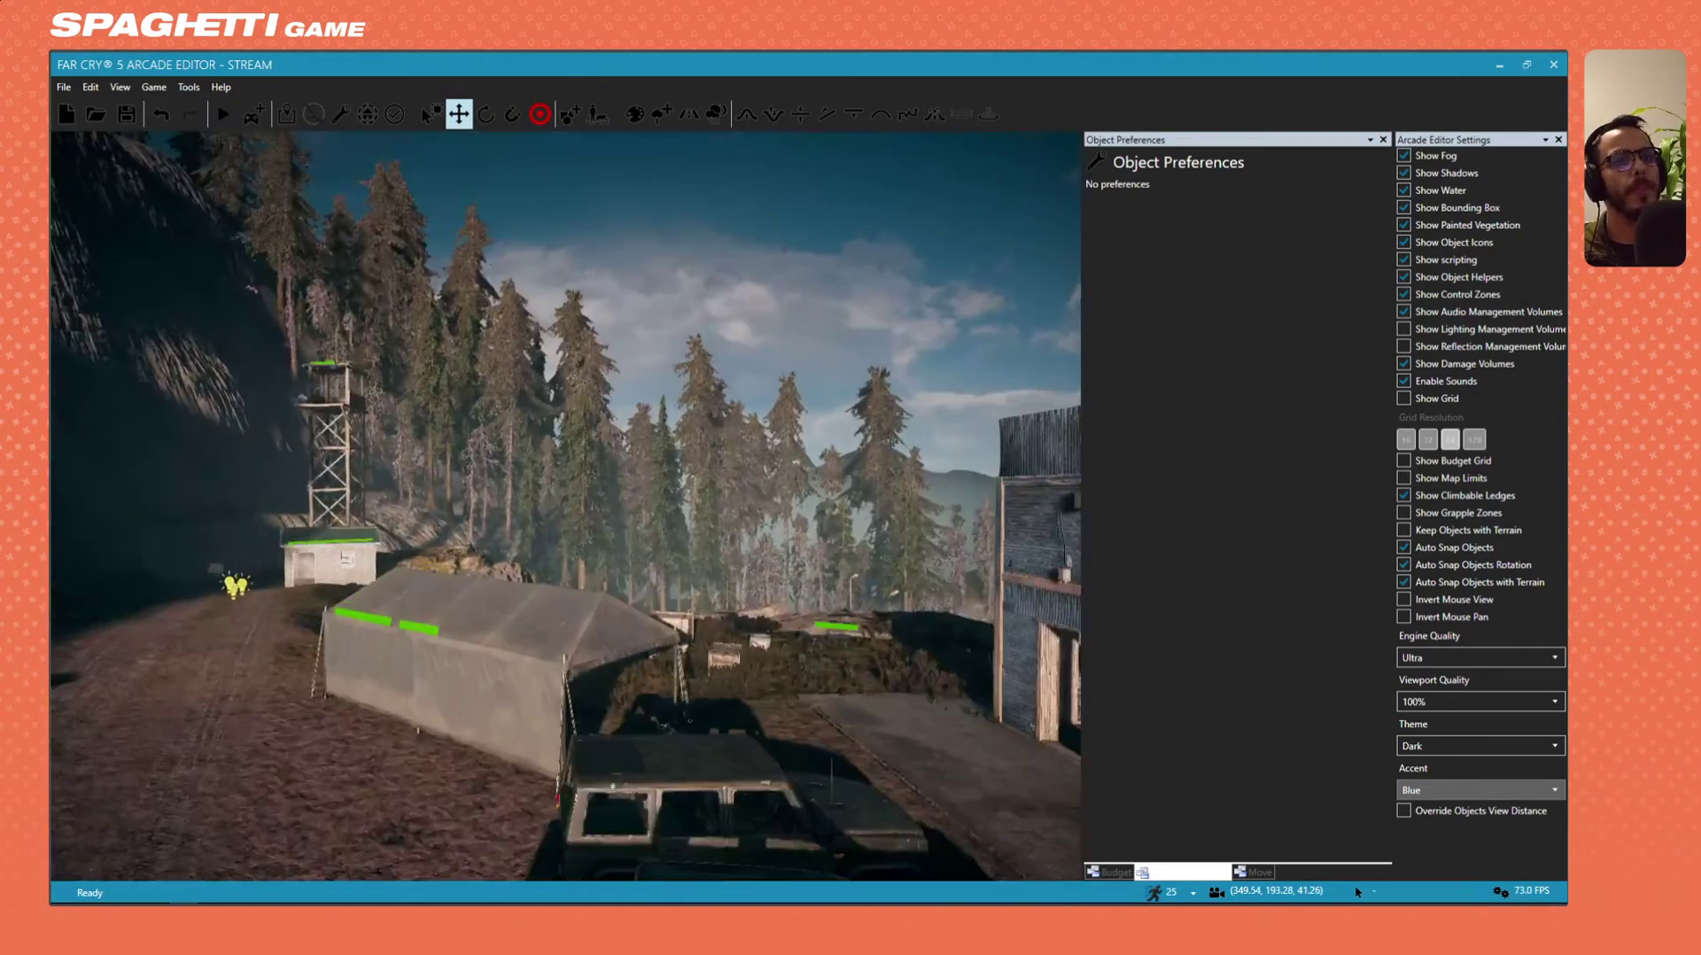
key("w")
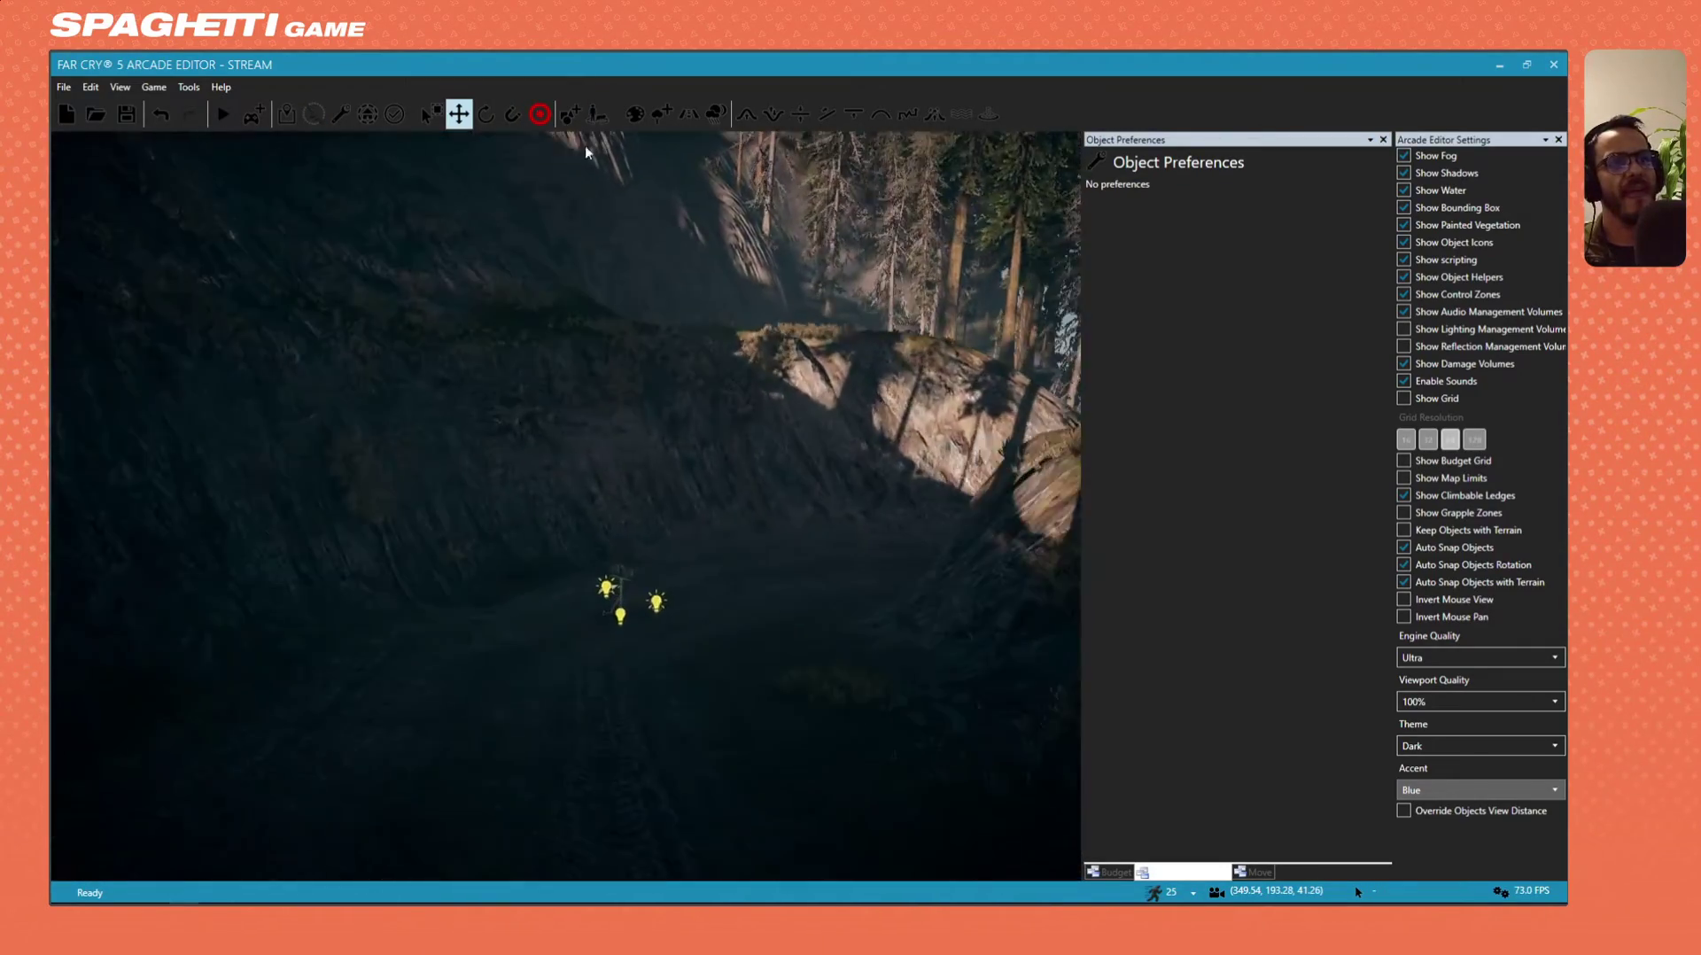
left_click(257, 117)
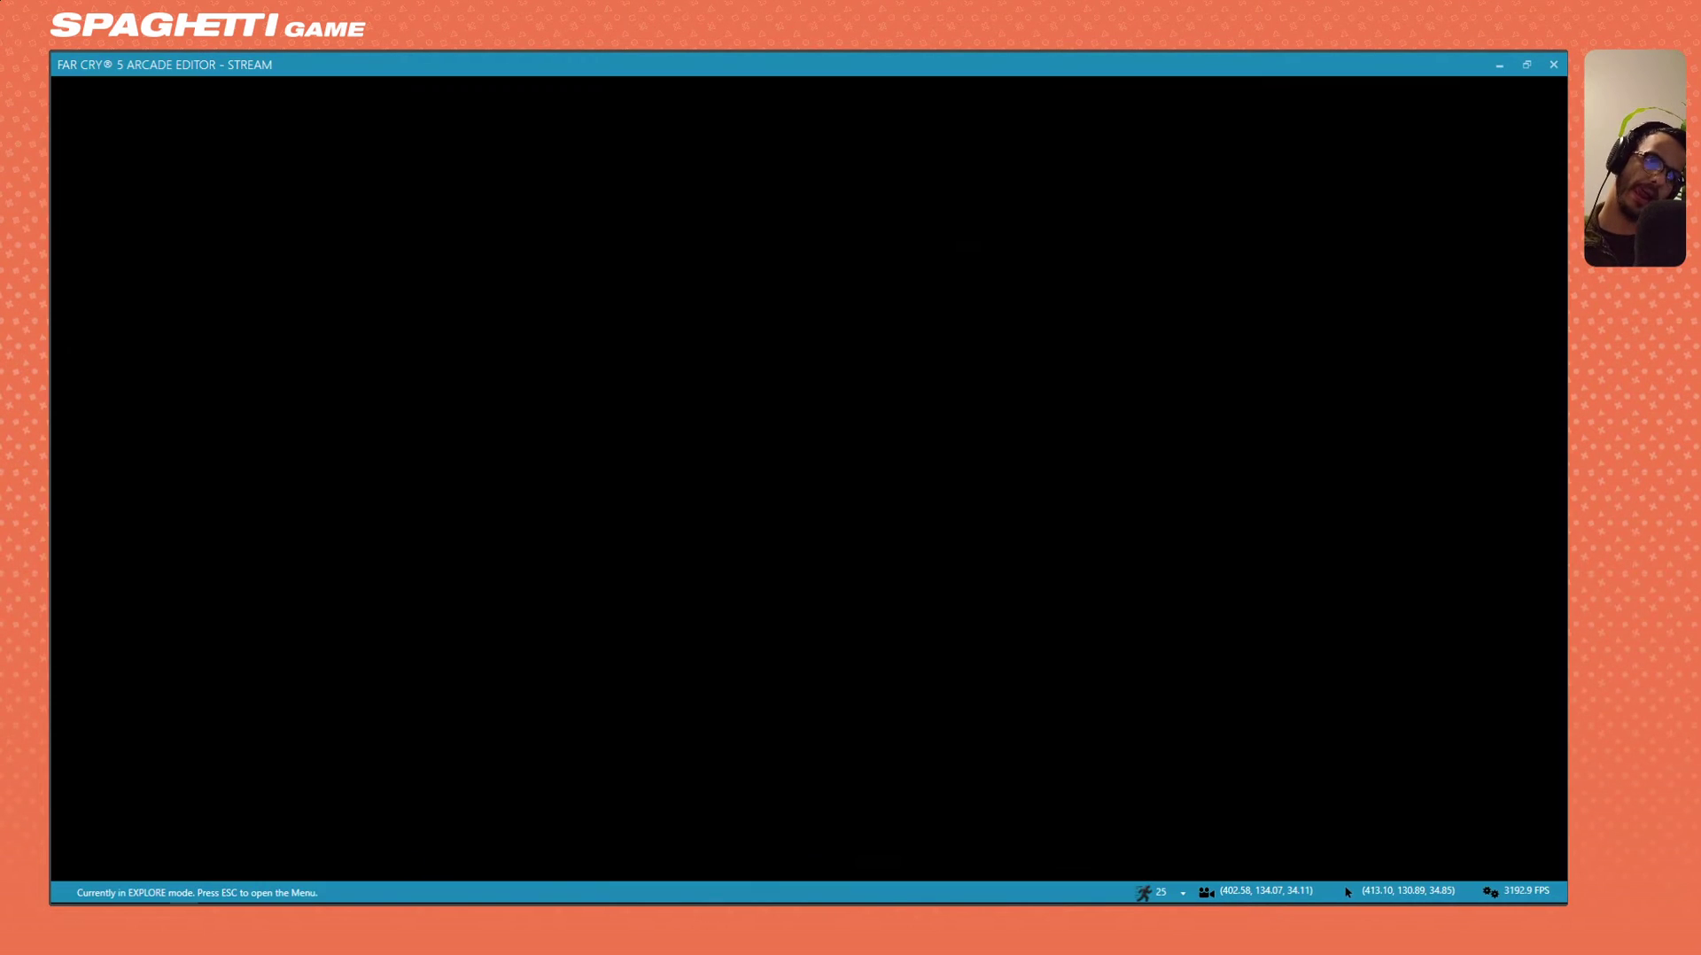
key("w")
key("d")
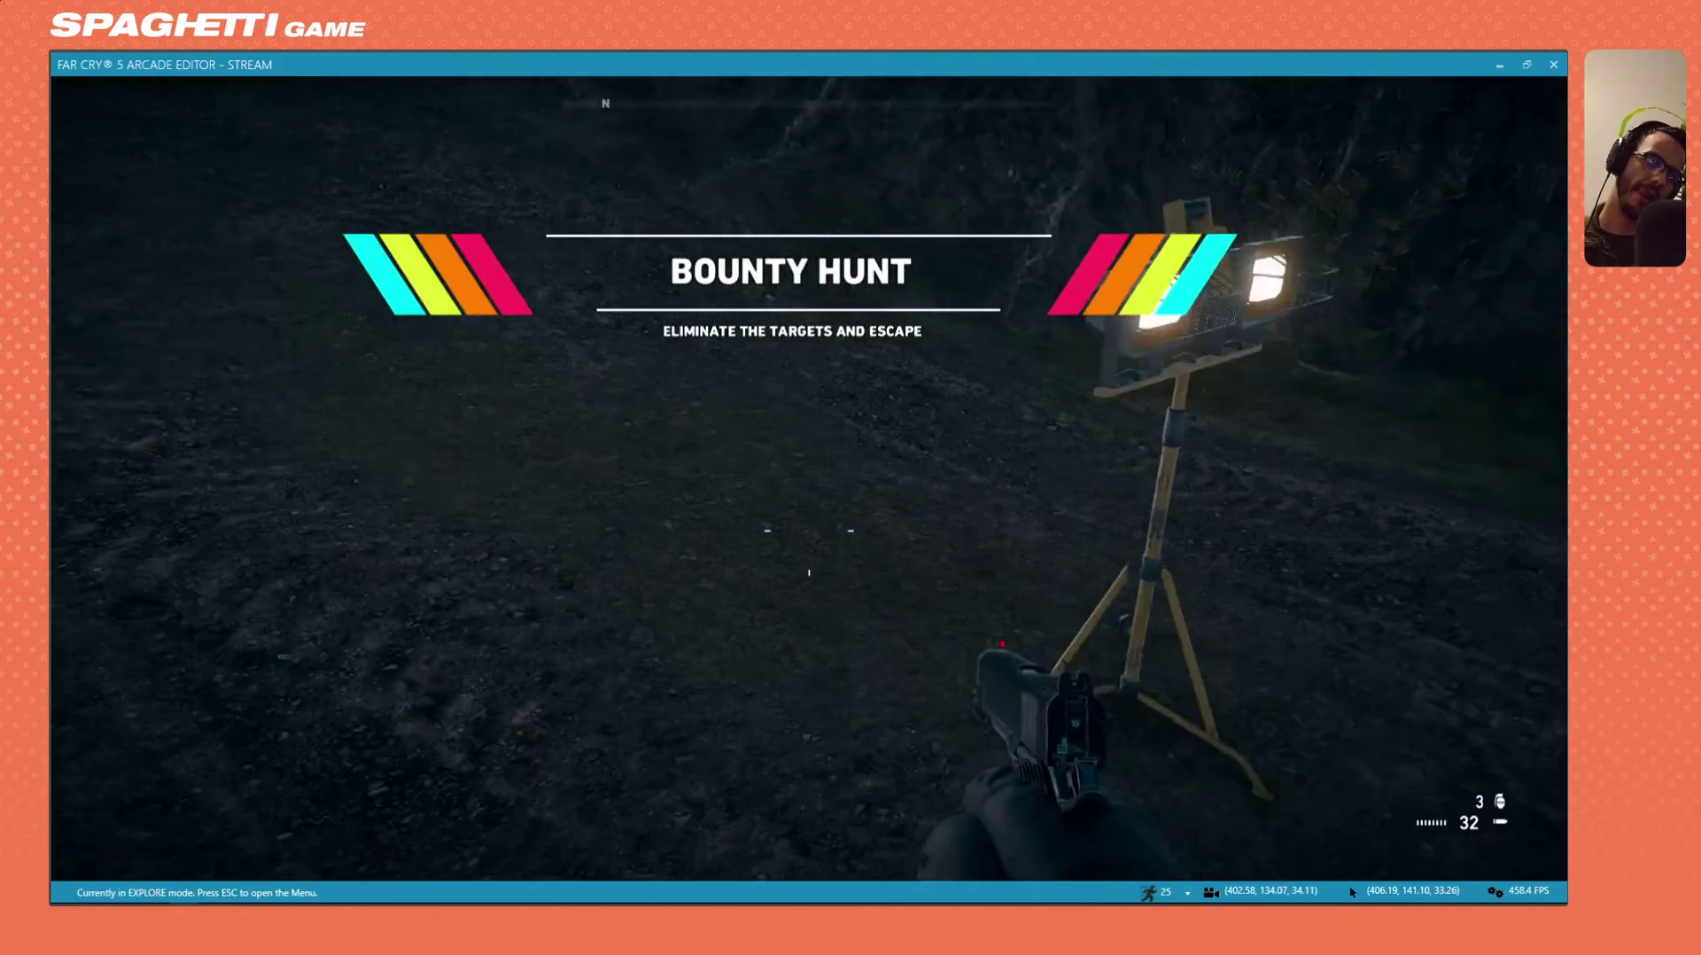
Examine the work lights on the dirt road up close in-game and shoot at them with different weapons.
left_click(941, 647)
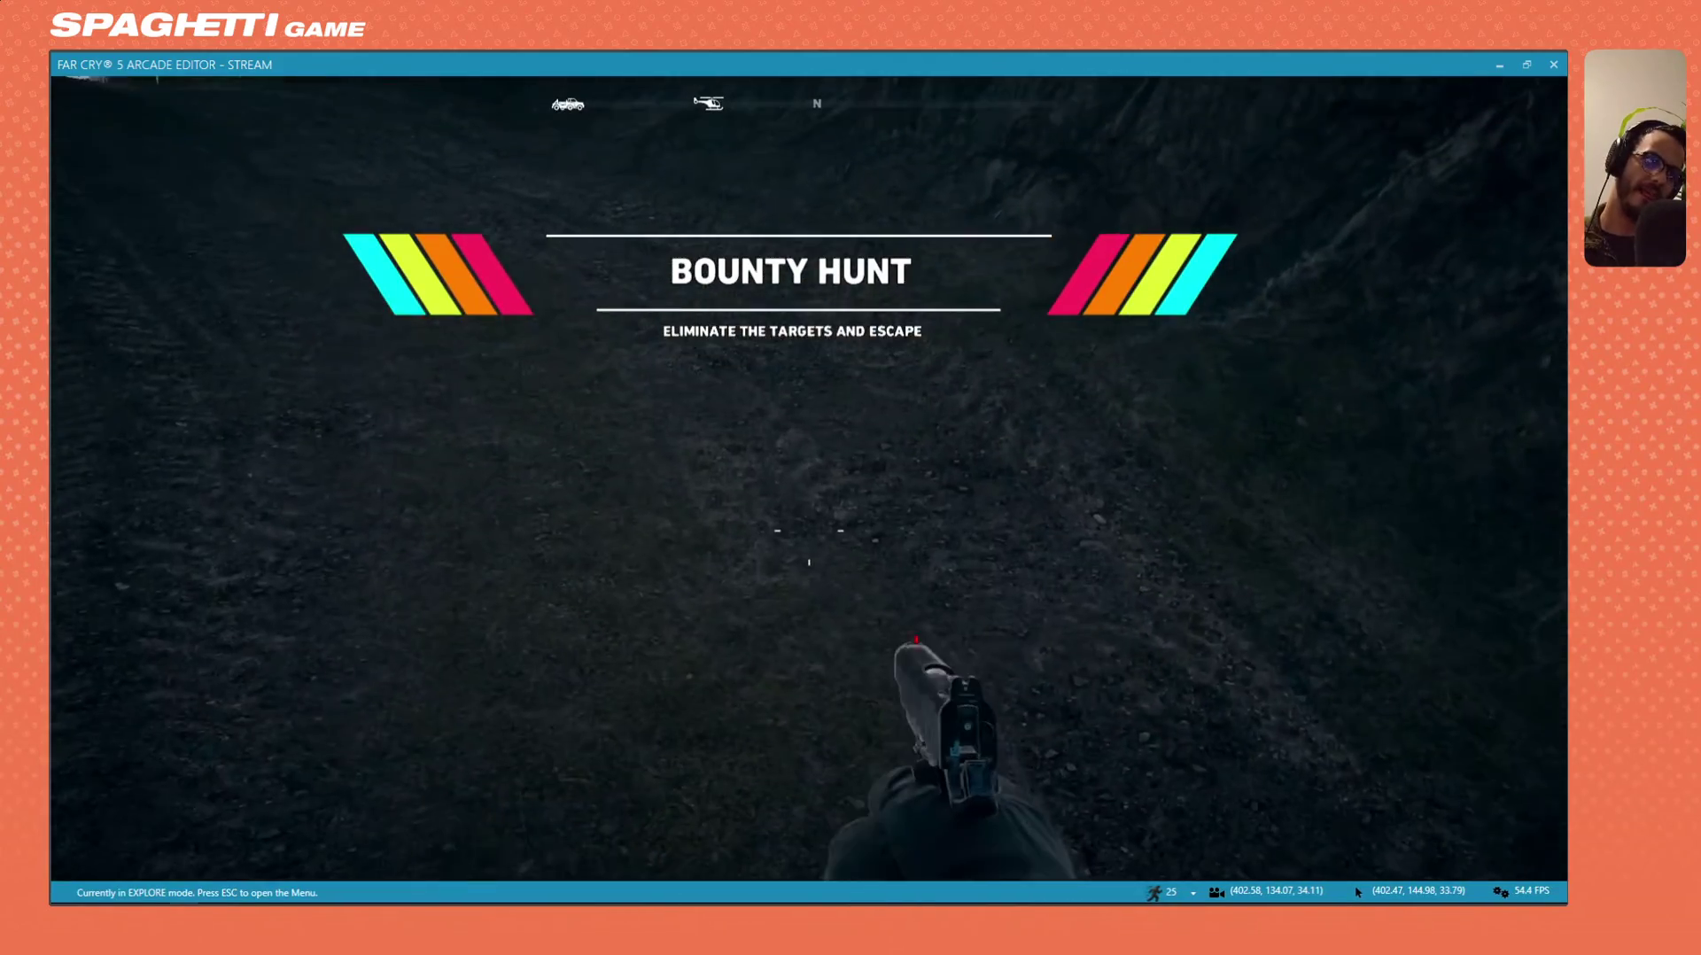
key("s")
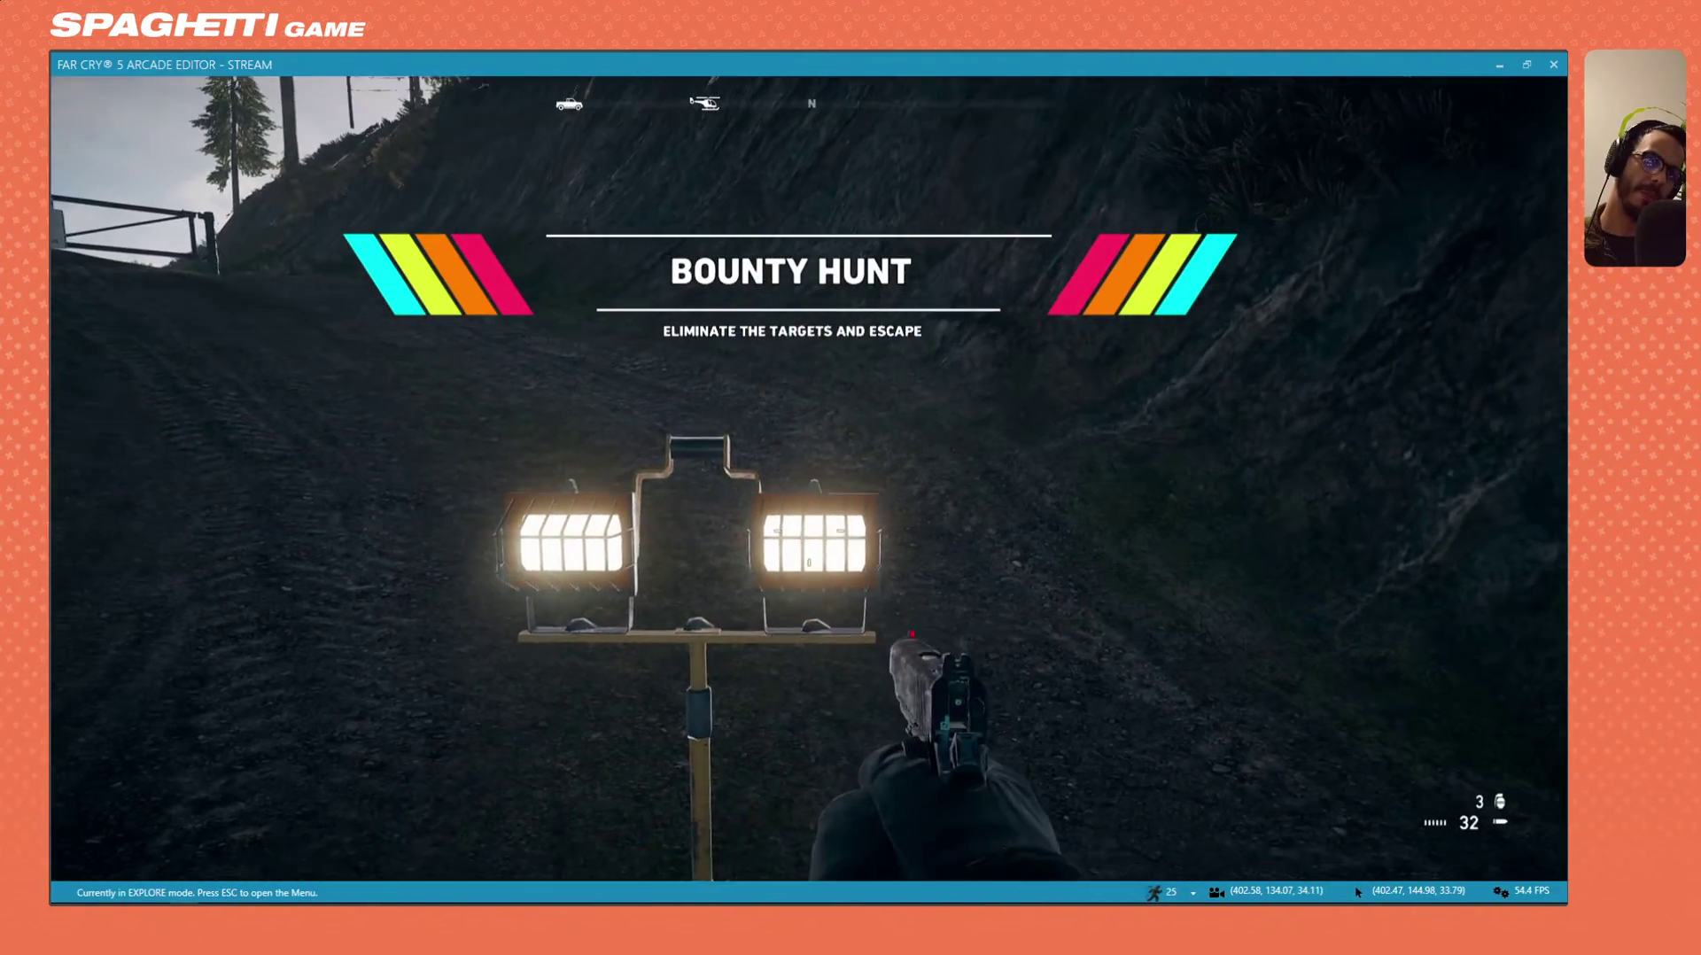
left_click(910, 642)
key("w")
key("2")
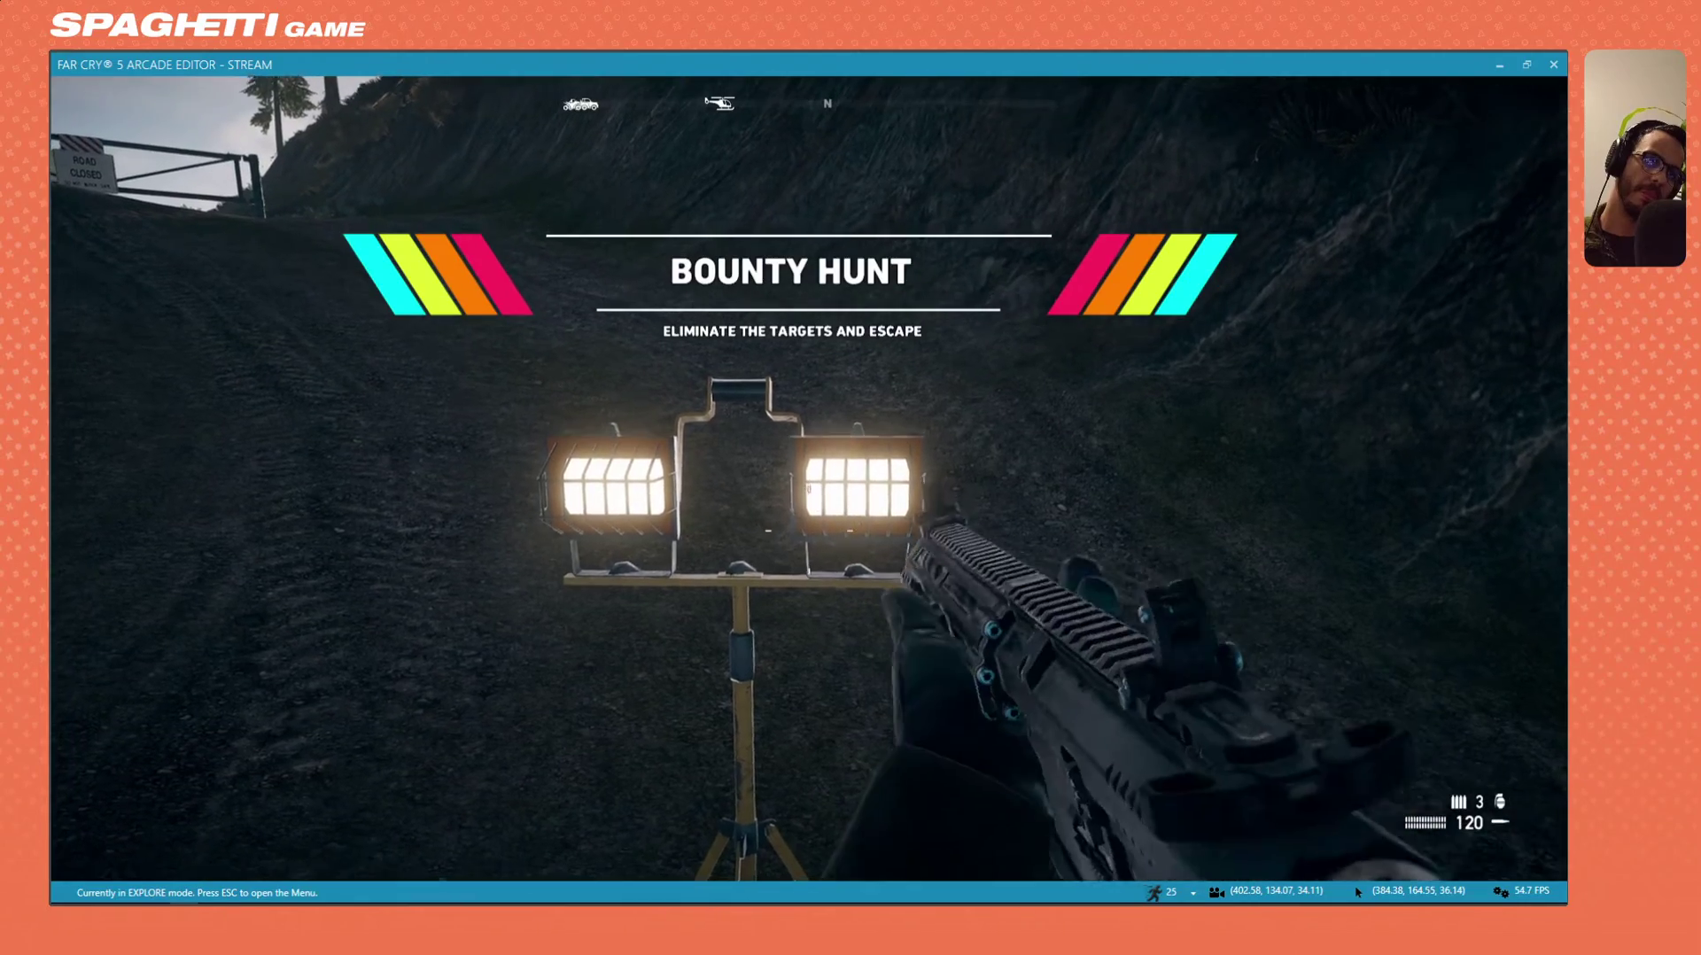
left_click(808, 478)
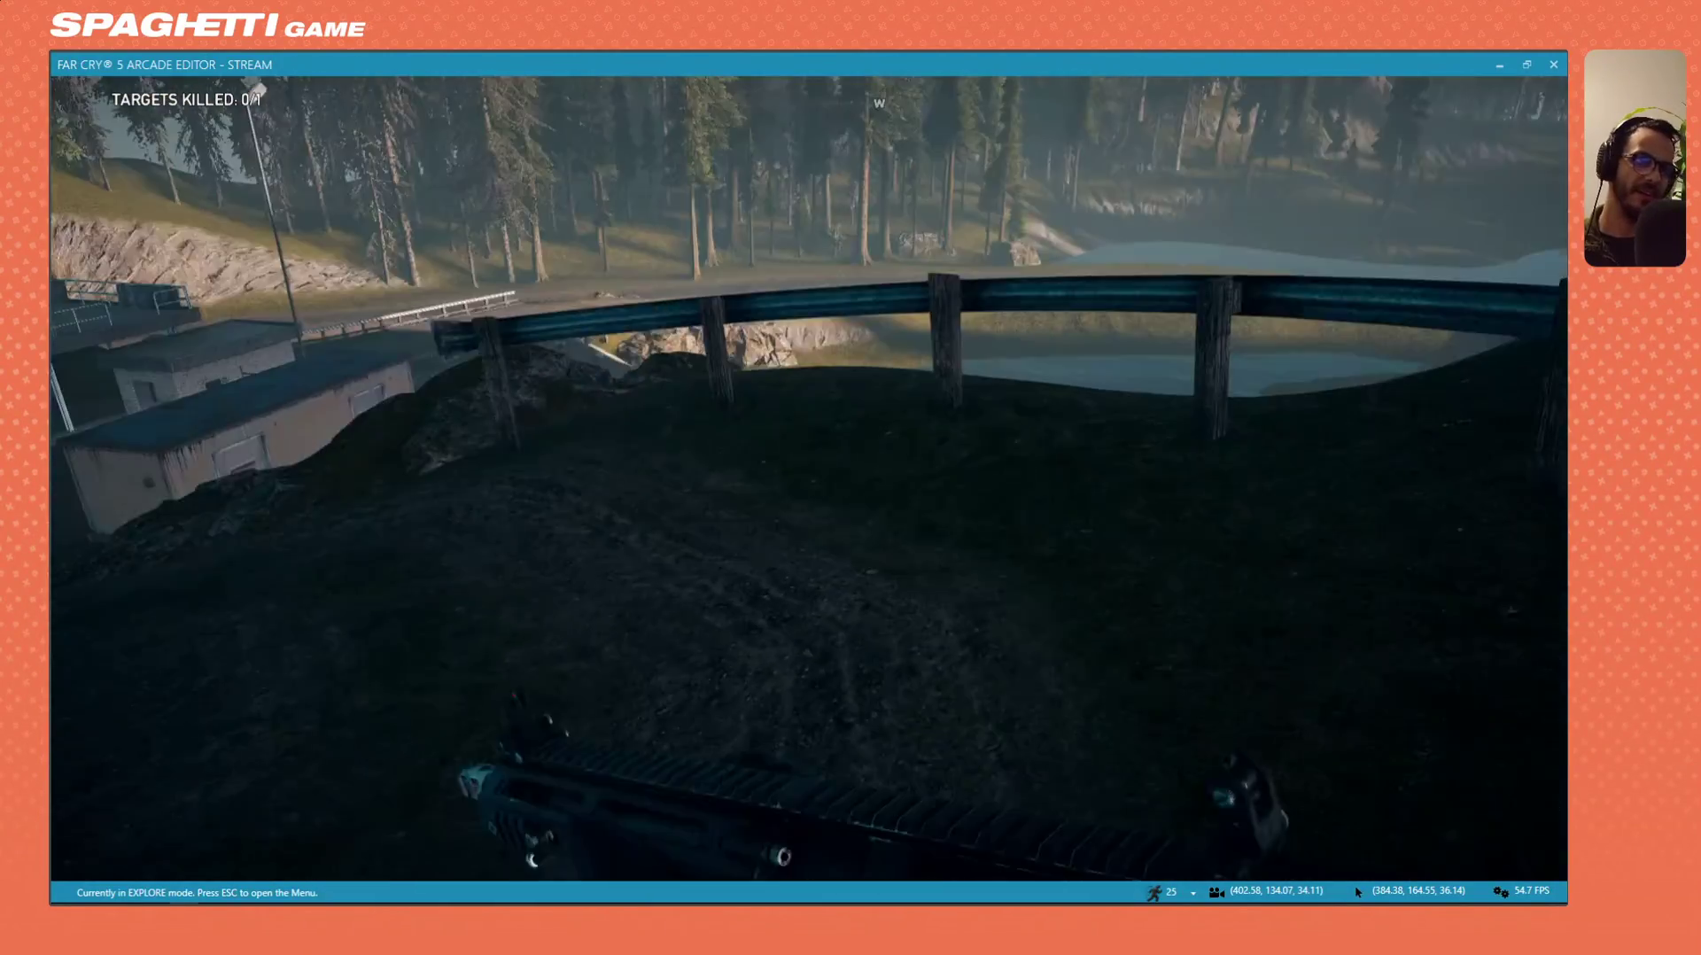
Examine the outdoor lighting in-game along the hillside path, past the stone building and across the wooden bridge to the sunlit lakeshore.
key("w")
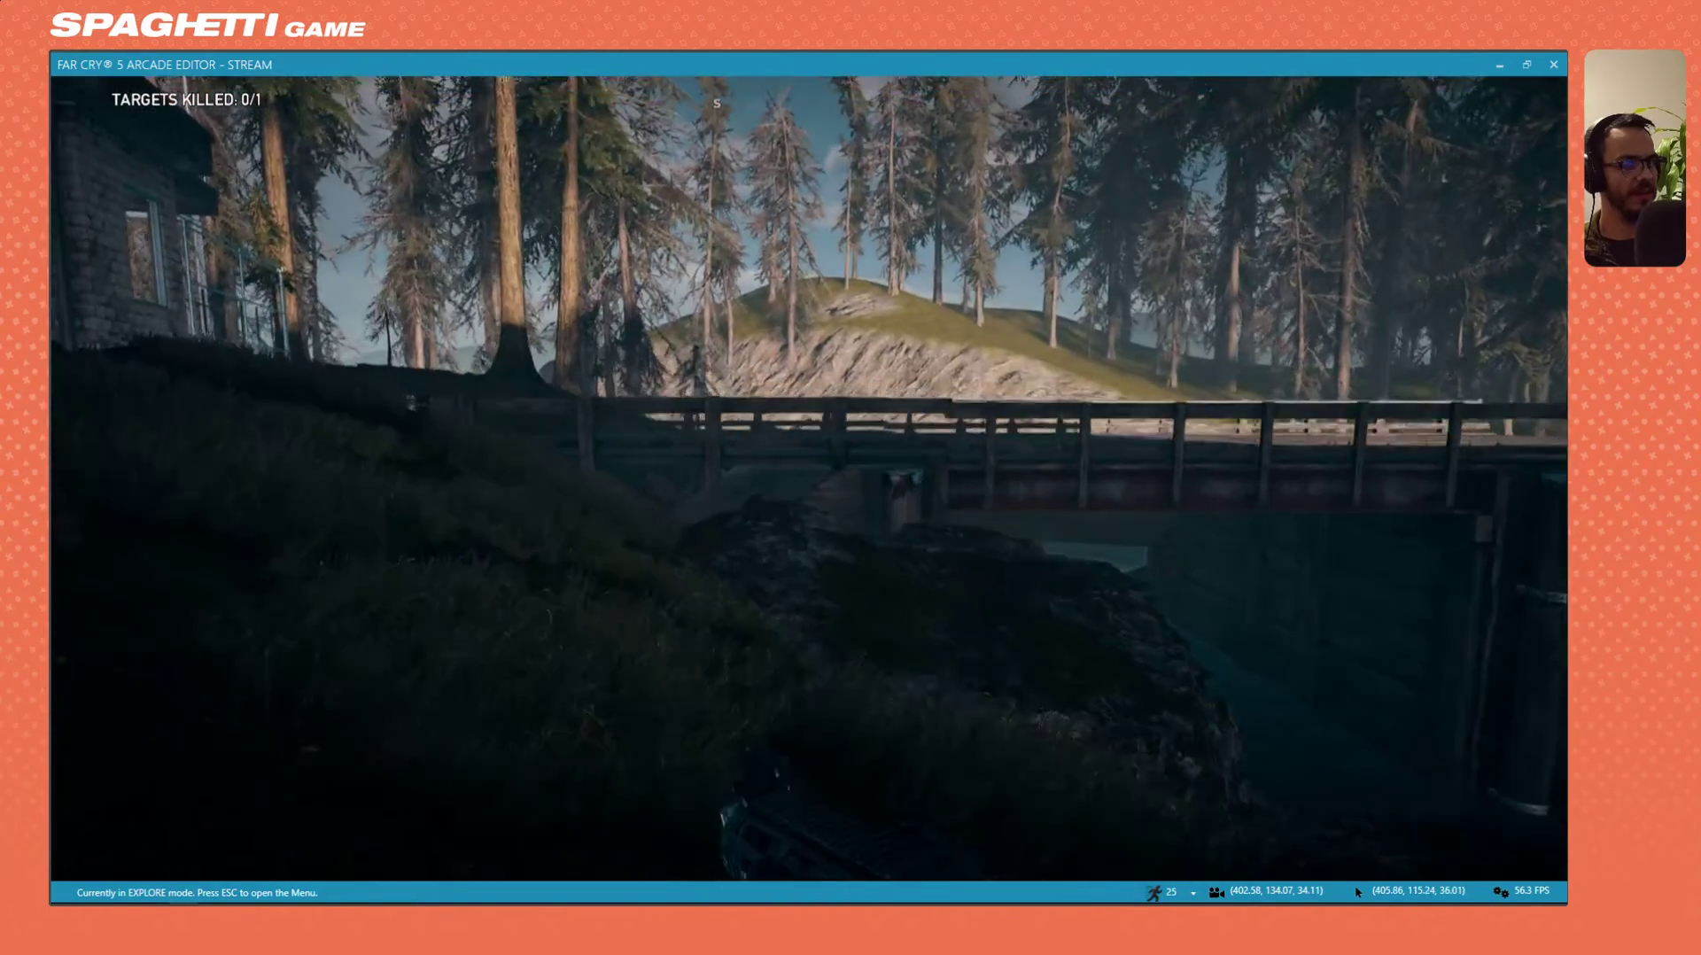
key("w")
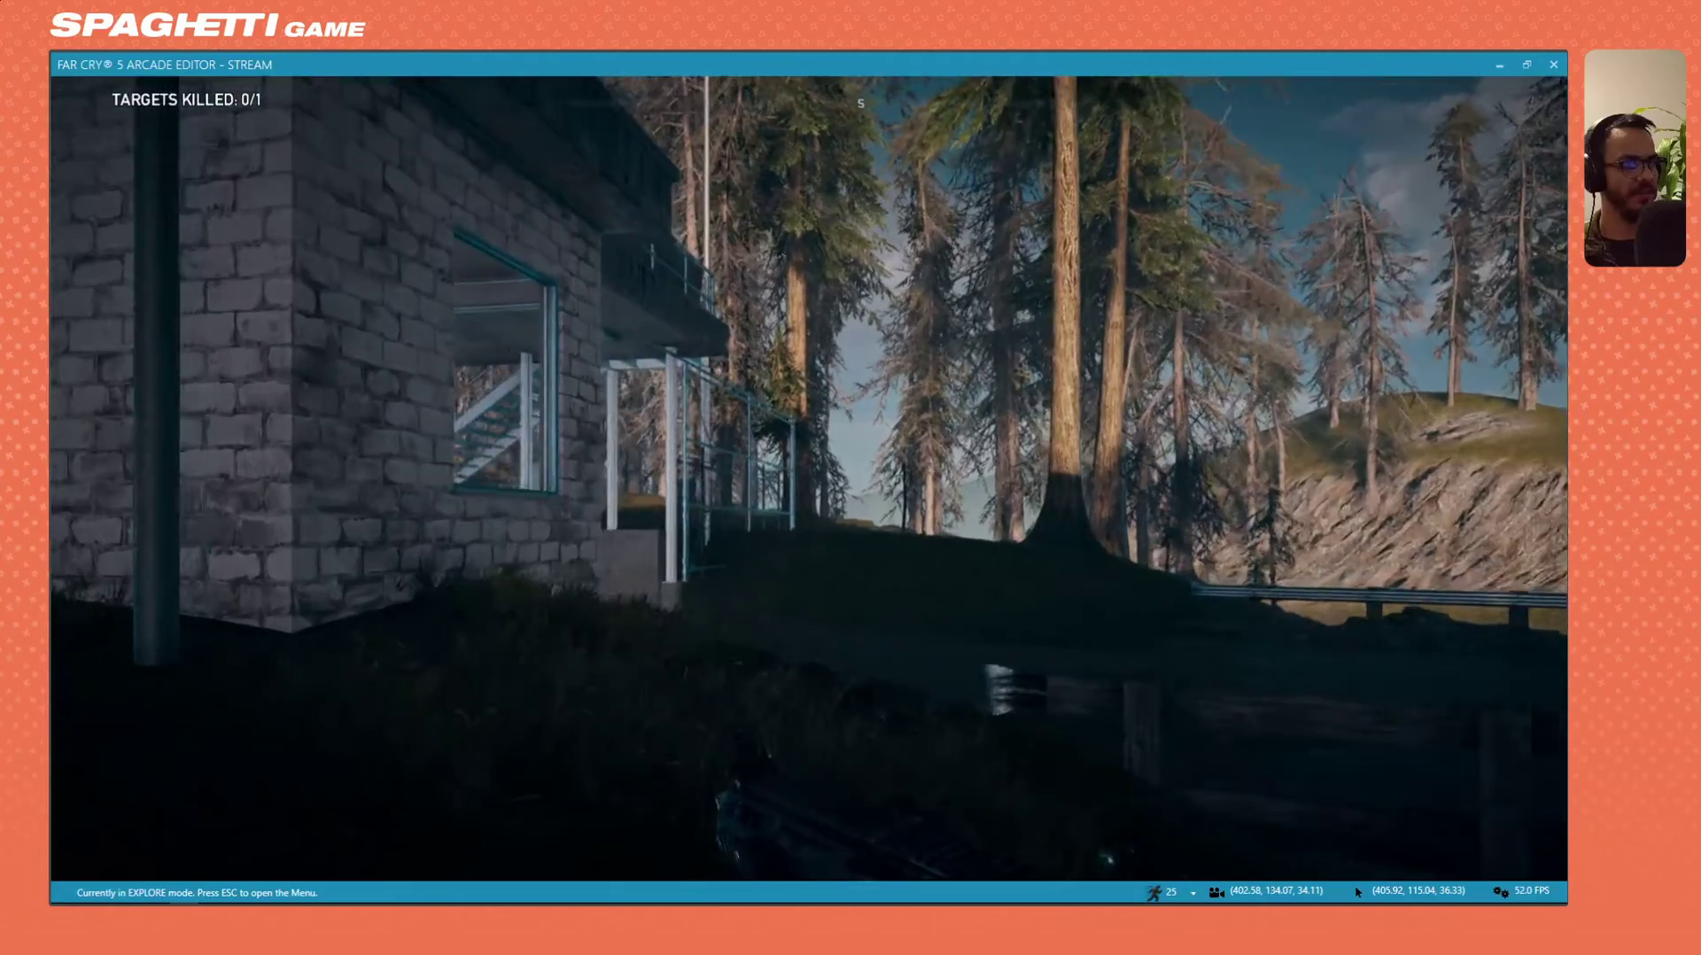
key("s")
key("2")
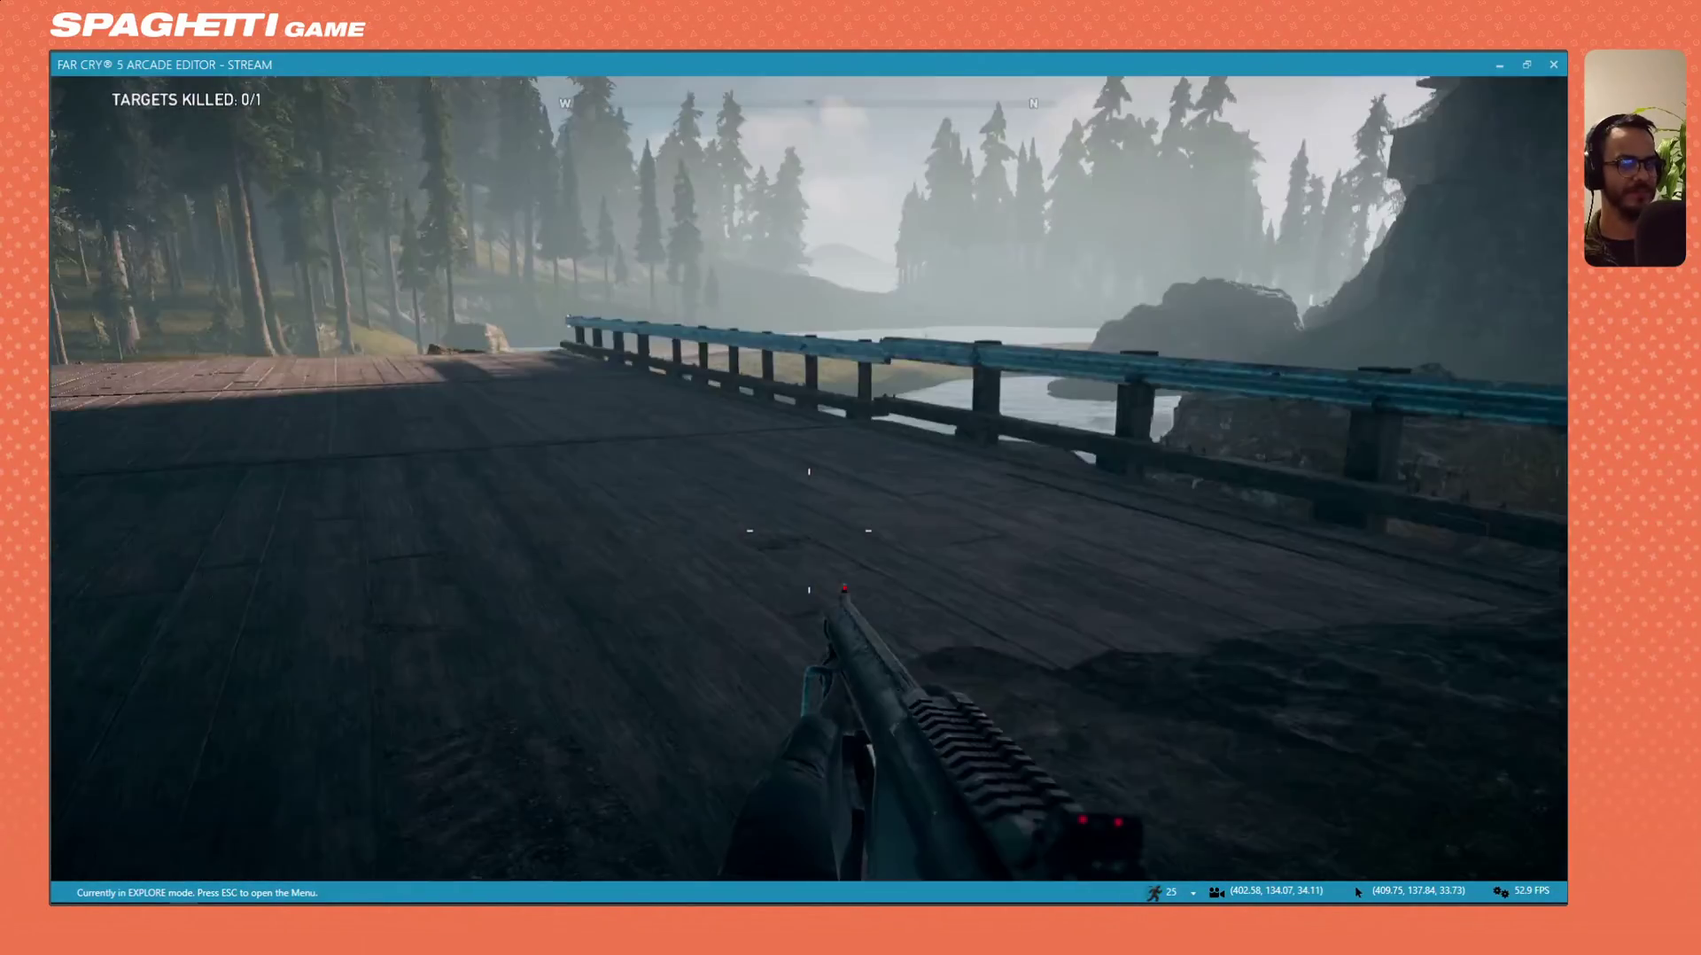
key("w")
key("shift")
key("w")
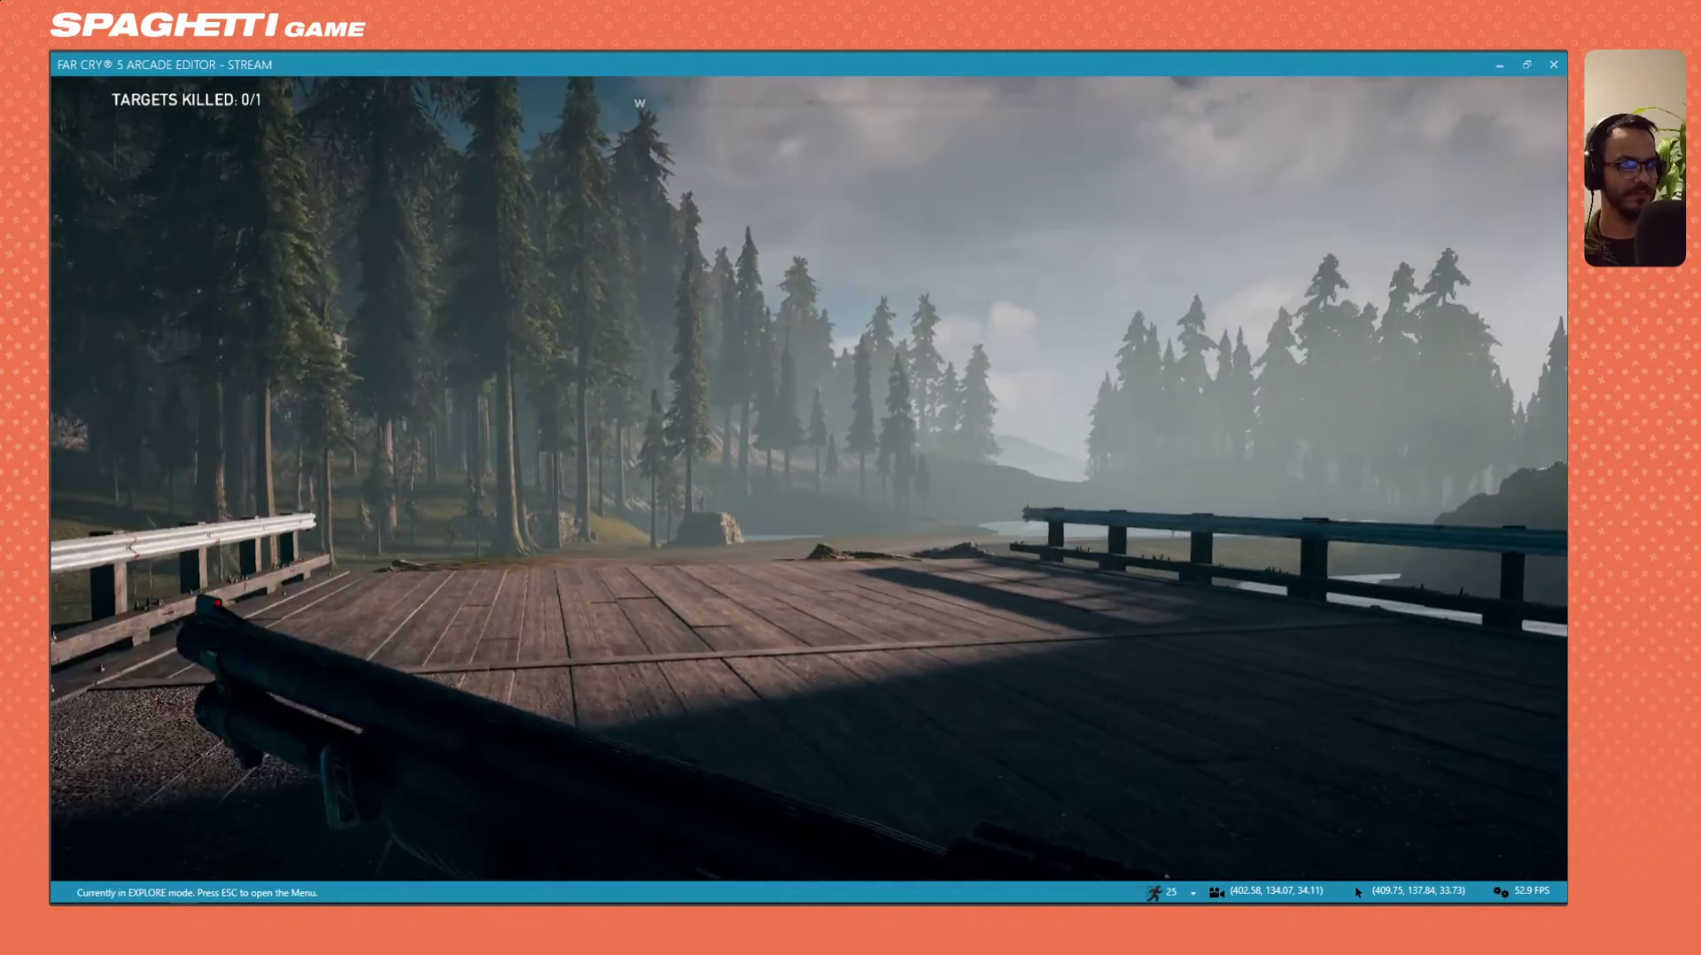
key("w")
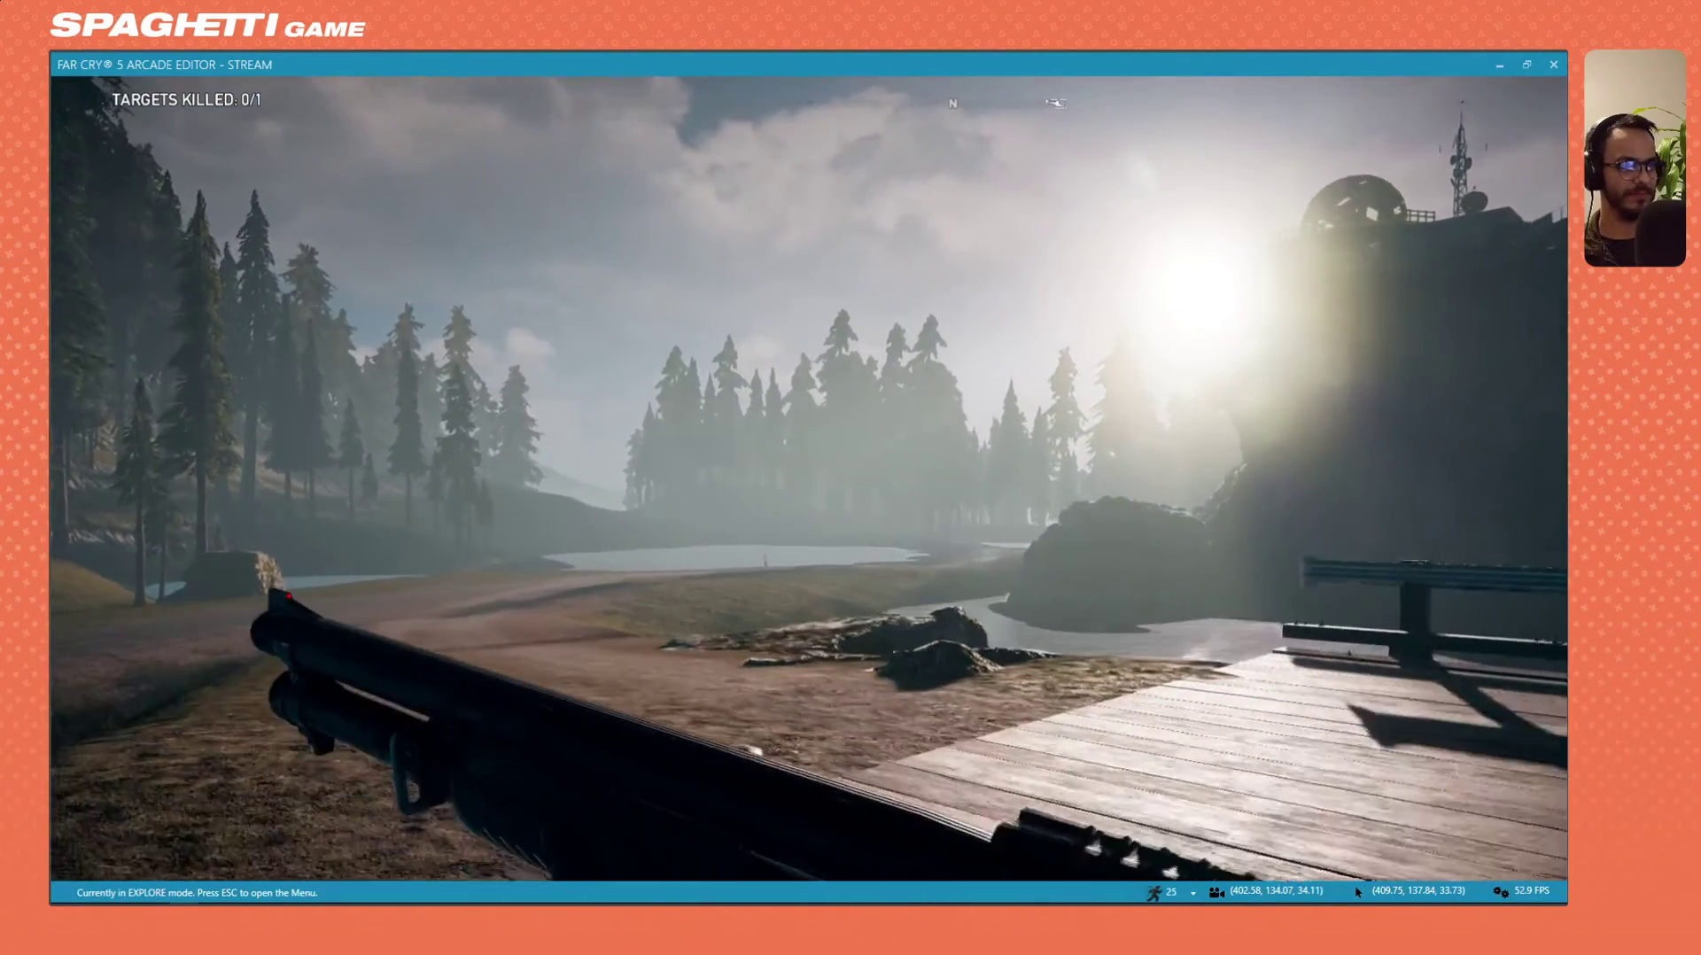
key("w")
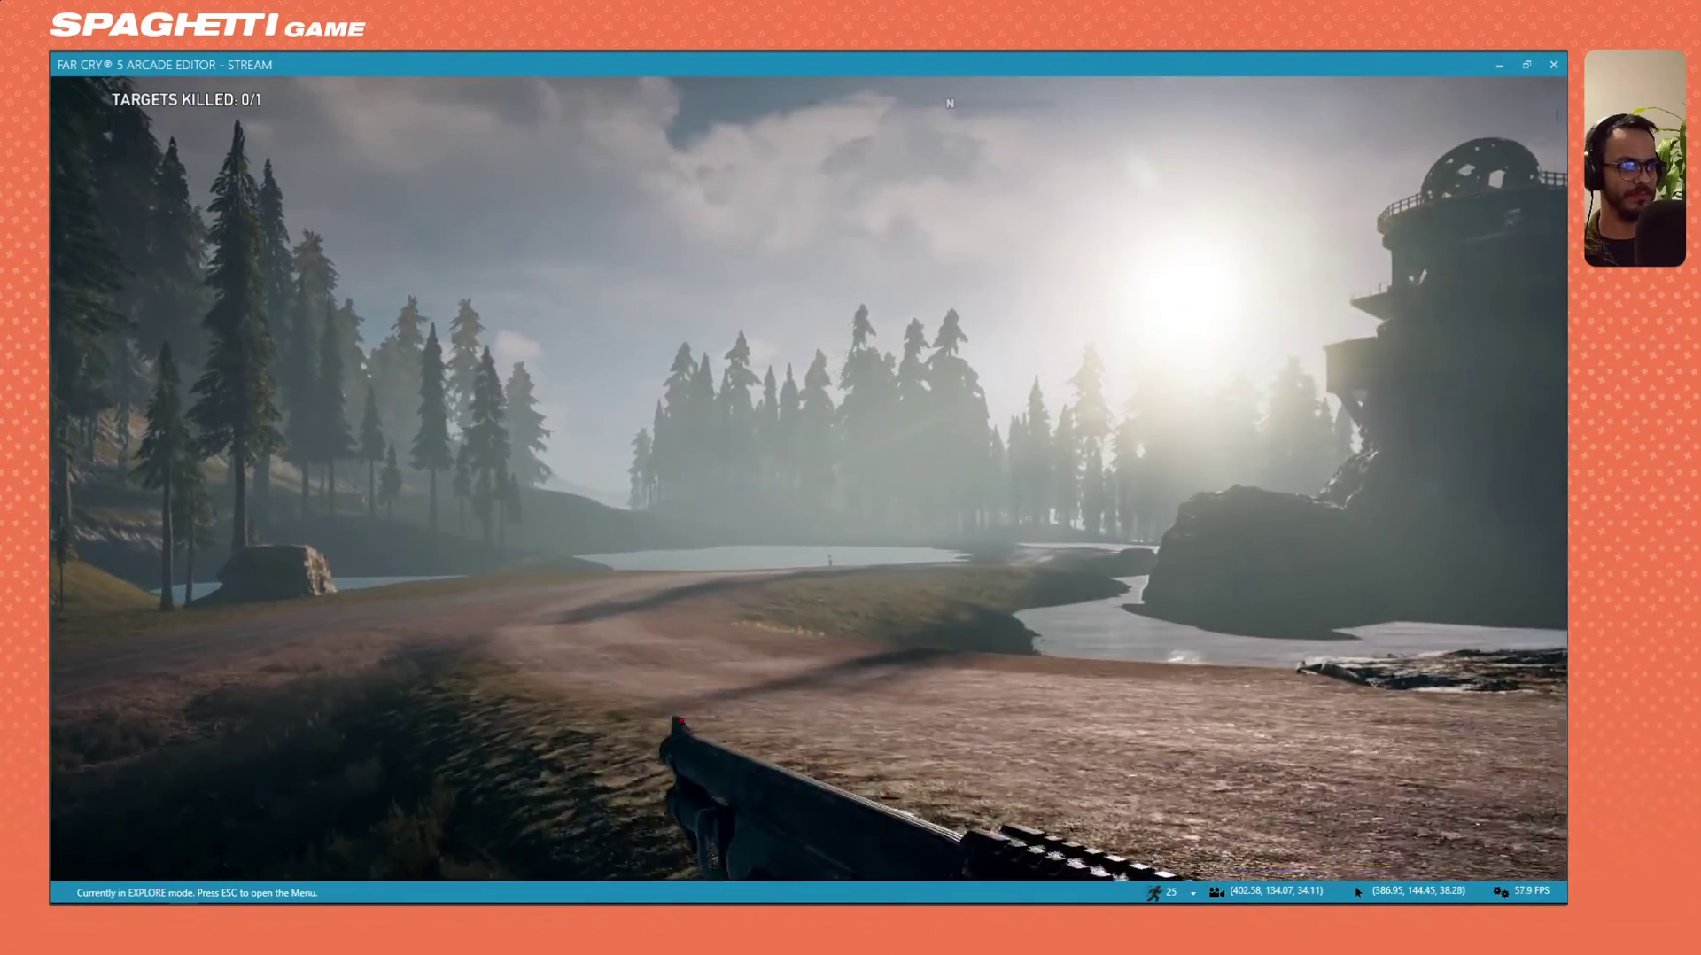
key("w")
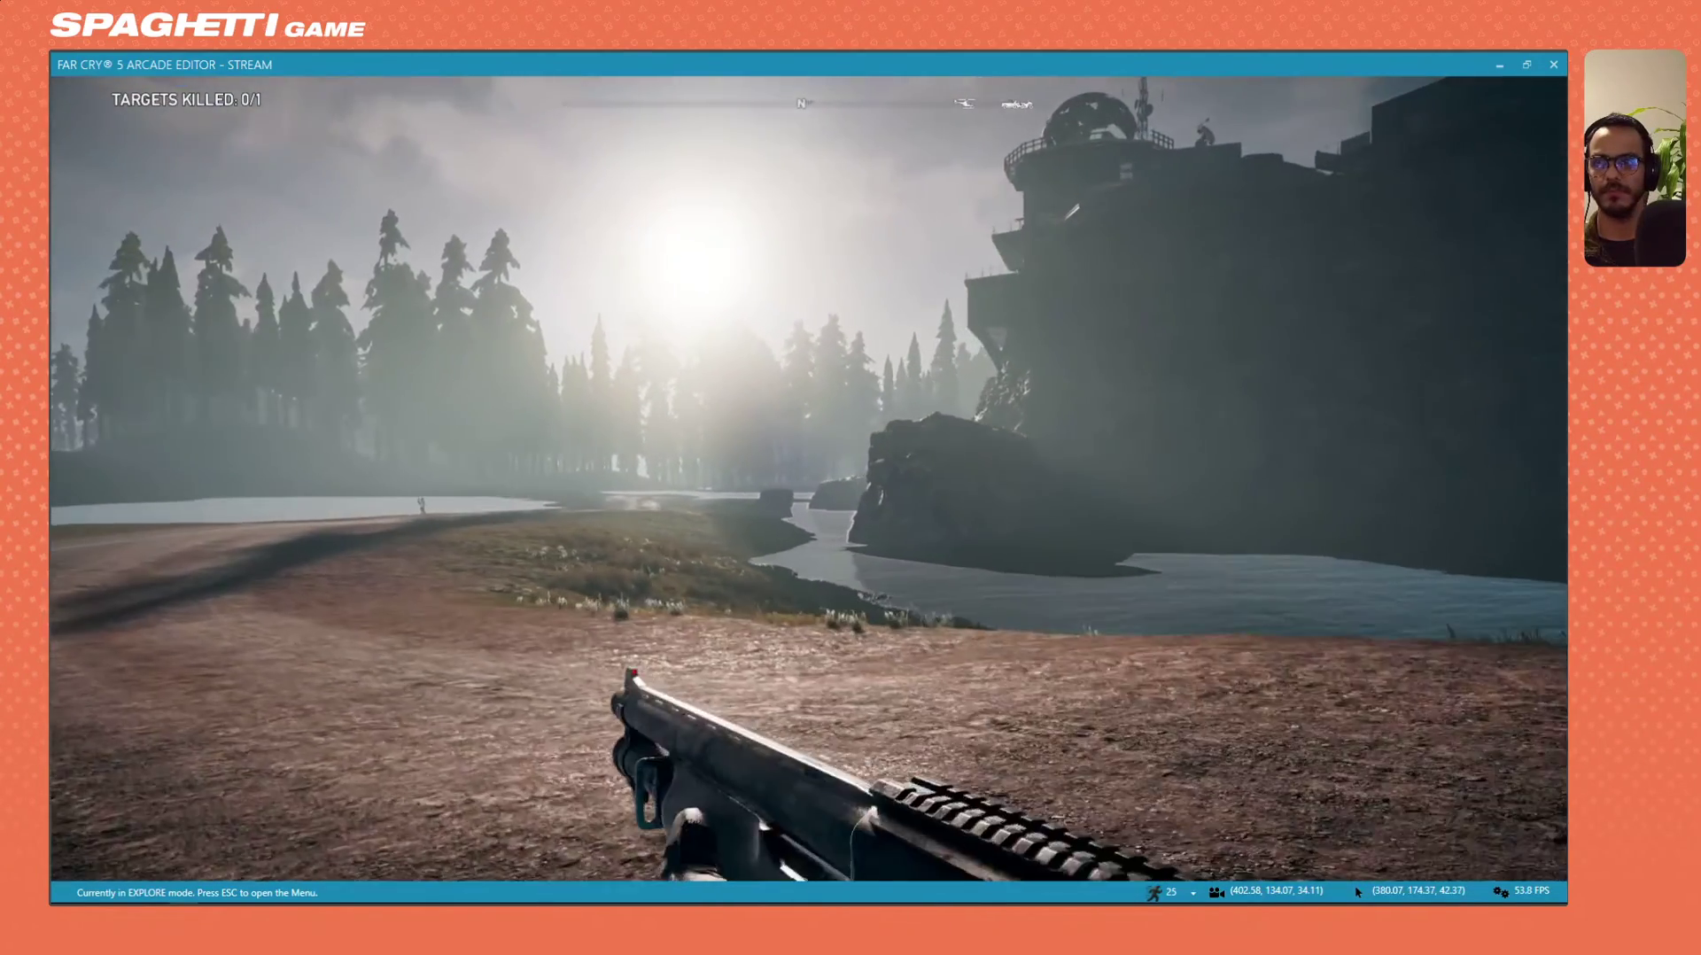
key("Tab")
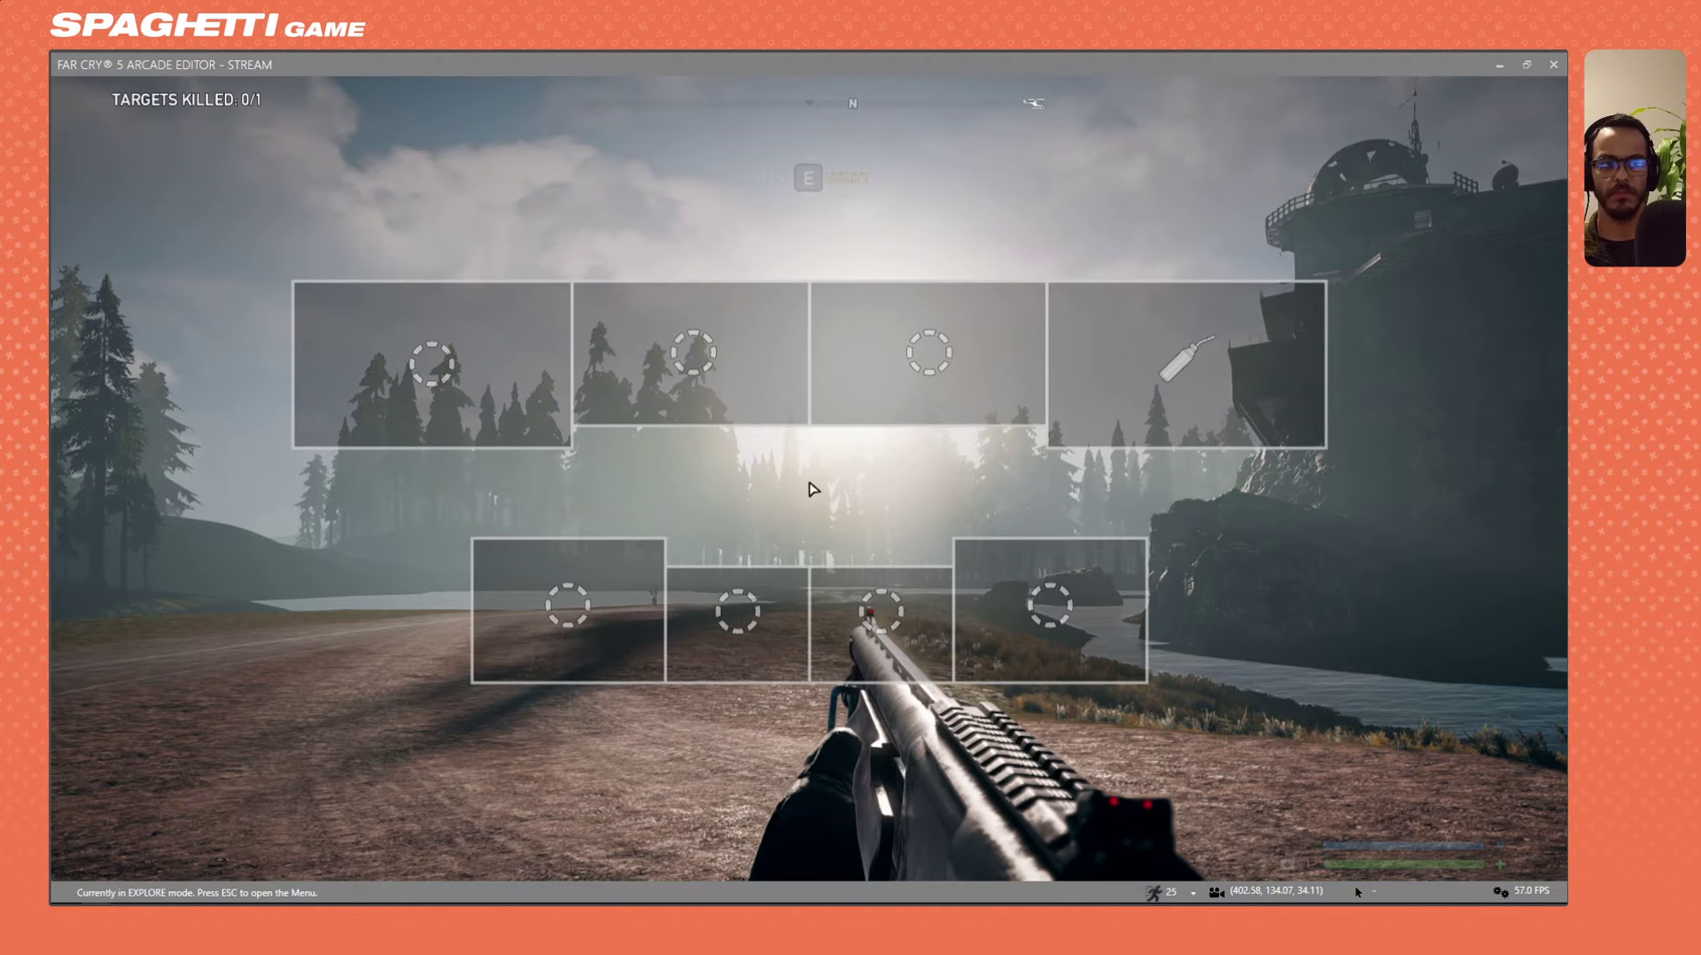
key("alt+Tab")
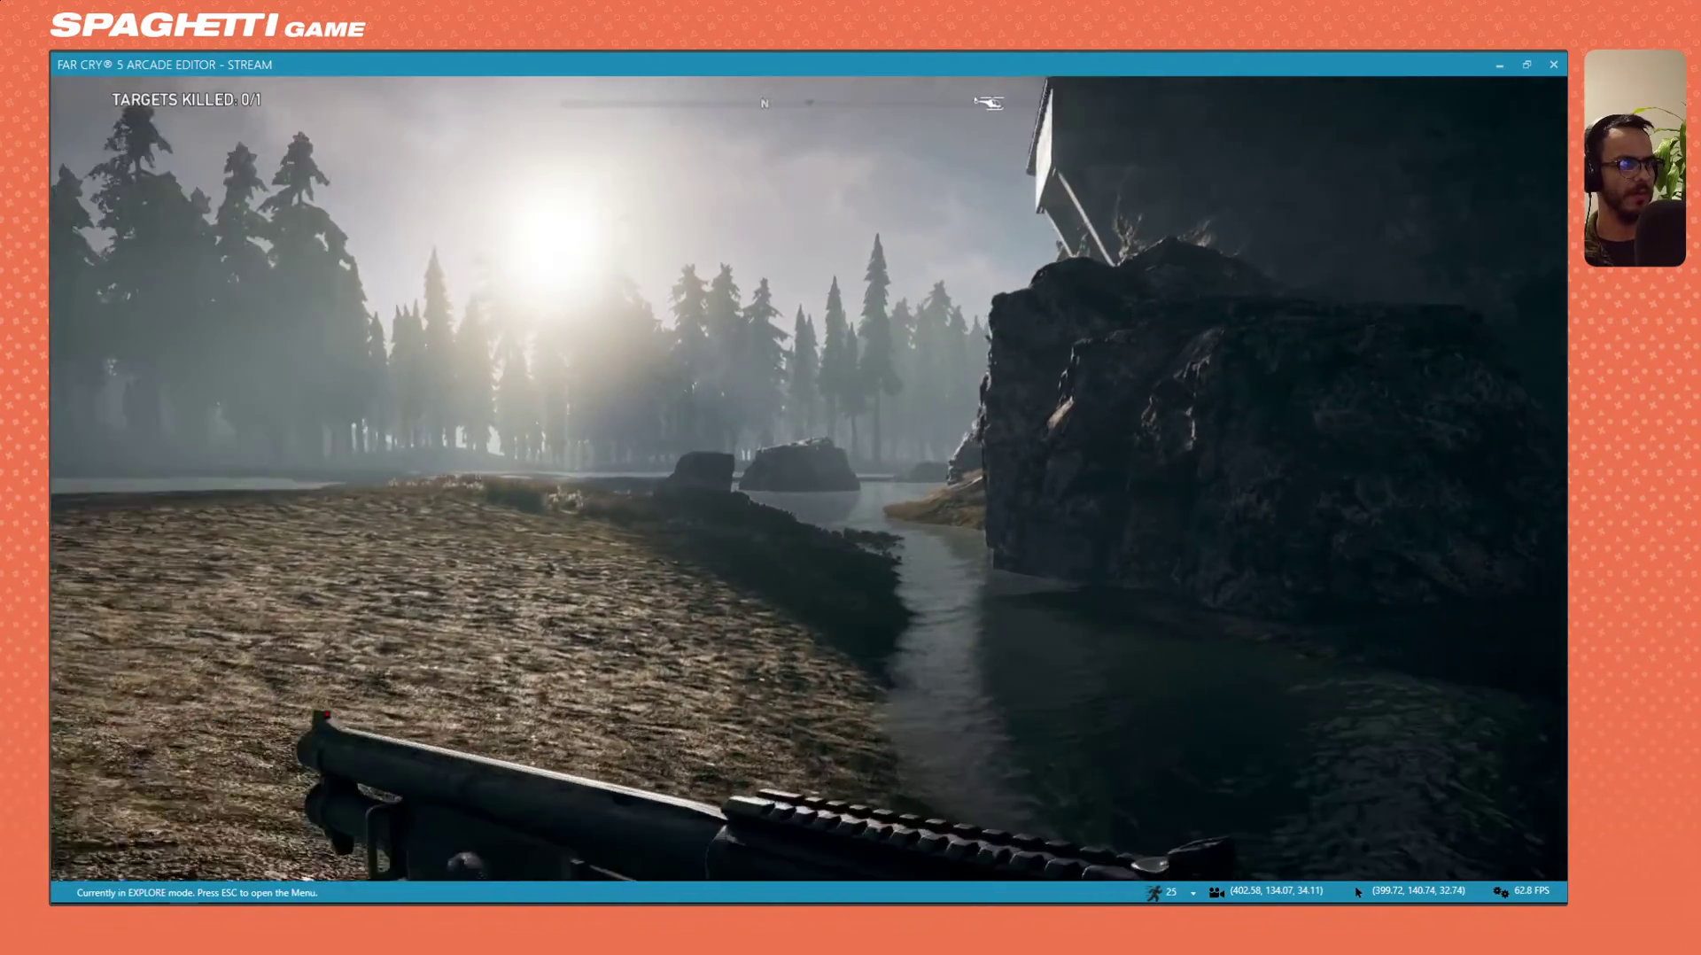
Examine the sunlight, fog and water reflections in-game while moving along the shoreline and swimming in the lake.
right_click(809, 478)
left_click(809, 478)
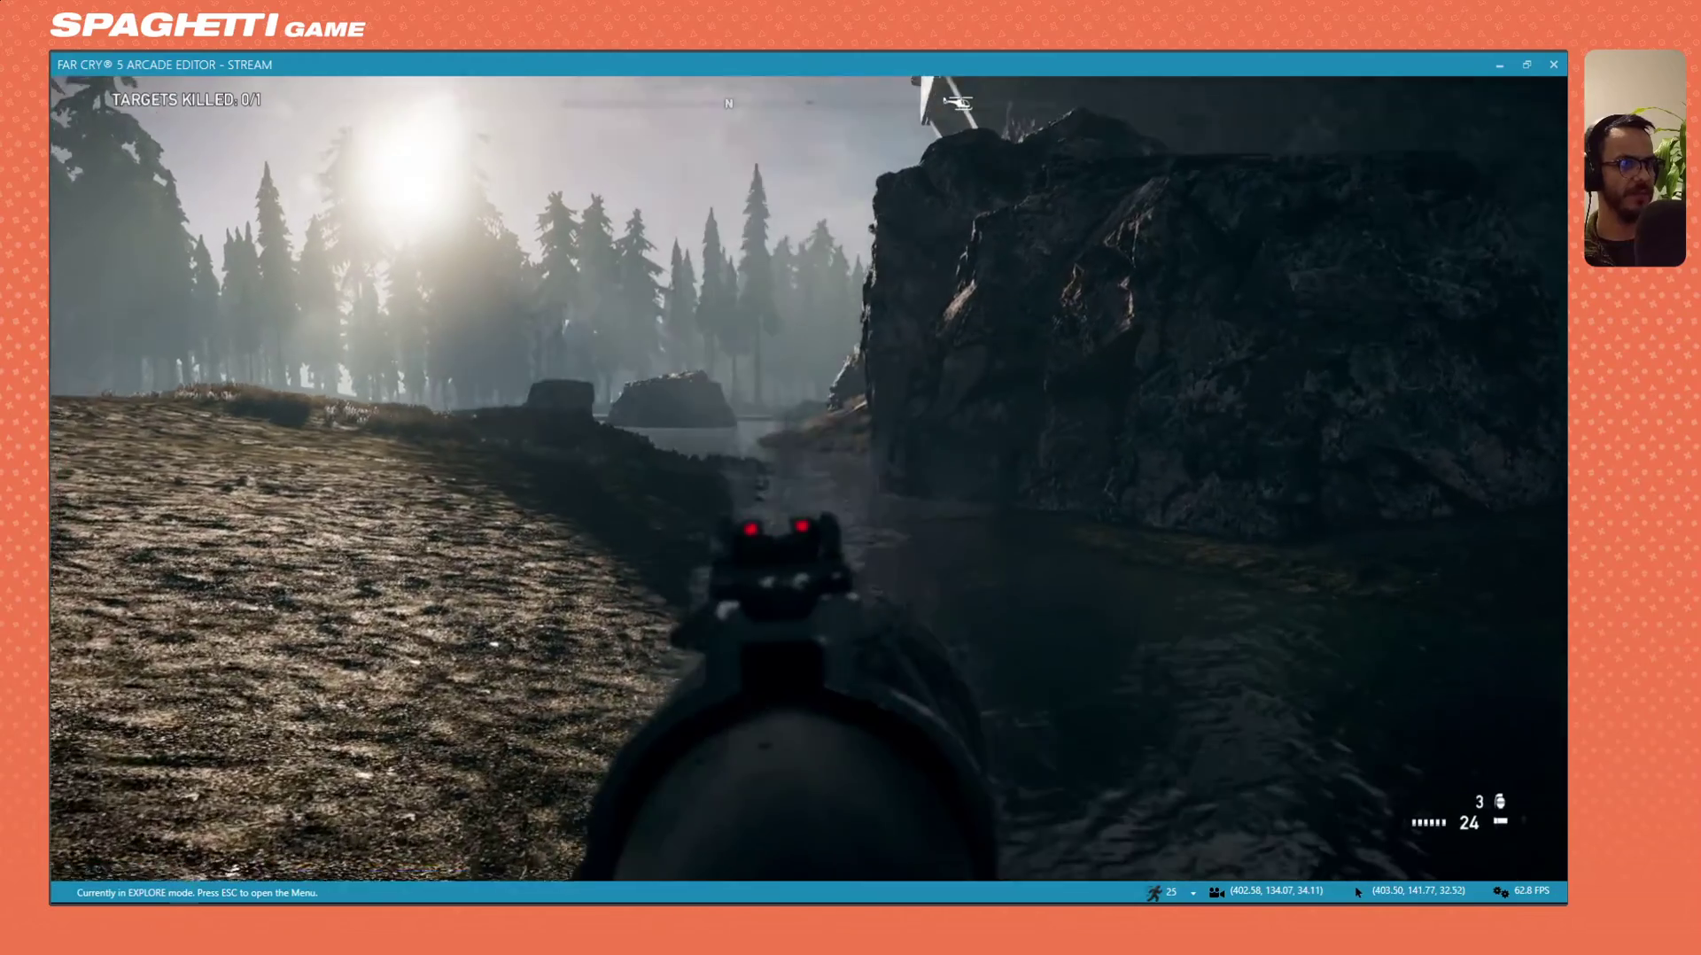
key("a")
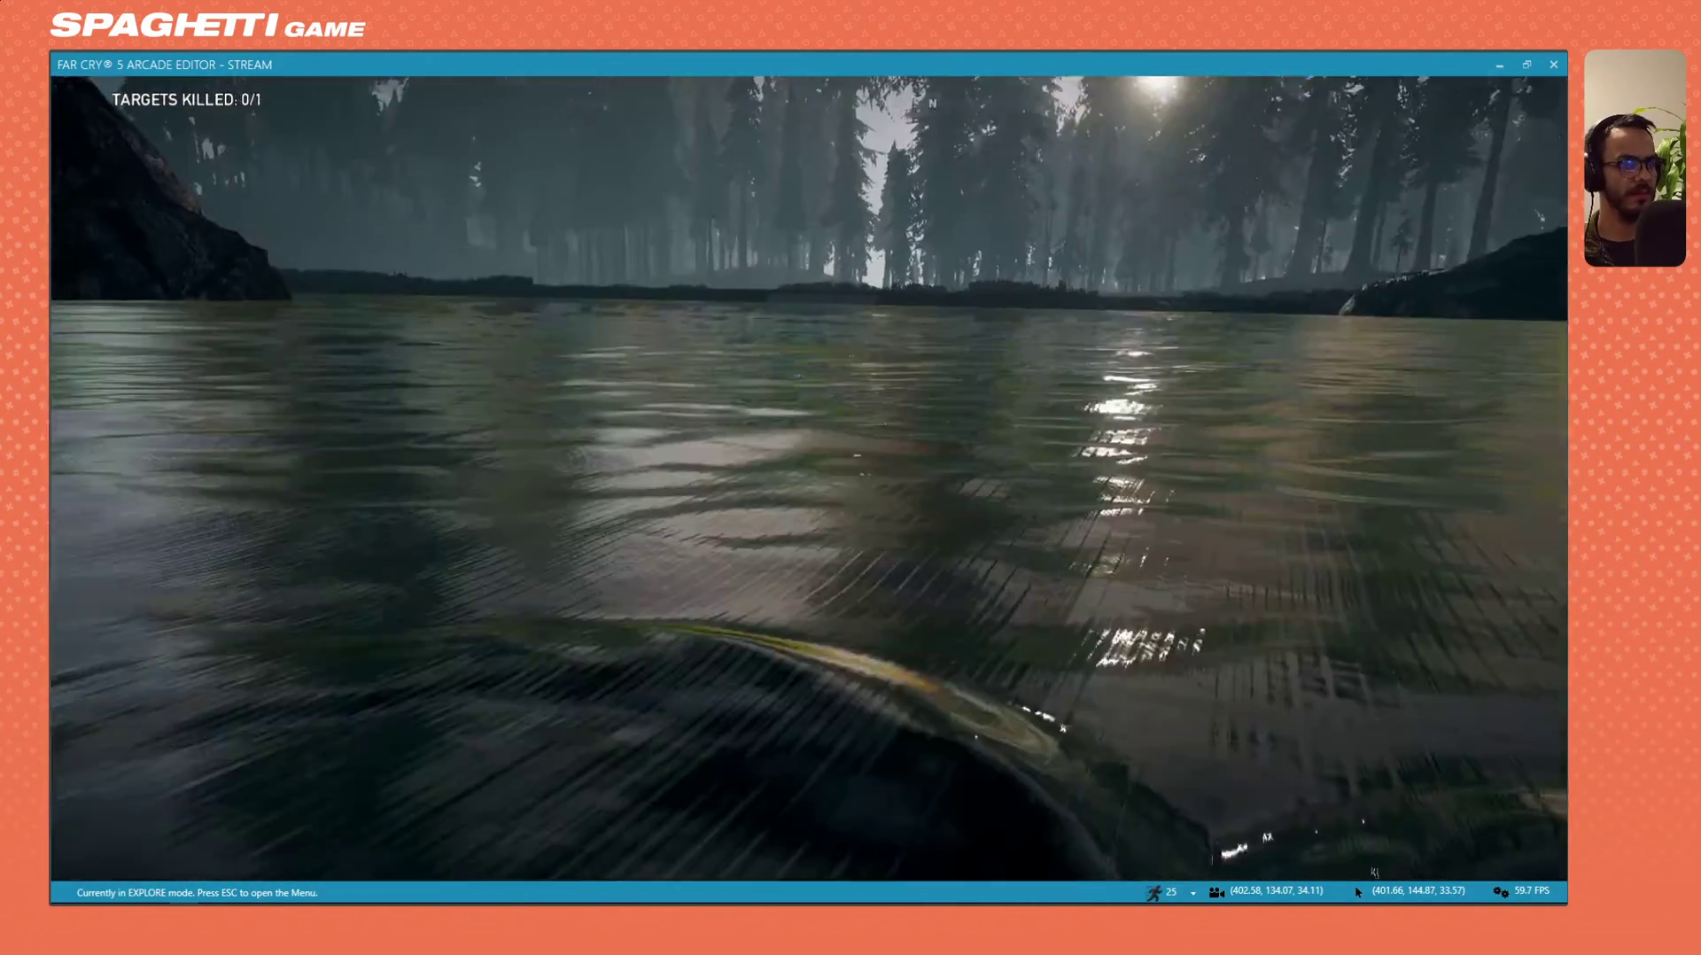
key("w")
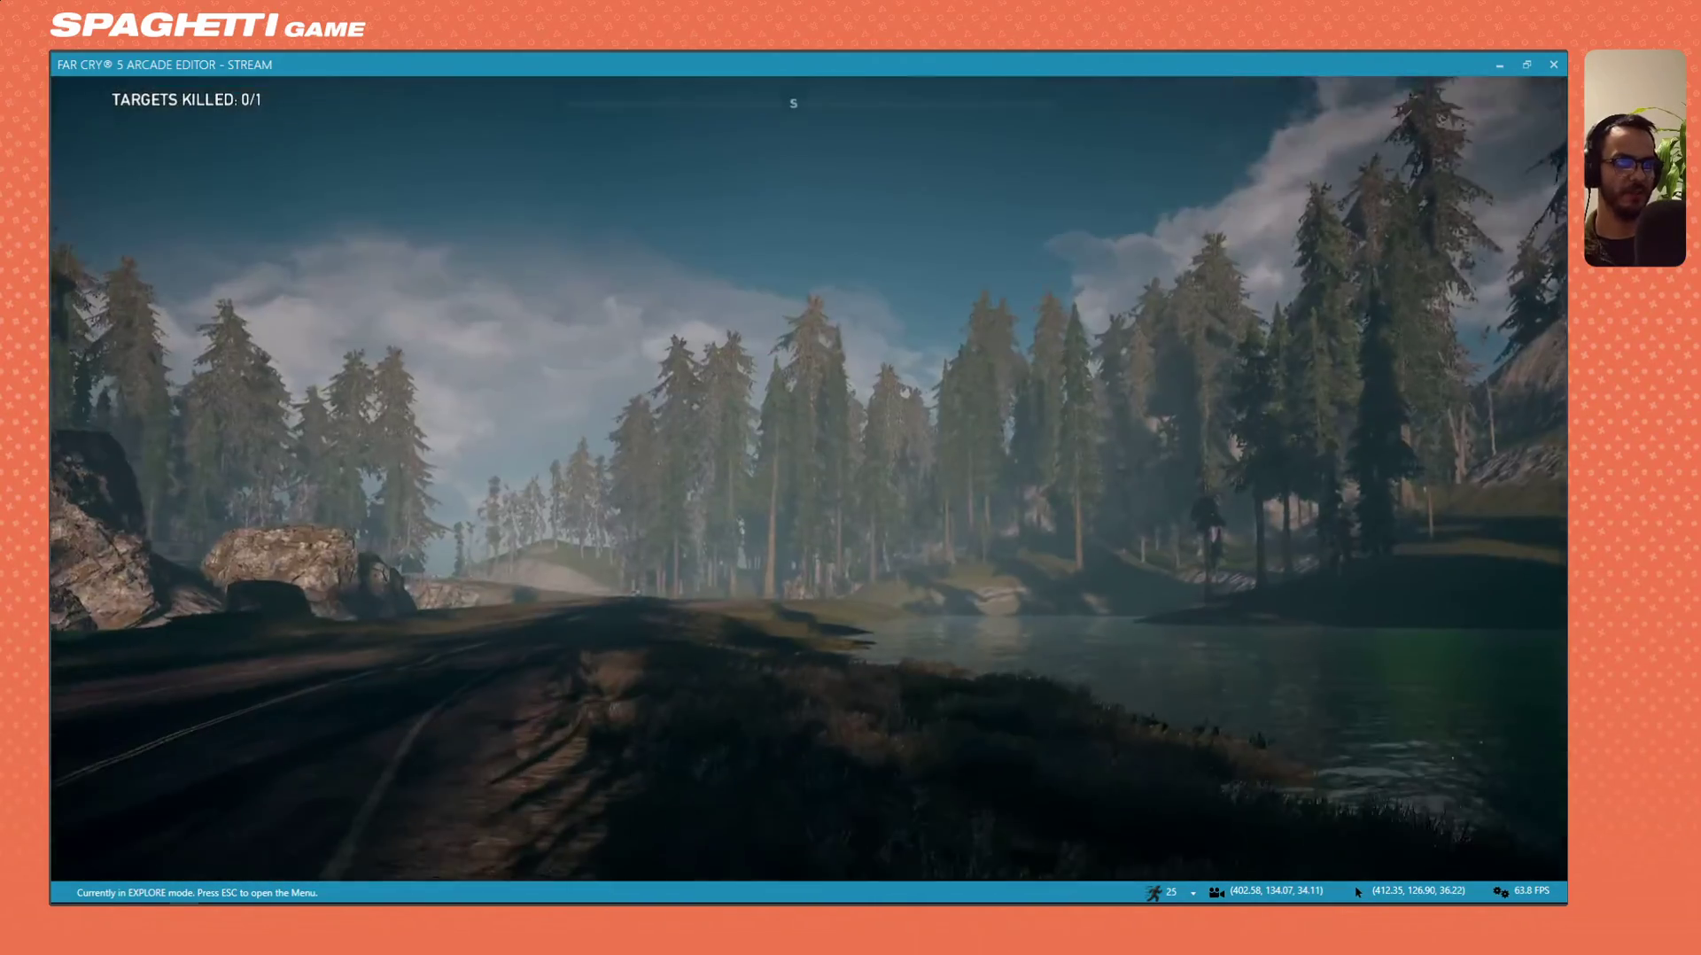
key("1")
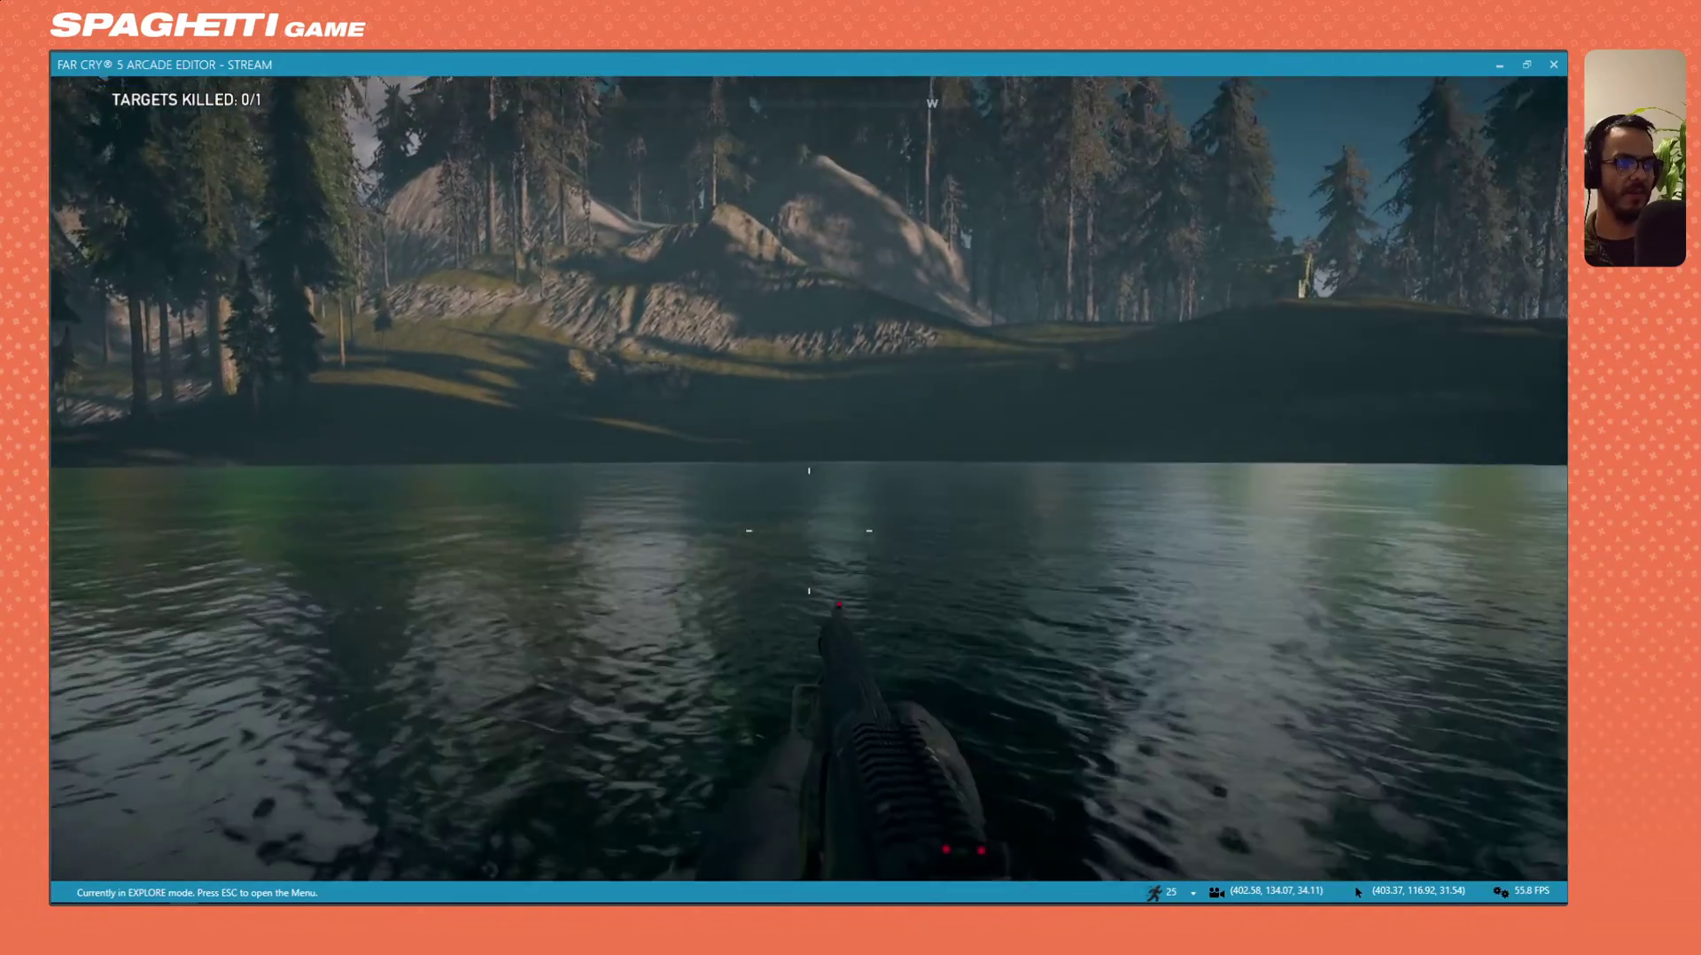
key("w")
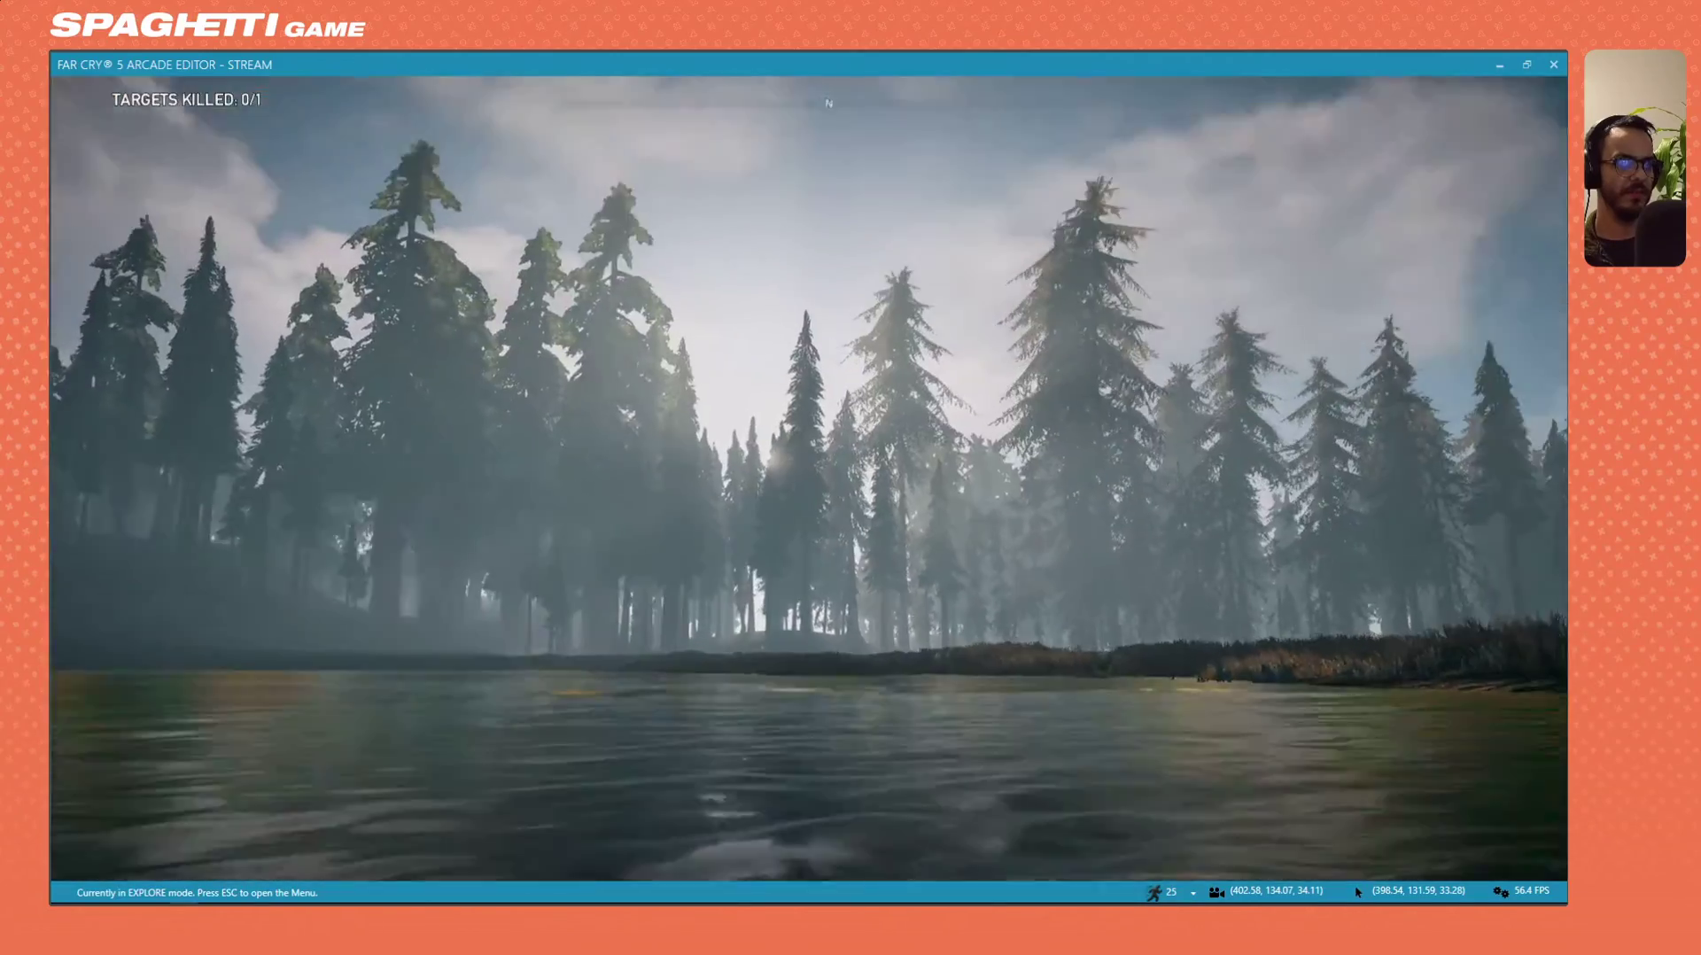
key("Tab")
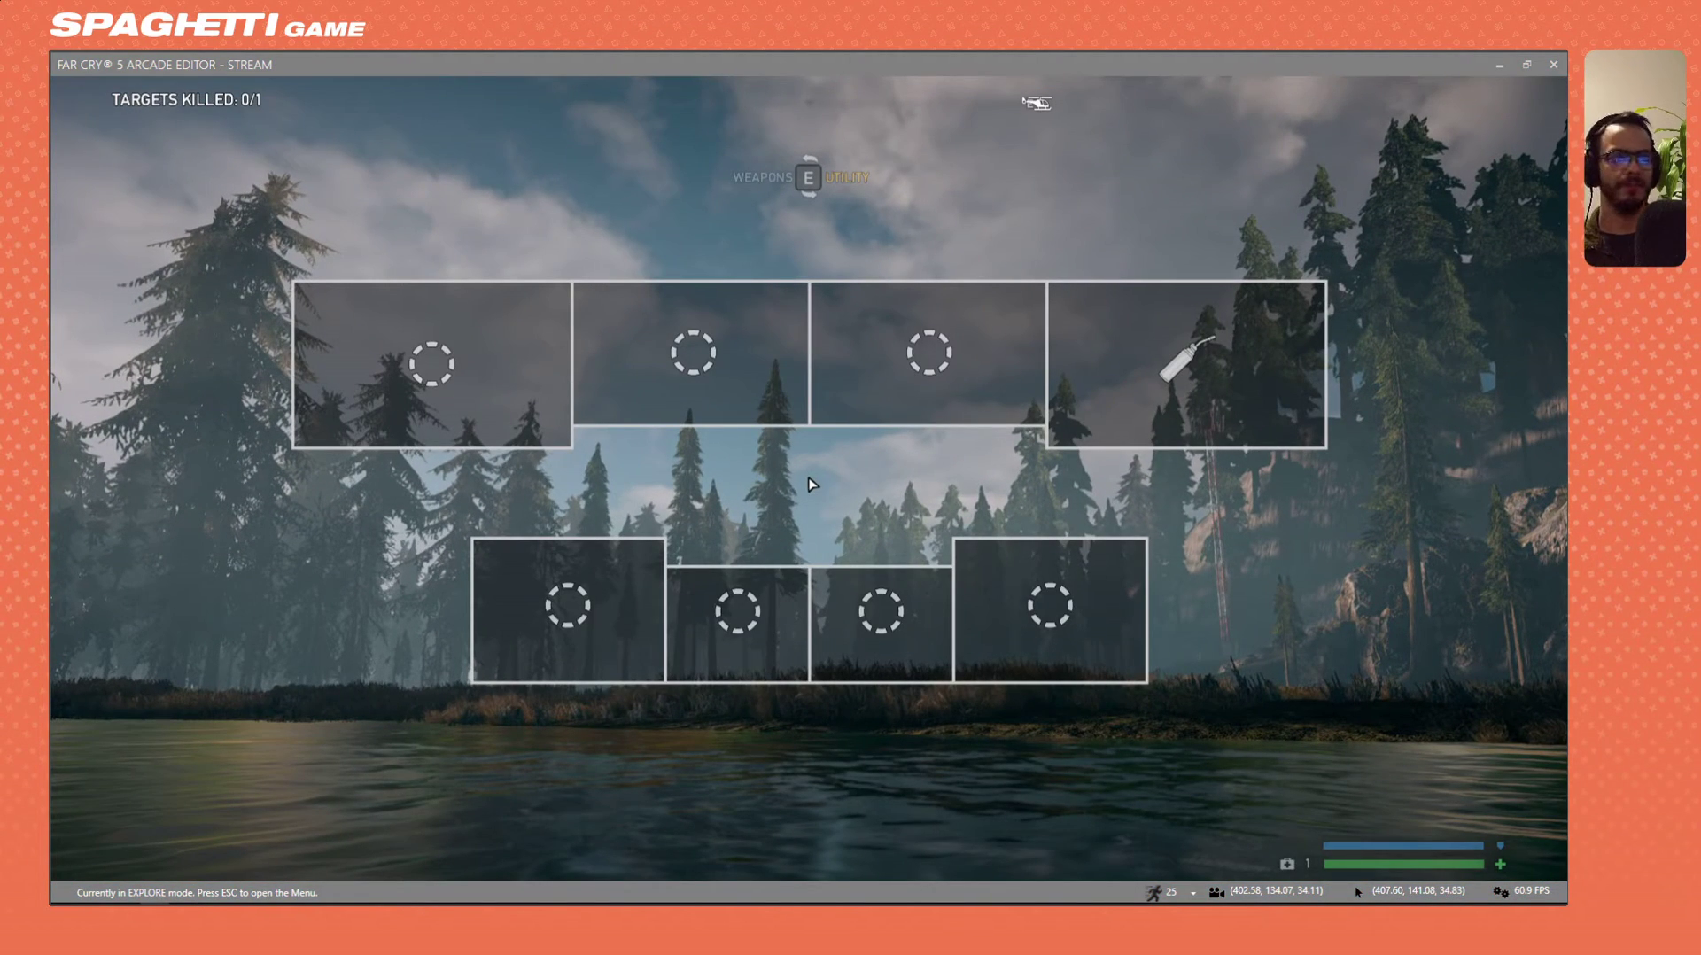
Leave the in-game test, return to the Arcade Editor and save the map.
key("Escape")
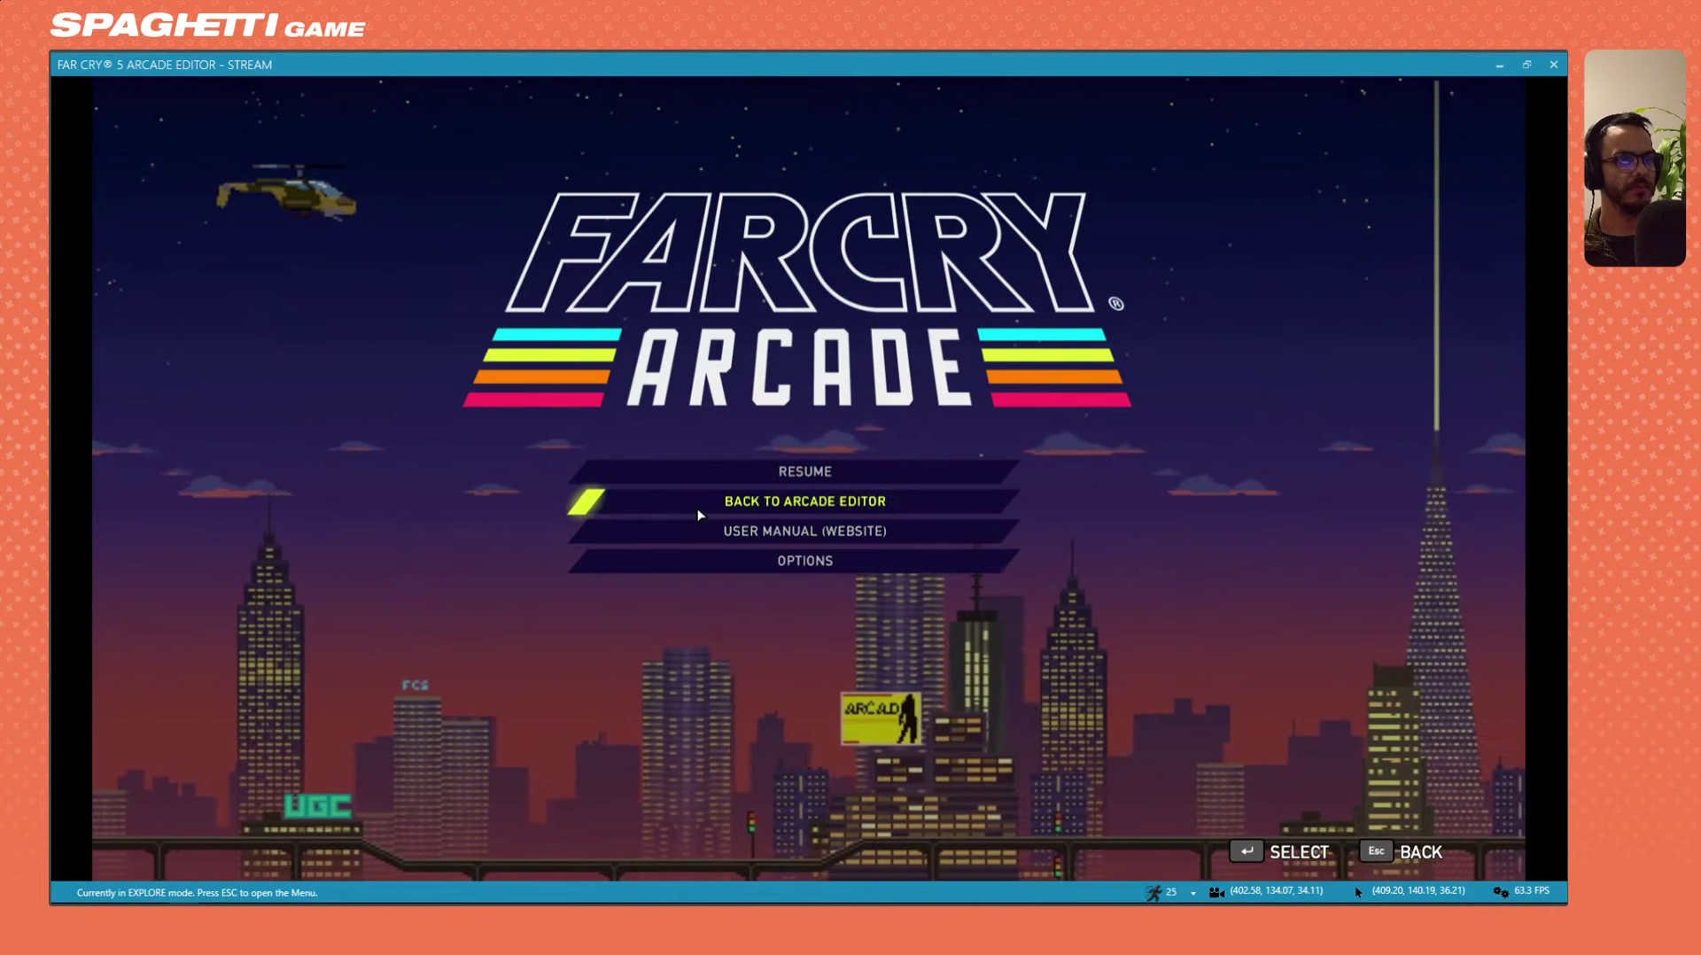
left_click(696, 496)
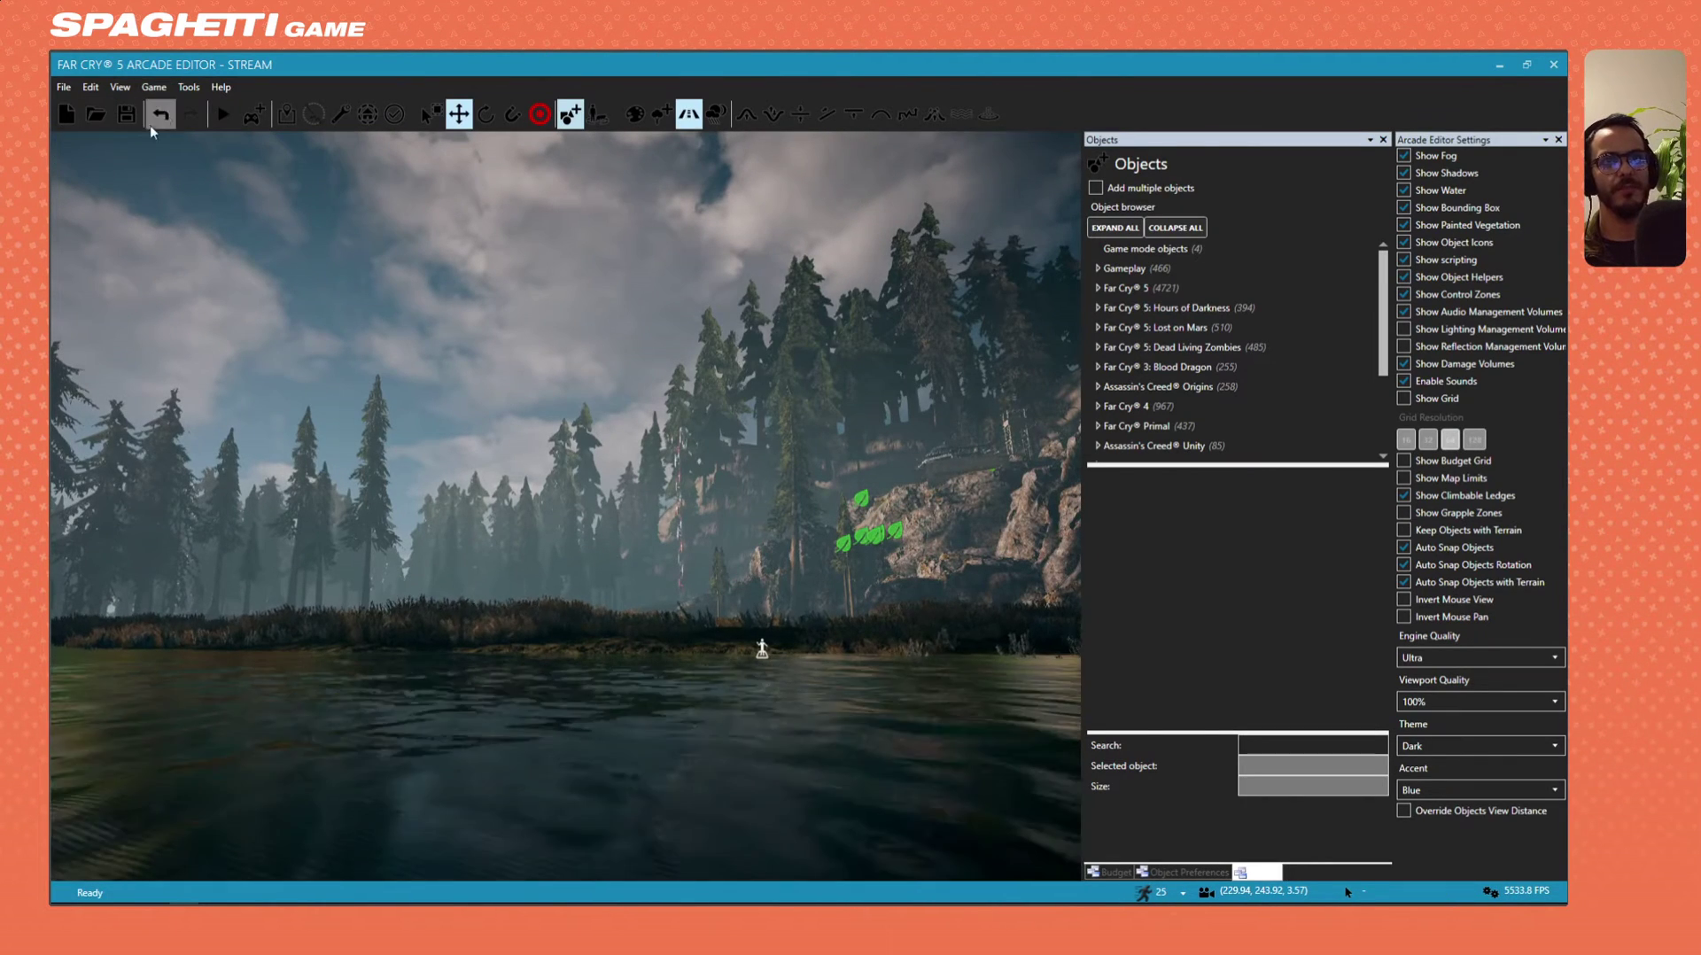
left_click(124, 115)
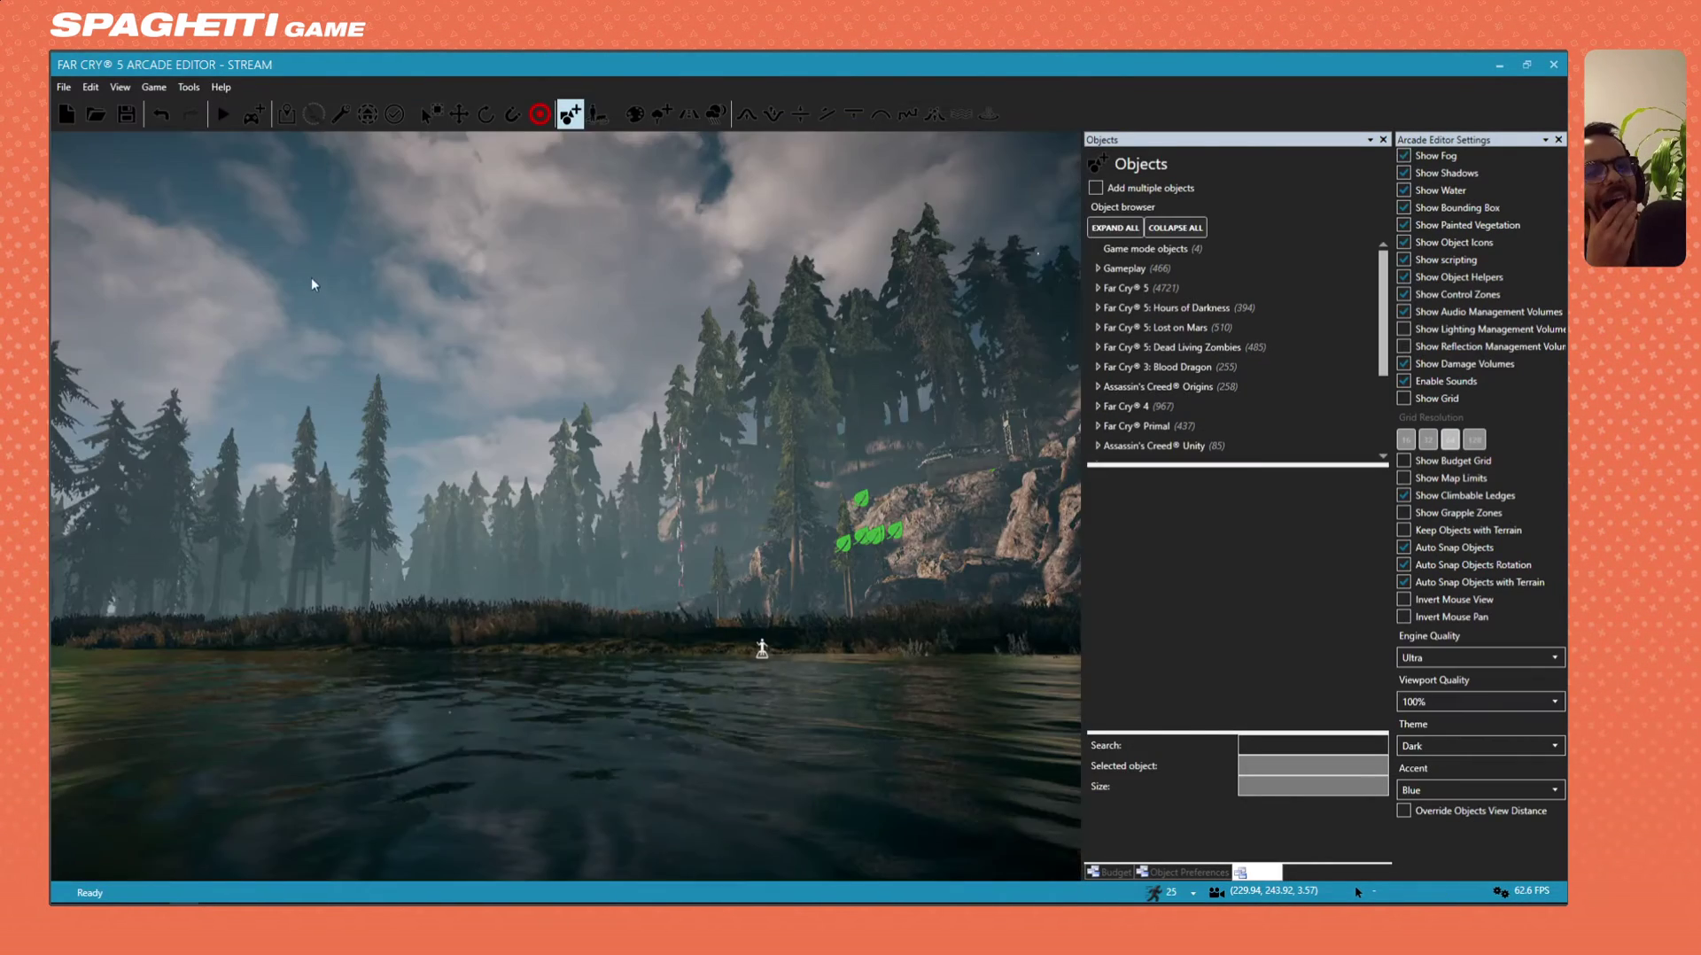
Open the map properties and capture a map snapshot of the cliffside building seen from across the lake.
left_click(339, 115)
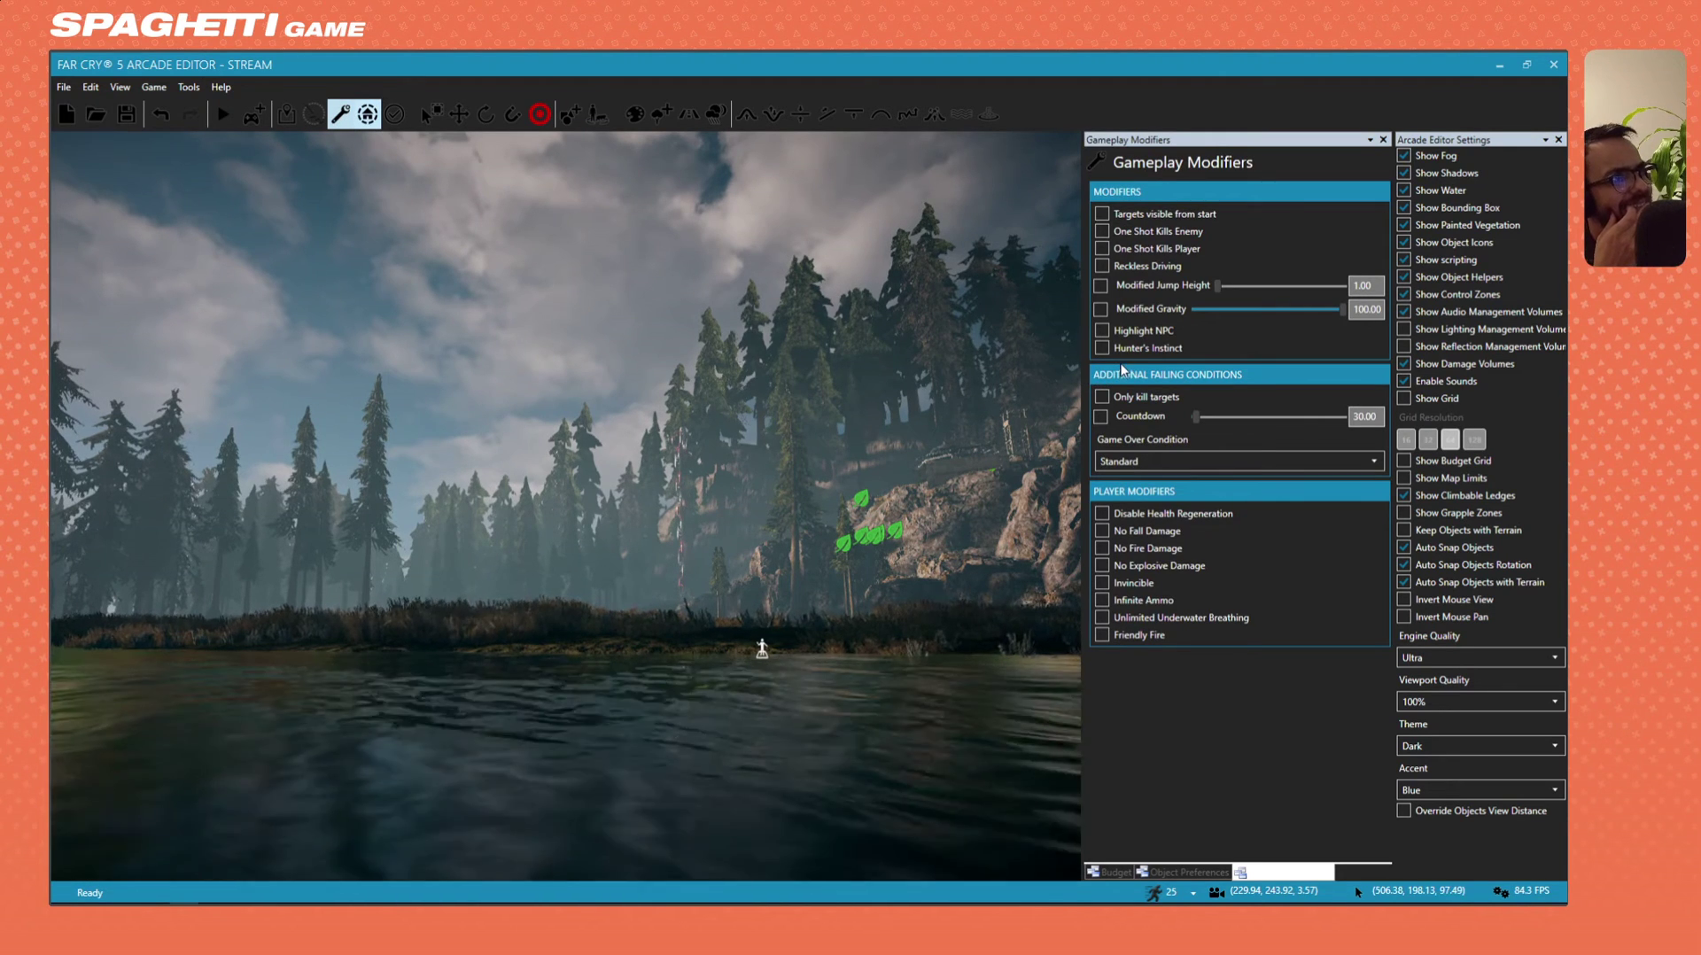
left_click(288, 116)
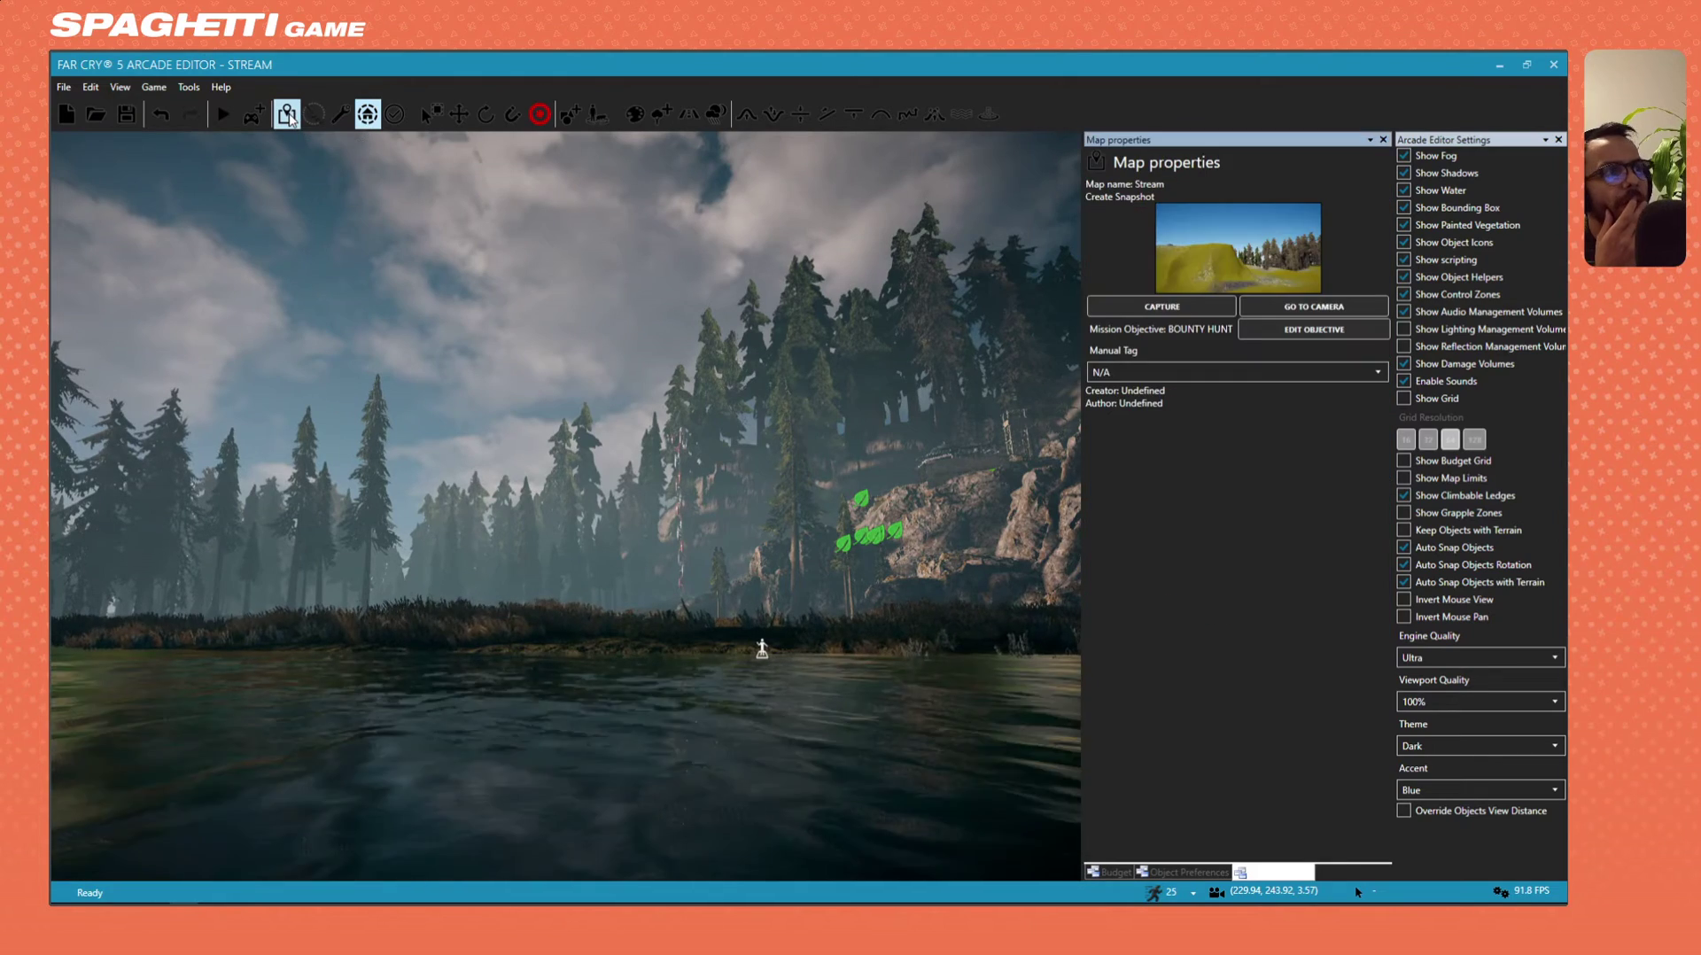
right_click_drag(494, 529, 646, 487)
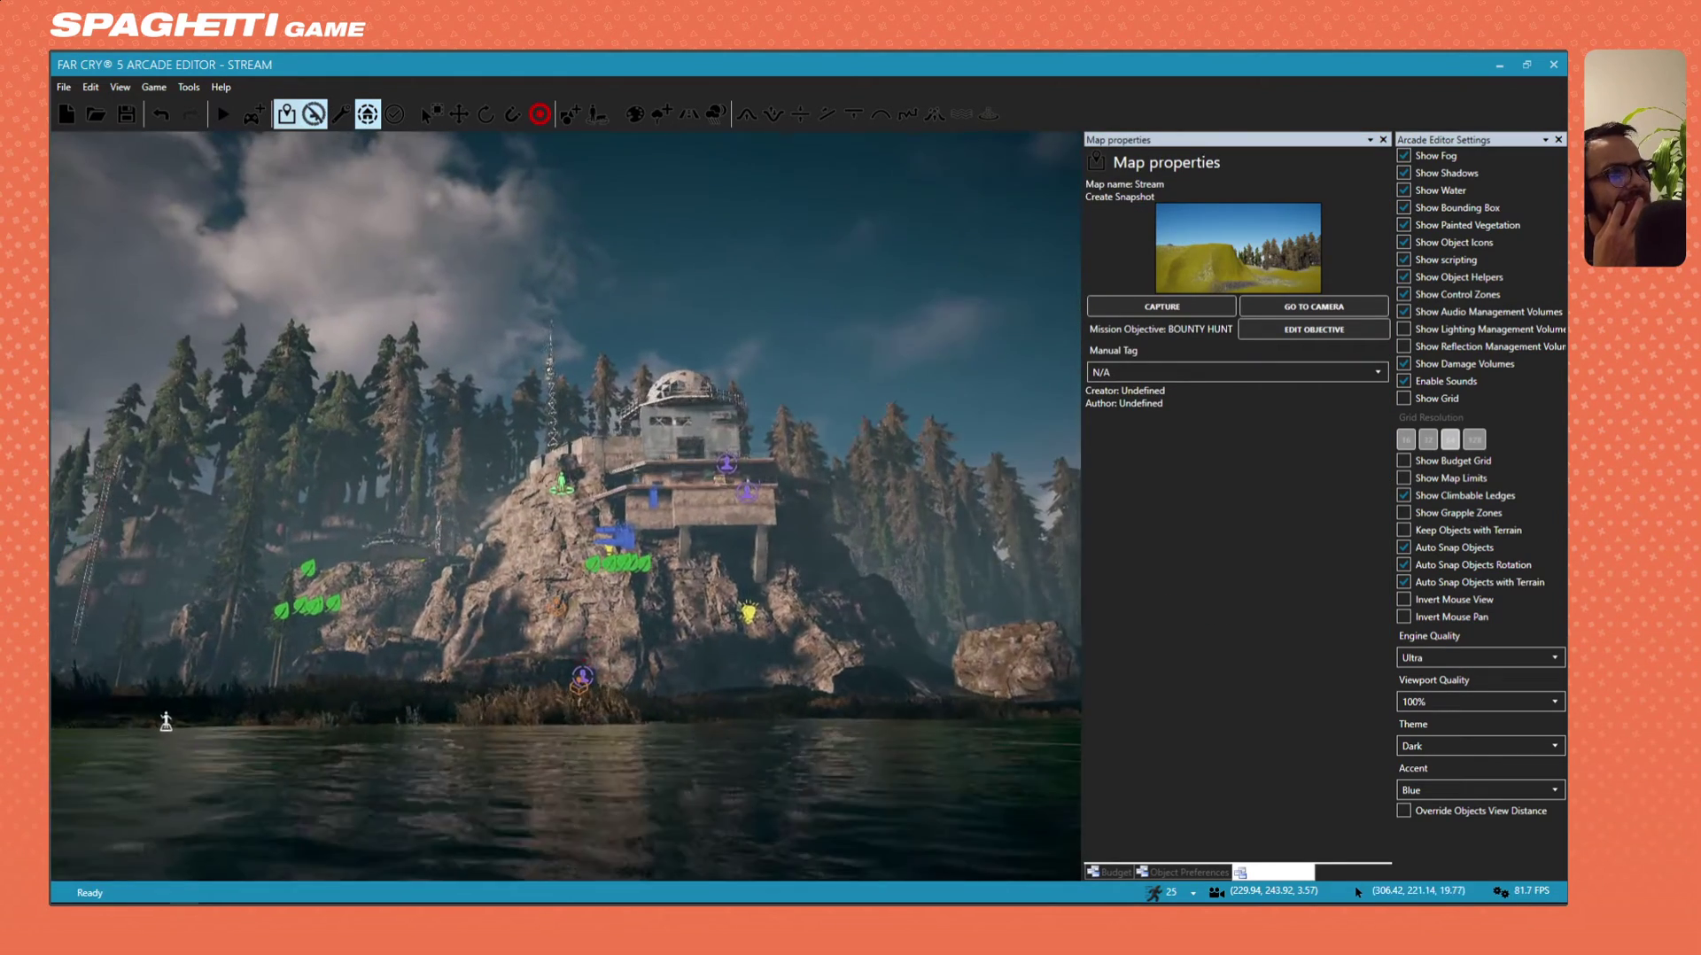
left_click(1161, 305)
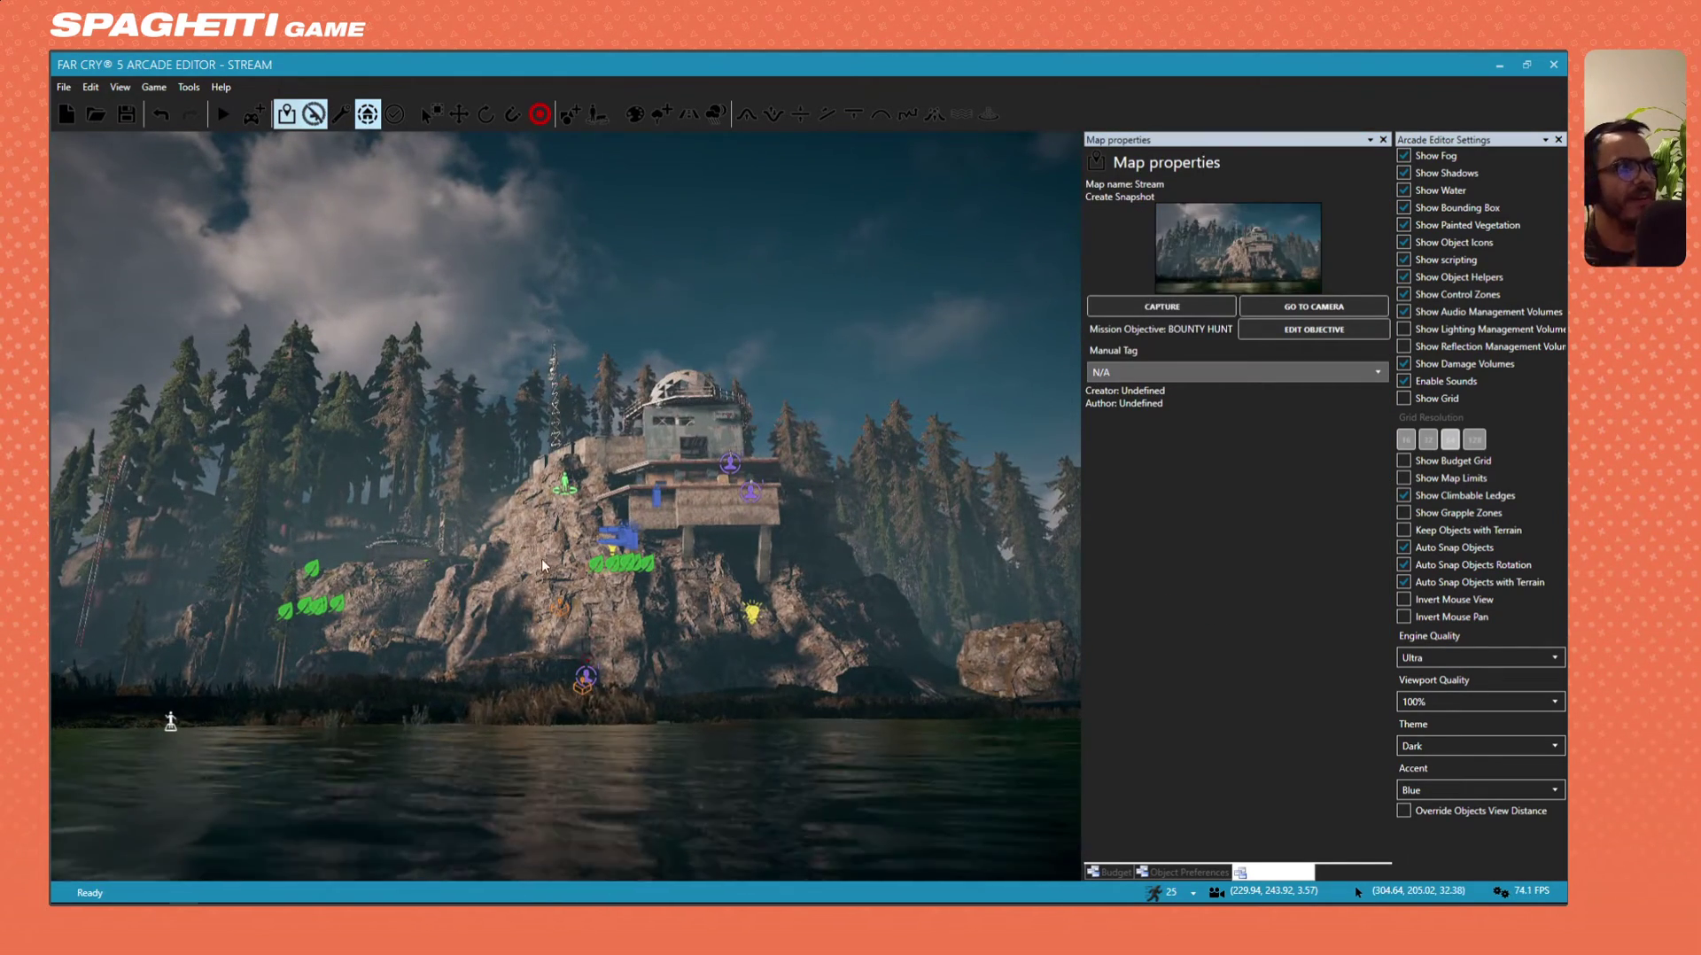
Capture a new map snapshot framing the domed cliffside building with the sun above the lake.
key("w")
right_click_drag(543, 565, 589, 508)
key("s")
key("w")
key("w")
key("s")
key("s")
key("s")
key("d")
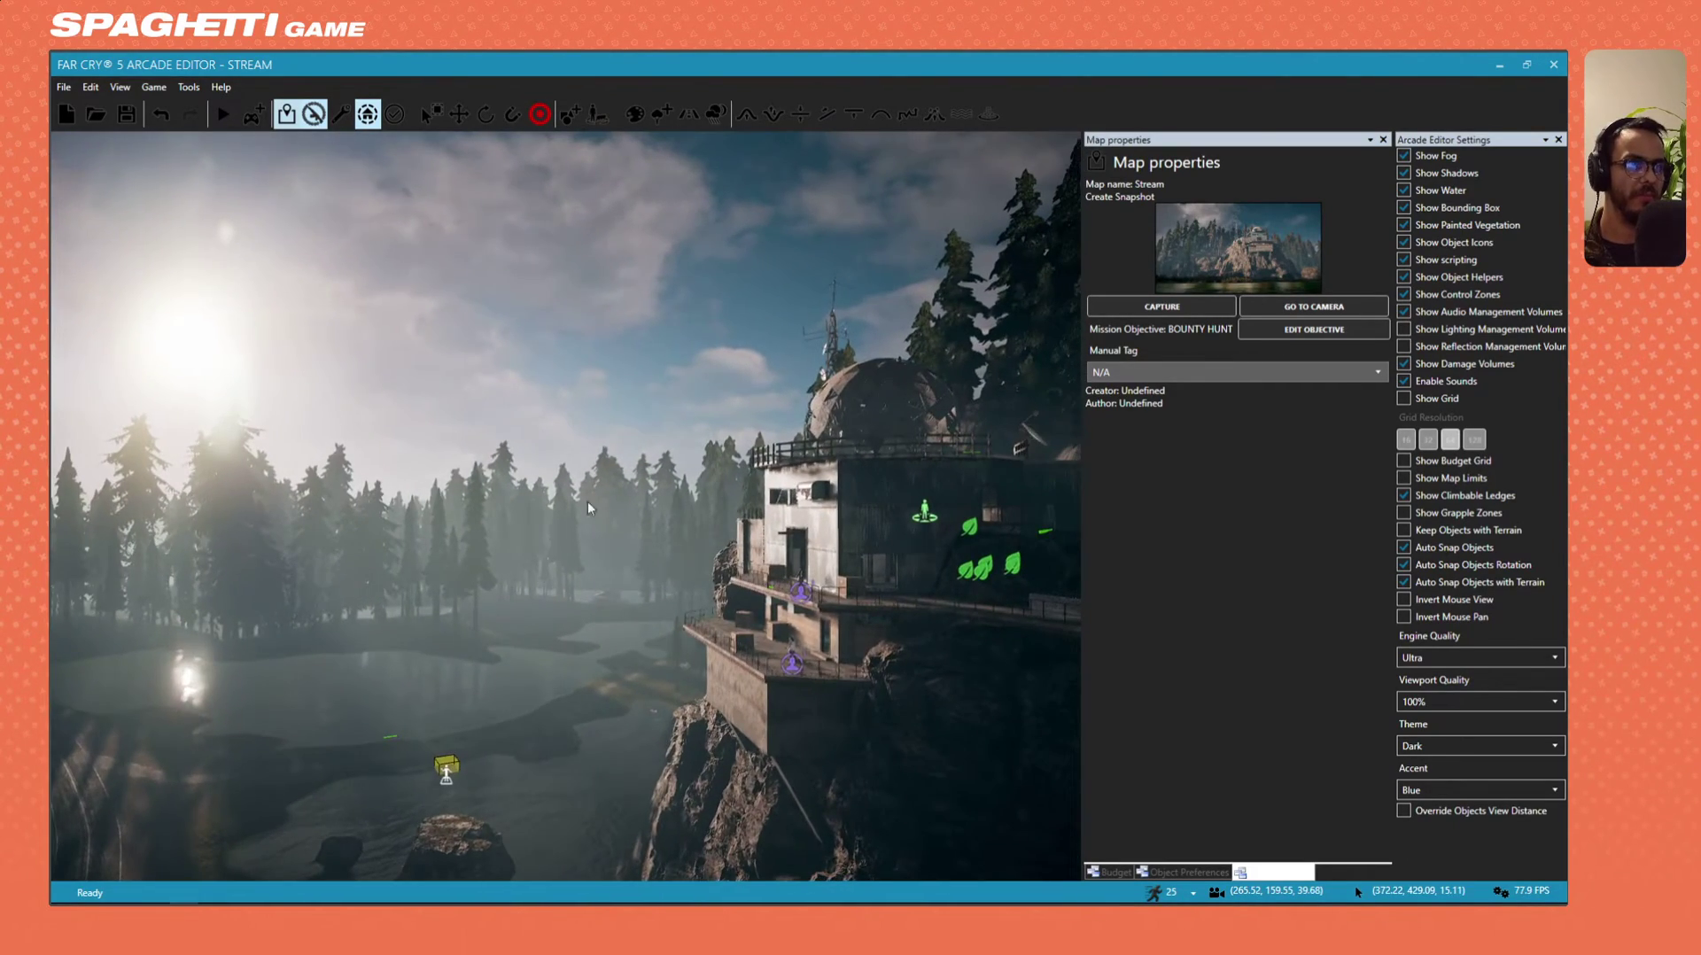
left_click(1172, 310)
Capture the map snapshot again from the building's railed terrace, with the armed character standing against the low sun.
right_click_drag(726, 483, 848, 512)
key("w")
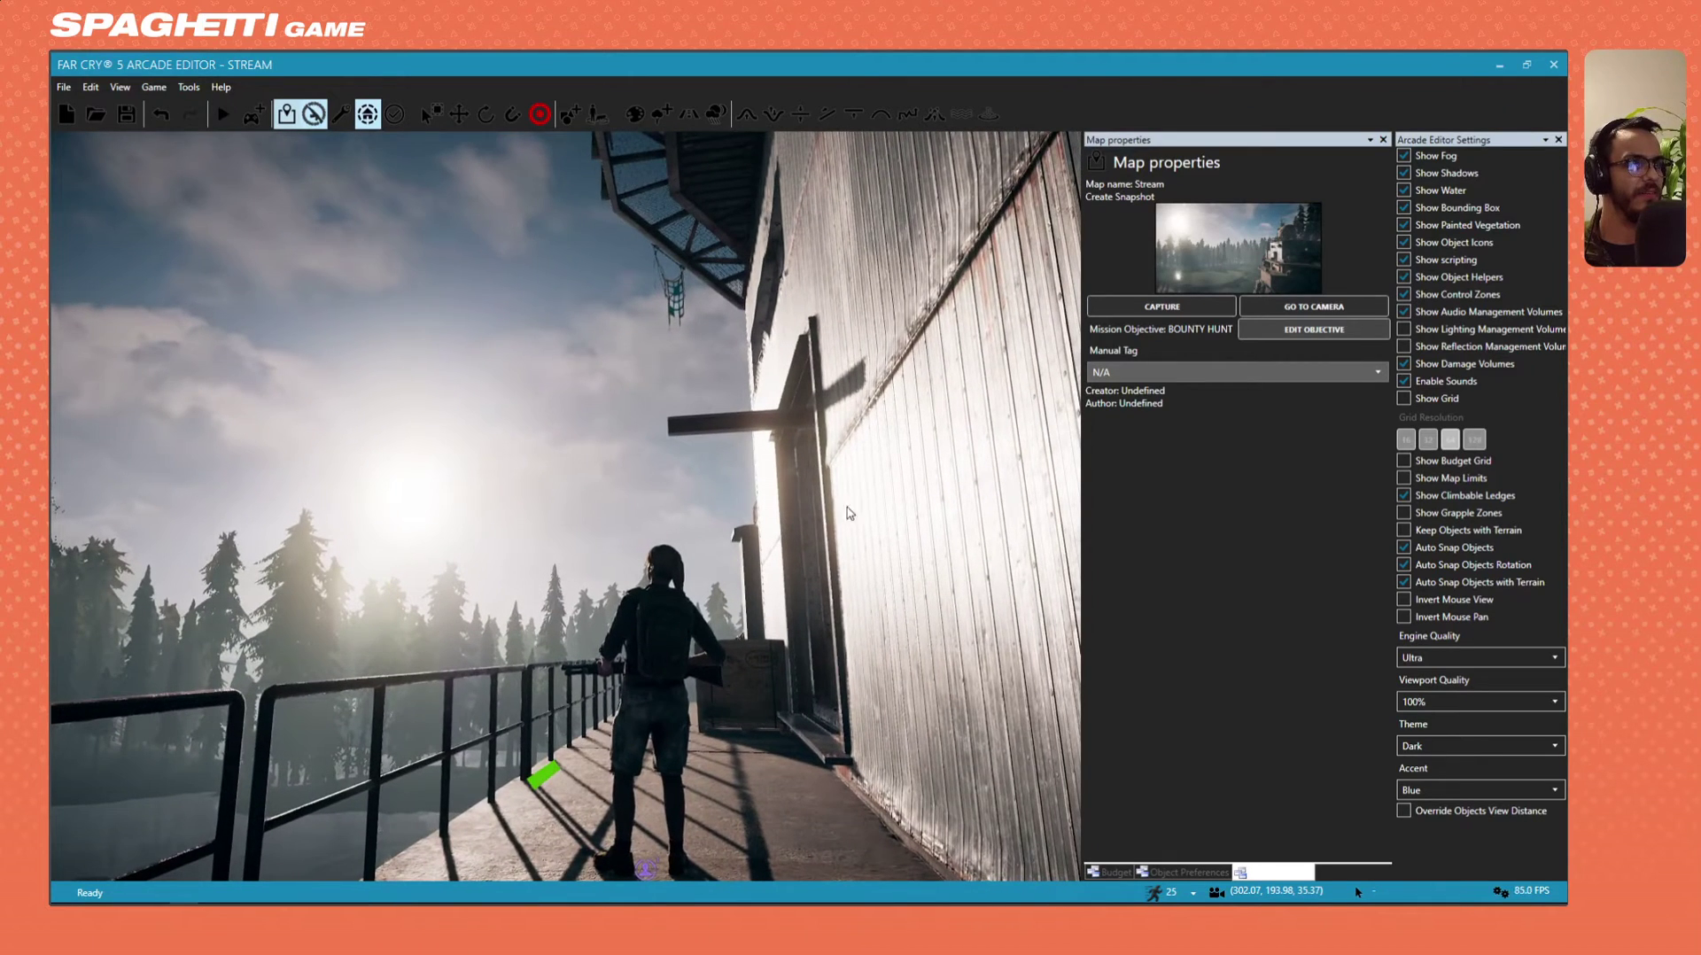
left_click(1161, 306)
right_click_drag(719, 478, 702, 530)
left_click(1178, 308)
Select the omnilight beside the work light stand on the dirt road and toggle its Cast Shadow option.
right_click_drag(717, 461, 616, 498)
scroll(468, 595, "down", 4)
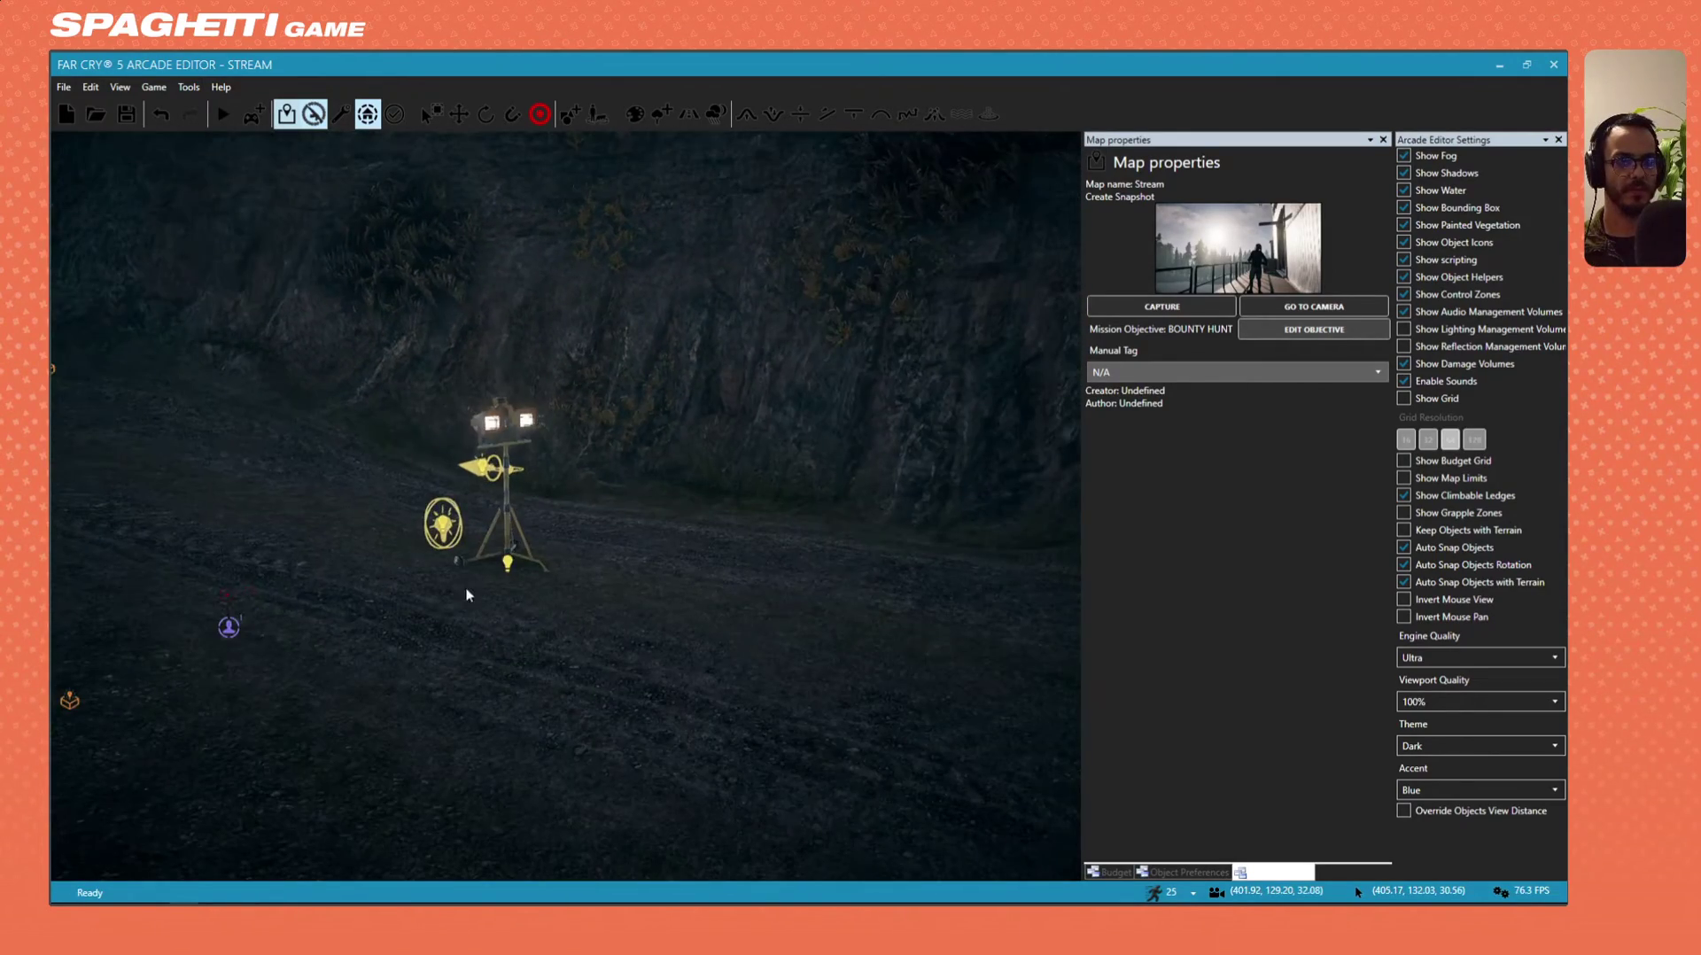
left_click(436, 116)
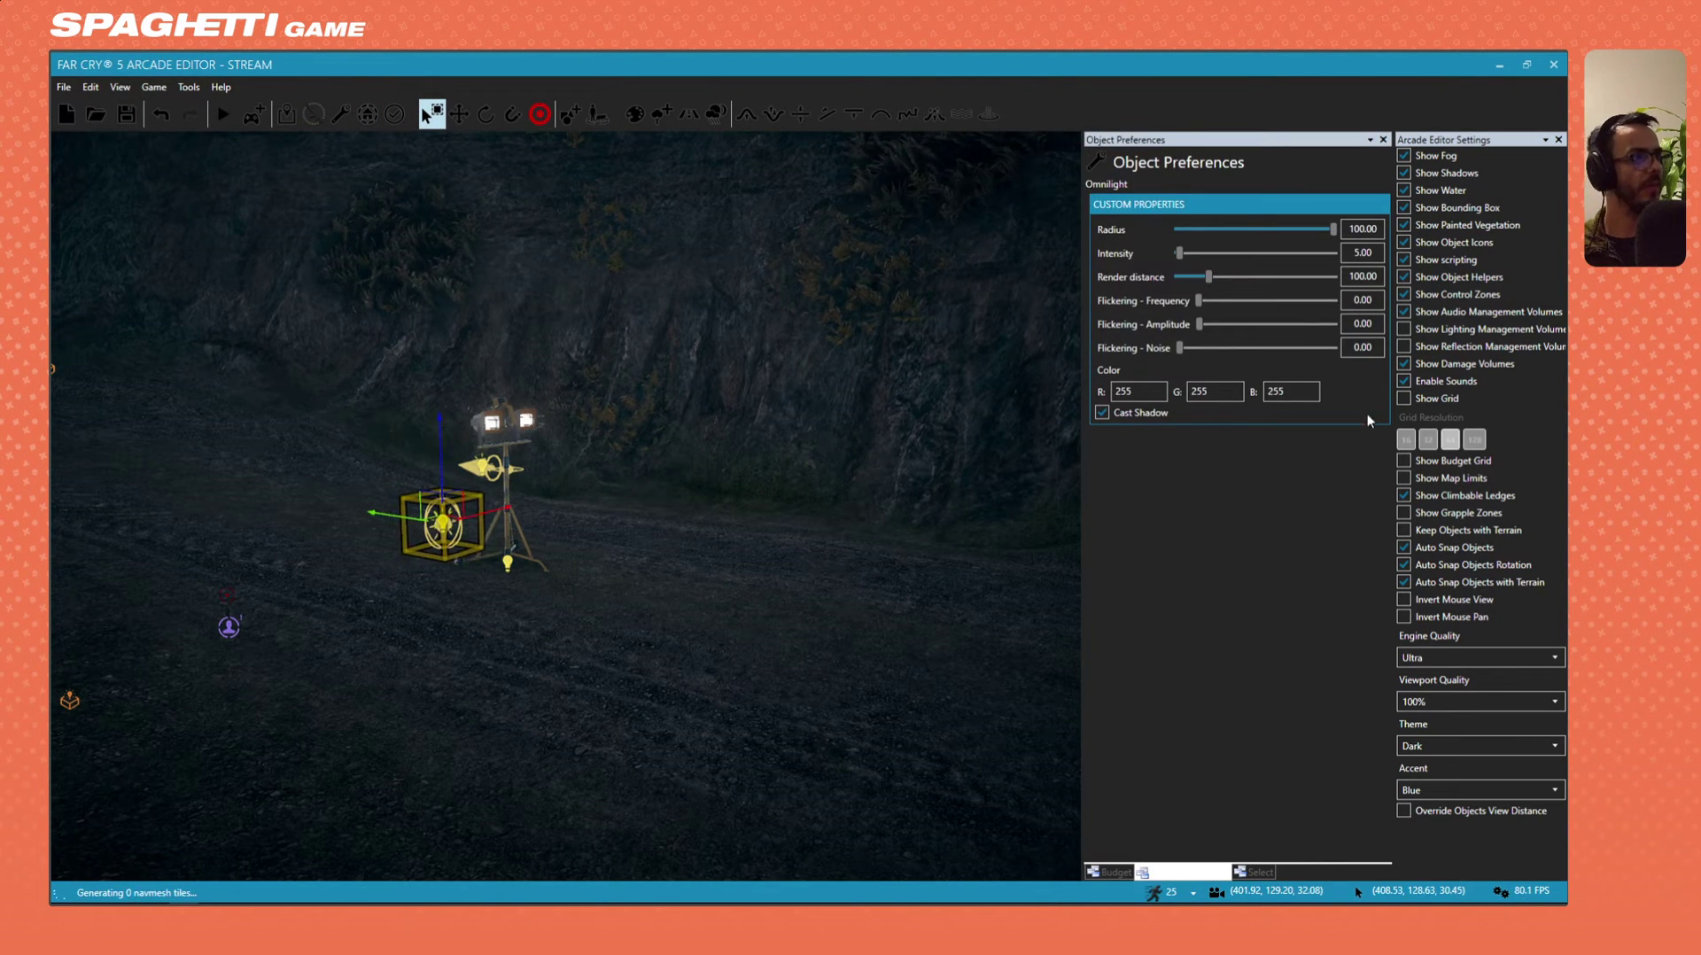
left_click(1143, 413)
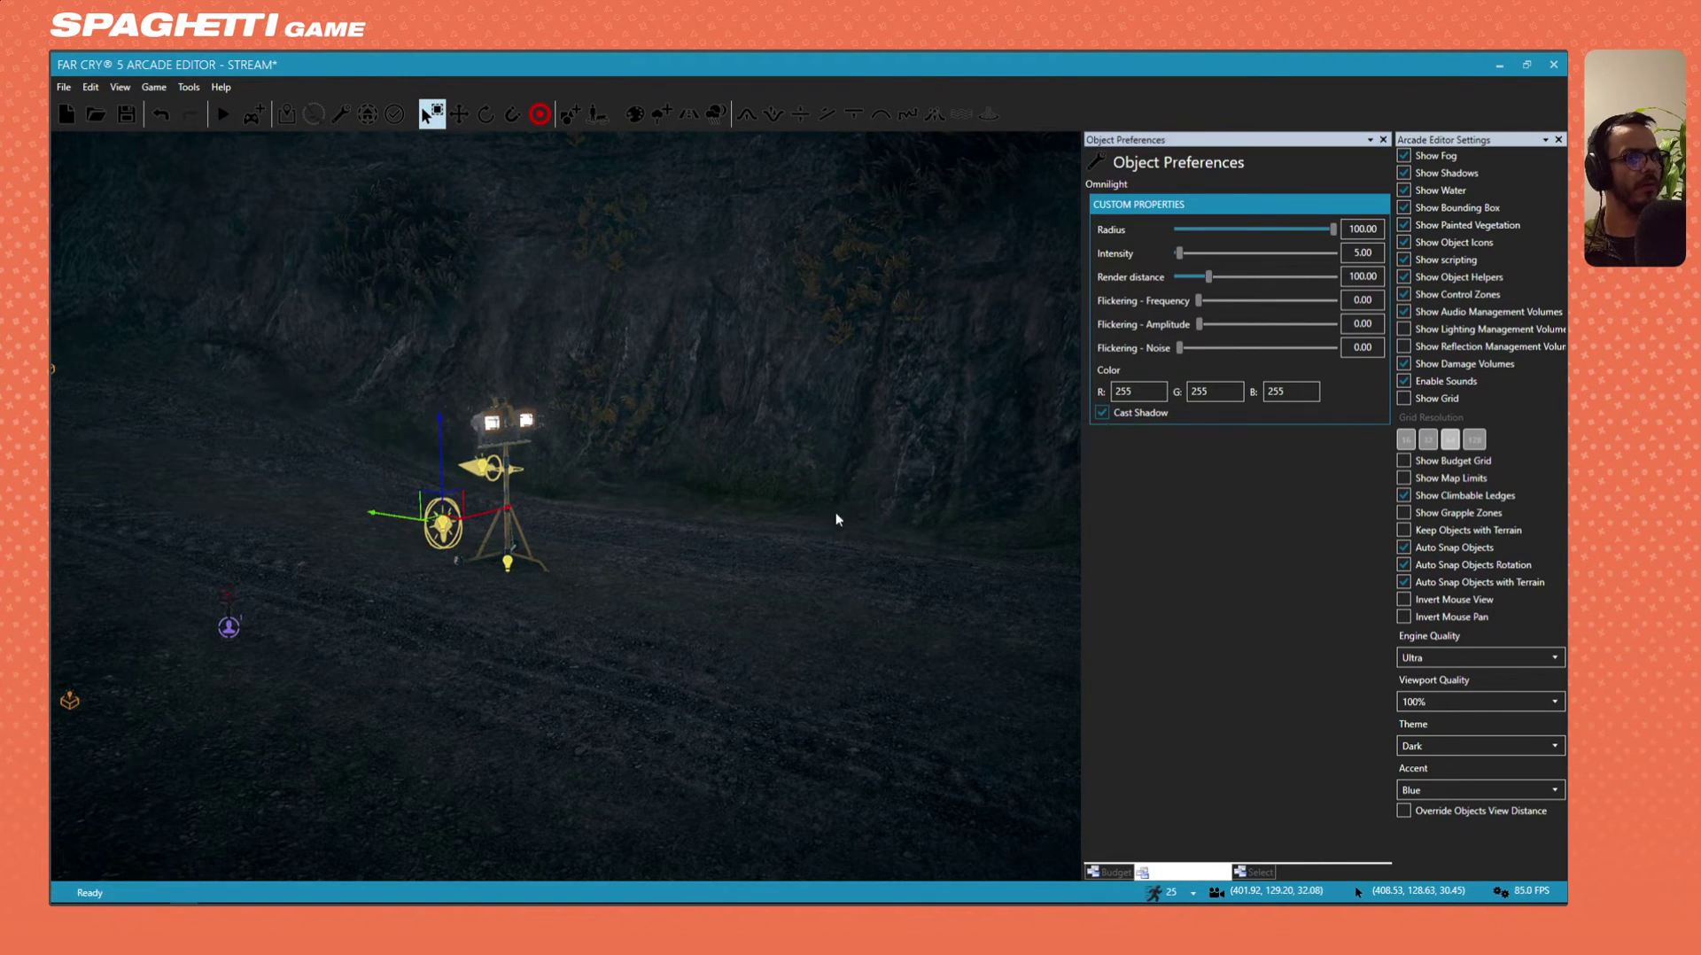
Select the spotlight on the work light stand and examine its properties and its placement from several sides.
right_click_drag(836, 518, 702, 555)
left_click(565, 496)
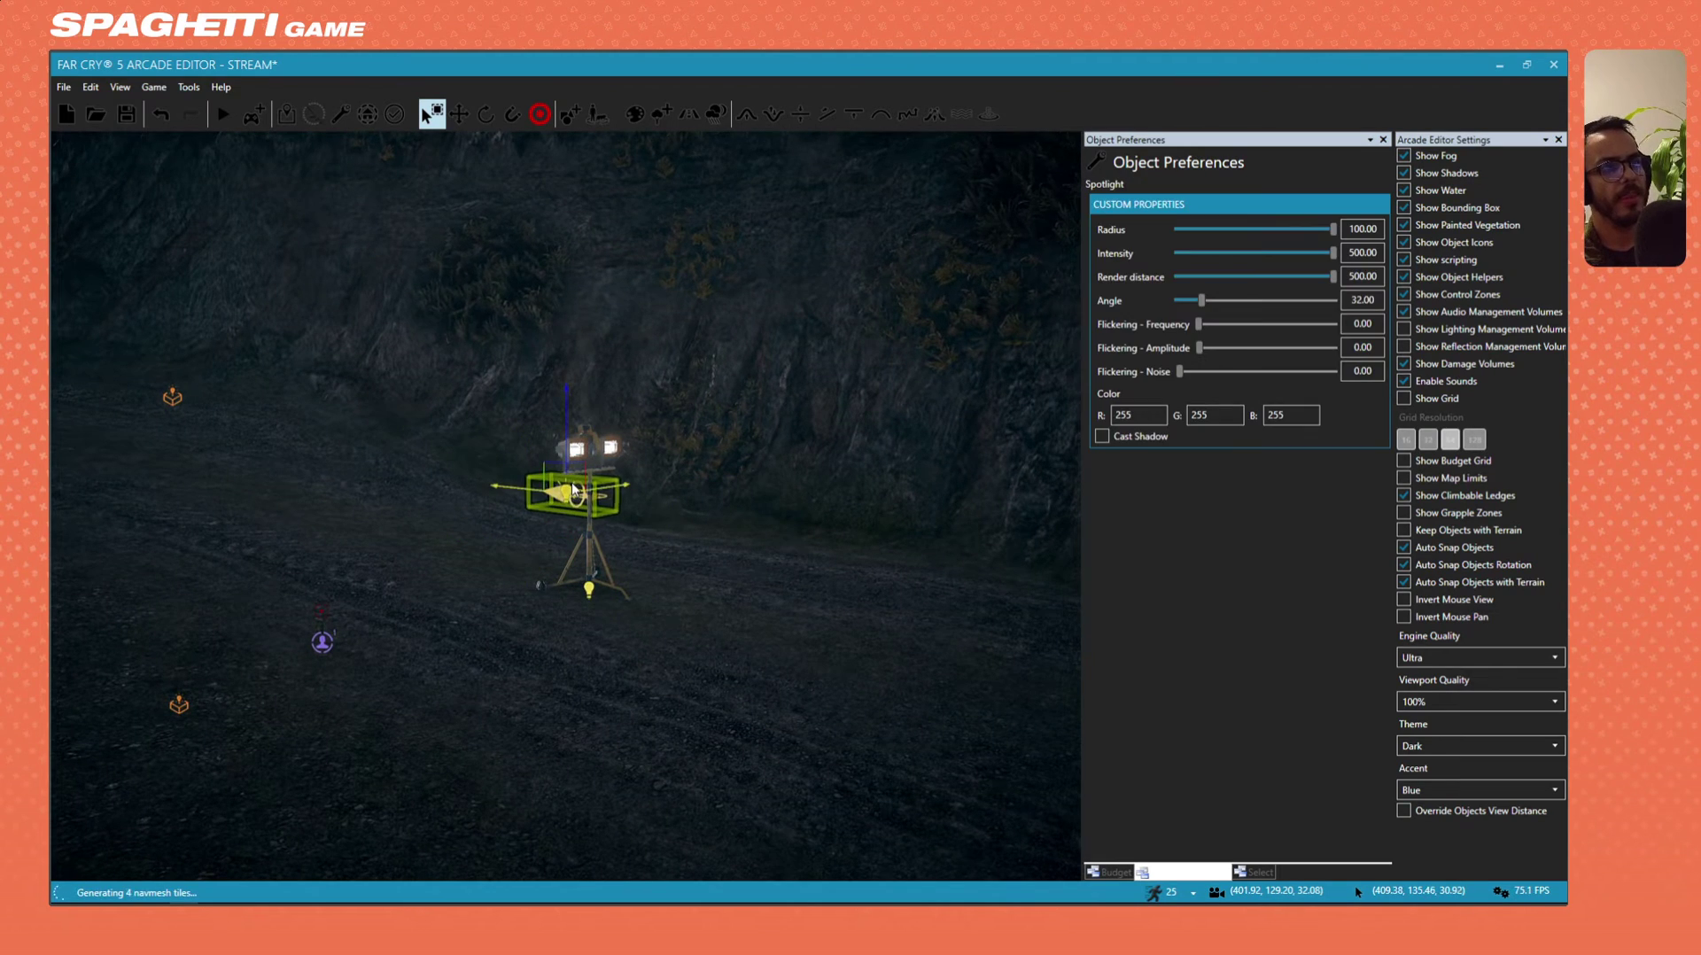
key("w")
right_click_drag(531, 532, 824, 549)
key("w")
key("w")
right_click_drag(620, 523, 505, 501)
Move the spotlight along its aiming axis well clear of the work light stand, and select the stand and spotlight separately.
left_click(684, 573)
key("s")
key("w")
left_click(624, 532)
key("w")
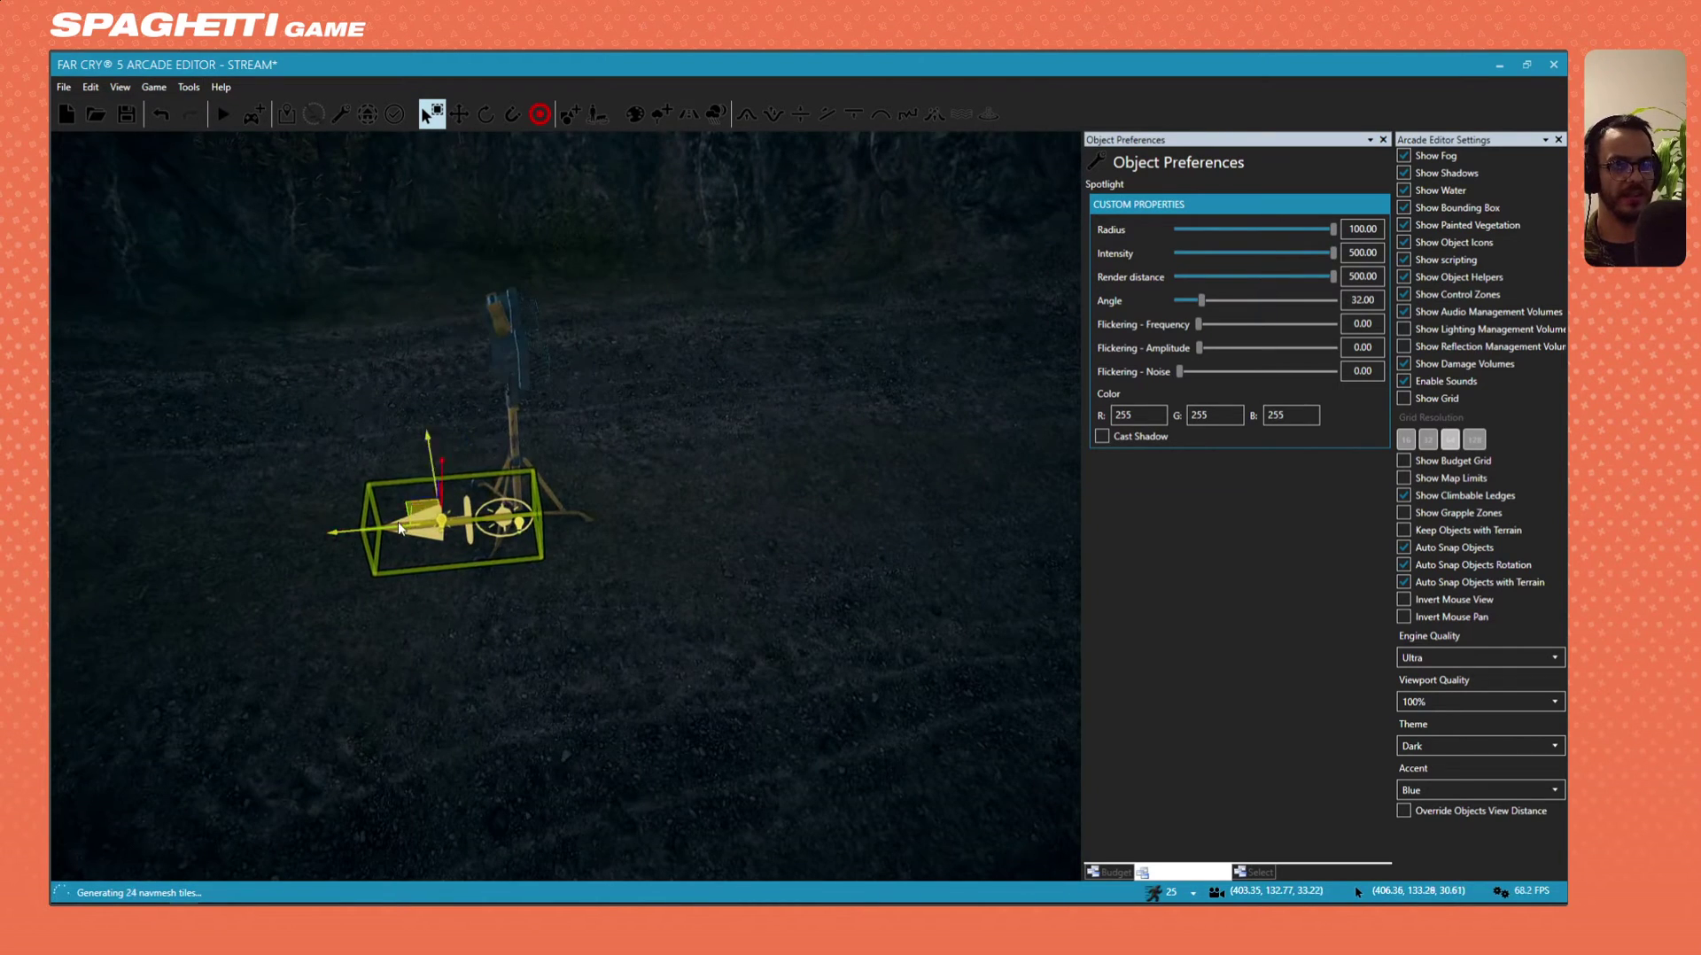
left_click_drag(399, 529, 100, 542)
left_click(521, 532)
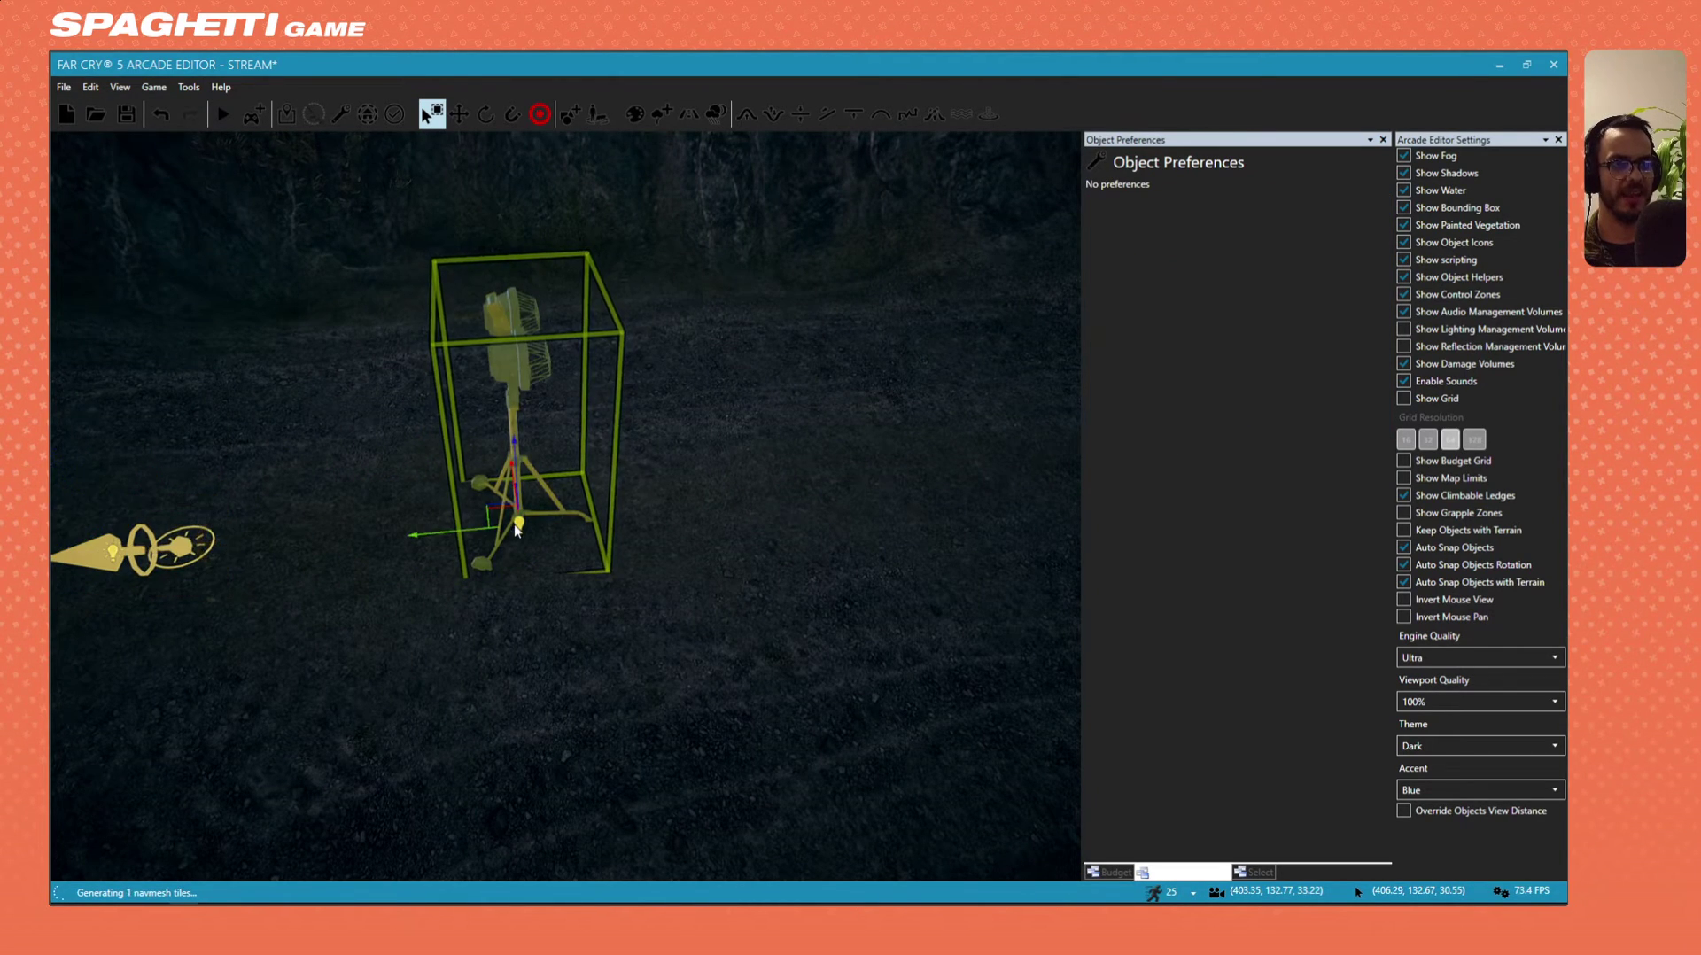
left_click(146, 549)
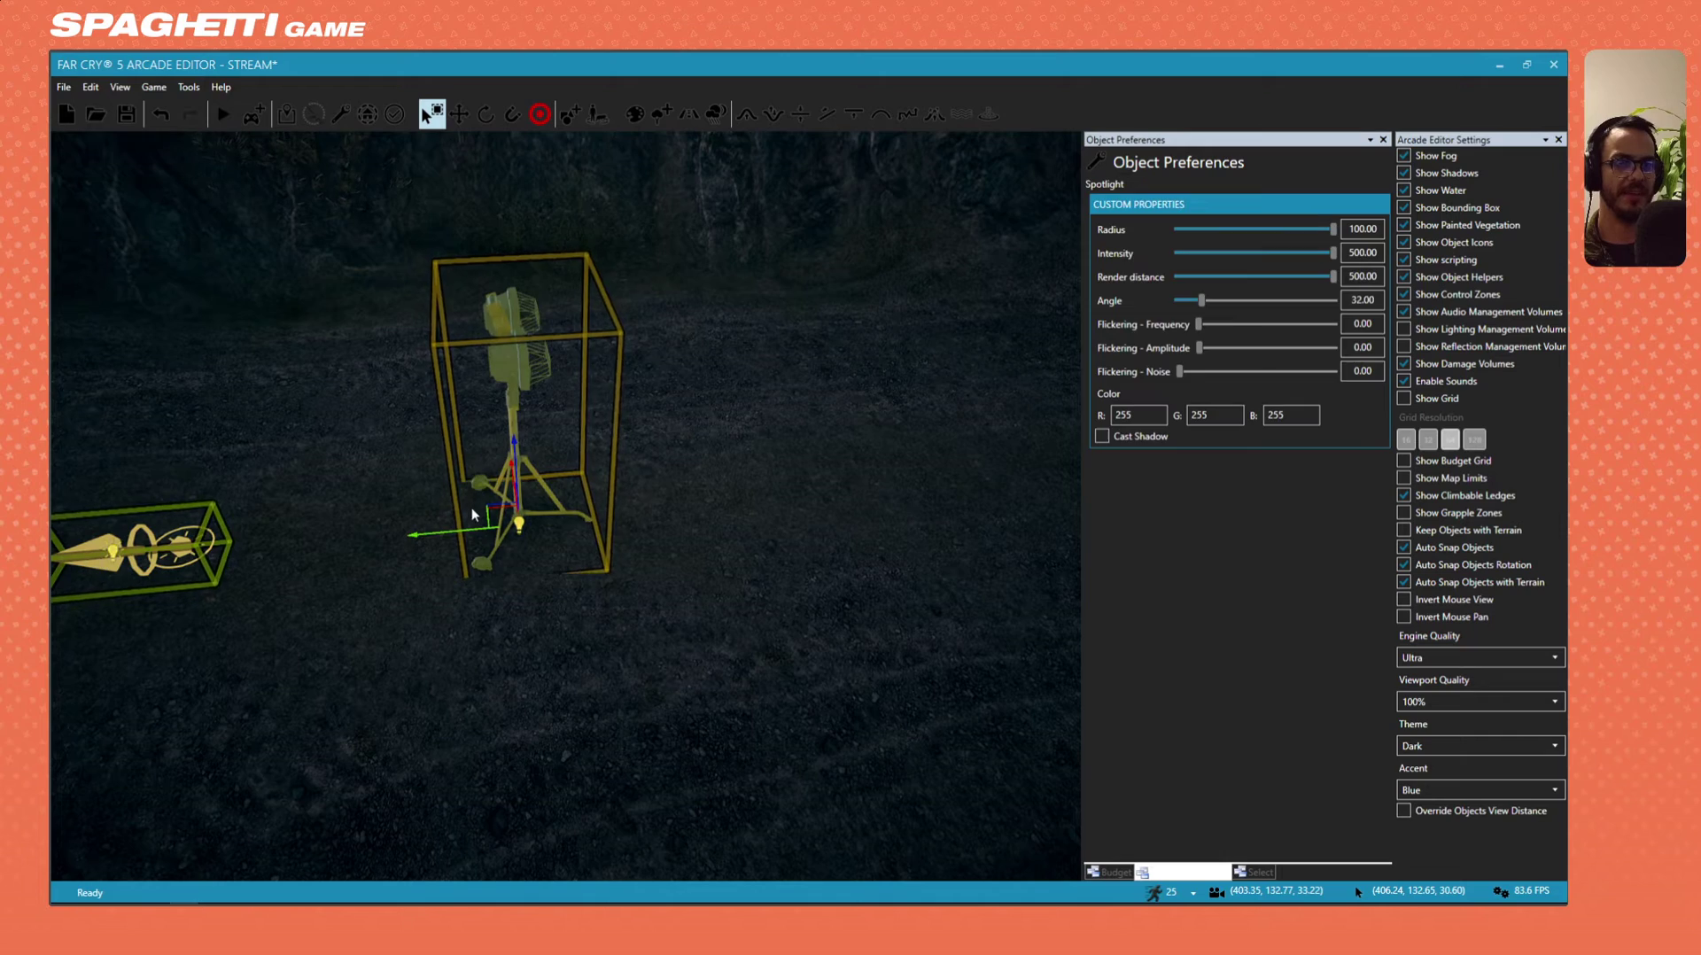
Locate the spotlight inside the concrete industrial building, examine its placement on the hall floor, and clear the selection.
right_click_drag(537, 466, 834, 467)
key("w")
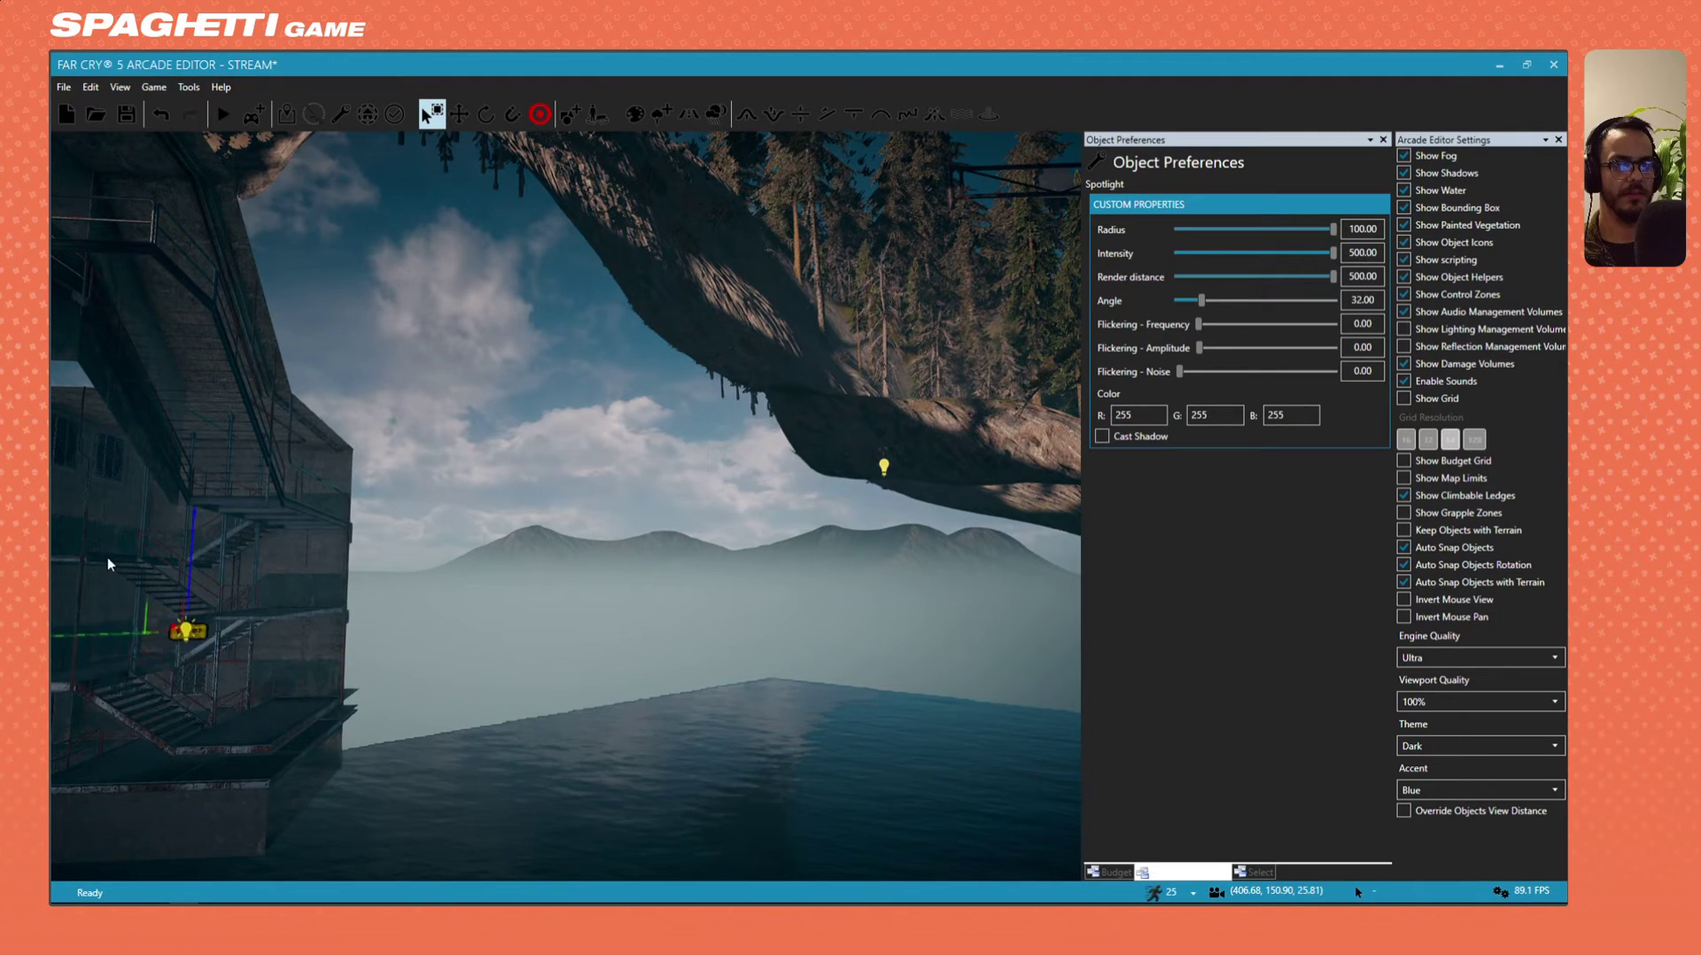
key("a")
right_click_drag(107, 564, 310, 620)
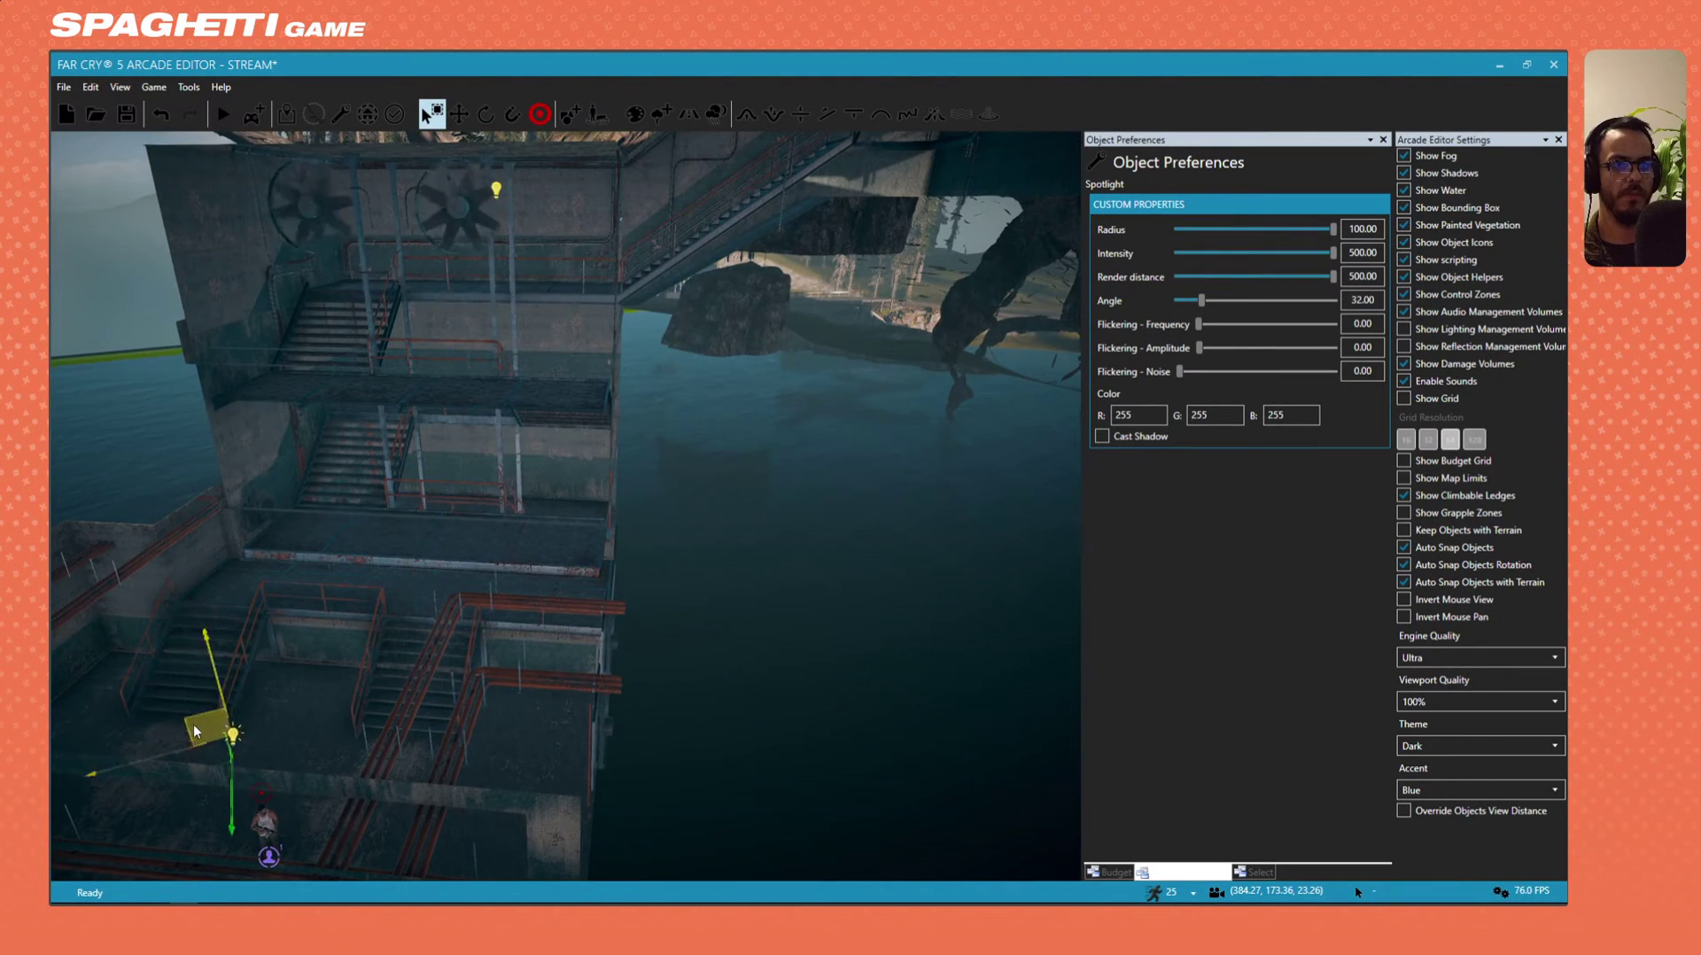
key("f")
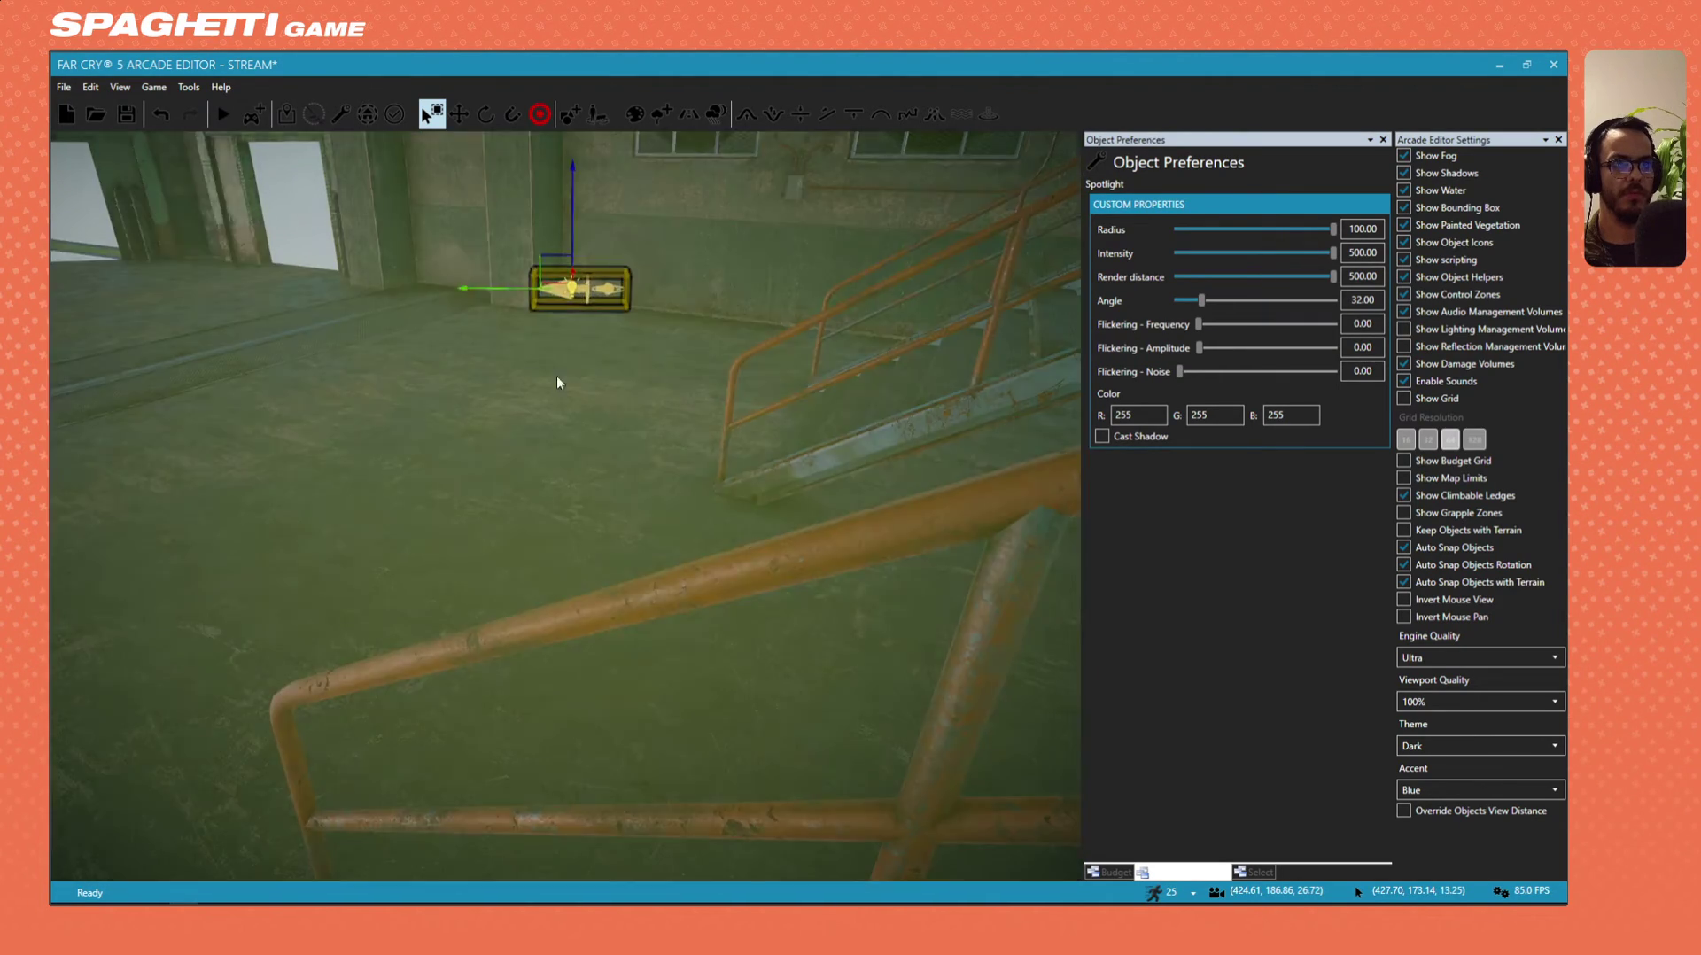
key("w")
right_click_drag(556, 376, 423, 465)
key("w")
left_click(423, 467)
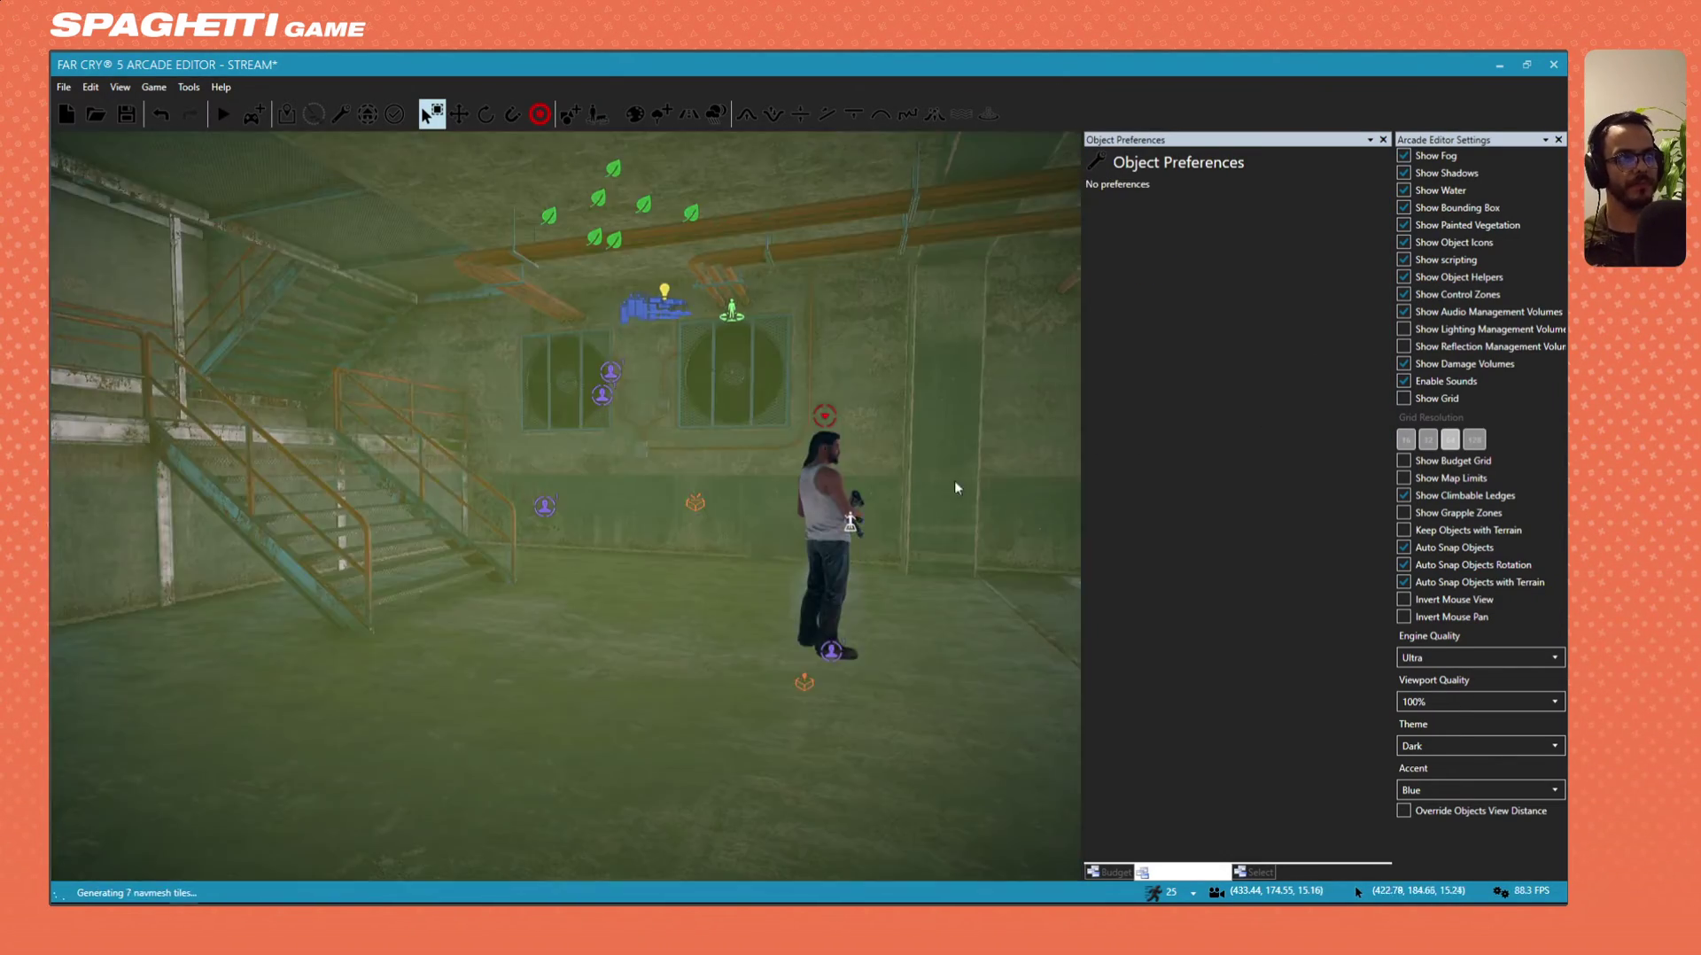
Return to the work light stand on the dirt road and view it up close from the side.
key("s")
right_click_drag(954, 480, 561, 603)
key("w")
left_click(565, 580)
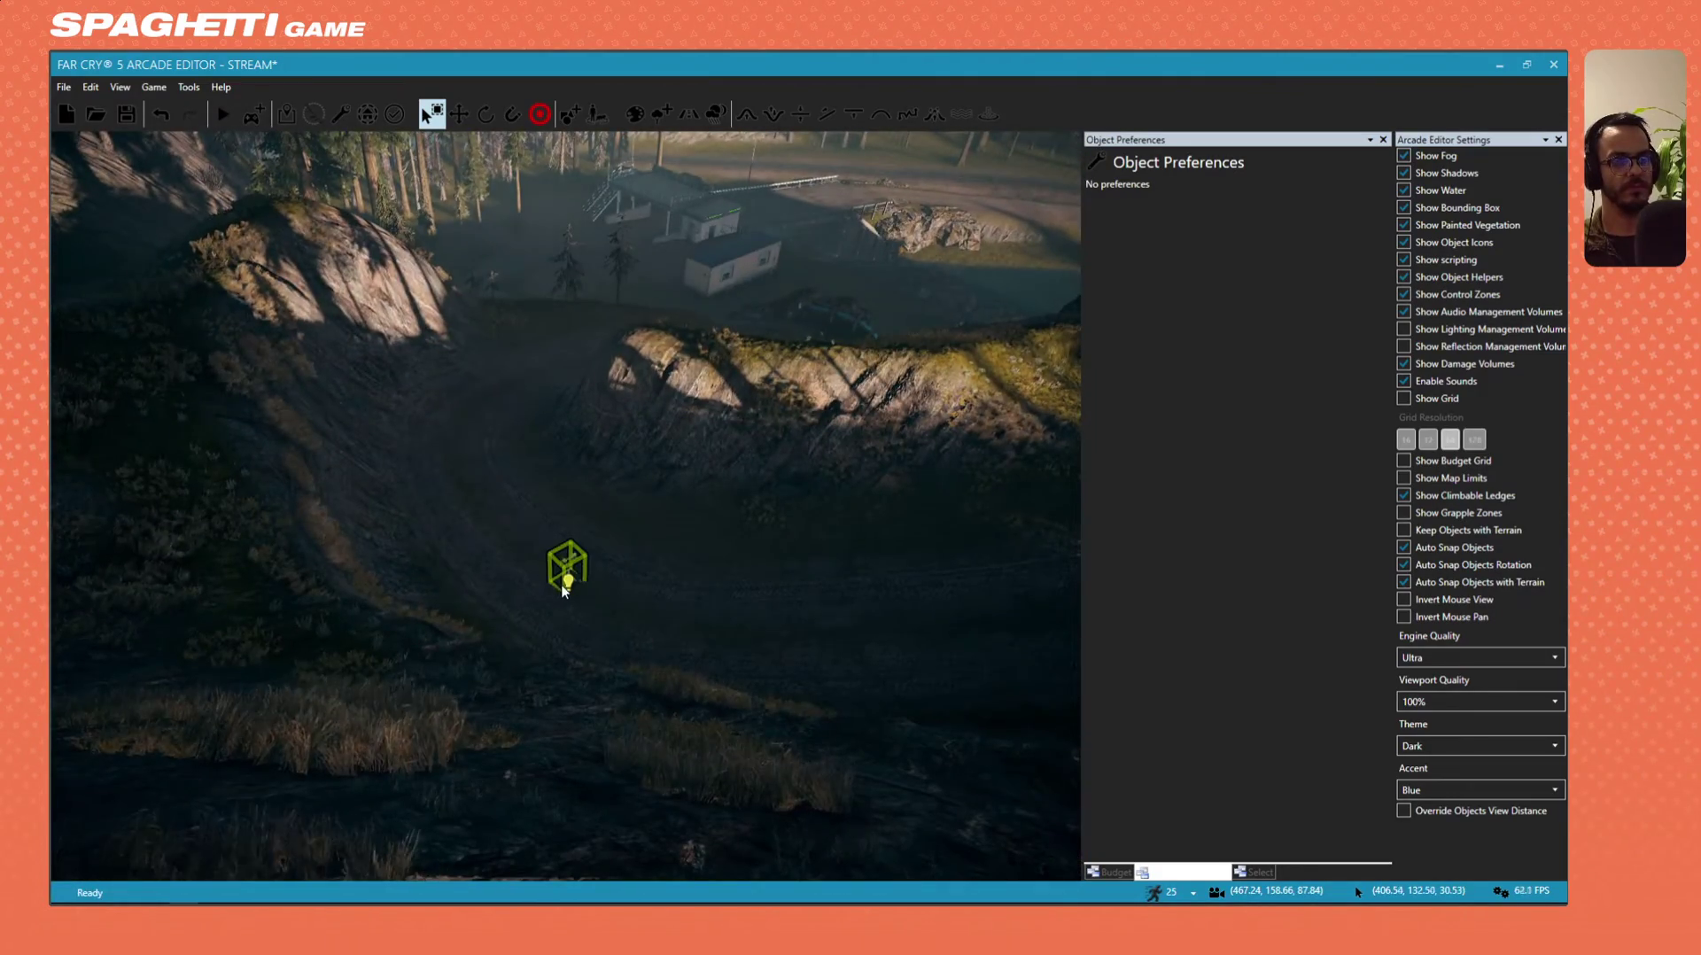
key("f")
right_click_drag(565, 580, 680, 613)
key("a")
key("w")
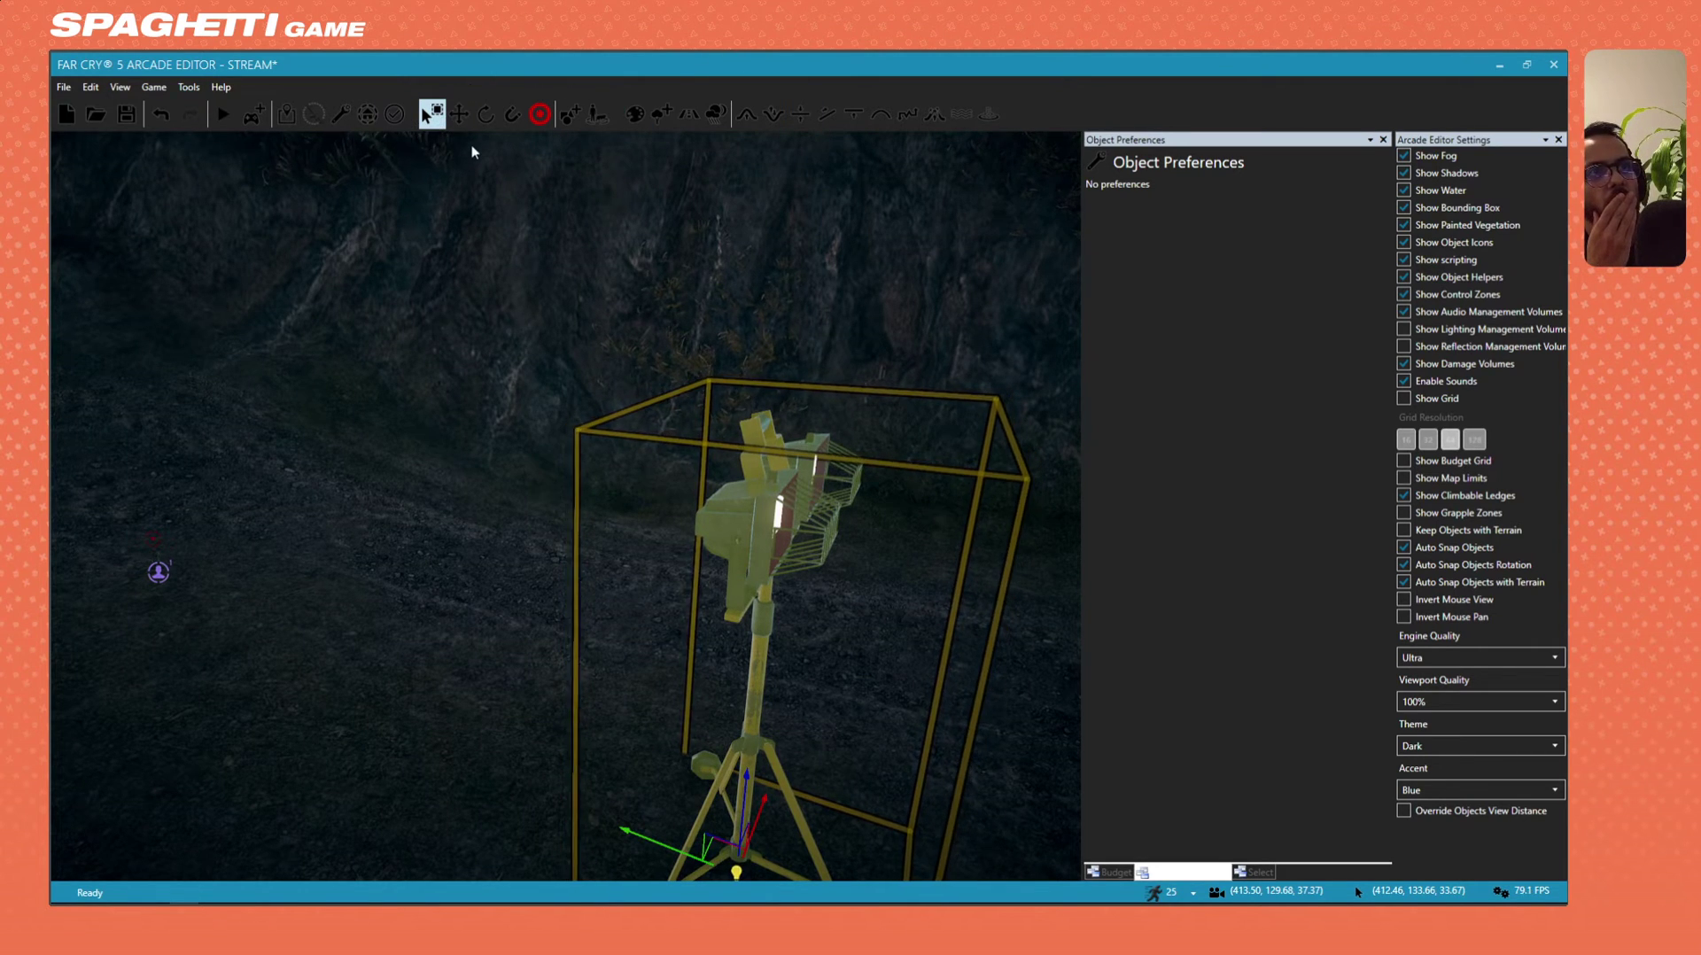
Open the map validation report and locate the Rock Large Alpine Forest 02 from the under-terrain warning in the scene.
left_click(394, 115)
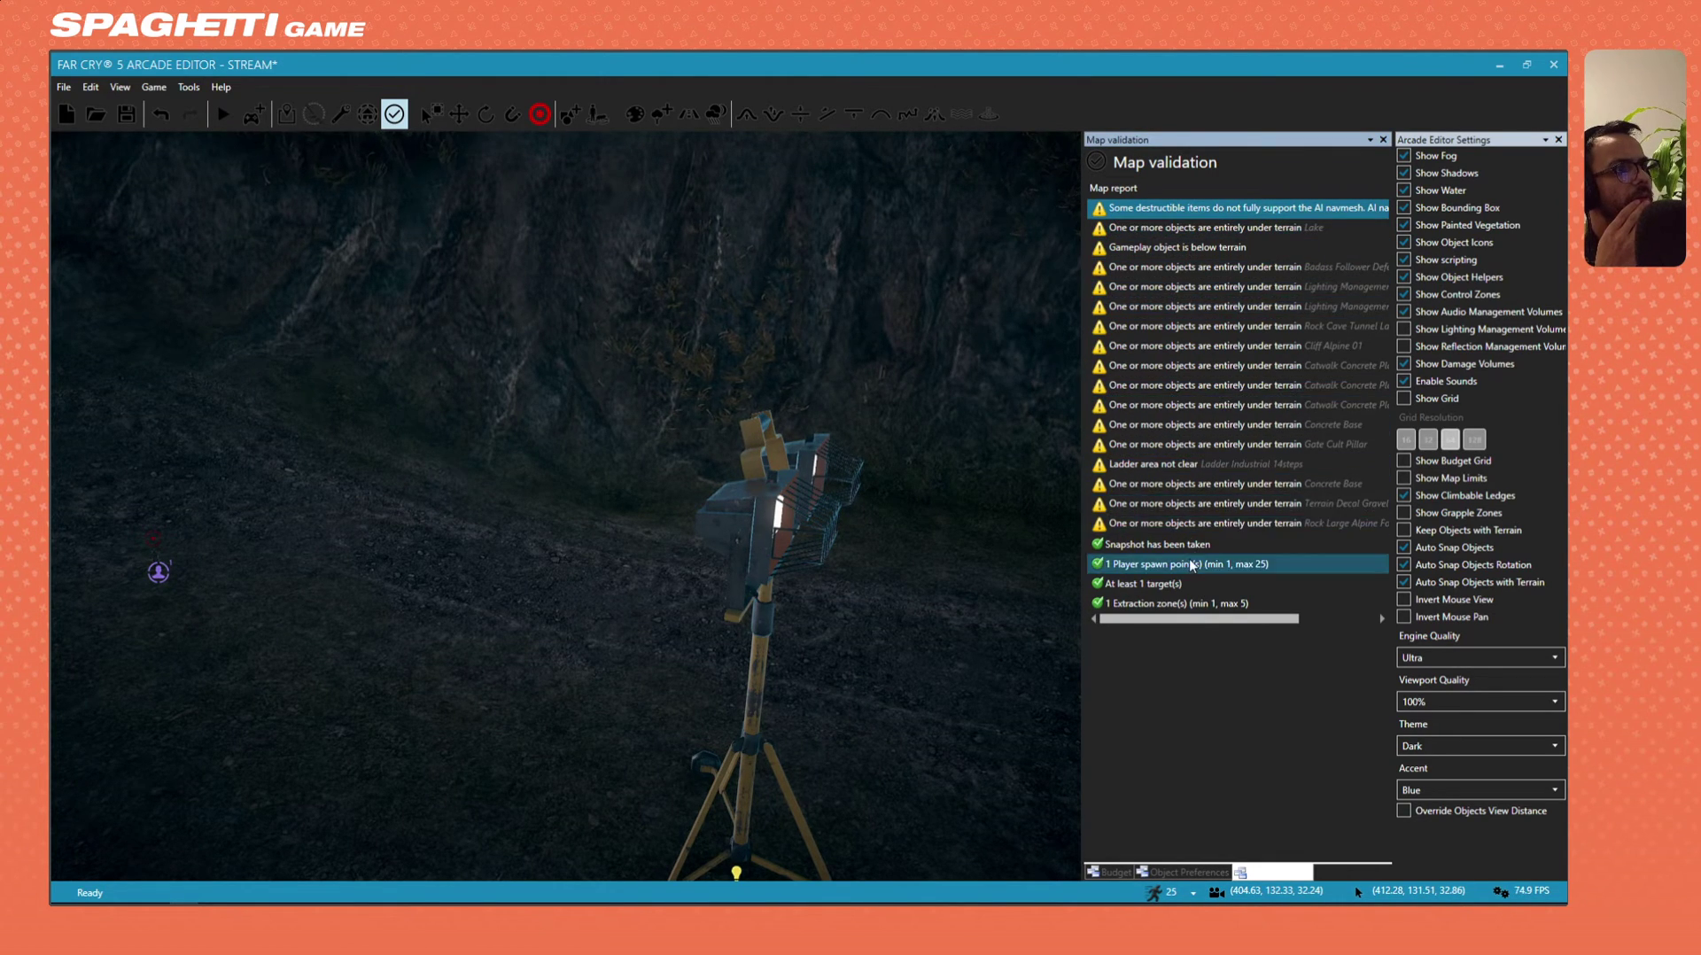
double_click(1189, 524)
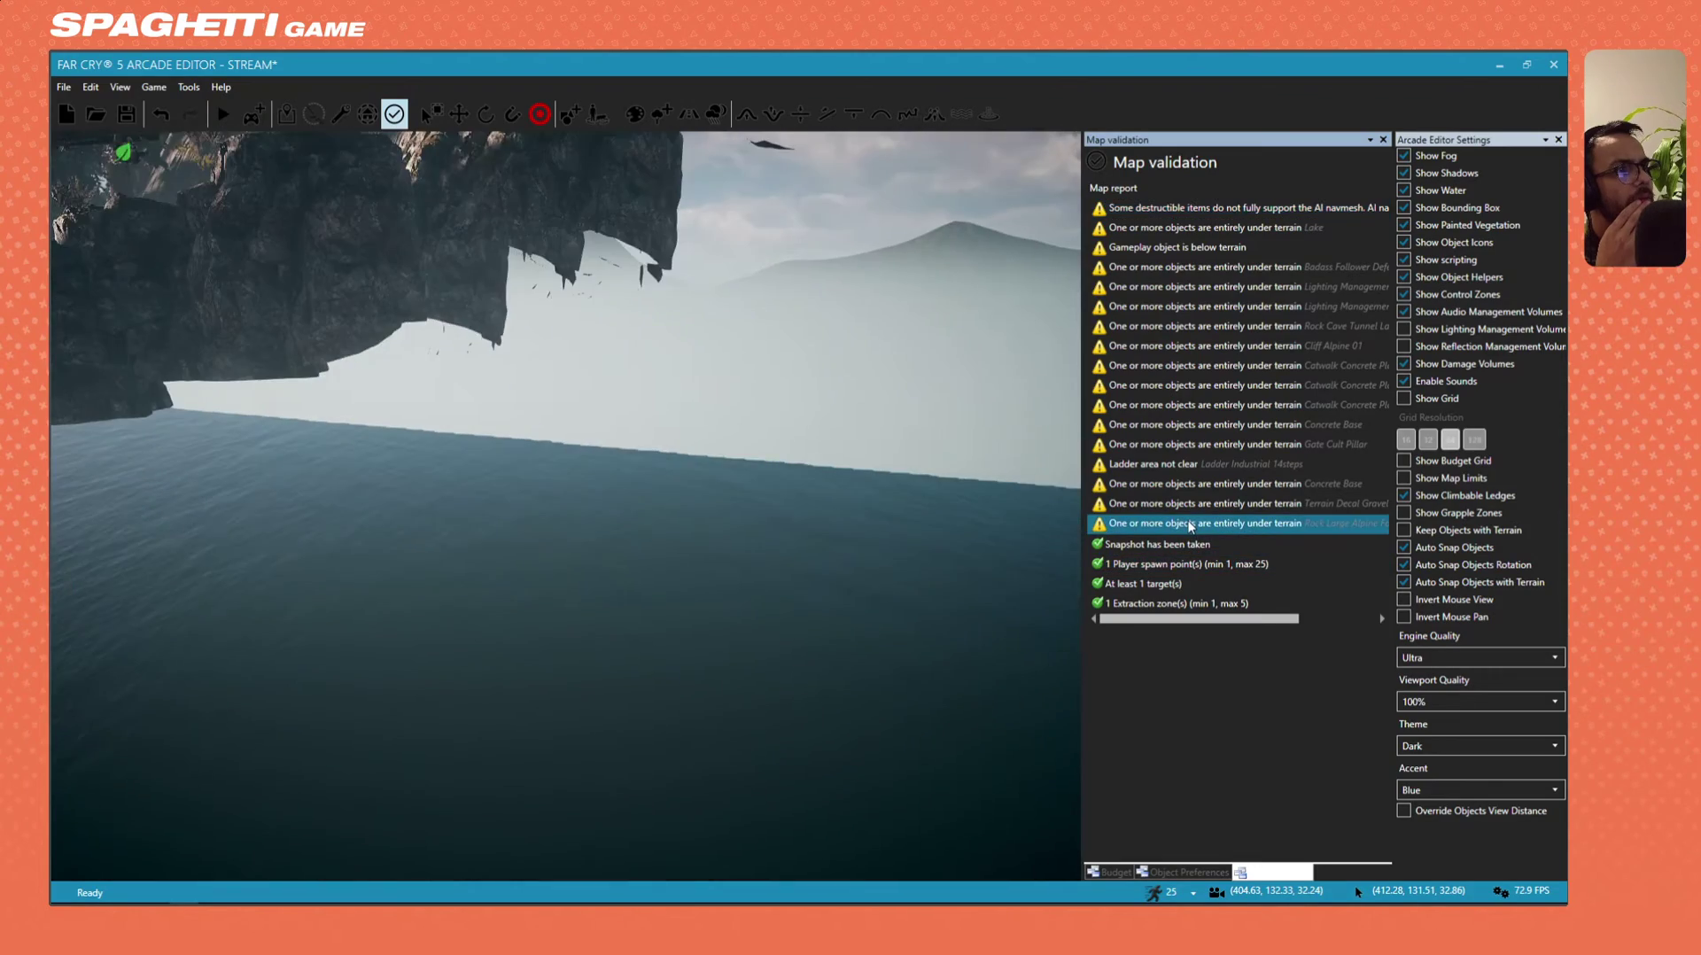
key("s")
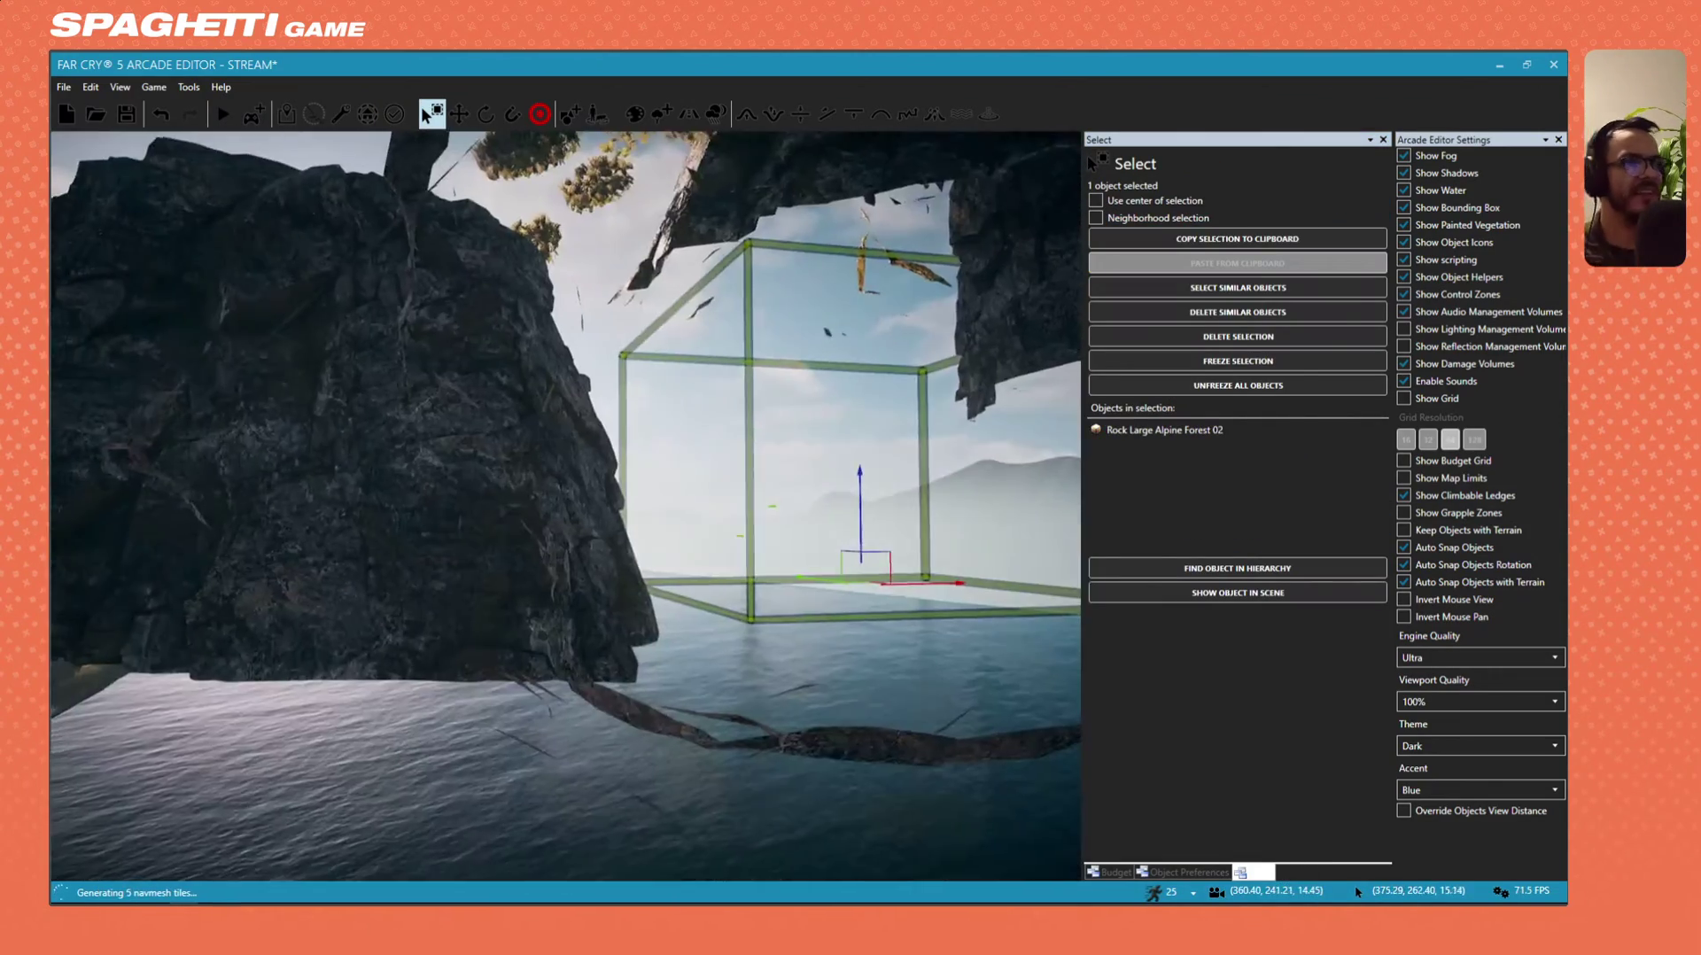
key("w")
right_click_drag(827, 330, 742, 515)
key("s")
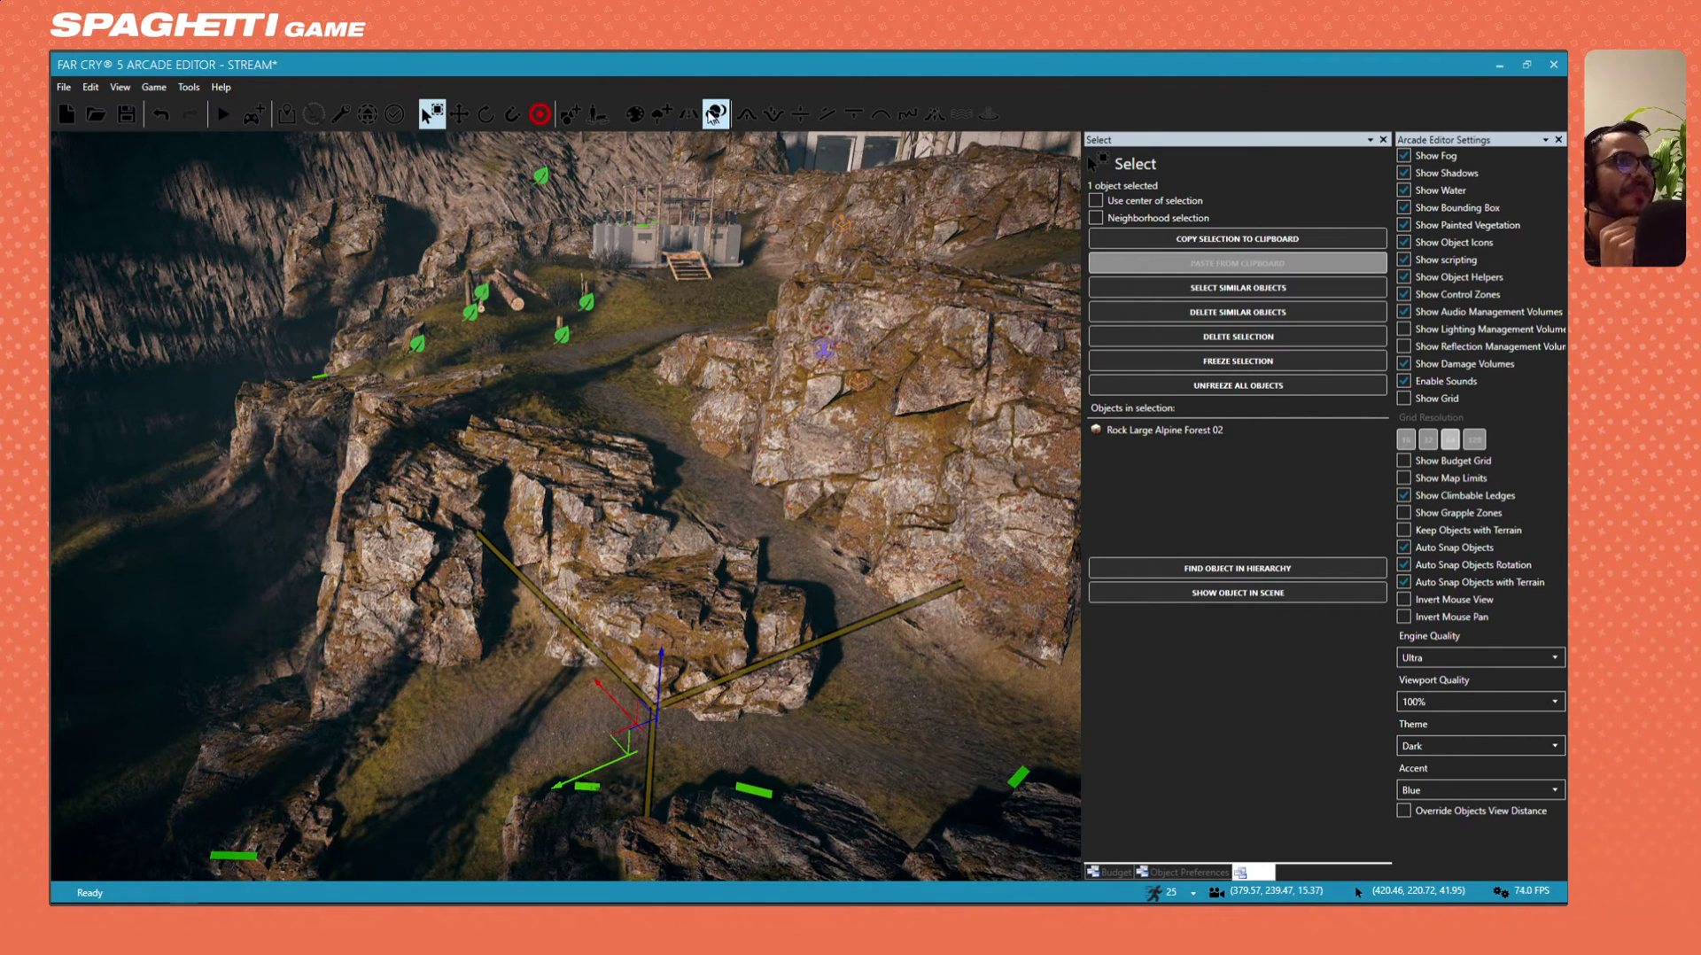
View the environment settings, and round the sharp bend of the Path Gravel 02 road between the rocks by adding and repositioning nodes.
left_click(714, 114)
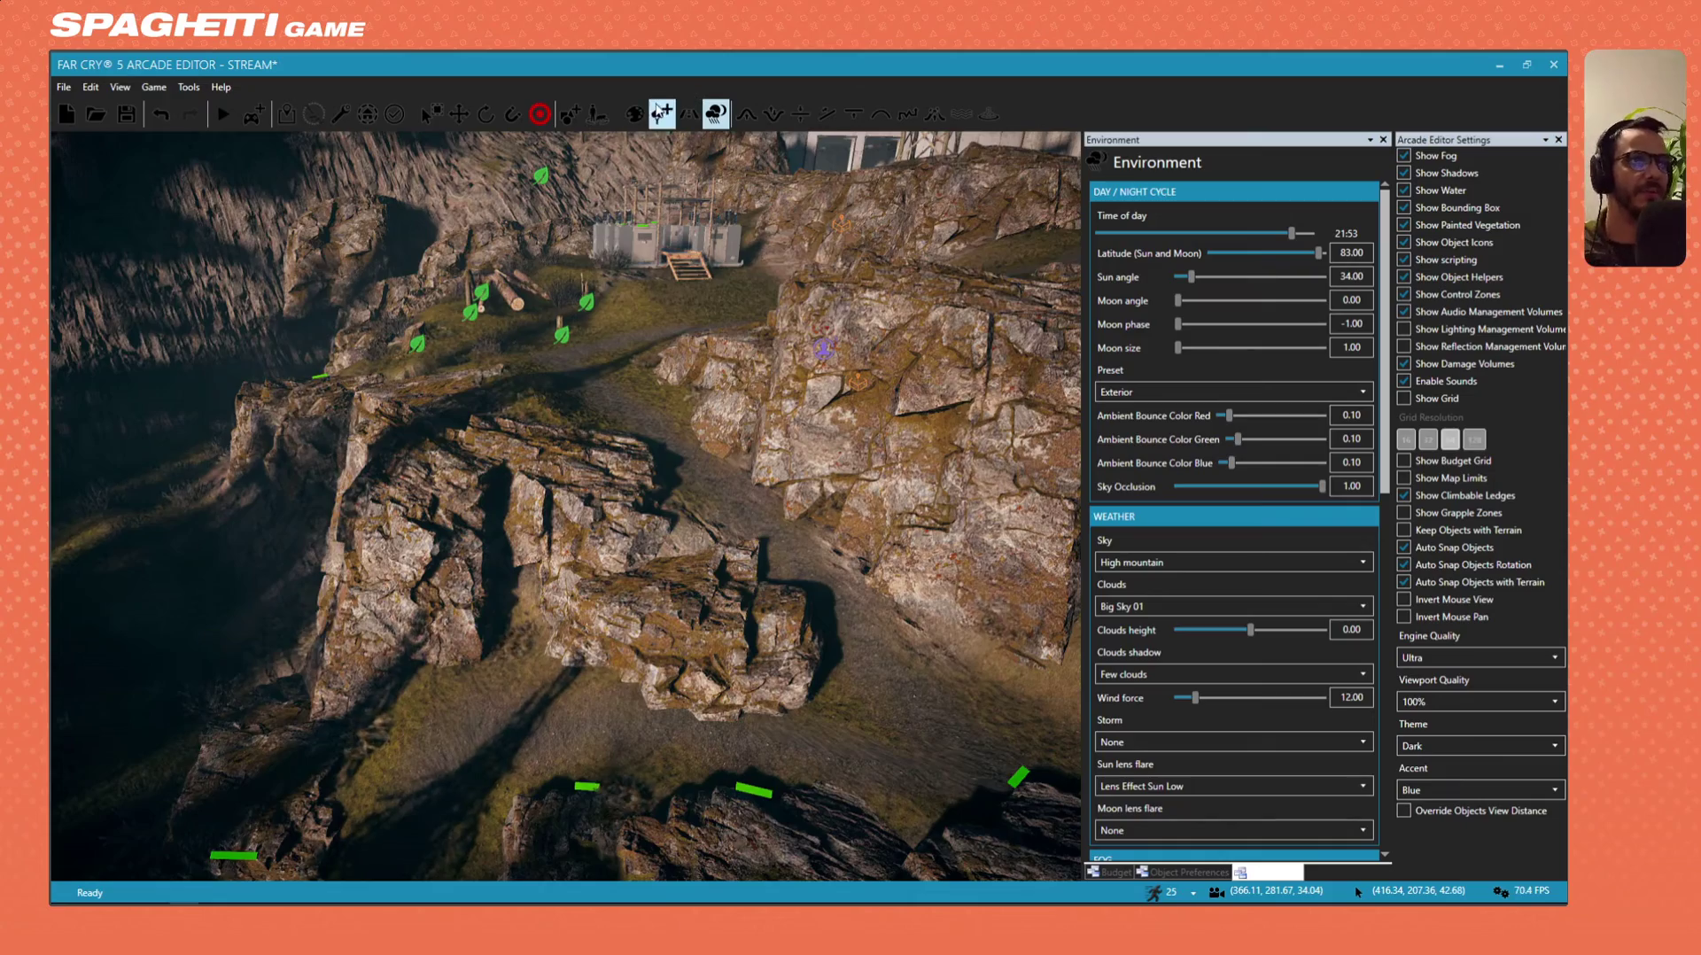
left_click(688, 115)
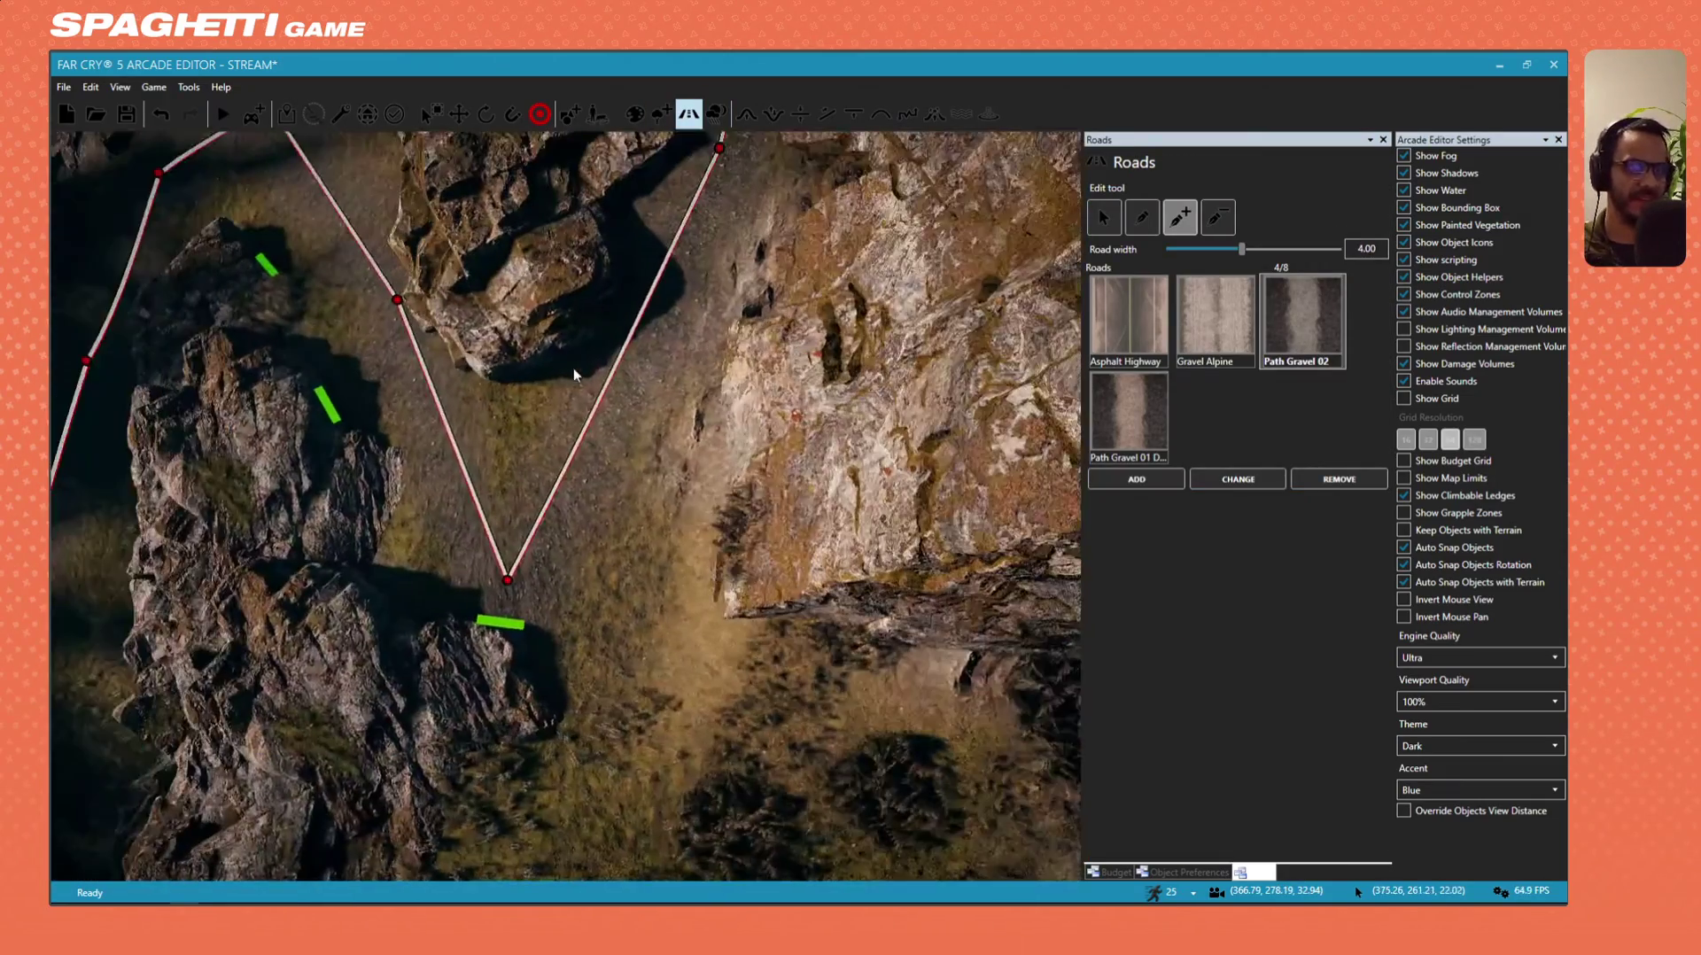
left_click_drag(604, 383, 641, 467)
left_click_drag(464, 470, 451, 474)
left_click_drag(511, 583, 556, 509)
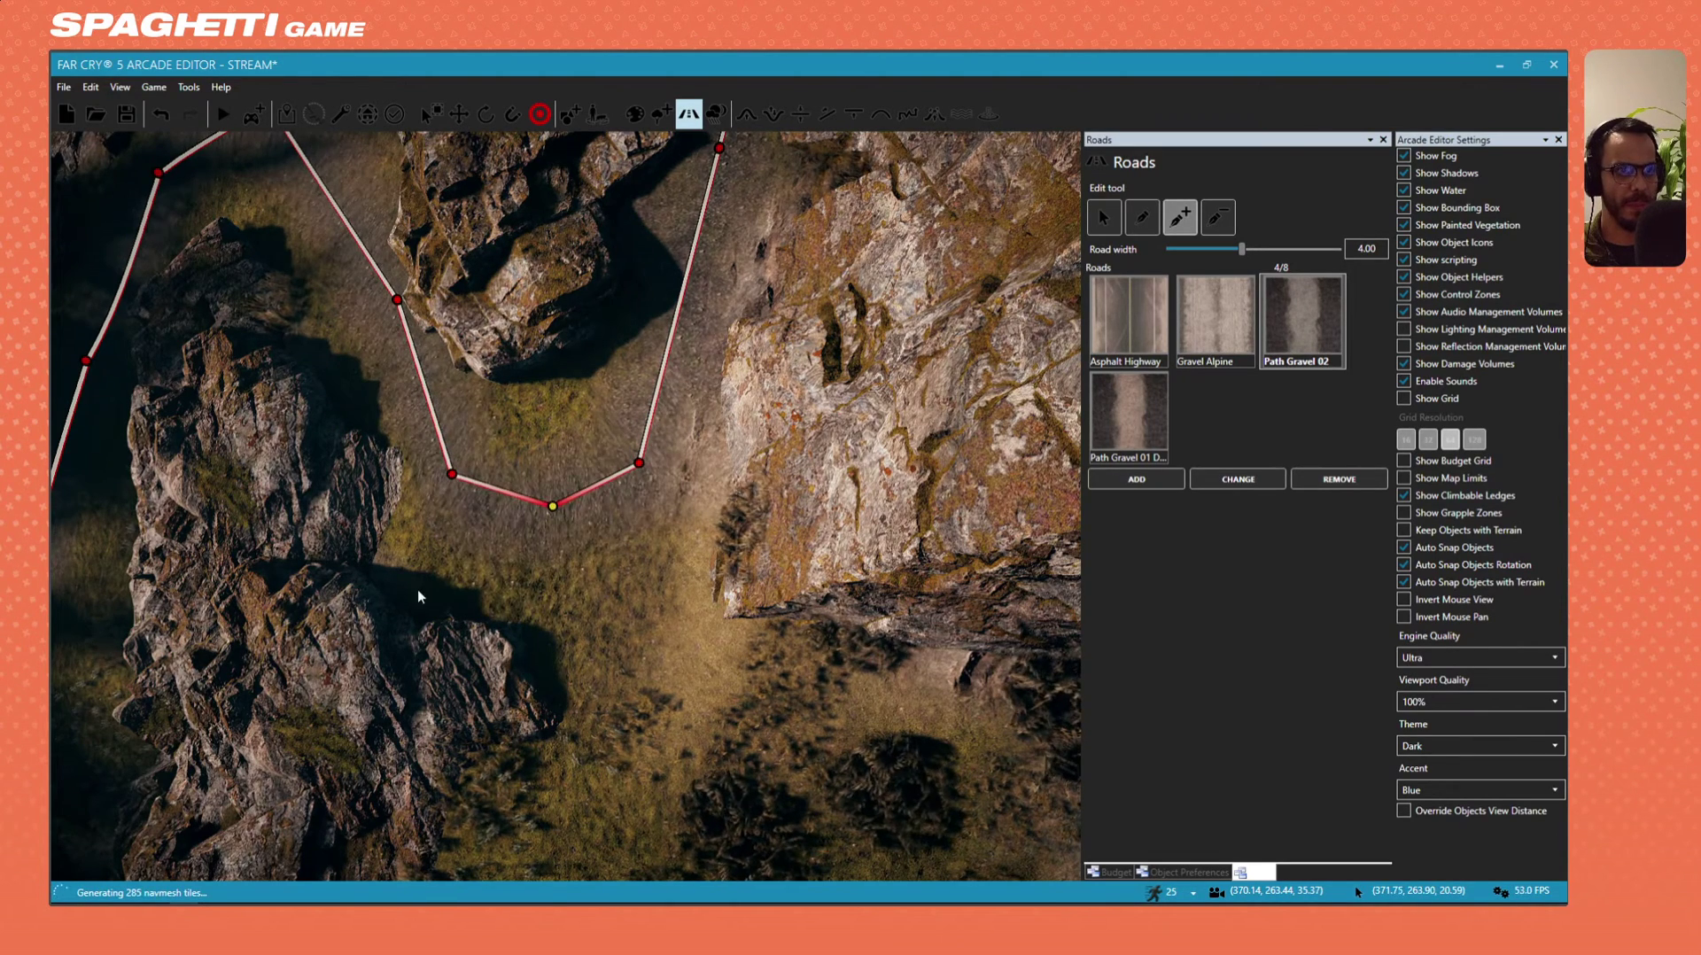
left_click_drag(452, 476, 448, 503)
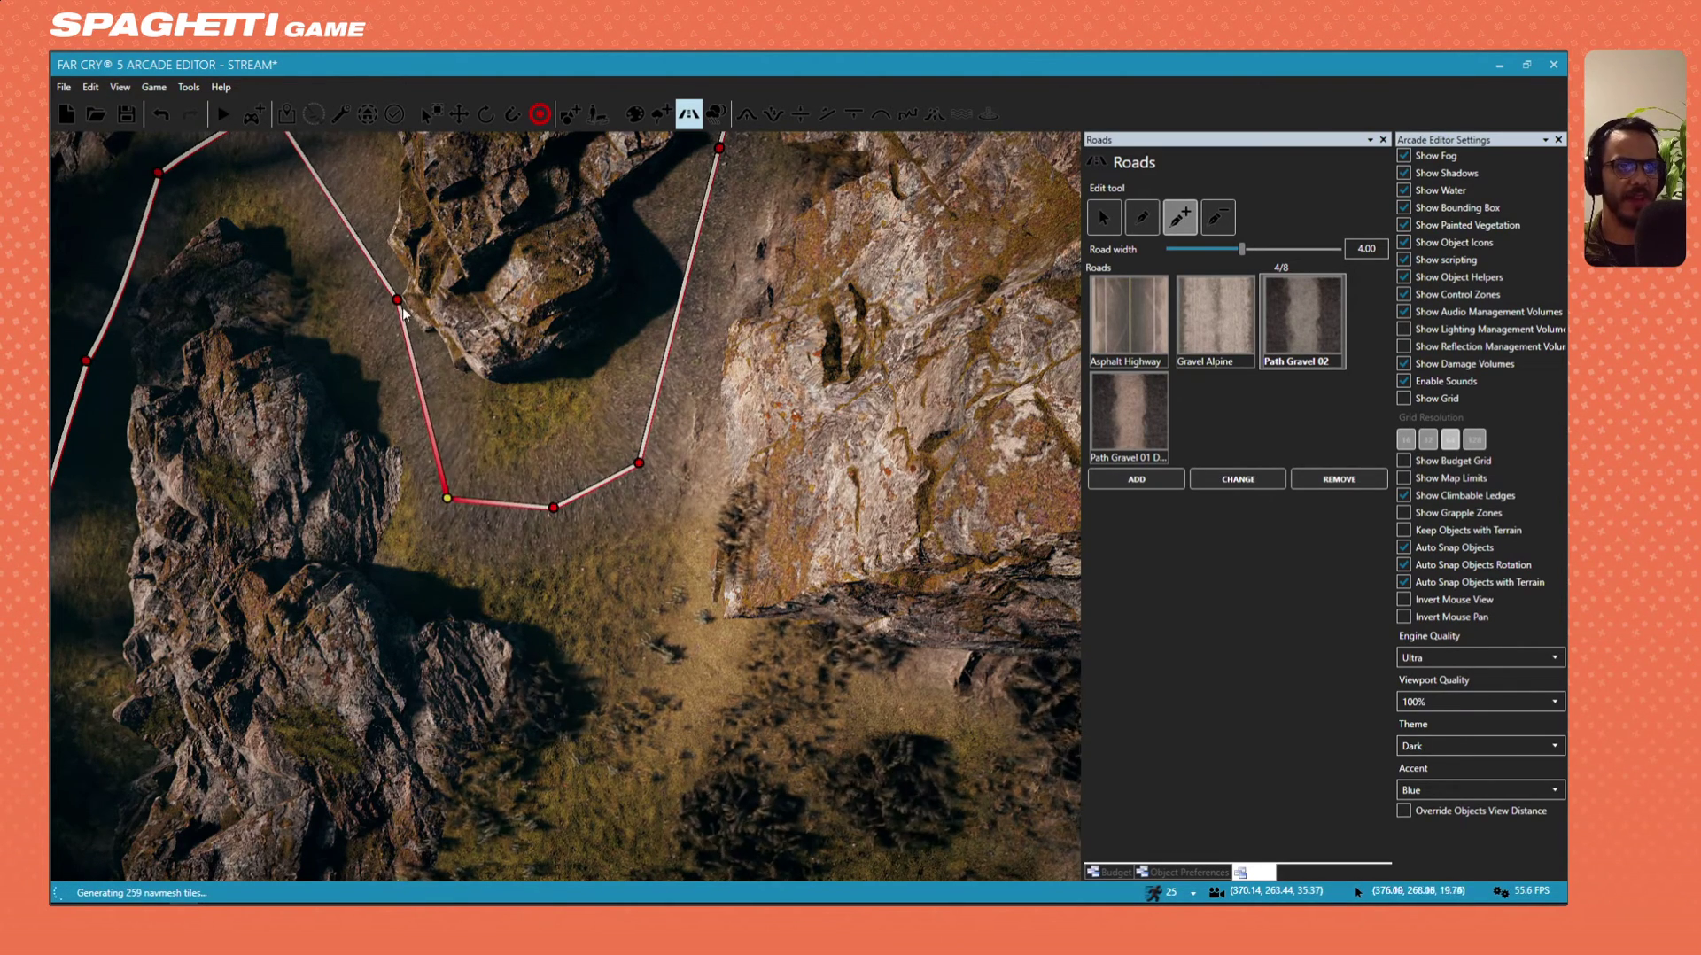
left_click_drag(387, 317, 373, 328)
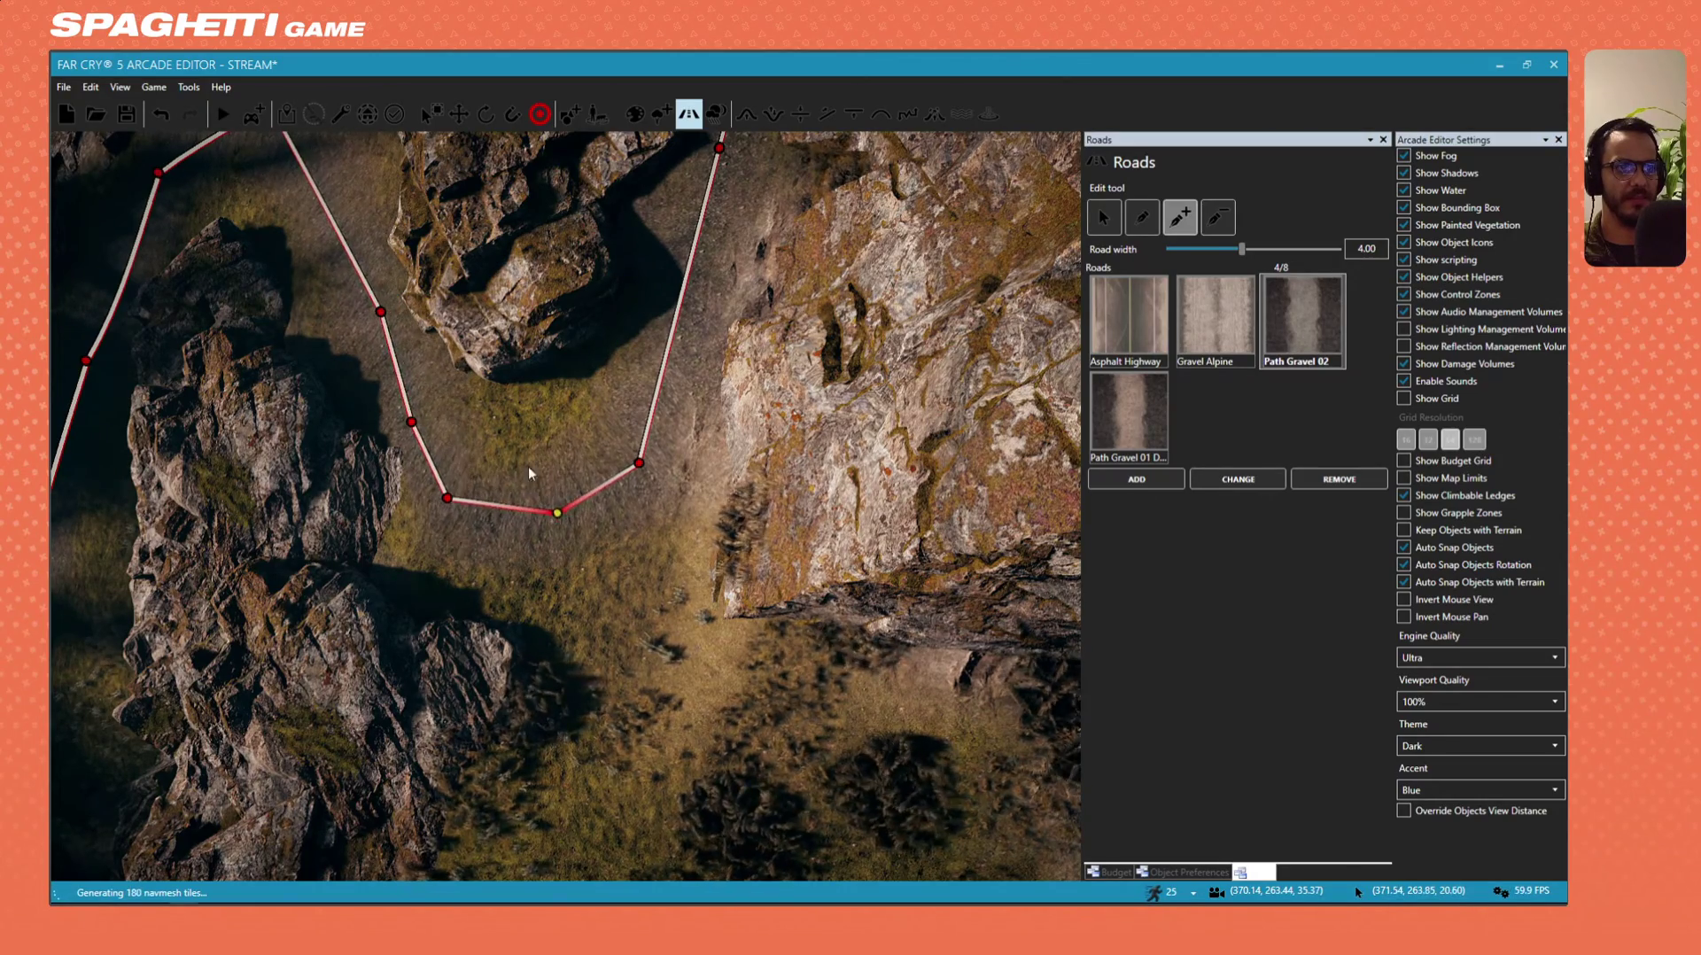
key("w")
right_click_drag(531, 475, 567, 474)
key("s")
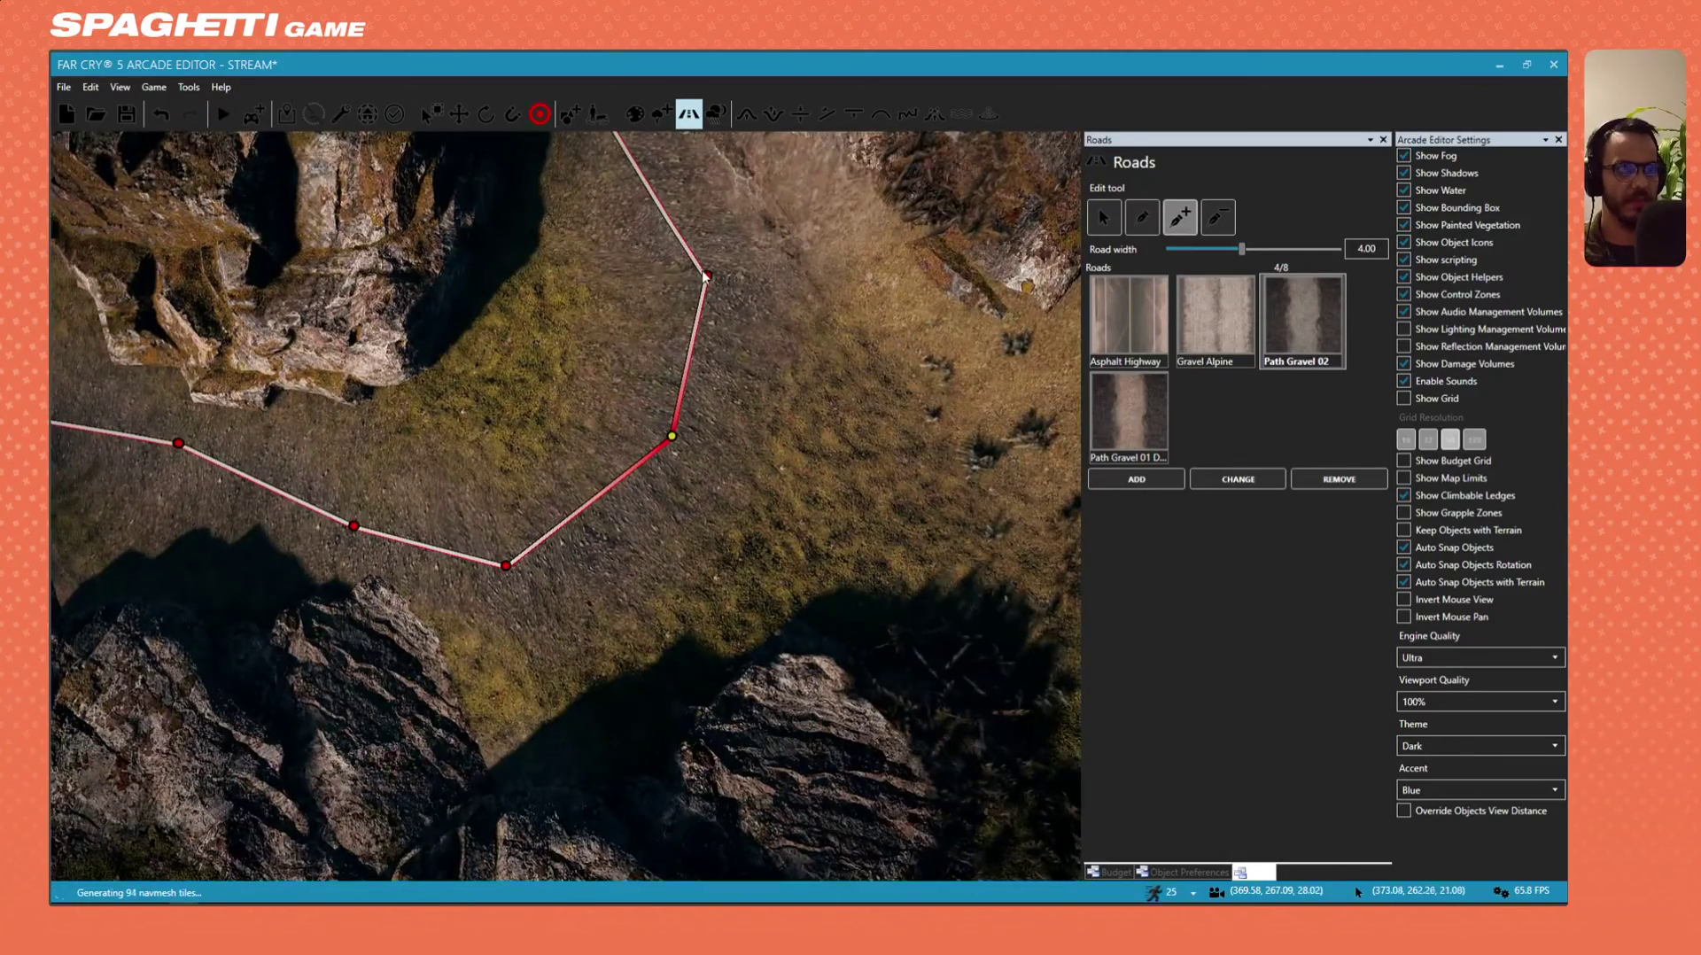
key("s")
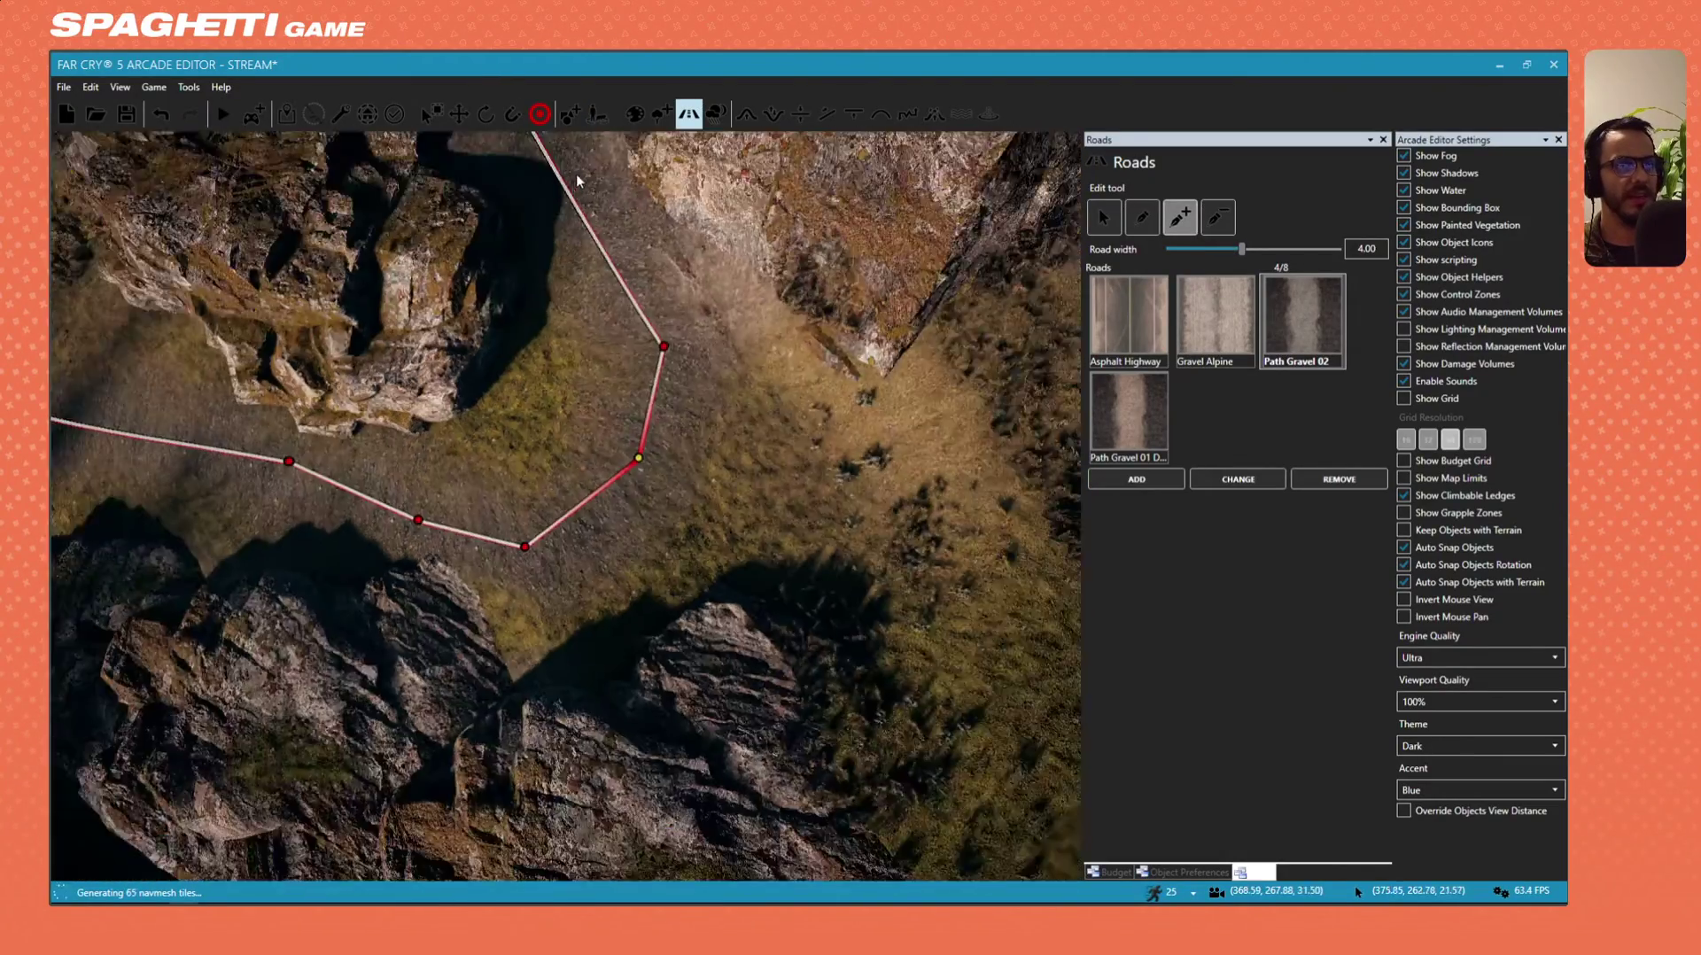
key("a")
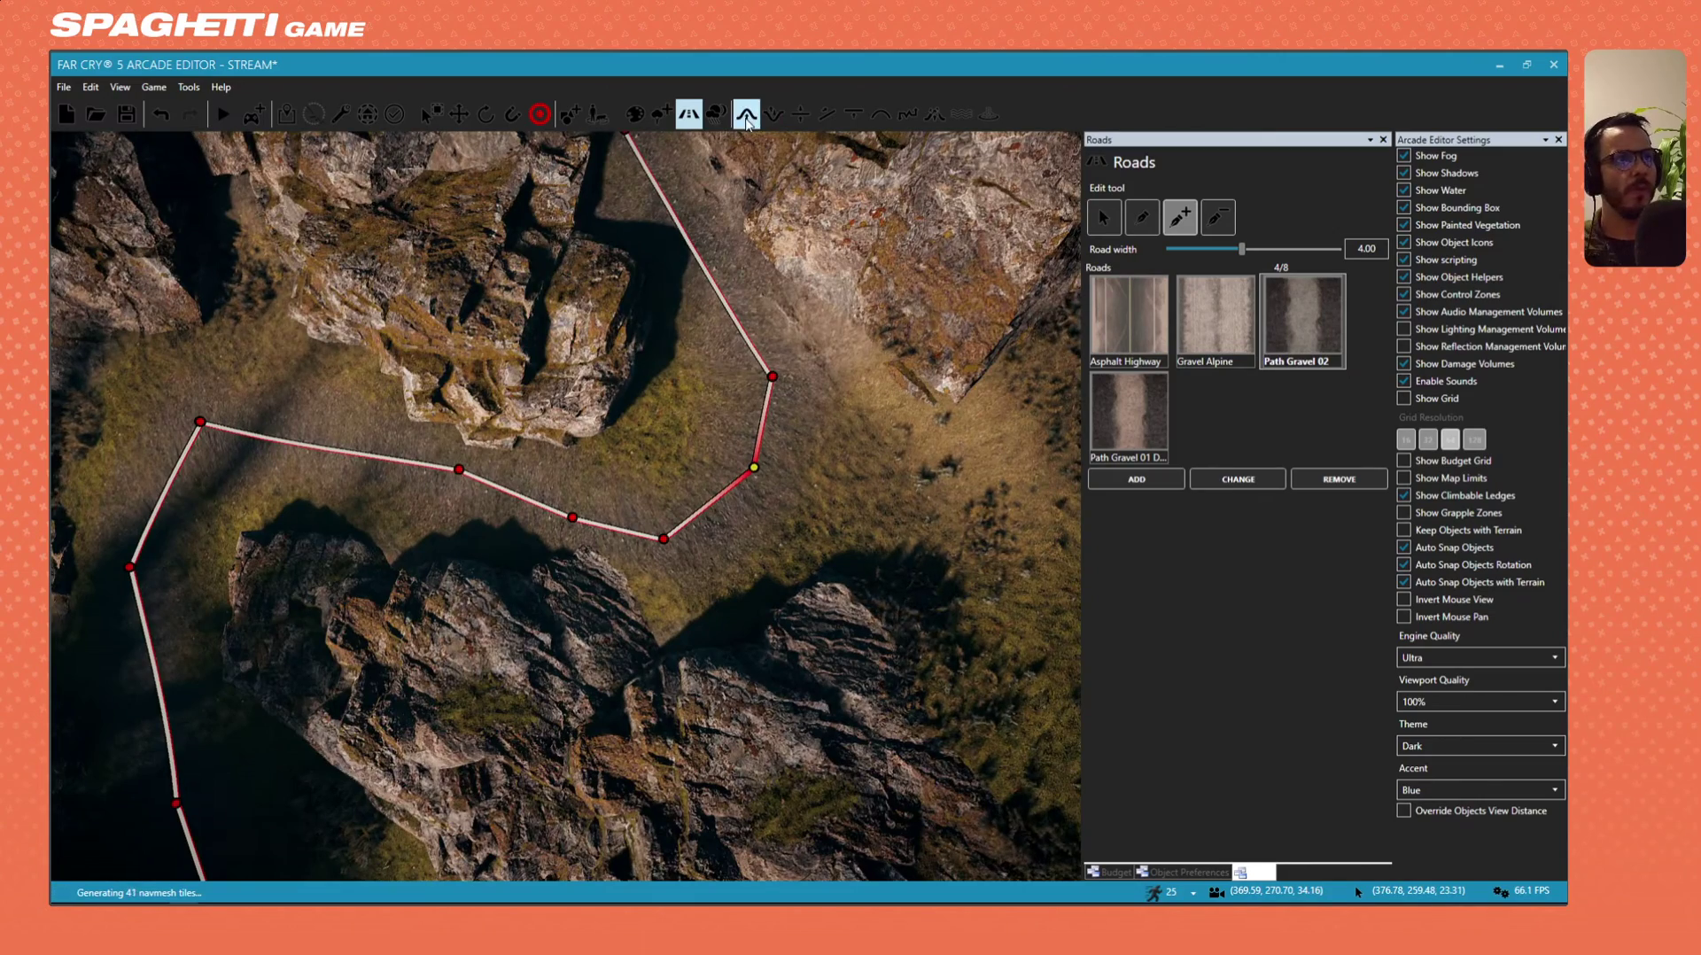
Activate the Smooth terrain brush and examine the rocky mountain path and the cliffs around the helicopter pad.
left_click(880, 114)
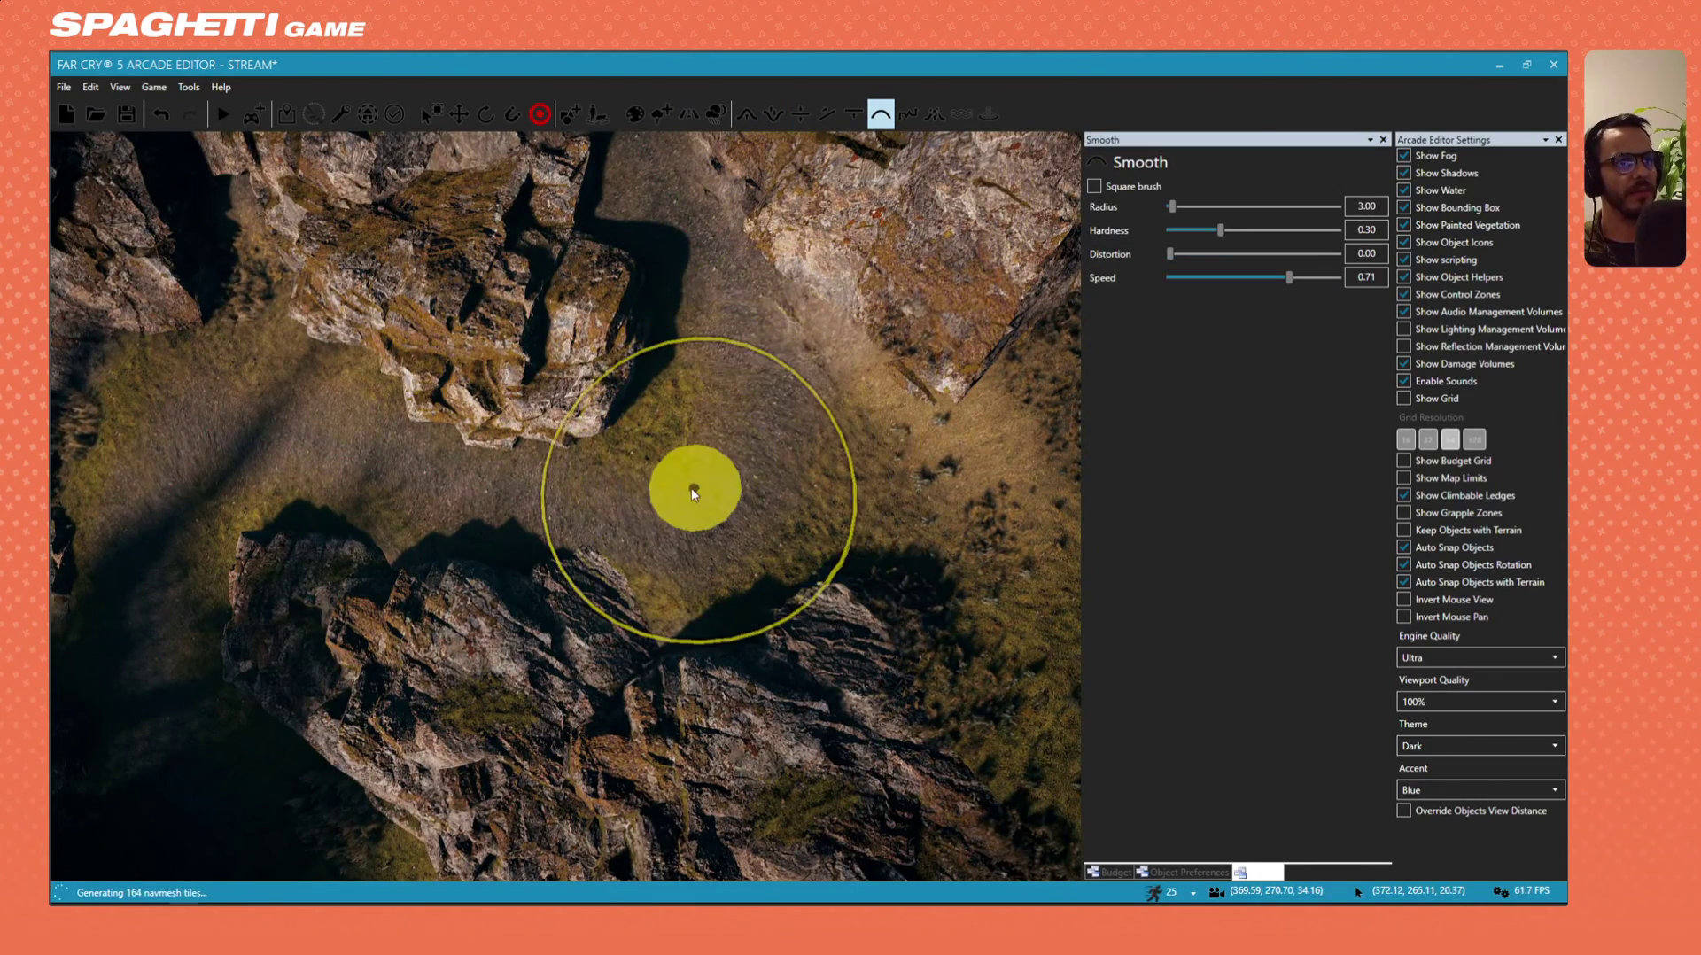
key("w")
right_click_drag(467, 474, 337, 381)
key("s")
key("s")
right_click_drag(417, 683, 532, 620)
key("a")
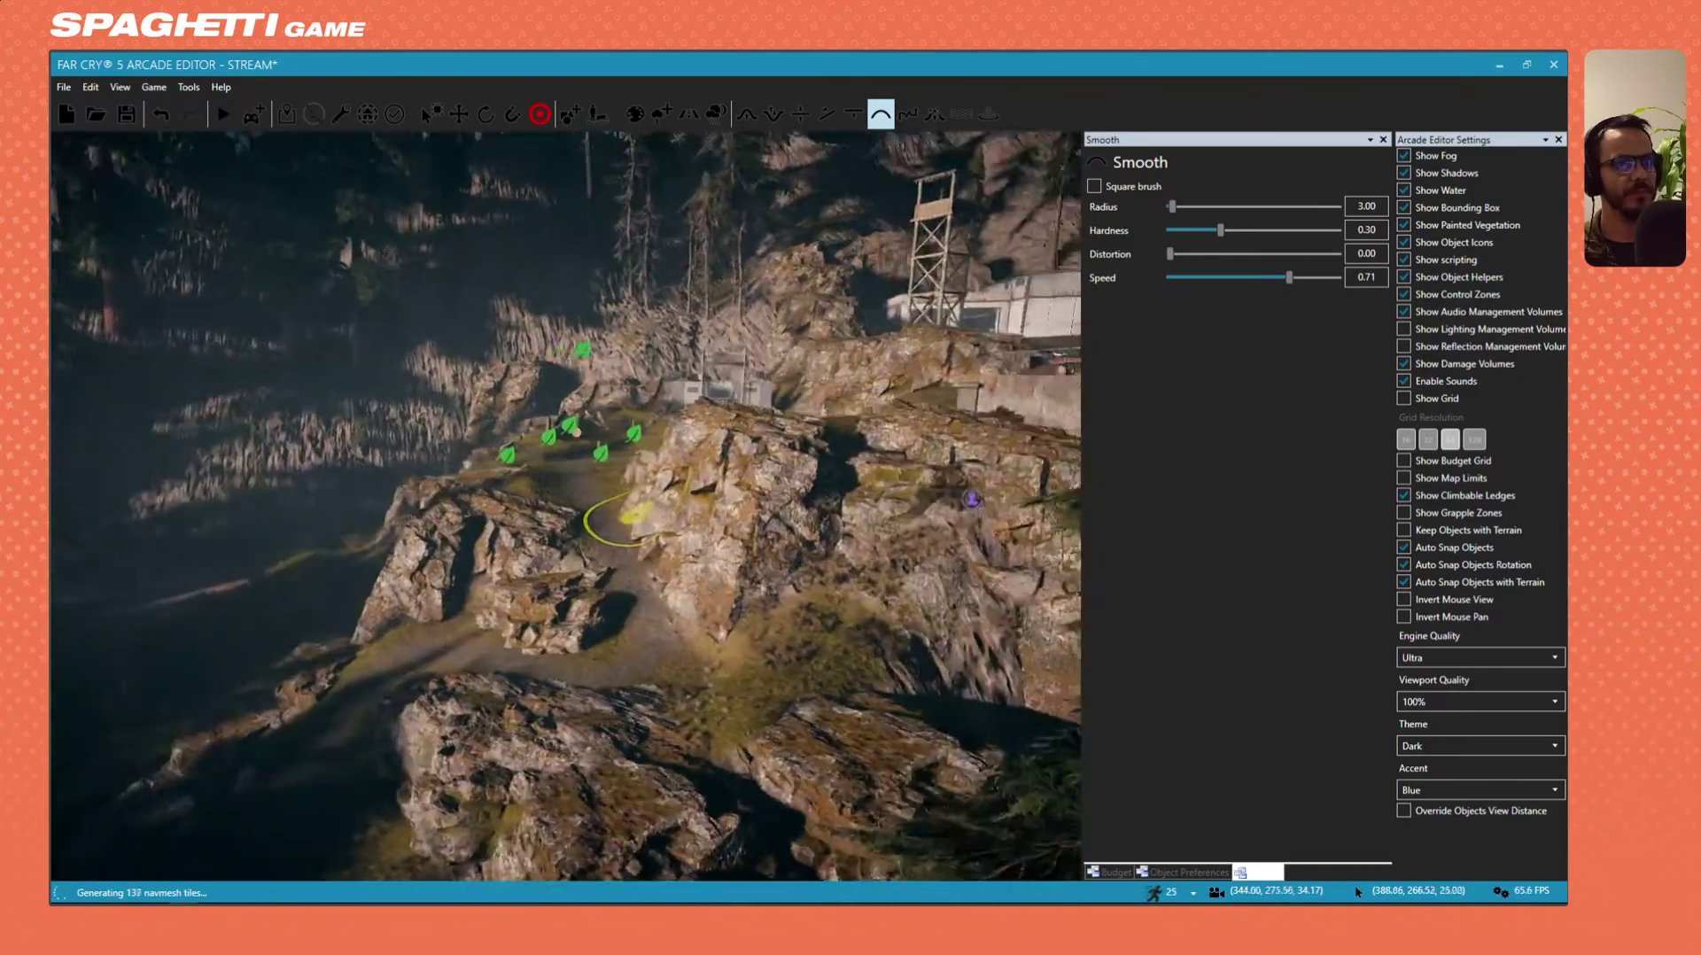
key("s")
right_click_drag(416, 558, 535, 540)
key("d")
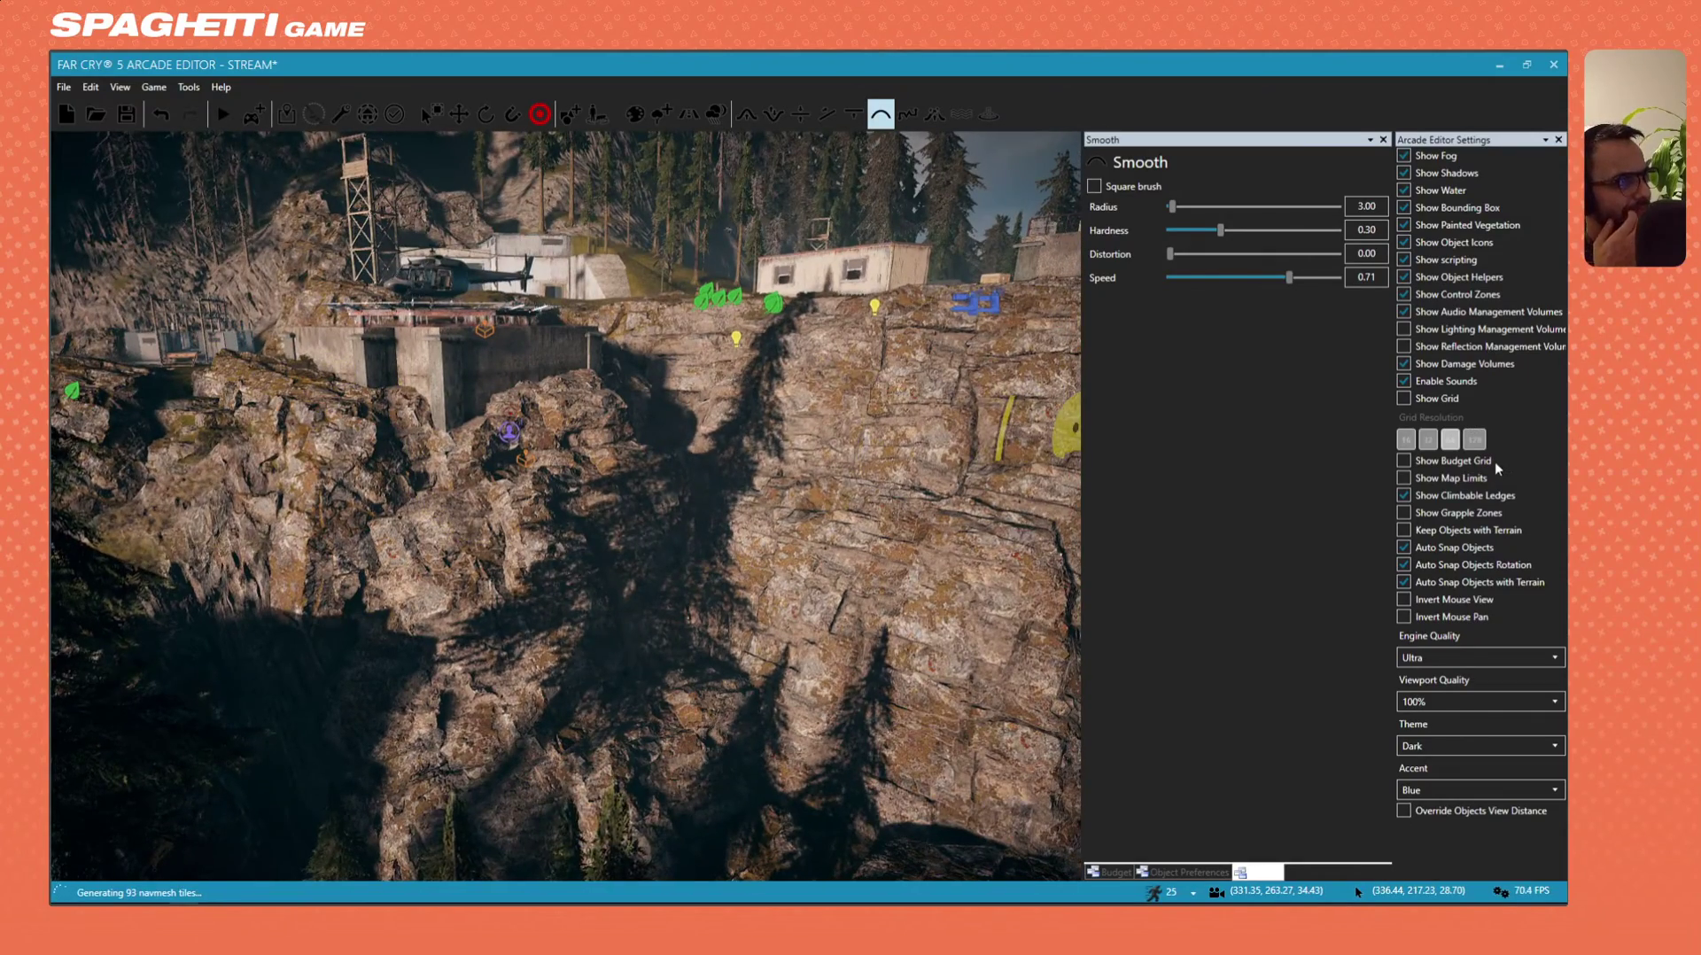
Show the budget grid and examine it across the map from high above.
key("s")
right_click_drag(876, 460, 691, 602)
key("d")
key("w")
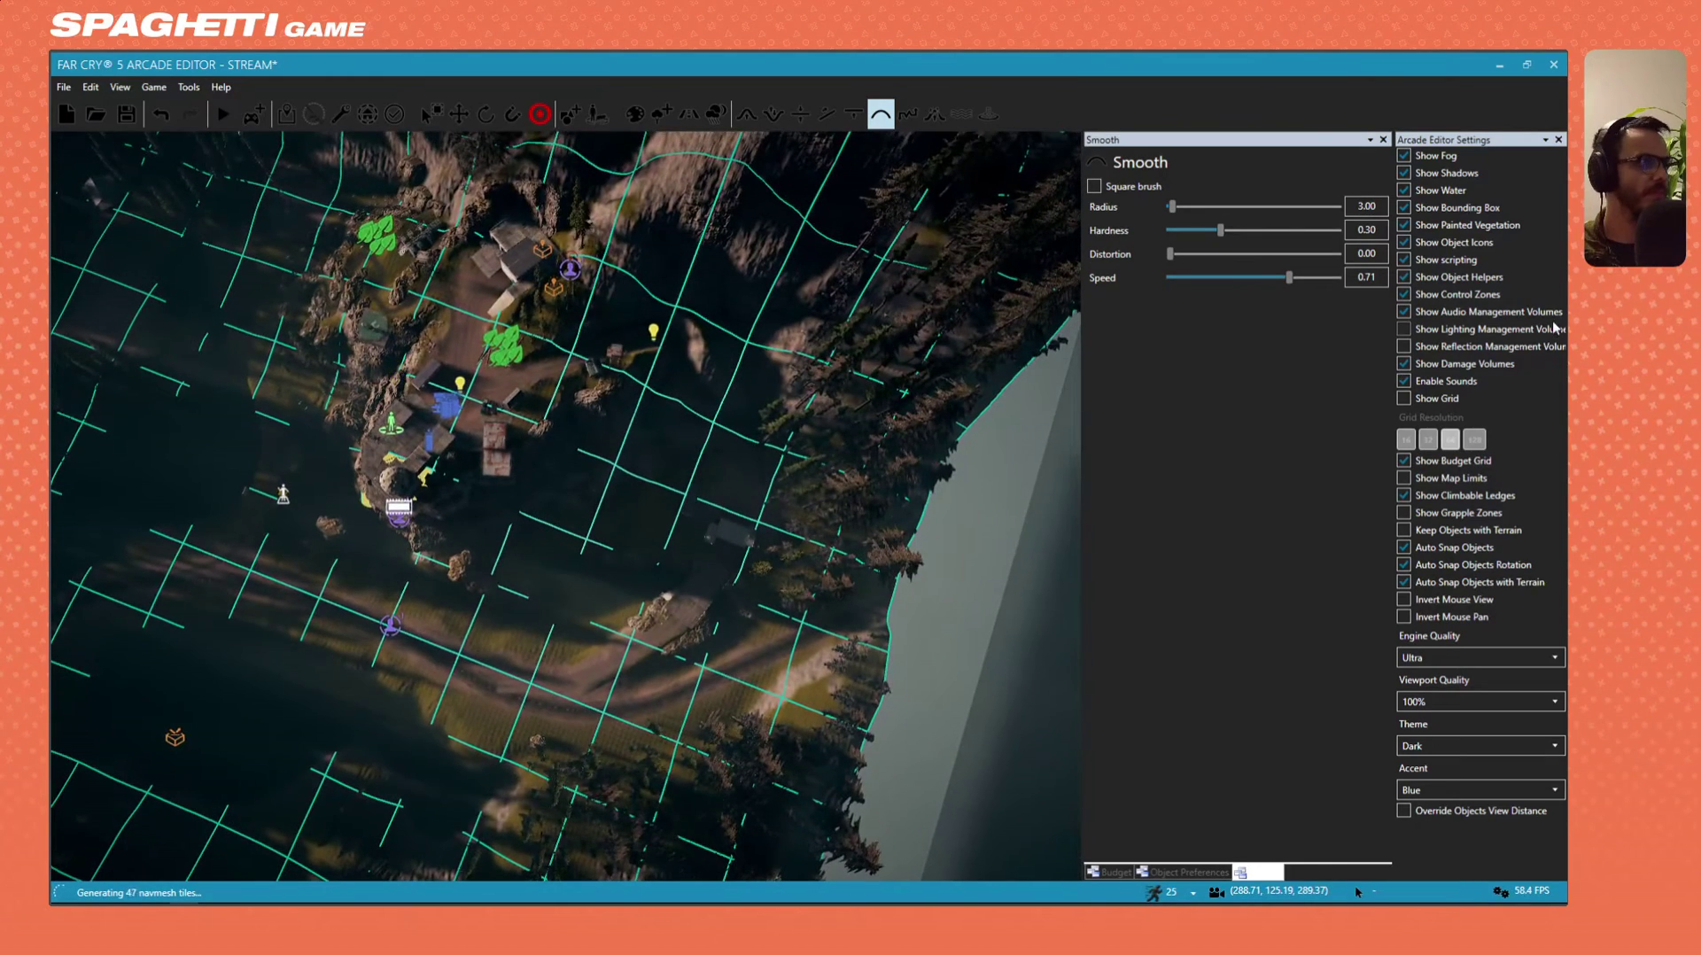
Hide the budget grid and climbable ledges, show the grapple zones, and examine them around the helicopters.
key("a")
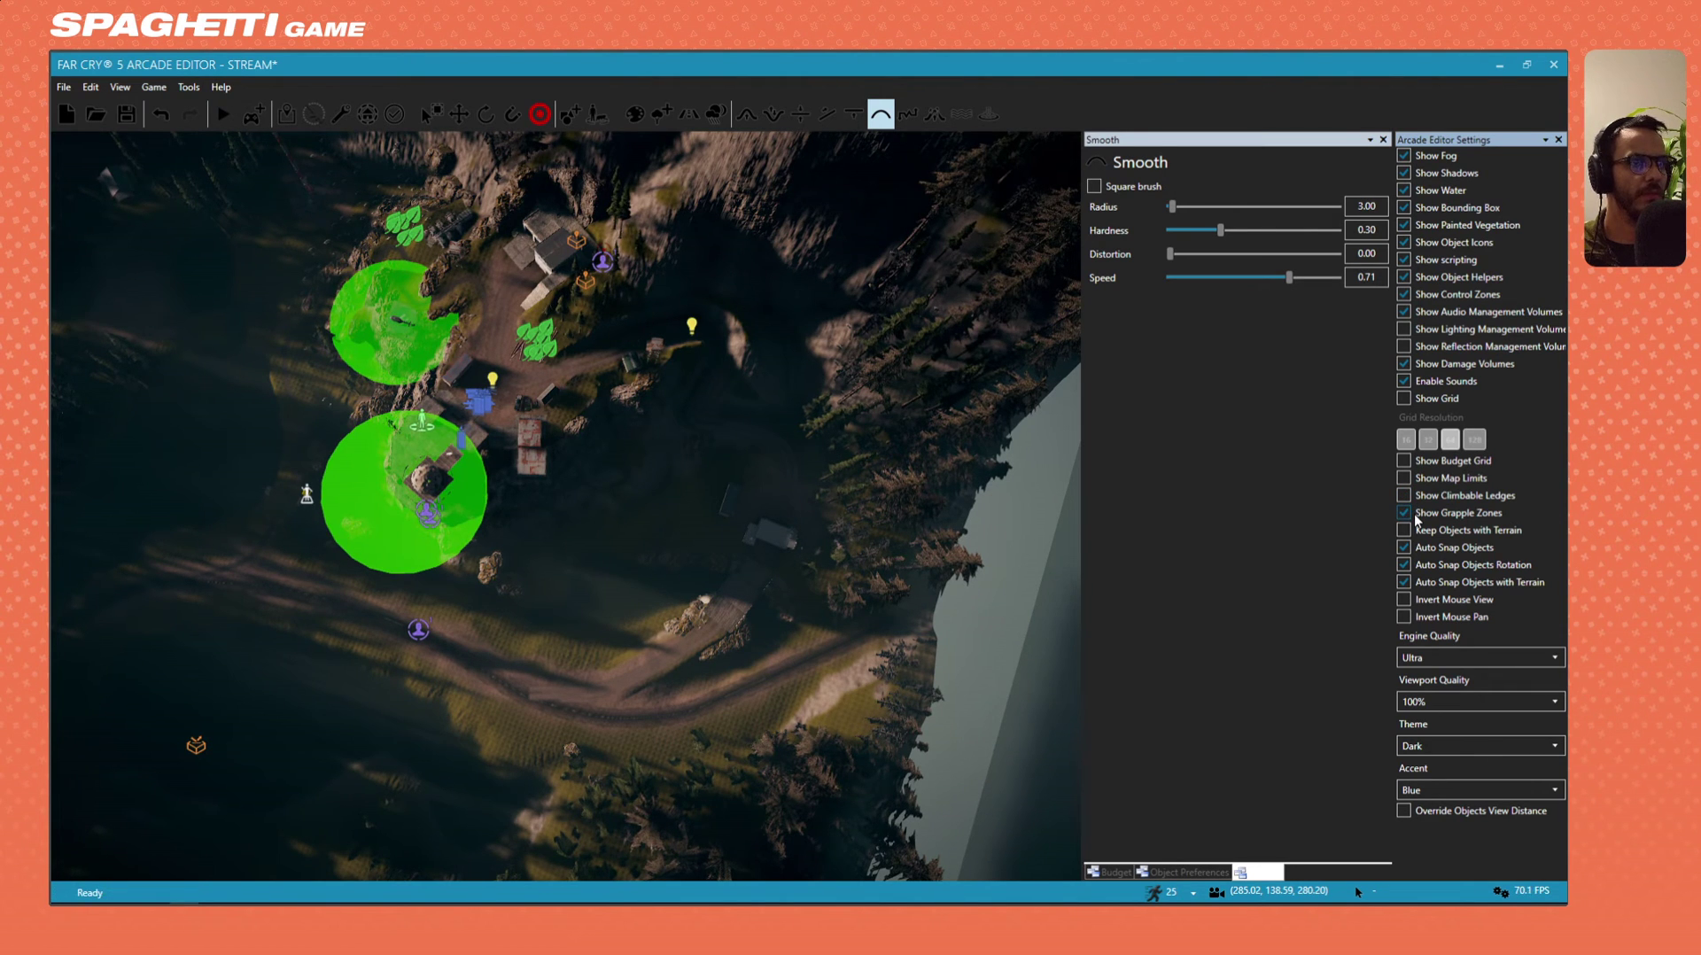
right_click_drag(798, 531, 736, 469)
key("w")
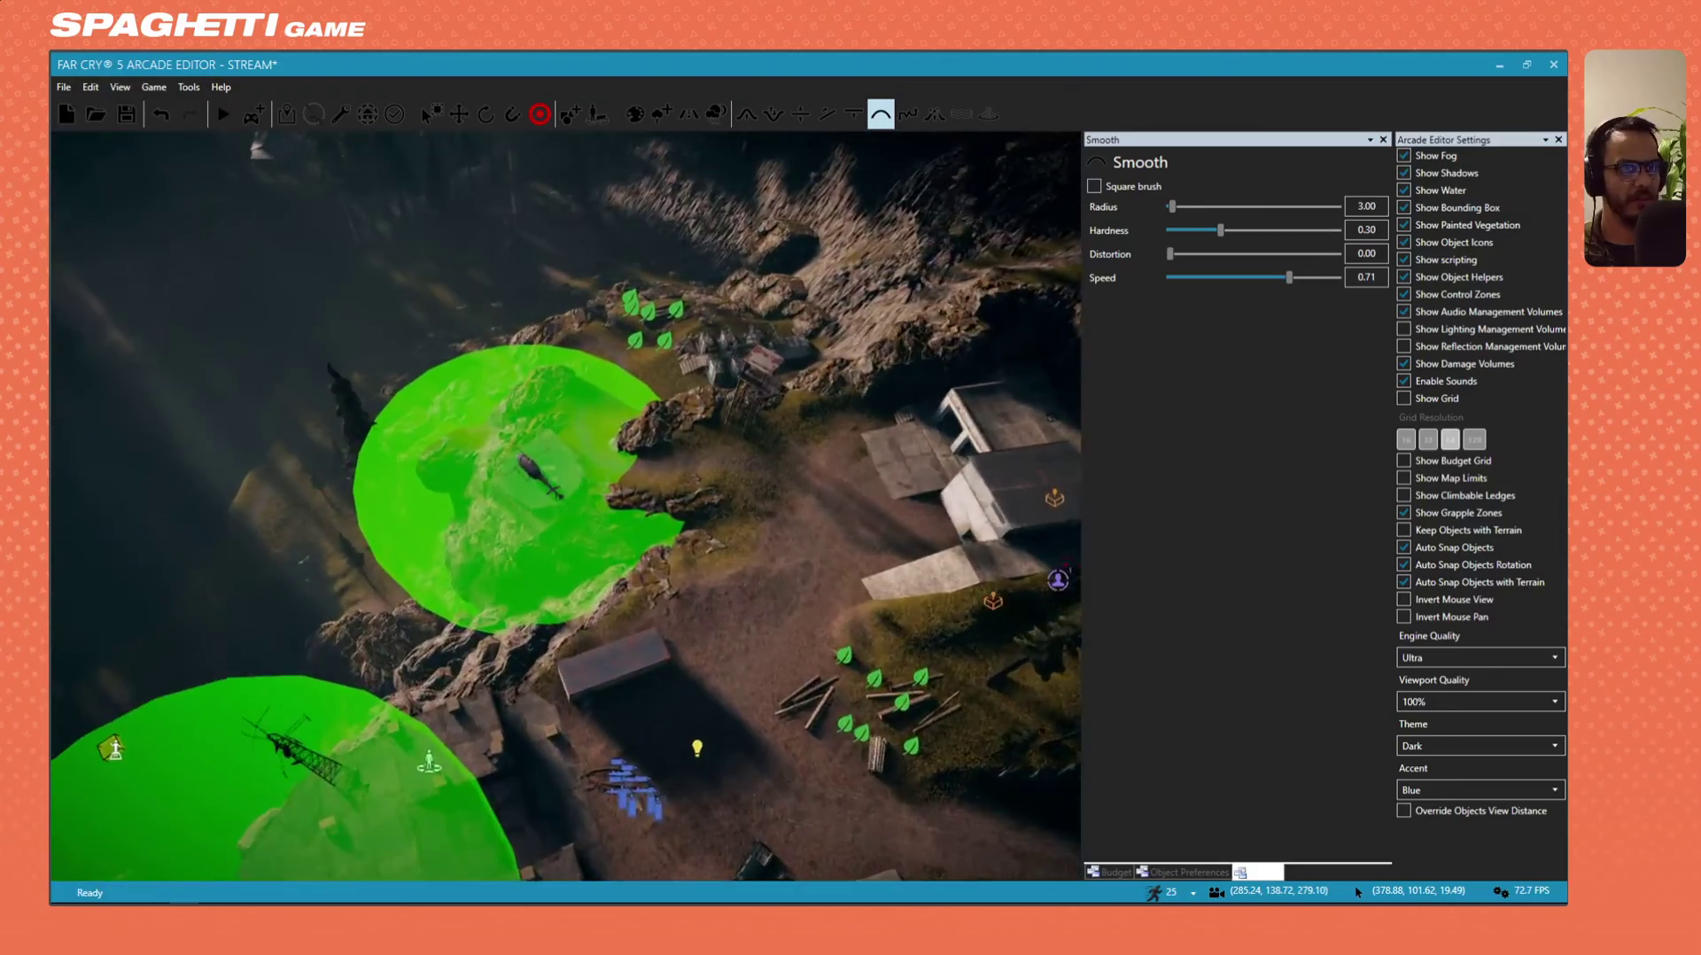
key("w")
right_click_drag(567, 504, 665, 367)
key("w")
key("s")
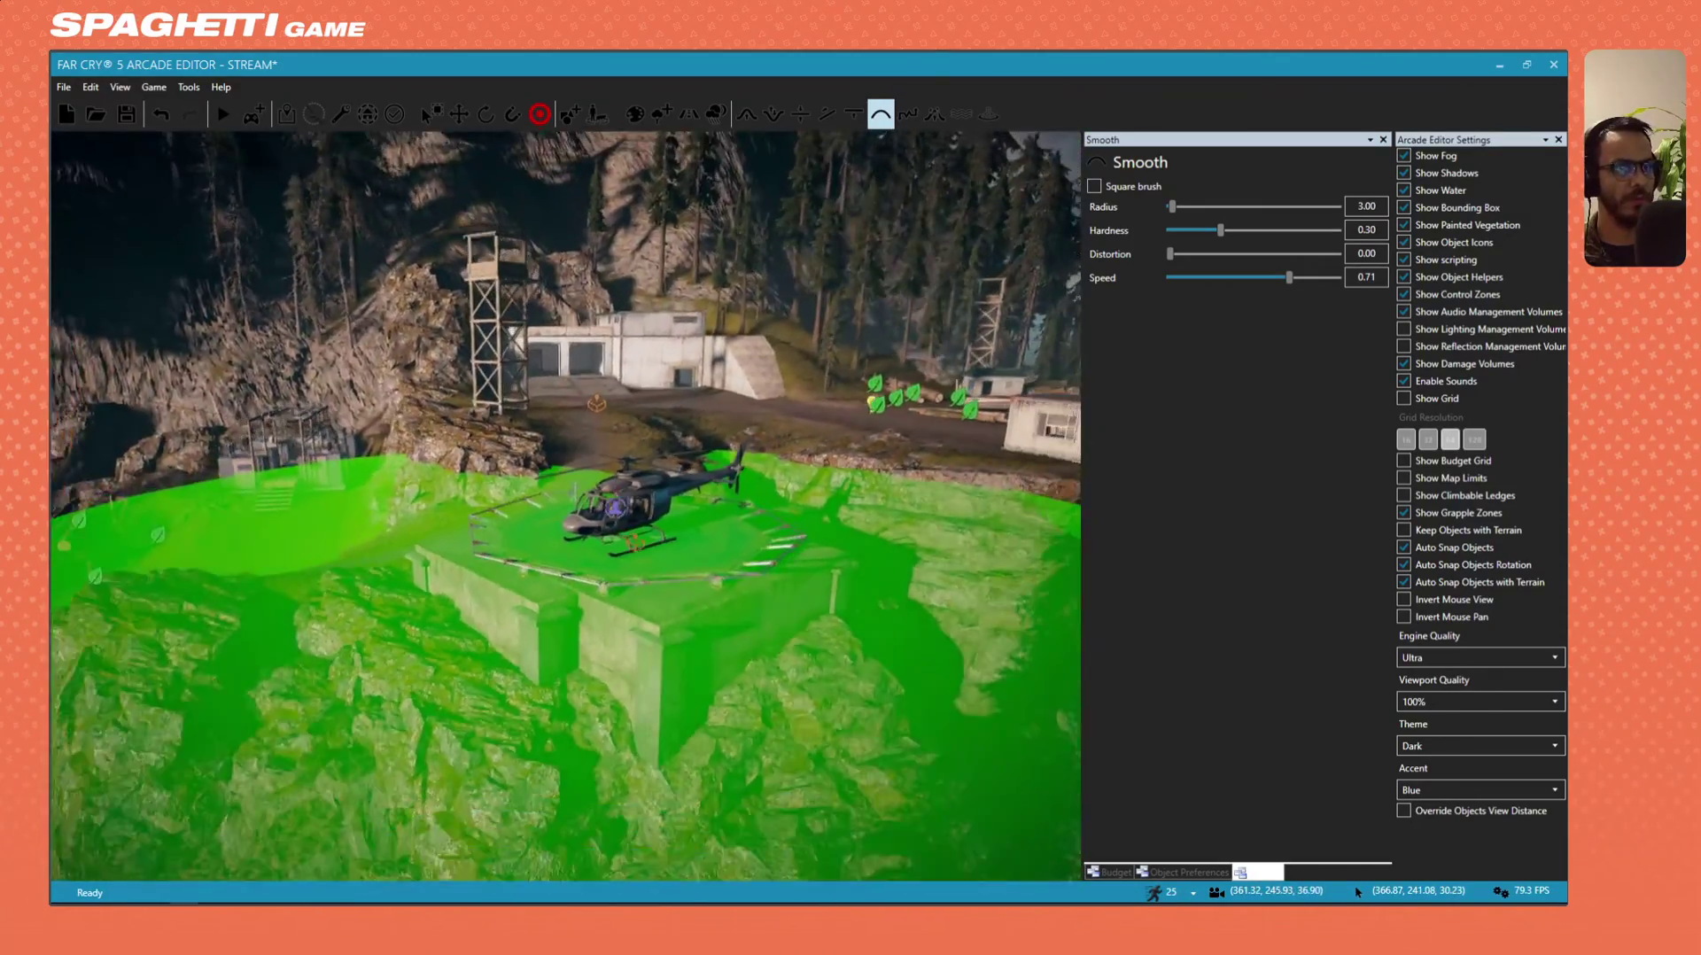
key("s")
key("w")
mouse_move(567, 505)
right_mouse_down()
mouse_move(562, 655)
mouse_move(572, 496)
mouse_move(708, 337)
mouse_move(575, 495)
mouse_move(611, 612)
mouse_move(655, 602)
right_mouse_up()
key("w")
key("s")
key("s")
Hide the grapple zones, and toggle Keep Objects with Terrain on and back off.
right_click_drag(567, 421, 709, 461)
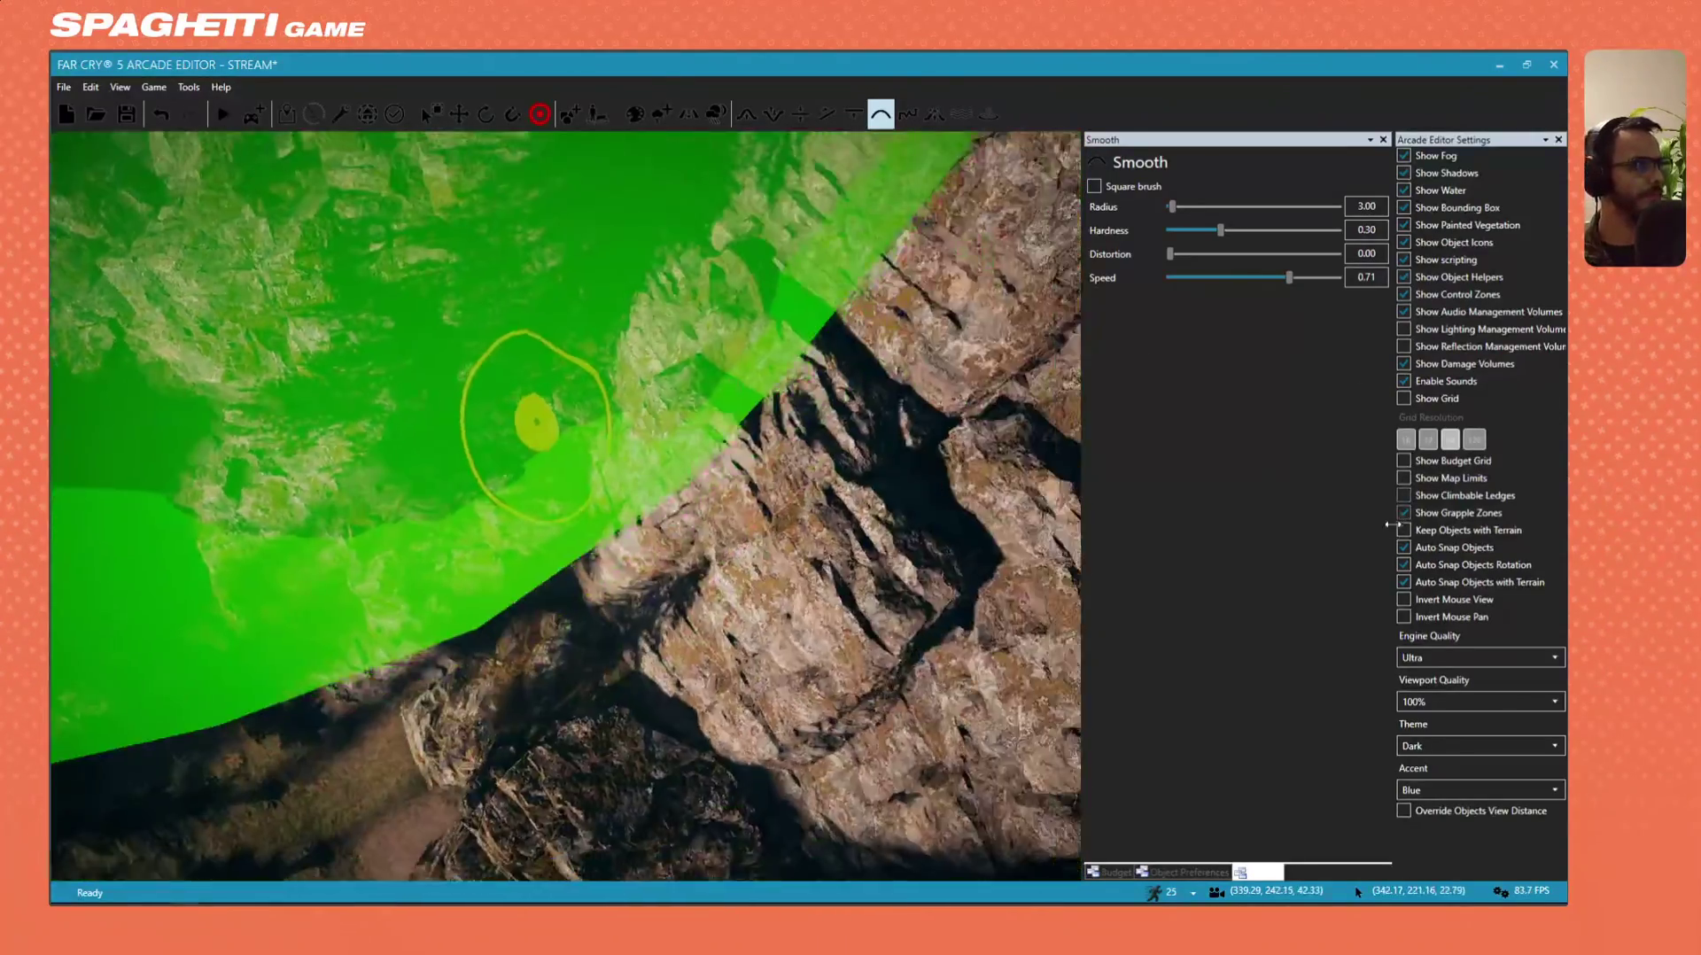
key("w")
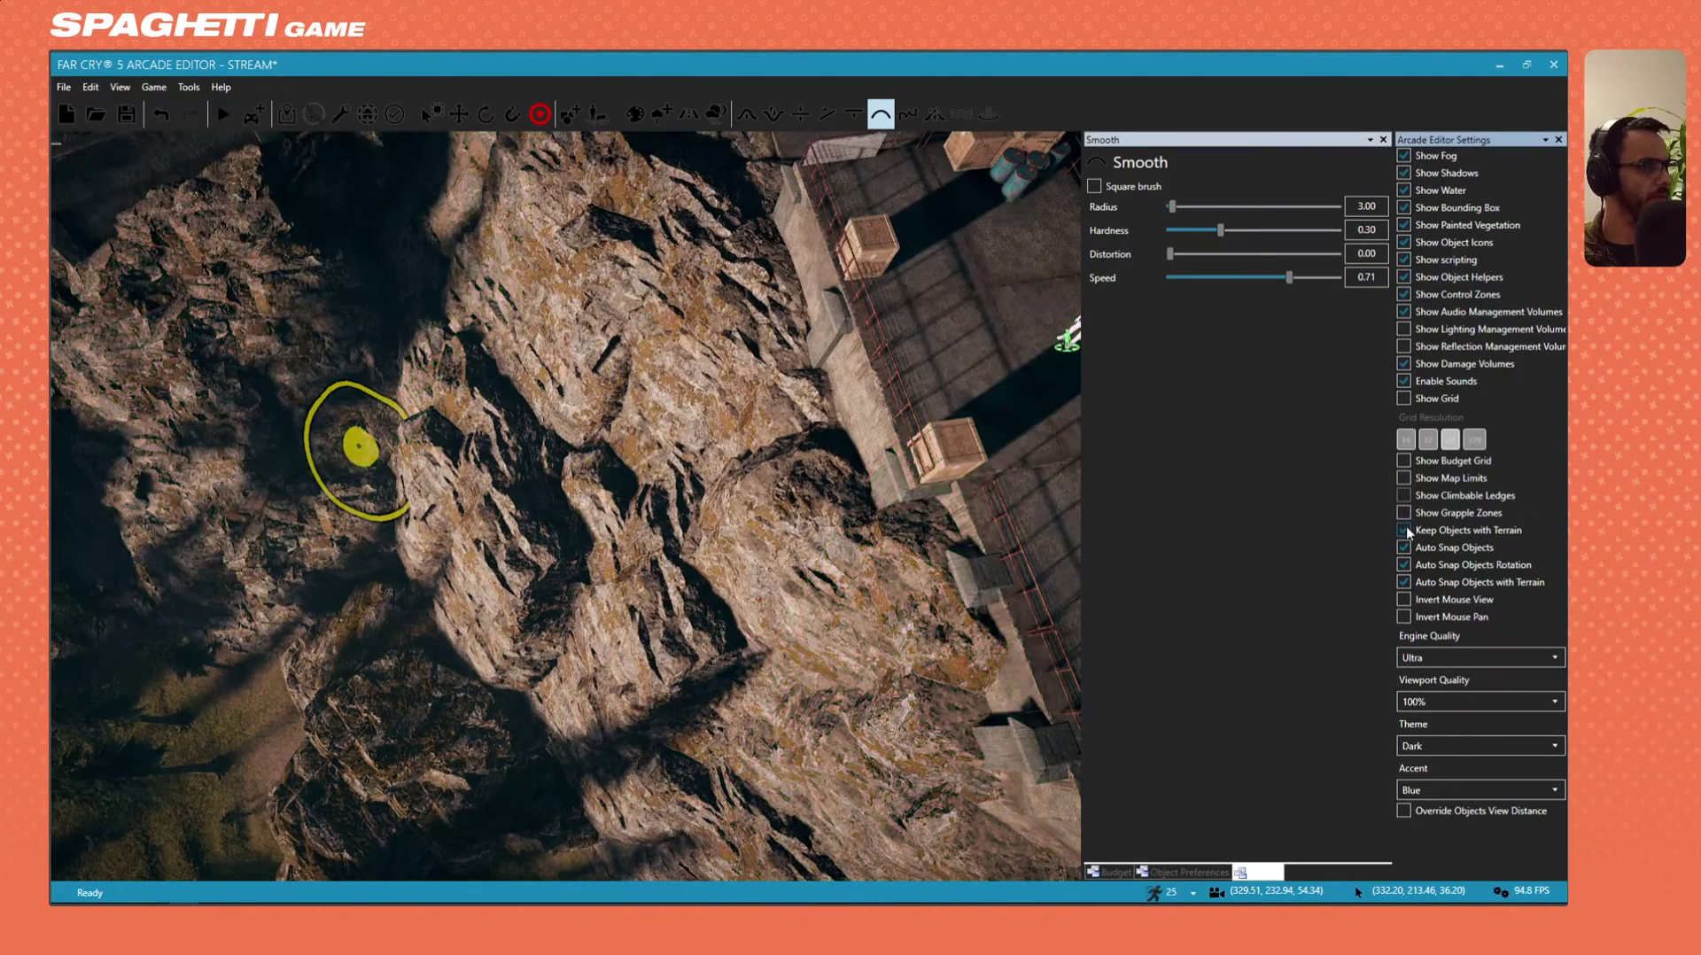
left_click(1405, 530)
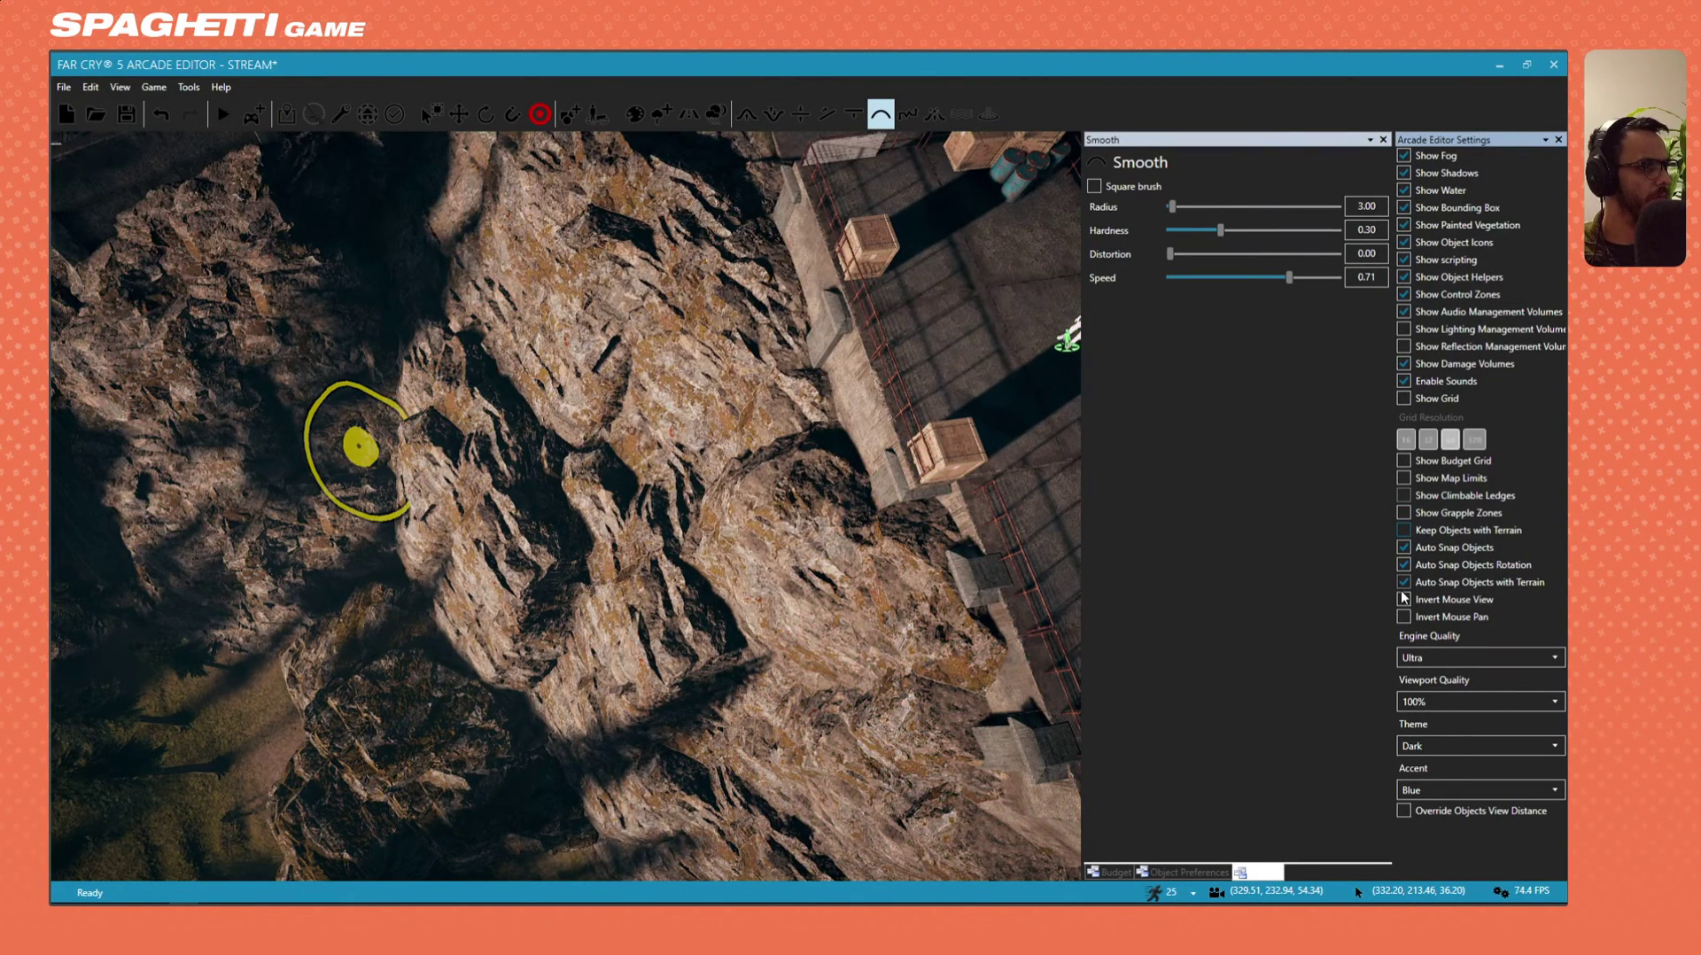